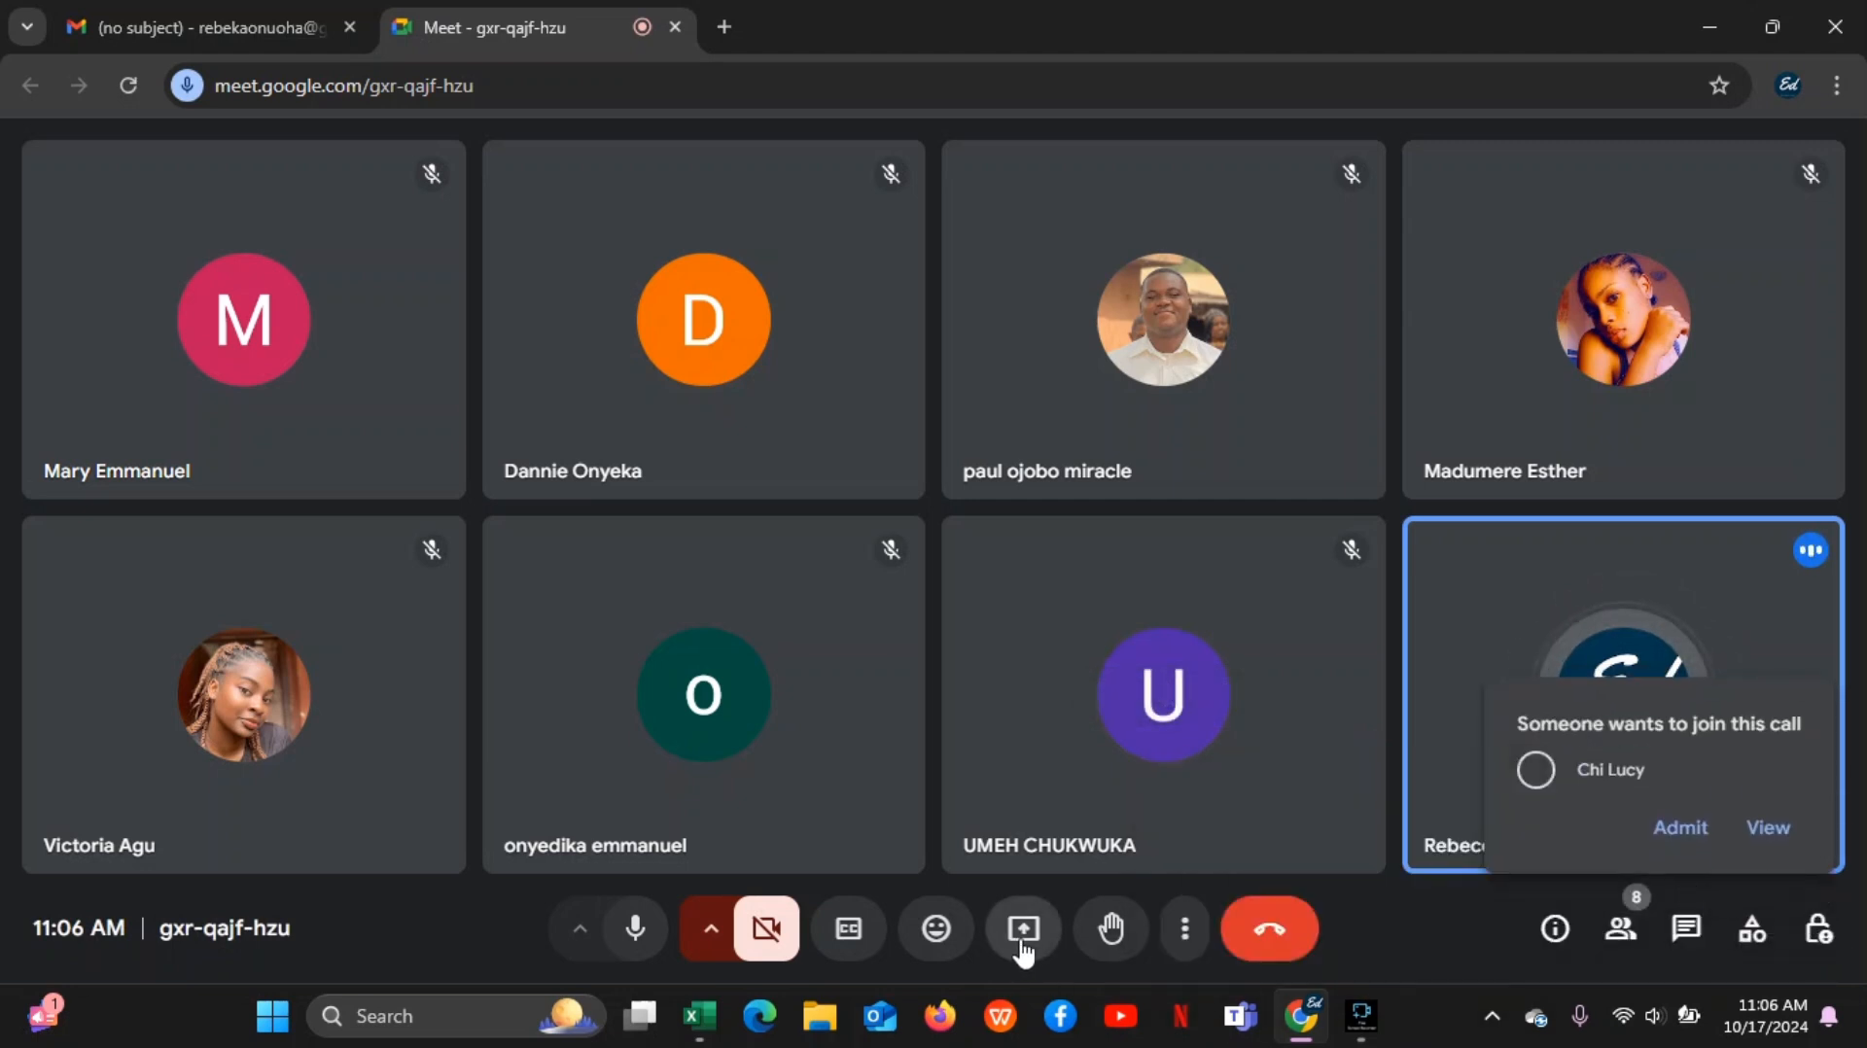
Admit the waiting participant to the video call
{"action": "left_click", "coordinate": [1704, 832]}
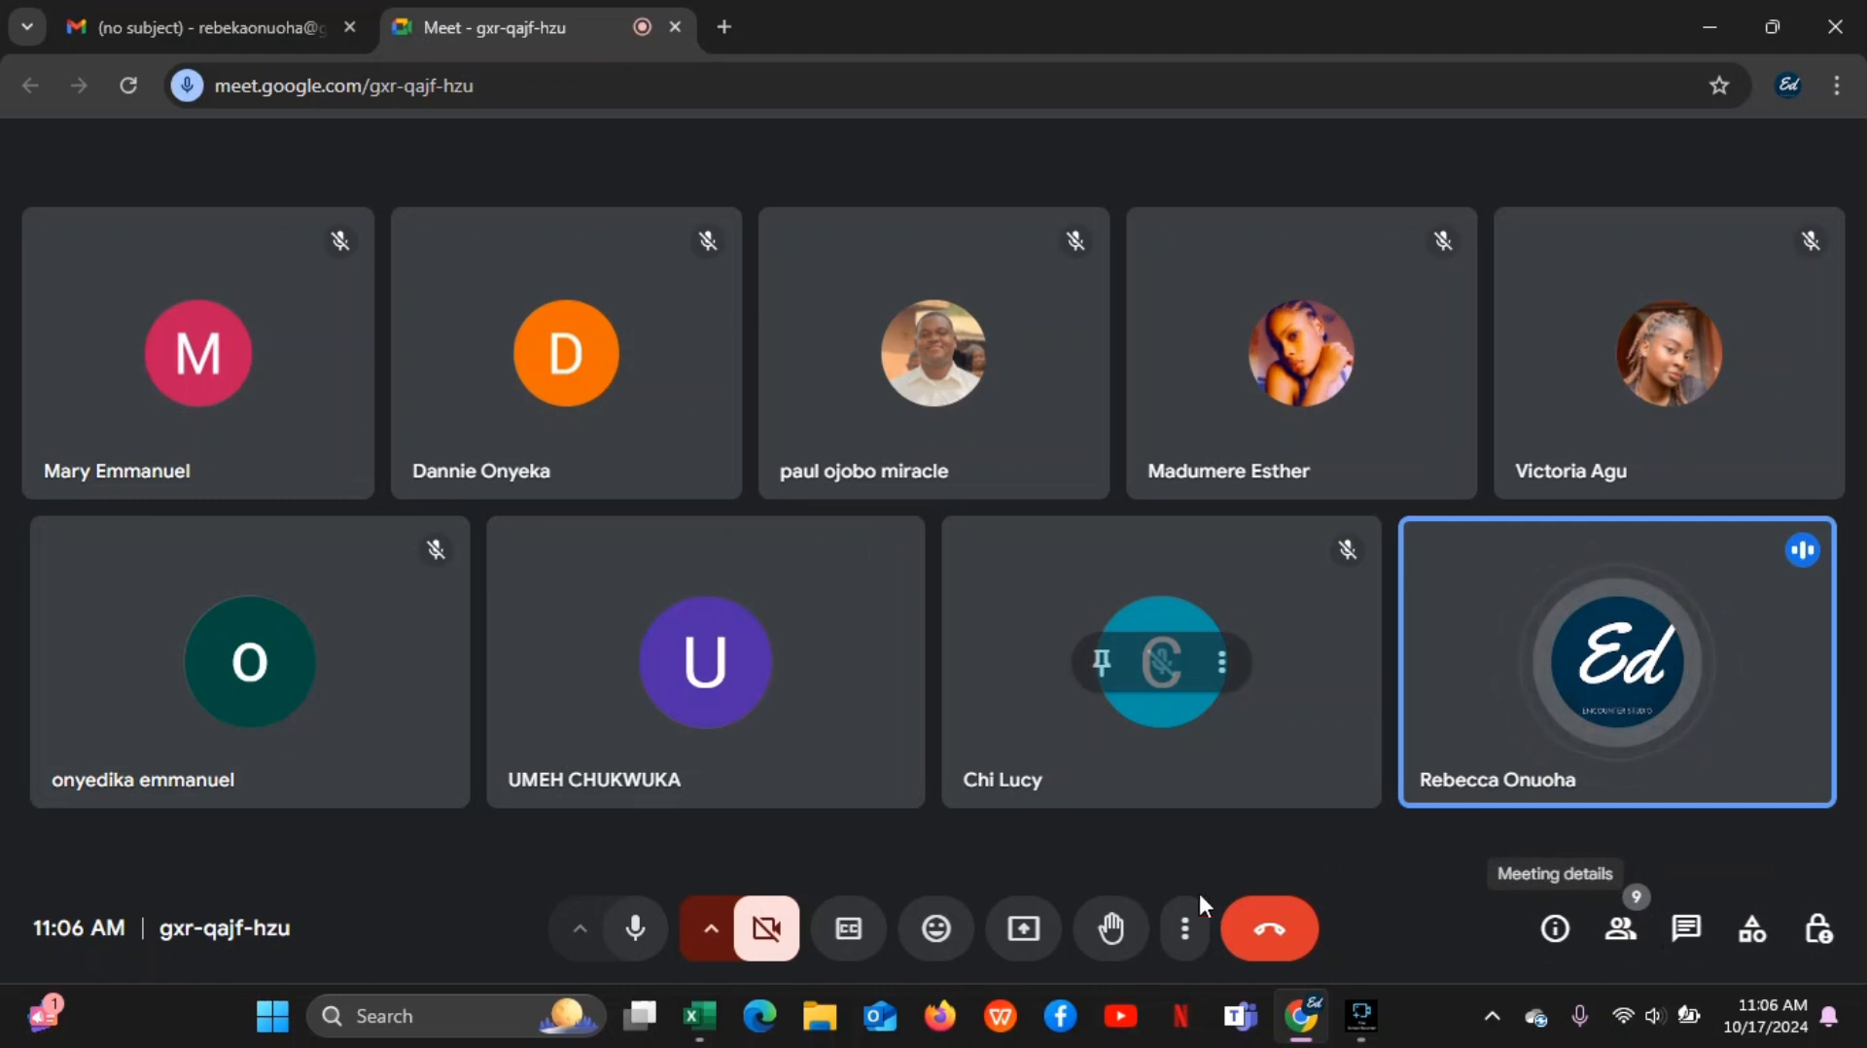
Look through the call's audio and general settings, then close the settings
{"action": "left_click", "coordinate": [1183, 929]}
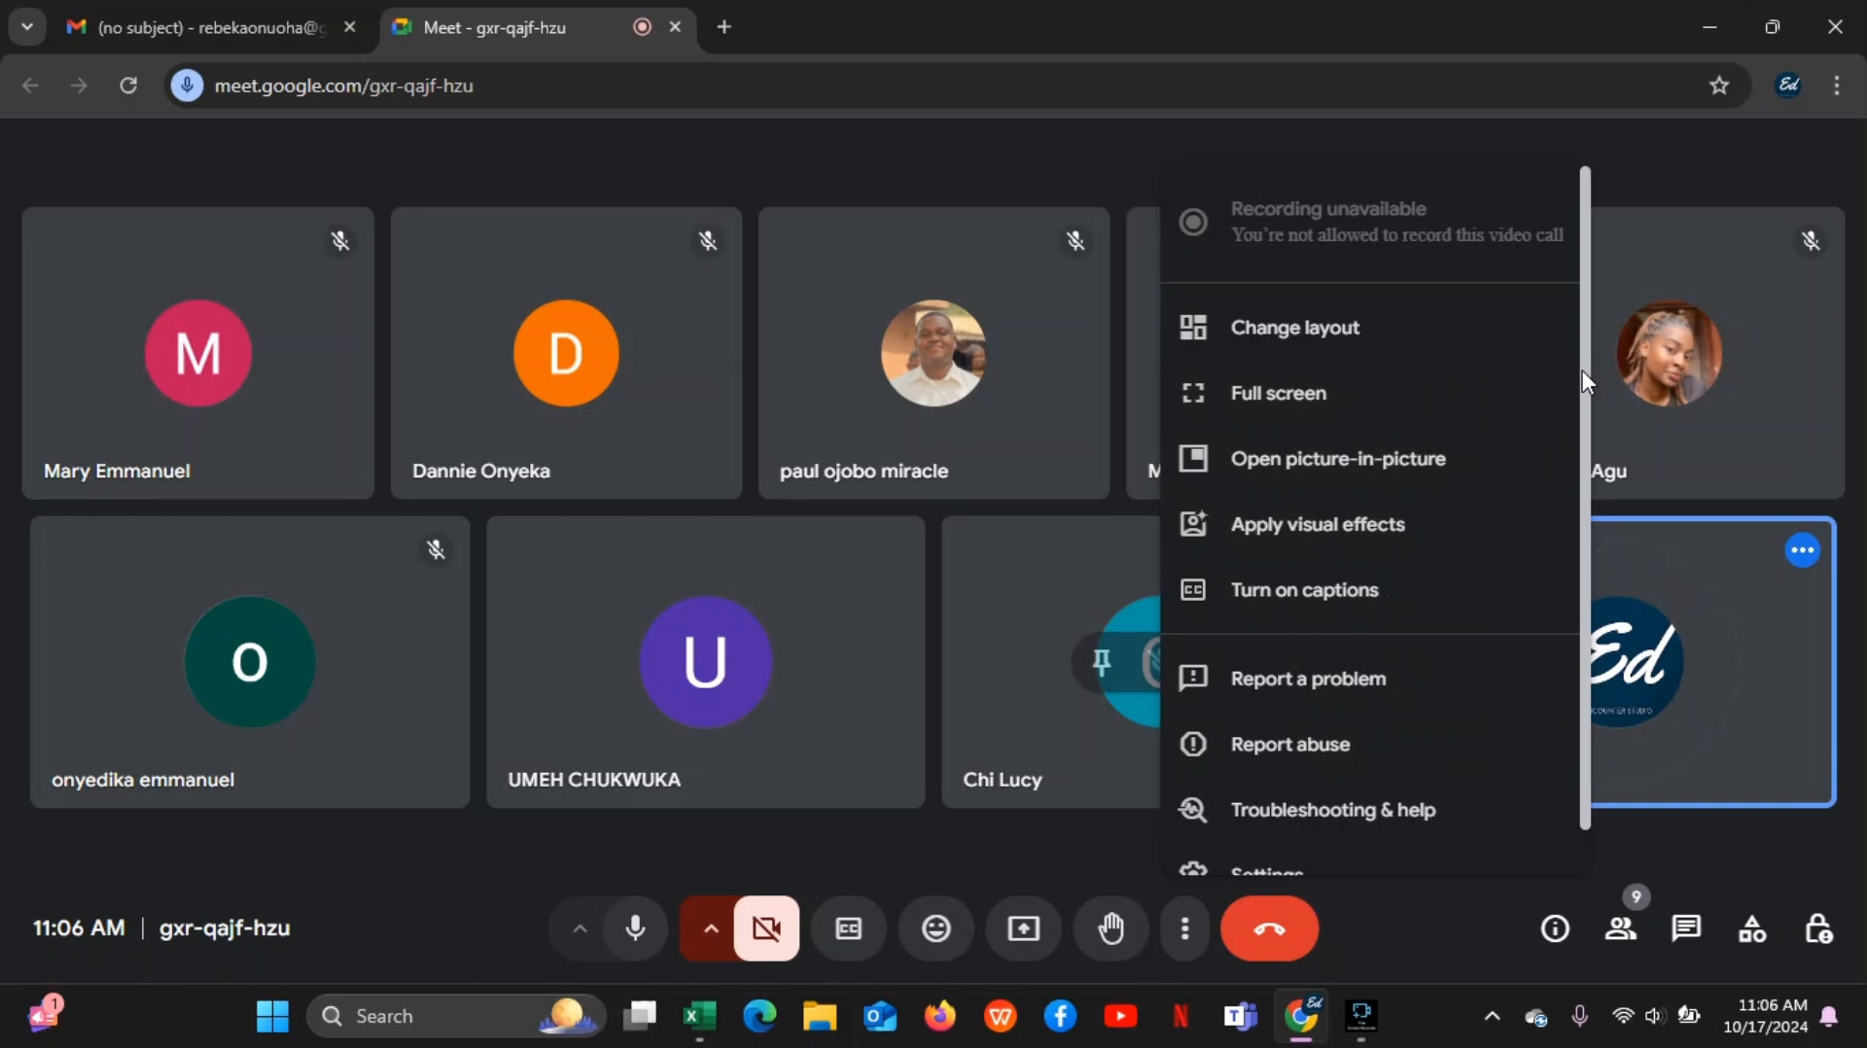
{"action": "left_click_drag", "start_coordinate": [1584, 370], "coordinate": [1587, 458]}
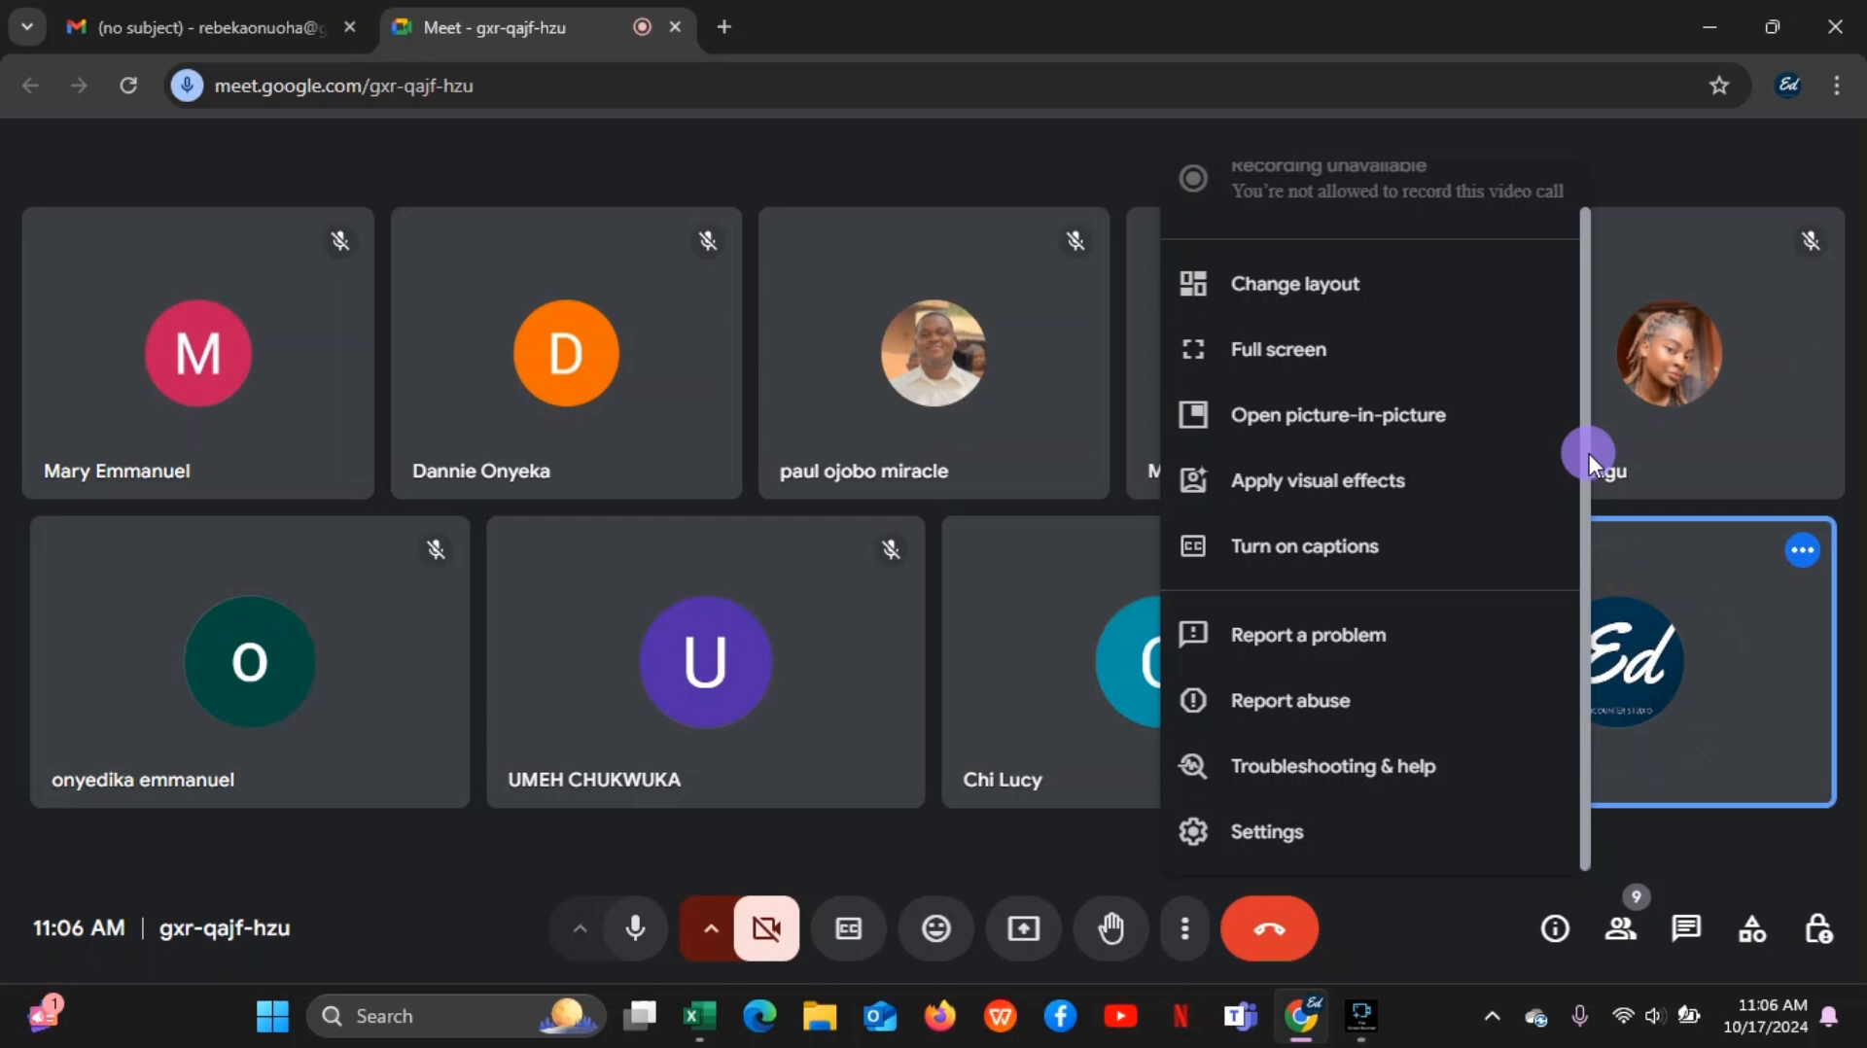
{"action": "left_click", "coordinate": [1280, 834]}
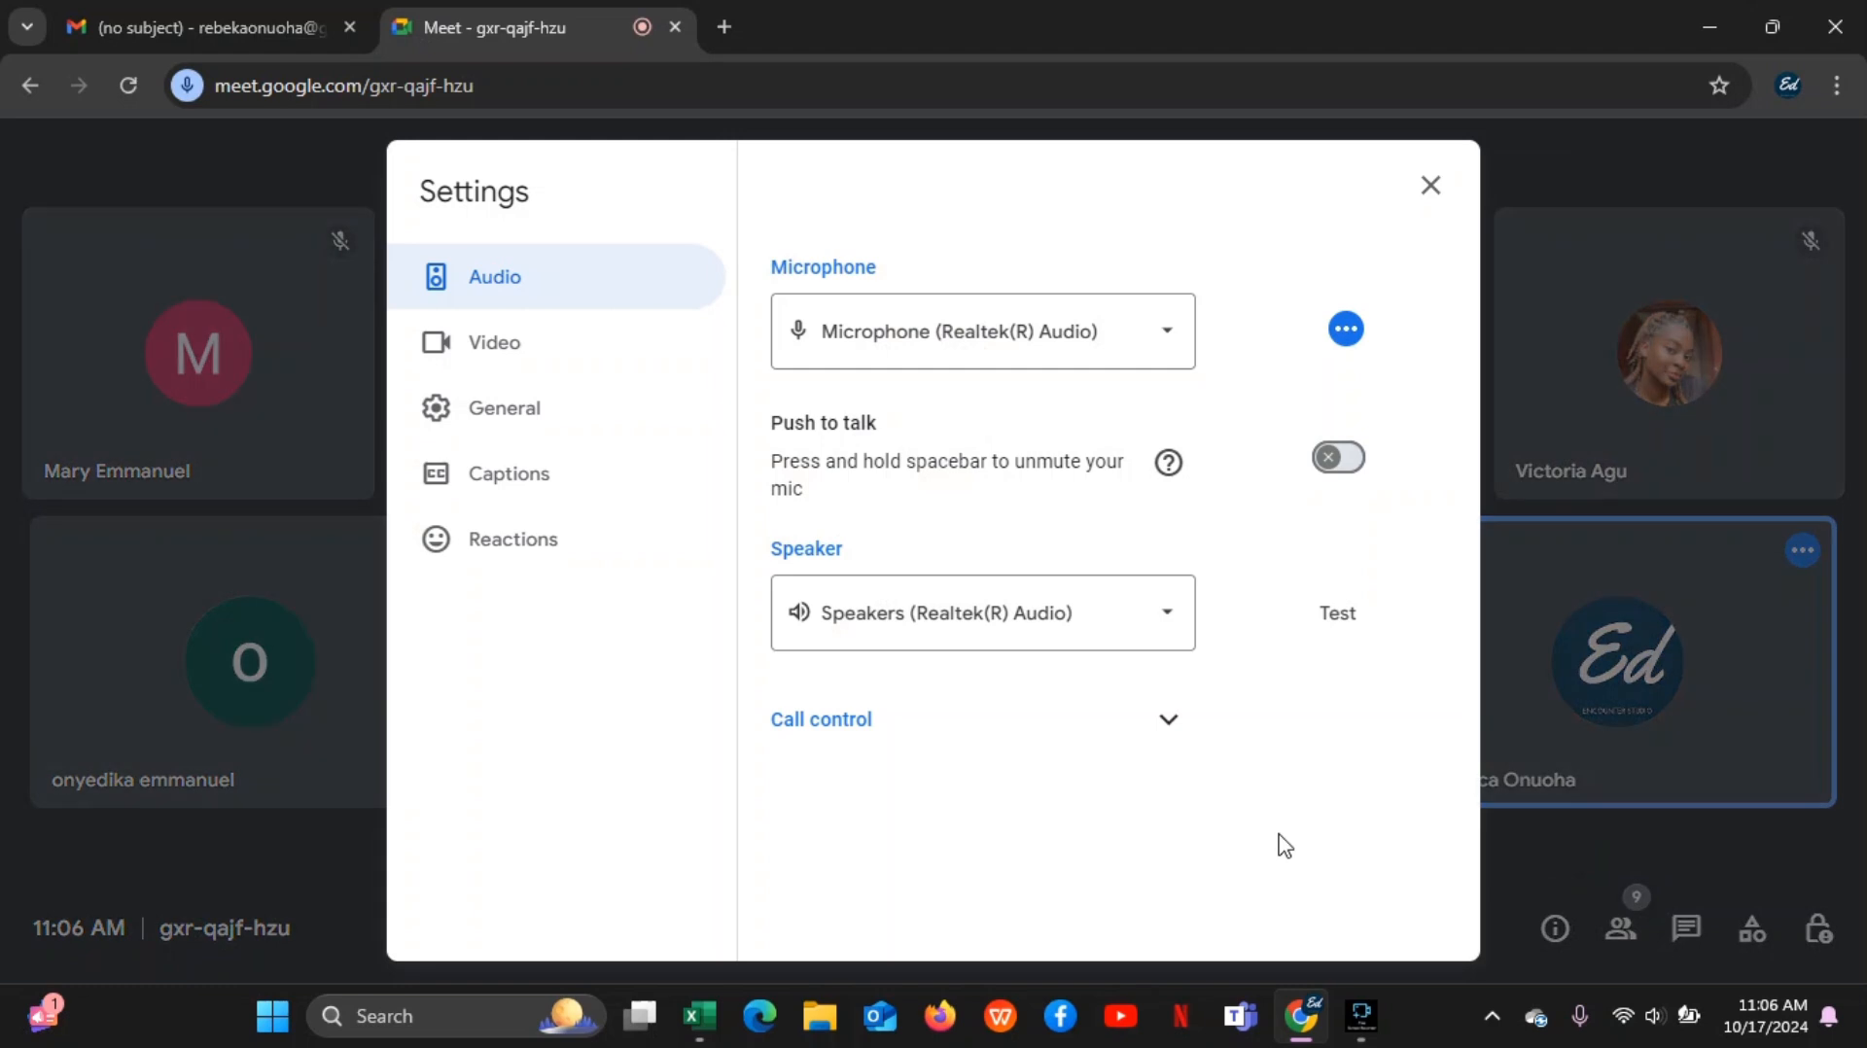
{"action": "left_click", "coordinate": [586, 408]}
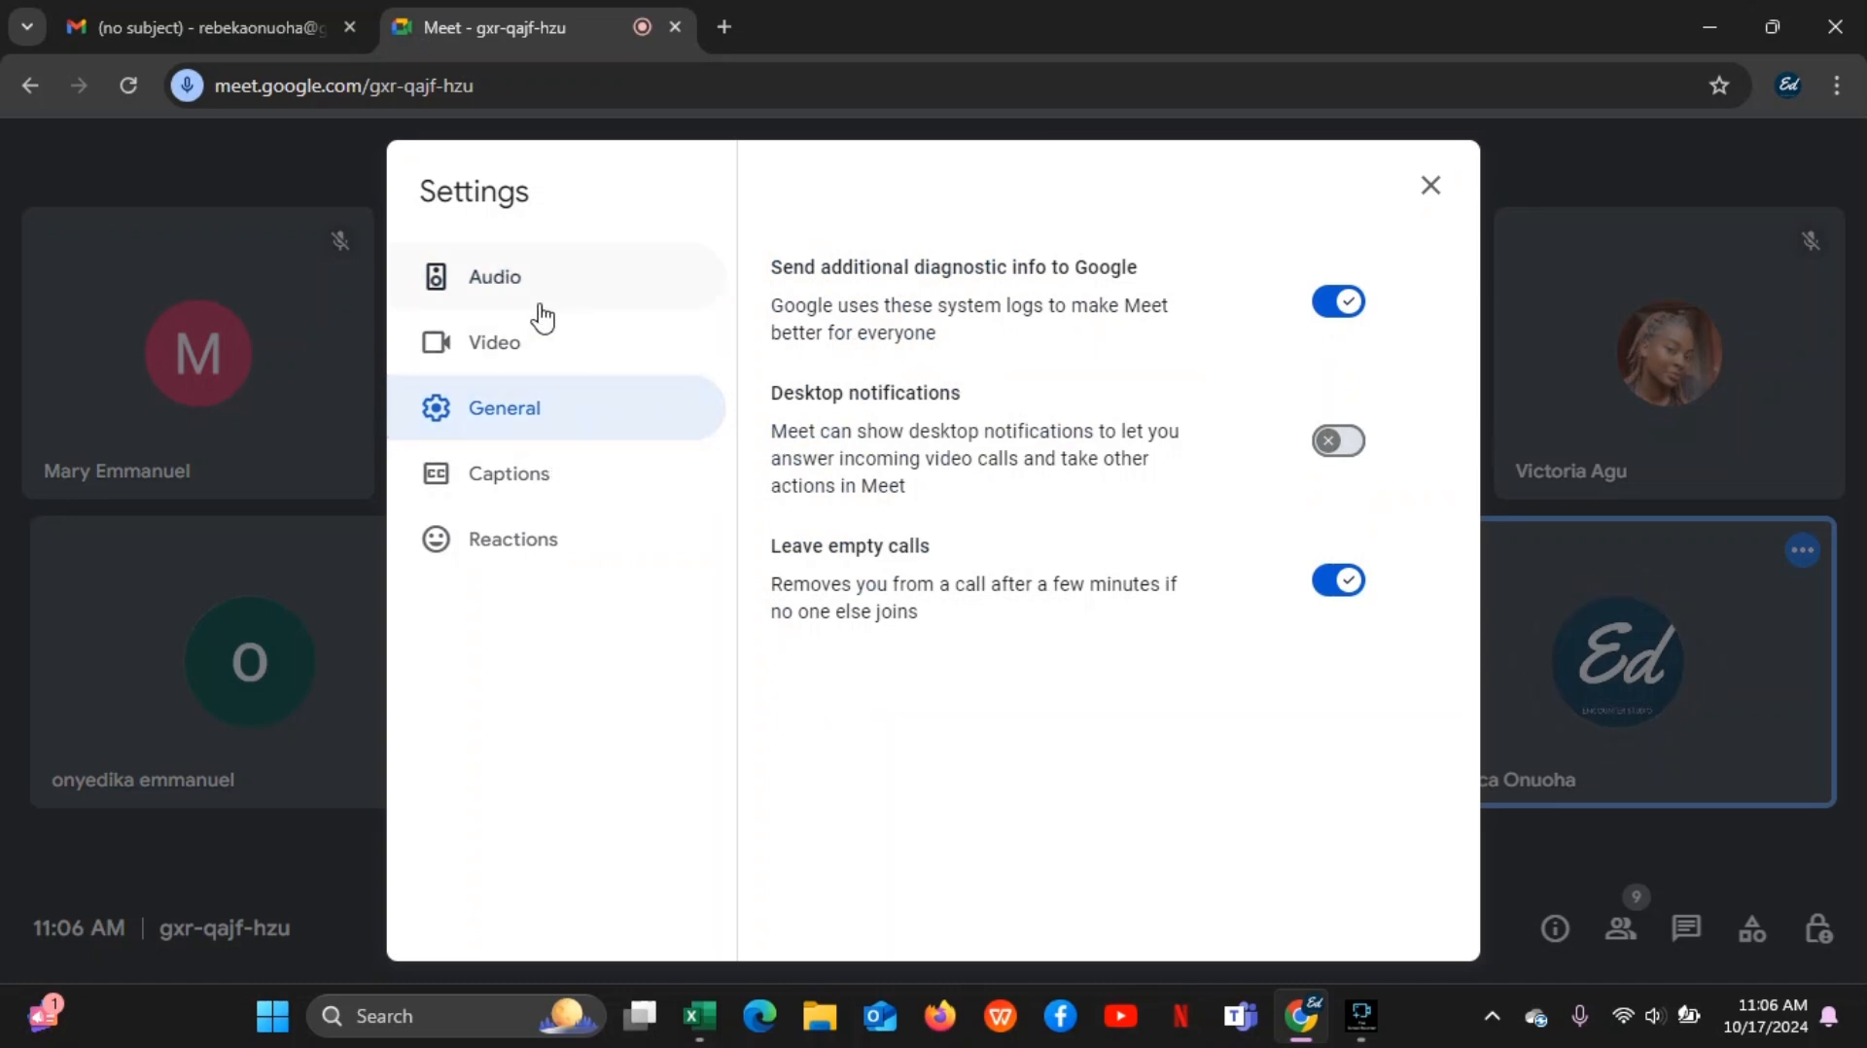
{"action": "left_click", "coordinate": [1430, 193]}
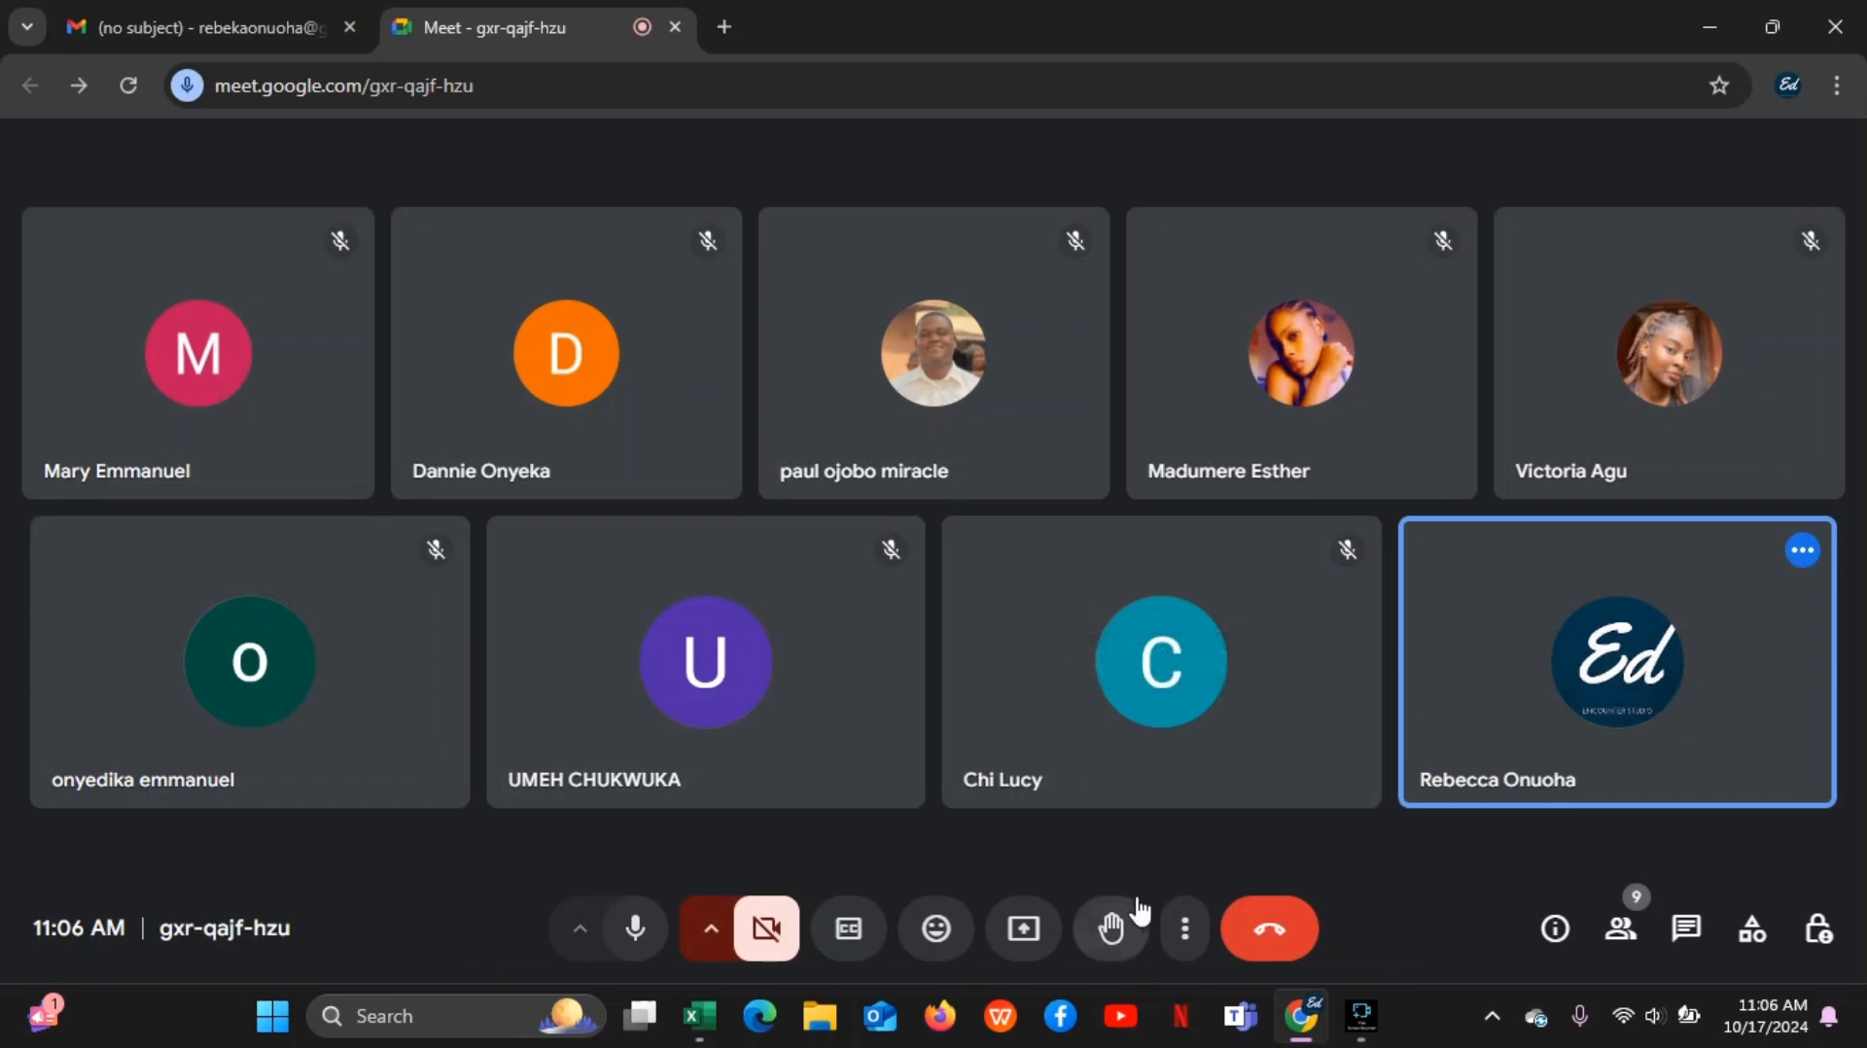
Set the meeting access type to Open in the host controls and close them
{"action": "left_click", "coordinate": [1819, 945]}
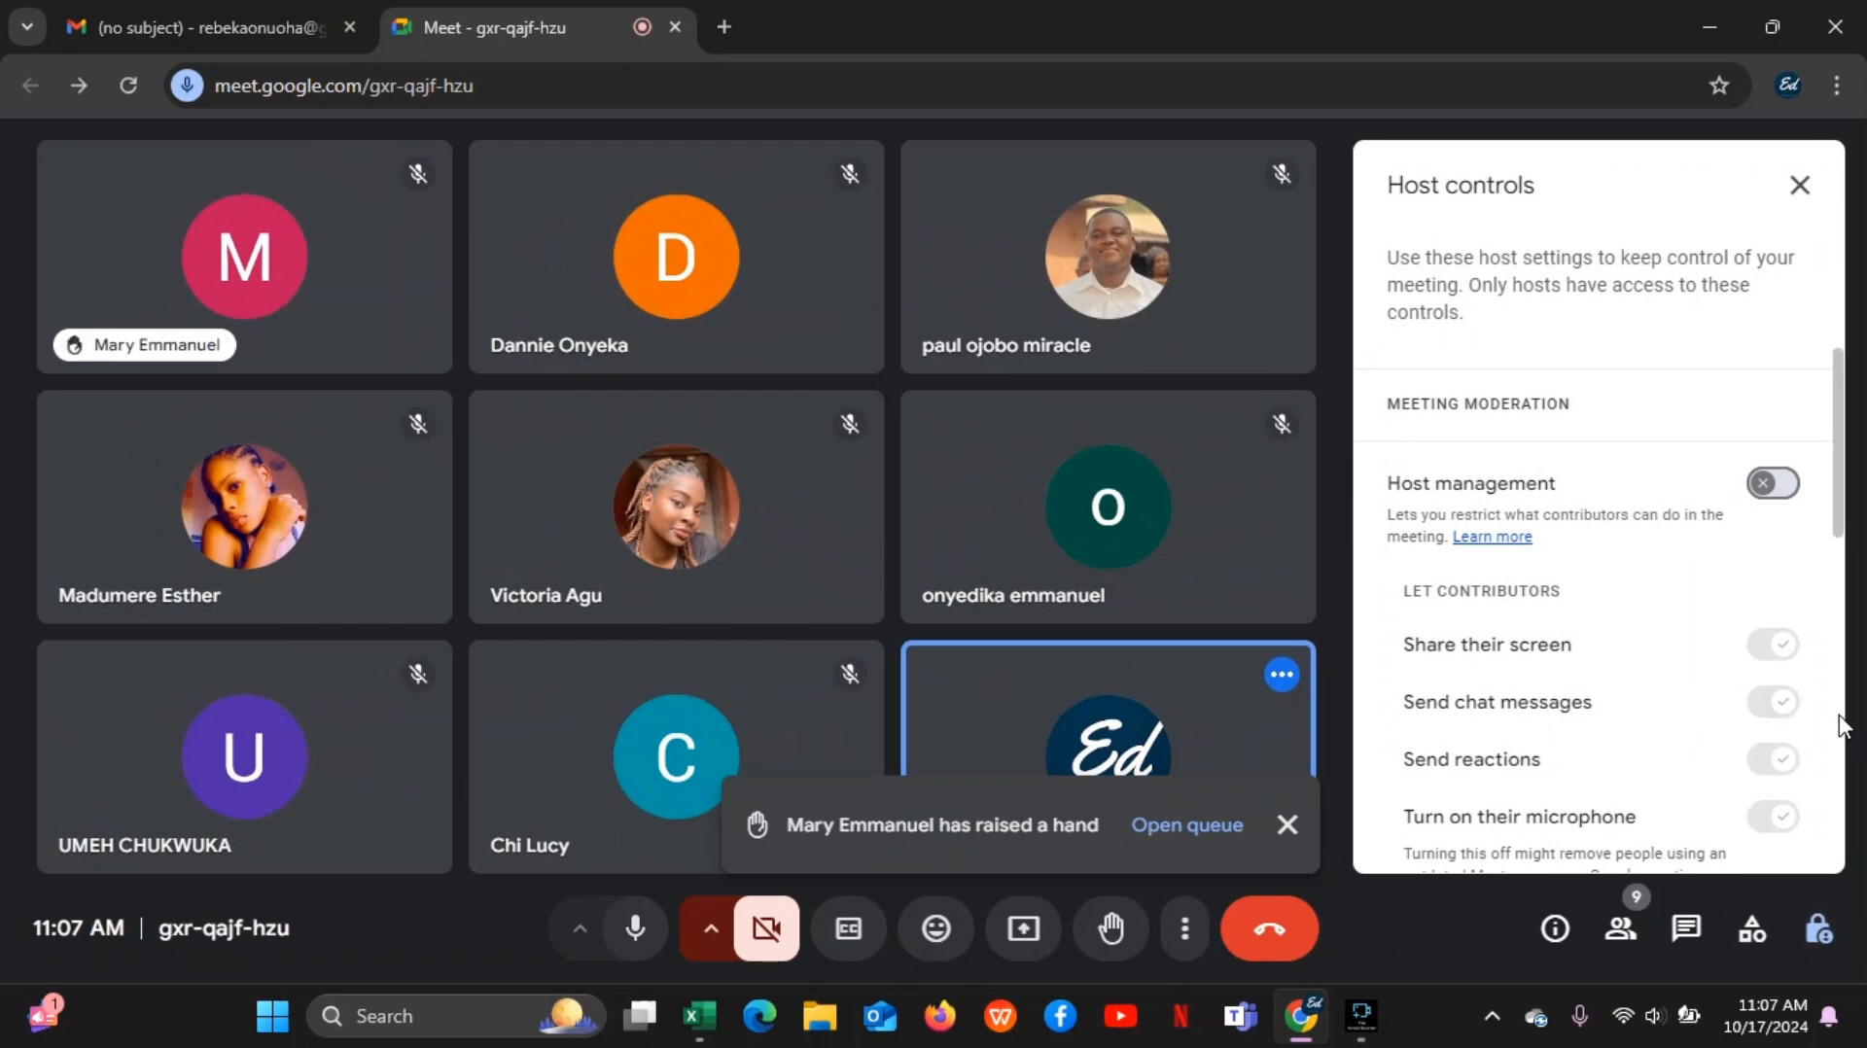
{"action": "left_click", "coordinate": [1840, 479]}
{"action": "left_click_drag", "start_coordinate": [1840, 480], "coordinate": [1838, 541]}
{"action": "left_click", "coordinate": [1204, 831]}
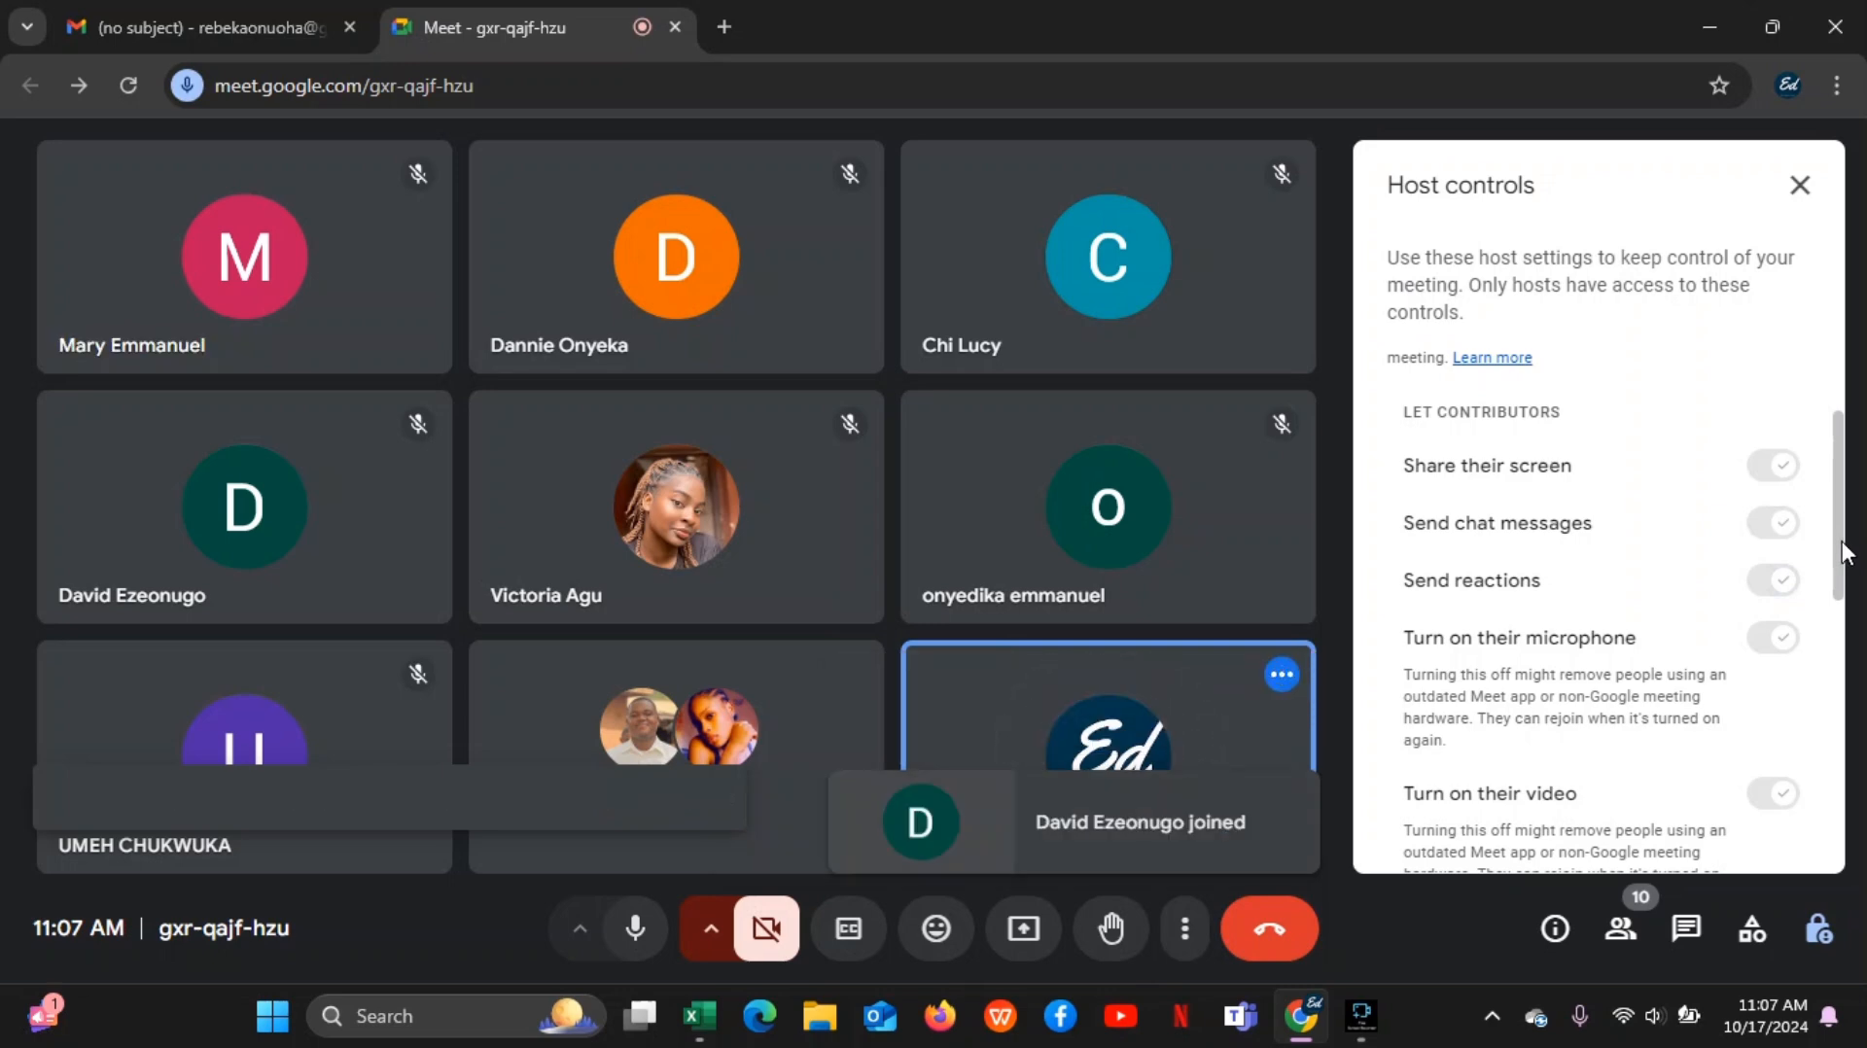
{"action": "left_click_drag", "start_coordinate": [1843, 542], "coordinate": [1833, 730]}
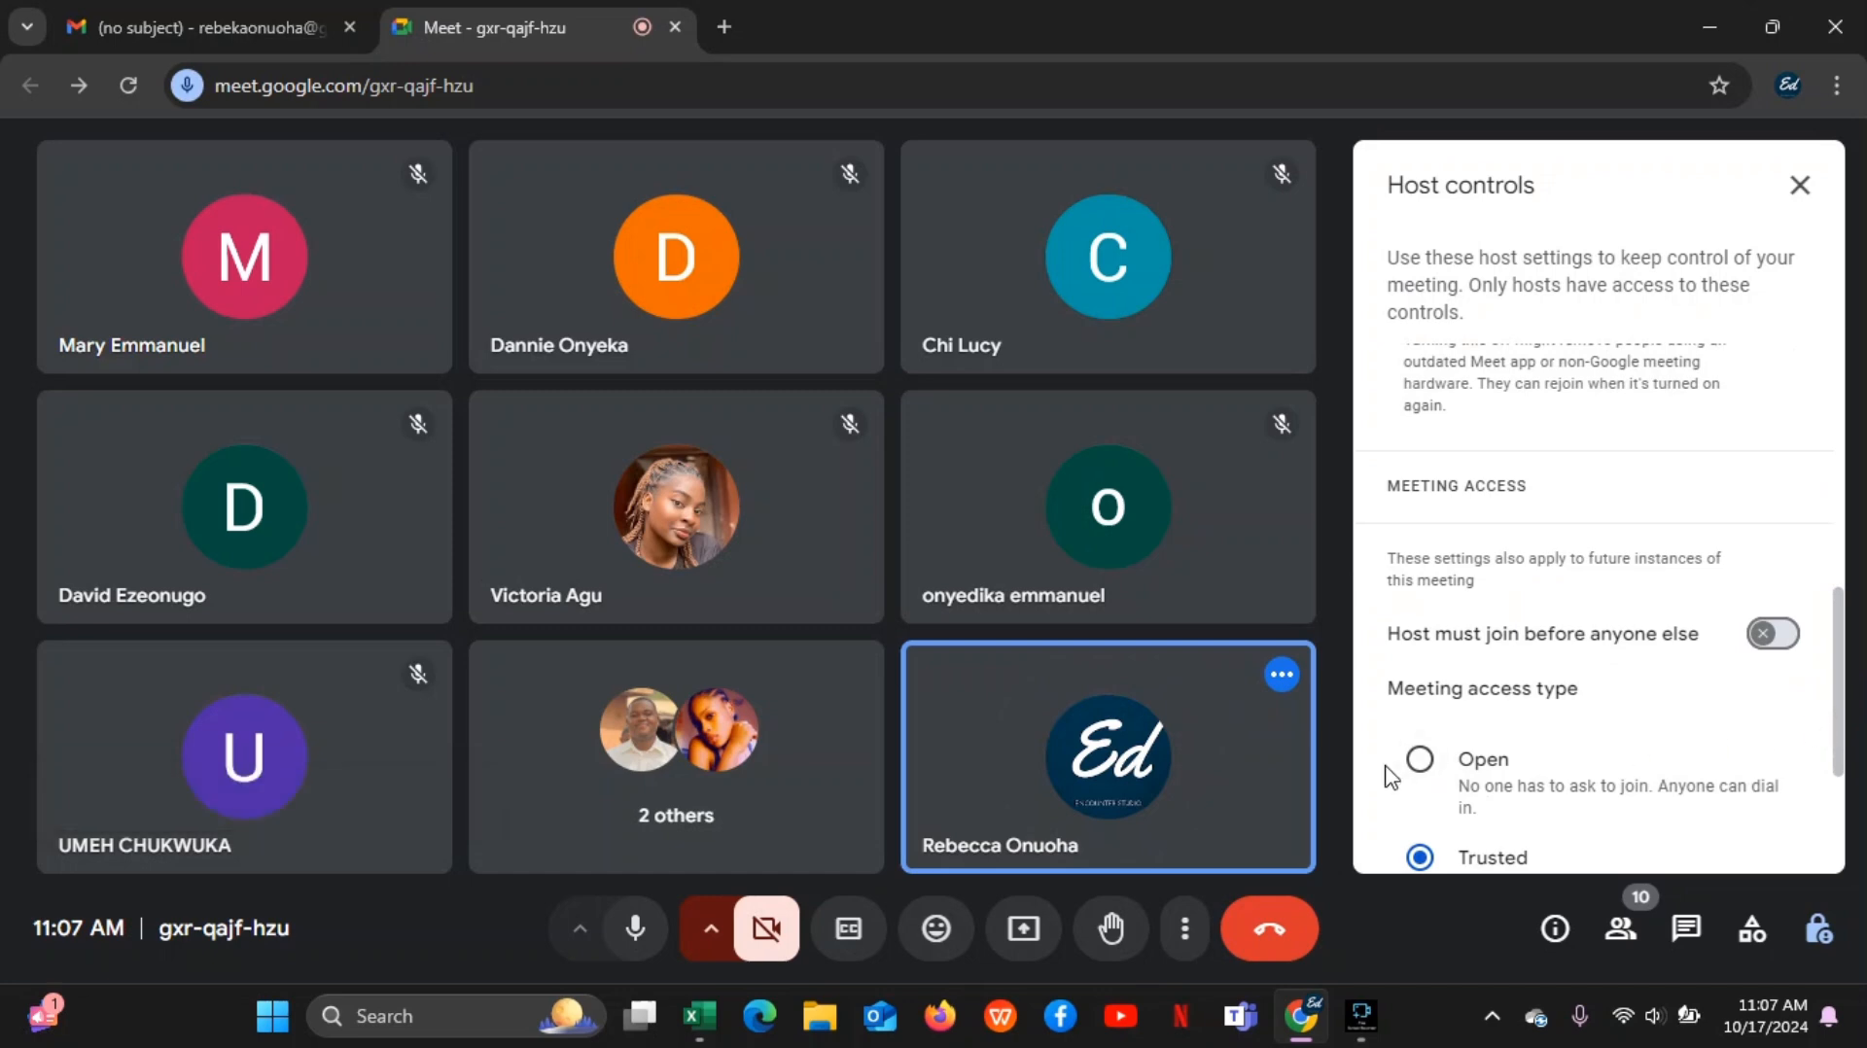
{"action": "left_click", "coordinate": [1420, 760]}
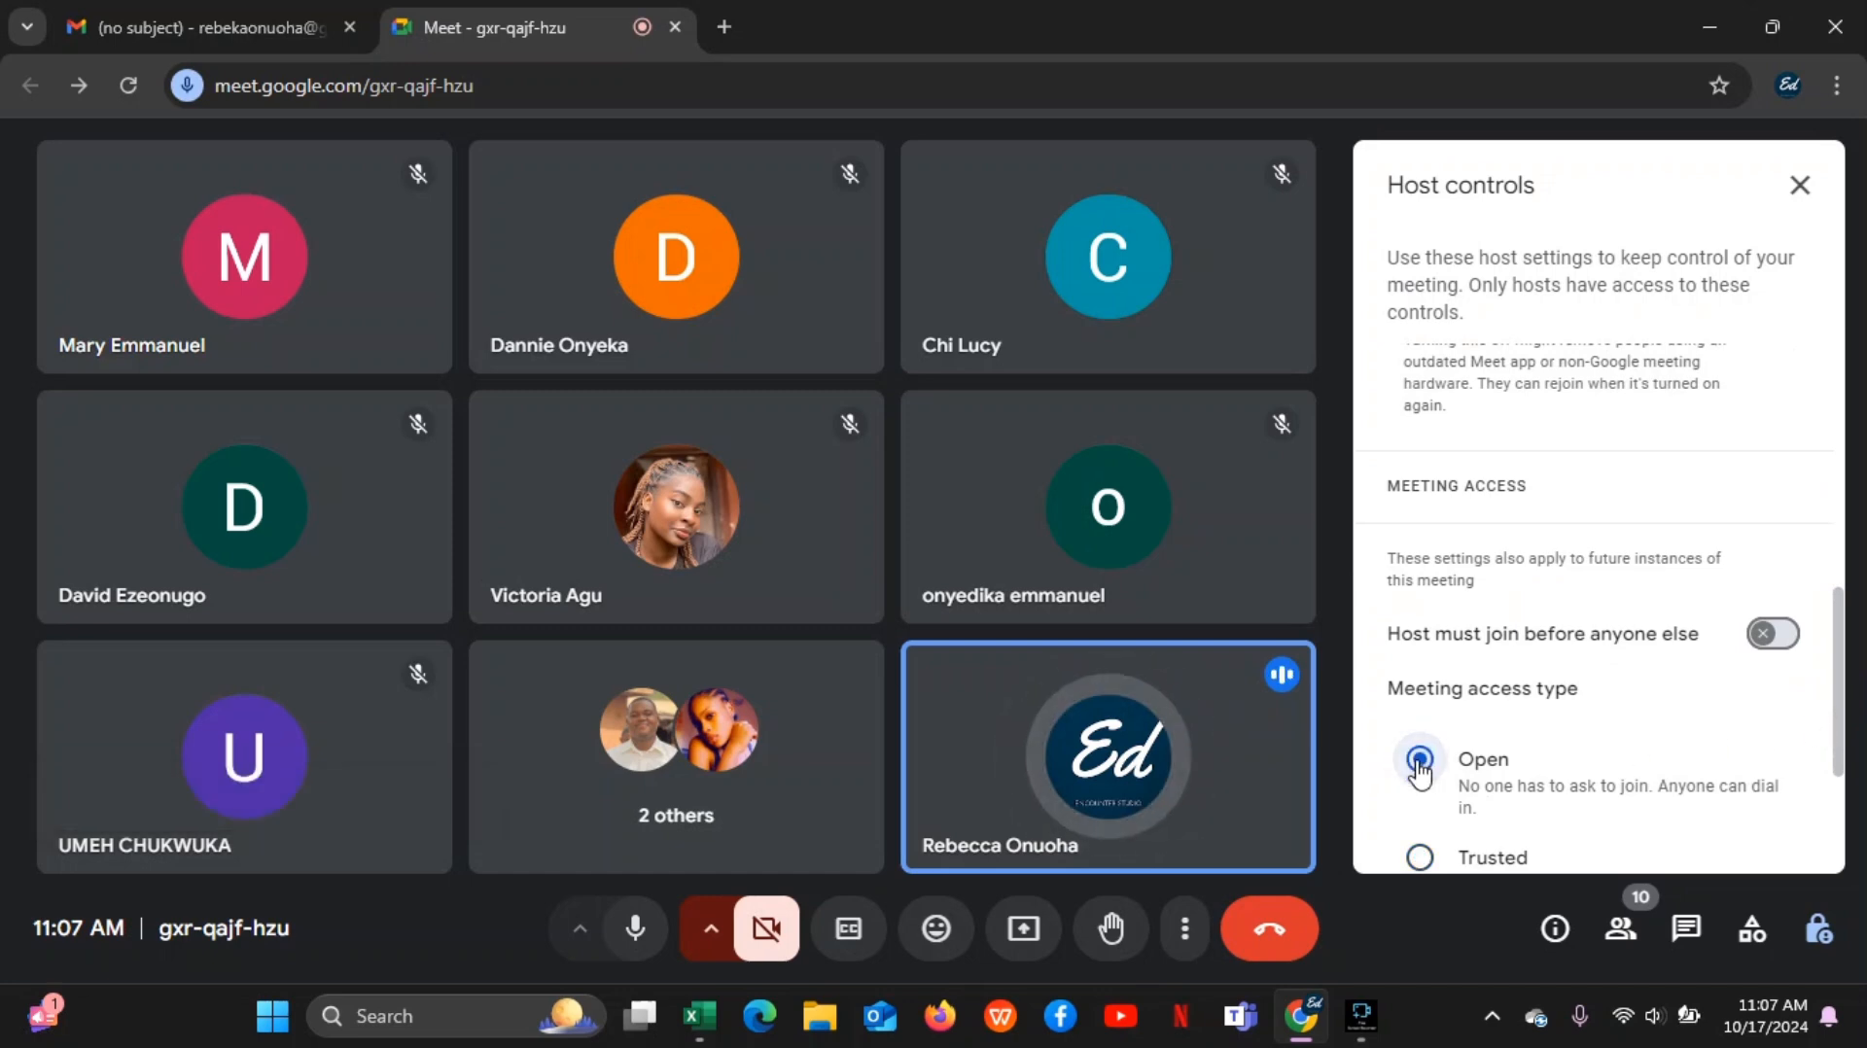
{"action": "left_click_drag", "start_coordinate": [1837, 630], "coordinate": [1836, 731]}
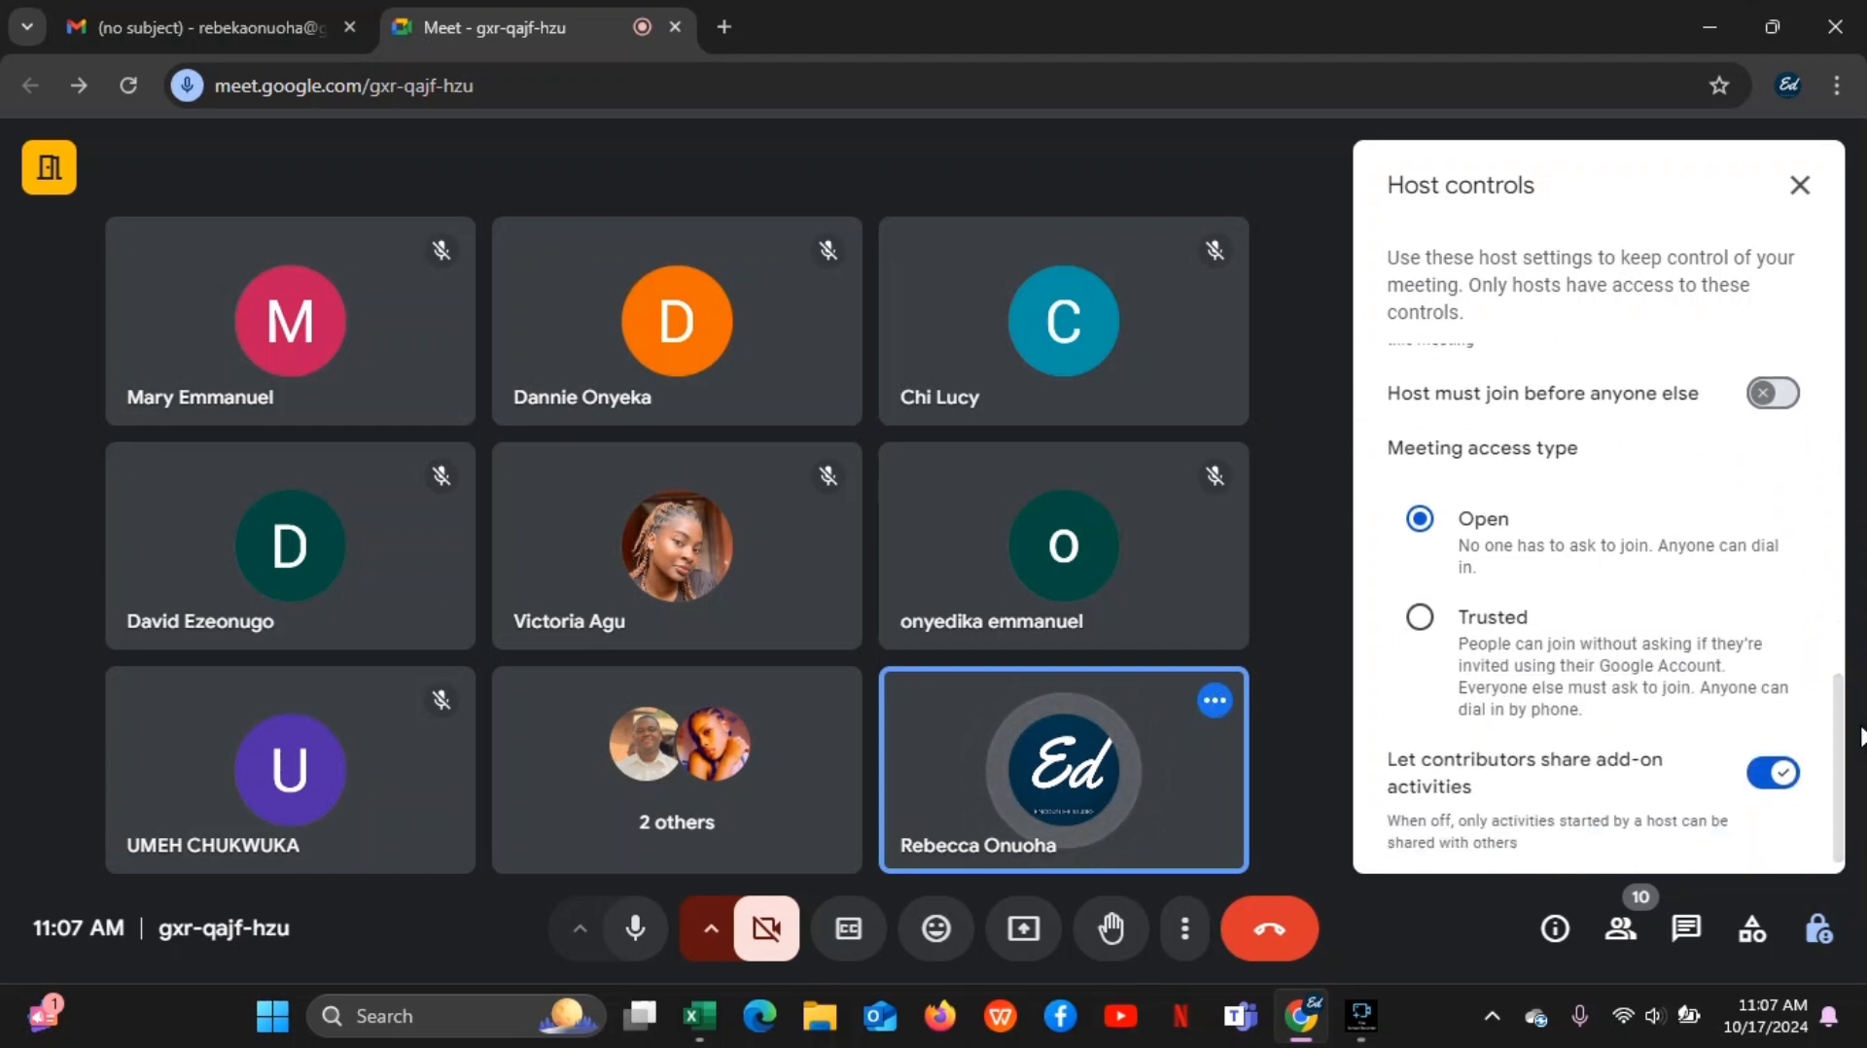
{"action": "mouse_move", "coordinate": [1837, 737]}
{"action": "left_mouse_down"}
{"action": "mouse_move", "coordinate": [1840, 697]}
{"action": "mouse_move", "coordinate": [1839, 768]}
{"action": "left_mouse_up"}
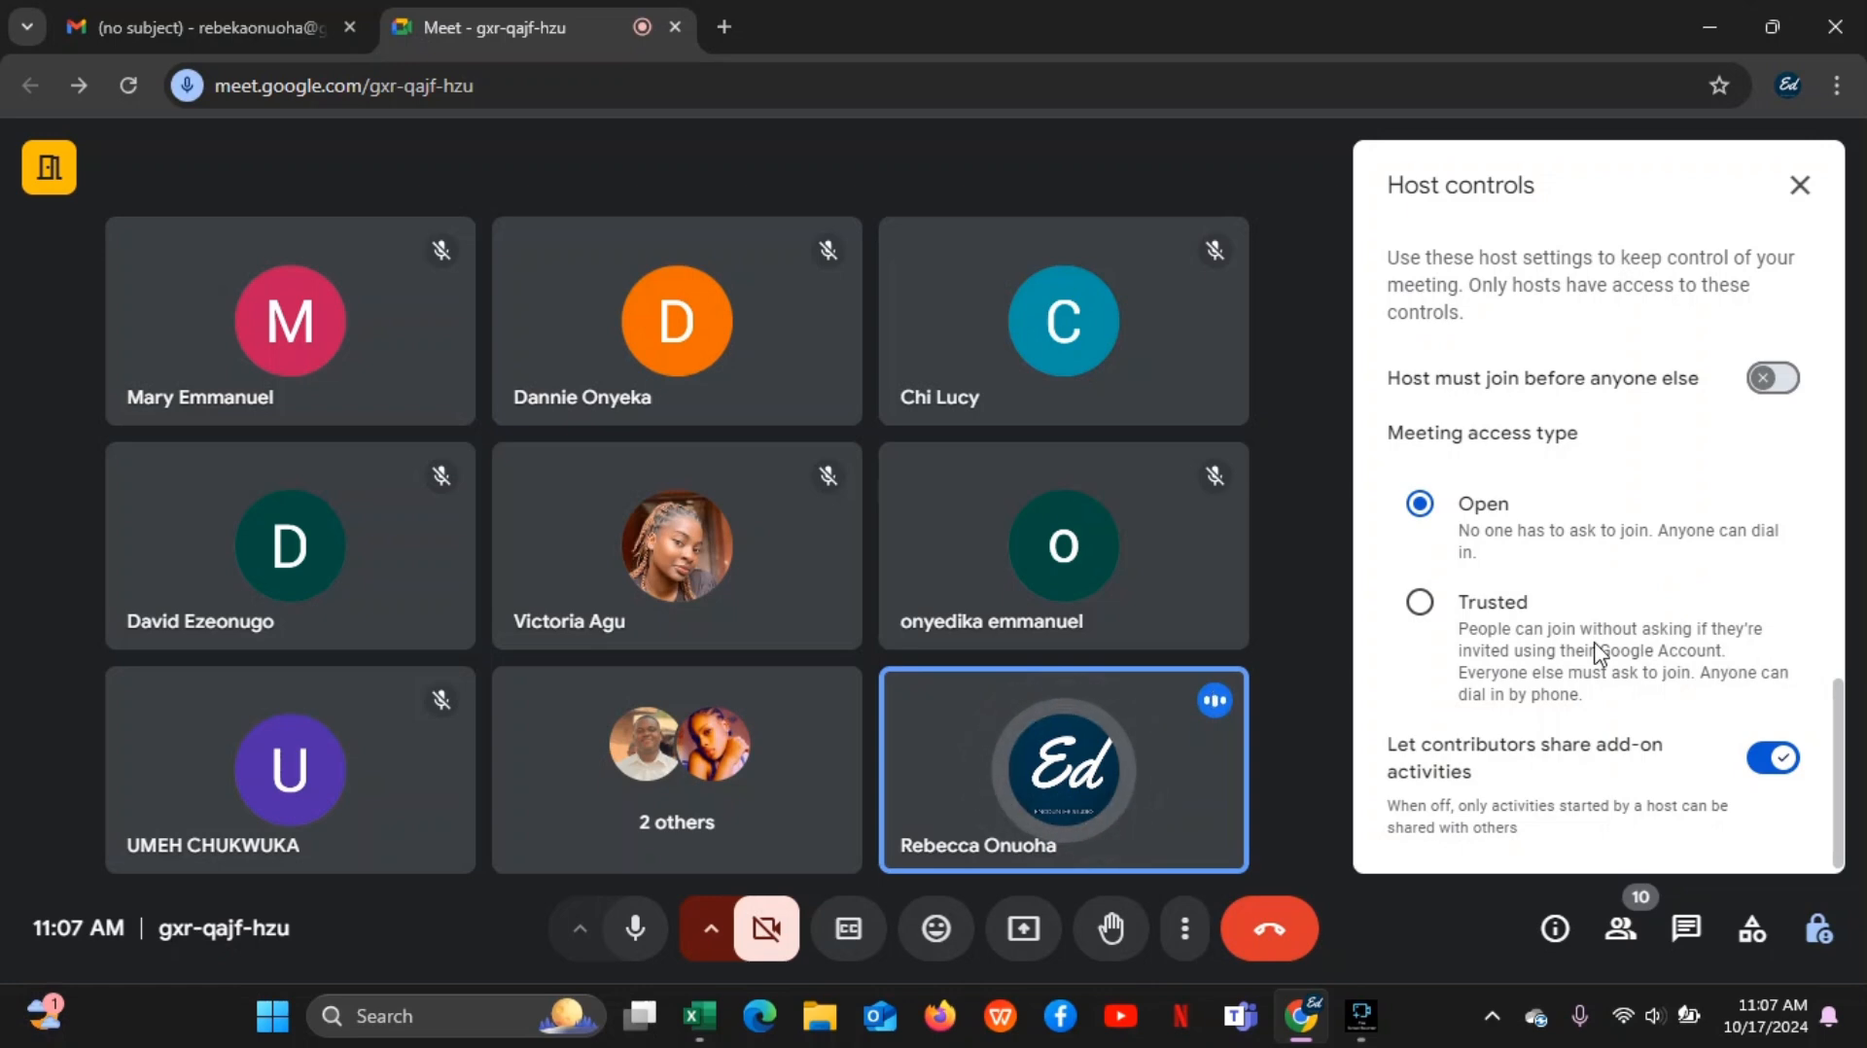
{"action": "left_click", "coordinate": [1797, 184]}
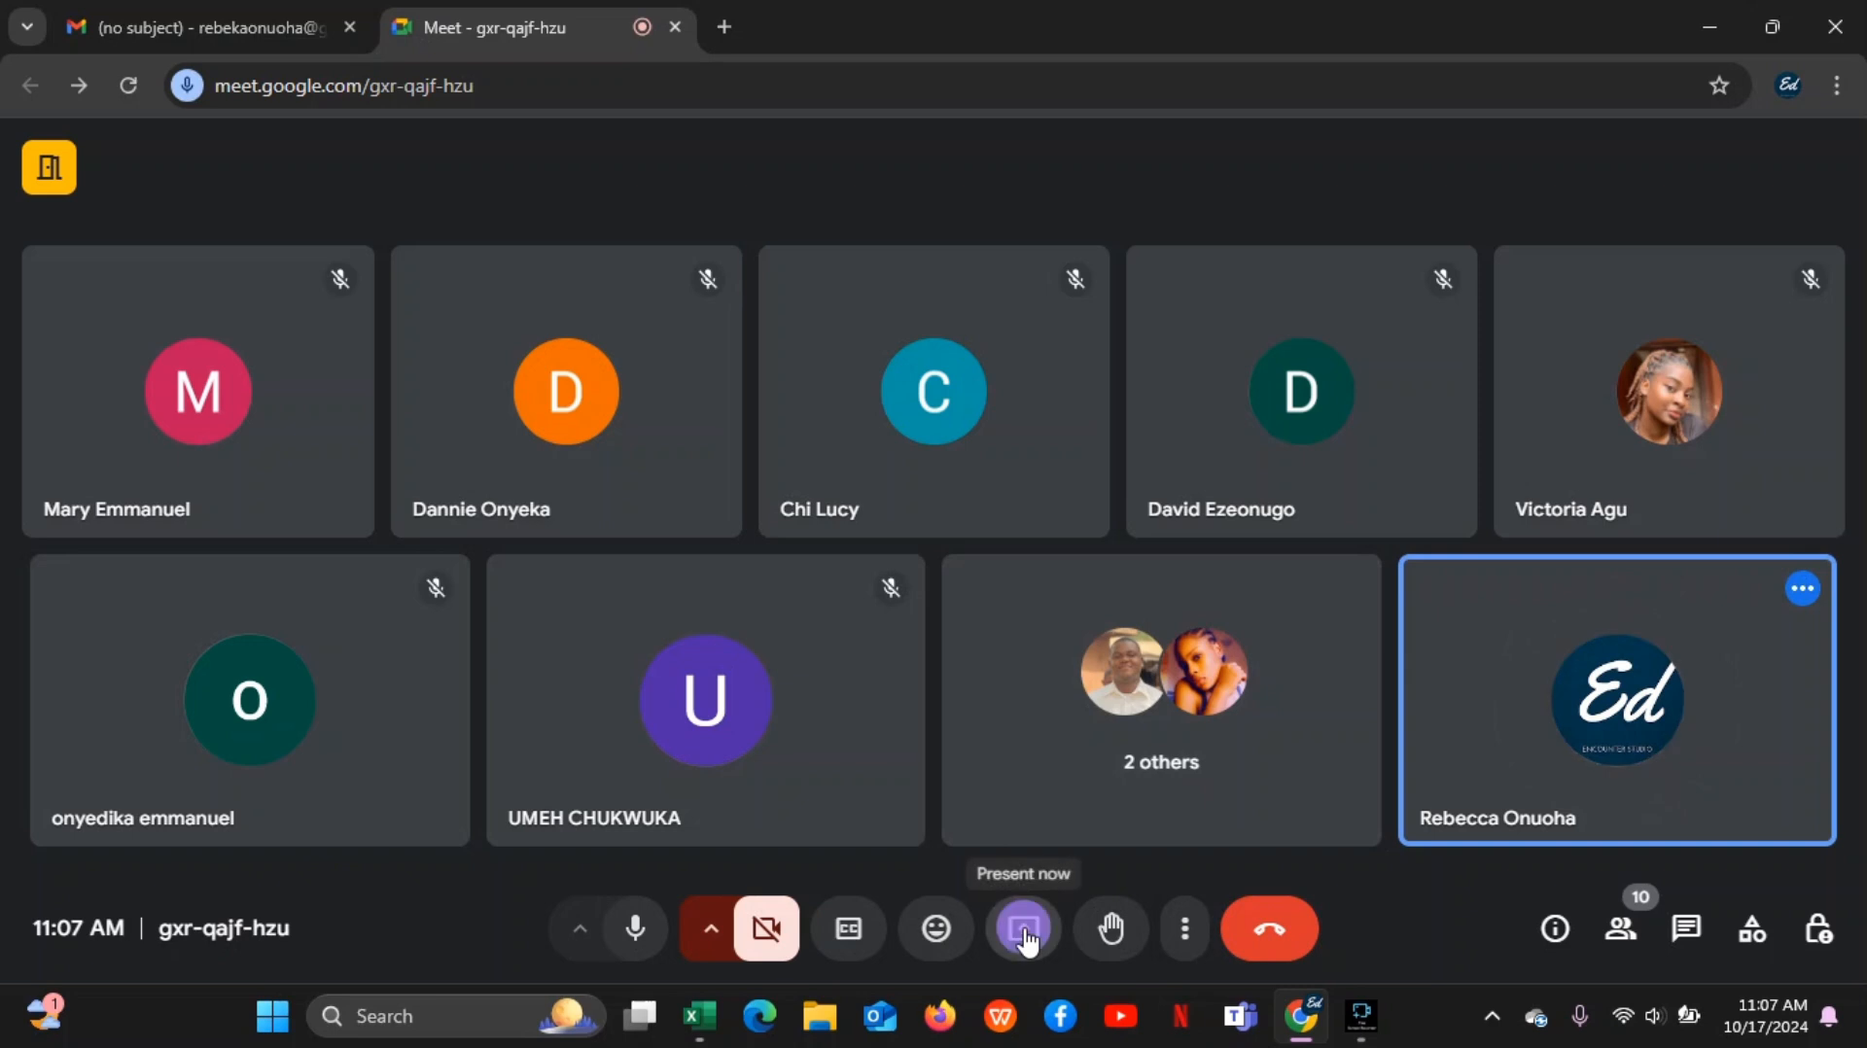
Present the entire screen to the call, dismiss the infinity mirror notice and hide the screen-sharing bar
{"action": "left_click", "coordinate": [1024, 934]}
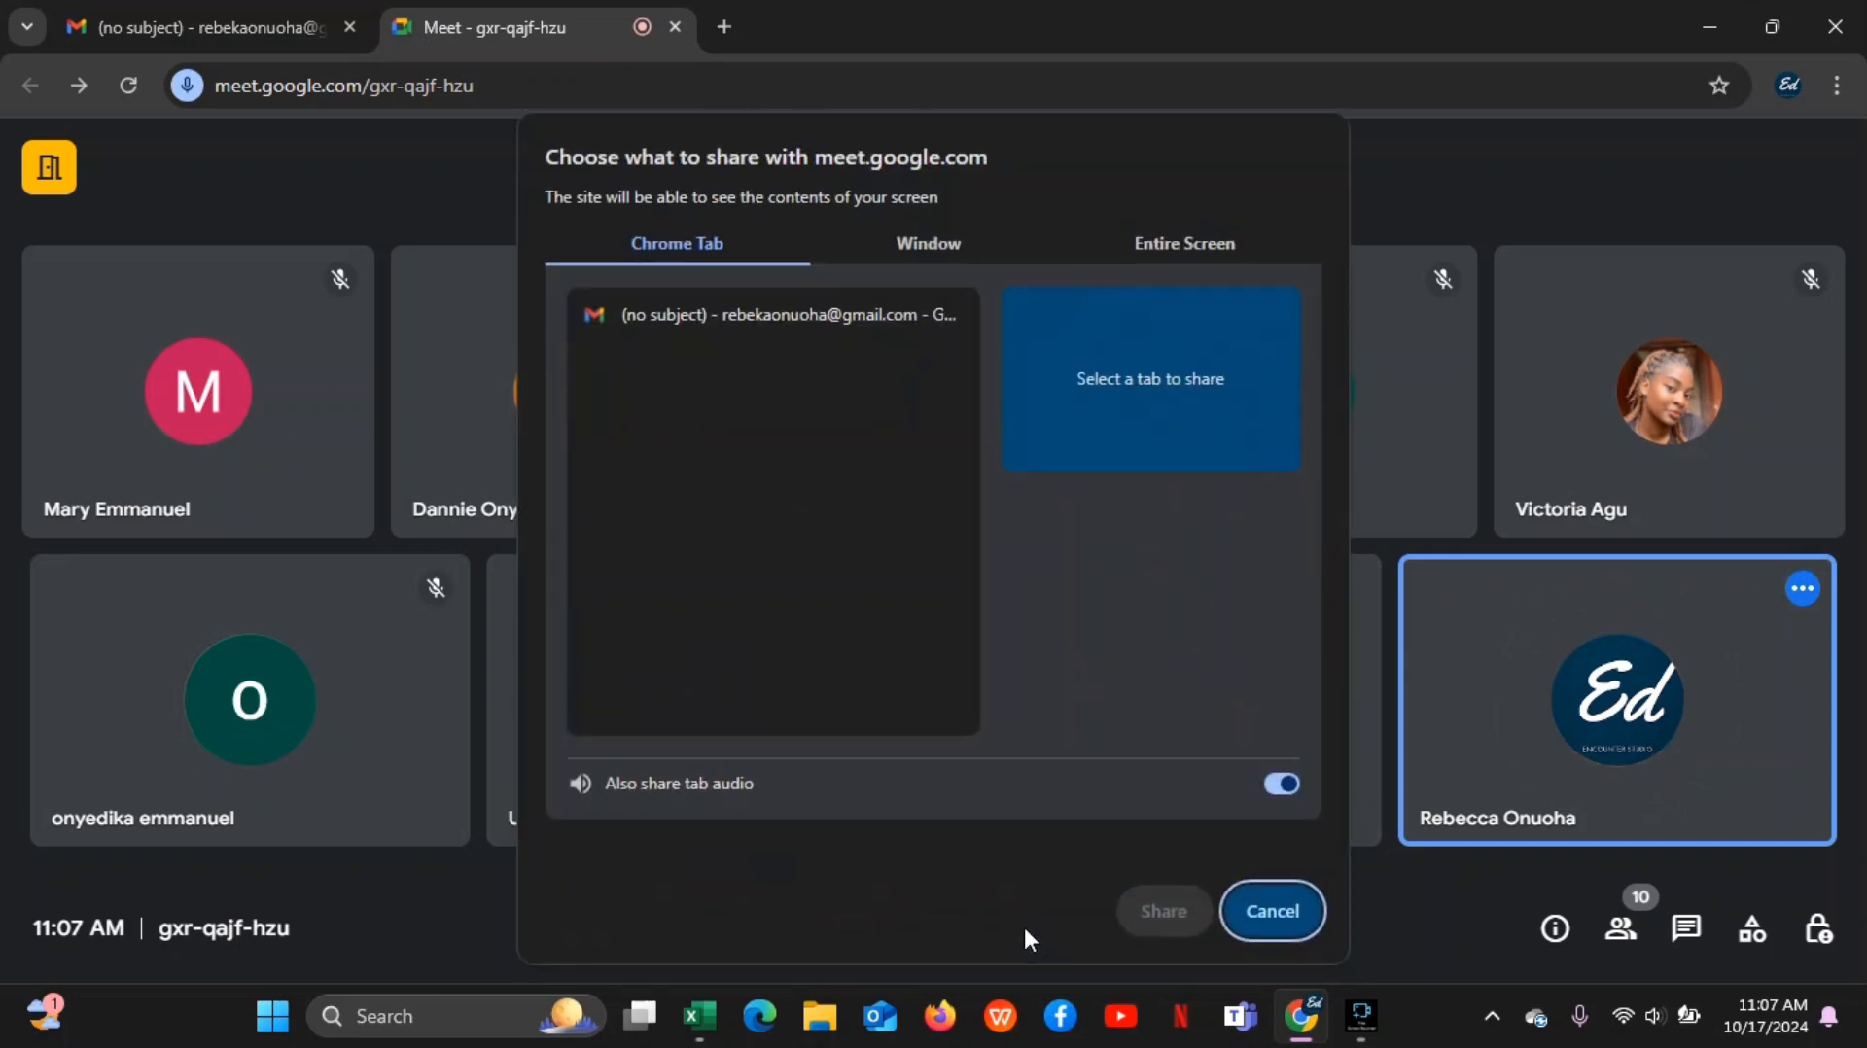
{"action": "left_click", "coordinate": [1218, 244]}
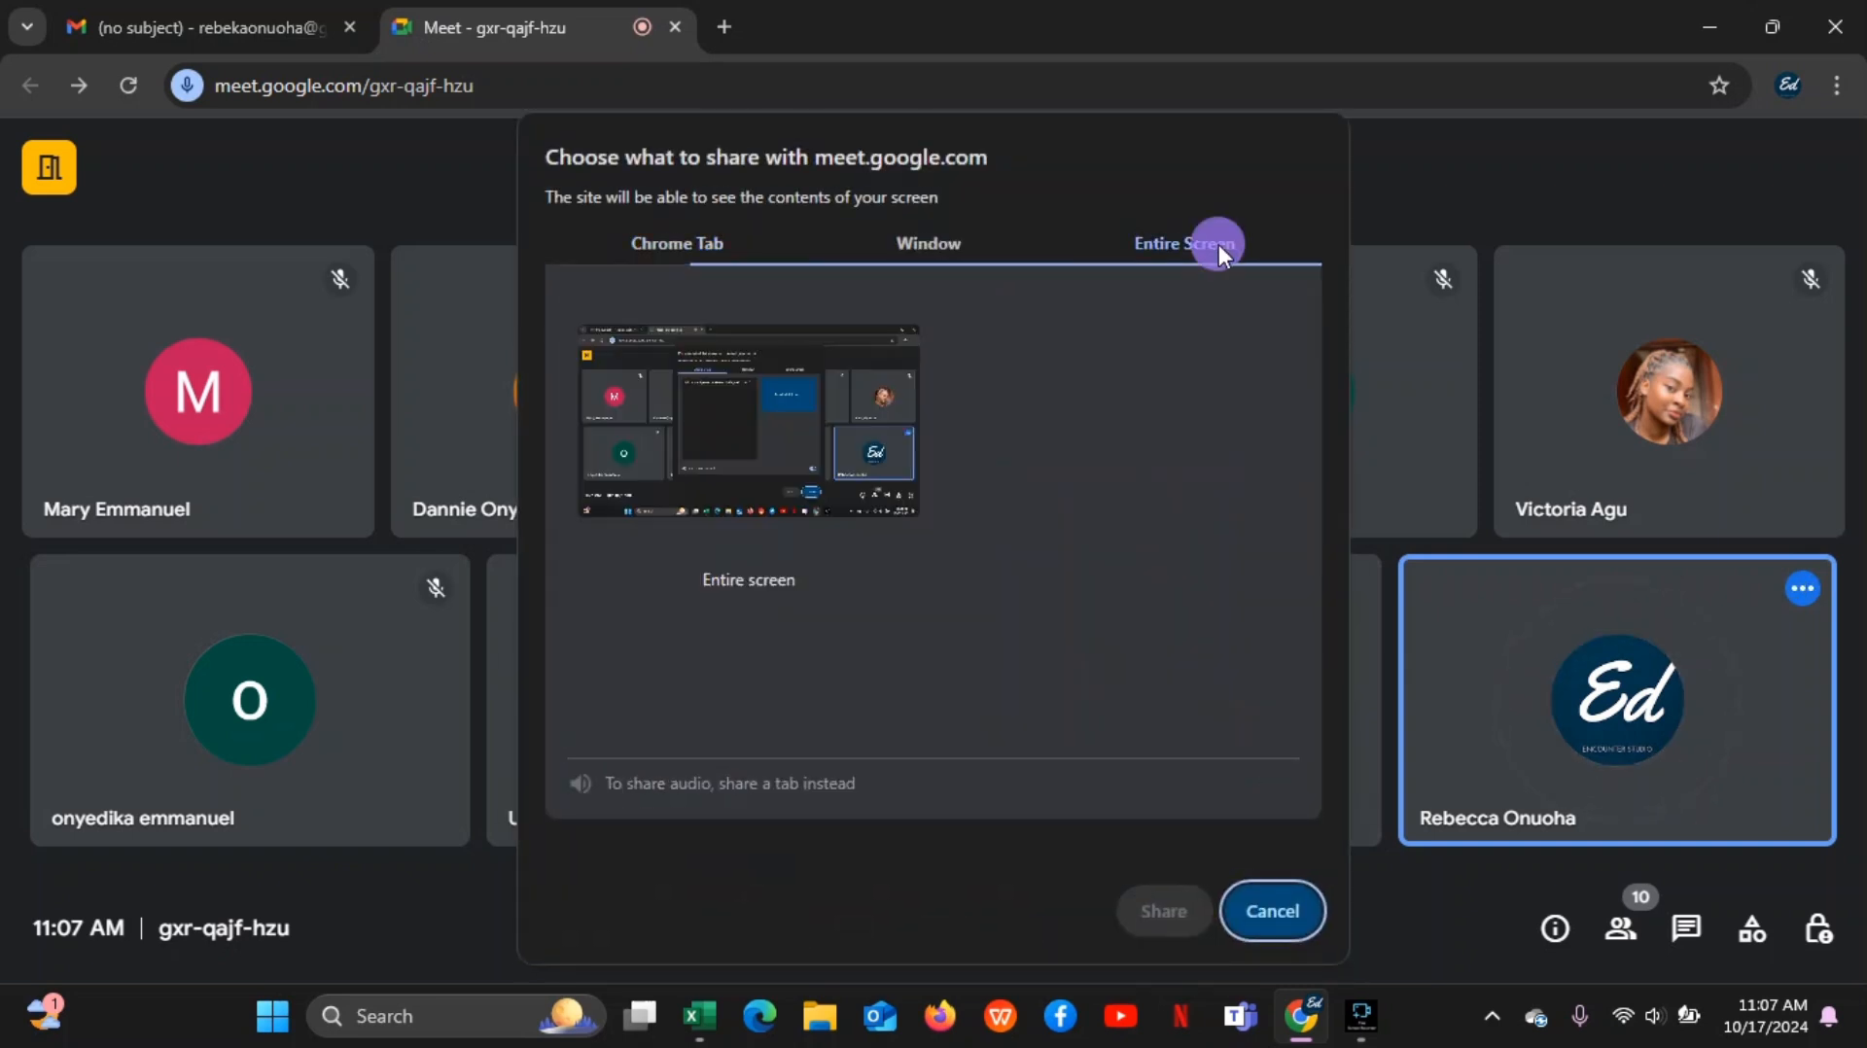
{"action": "left_click", "coordinate": [764, 457]}
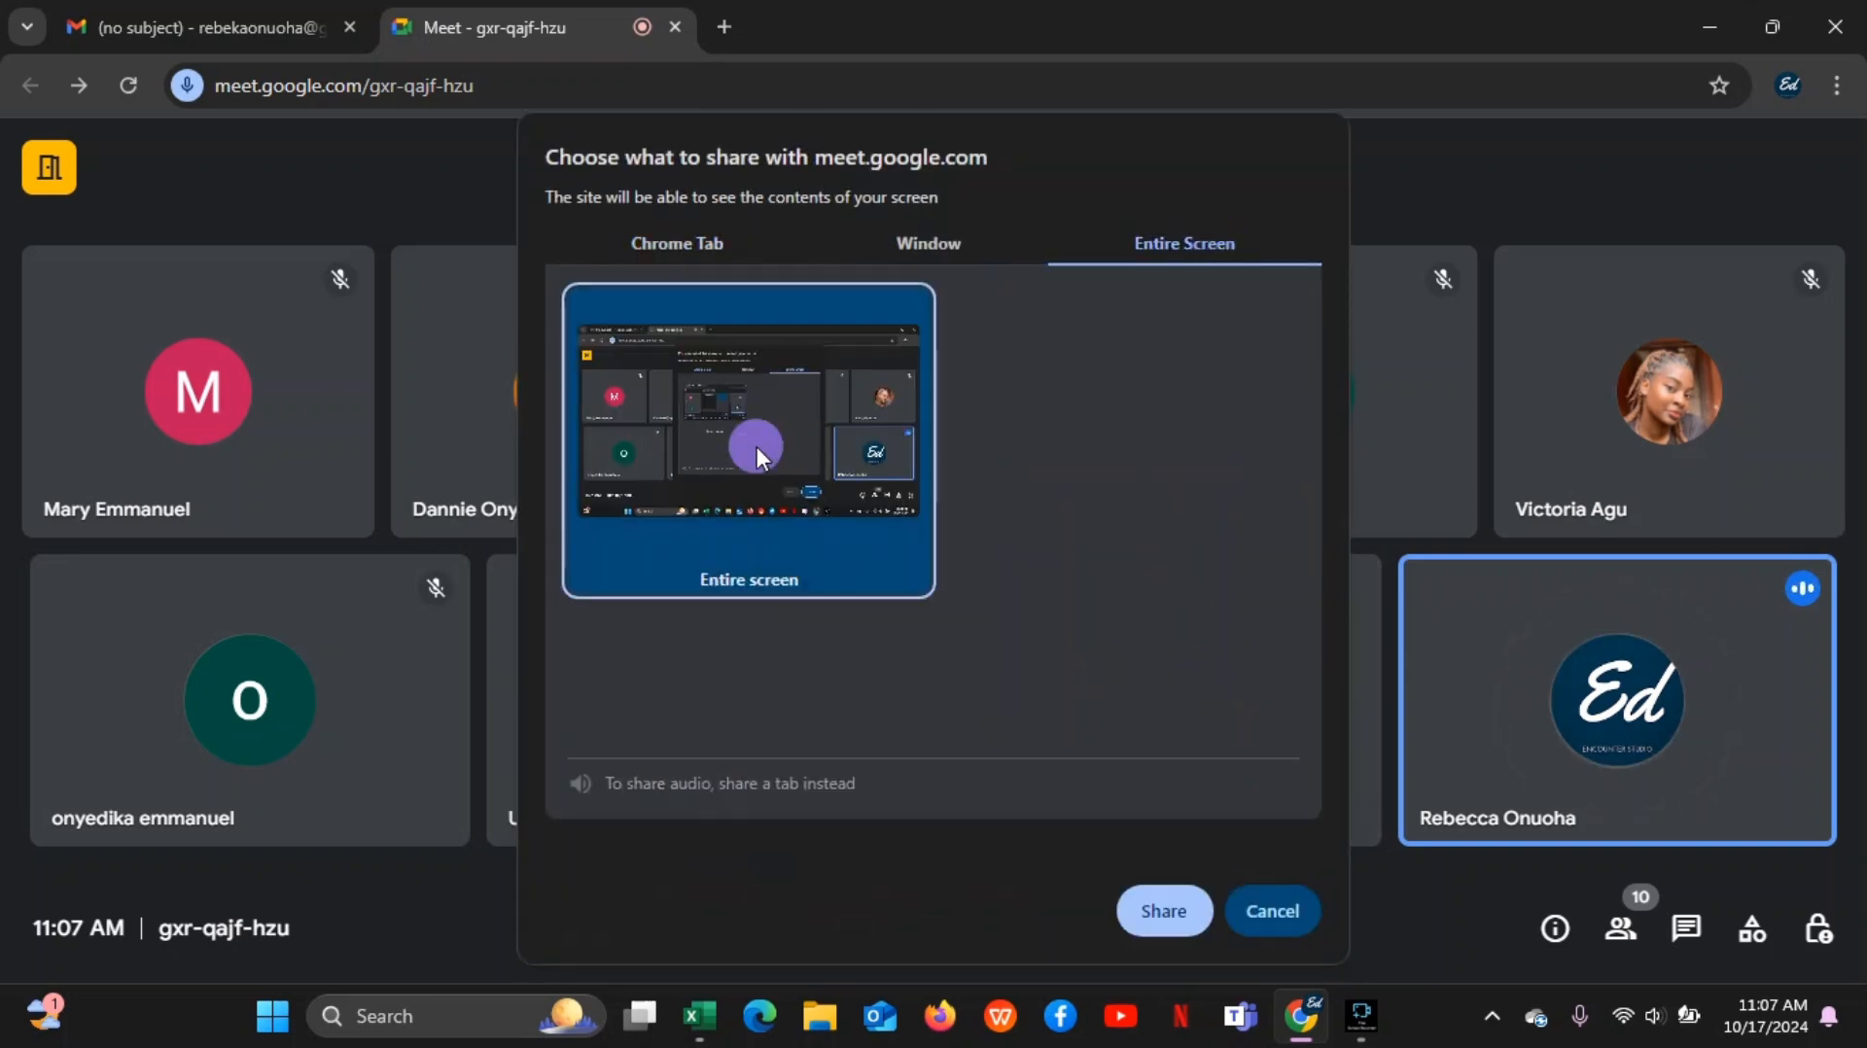
{"action": "left_click", "coordinate": [1165, 911]}
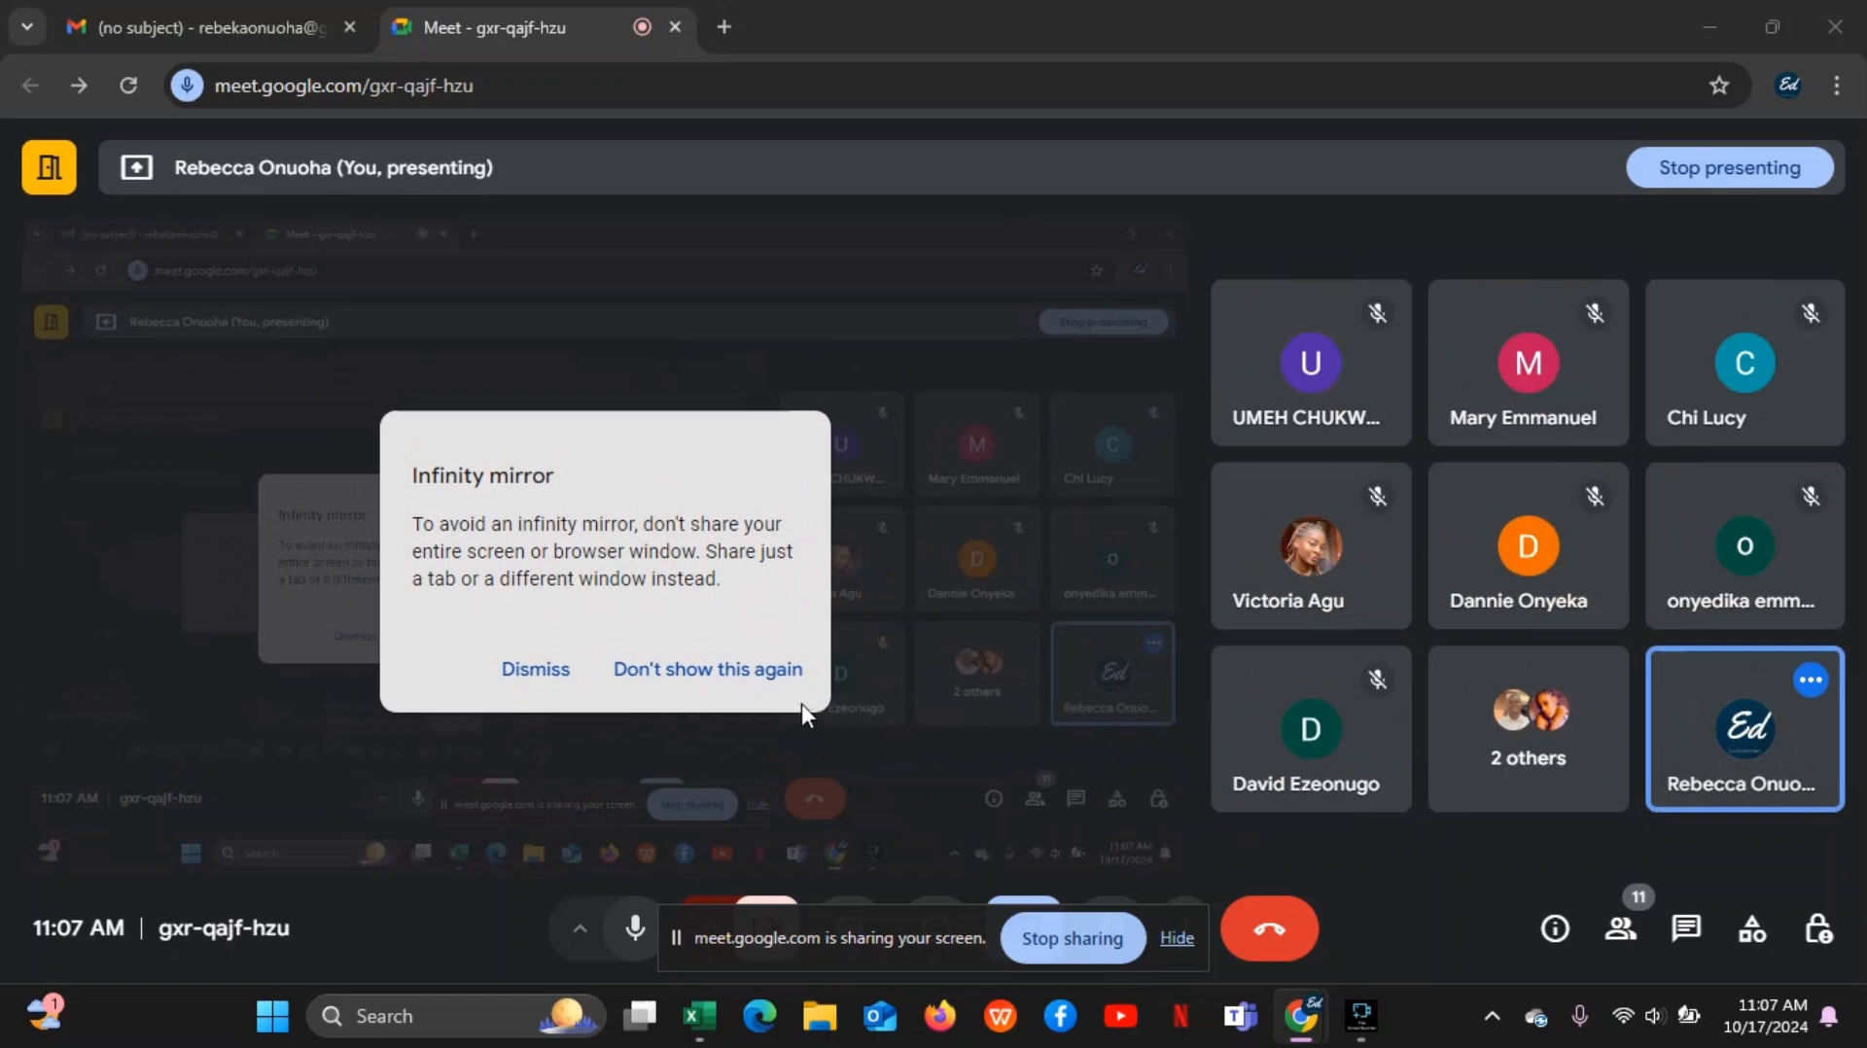
{"action": "left_click", "coordinate": [548, 670]}
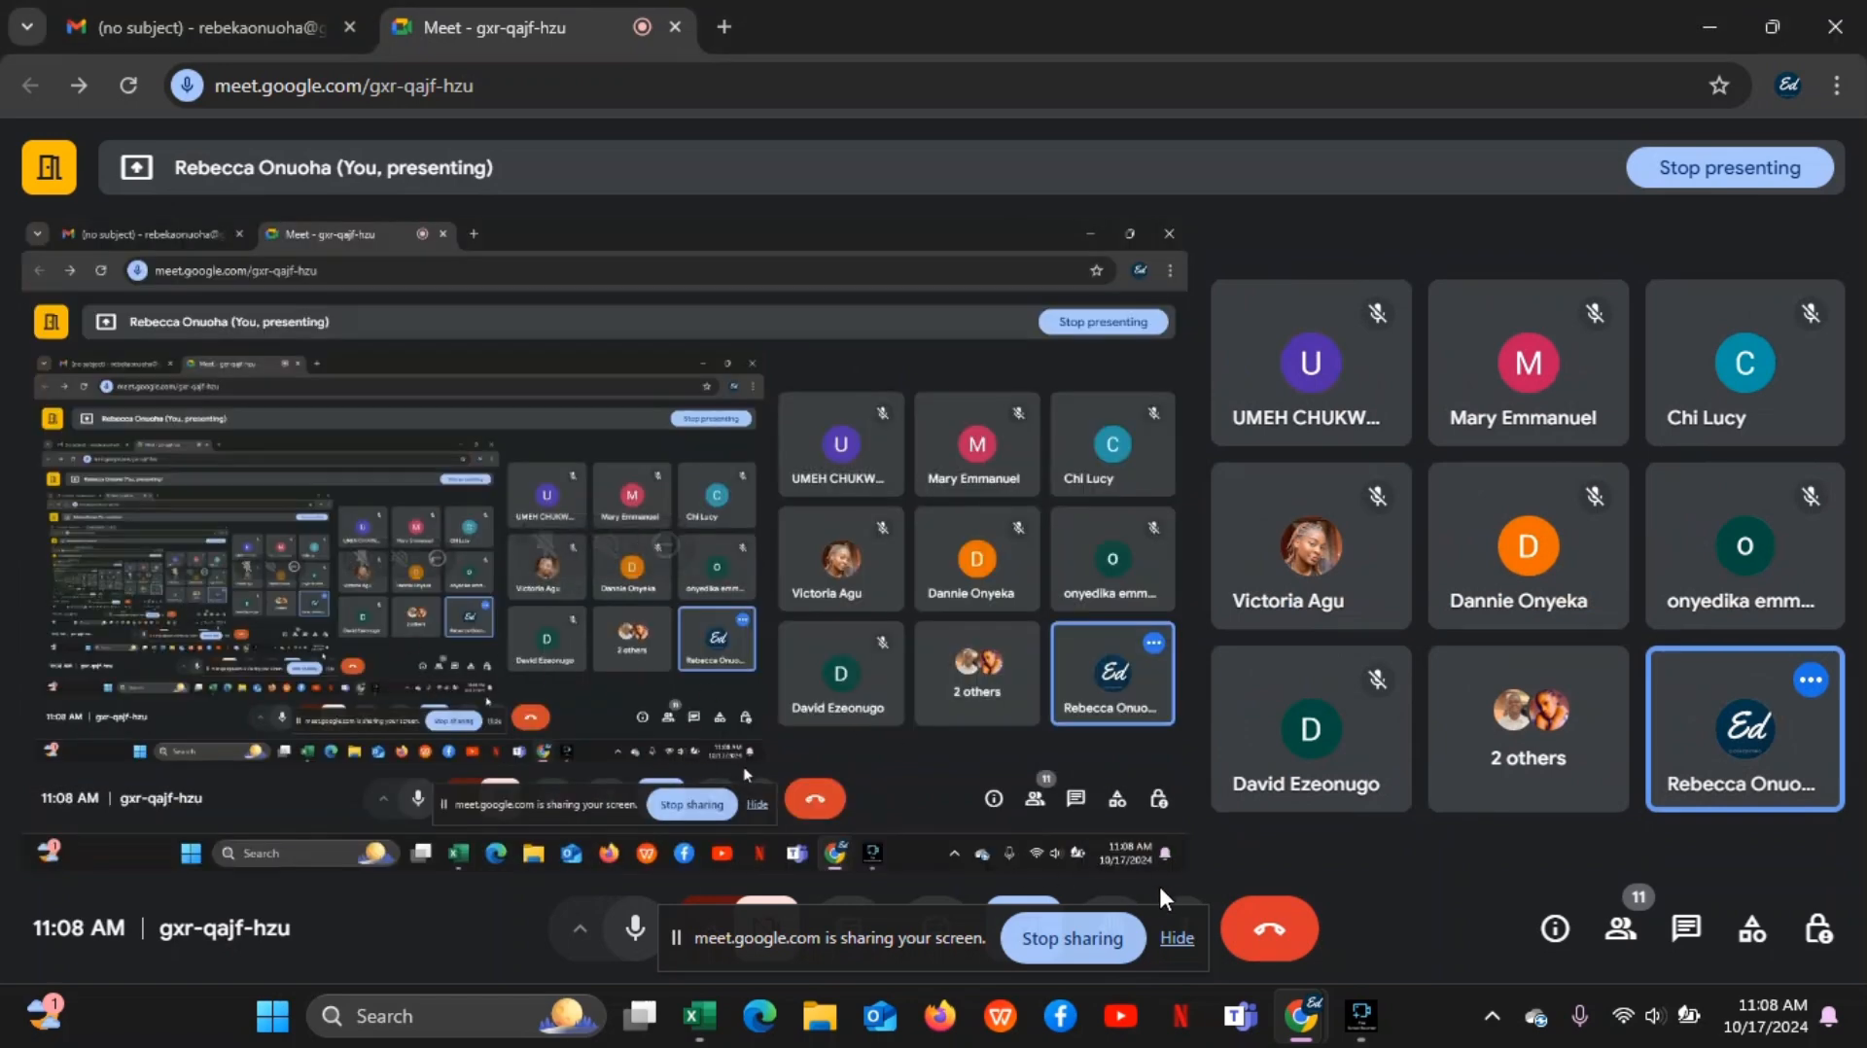
{"action": "left_click", "coordinate": [1176, 941]}
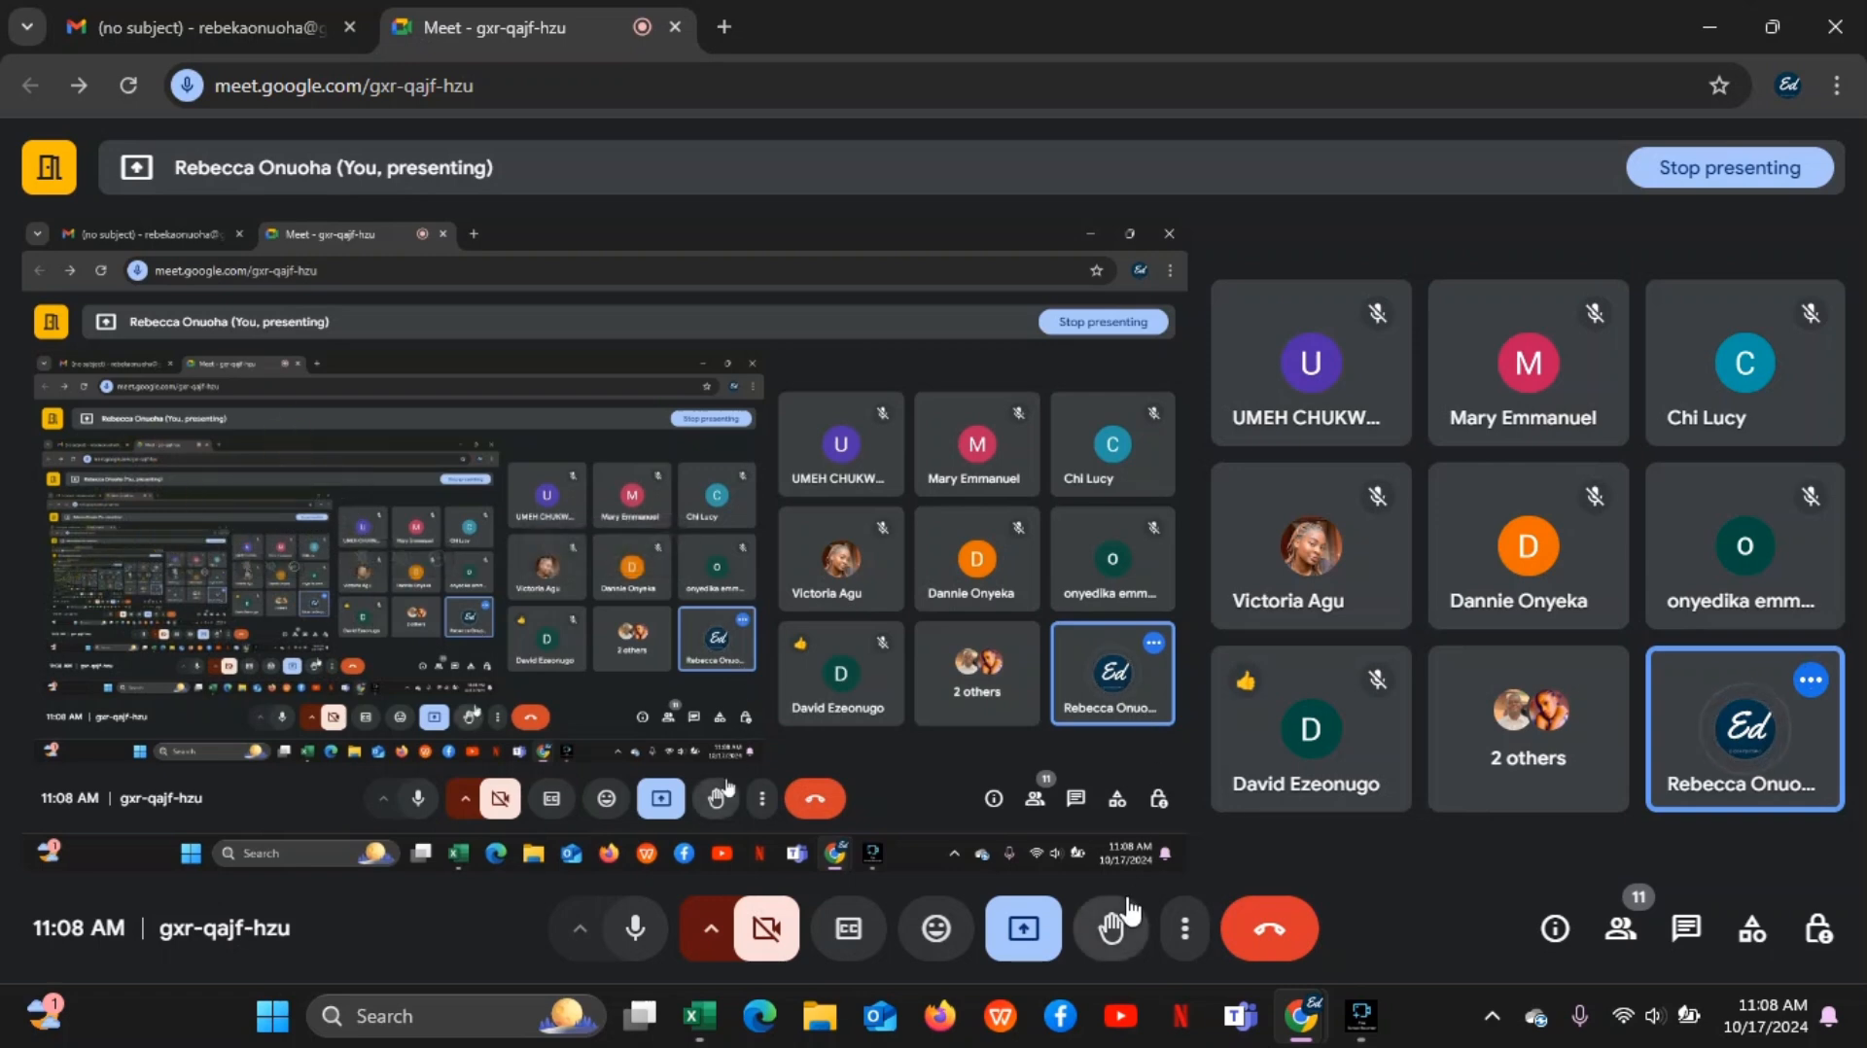
Switch to the Excel start screen
{"action": "mouse_move", "coordinate": [689, 1023]}
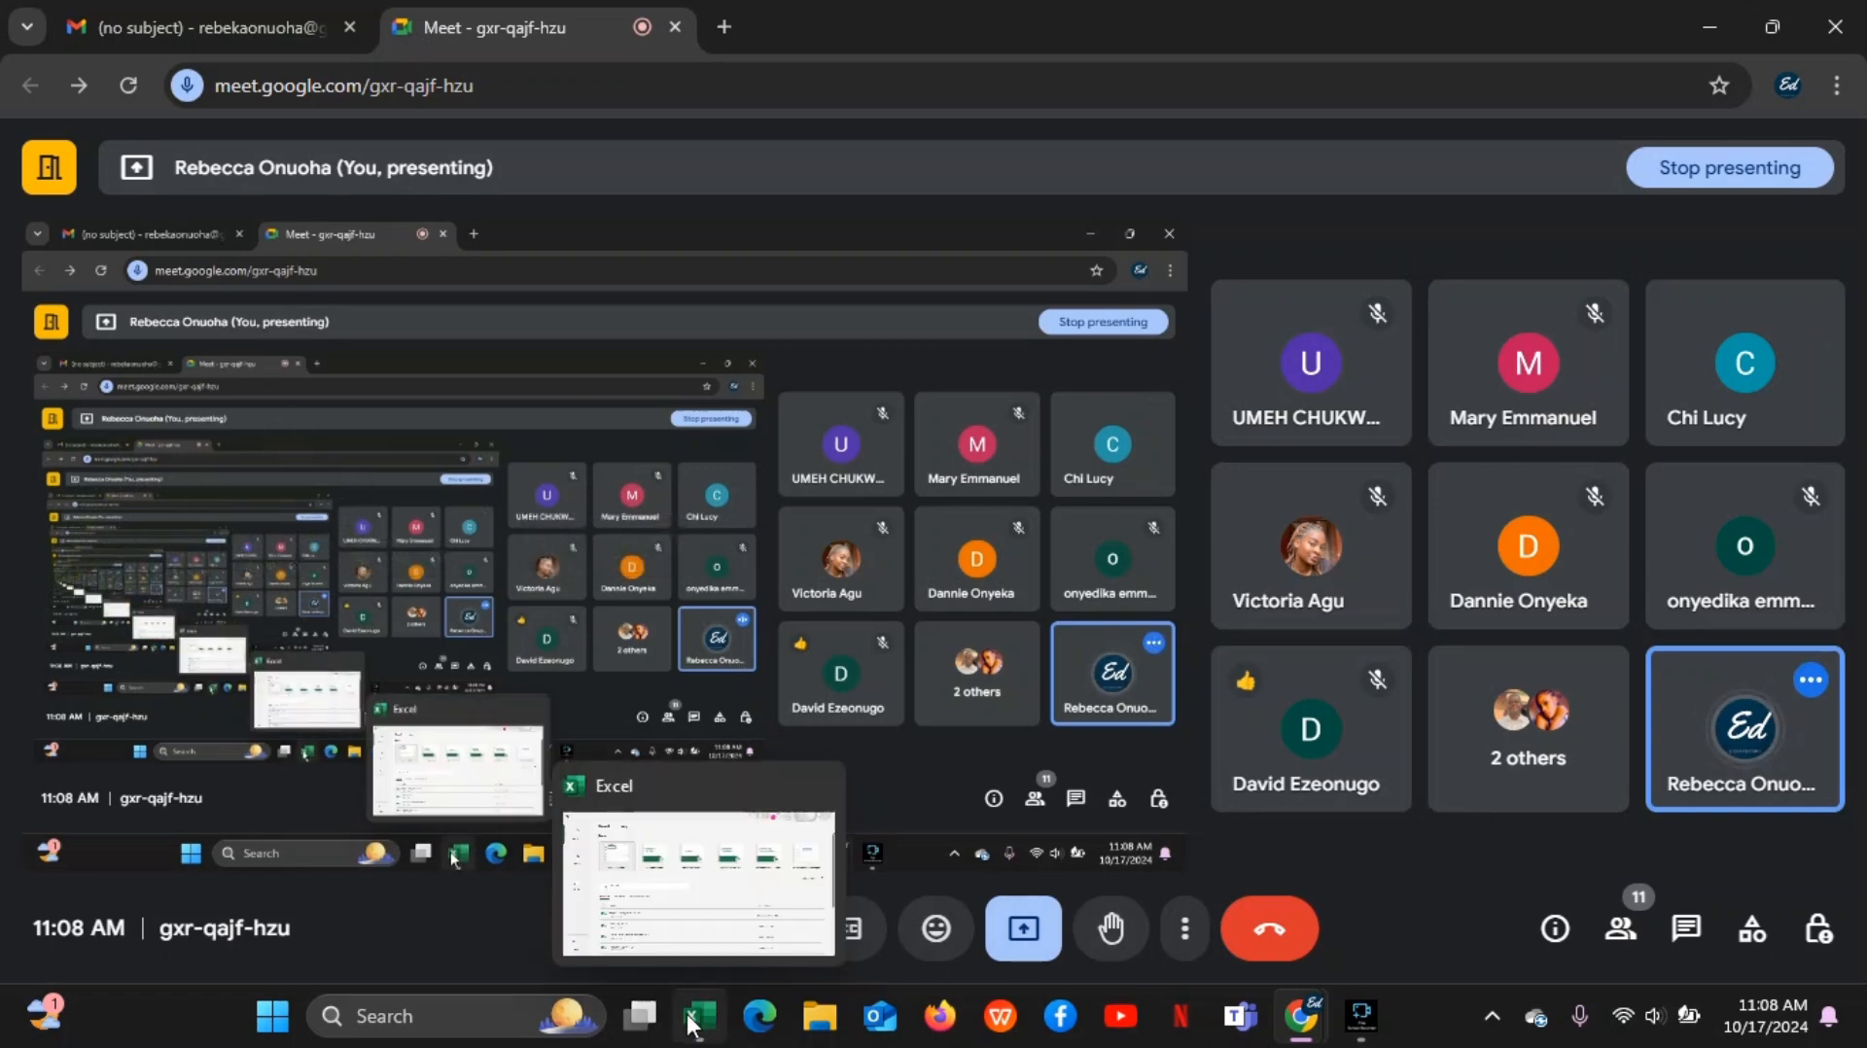
{"action": "left_click", "coordinate": [700, 893]}
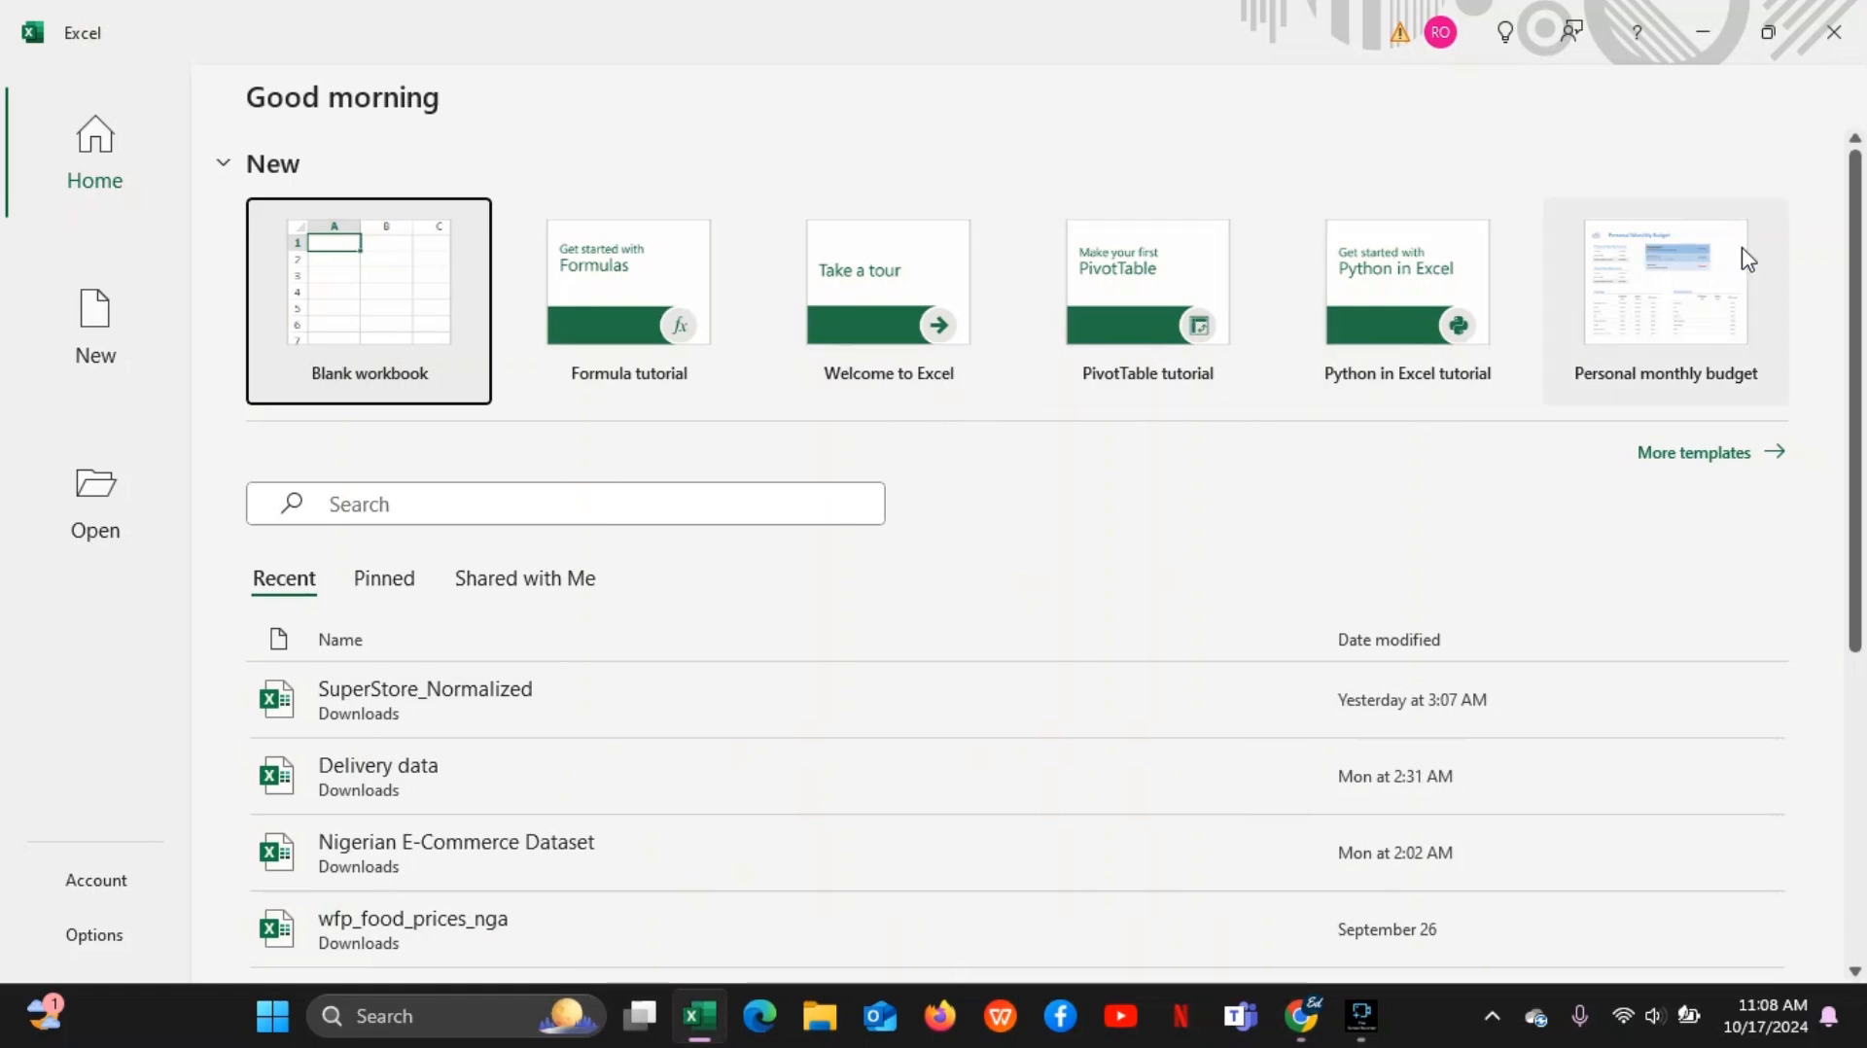
{"action": "left_click_drag", "start_coordinate": [1857, 289], "coordinate": [1831, 199]}
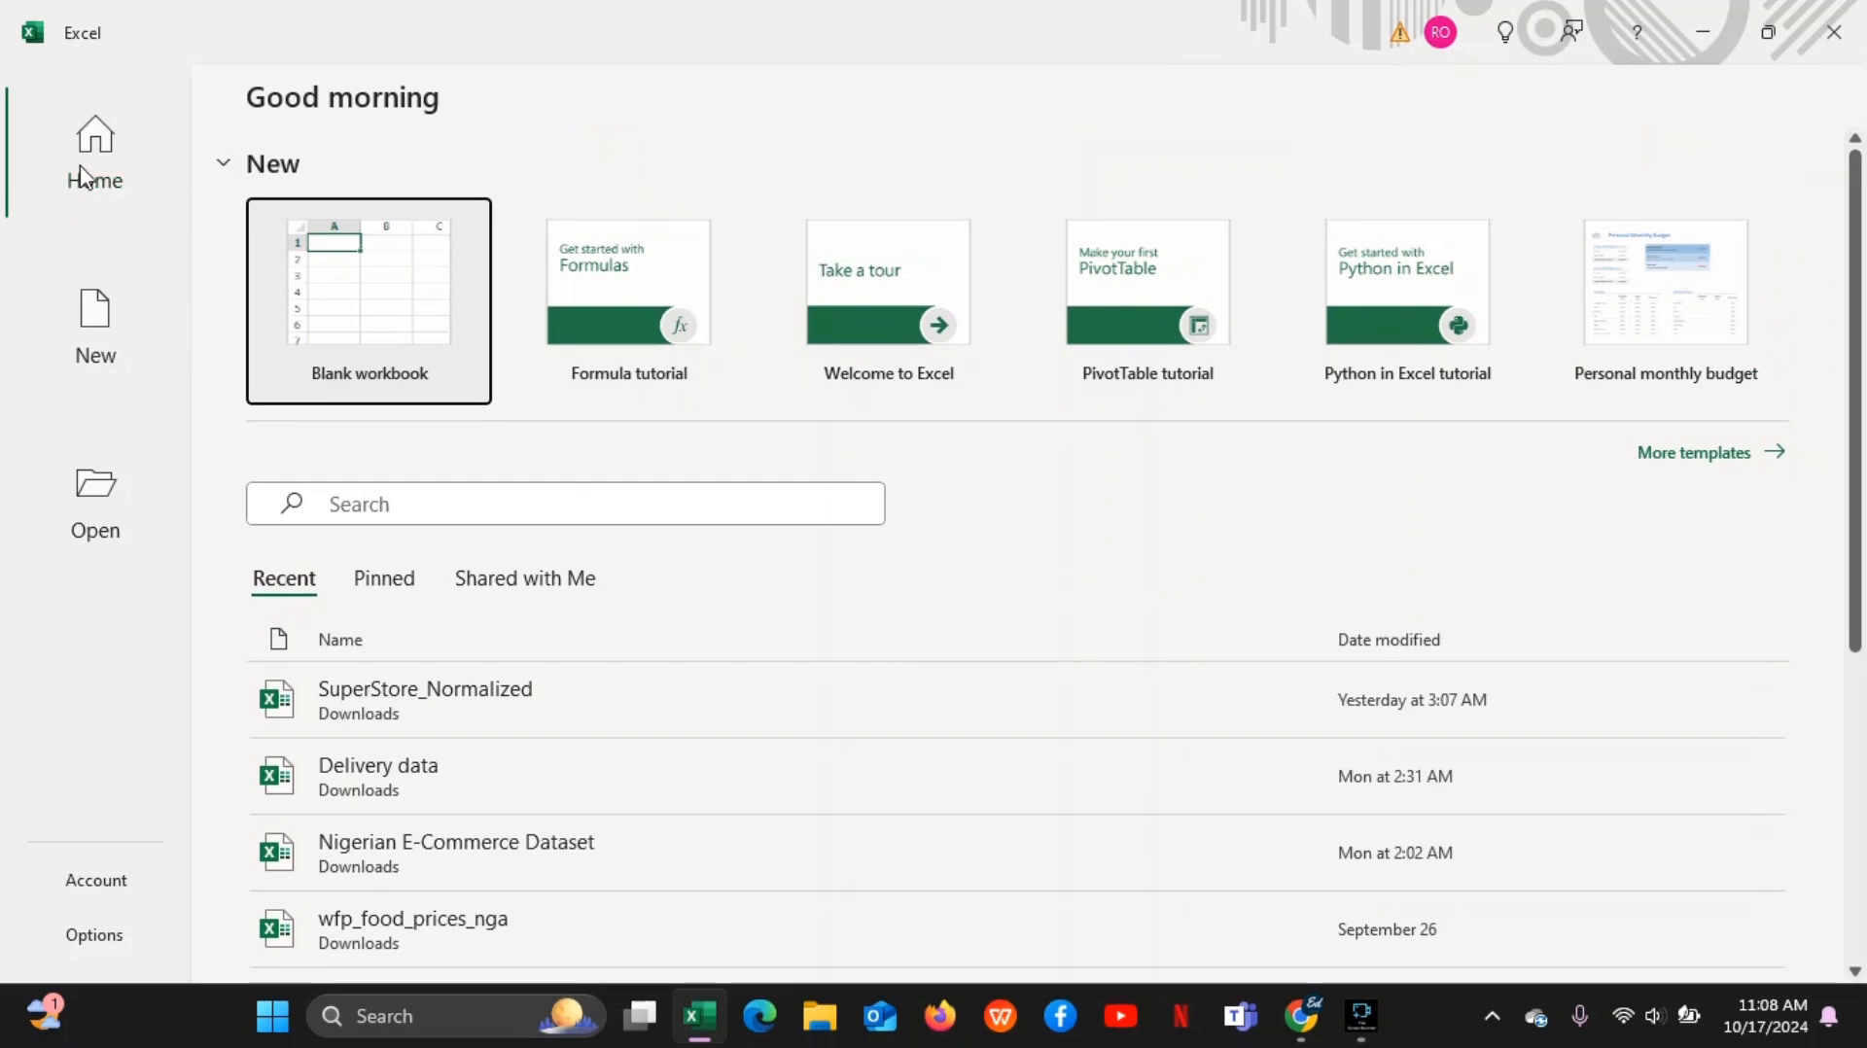
Check the recording status in Fine Screen Recorder, then minimize it and return to Excel's Home page
{"action": "mouse_move", "coordinate": [1388, 1033]}
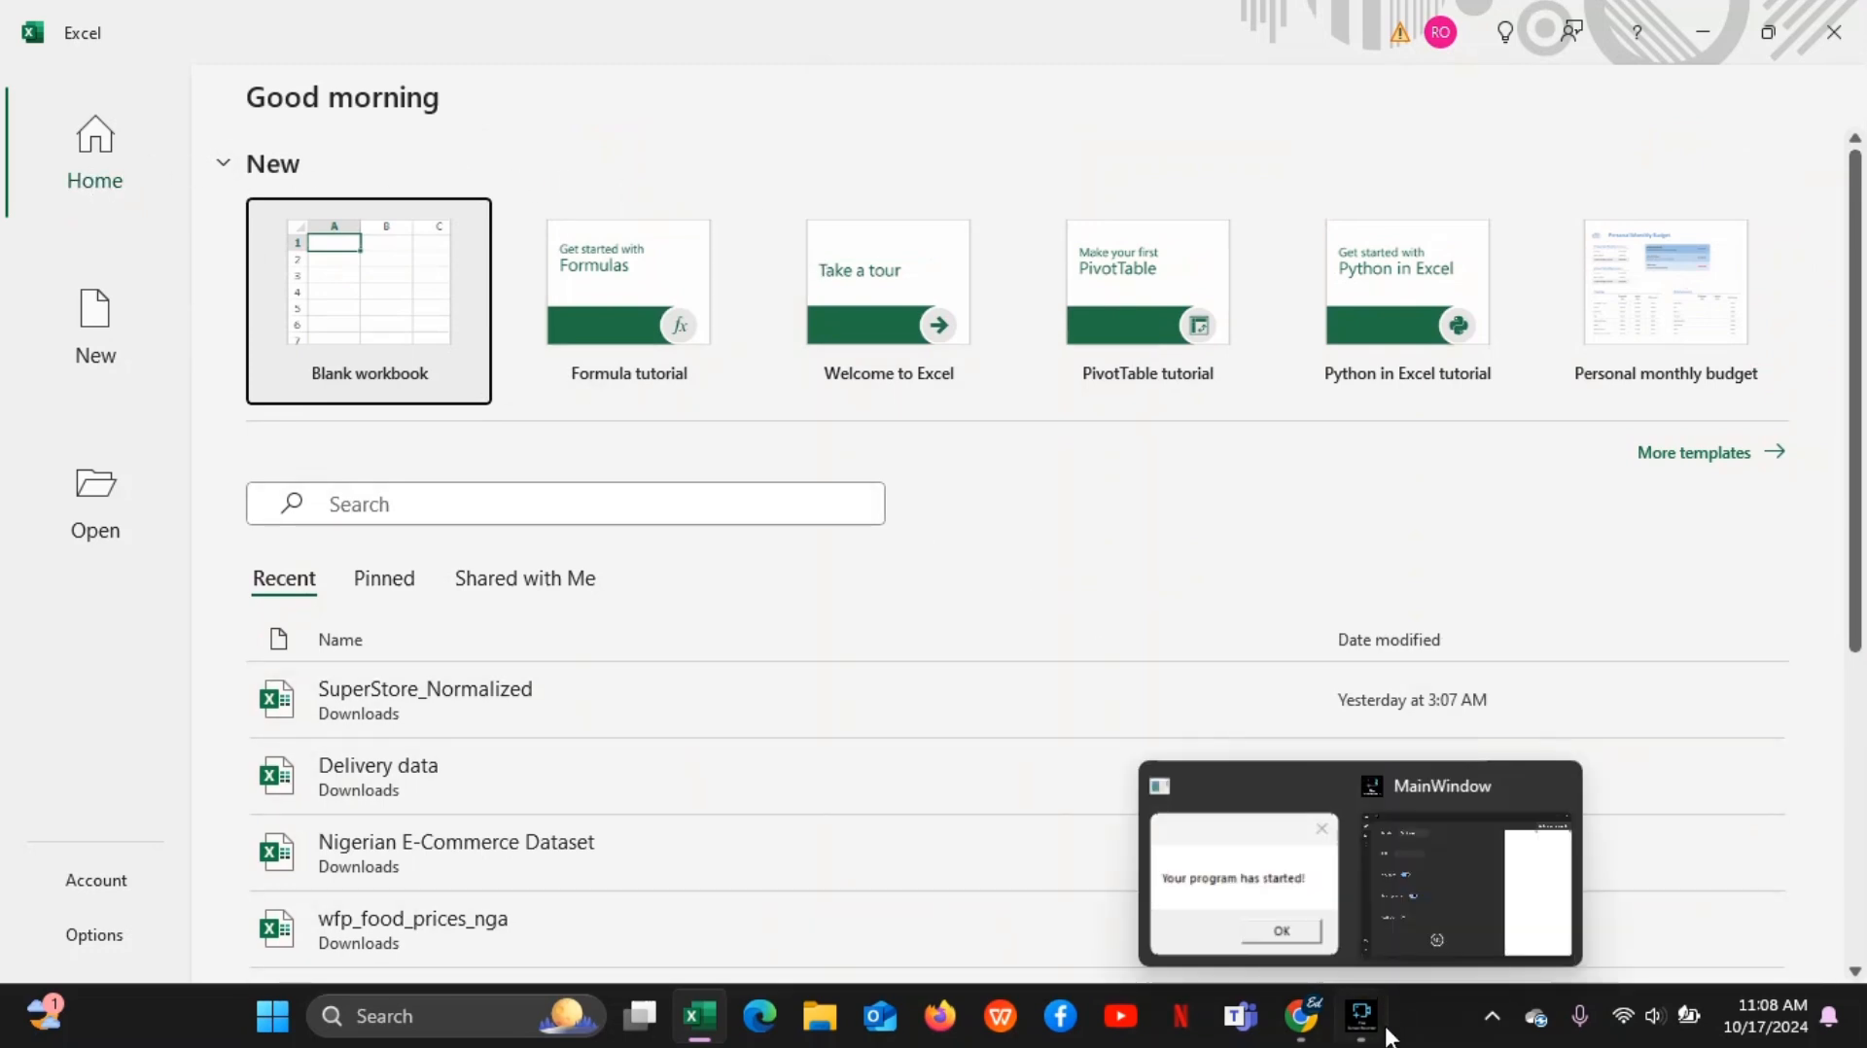
{"action": "mouse_move", "coordinate": [1416, 889]}
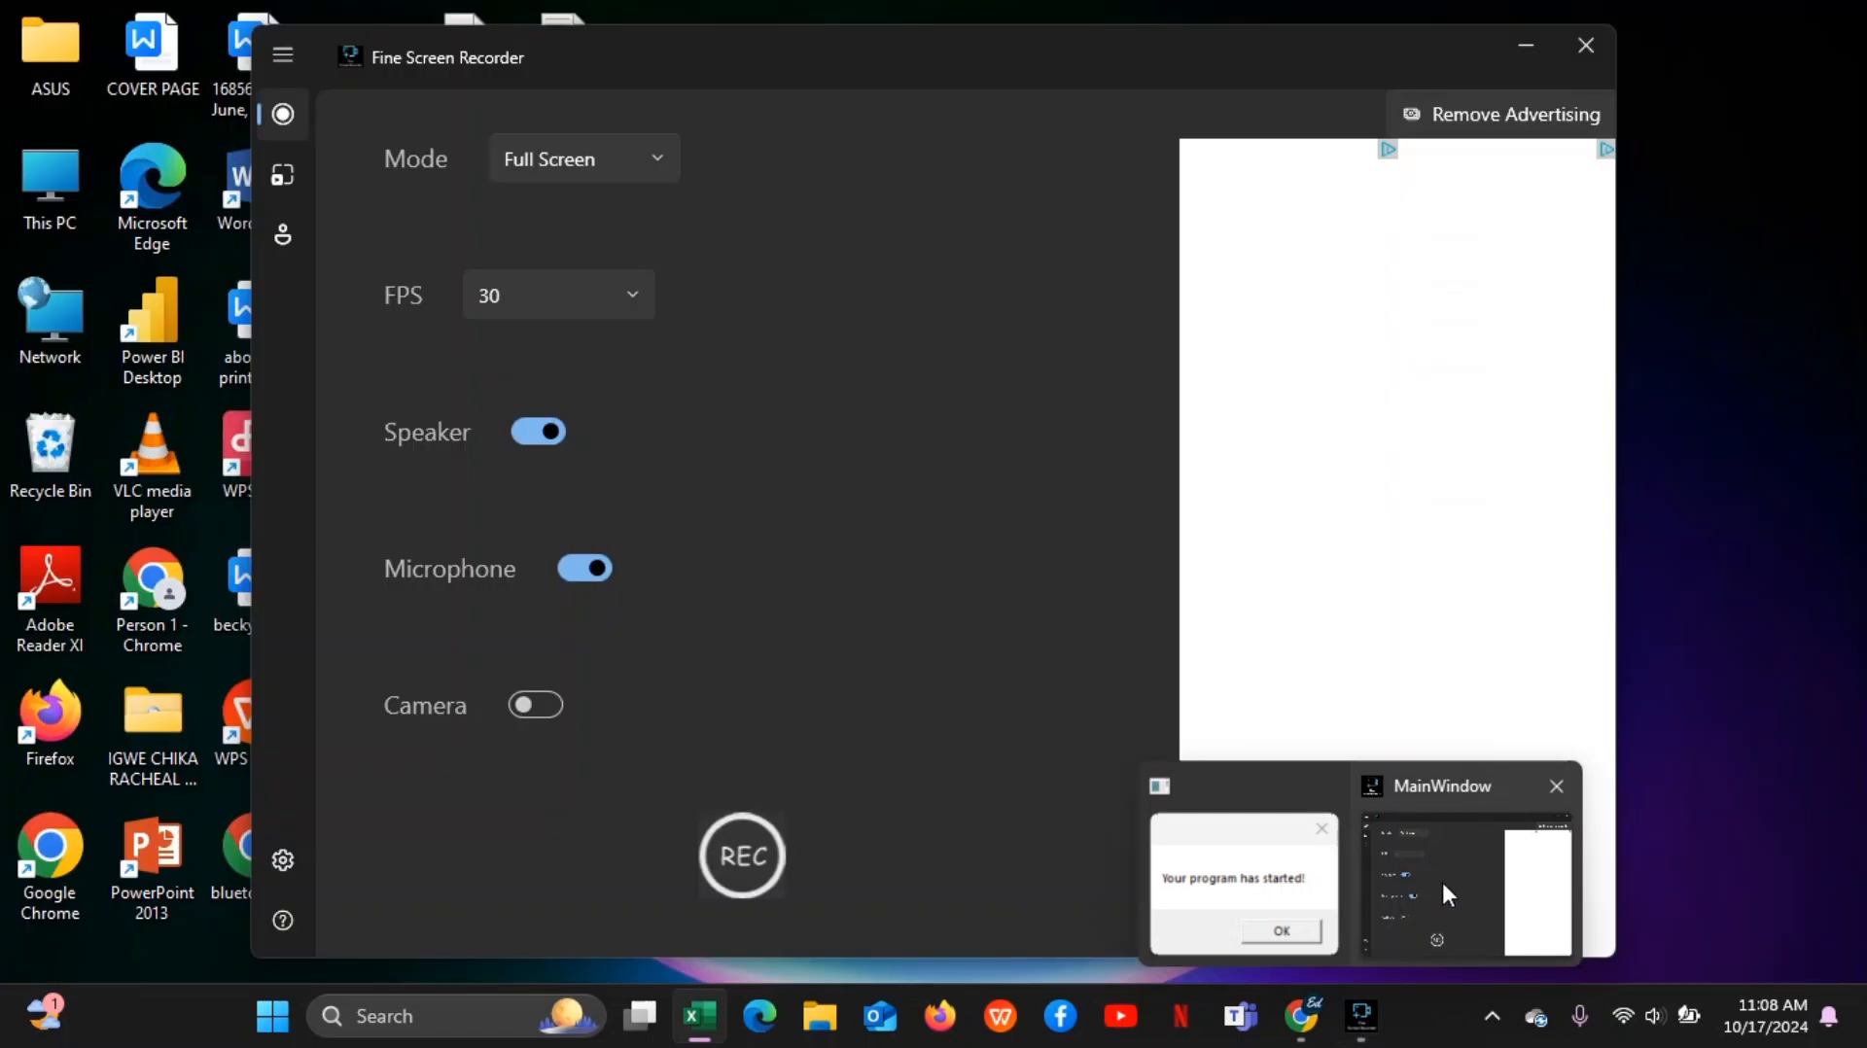
{"action": "left_click", "coordinate": [1443, 891]}
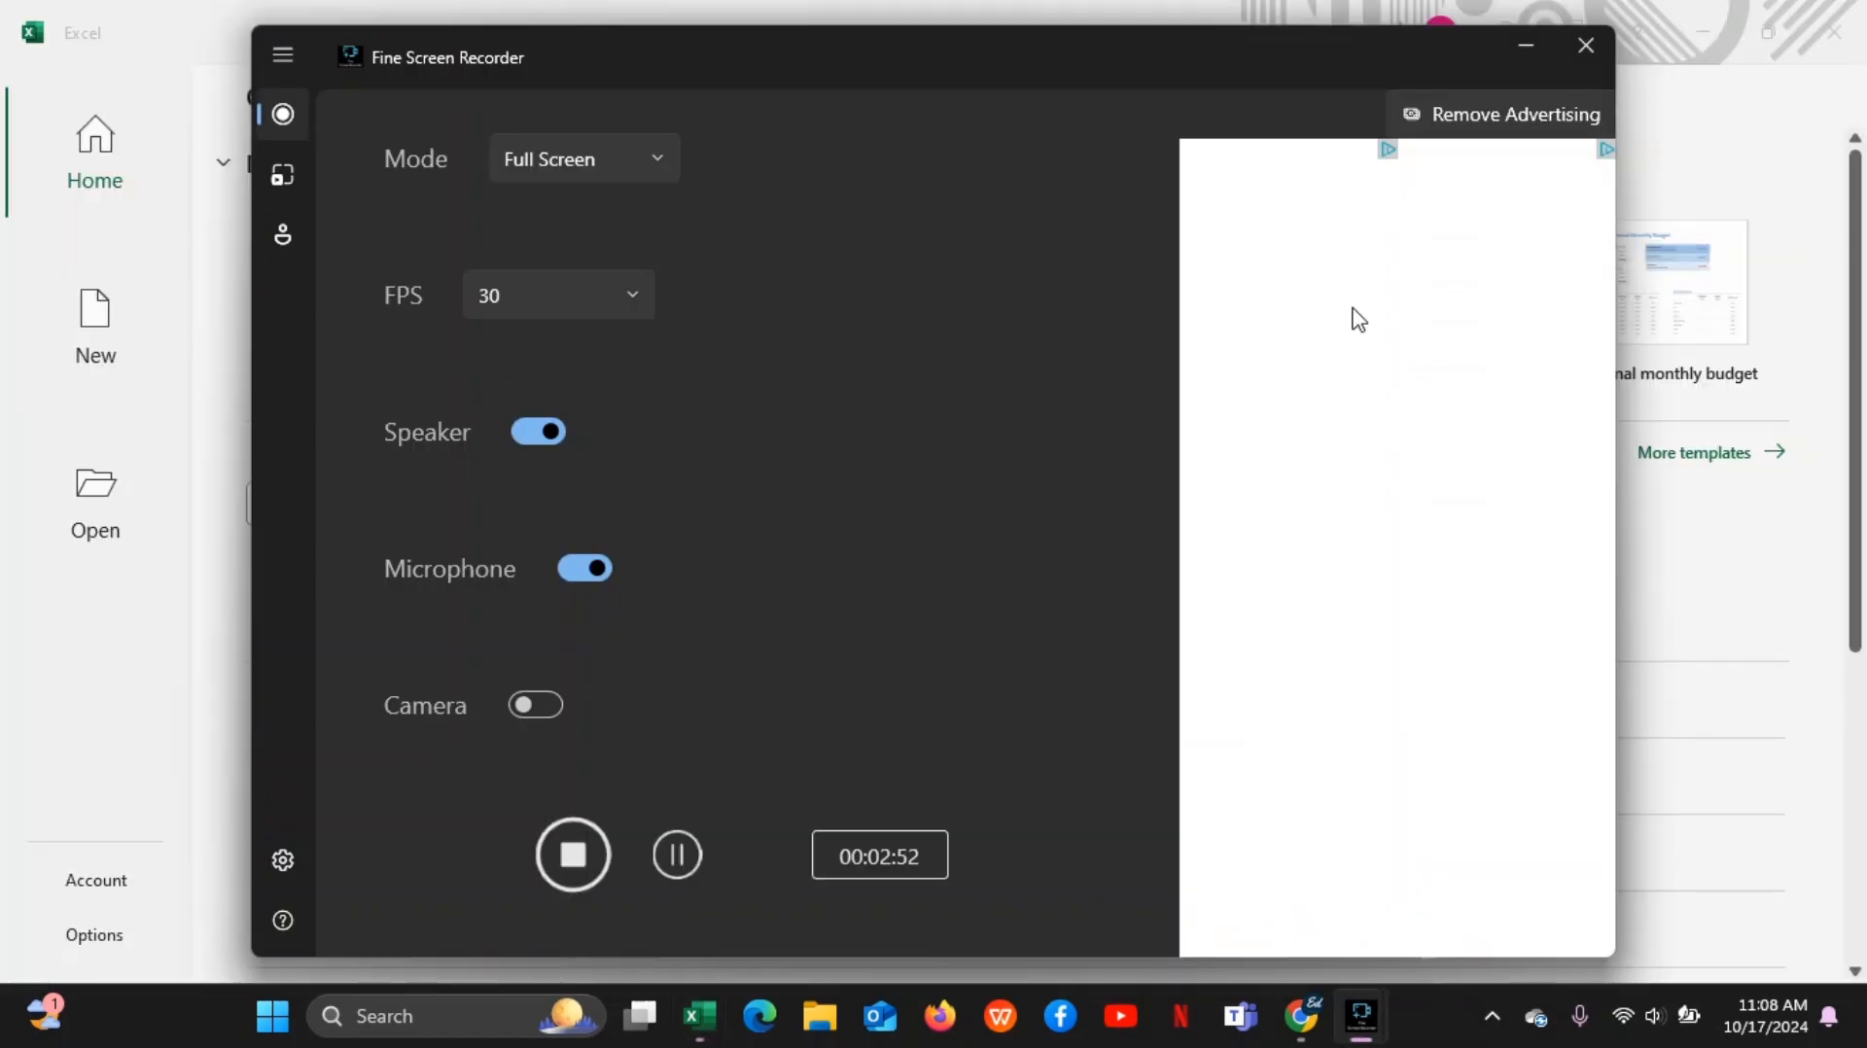
{"action": "left_click", "coordinate": [1509, 45]}
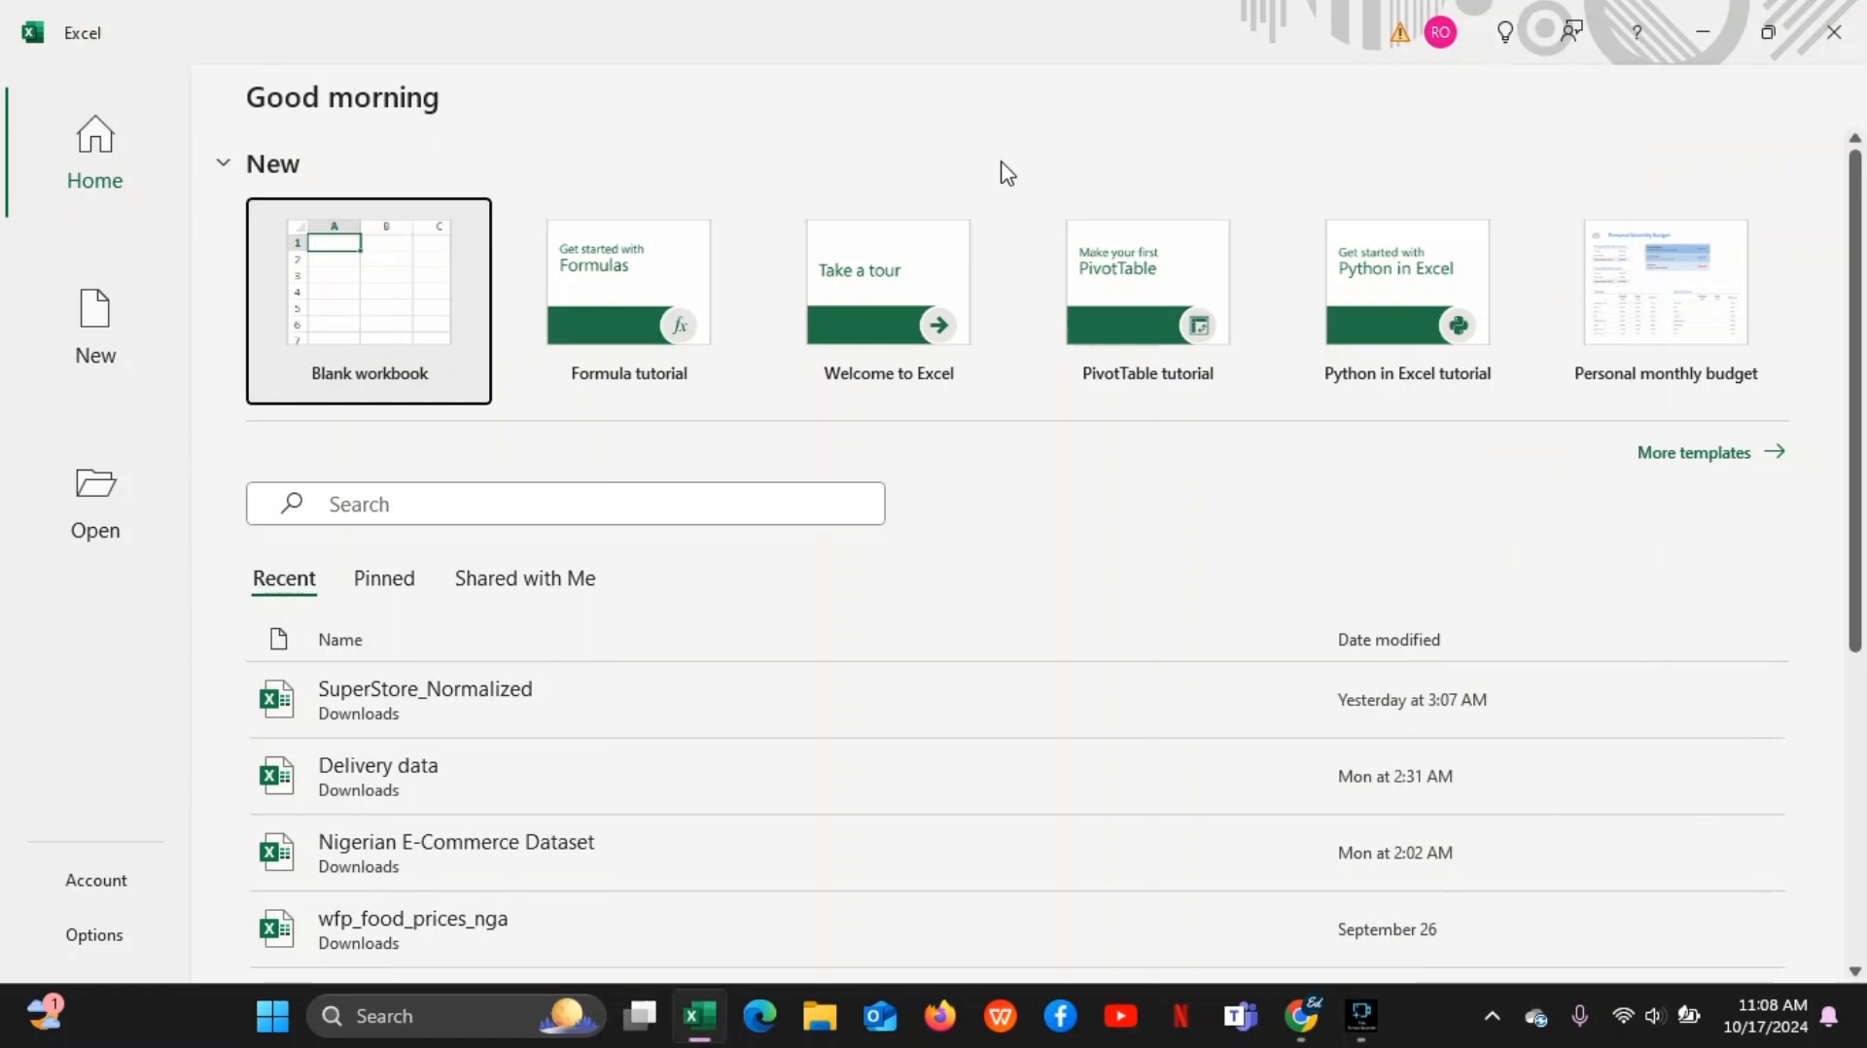
{"action": "left_click", "coordinate": [103, 151]}
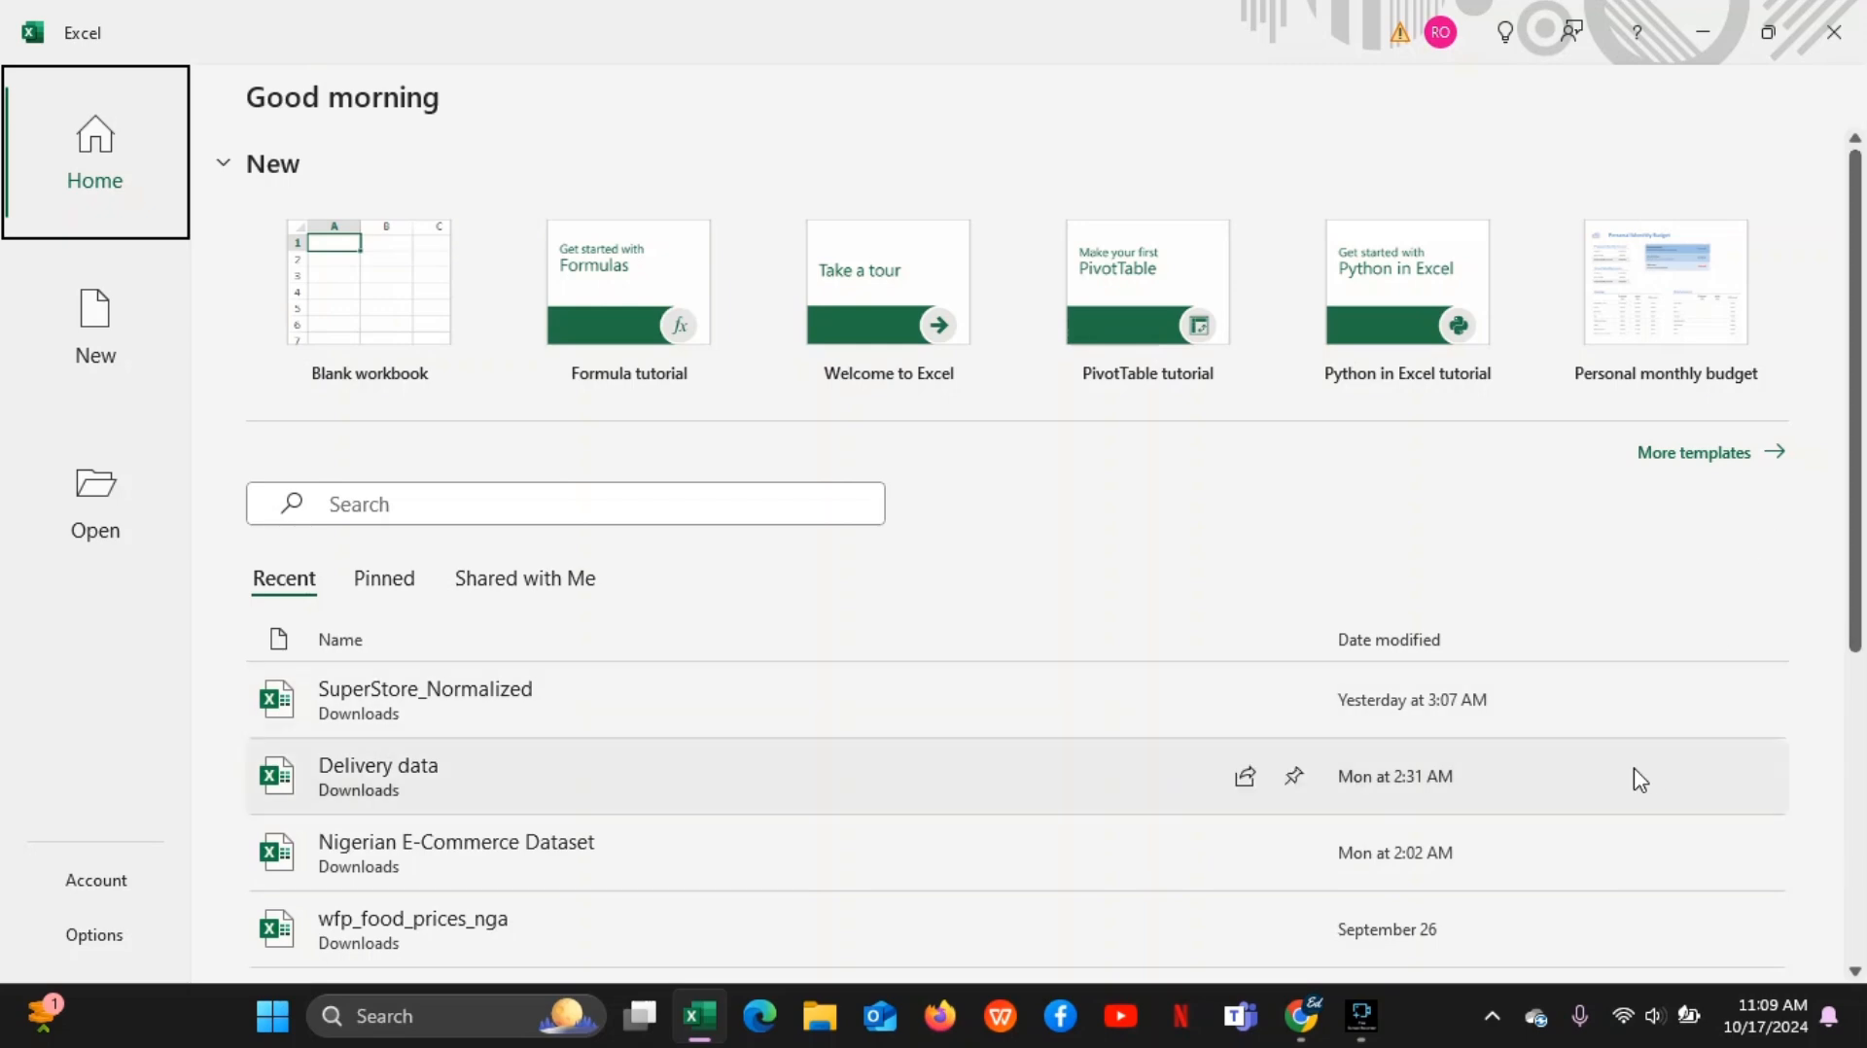
Switch to the Google Meet call to check the presentation and participants, then return to Excel
{"action": "mouse_move", "coordinate": [1308, 1018]}
{"action": "left_click", "coordinate": [1227, 902]}
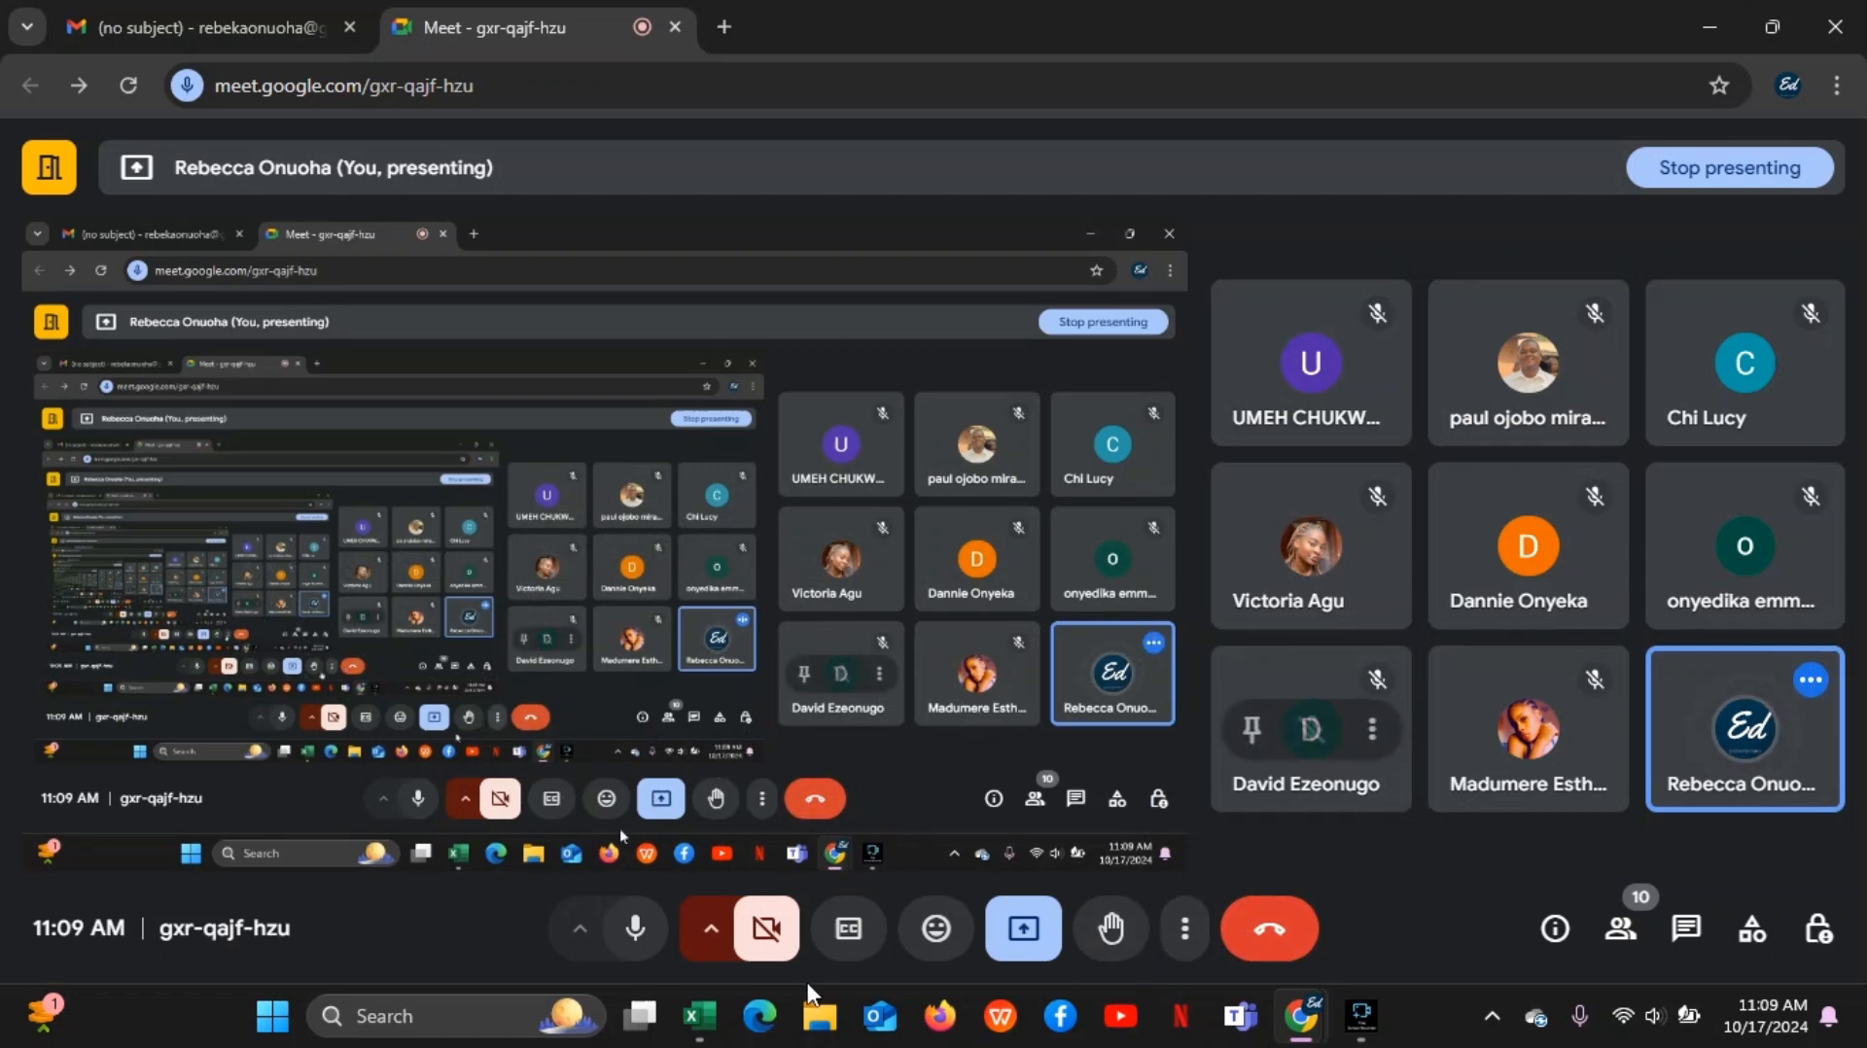
{"action": "mouse_move", "coordinate": [709, 1029]}
{"action": "left_click", "coordinate": [746, 896]}
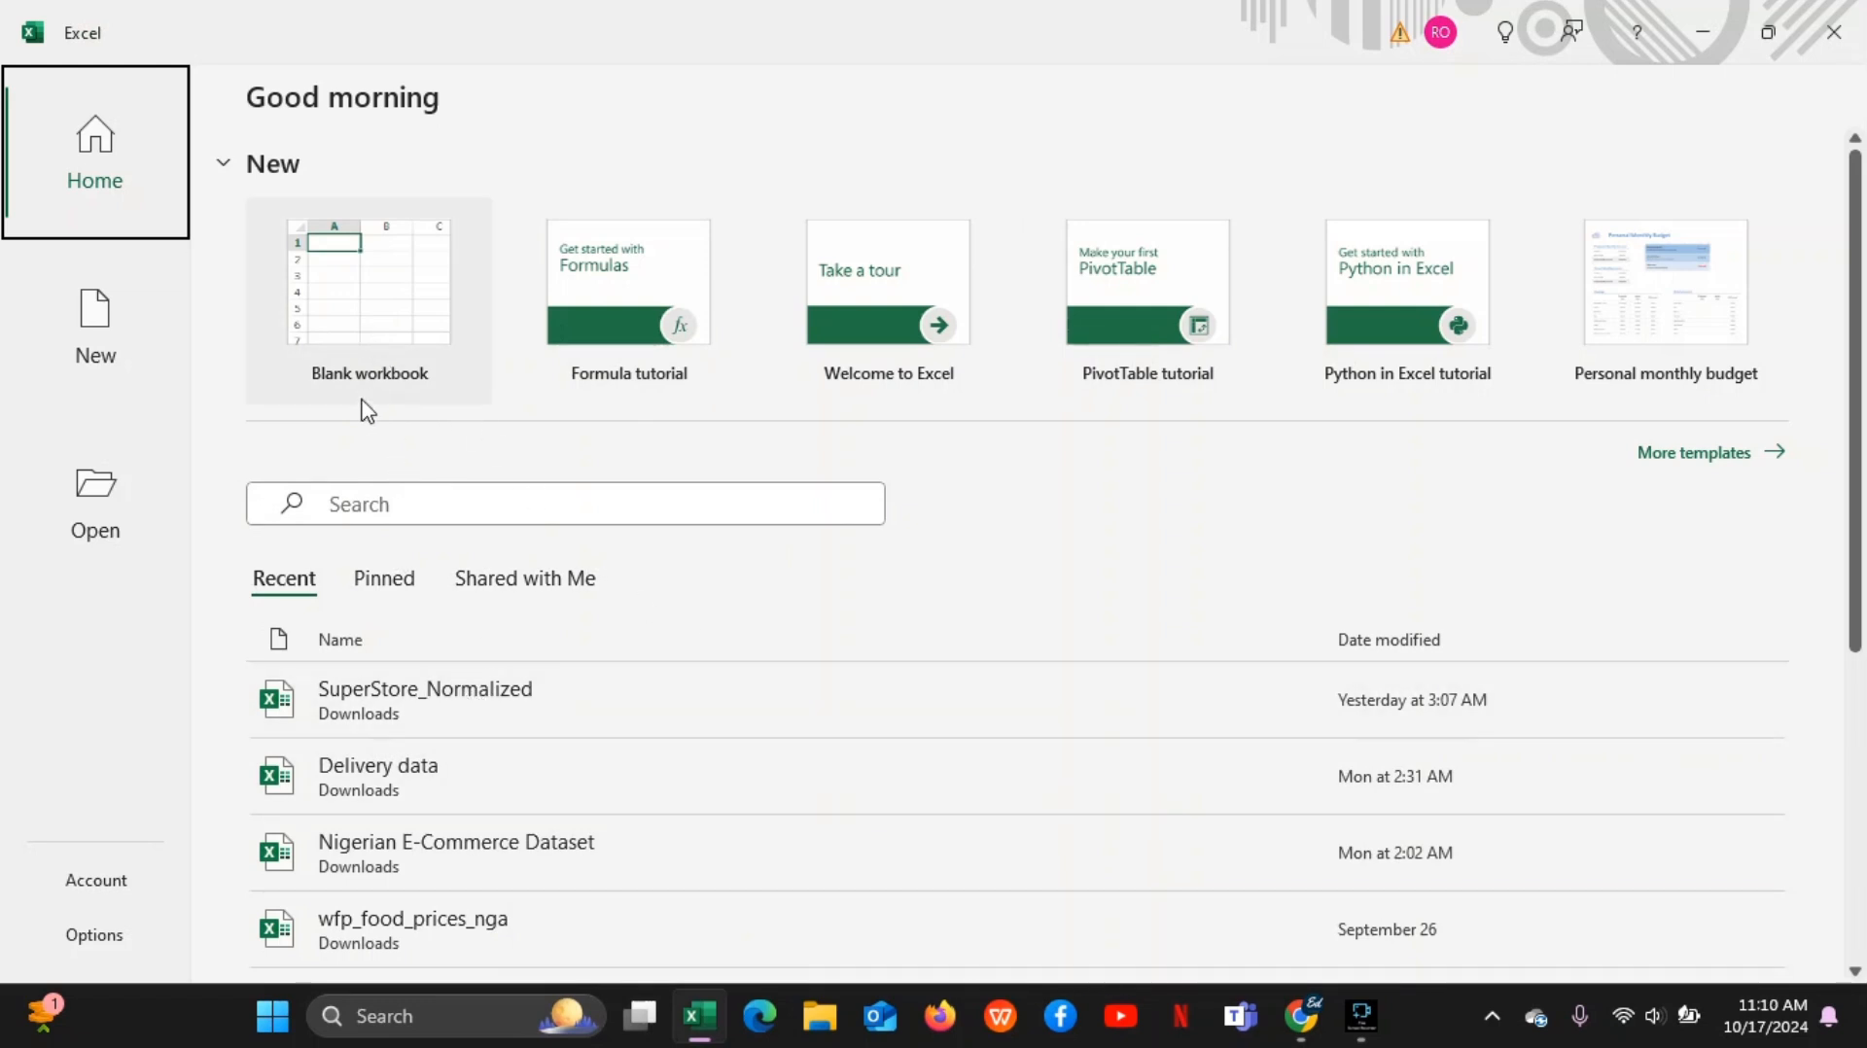
Create a new blank workbook from the Excel start screen
{"action": "left_click", "coordinate": [1855, 554]}
{"action": "left_click_drag", "start_coordinate": [1858, 563], "coordinate": [1833, 528]}
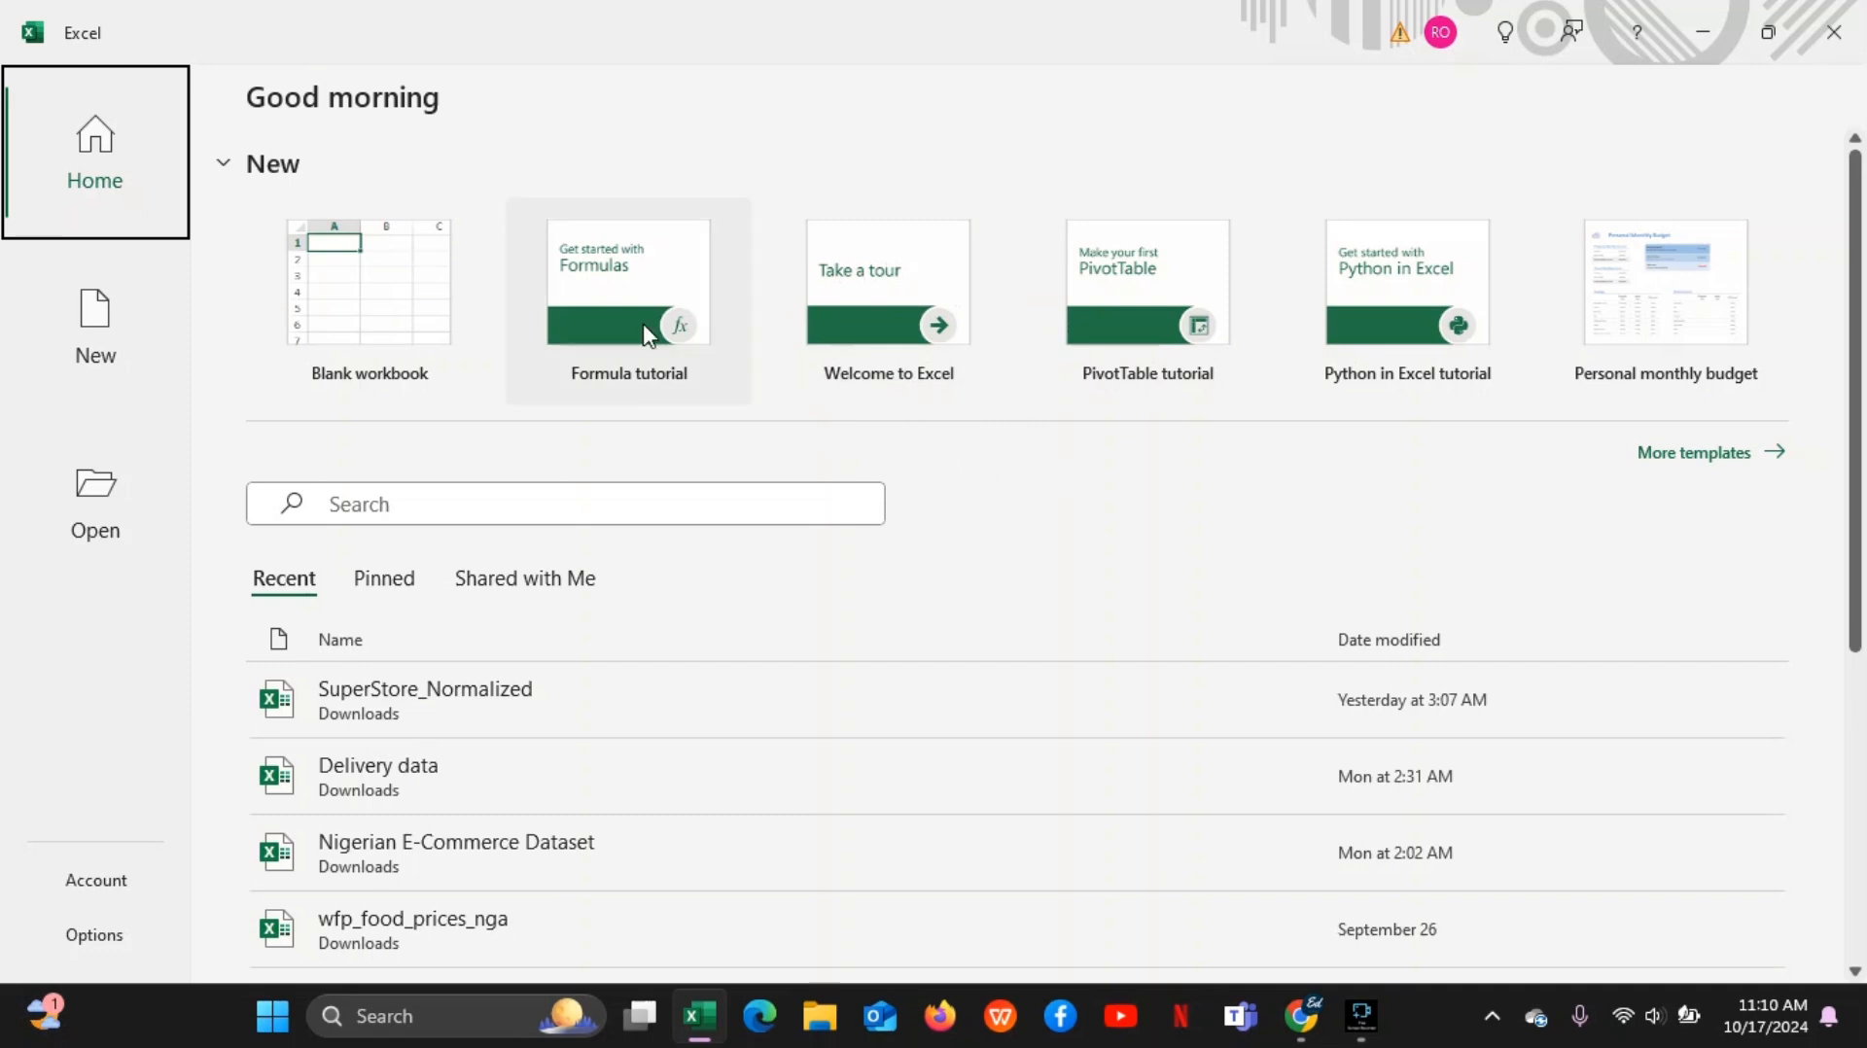
{"action": "left_click", "coordinate": [379, 321]}
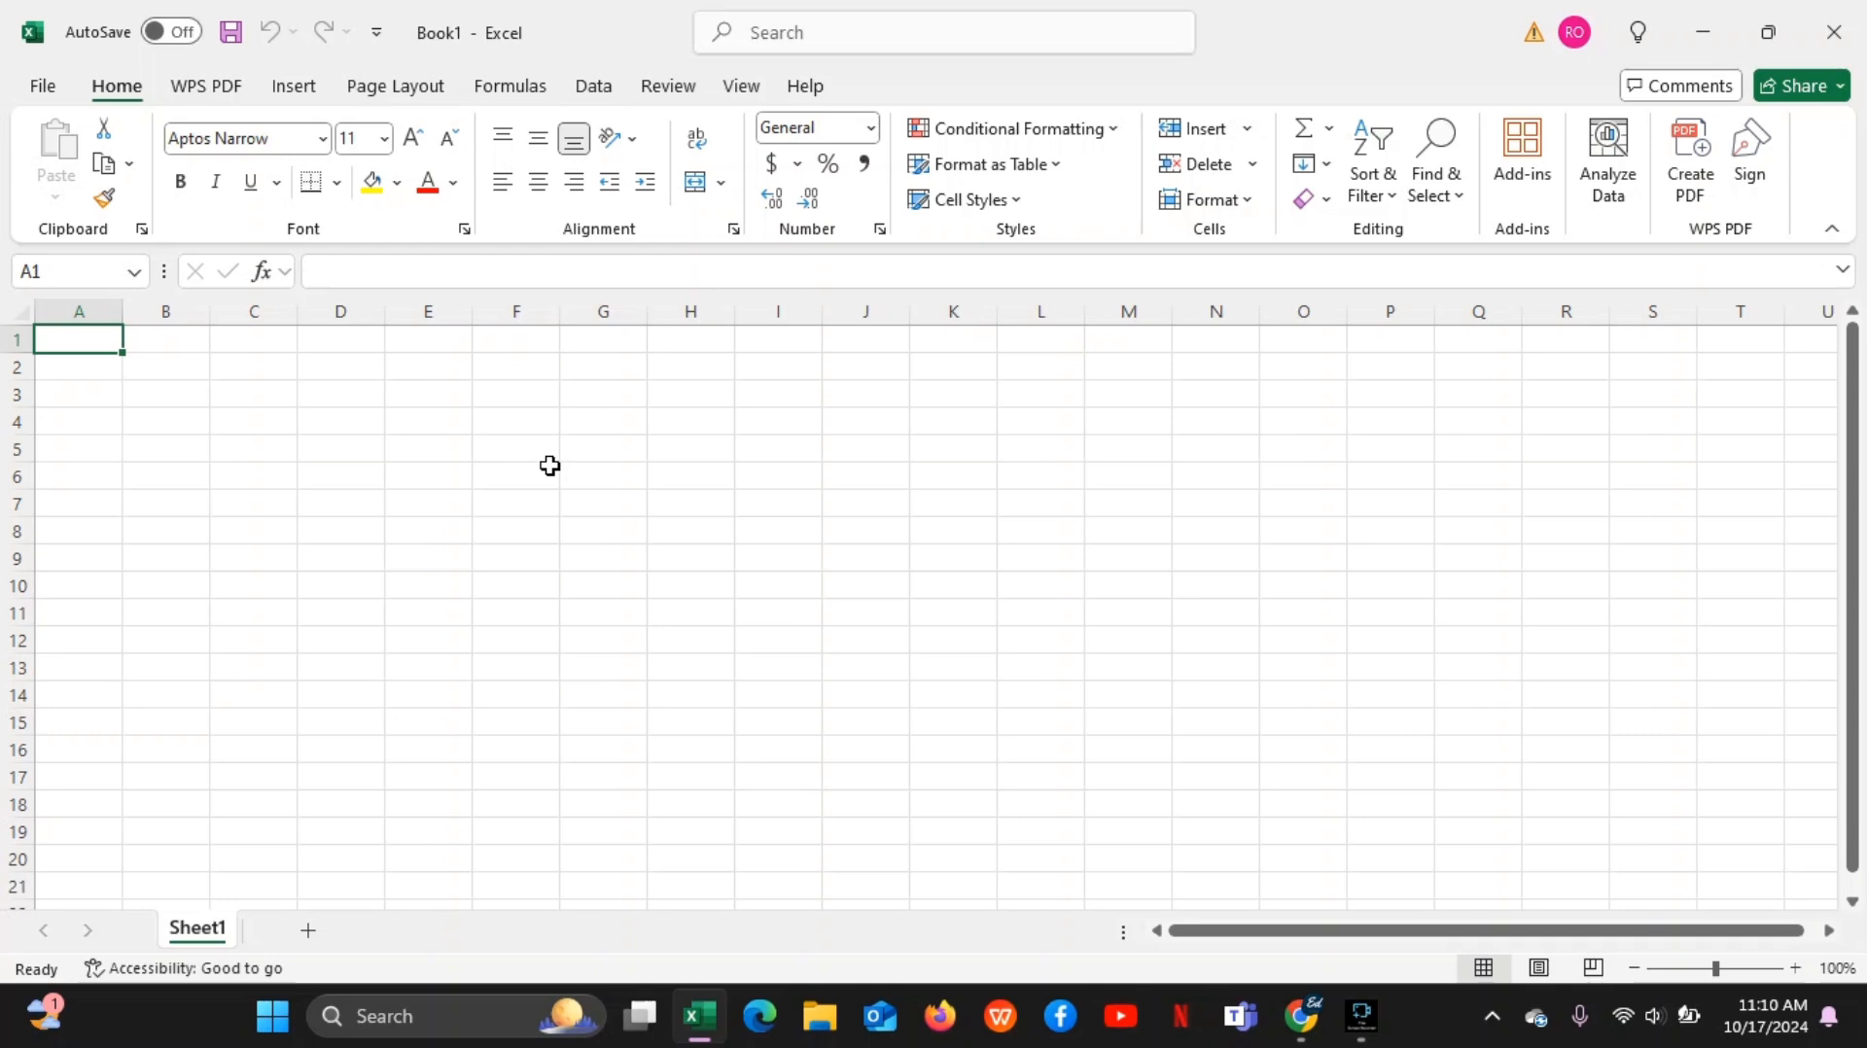
Select whole columns from A through E one at a time to point out the columns of the sheet
{"action": "left_click", "coordinate": [88, 307]}
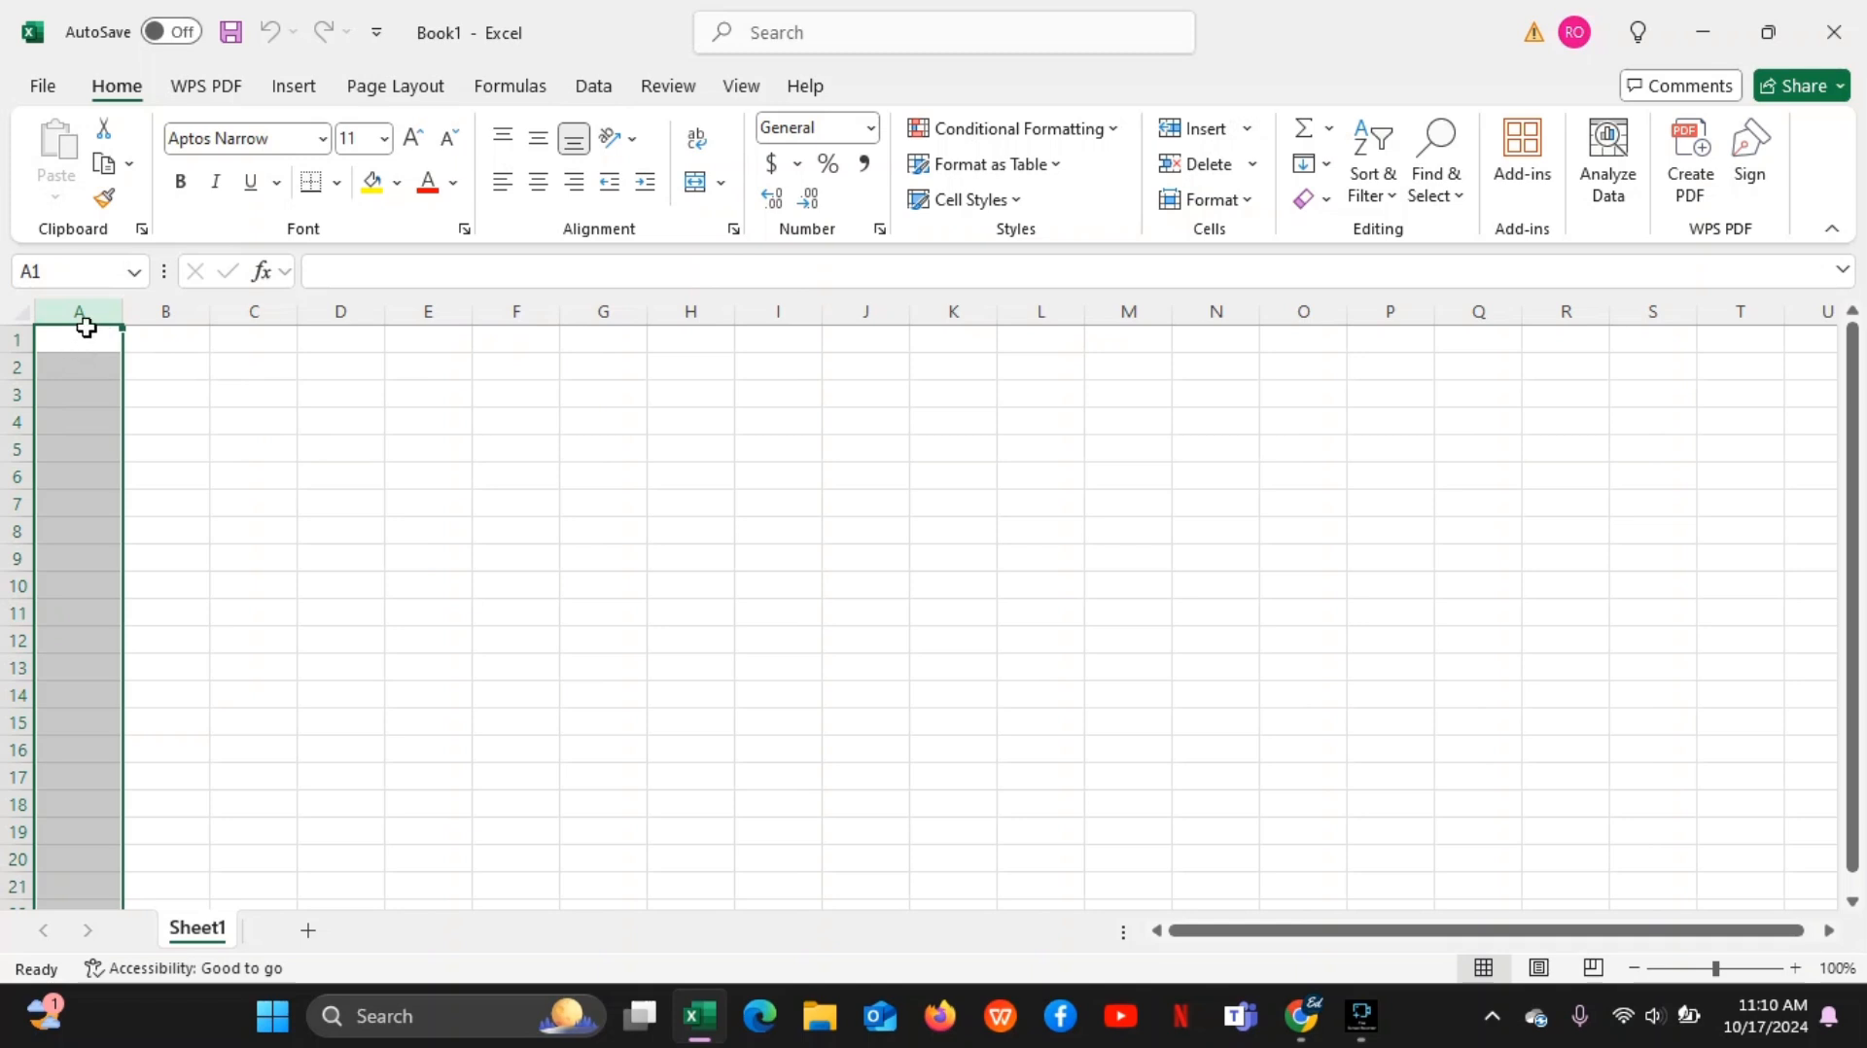
{"action": "left_click", "coordinate": [181, 309]}
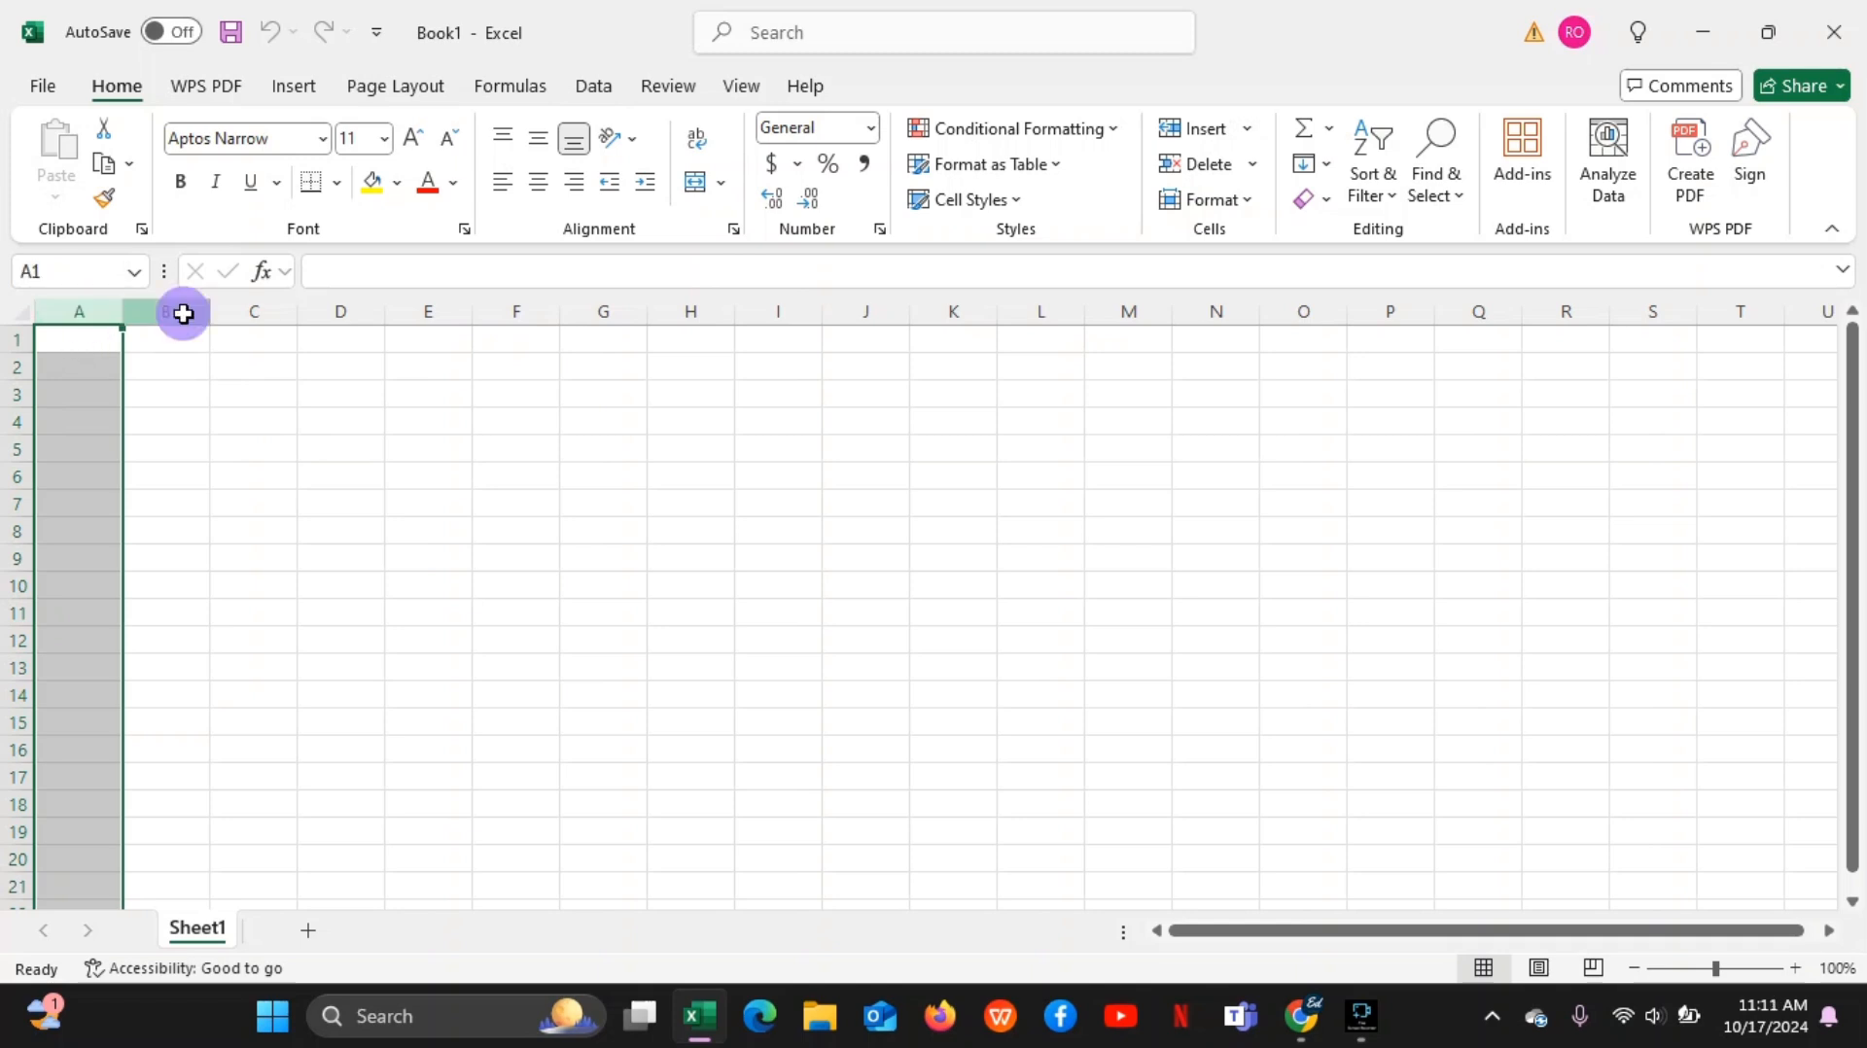
{"action": "left_click", "coordinate": [240, 310]}
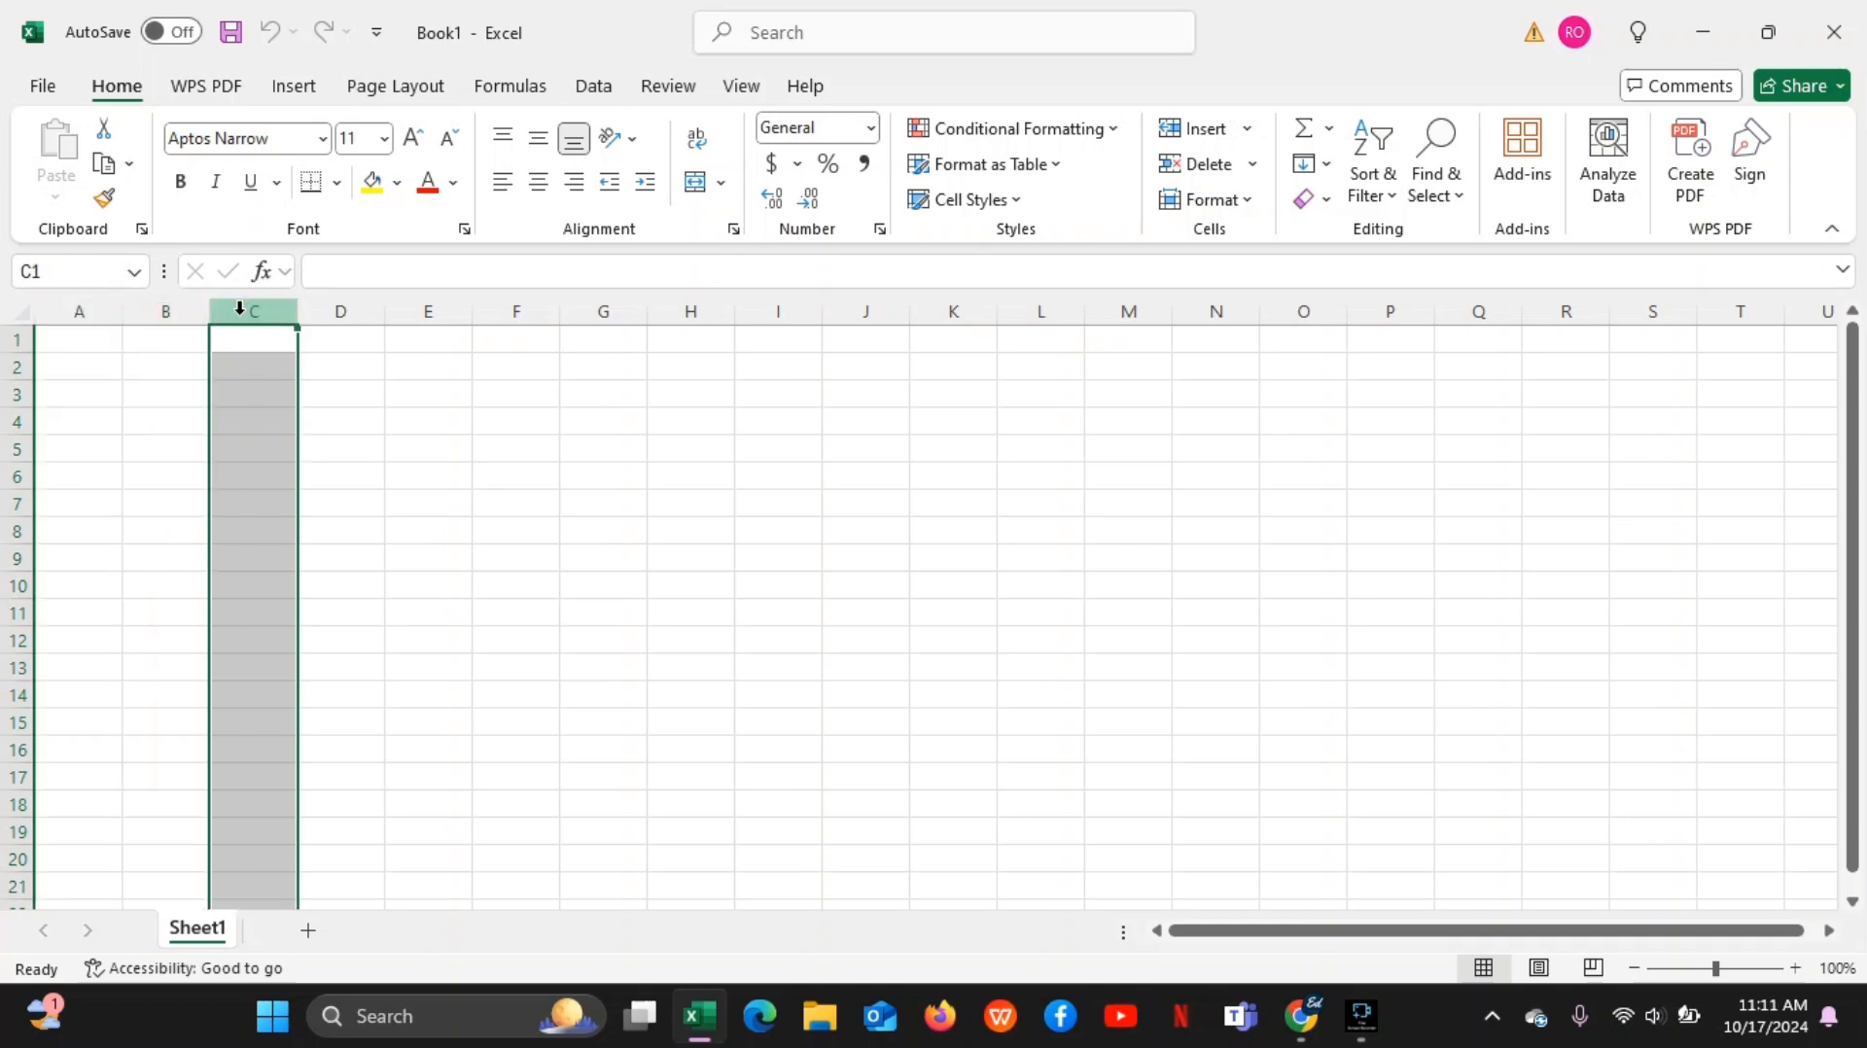
{"action": "left_click", "coordinate": [353, 302]}
{"action": "left_click", "coordinate": [435, 307]}
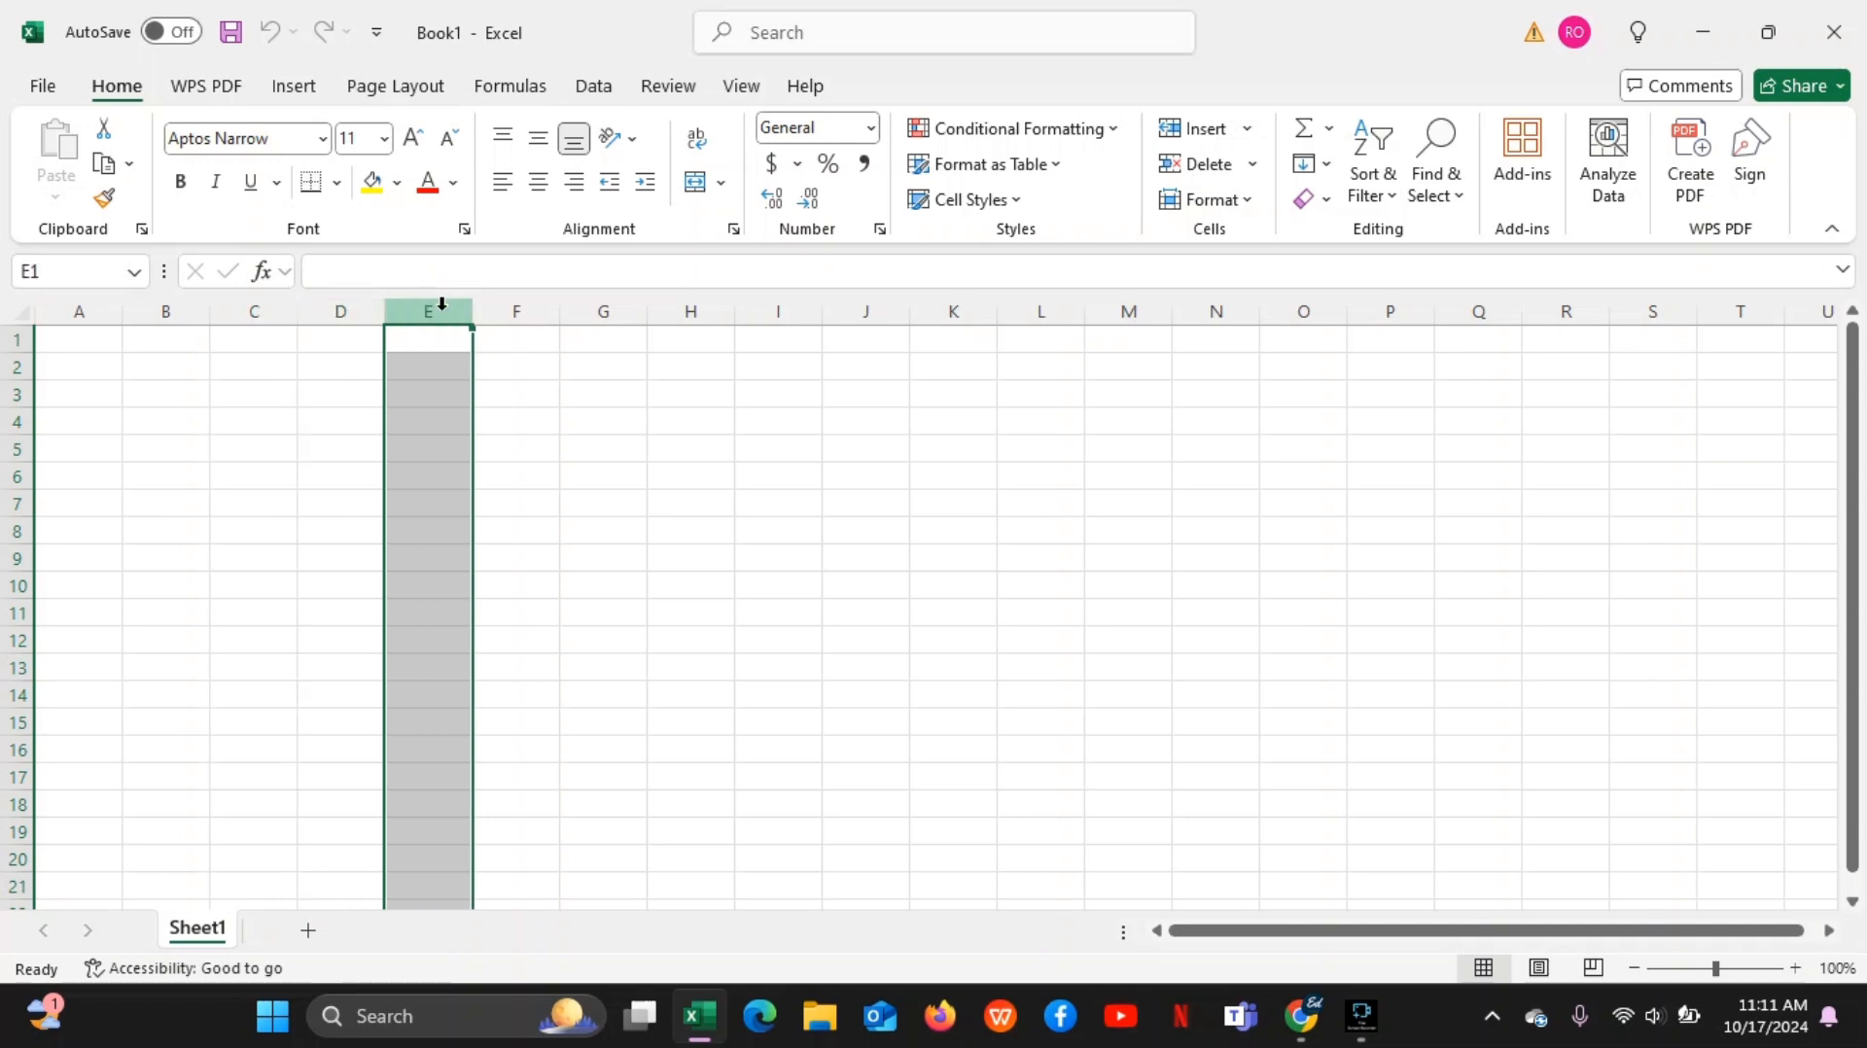
Select whole columns from F through I one at a time to point out more columns of the sheet
{"action": "left_click_drag", "start_coordinate": [538, 310], "coordinate": [717, 309]}
{"action": "left_click", "coordinate": [614, 310]}
{"action": "left_click", "coordinate": [718, 309]}
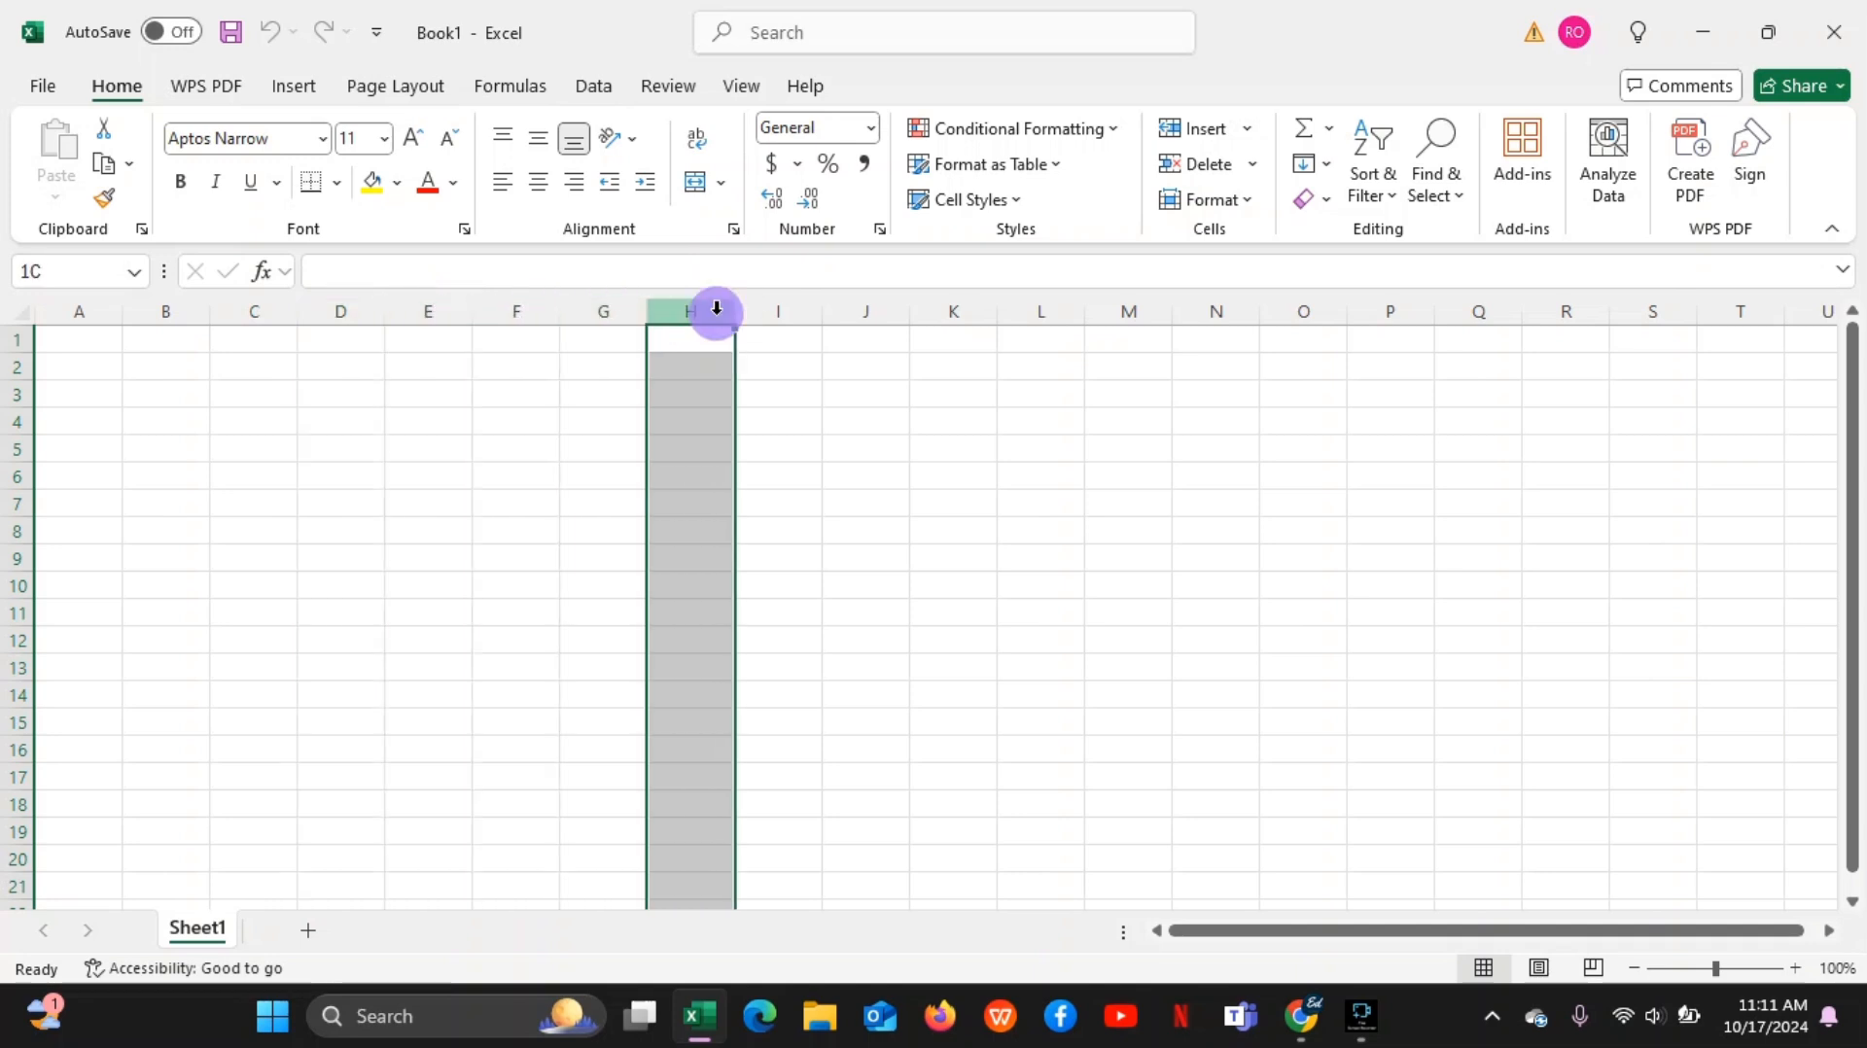
{"action": "left_click", "coordinate": [788, 313]}
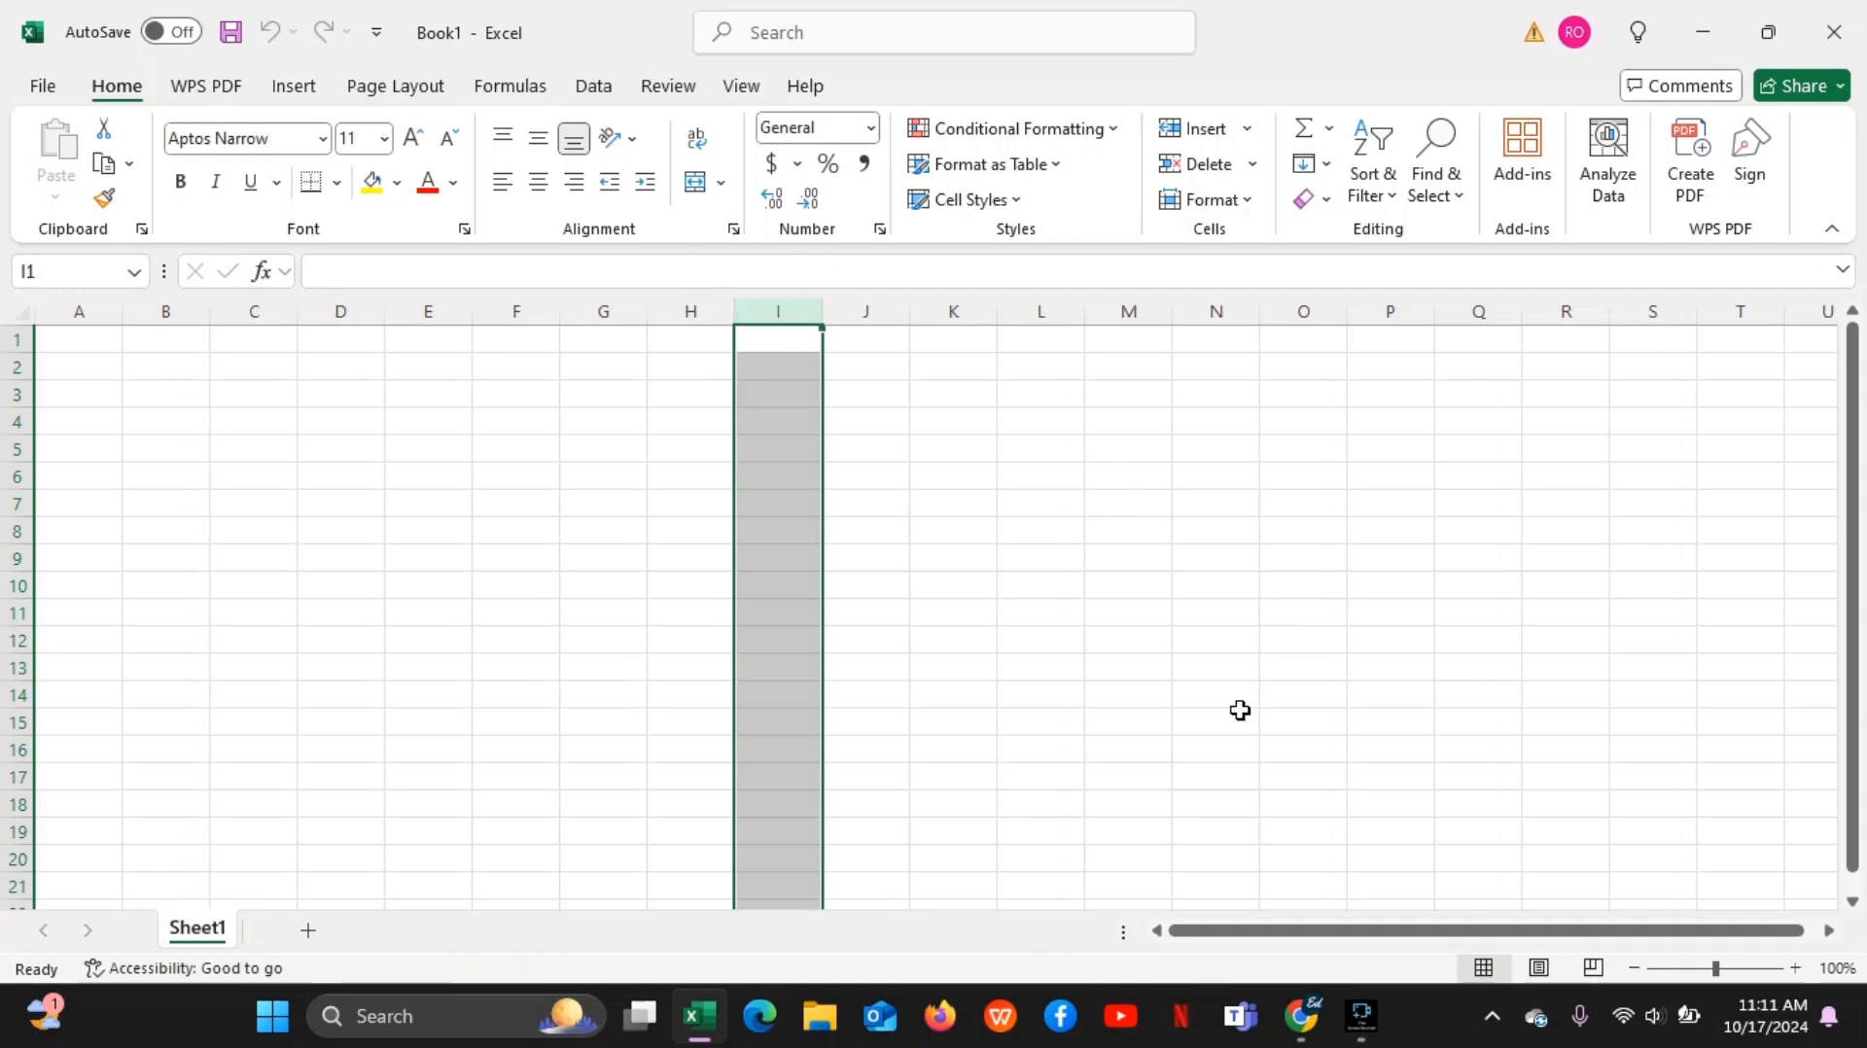
{"action": "key", "text": "XF86AudioRaiseVolume"}
{"action": "key", "text": "XF86AudioRaiseVolume"}
{"action": "key", "text": "XF86AudioRaiseVolume"}
{"action": "key", "text": "XF86AudioRaiseVolume"}
{"action": "key", "text": "XF86AudioRaiseVolume"}
{"action": "key", "text": "XF86AudioRaiseVolume"}
{"action": "key", "text": "XF86AudioRaiseVolume"}
{"action": "key", "text": "XF86AudioRaiseVolume"}
{"action": "key", "text": "XF86AudioRaiseVolume"}
{"action": "key", "text": "XF86AudioRaiseVolume"}
{"action": "key", "text": "XF86AudioRaiseVolume"}
{"action": "key", "text": "XF86AudioRaiseVolume"}
Select columns H back through C one at a time, followed by columns E and F
{"action": "left_click", "coordinate": [697, 302]}
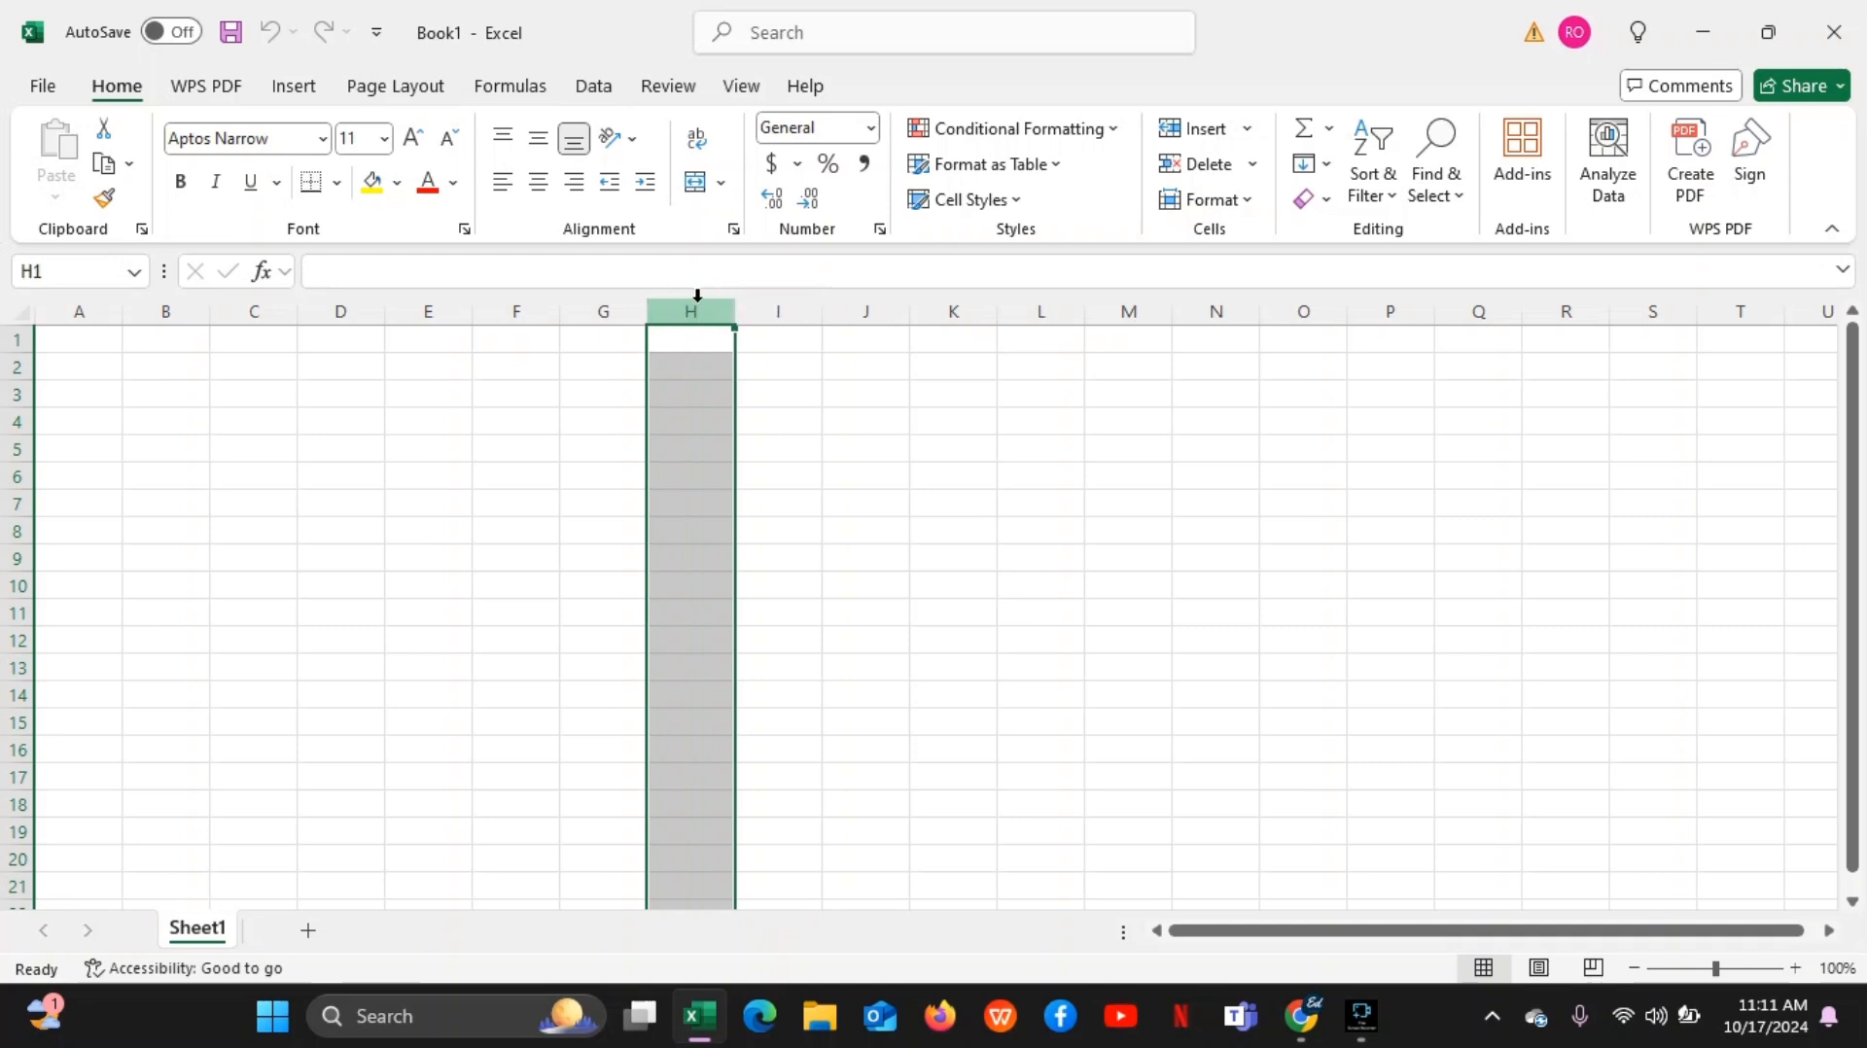
{"action": "left_click", "coordinate": [620, 311]}
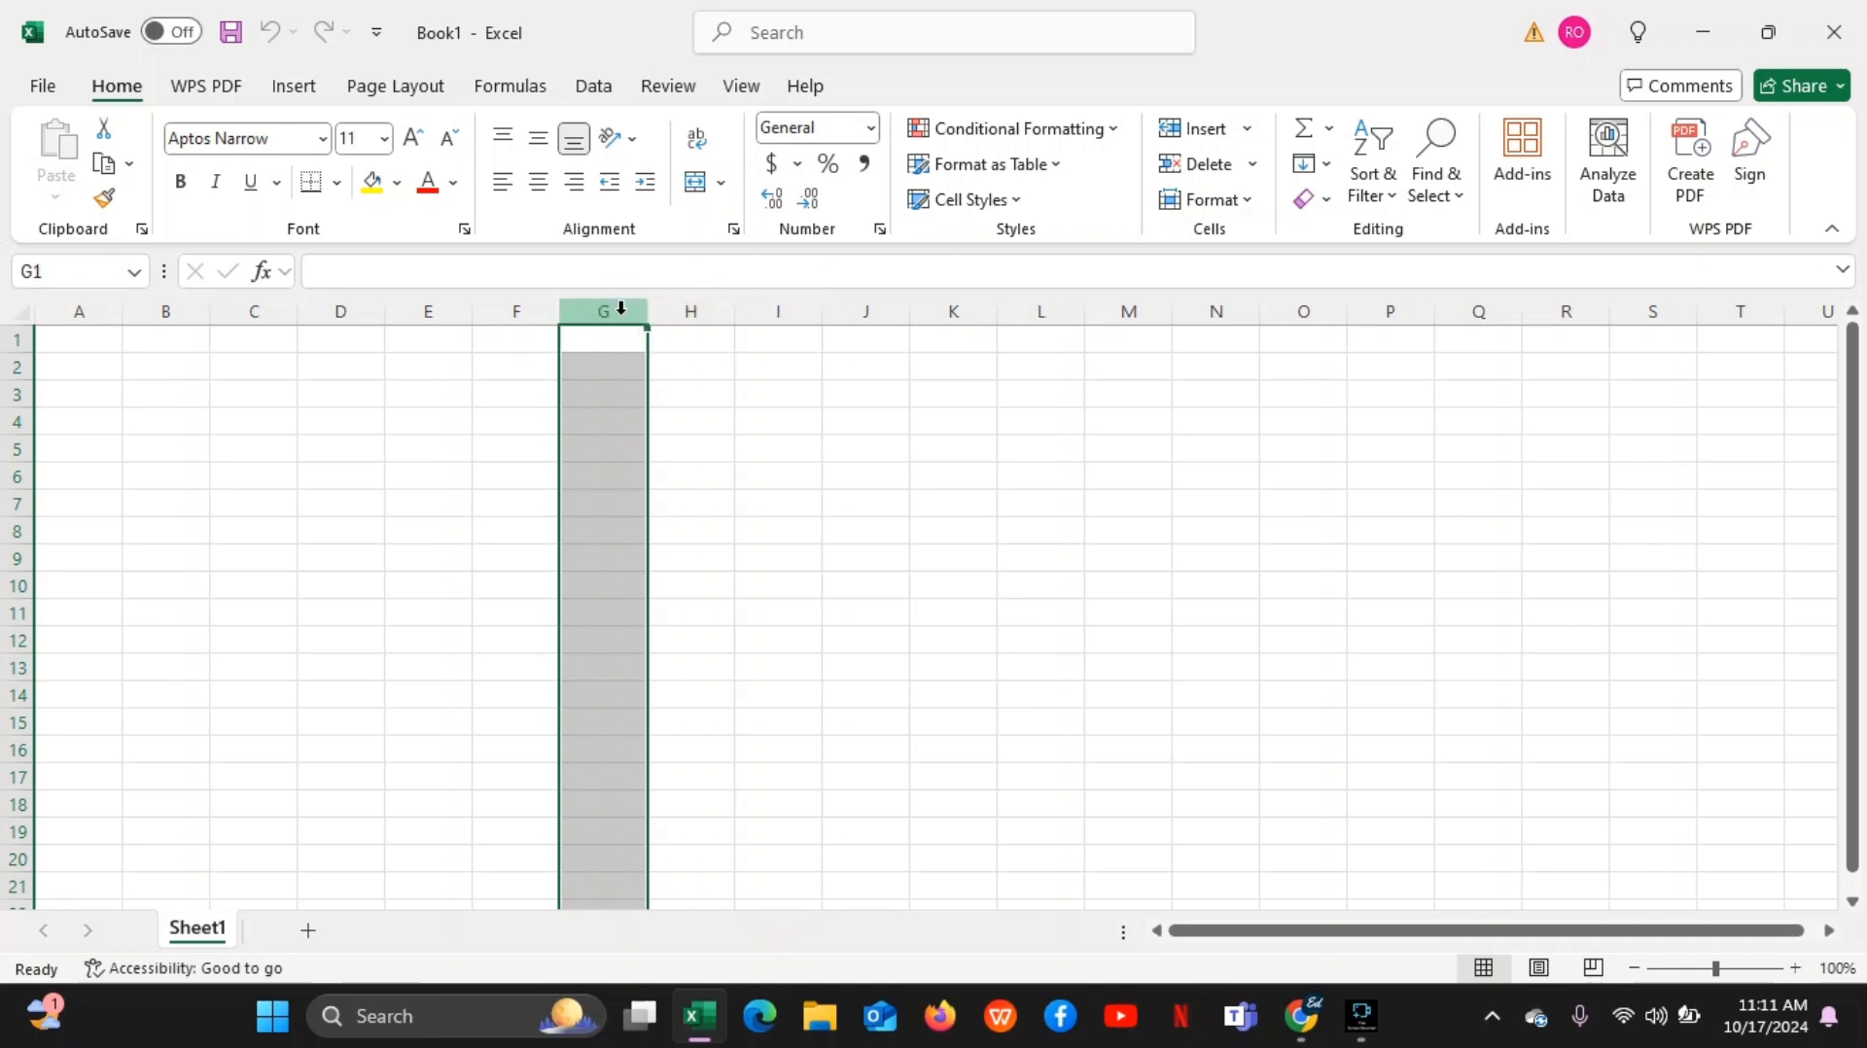
{"action": "left_click", "coordinate": [501, 309]}
{"action": "left_click", "coordinate": [447, 310]}
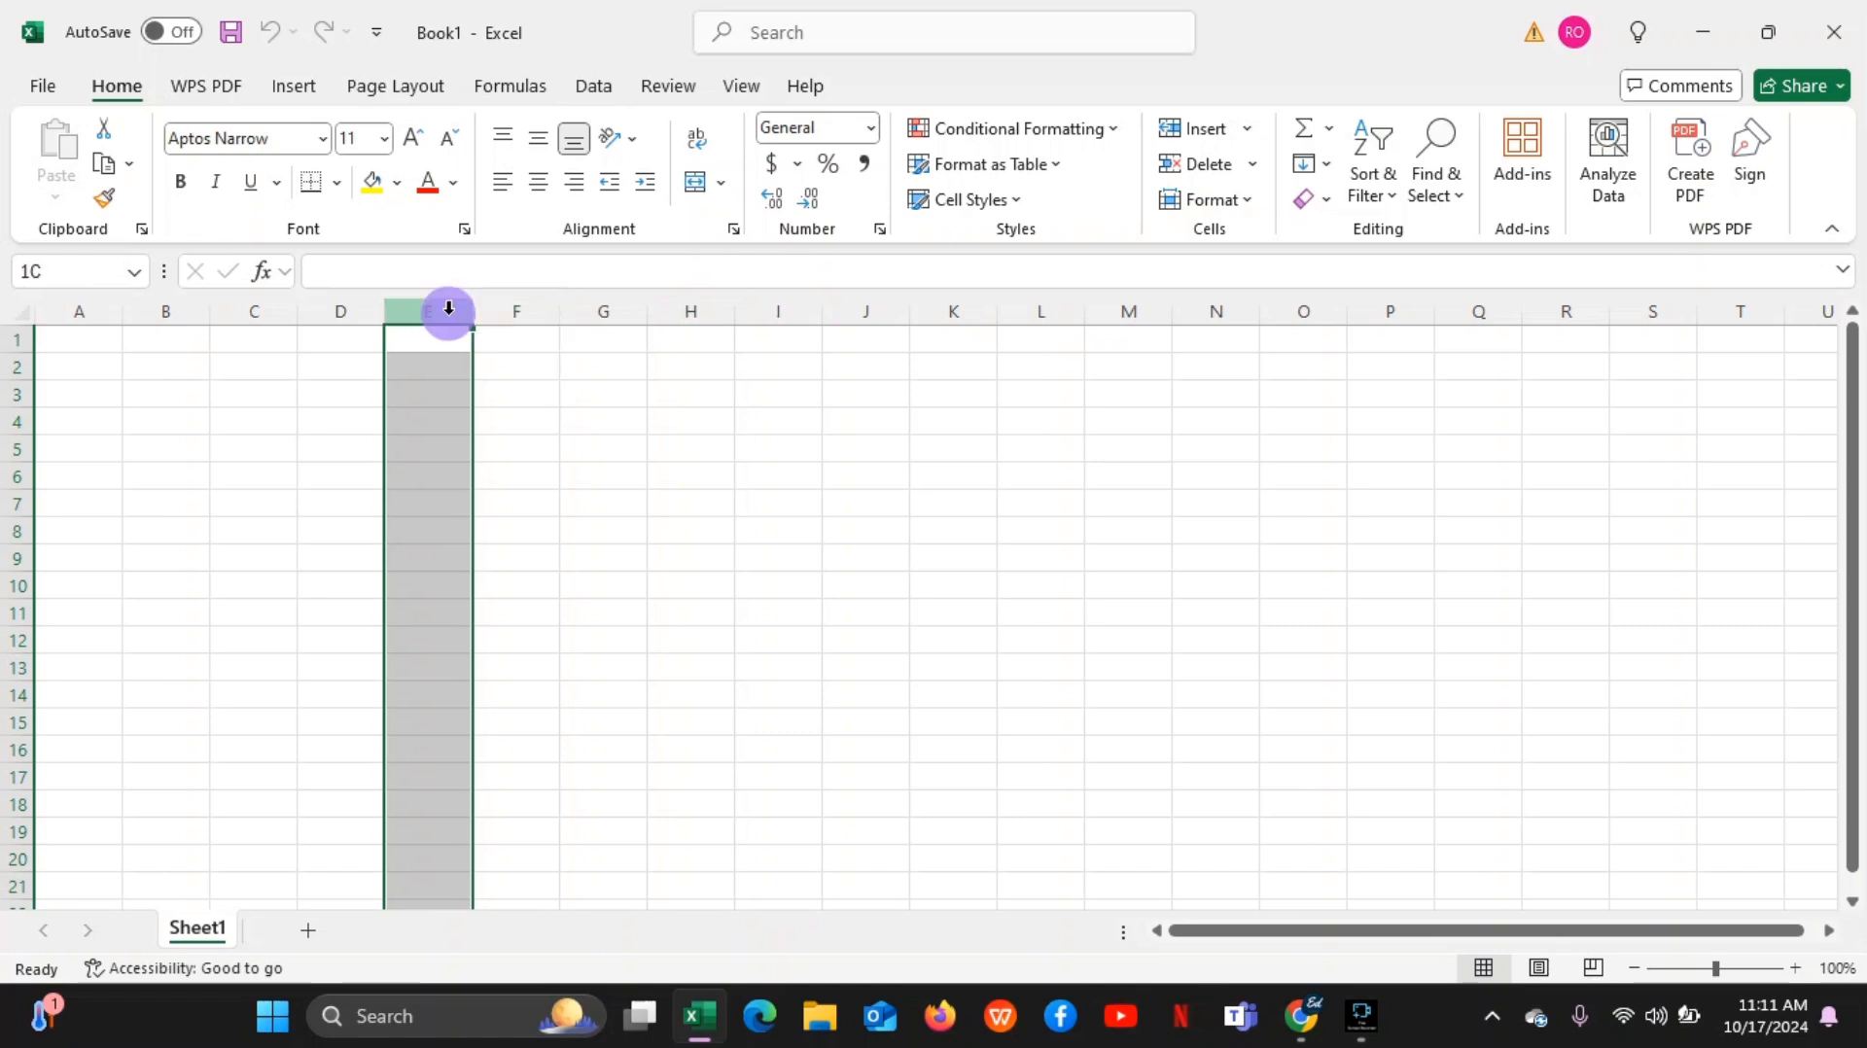
{"action": "left_click", "coordinate": [352, 320]}
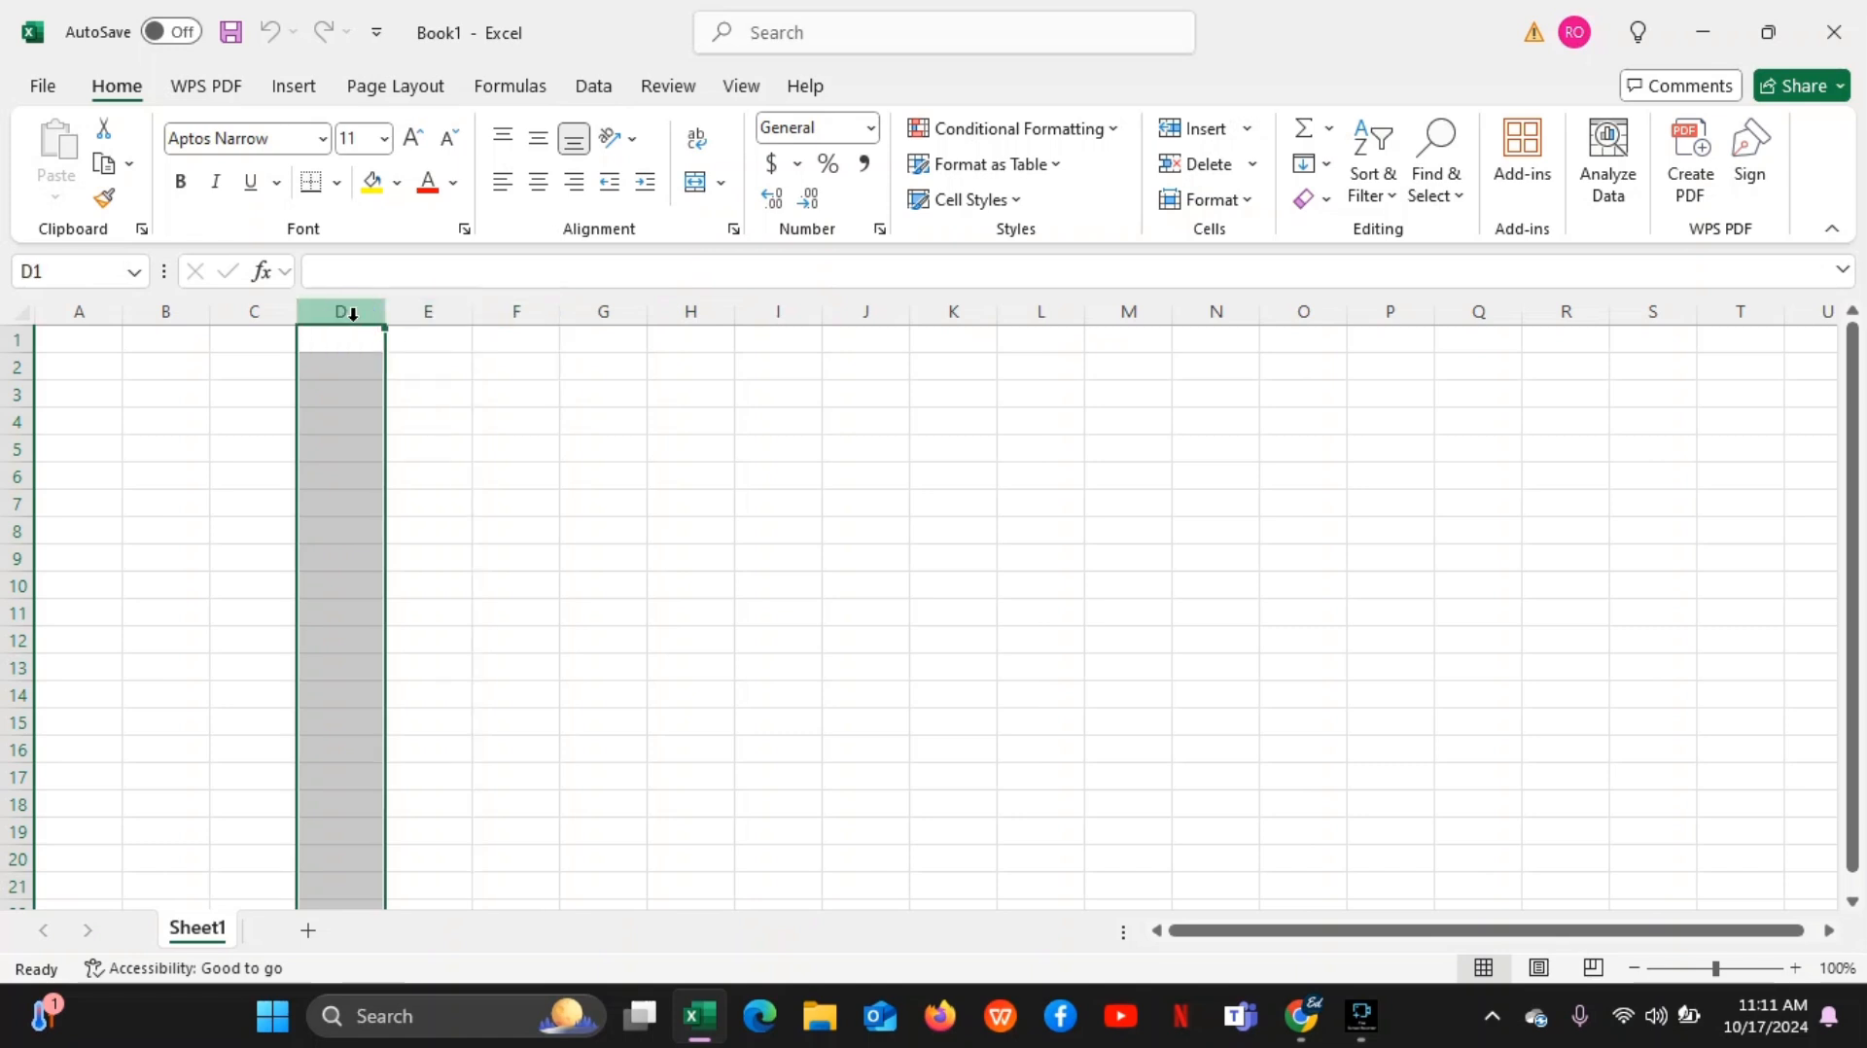
{"action": "left_click", "coordinate": [262, 309]}
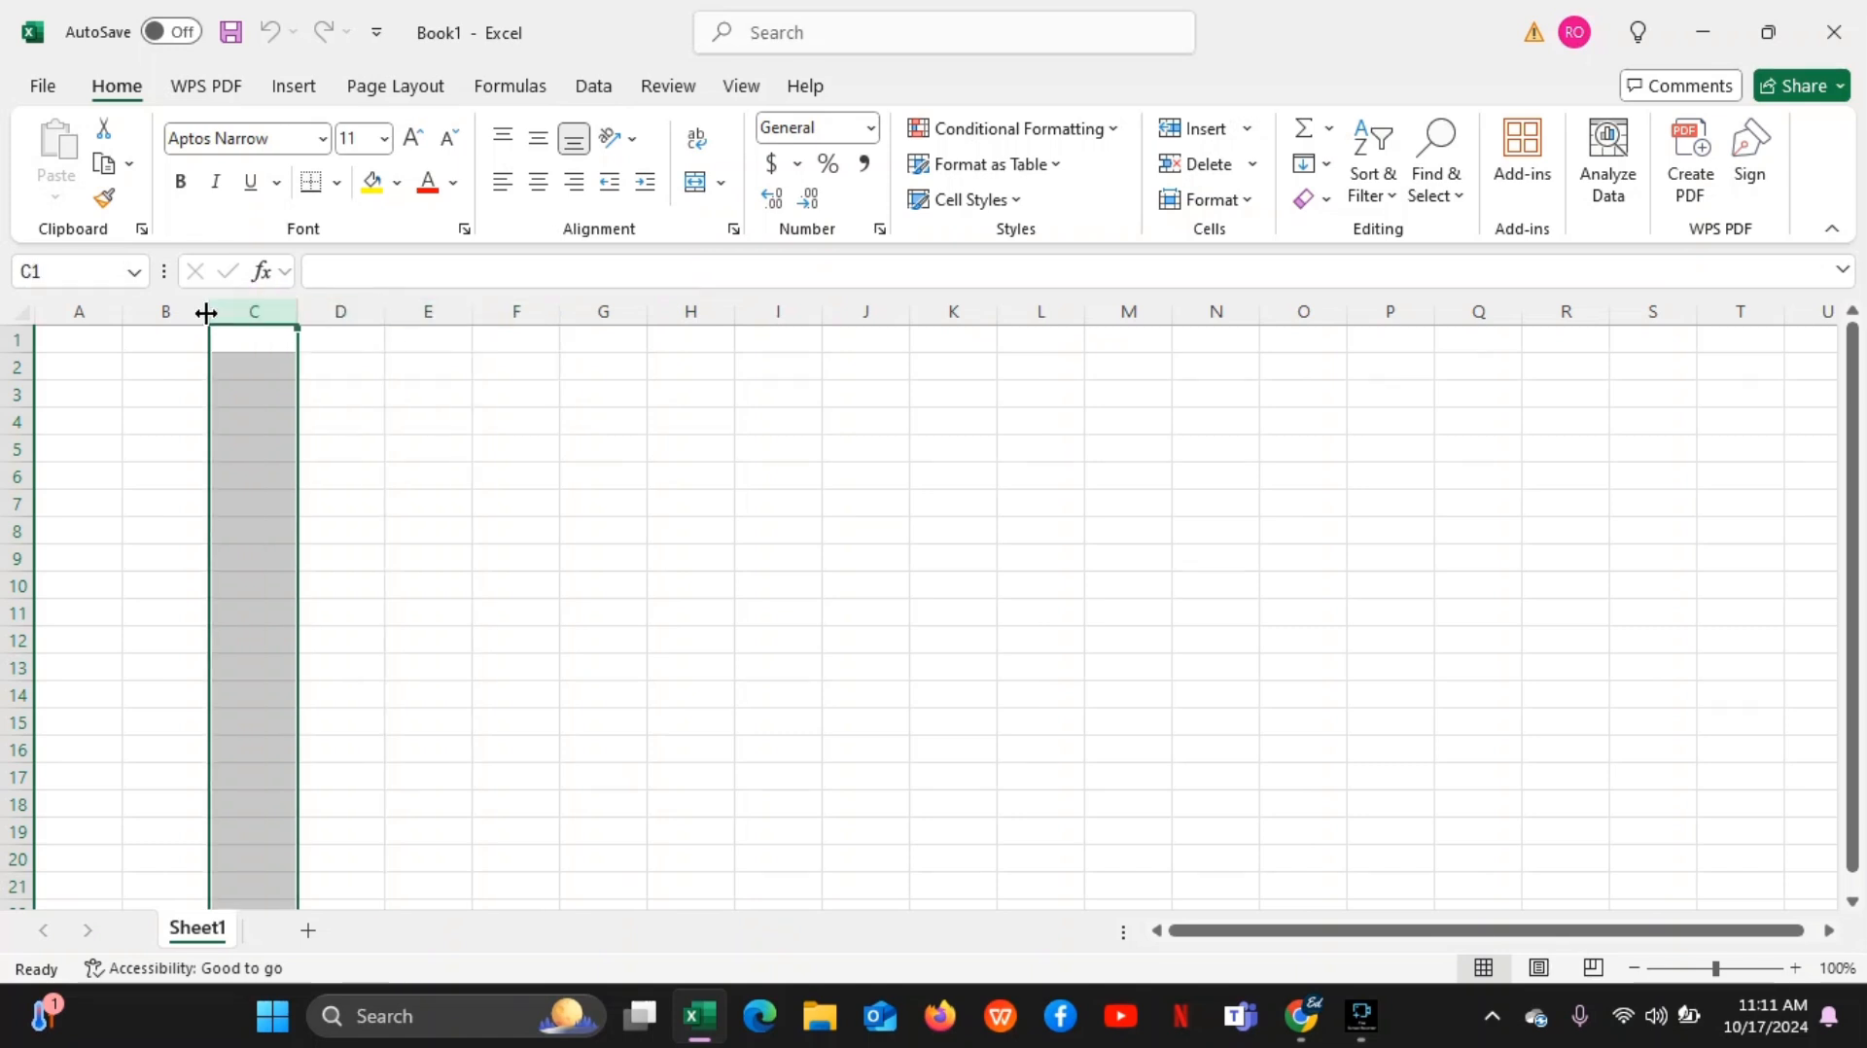
{"action": "left_click", "coordinate": [442, 307]}
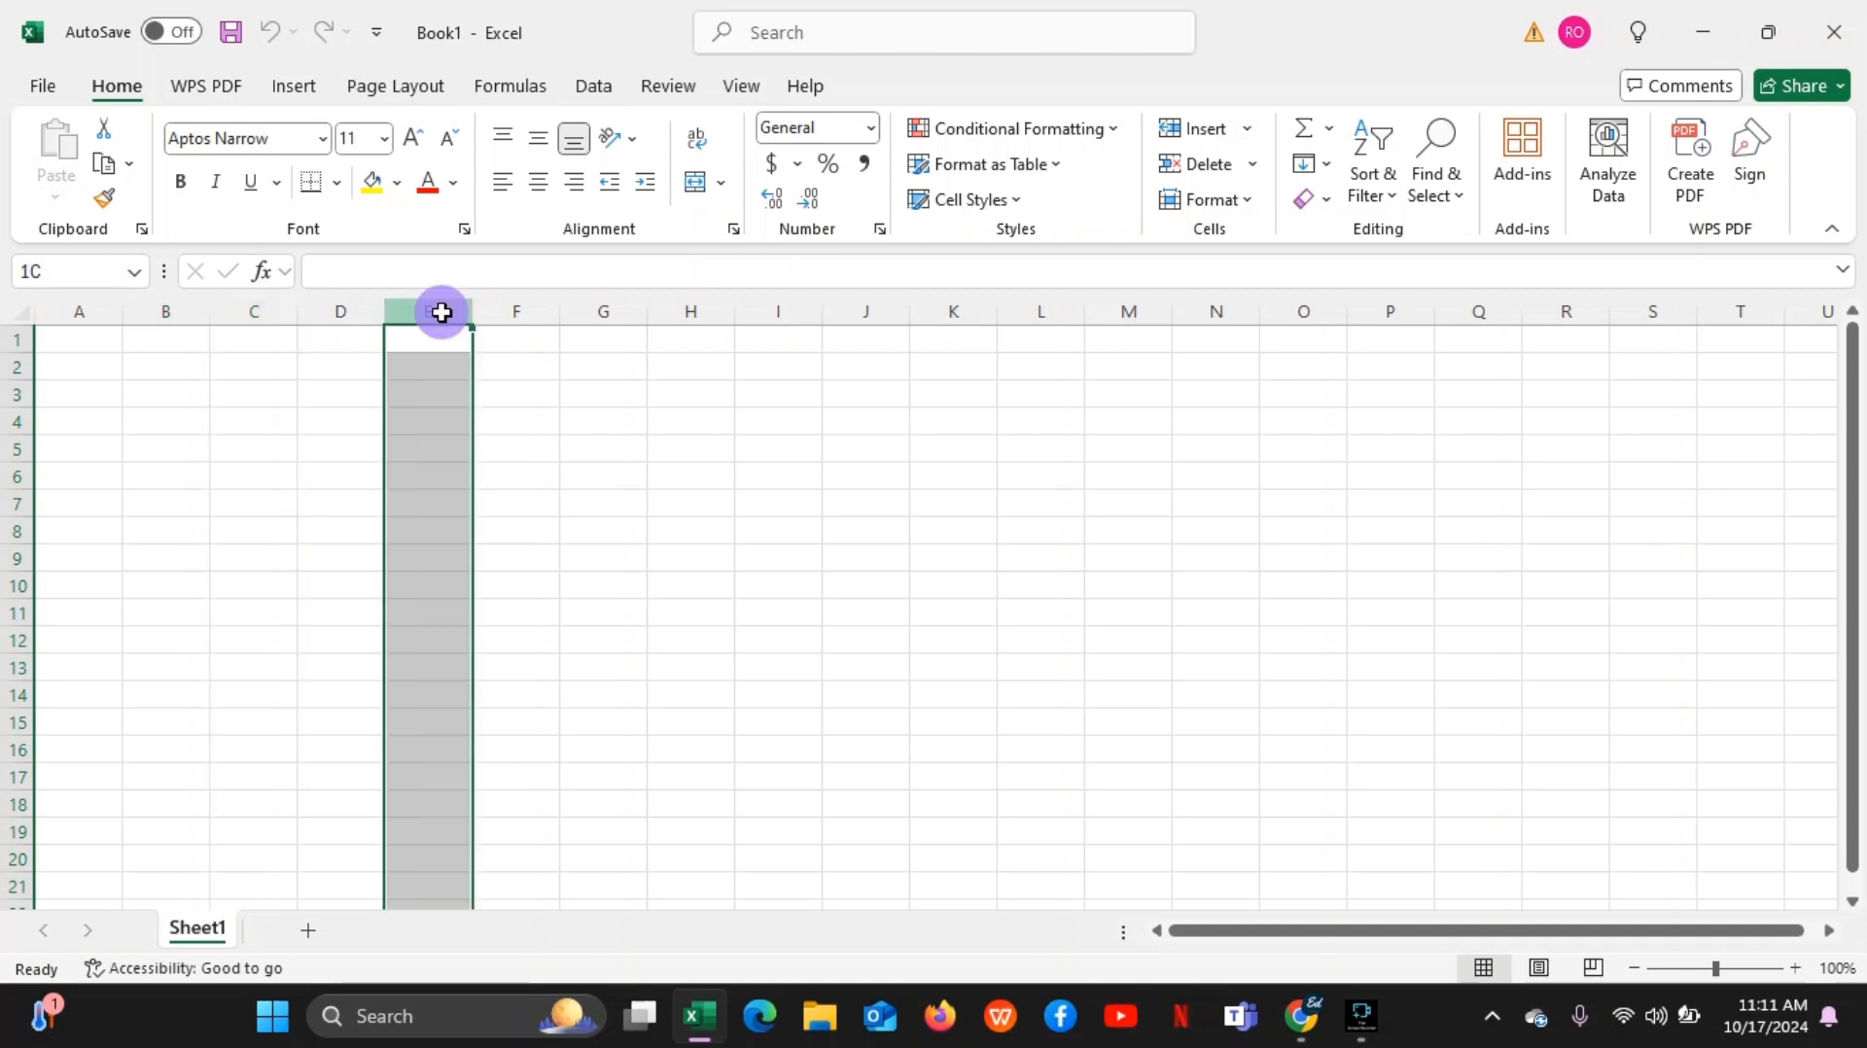
{"action": "left_click", "coordinate": [494, 308]}
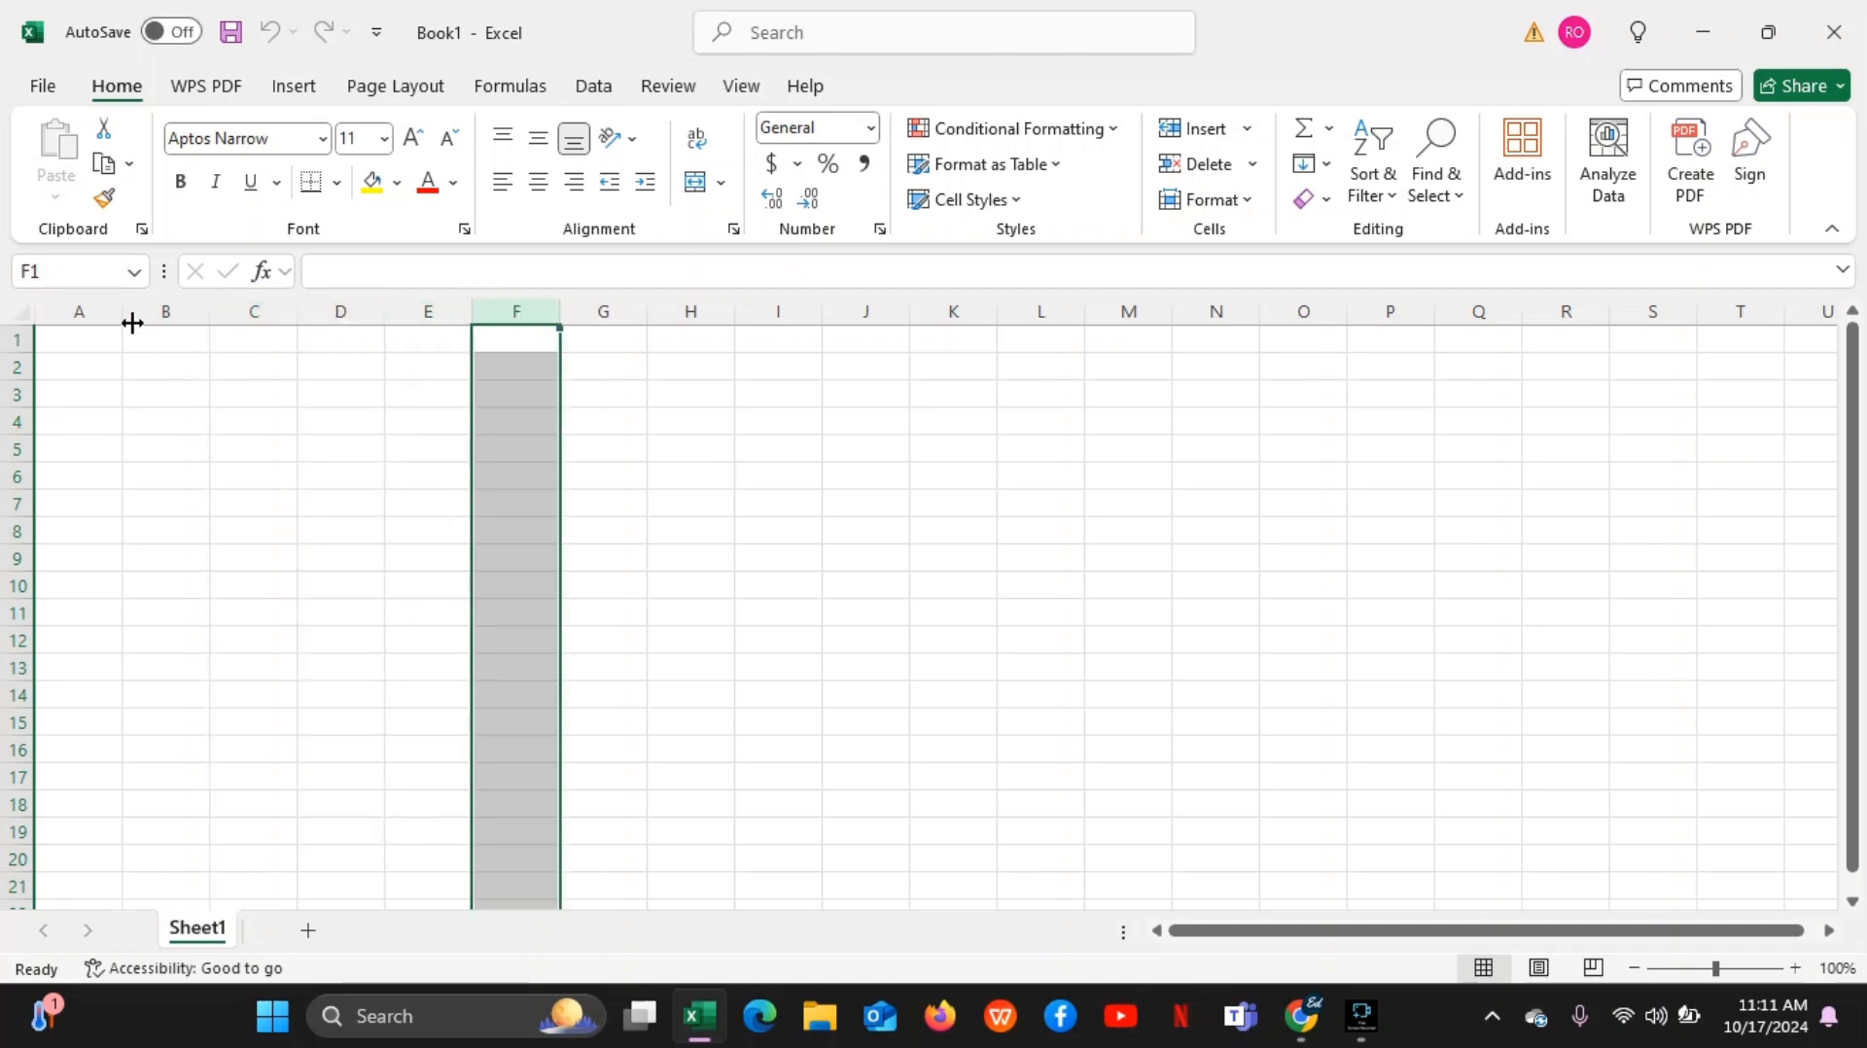
Select whole columns one after another from A through G to show the column letters in order
{"action": "left_click", "coordinate": [101, 312]}
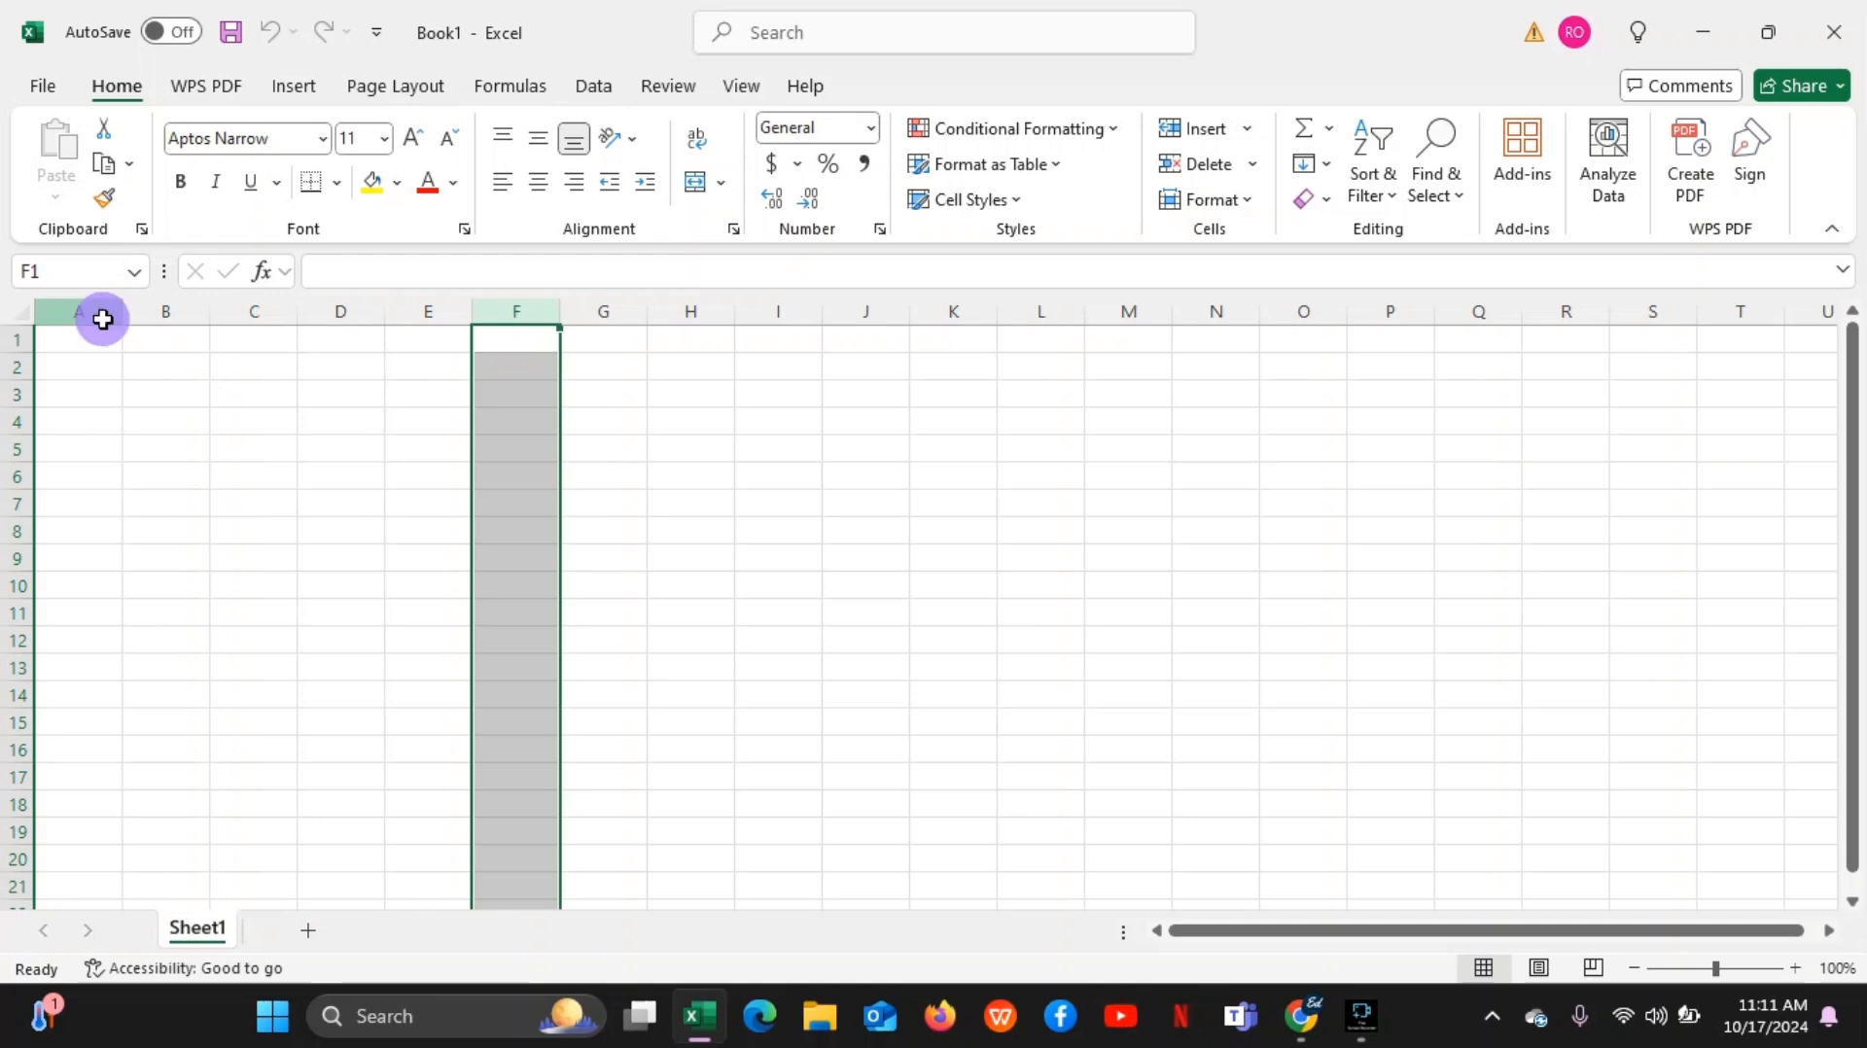
{"action": "left_click", "coordinate": [196, 306]}
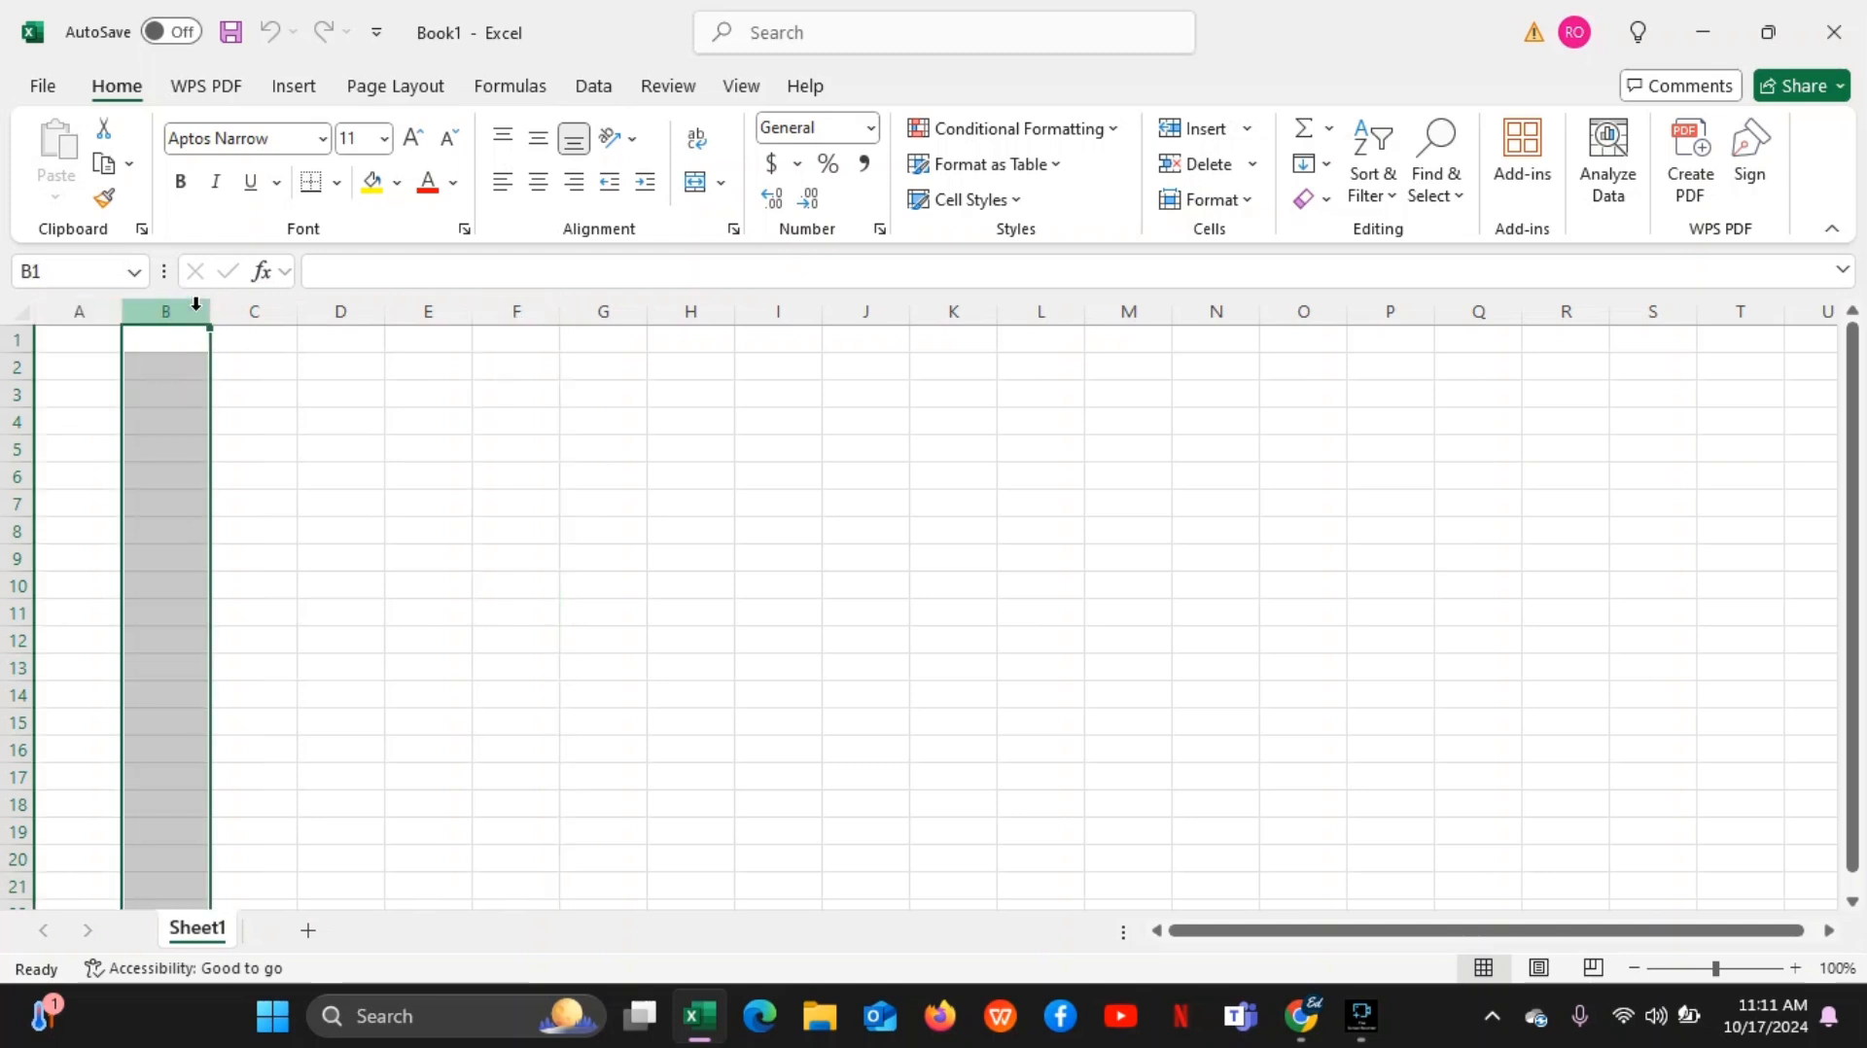
{"action": "left_click", "coordinate": [250, 307]}
{"action": "left_click", "coordinate": [333, 306]}
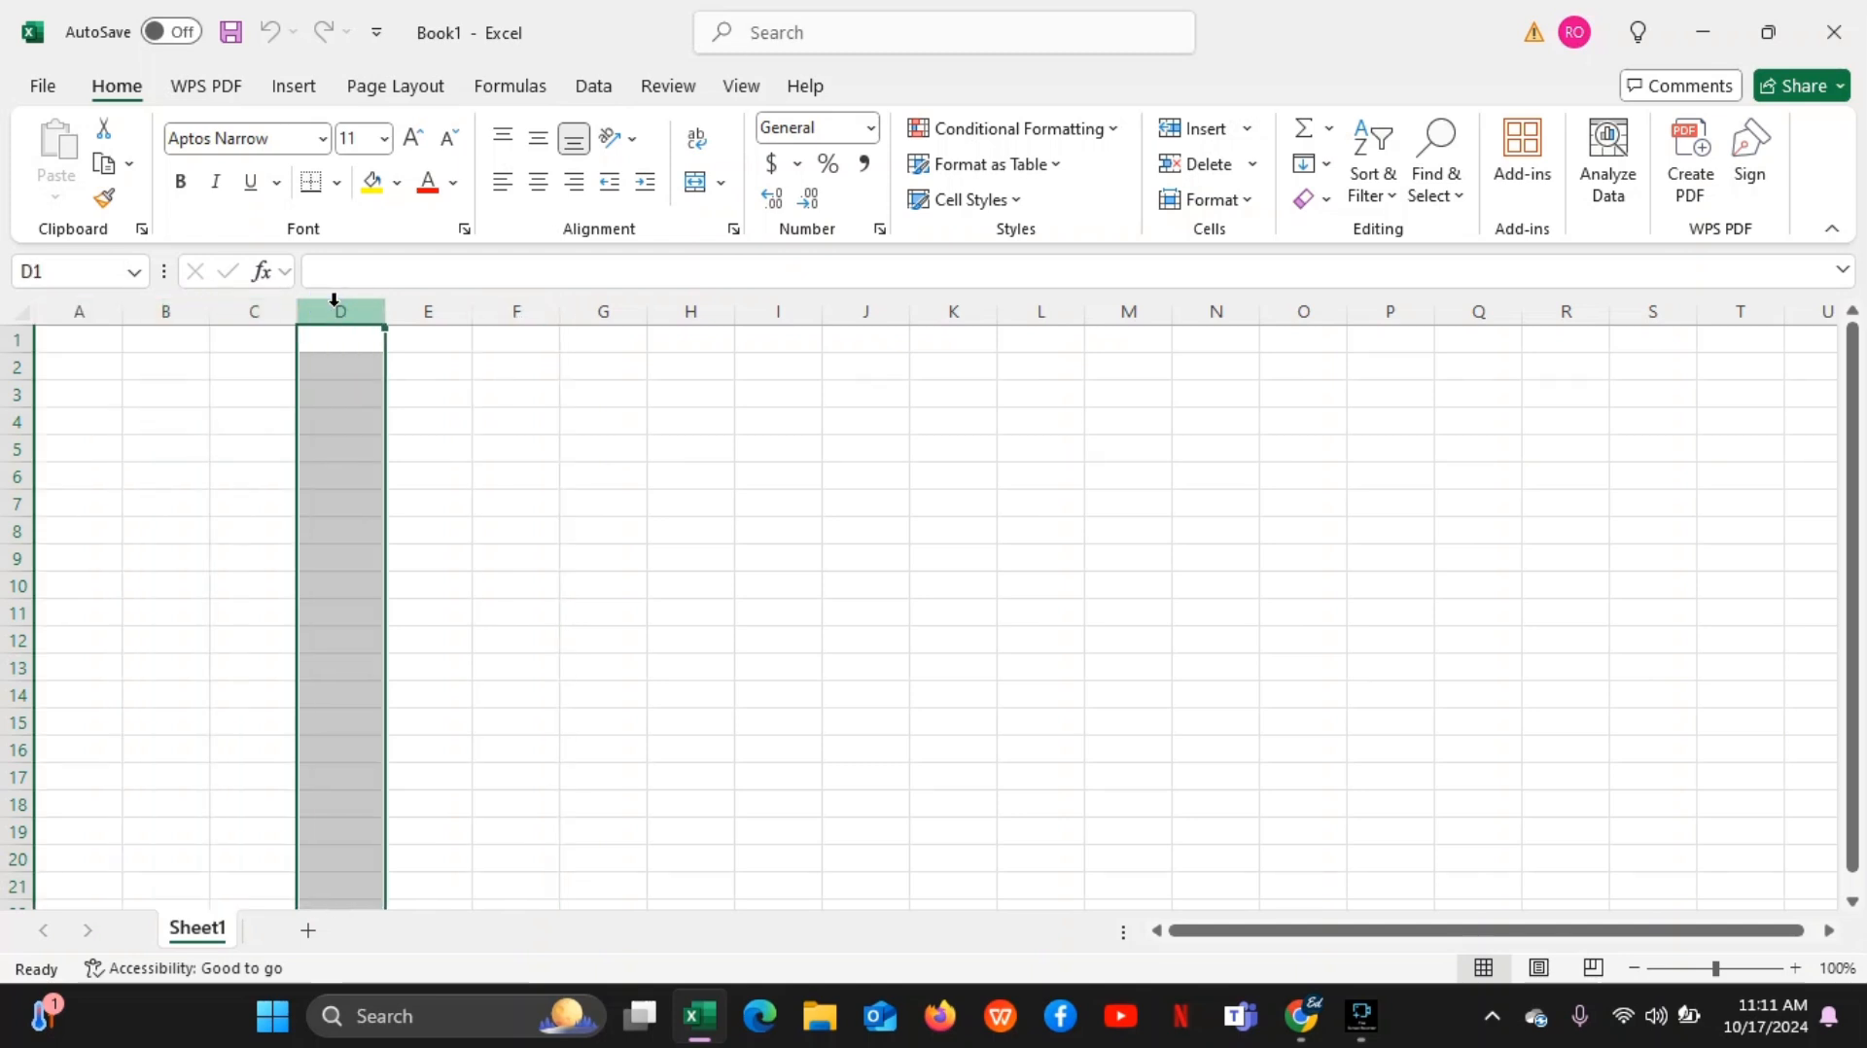
{"action": "left_click", "coordinate": [429, 308]}
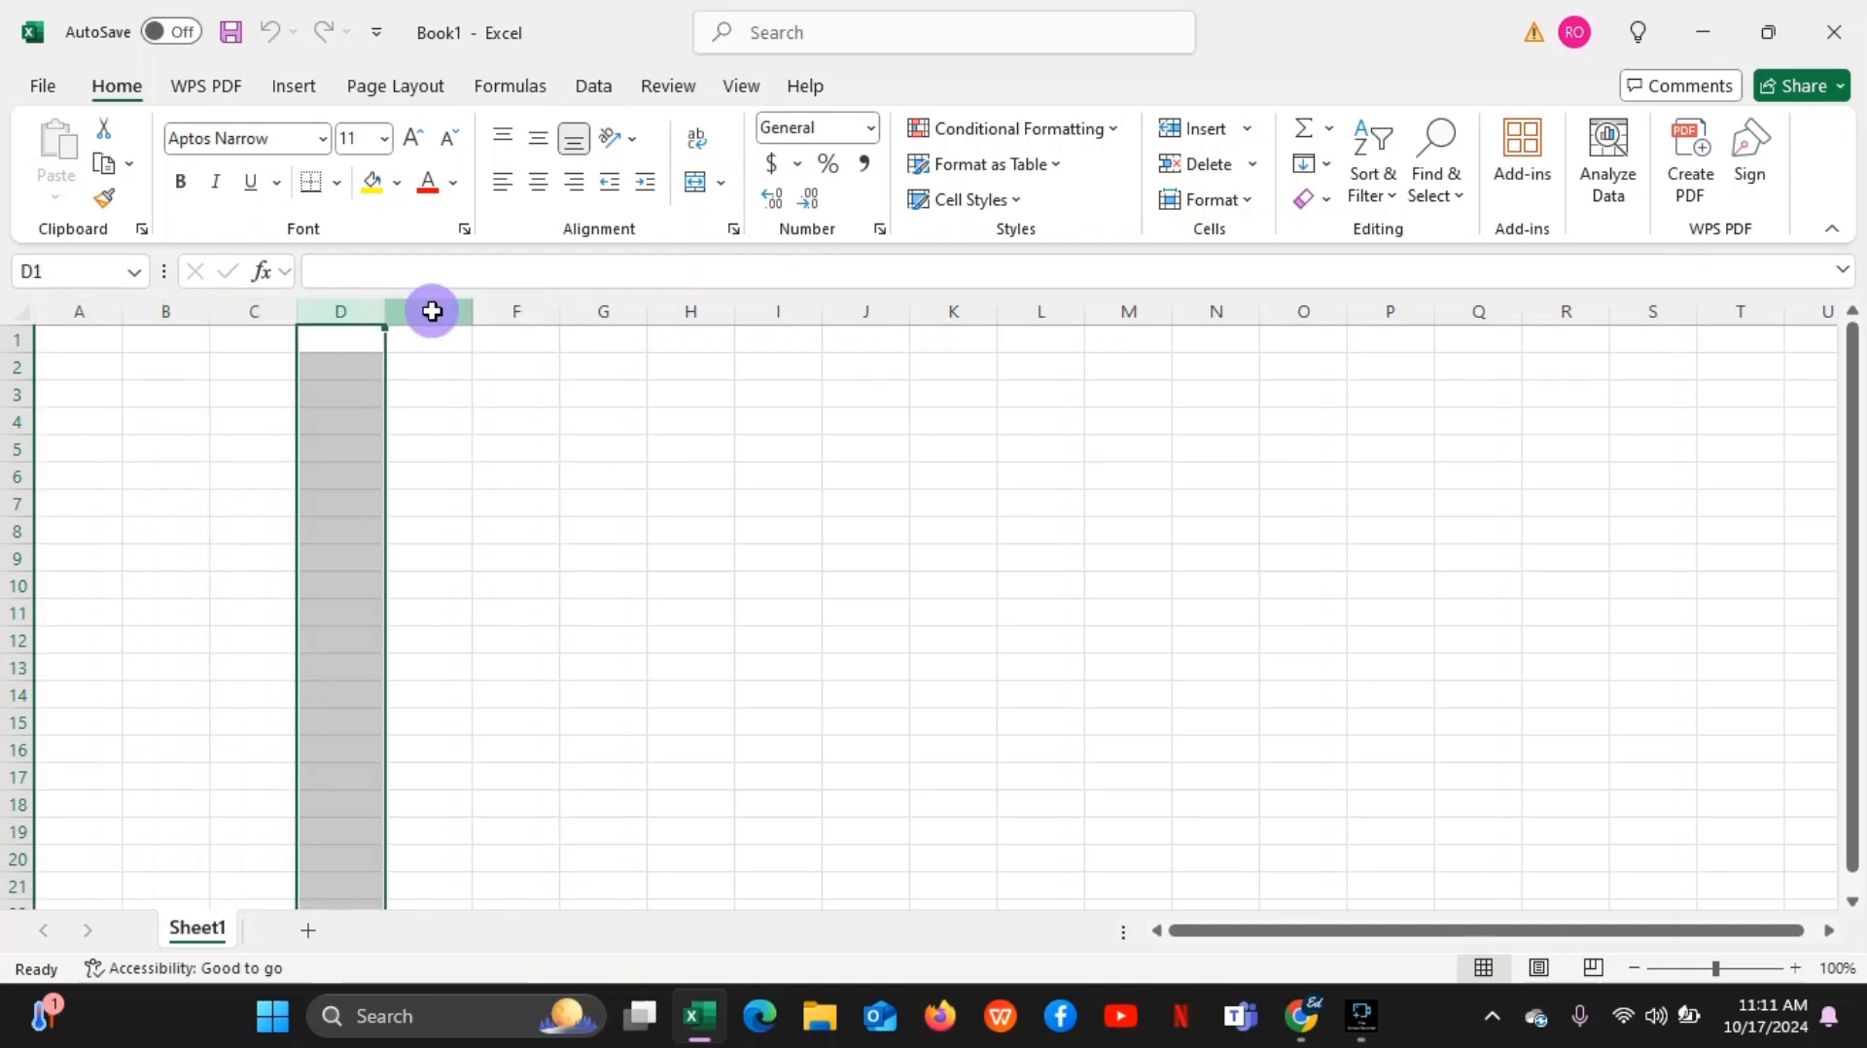
{"action": "left_click", "coordinate": [542, 310]}
{"action": "left_click", "coordinate": [593, 312]}
{"action": "left_click", "coordinate": [664, 311]}
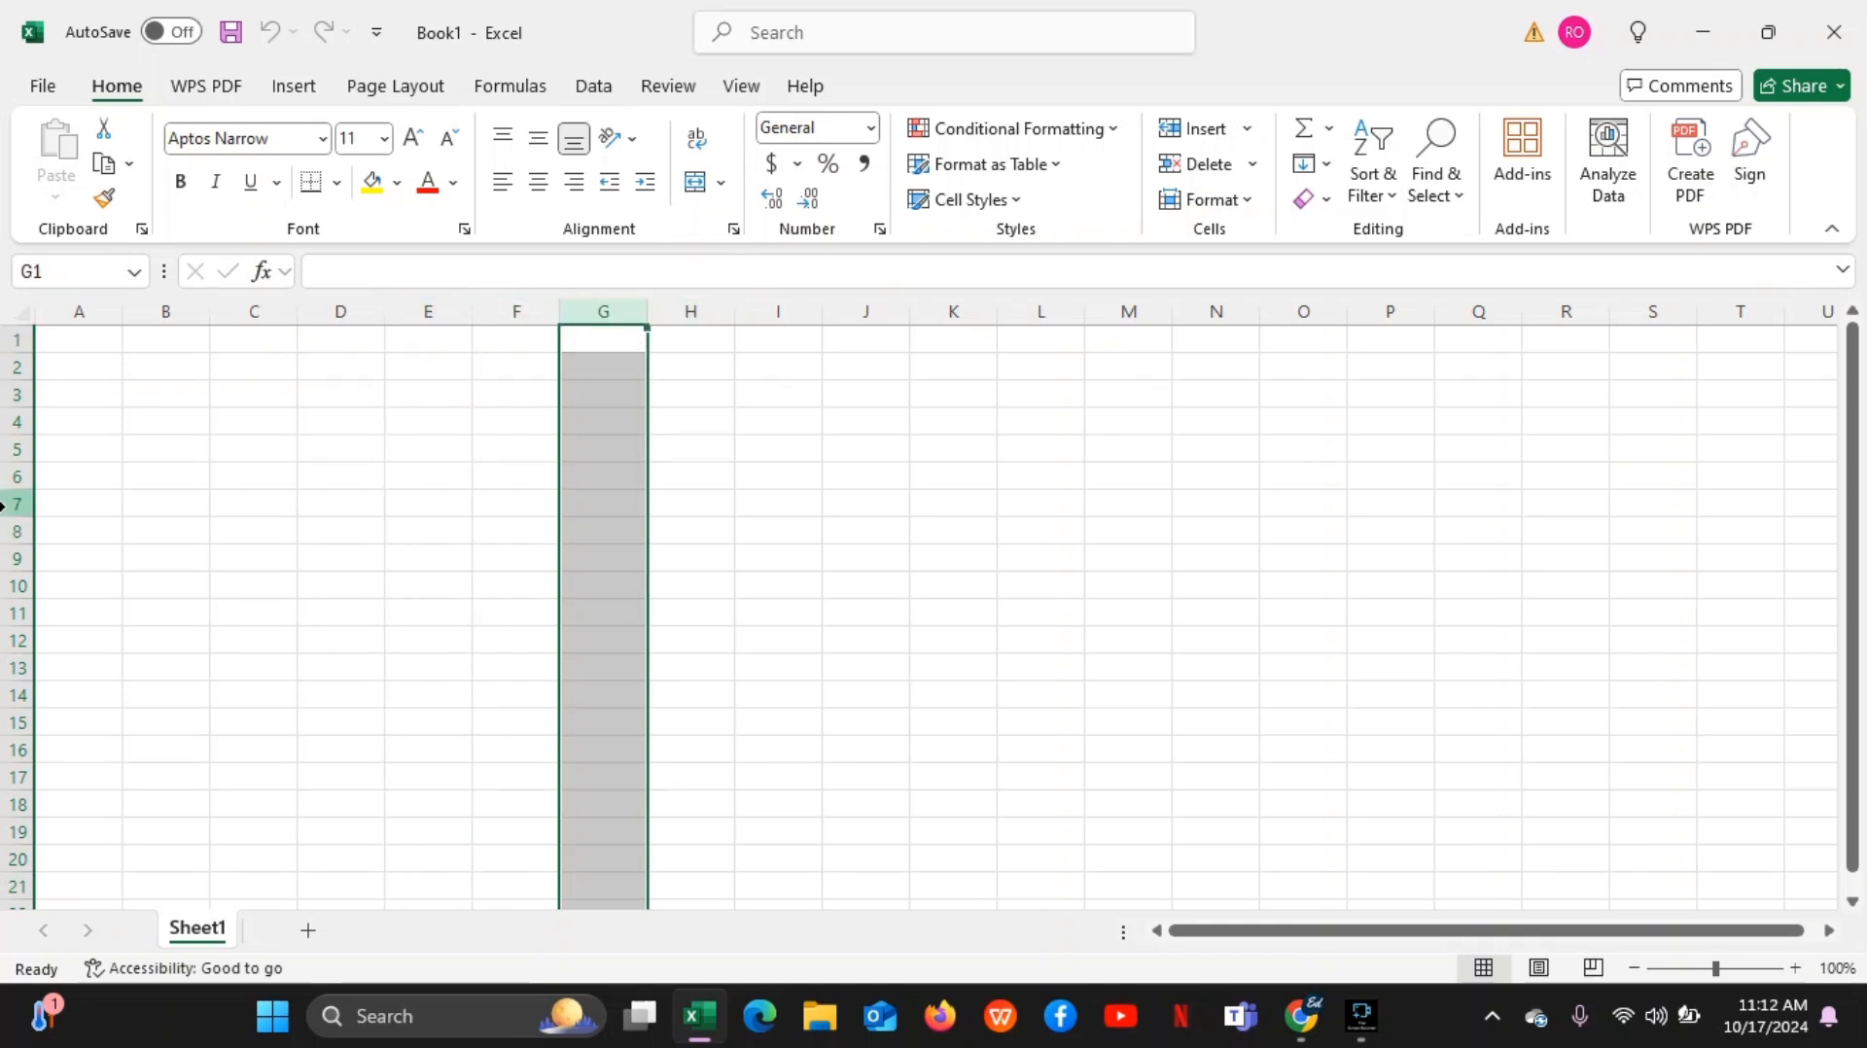
Select rows 1, 2 and 3 one at a time to point out the rows of the sheet
{"action": "left_click", "coordinate": [6, 341]}
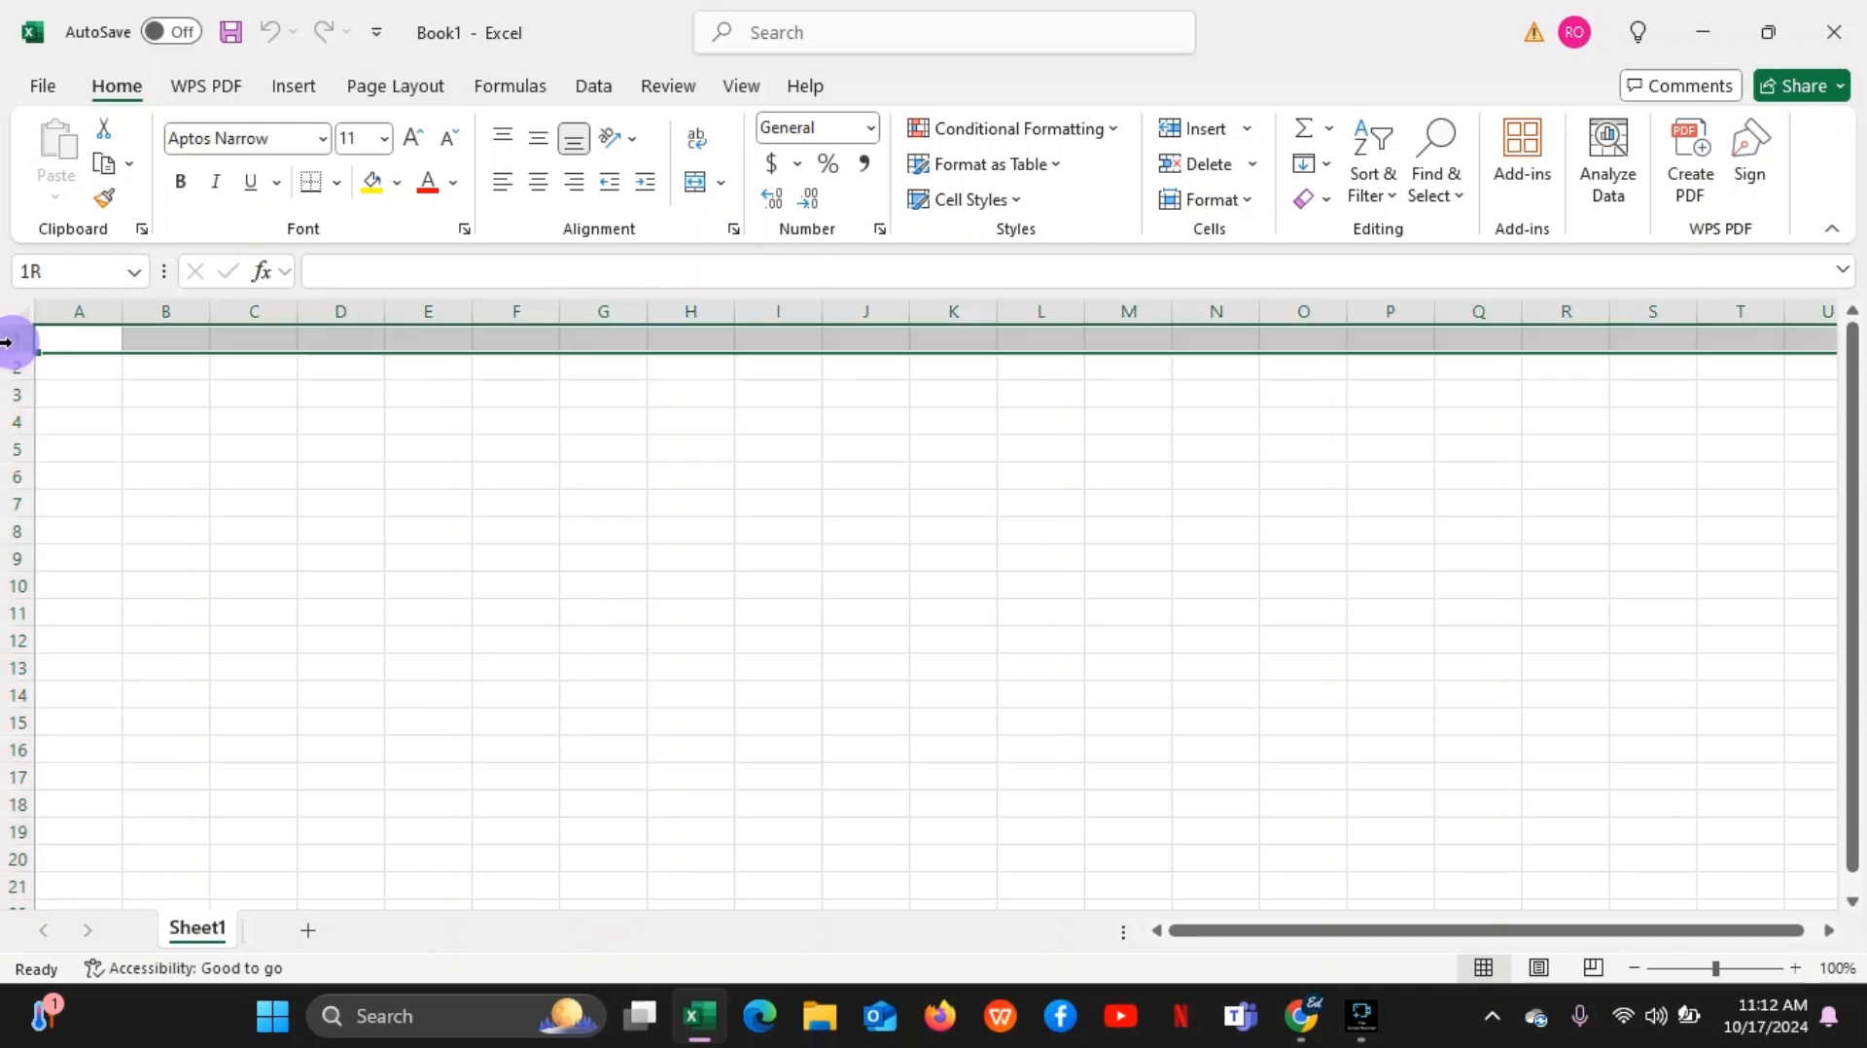
{"action": "left_click", "coordinate": [20, 367]}
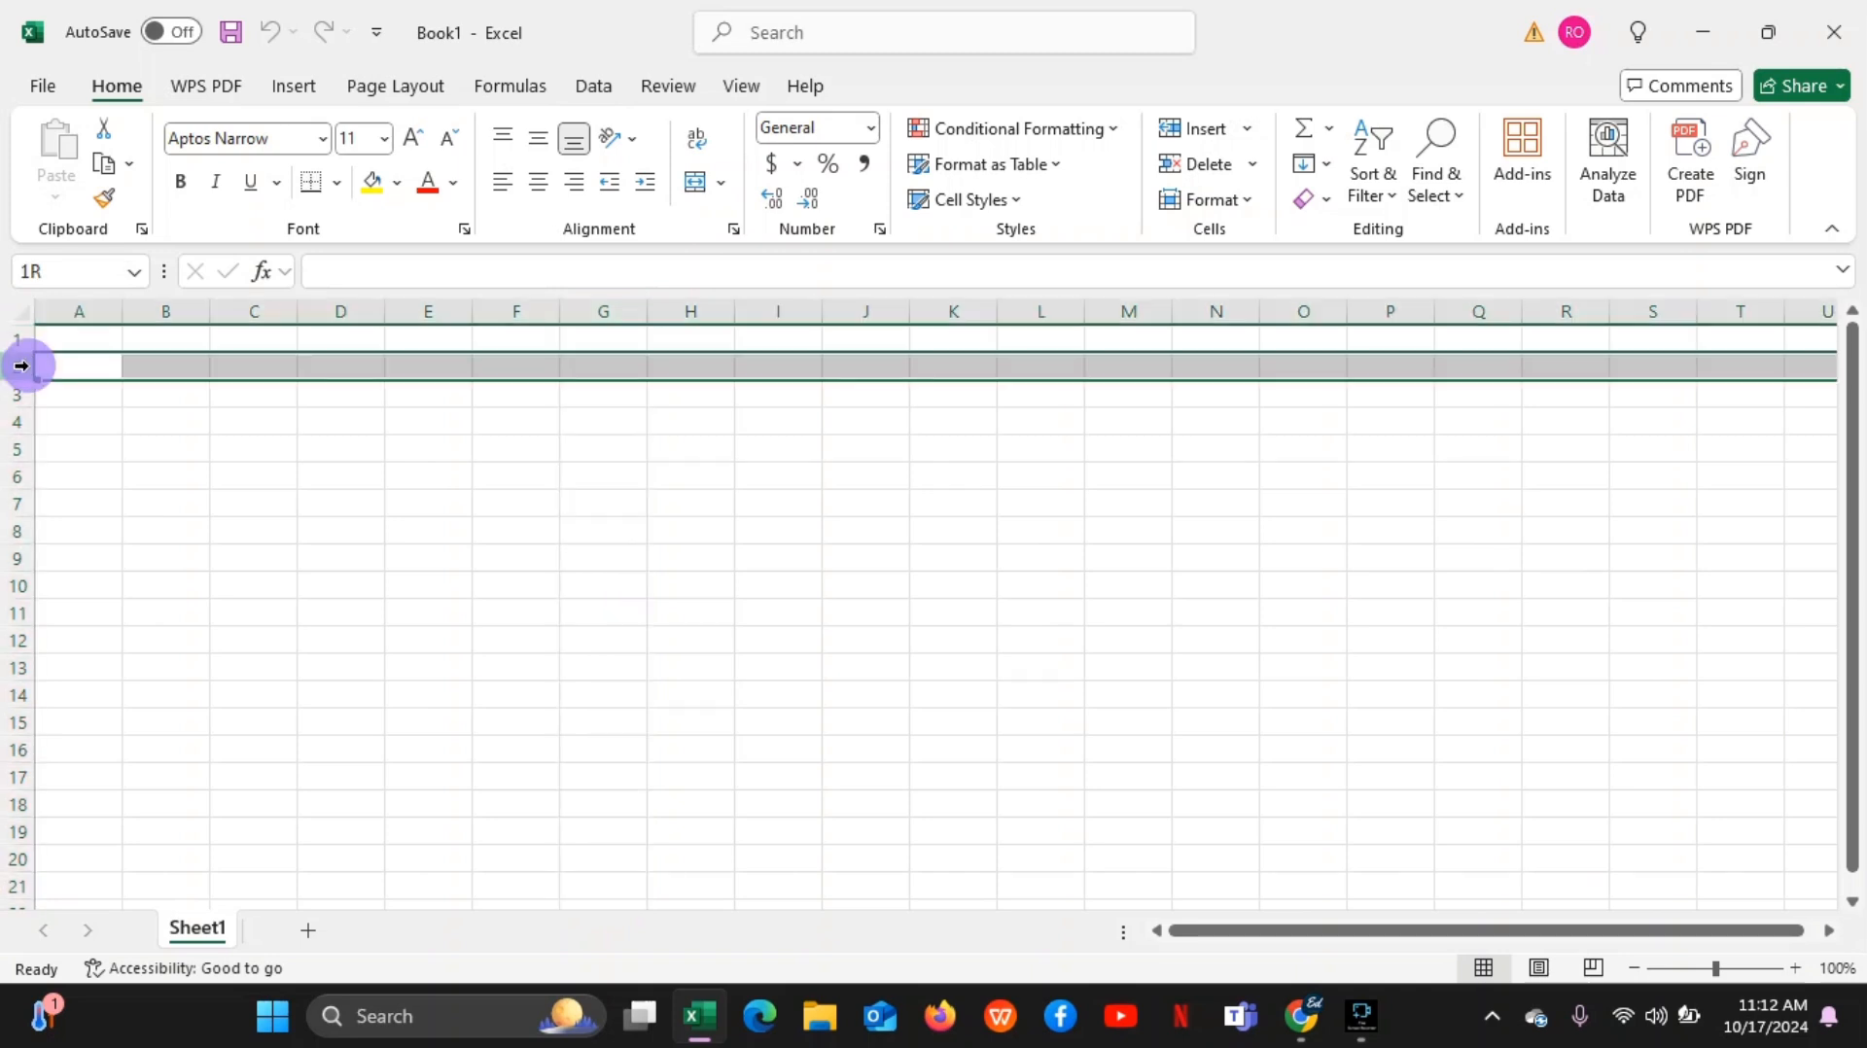
{"action": "left_click", "coordinate": [17, 395]}
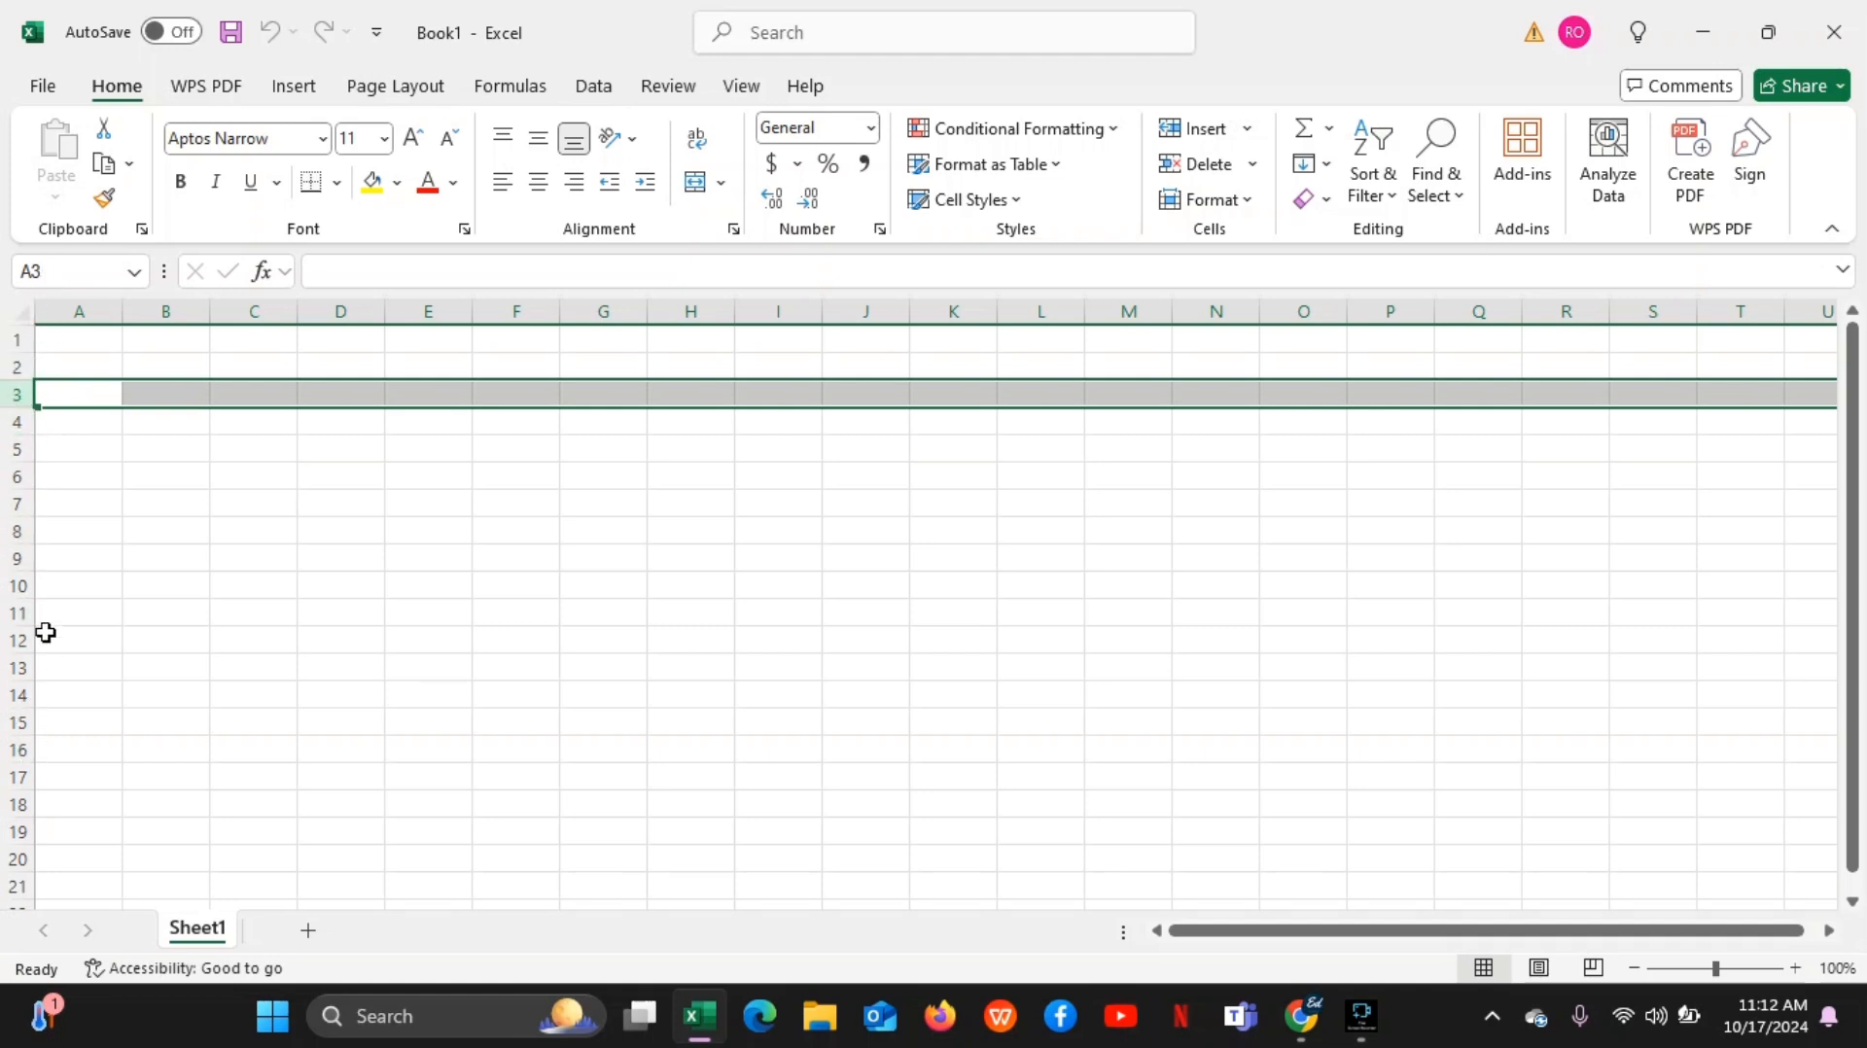
Open the recent workbook SuperStore_Normalized from Excel's Home page and select cell A4 on the Sales sheet
{"action": "left_click", "coordinate": [51, 87]}
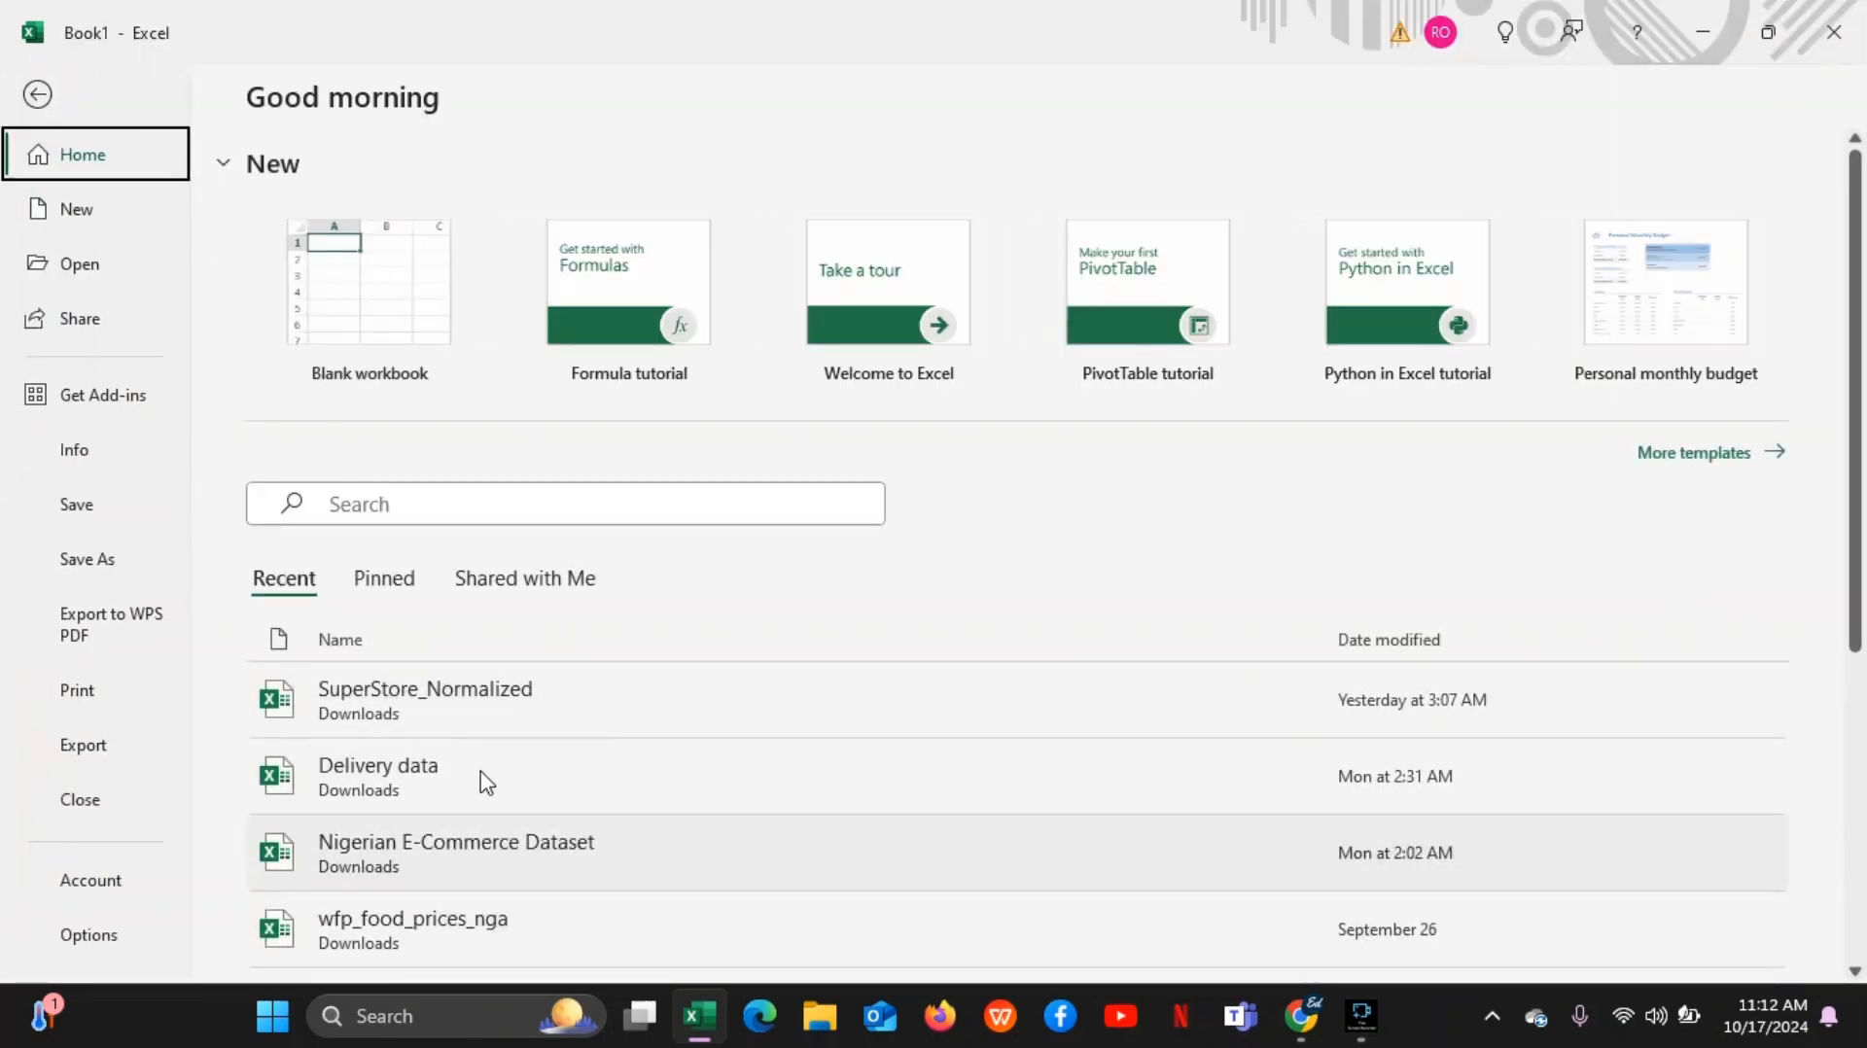
{"action": "left_click", "coordinate": [360, 729]}
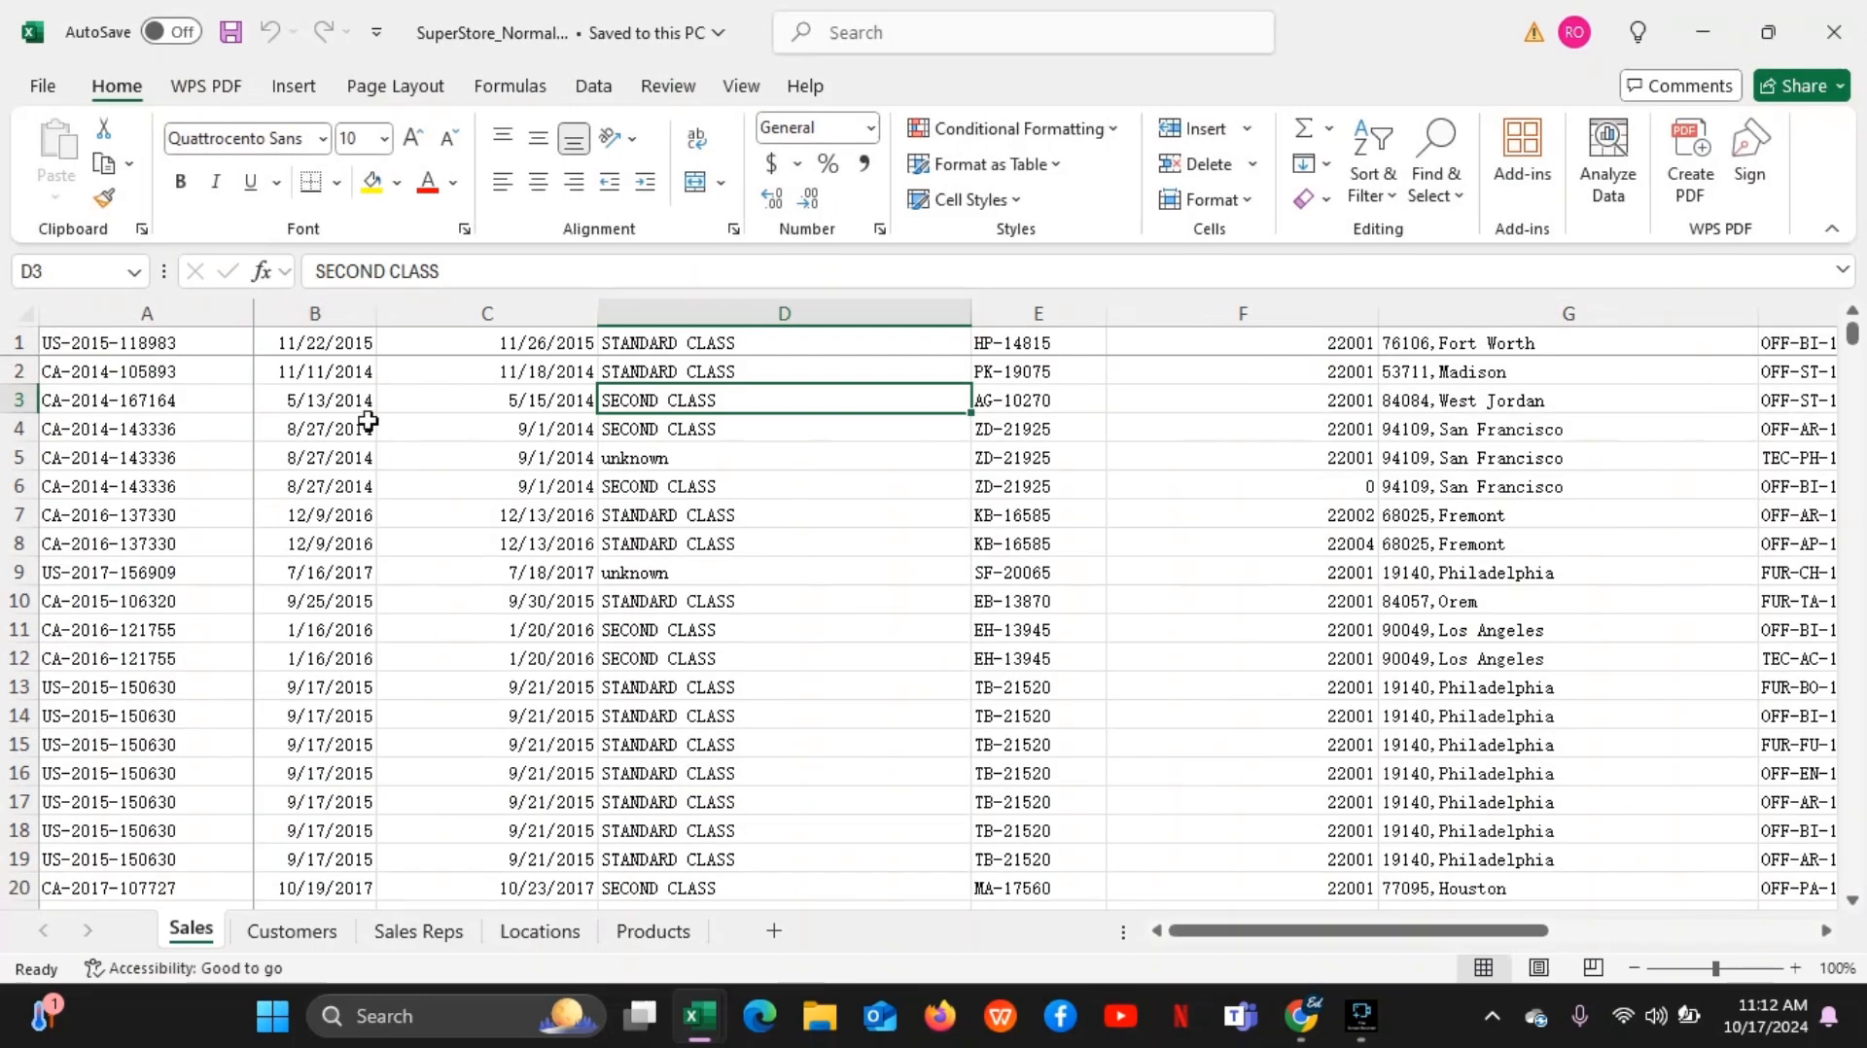
{"action": "left_click", "coordinate": [198, 429]}
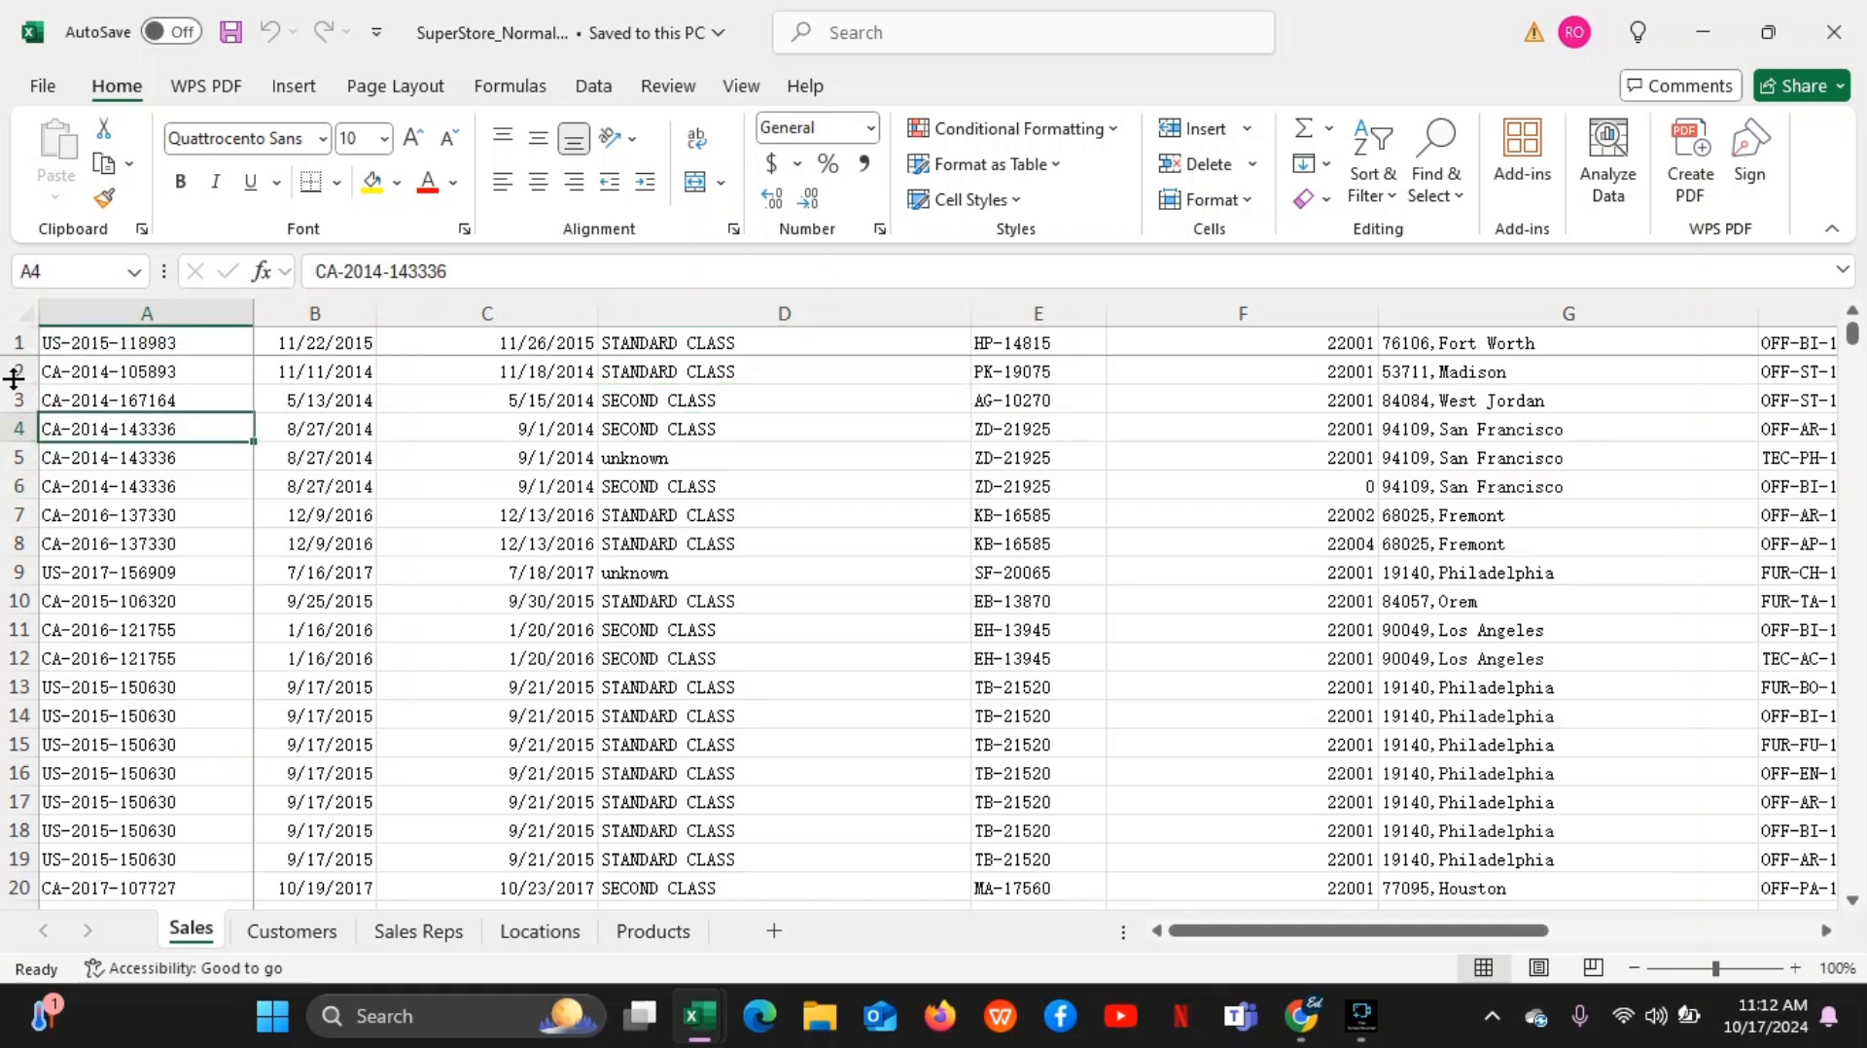
Select column A, row 2 and column A again on the Sales sheet to contrast columns and rows
{"action": "left_click", "coordinate": [125, 311]}
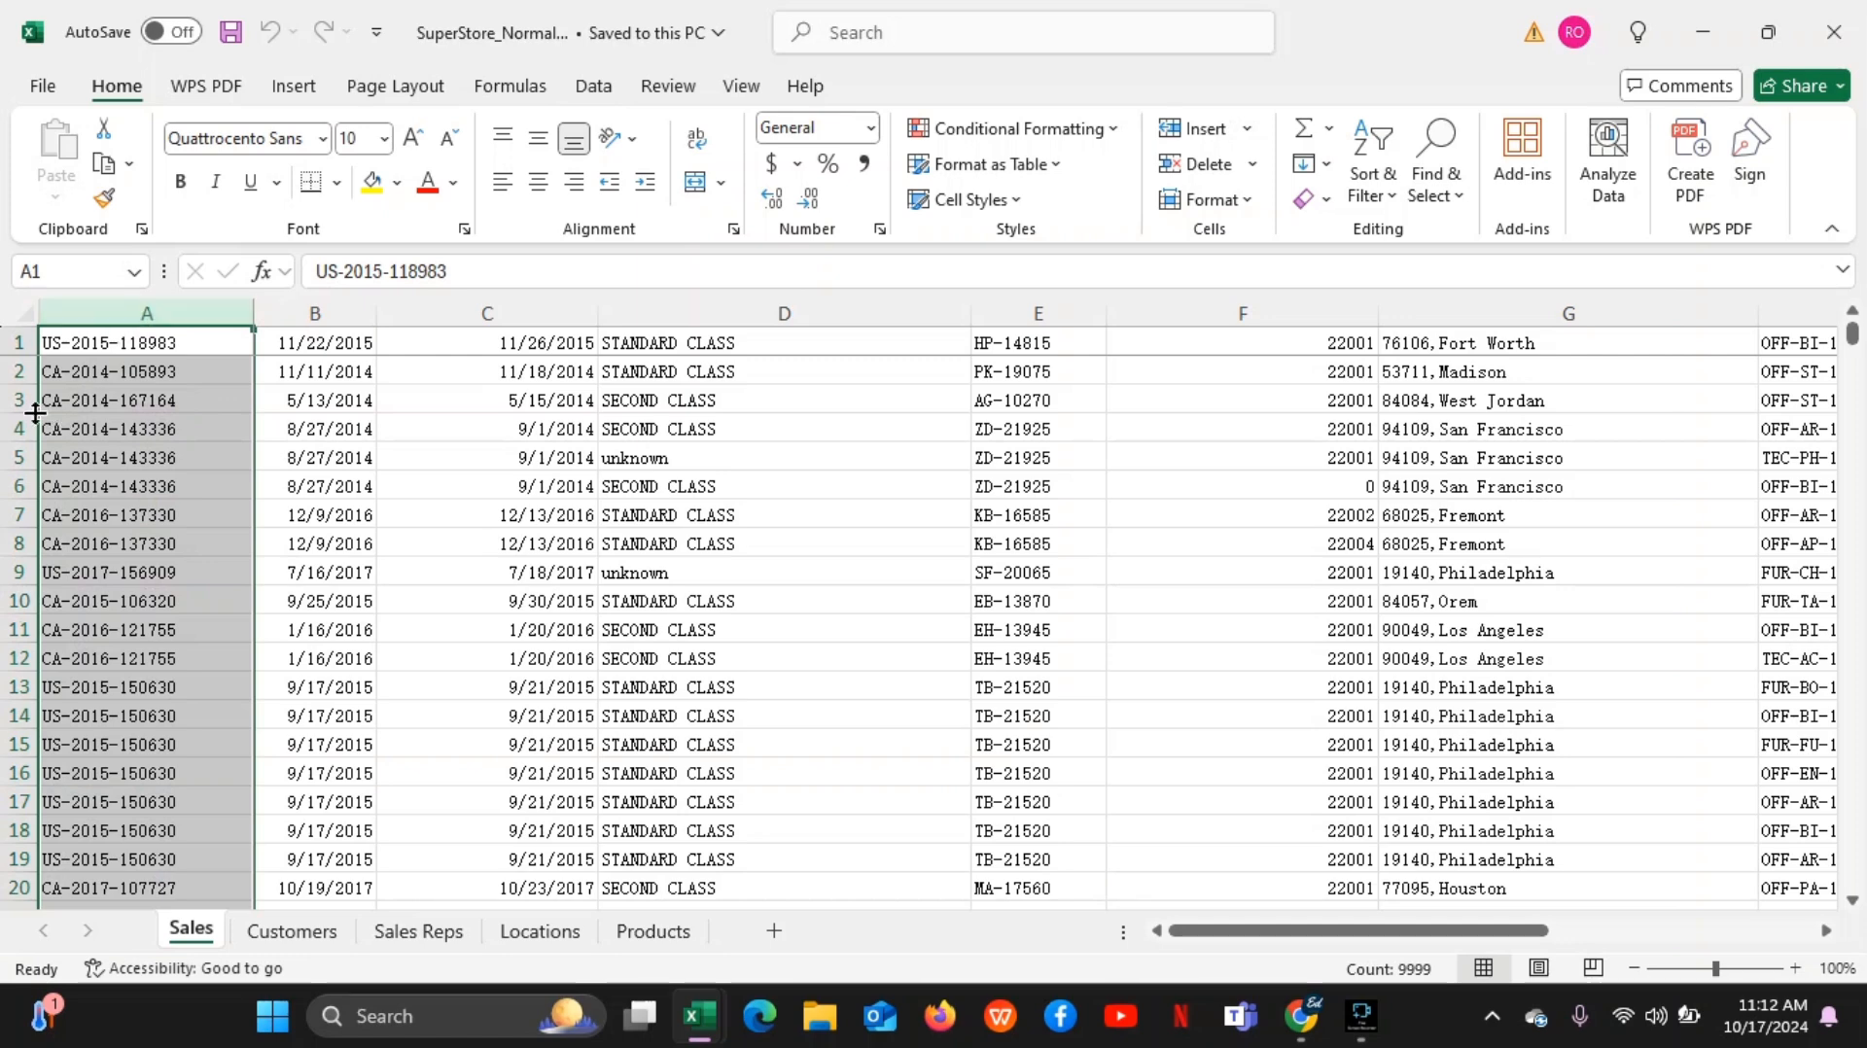
{"action": "left_click", "coordinate": [17, 370]}
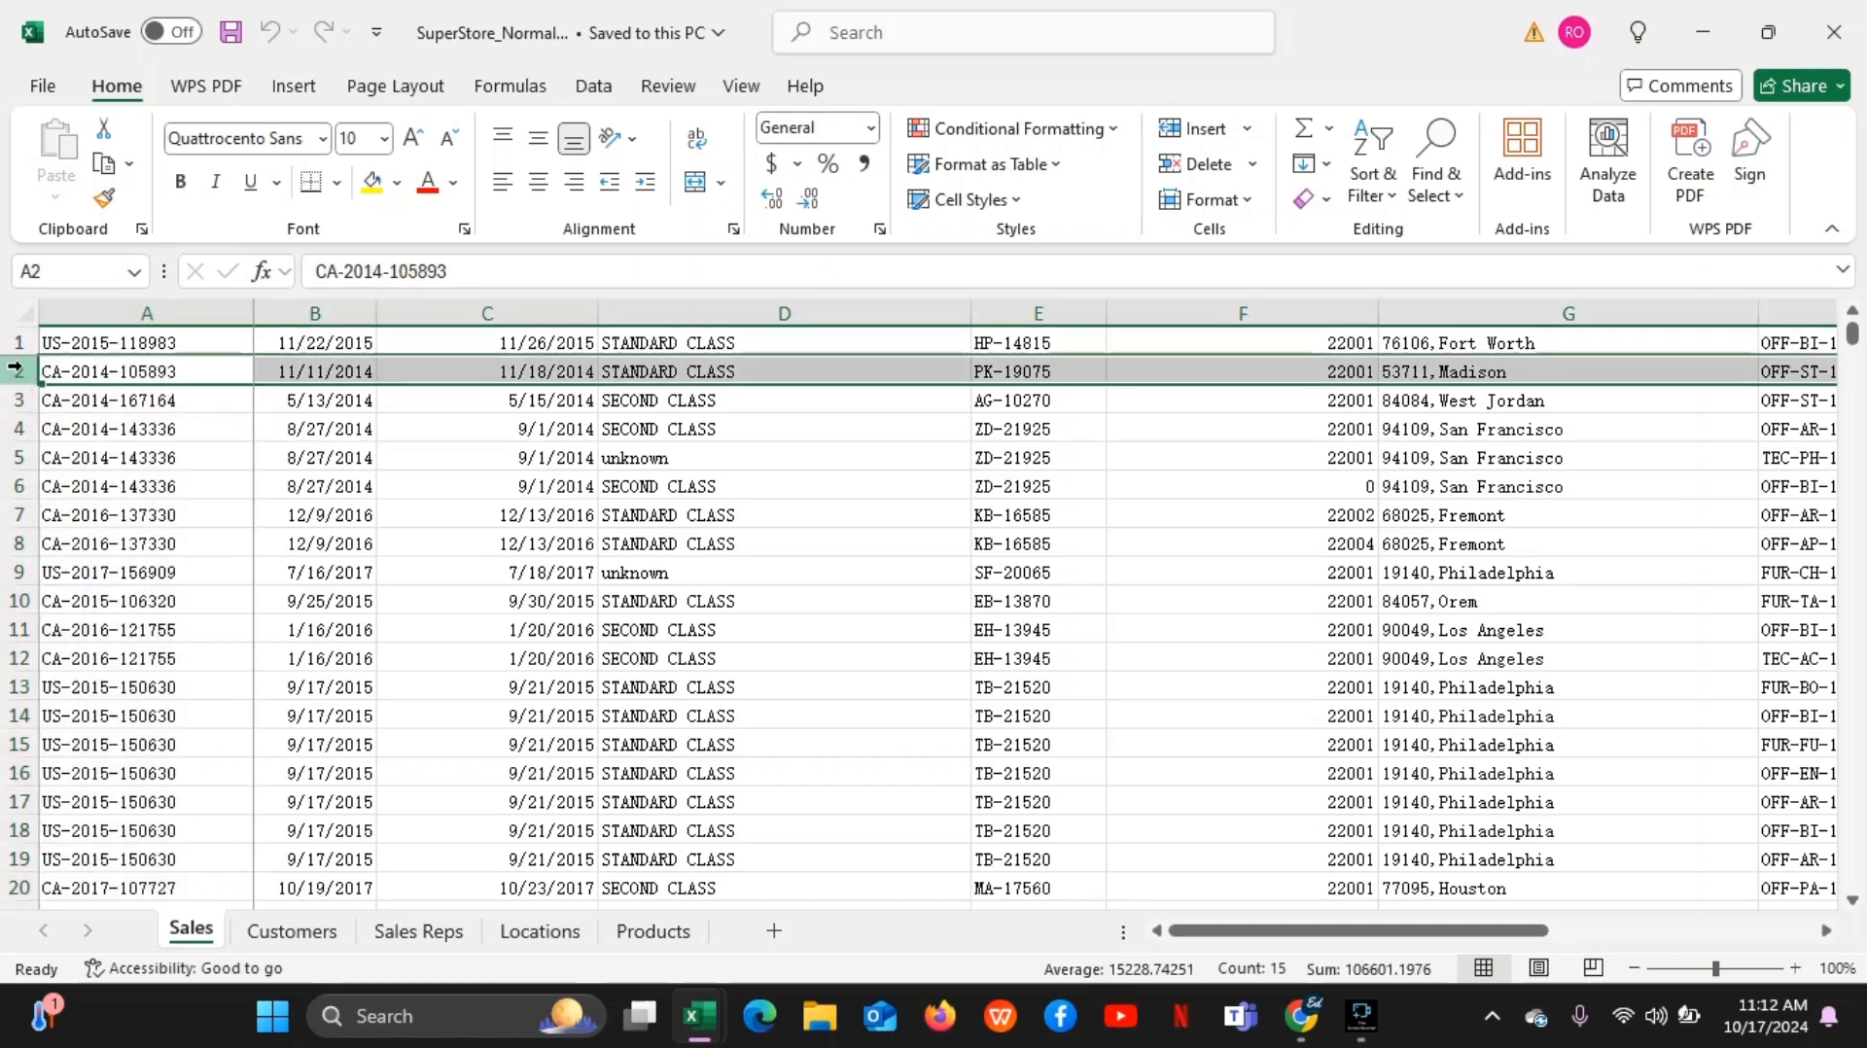
{"action": "left_click", "coordinate": [148, 312]}
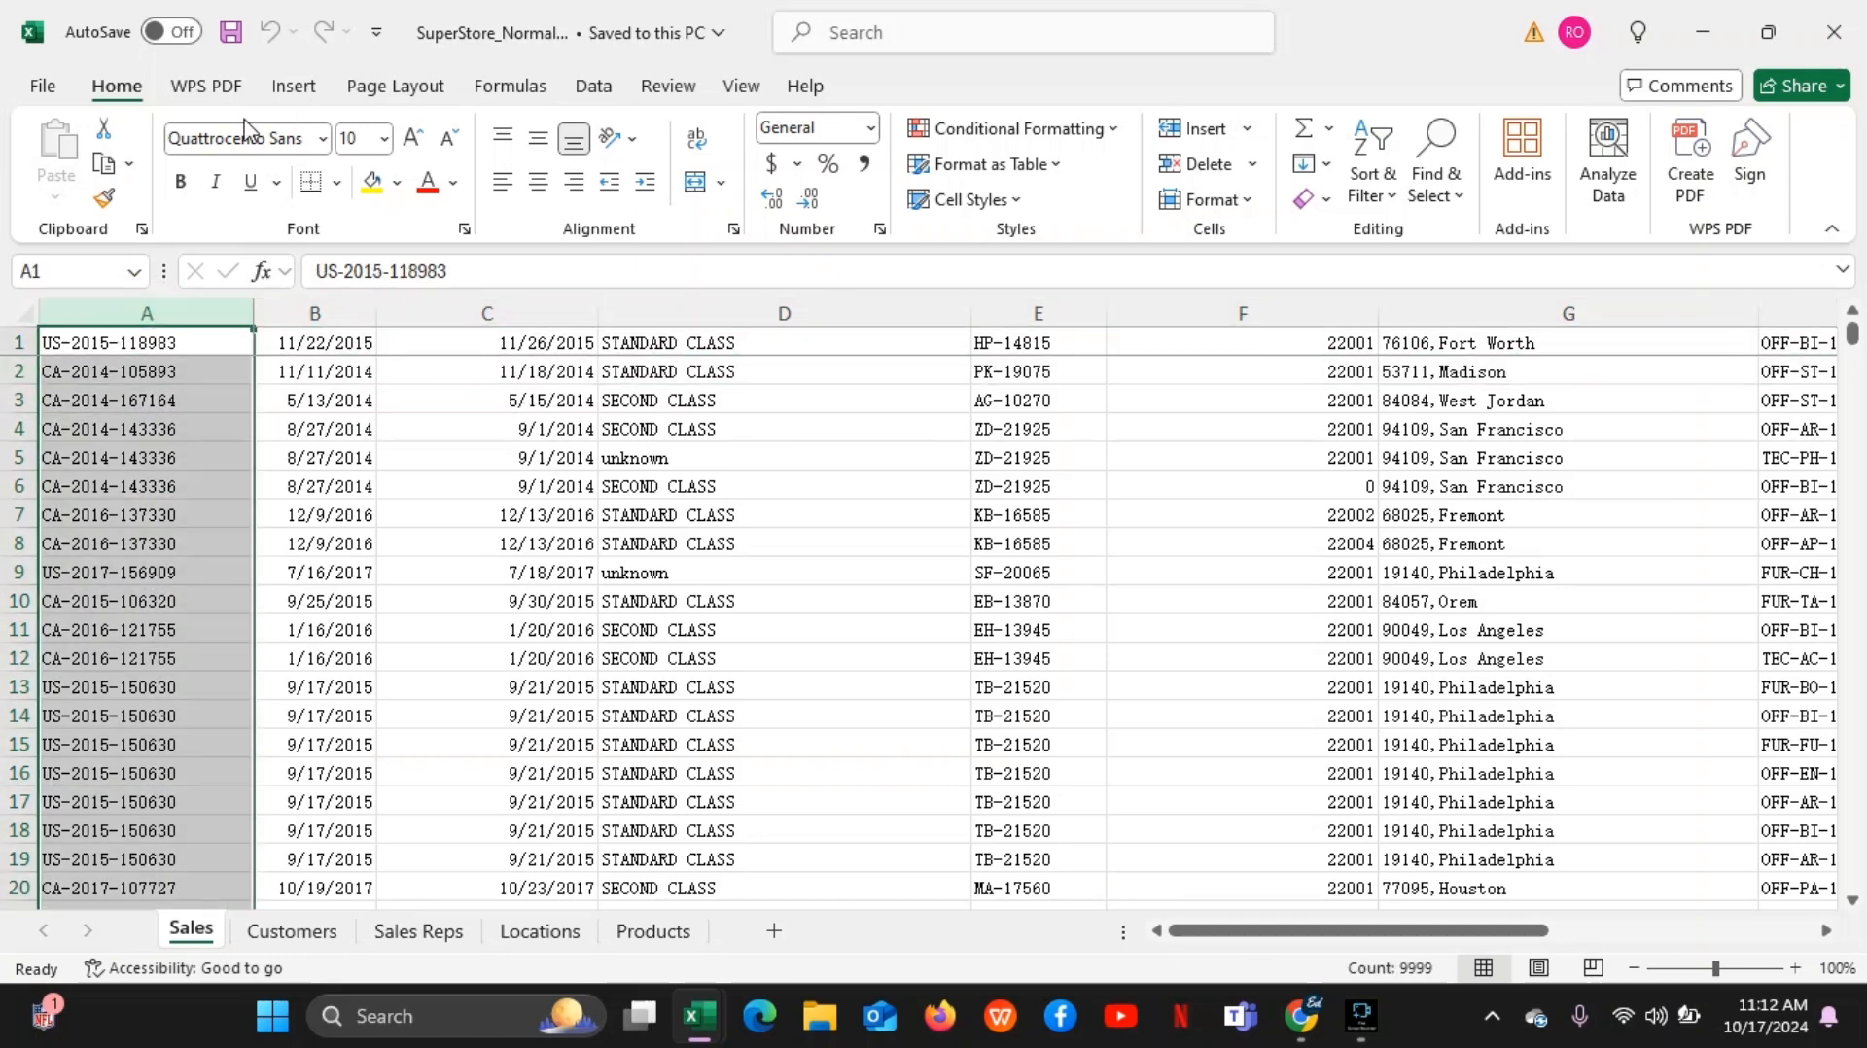
Create another blank workbook from Excel's Home page, and return to the Home page from it
{"action": "left_click", "coordinate": [56, 88]}
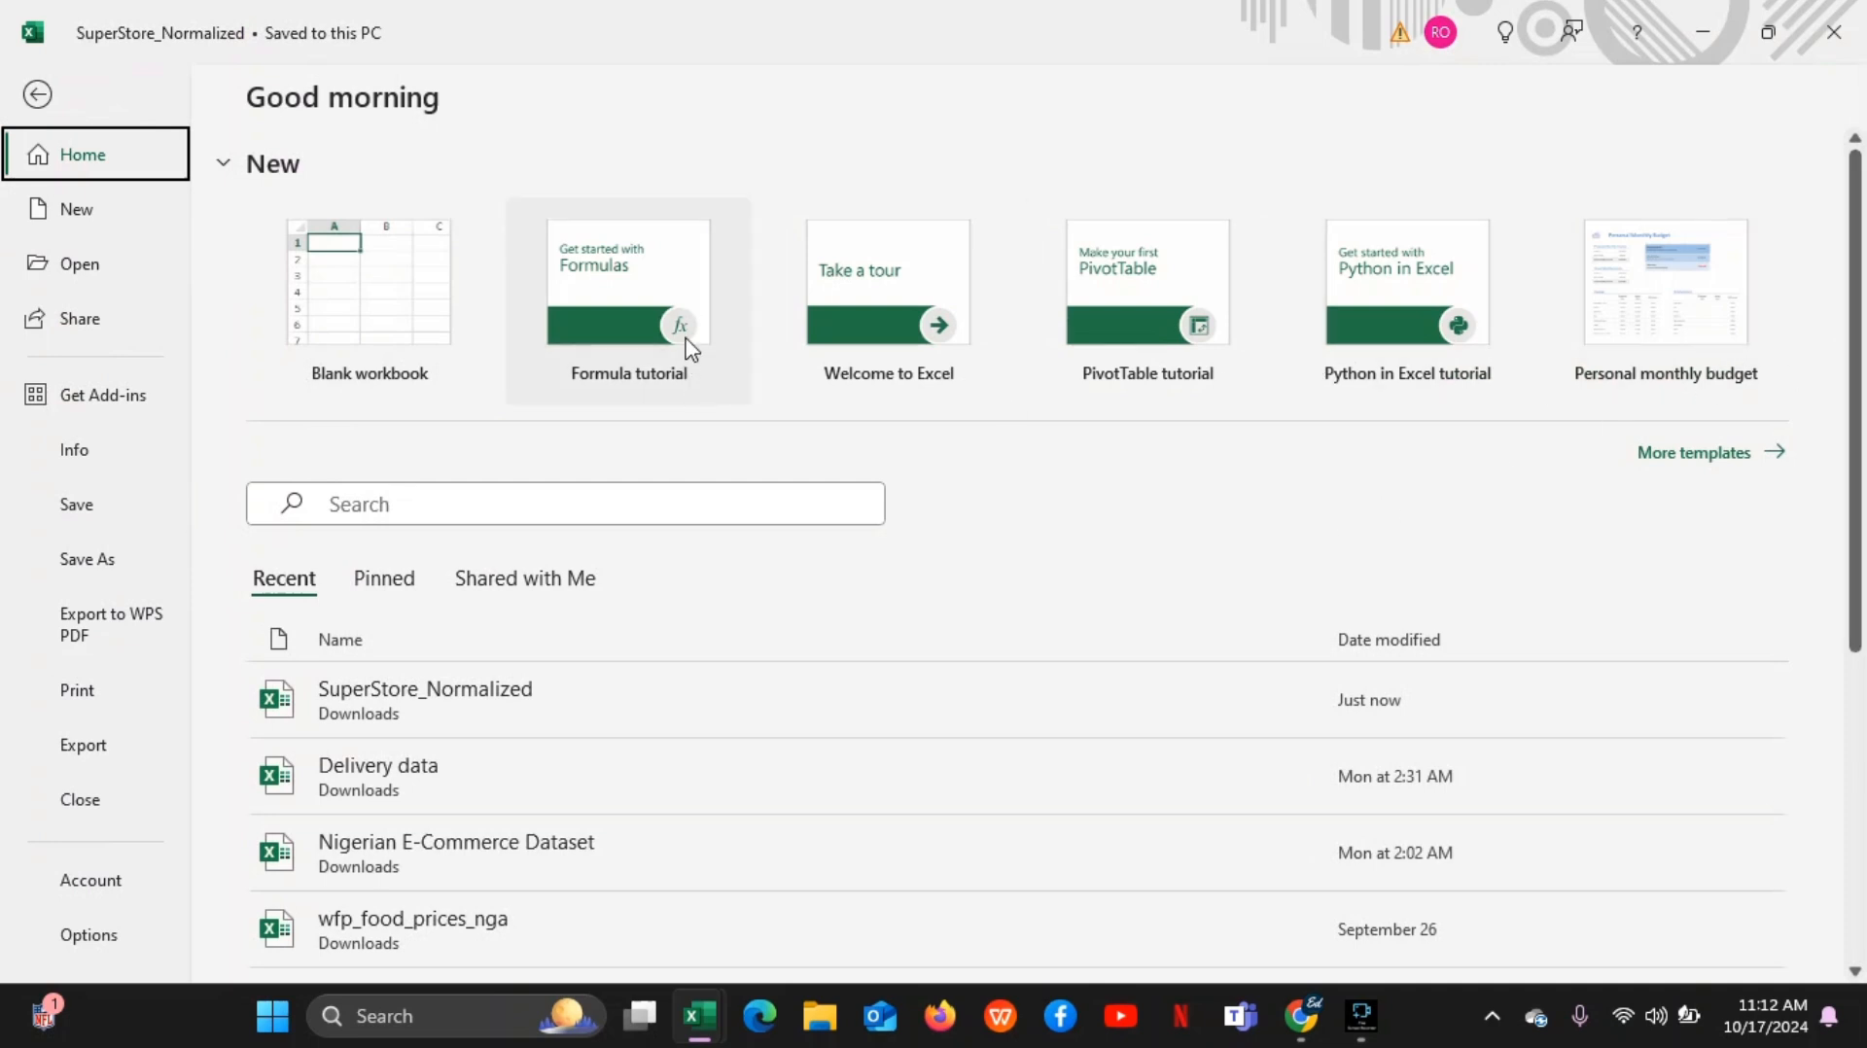
{"action": "left_click", "coordinate": [416, 347]}
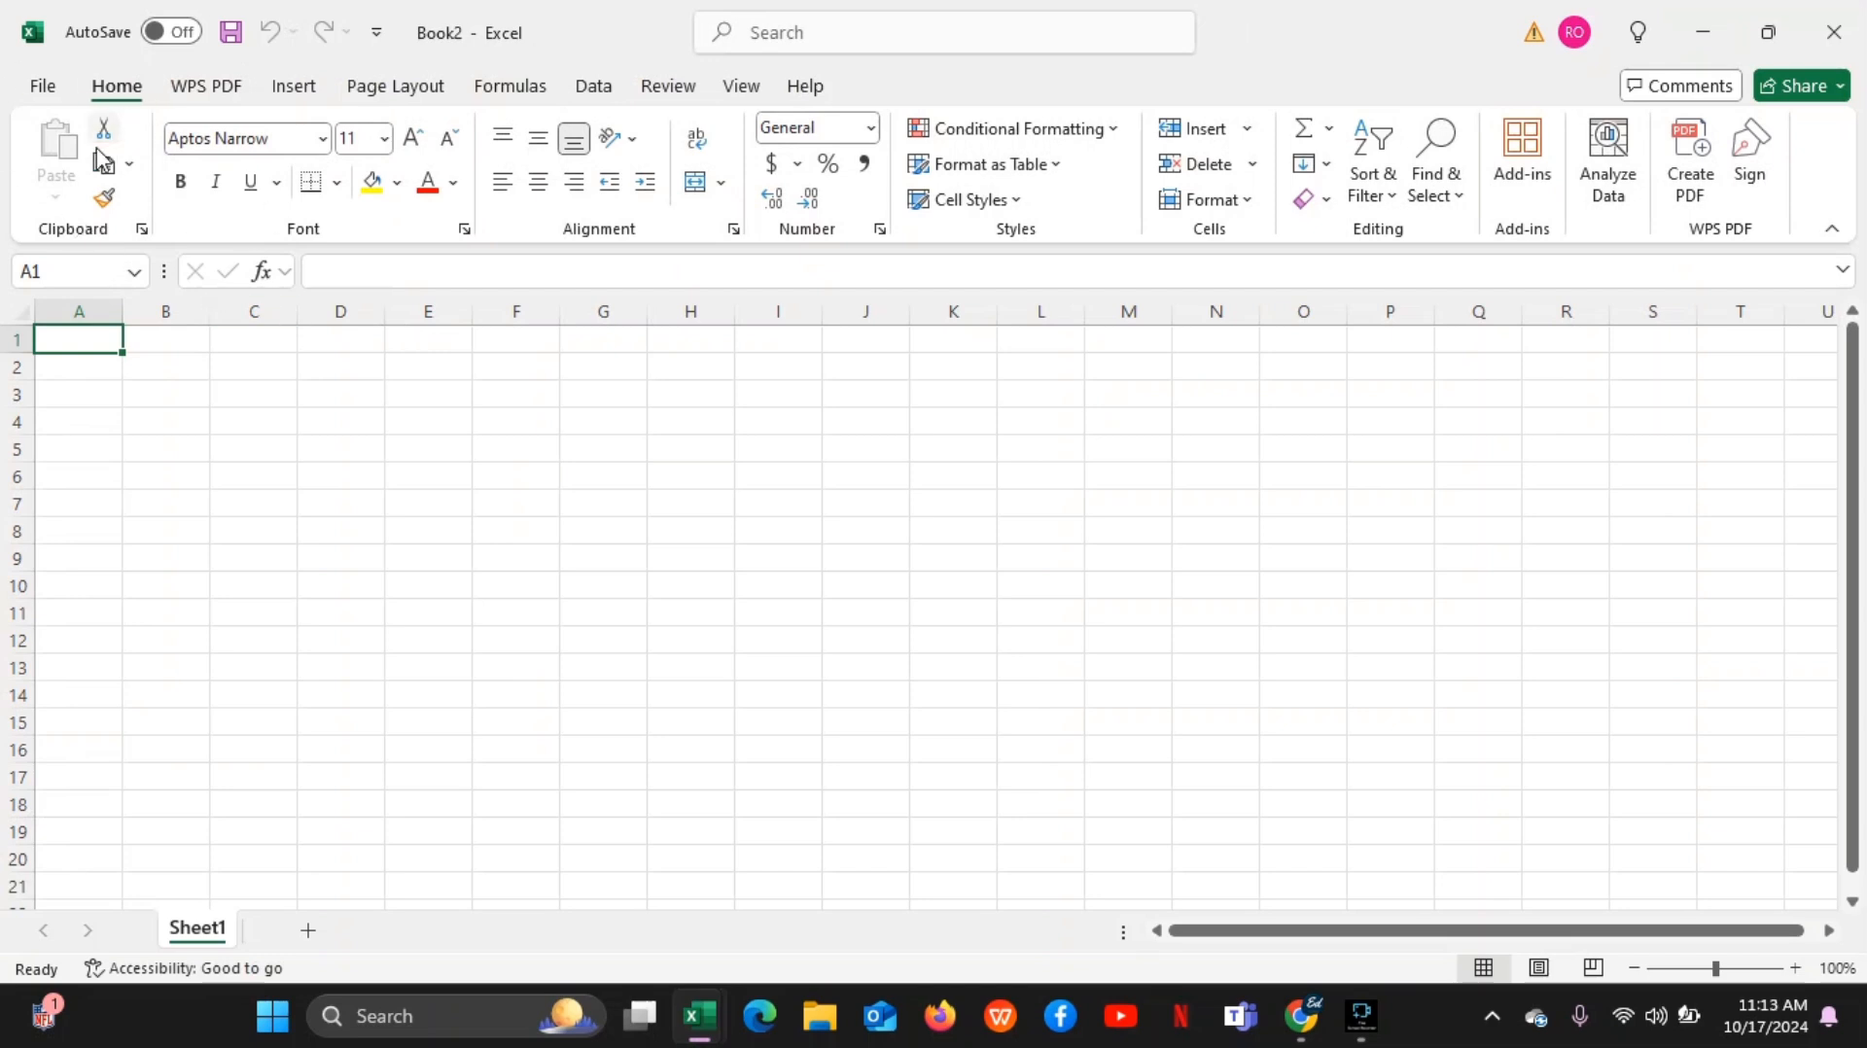
{"action": "left_click", "coordinate": [41, 85]}
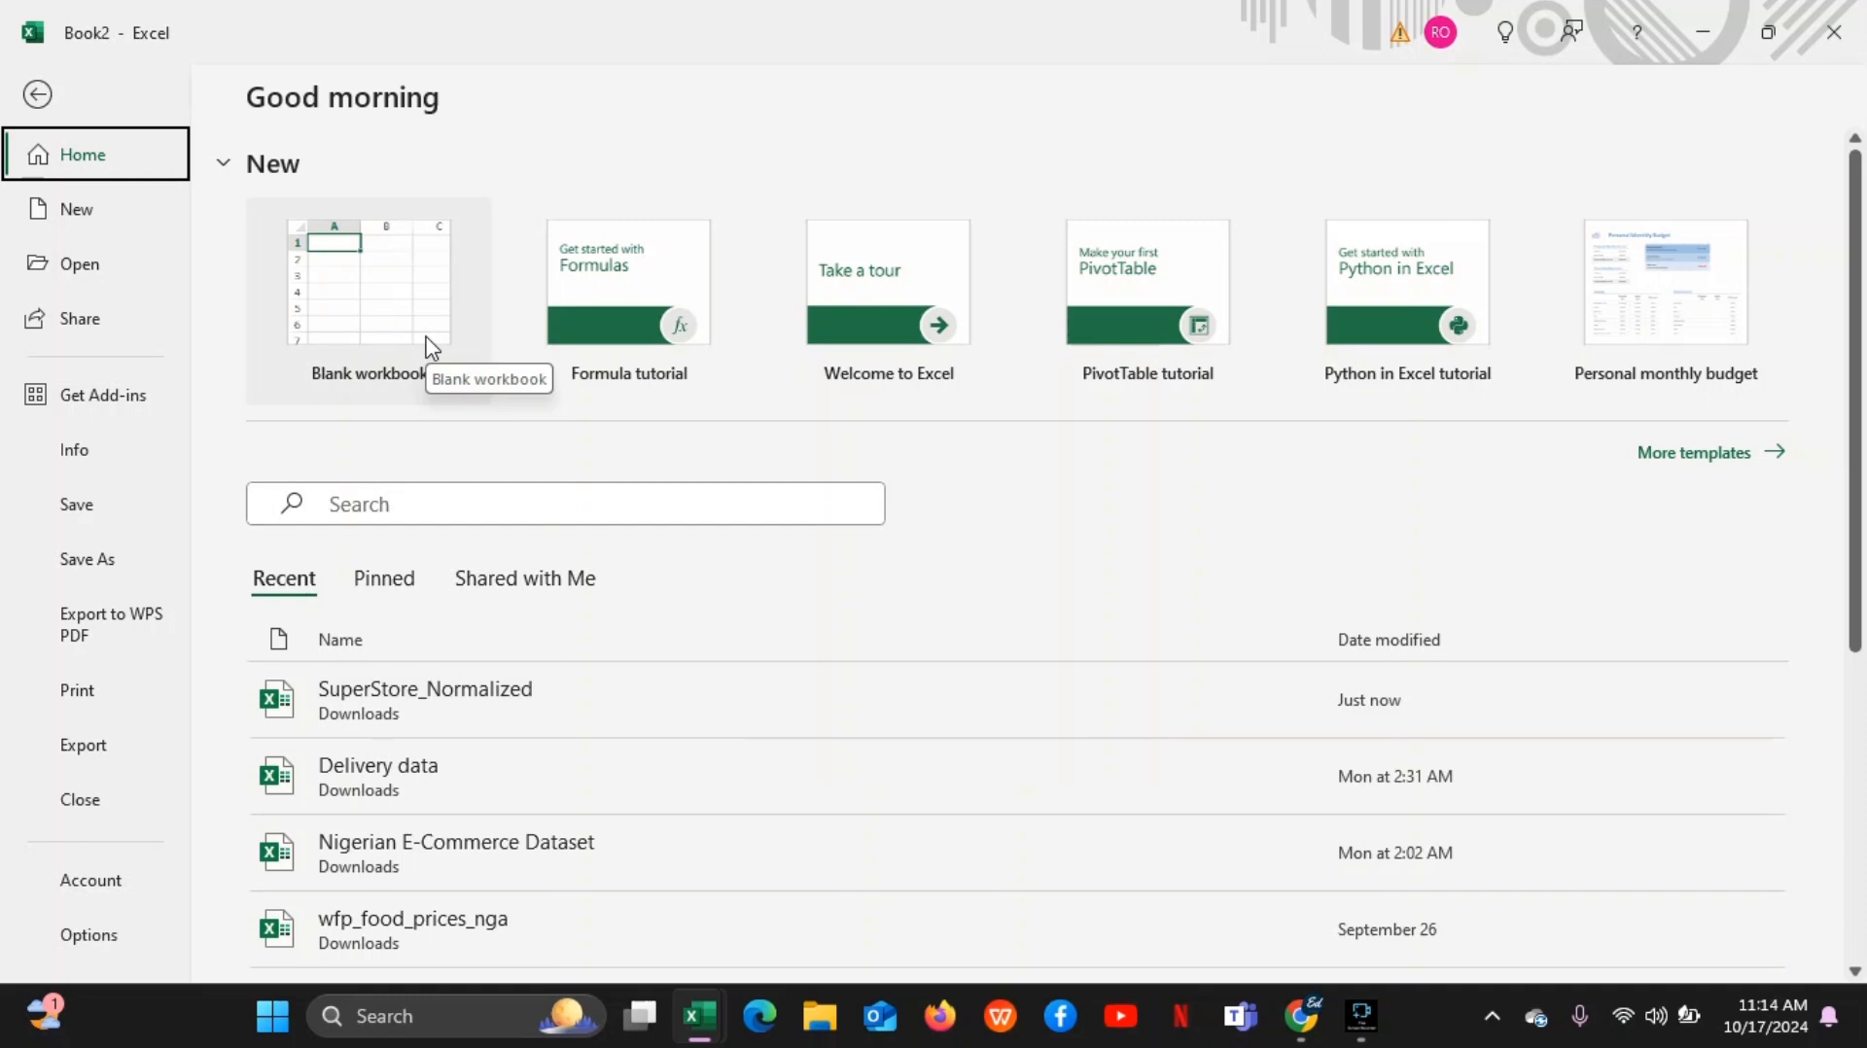
Switch to the Google Meet call and check its participants and notifications
{"action": "left_click", "coordinate": [817, 1021]}
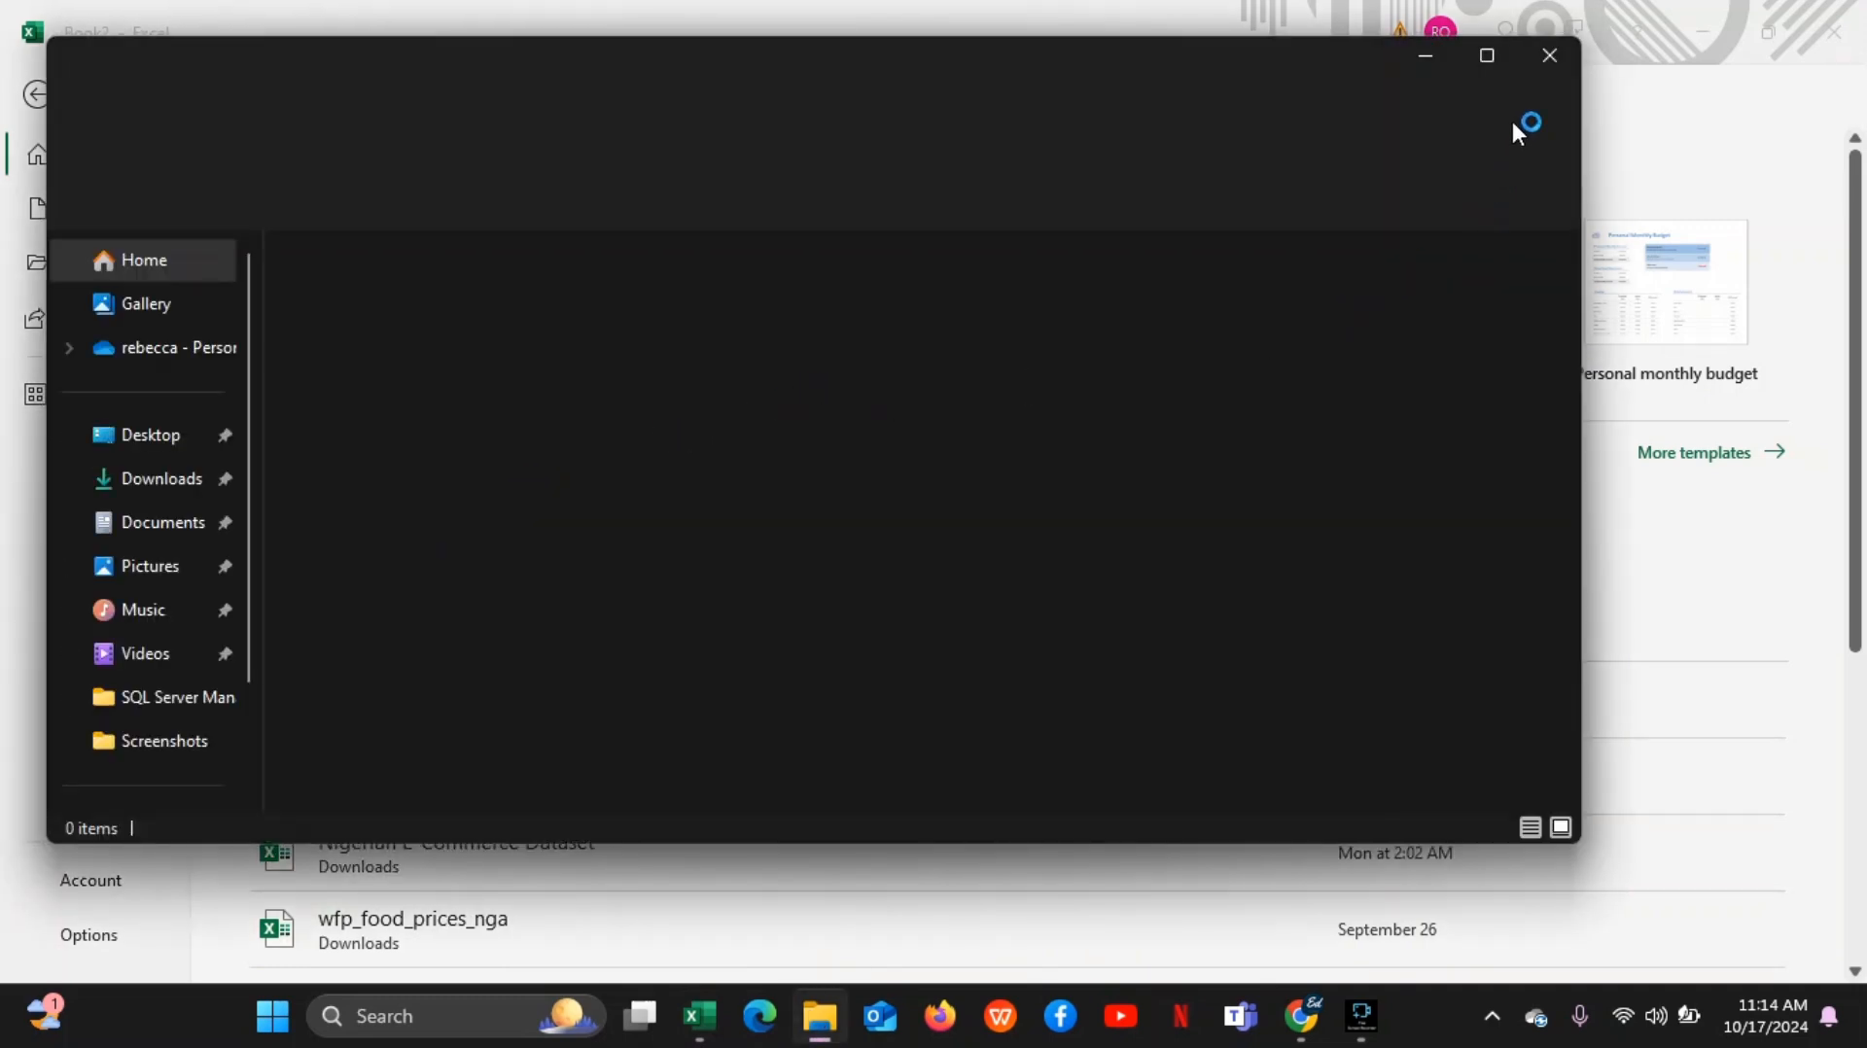
{"action": "left_click", "coordinate": [1550, 56]}
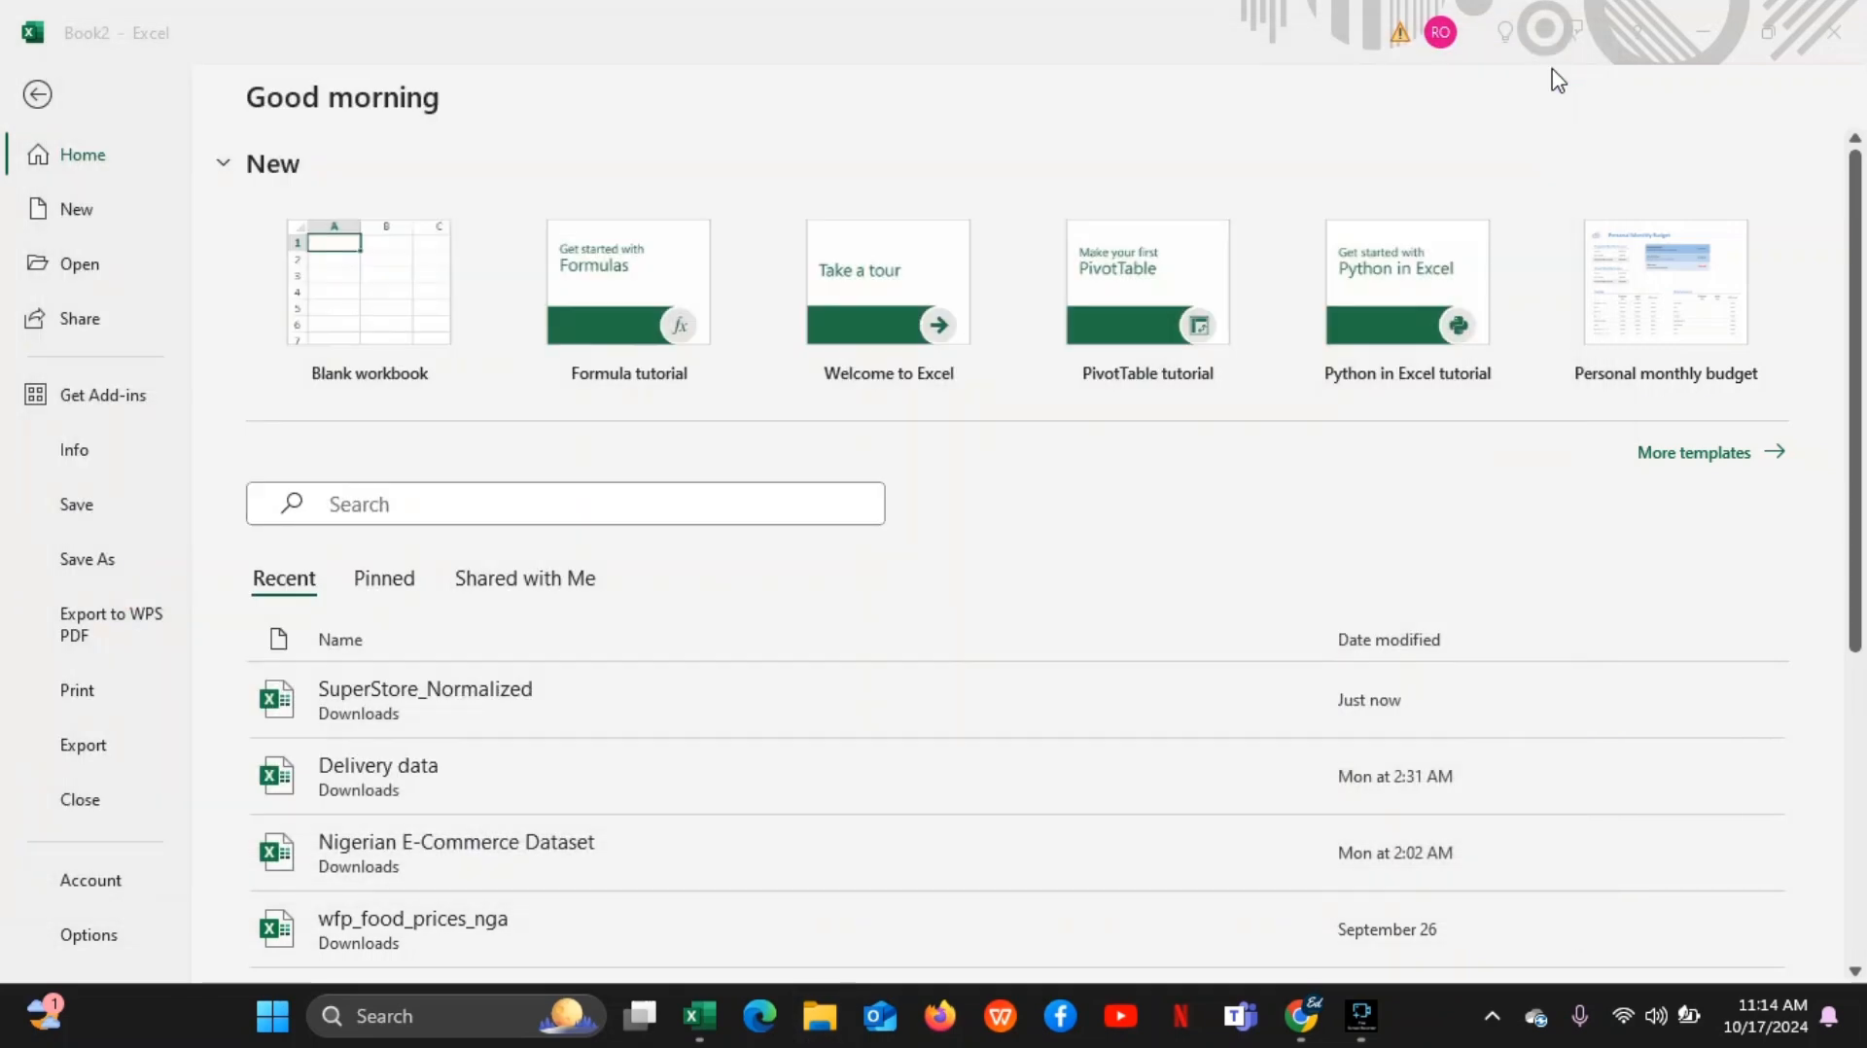
{"action": "mouse_move", "coordinate": [1308, 1023]}
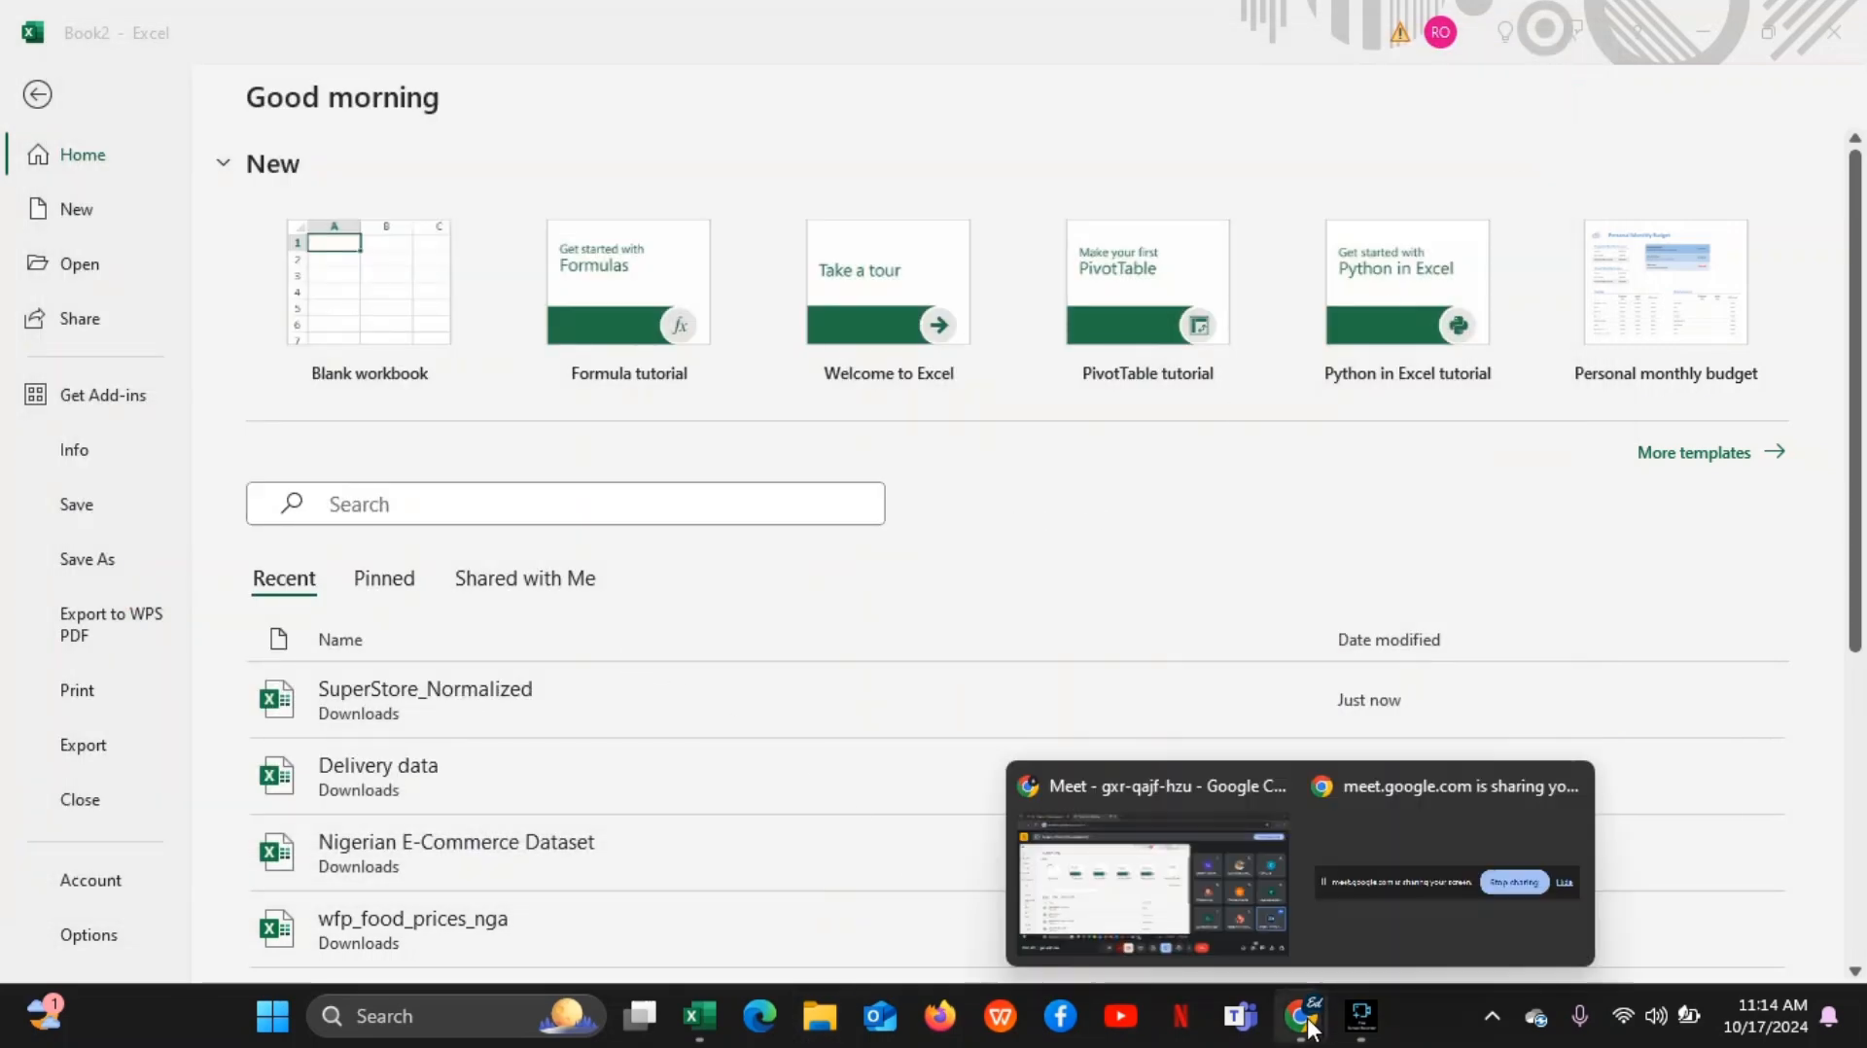
{"action": "left_click", "coordinate": [1229, 932]}
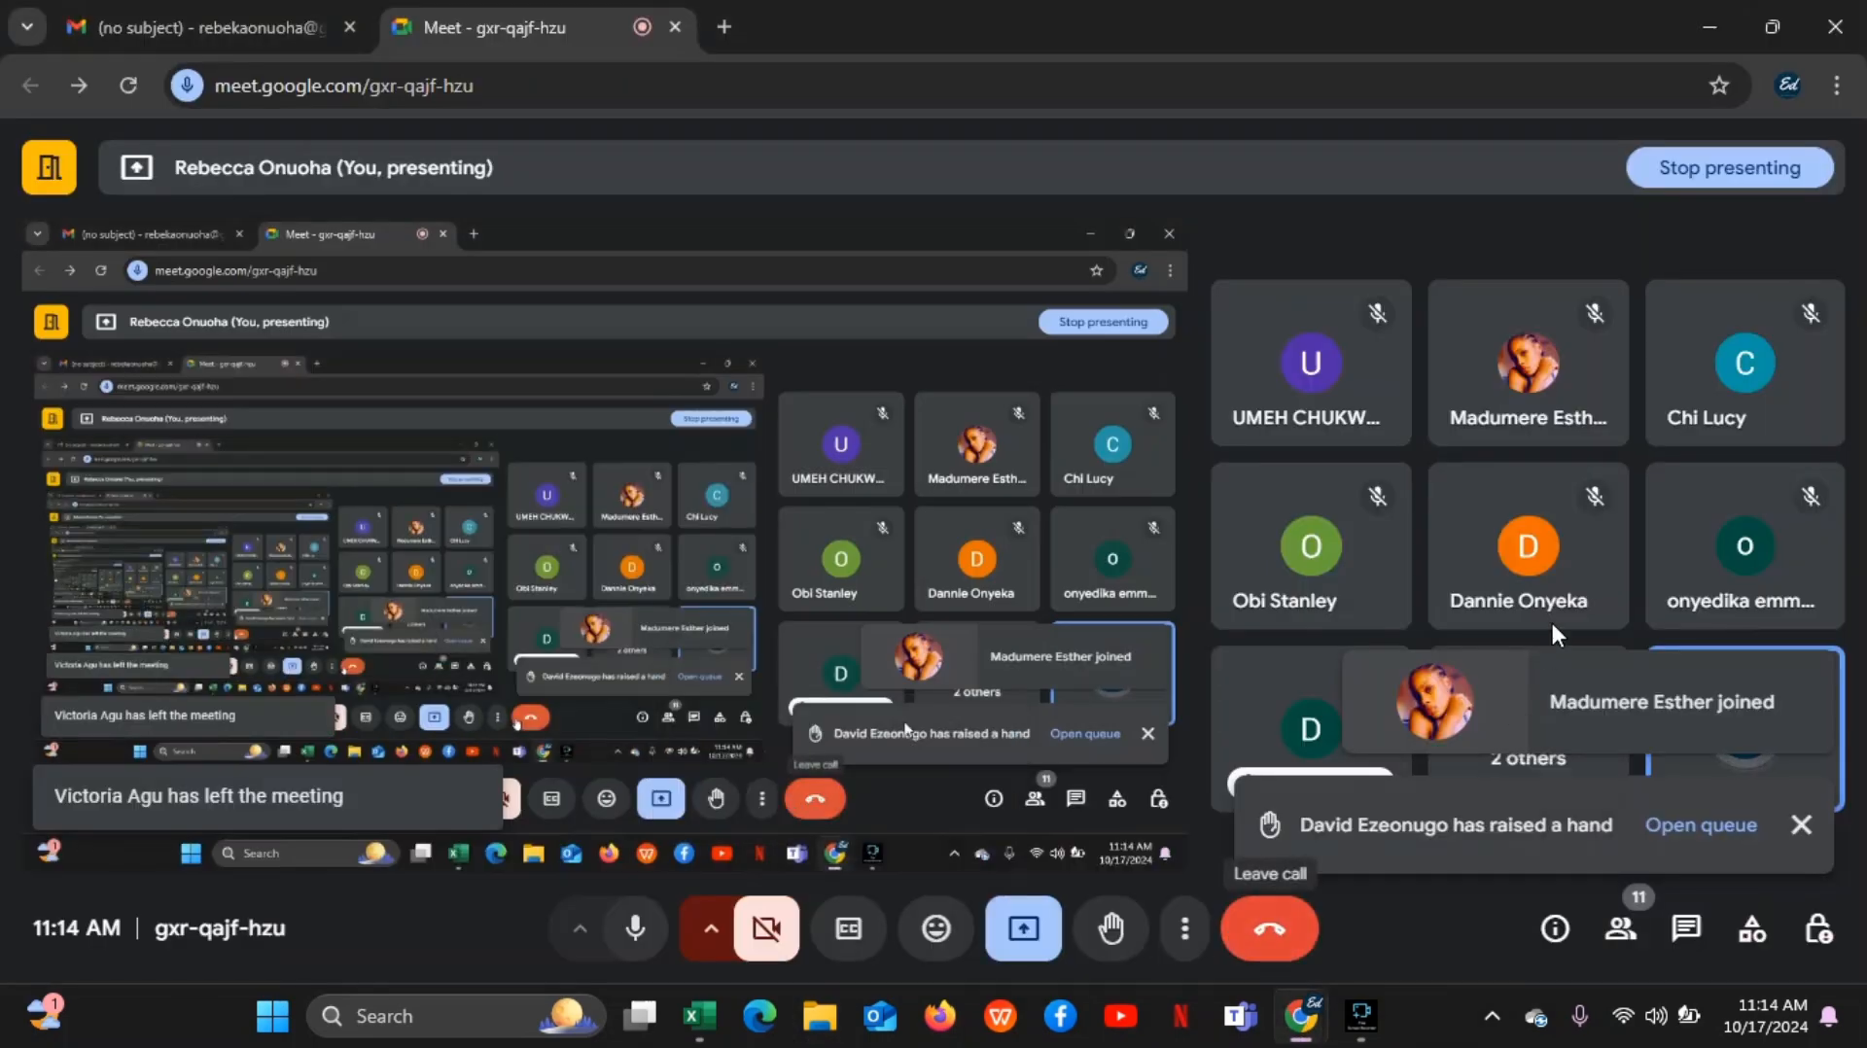
{"action": "mouse_move", "coordinate": [1362, 1018]}
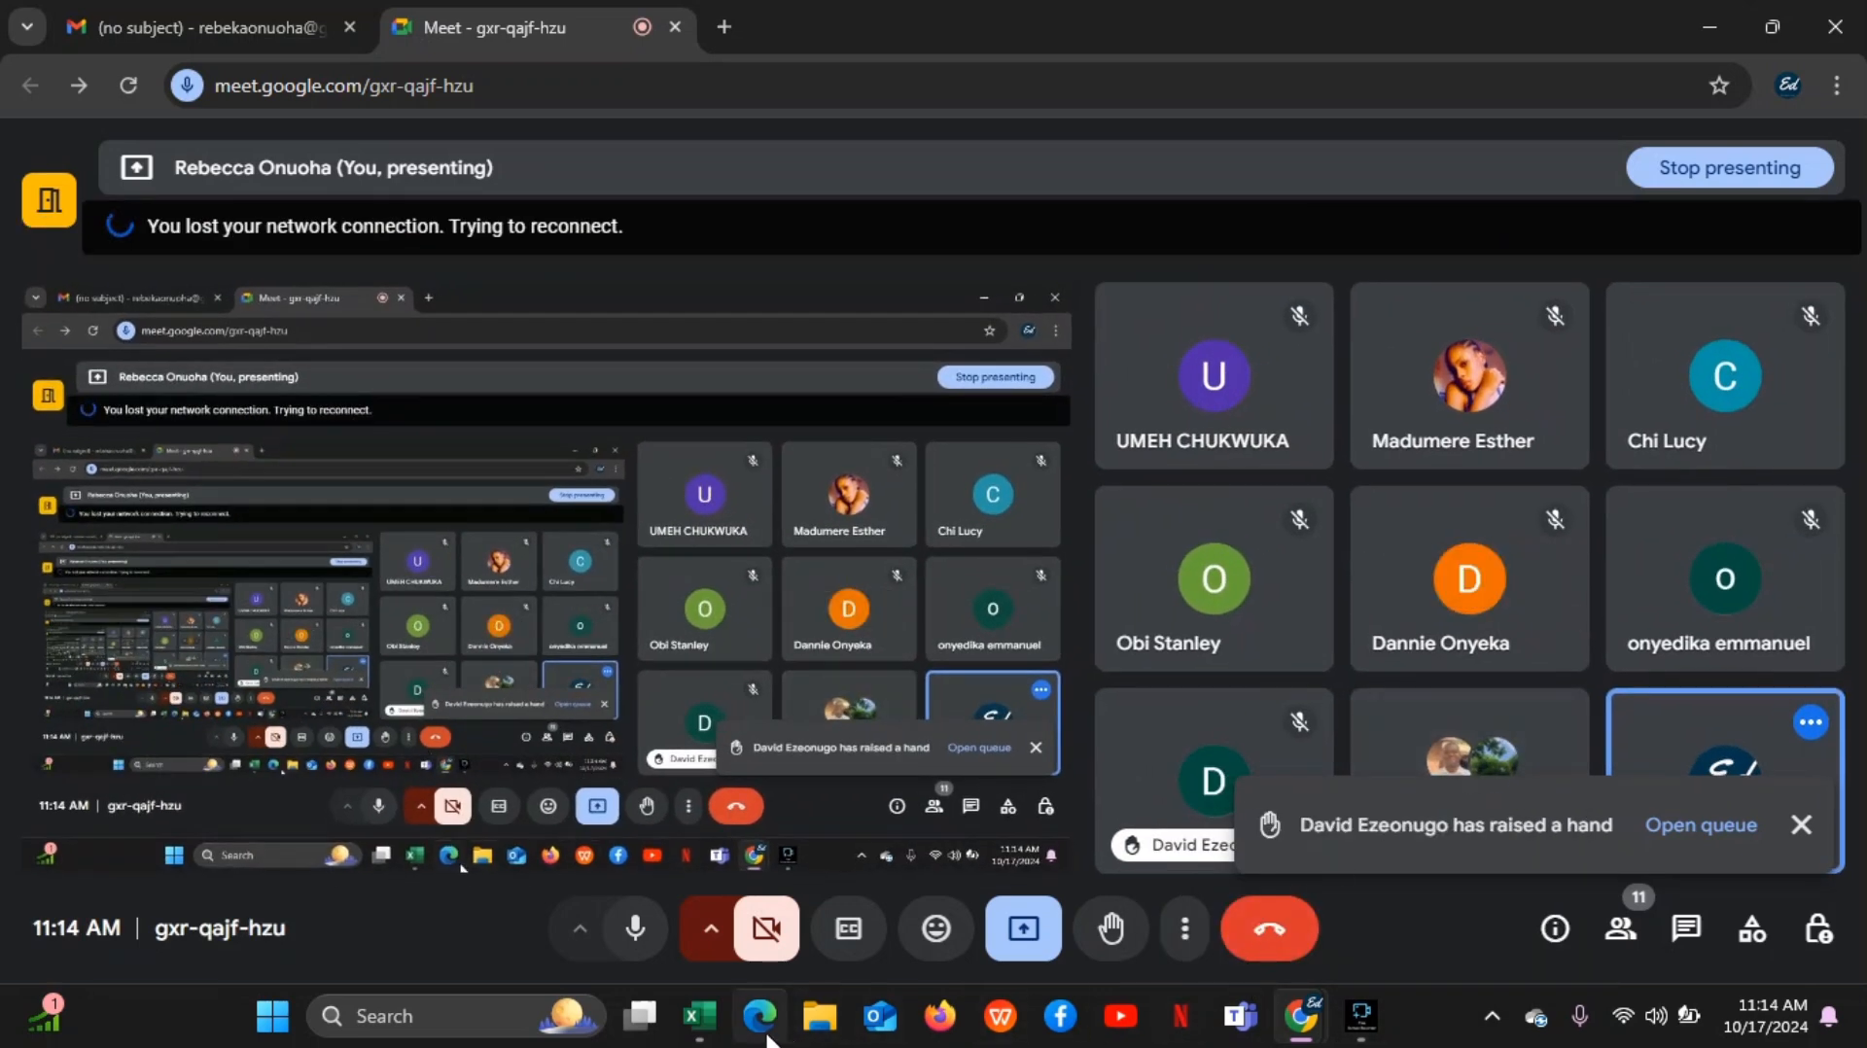
Return to the Book2 window in Excel and create a new blank workbook from its Home page
{"action": "mouse_move", "coordinate": [710, 1021]}
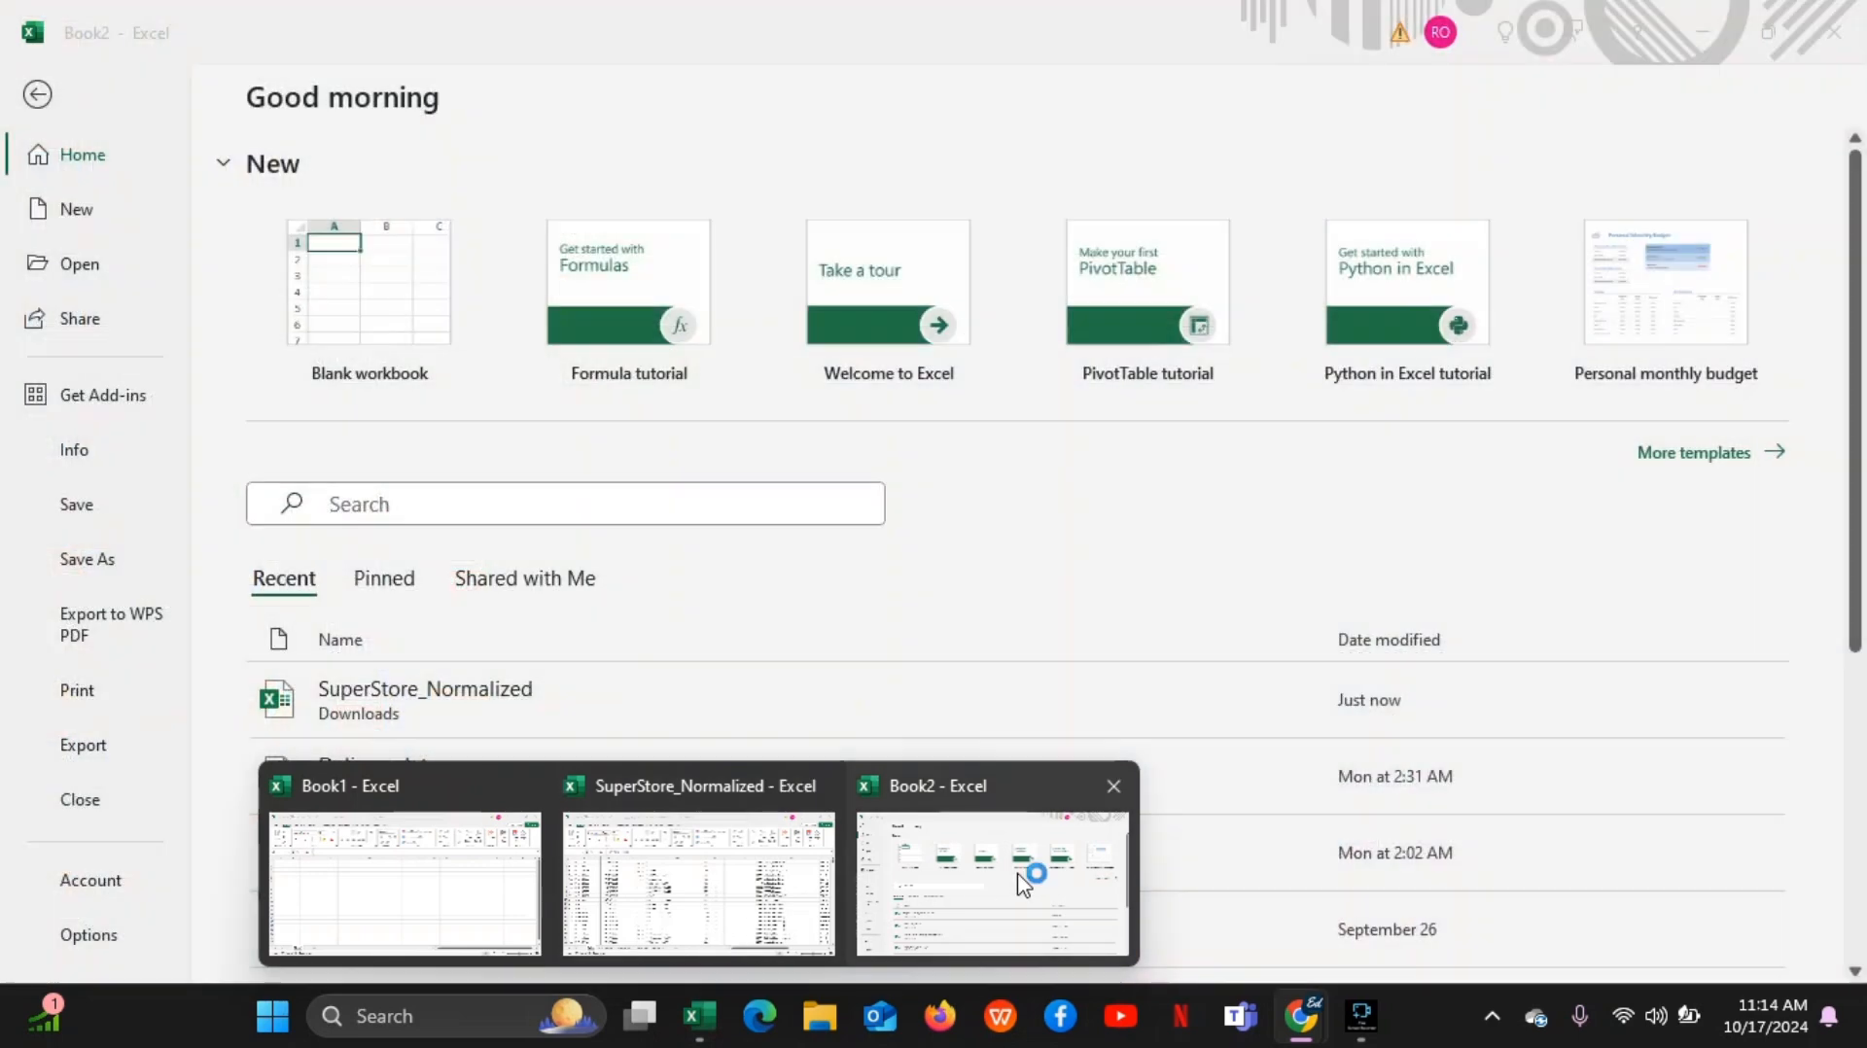
{"action": "left_click", "coordinate": [1017, 873]}
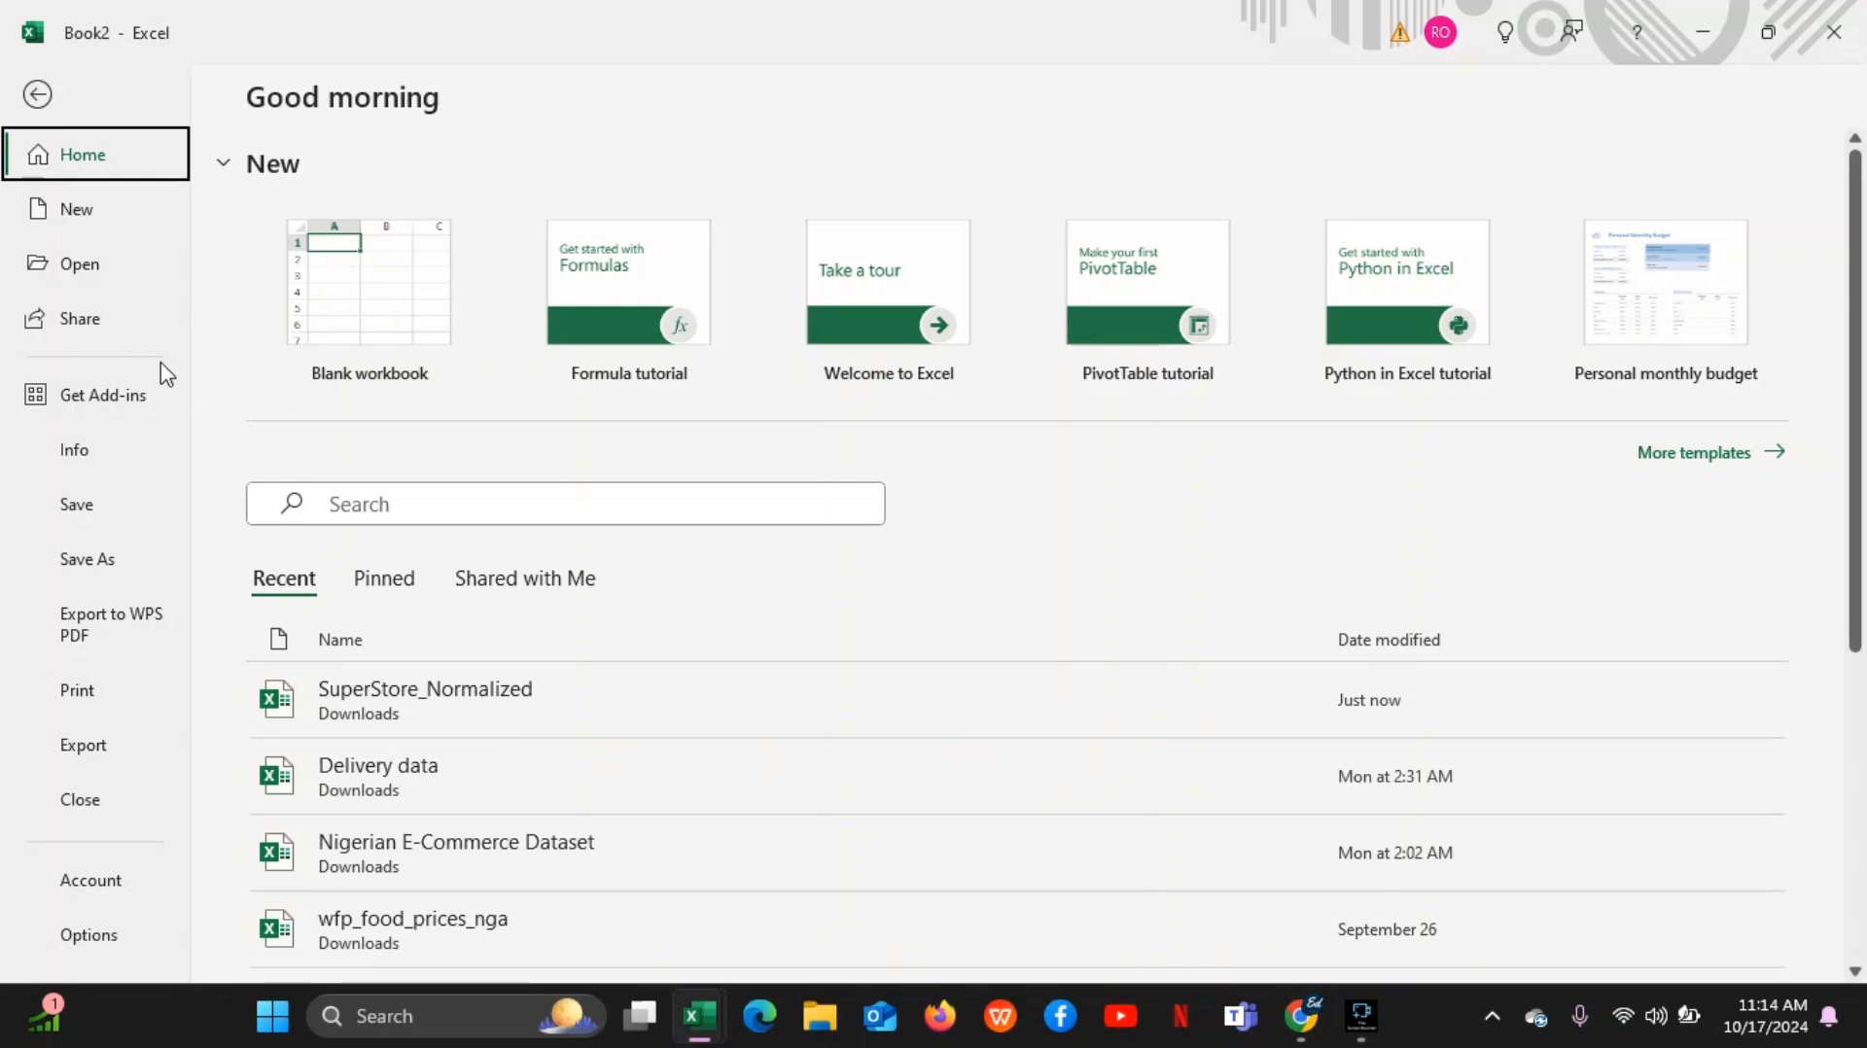
{"action": "left_click", "coordinate": [396, 319]}
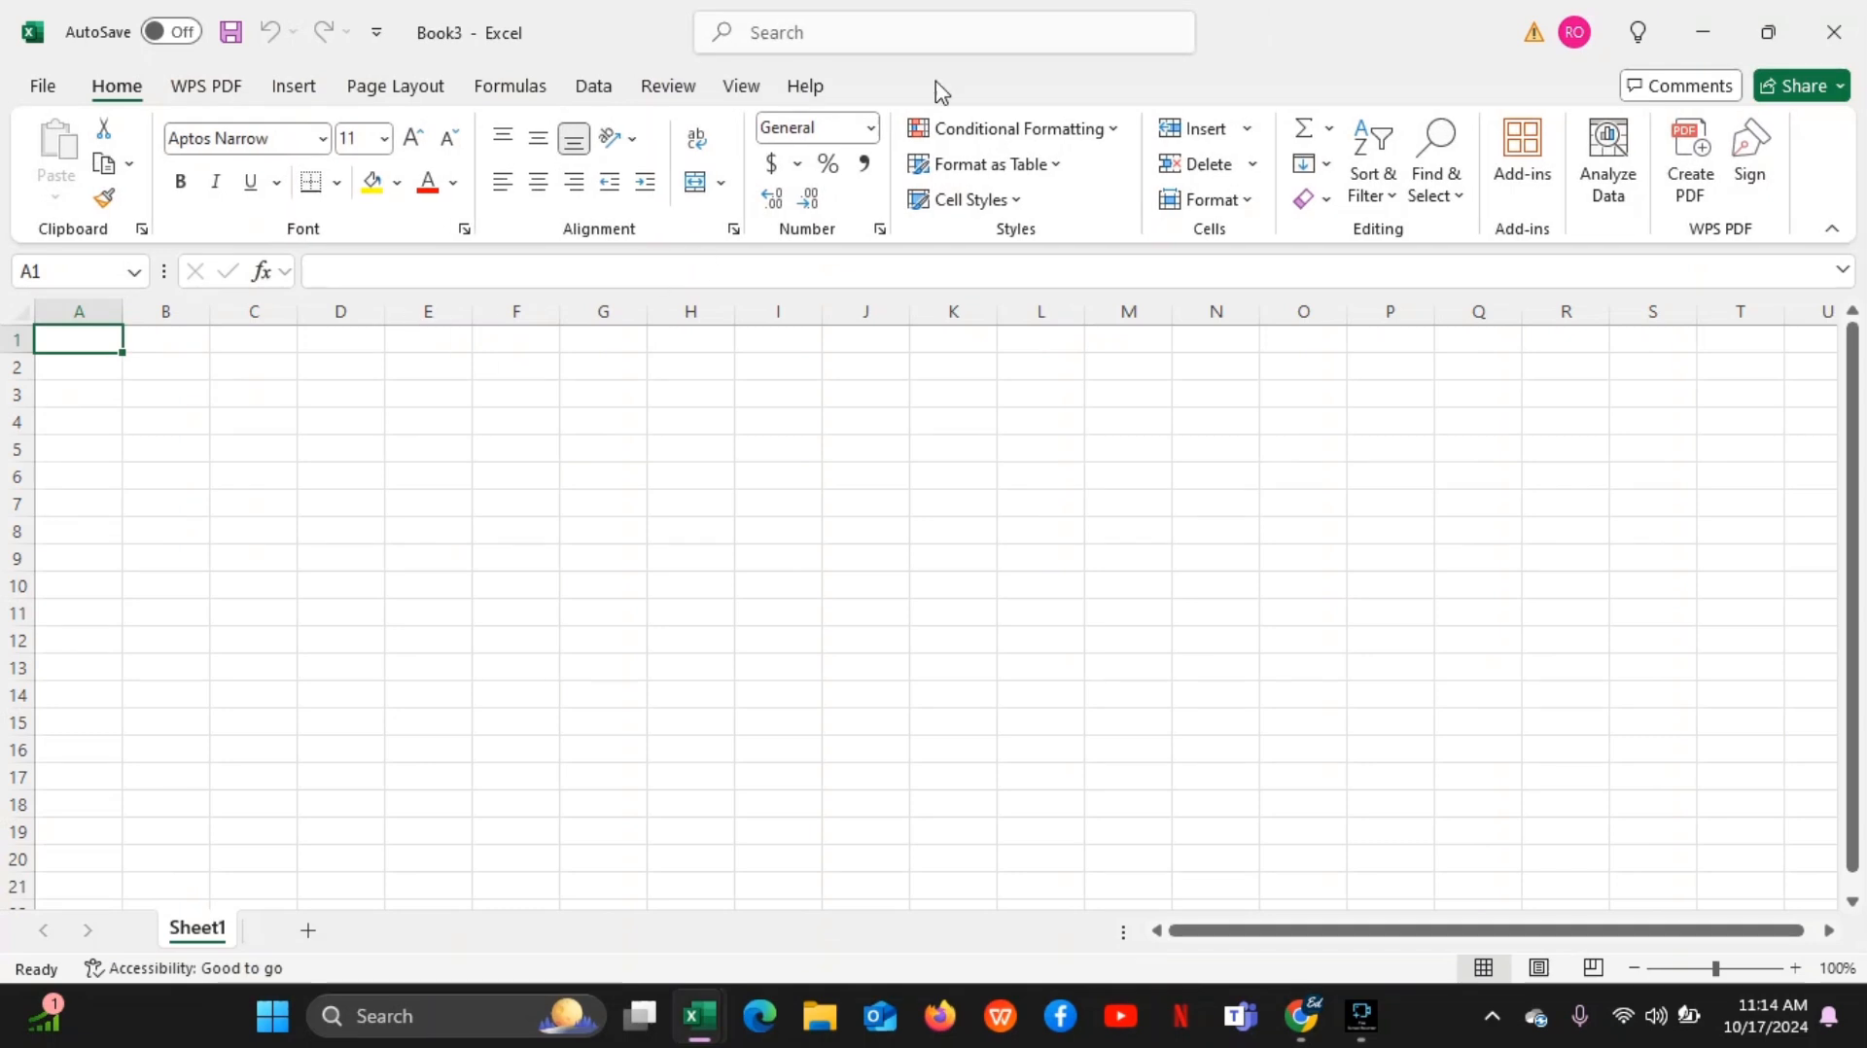
Select cell A3 in Book3 and return to Excel's Home page
{"action": "left_click", "coordinate": [84, 397]}
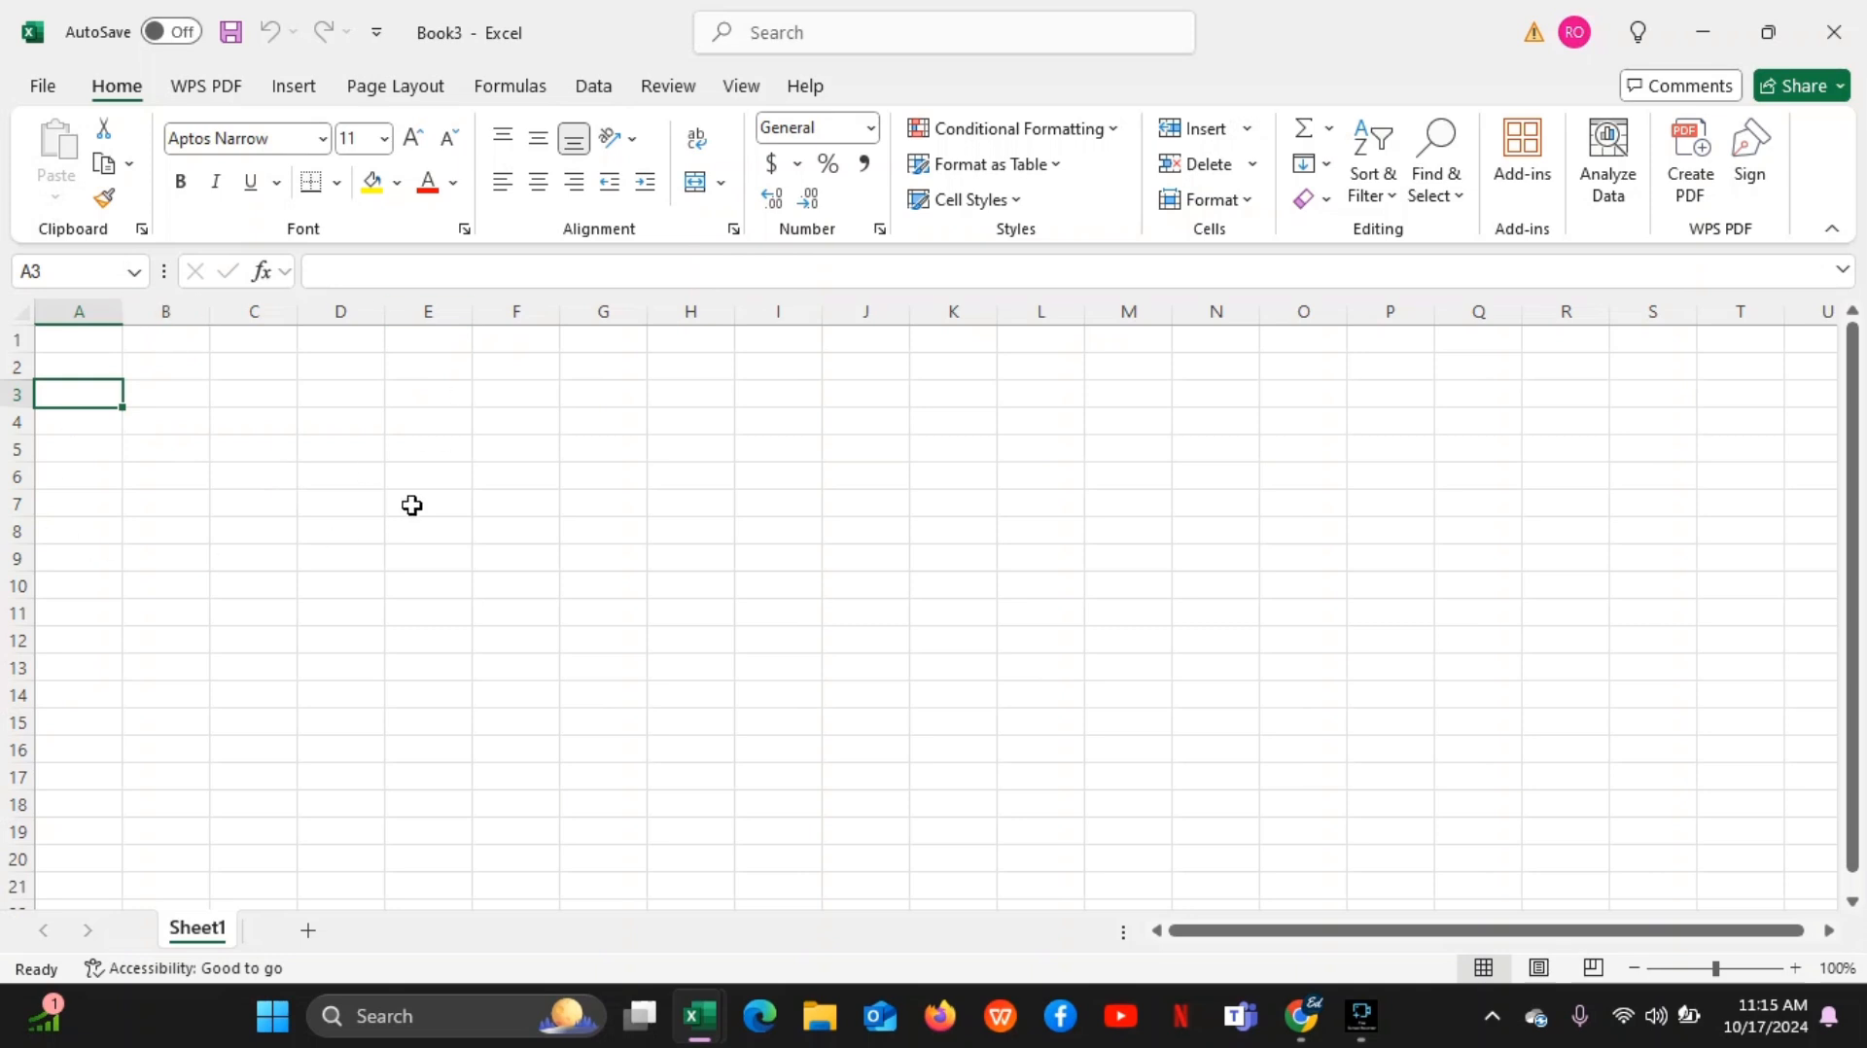
{"action": "left_click", "coordinate": [41, 87]}
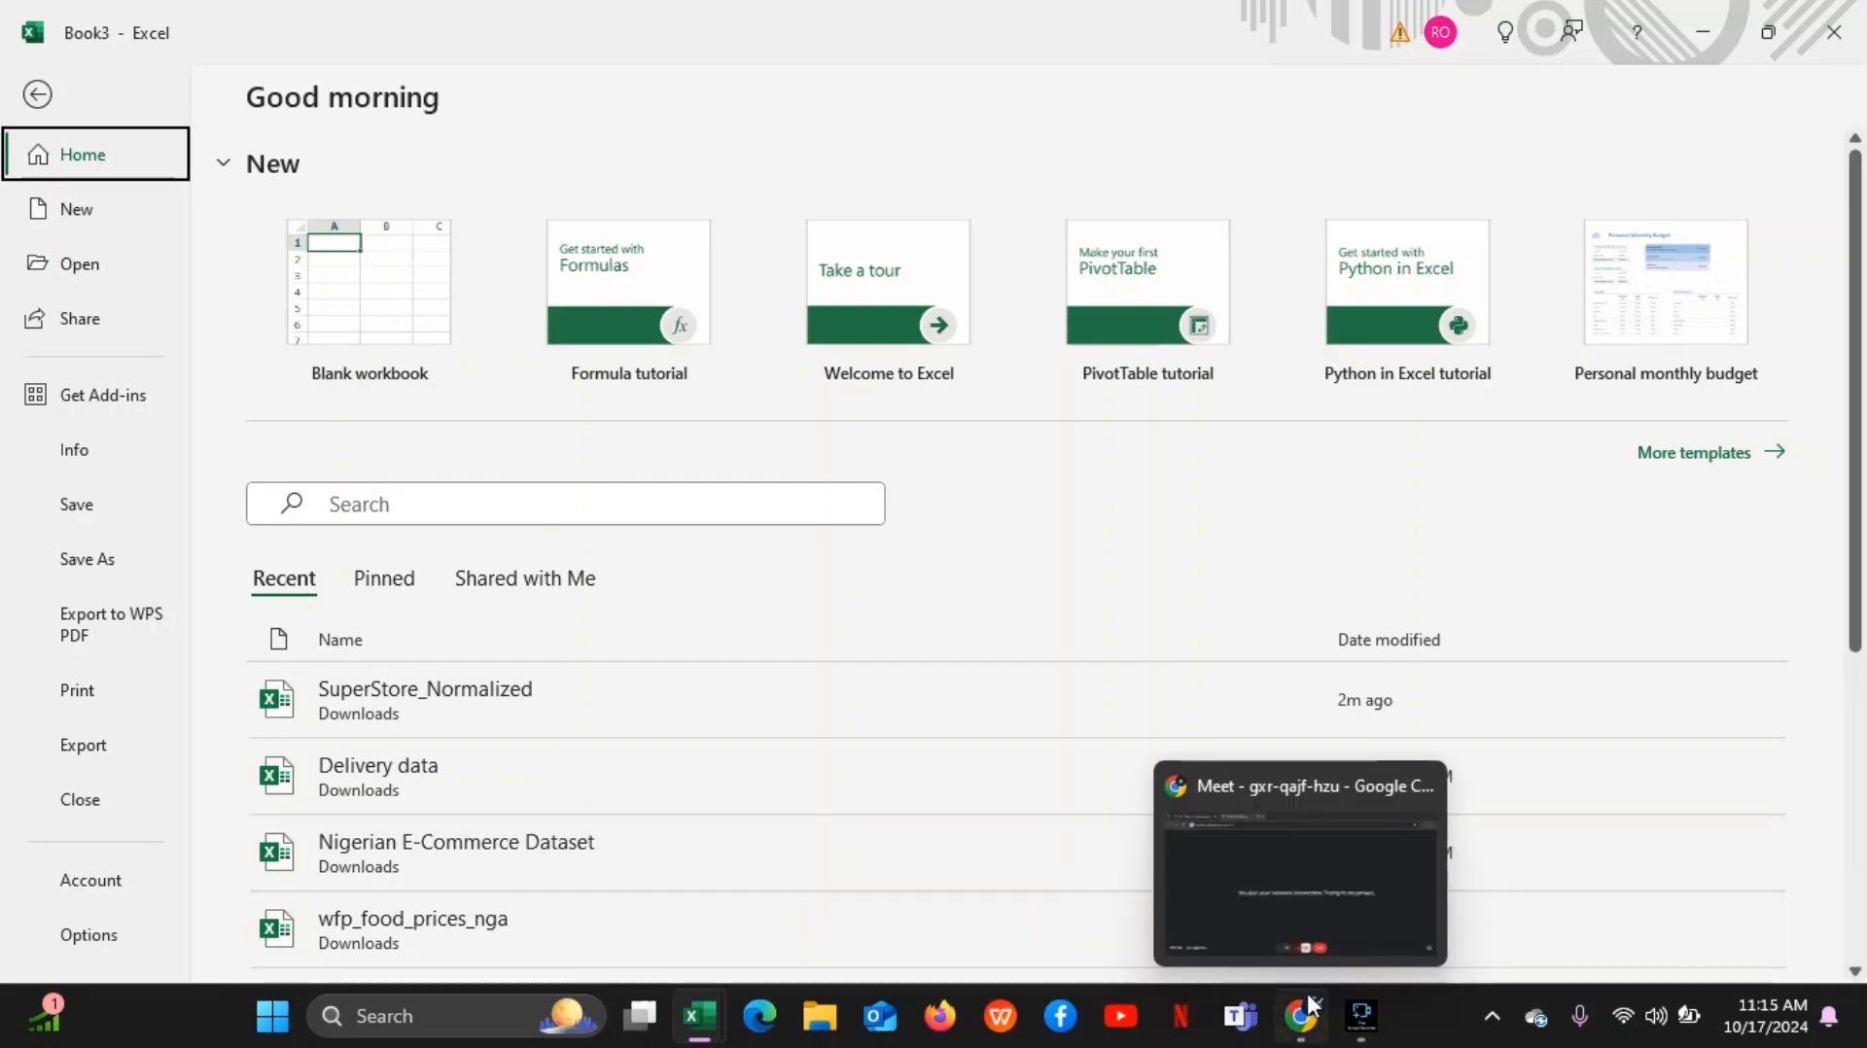
Switch to the Google Meet call, pausing the recording in Fine Screen Recorder and minimizing the recorder window
{"action": "left_click", "coordinate": [1296, 918]}
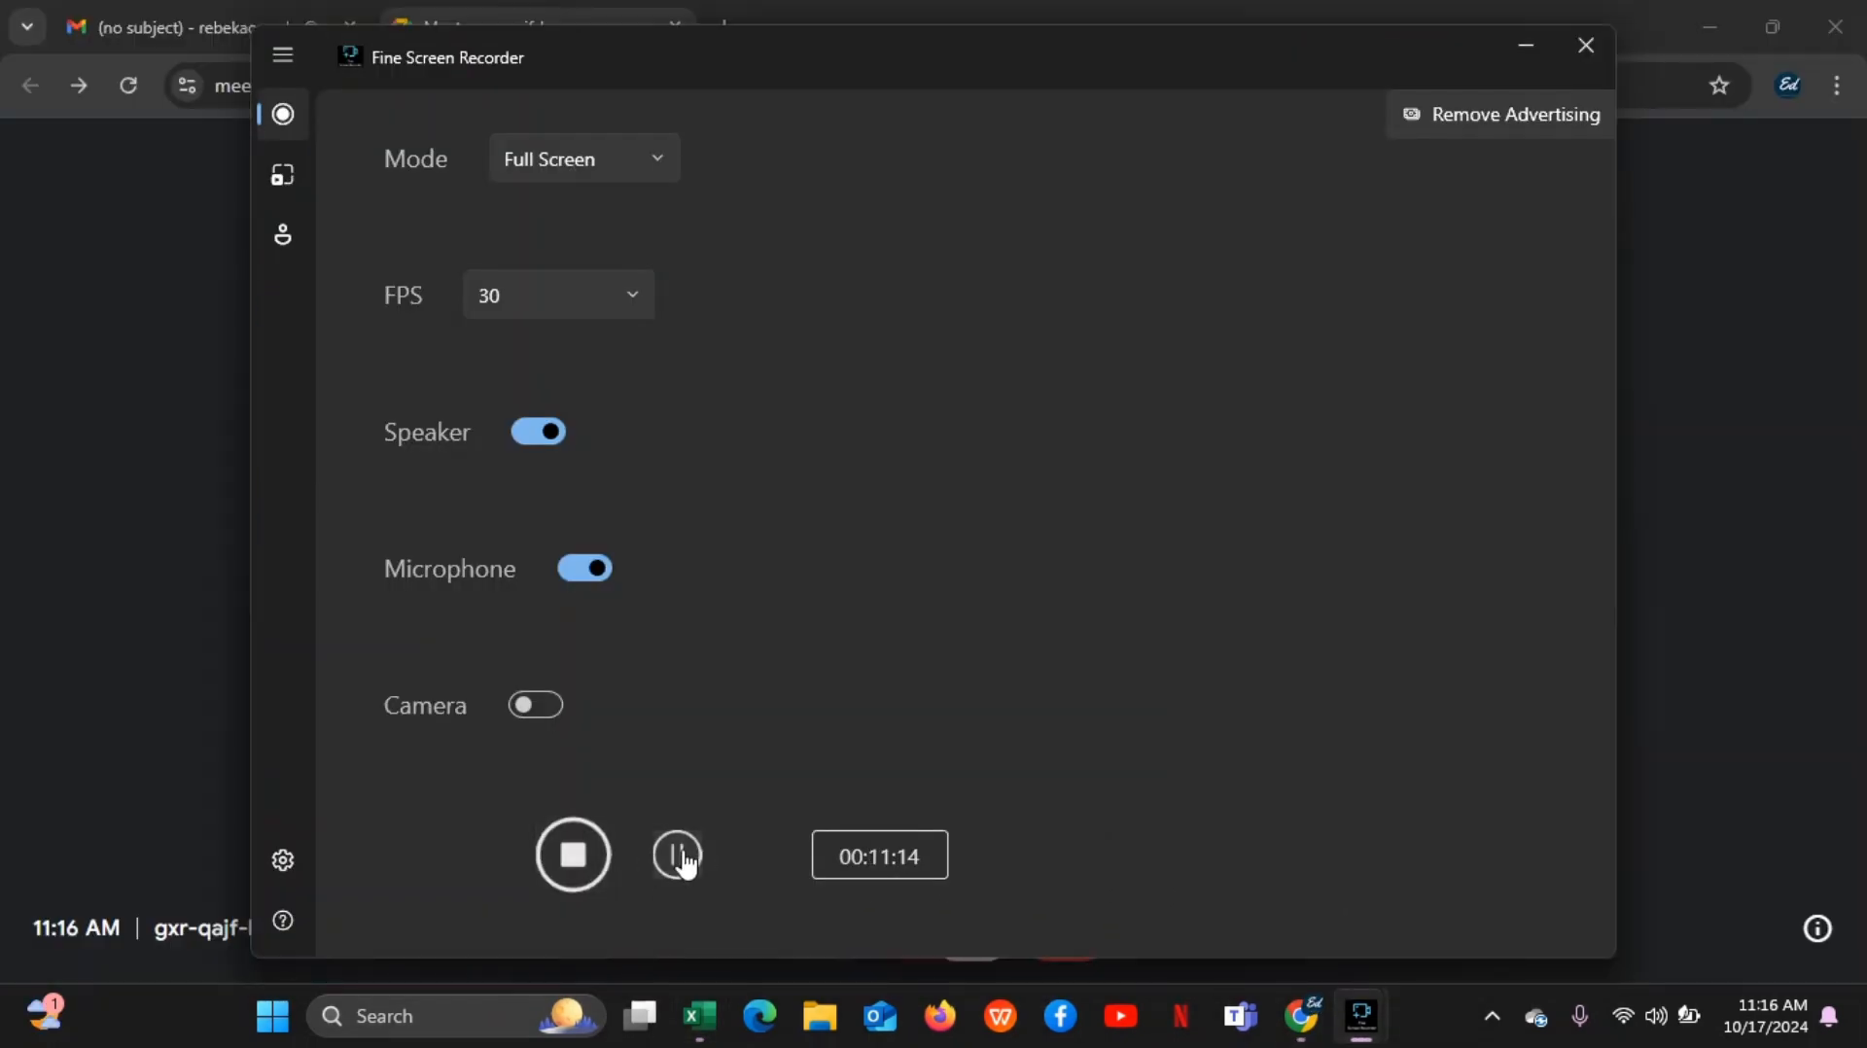
{"action": "left_click", "coordinate": [693, 852]}
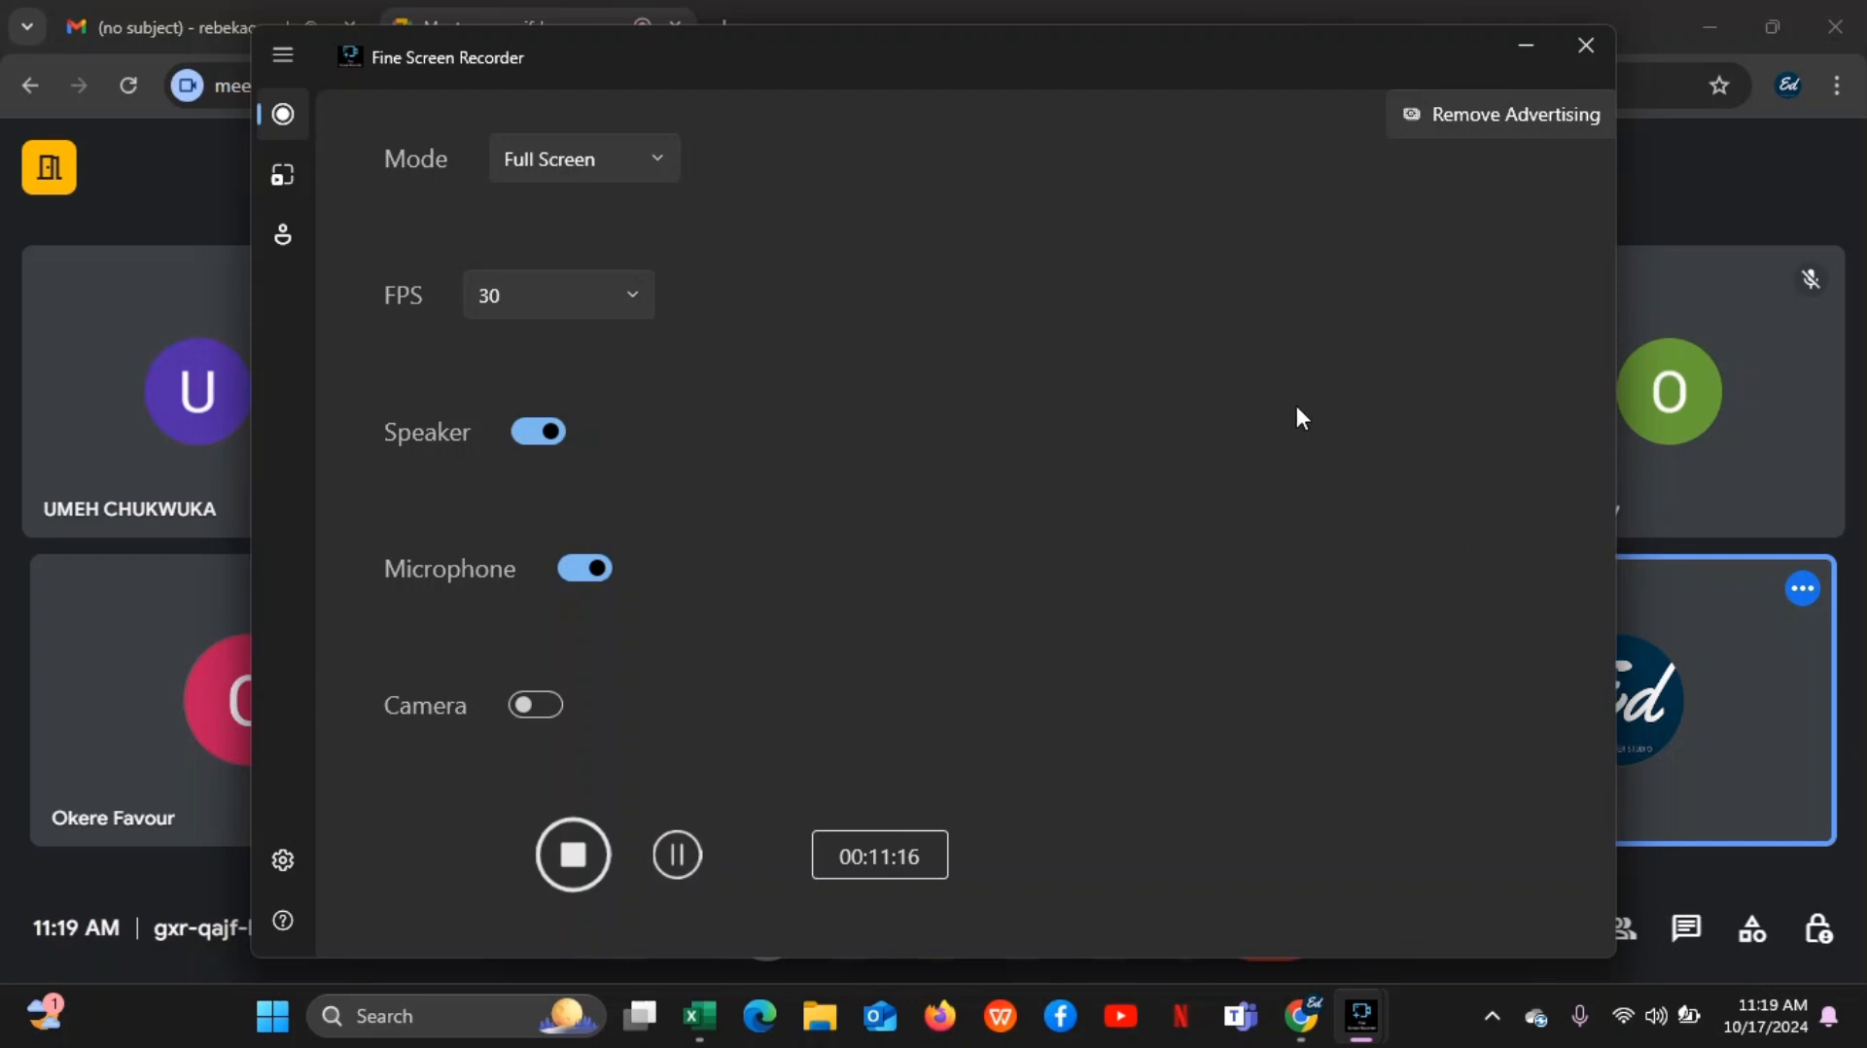
{"action": "left_click", "coordinate": [1523, 48]}
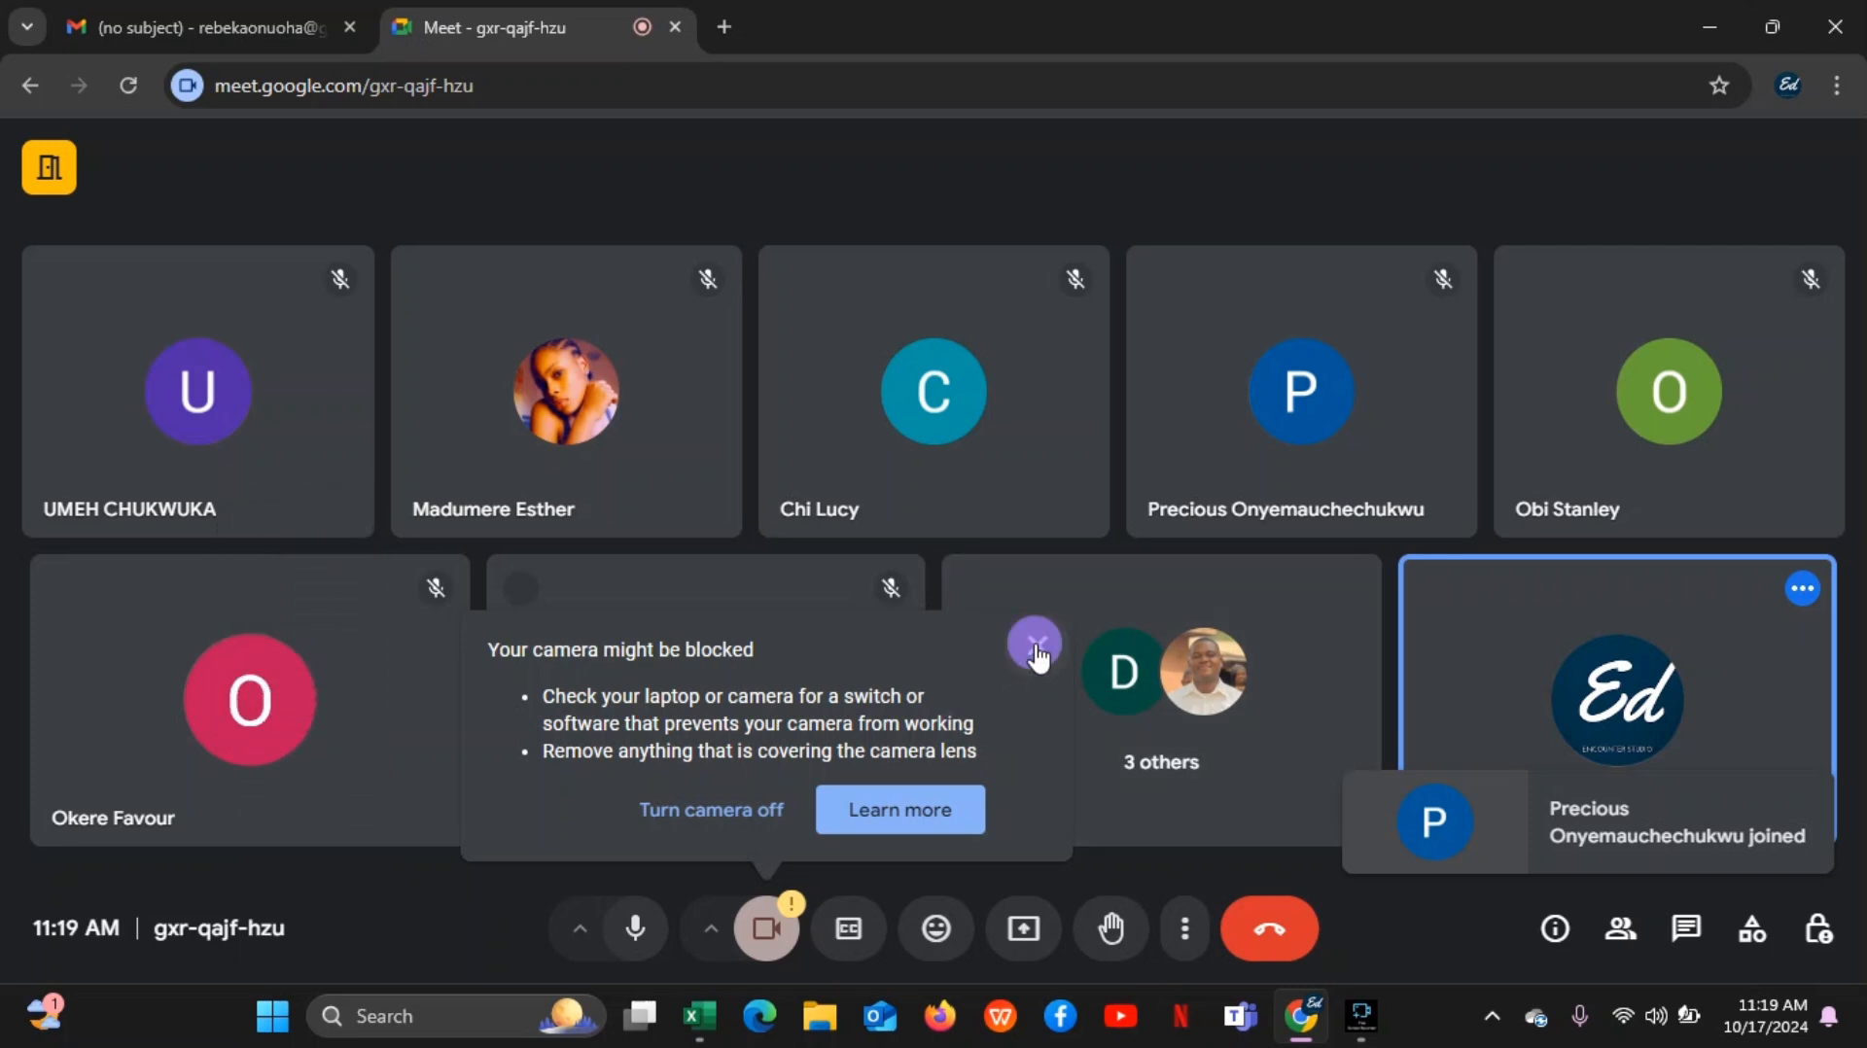
Present the Book3 Excel window in the Google Meet call and hide the window-sharing notice
{"action": "left_click", "coordinate": [1029, 935]}
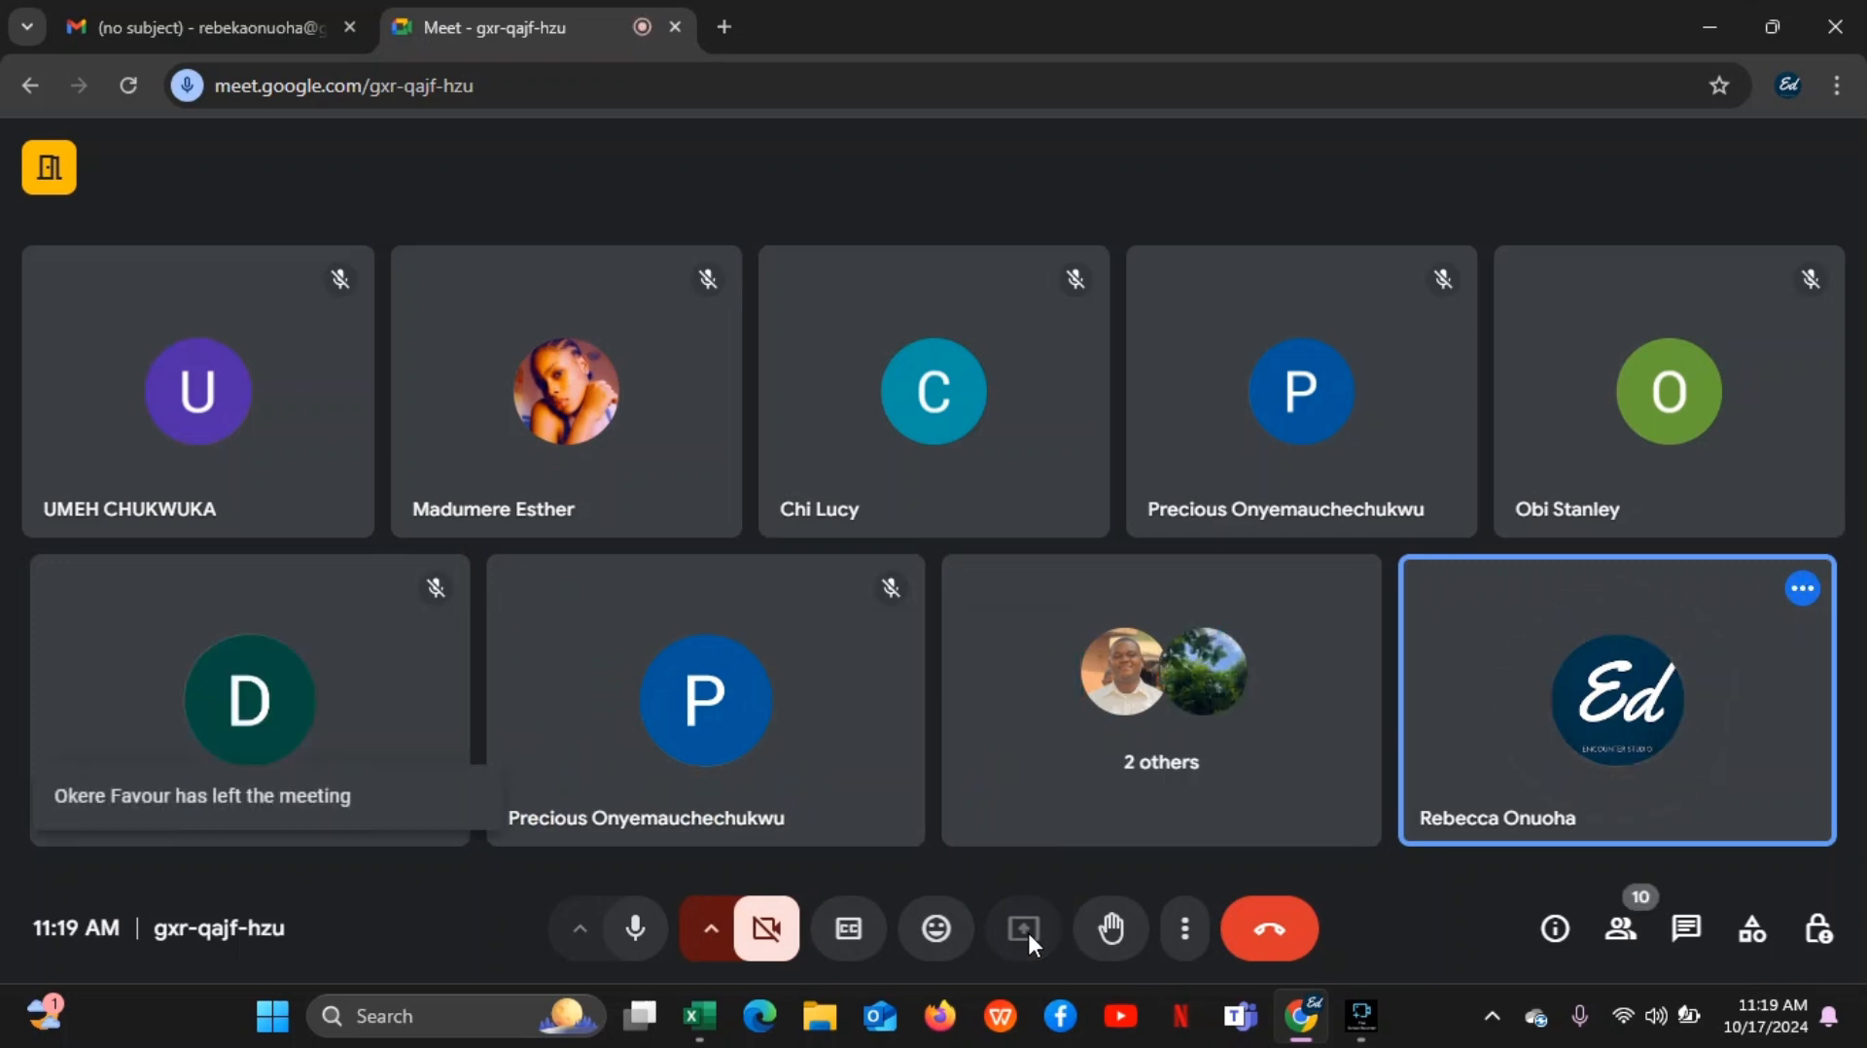
{"action": "left_click", "coordinate": [1027, 929]}
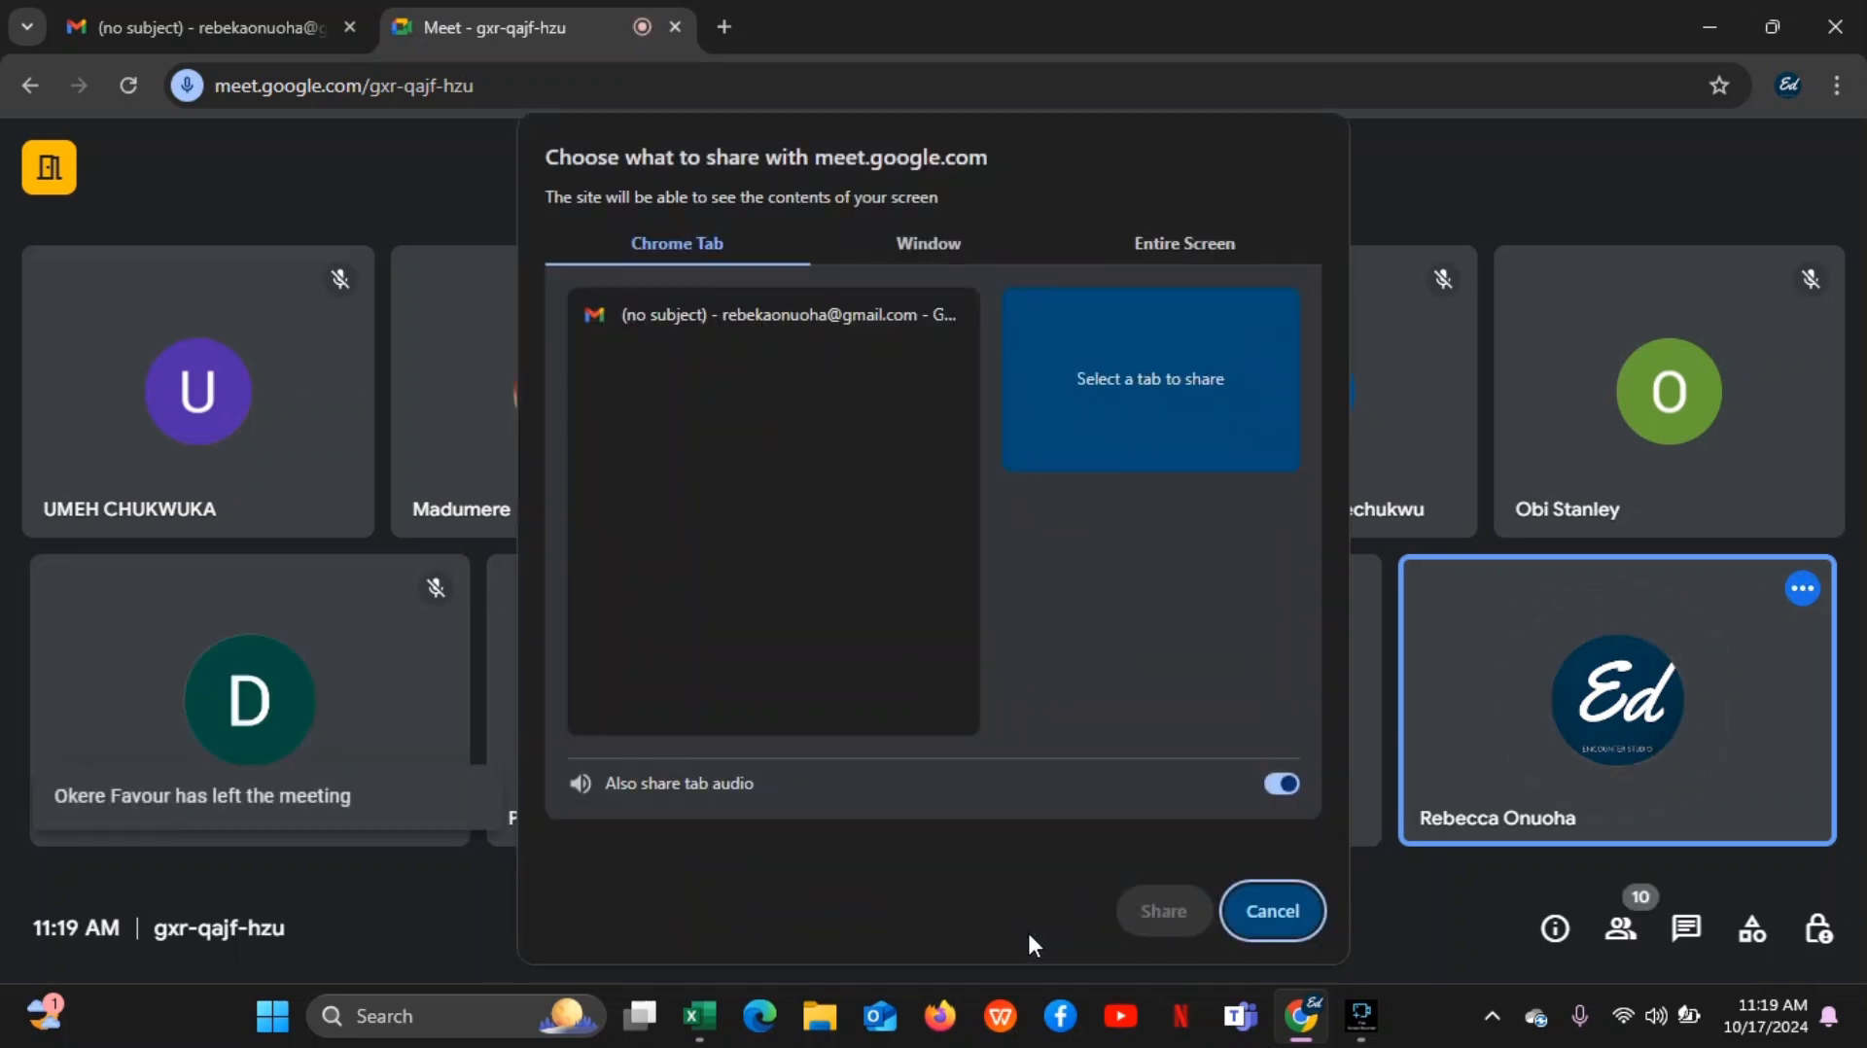
{"action": "left_click", "coordinate": [958, 251]}
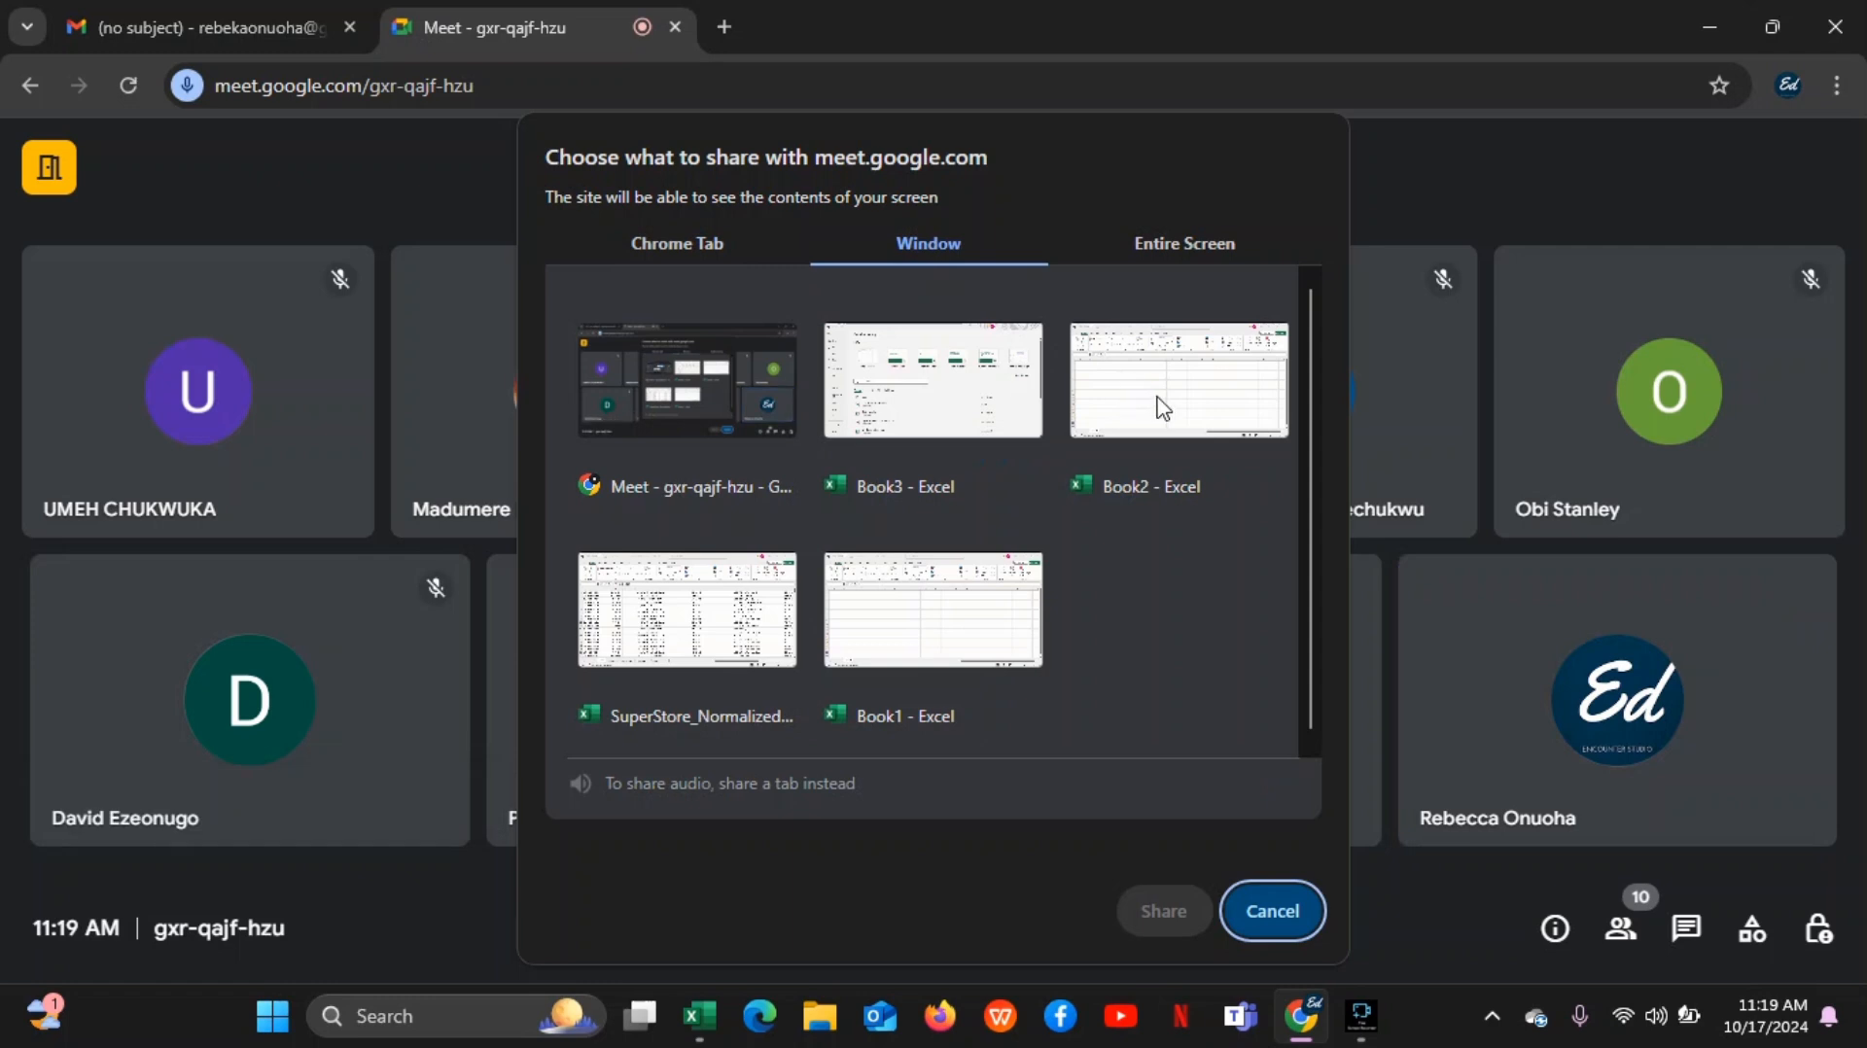
{"action": "left_click", "coordinate": [936, 399]}
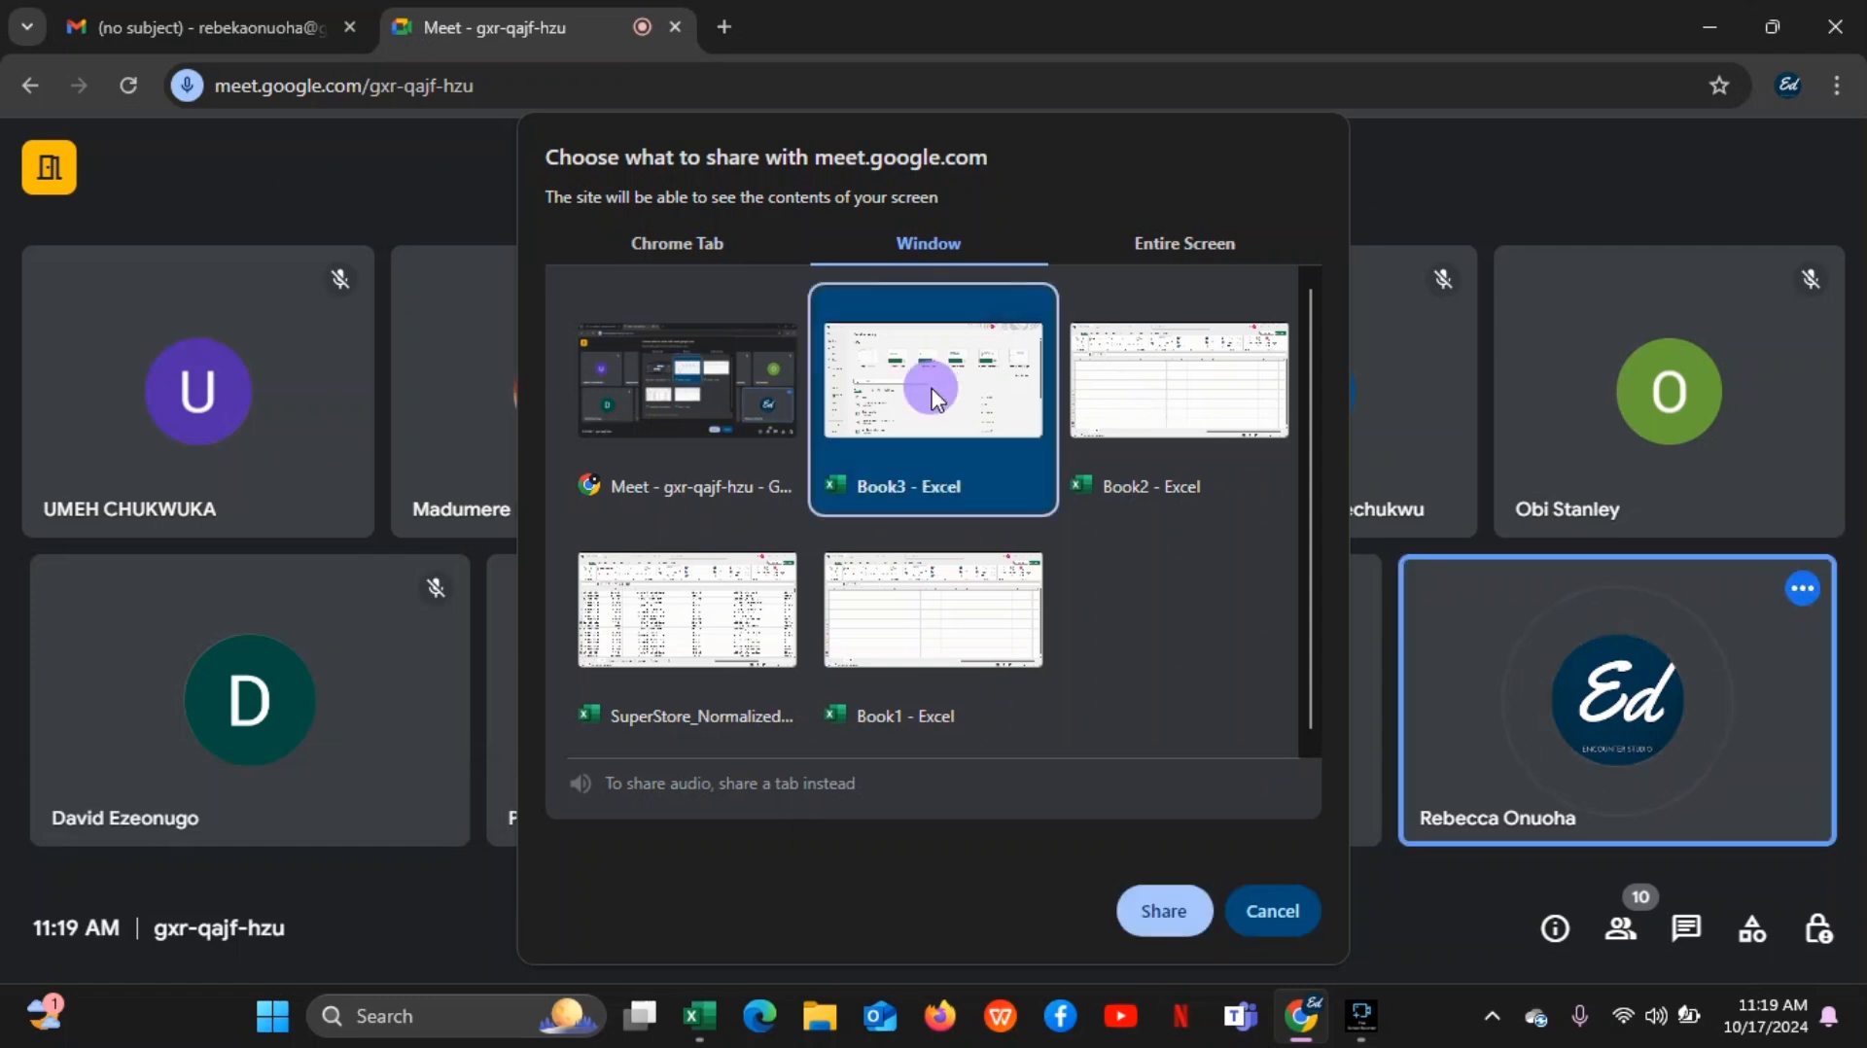
{"action": "left_click", "coordinate": [1169, 911]}
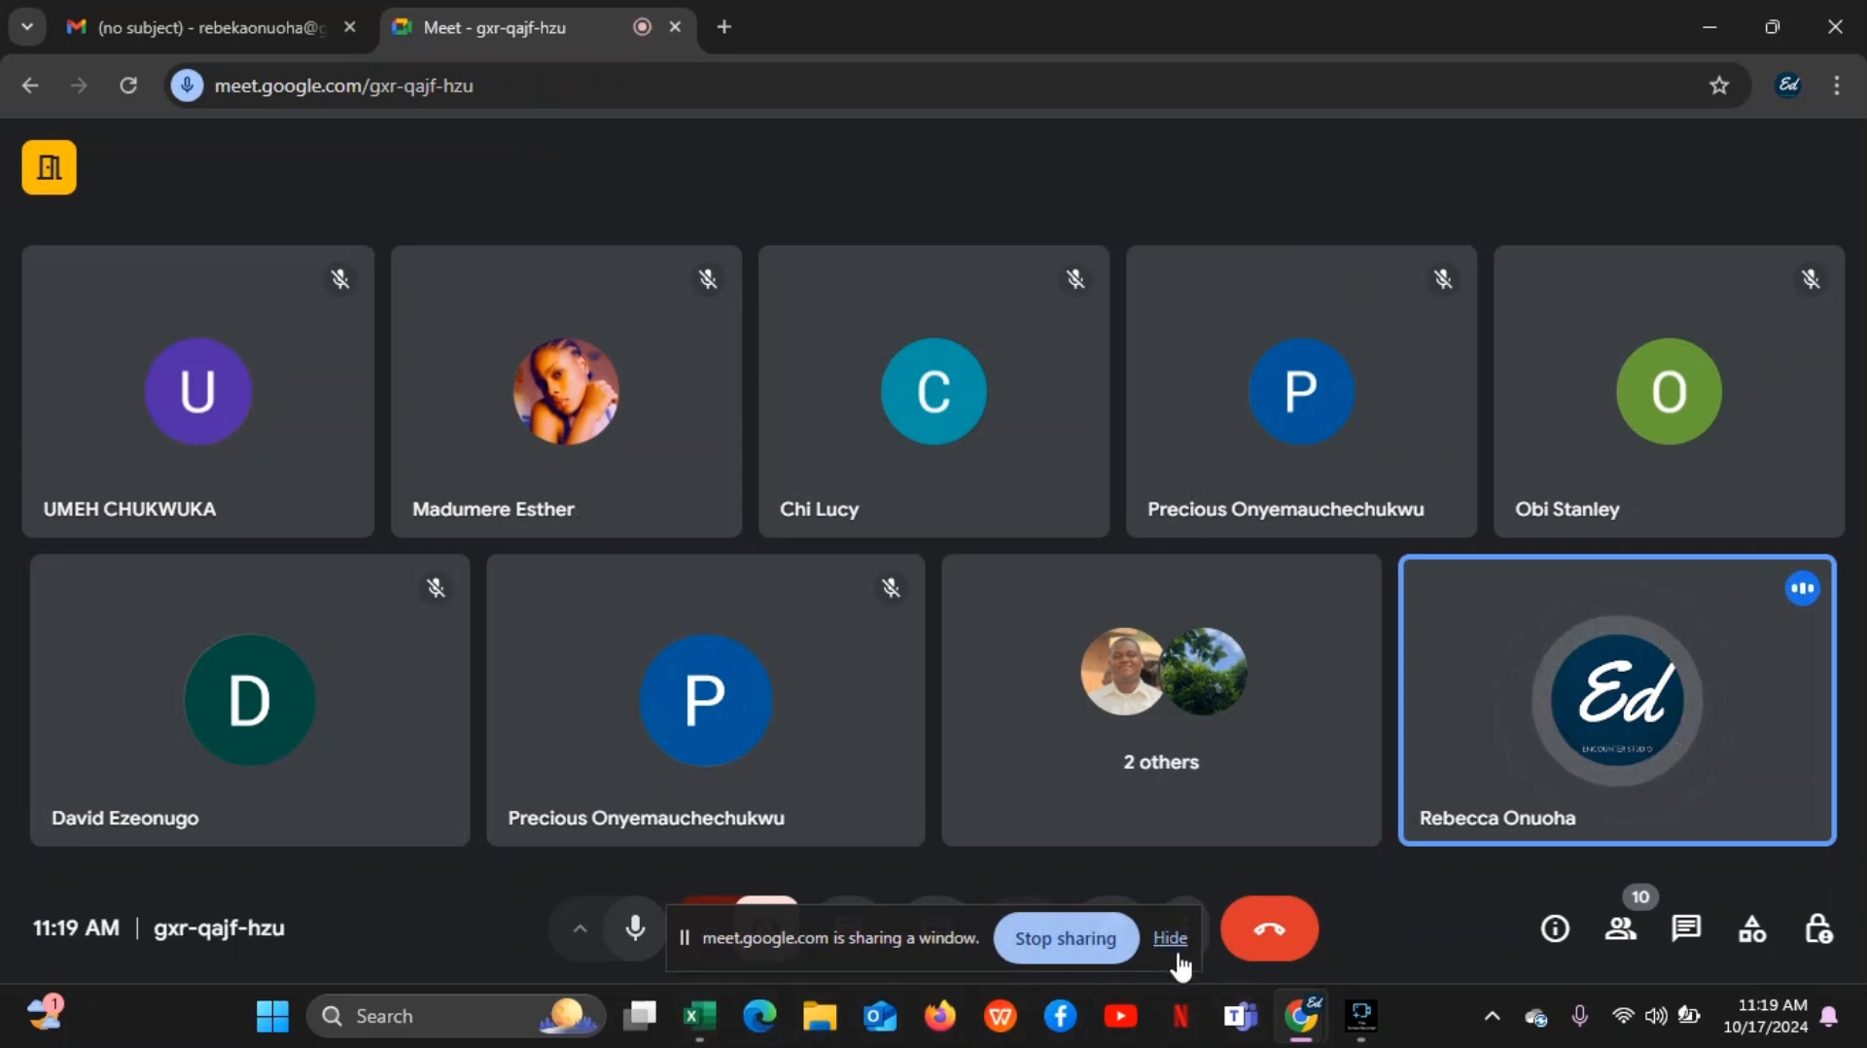
{"action": "left_click", "coordinate": [1167, 944]}
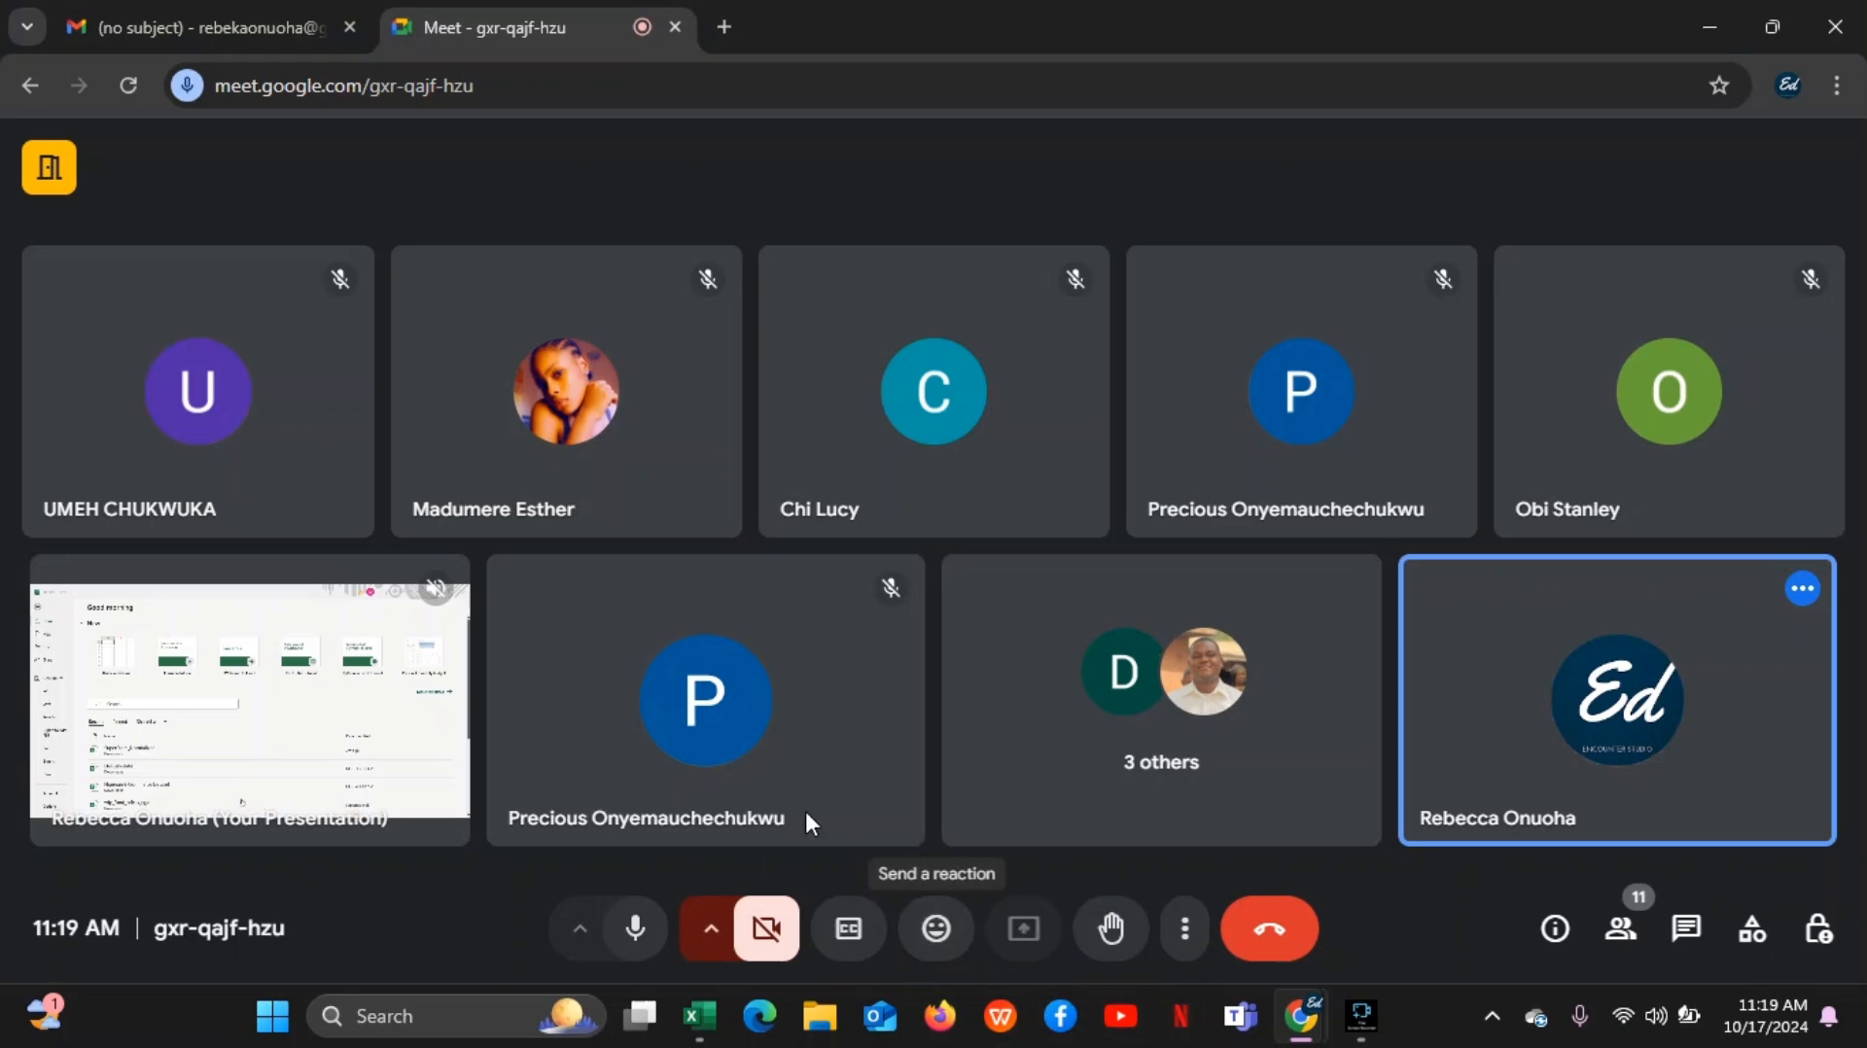
Turn off the infinity mirror warning for good and switch to the Book3 window in Excel
{"action": "mouse_move", "coordinate": [1362, 1016]}
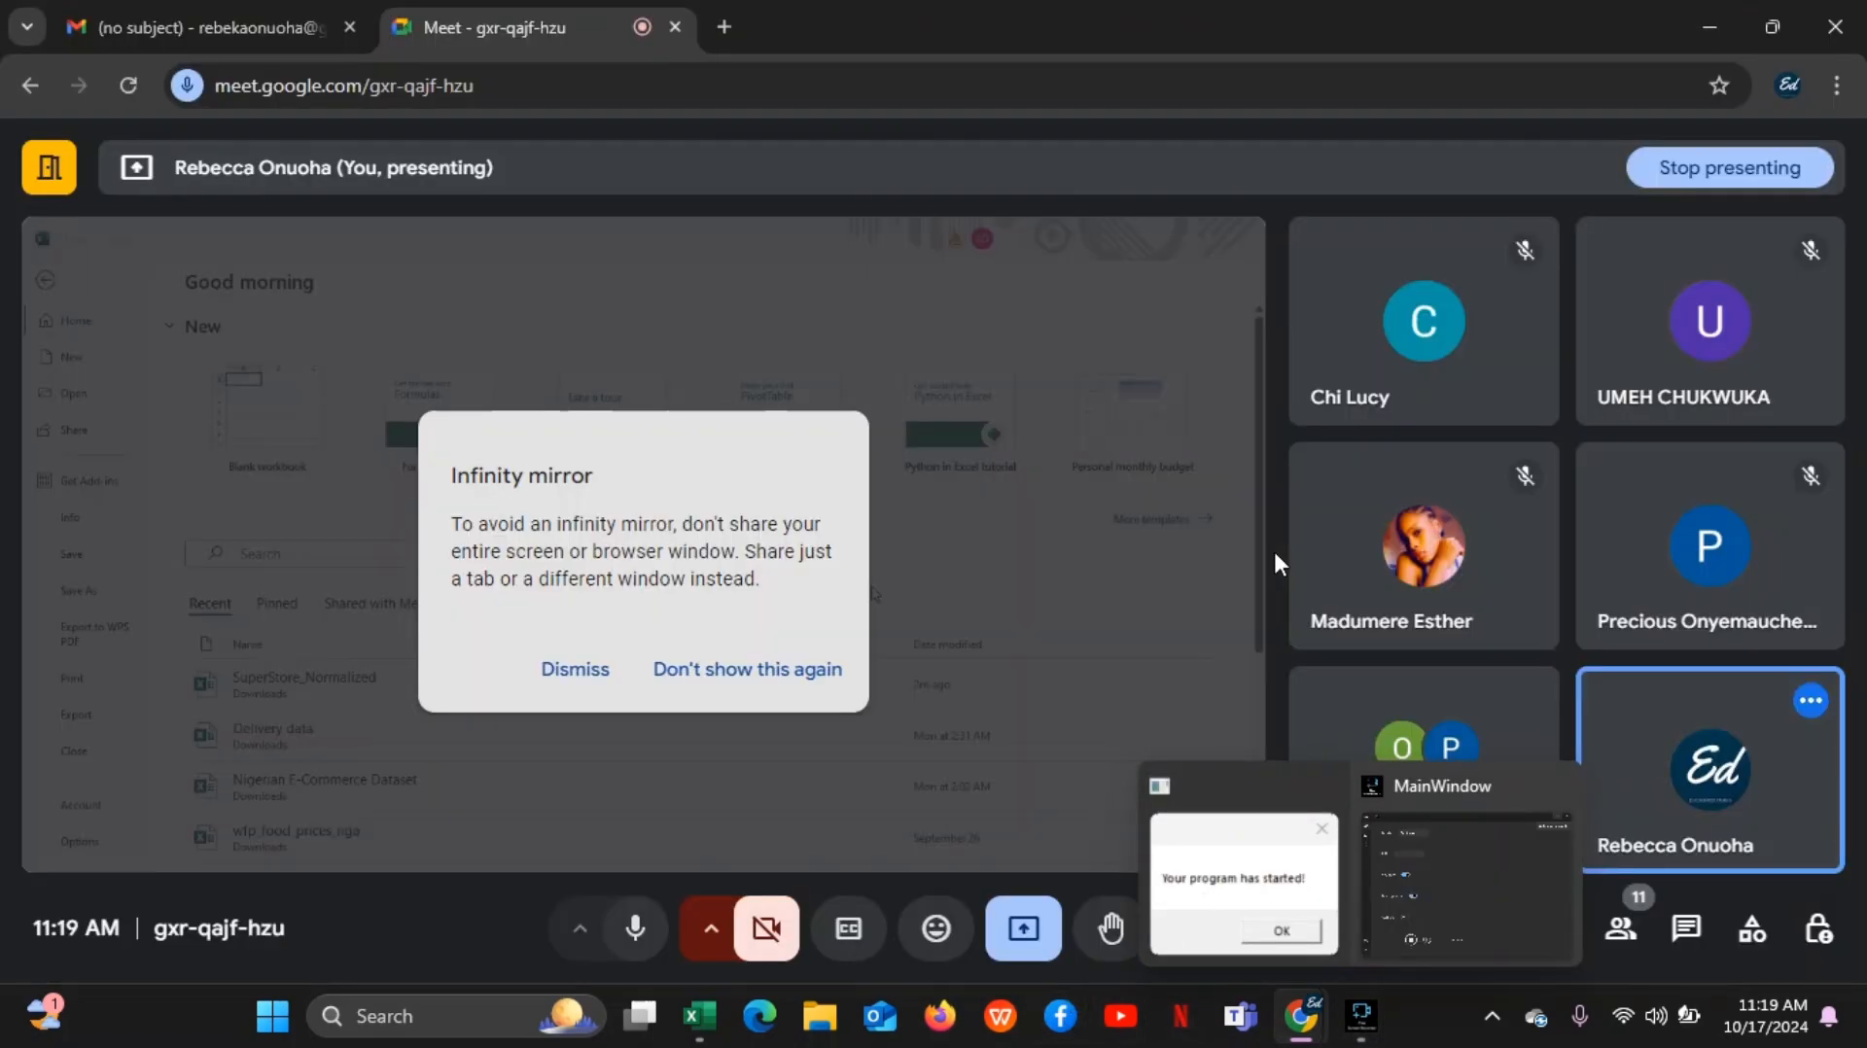
{"action": "left_click", "coordinate": [707, 681]}
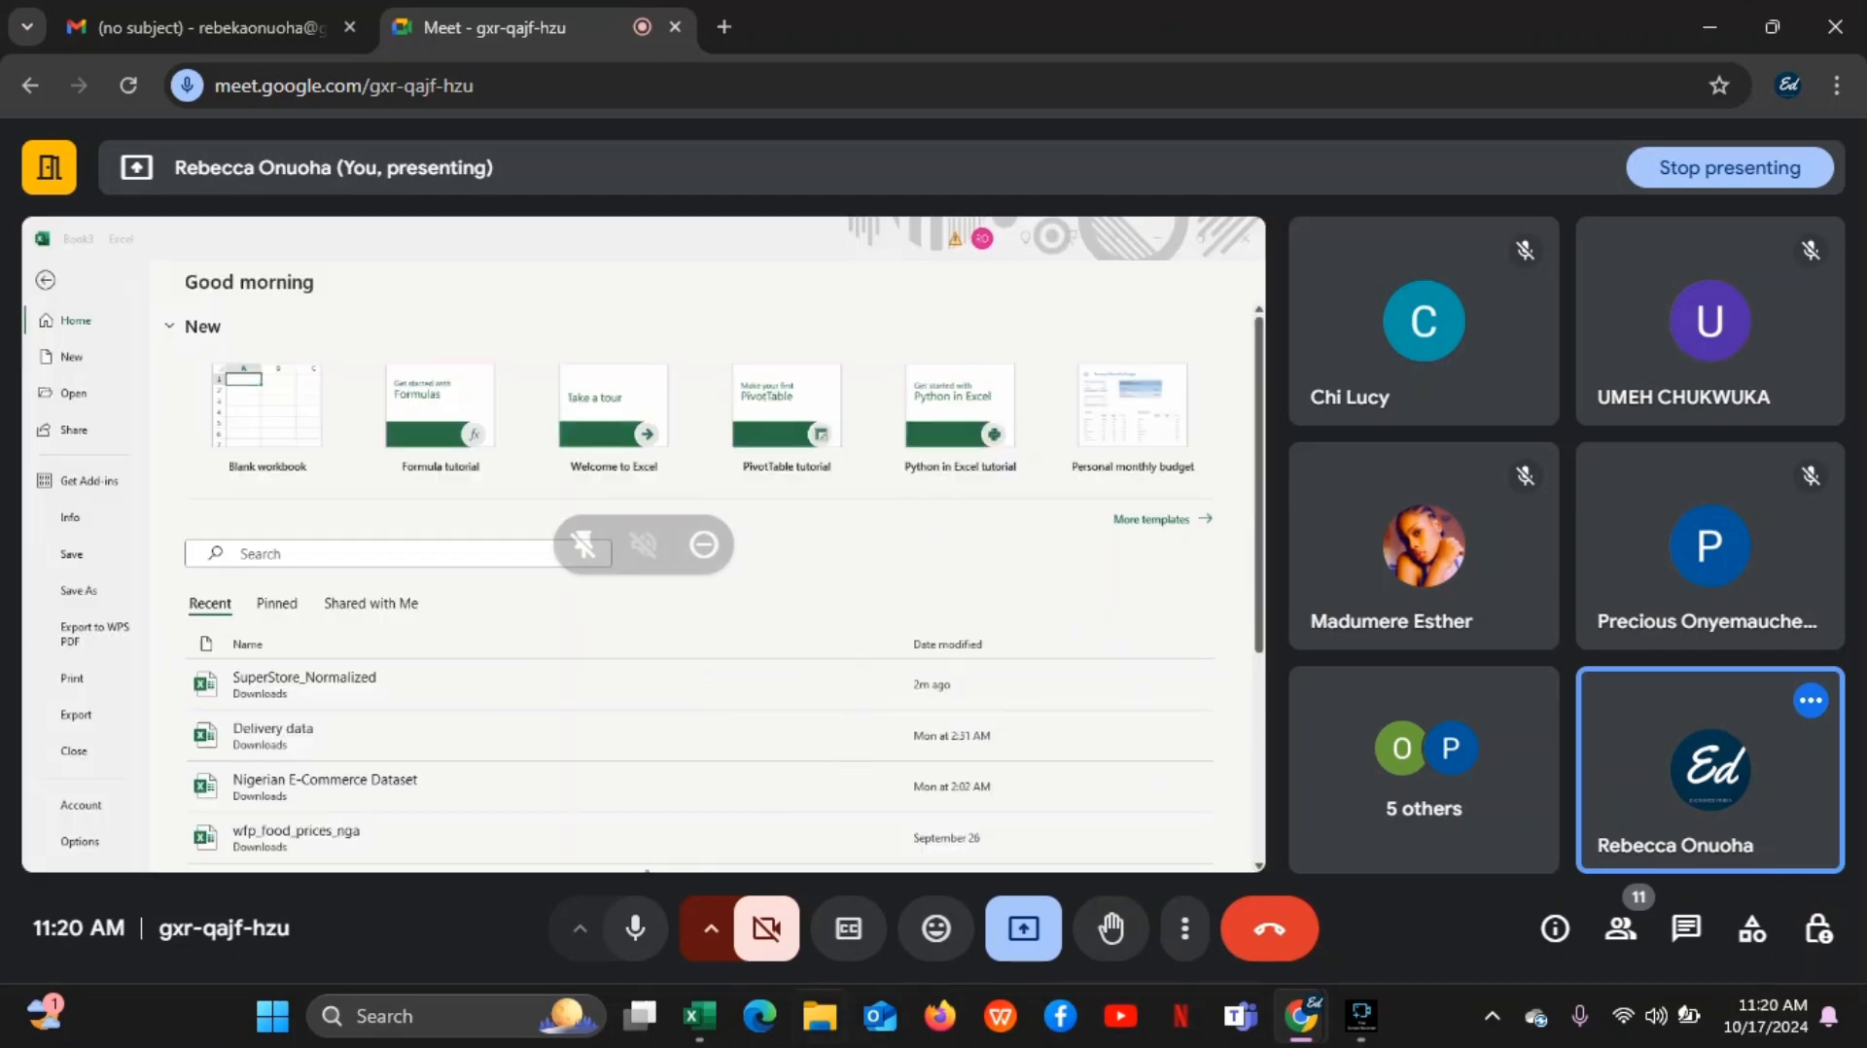
{"action": "mouse_move", "coordinate": [706, 1037]}
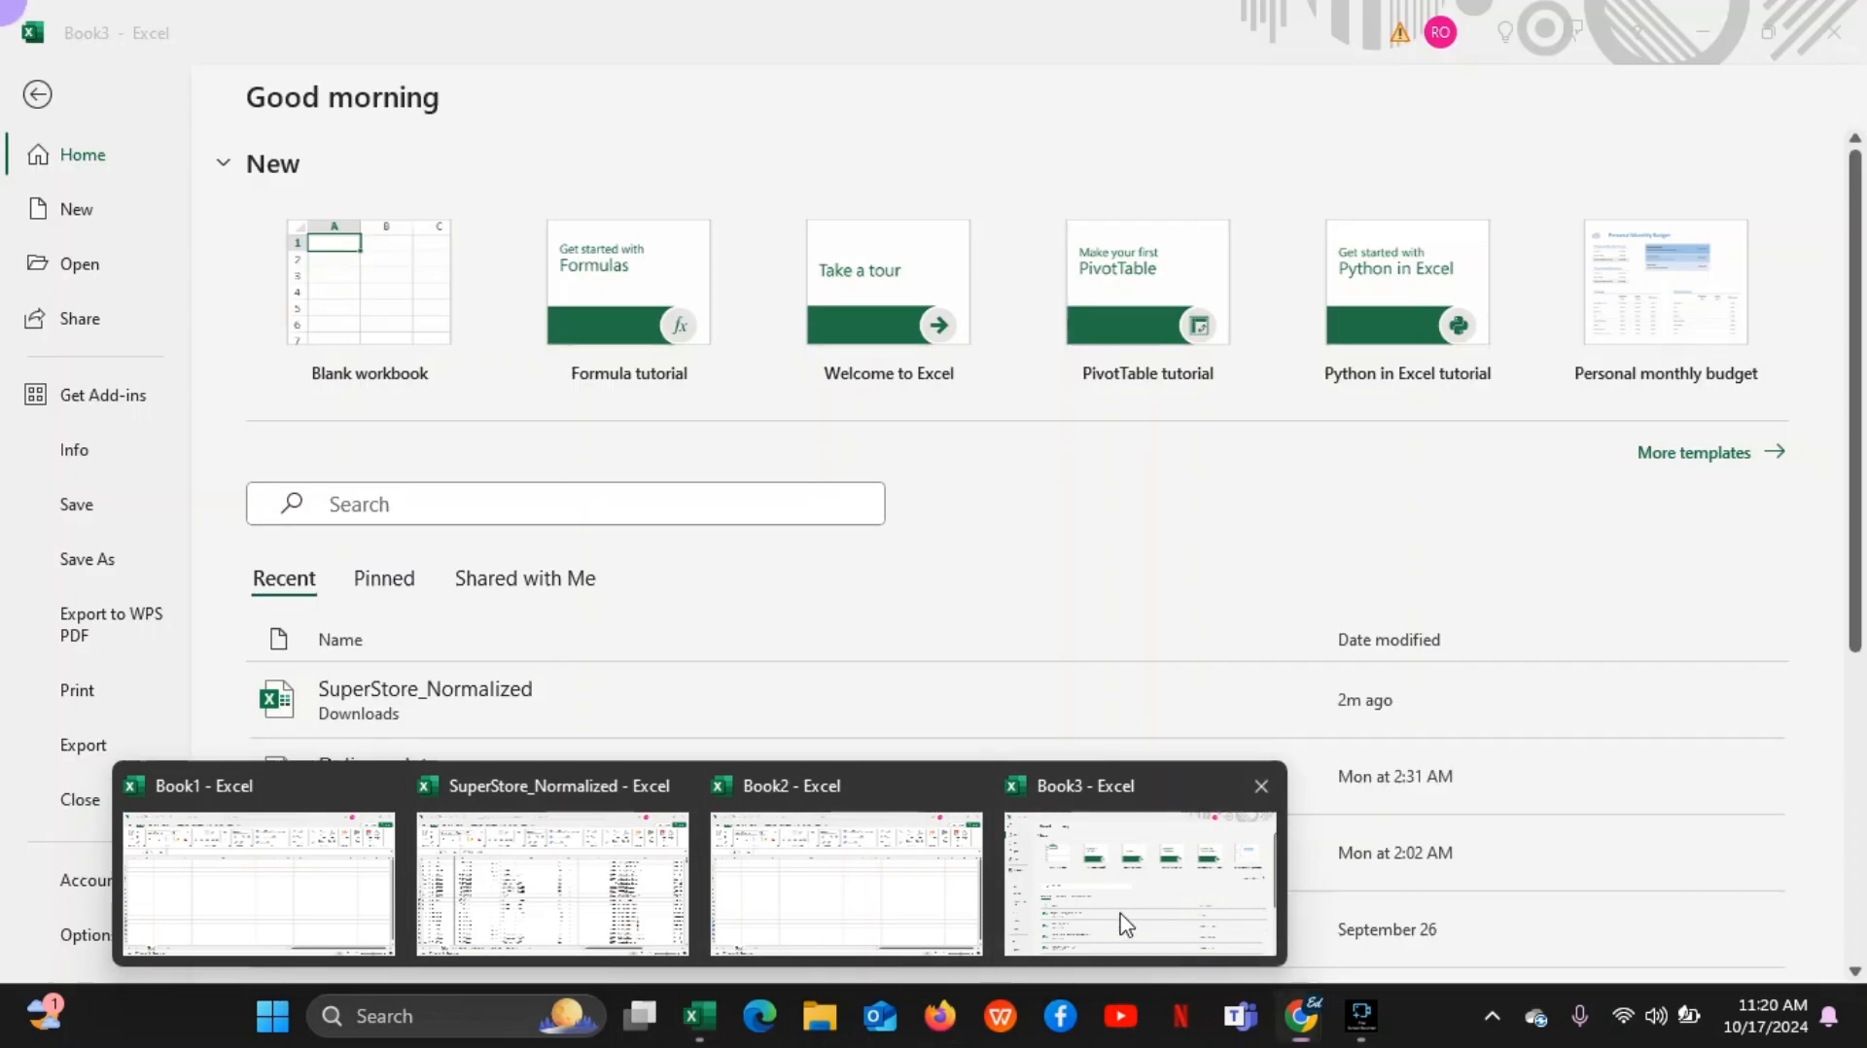
{"action": "left_click", "coordinate": [1126, 925]}
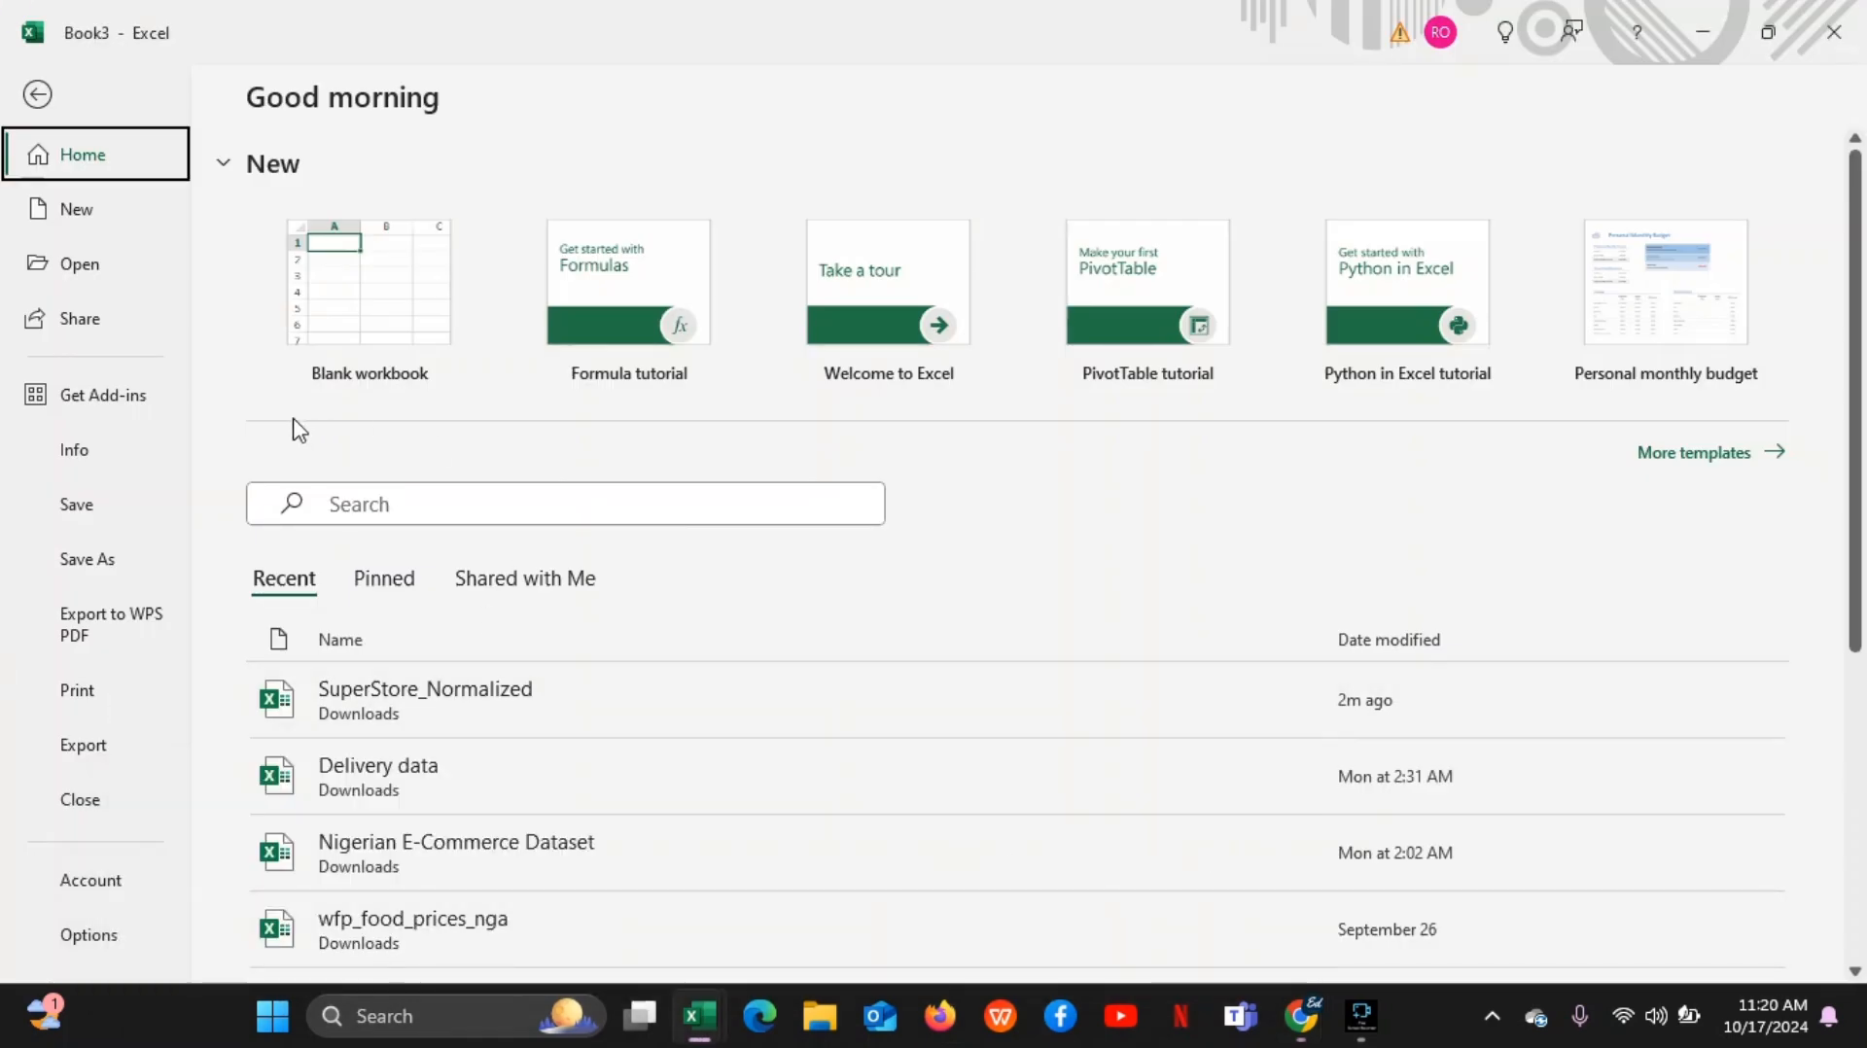
Browse the Documents folder from Excel's Open page, cancel, and open the recent workbook SuperStore_Normalized
{"action": "left_click", "coordinate": [78, 265]}
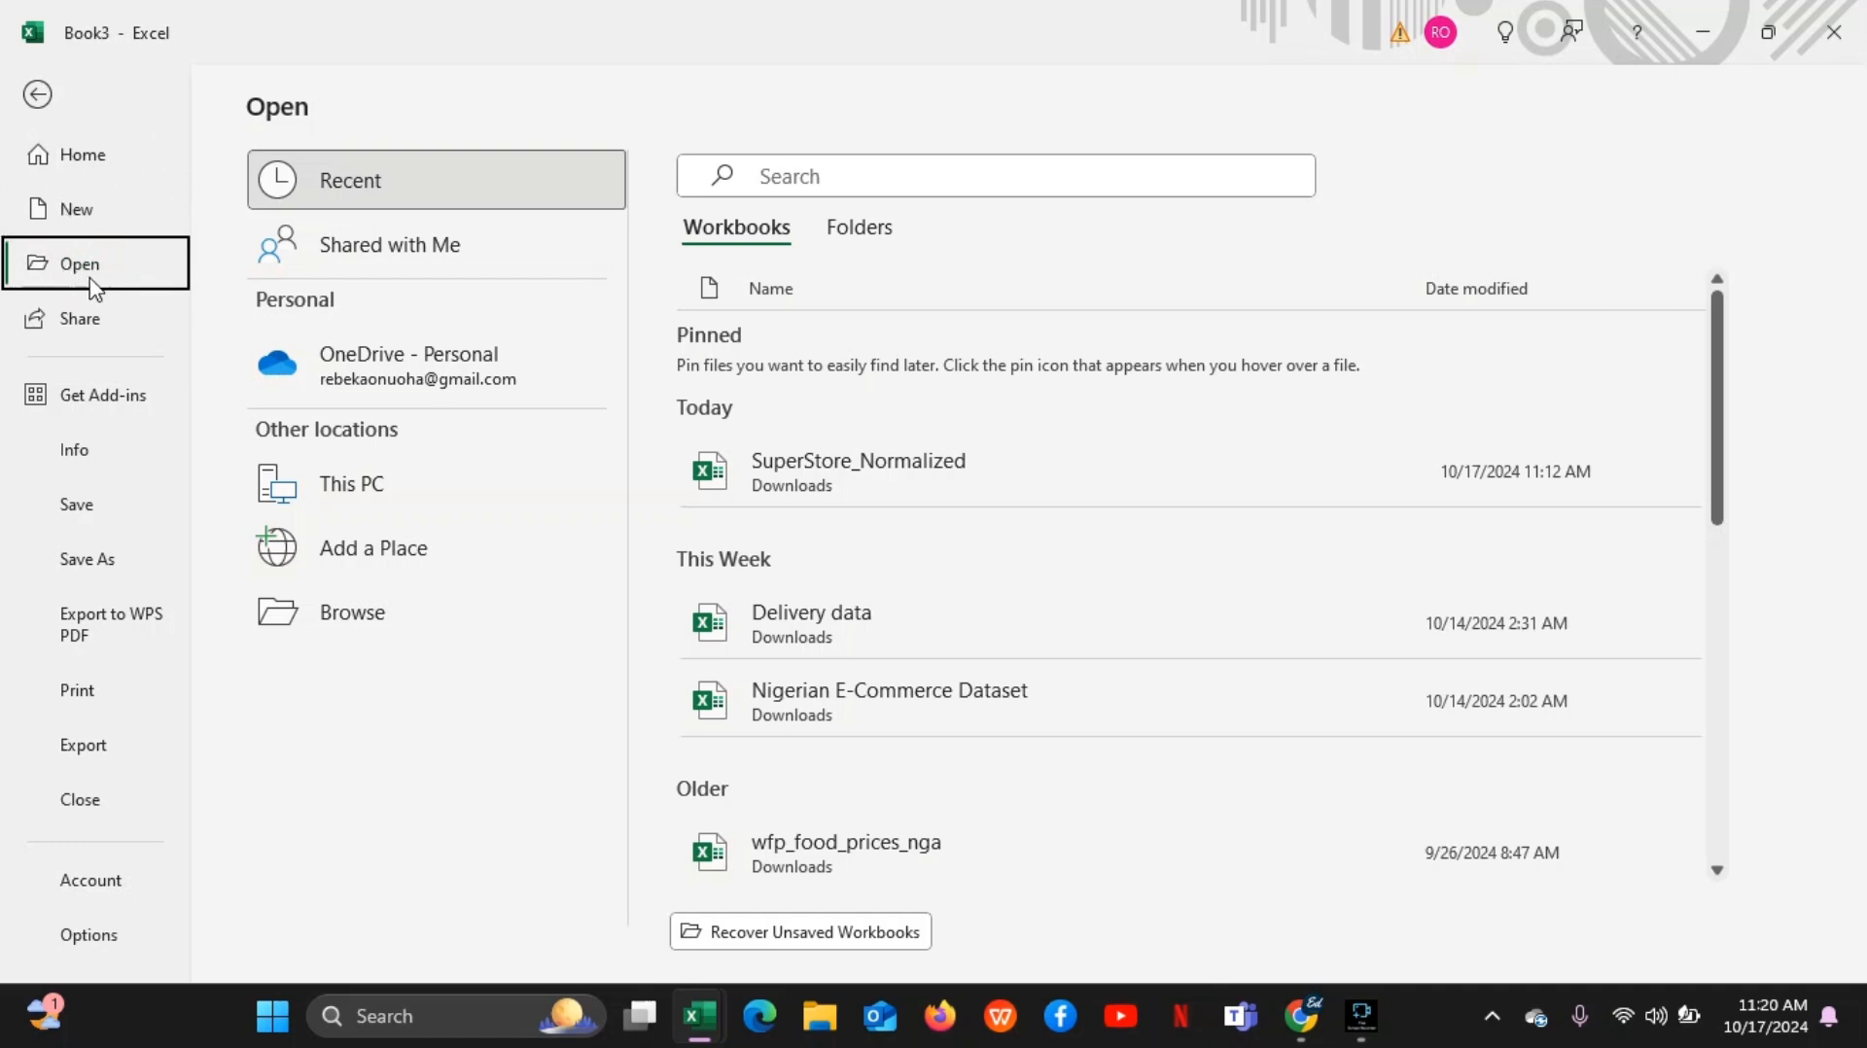
{"action": "left_click", "coordinate": [356, 622]}
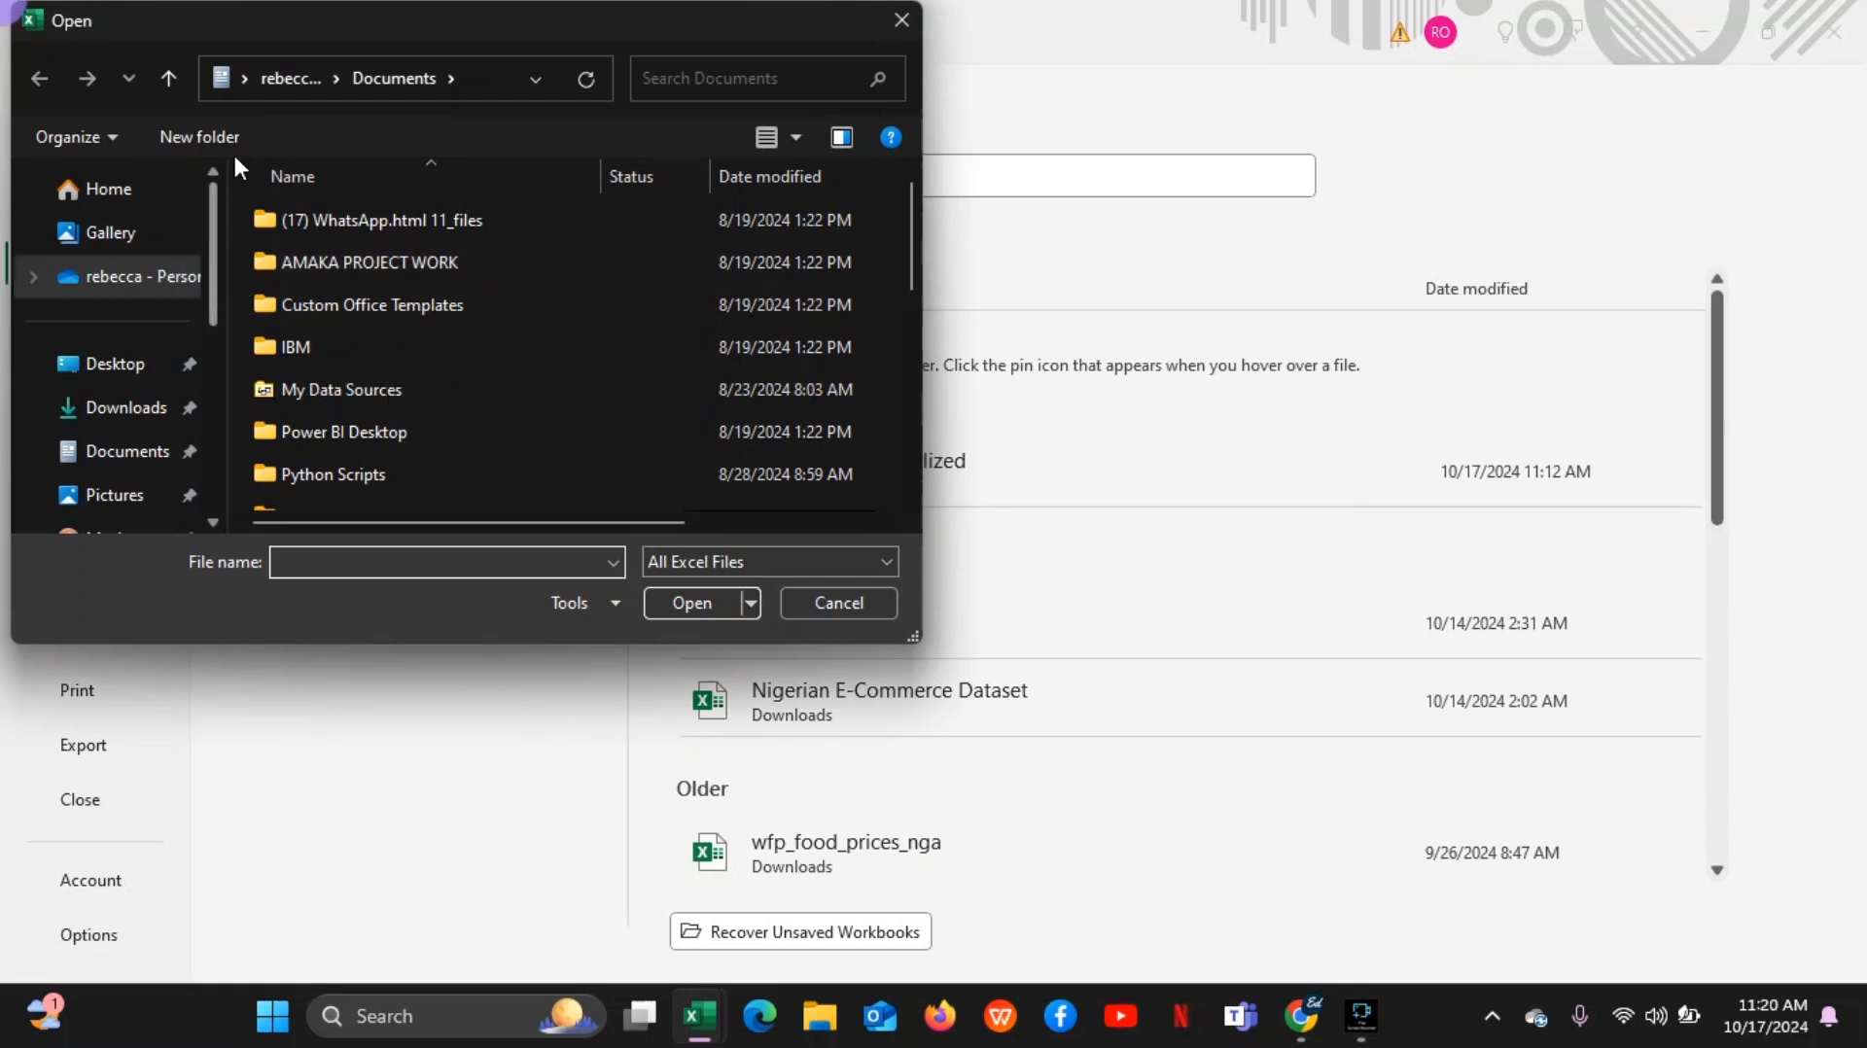
{"action": "scroll", "coordinate": [214, 261], "scroll_direction": "down", "scroll_amount": 2}
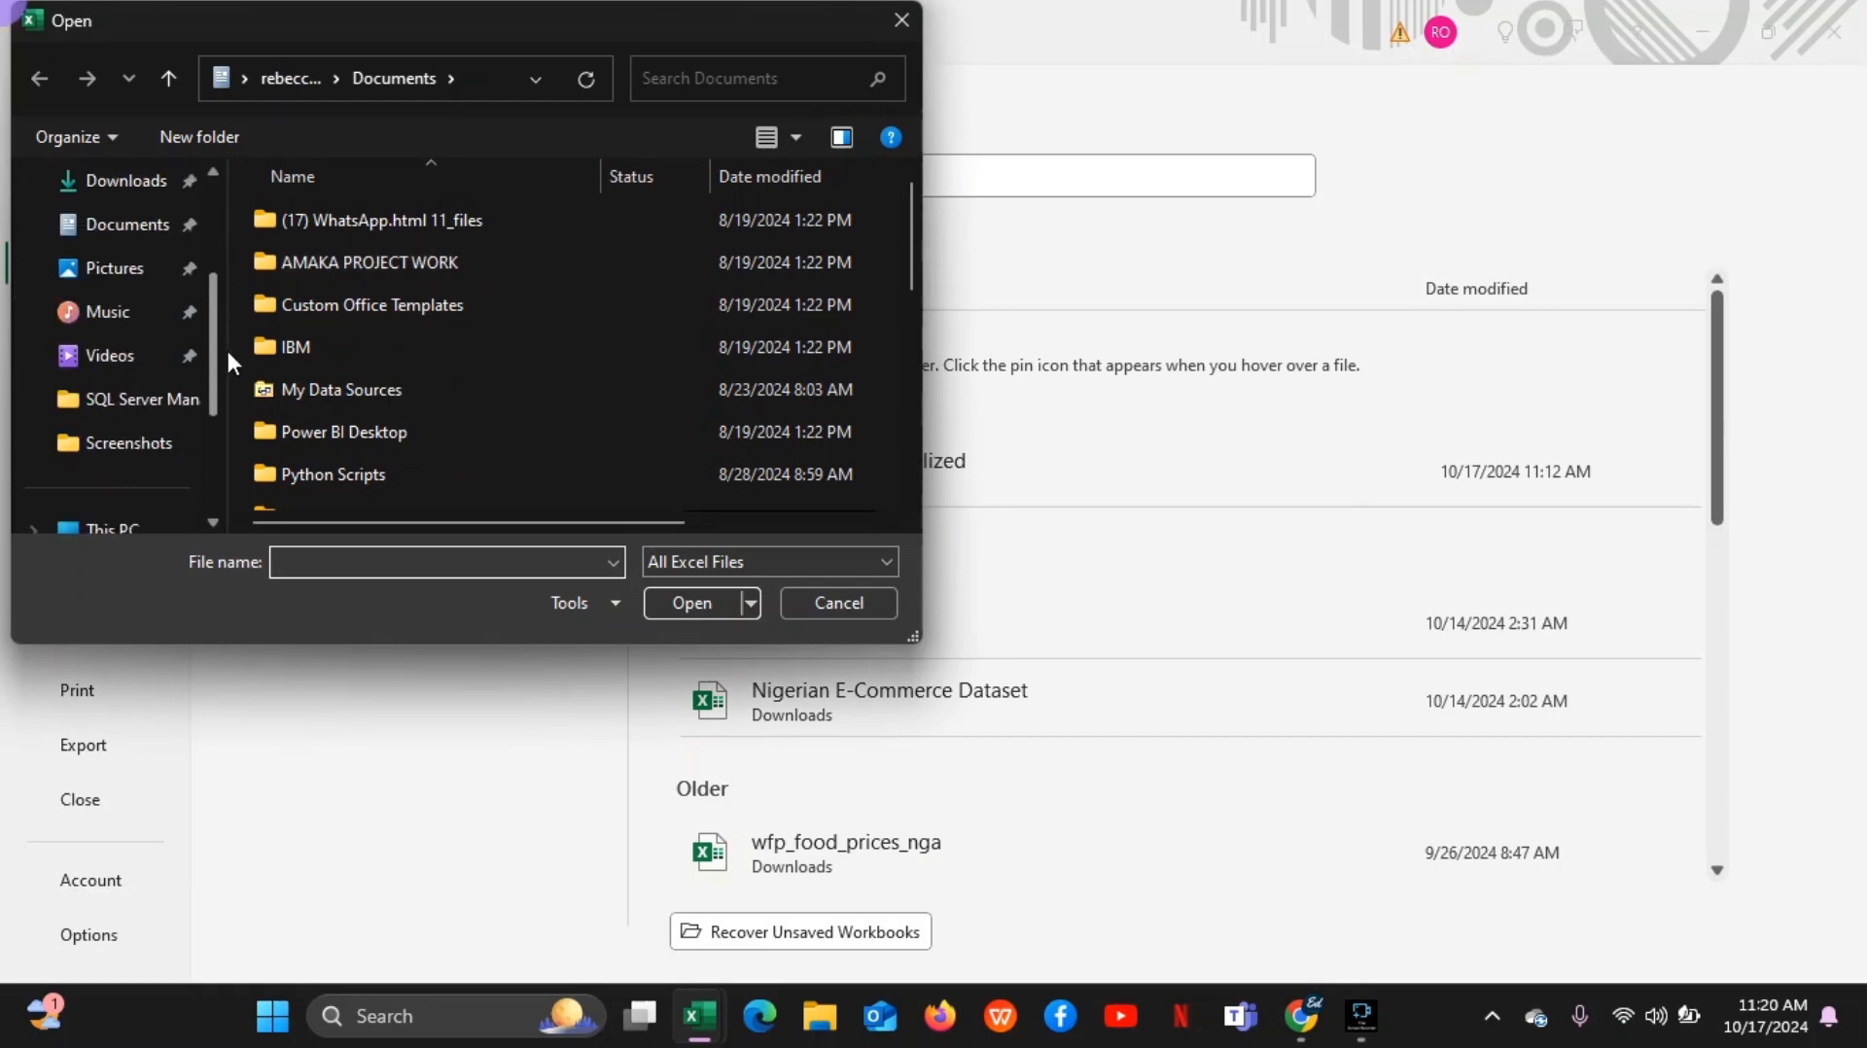
{"action": "scroll", "coordinate": [216, 291], "scroll_direction": "up", "scroll_amount": 2}
{"action": "left_click_drag", "start_coordinate": [206, 220], "coordinate": [218, 111]}
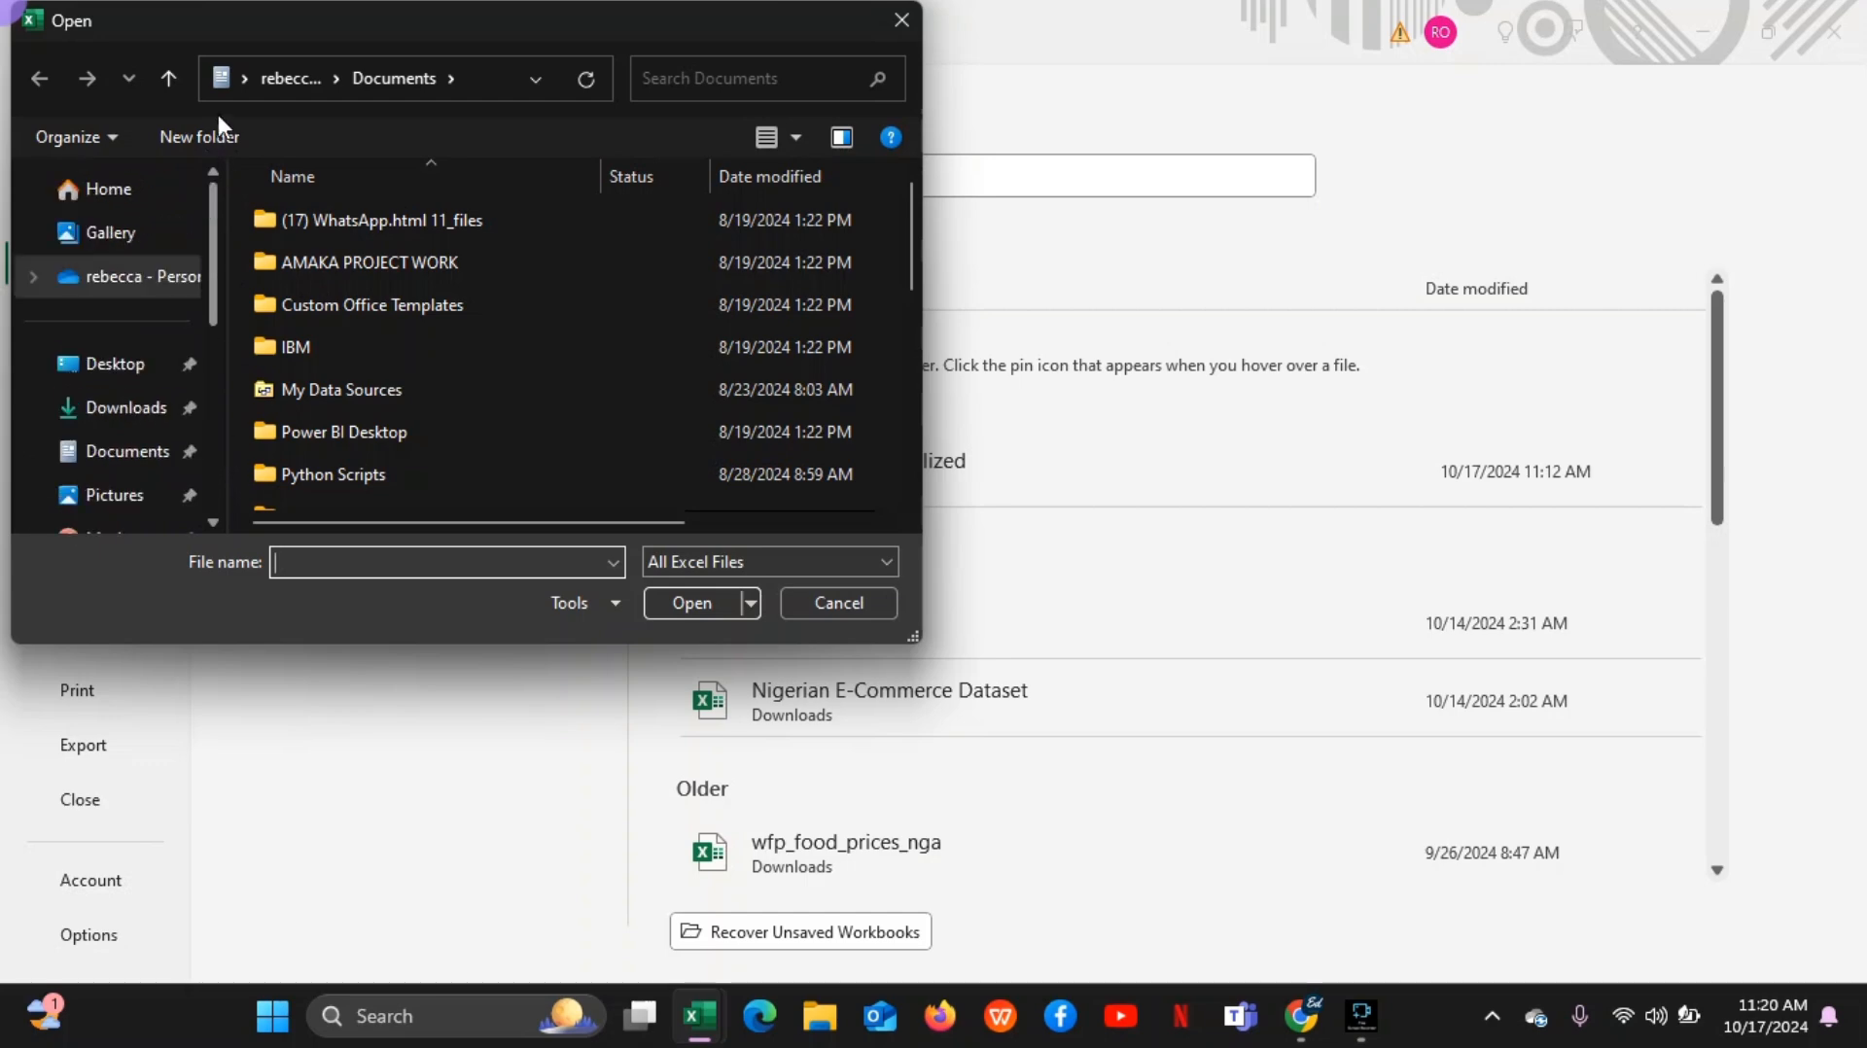
{"action": "left_click", "coordinate": [868, 598]}
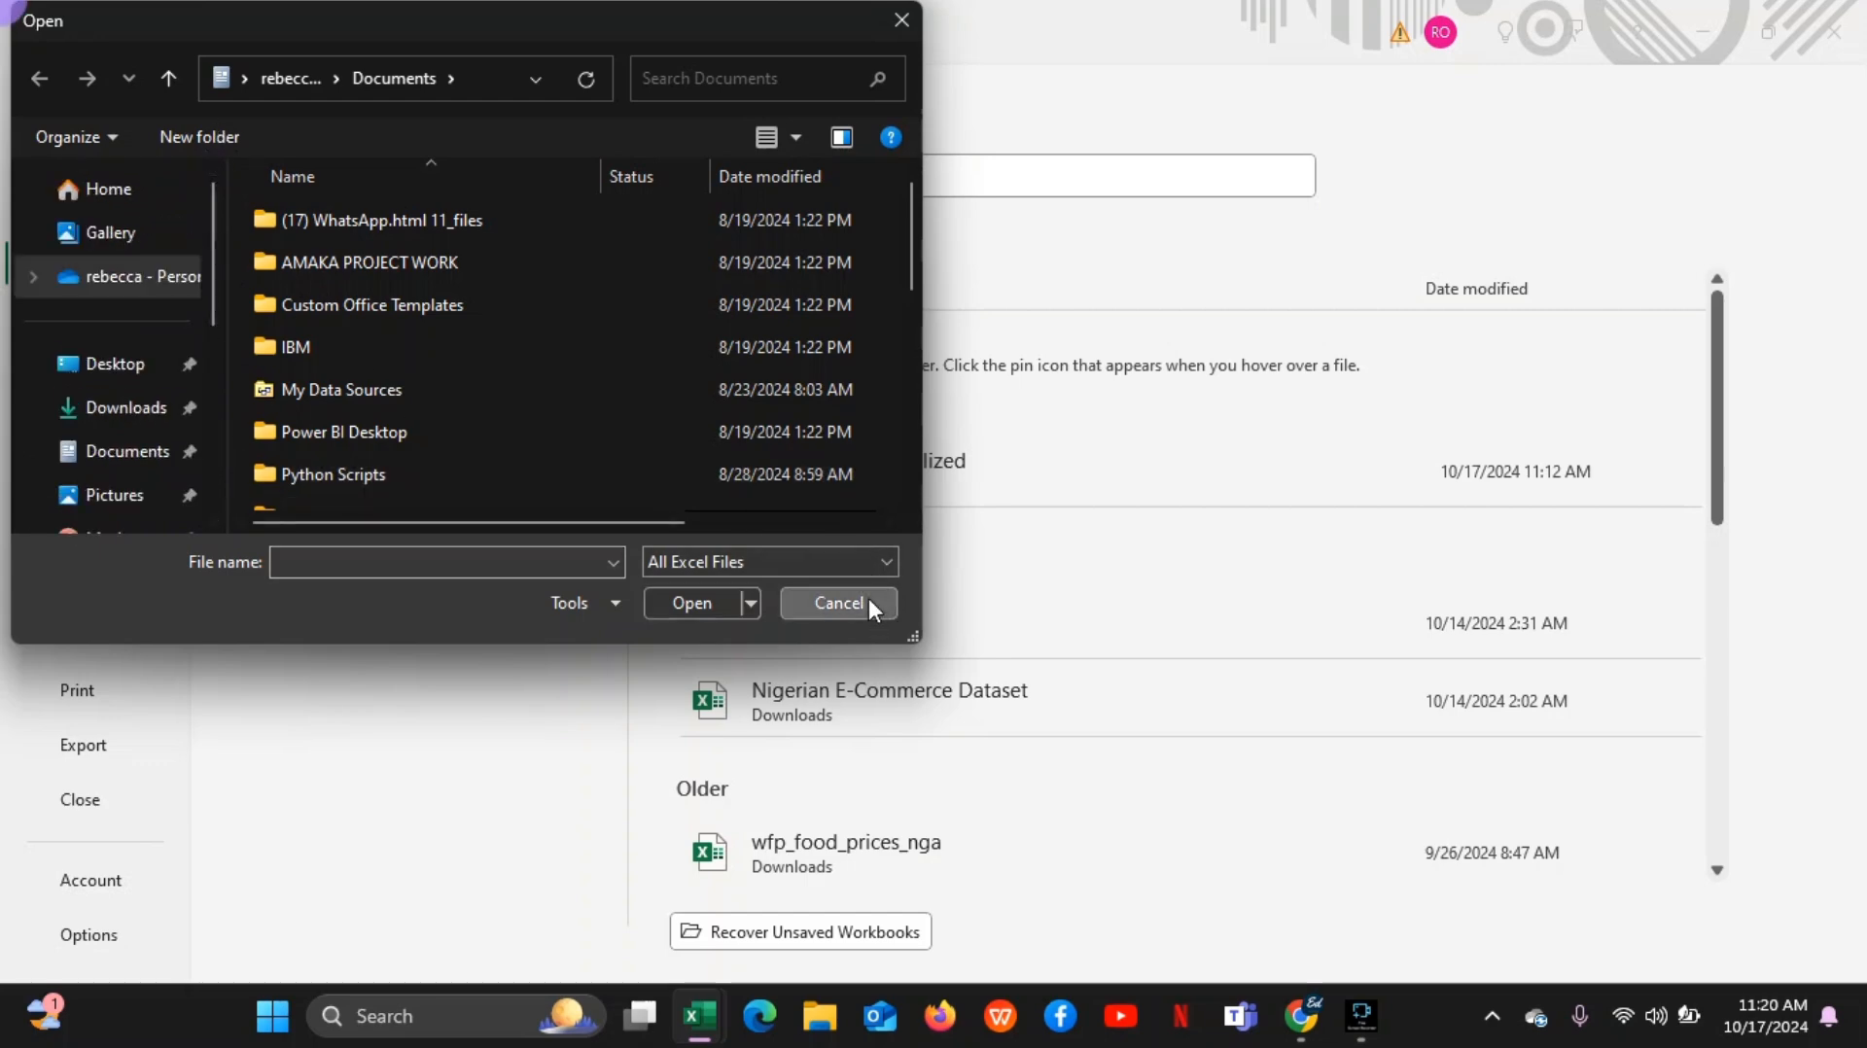
{"action": "left_click", "coordinate": [929, 479]}
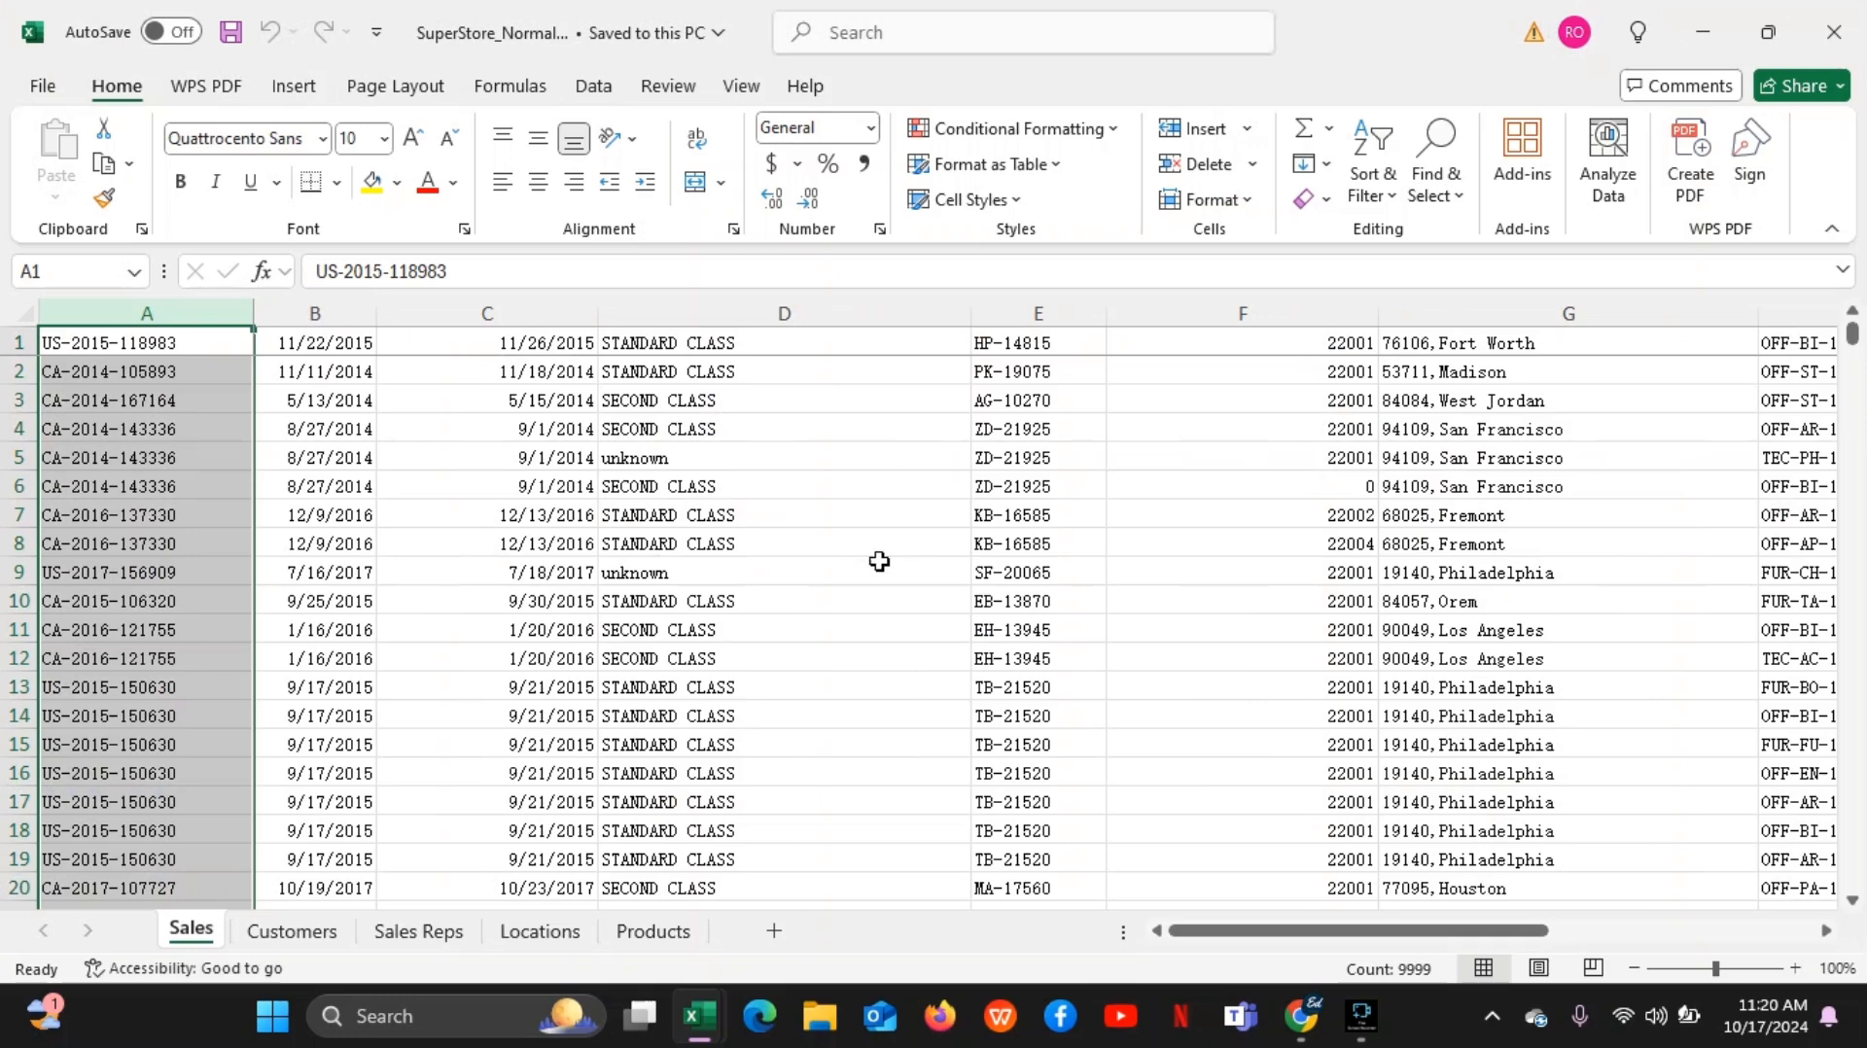
Go to the Customers sheet and widen column A so that the Customer ID header fits
{"action": "mouse_move", "coordinate": [1301, 1014]}
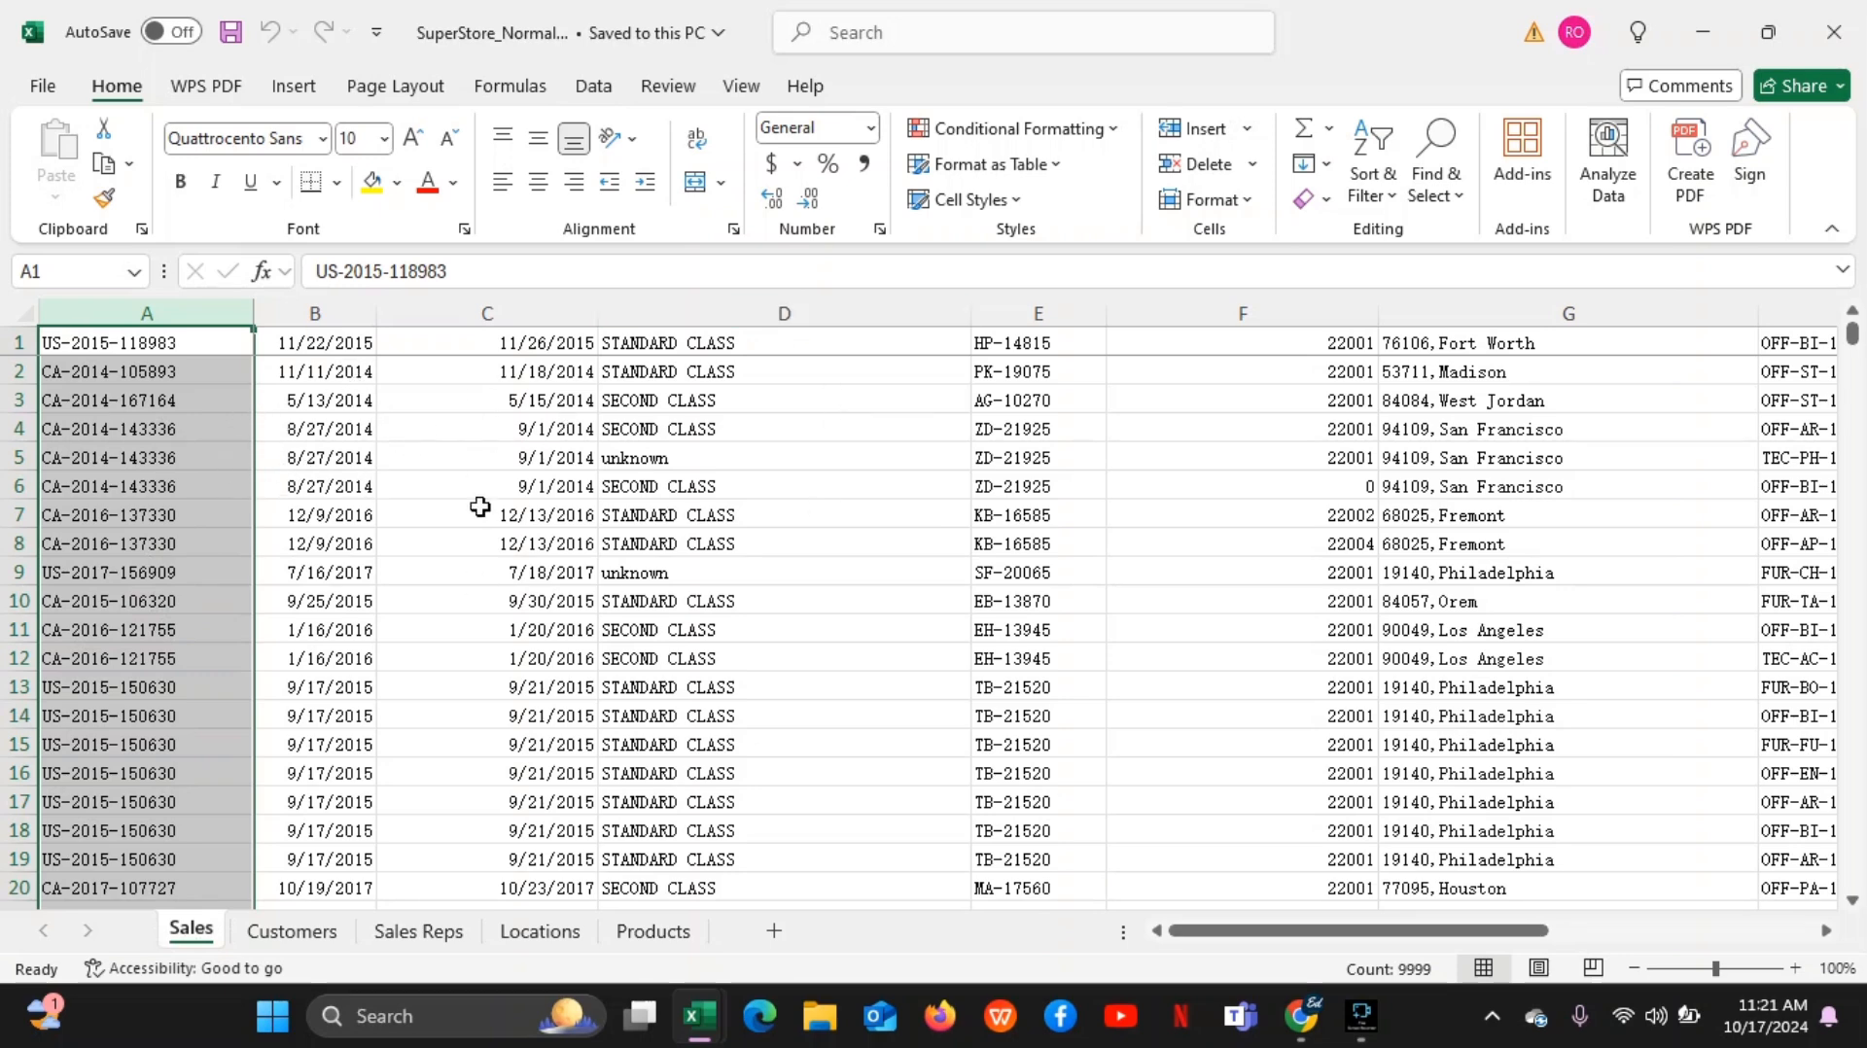
{"action": "left_click", "coordinate": [311, 932]}
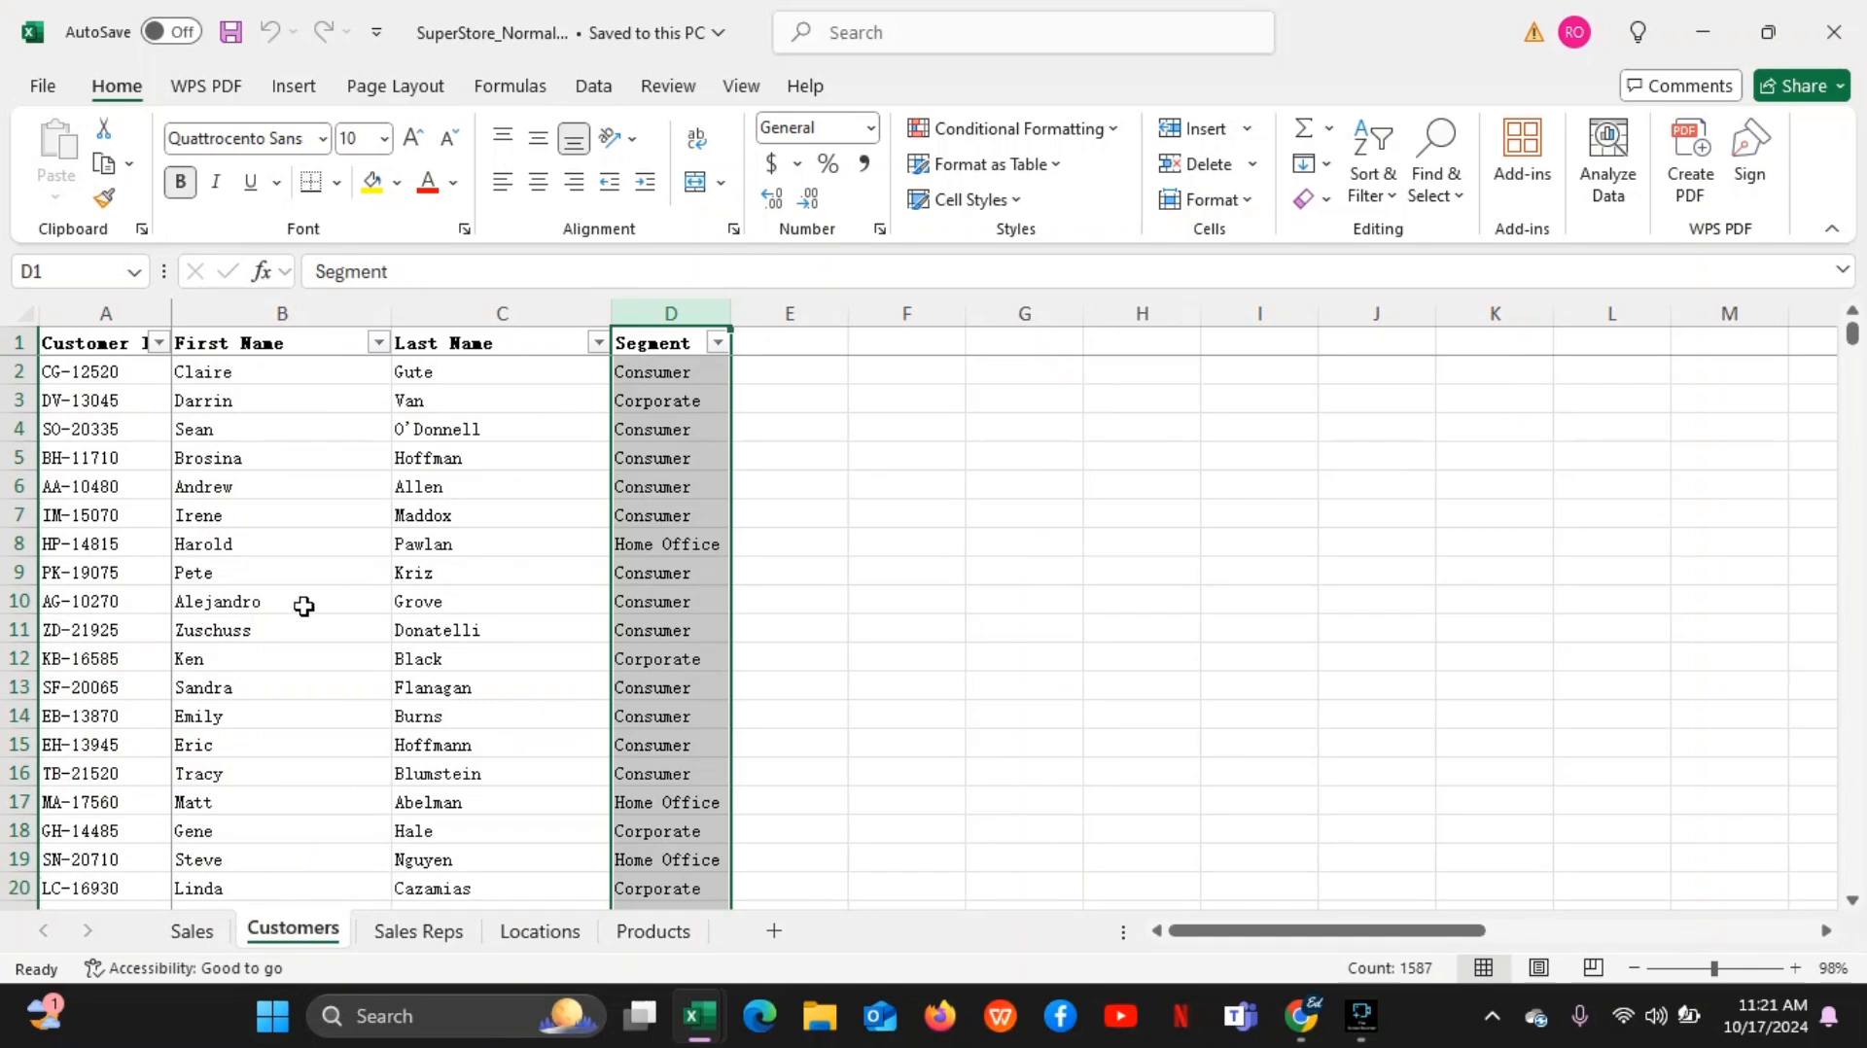
{"action": "left_click", "coordinate": [49, 393]}
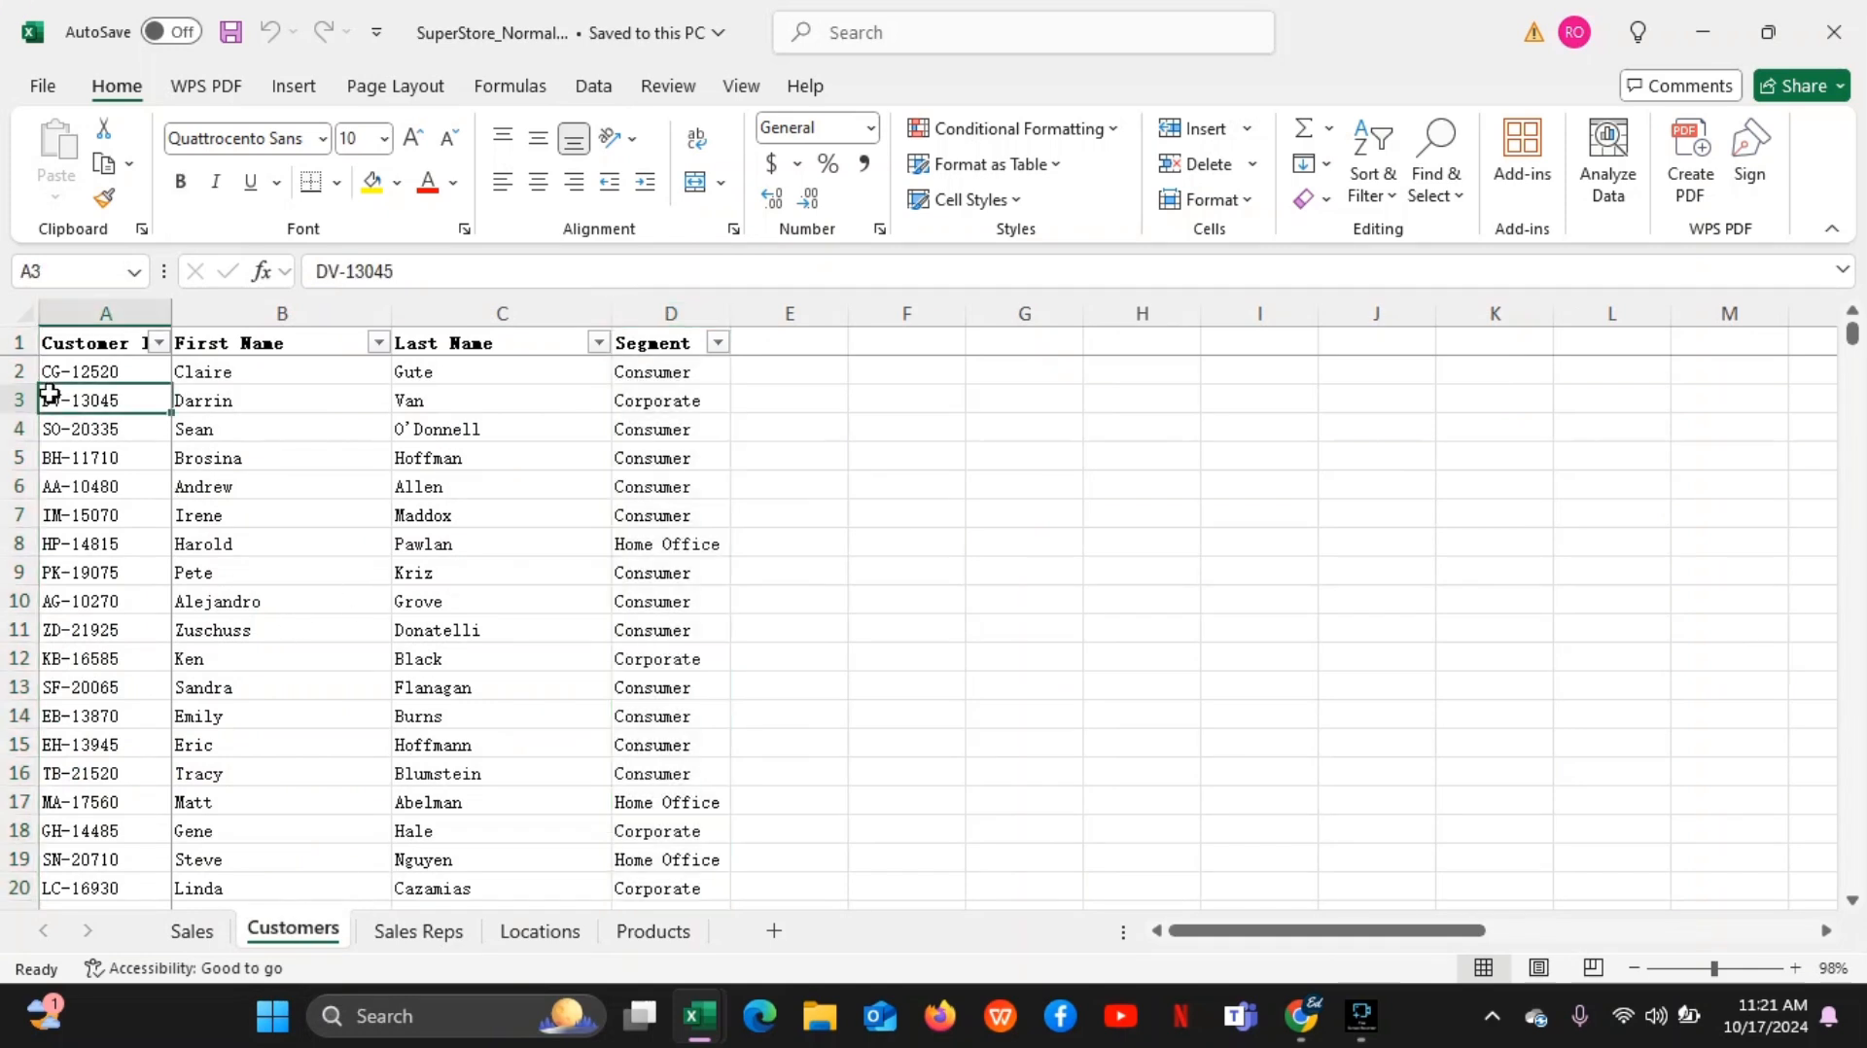
{"action": "left_click", "coordinate": [172, 319]}
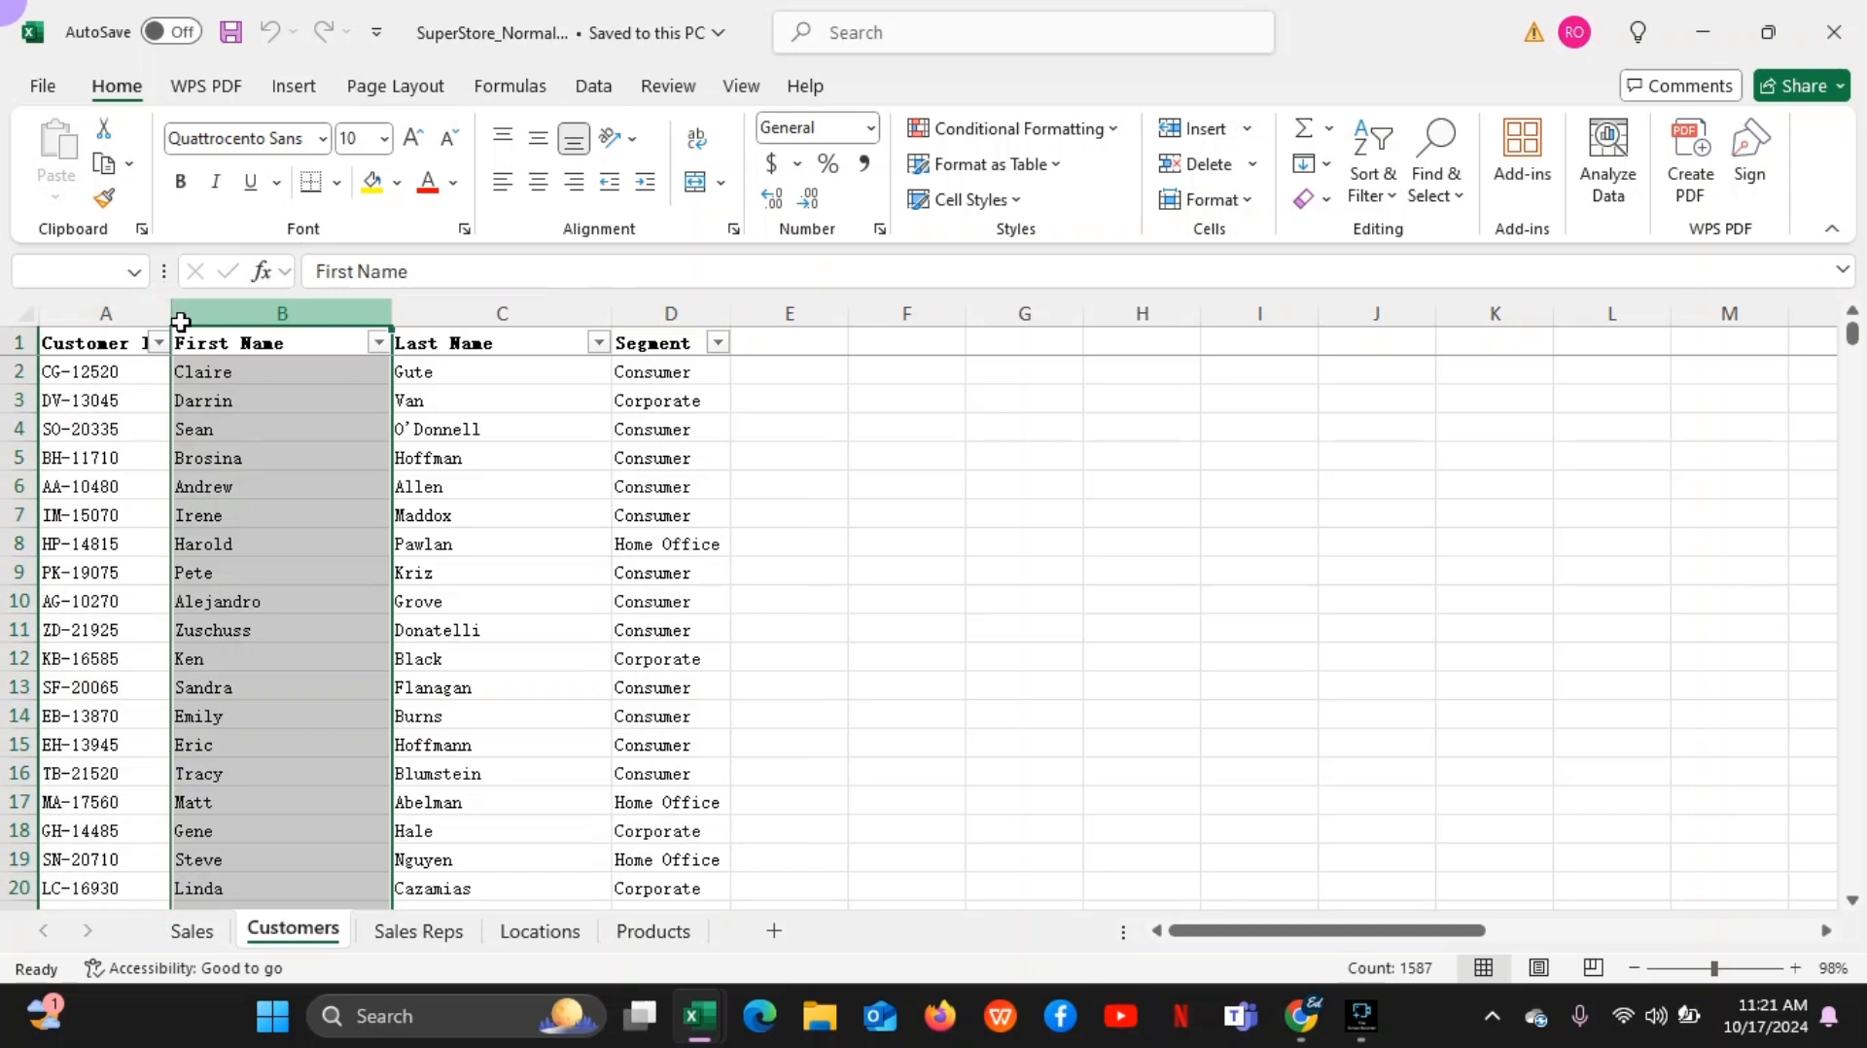
{"action": "left_click_drag", "start_coordinate": [169, 312], "coordinate": [241, 308]}
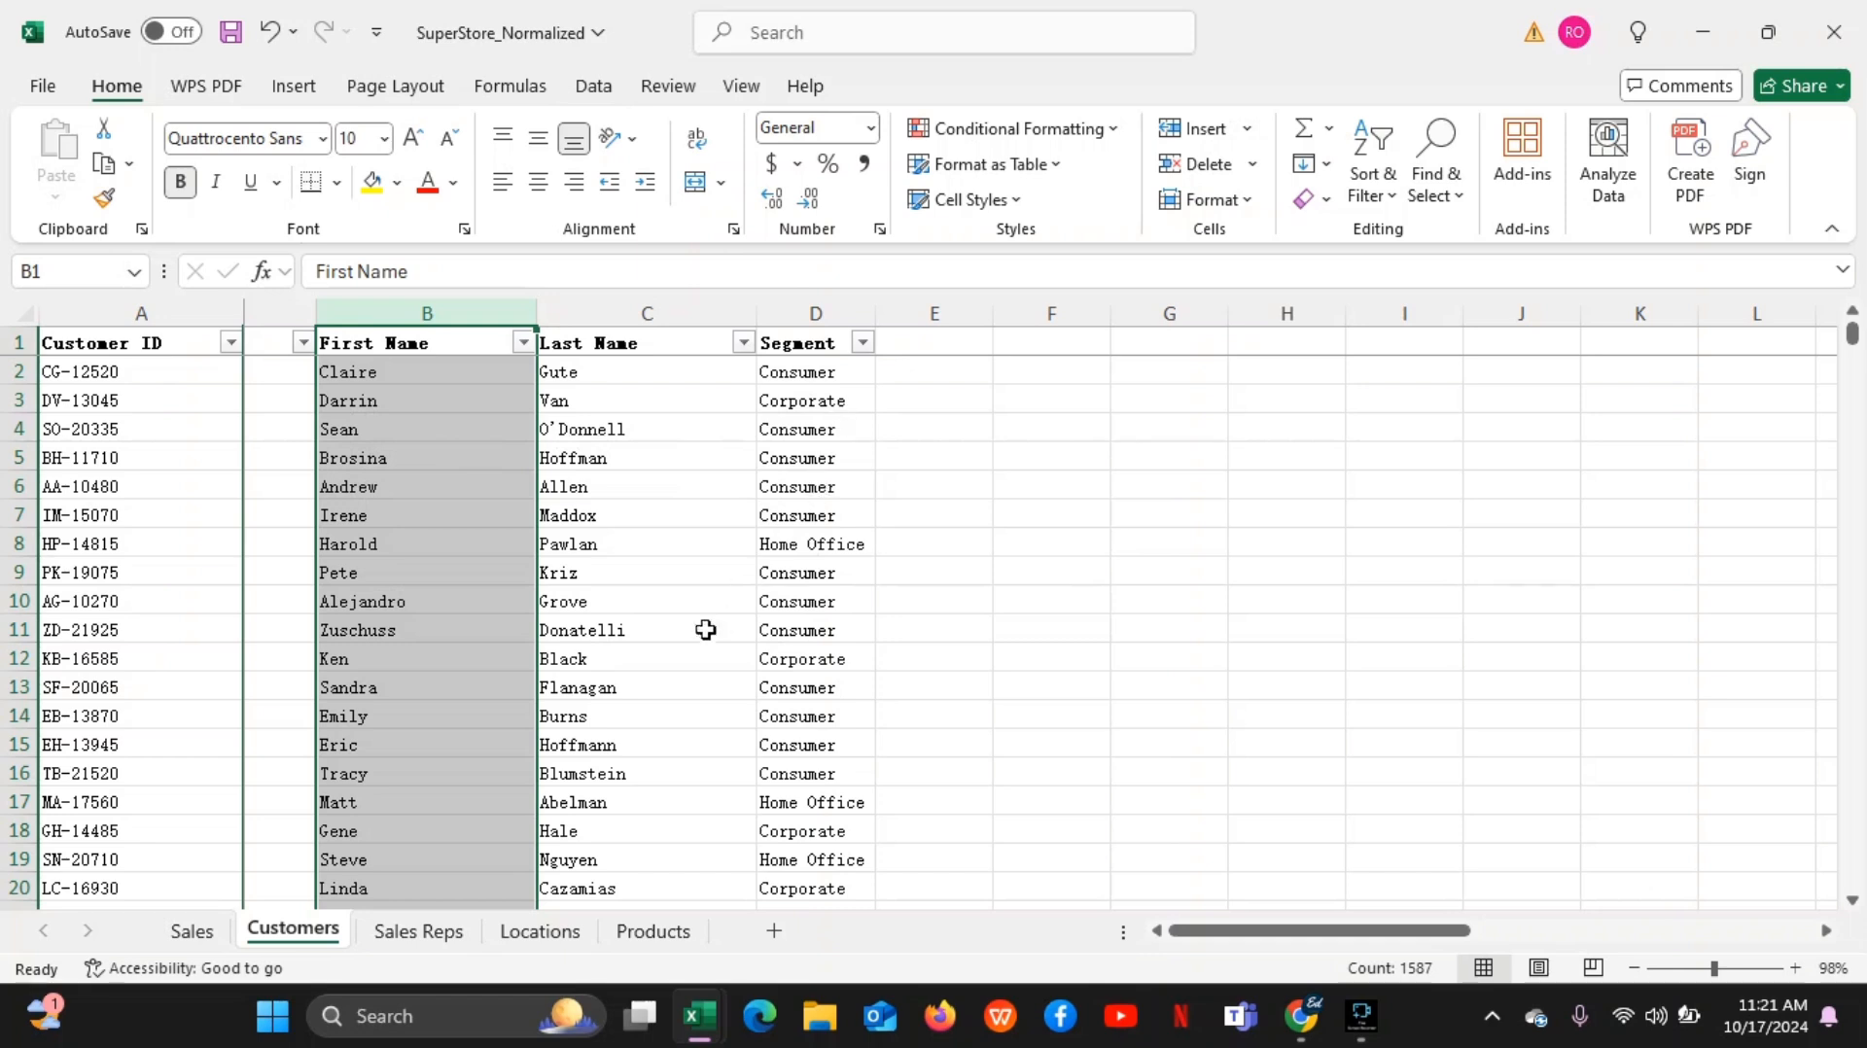
Look through the Sales Reps, Locations and Products sheets and return to the Sales sheet
{"action": "left_click", "coordinate": [417, 944]}
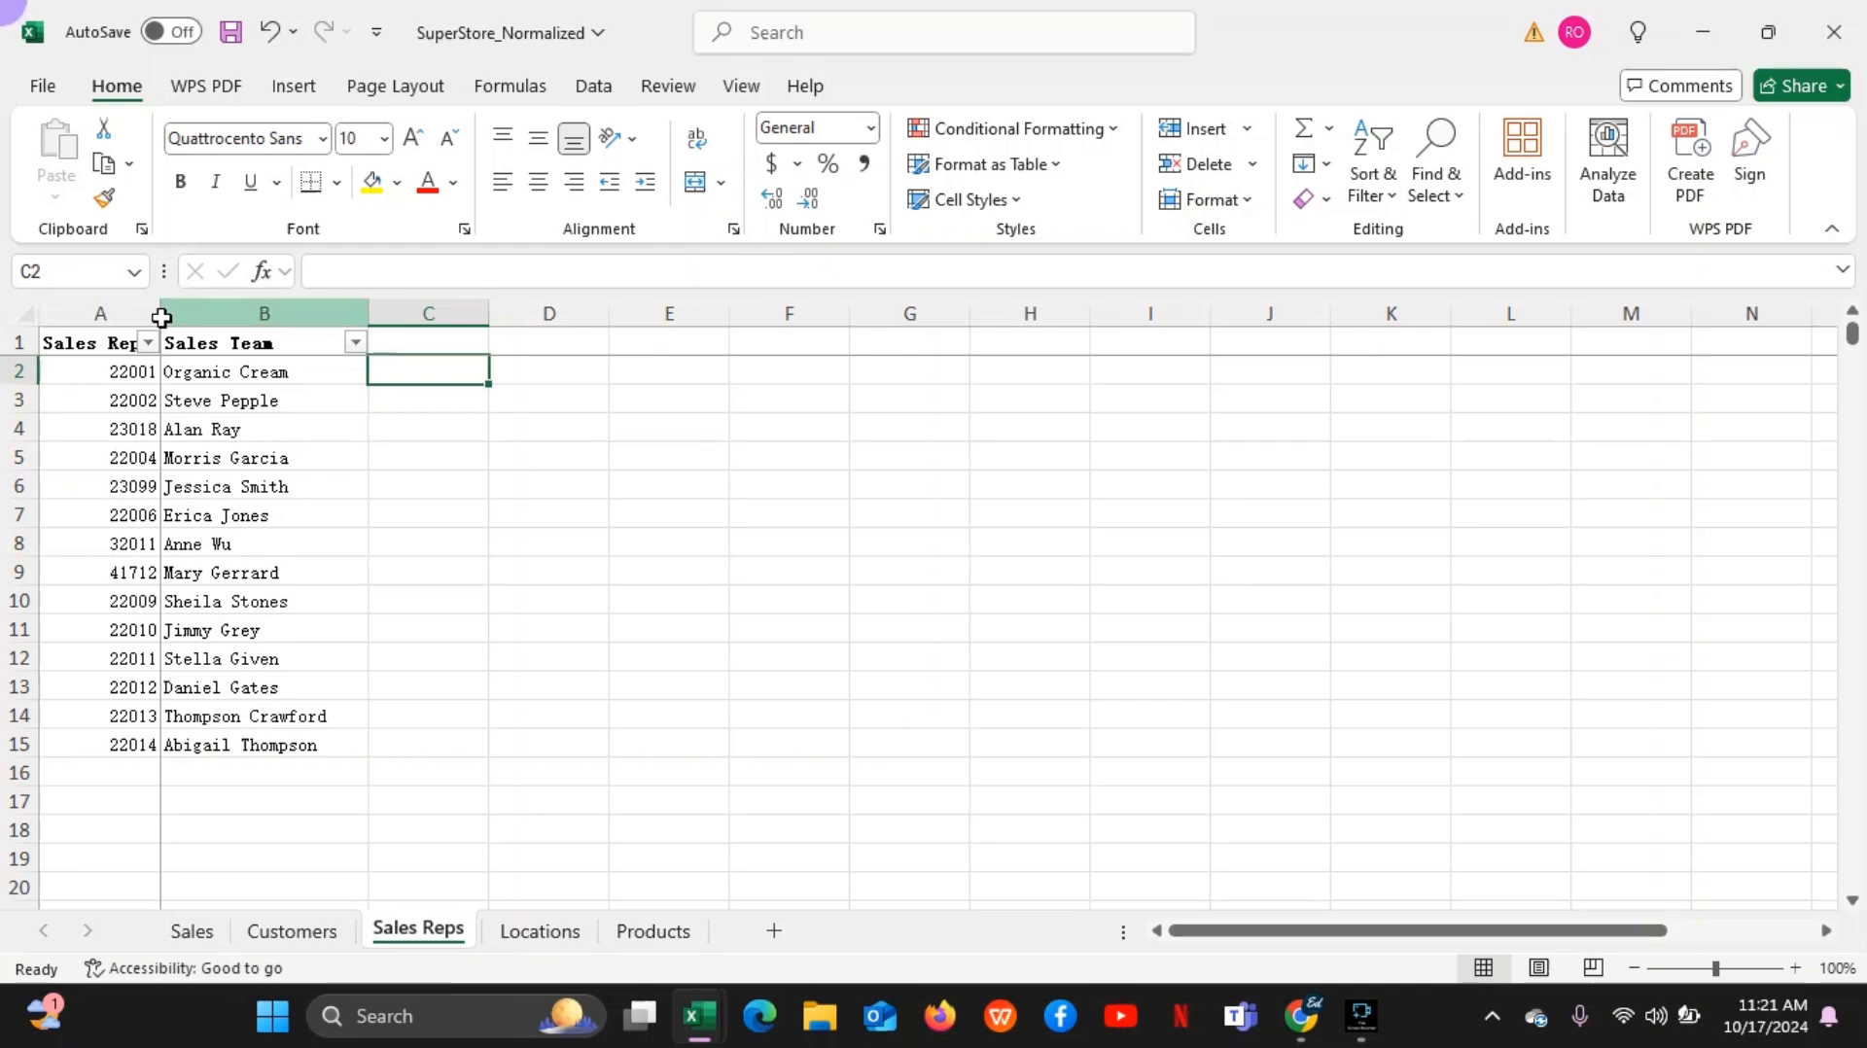
{"action": "left_click_drag", "start_coordinate": [163, 314], "coordinate": [161, 317]}
{"action": "left_click", "coordinate": [249, 459]}
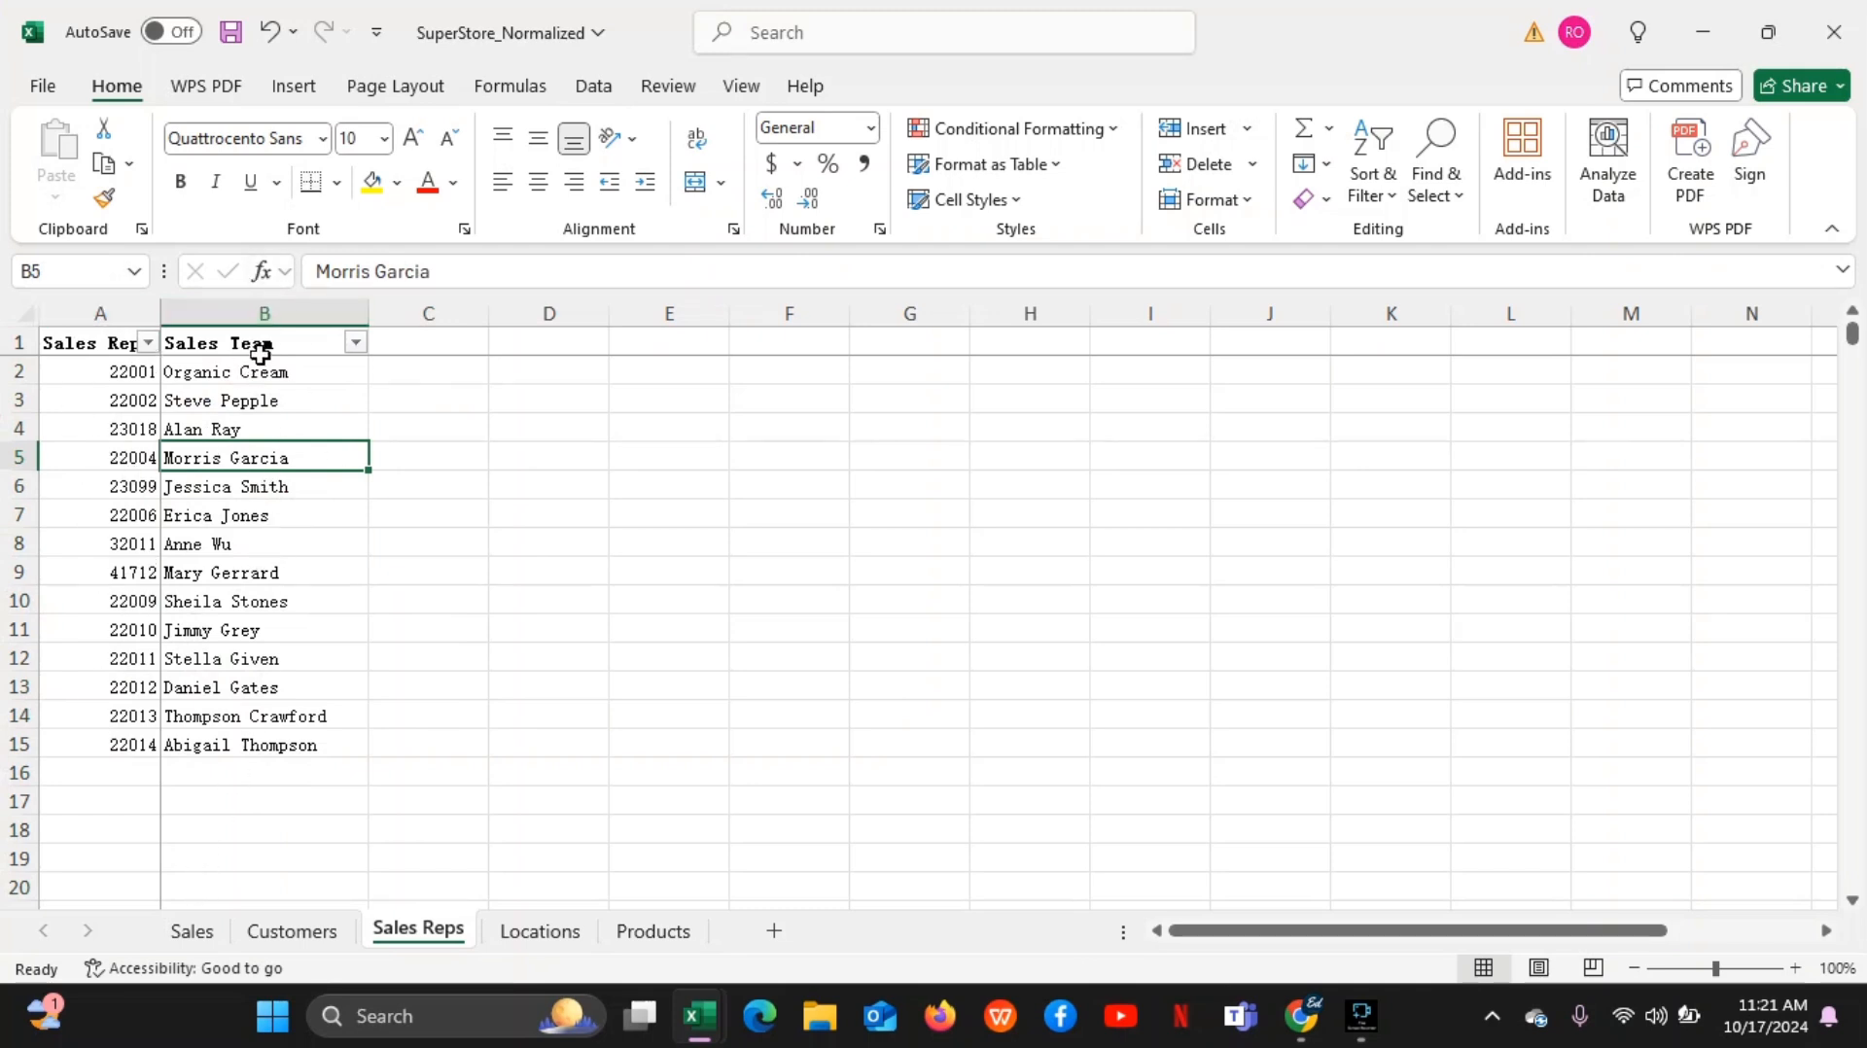
{"action": "left_click", "coordinate": [534, 943]}
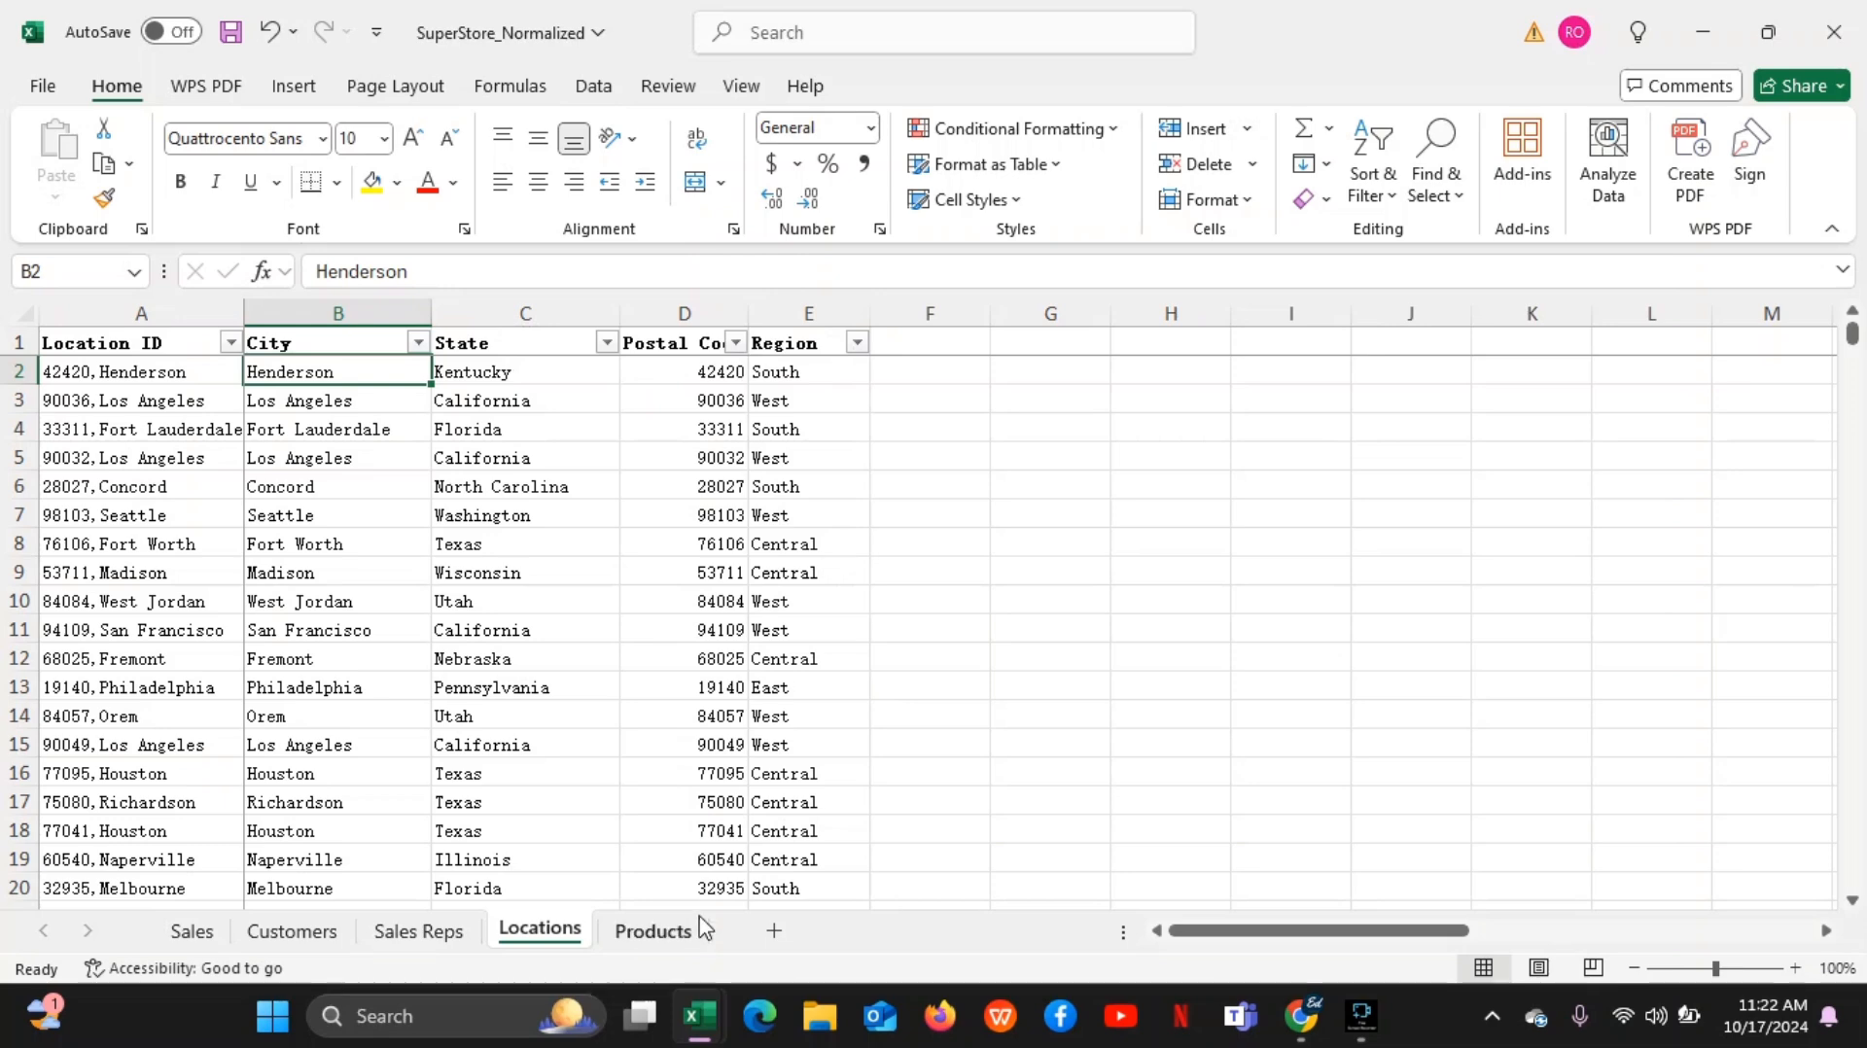
{"action": "left_click", "coordinate": [652, 931]}
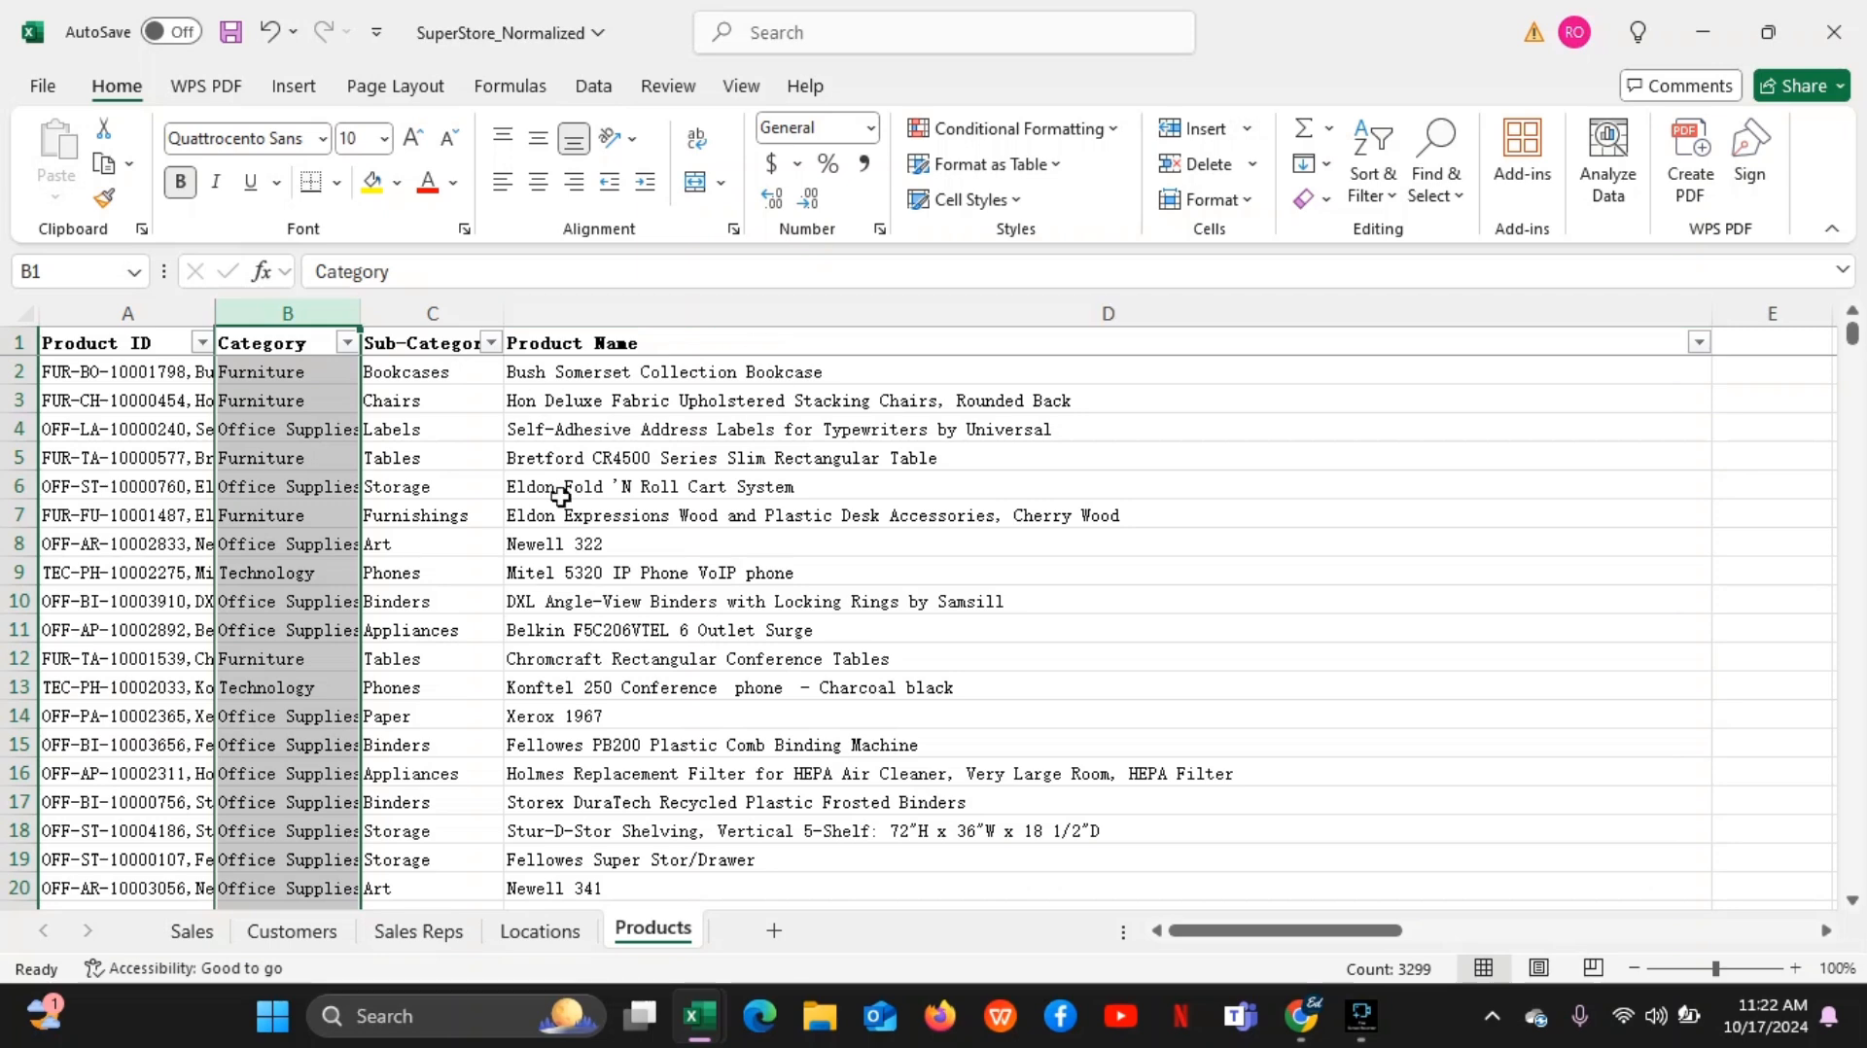
{"action": "left_click", "coordinate": [208, 940]}
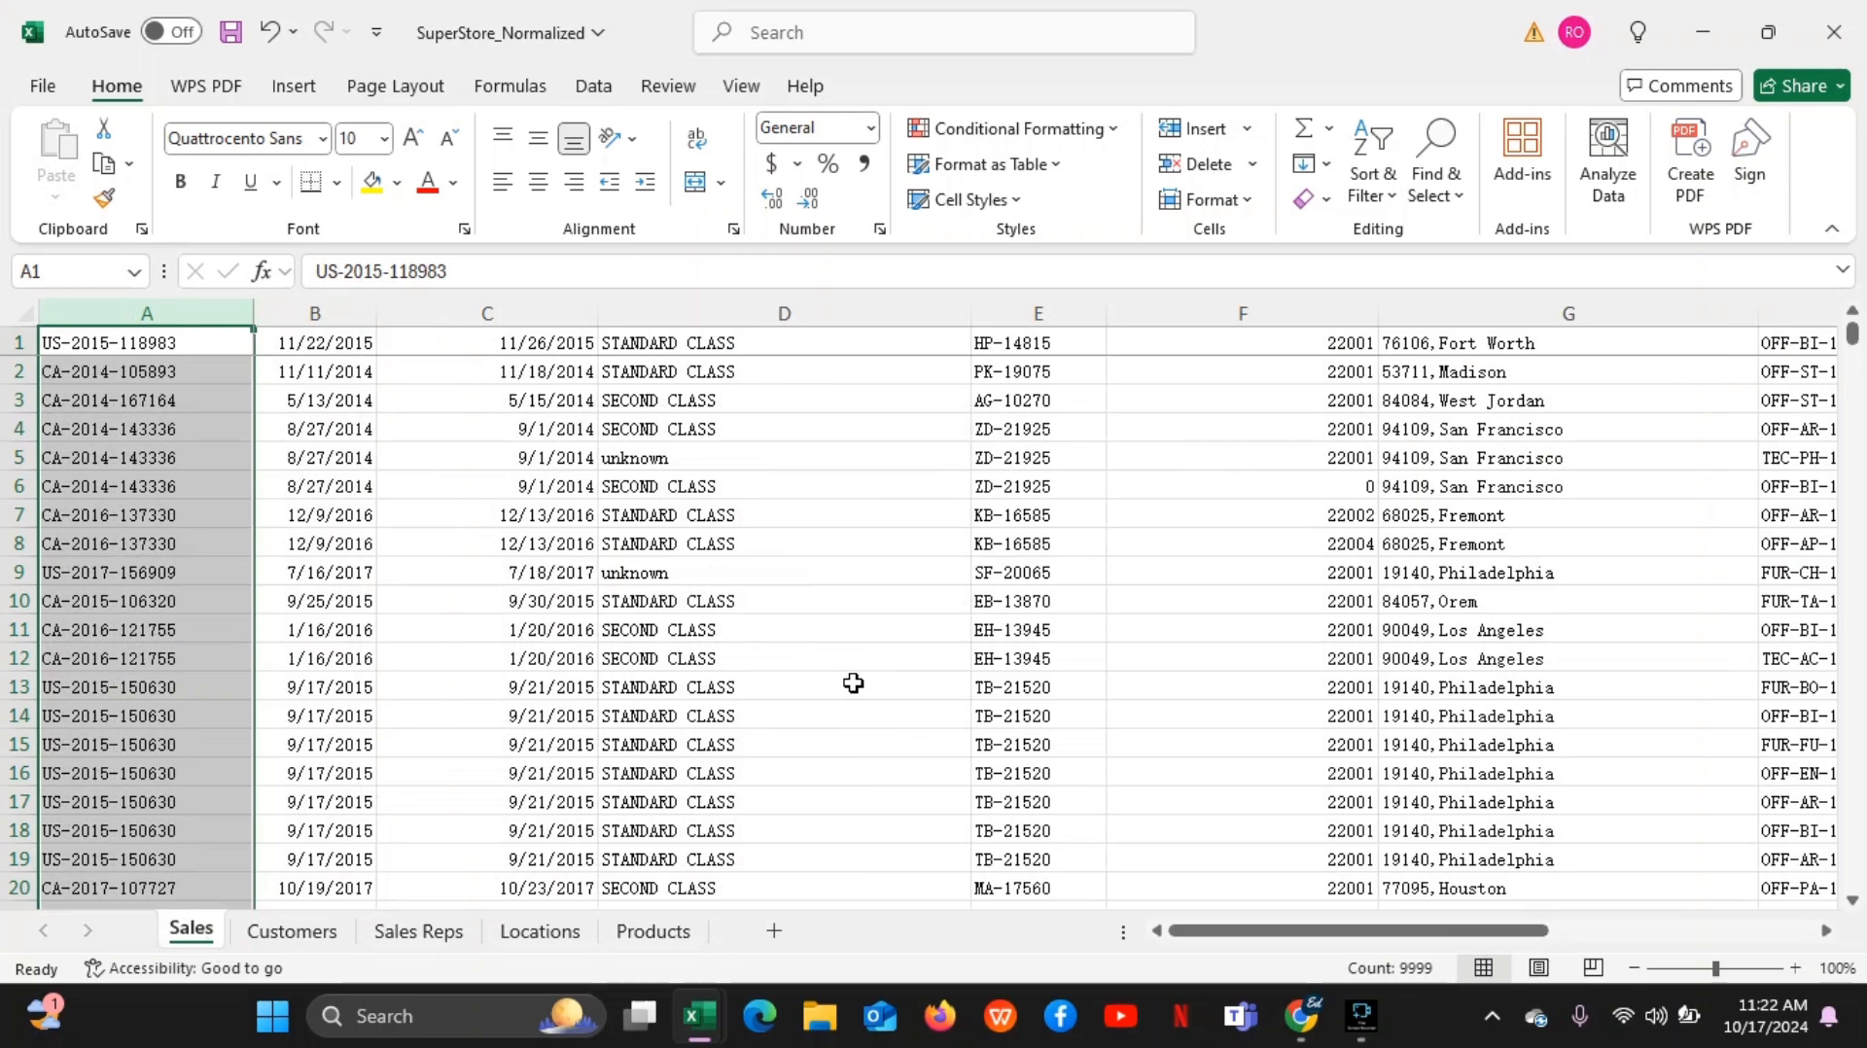
Switch to the Google Meet call, stop presenting the Book3 window and share the entire screen instead
{"action": "mouse_move", "coordinate": [1301, 1016]}
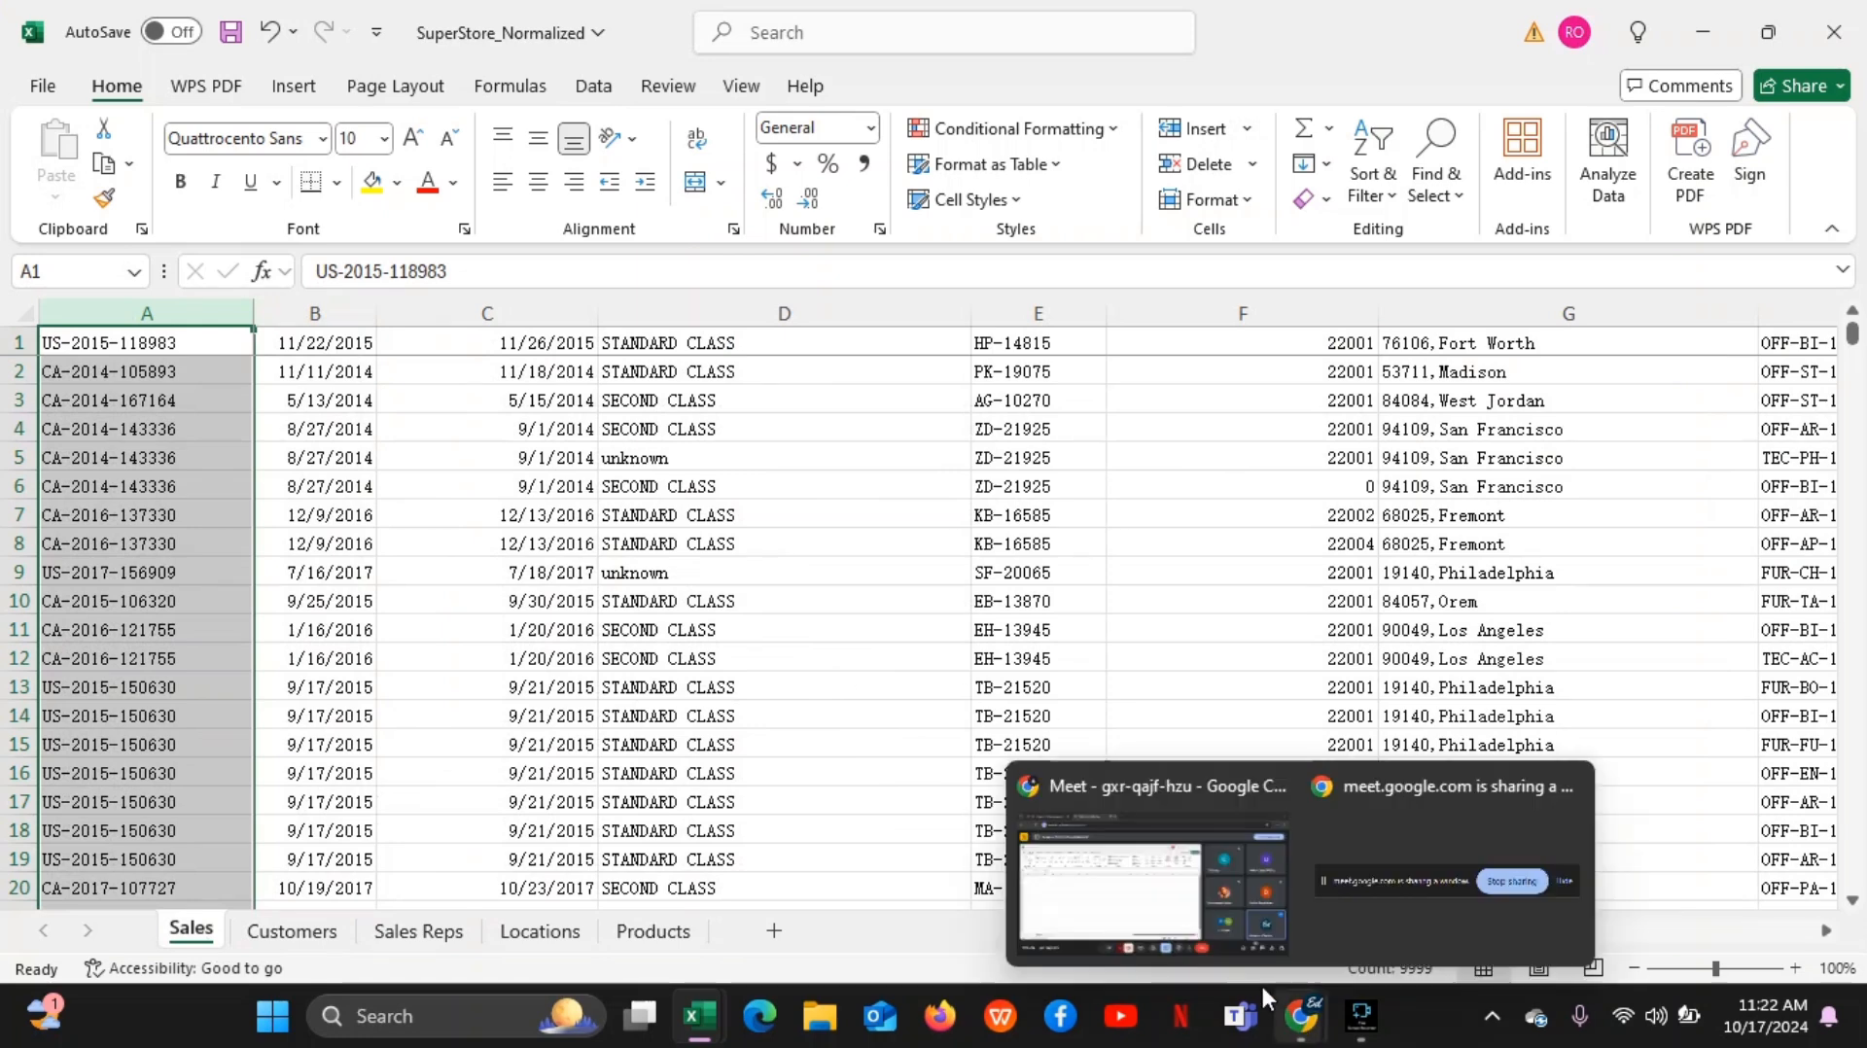
{"action": "left_click", "coordinate": [1187, 916]}
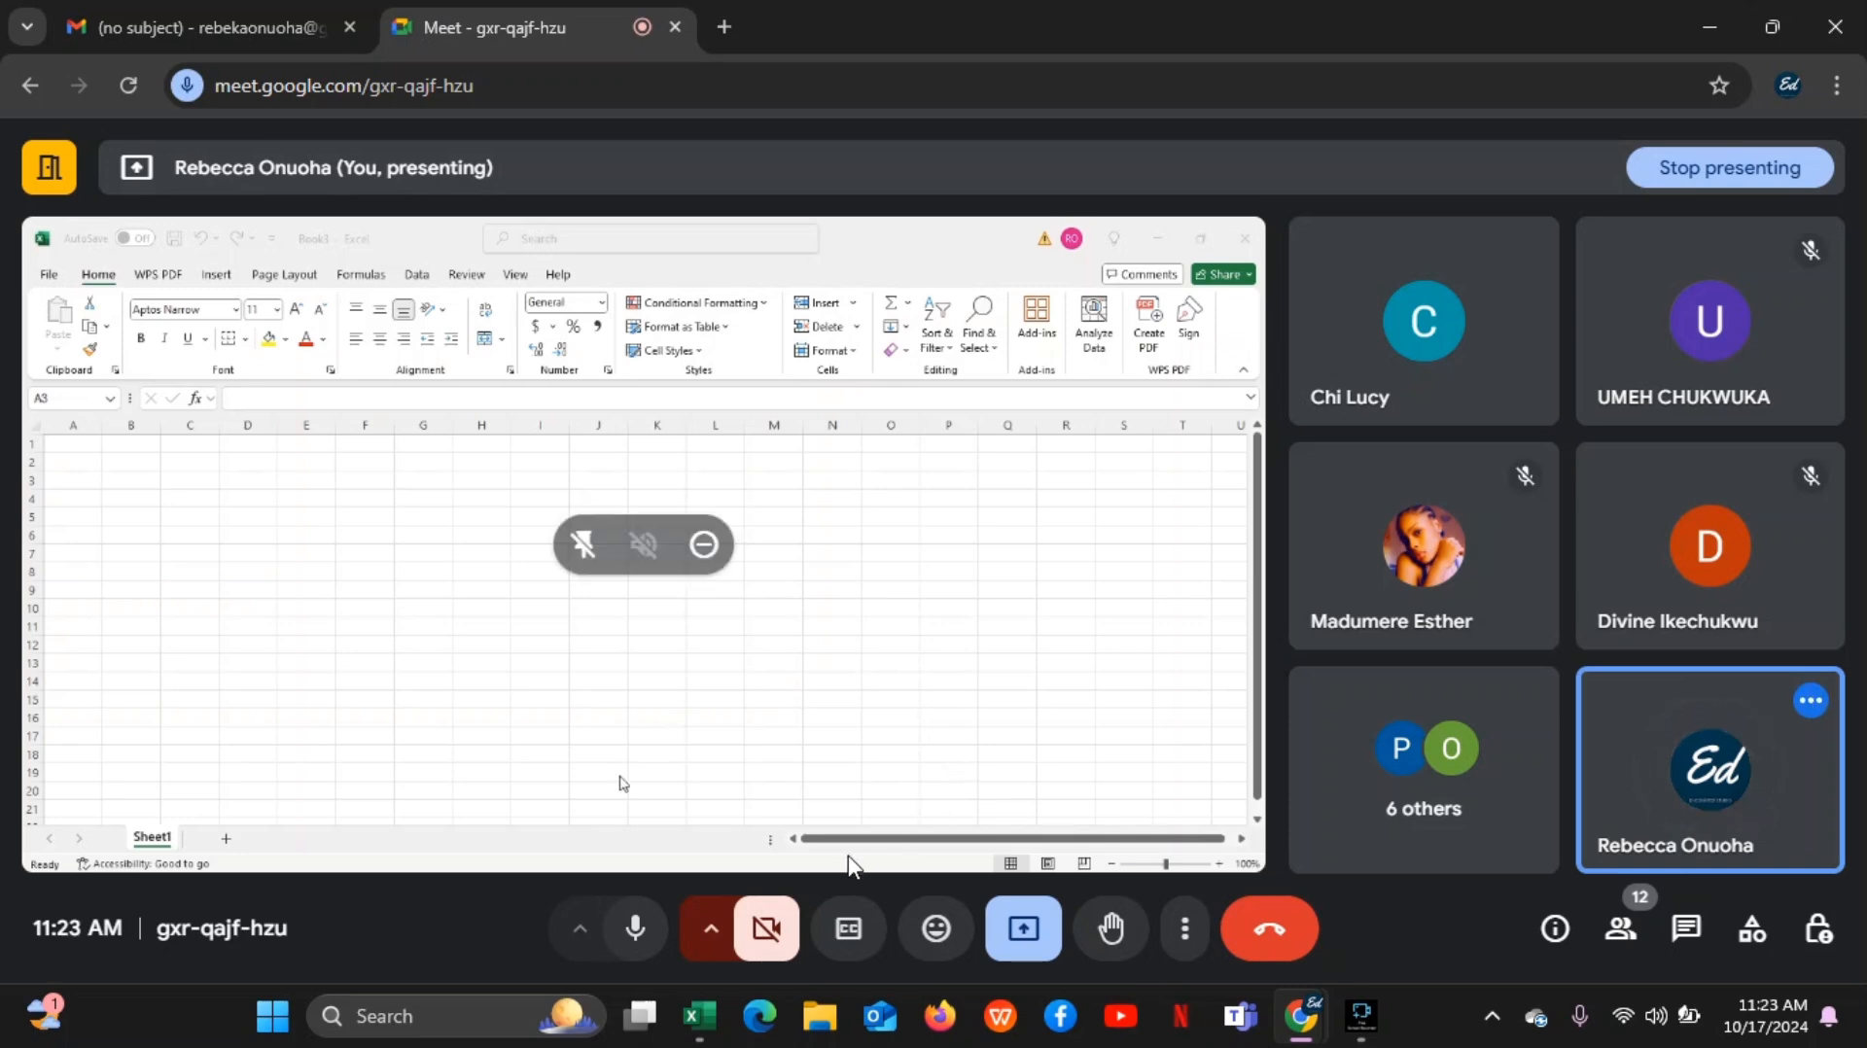
{"action": "left_click", "coordinate": [1017, 940]}
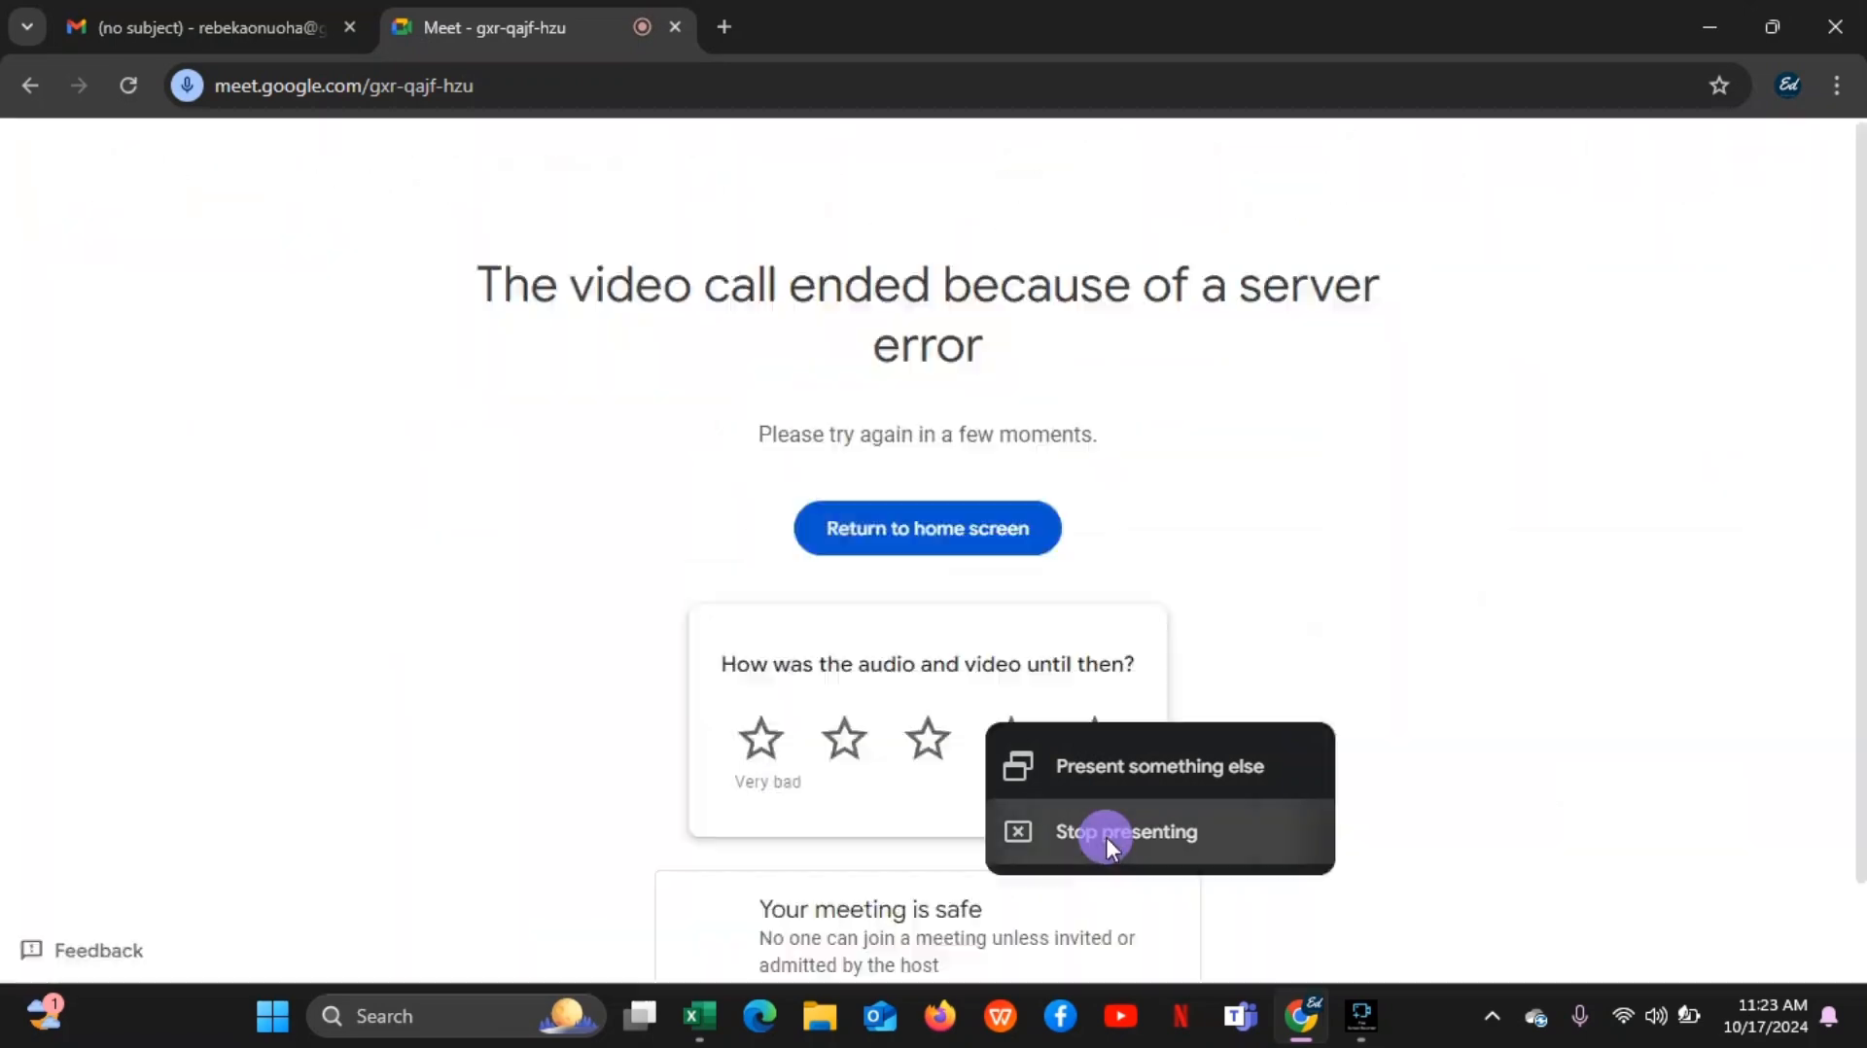
{"action": "left_click", "coordinate": [596, 897]}
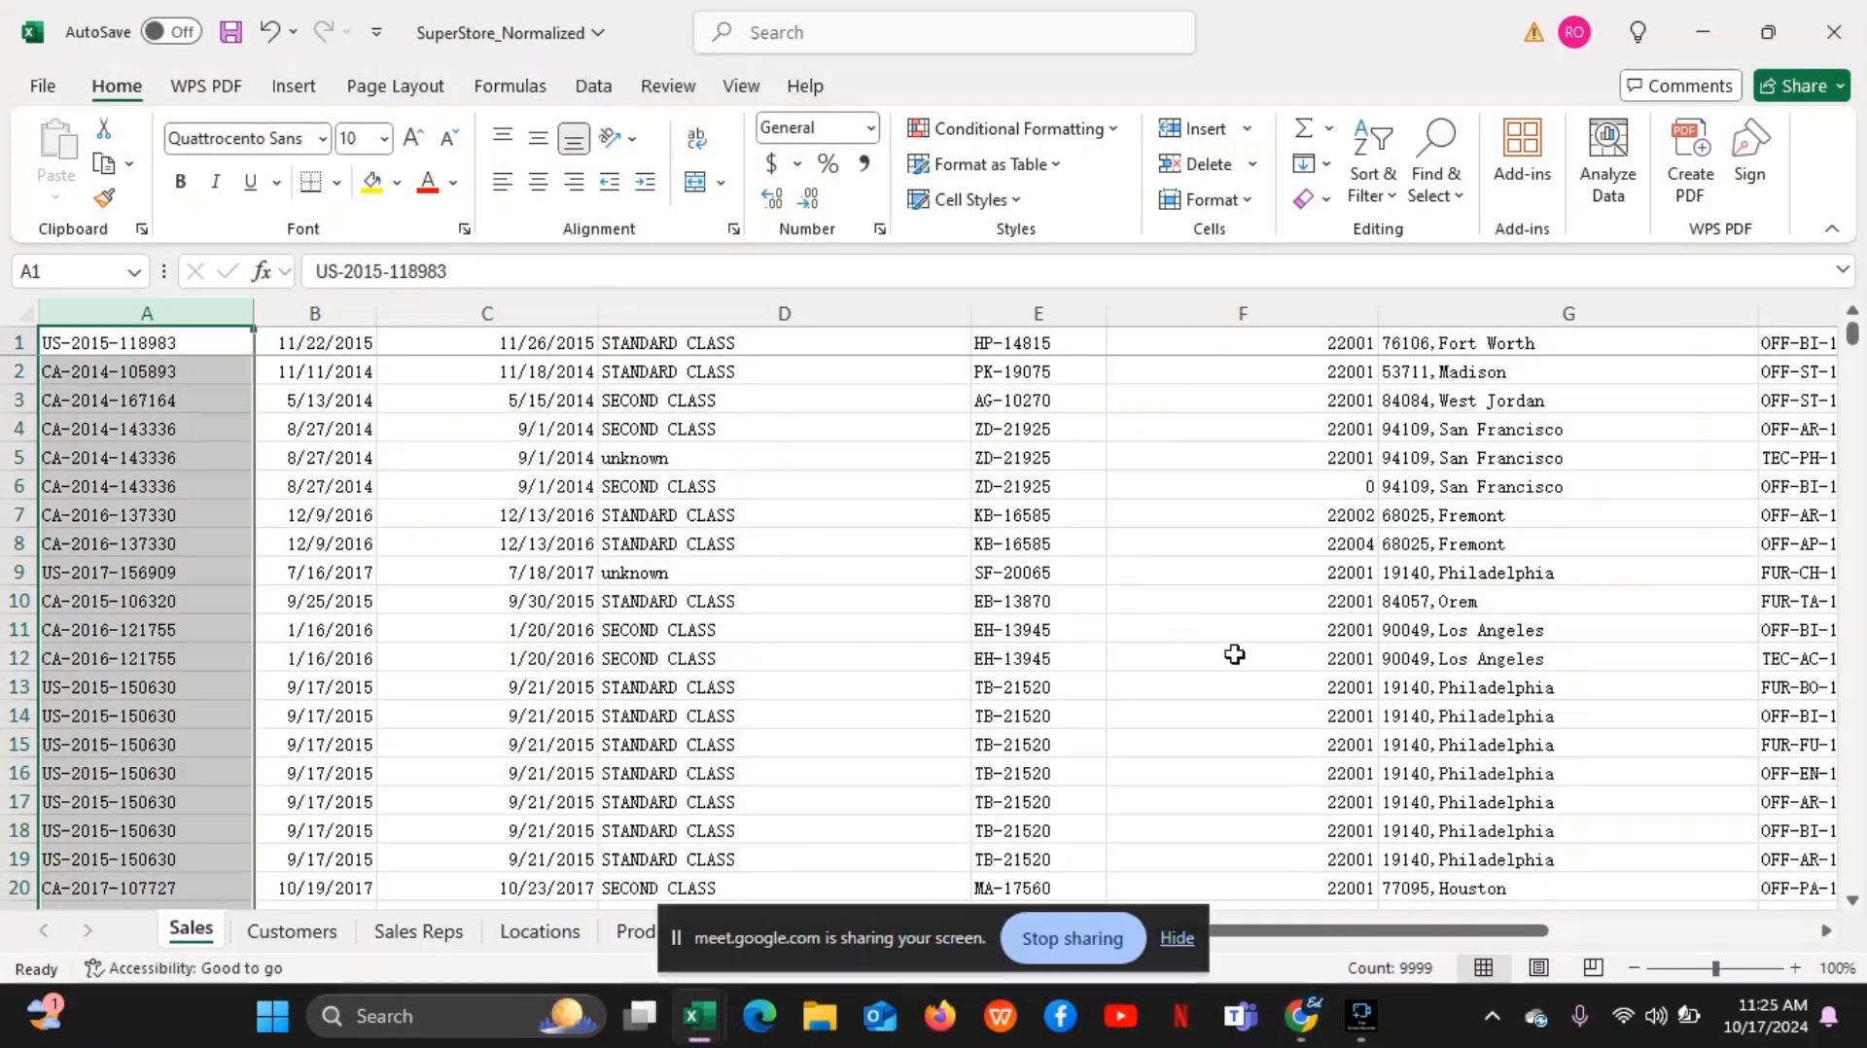
Hide the screen-sharing notice and point out single cells B6, C5, B4 and A4 in the Sales sheet
{"action": "left_click", "coordinate": [1177, 939]}
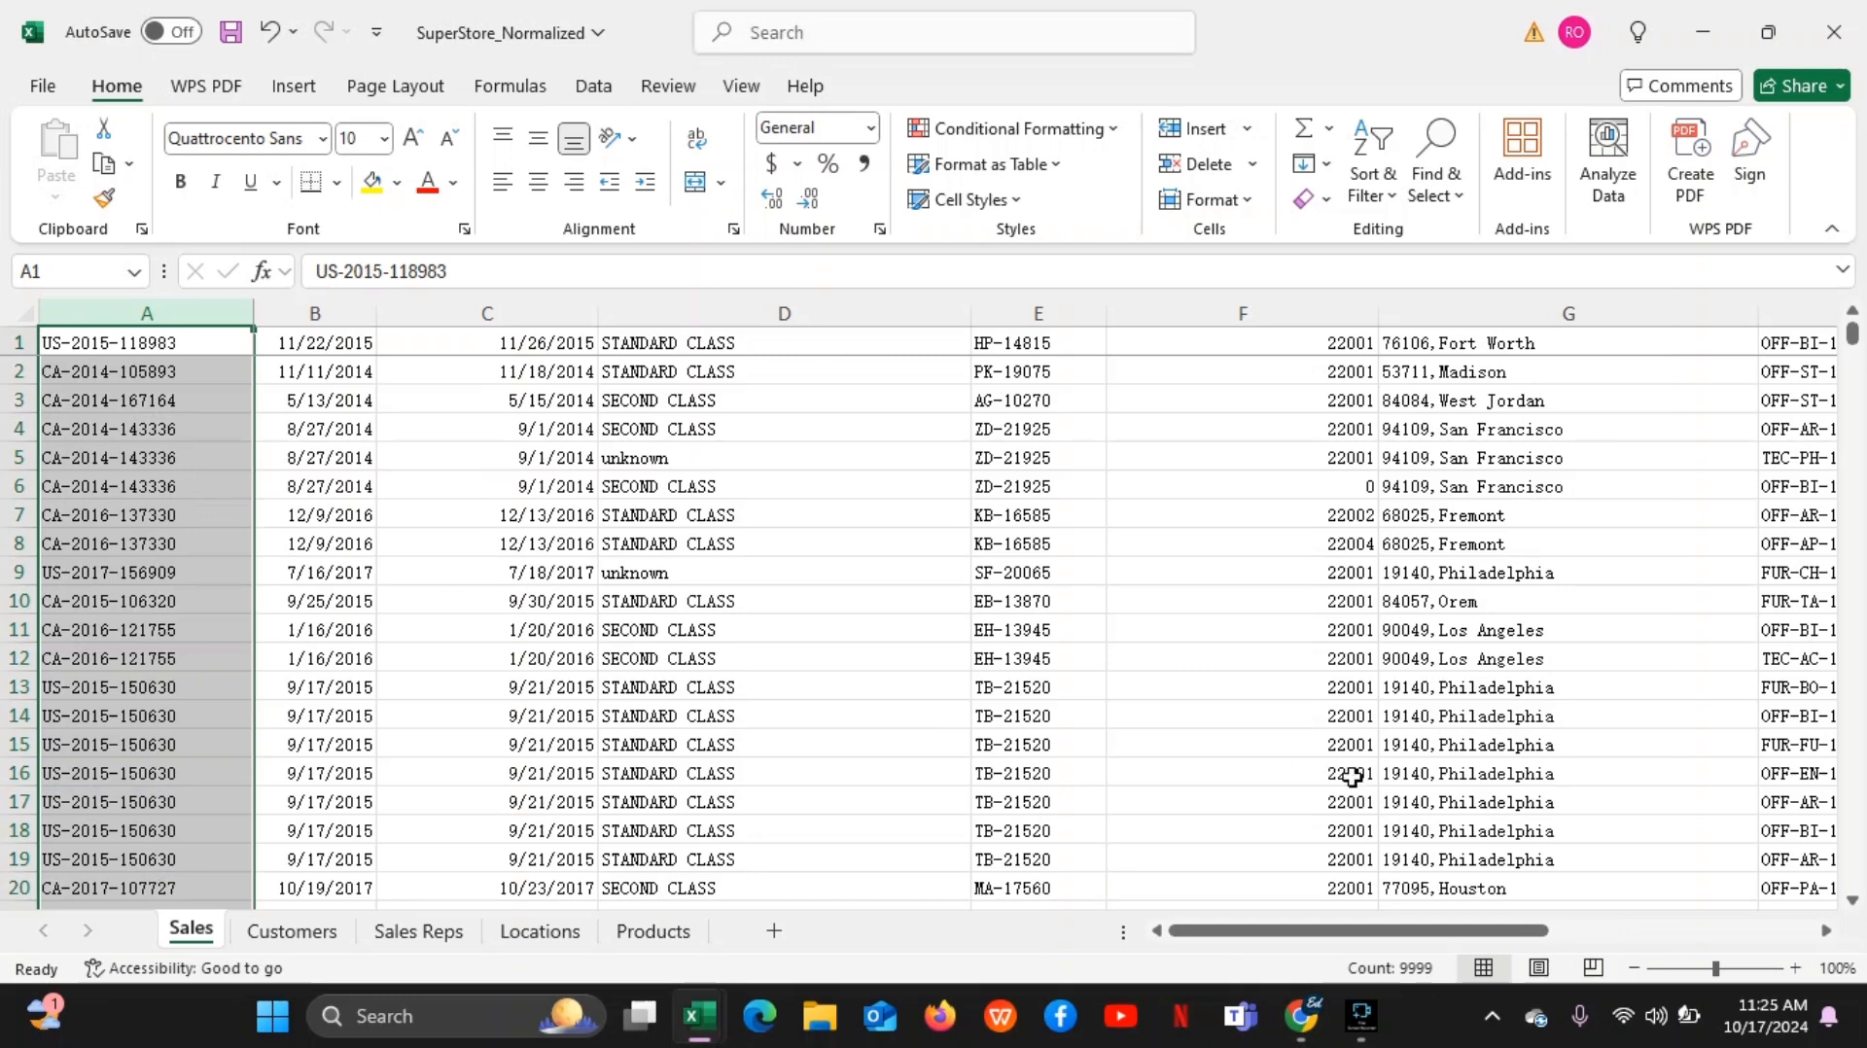
{"action": "mouse_move", "coordinate": [1364, 1021]}
{"action": "mouse_move", "coordinate": [1506, 831]}
{"action": "left_click", "coordinate": [347, 474]}
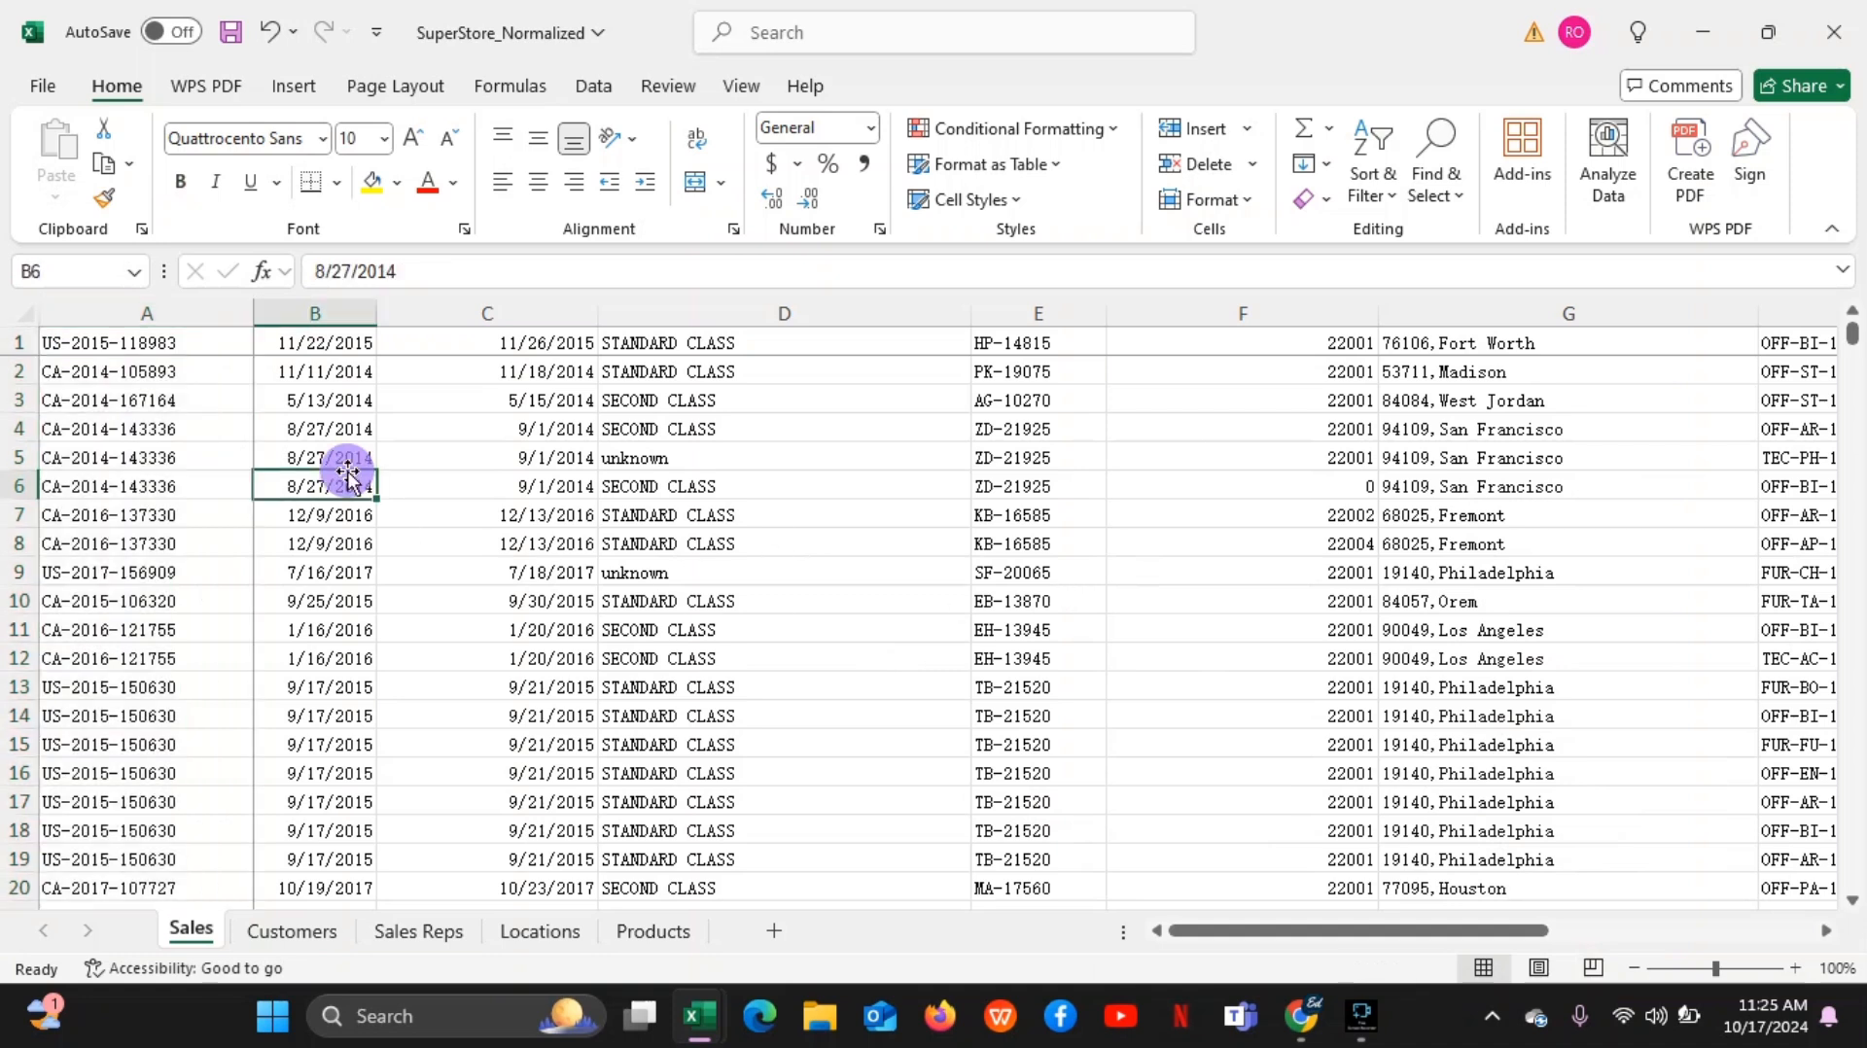
{"action": "left_click", "coordinate": [459, 457]}
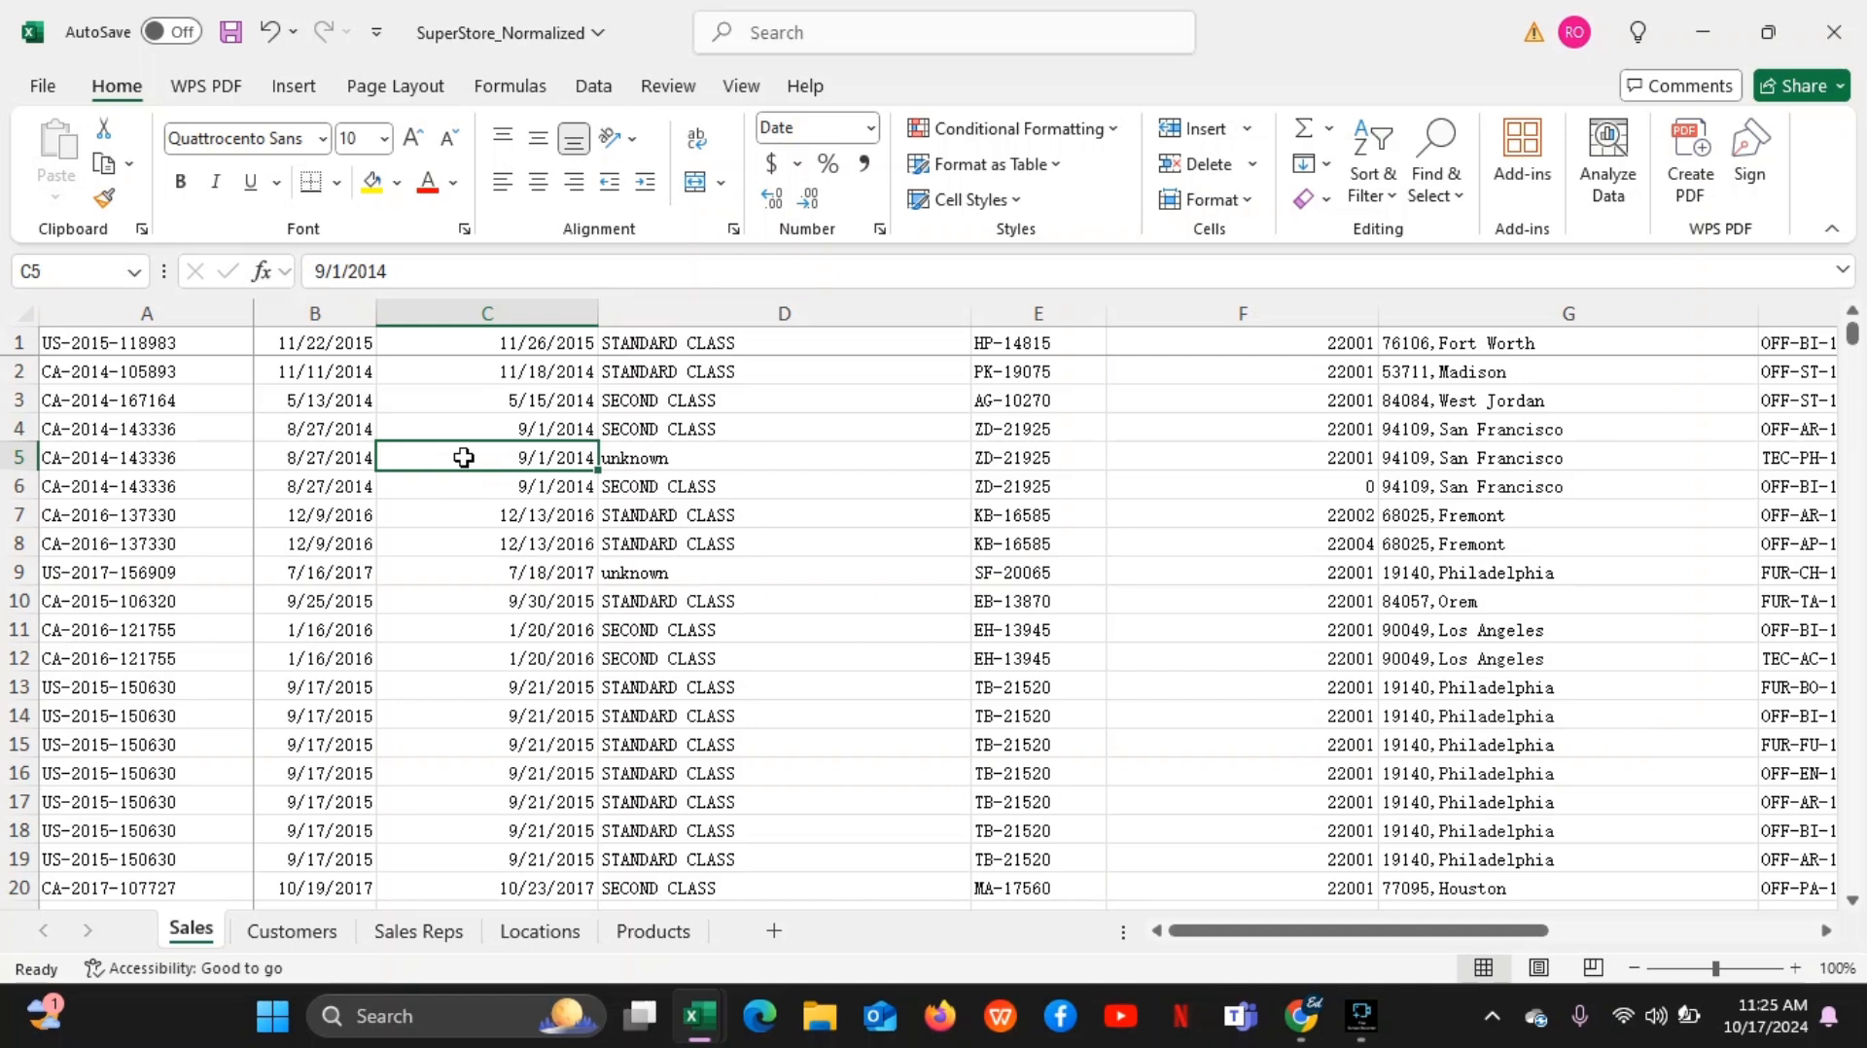
{"action": "left_click", "coordinate": [324, 420]}
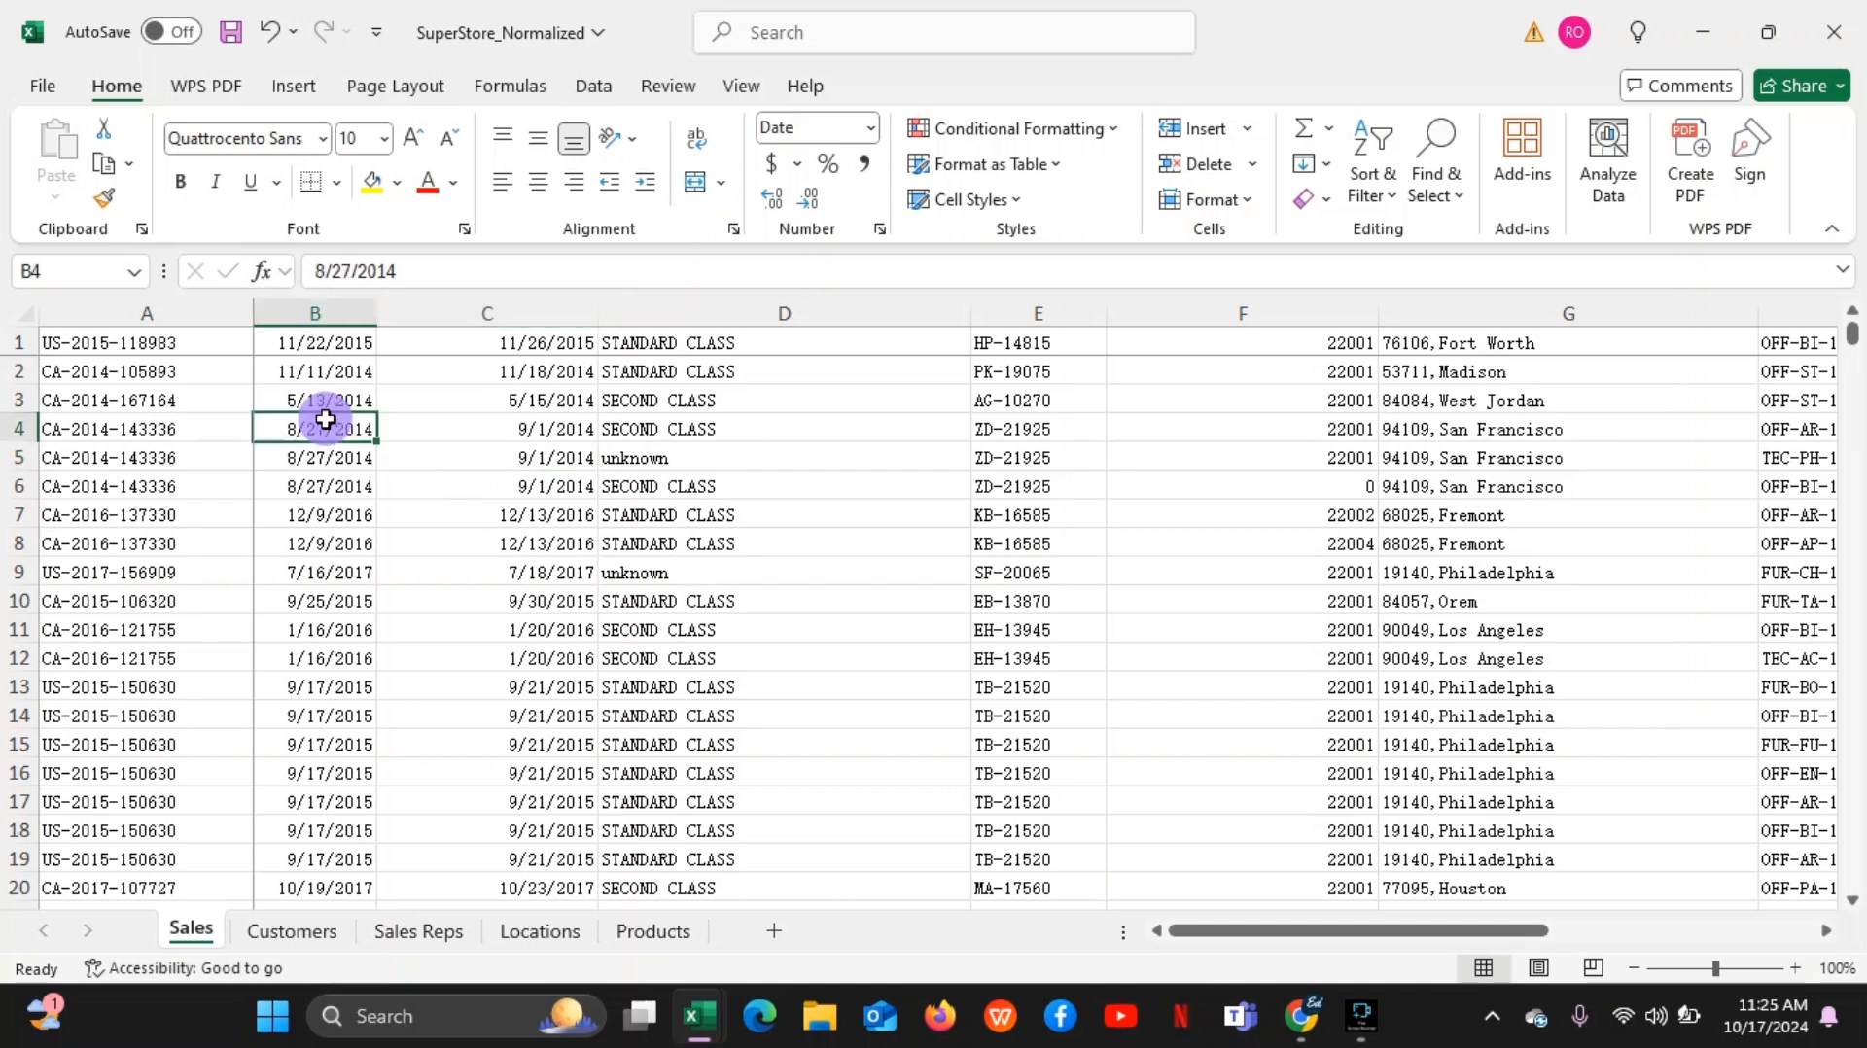
{"action": "left_click", "coordinate": [216, 429]}
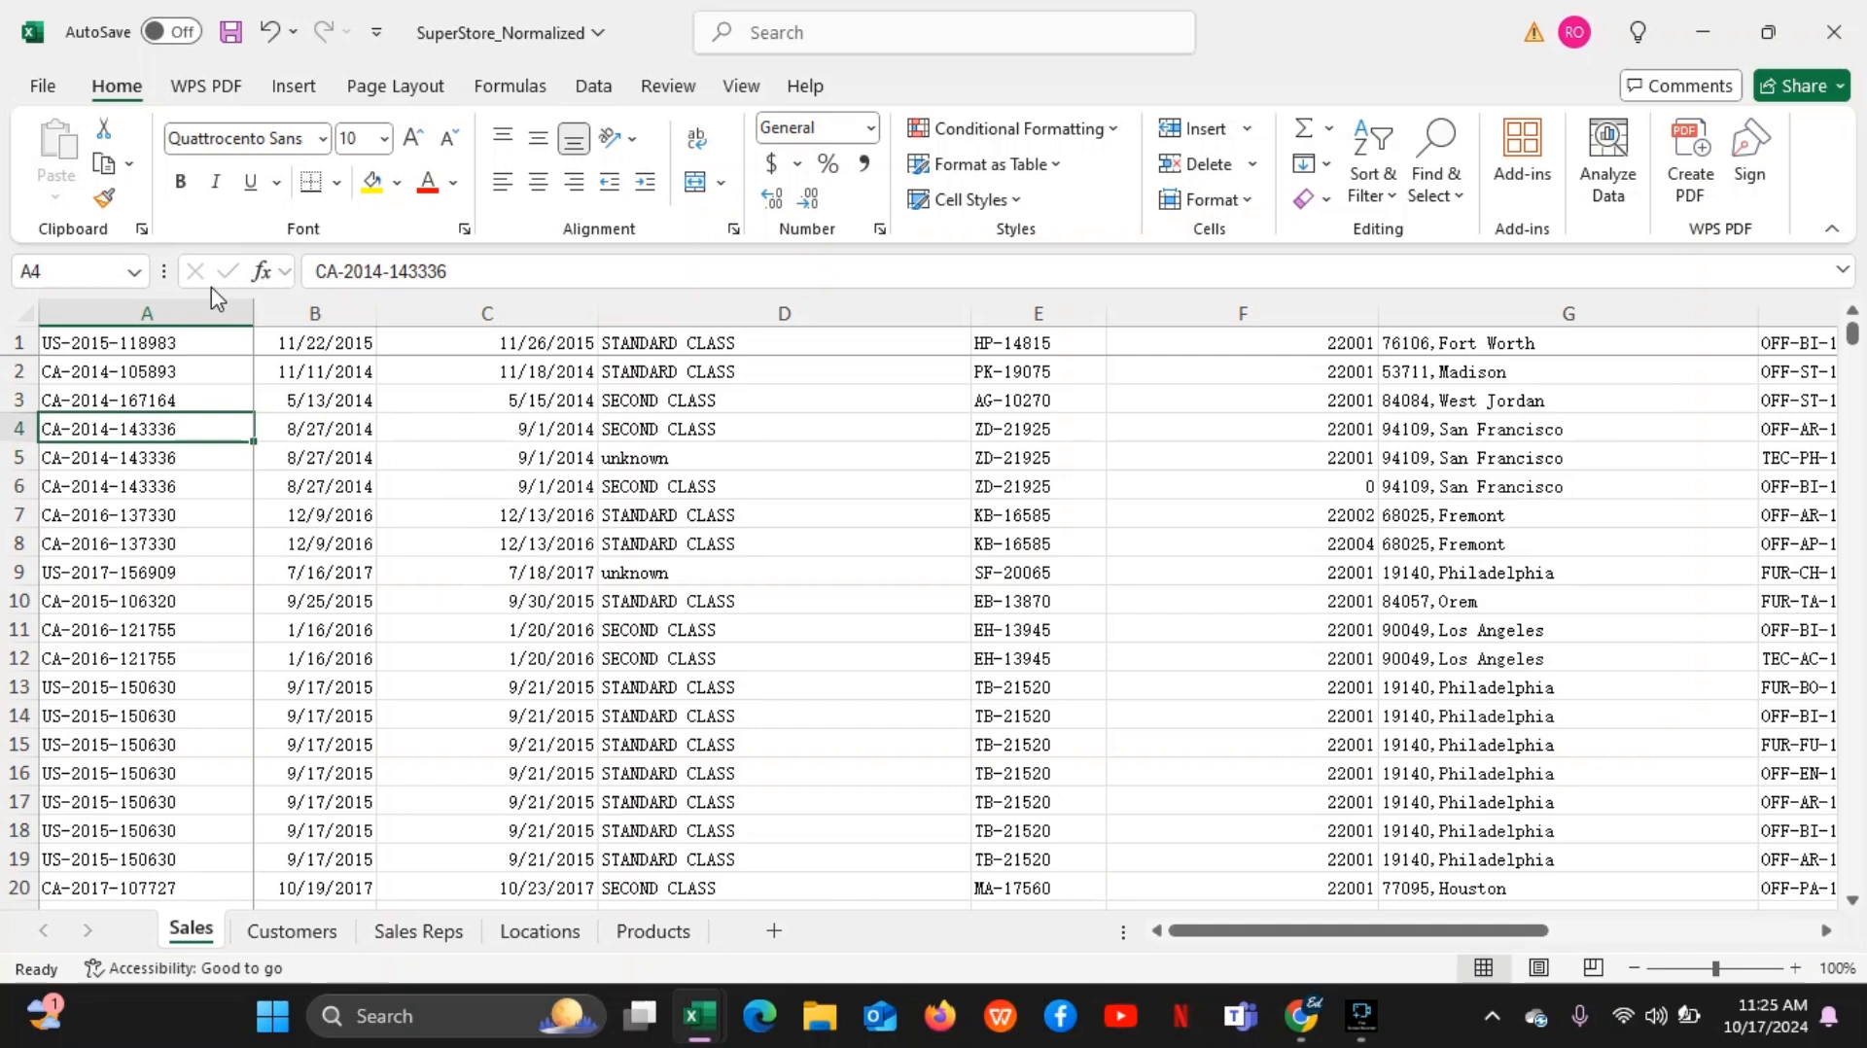
Demonstrate selecting the whole of column A versus single cells such as B5, A4 and A2, ending on cell B3
{"action": "left_click", "coordinate": [210, 314]}
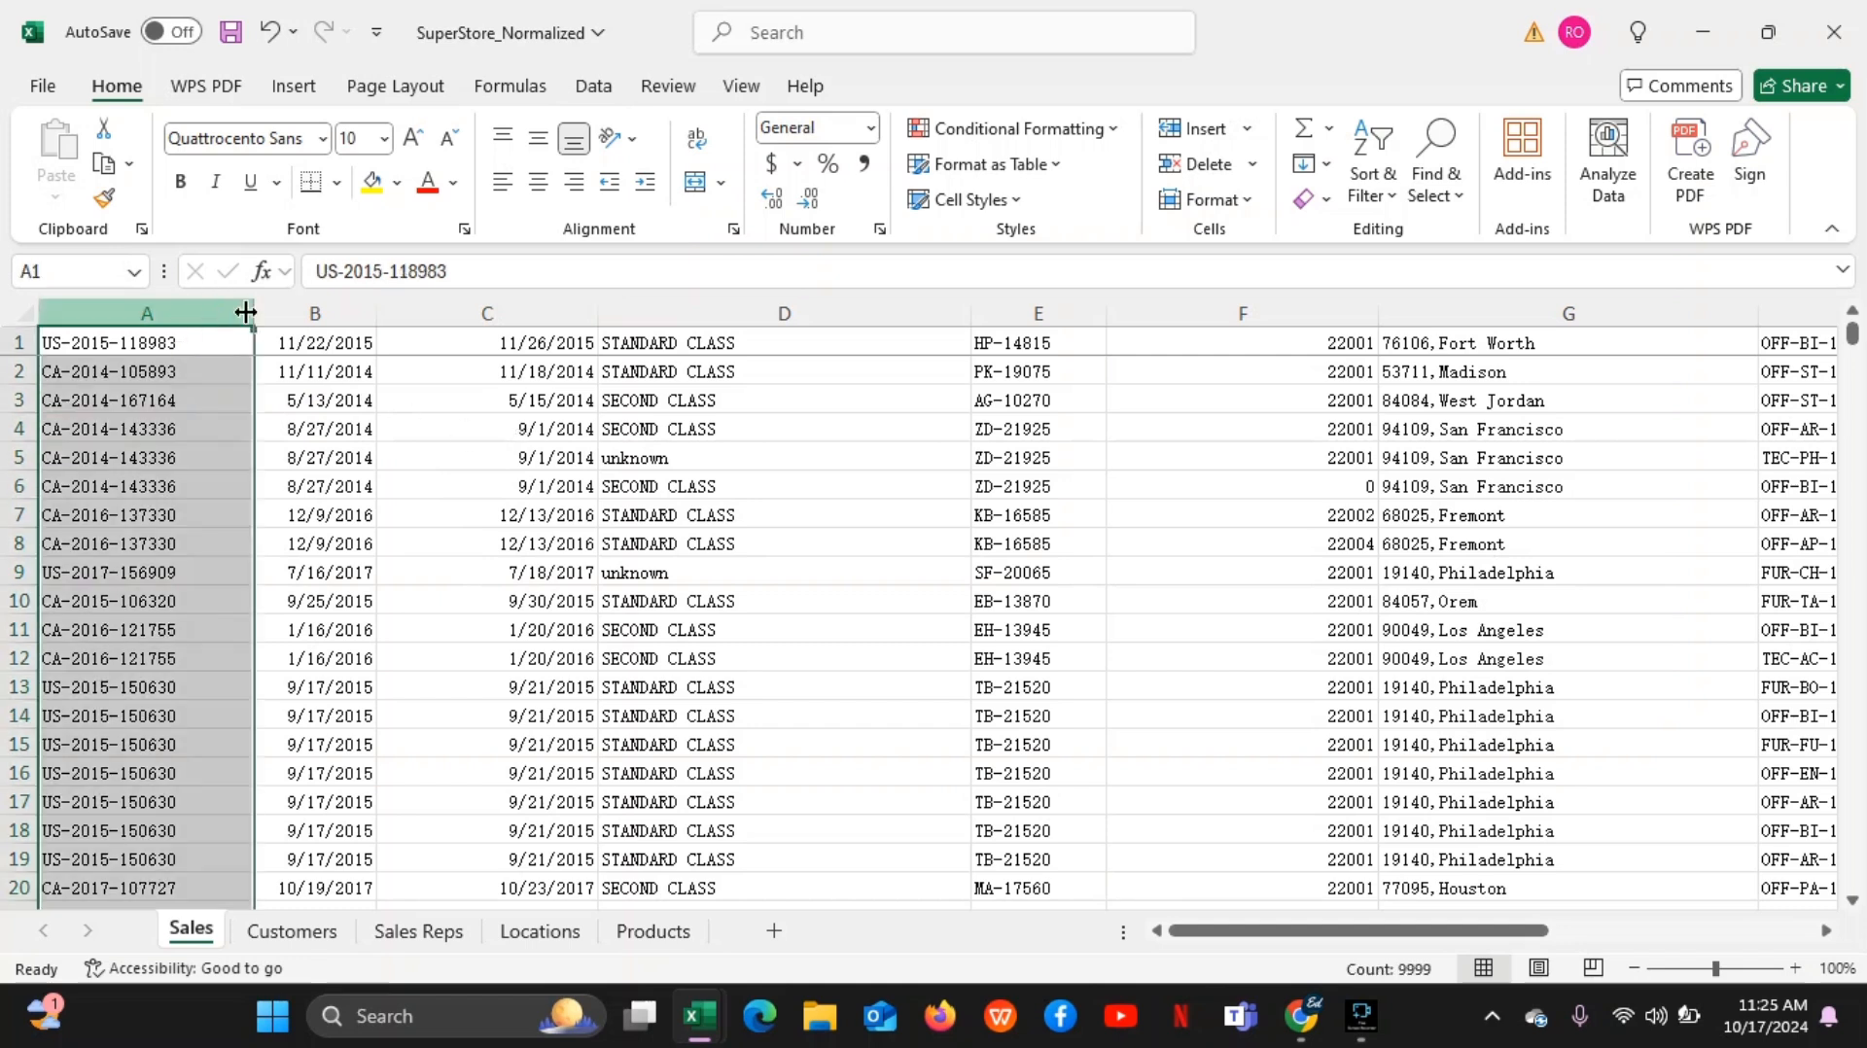
{"action": "left_click", "coordinate": [267, 458]}
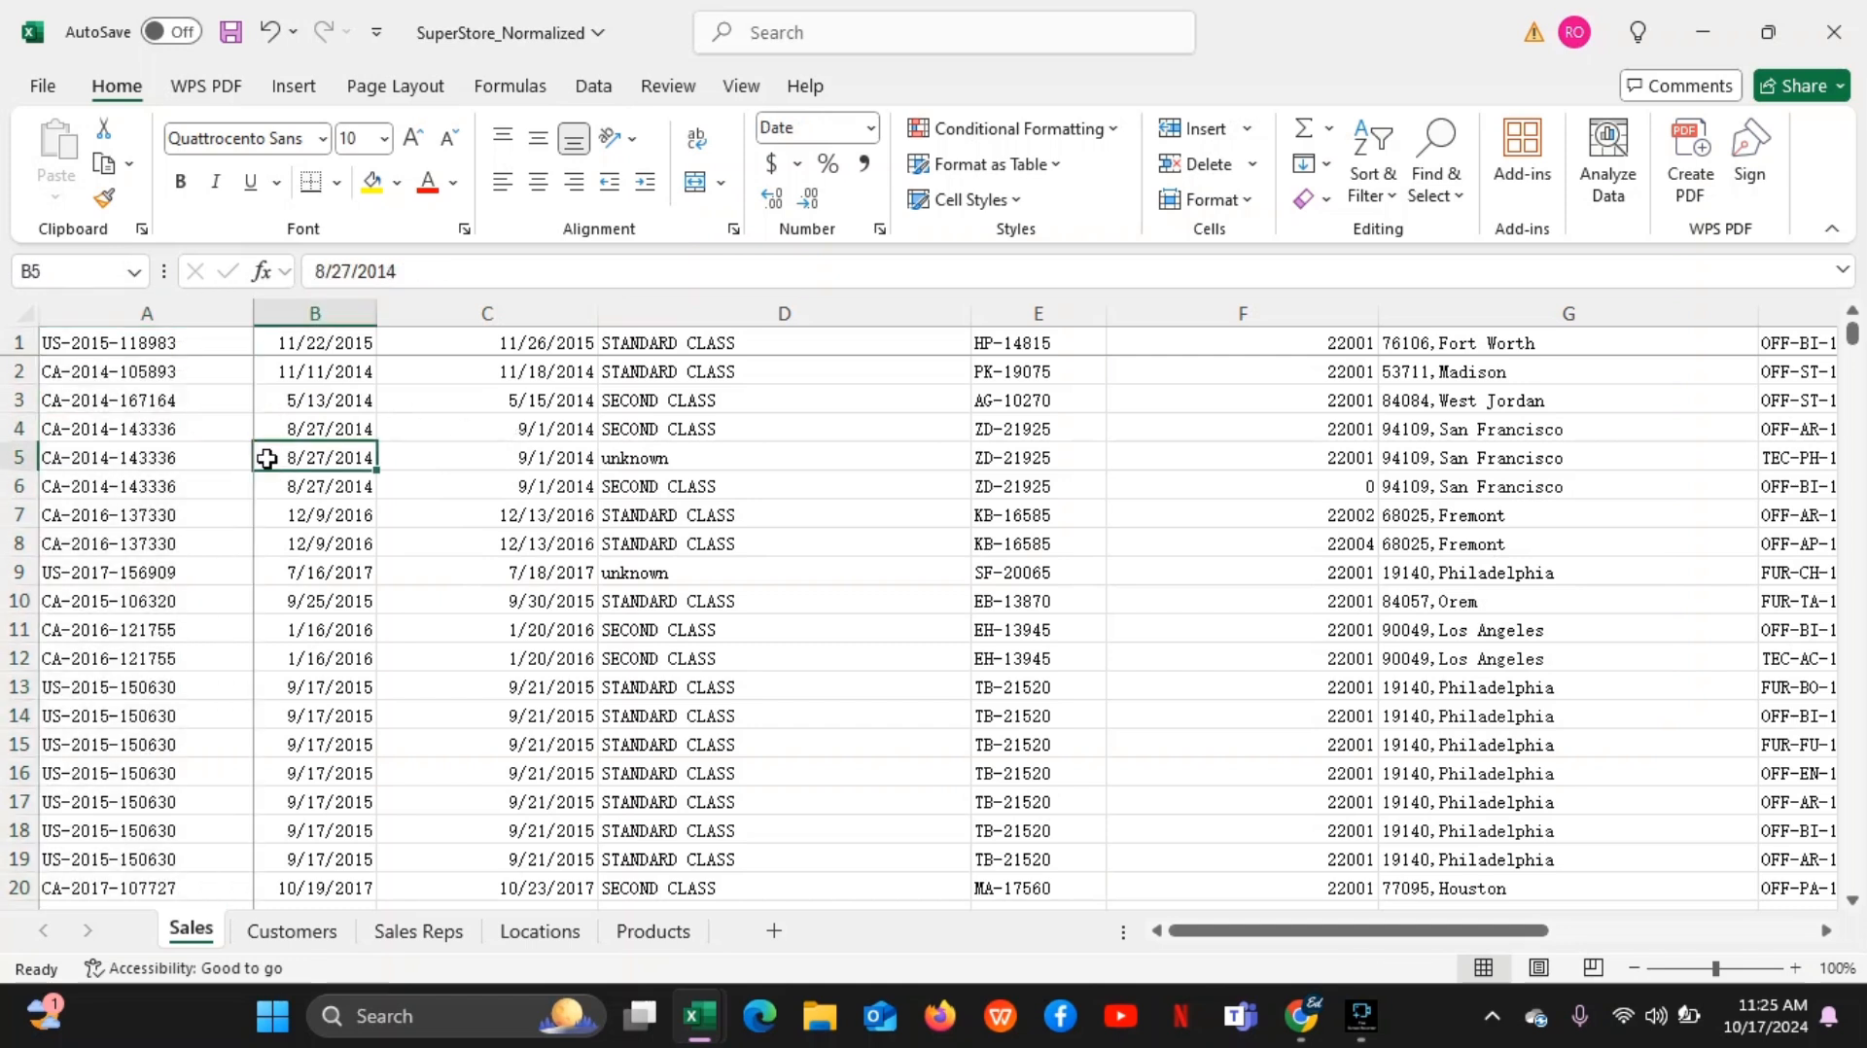
{"action": "left_click", "coordinate": [153, 430]}
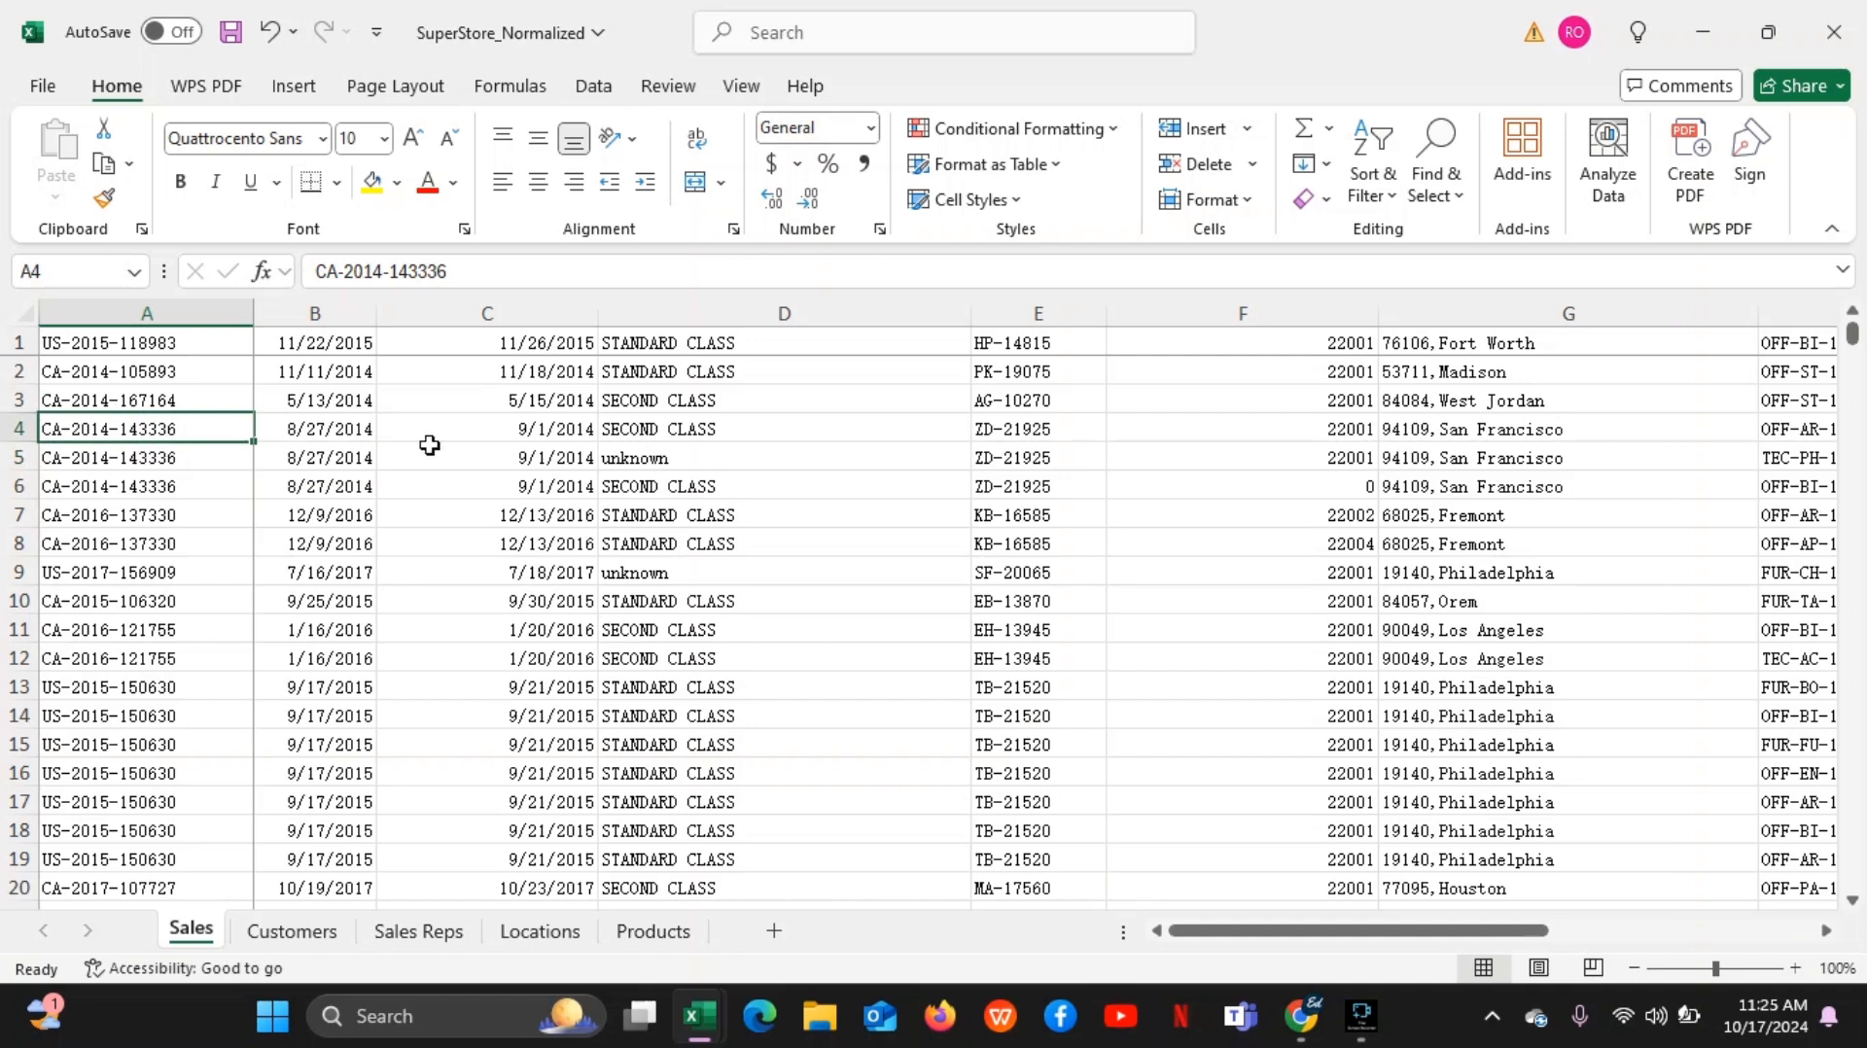
{"action": "left_click", "coordinate": [181, 374]}
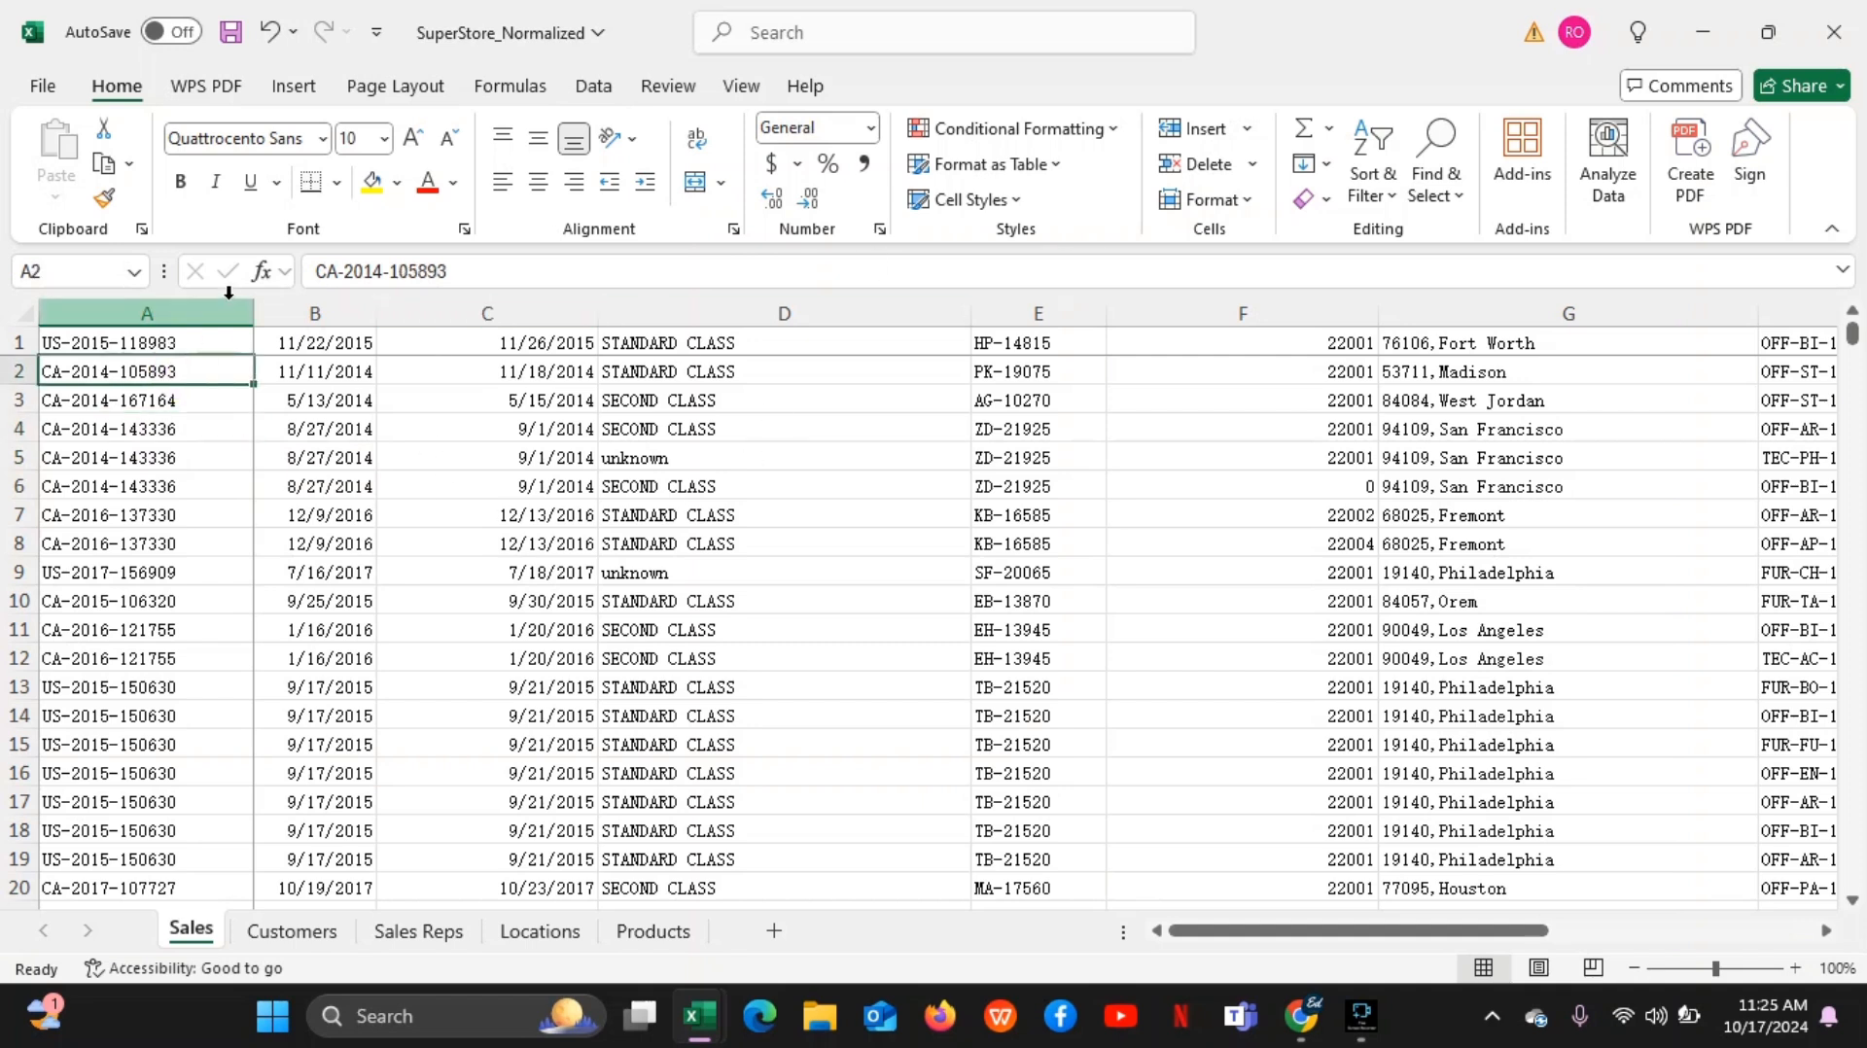
{"action": "left_click", "coordinate": [165, 307]}
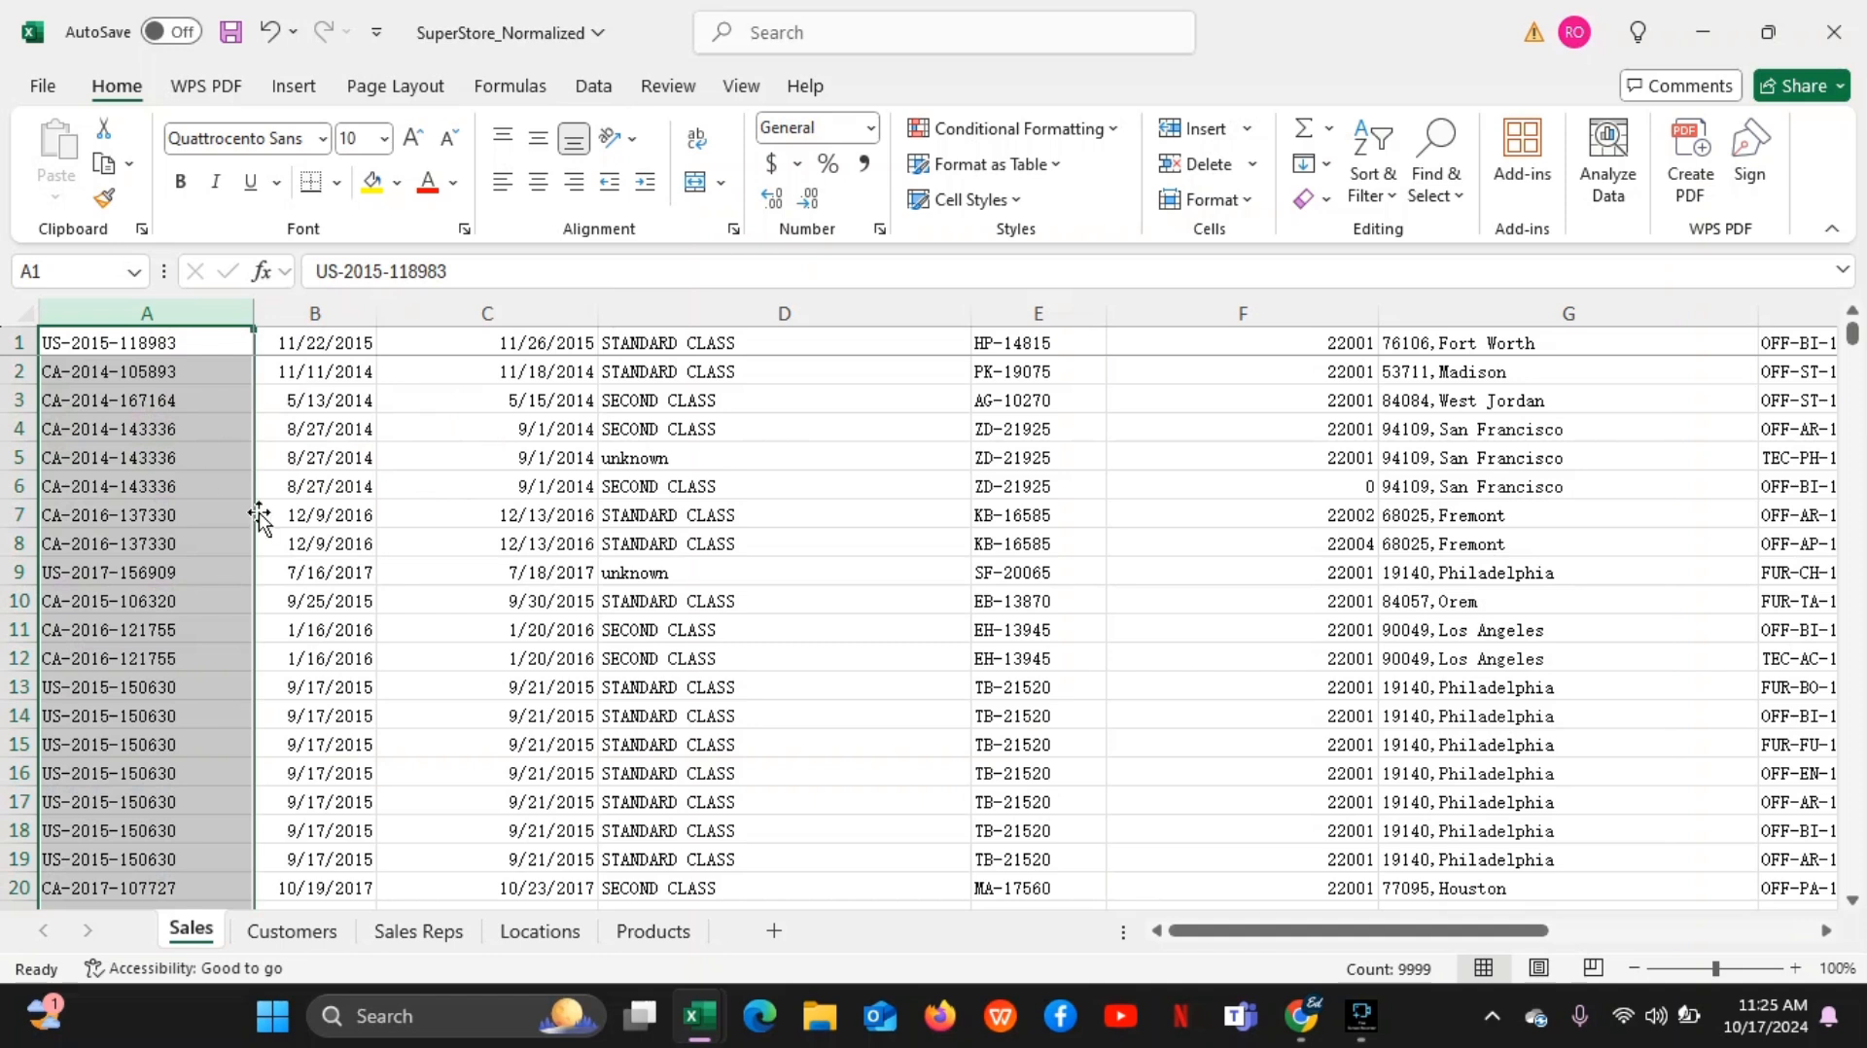
{"action": "left_click", "coordinate": [347, 398]}
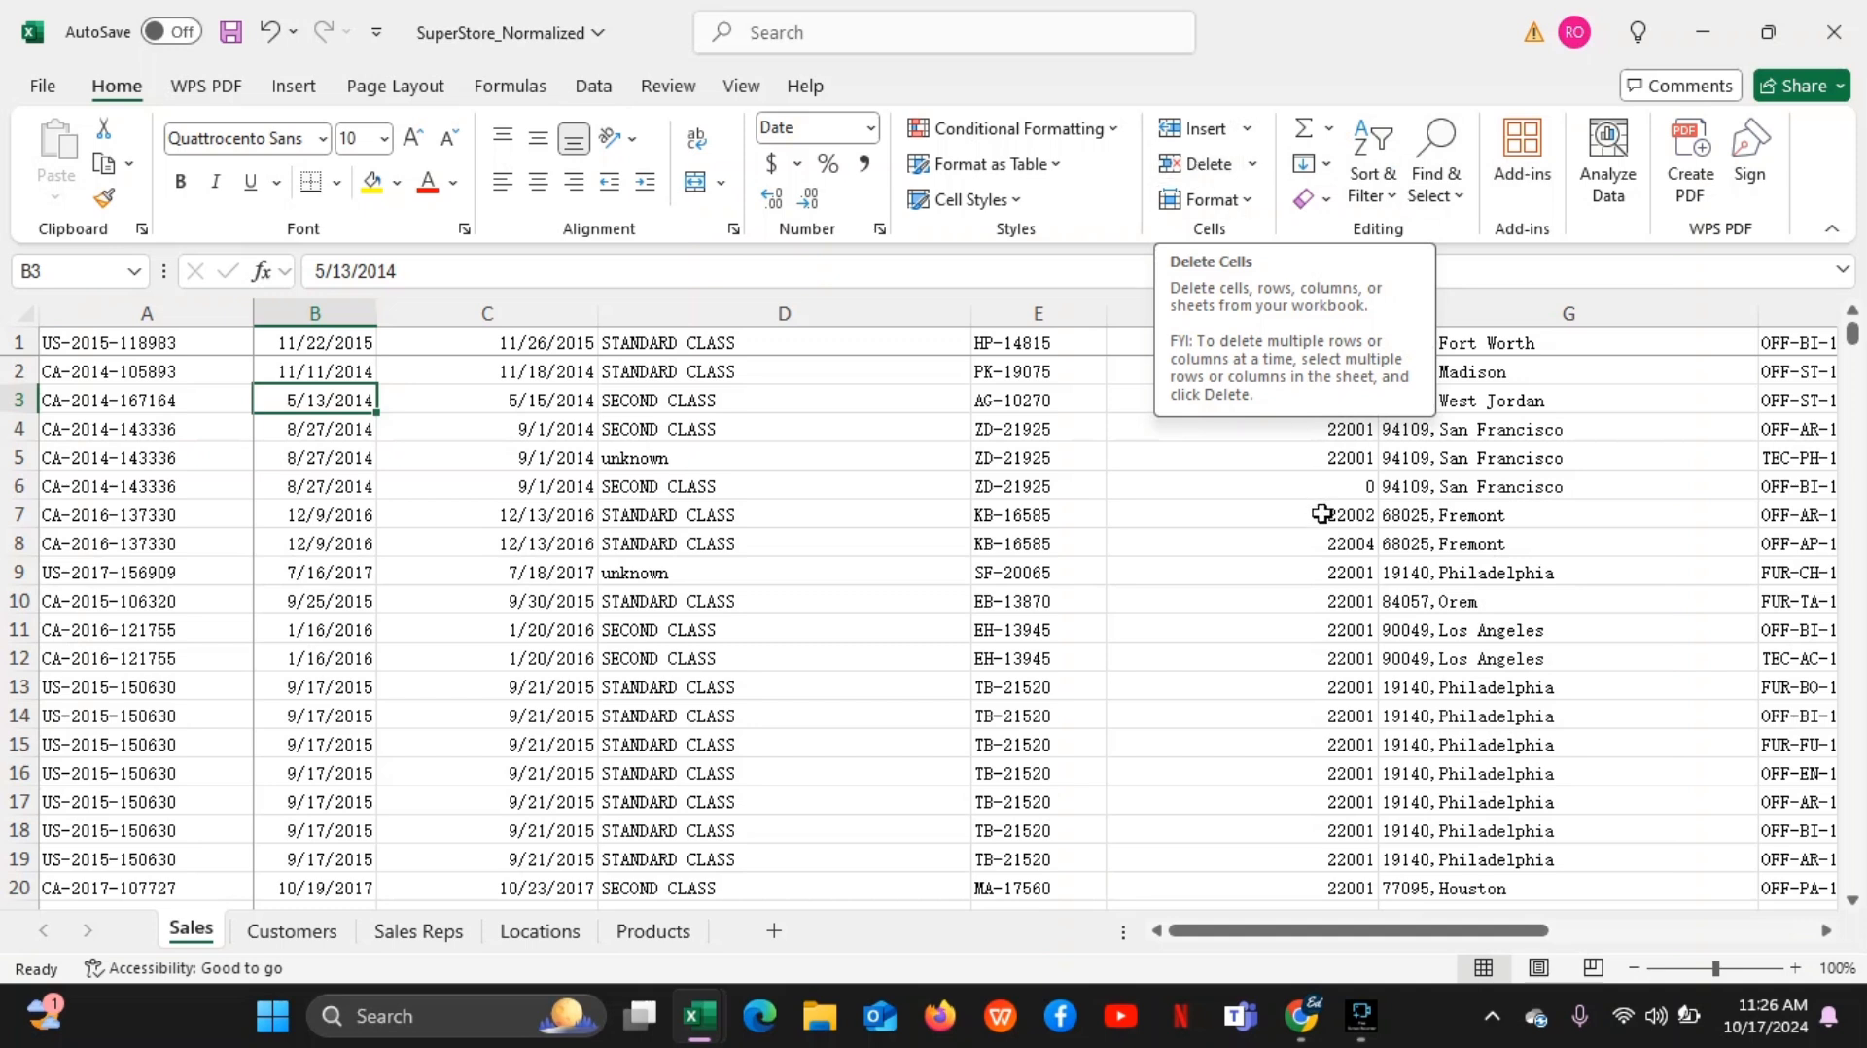
Switch to the Google Meet call, mute and unmute the microphone, and return to the SuperStore_Normalized workbook
{"action": "mouse_move", "coordinate": [1314, 1029]}
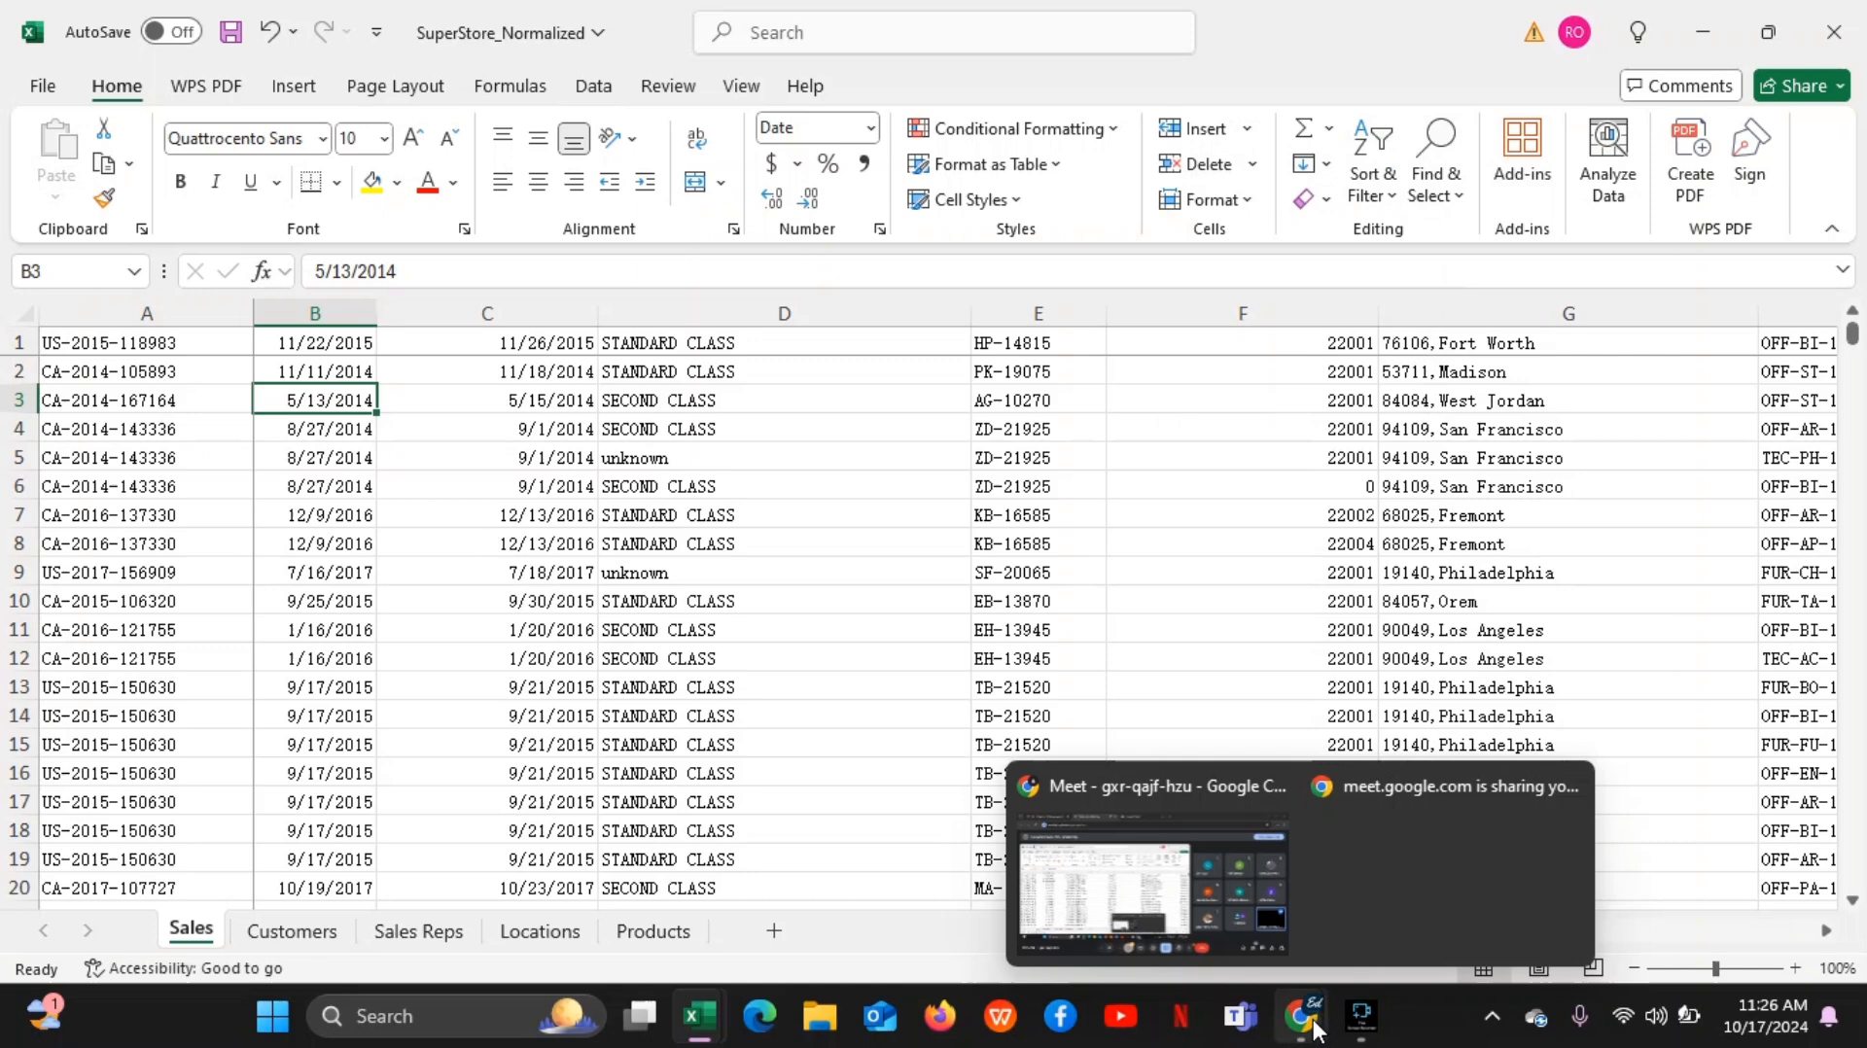
{"action": "left_click", "coordinate": [1212, 922]}
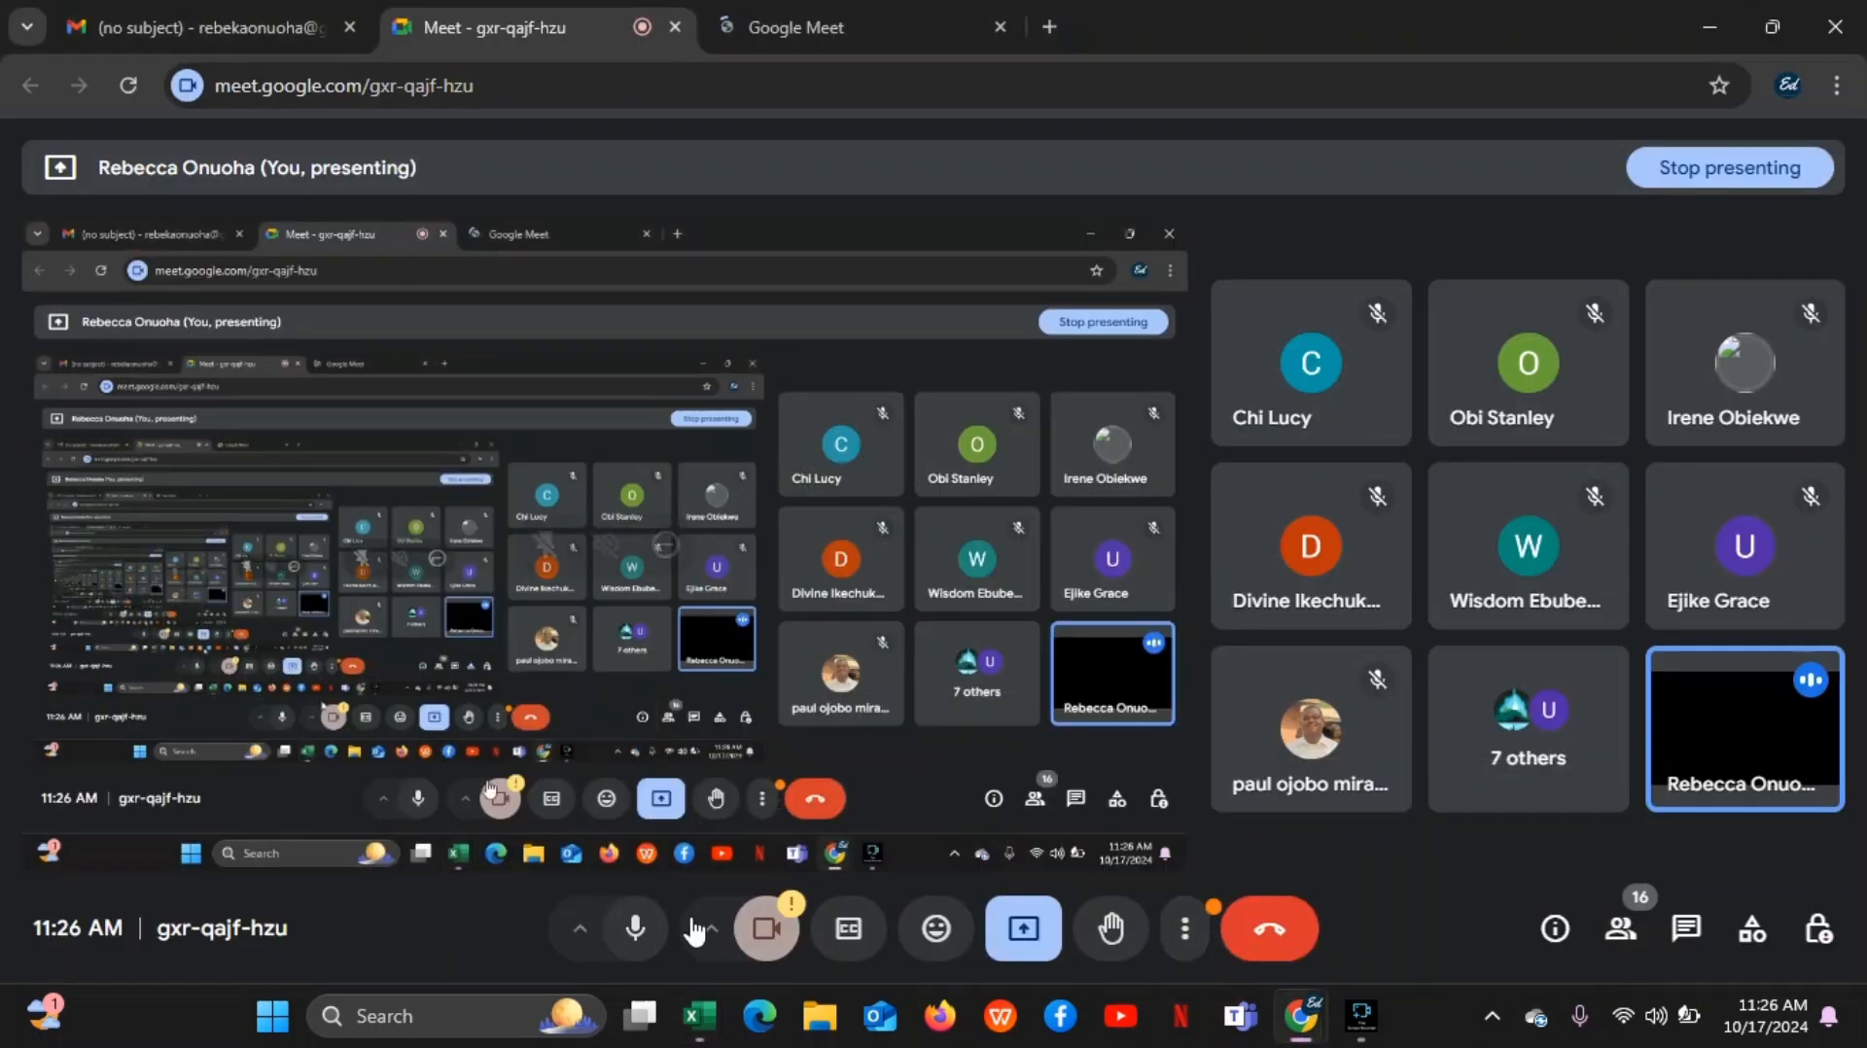
{"action": "left_click", "coordinate": [640, 934]}
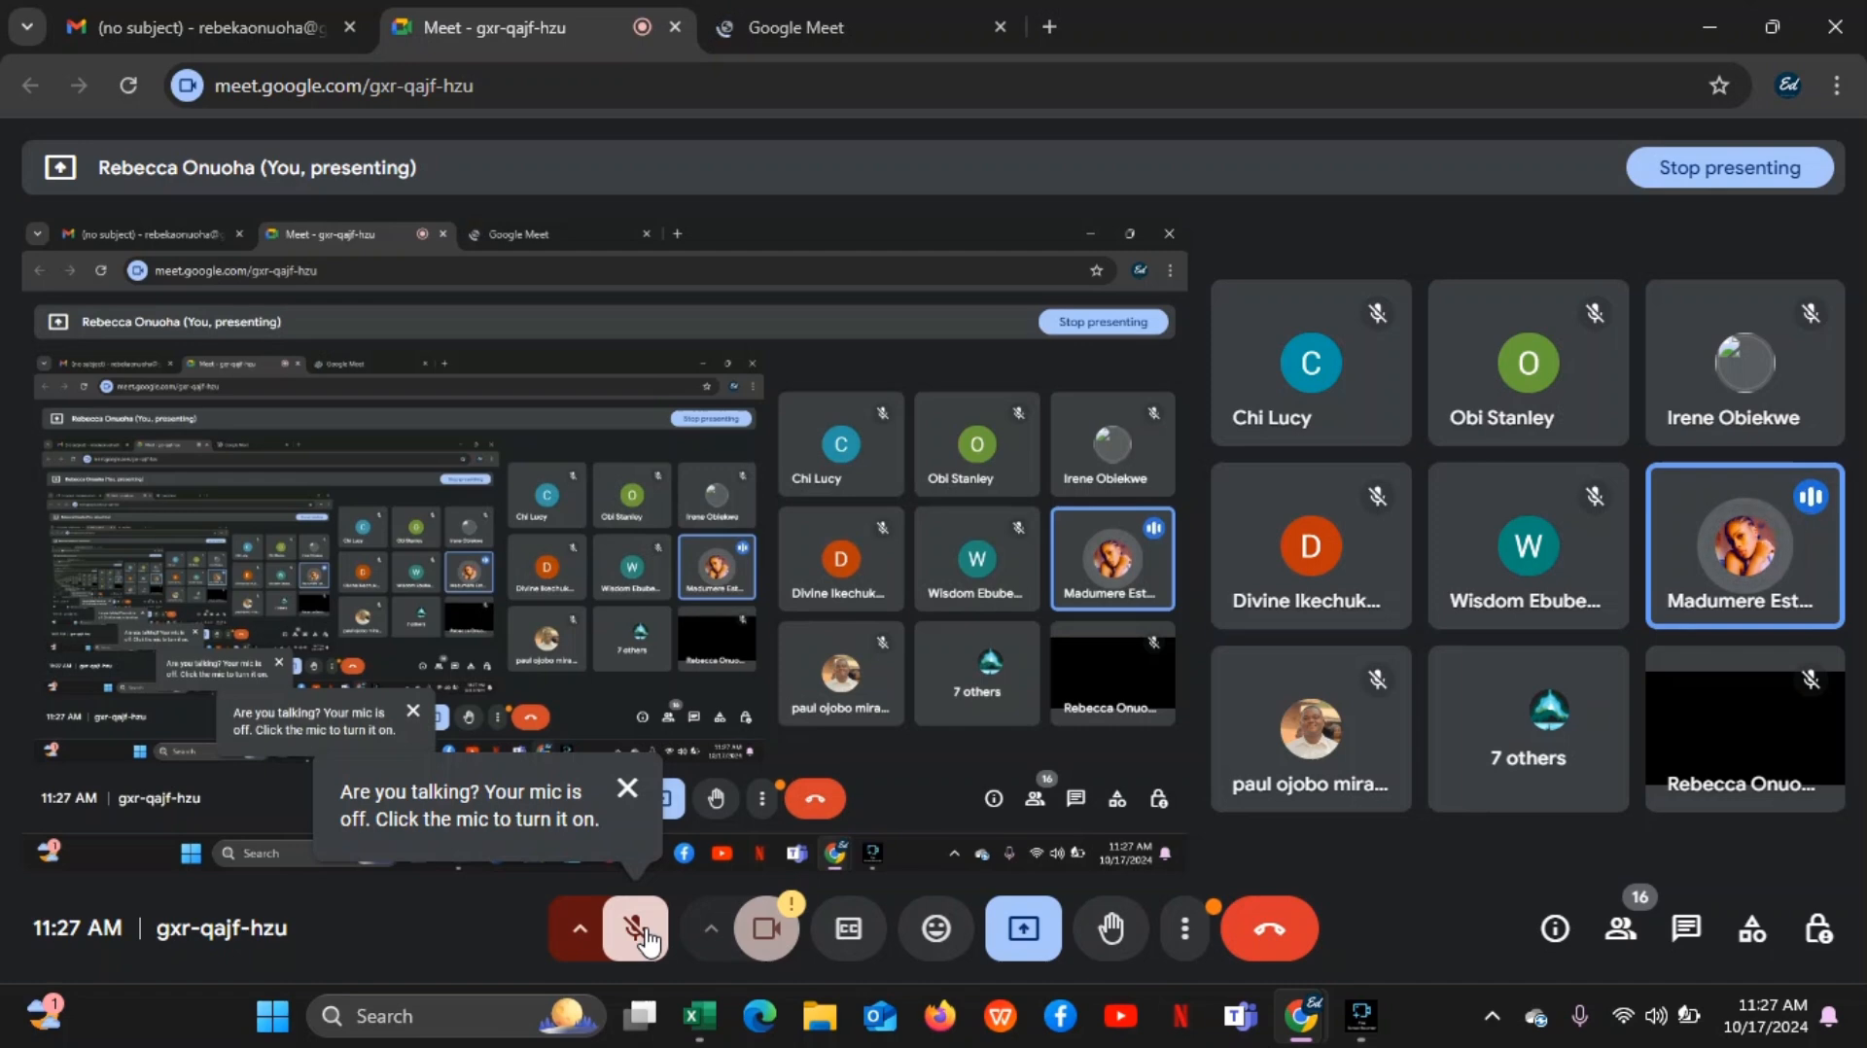
{"action": "left_click", "coordinate": [640, 931]}
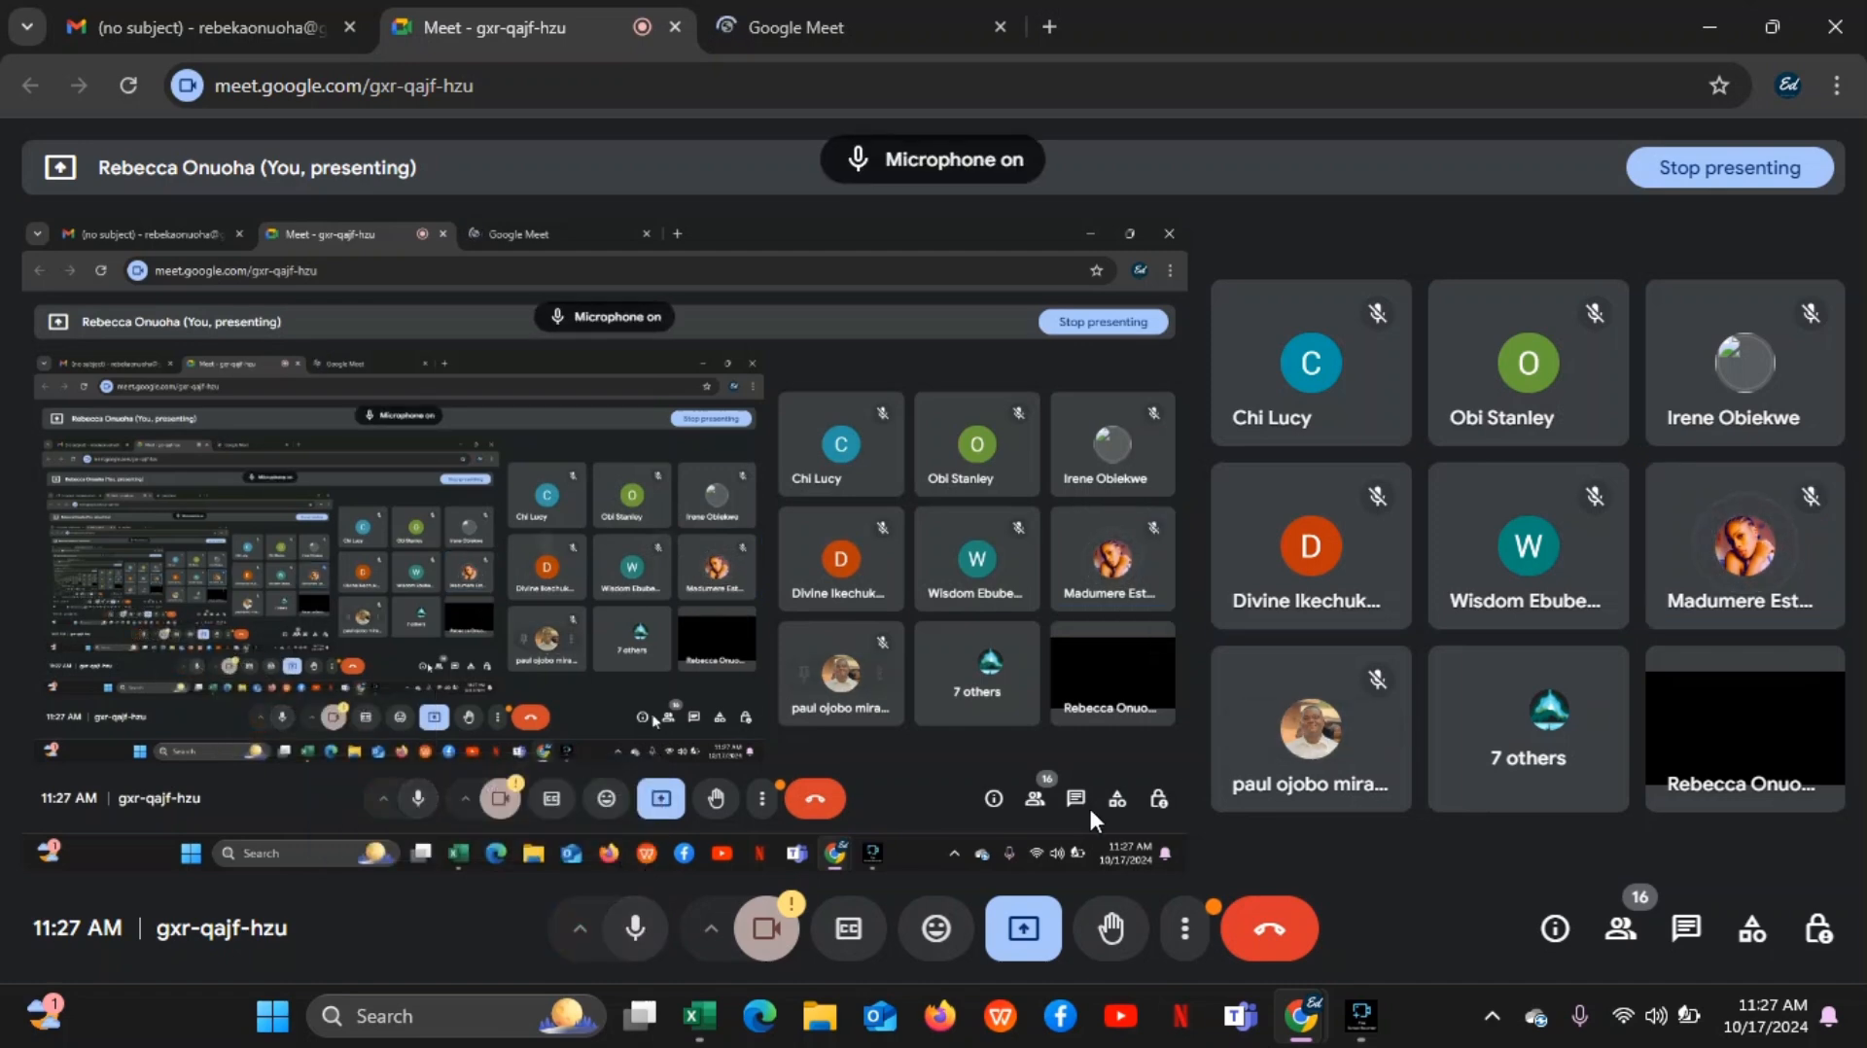
{"action": "mouse_move", "coordinate": [695, 1019]}
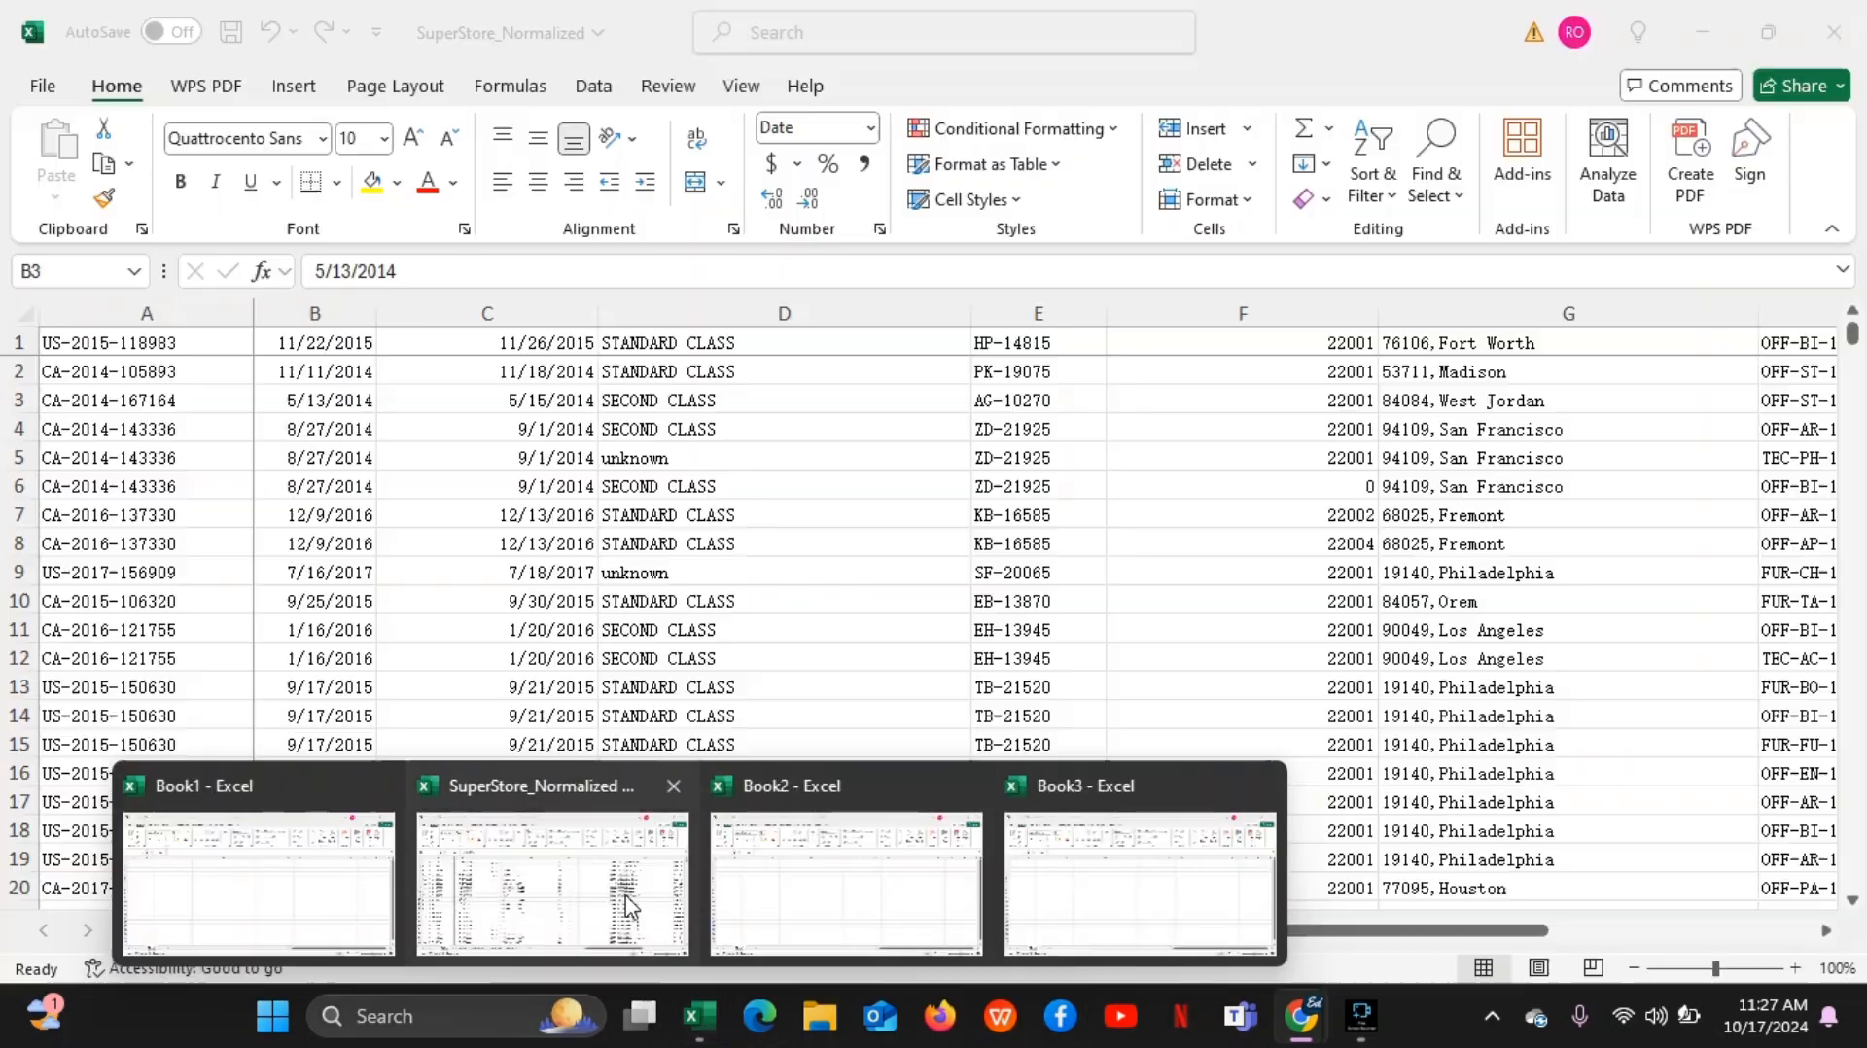
{"action": "left_click", "coordinate": [662, 880]}
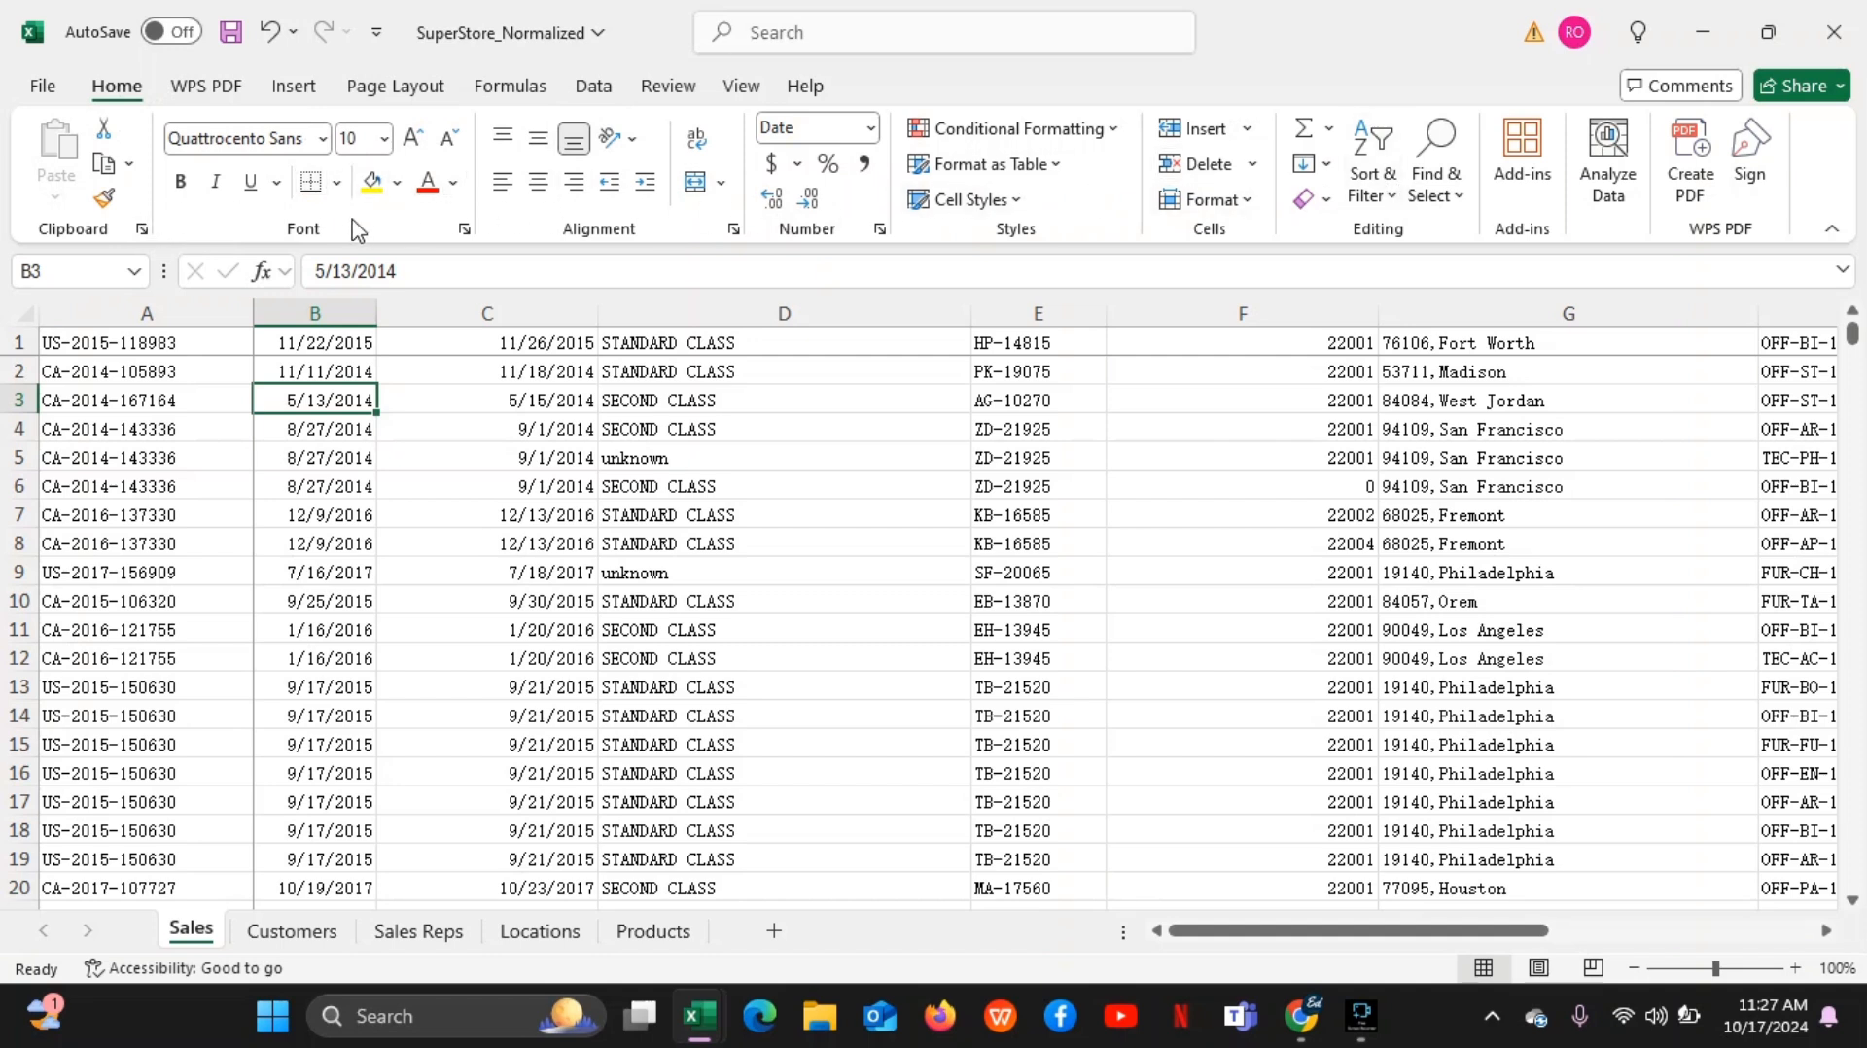
Look through the Insert, Page Layout, Formulas and Data commands of the ribbon and return to the Home commands
{"action": "left_click", "coordinate": [294, 89]}
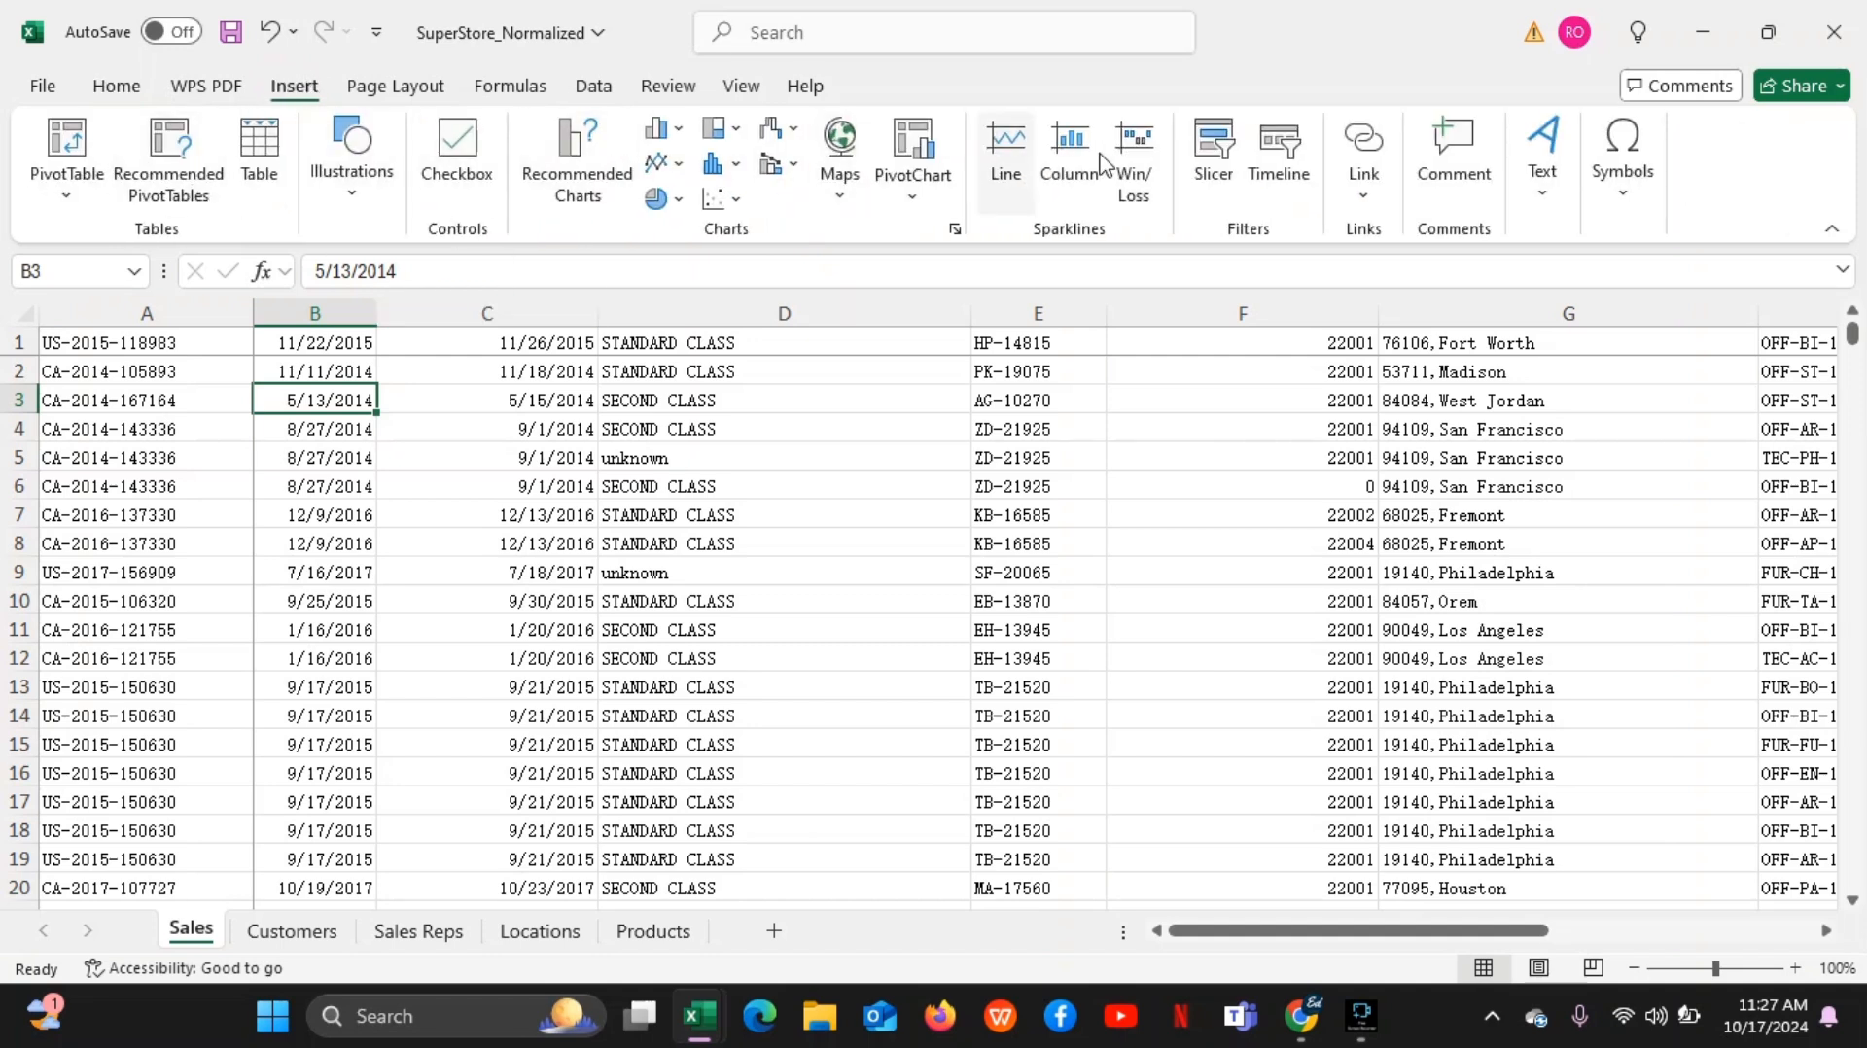
{"action": "left_click", "coordinate": [428, 90]}
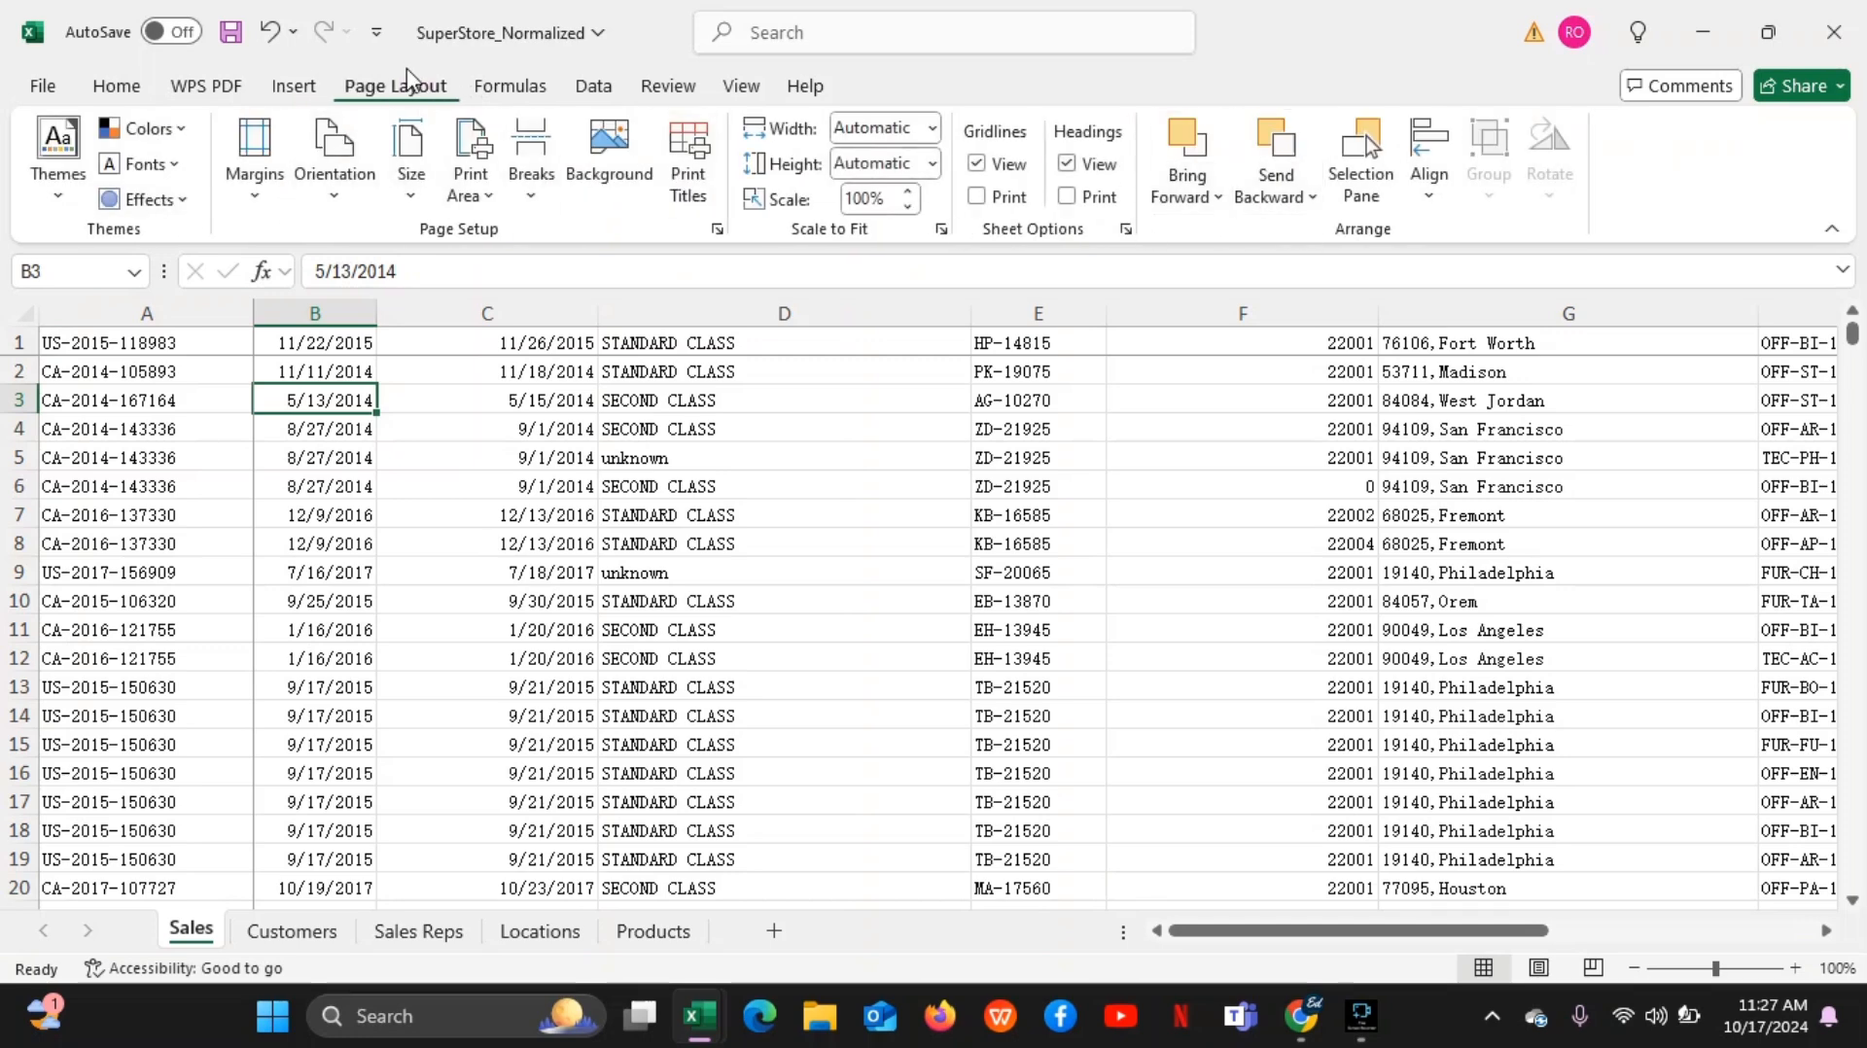
{"action": "left_click", "coordinate": [537, 86]}
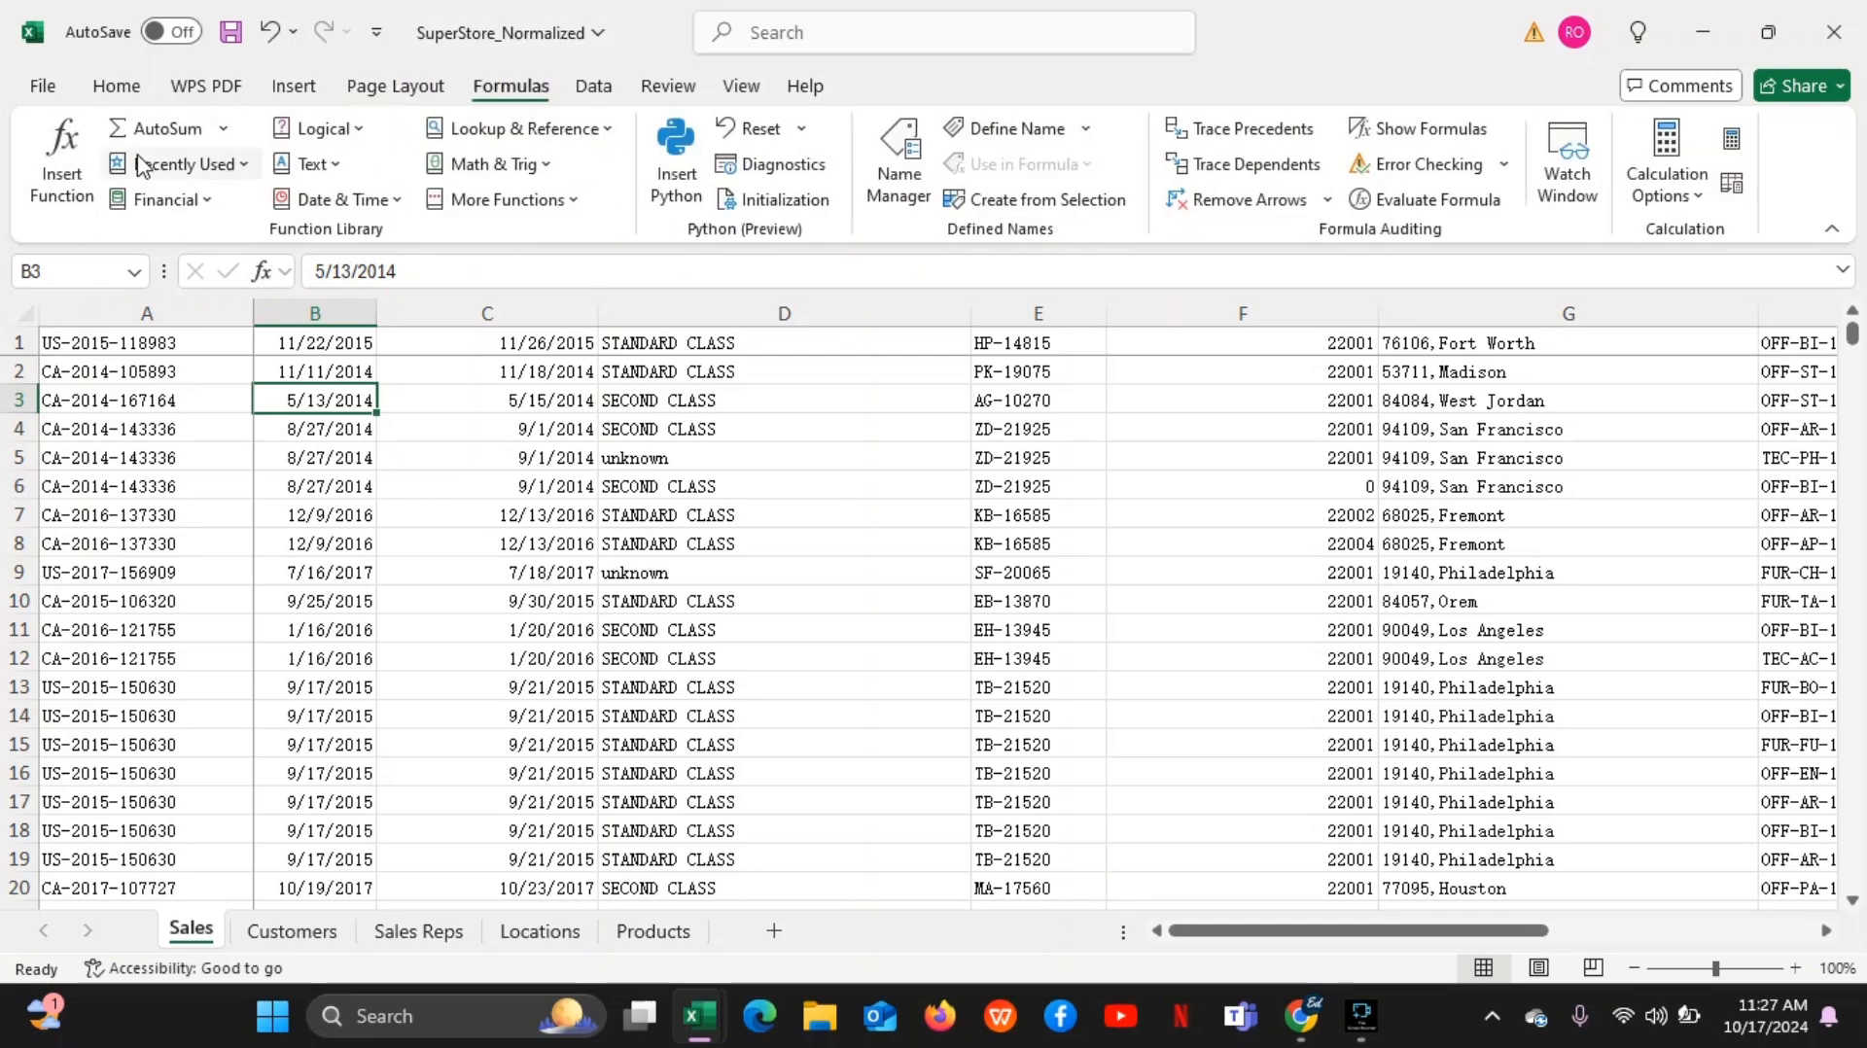
{"action": "left_click", "coordinate": [600, 86]}
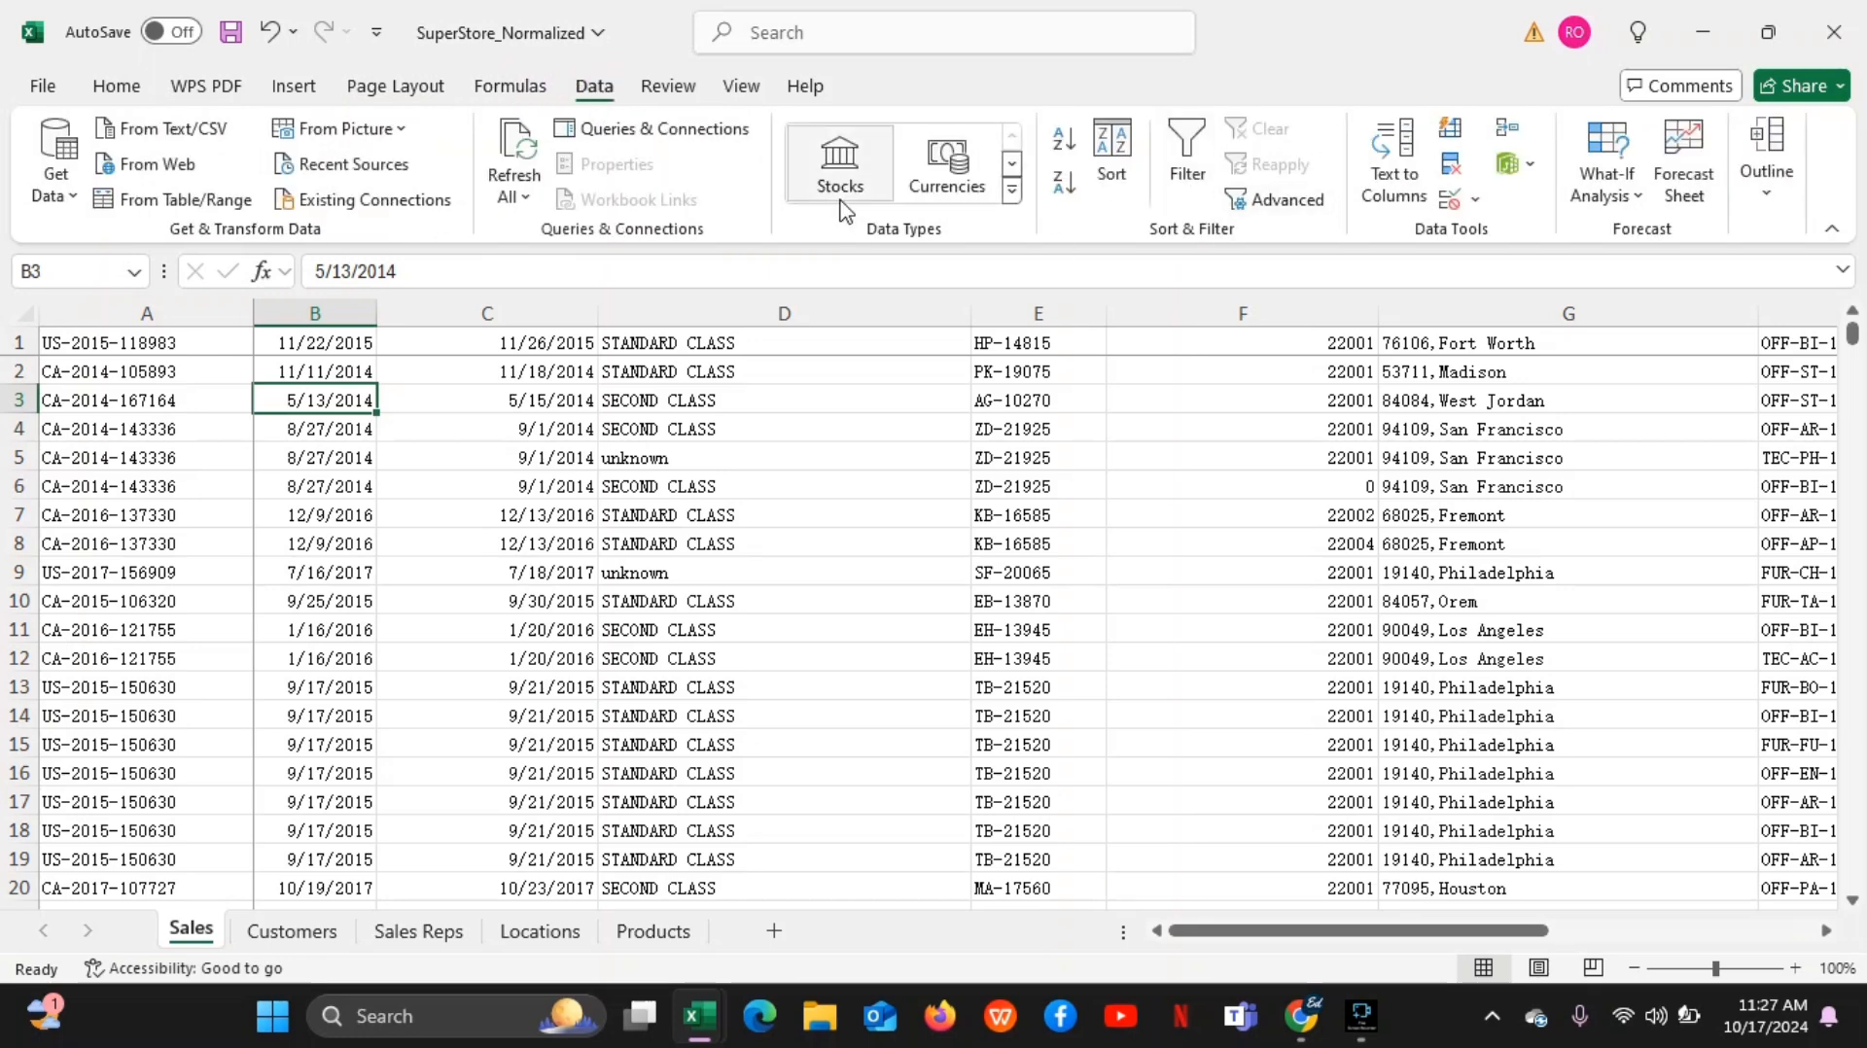
{"action": "left_click", "coordinate": [126, 93]}
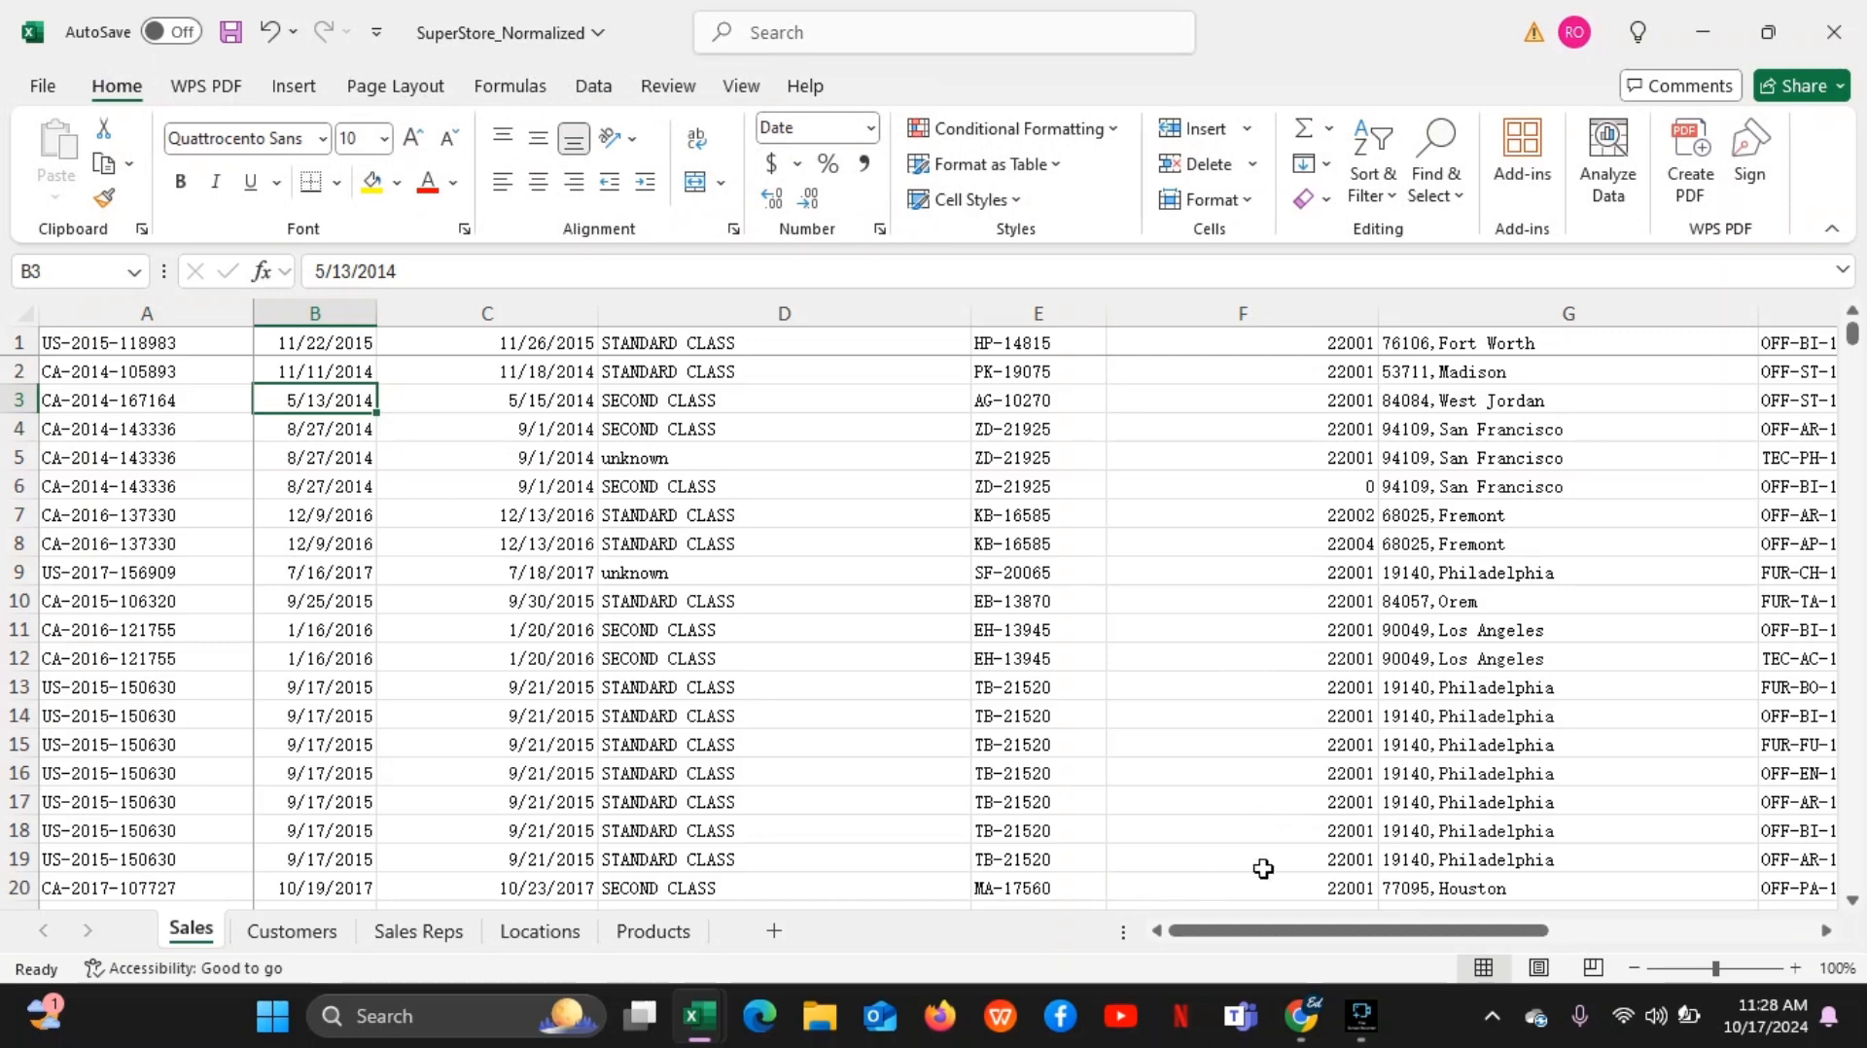
Share the entire screen again in the Google Meet call, return to the SuperStore_Normalized workbook and hide the sharing notice
{"action": "left_click", "coordinate": [1302, 1016]}
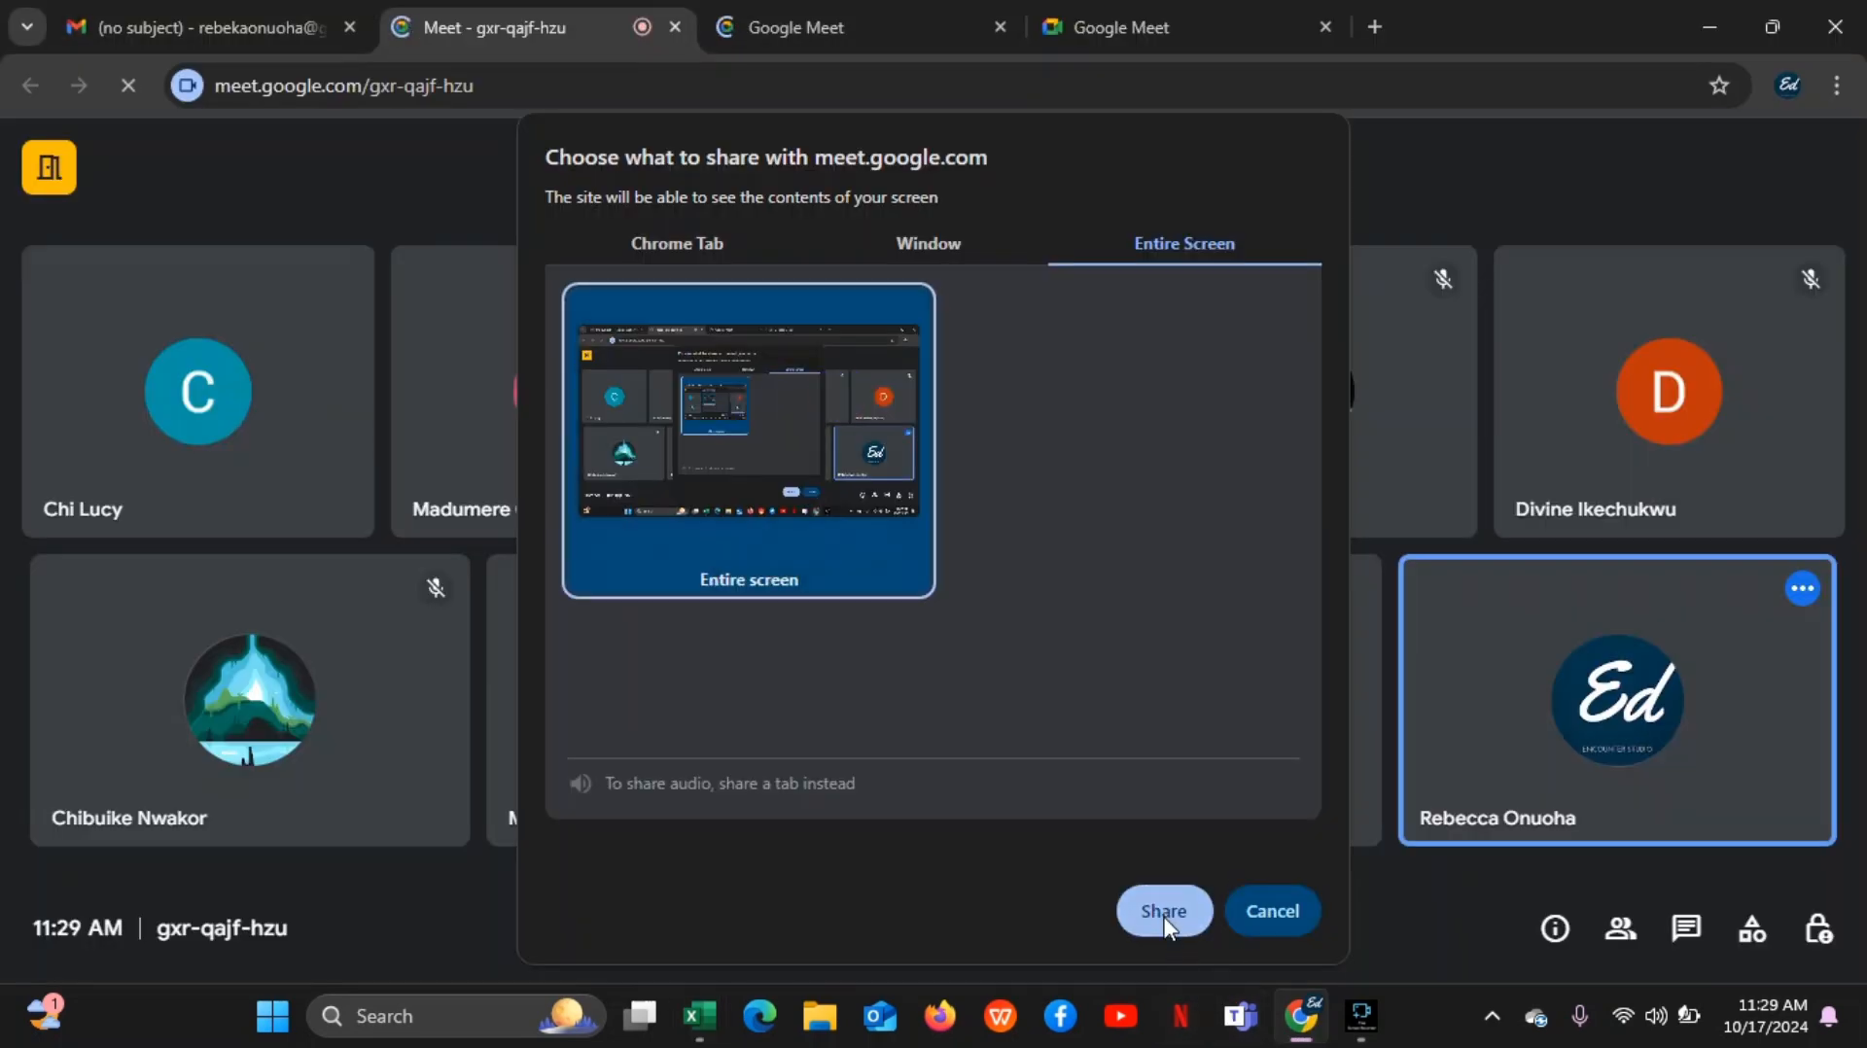
{"action": "left_click", "coordinate": [1164, 918]}
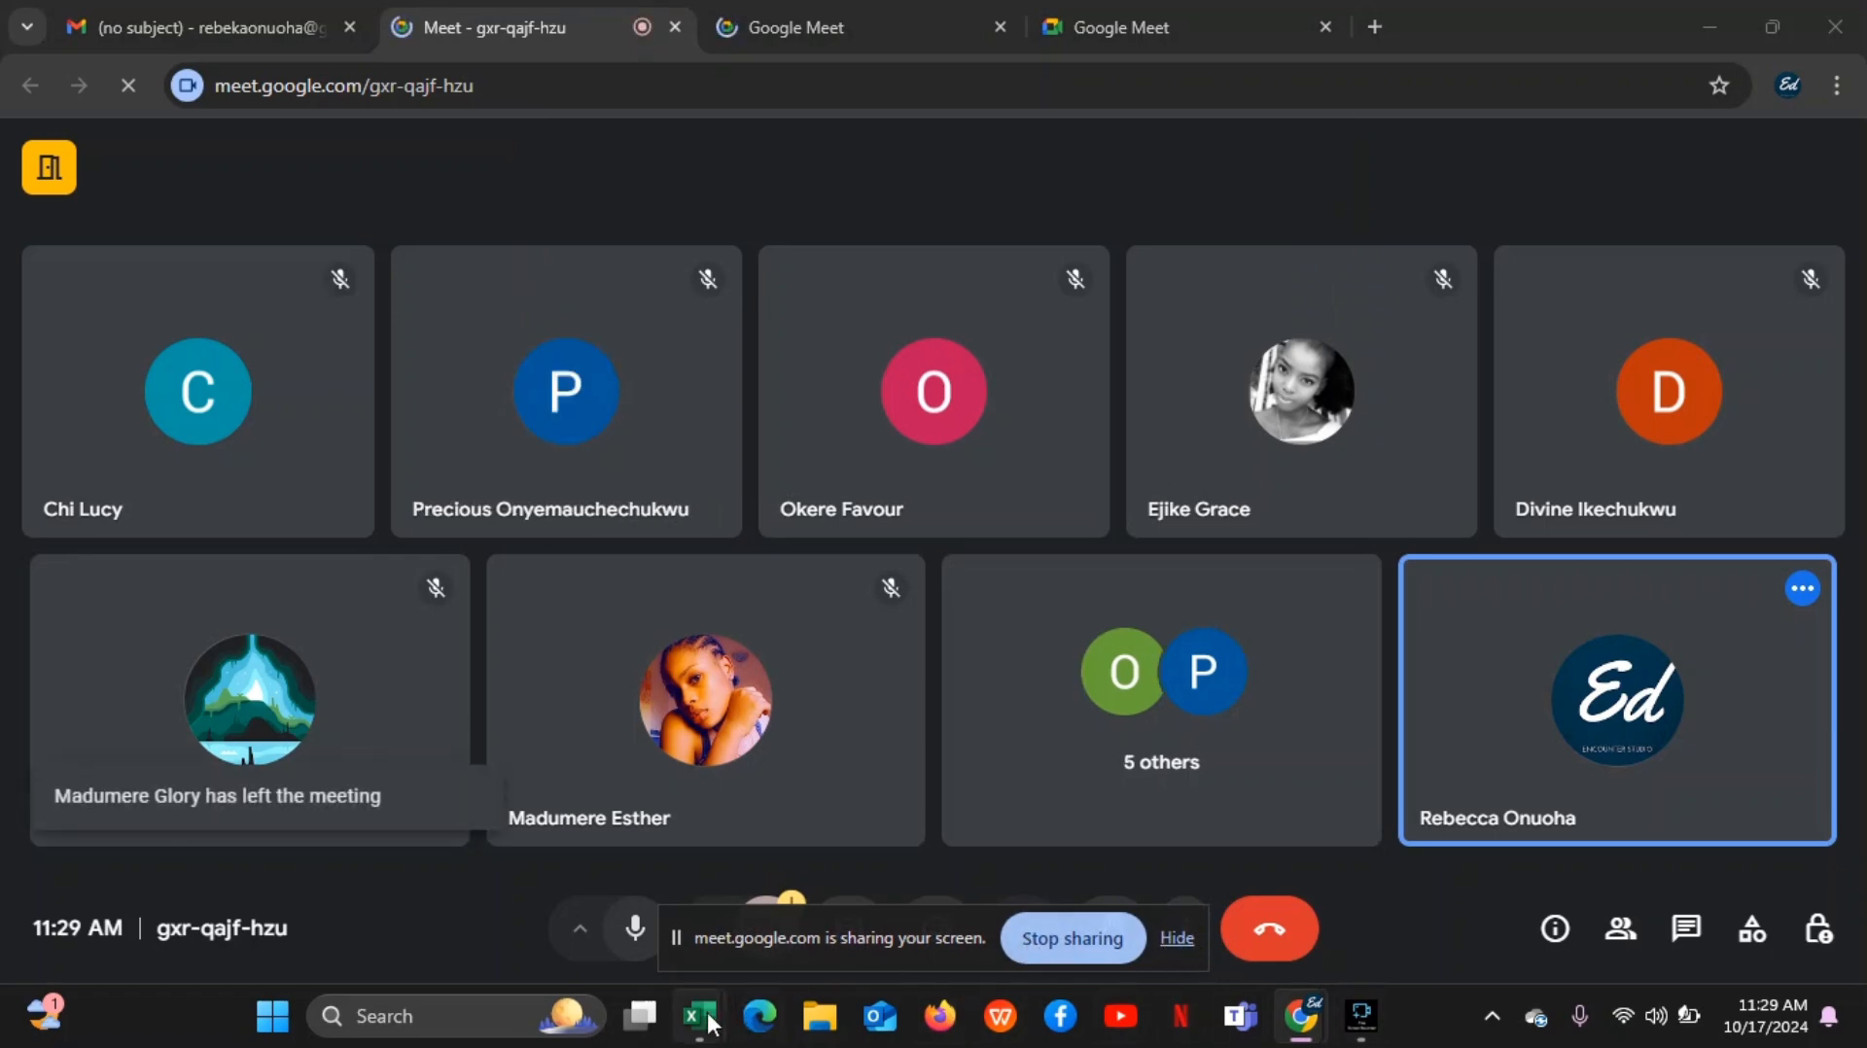
{"action": "mouse_move", "coordinate": [697, 1019]}
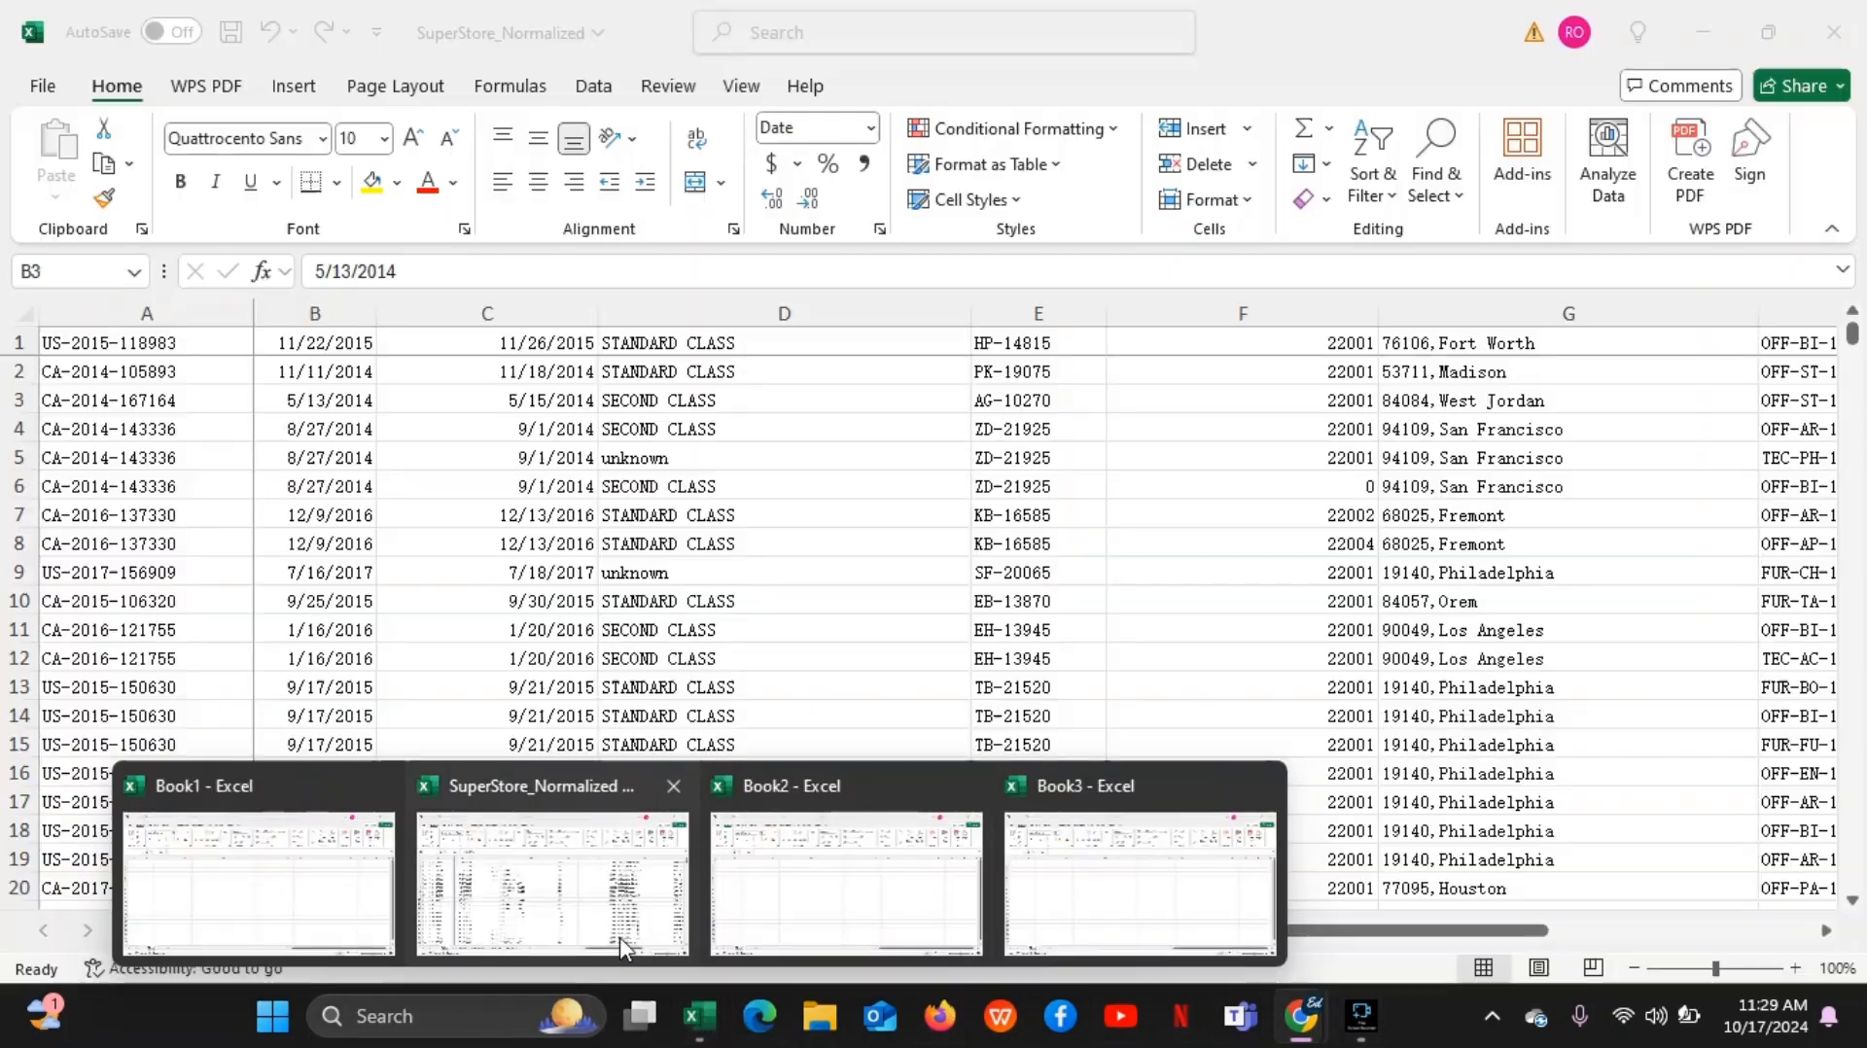
{"action": "left_click", "coordinate": [621, 938]}
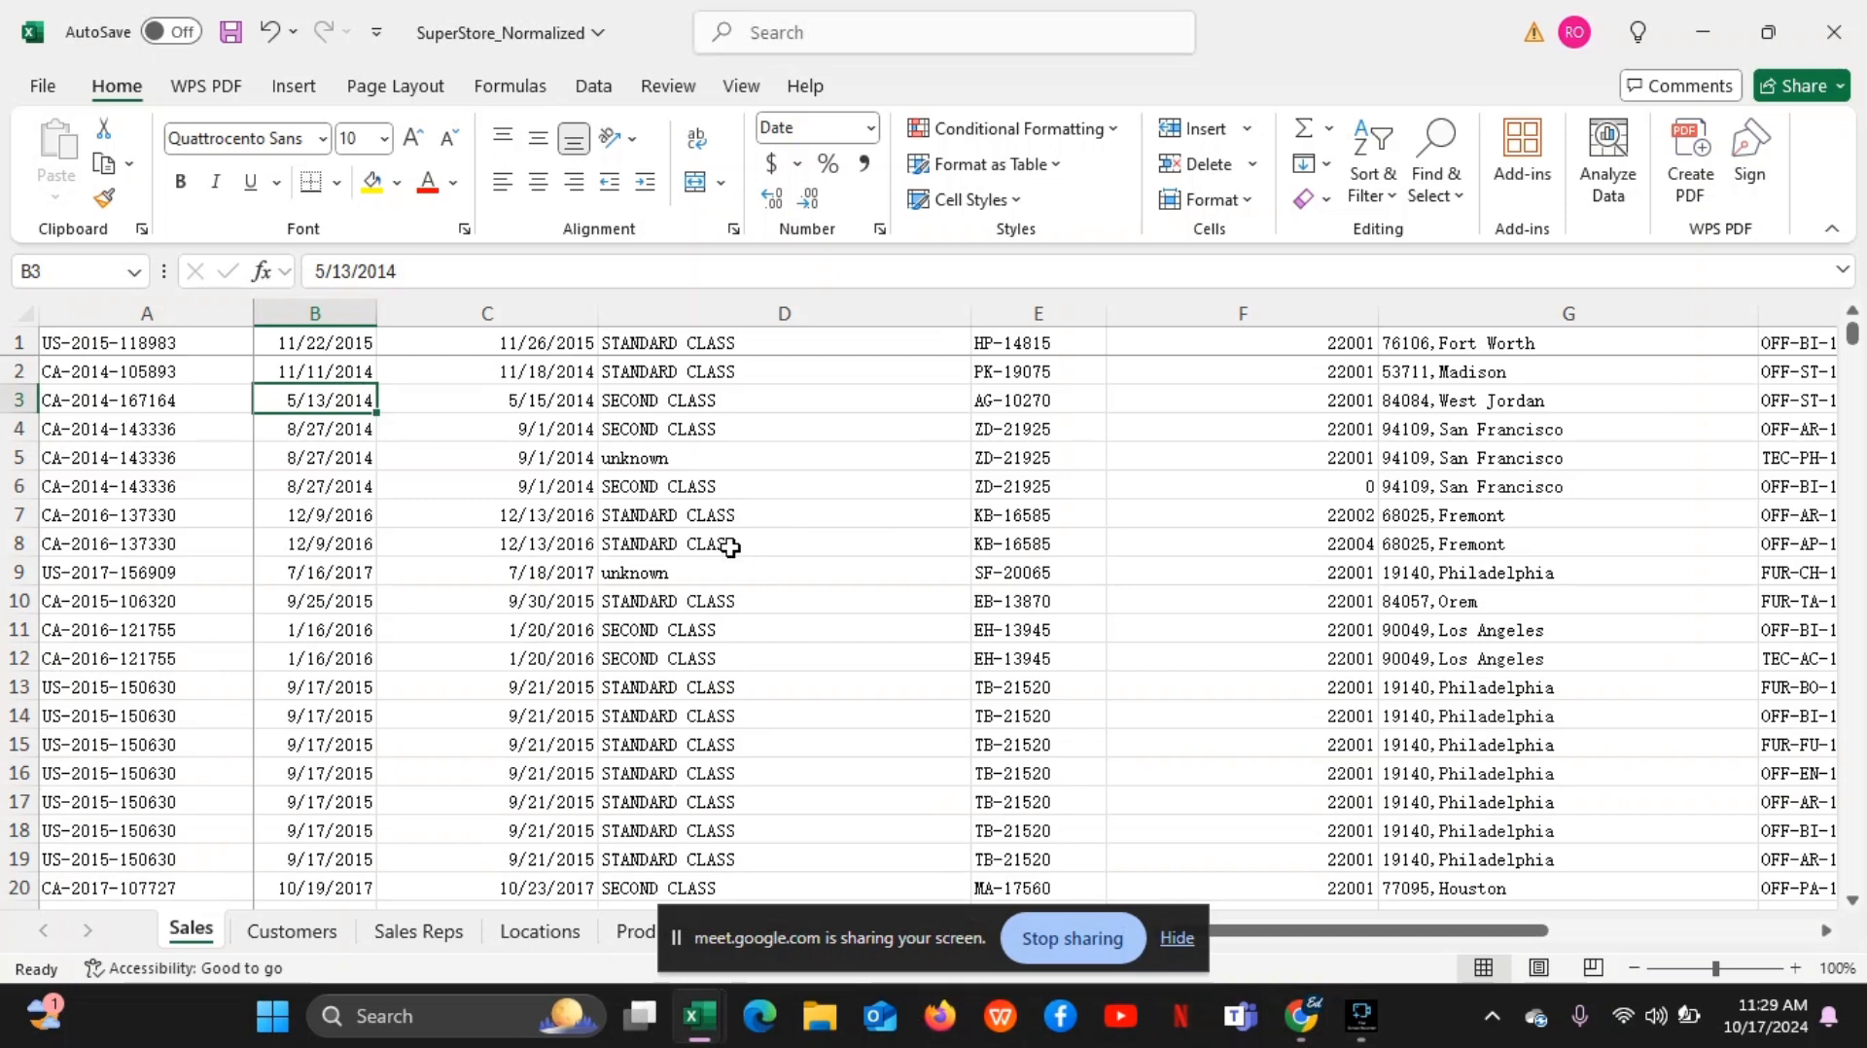
{"action": "left_click", "coordinate": [1177, 940]}
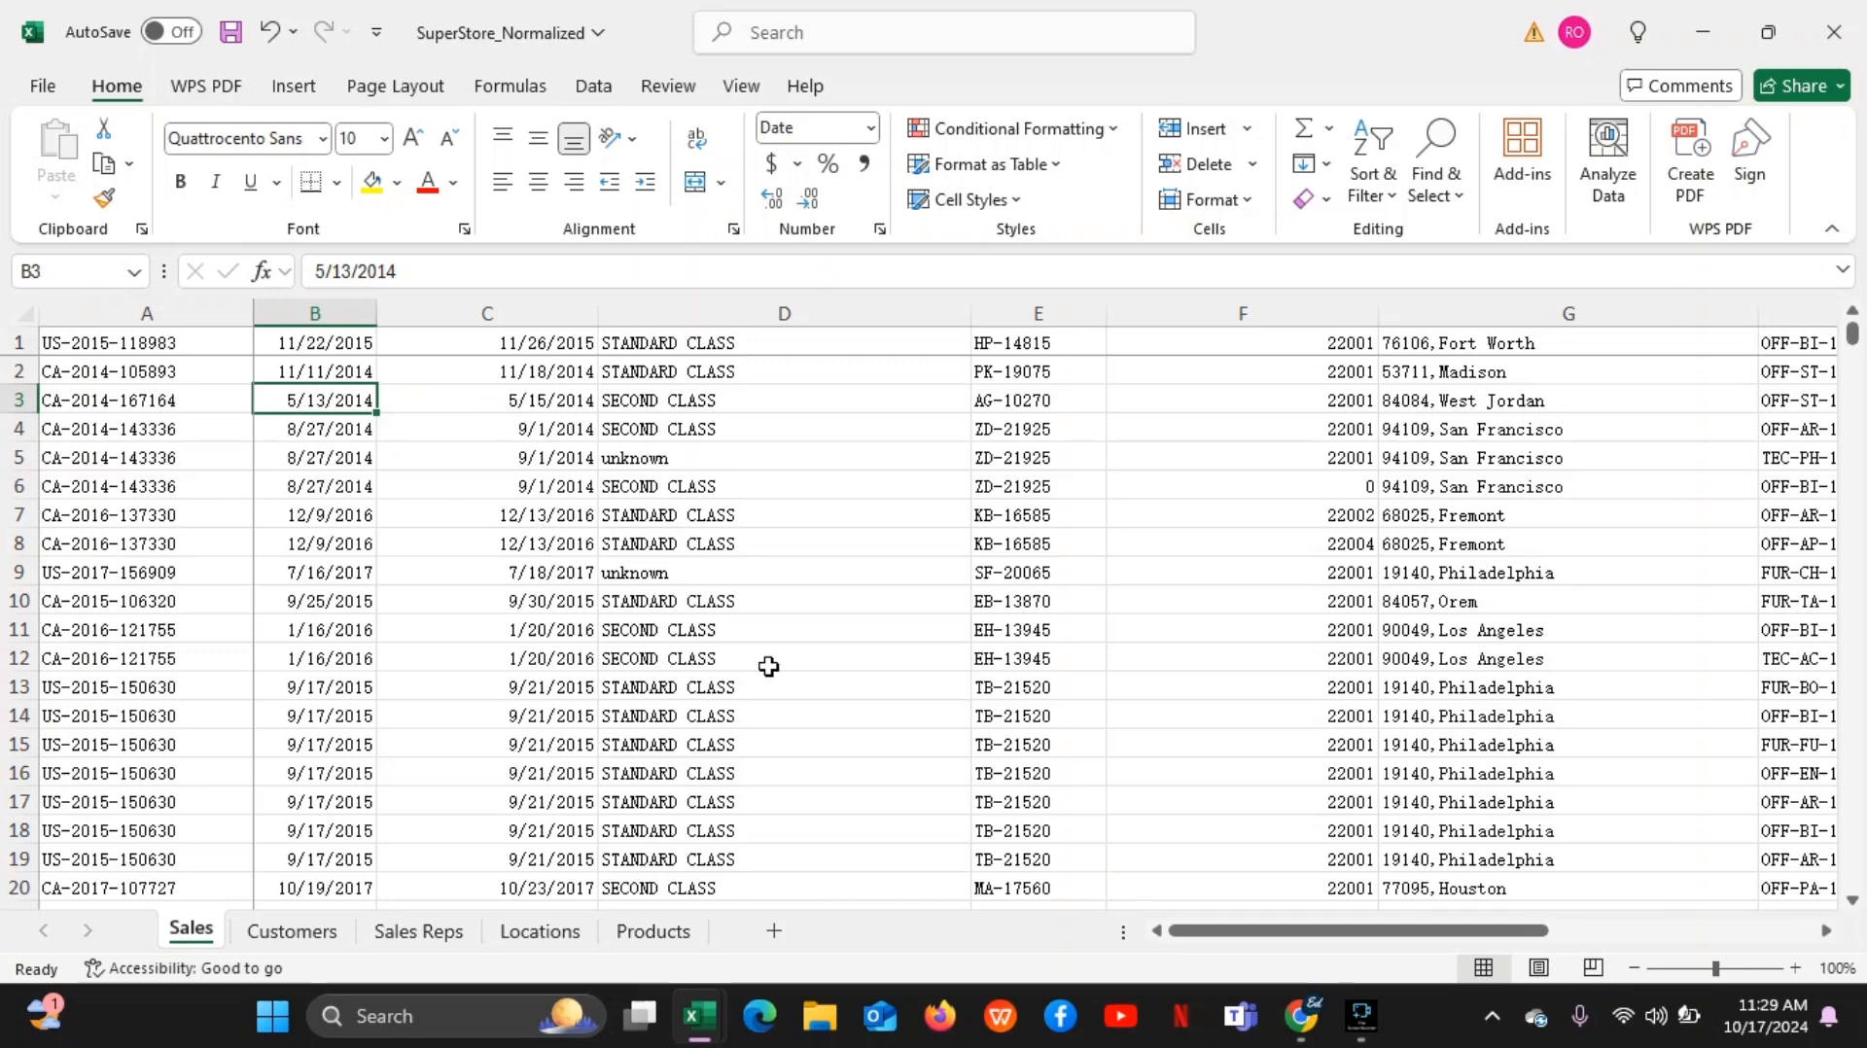
Check the presentation in the Google Meet call and switch back to the SuperStore_Normalized workbook in Excel
{"action": "mouse_move", "coordinate": [1286, 1021]}
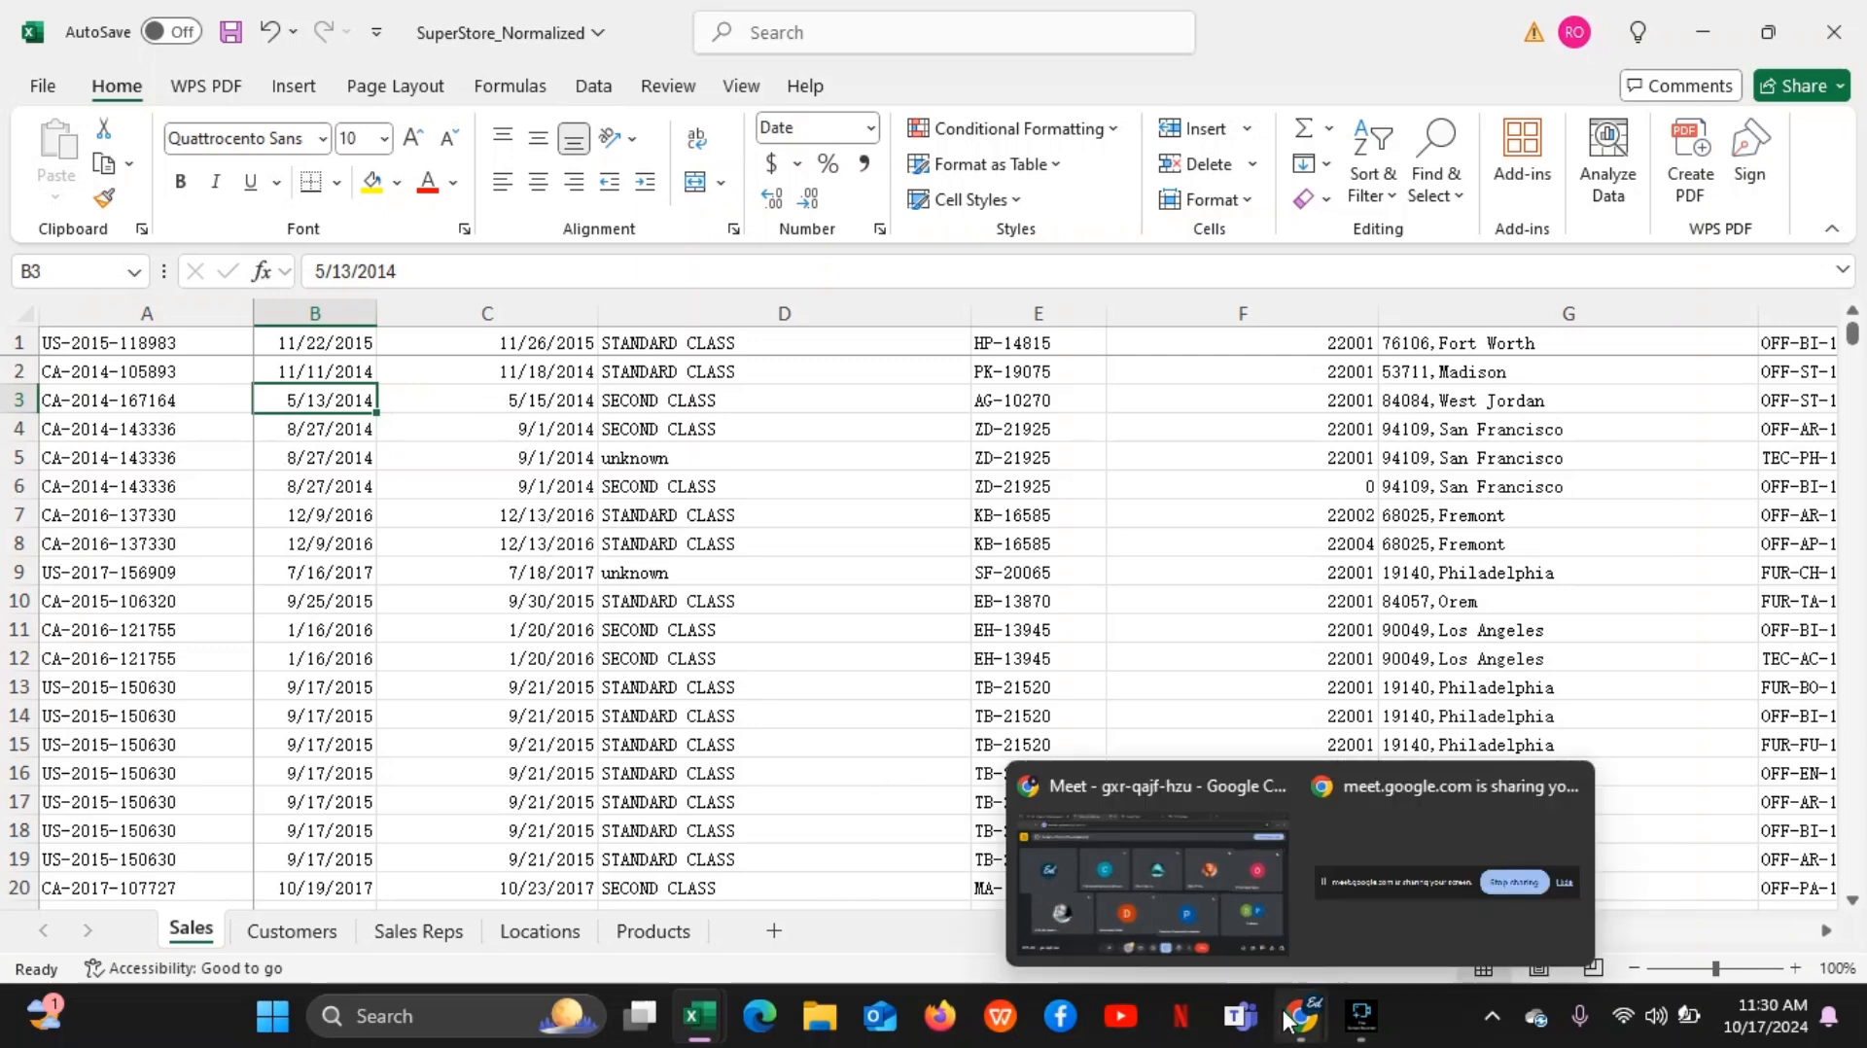
{"action": "mouse_move", "coordinate": [1237, 891]}
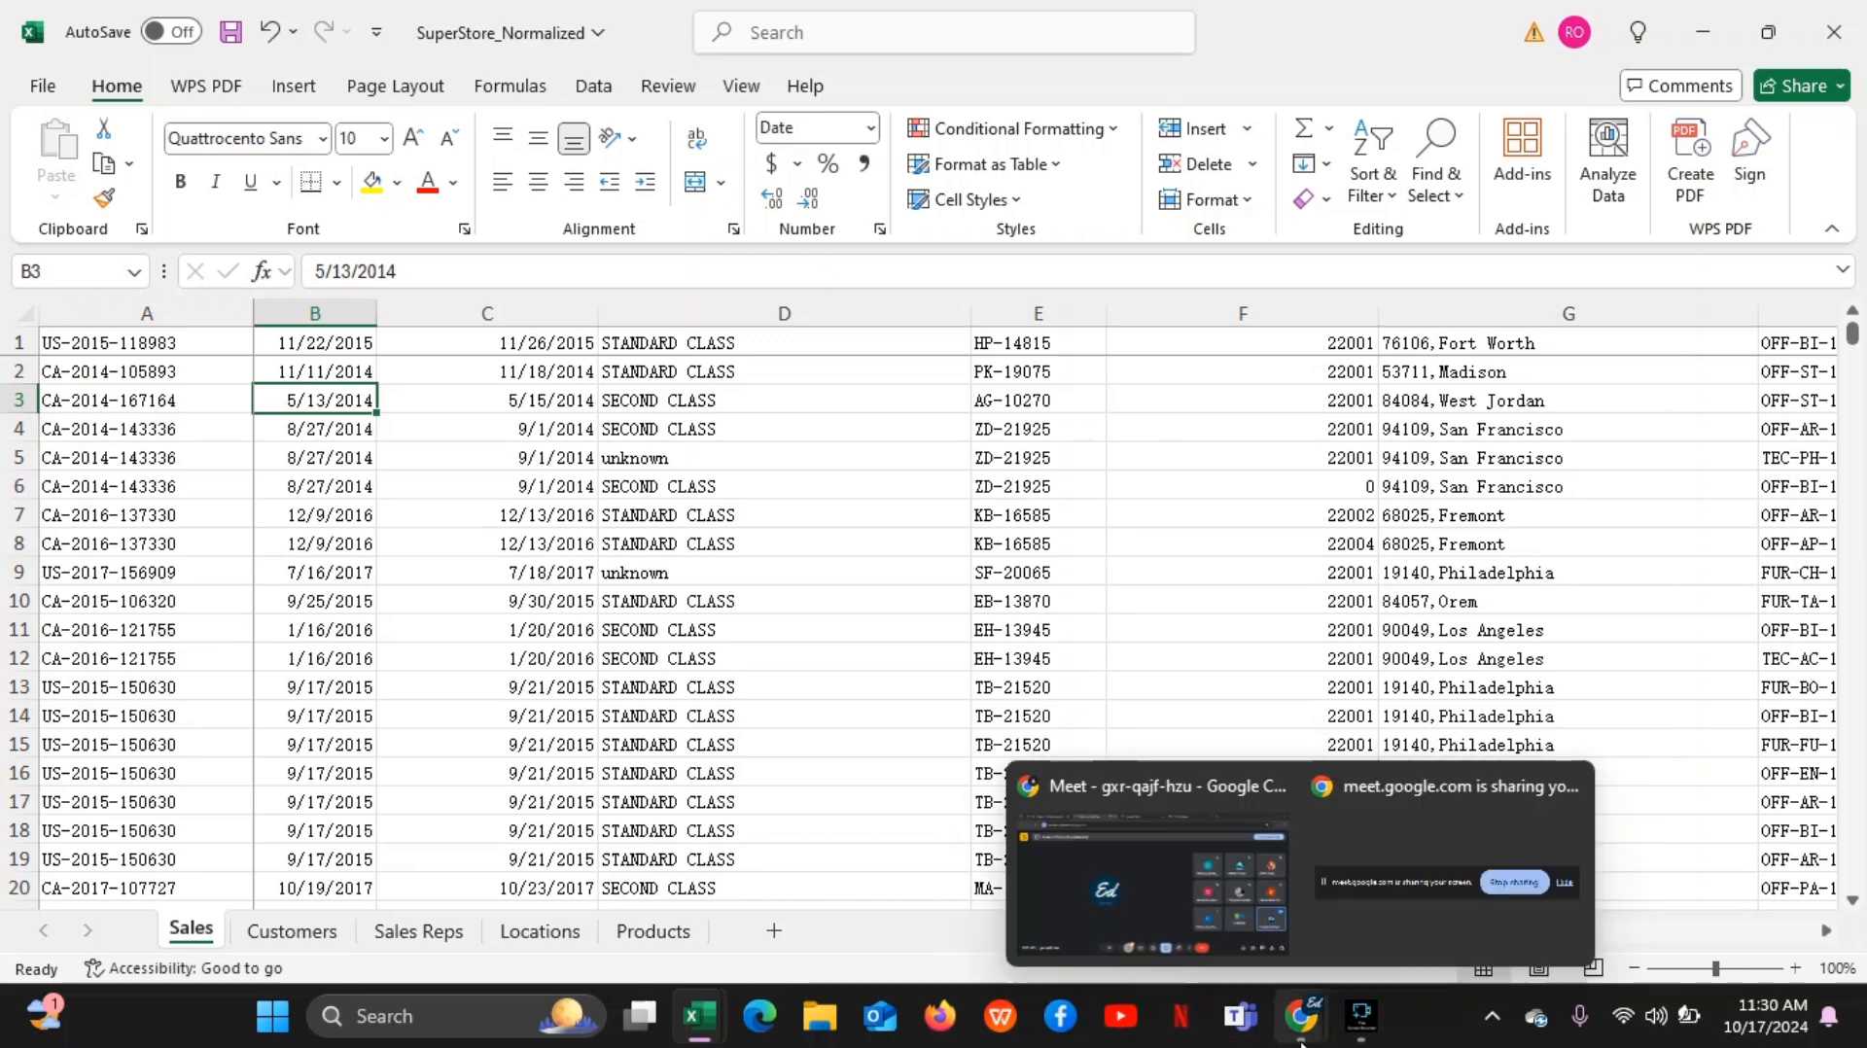
{"action": "mouse_move", "coordinate": [1187, 856]}
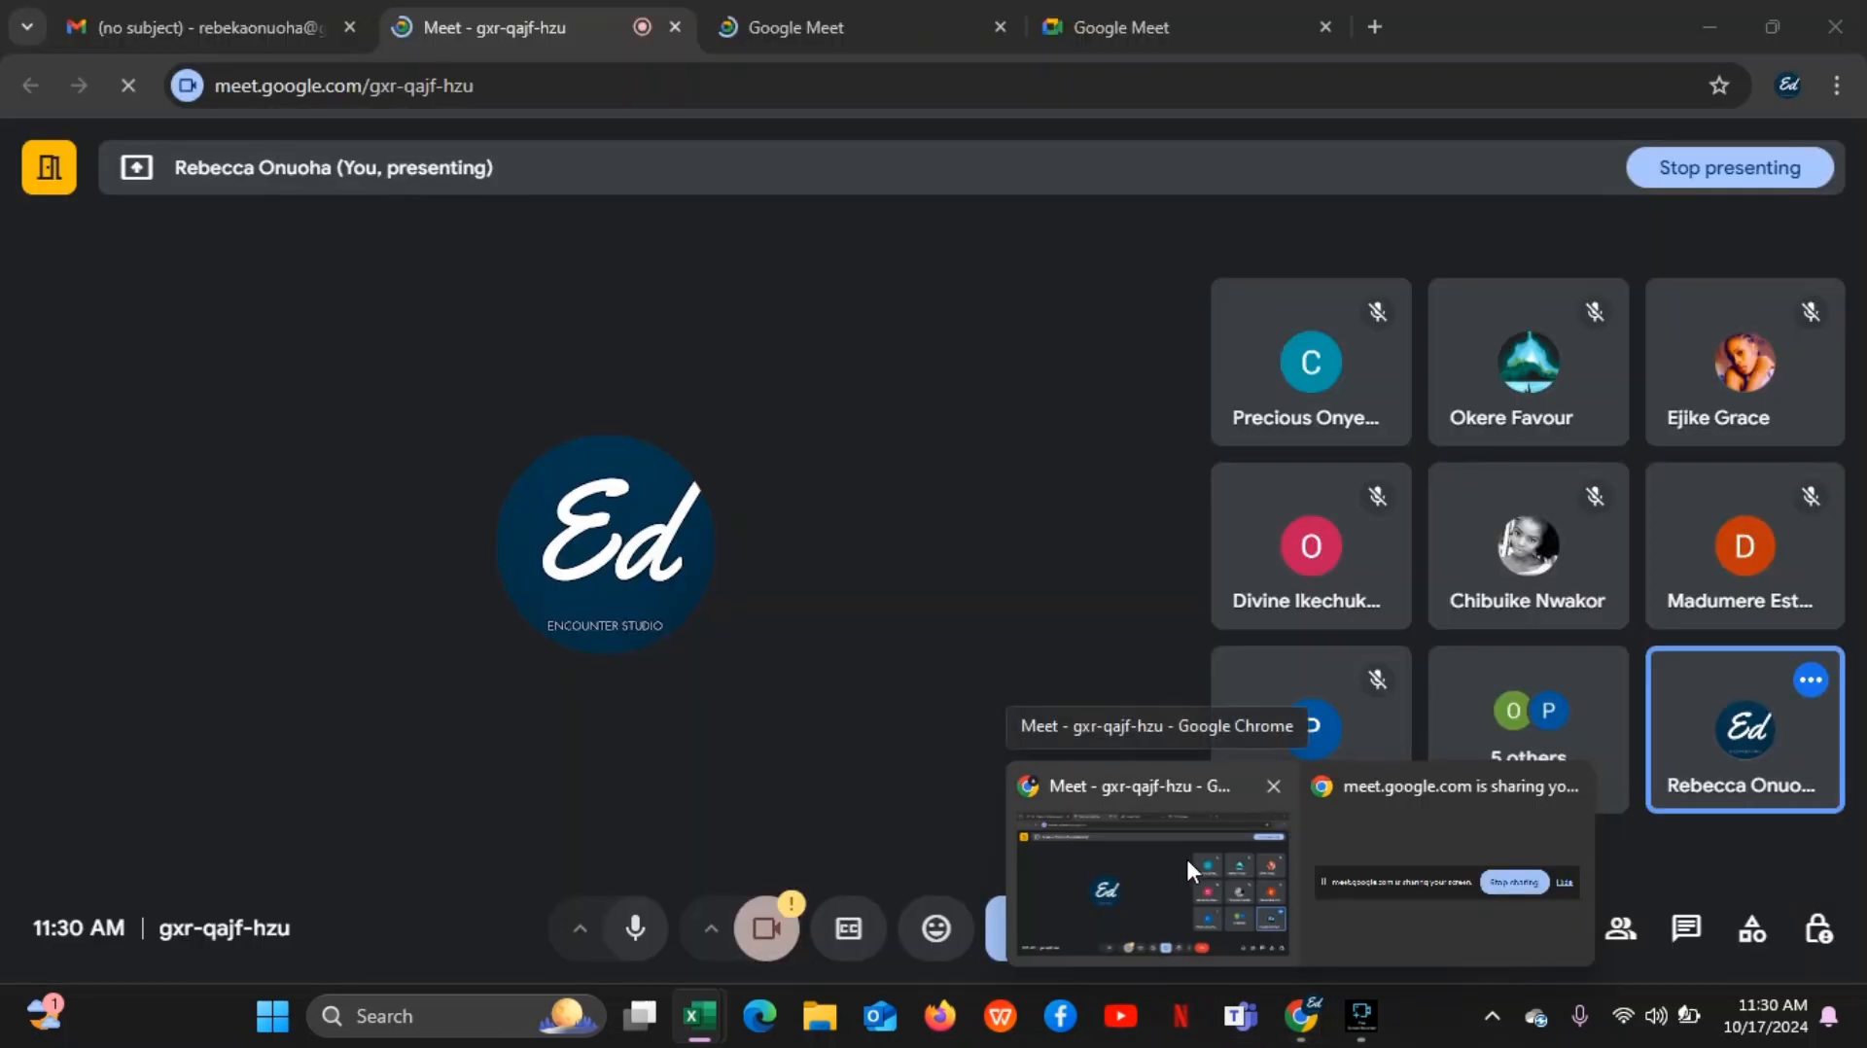
{"action": "left_click", "coordinate": [1188, 862]}
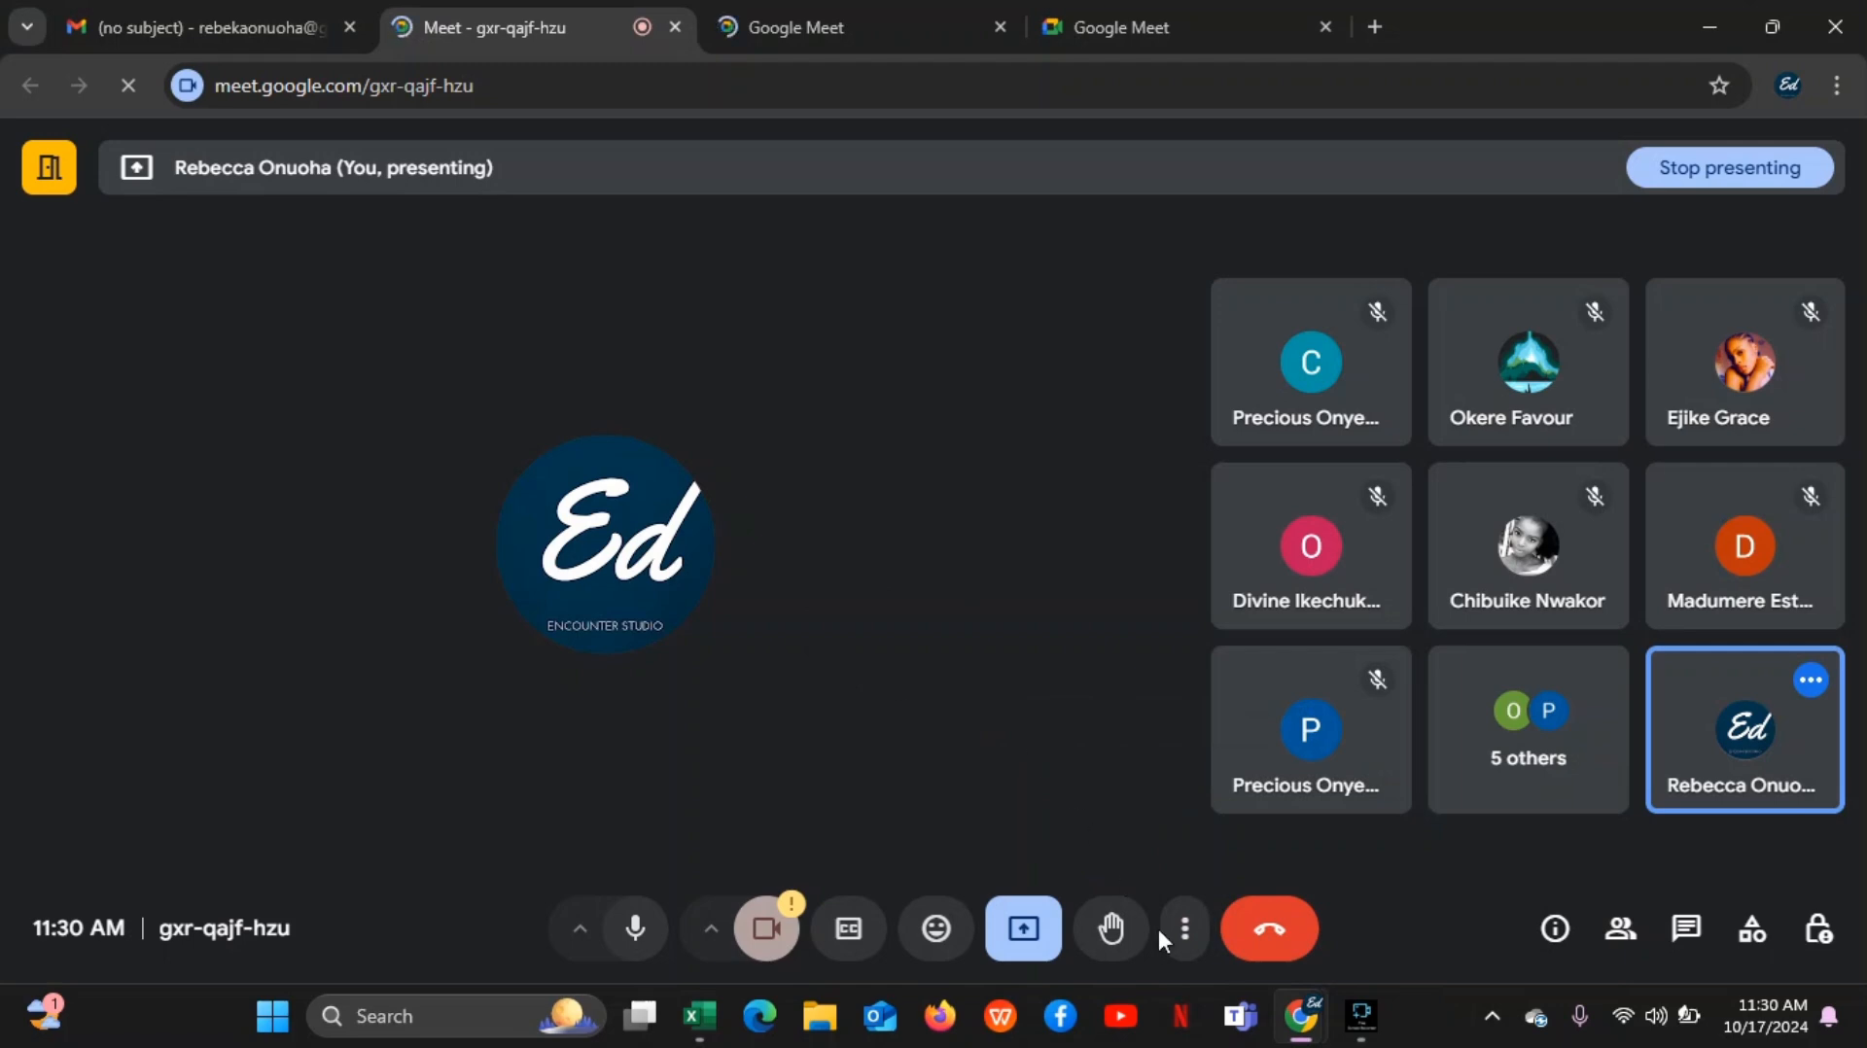
{"action": "mouse_move", "coordinate": [698, 1016]}
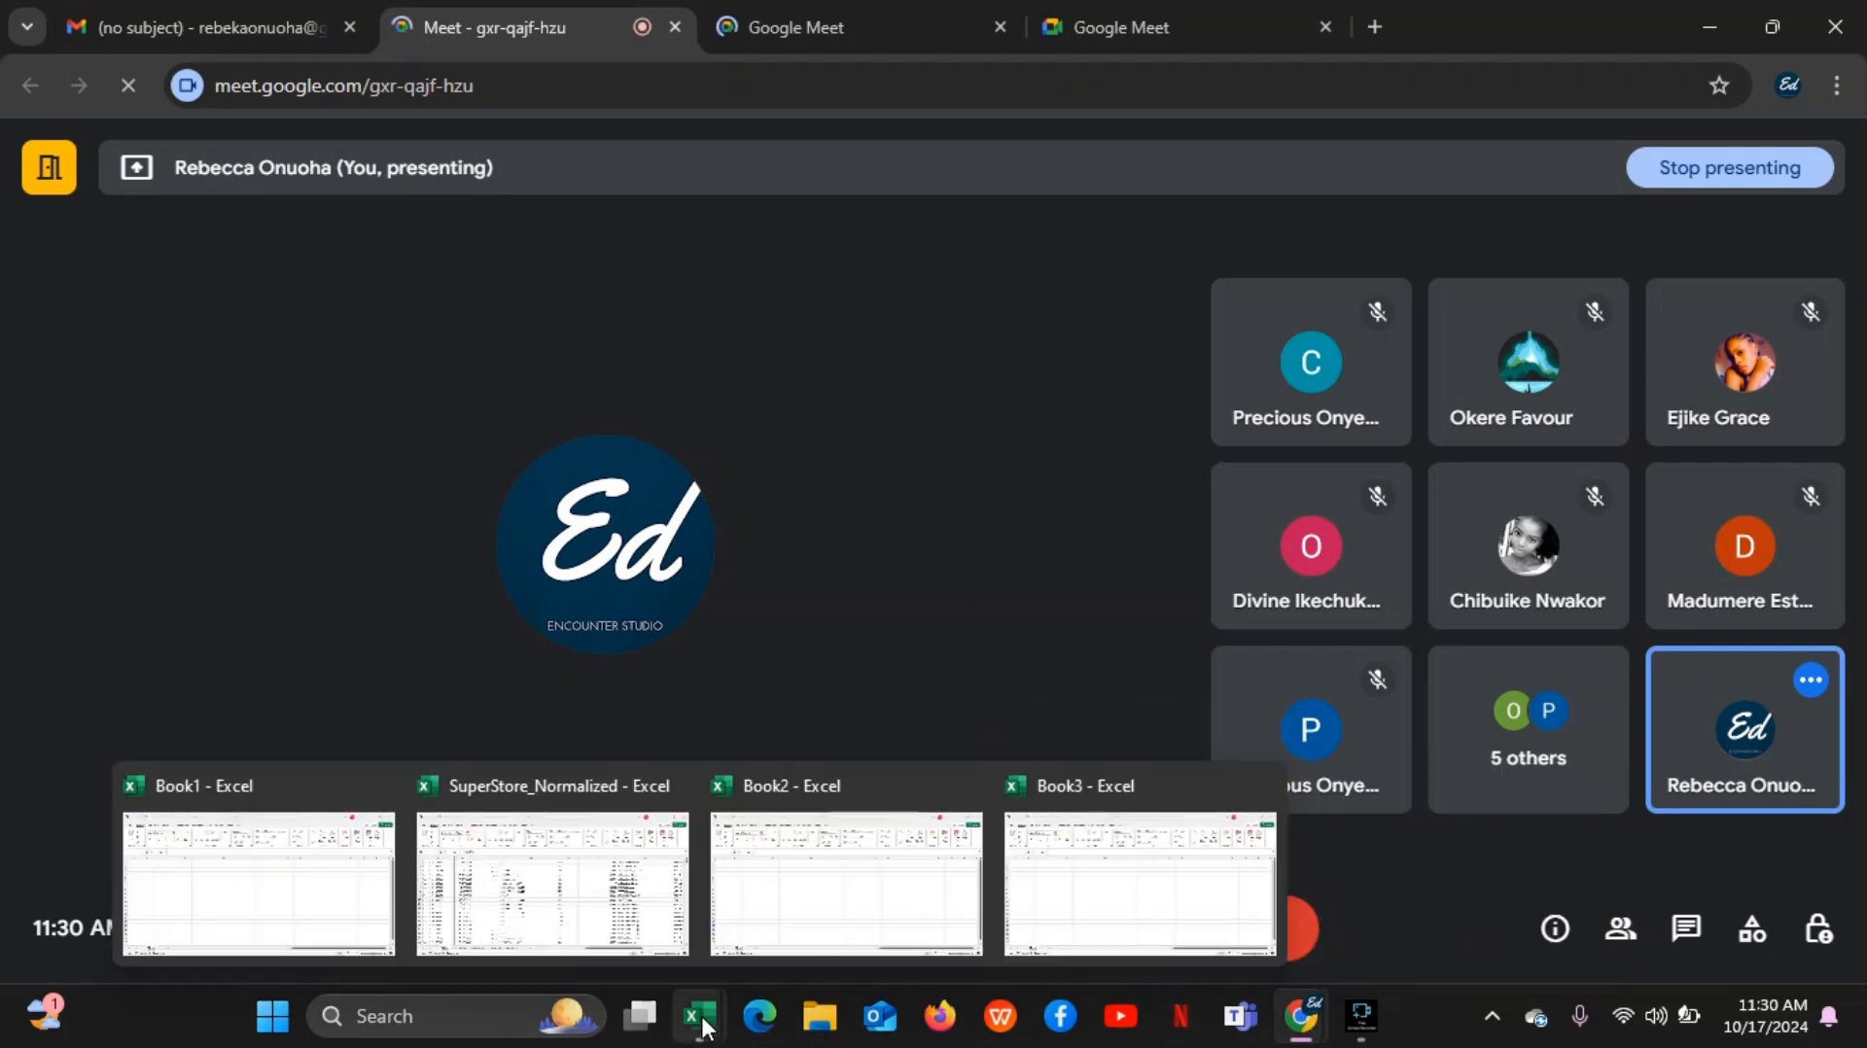
{"action": "left_click", "coordinate": [618, 900]}
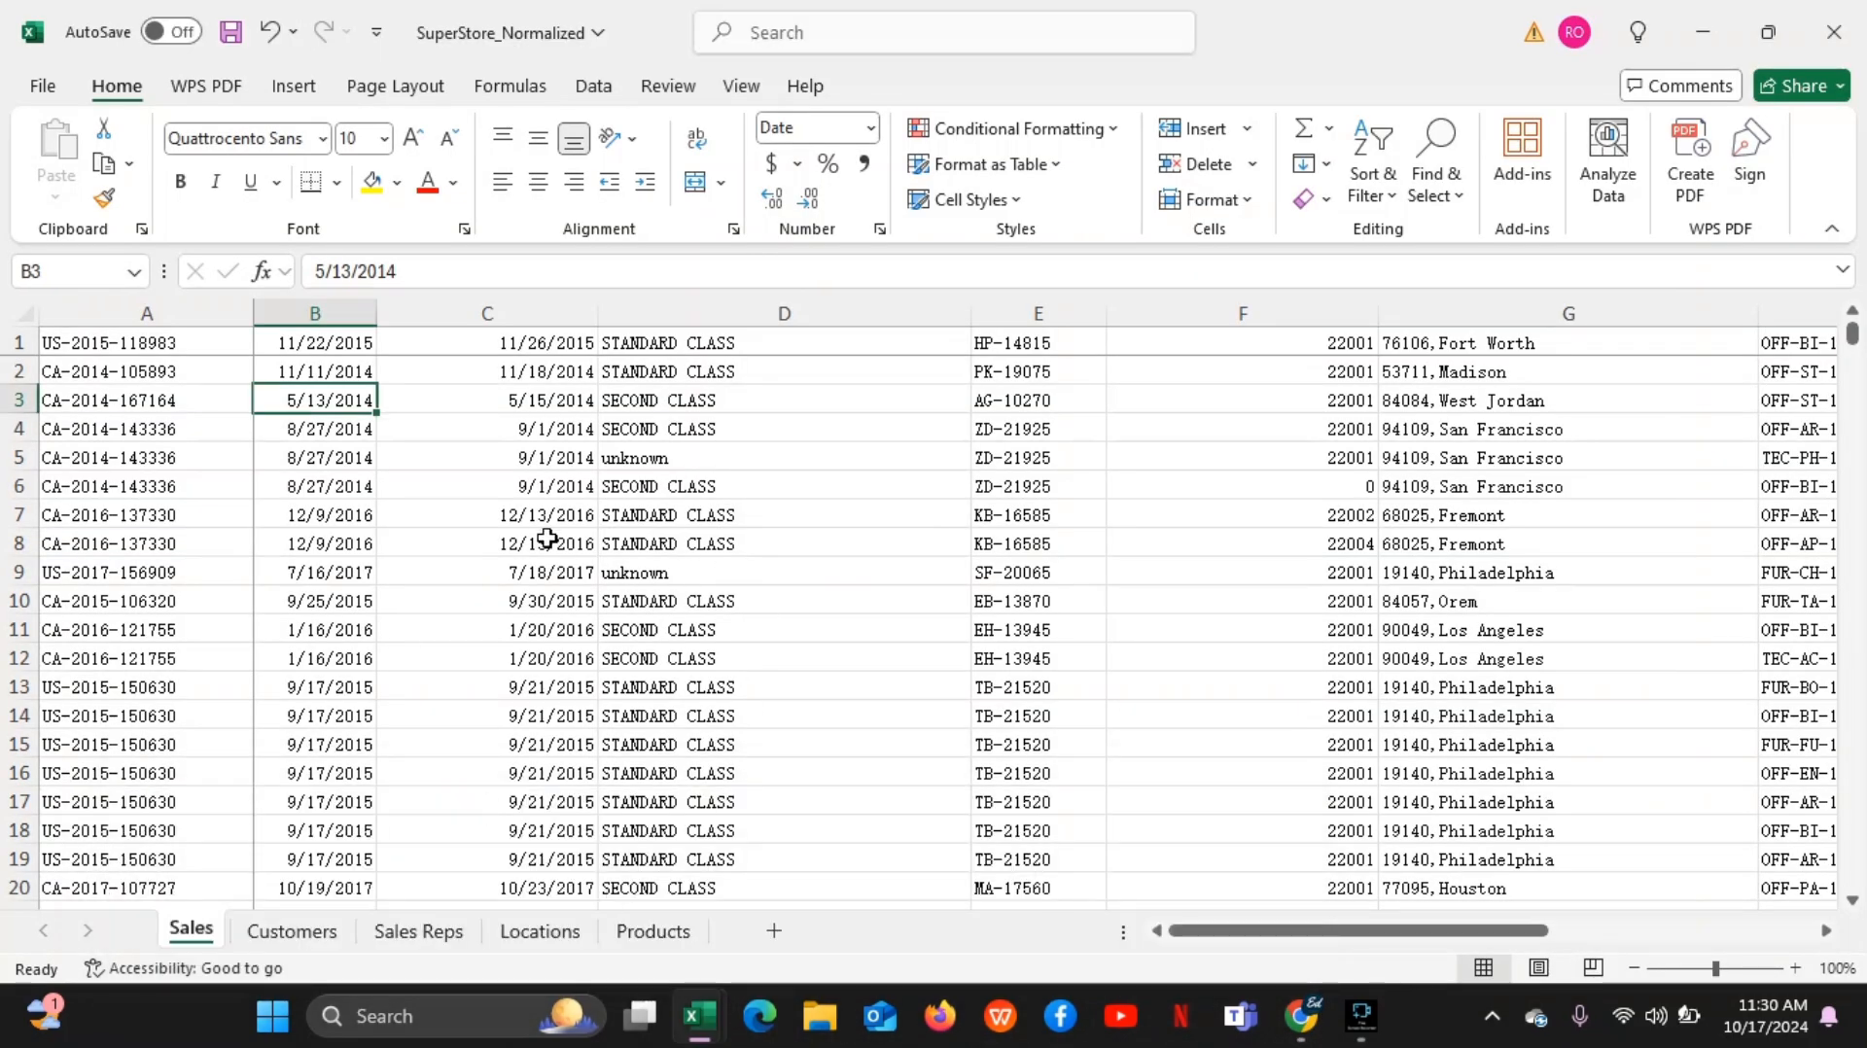
Point out individual cells C8, D4 and C5 in the Sales sheet
{"action": "left_click", "coordinate": [548, 538]}
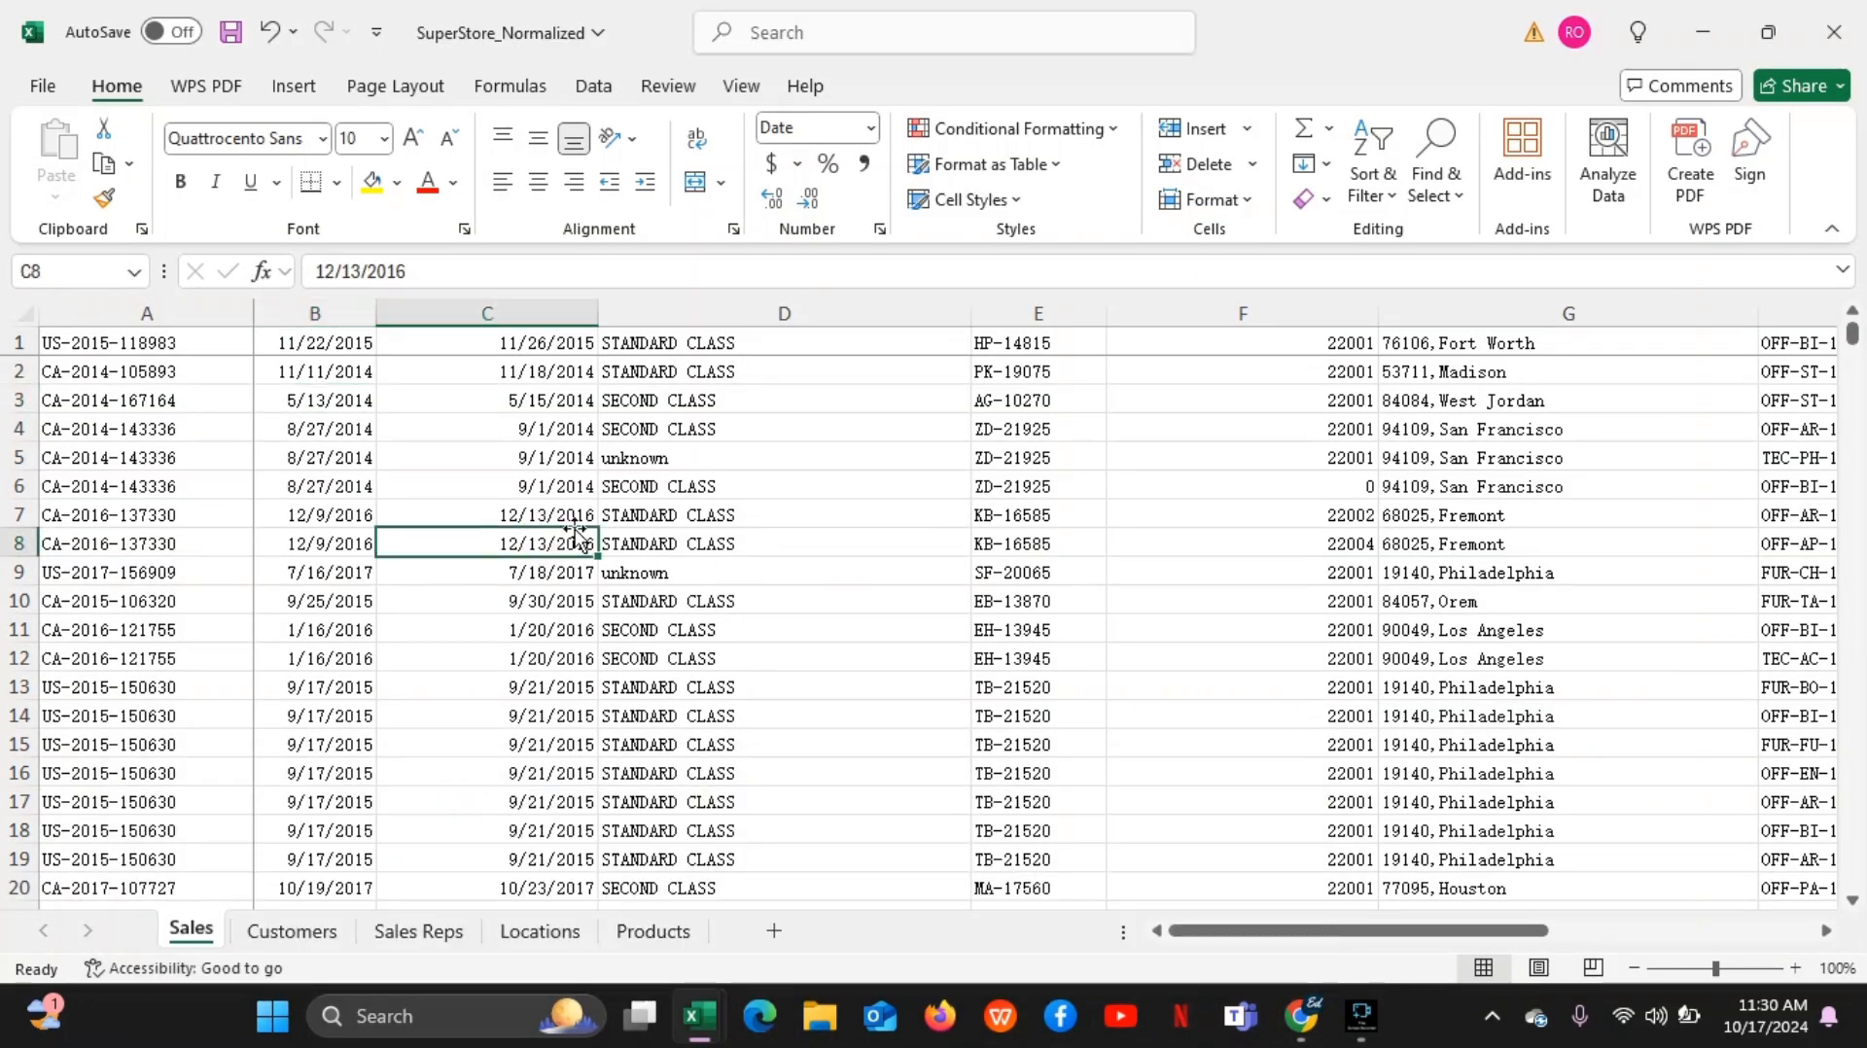
{"action": "left_click", "coordinate": [787, 430]}
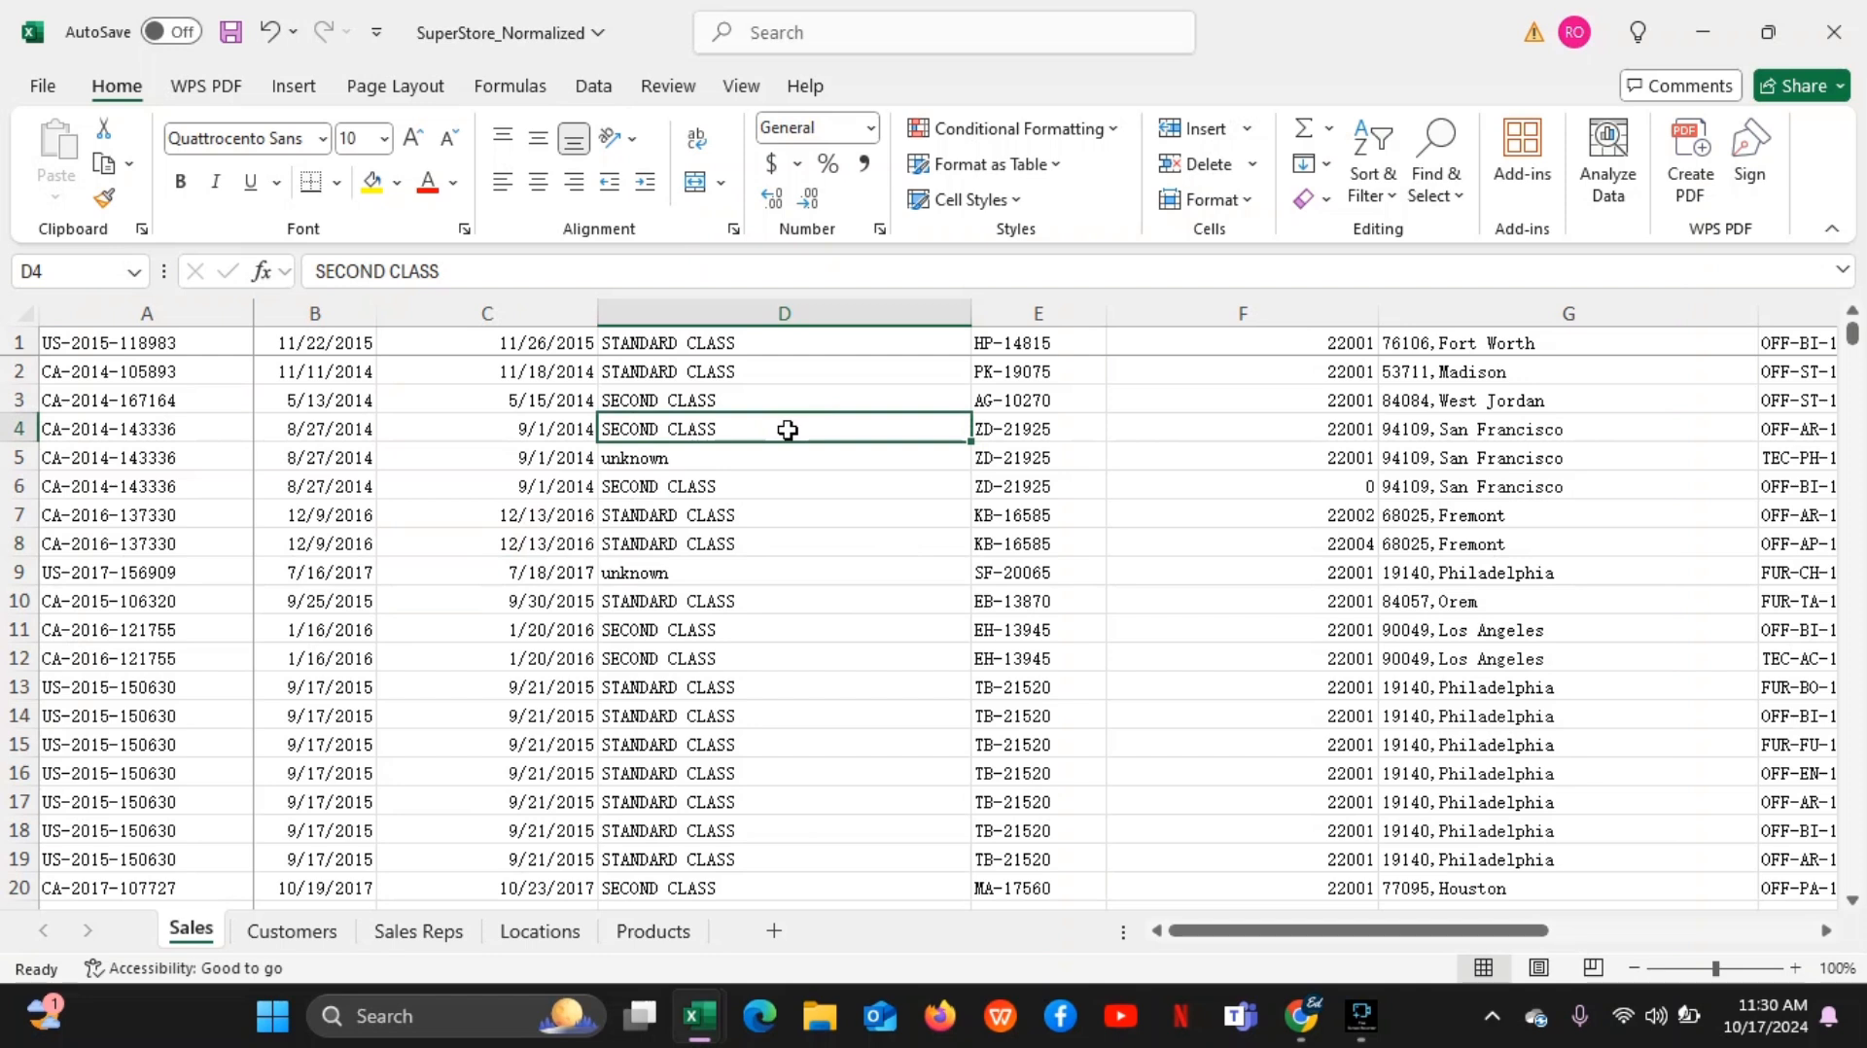
{"action": "left_click", "coordinate": [540, 447]}
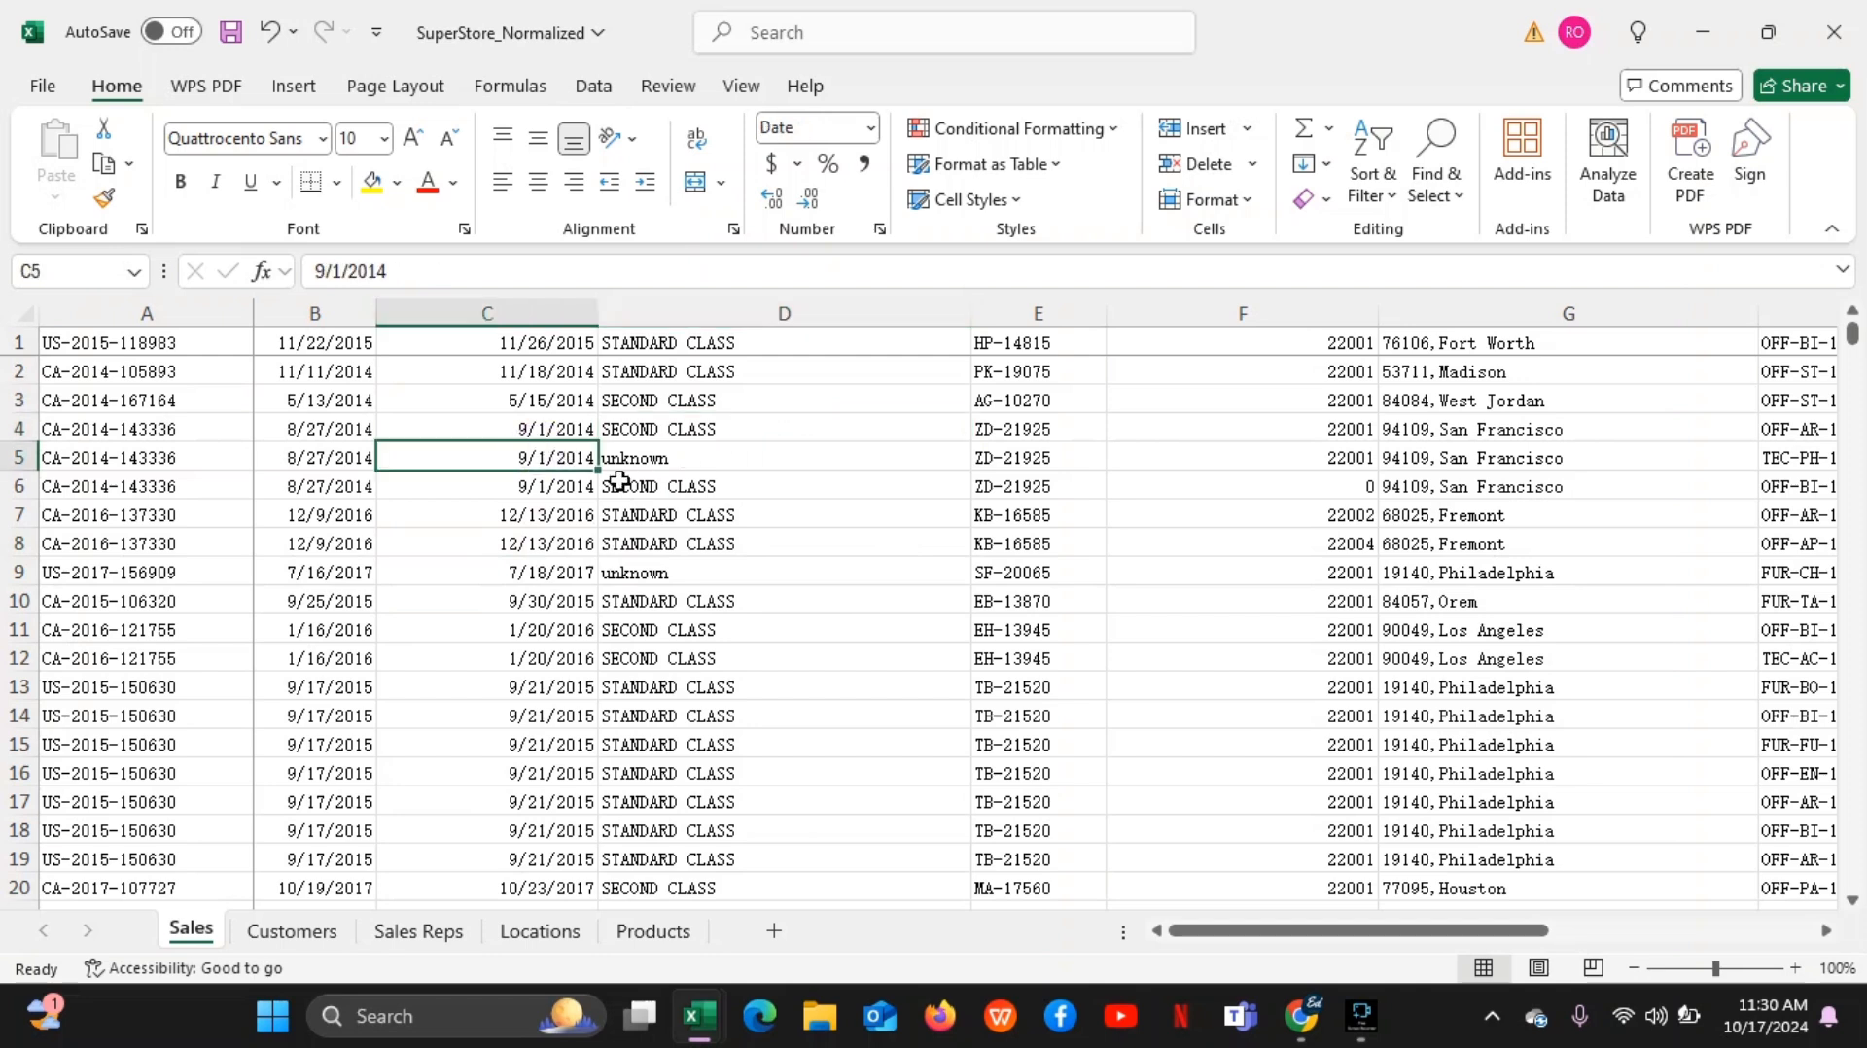
Point out cells C8 and C4 in the Sales sheet and switch to the Google Meet call in Chrome
{"action": "left_click", "coordinate": [530, 553]}
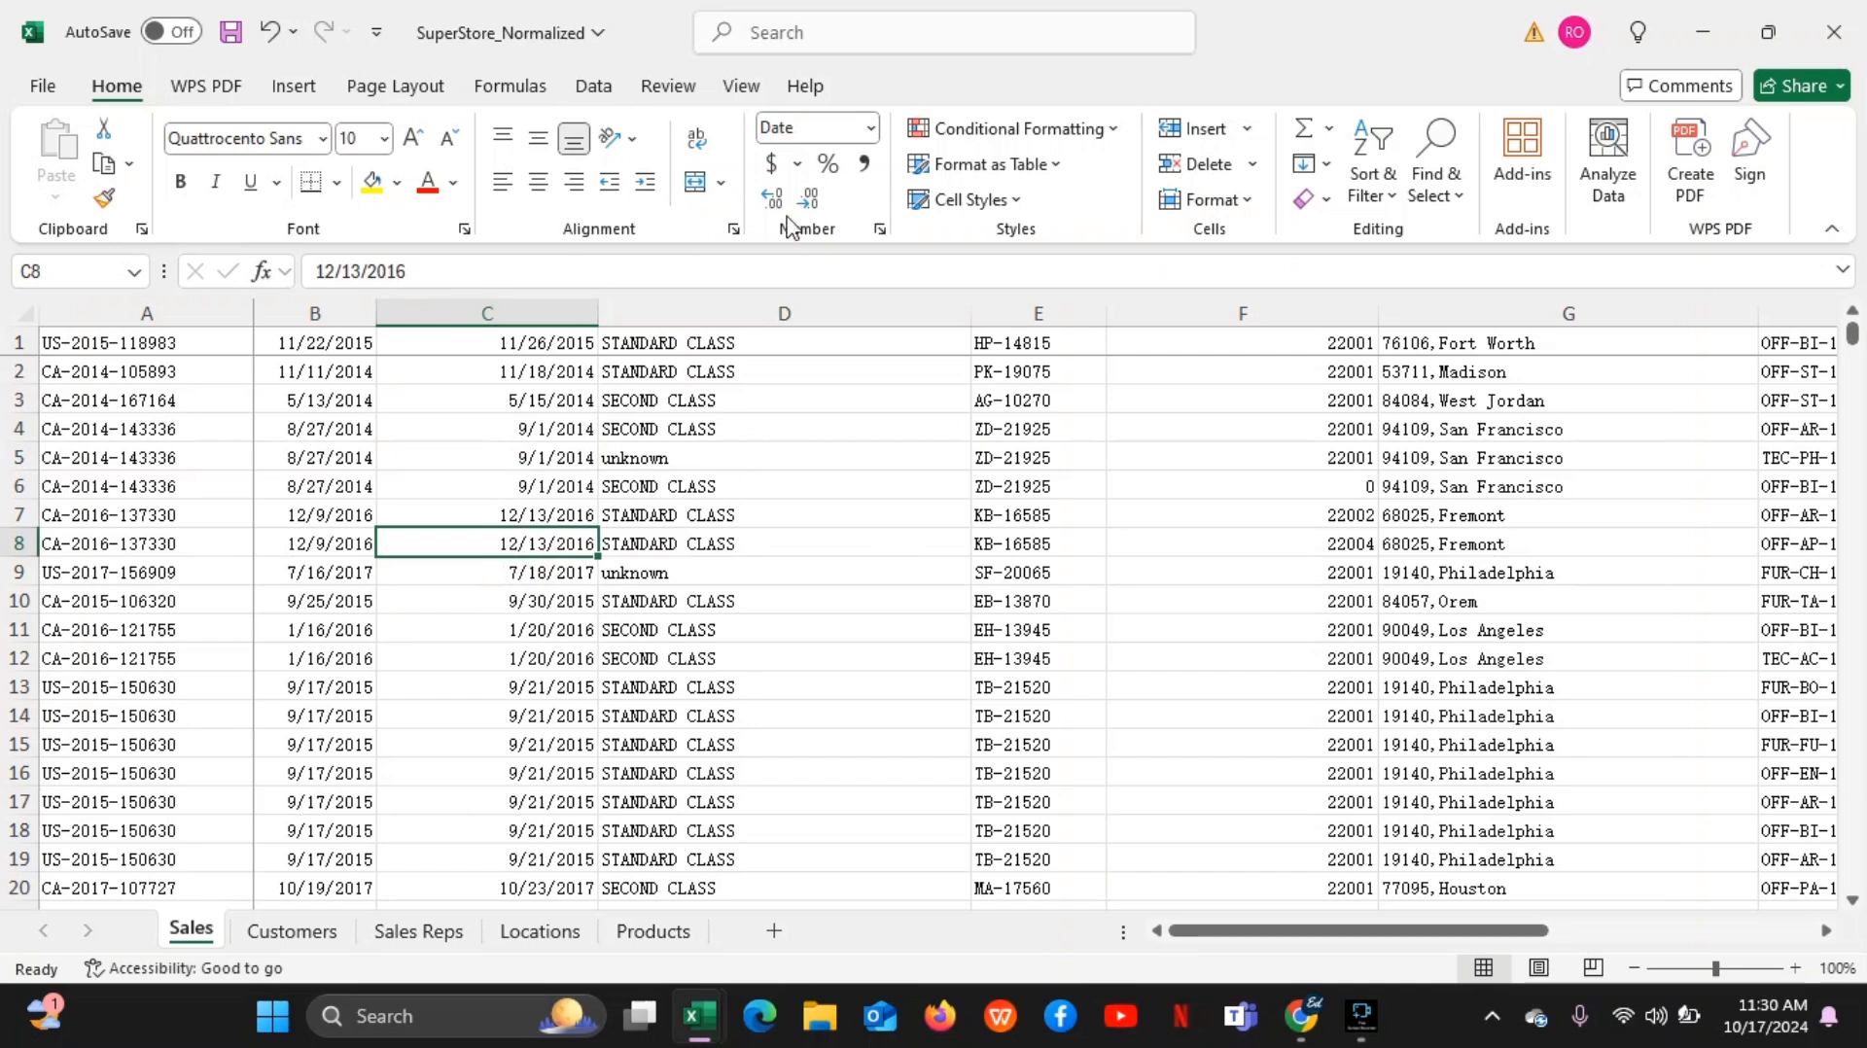
{"action": "left_click", "coordinate": [450, 430]}
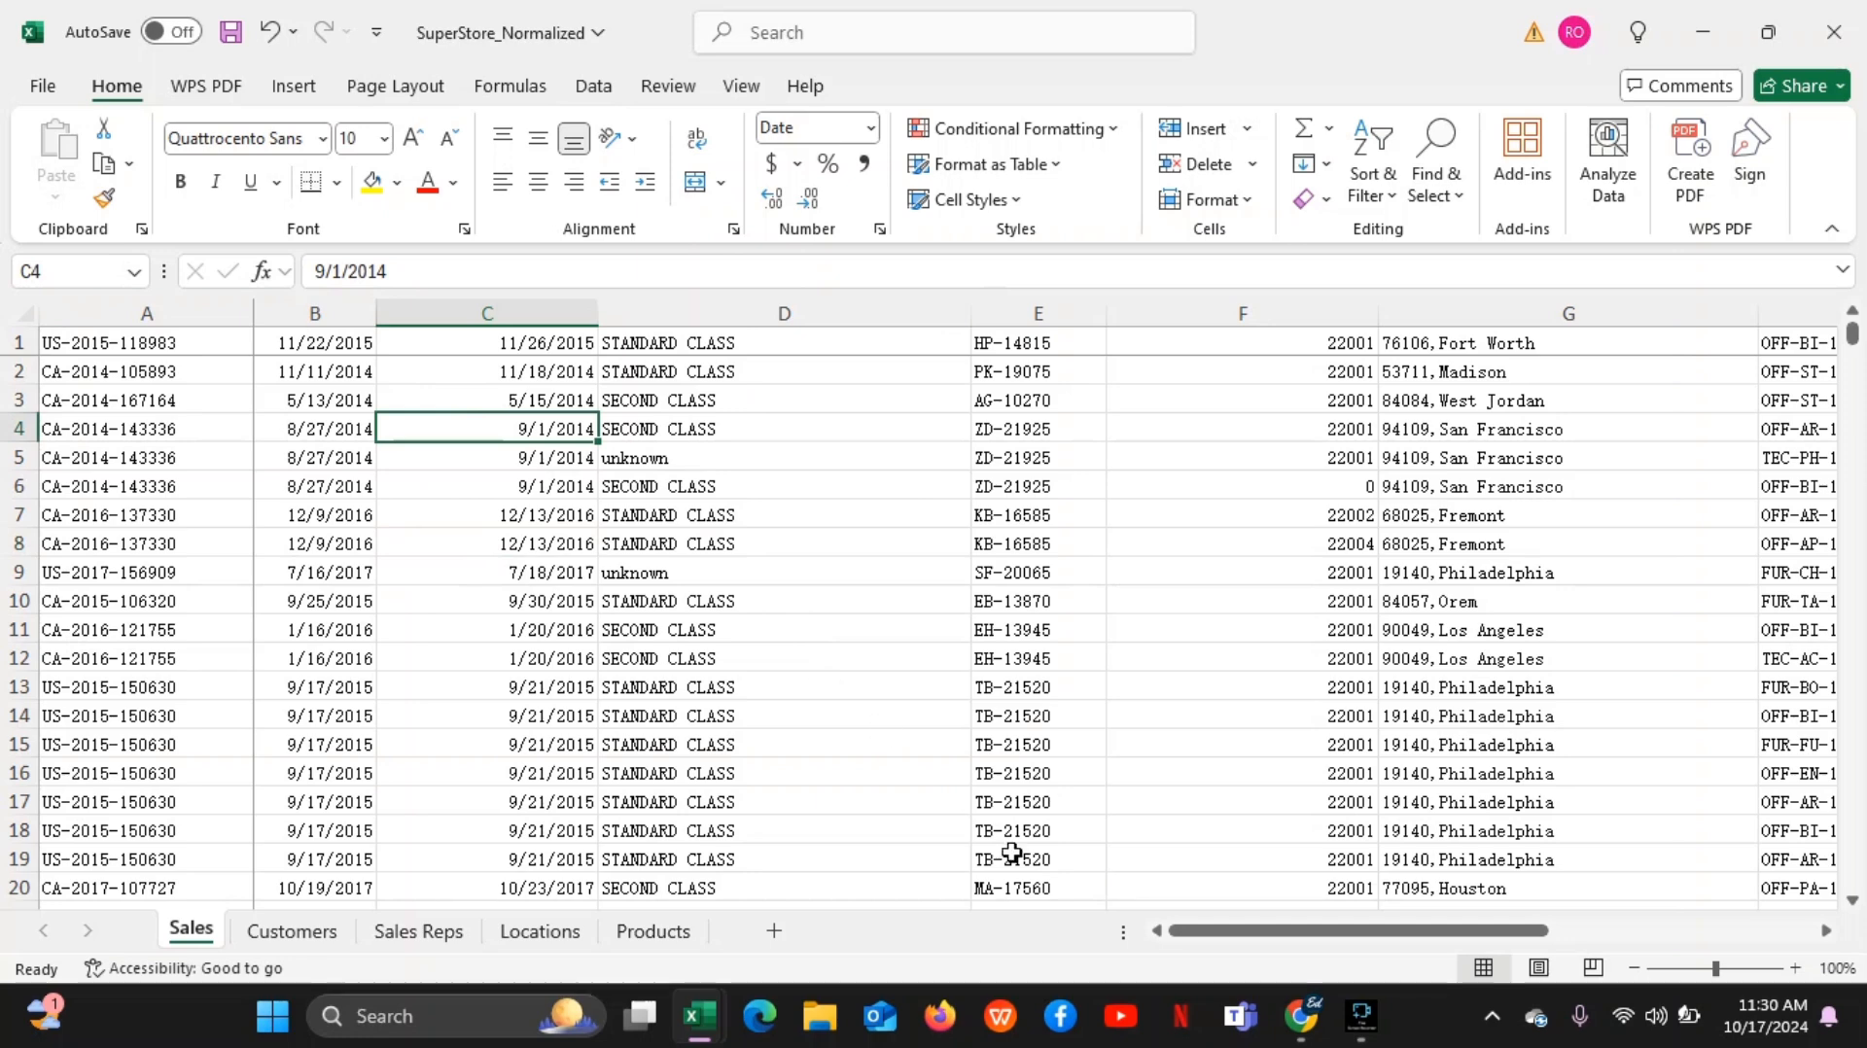
{"action": "mouse_move", "coordinate": [1302, 1016]}
{"action": "left_click", "coordinate": [1234, 873]}
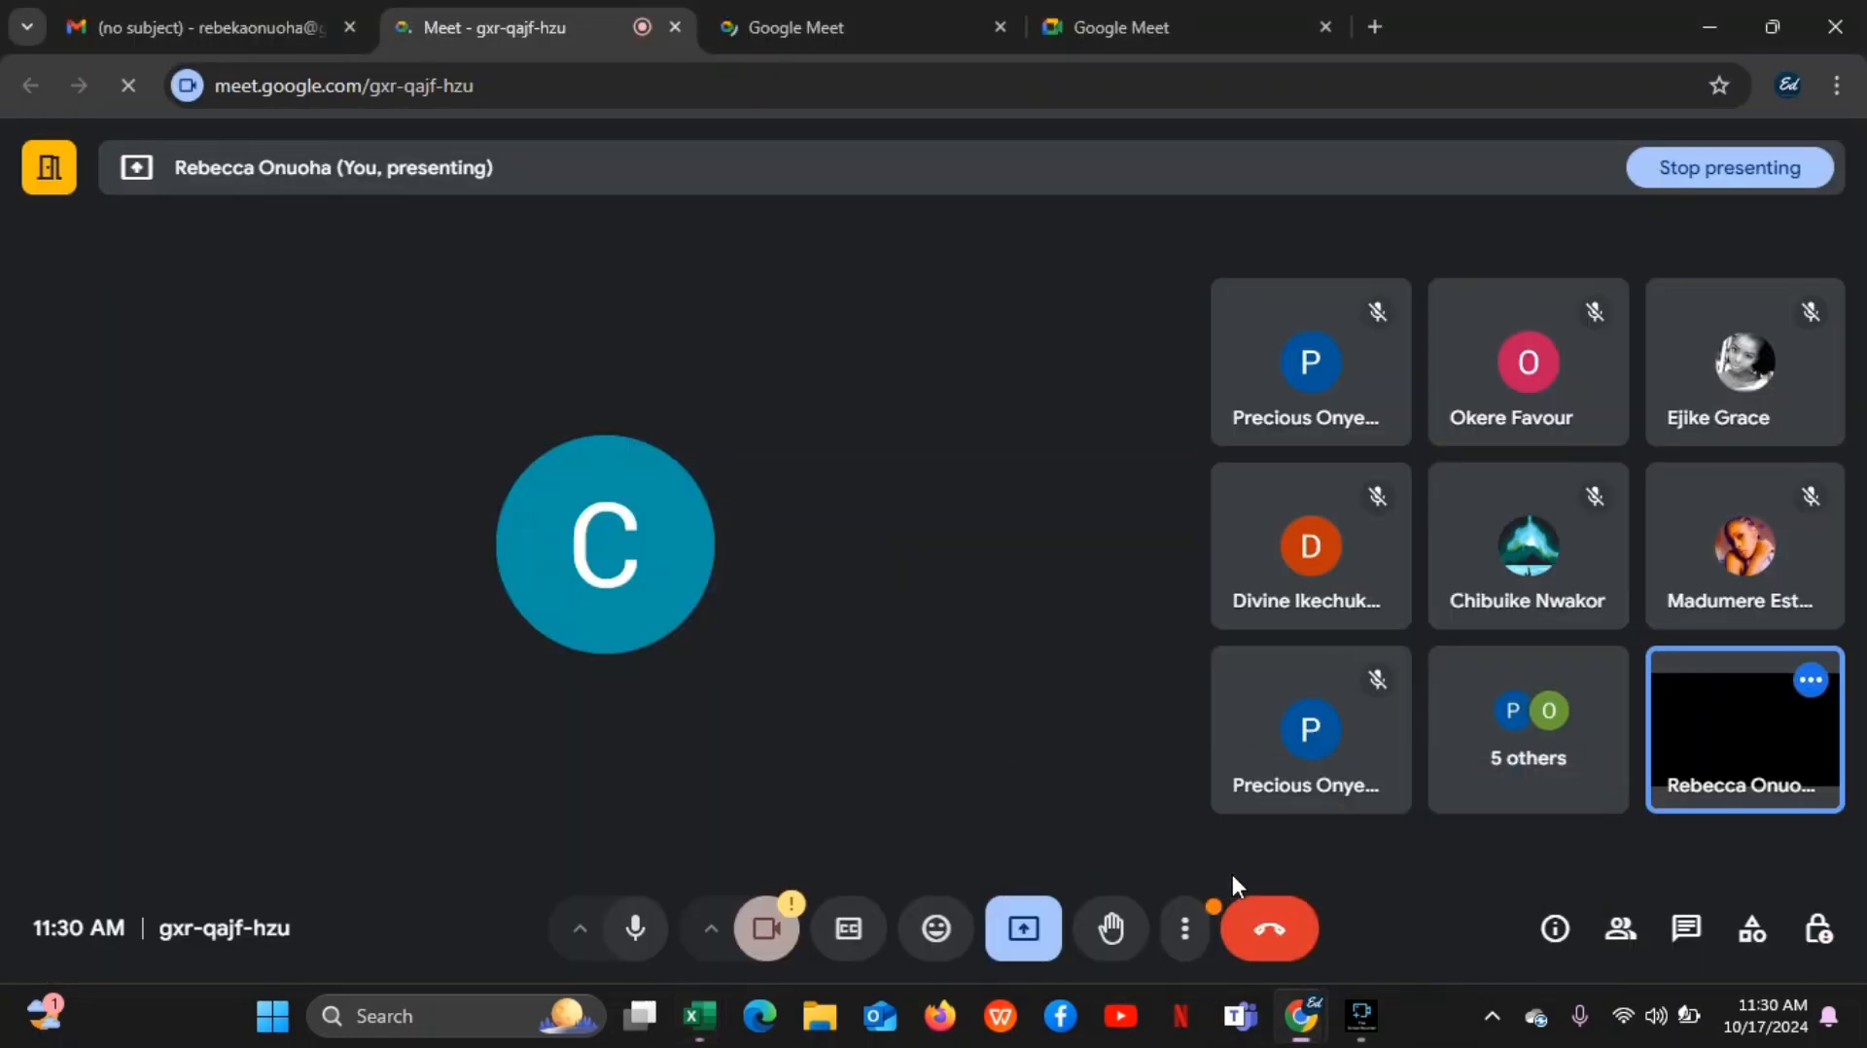
Stop presenting the screen in the Google Meet call, repeating the request while the presentation is still active
{"action": "left_click", "coordinate": [1029, 946]}
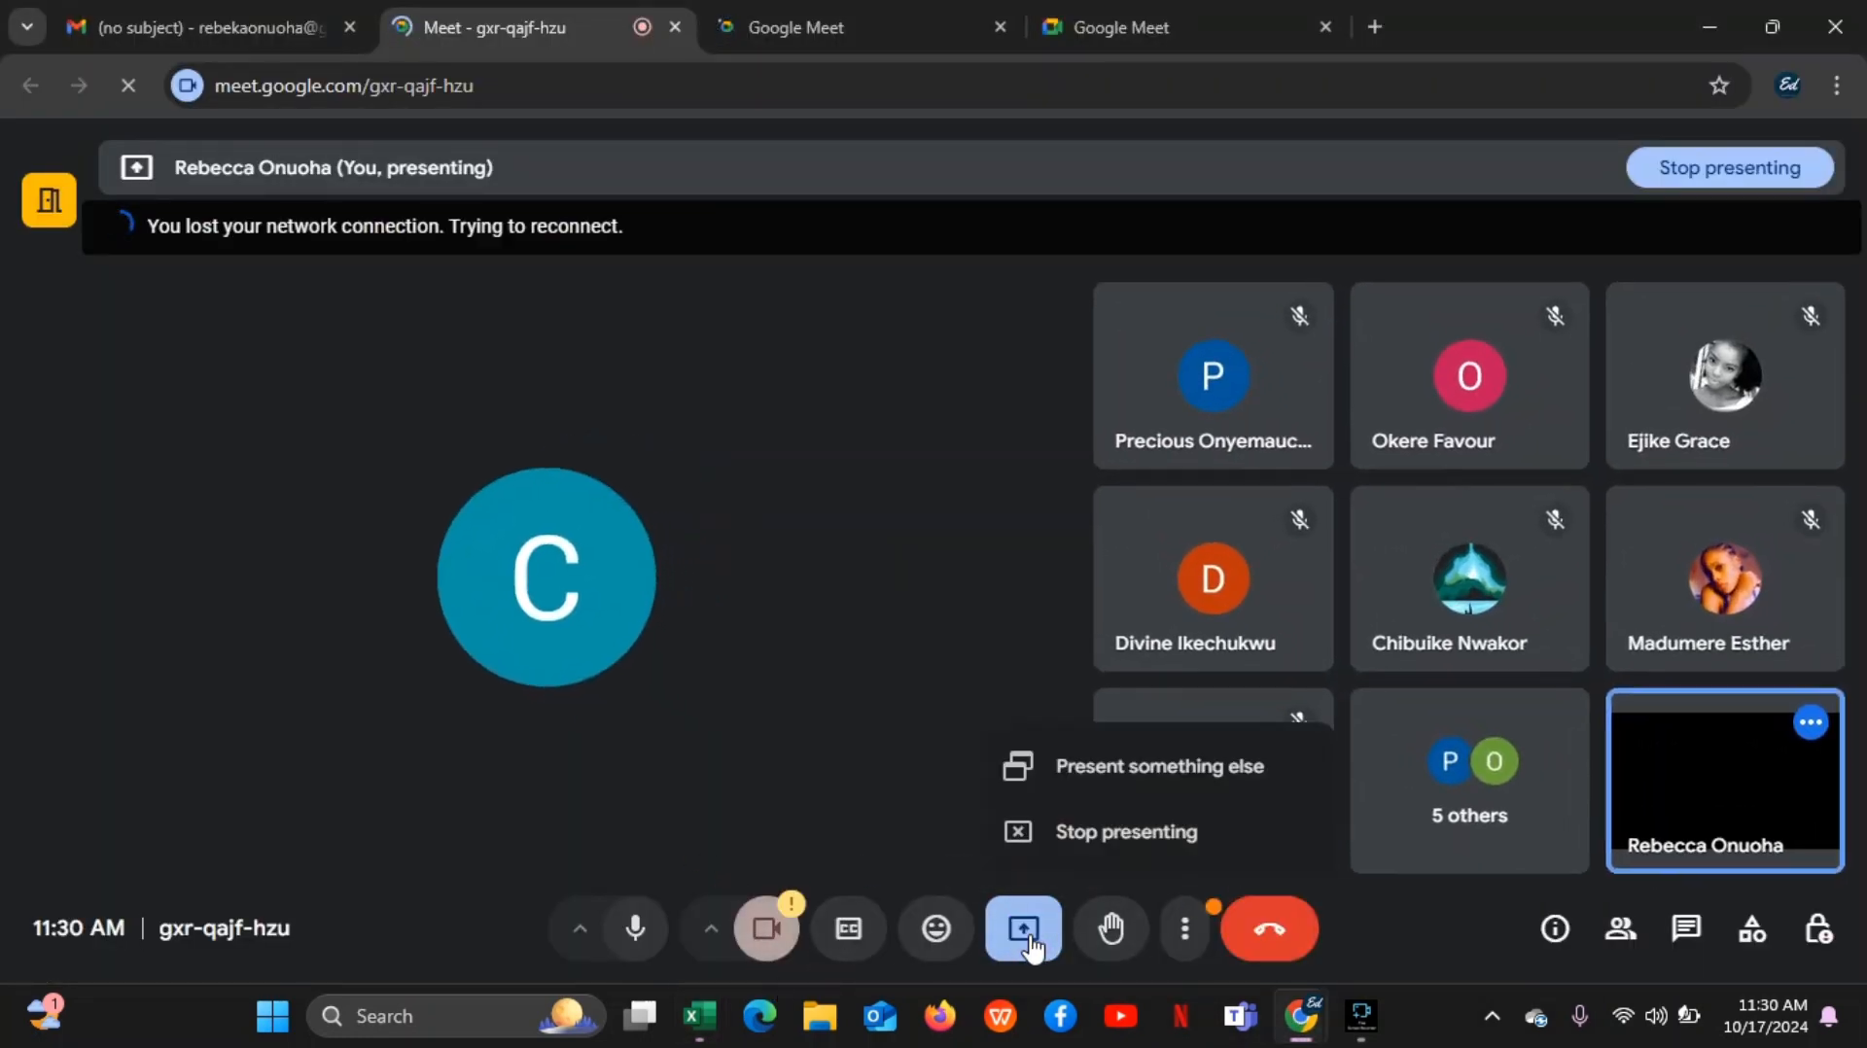
{"action": "left_click", "coordinate": [1107, 838]}
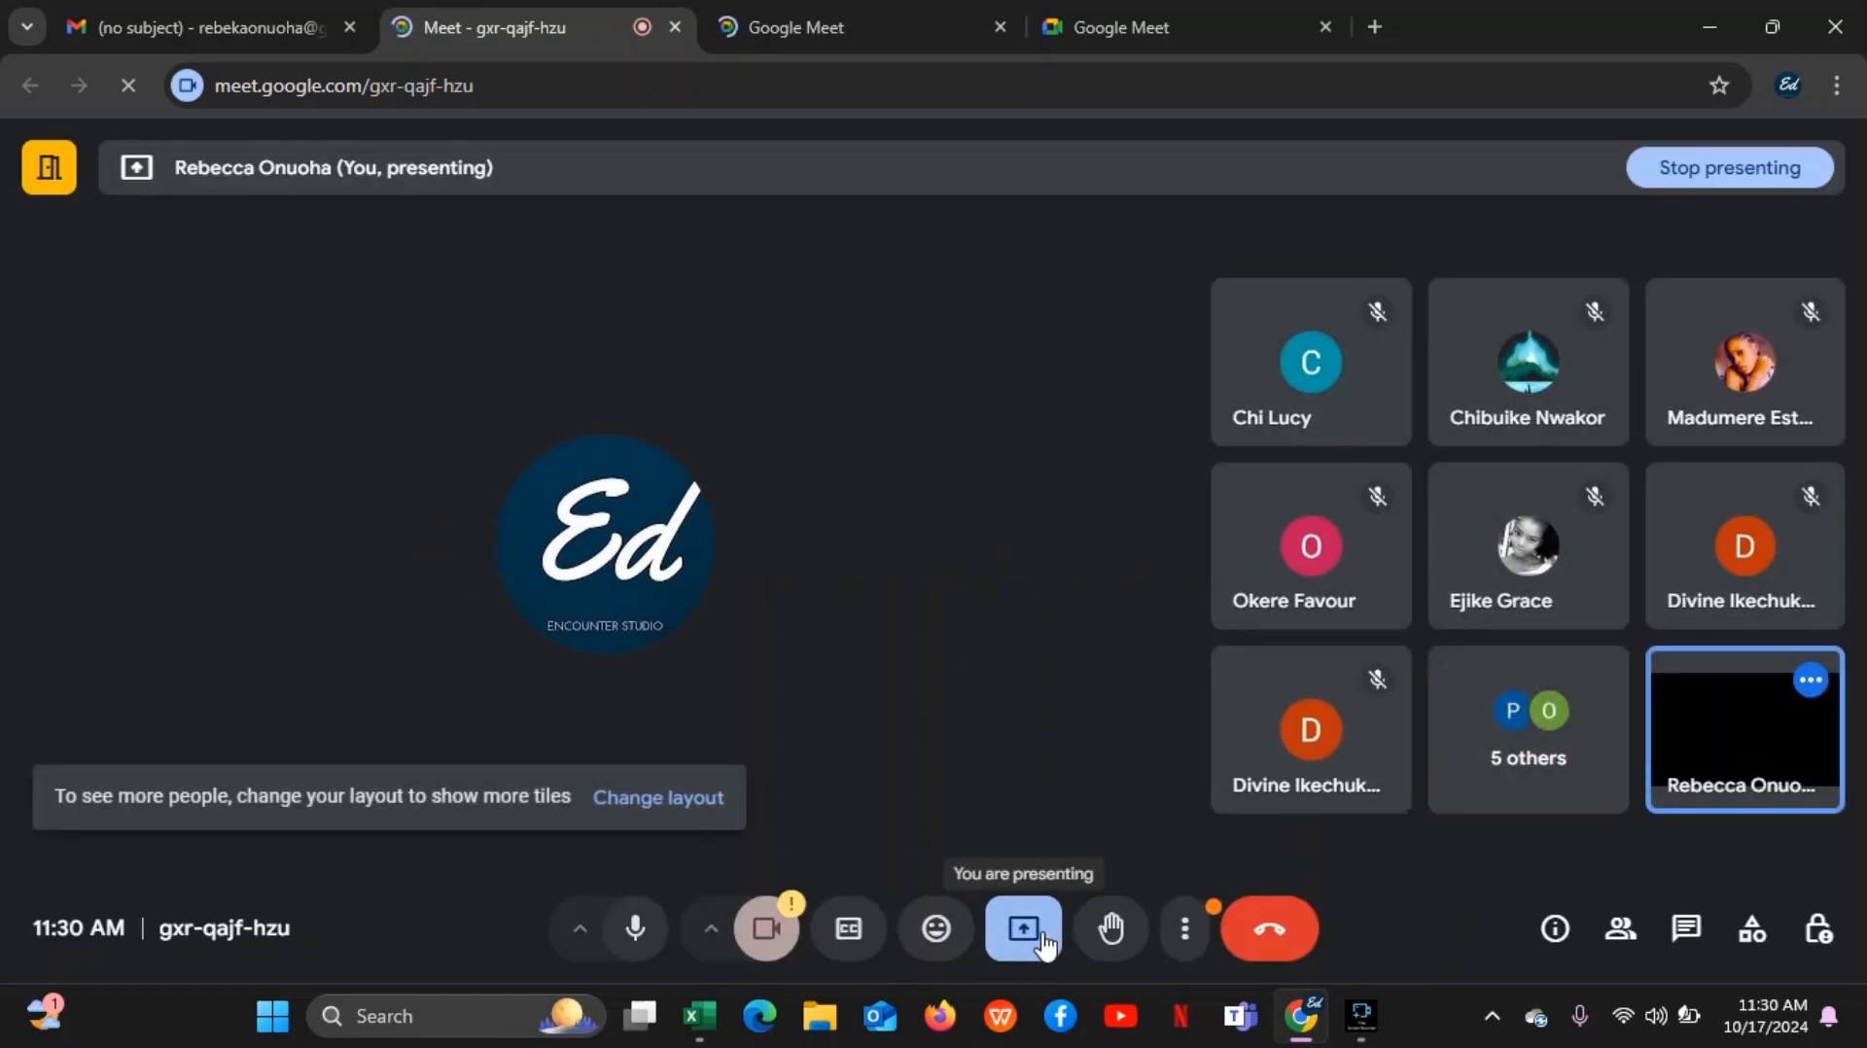
{"action": "left_click", "coordinate": [1023, 929]}
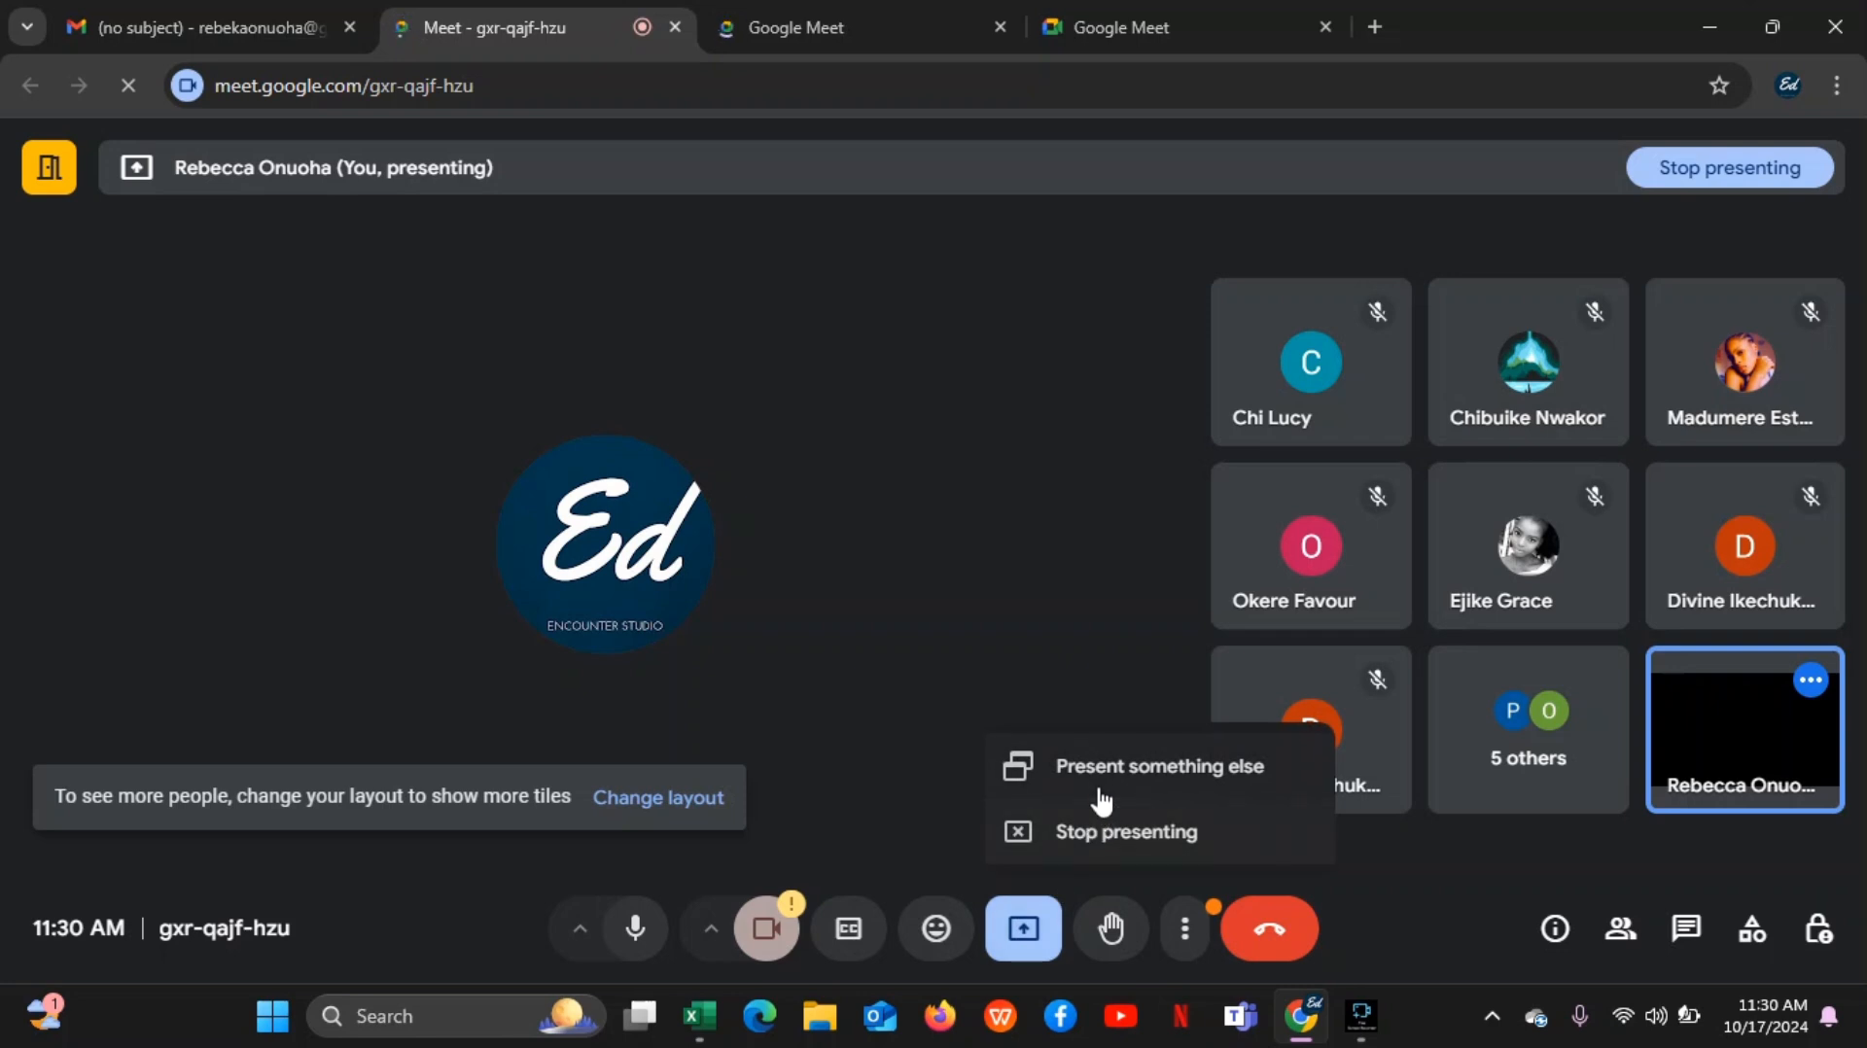
{"action": "left_click", "coordinate": [1094, 834]}
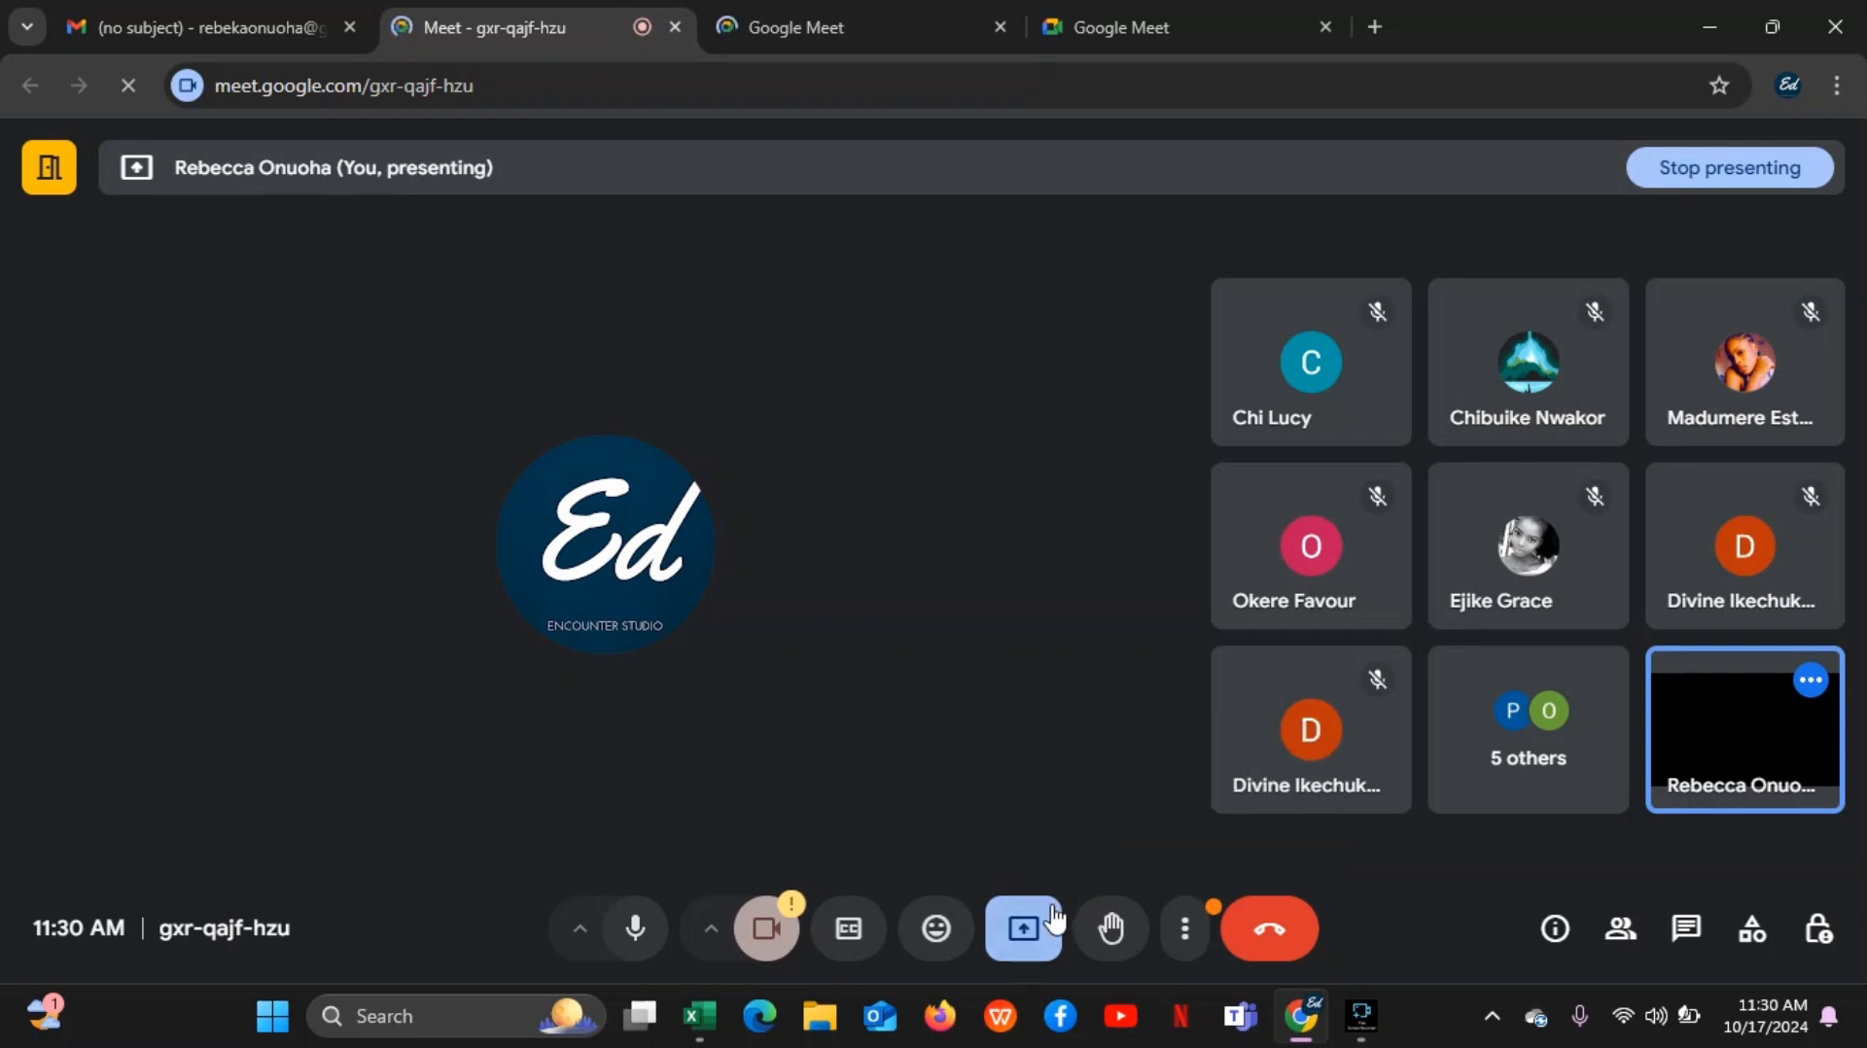
{"action": "left_click", "coordinate": [1026, 932]}
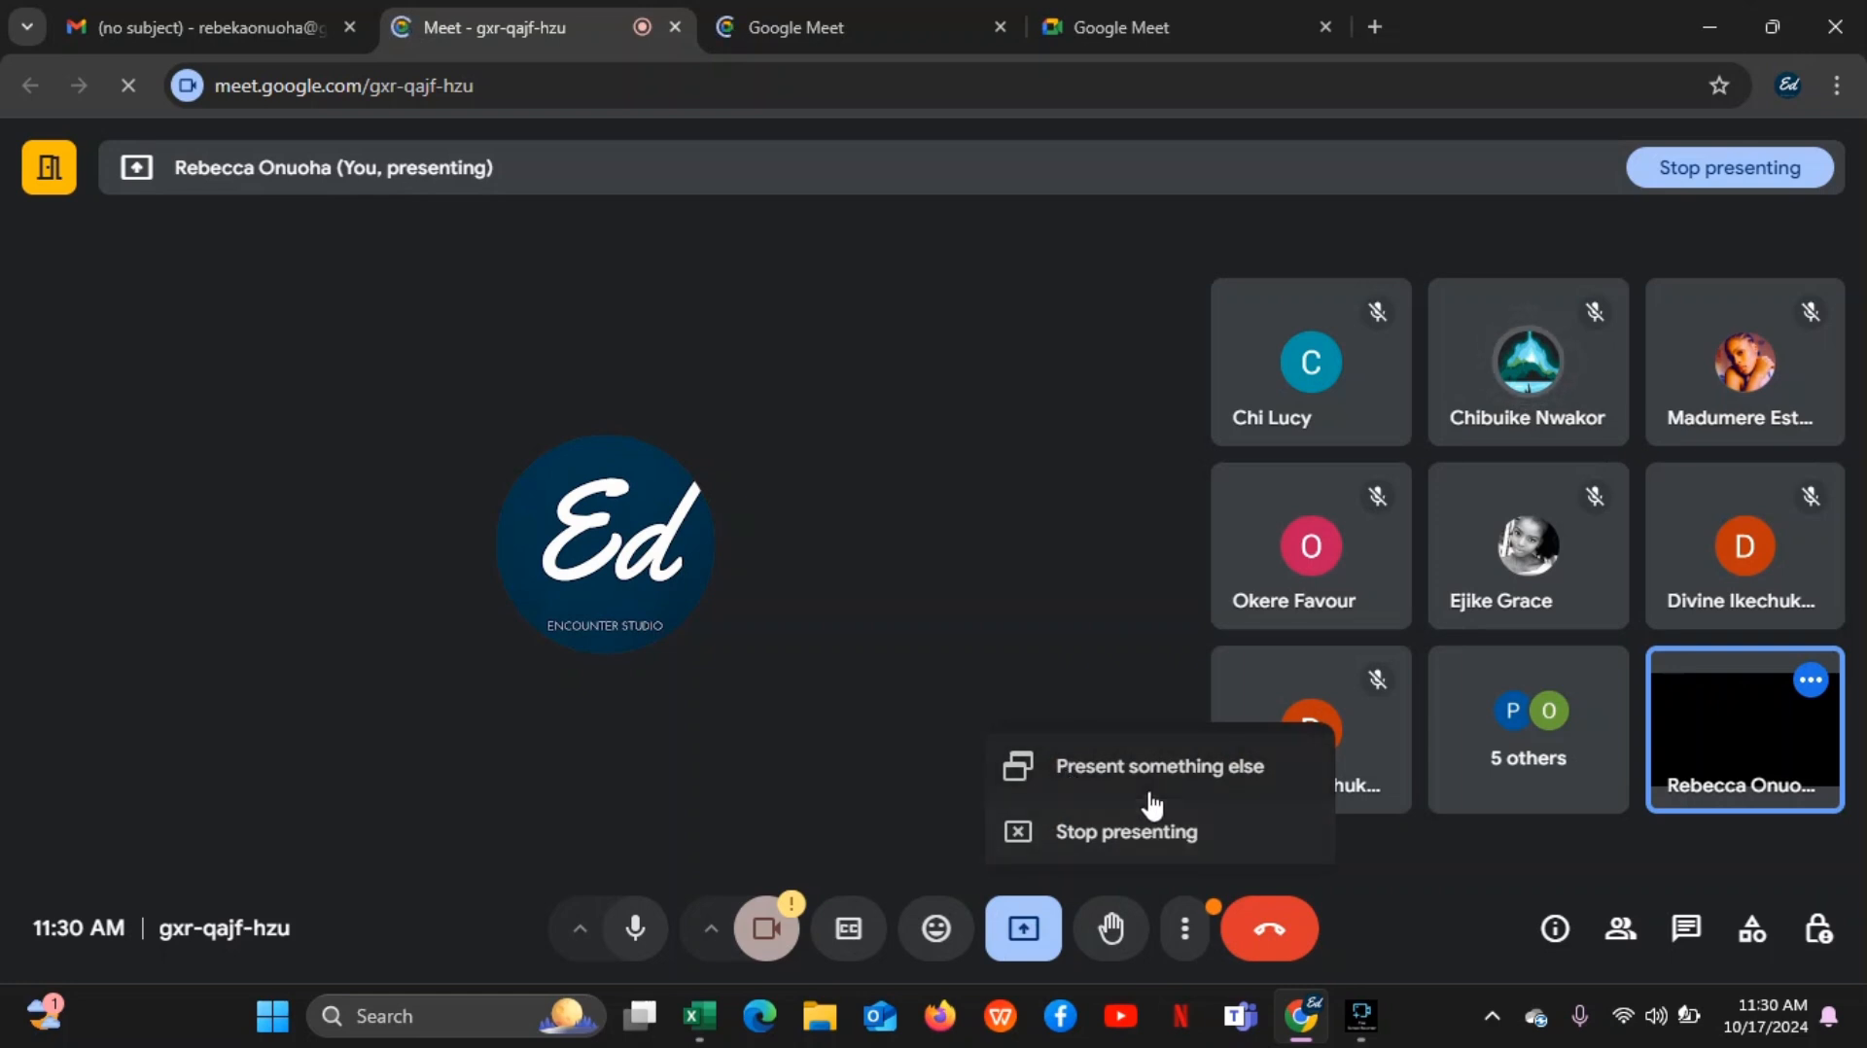
{"action": "left_click", "coordinate": [1080, 837]}
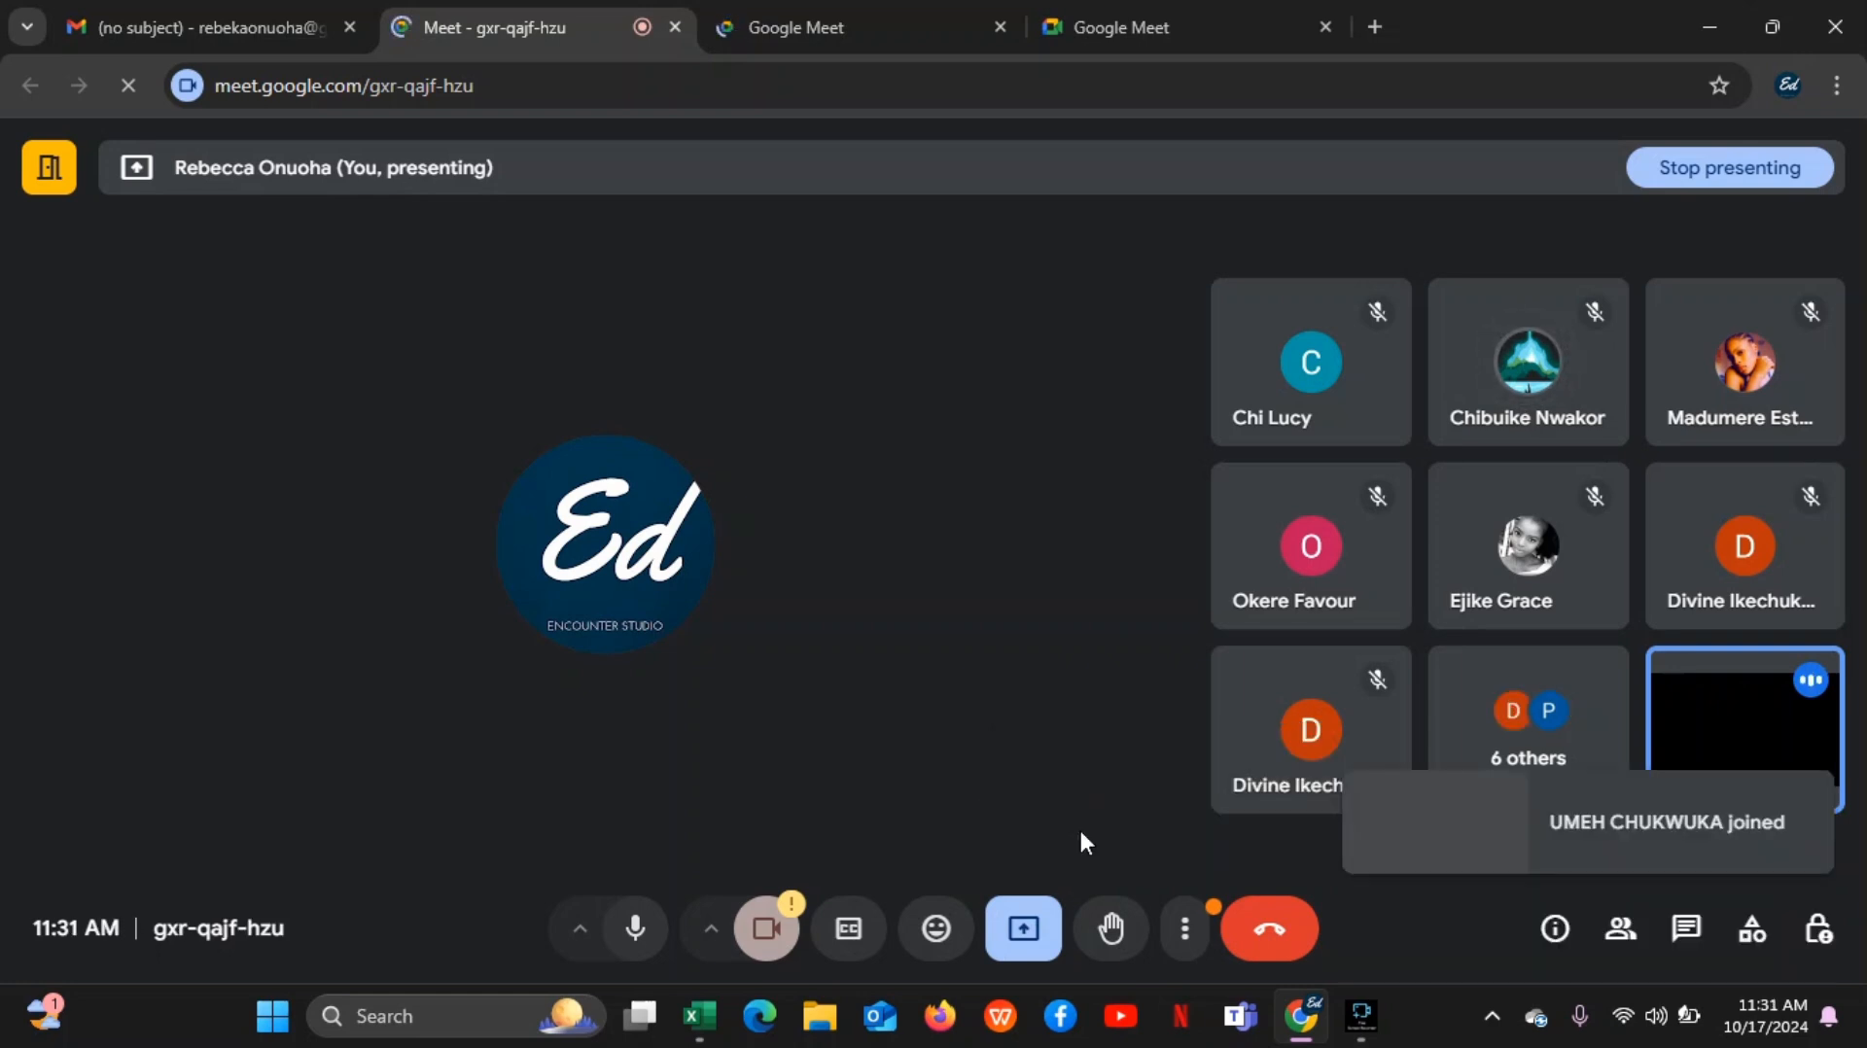
{"action": "left_click", "coordinate": [1023, 929]}
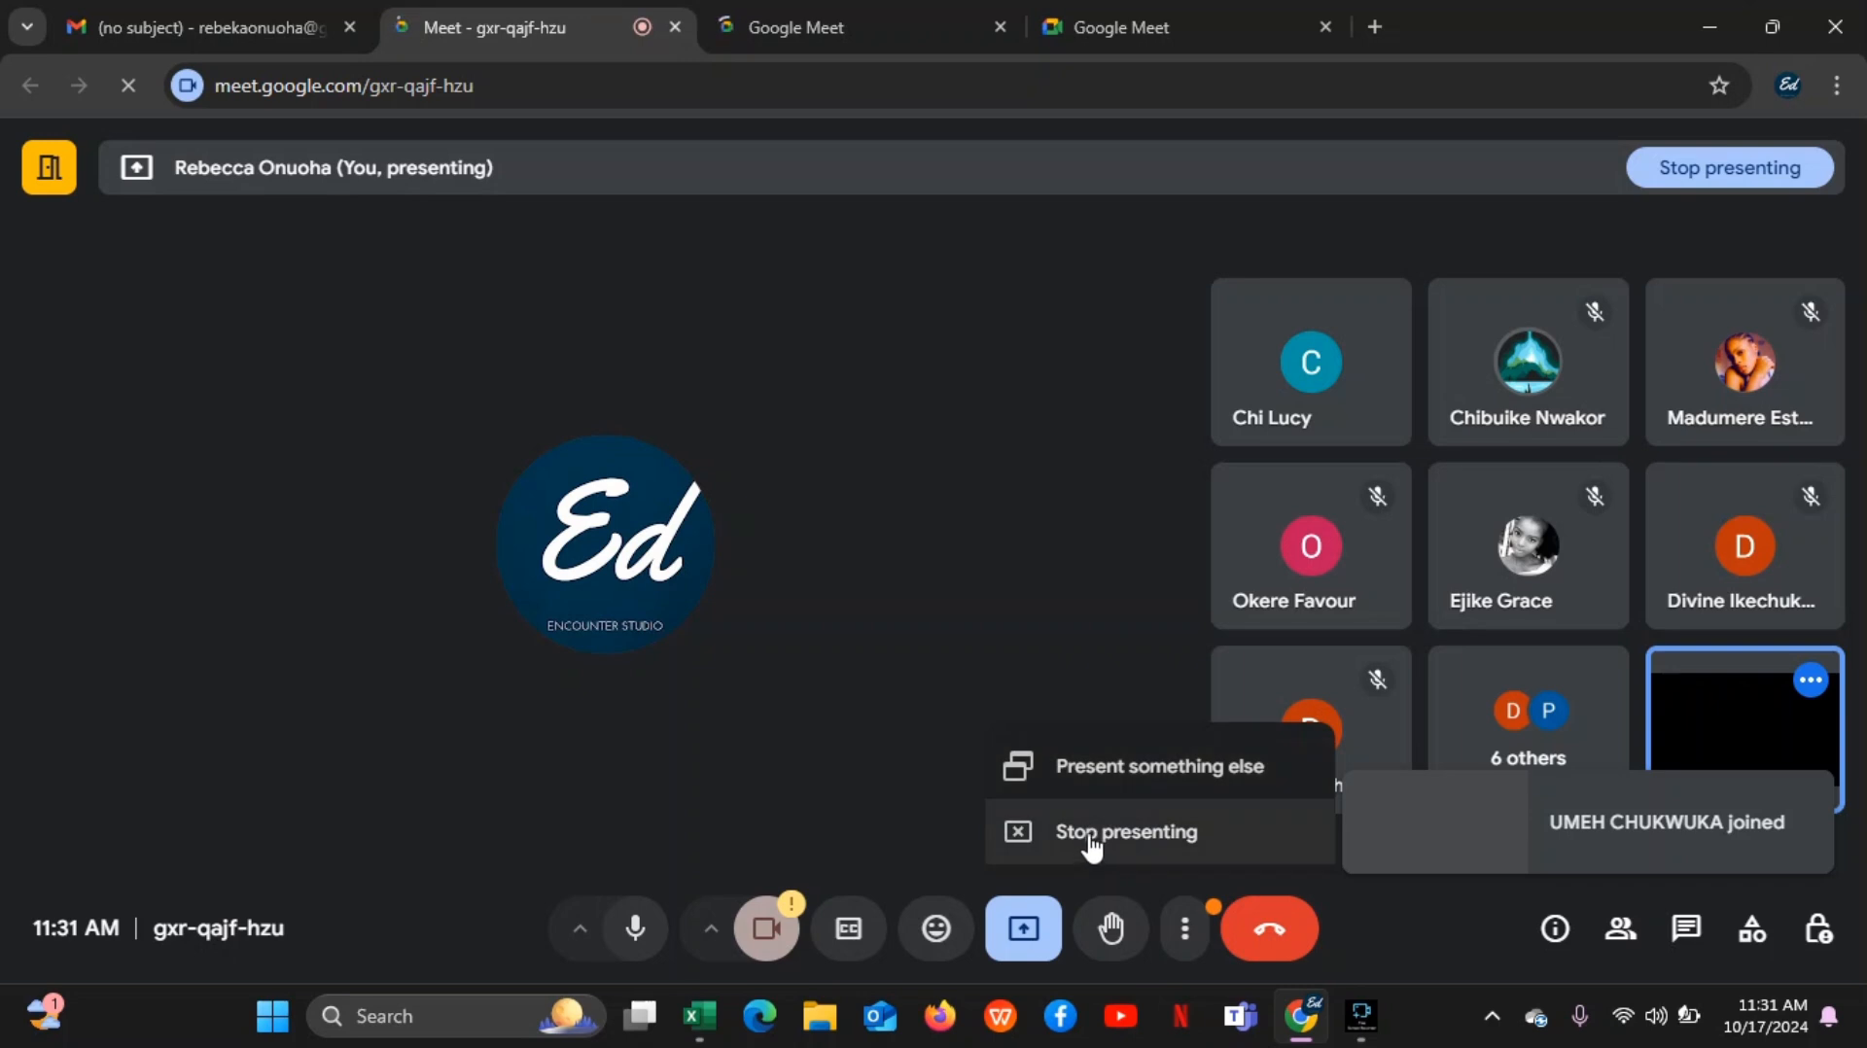
{"action": "left_click", "coordinate": [1089, 842]}
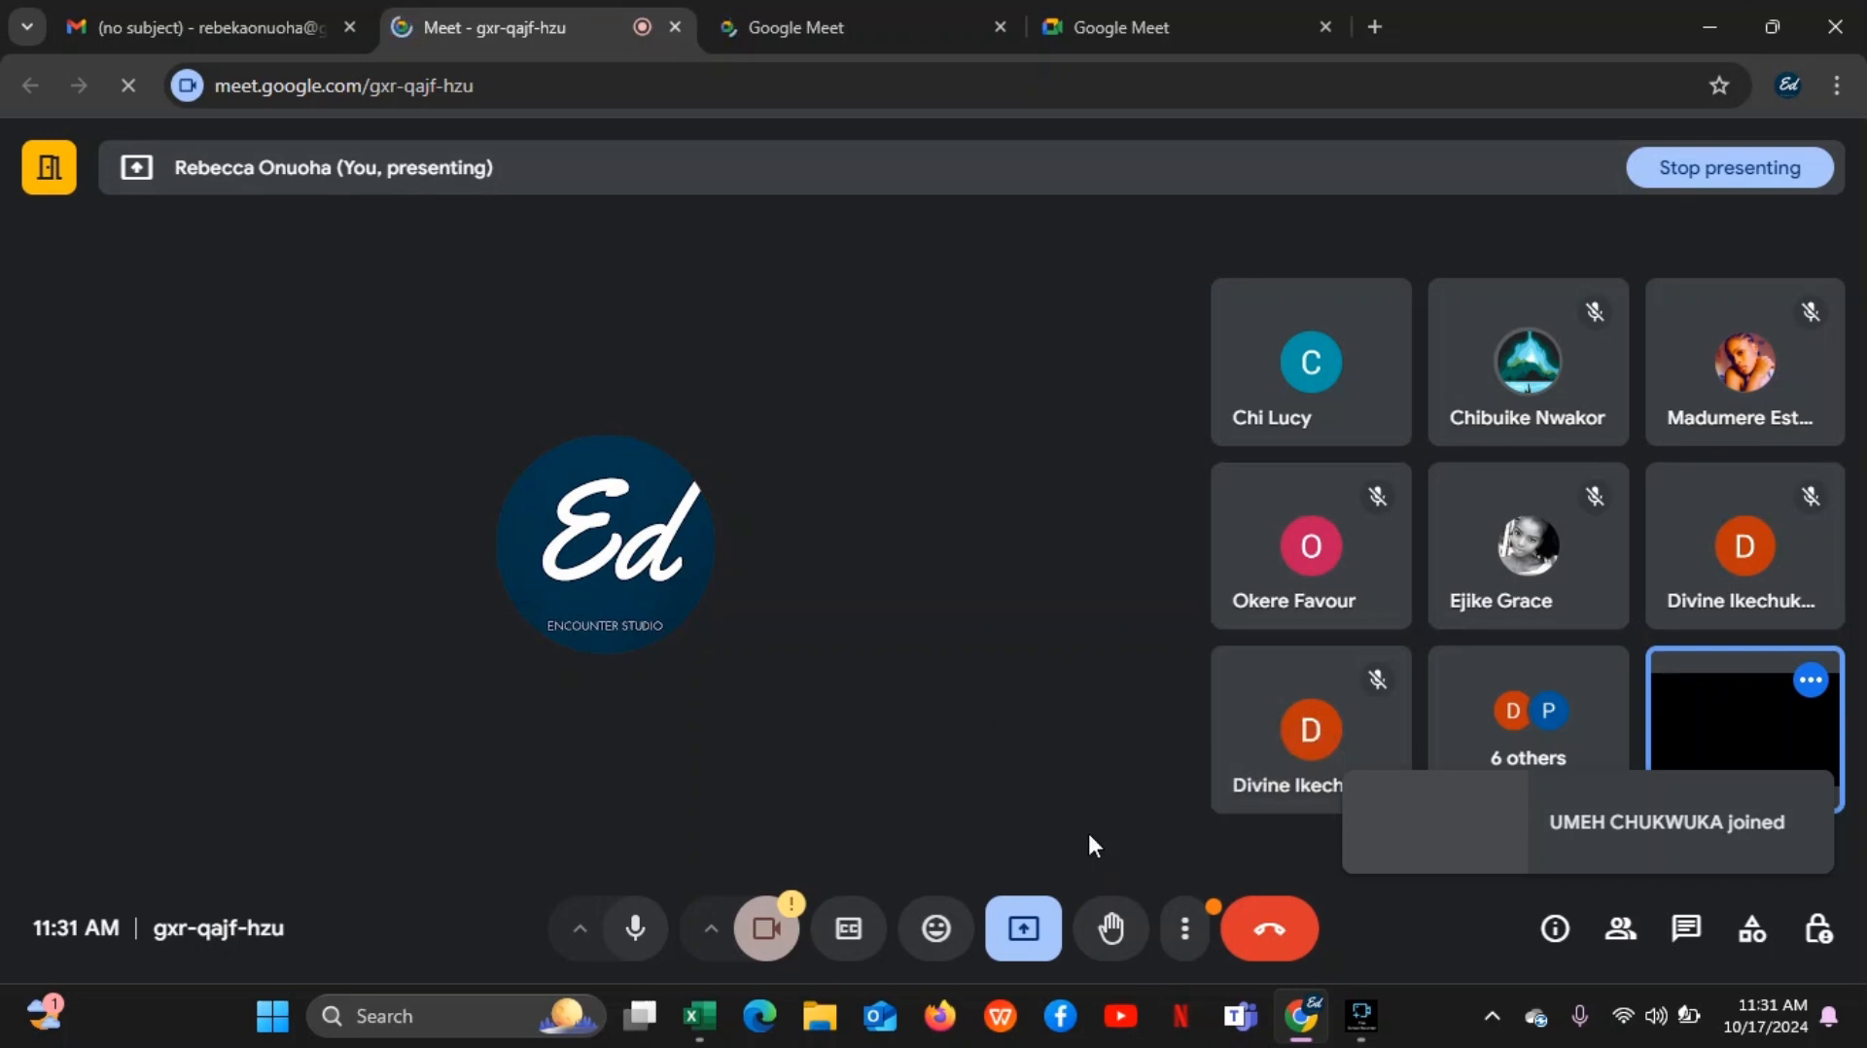
{"action": "left_click", "coordinate": [1022, 932]}
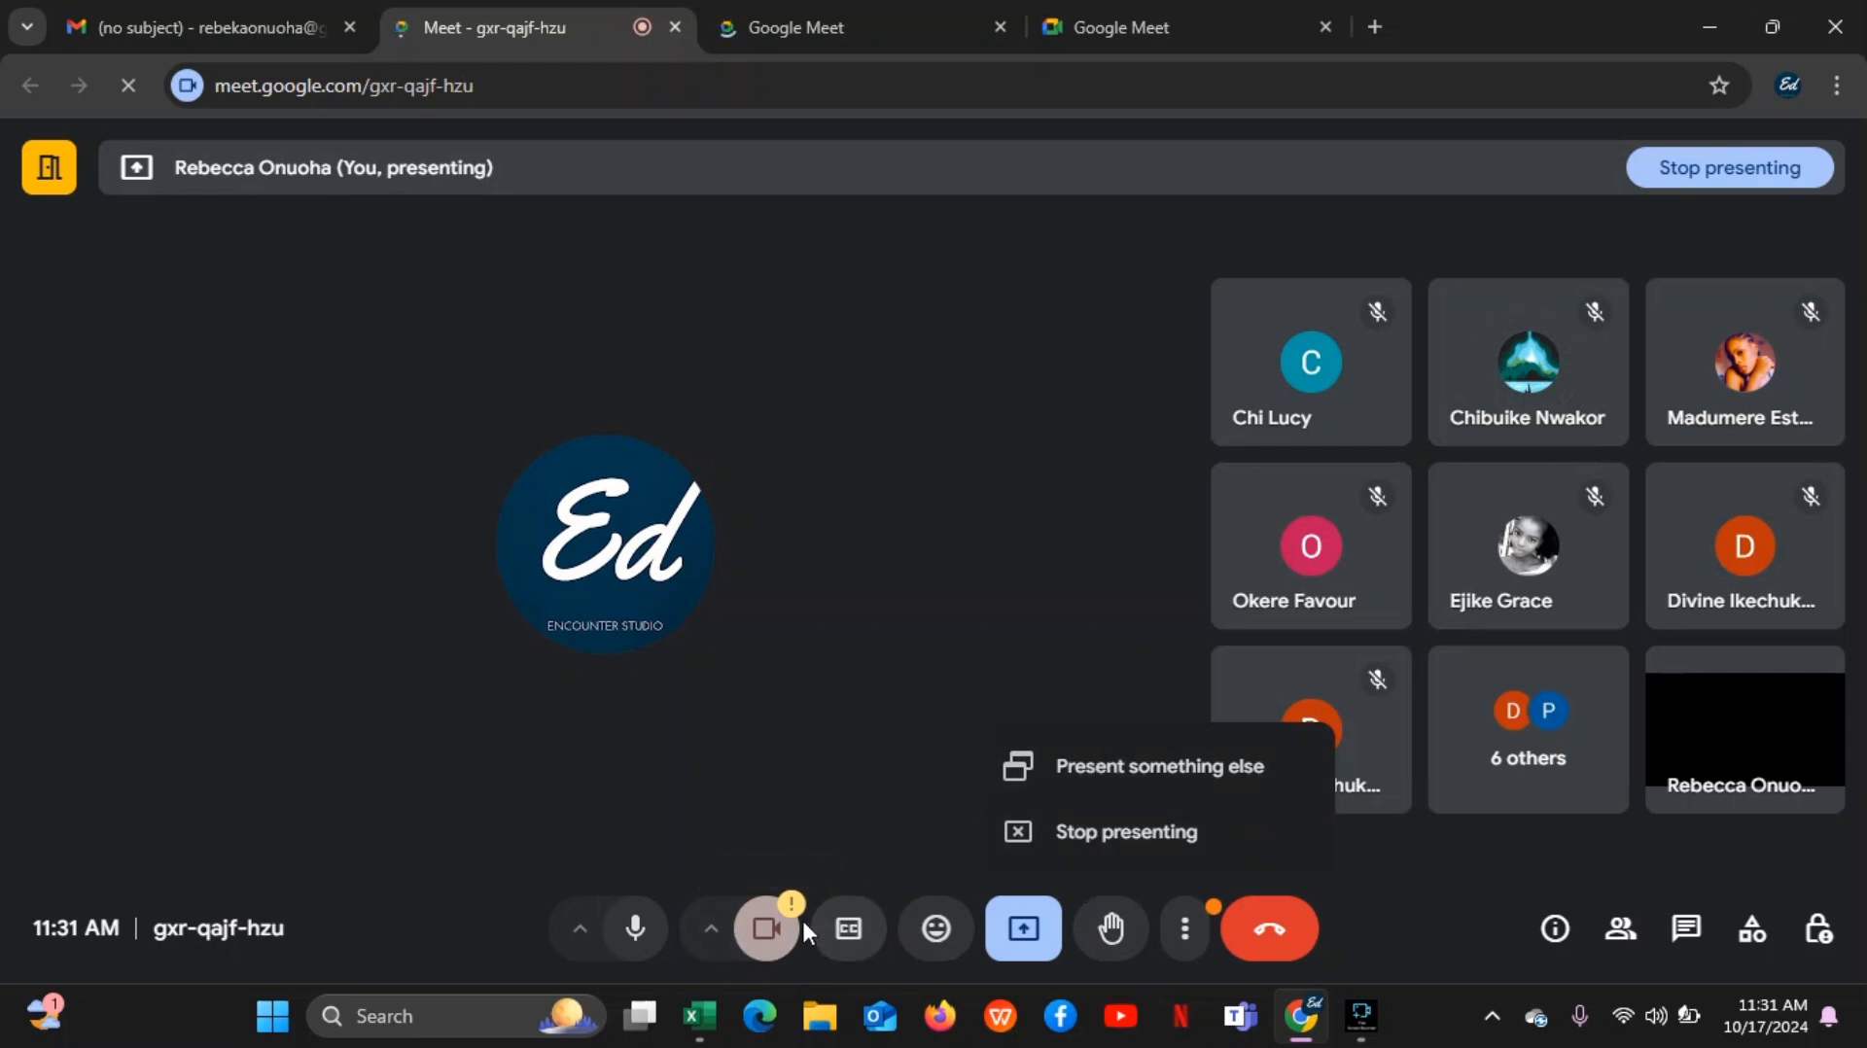
{"action": "left_click", "coordinate": [819, 842]}
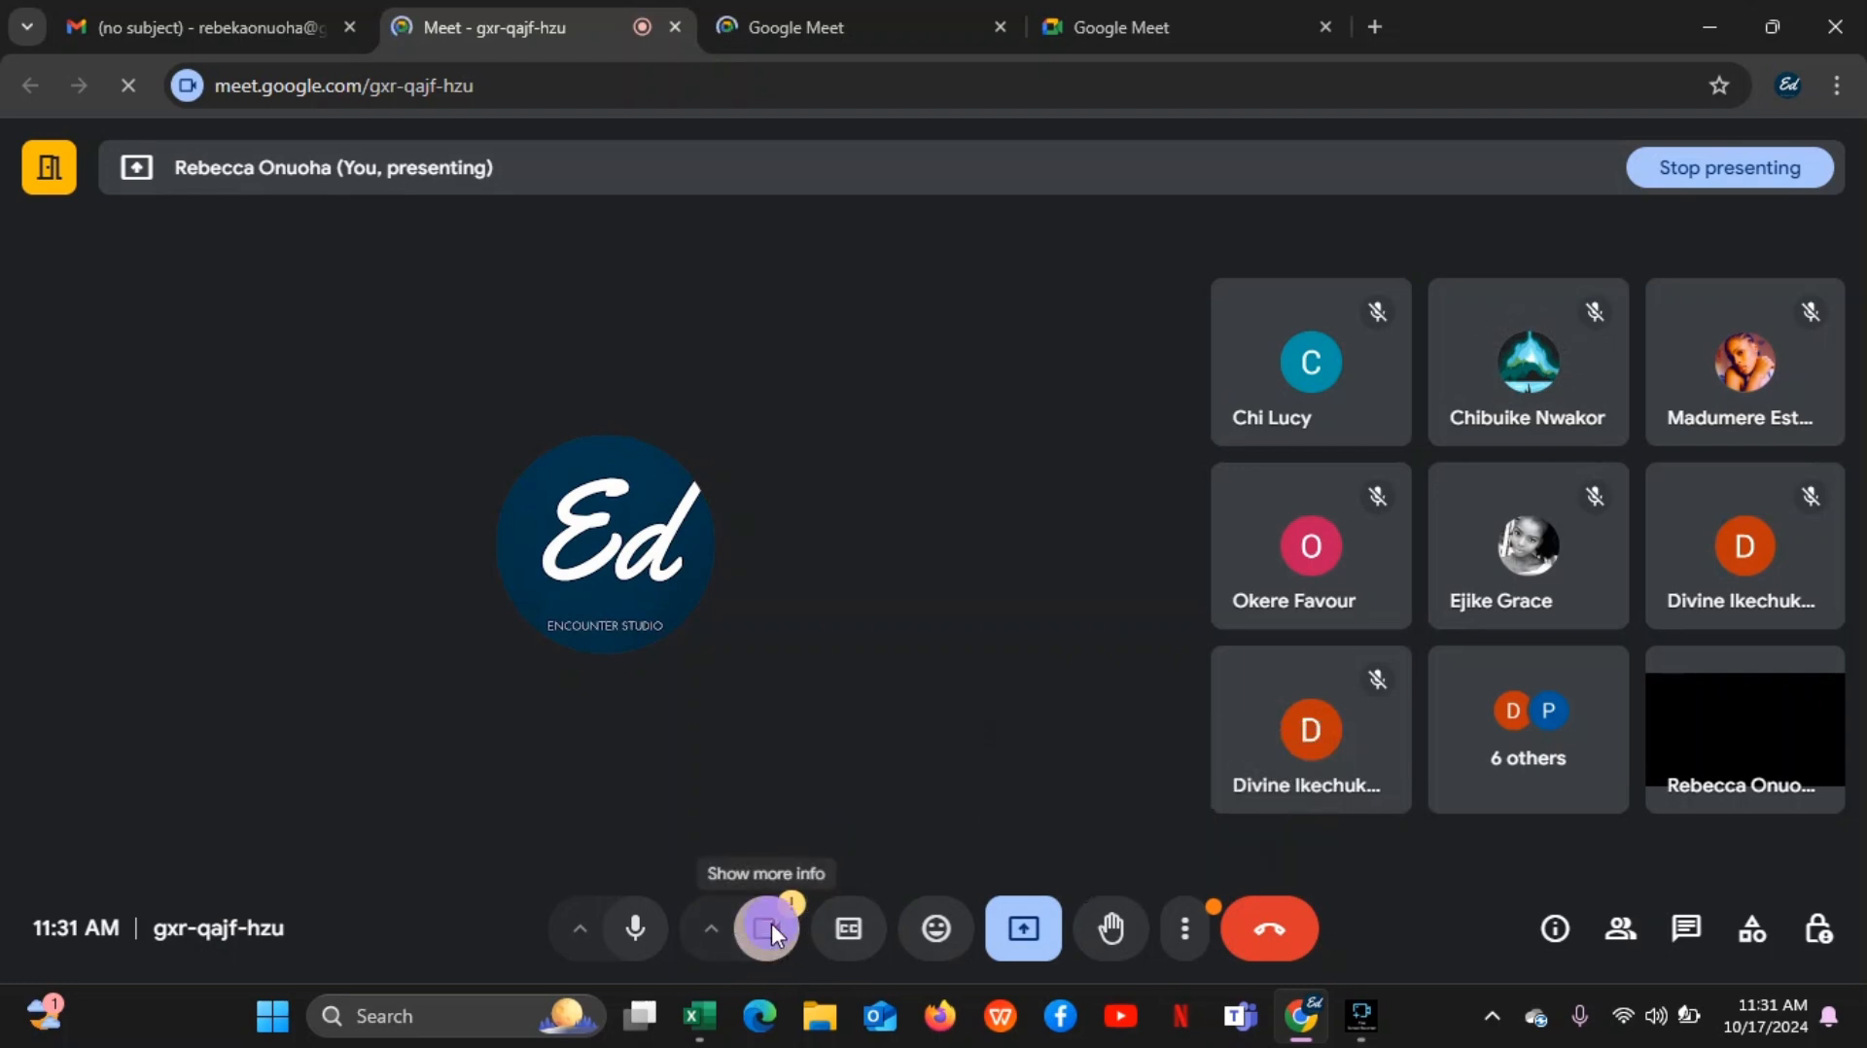
Try to present something else in the call and retry stopping the current presentation
{"action": "left_click", "coordinate": [1031, 924]}
{"action": "left_click", "coordinate": [1072, 778]}
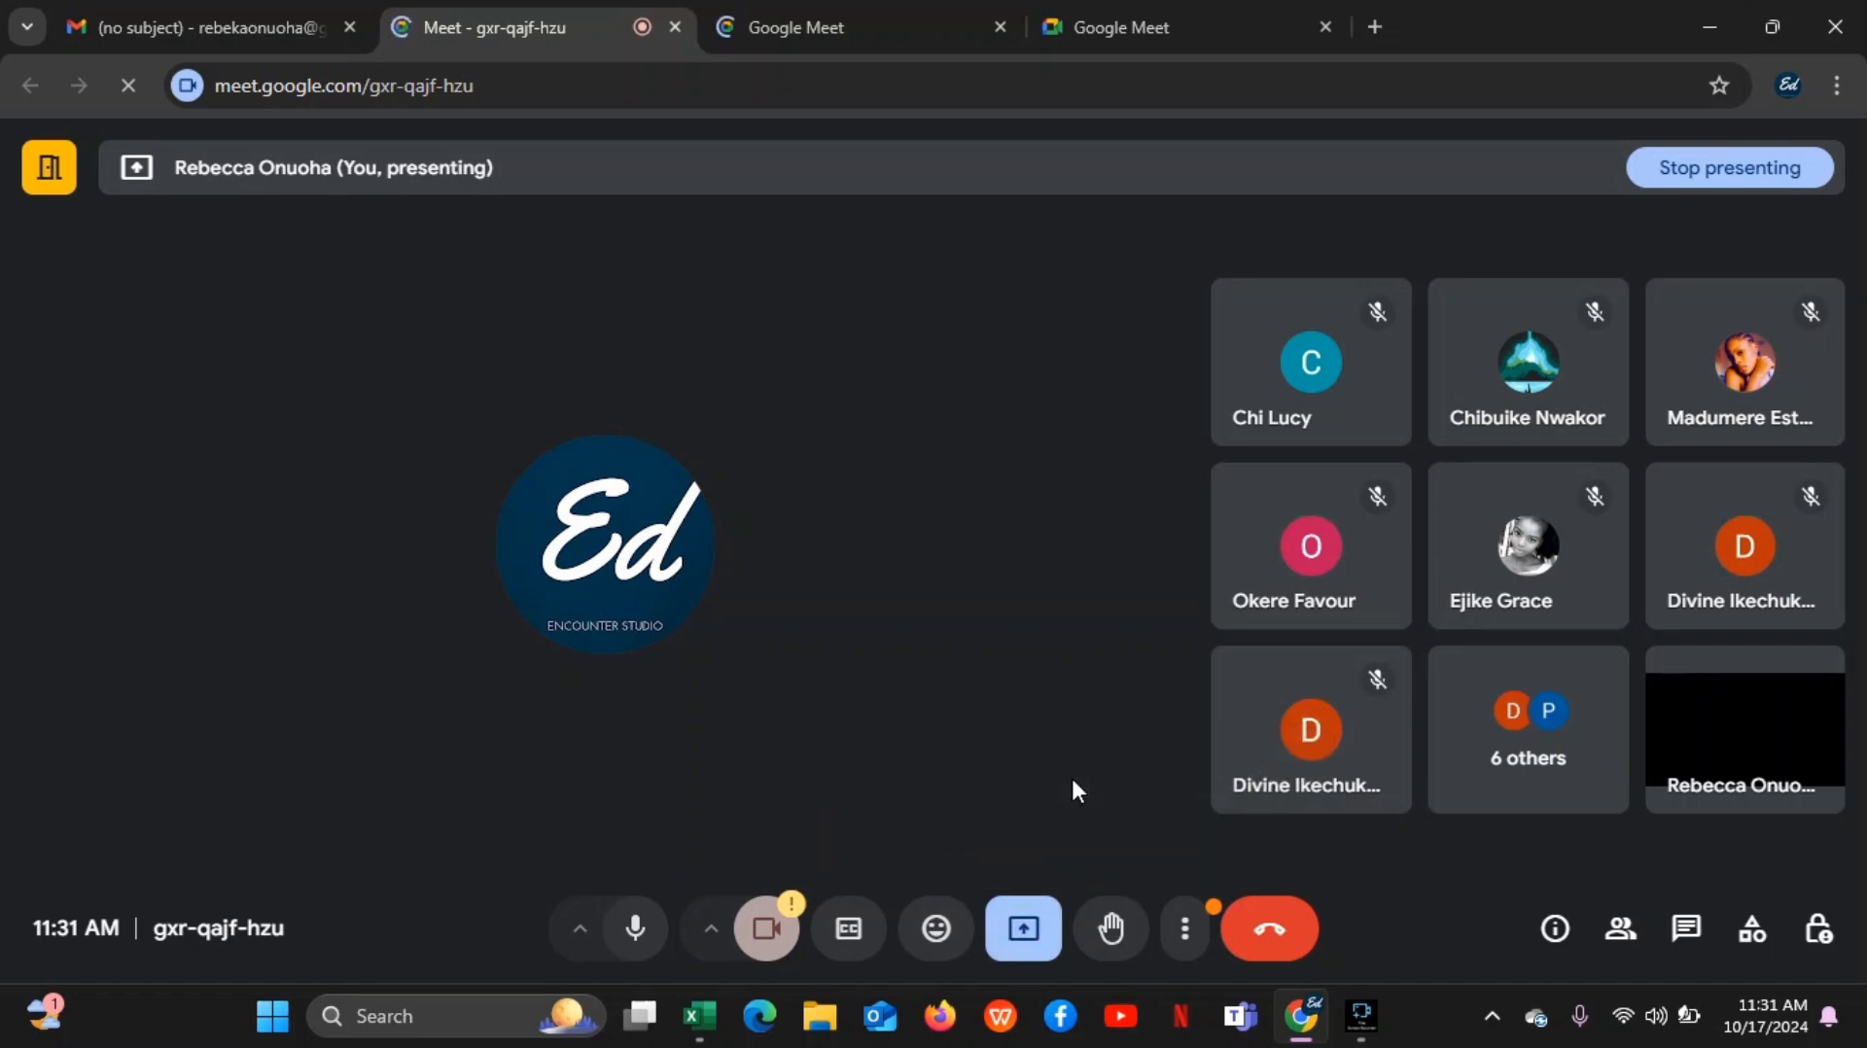
{"action": "left_click", "coordinate": [1021, 934]}
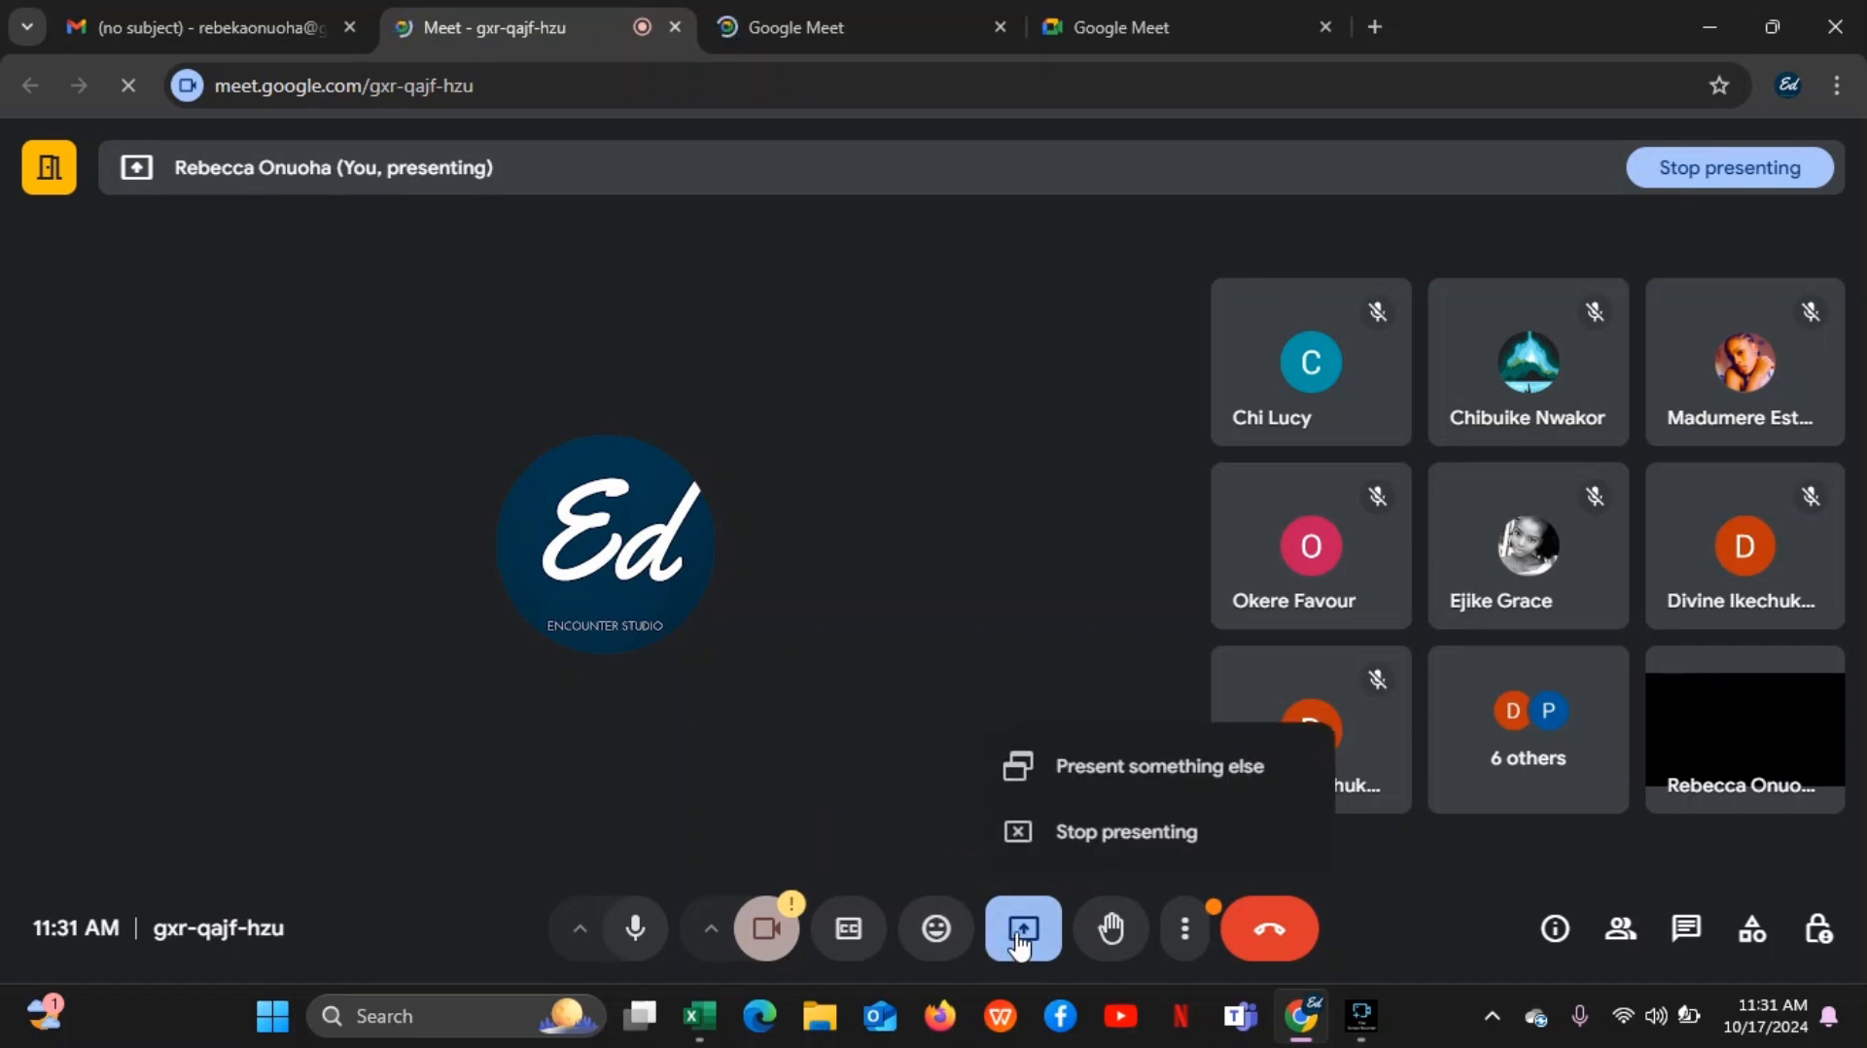
{"action": "left_click", "coordinate": [1006, 829]}
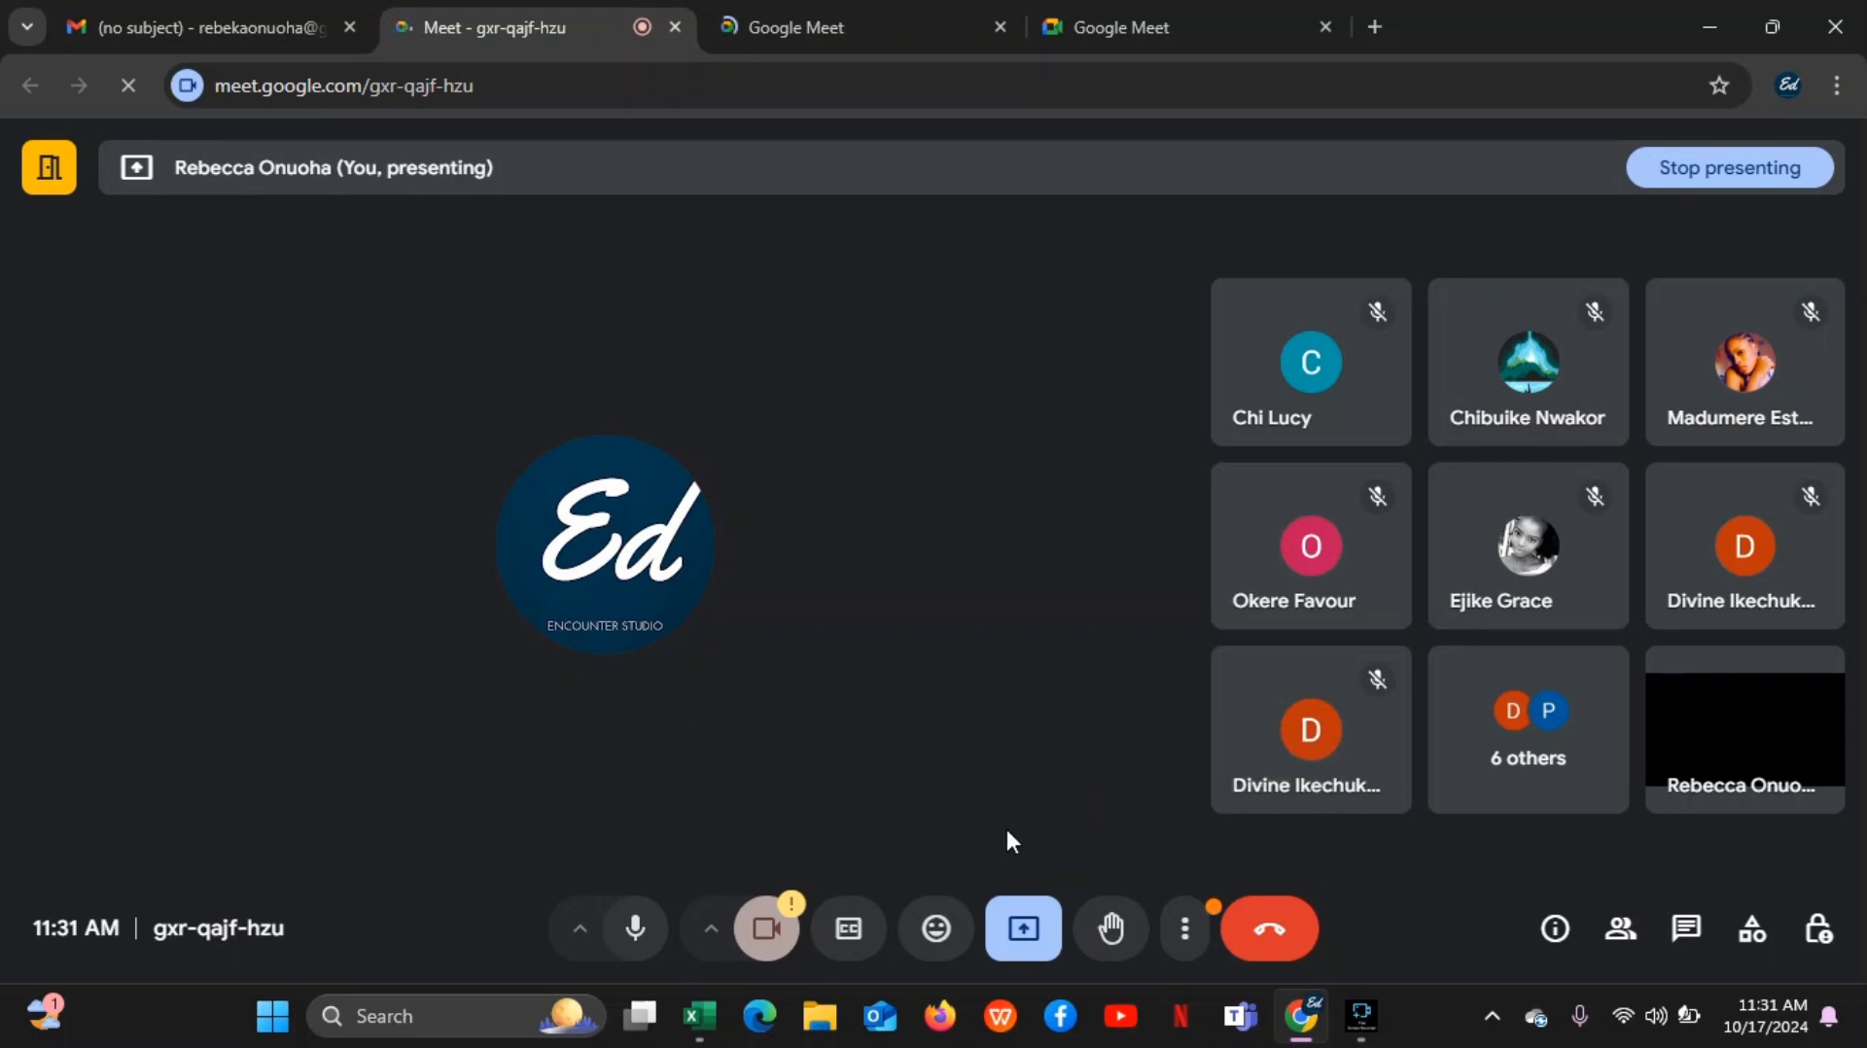
{"action": "left_click", "coordinate": [1023, 929]}
{"action": "left_click", "coordinate": [1037, 778]}
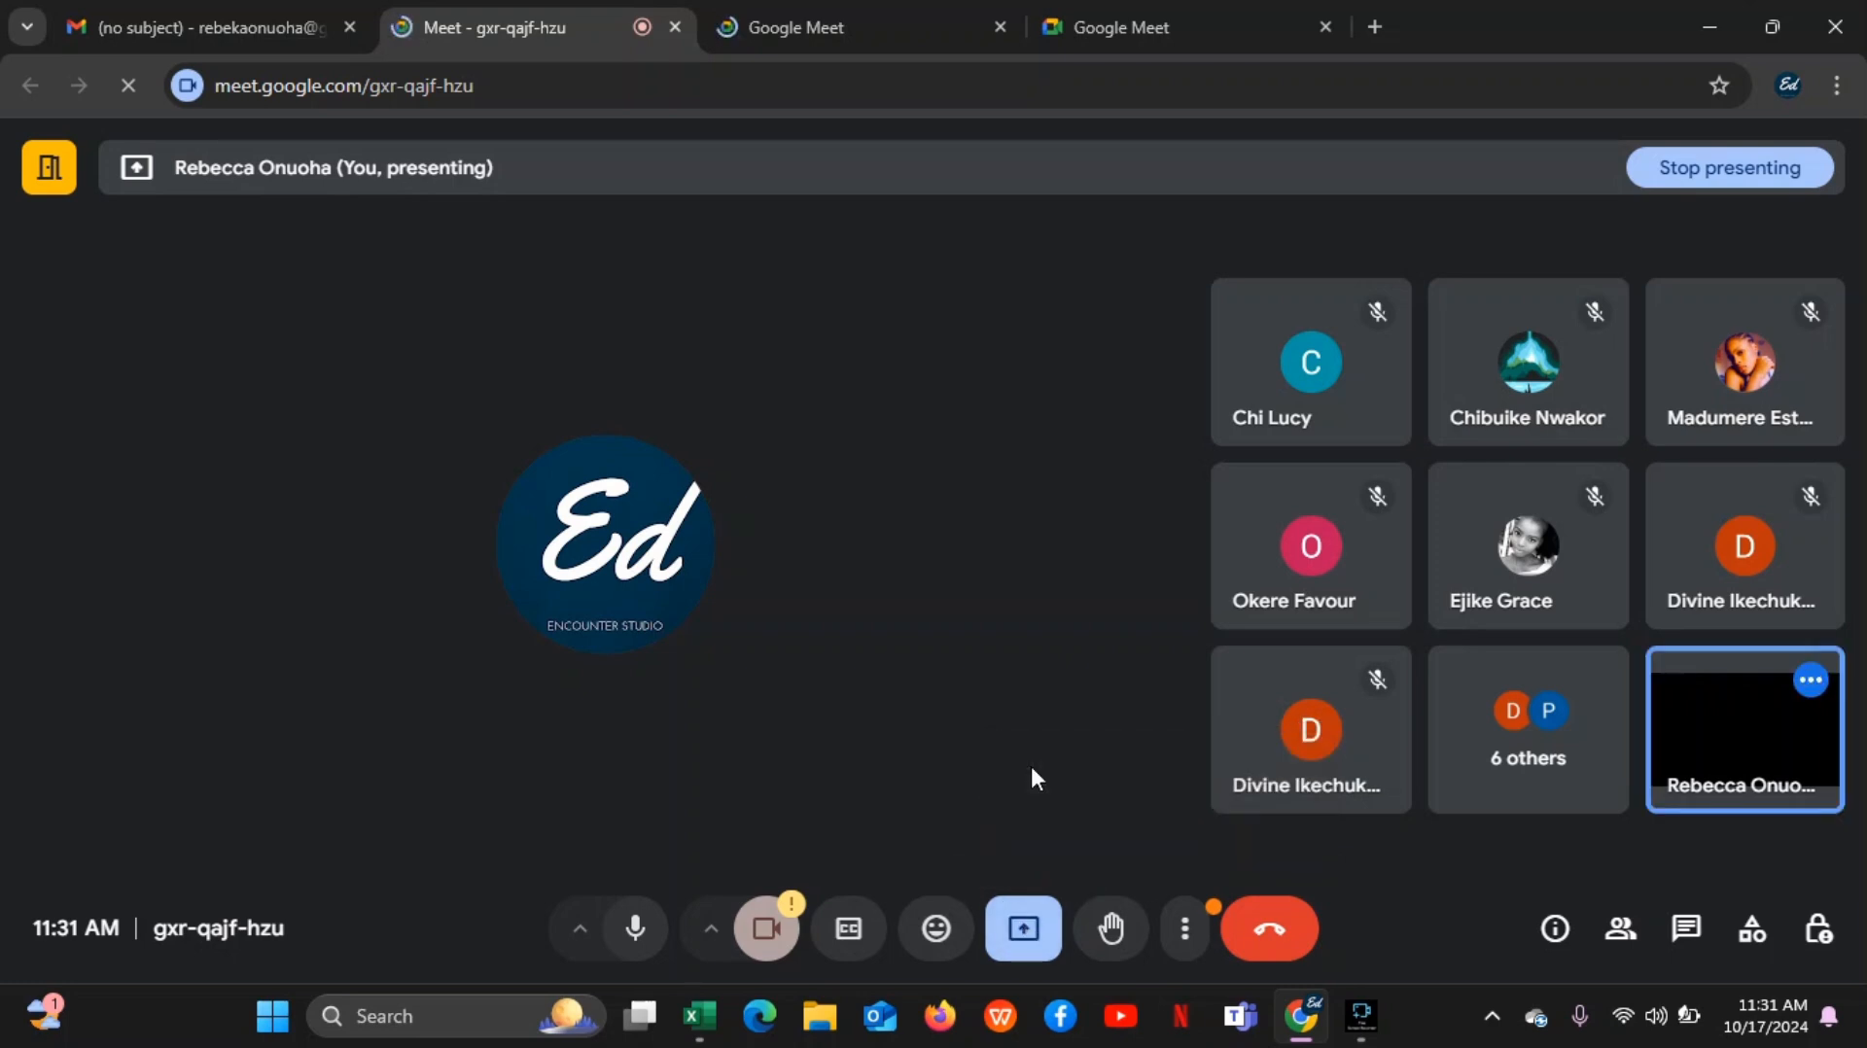
{"action": "left_click", "coordinate": [1024, 934]}
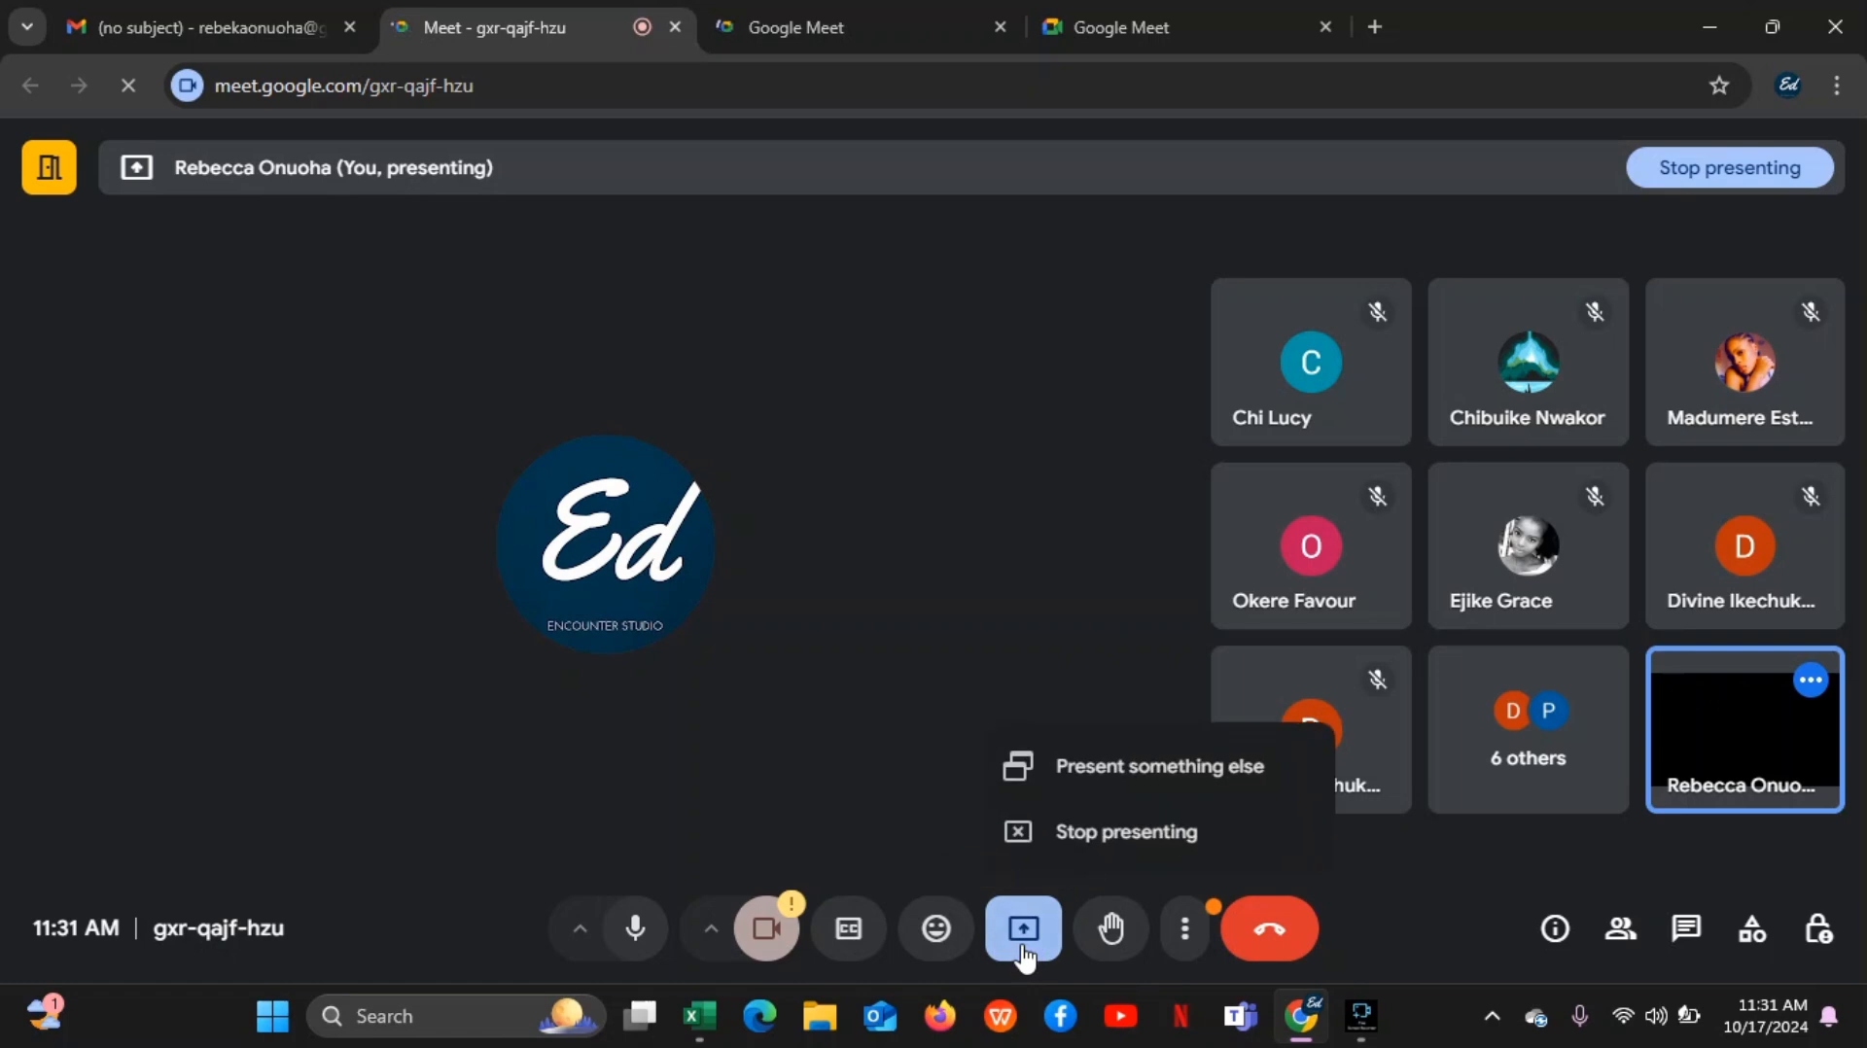
{"action": "left_click", "coordinate": [1059, 834]}
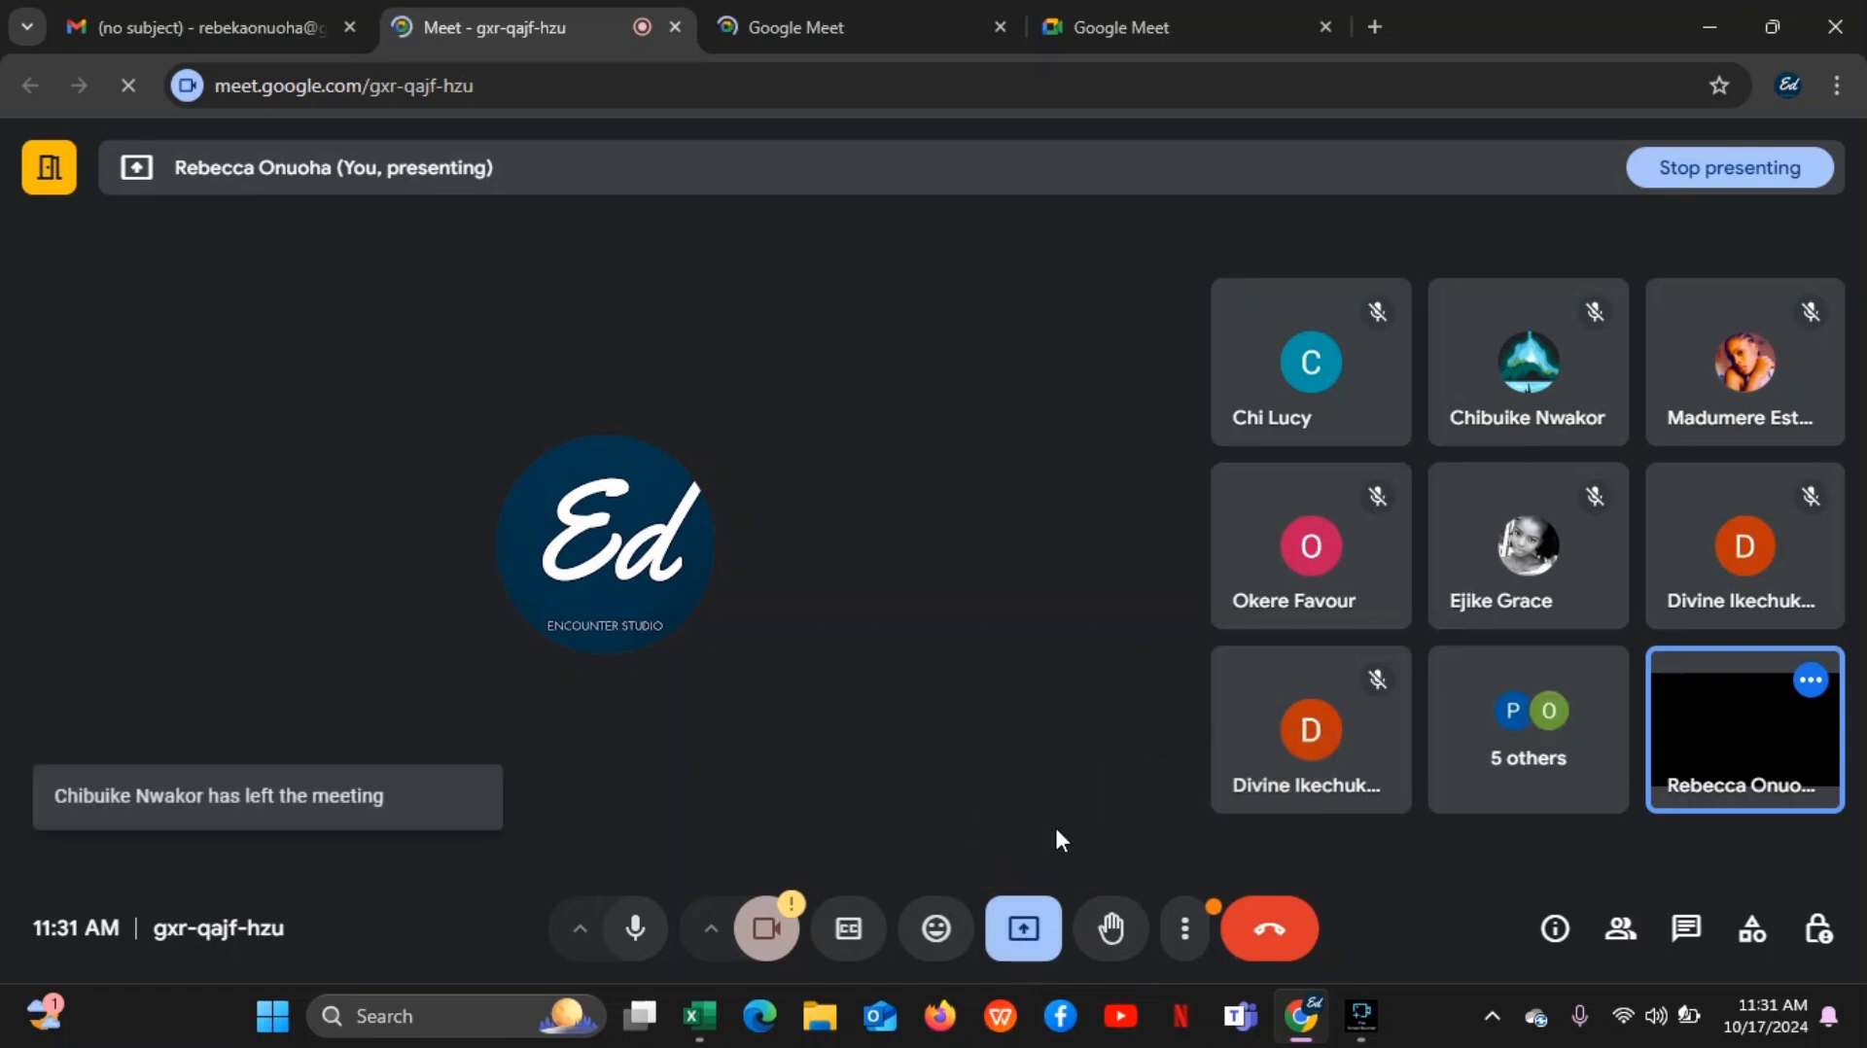
{"action": "left_click", "coordinate": [1023, 931]}
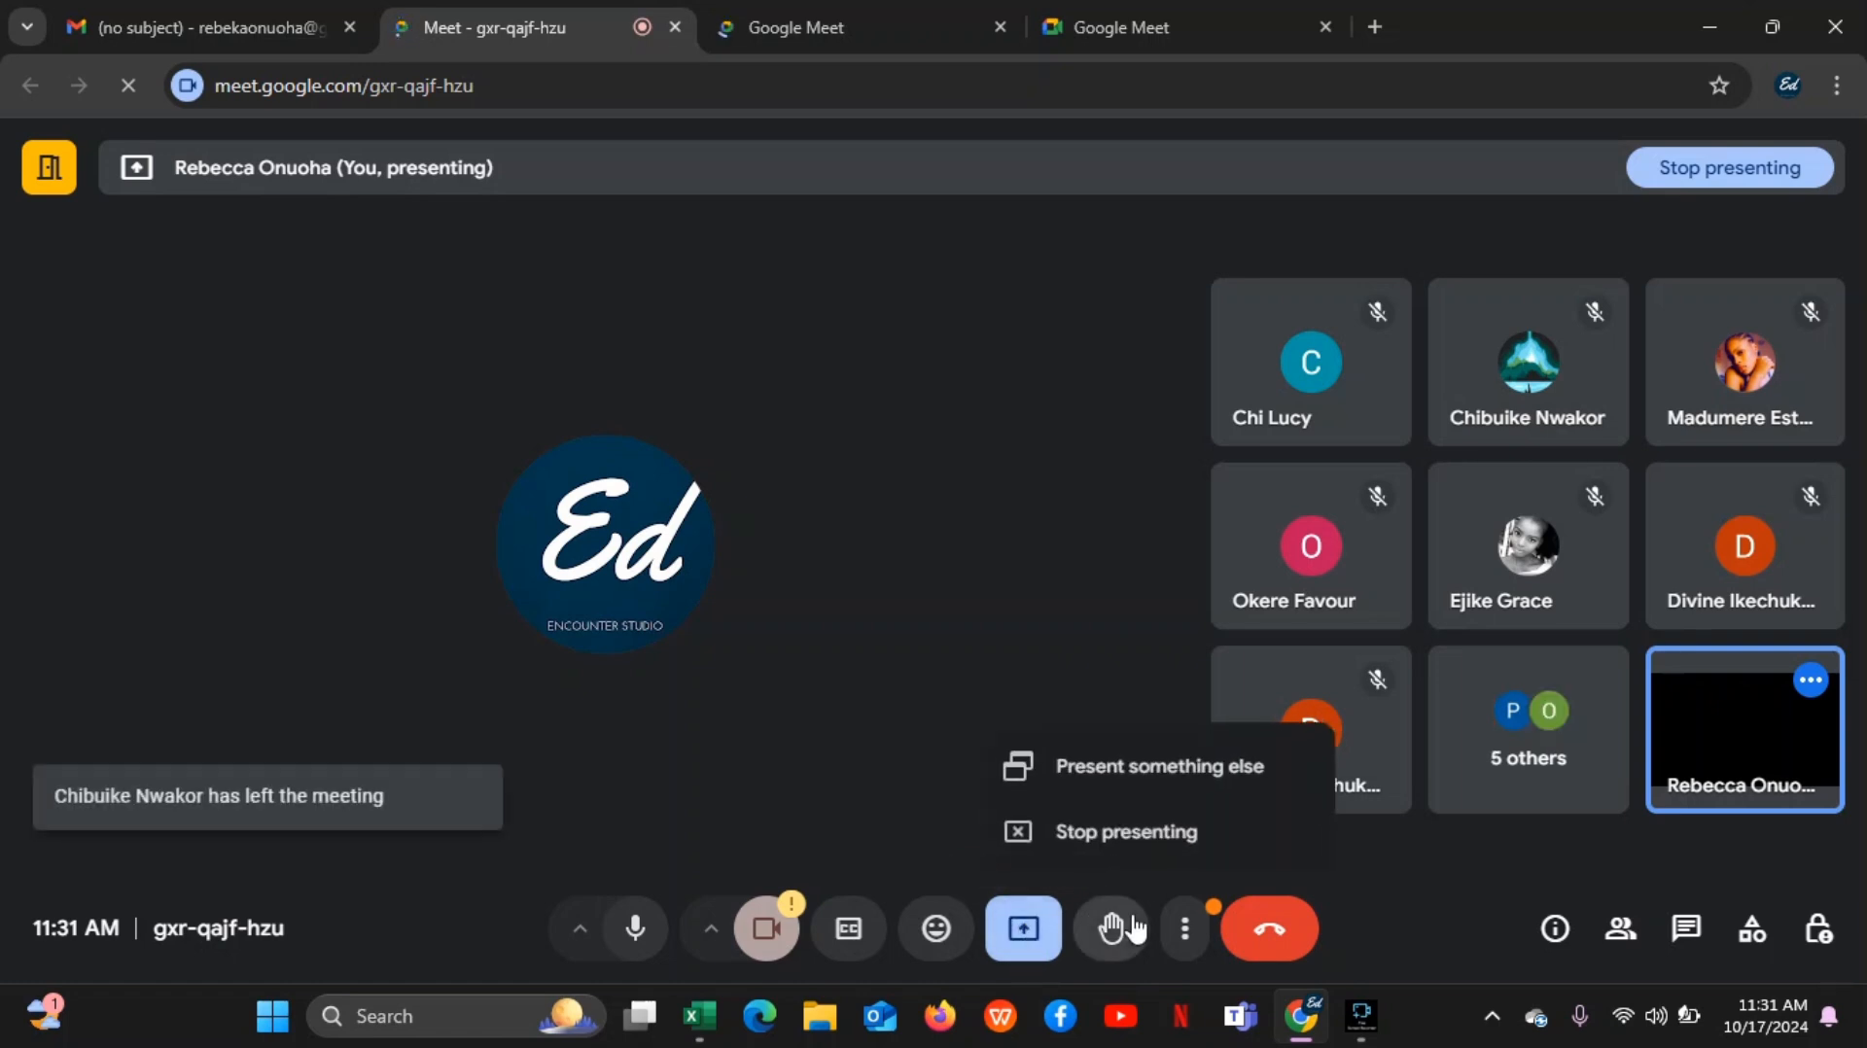
{"action": "left_click", "coordinate": [1187, 955]}
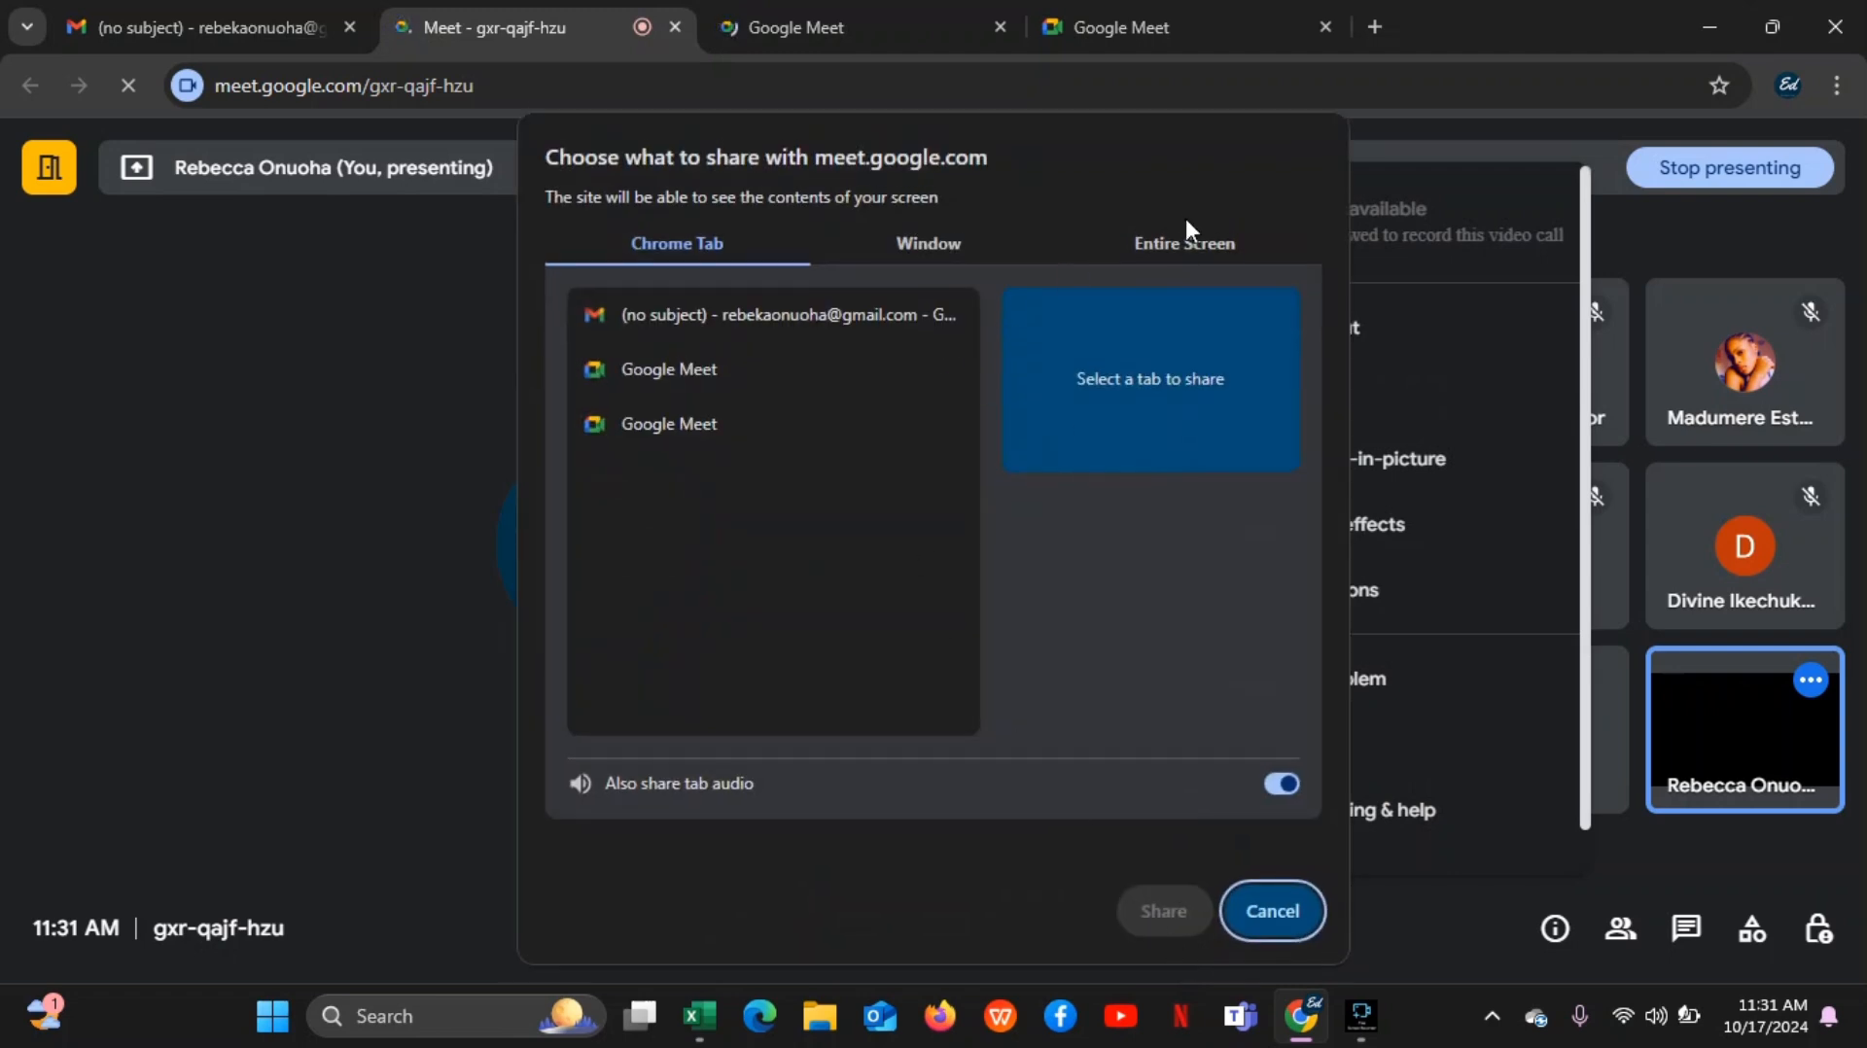
Try to share the entire screen with the Google Meet call
{"action": "left_click", "coordinate": [1175, 247]}
{"action": "left_click", "coordinate": [778, 398]}
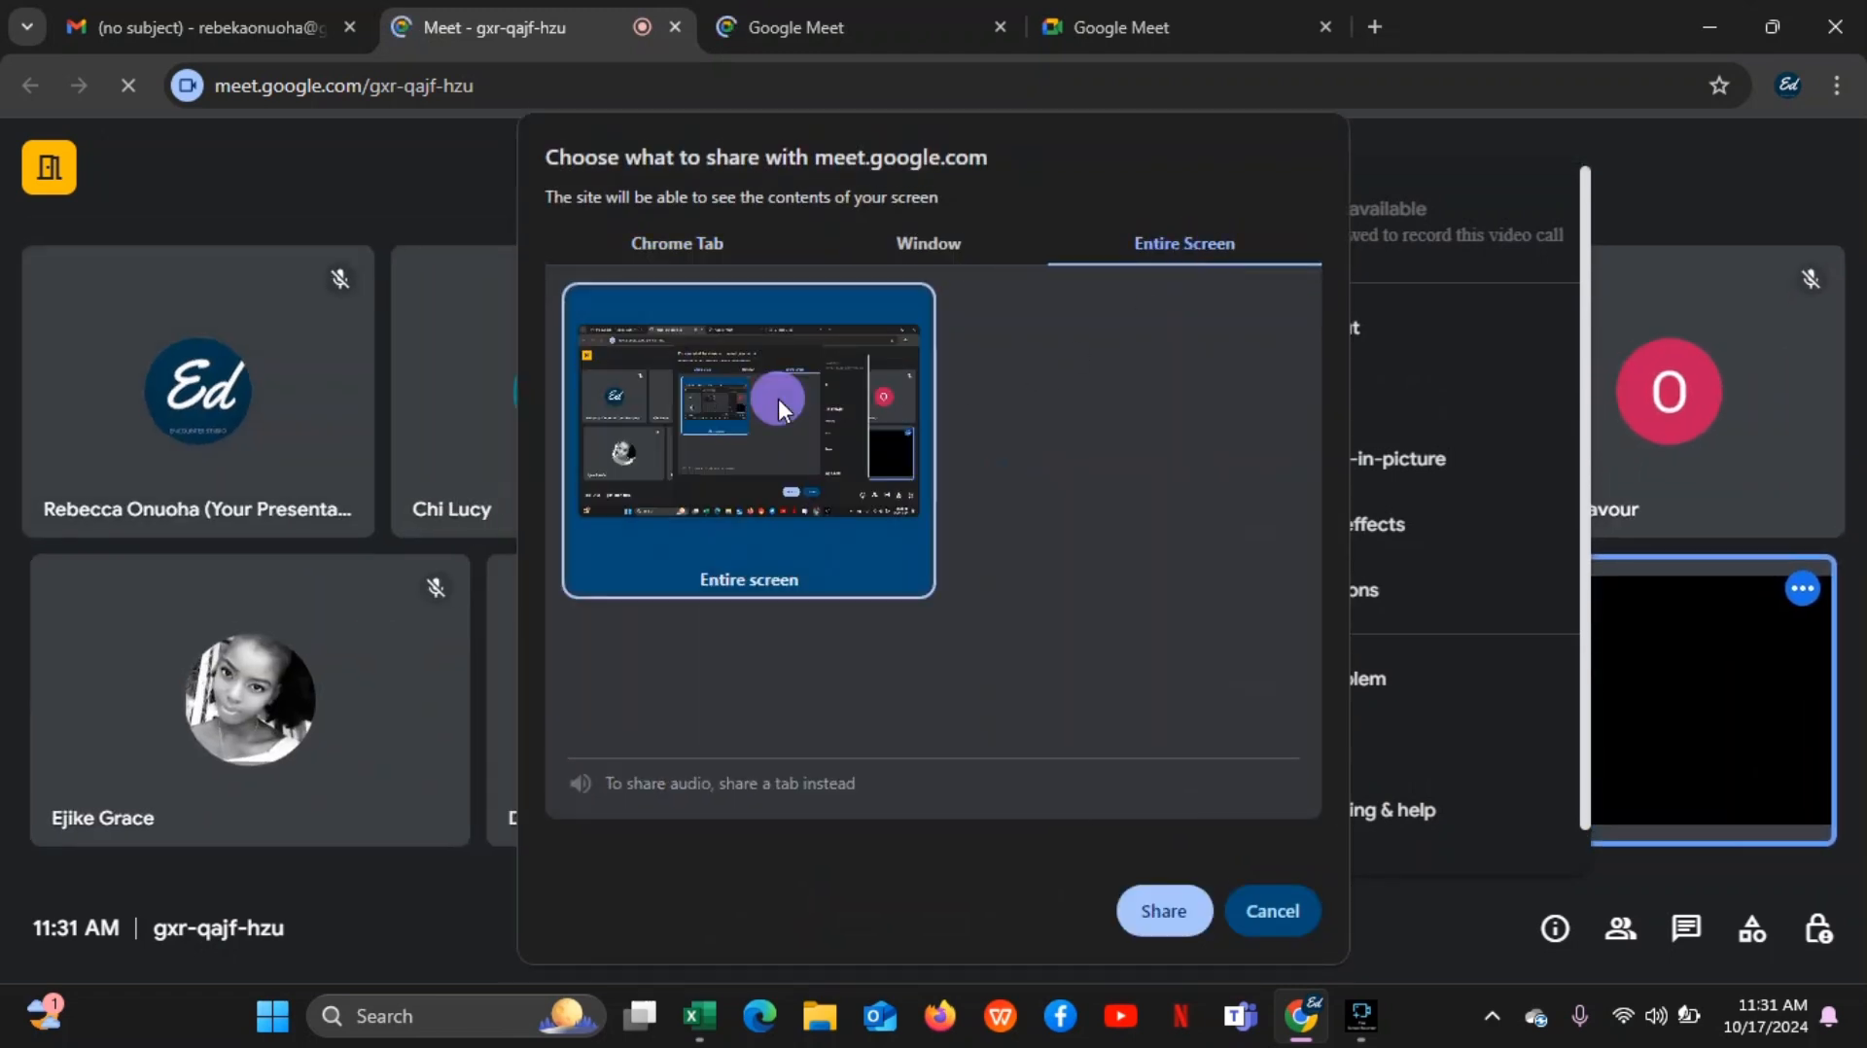
{"action": "left_click", "coordinate": [1160, 907]}
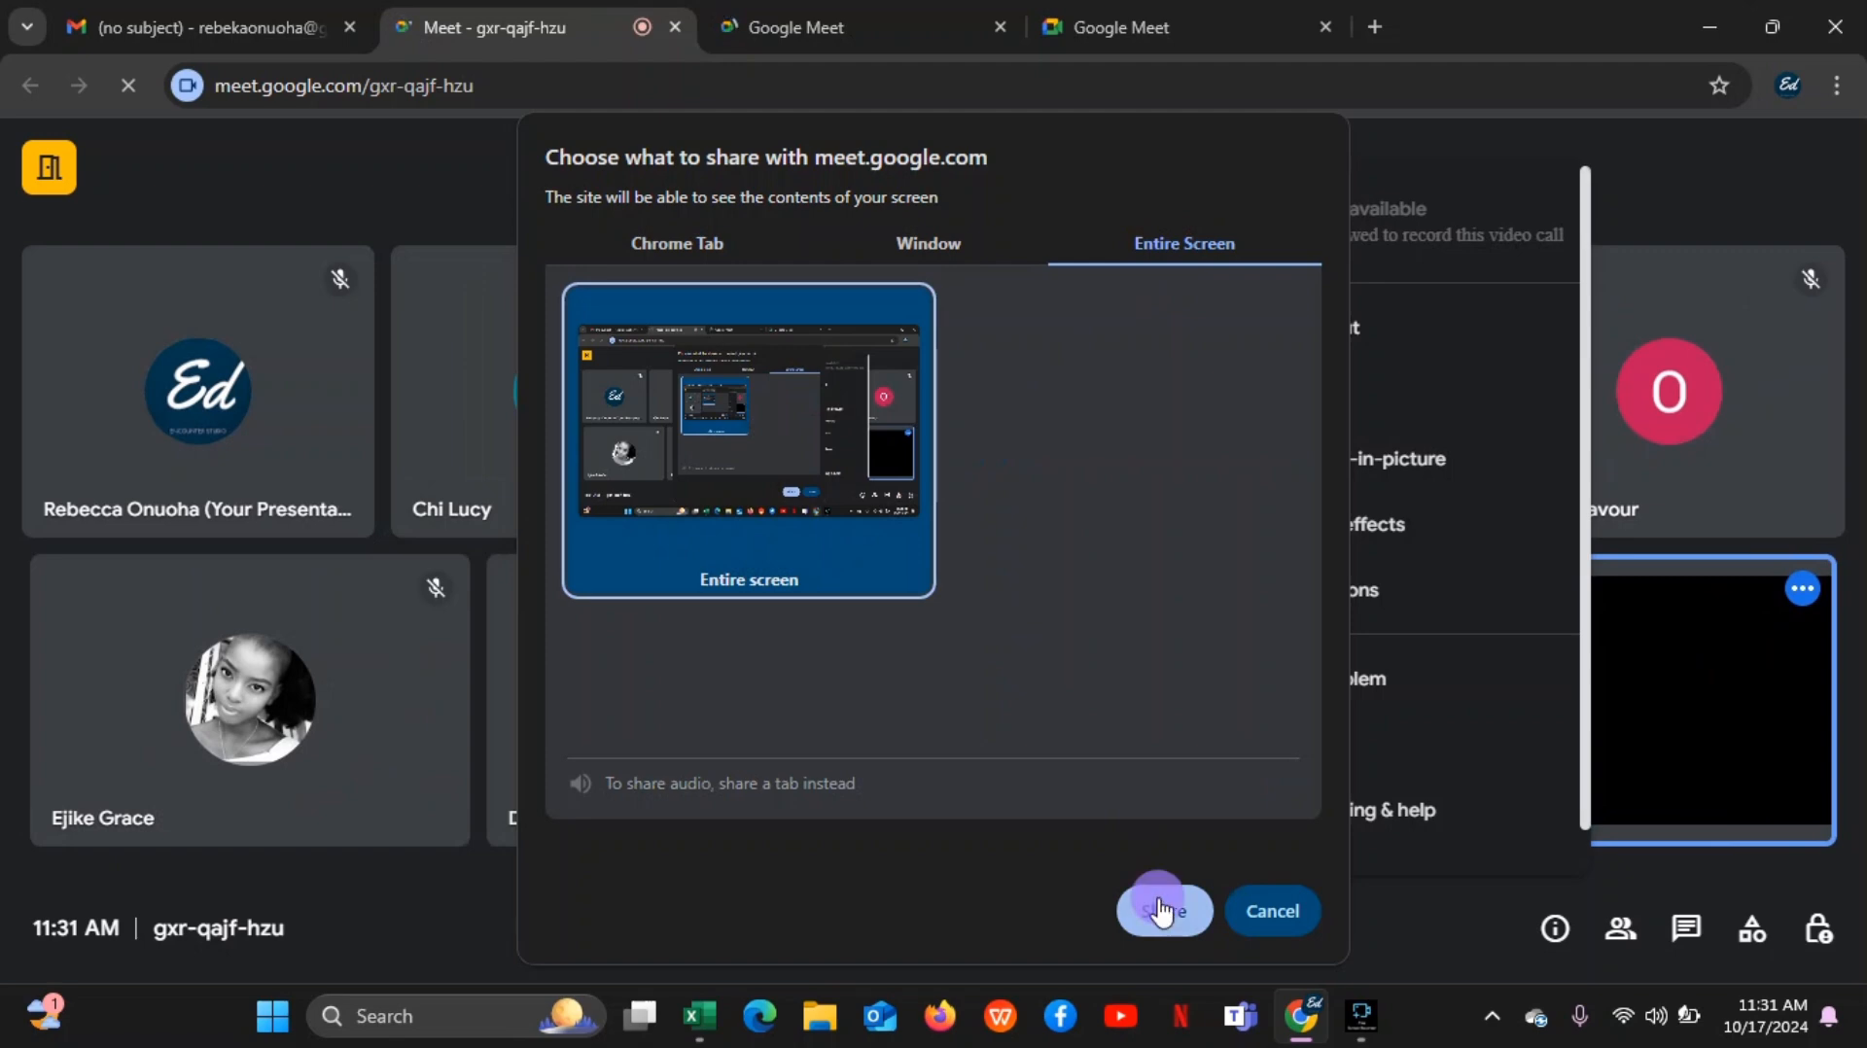
Switch to the SuperStore_Normalized workbook in Excel and point out cells D9 and C7 in the Sales sheet
{"action": "mouse_move", "coordinate": [703, 1021]}
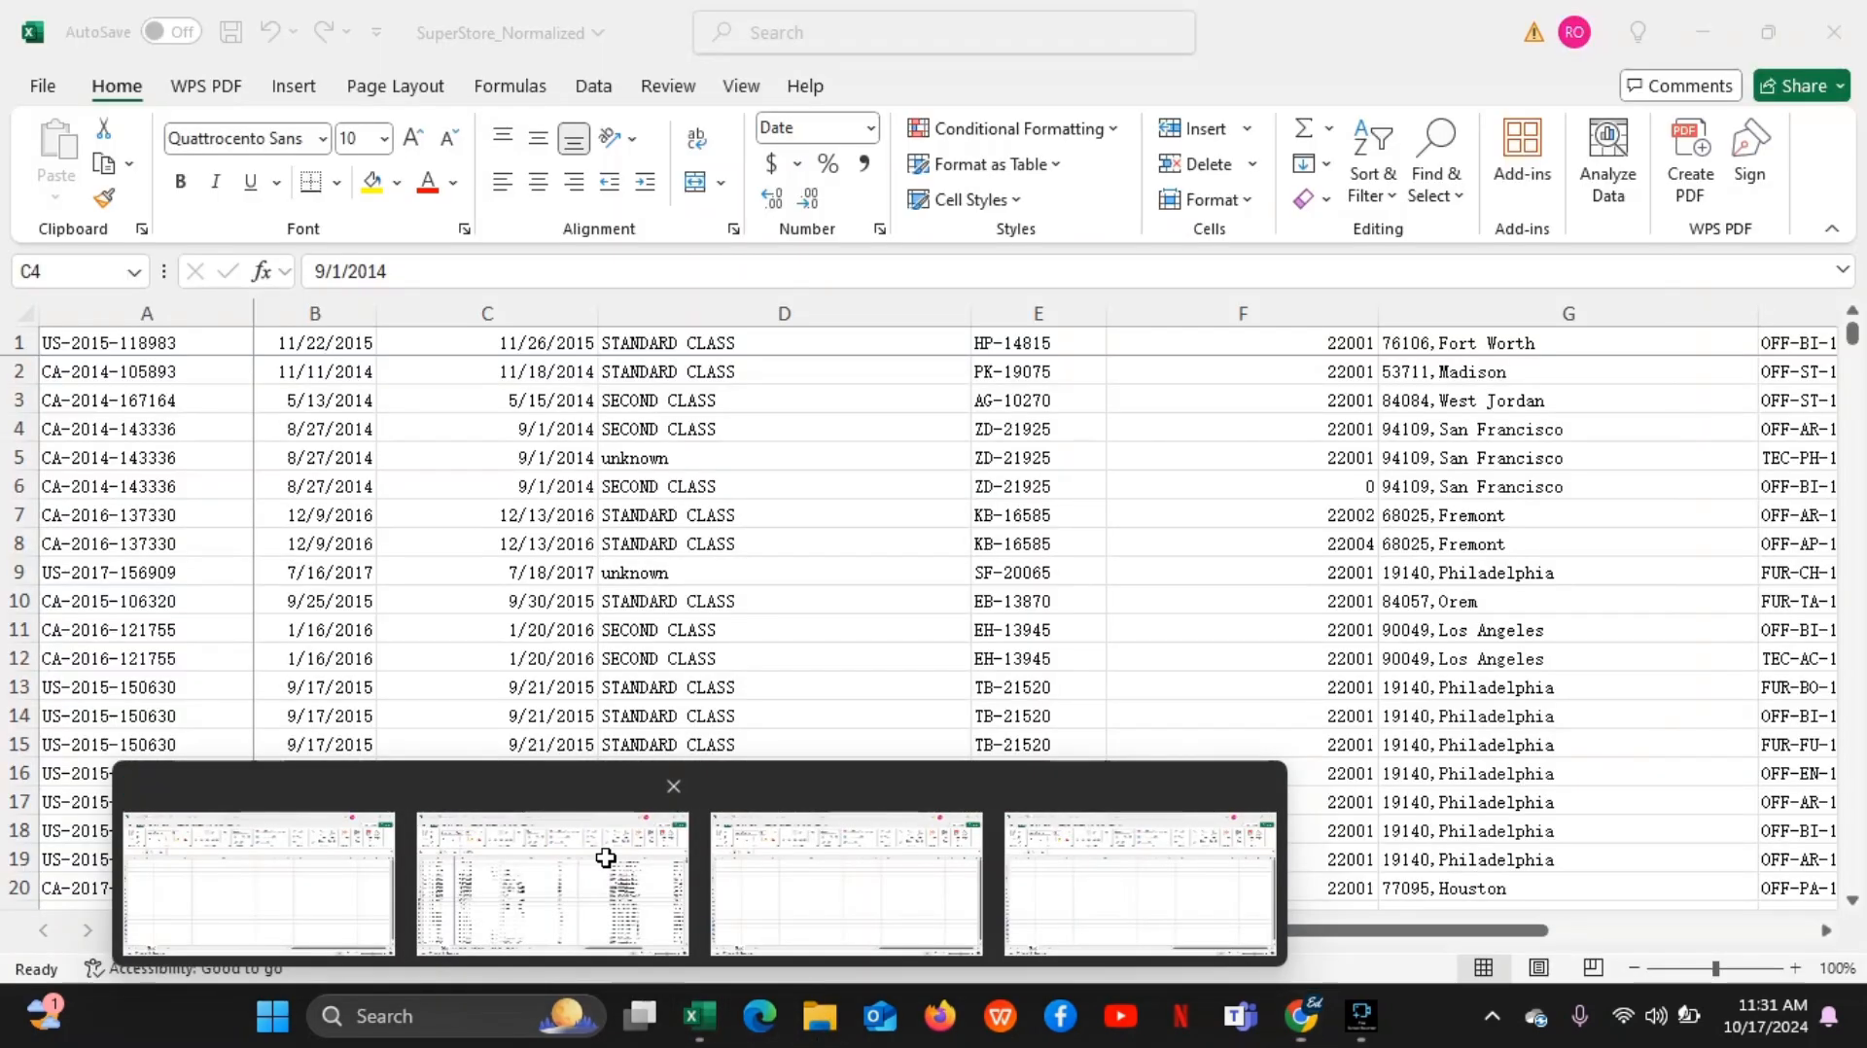
{"action": "left_click", "coordinate": [605, 860]}
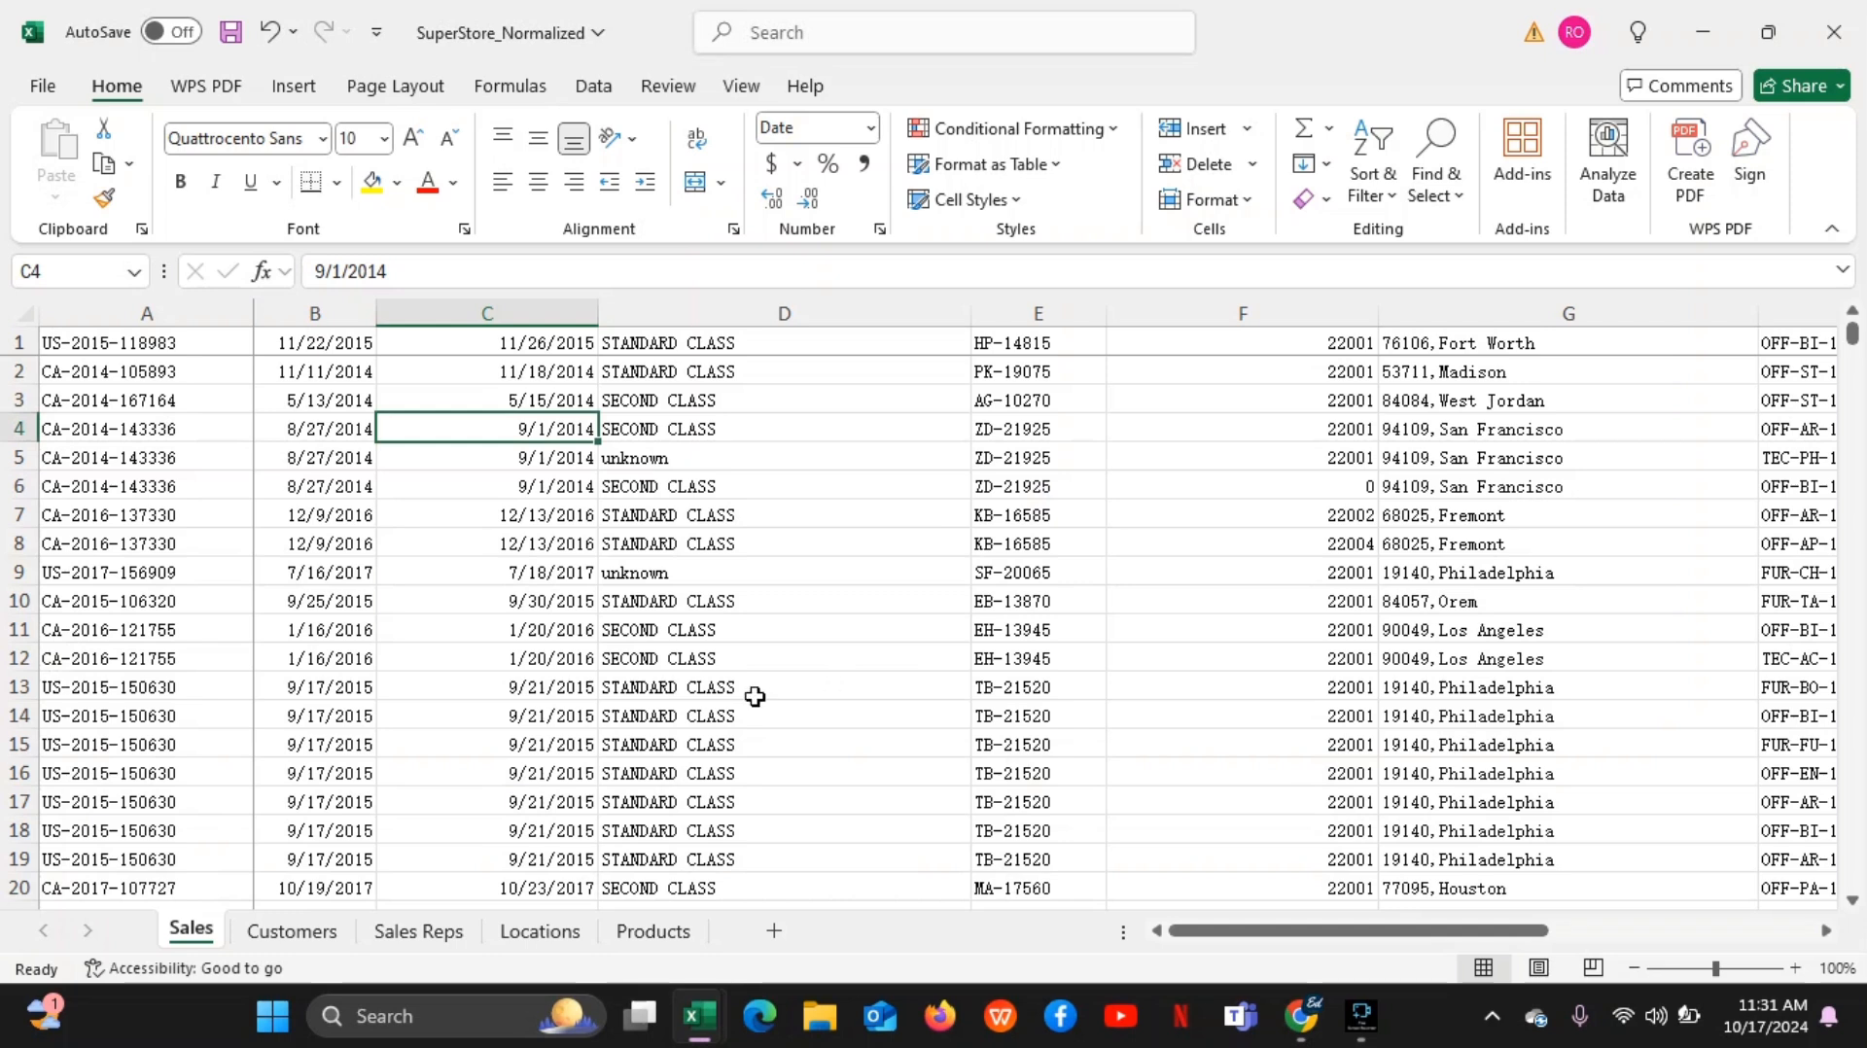
{"action": "left_click", "coordinate": [796, 576]}
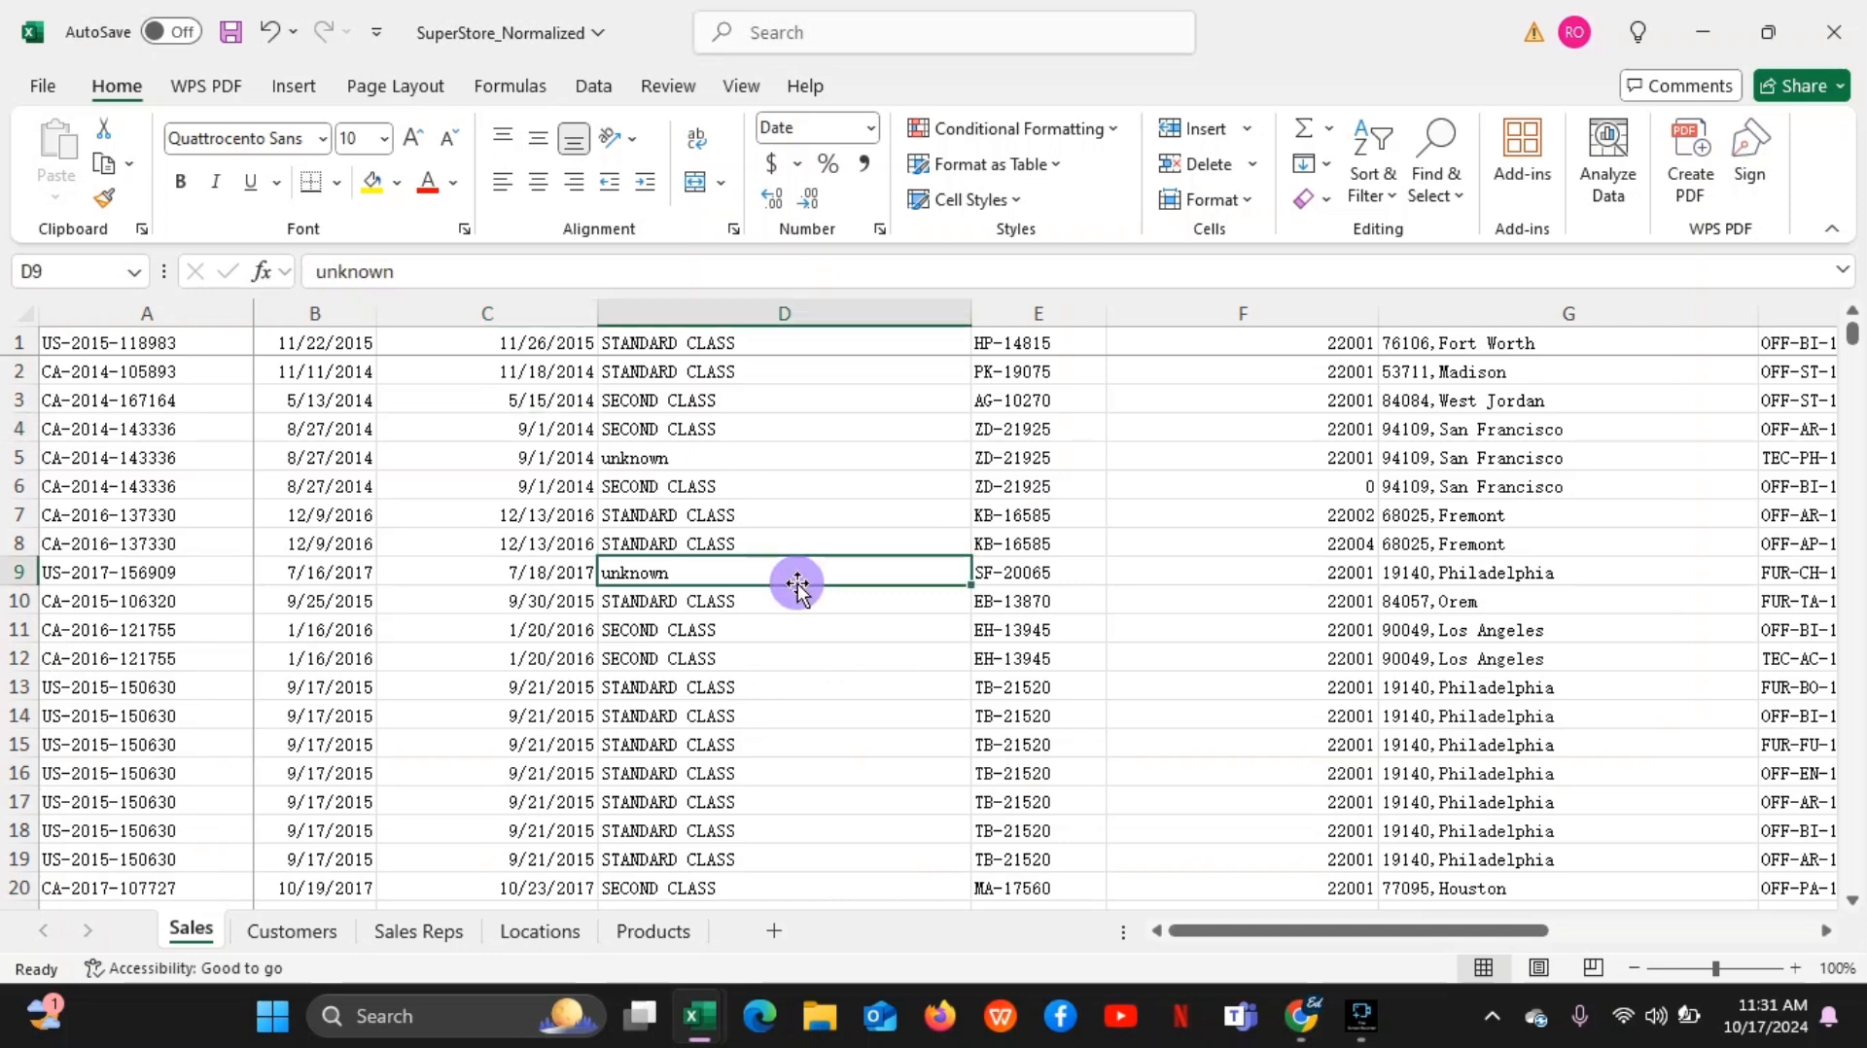
{"action": "left_click", "coordinate": [412, 507]}
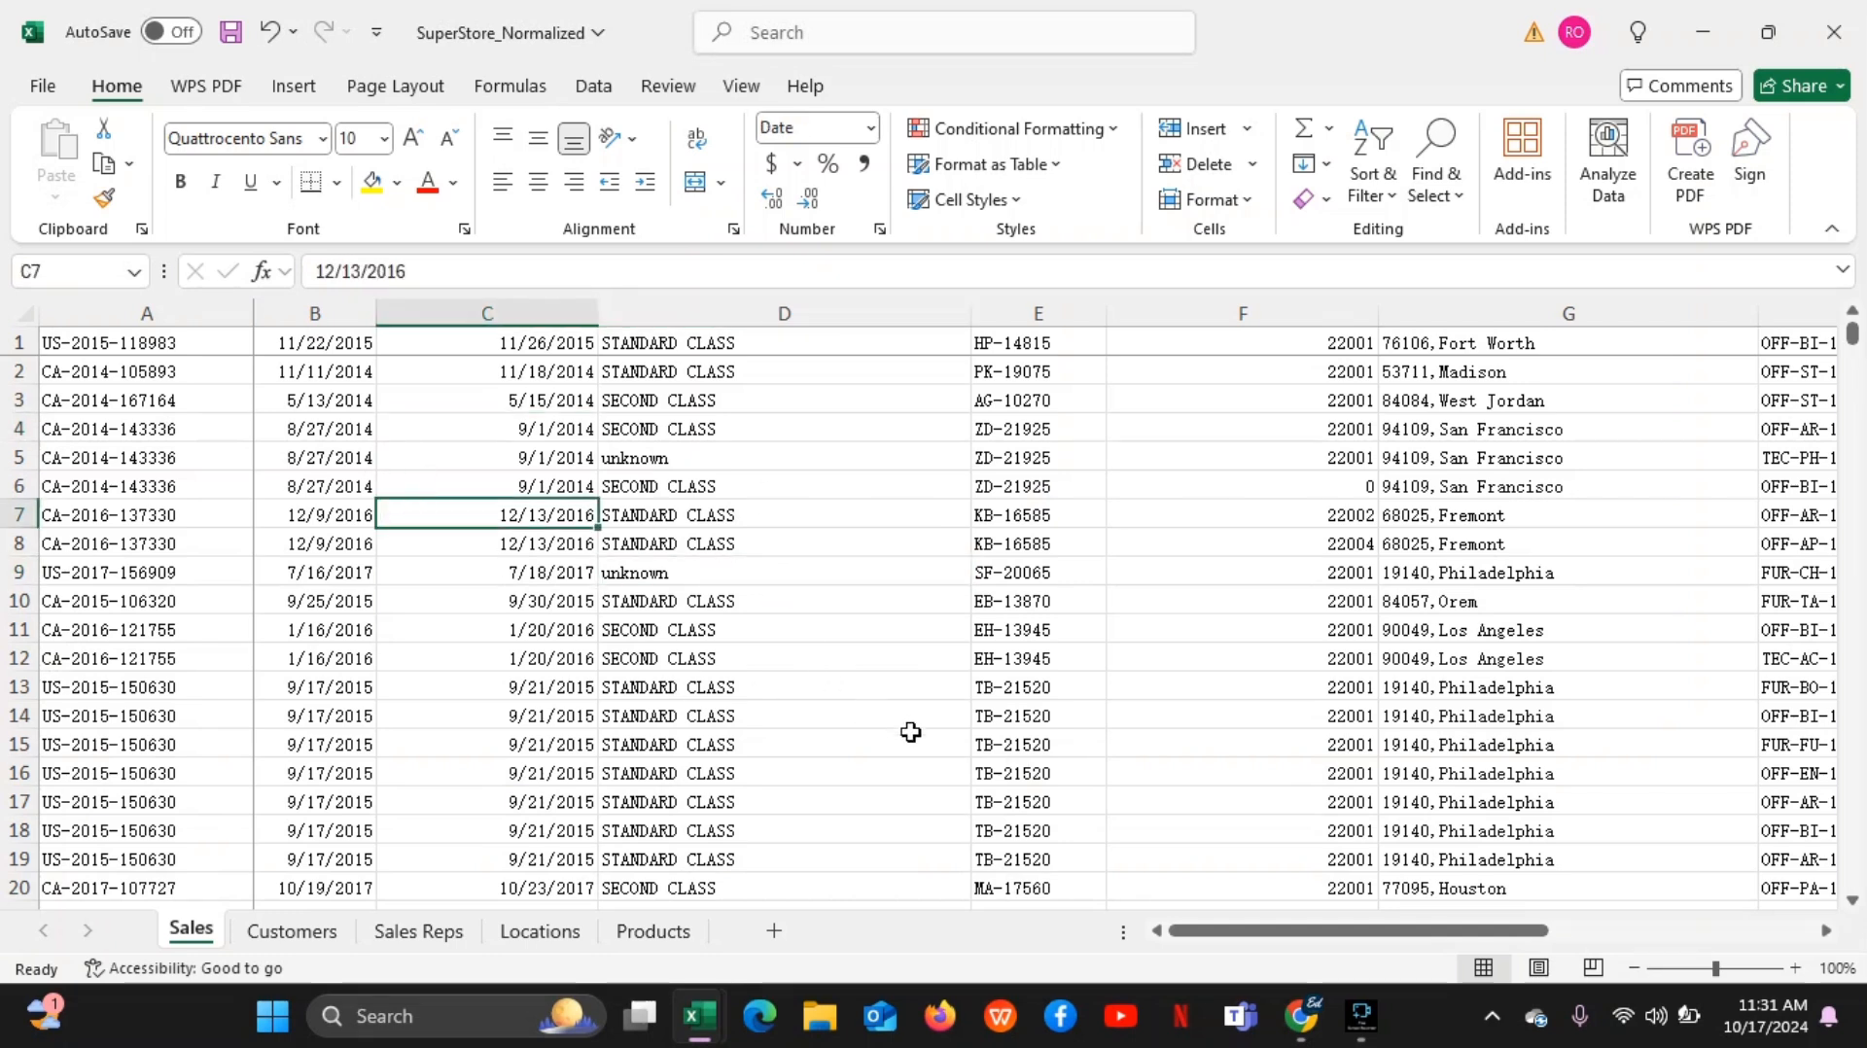
Return to the Google Meet call in Chrome, dismiss the additional options and close the participant list
{"action": "mouse_move", "coordinate": [1317, 1017]}
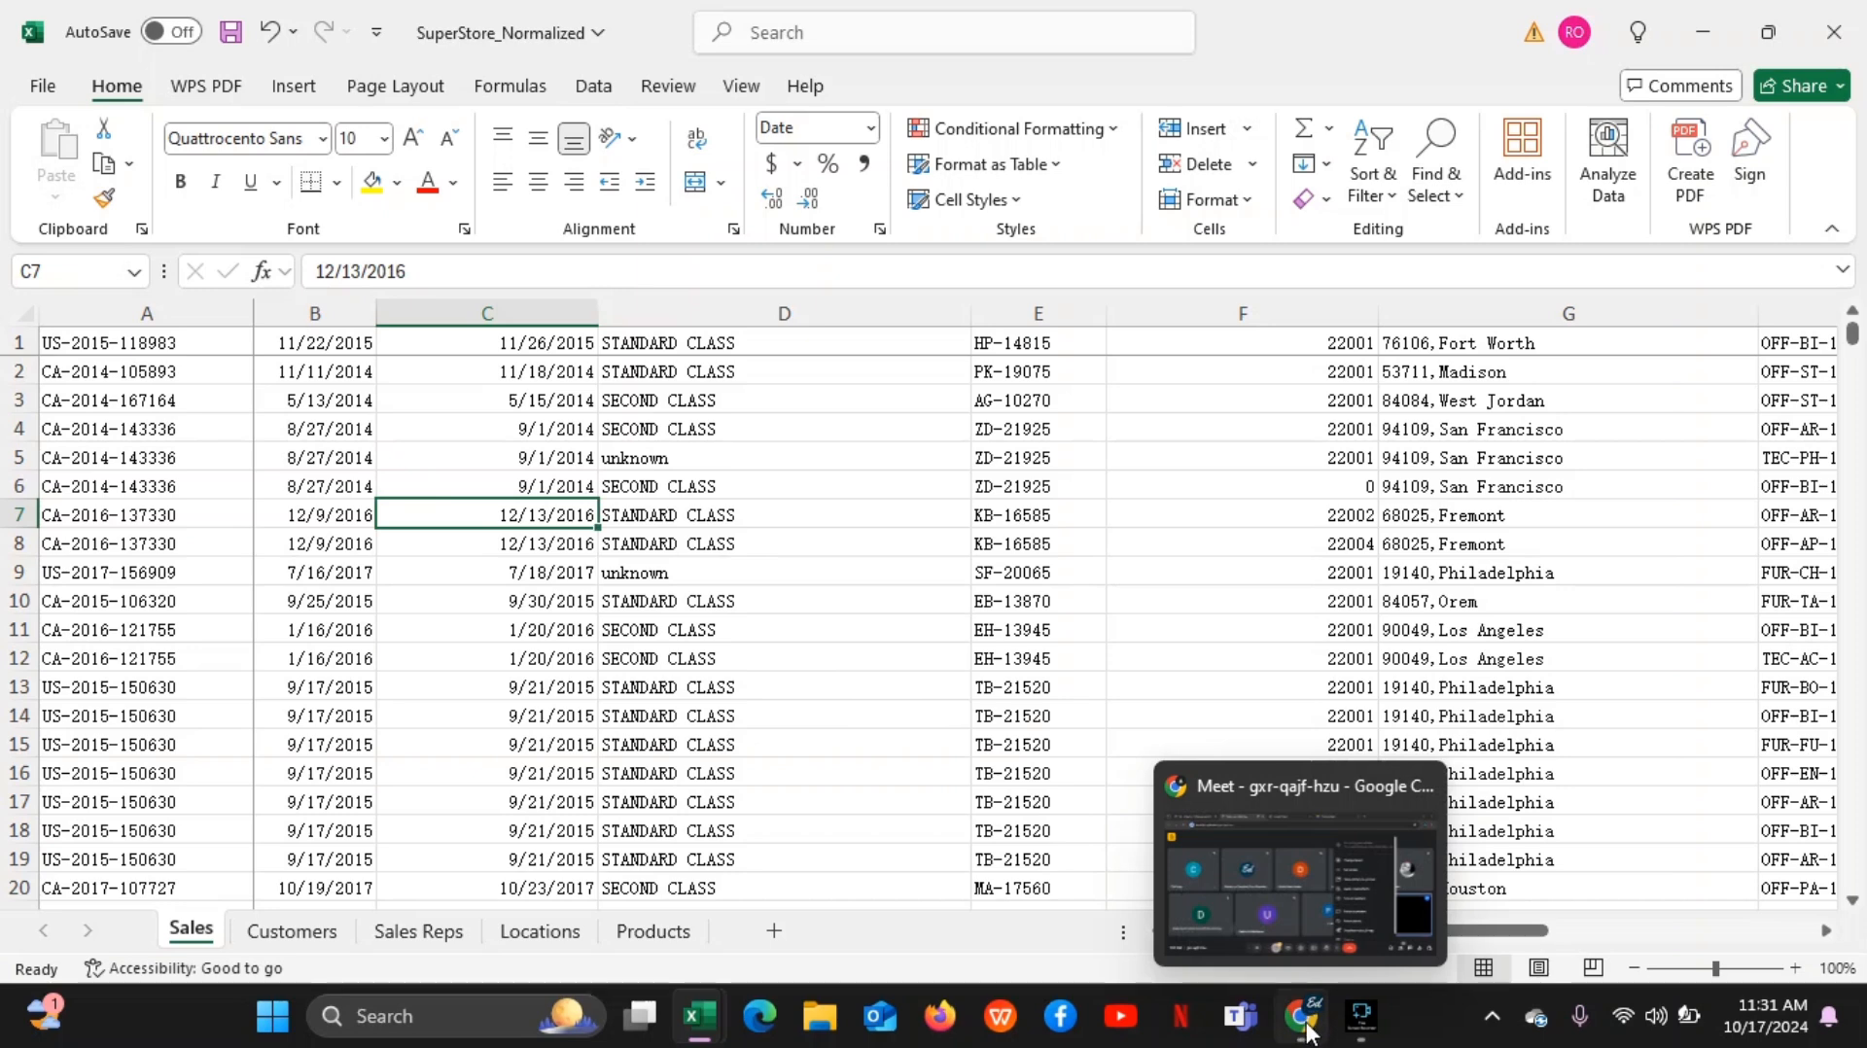
{"action": "left_click", "coordinate": [1276, 925]}
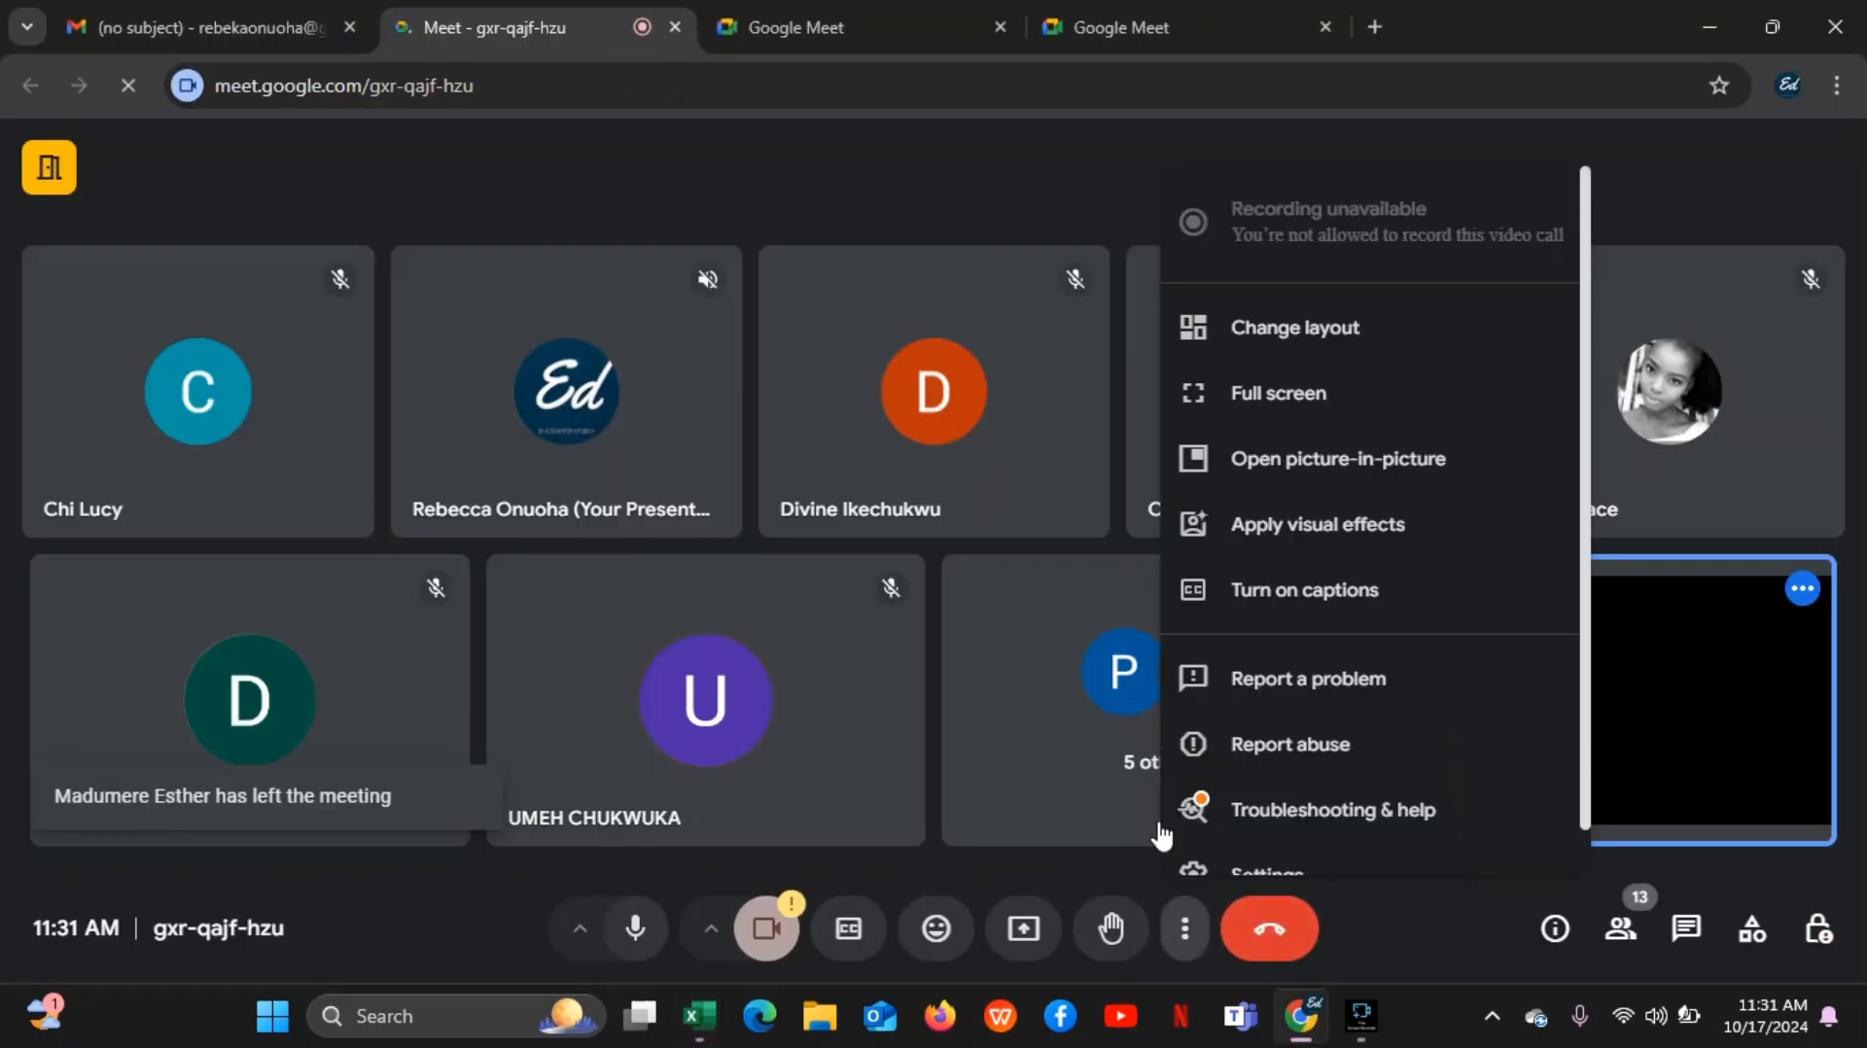
{"action": "left_click", "coordinate": [1075, 846]}
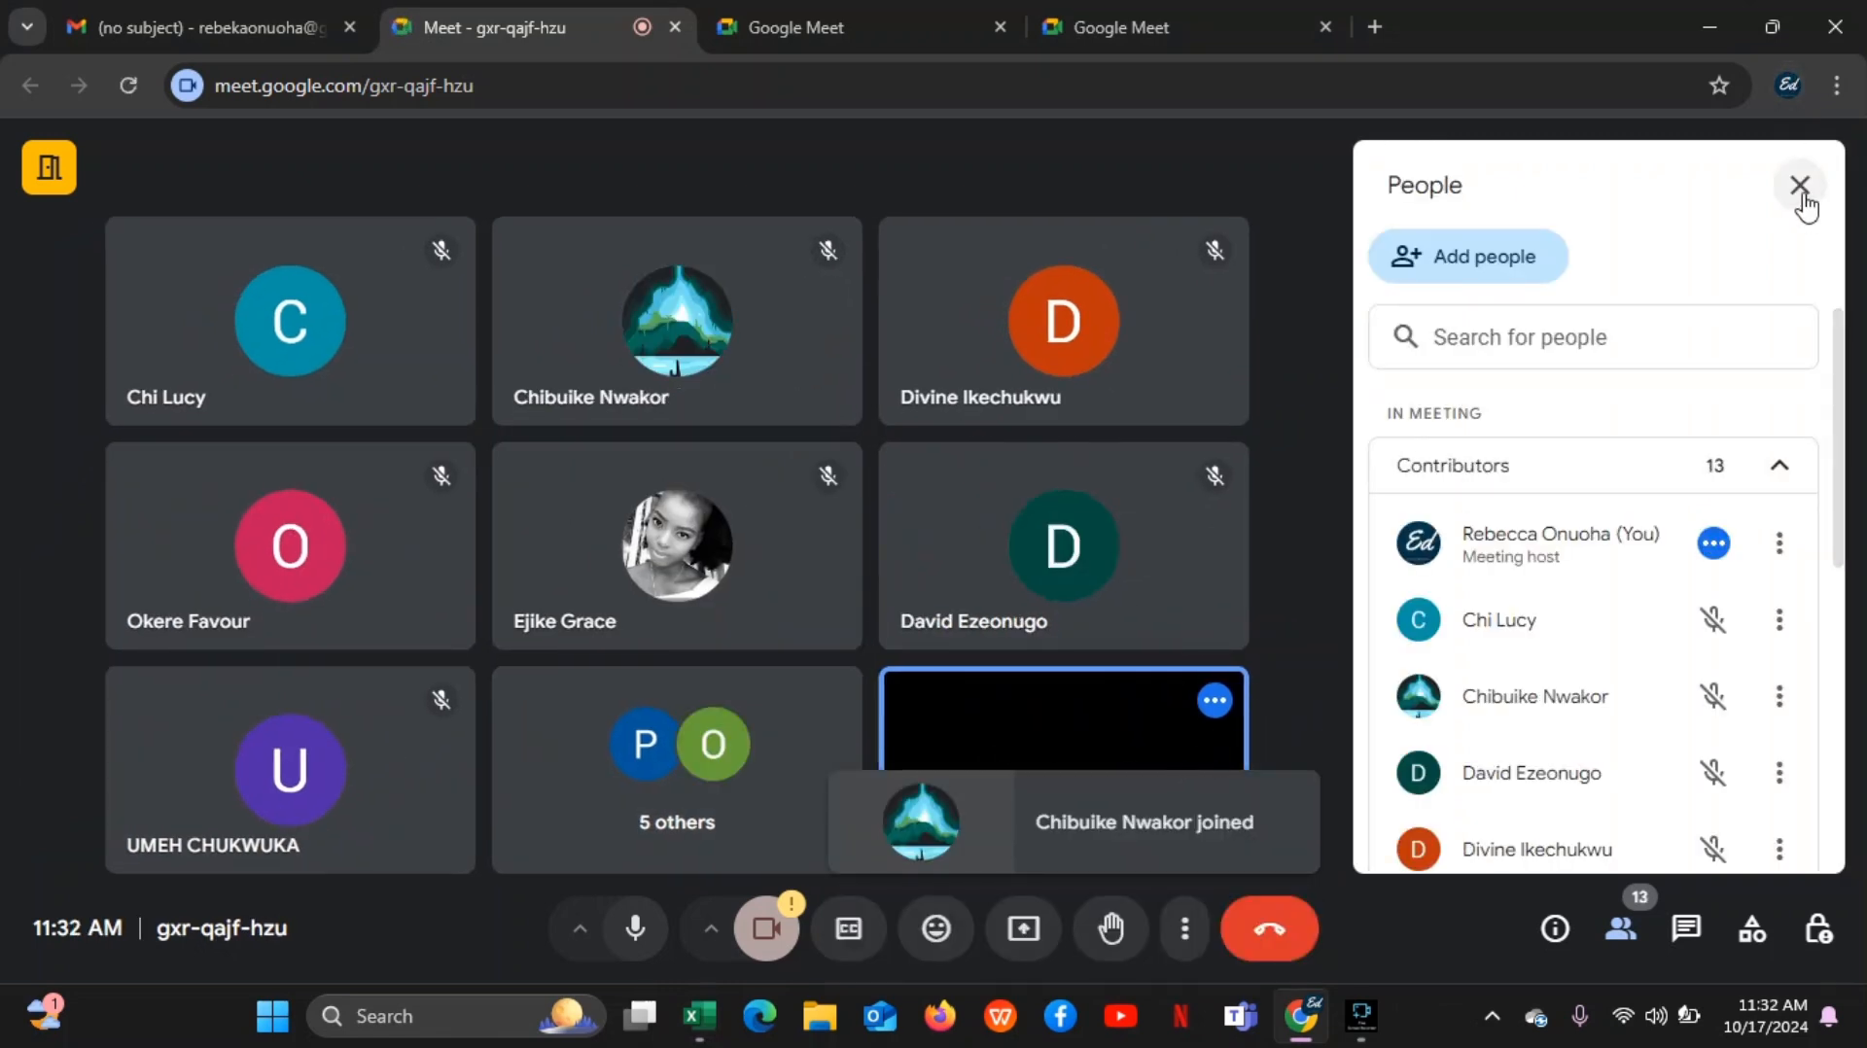
{"action": "left_click", "coordinate": [1802, 187]}
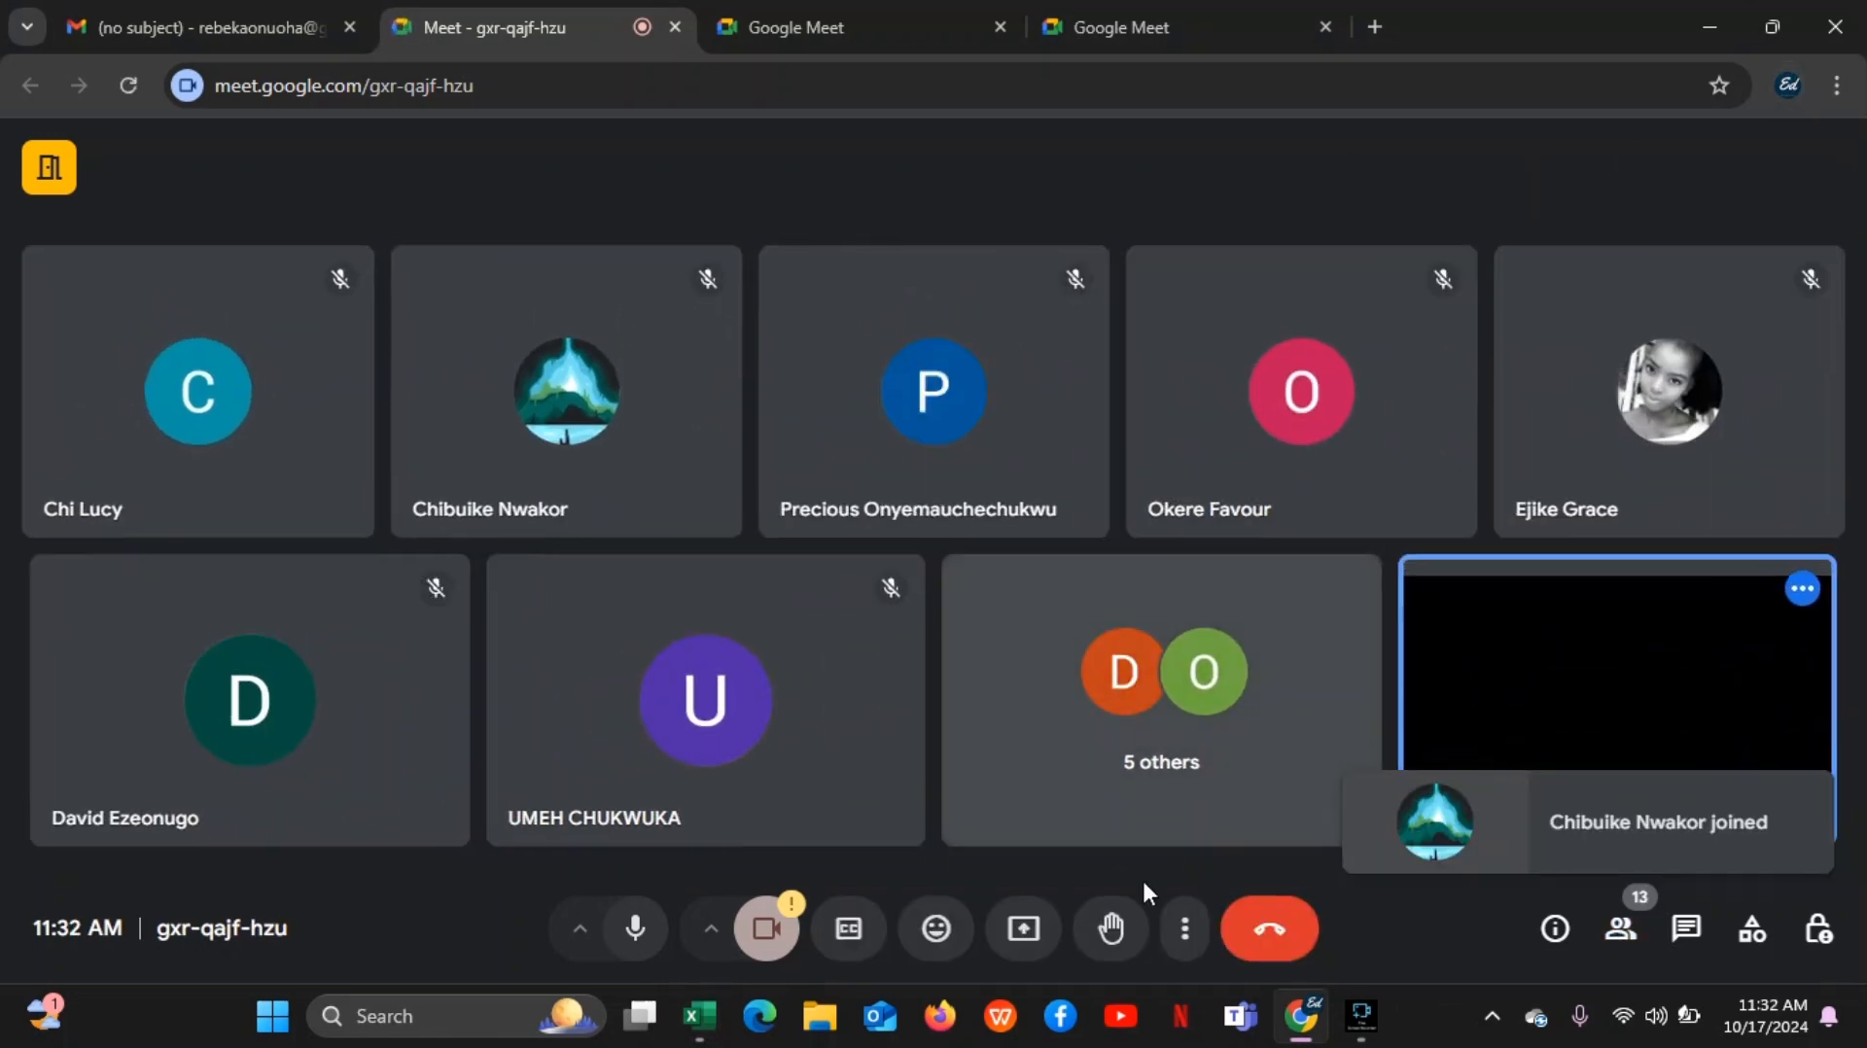
Present the entire screen in the Google Meet call and hide the screen-sharing notice
{"action": "left_click", "coordinate": [1023, 930]}
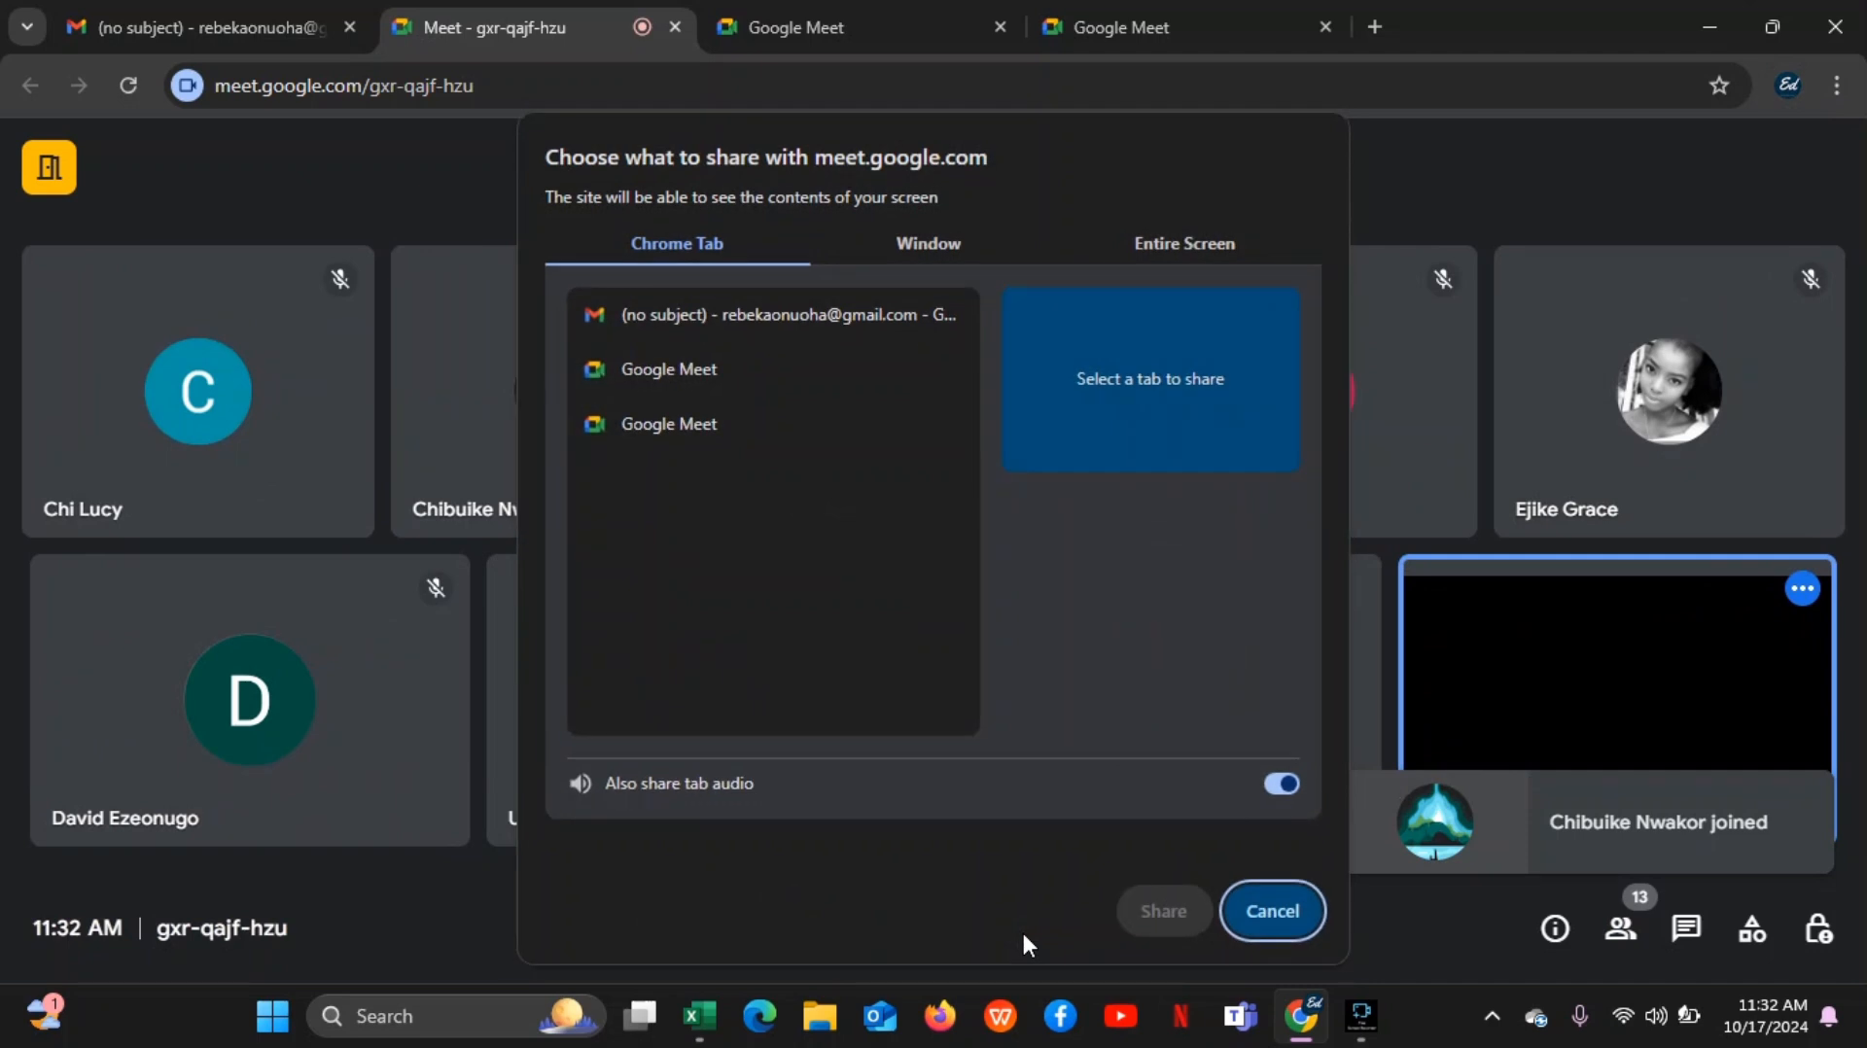
{"action": "left_click", "coordinate": [1159, 245]}
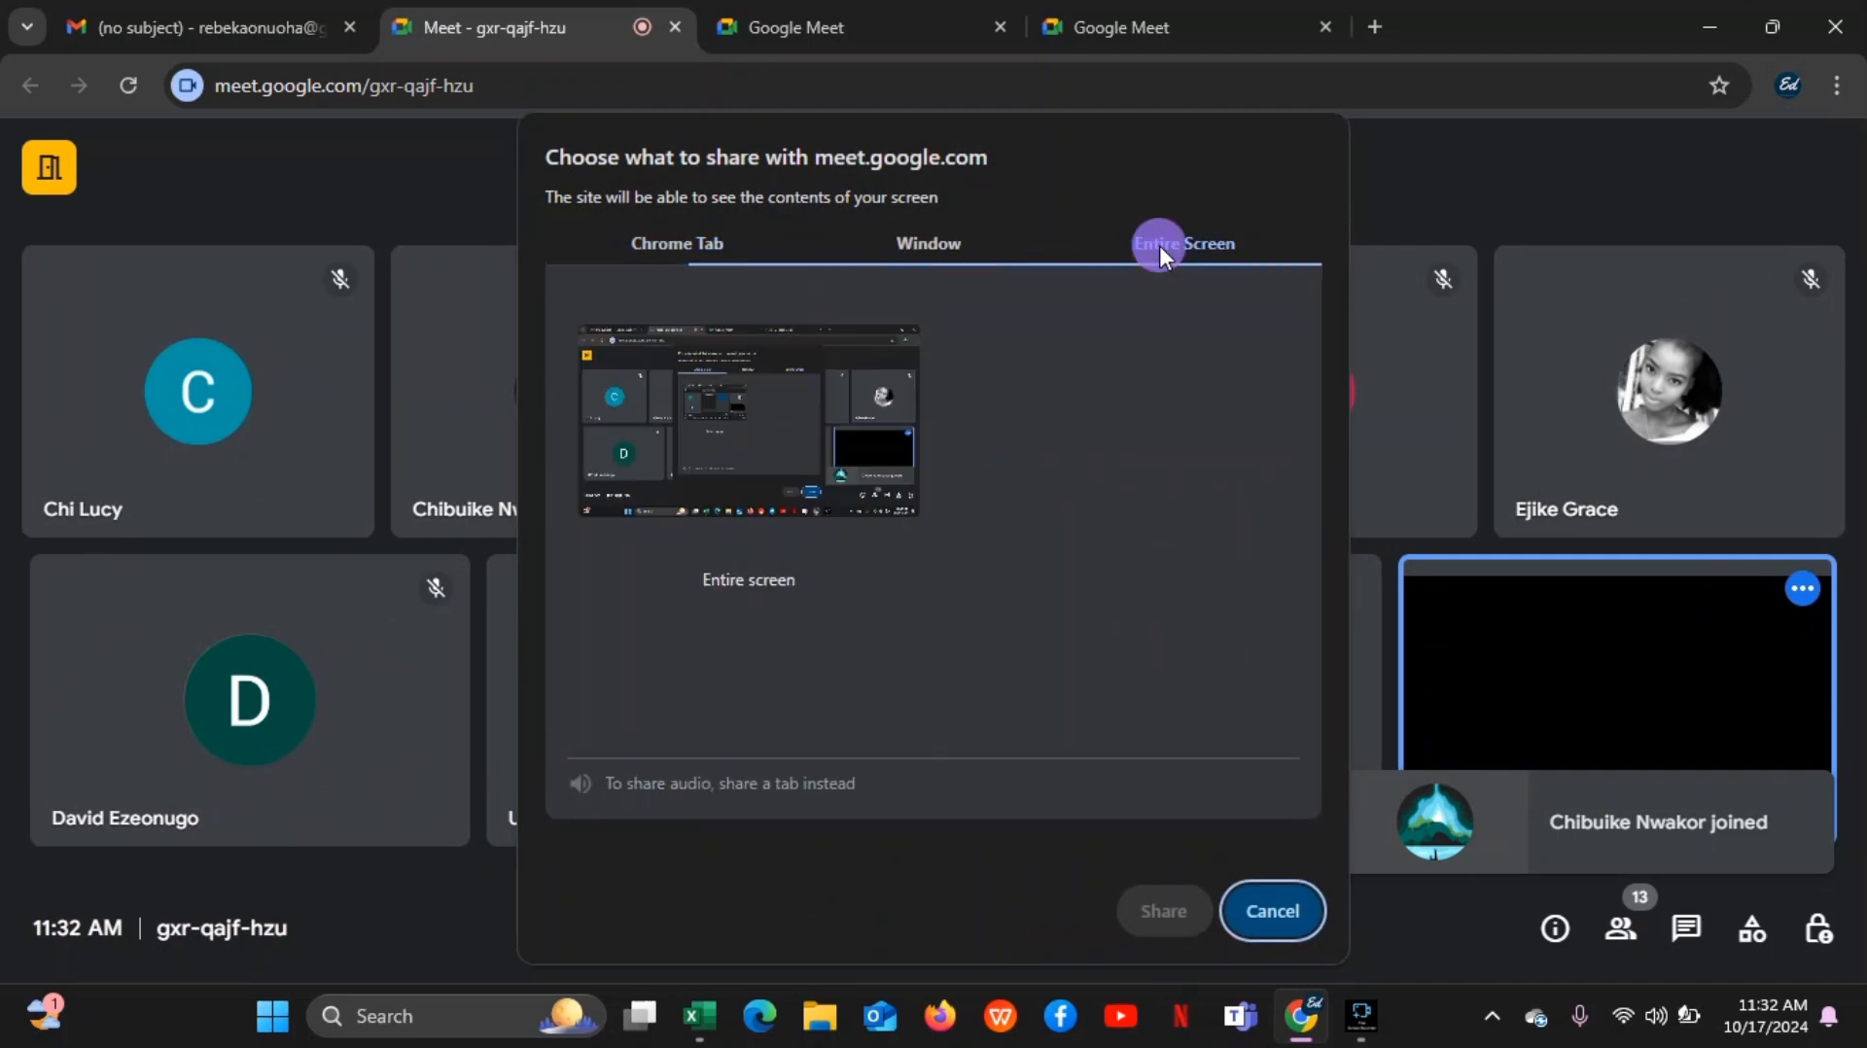
{"action": "left_click", "coordinate": [782, 387]}
{"action": "left_click", "coordinate": [1167, 912]}
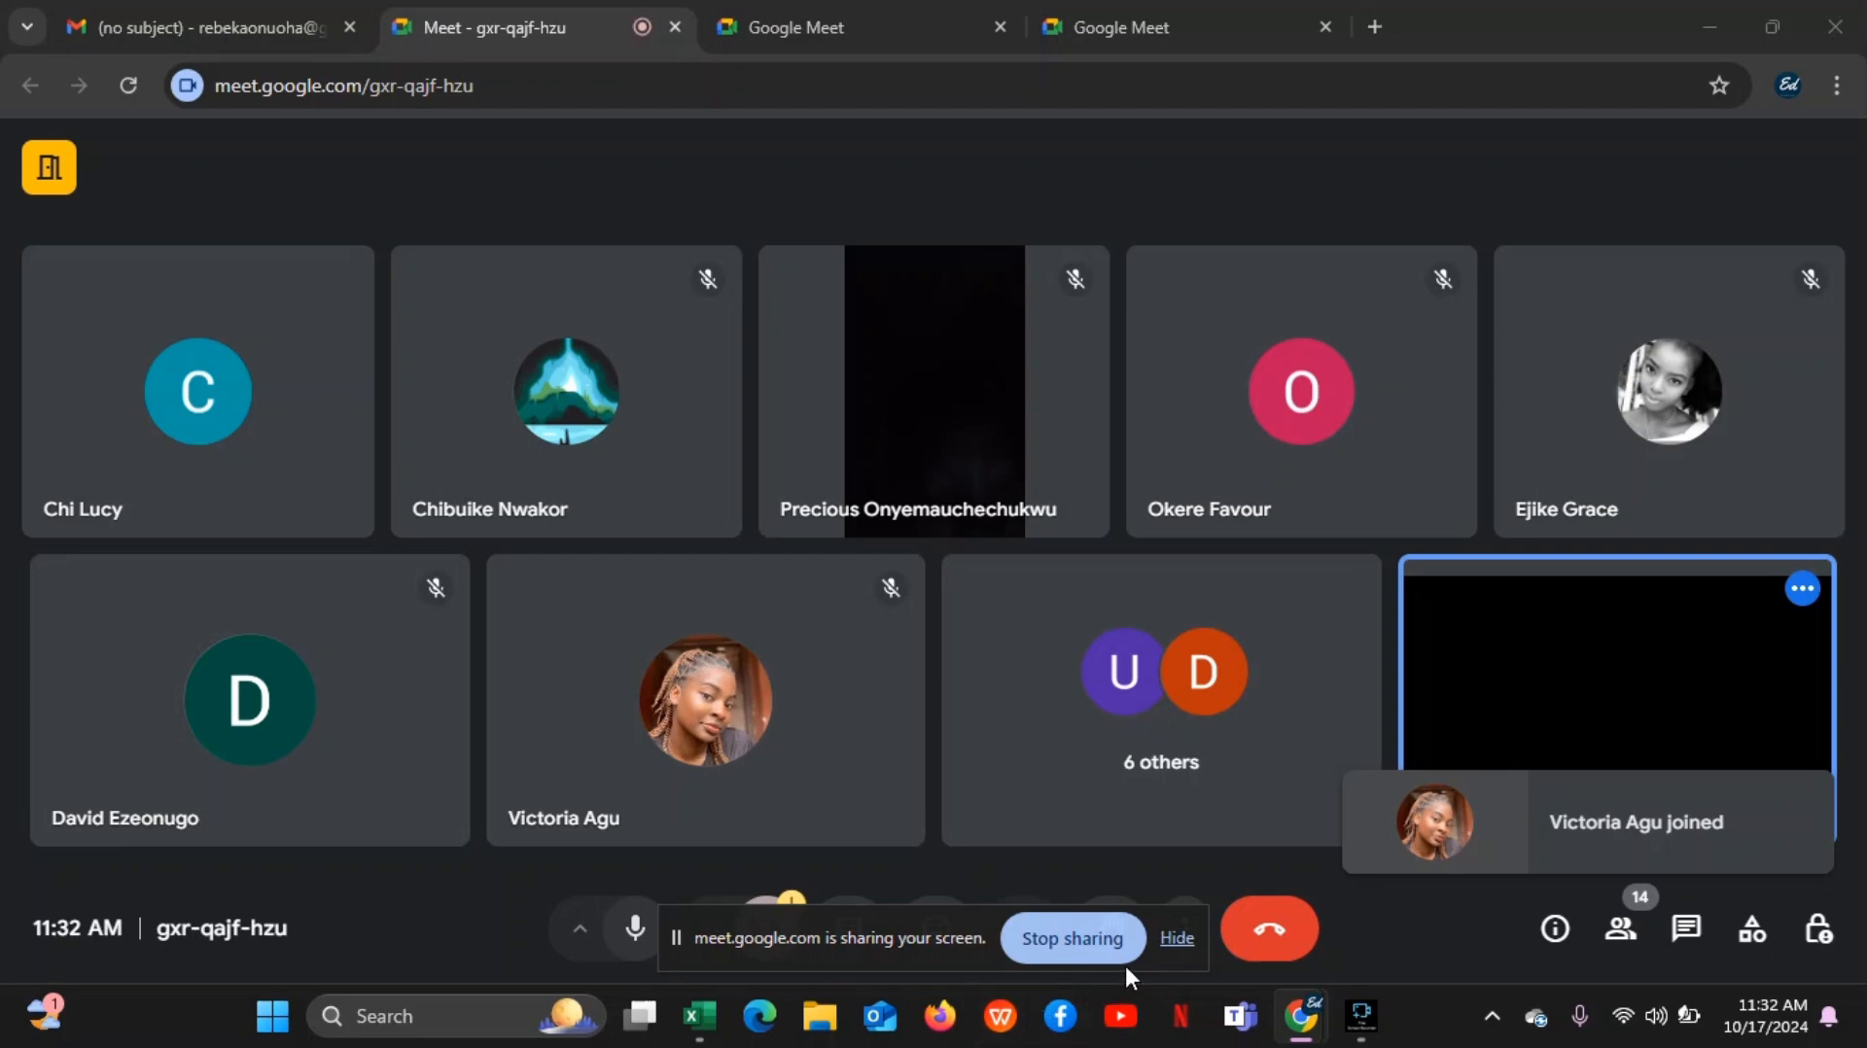
{"action": "left_click", "coordinate": [1181, 948]}
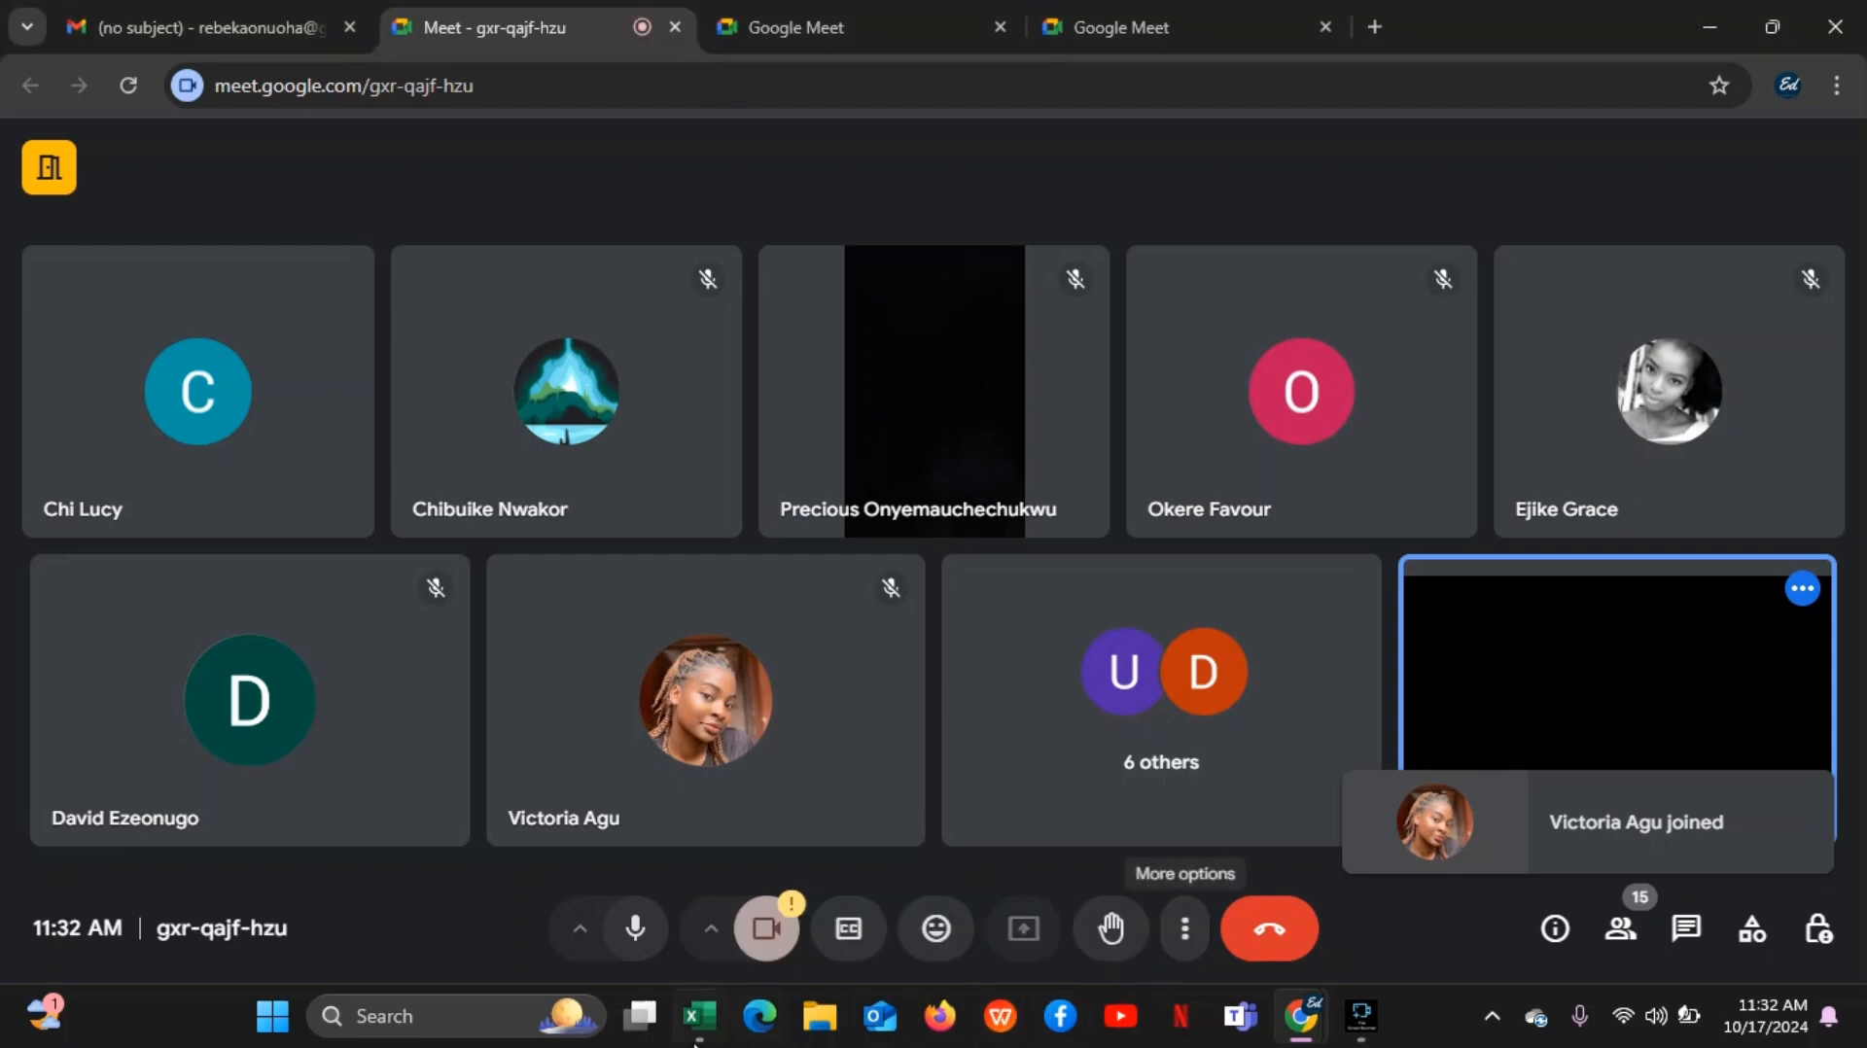
Switch to the SuperStore_Normalized workbook in Excel and point out cells A5, A1, A2 and B2 in the Sales sheet
{"action": "mouse_move", "coordinate": [696, 1015]}
{"action": "left_click", "coordinate": [631, 919]}
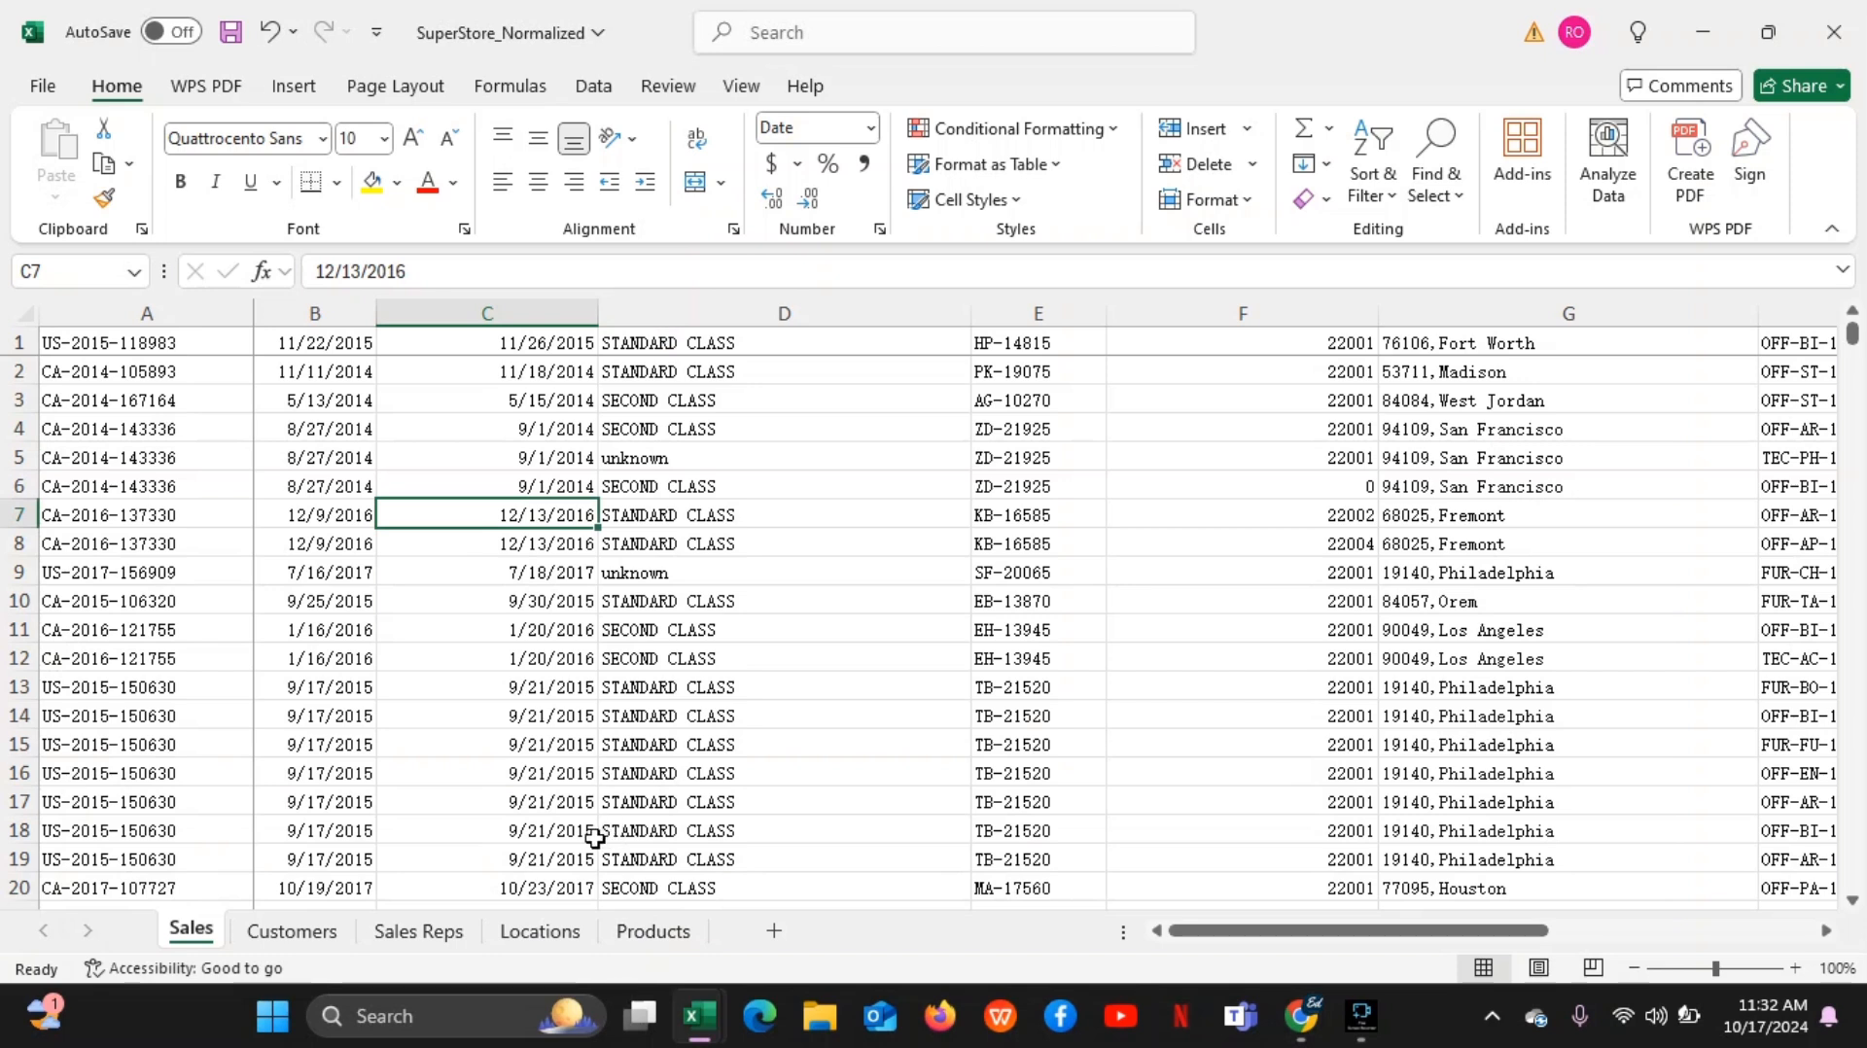
{"action": "left_click", "coordinate": [164, 455]}
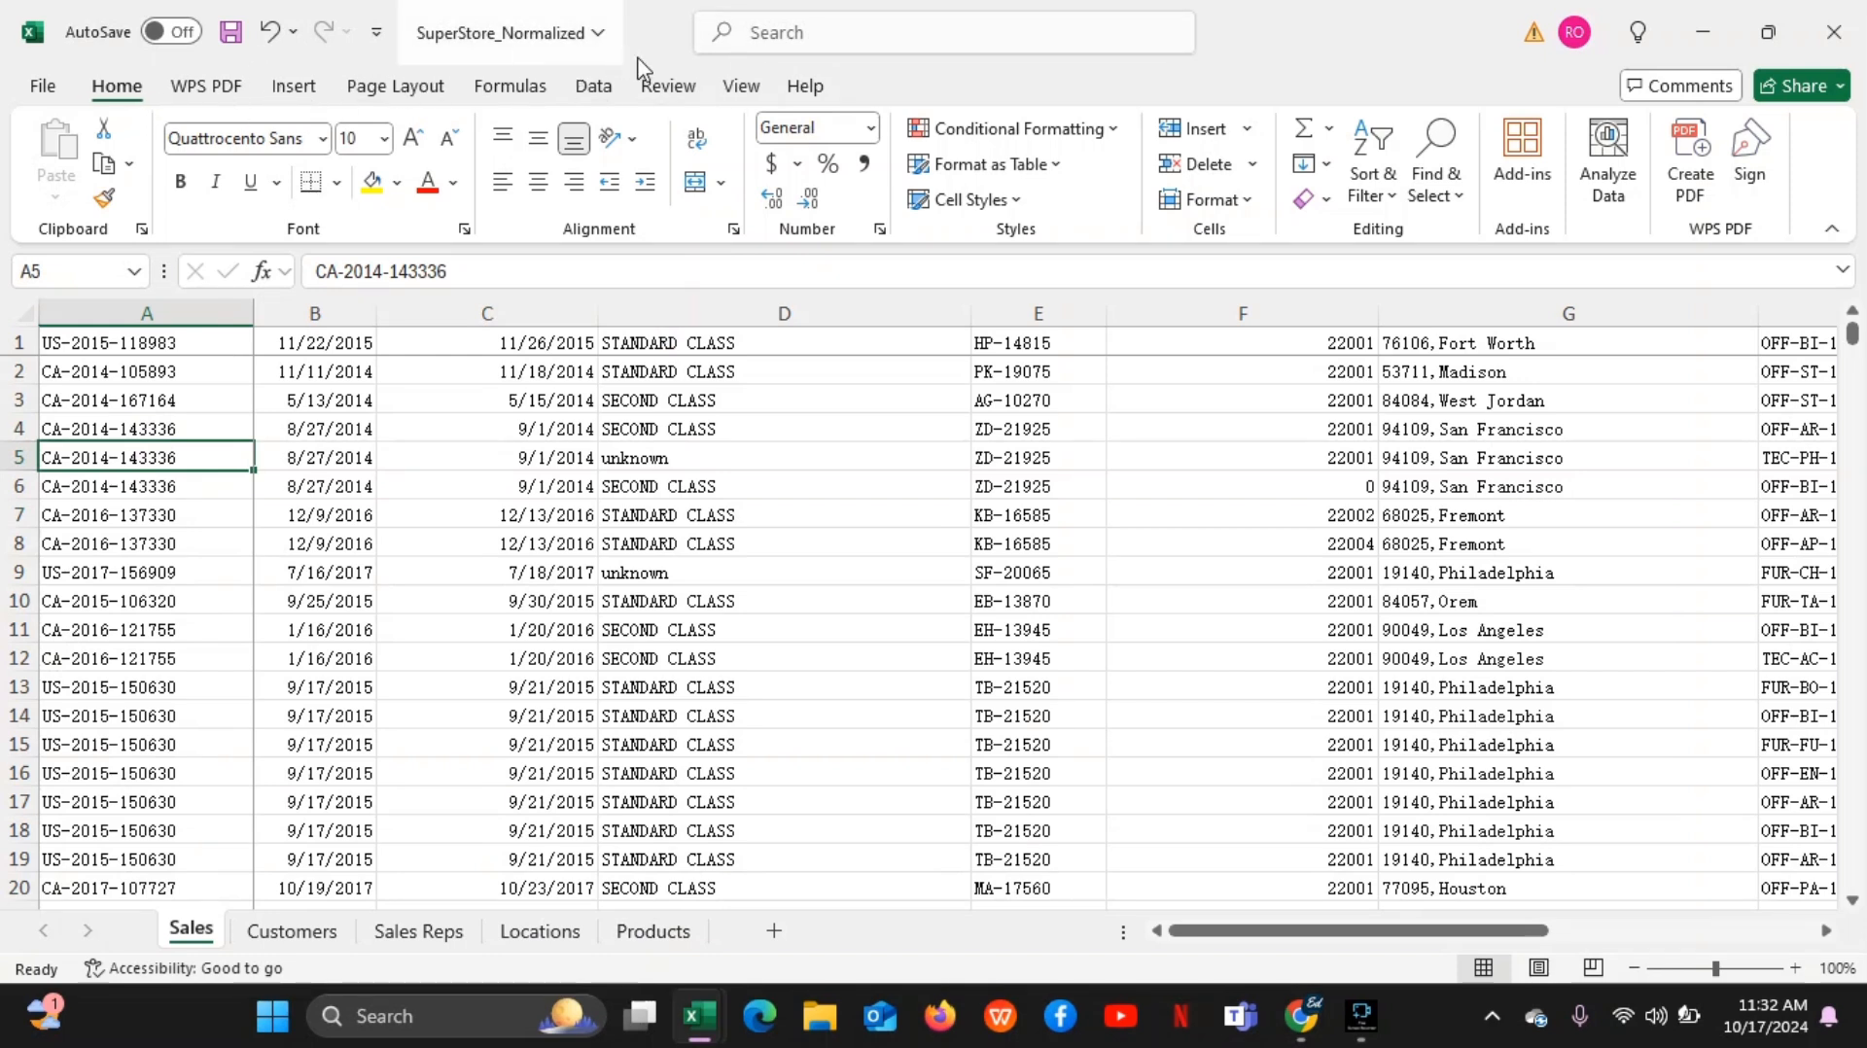
{"action": "left_click", "coordinate": [189, 346]}
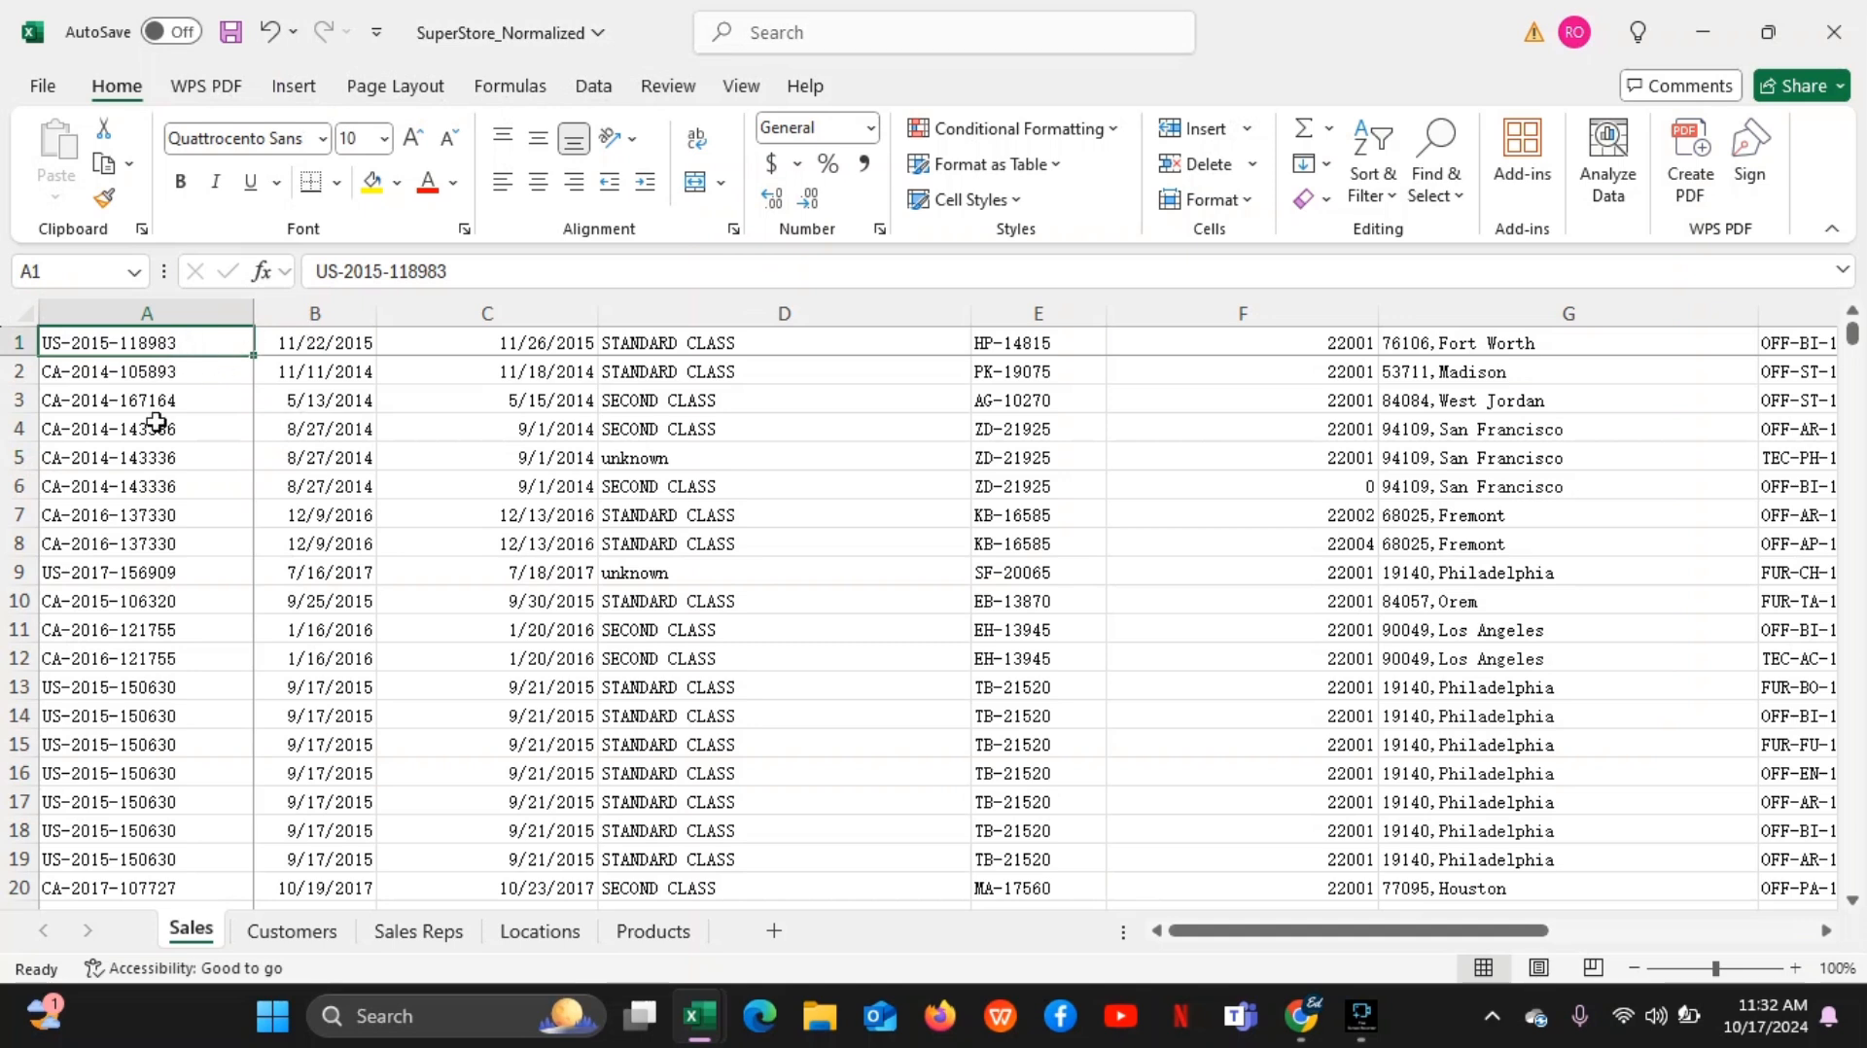
{"action": "left_click", "coordinate": [156, 352]}
{"action": "left_click", "coordinate": [155, 379]}
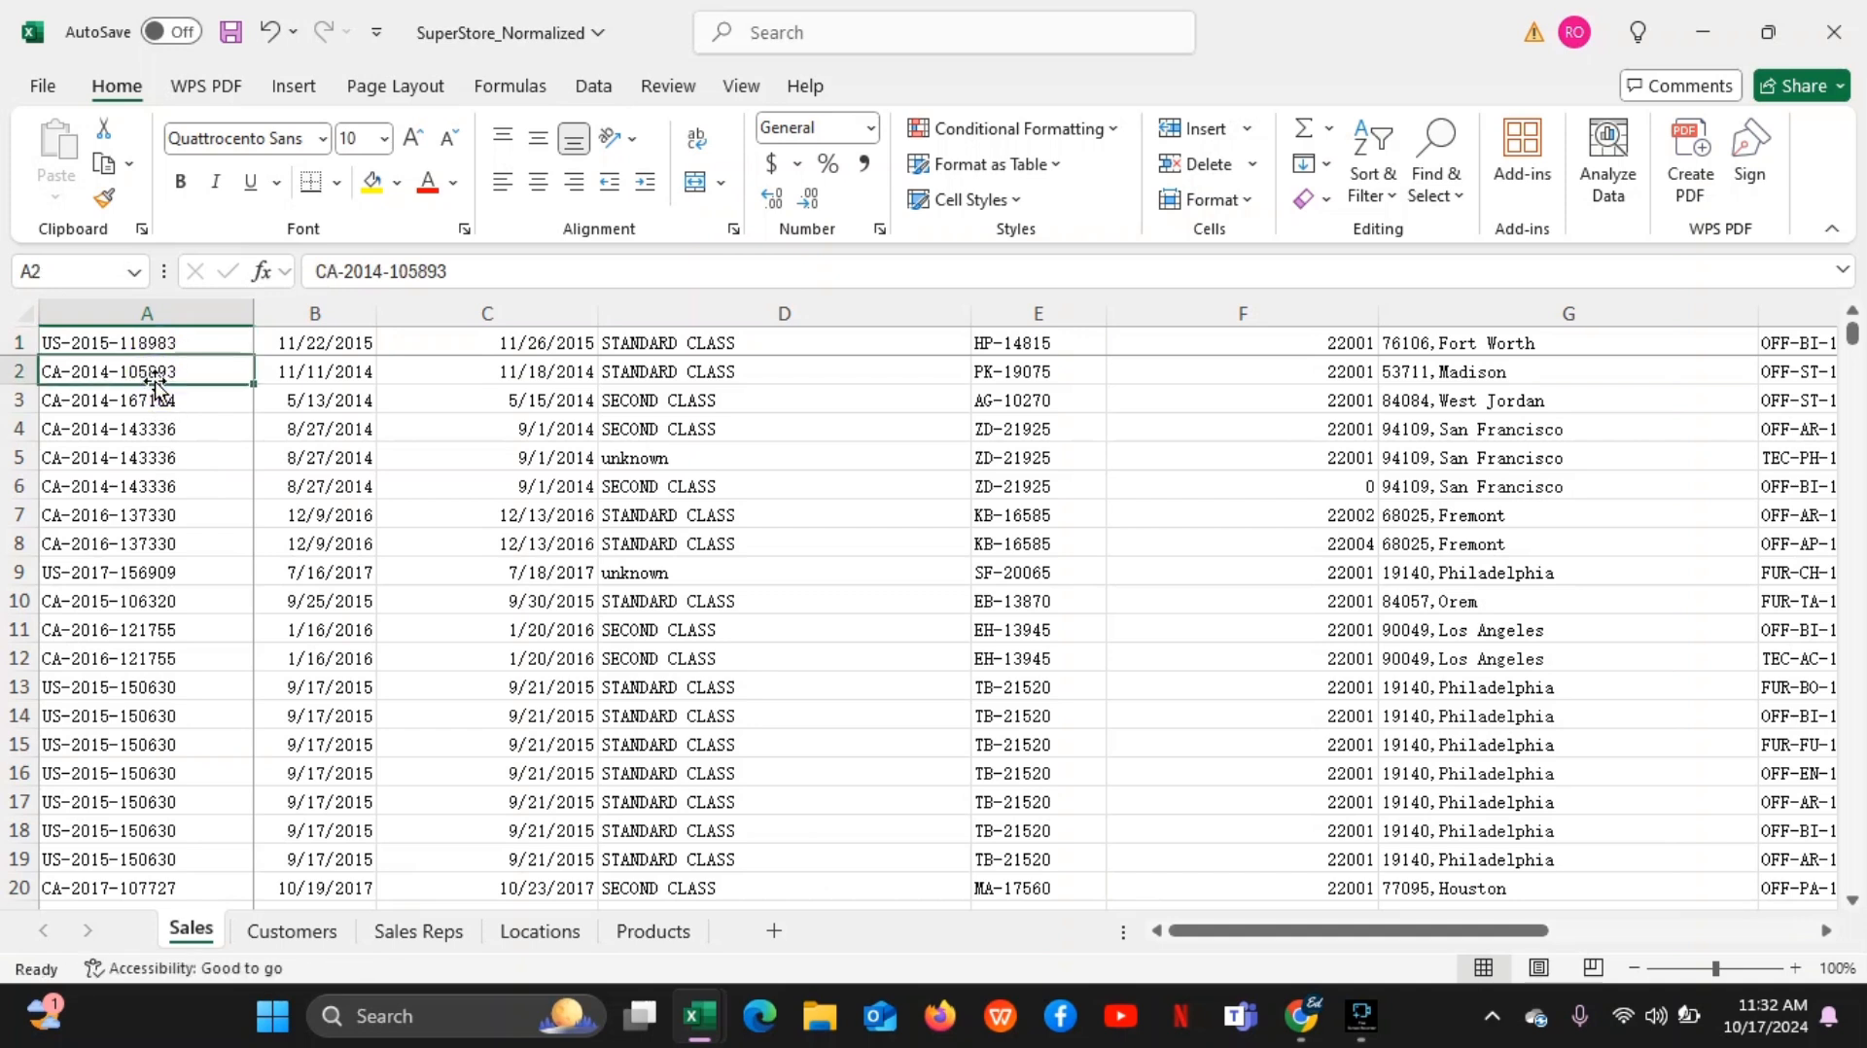
{"action": "left_click", "coordinate": [325, 367]}
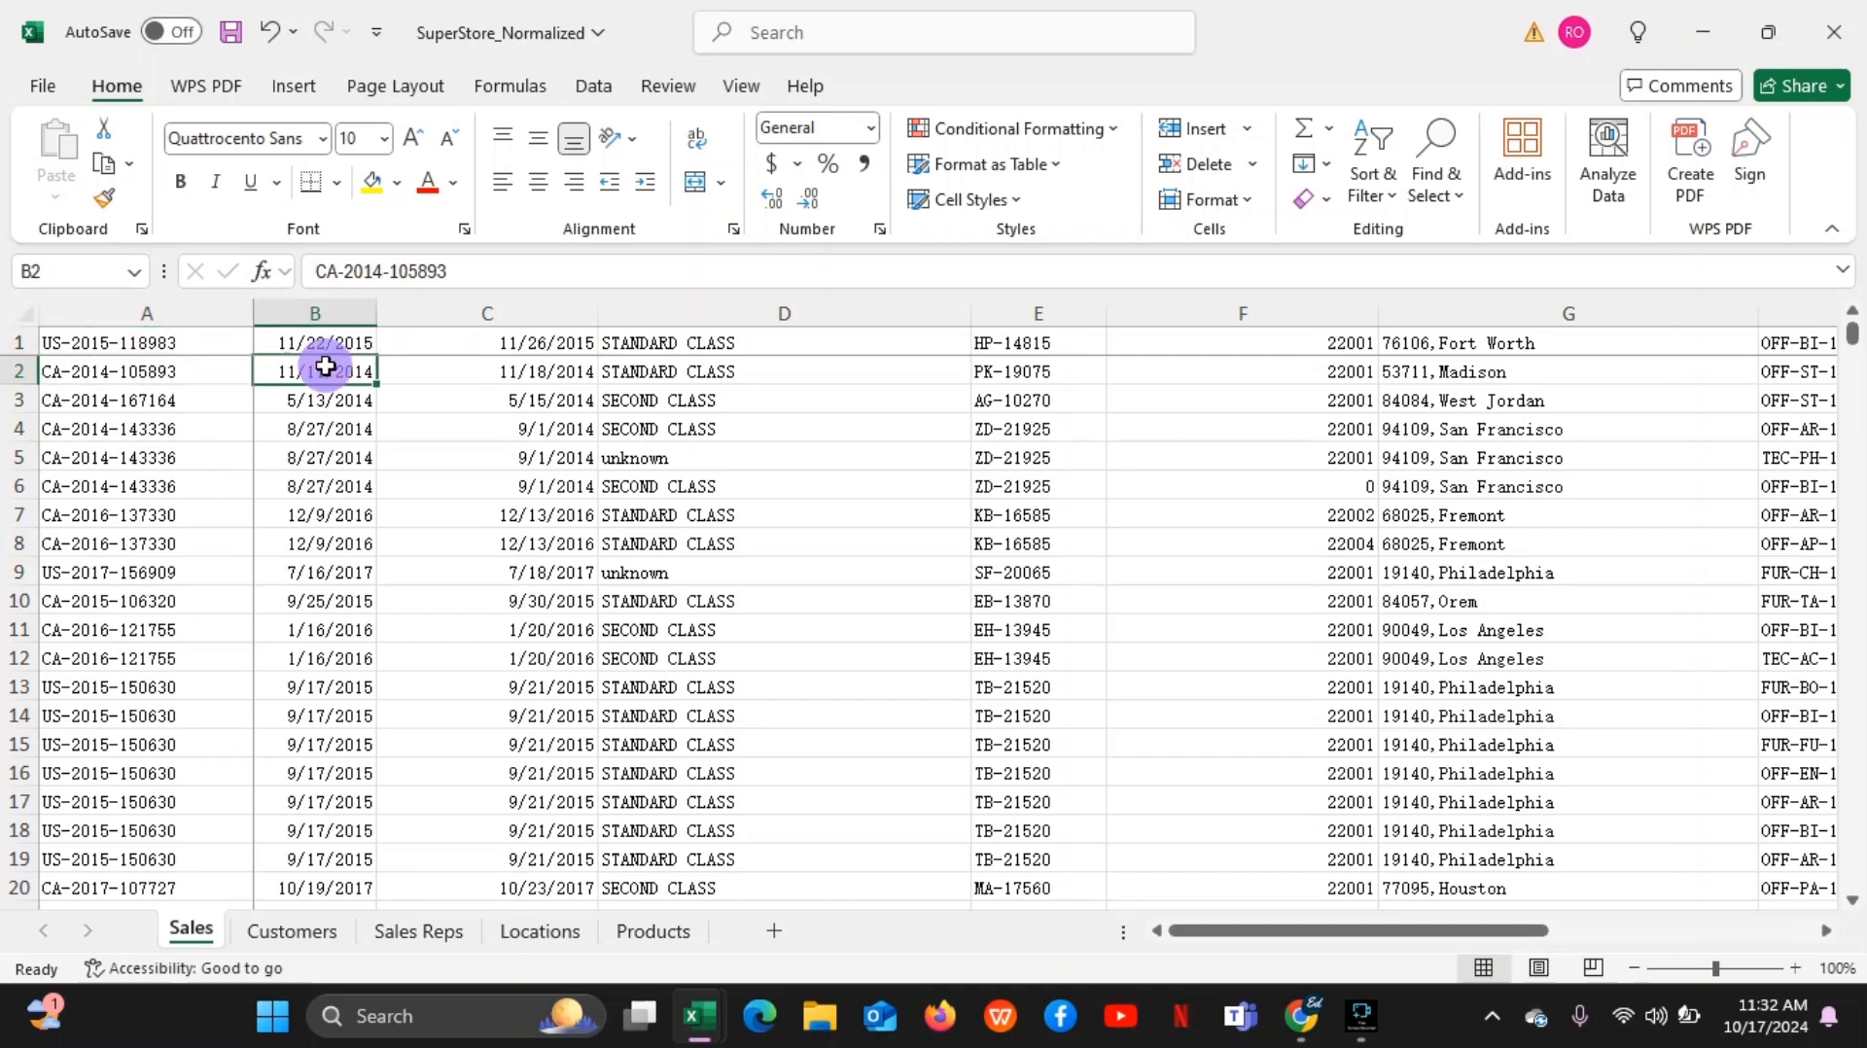
{"action": "left_click", "coordinate": [192, 342]}
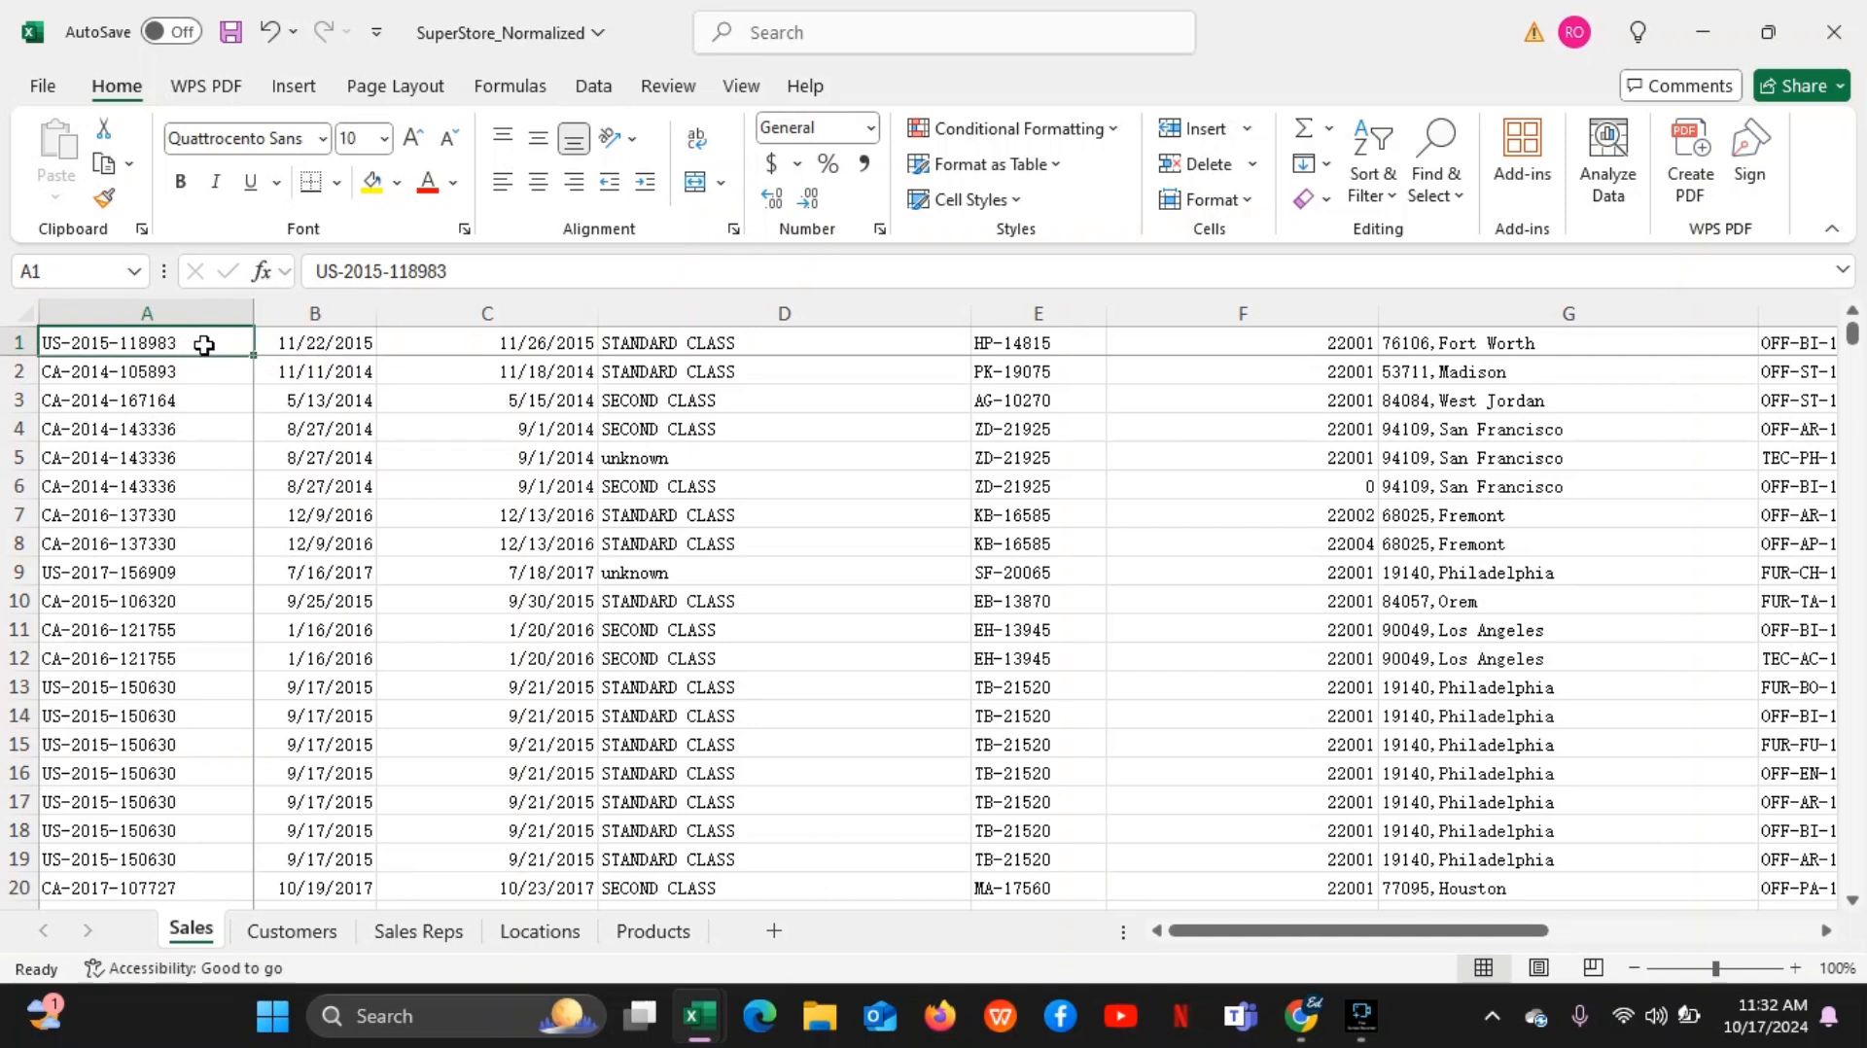
{"action": "left_click", "coordinate": [204, 345]}
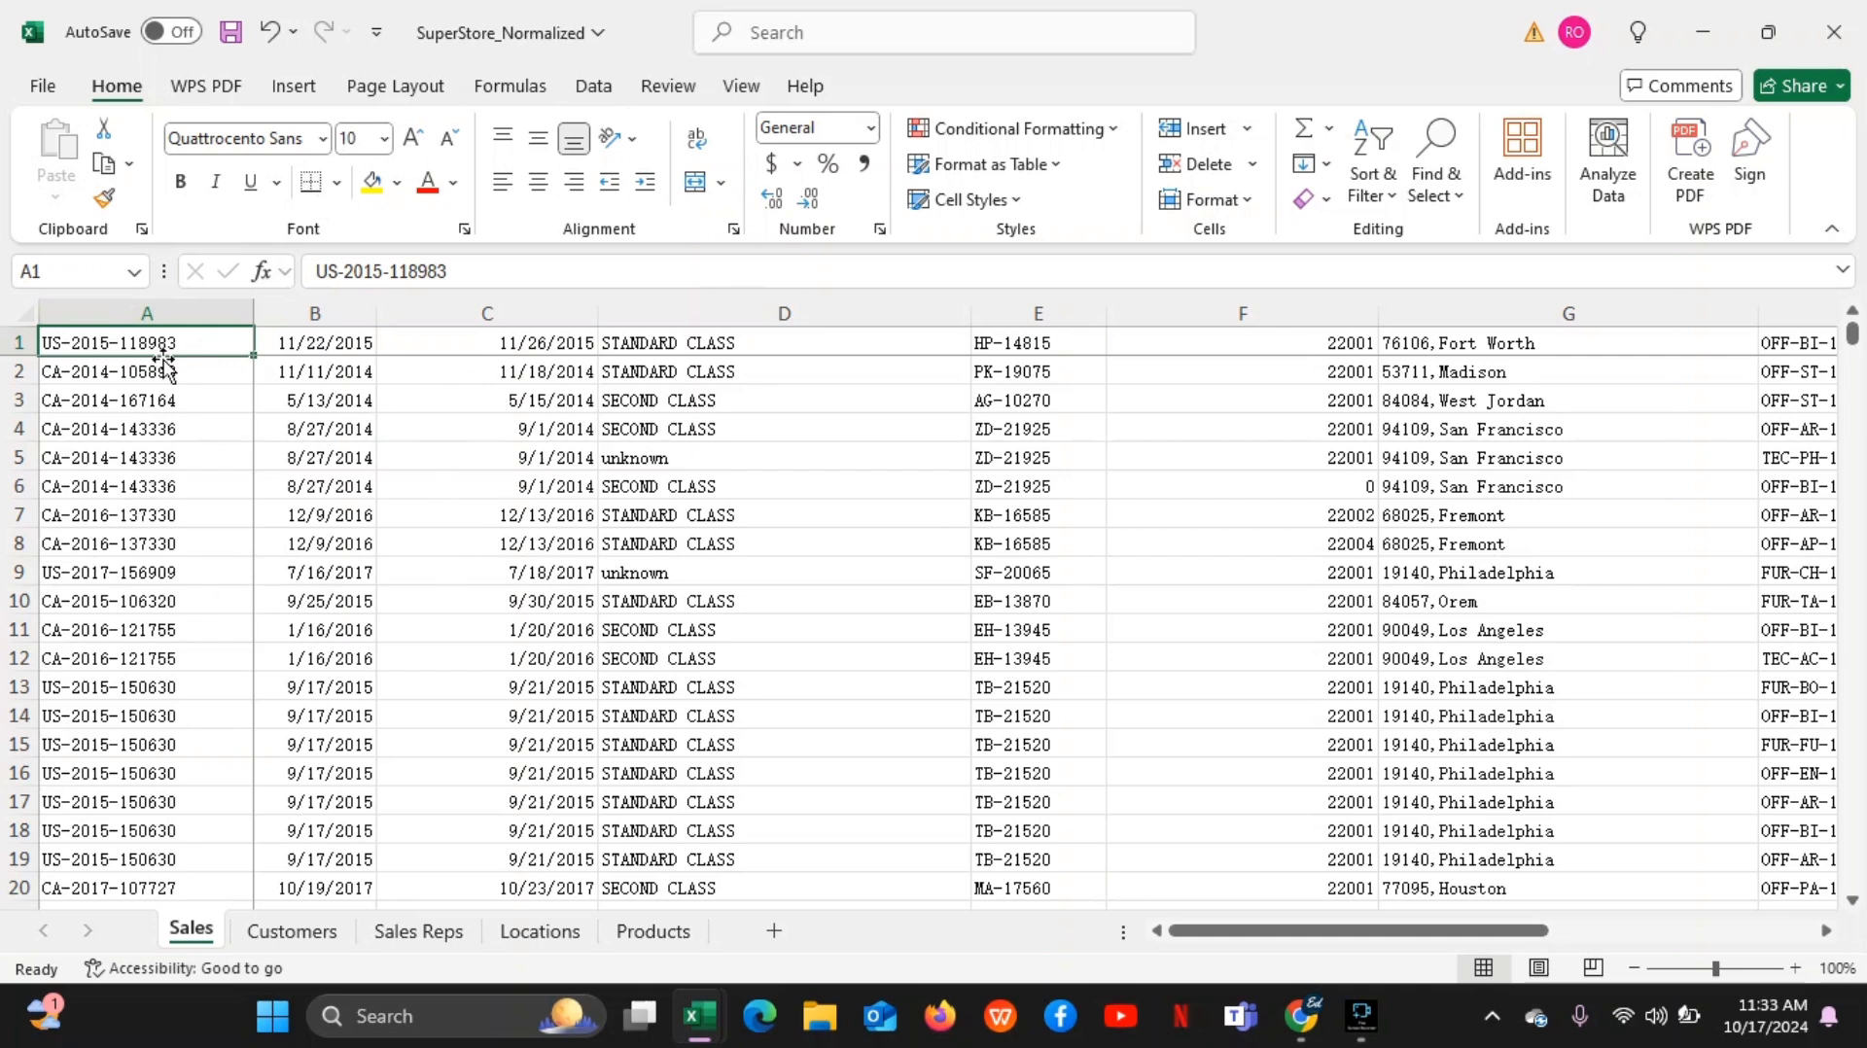
Highlight column A and row 1 of the Sales sheet, and point out single cells such as B5, C3, D3 and B4
{"action": "left_click", "coordinate": [176, 312]}
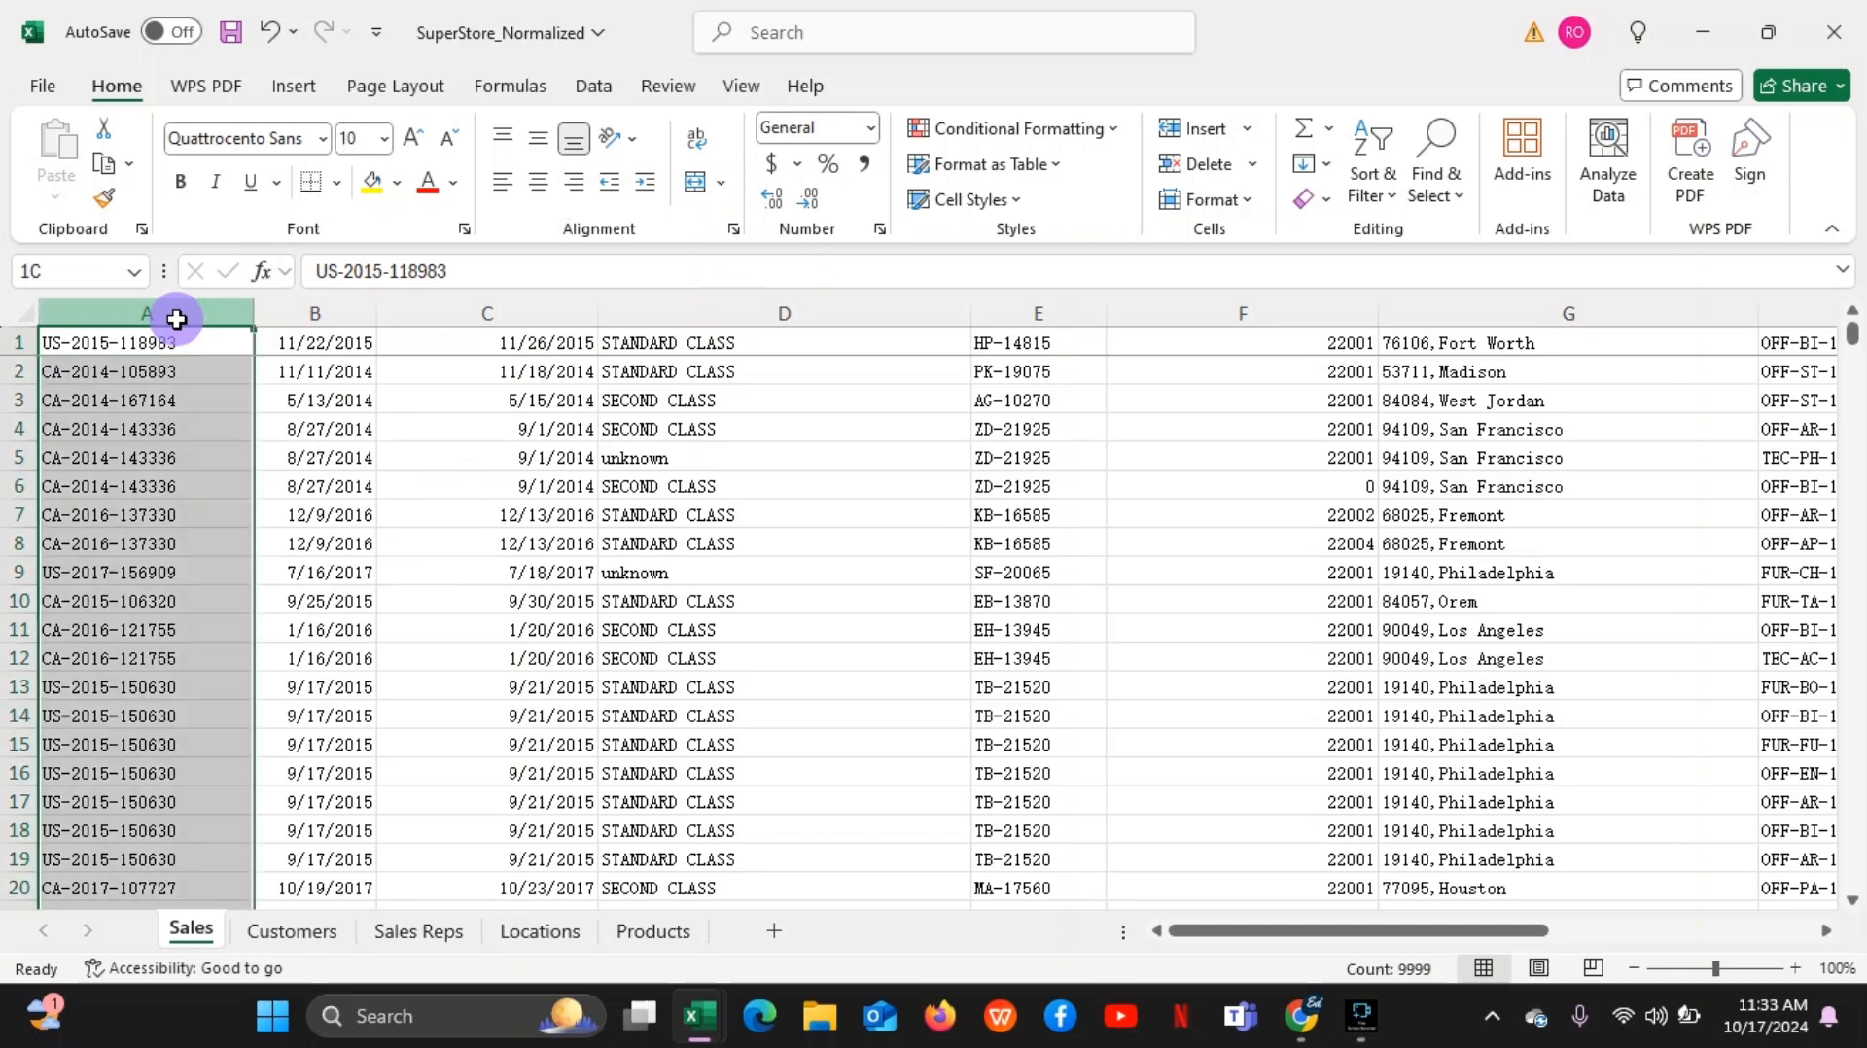
{"action": "left_click", "coordinate": [15, 343]}
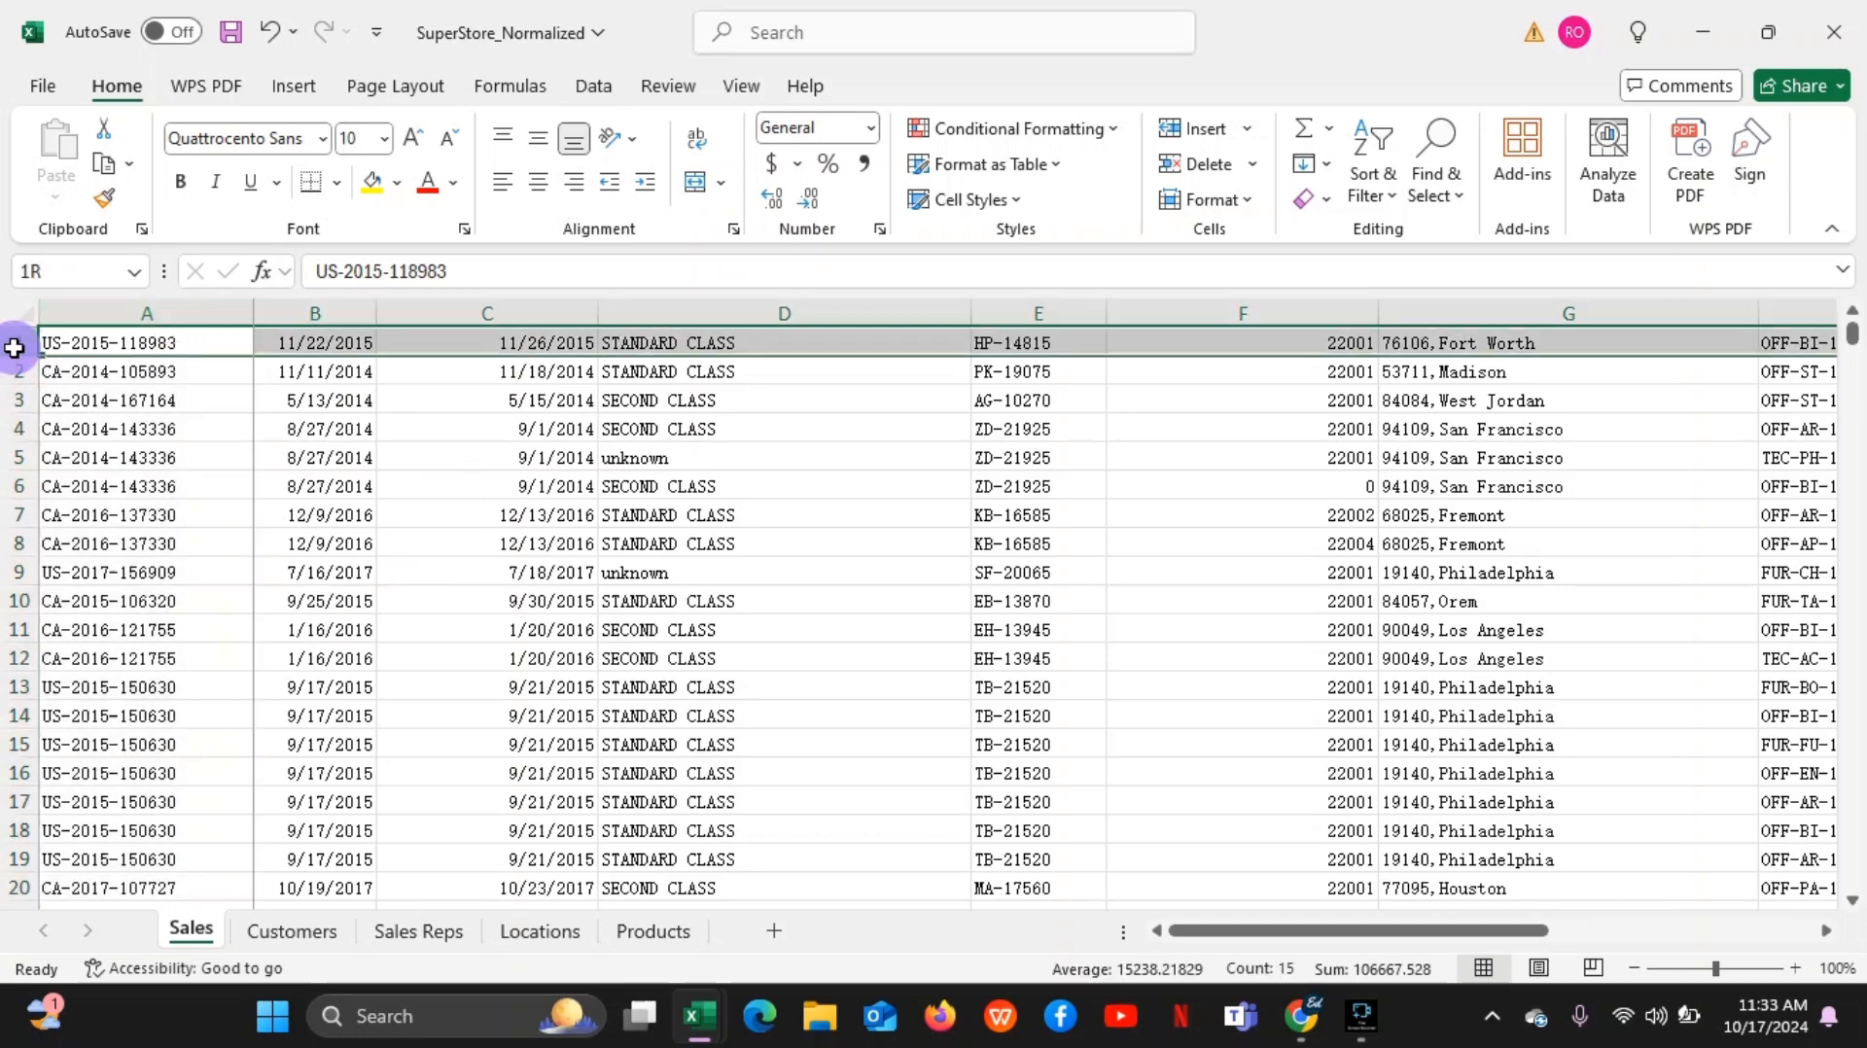
{"action": "left_click", "coordinate": [293, 439]}
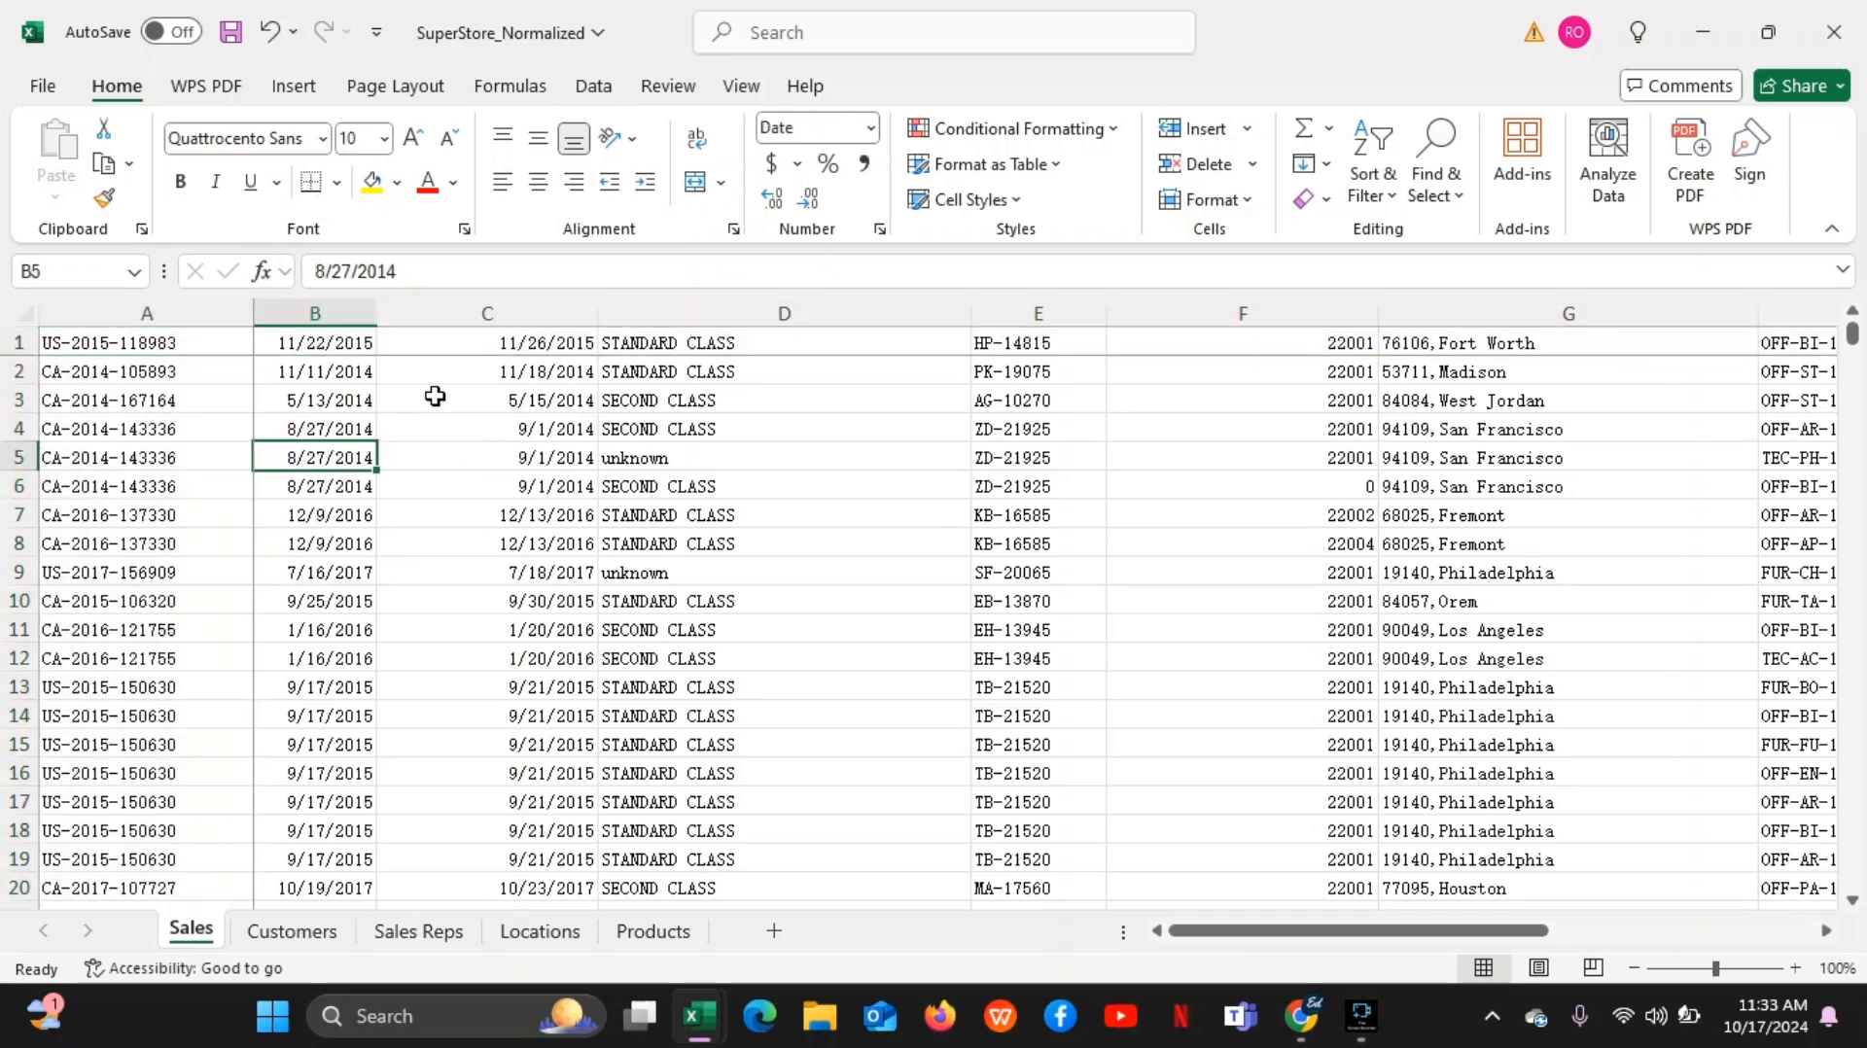
{"action": "left_click", "coordinate": [478, 376]}
{"action": "left_click", "coordinate": [502, 405]}
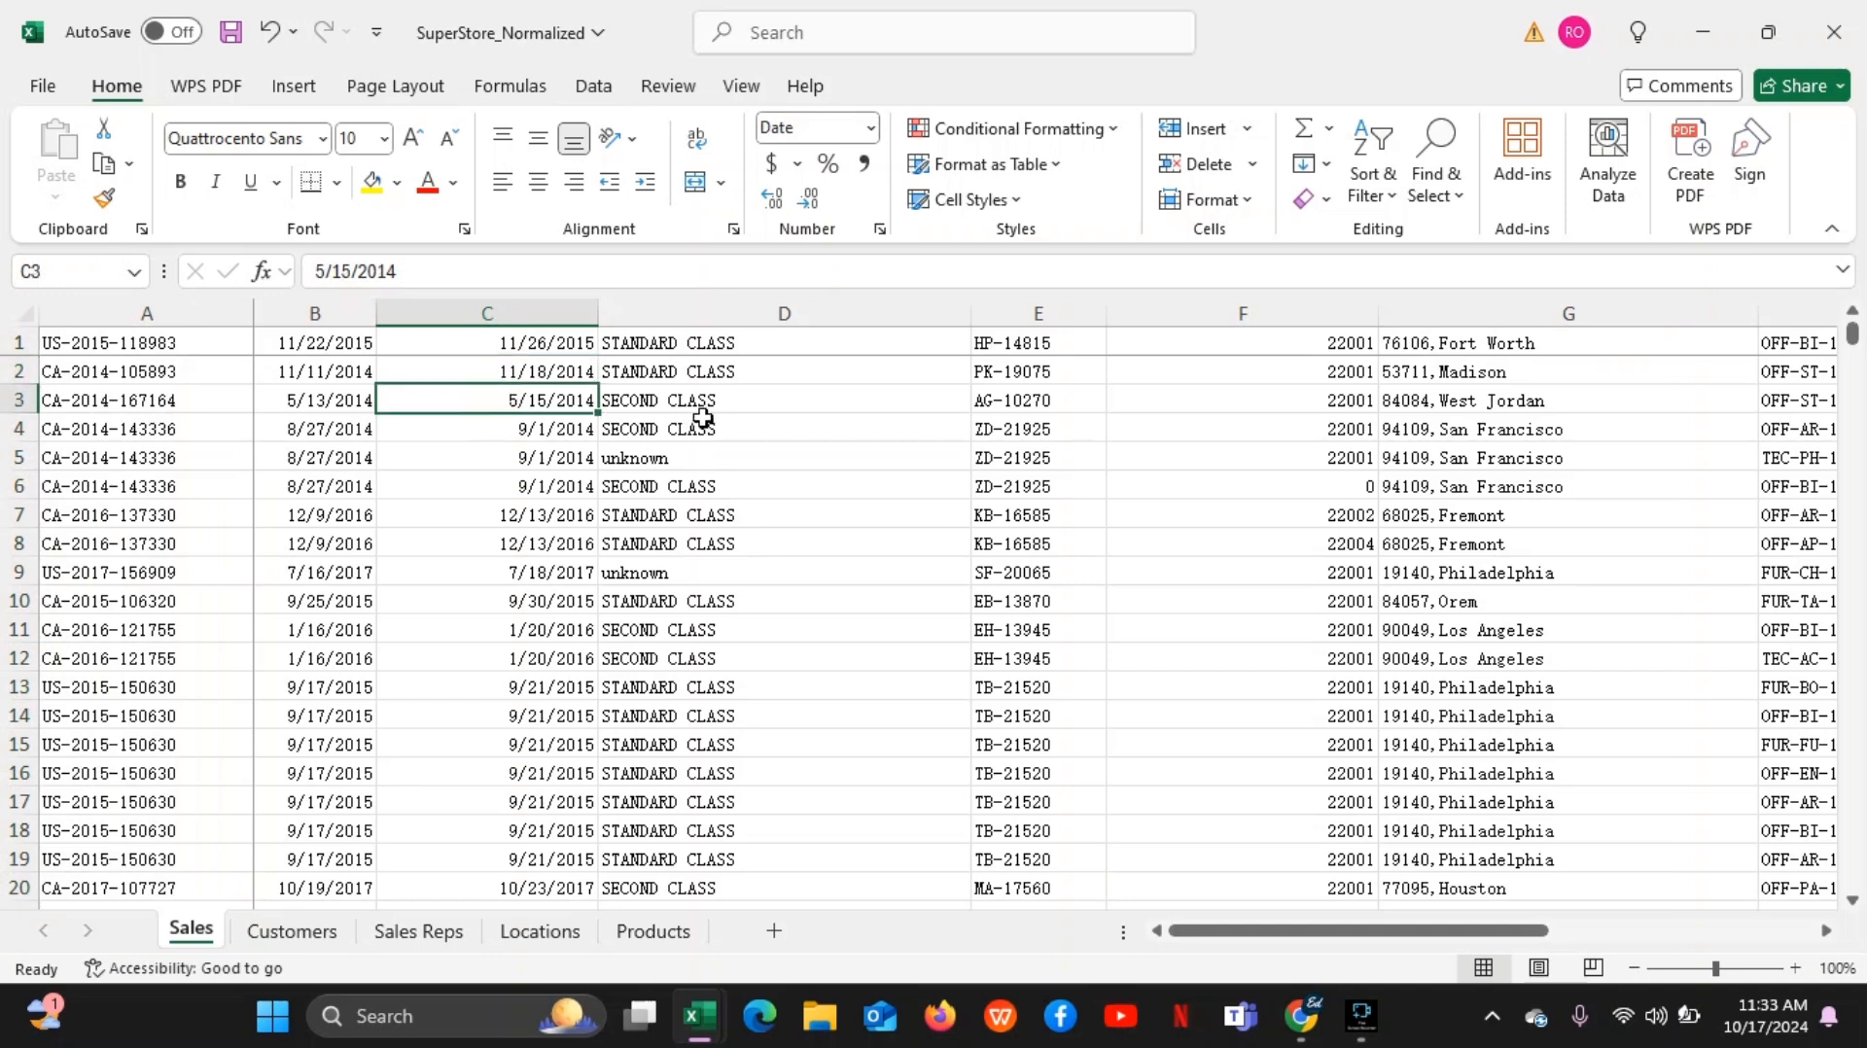
{"action": "left_click", "coordinate": [700, 400]}
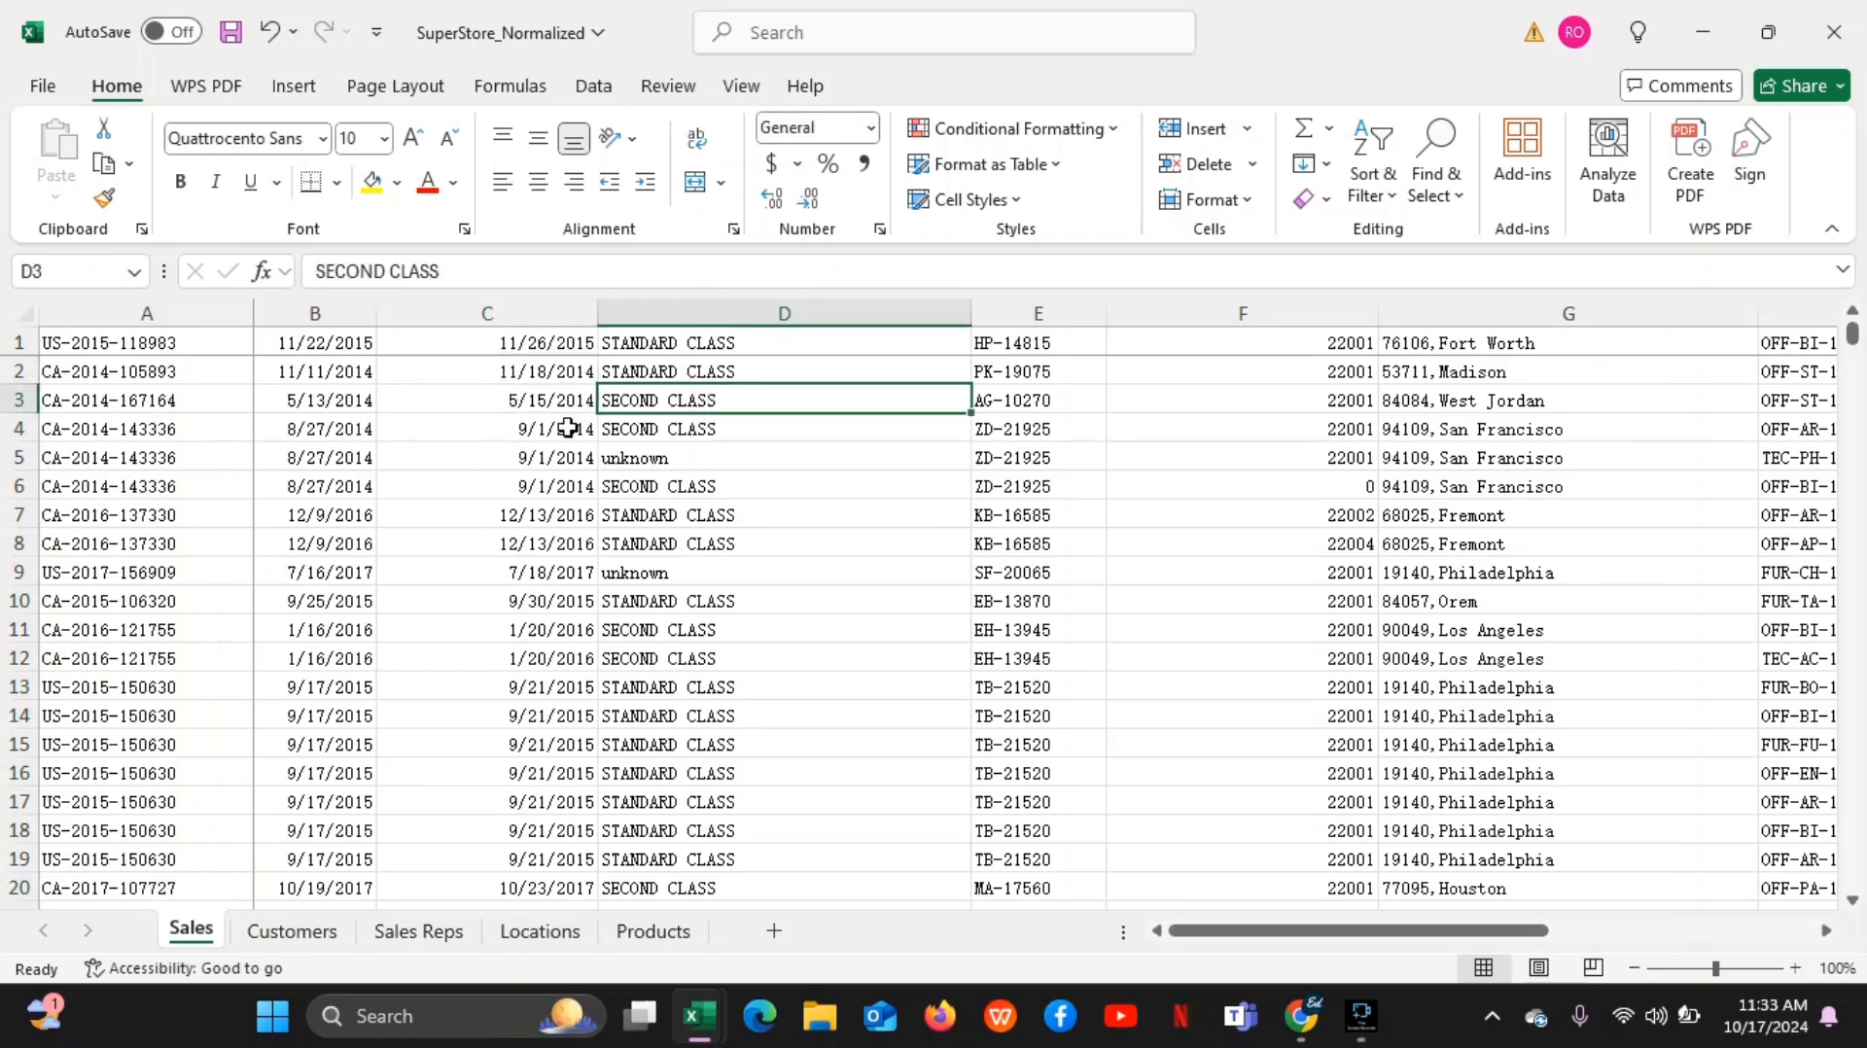
{"action": "left_click", "coordinate": [566, 429]}
{"action": "left_click", "coordinate": [354, 424]}
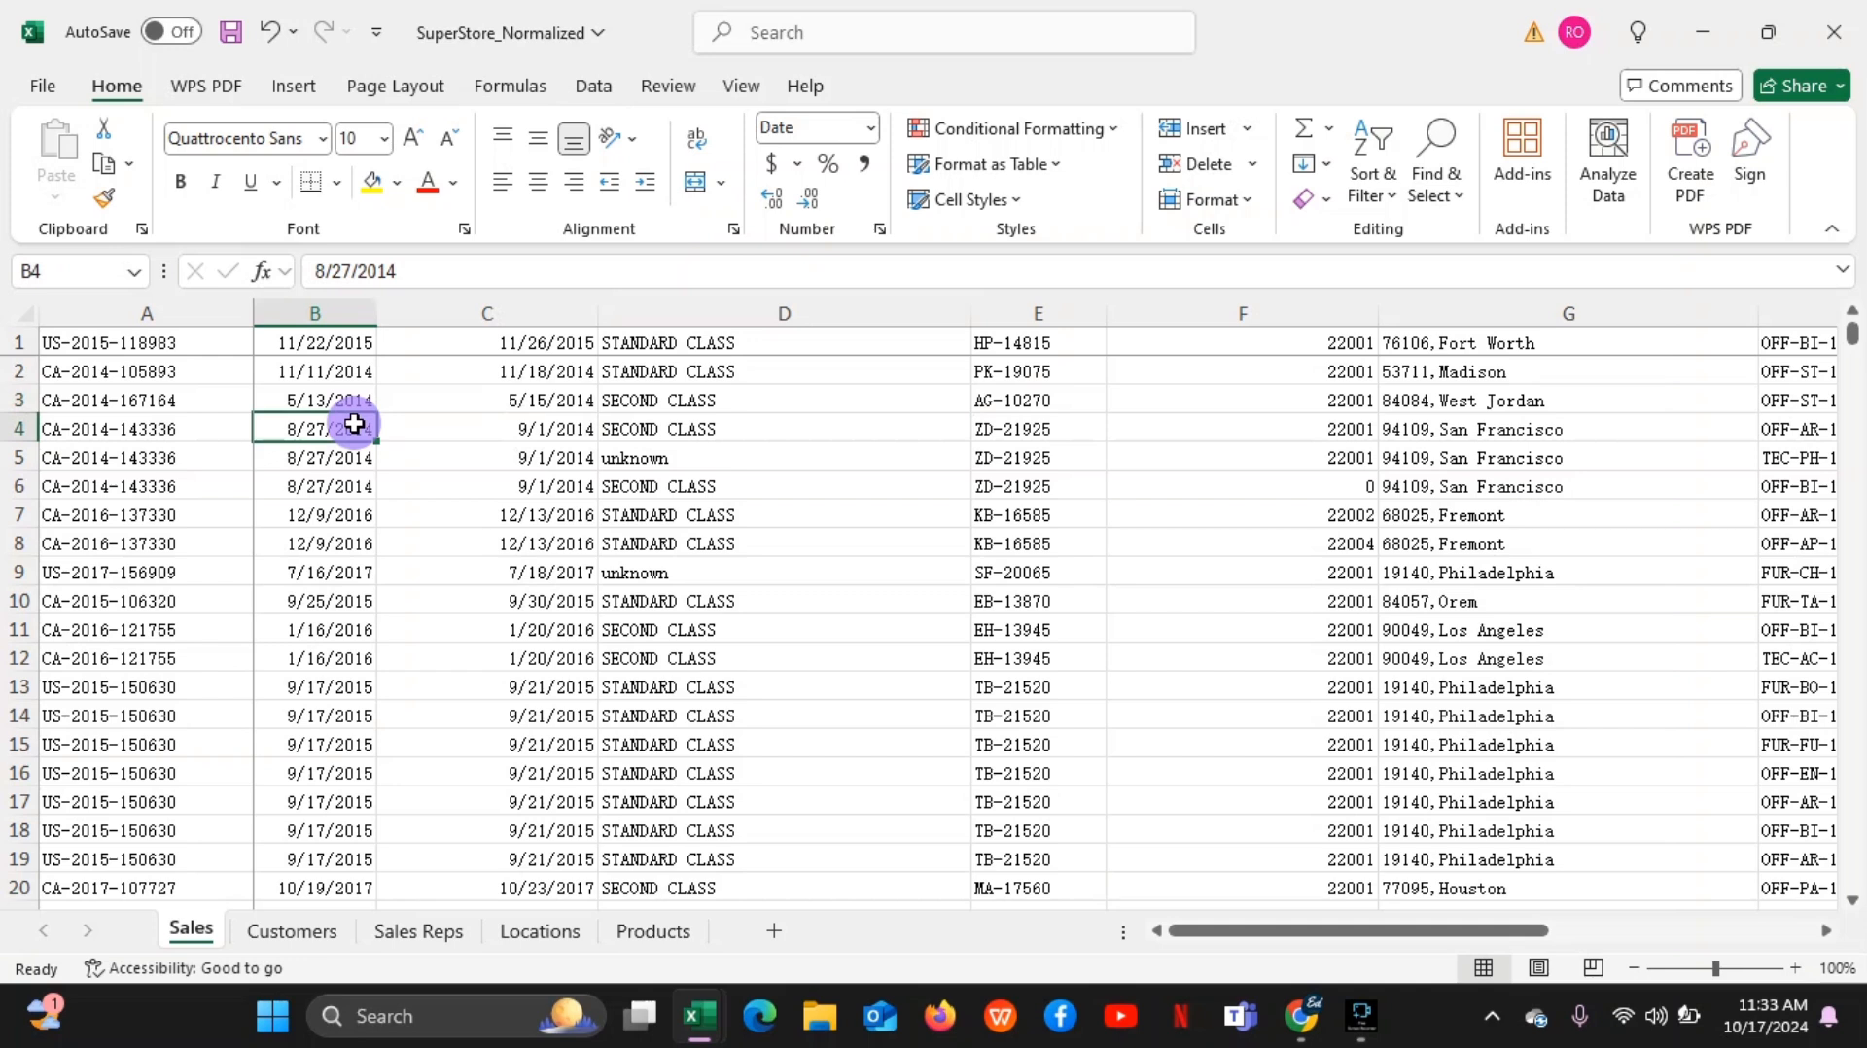
Demonstrate cell ranges by selecting C2:D12 and C3:D13, and finish on cell A1
{"action": "left_click_drag", "start_coordinate": [439, 374], "coordinate": [829, 644]}
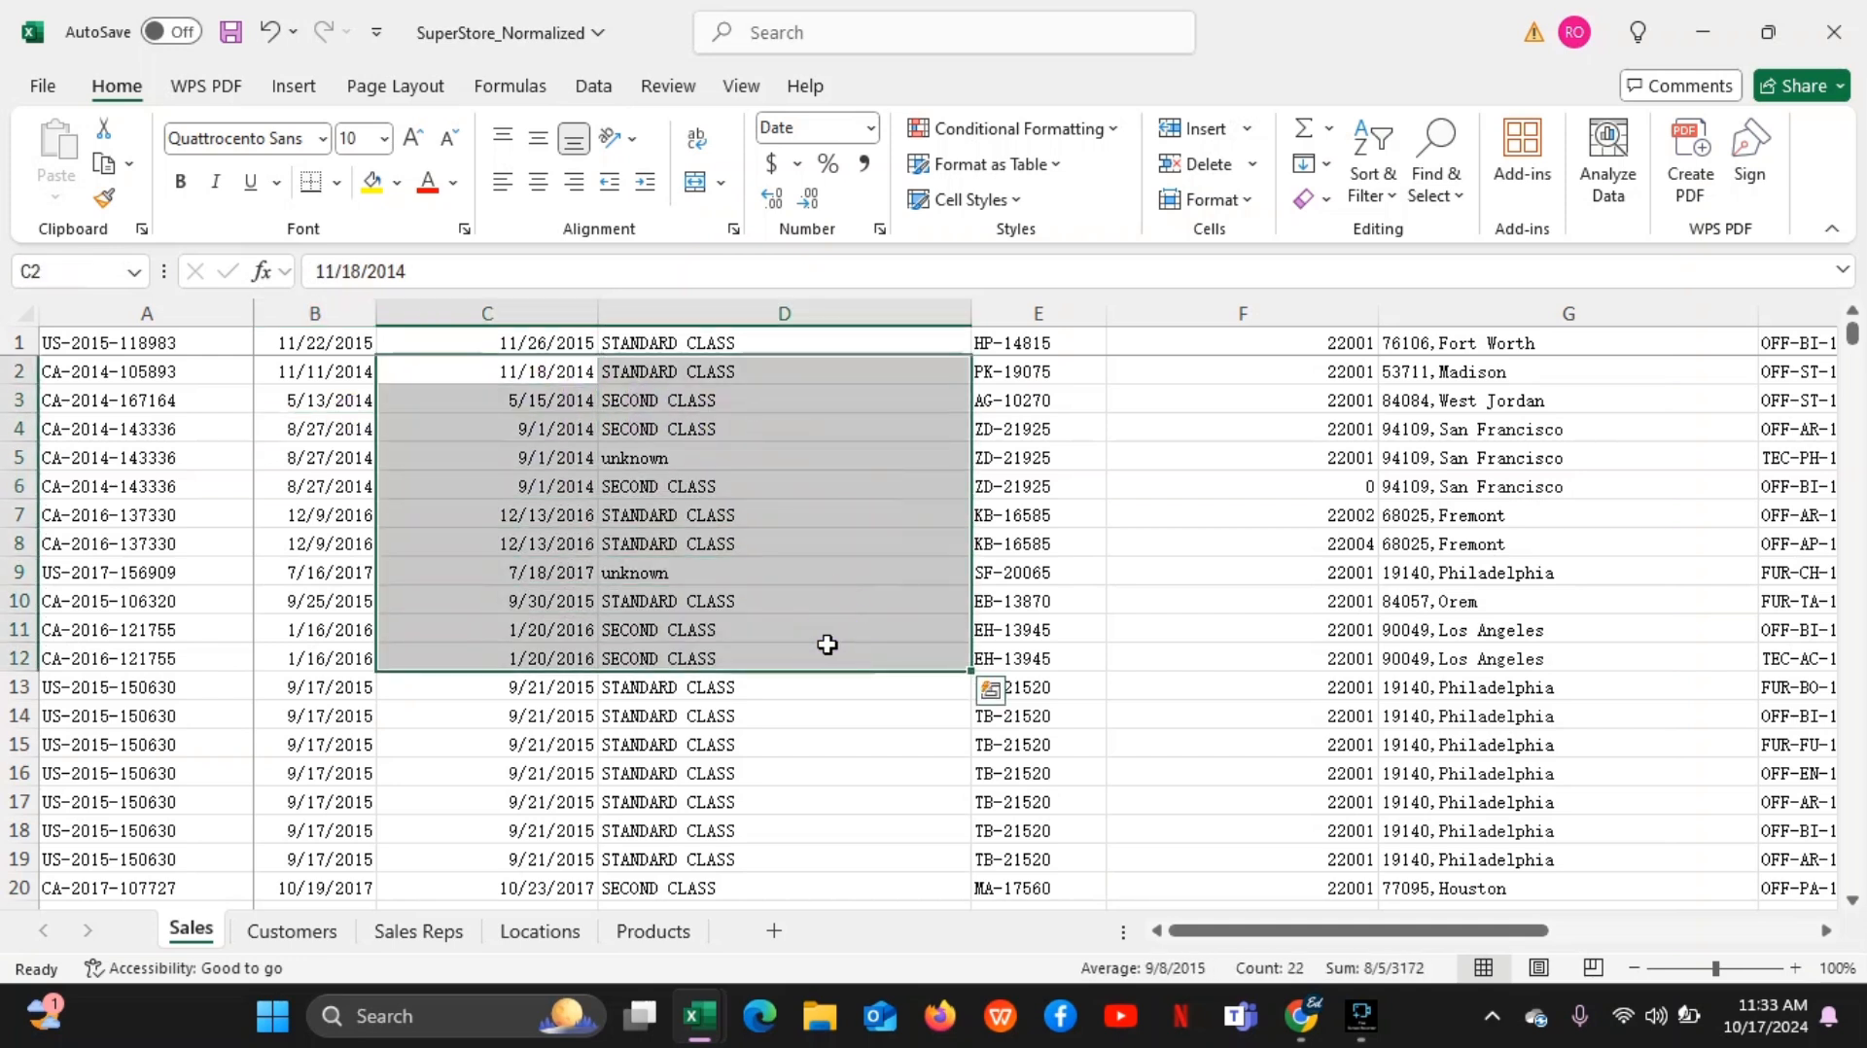
{"action": "left_click", "coordinate": [482, 389]}
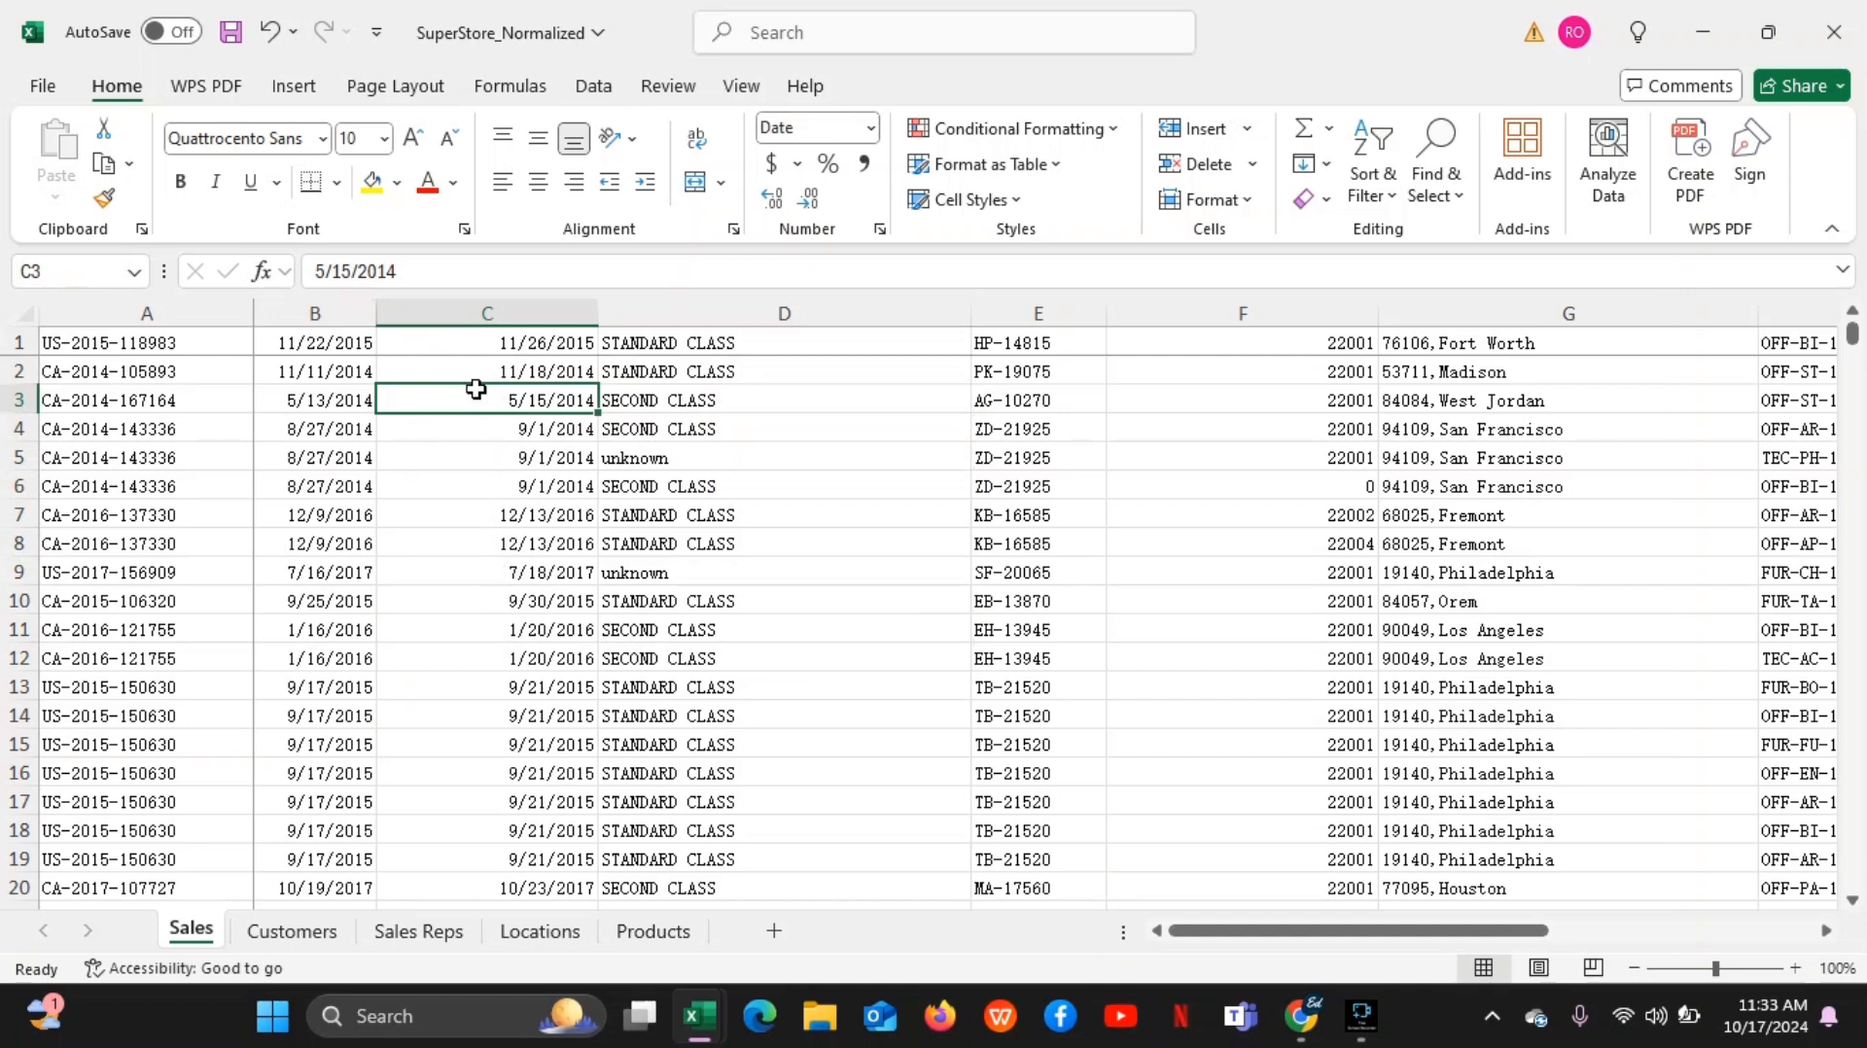
{"action": "left_click_drag", "start_coordinate": [475, 389], "coordinate": [850, 694]}
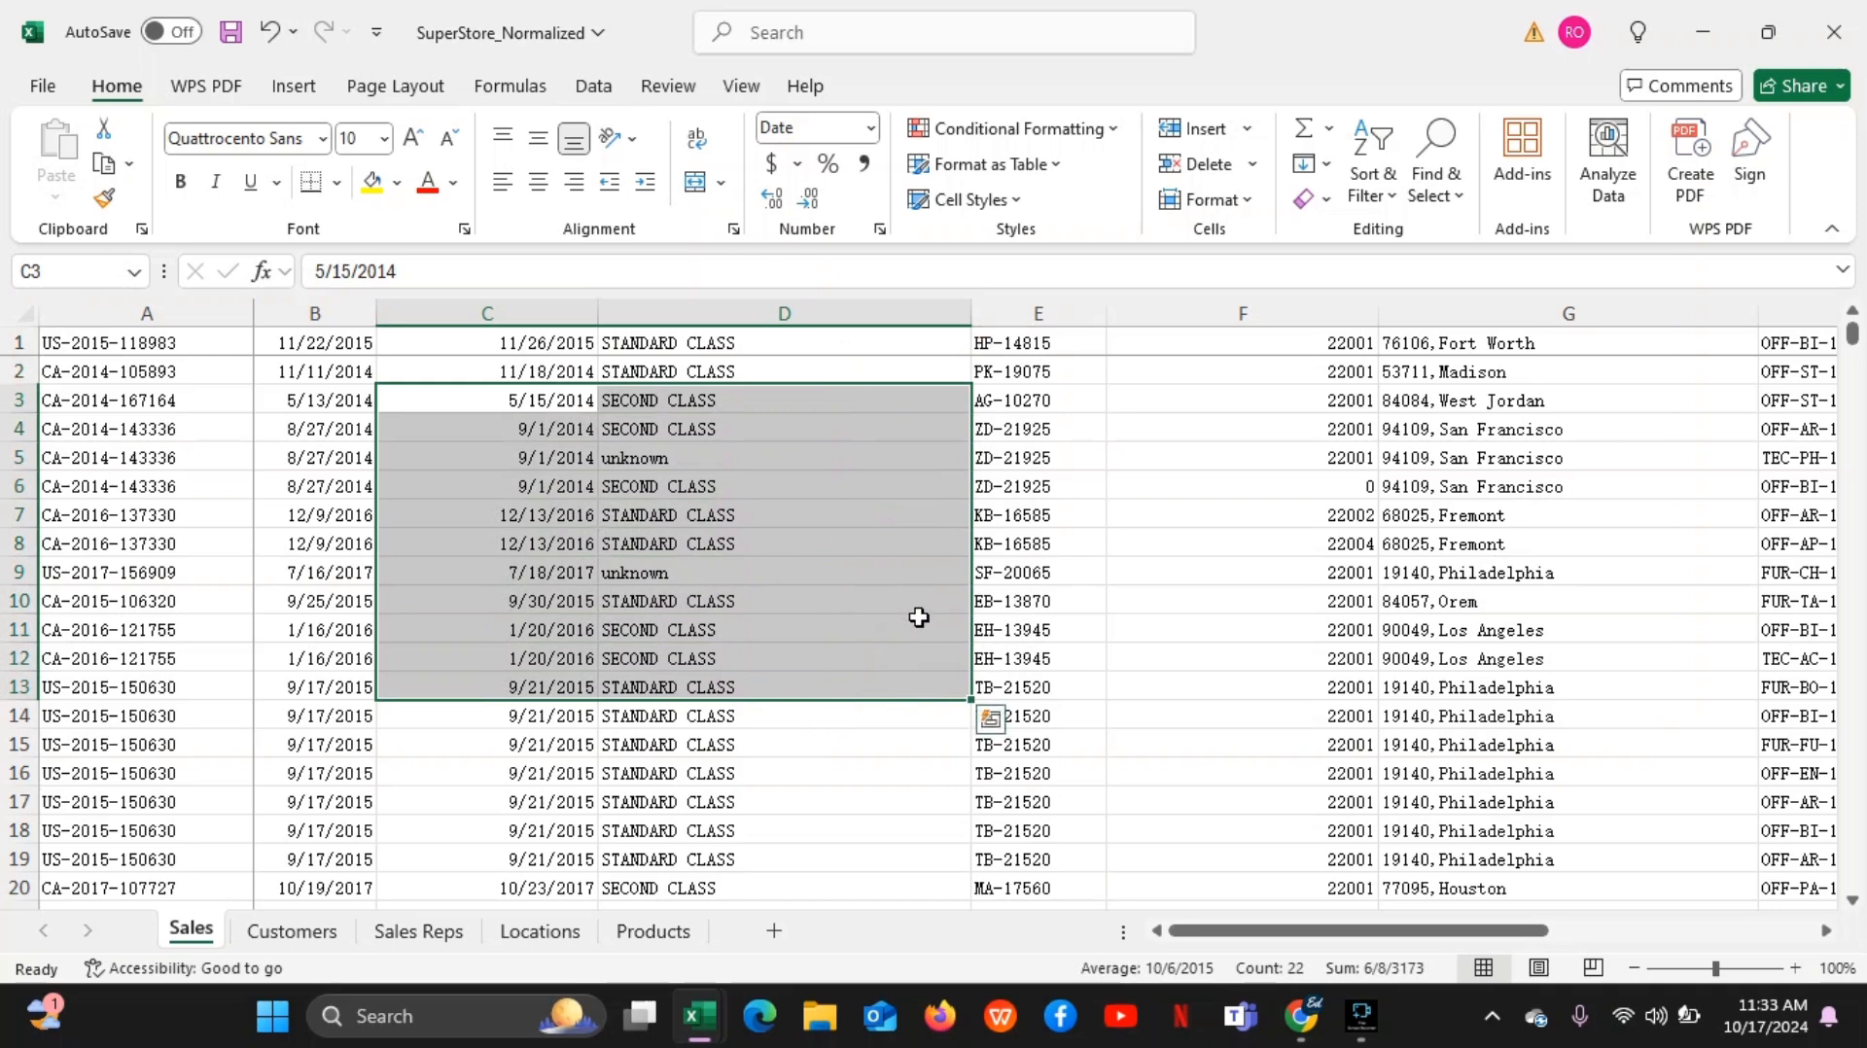
{"action": "left_click", "coordinate": [521, 551]}
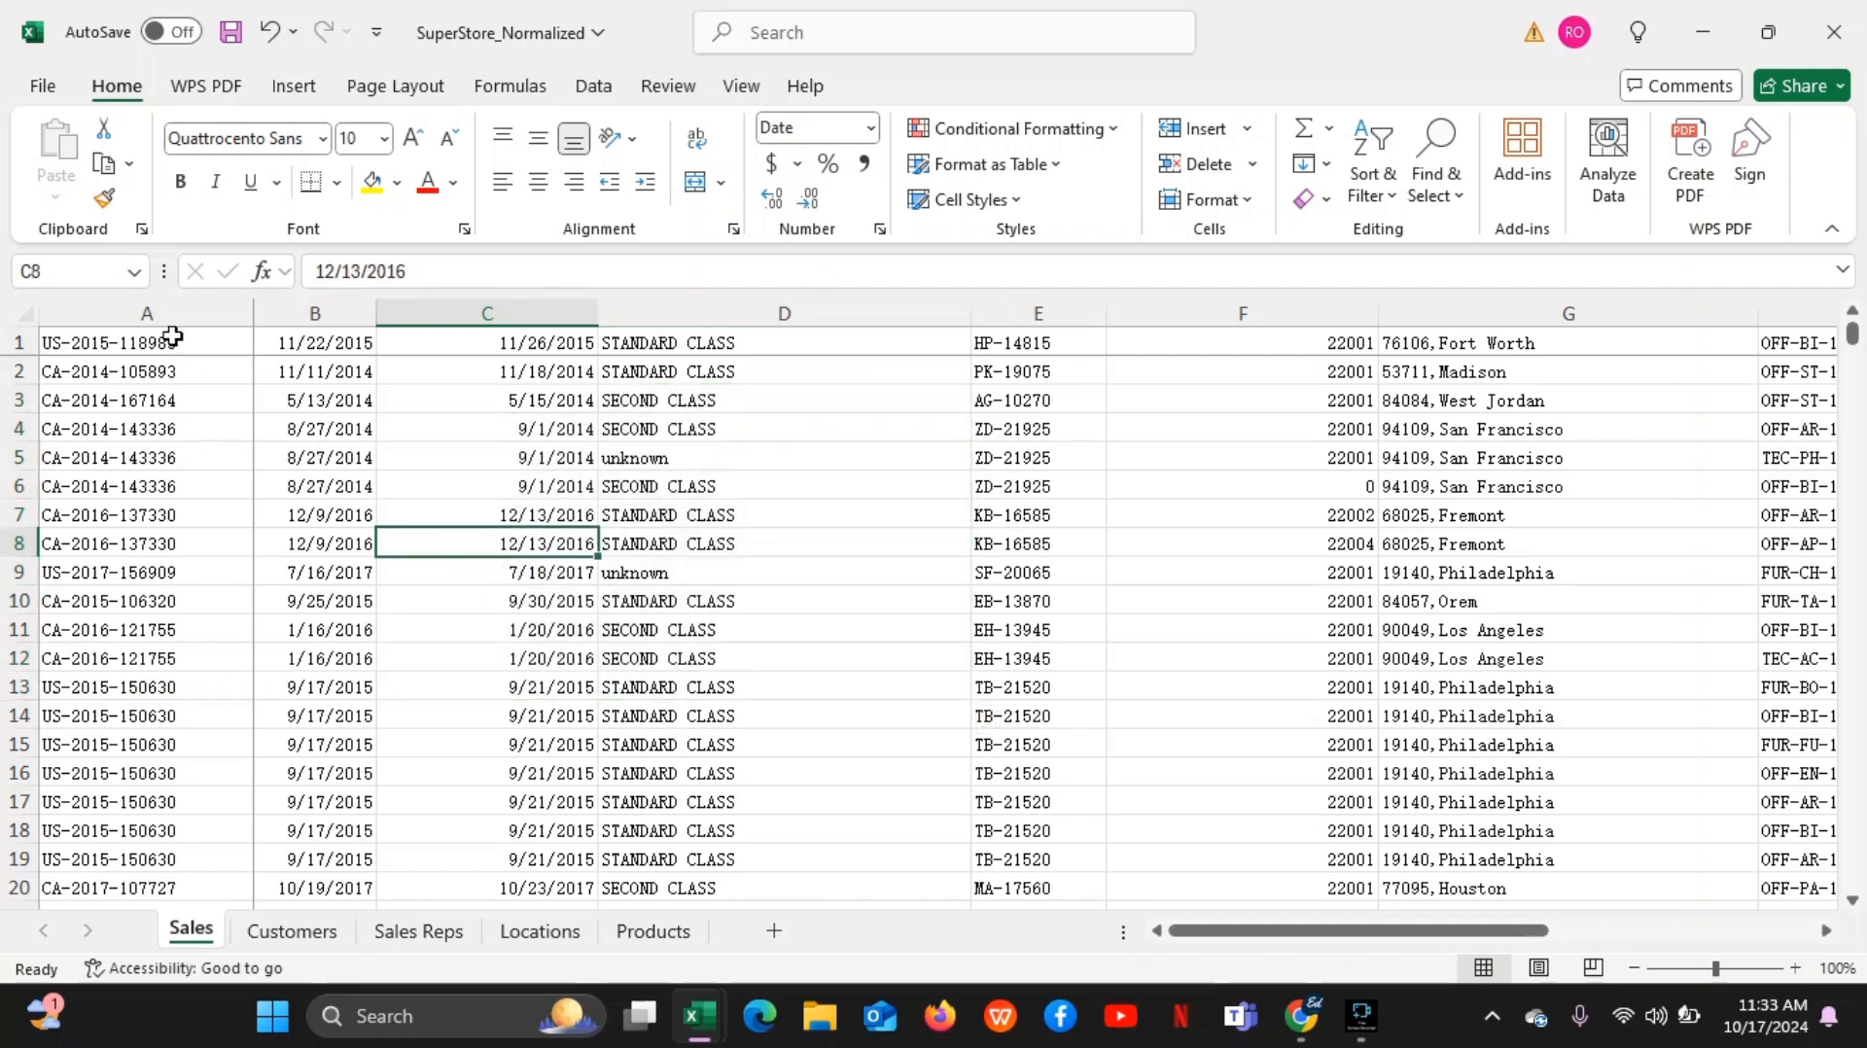
{"action": "left_click", "coordinate": [160, 362]}
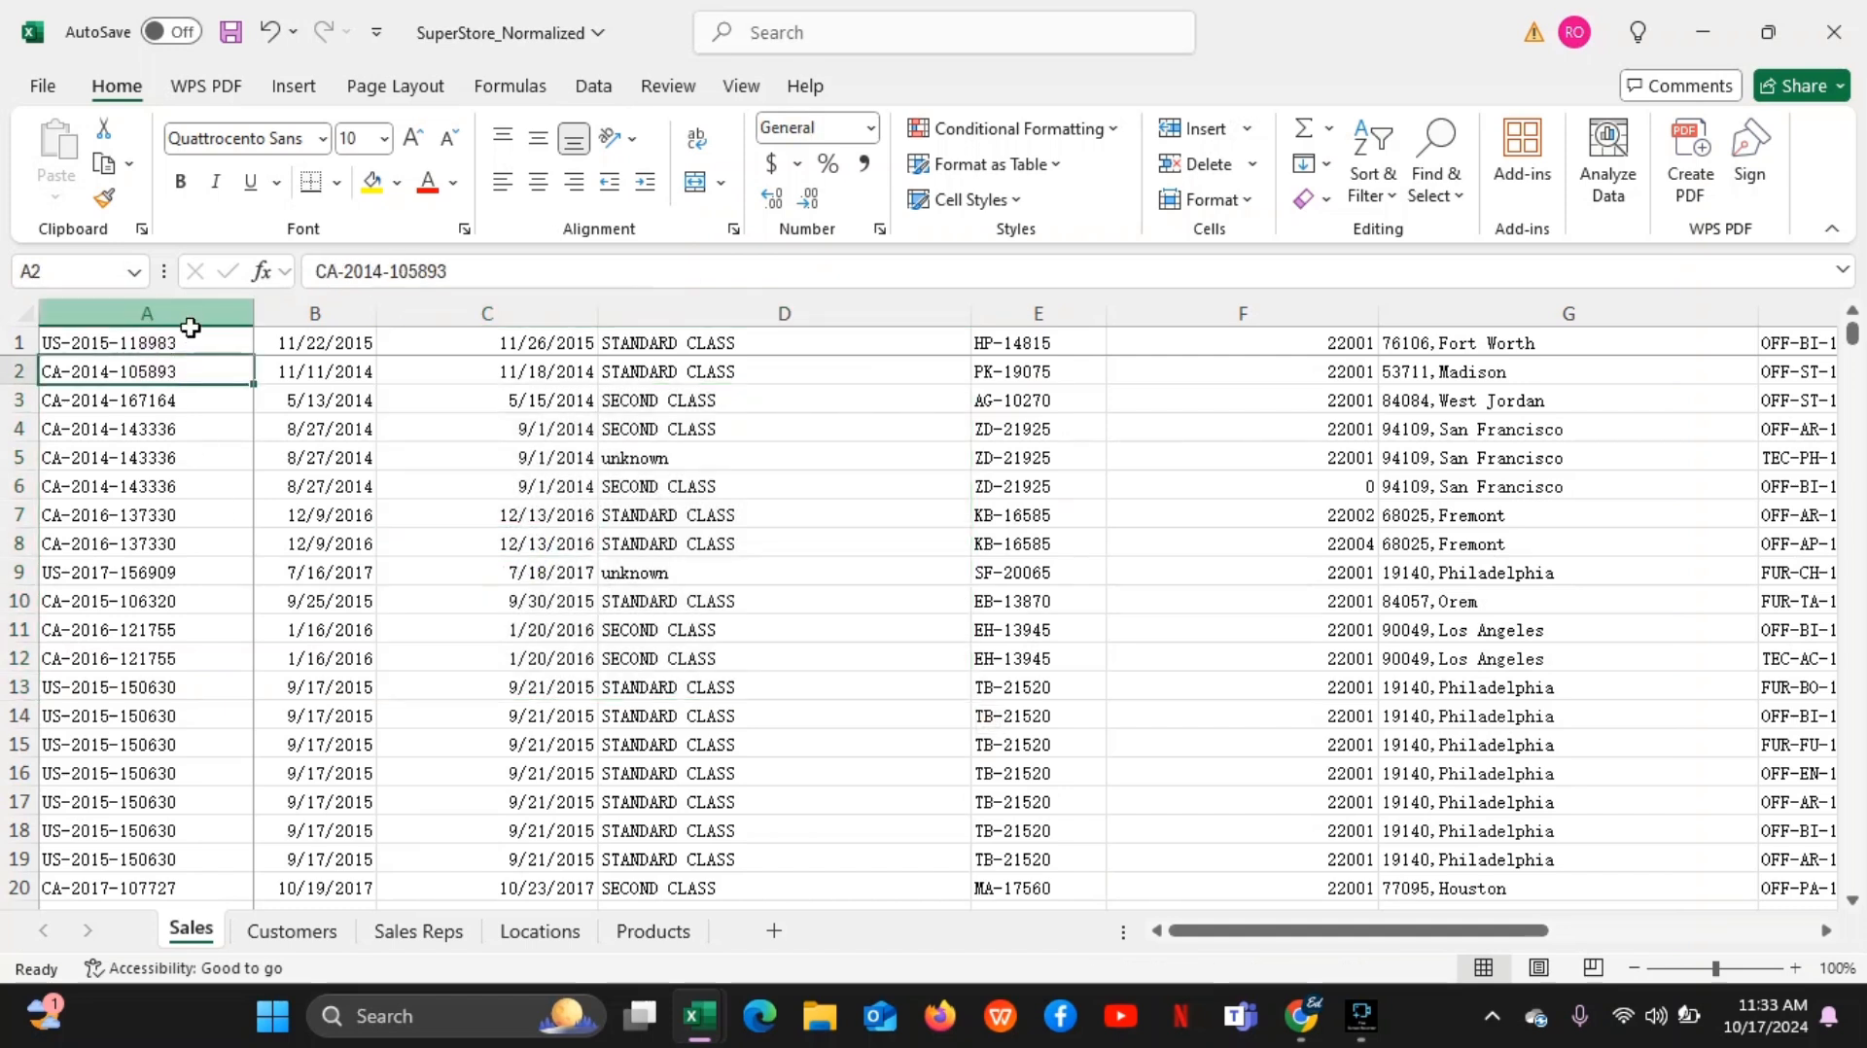
{"action": "left_click", "coordinate": [182, 347]}
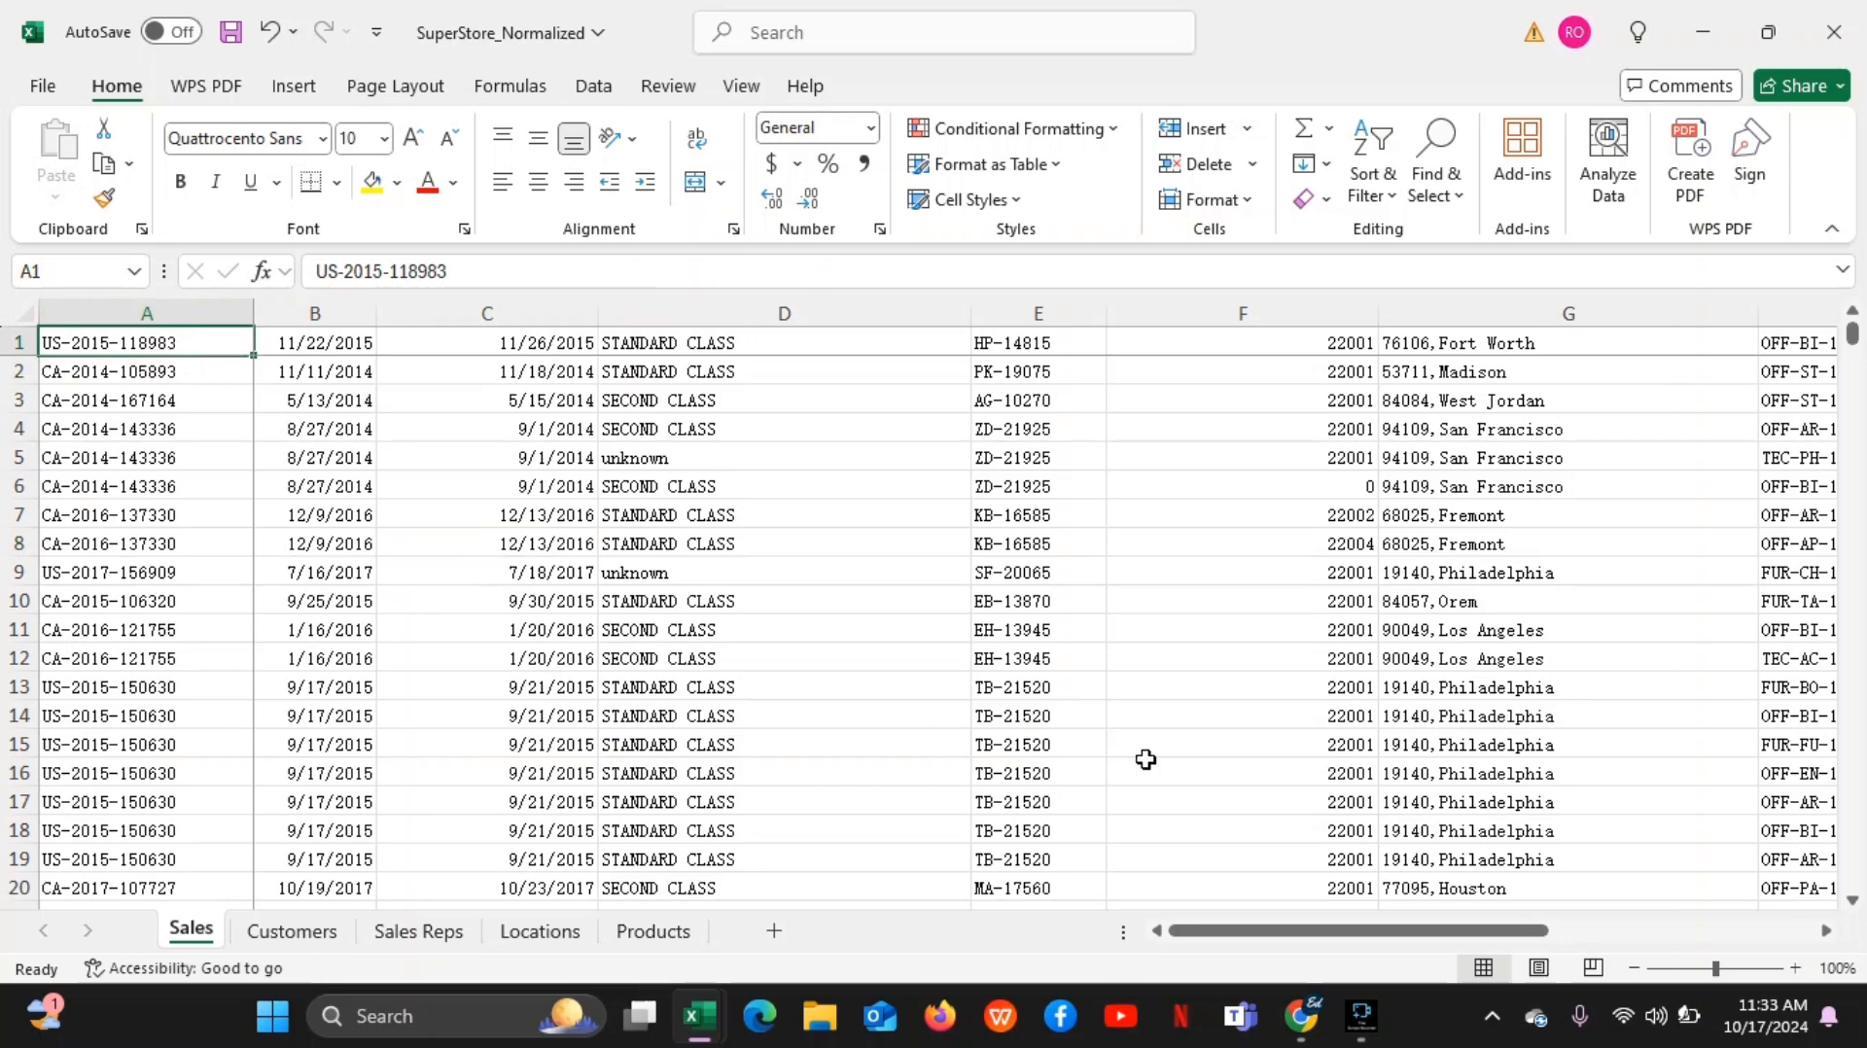
Return to the Google Meet call in Chrome and hide the screen-sharing notice
{"action": "mouse_move", "coordinate": [1320, 1020]}
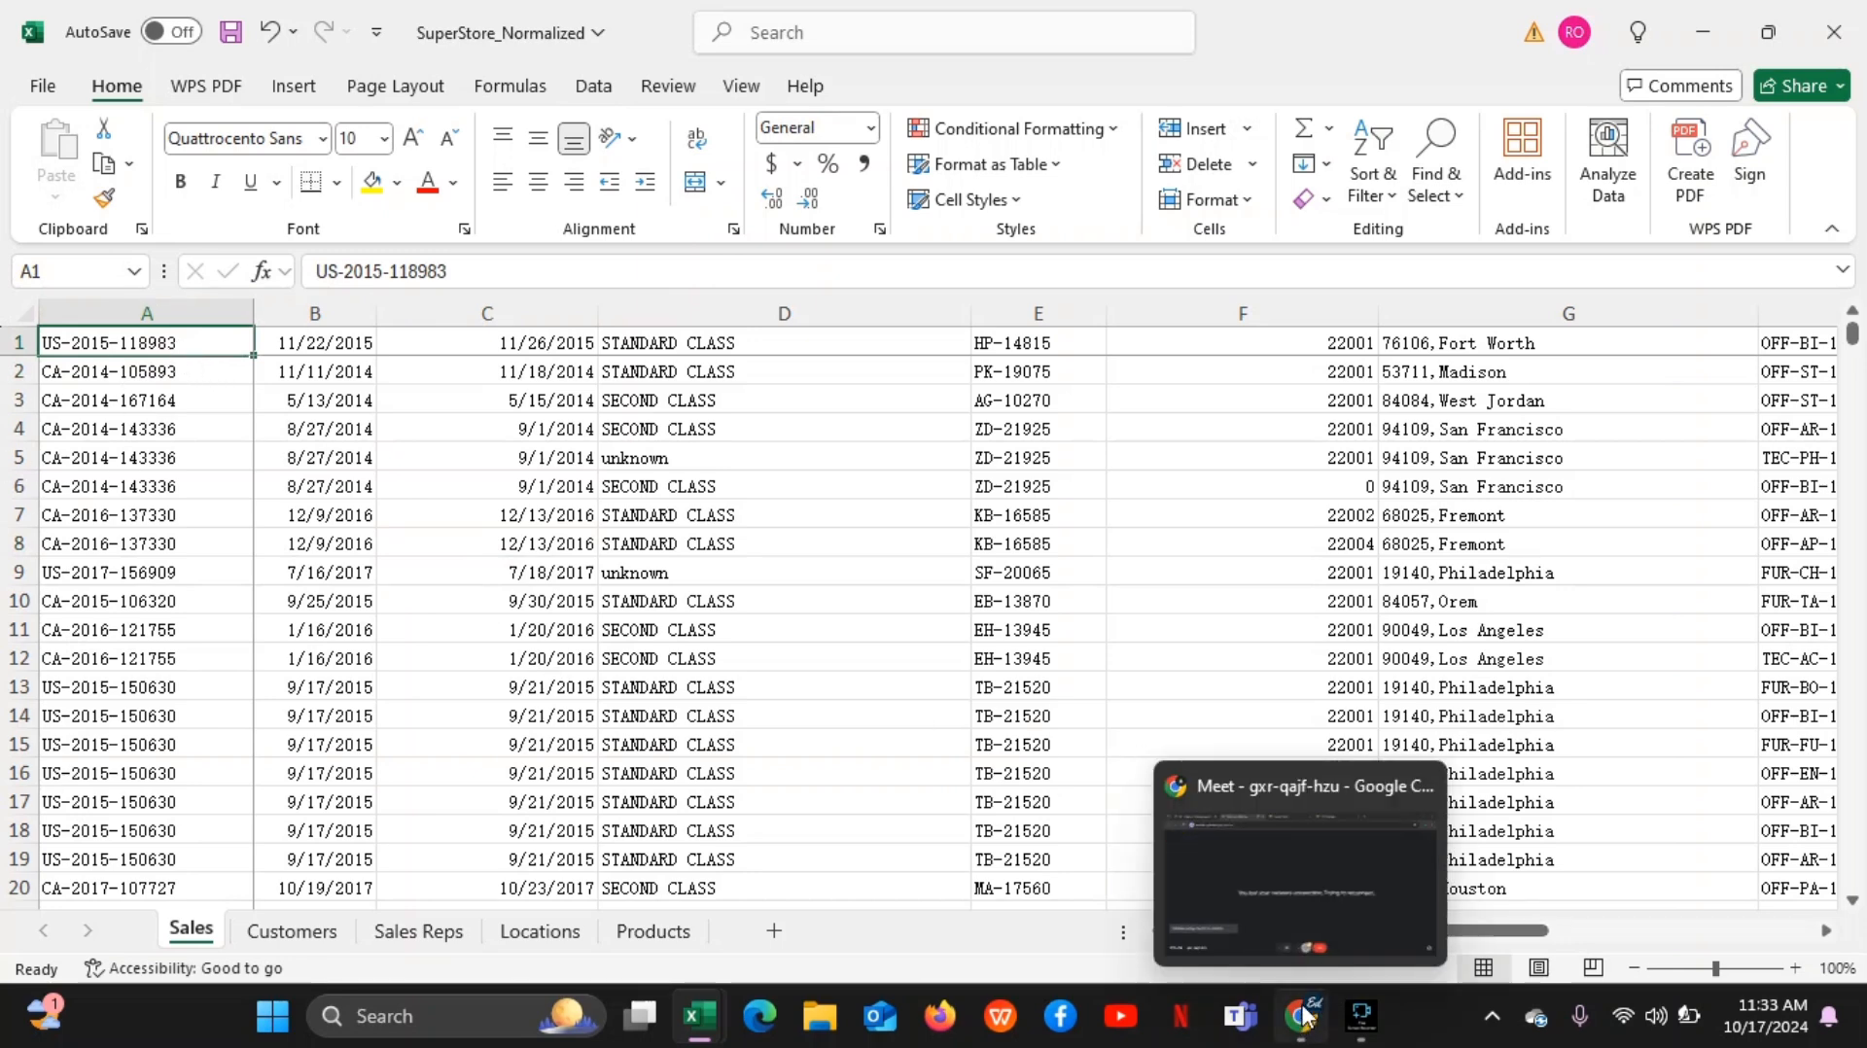
{"action": "left_click", "coordinate": [1292, 914]}
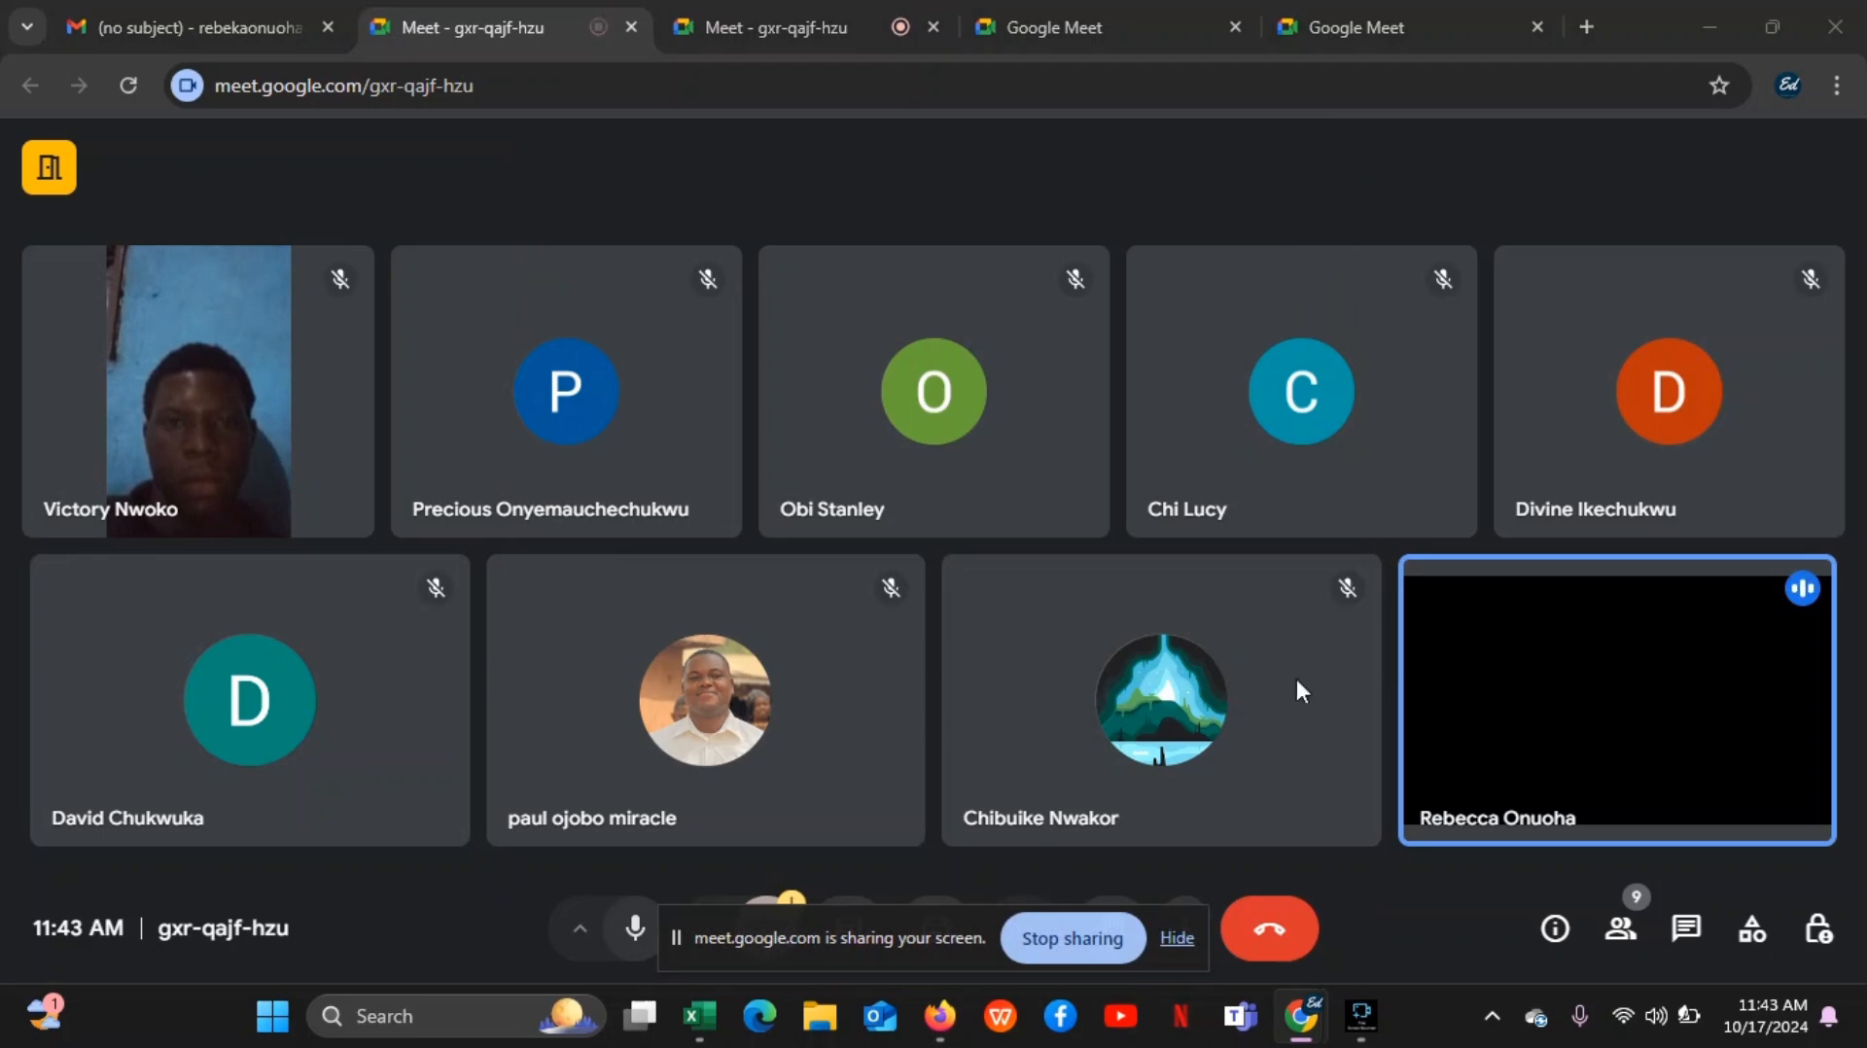
{"action": "left_click", "coordinate": [1176, 938]}
Switch to the SuperStore_Normalized workbook in Excel and point out cells C3 and A2
{"action": "mouse_move", "coordinate": [699, 1017]}
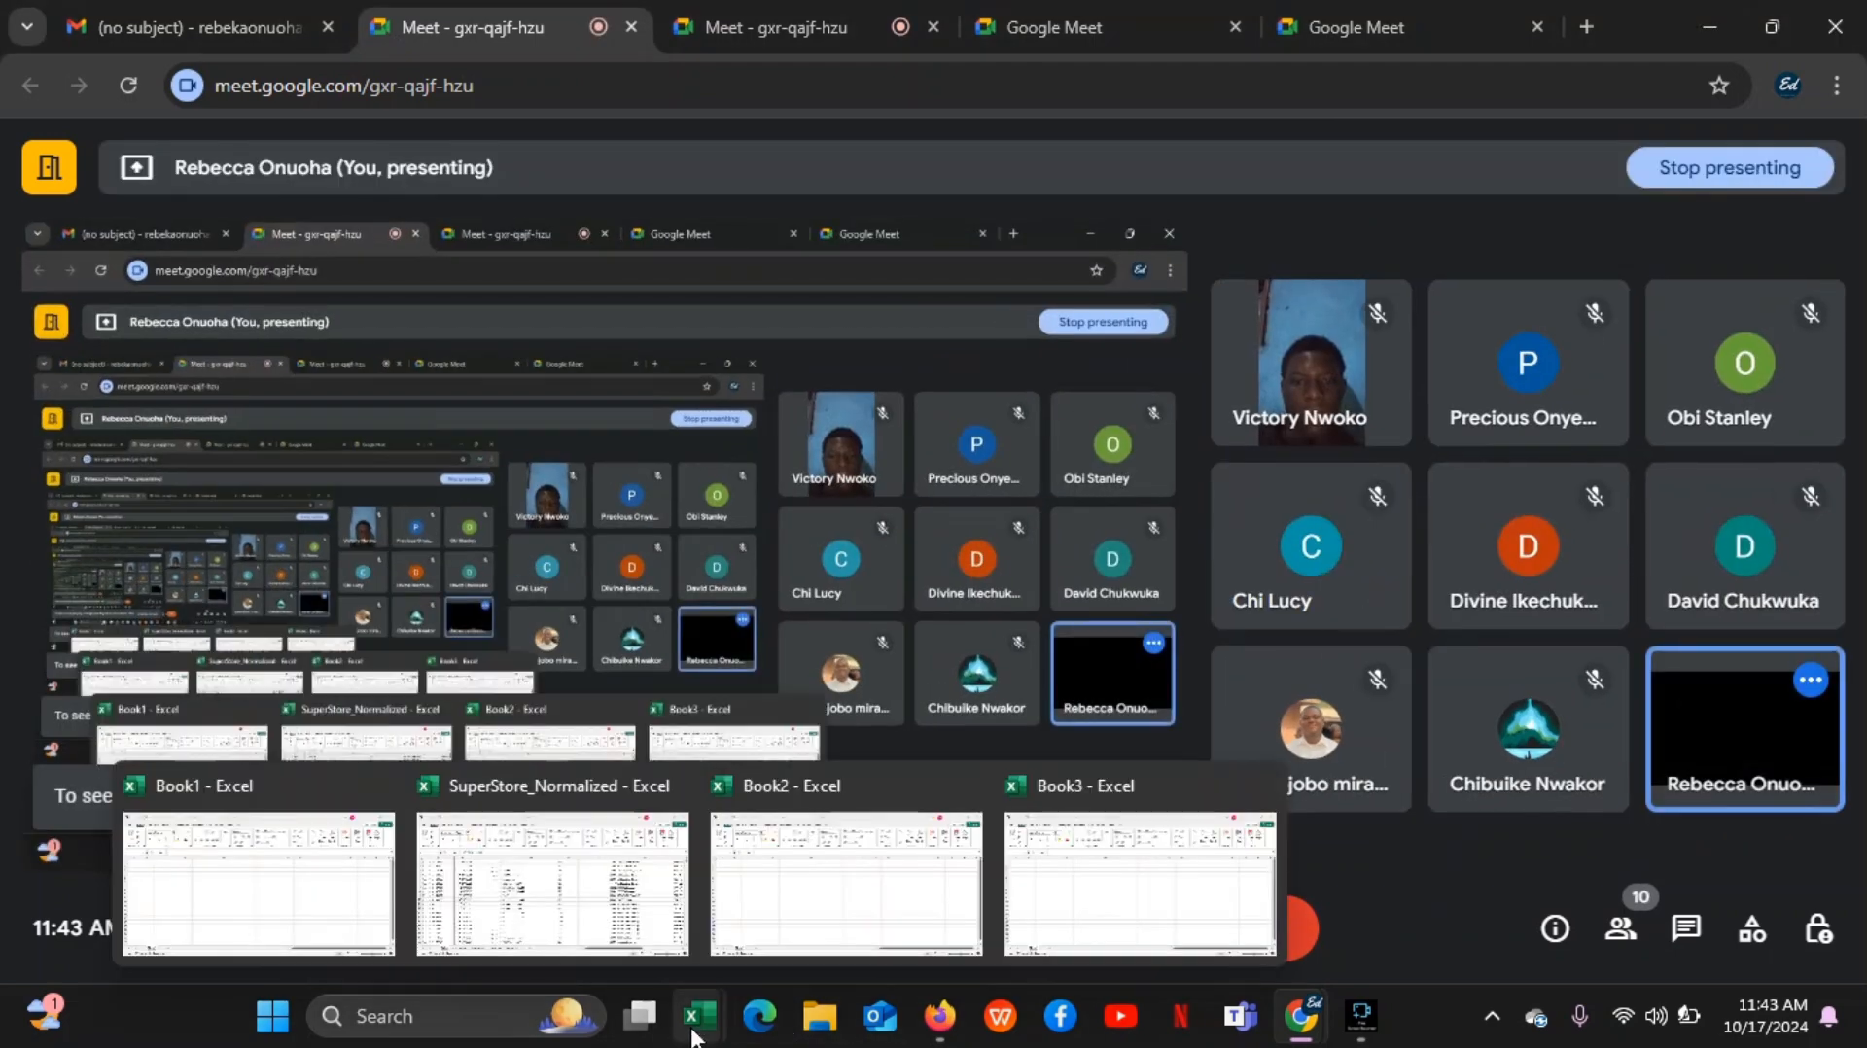
{"action": "left_click", "coordinate": [595, 893]}
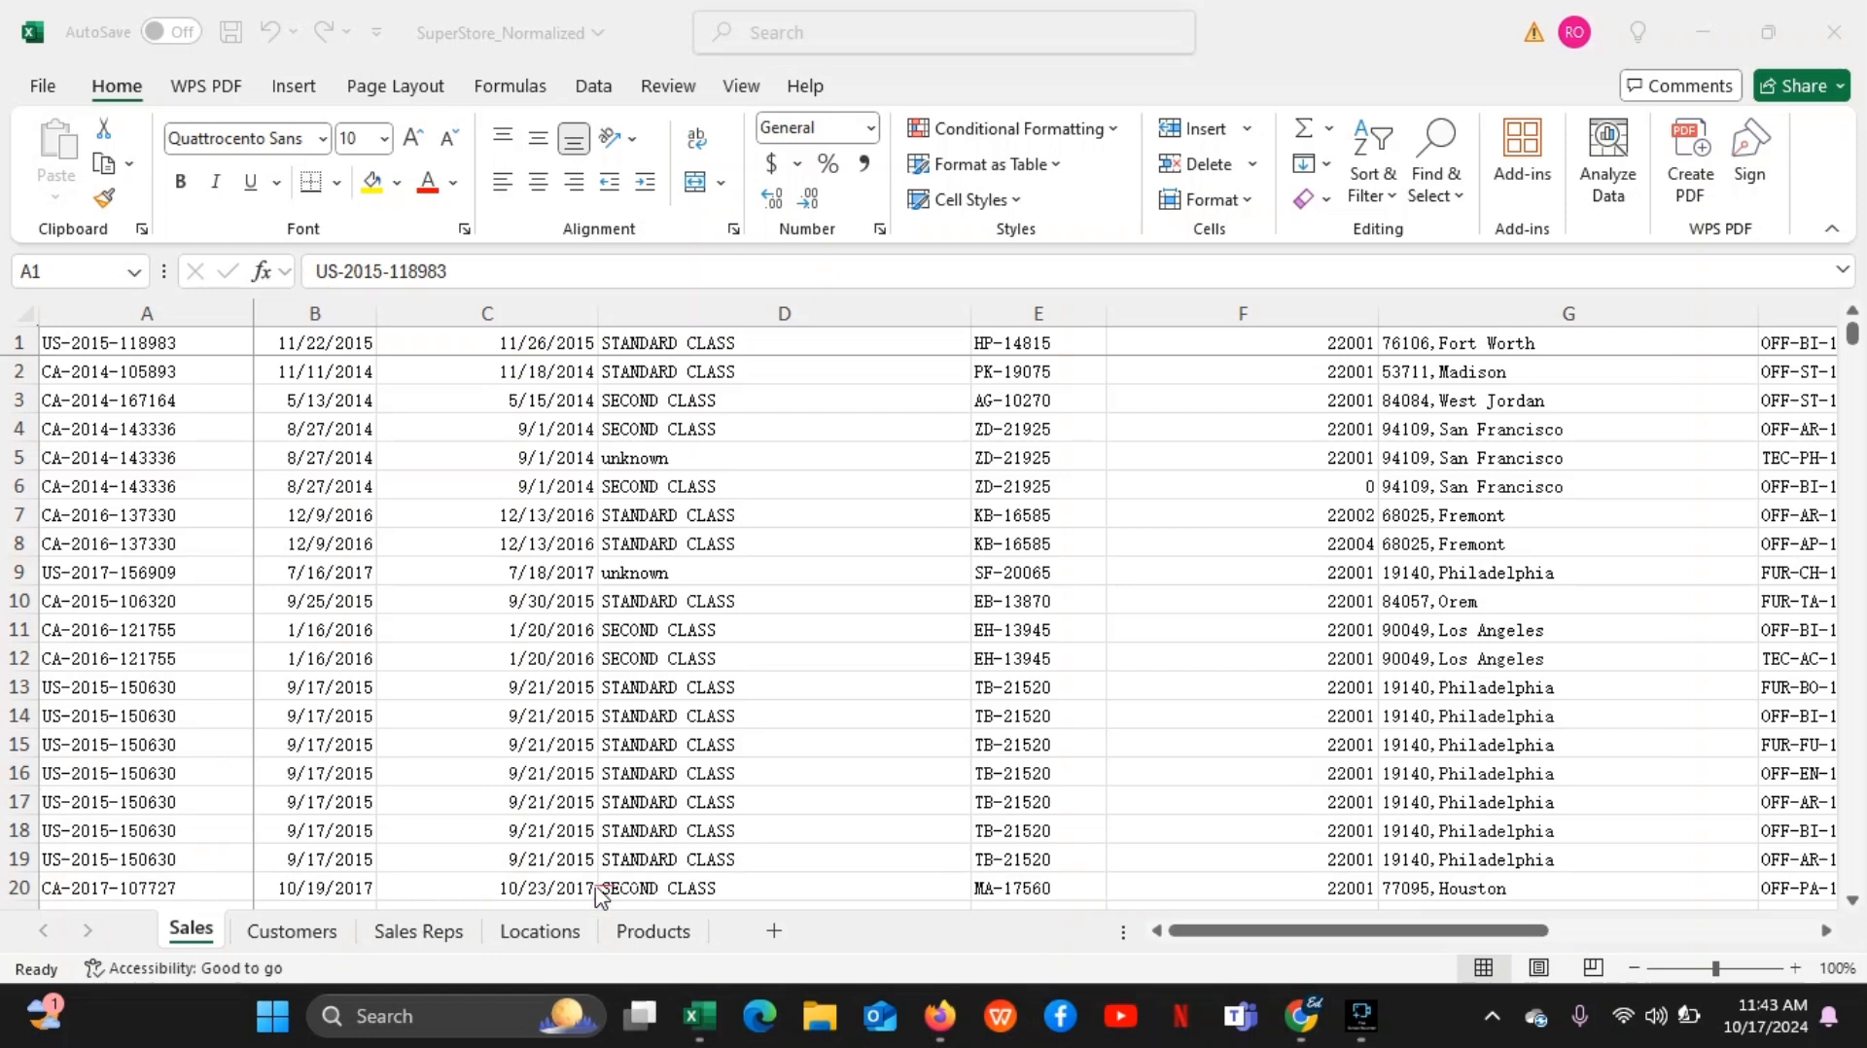
{"action": "left_click", "coordinate": [448, 410]}
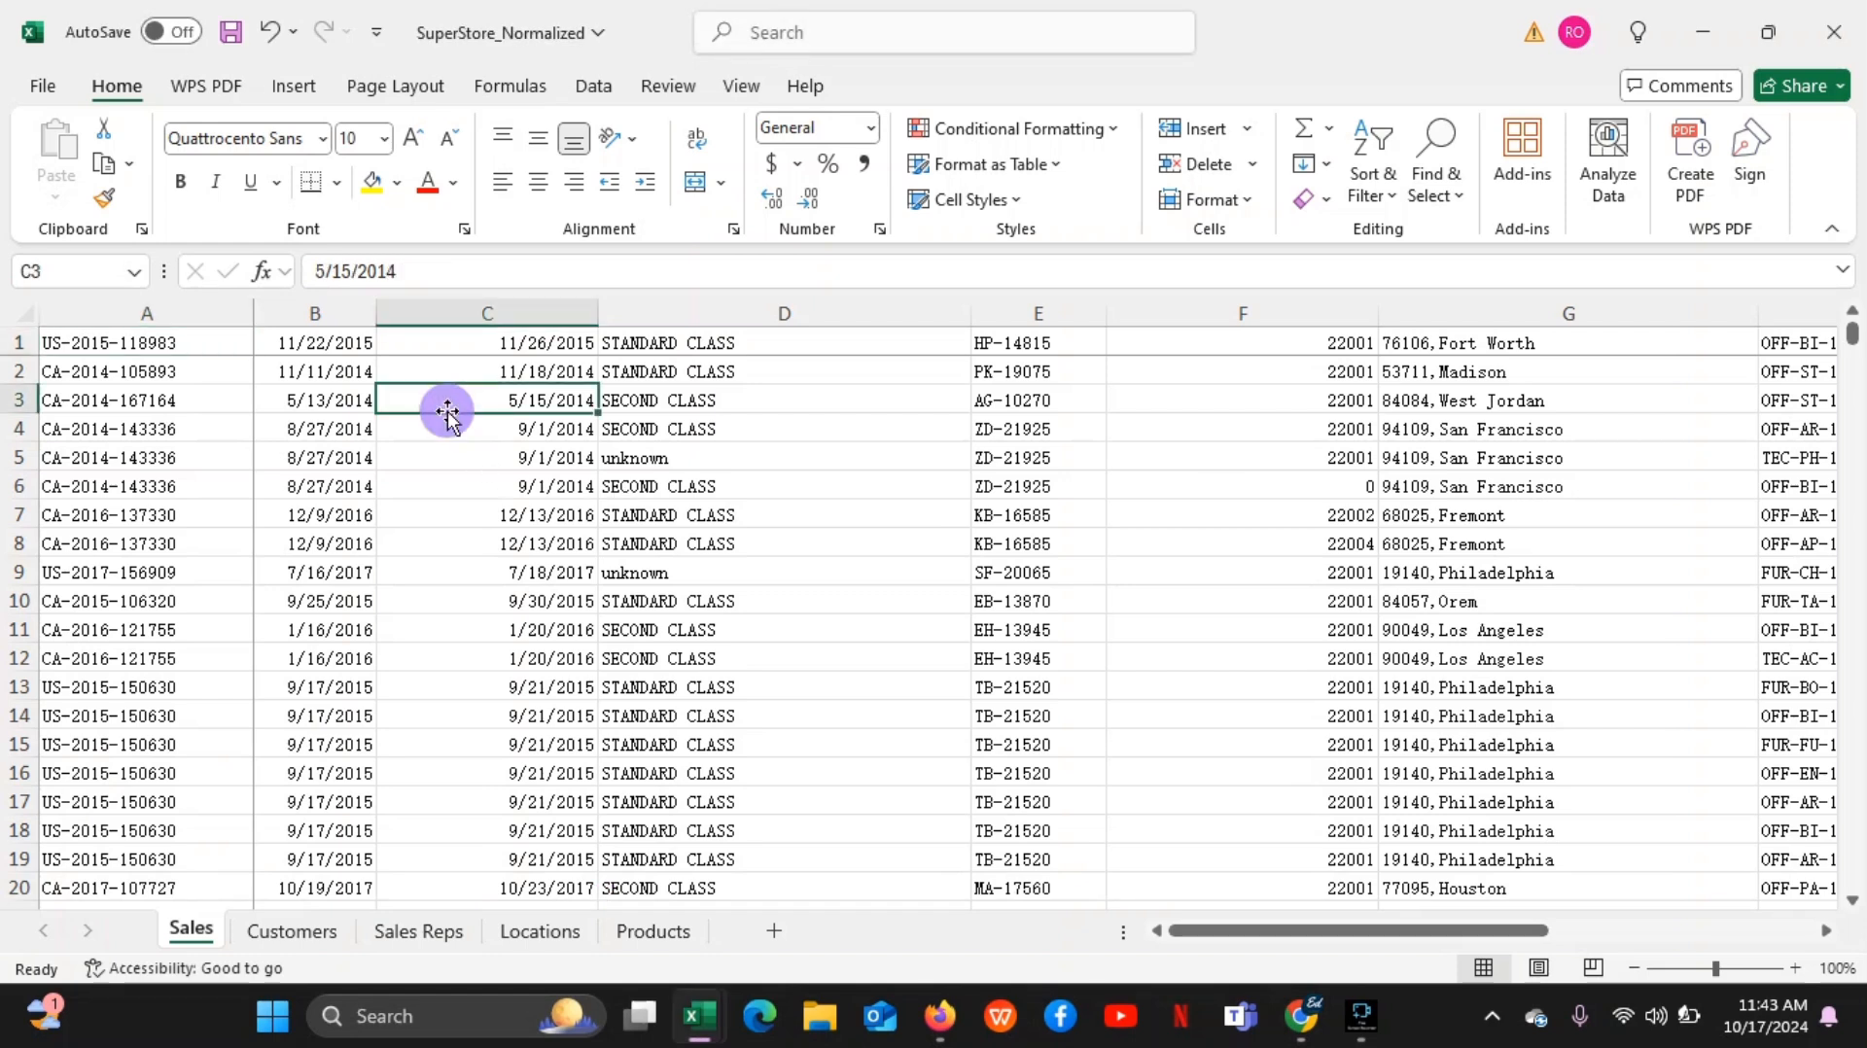
{"action": "left_click", "coordinate": [190, 375]}
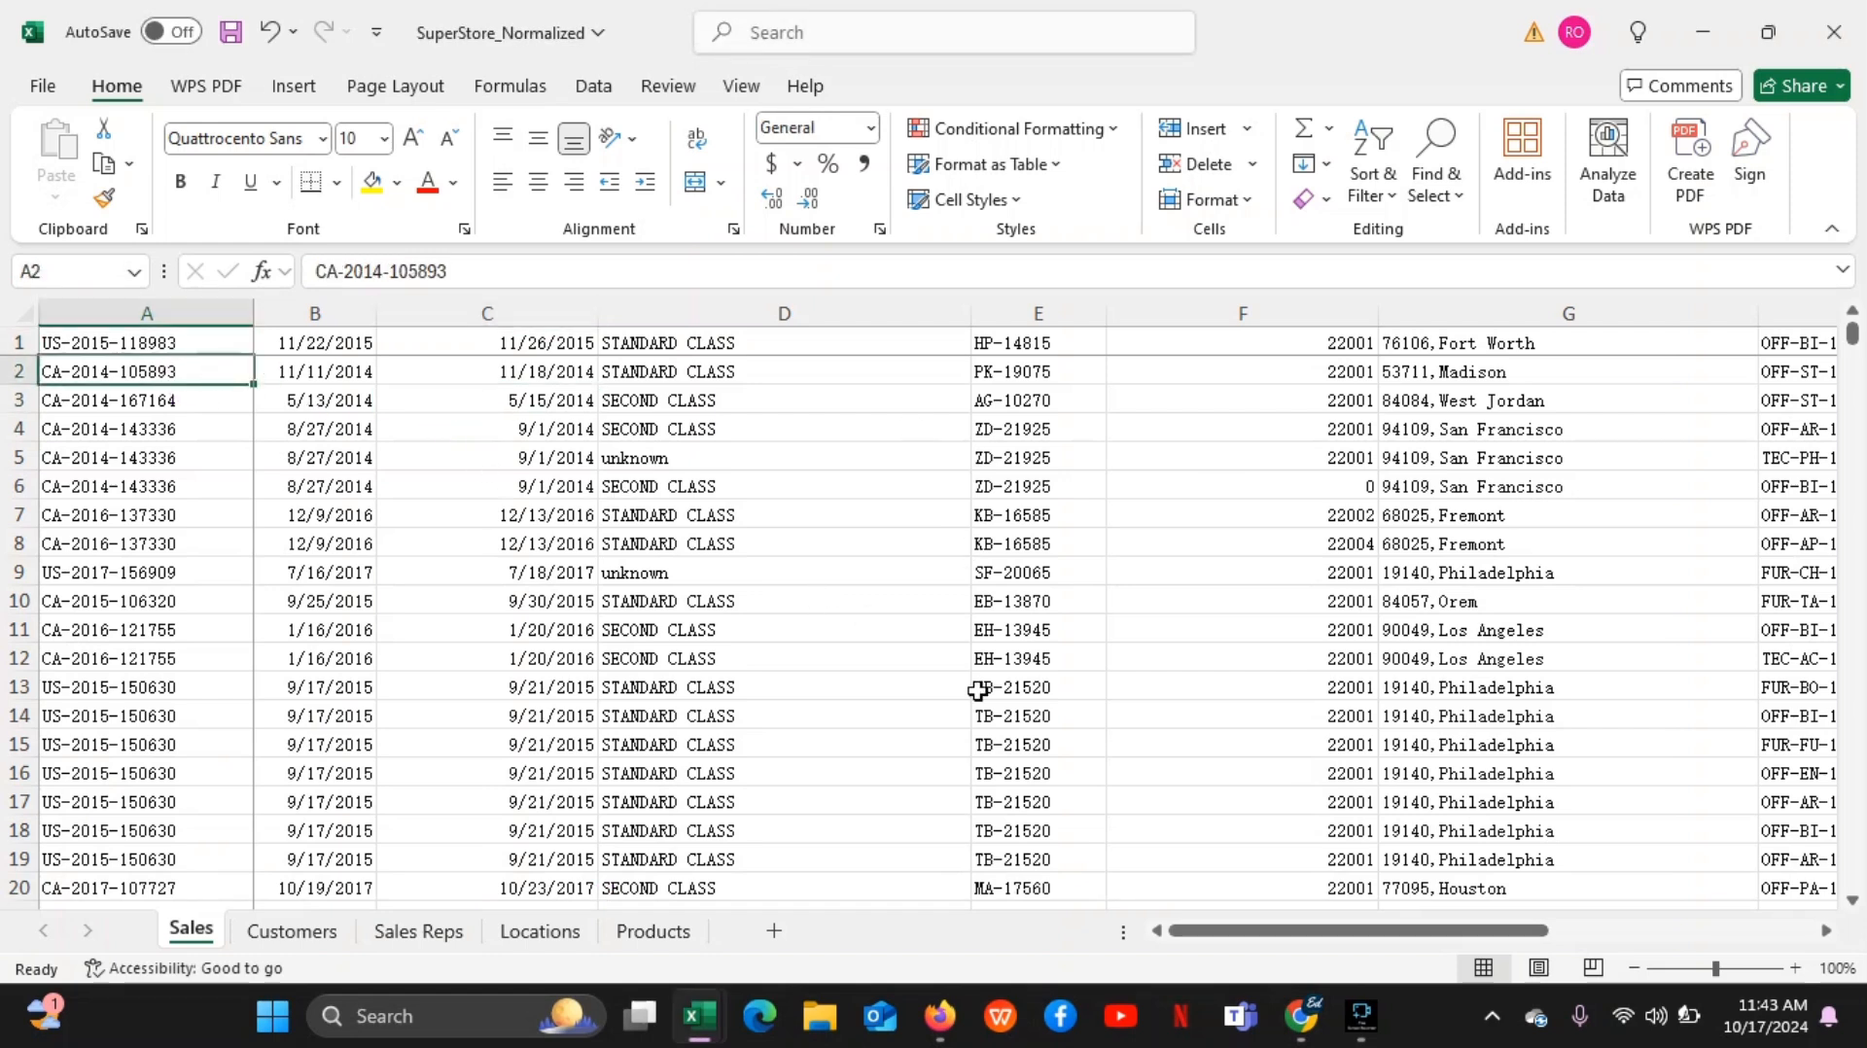
Check the presentation in the Google Meet call and return to the SuperStore_Normalized workbook
{"action": "mouse_move", "coordinate": [1301, 1016]}
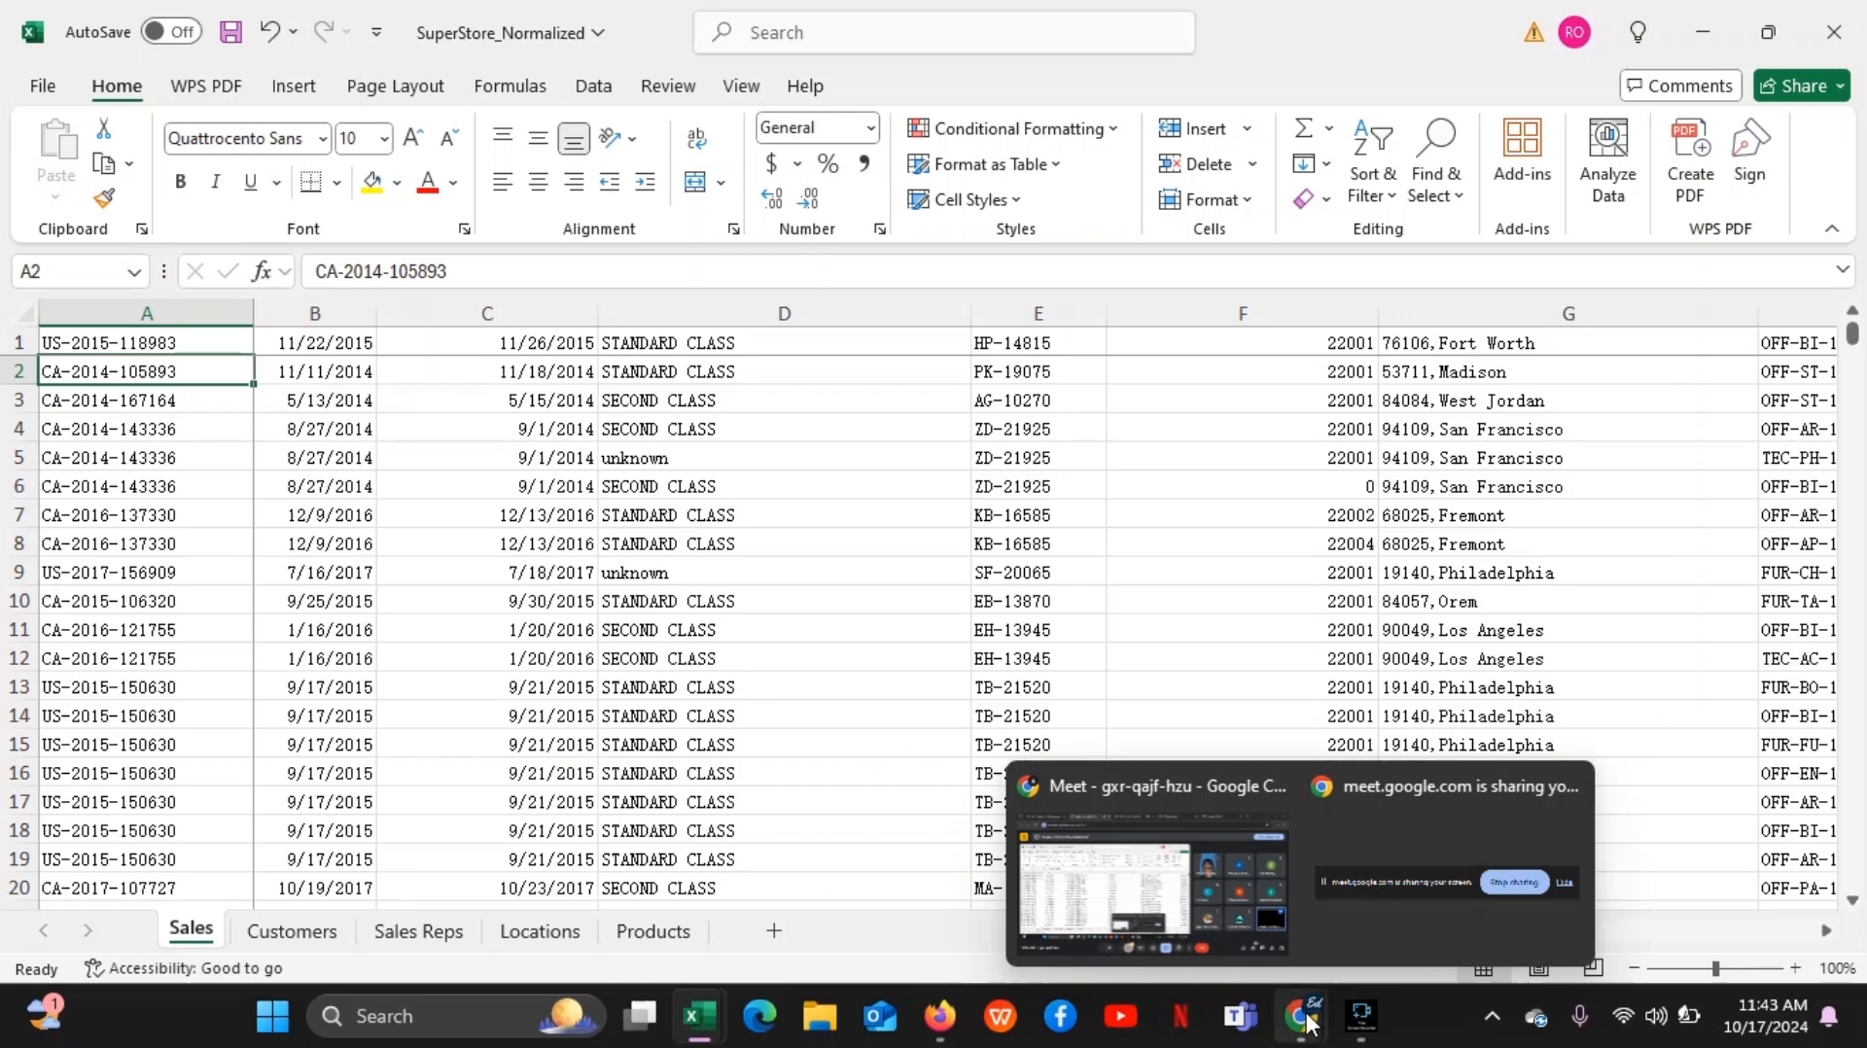
{"action": "left_click", "coordinate": [1206, 912]}
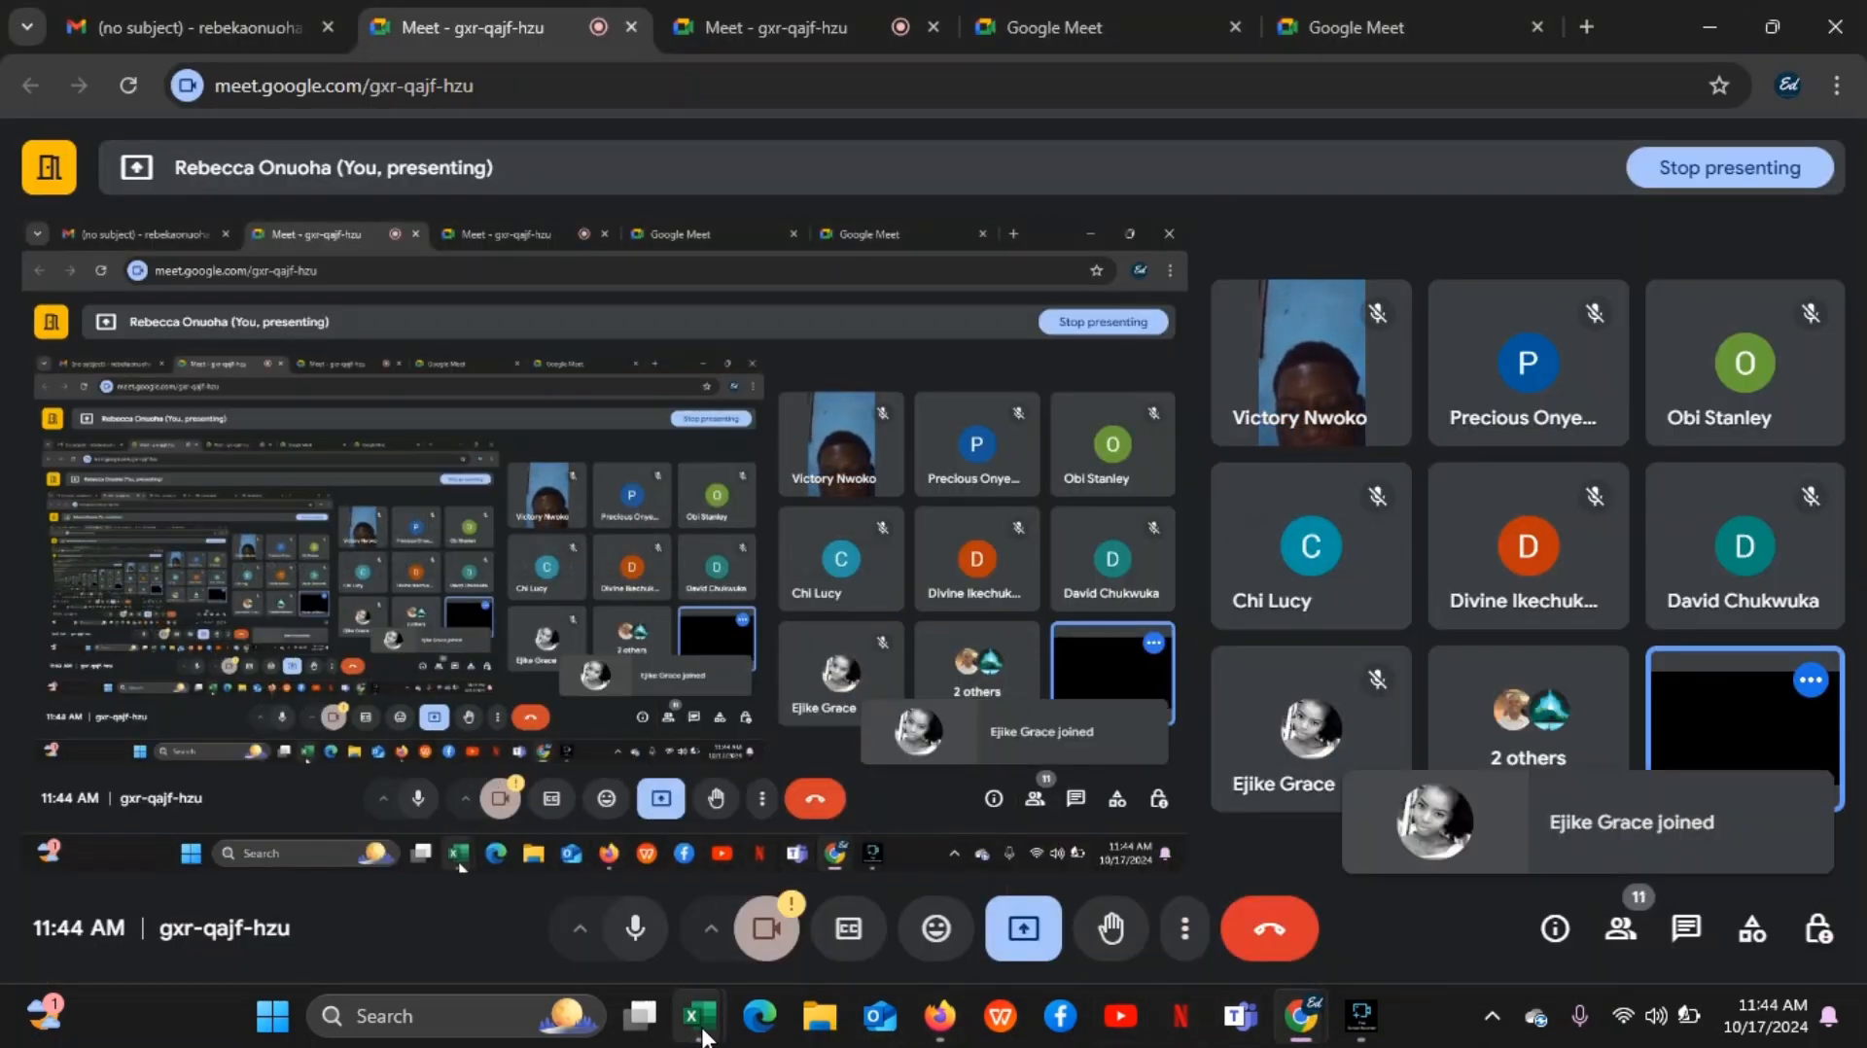
{"action": "mouse_move", "coordinate": [700, 1016]}
{"action": "left_click", "coordinate": [632, 904]}
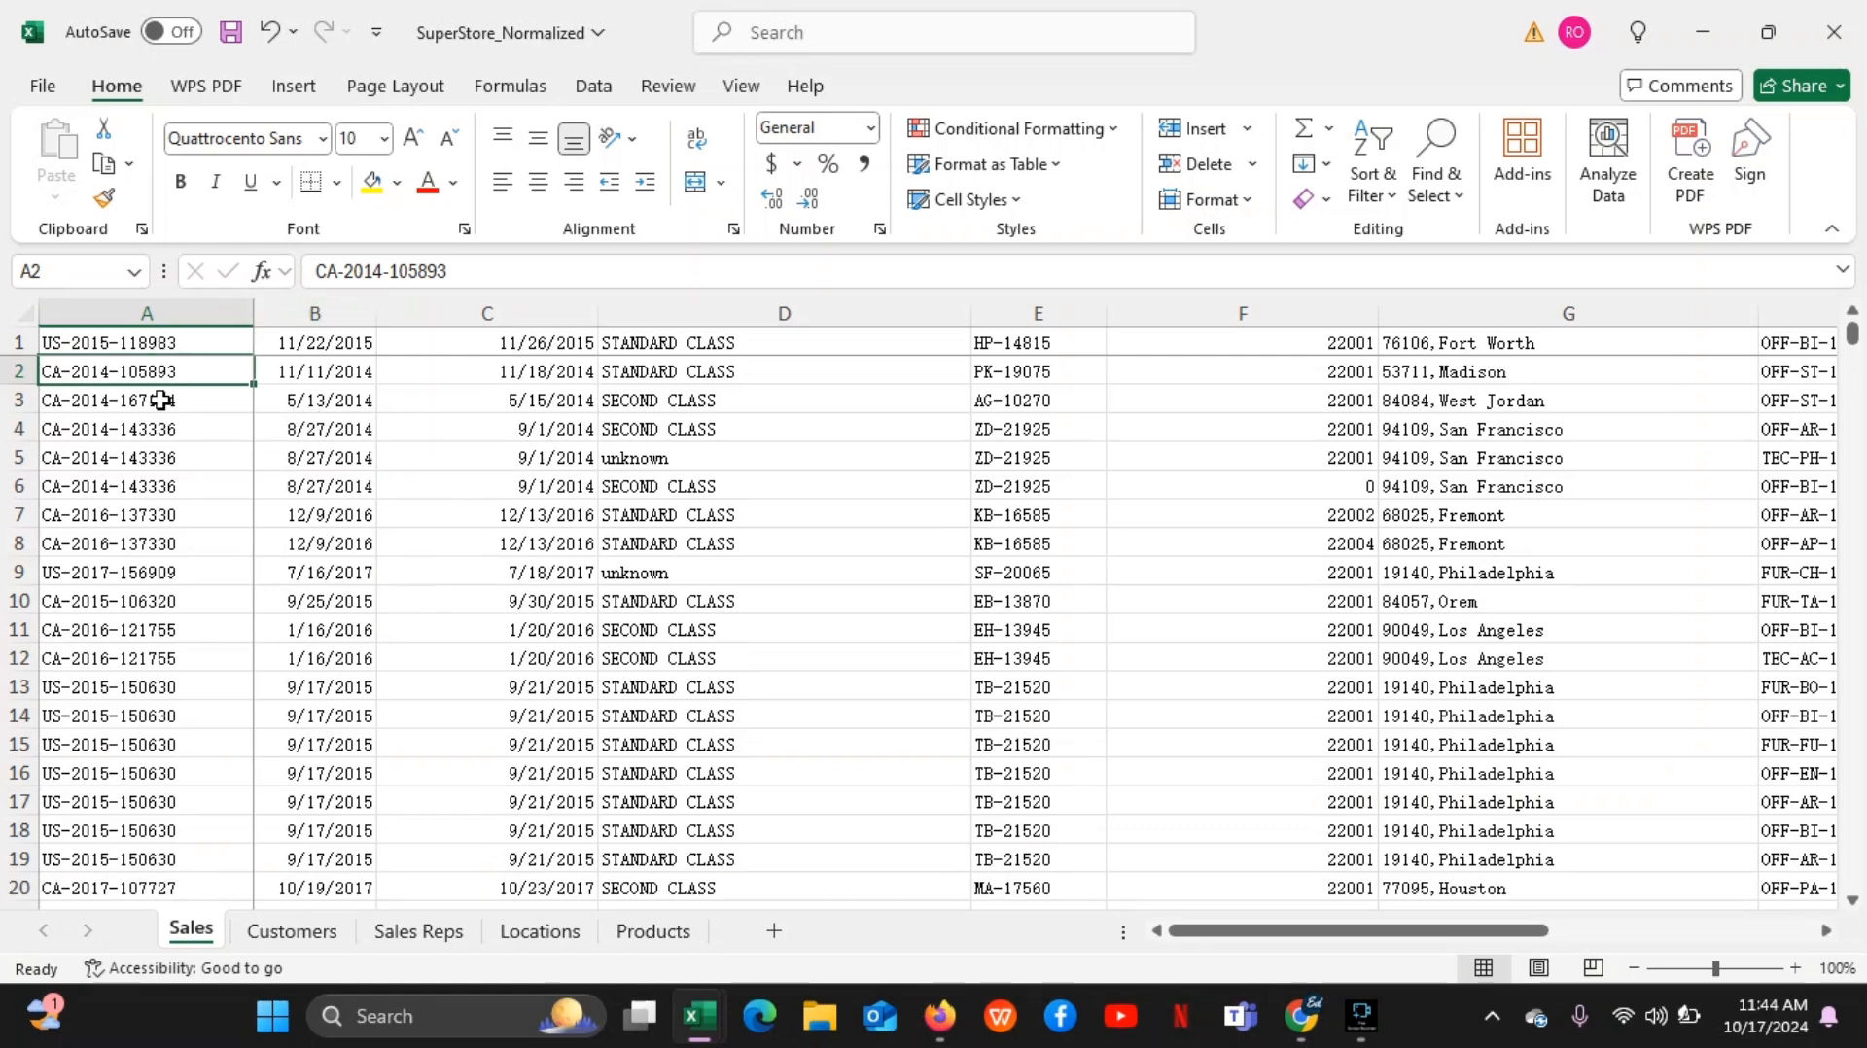
Point out cells A5 and A1 in column A of the Sales sheet
{"action": "left_click", "coordinate": [117, 455]}
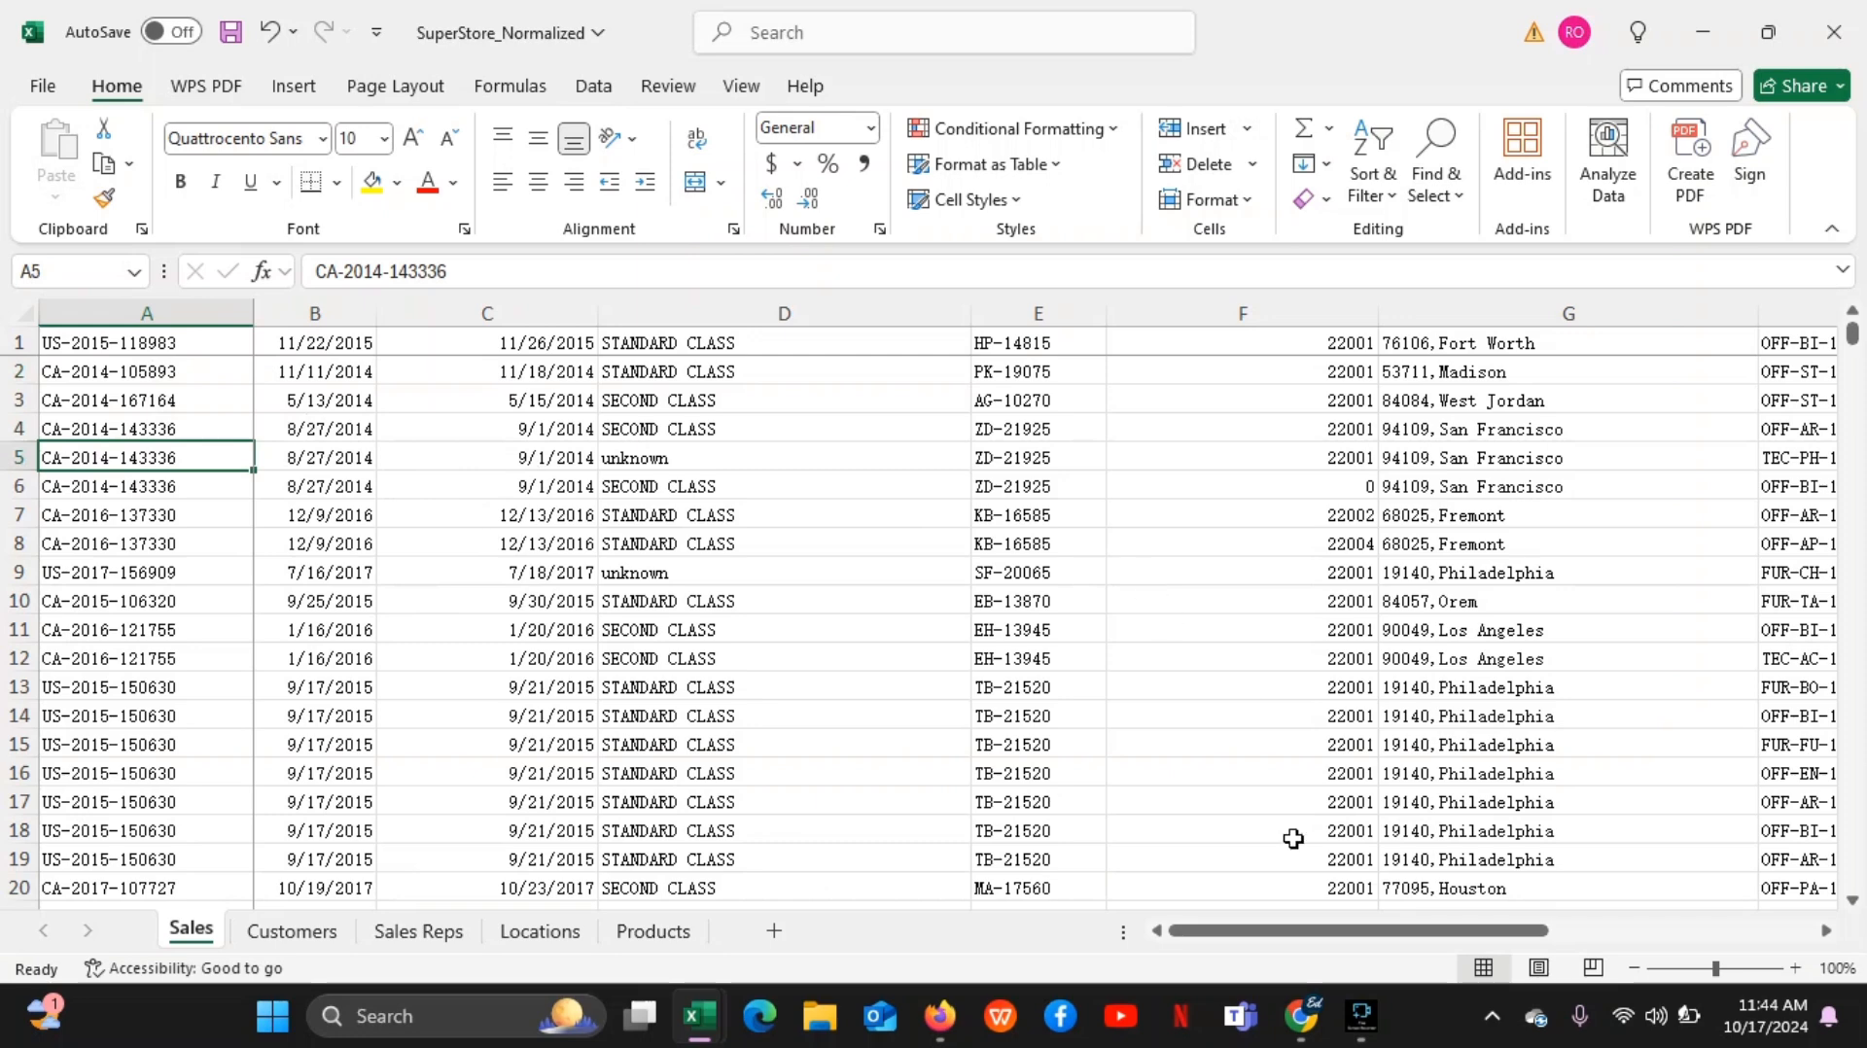
{"action": "mouse_move", "coordinate": [1362, 1017]}
{"action": "mouse_move", "coordinate": [1418, 924]}
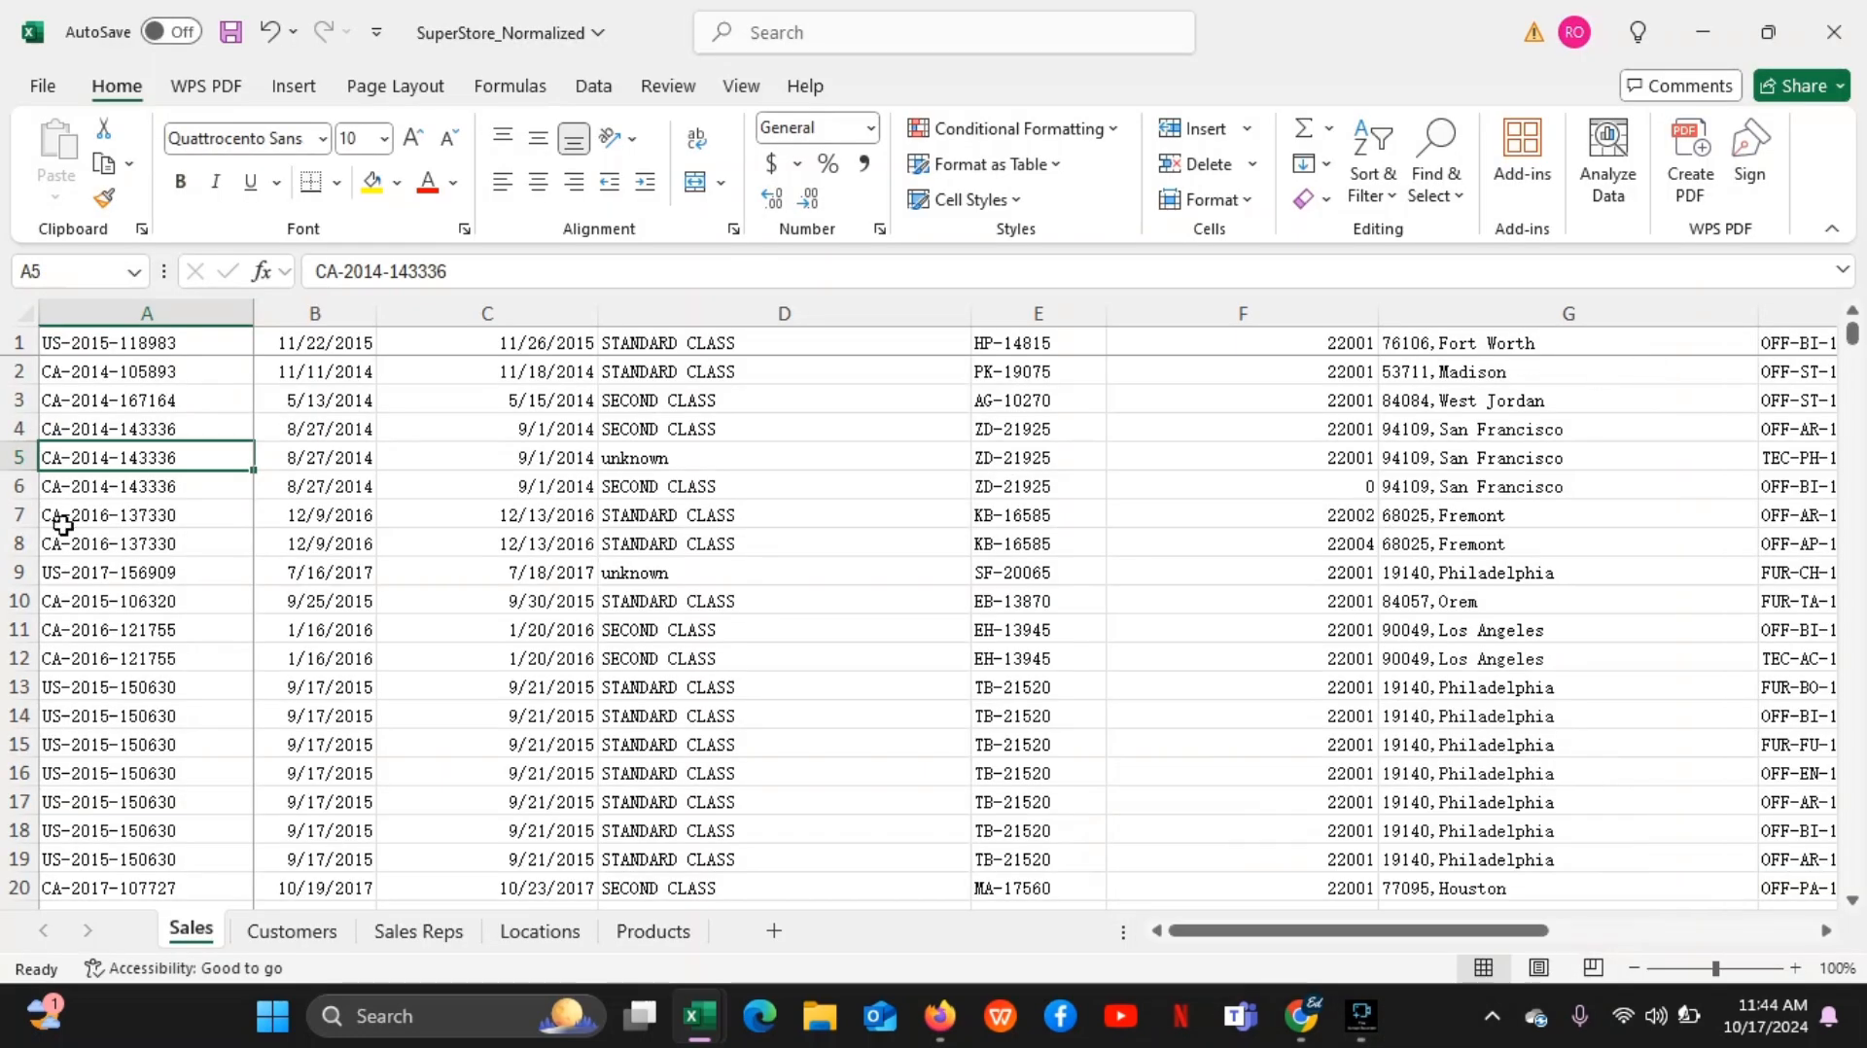
{"action": "left_click", "coordinate": [111, 347]}
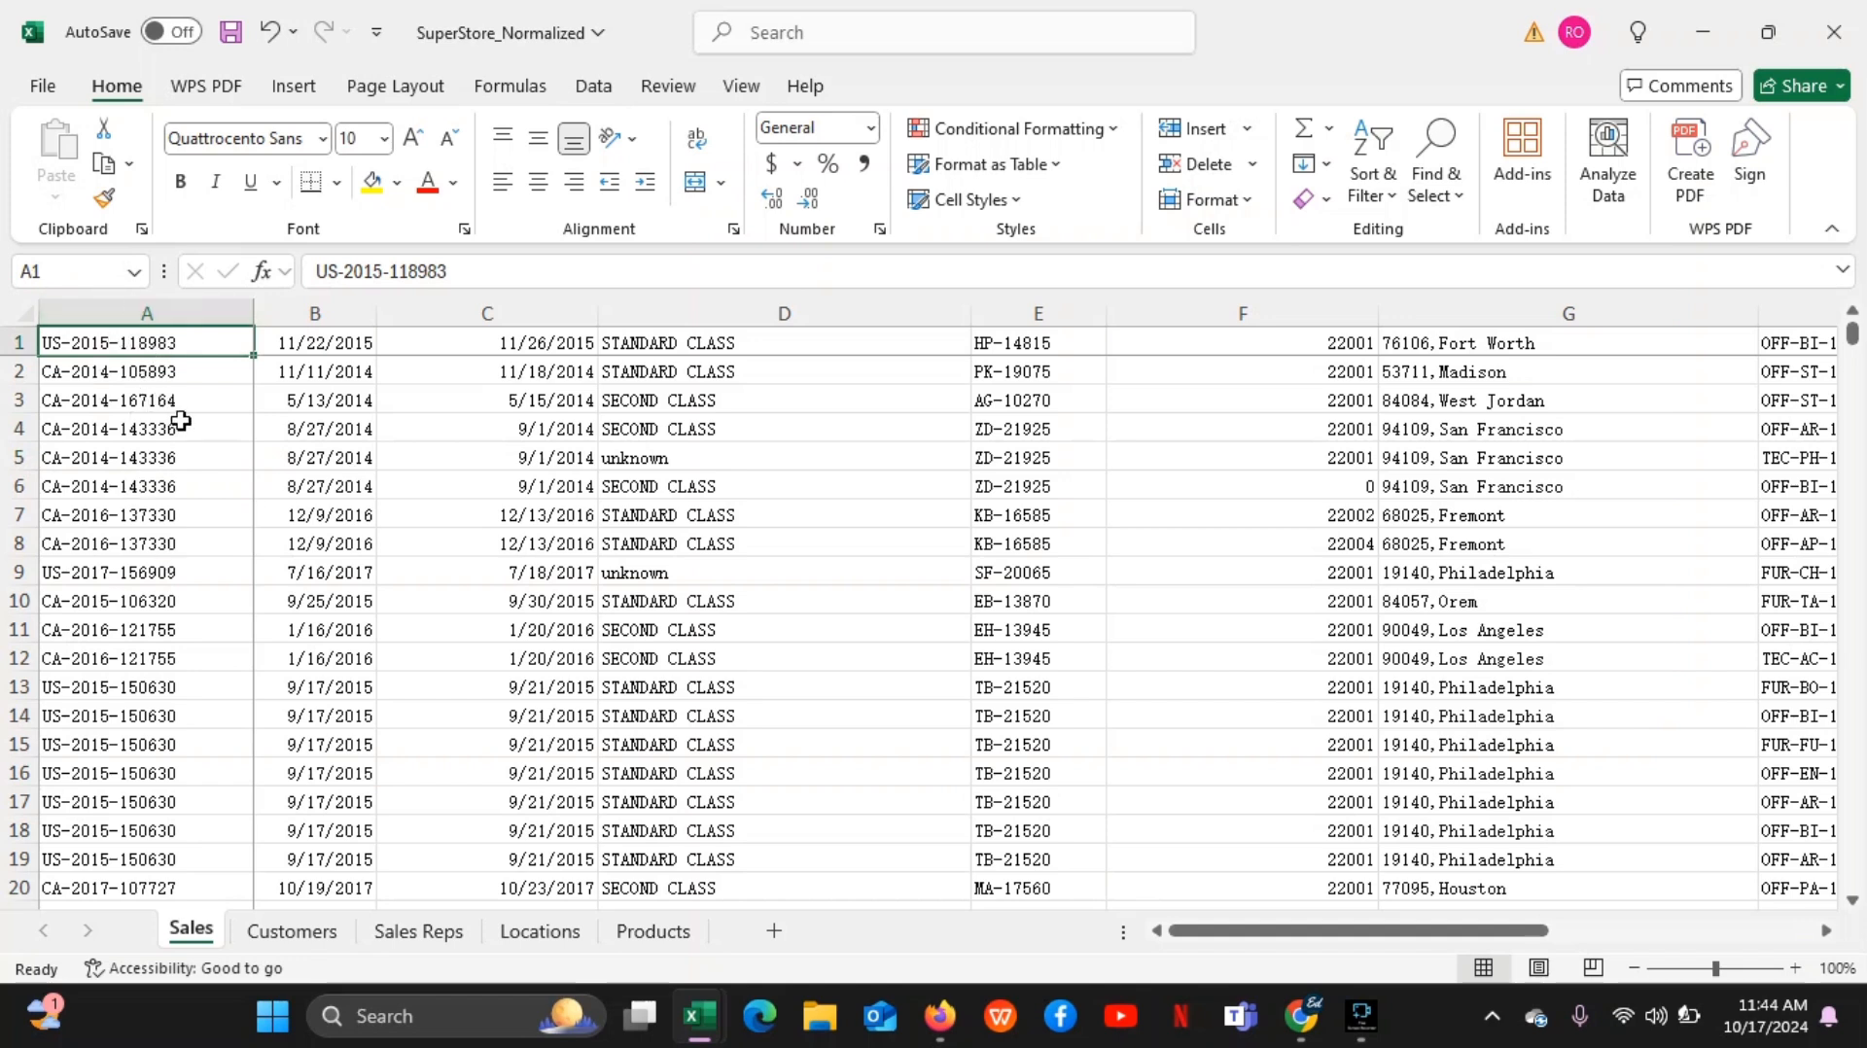
{"action": "left_click", "coordinate": [181, 344]}
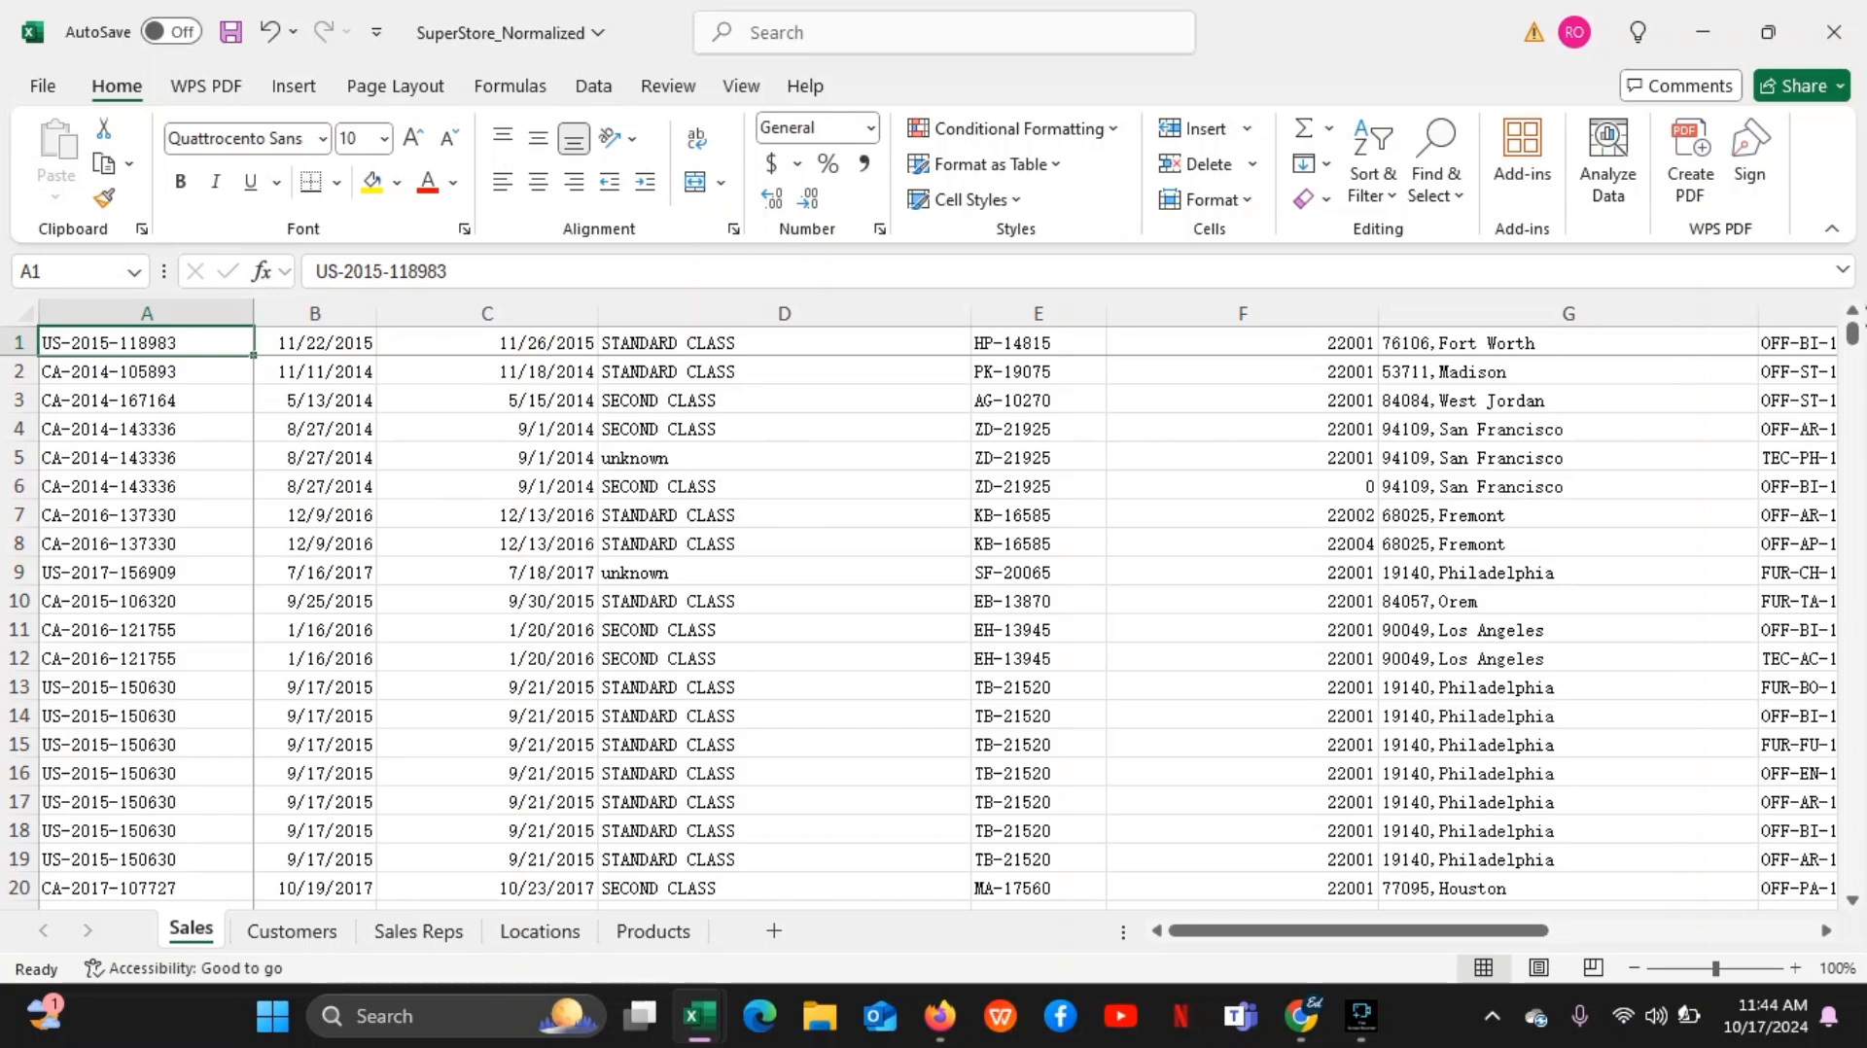
Show the last rows of data in the Sales sheet and select cell A9922
{"action": "left_click_drag", "start_coordinate": [1856, 341], "coordinate": [1853, 1002]}
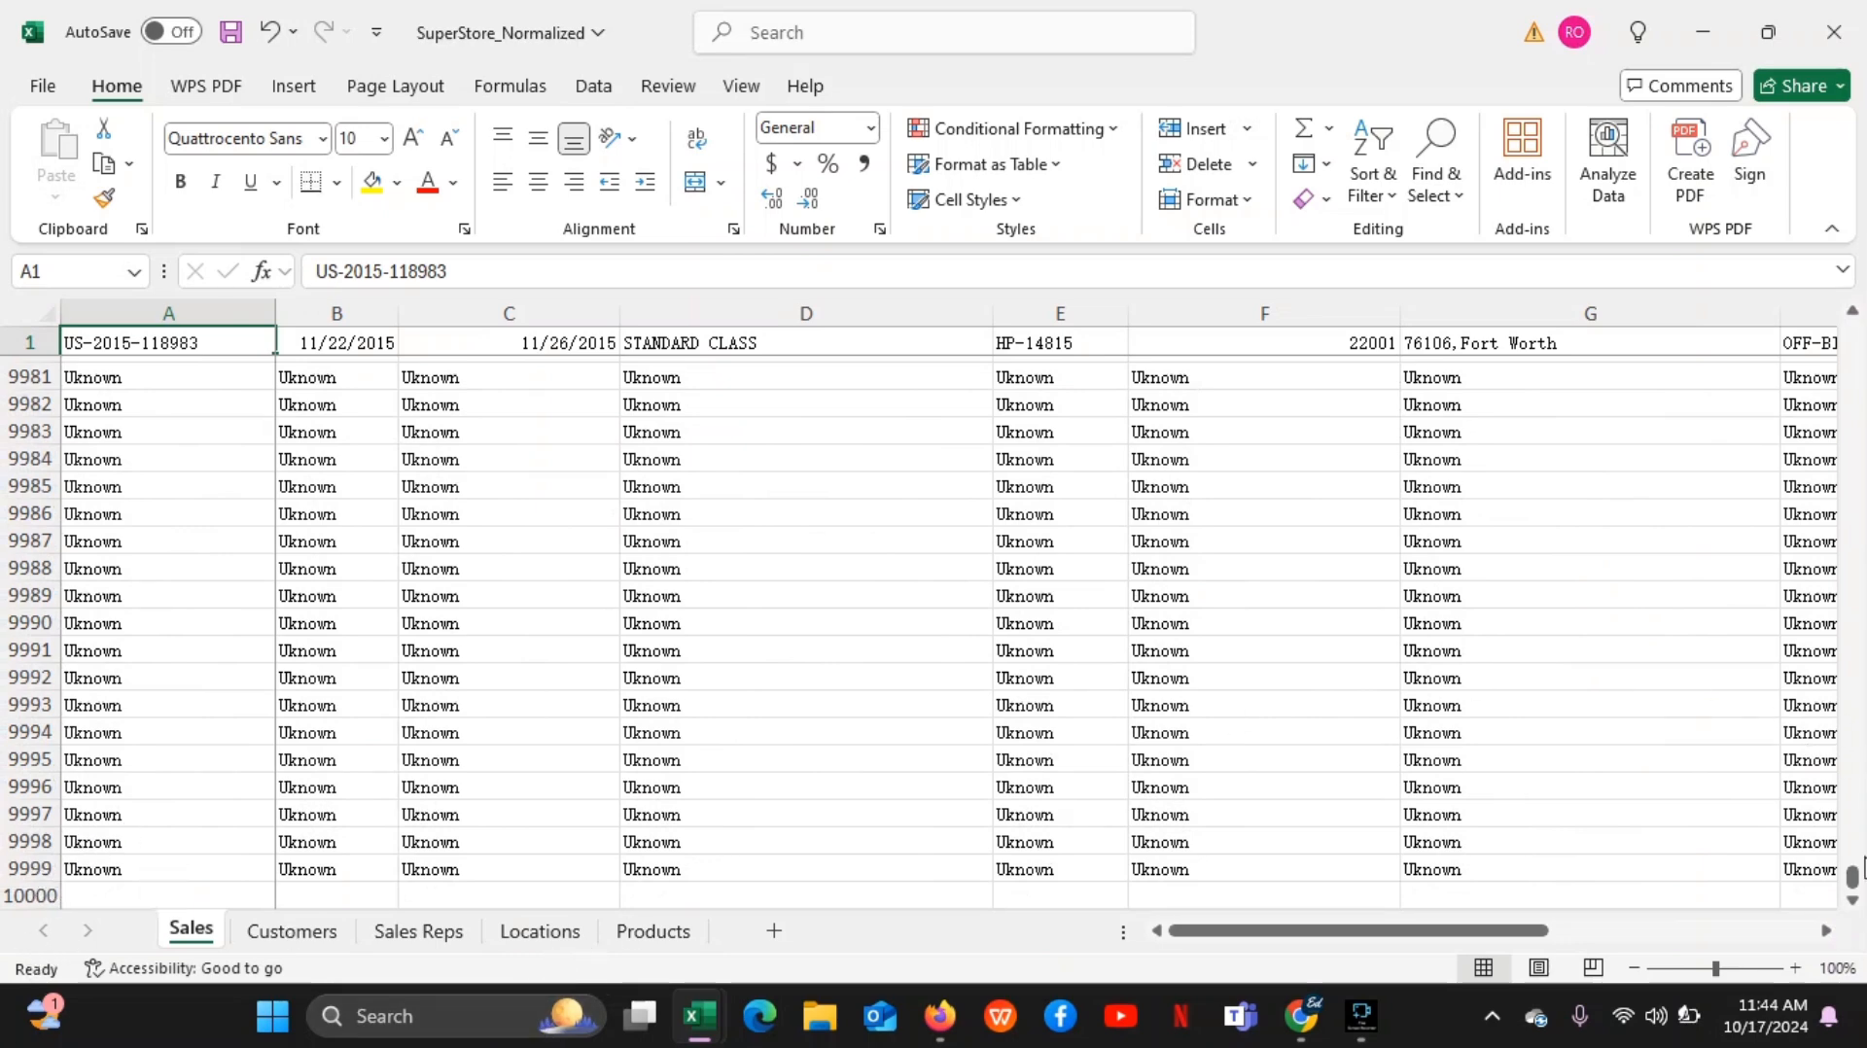
{"action": "mouse_move", "coordinate": [1852, 878]}
{"action": "left_mouse_down"}
{"action": "mouse_move", "coordinate": [1850, 732]}
{"action": "mouse_move", "coordinate": [1850, 882]}
{"action": "left_mouse_up"}
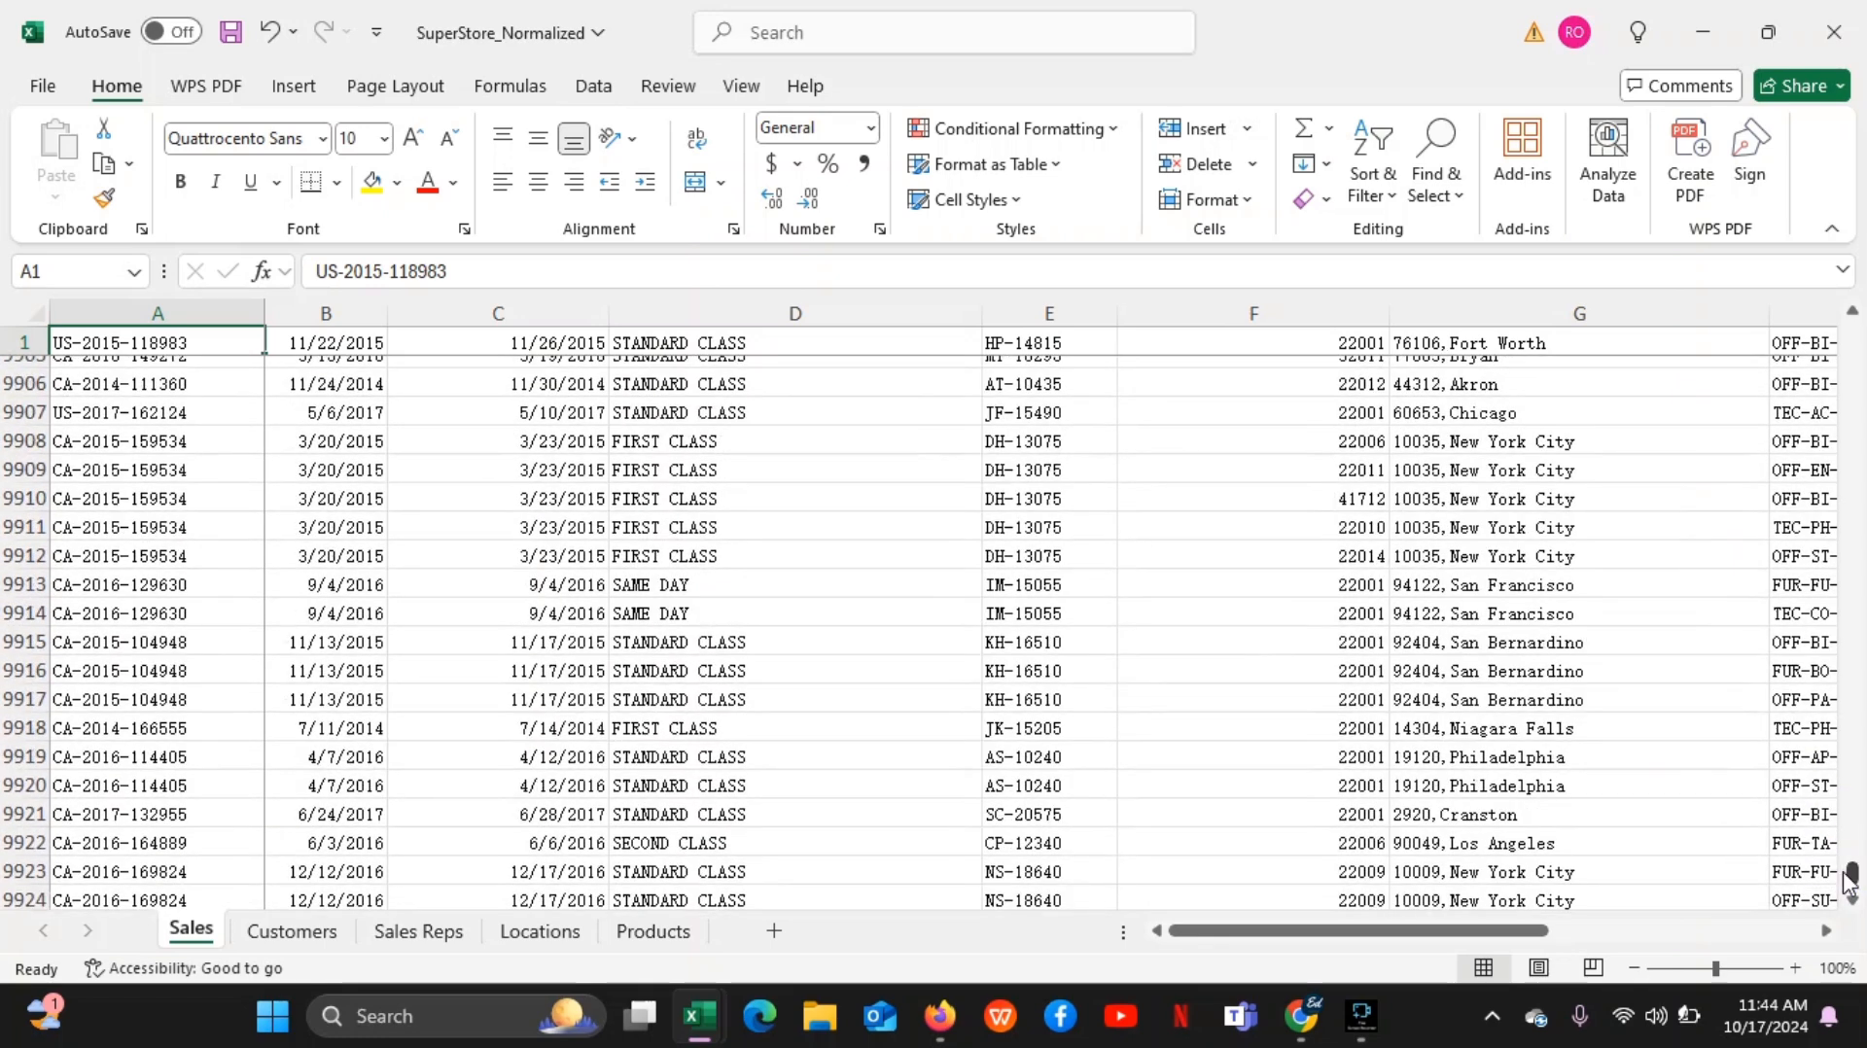
{"action": "left_click", "coordinate": [180, 846]}
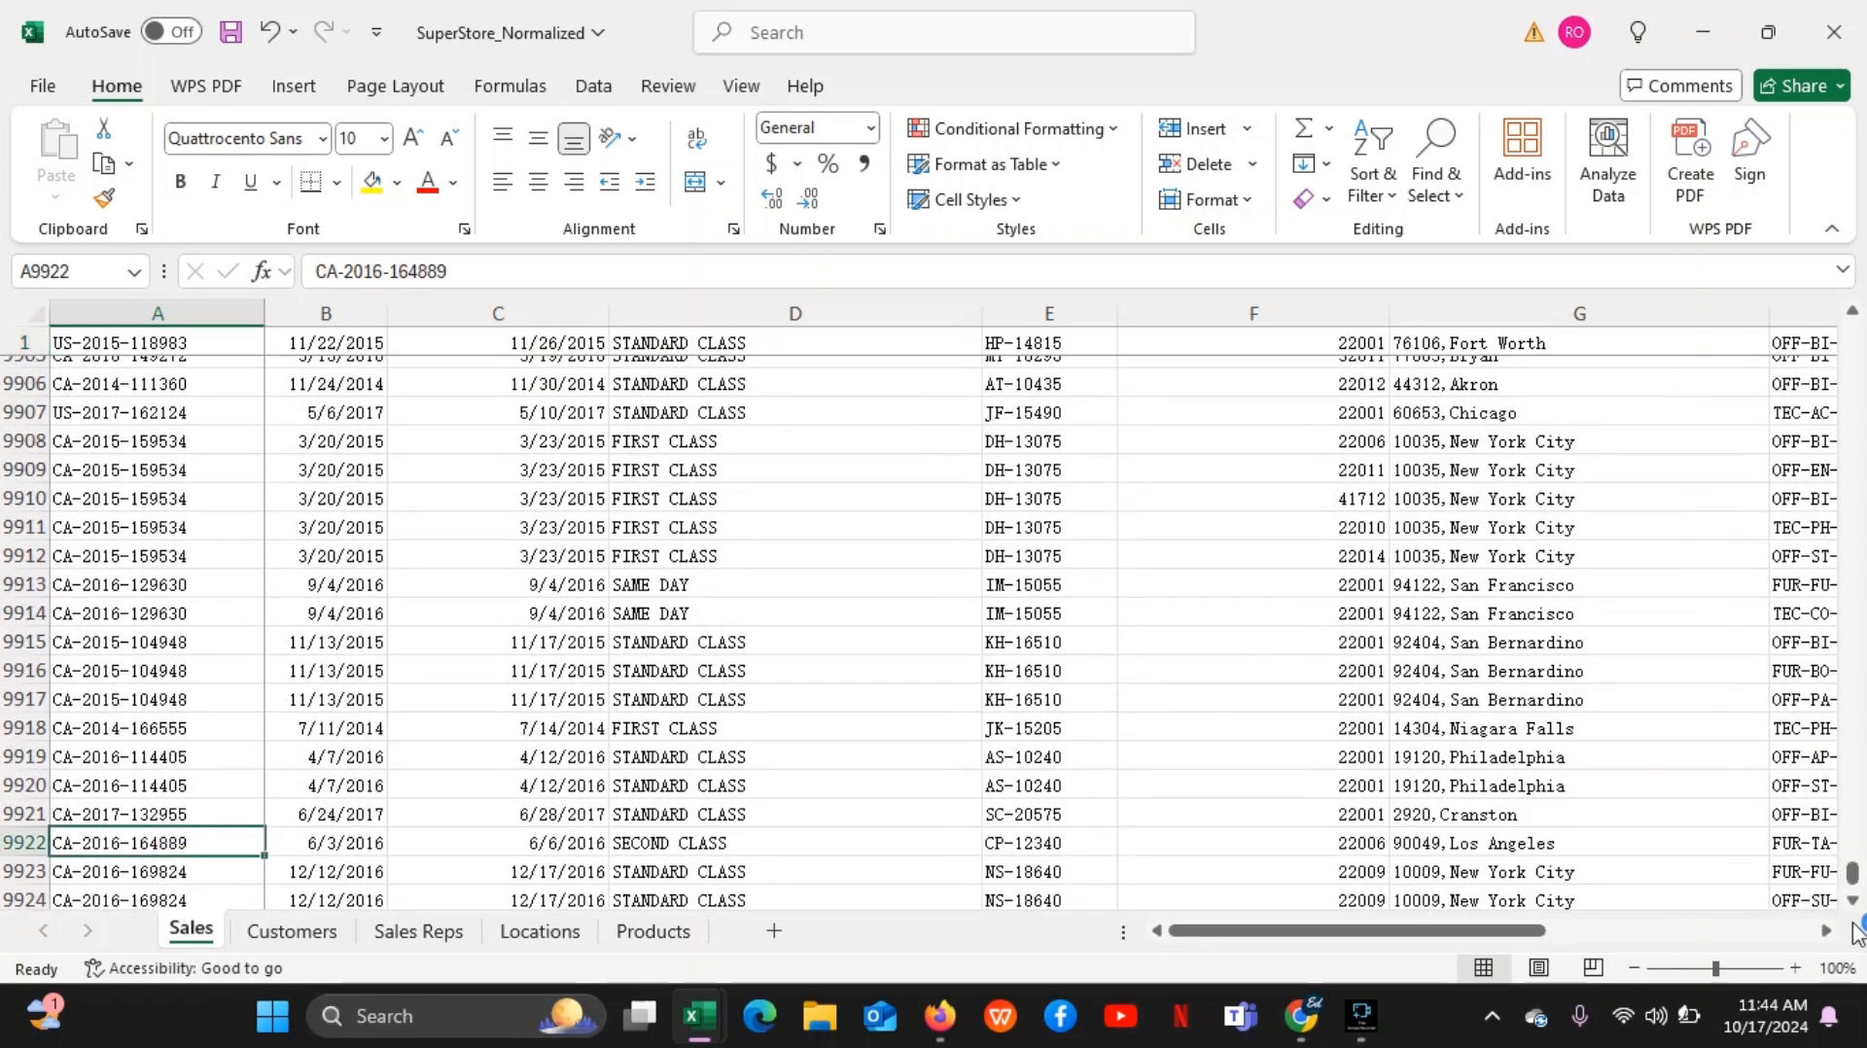
Return to the first rows of the Sales sheet and select cell A1
{"action": "left_click_drag", "start_coordinate": [1853, 872], "coordinate": [1851, 209]}
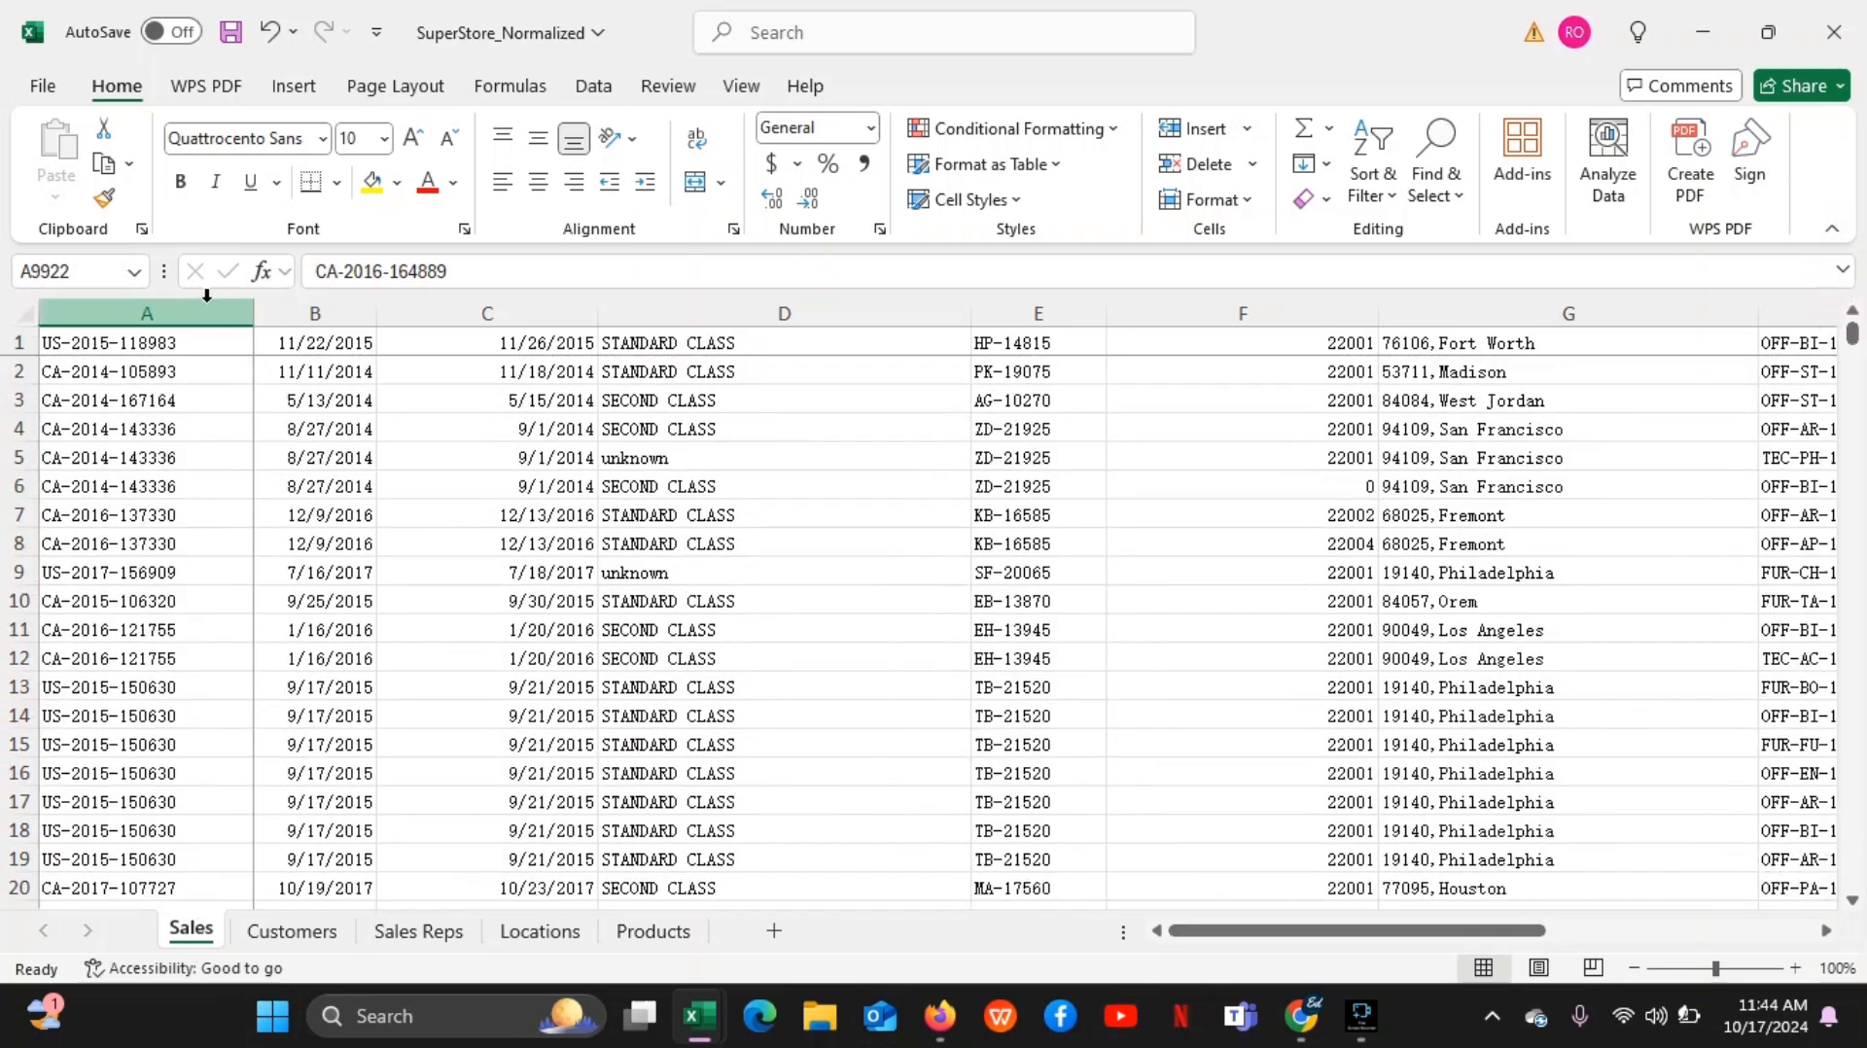
{"action": "left_click", "coordinate": [190, 343]}
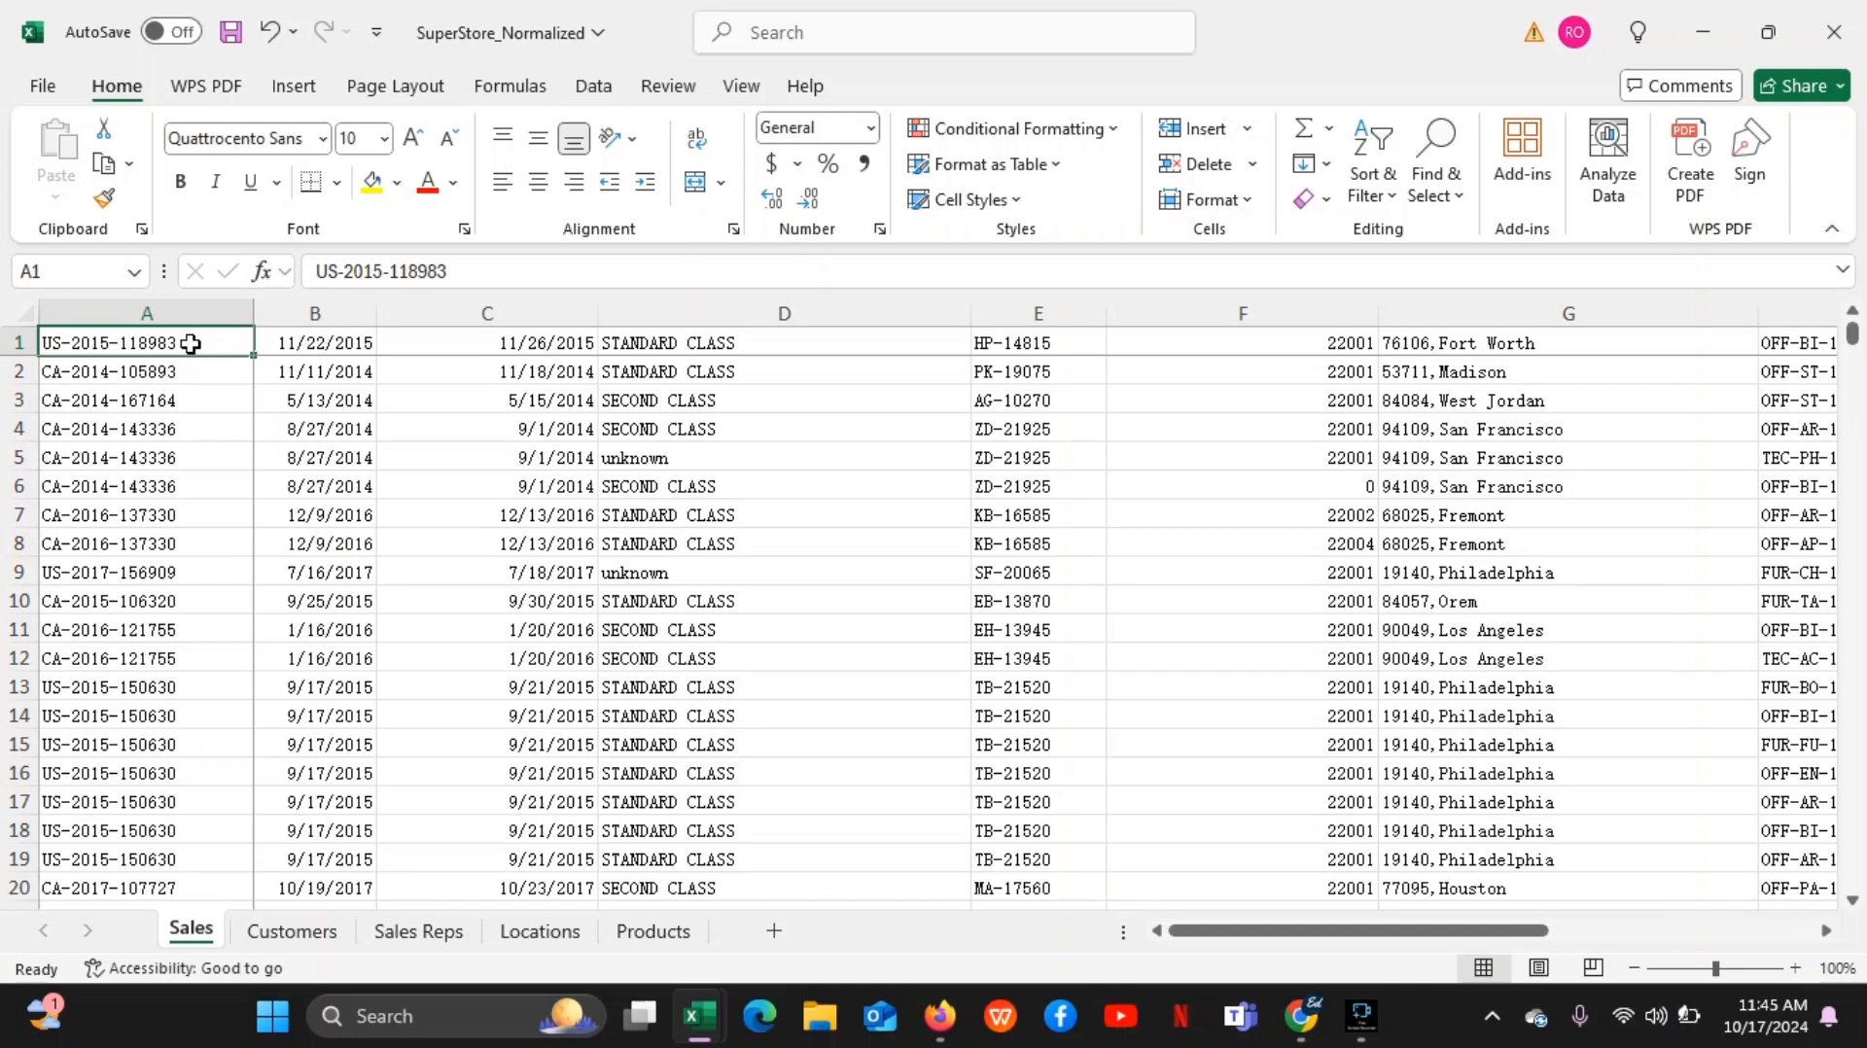
{"action": "left_click", "coordinate": [165, 346]}
{"action": "left_click", "coordinate": [190, 340]}
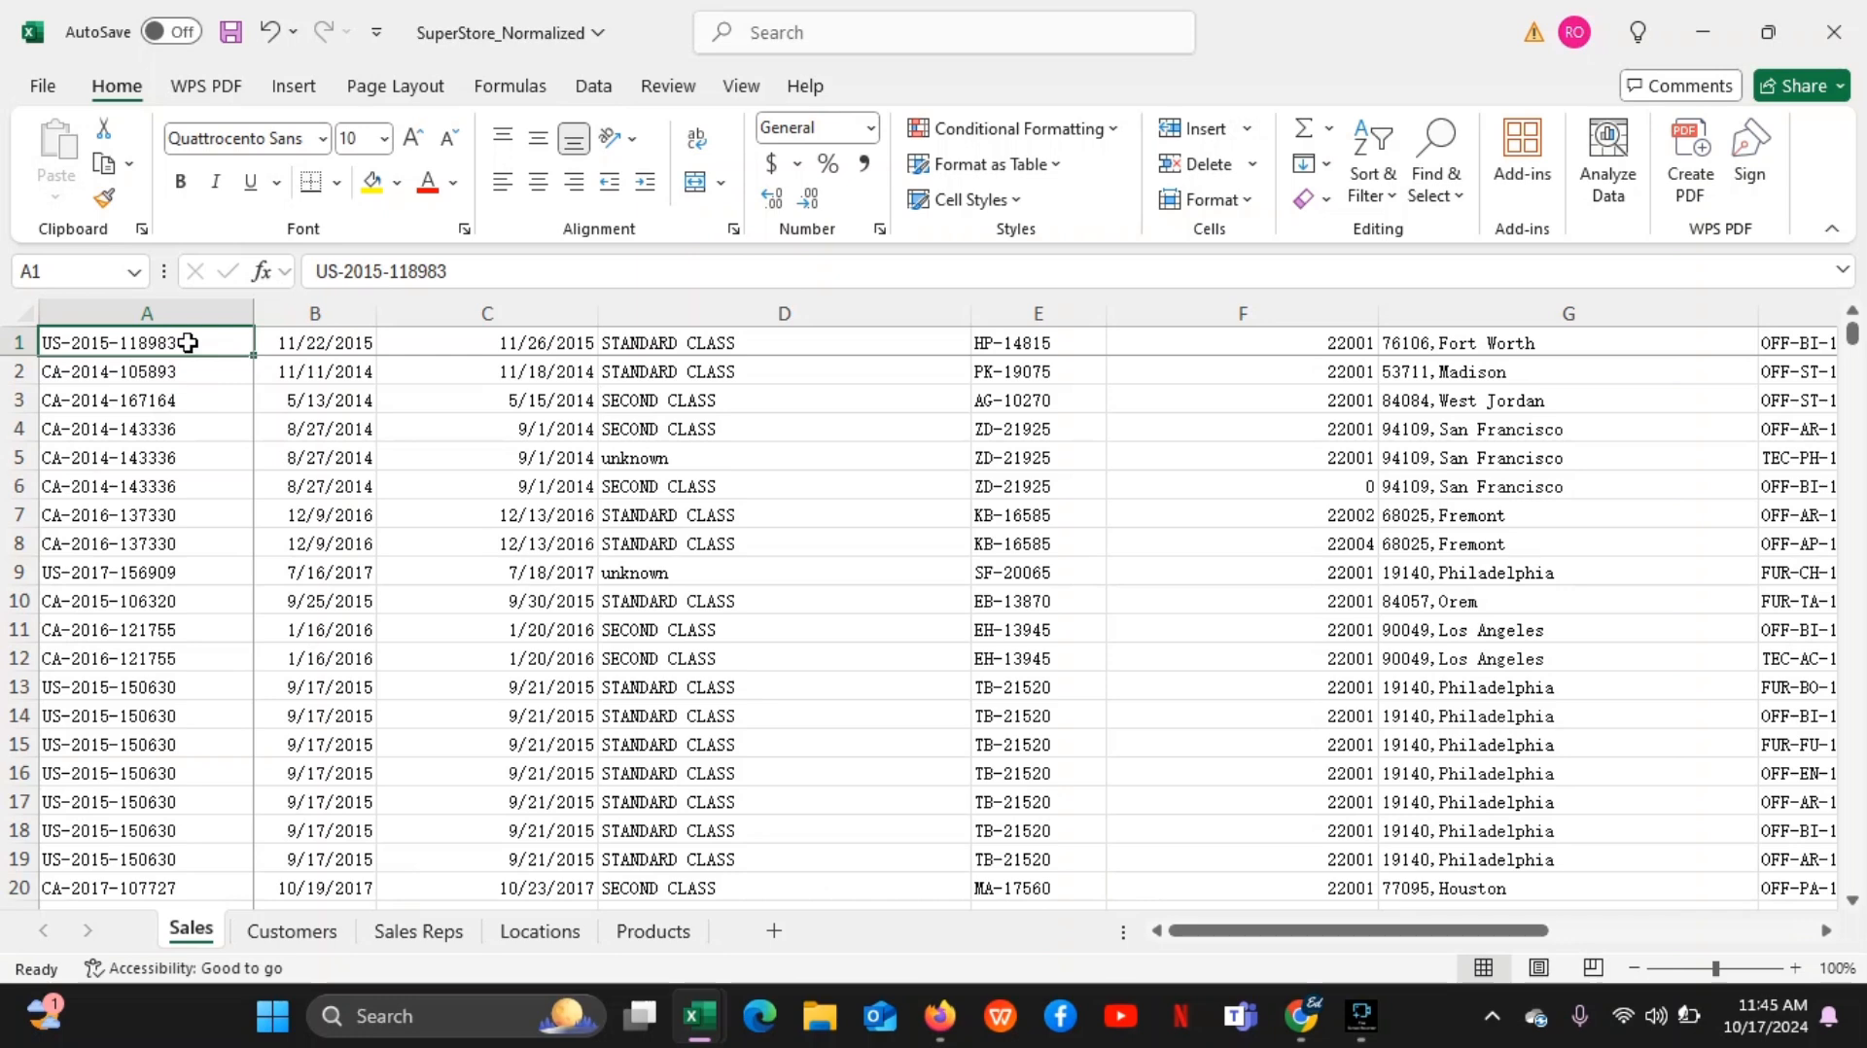
Jump between cell A1 and the last filled cell of column A, A9999, twice, and finish on cell A1 at the sheet's beginning
{"action": "key", "text": "ctrl+Down"}
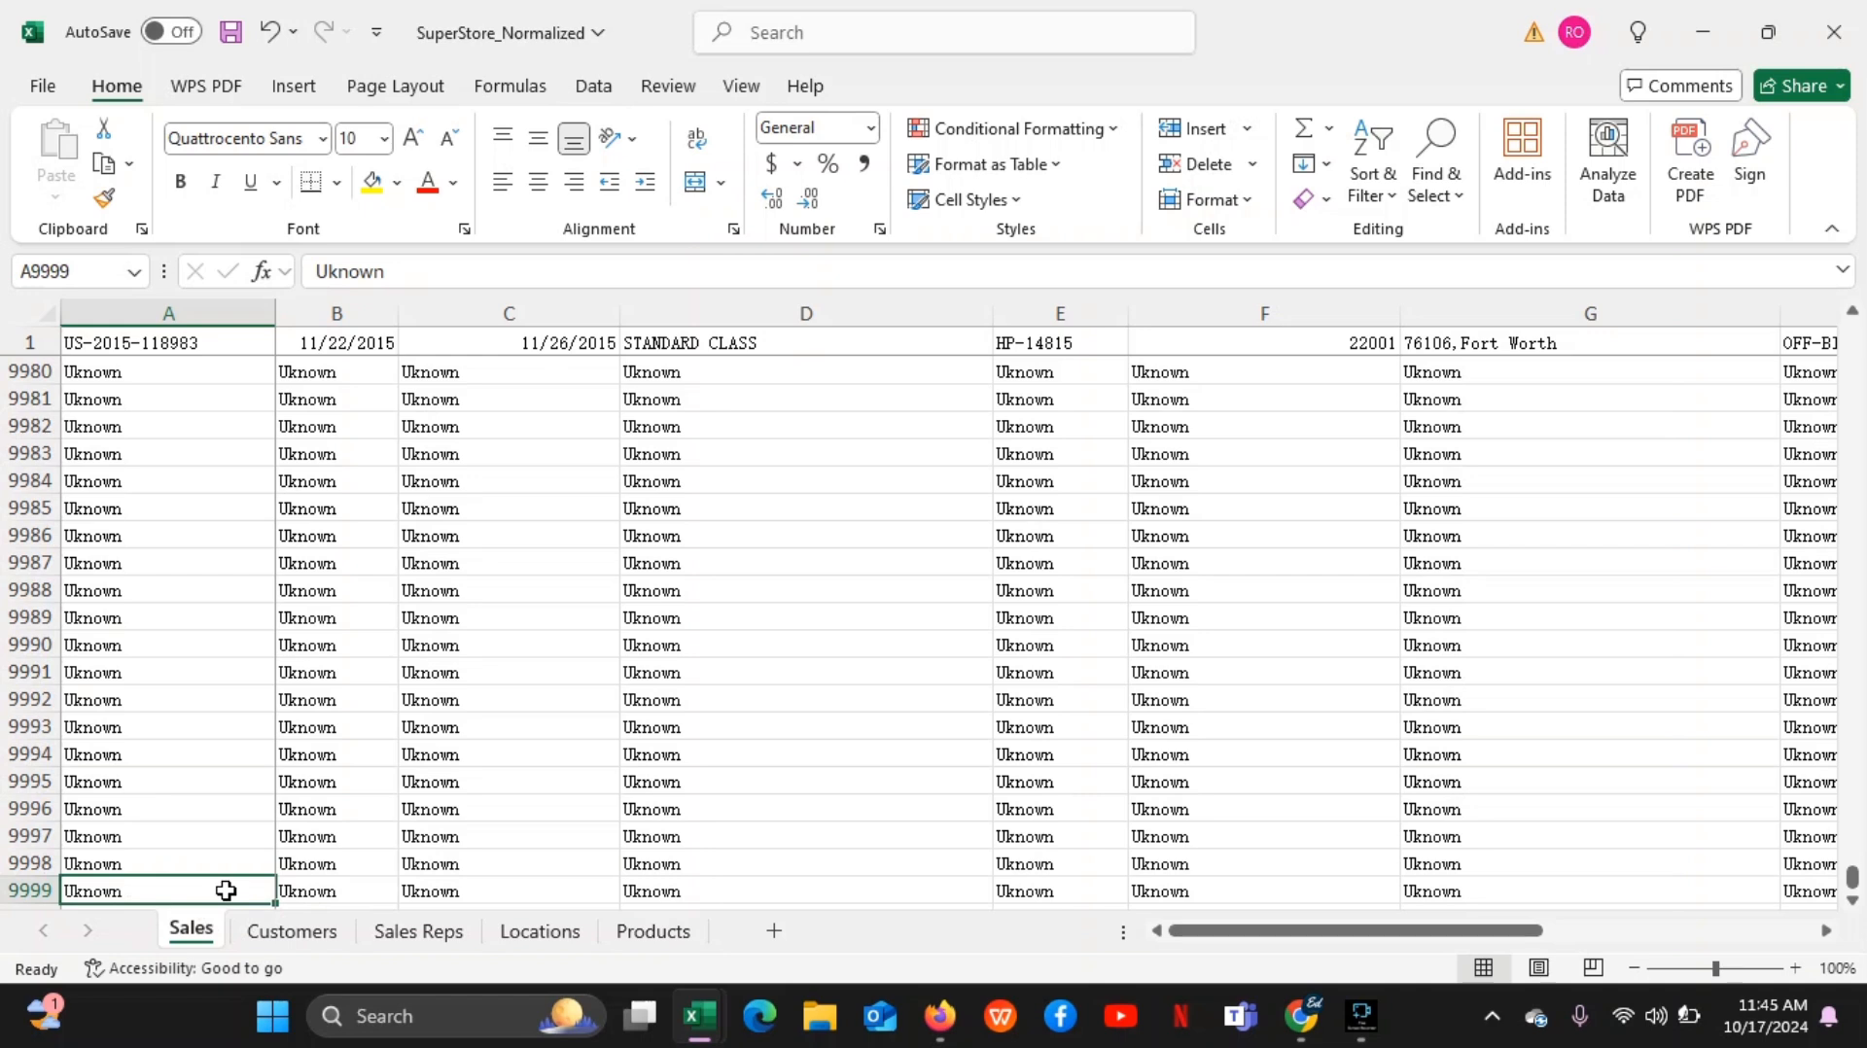
{"action": "key", "text": "ctrl+Up"}
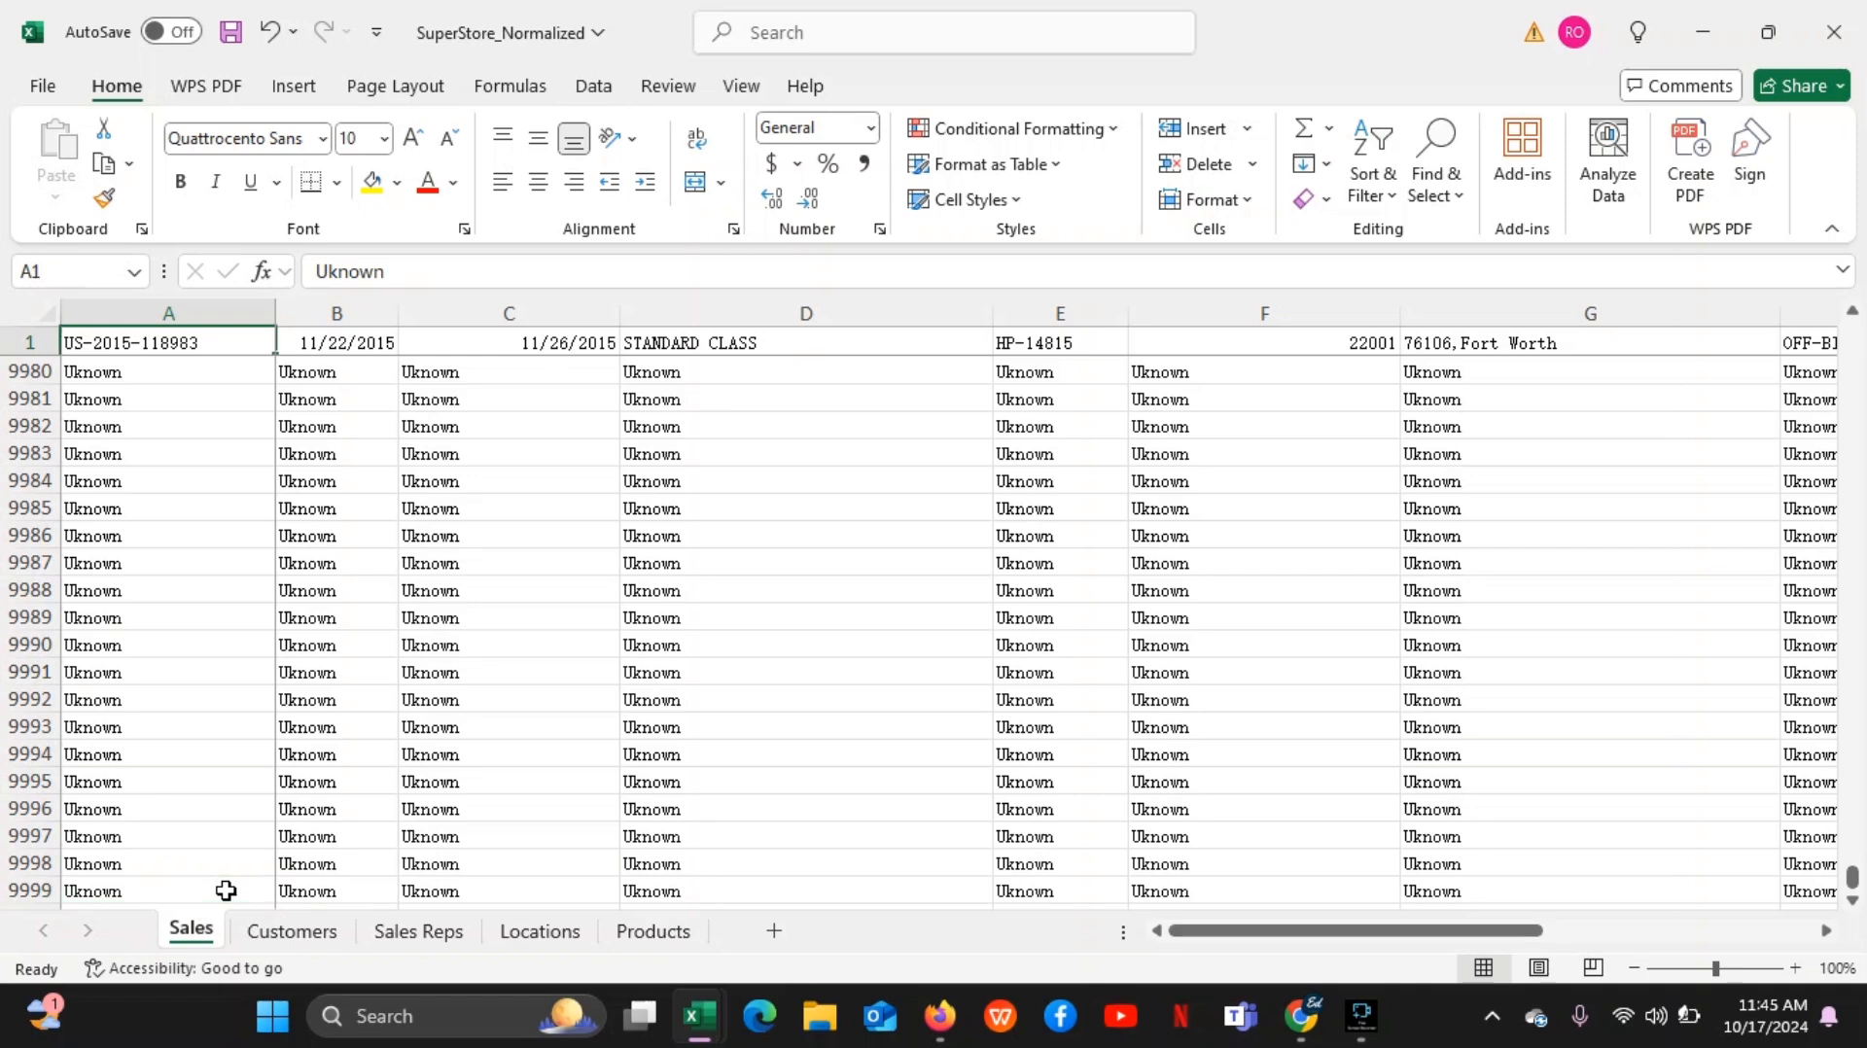
{"action": "key", "text": "ctrl+Down"}
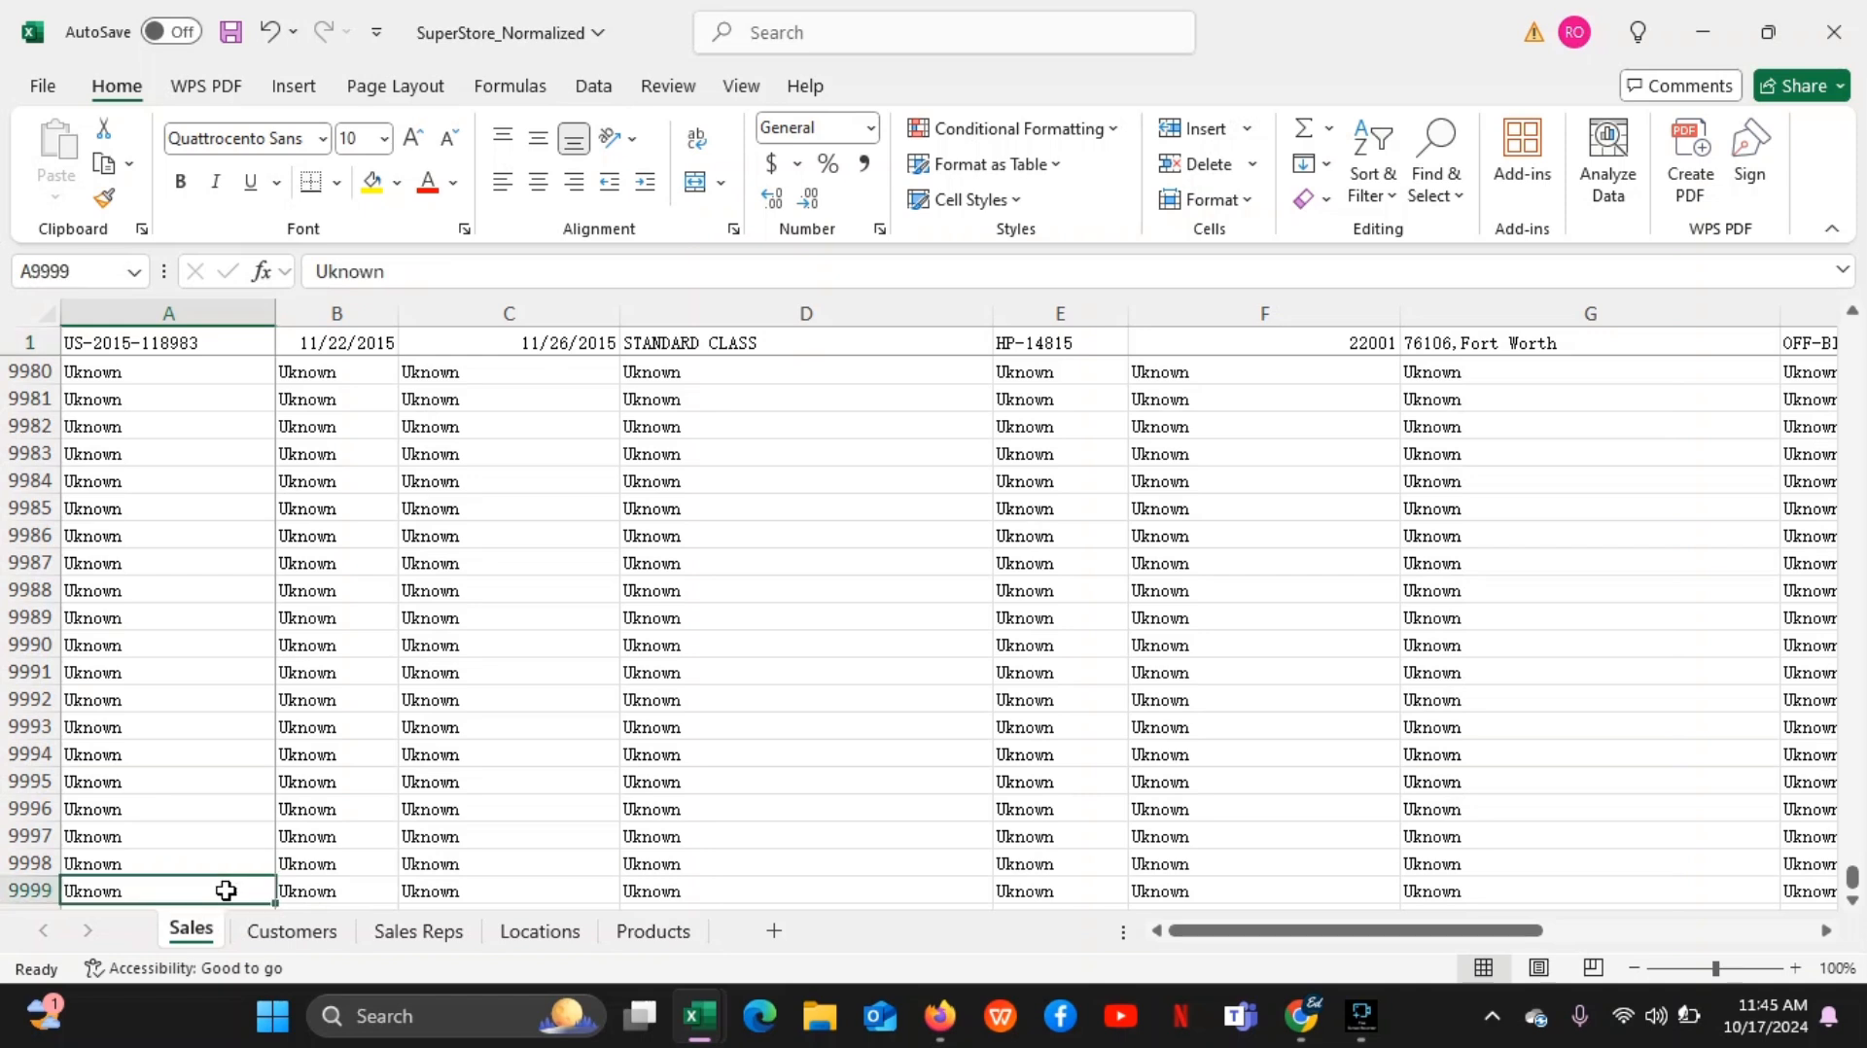
{"action": "key", "text": "ctrl+Up"}
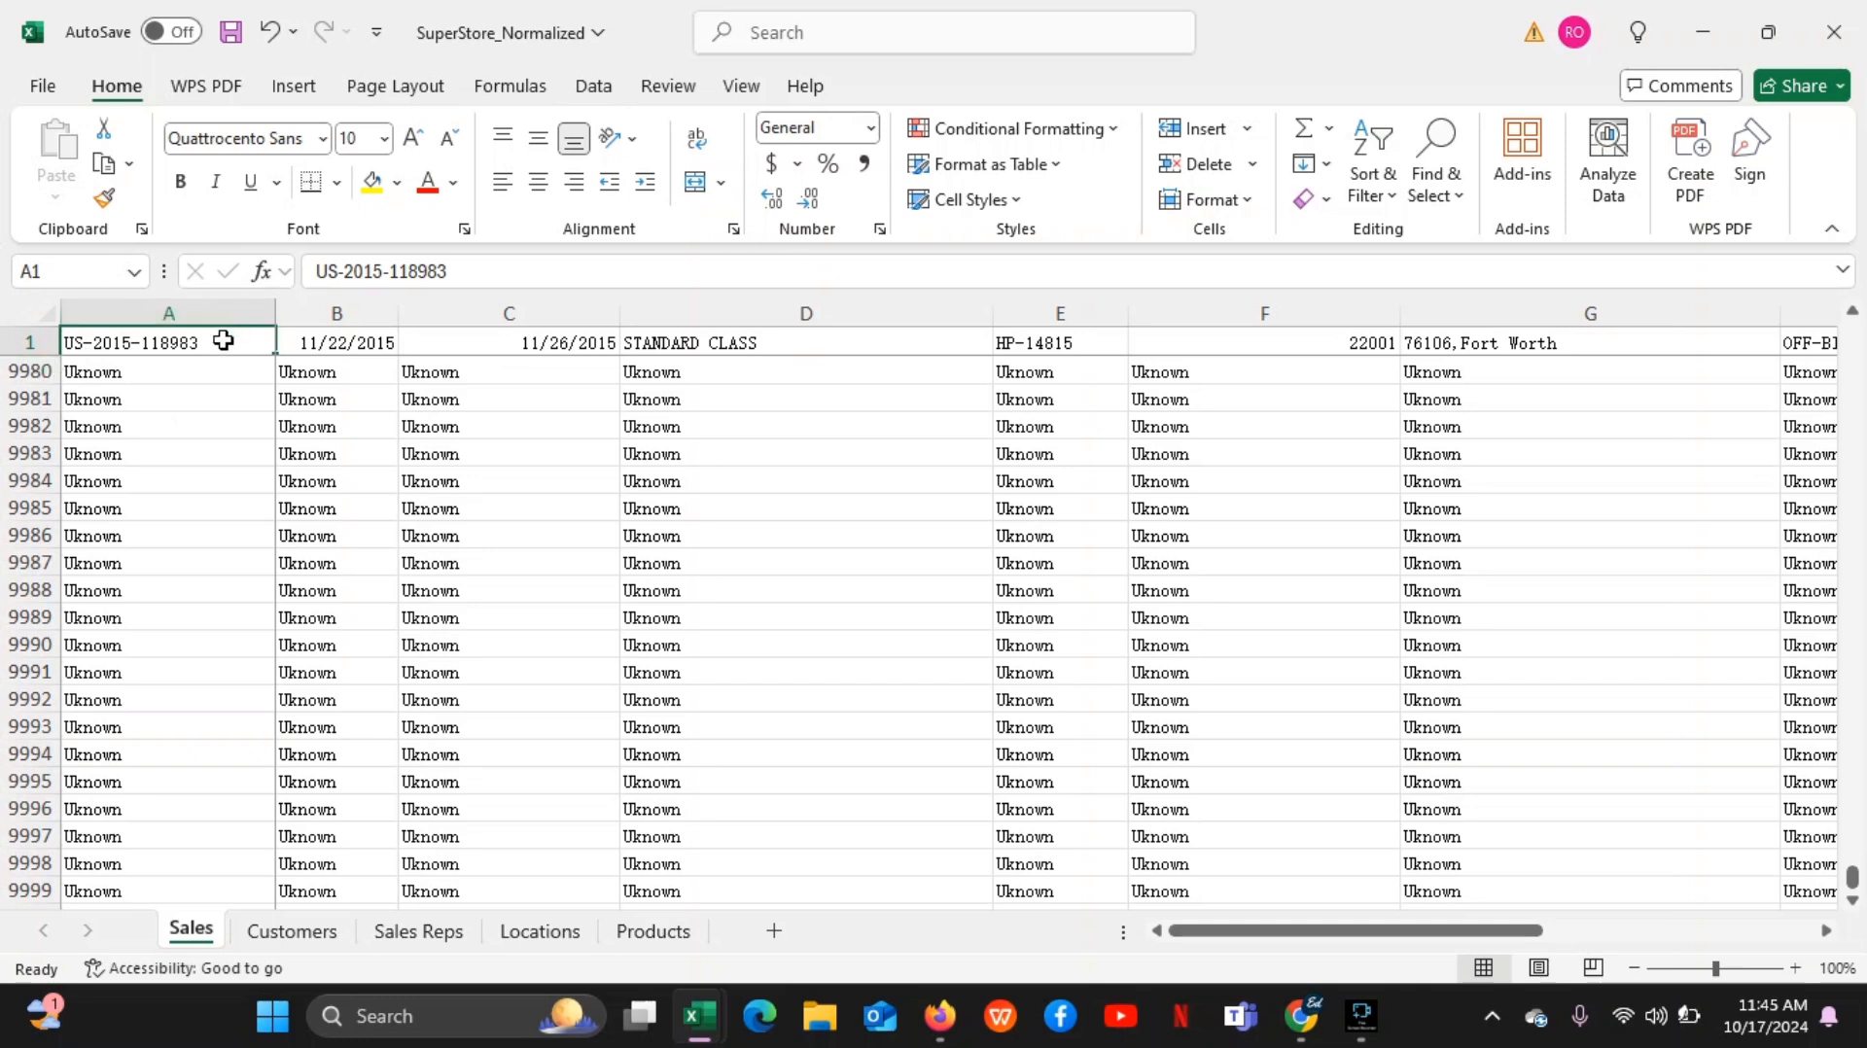
{"action": "key", "text": "ctrl+Home"}
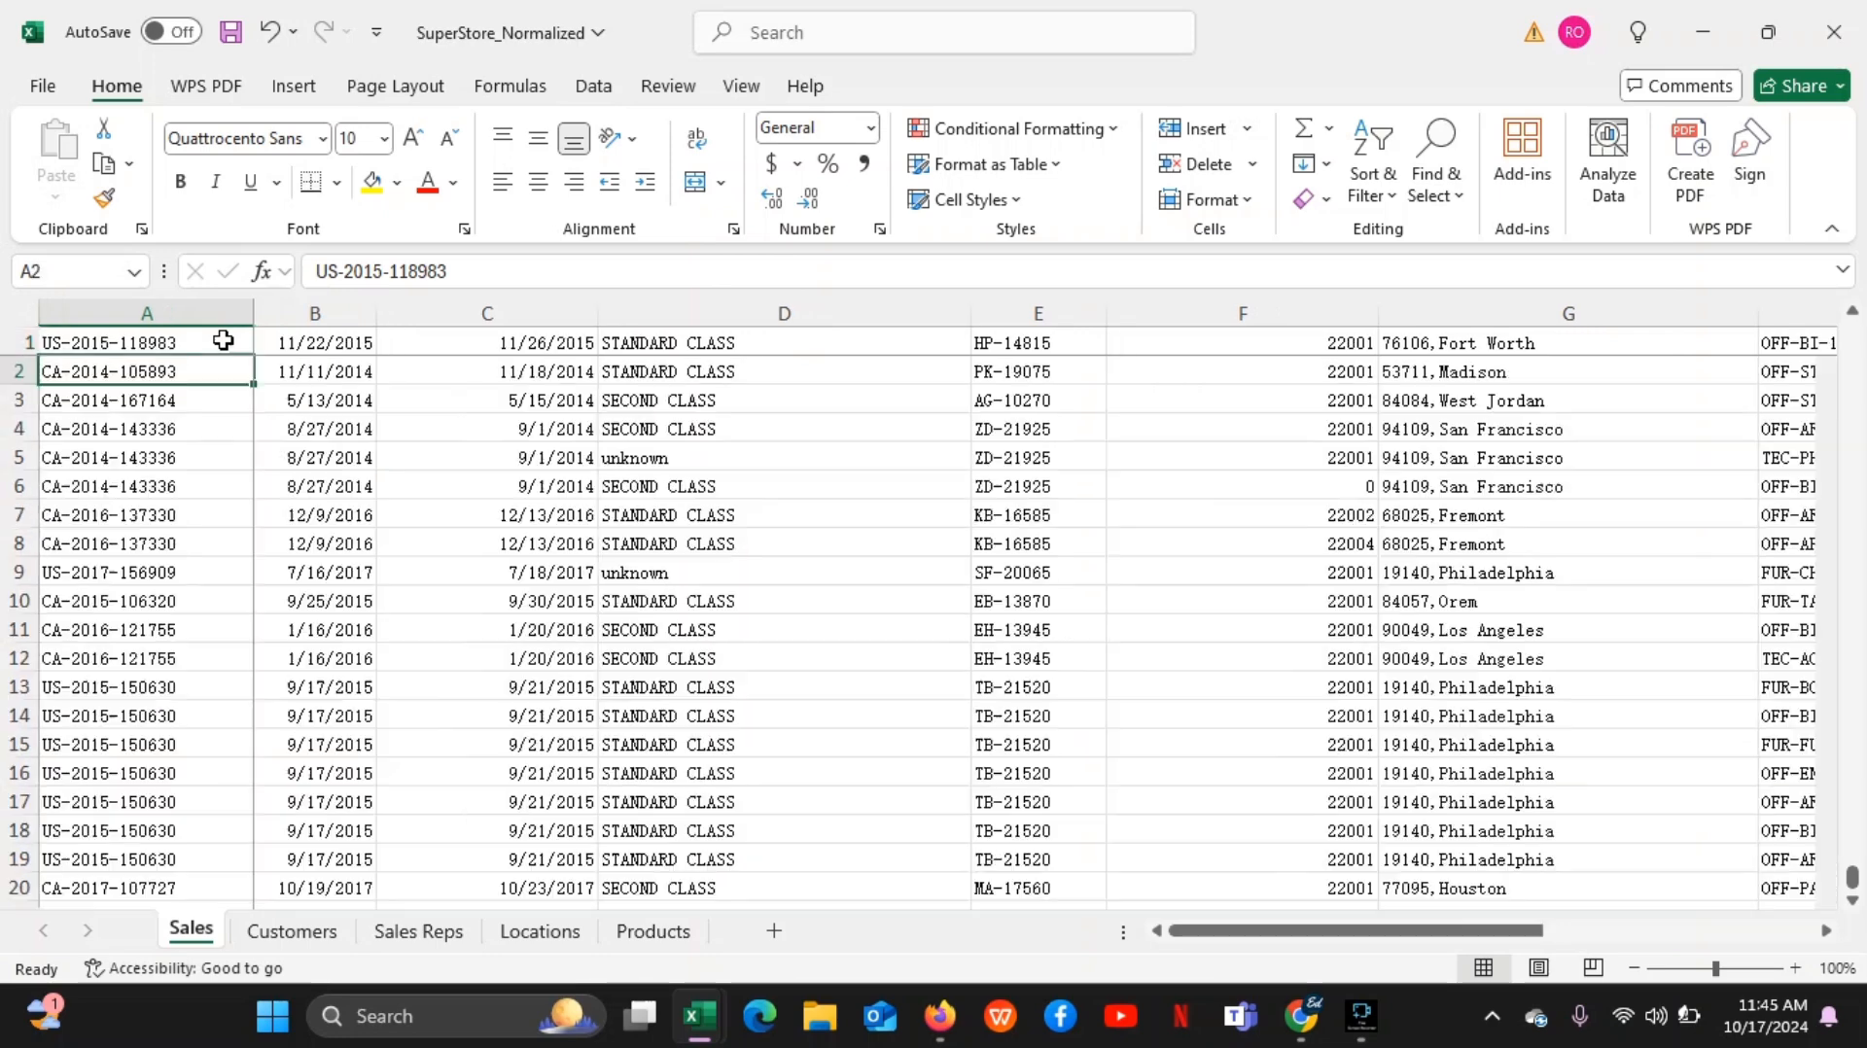
{"action": "left_click", "coordinate": [219, 340]}
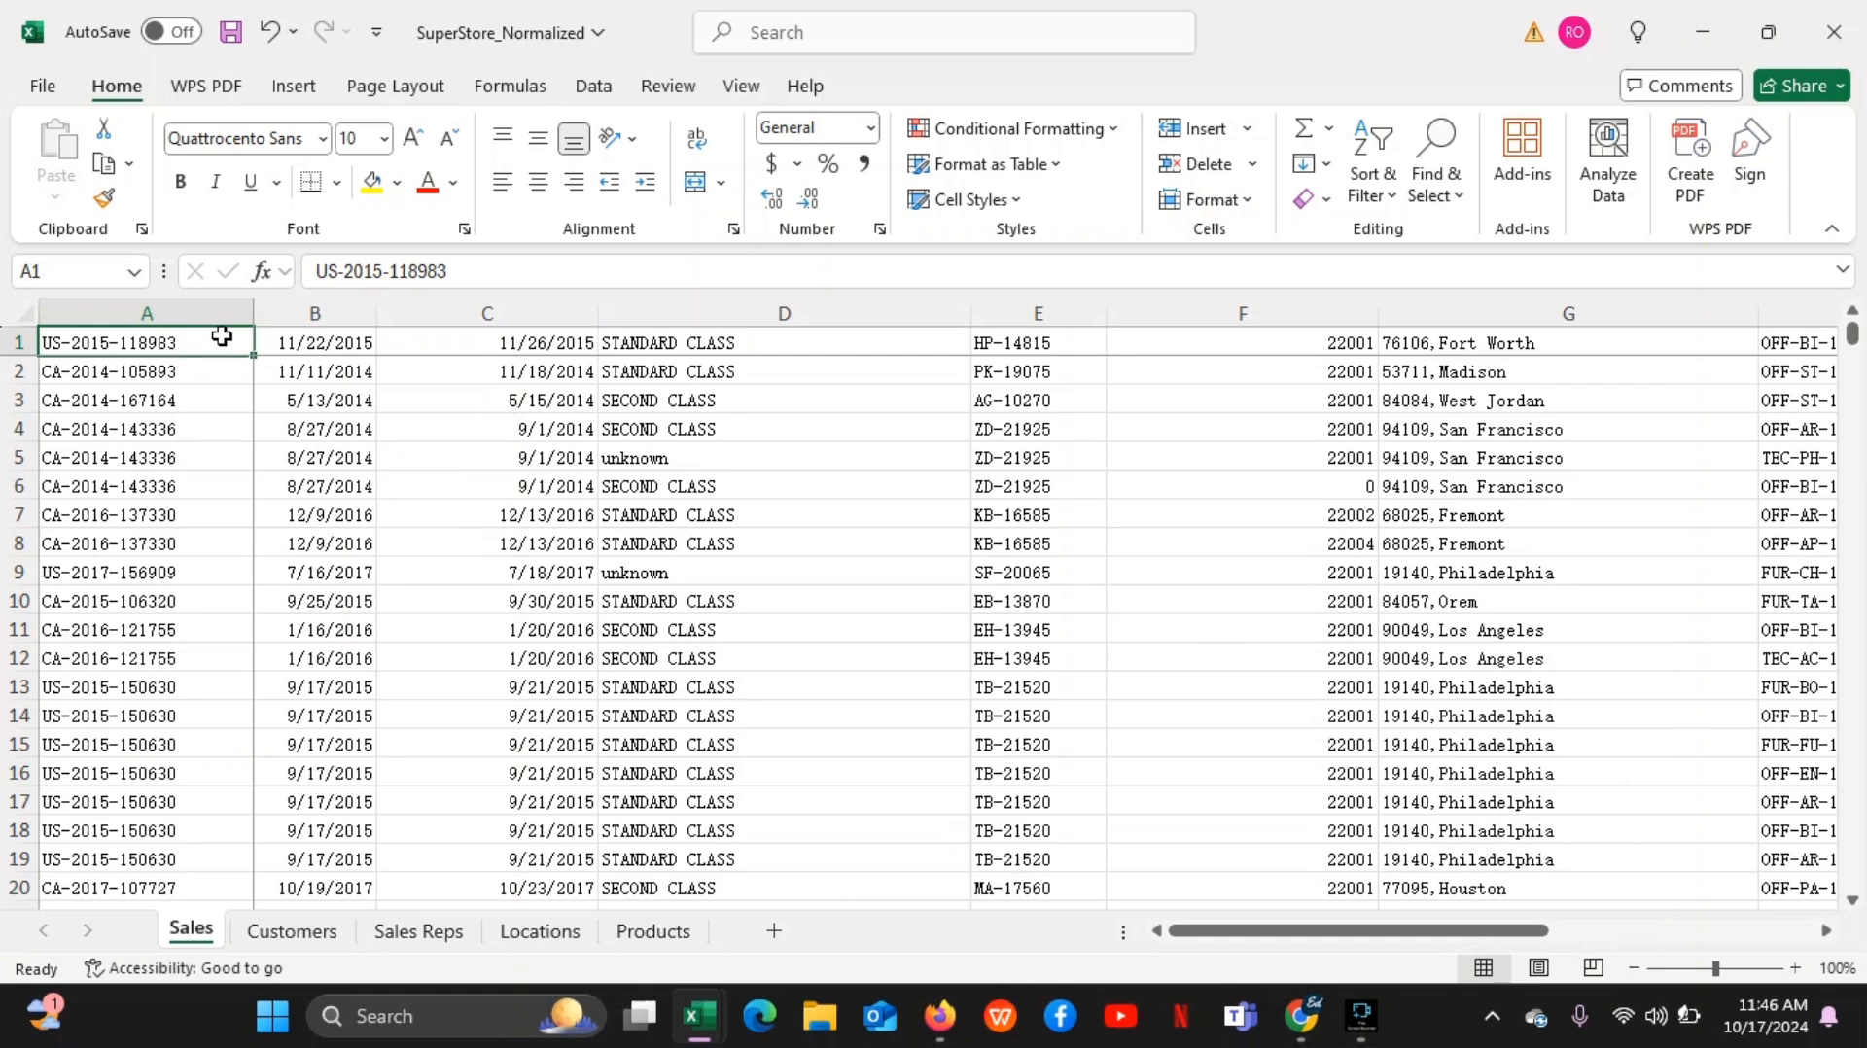
Demonstrate the jump from cell A1 to A9999 and back to A1 once more, and return the sheet to its first rows
{"action": "left_click", "coordinate": [151, 340]}
{"action": "left_click", "coordinate": [161, 346]}
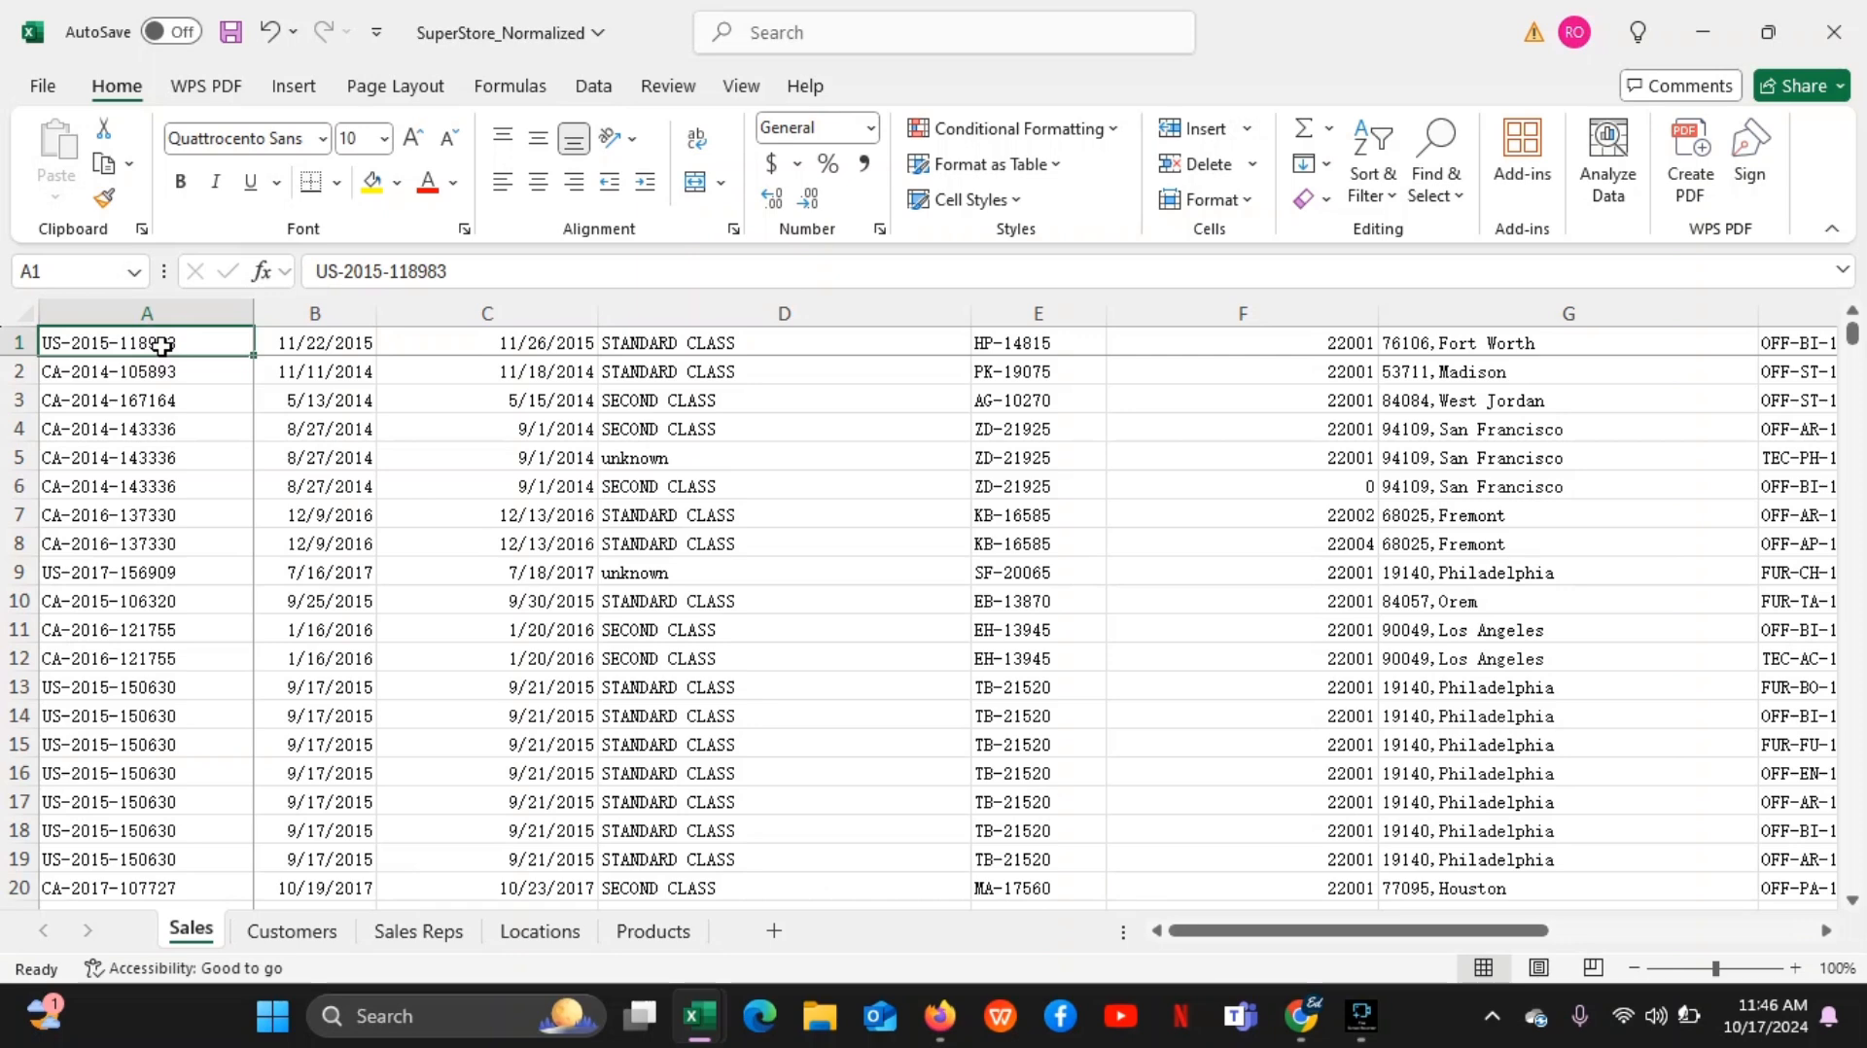
{"action": "key", "text": "ctrl+Down"}
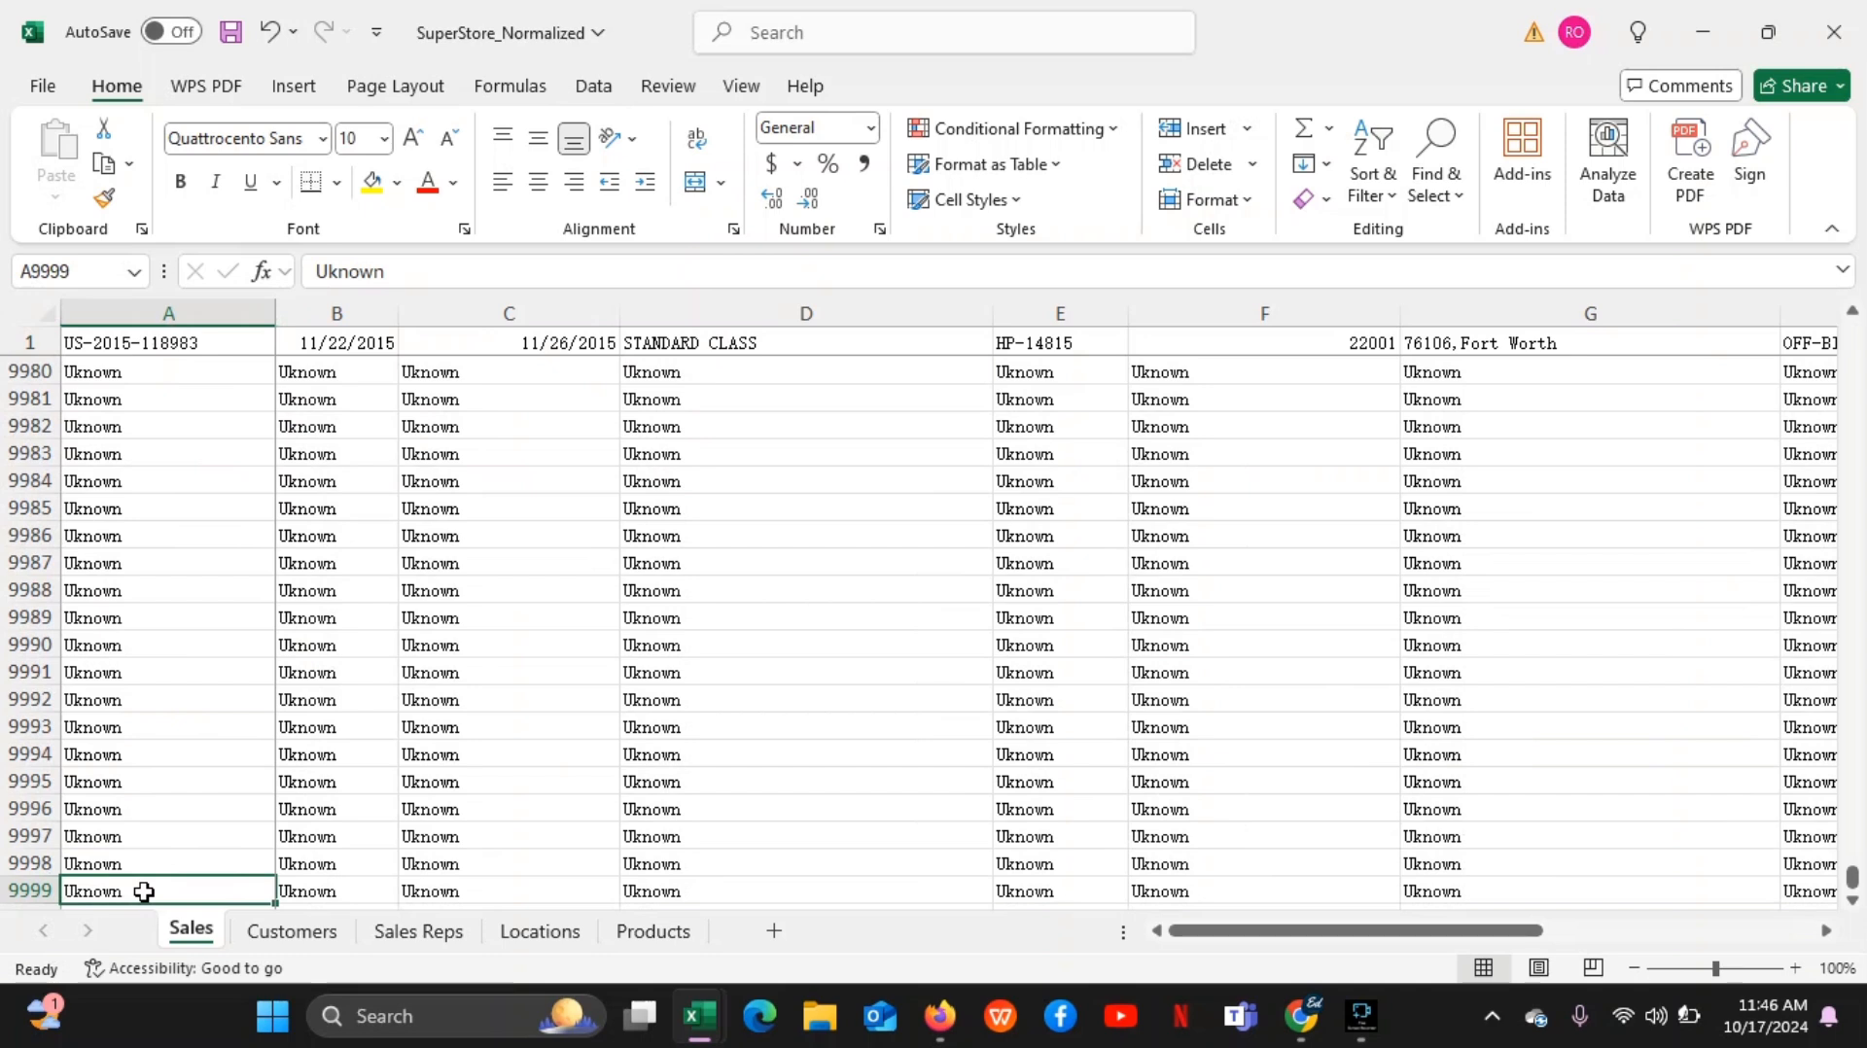
{"action": "key", "text": "ctrl+Up"}
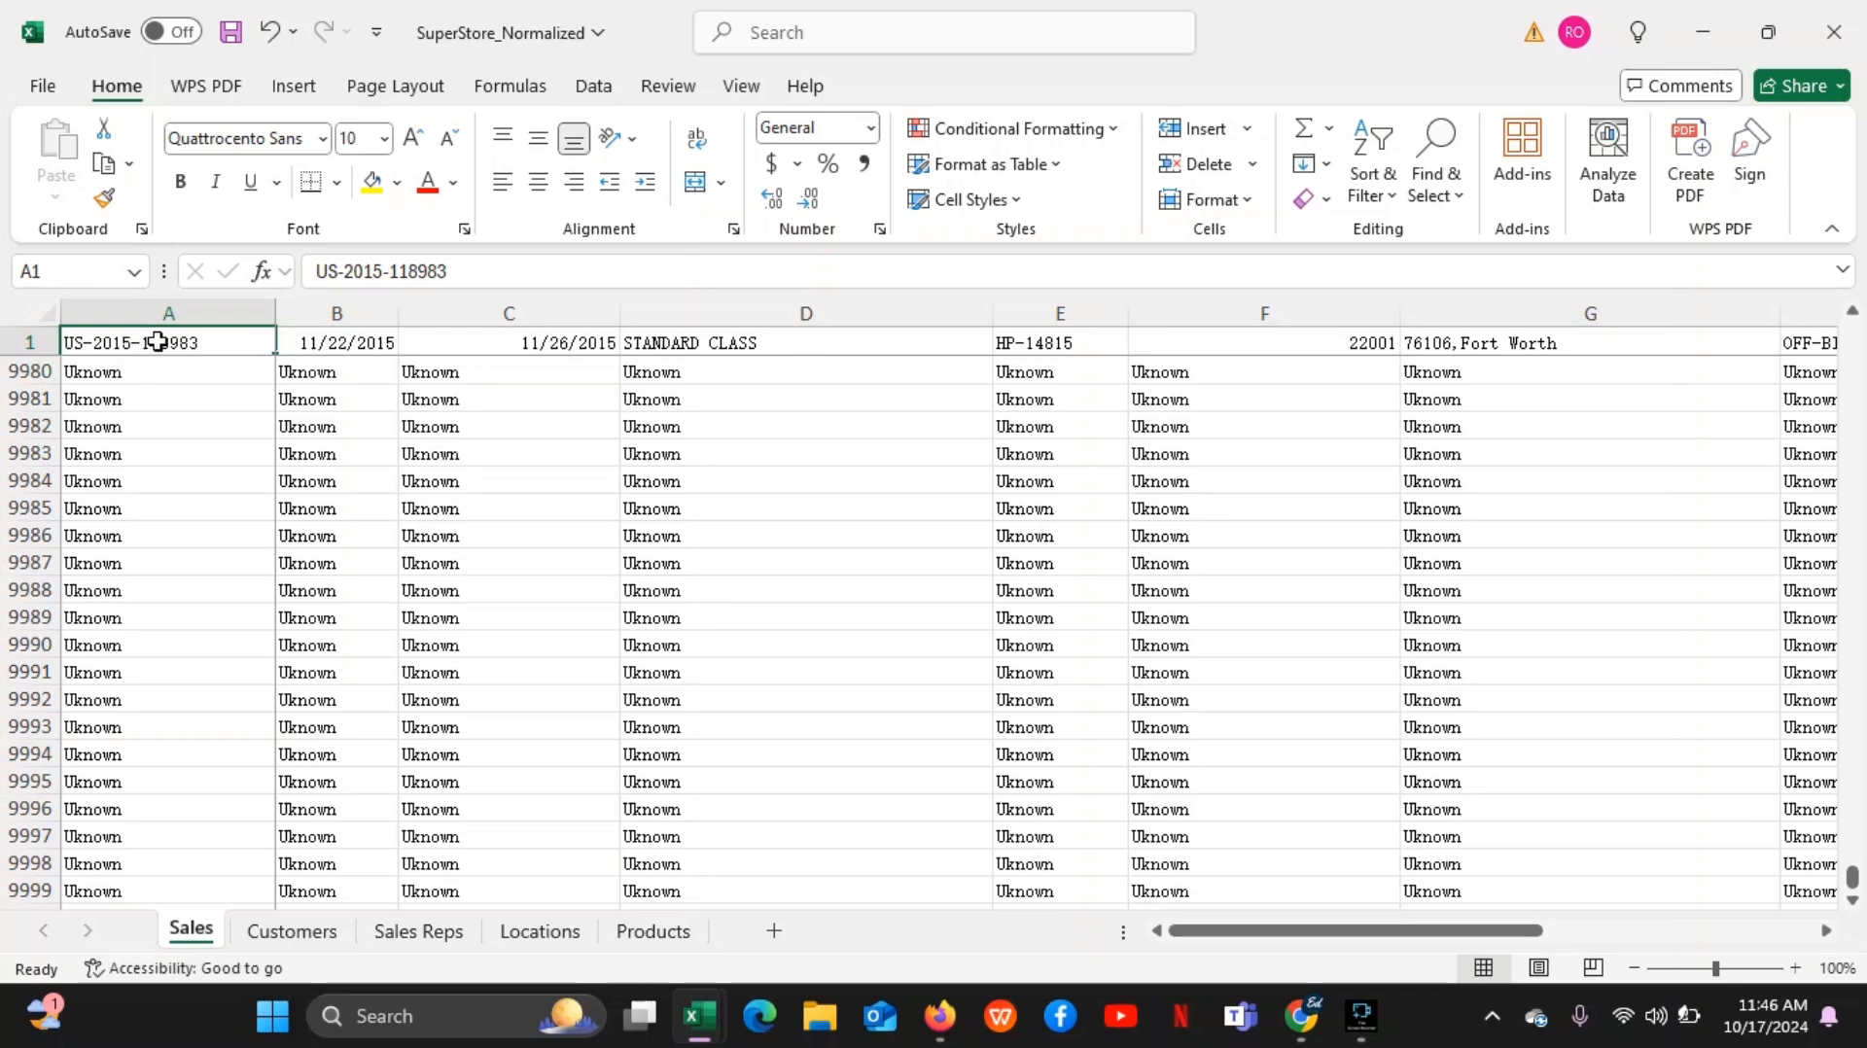
{"action": "key", "text": "ctrl+Home"}
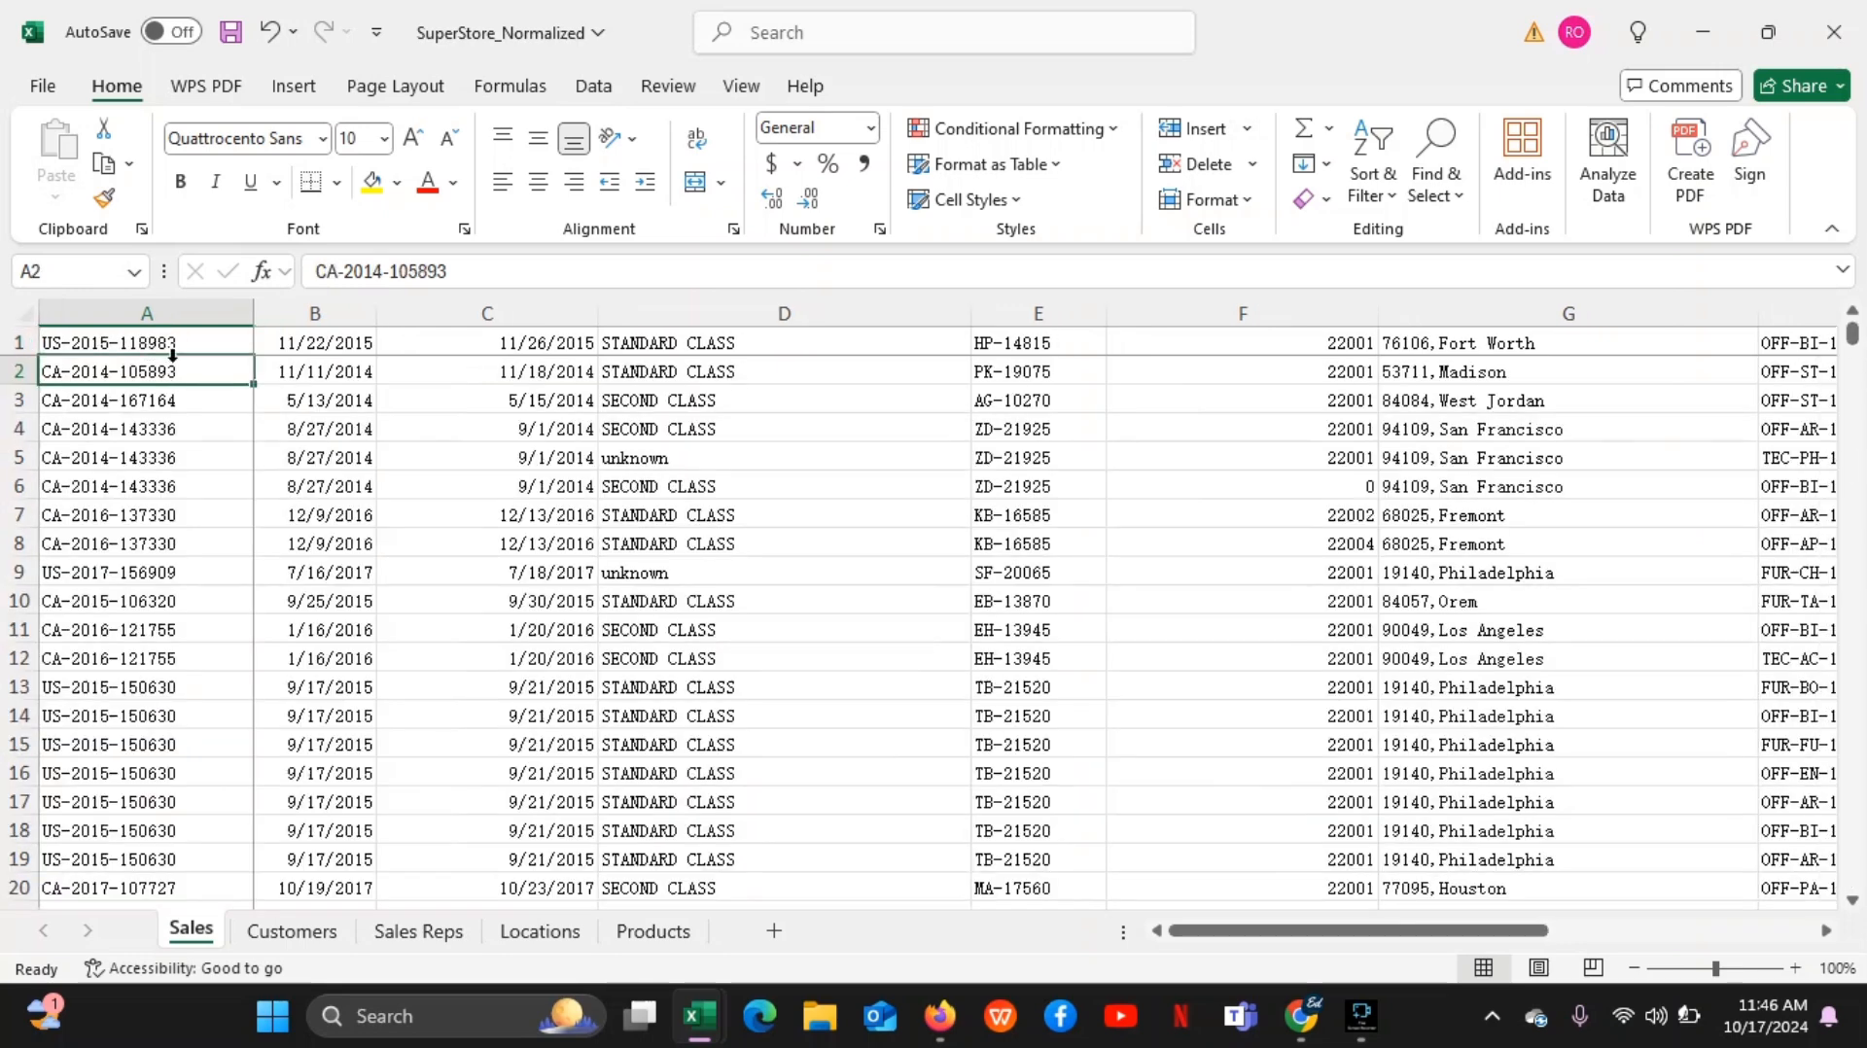
Jump from cell A1 to the last filled cell of row 1, O1, and back to A1
{"action": "left_click", "coordinate": [144, 345]}
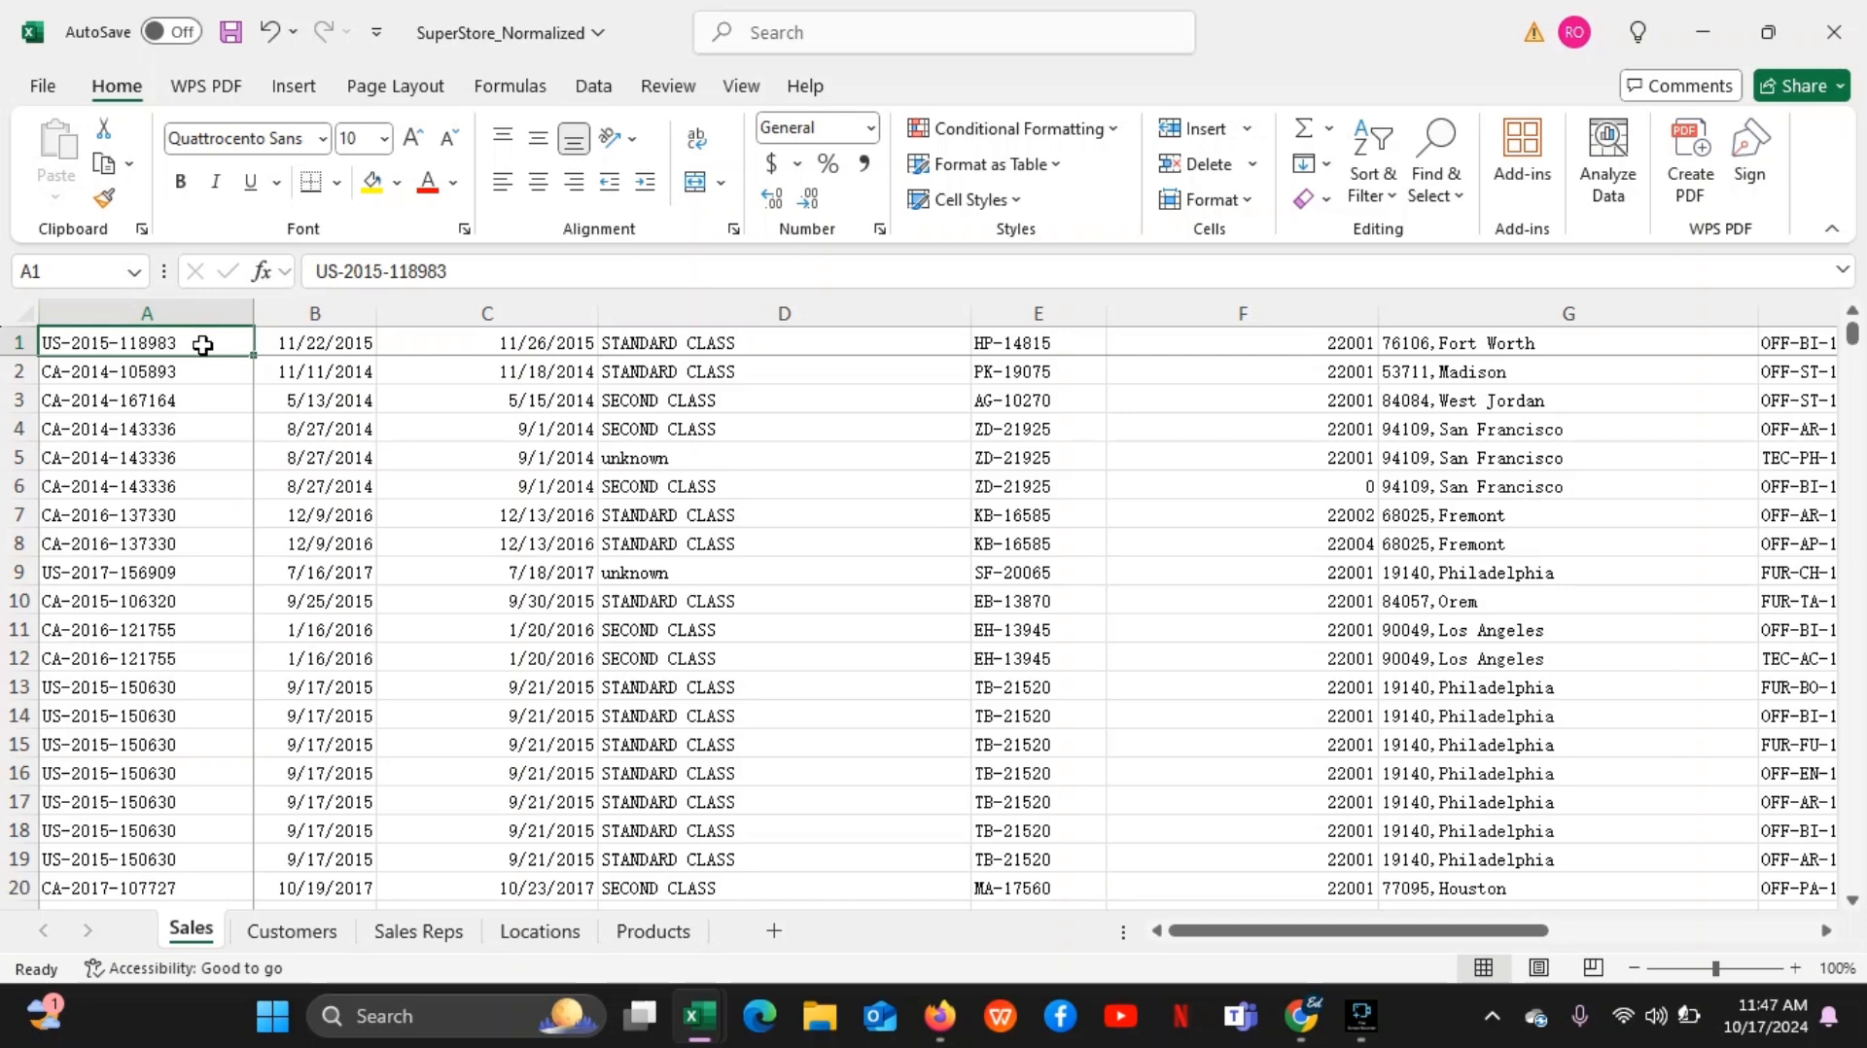
{"action": "key", "text": "ctrl+Right"}
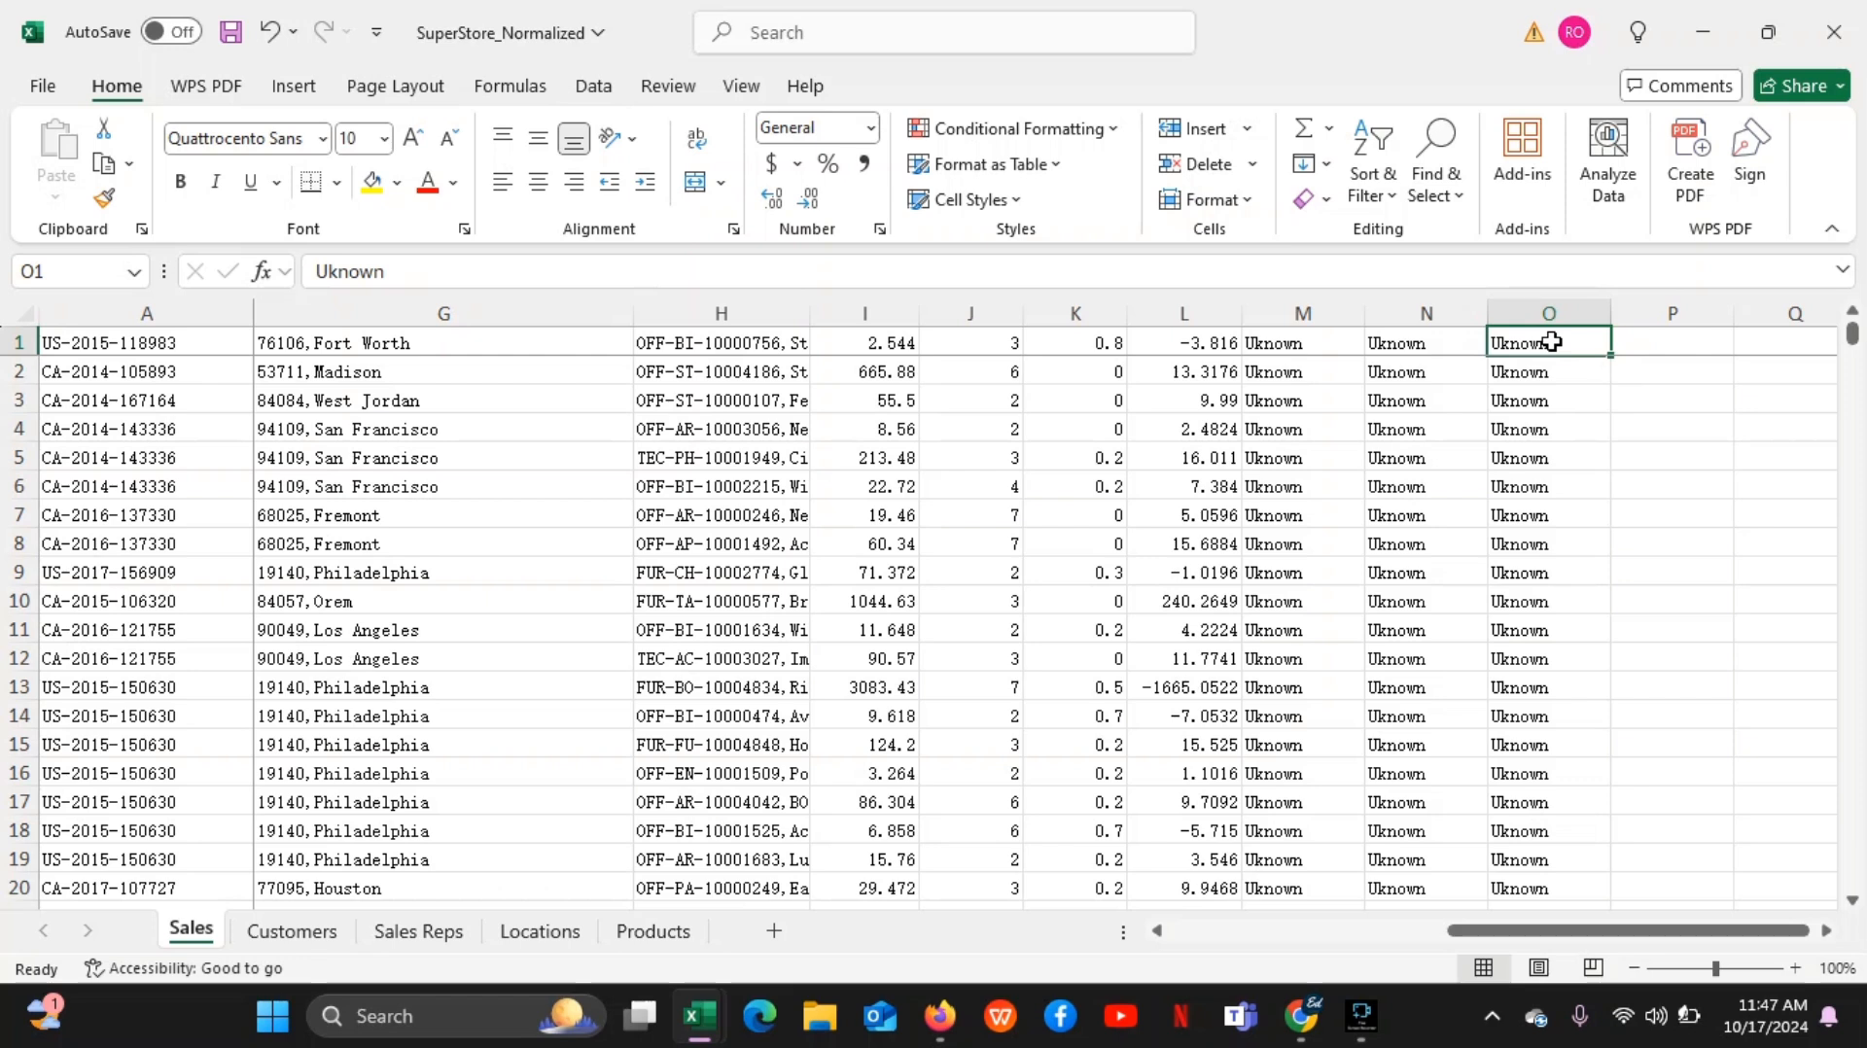
{"action": "key", "text": "ctrl+Home"}
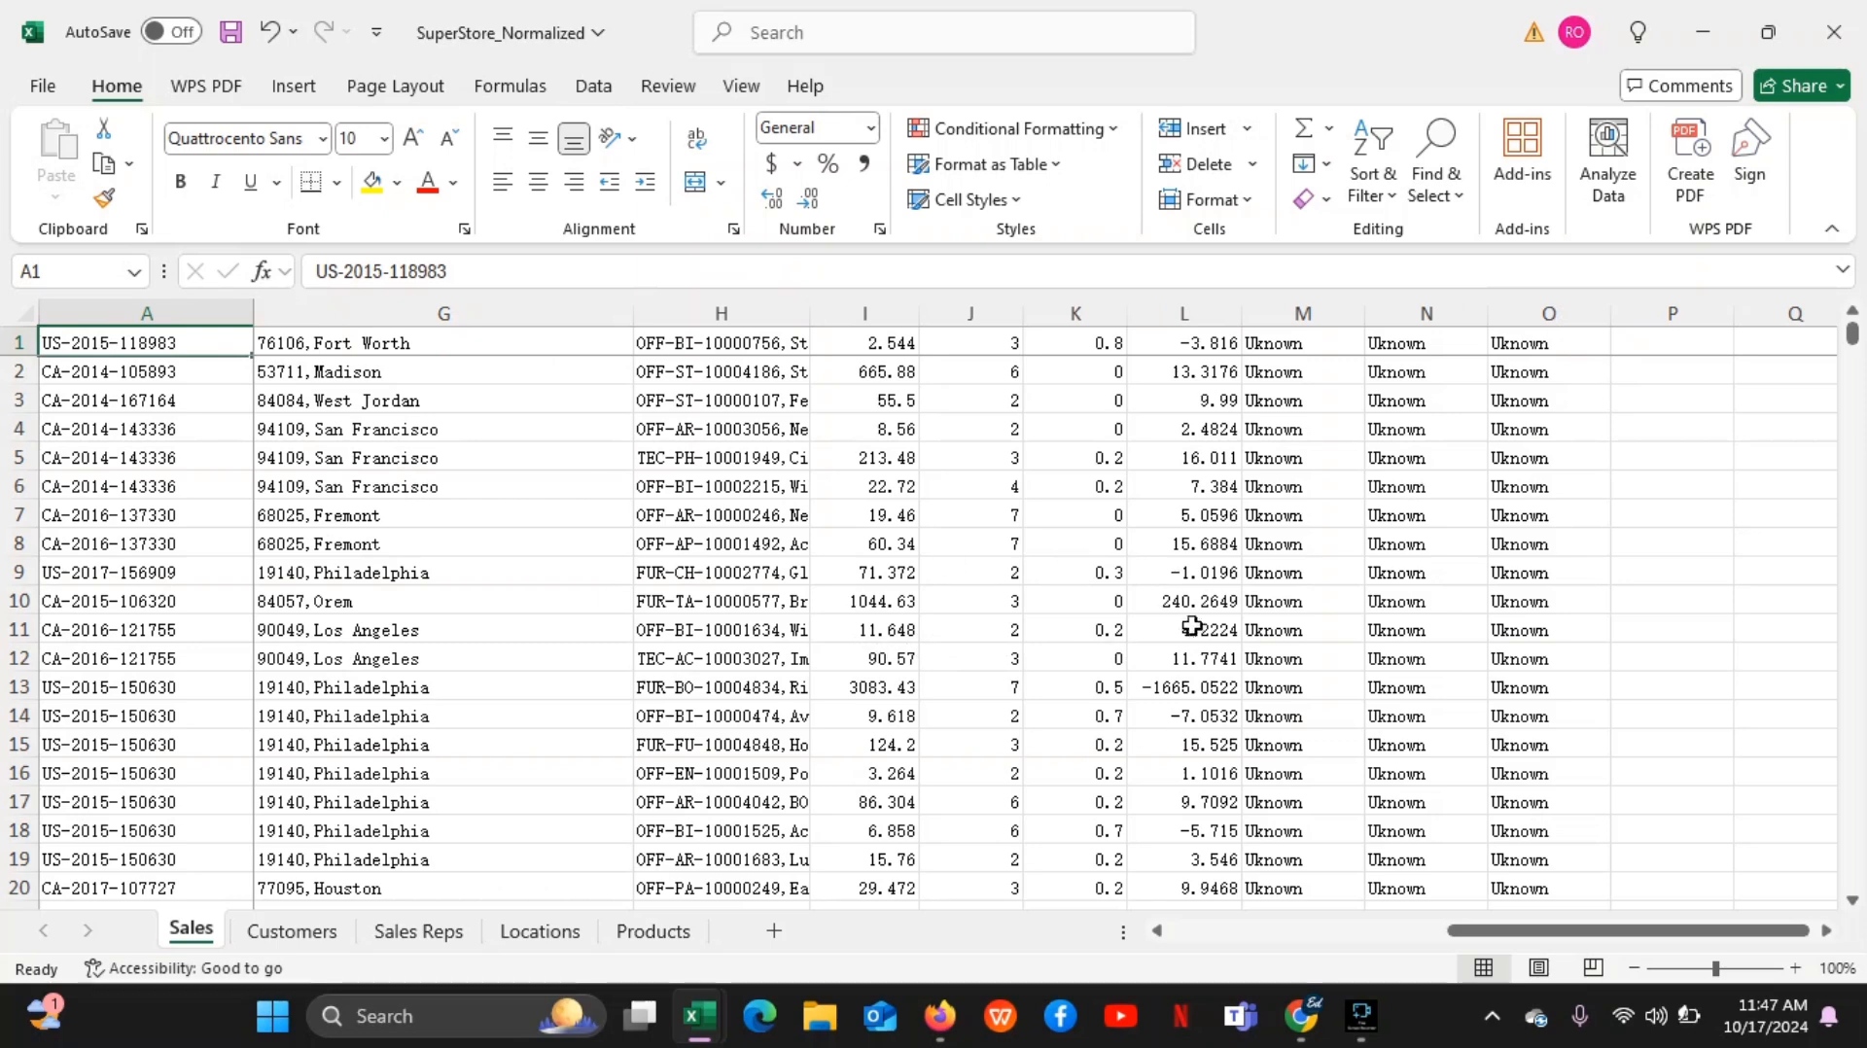
Switch to the Google Meet call to check the presentation, and return to the SuperStore_Normalized workbook in Excel
{"action": "mouse_move", "coordinate": [1300, 1016]}
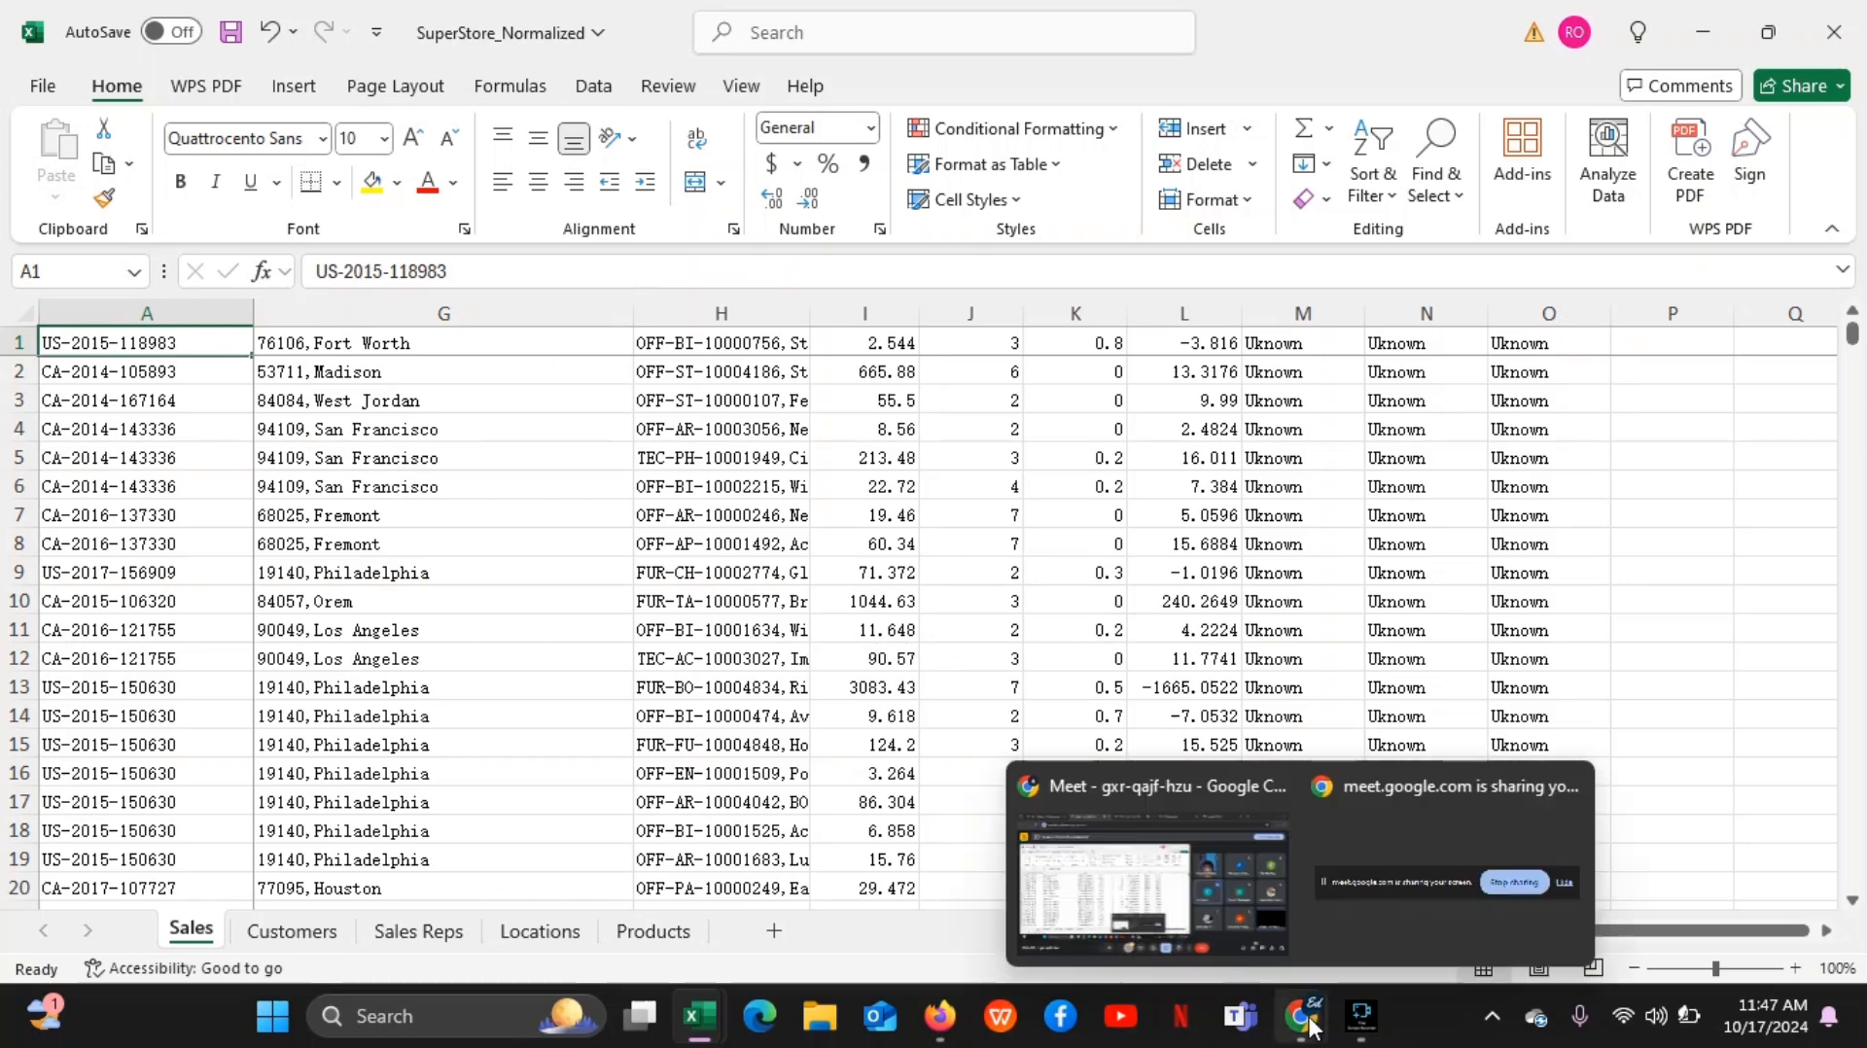
{"action": "left_click", "coordinate": [1171, 907]}
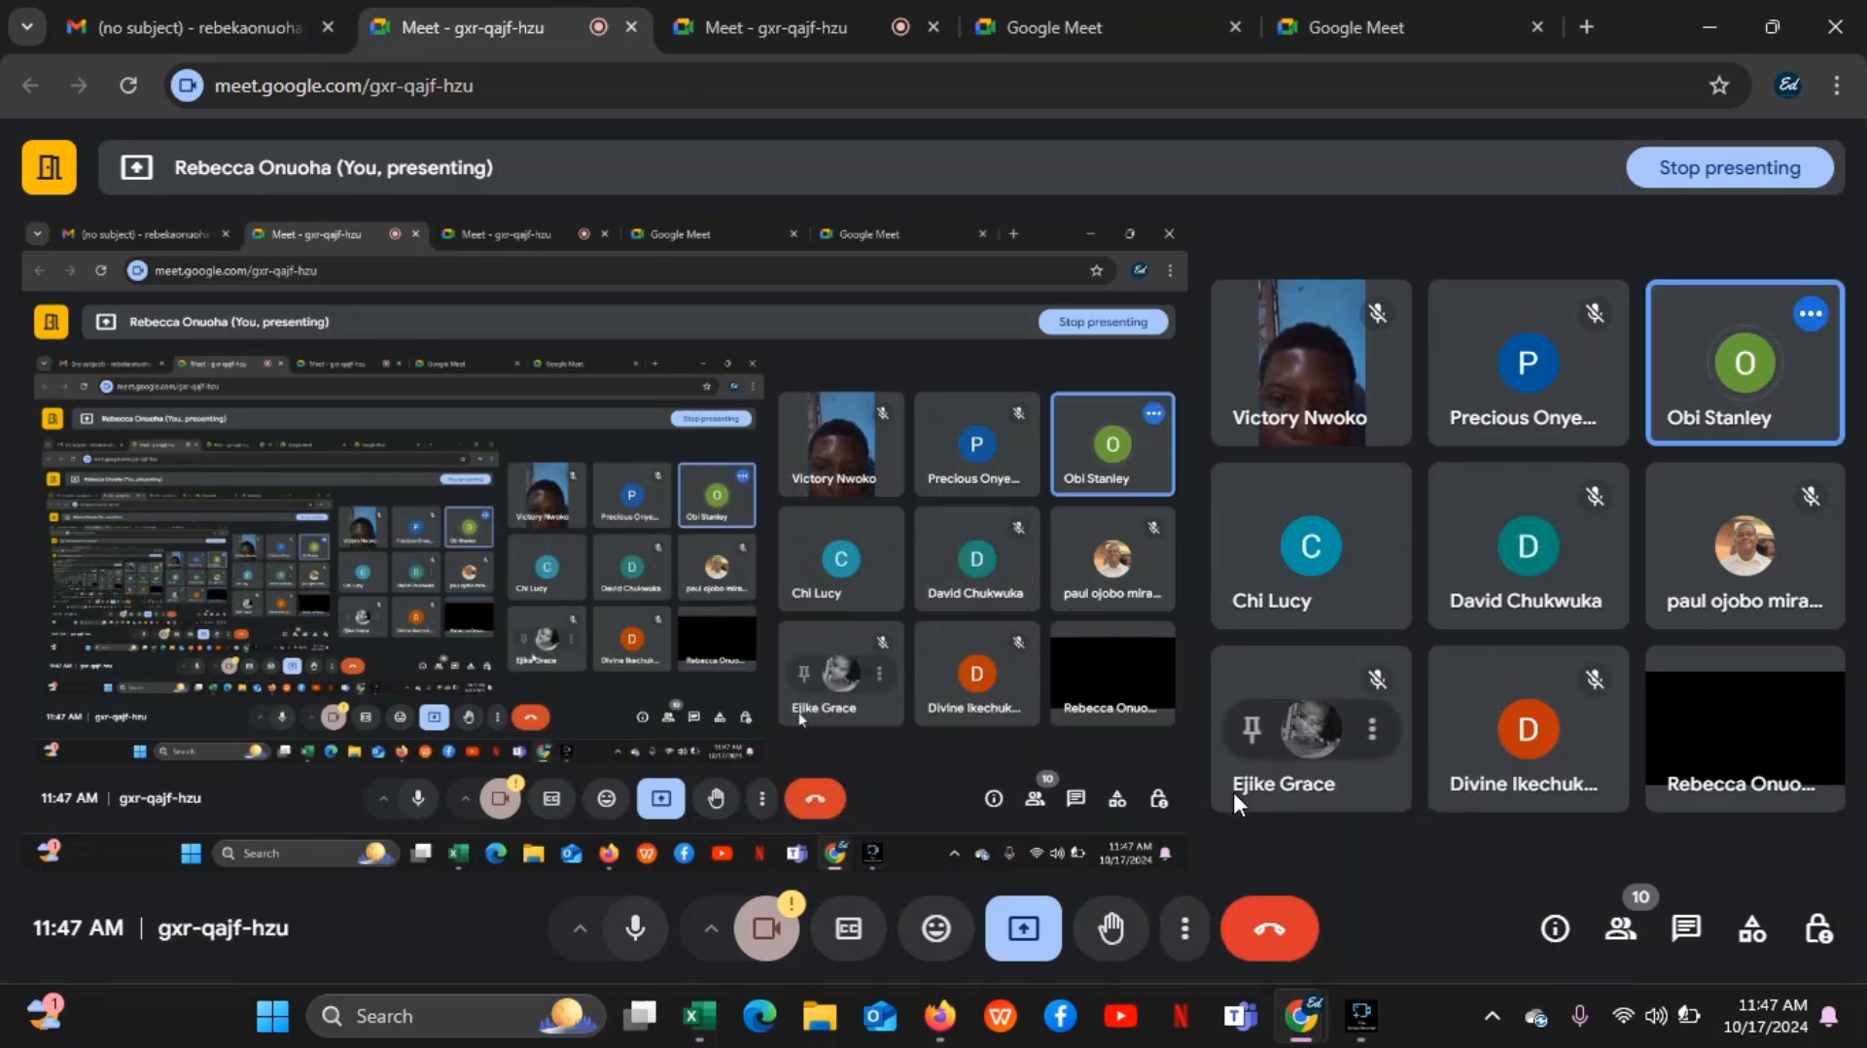
{"action": "mouse_move", "coordinate": [696, 1016]}
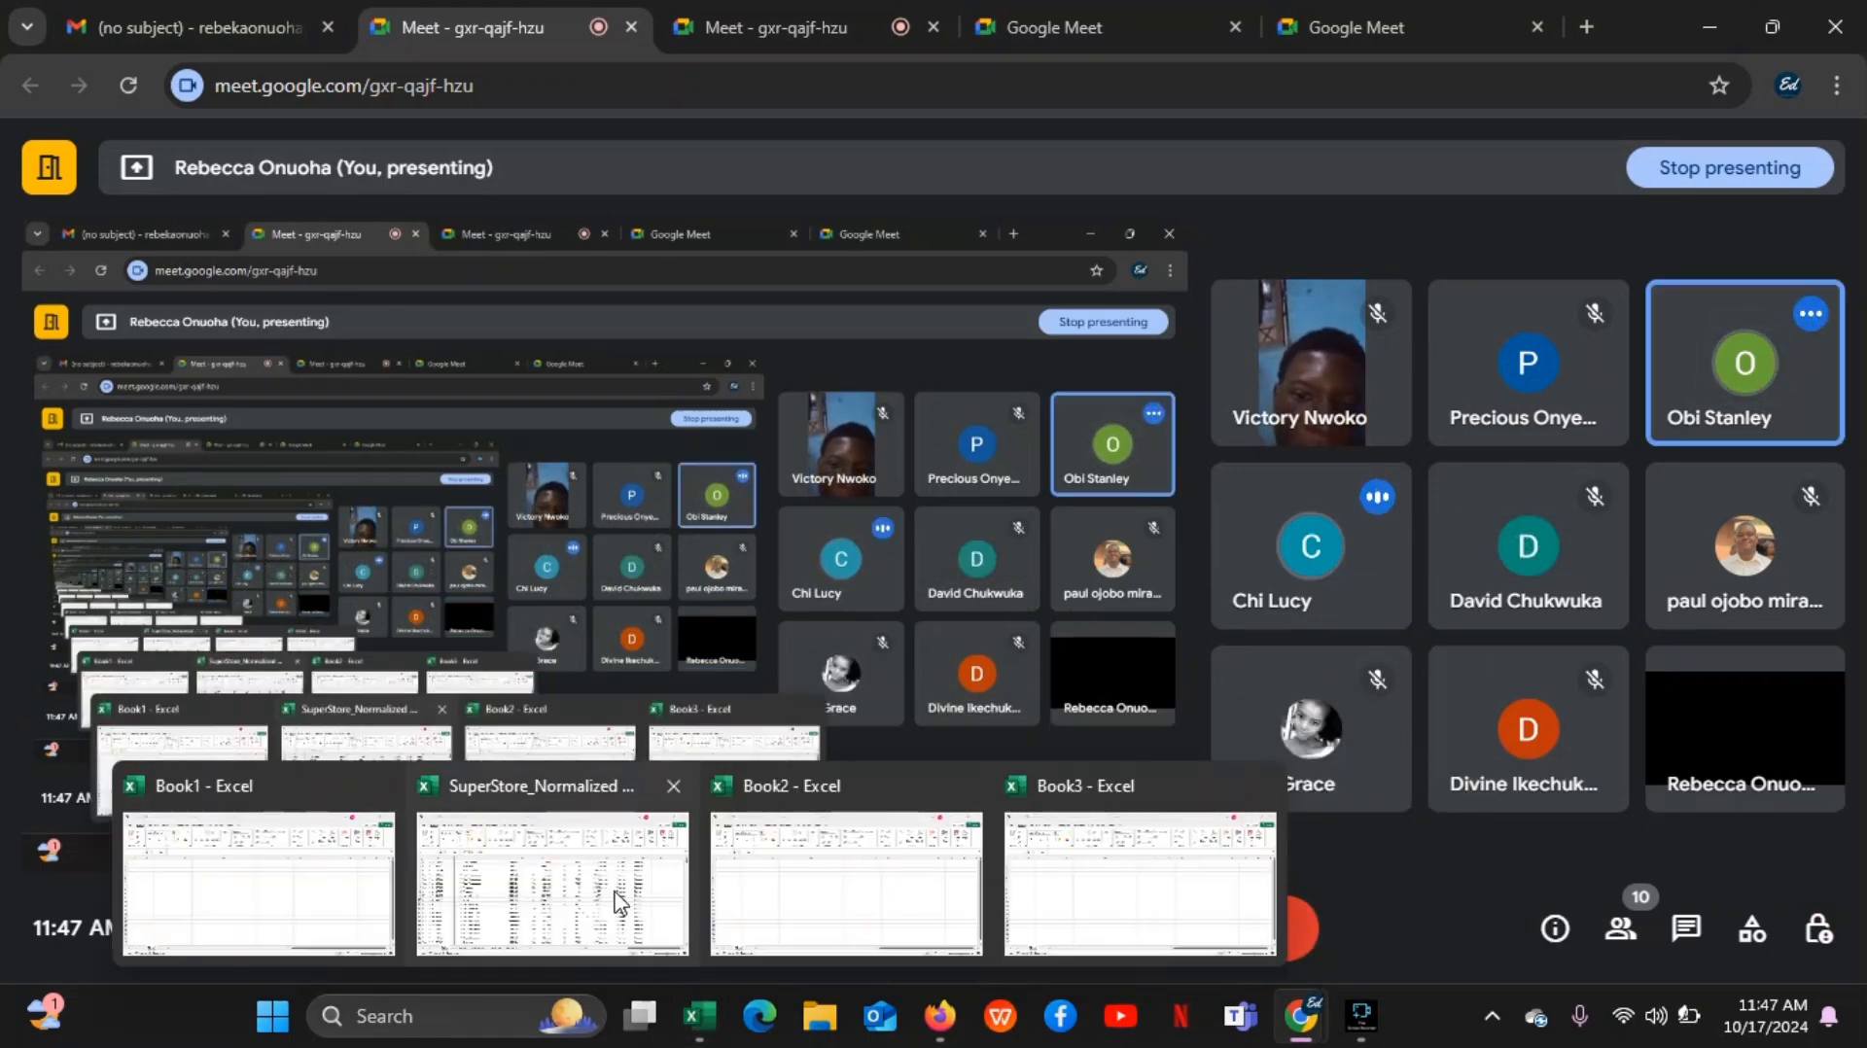
{"action": "left_click", "coordinate": [545, 880]}
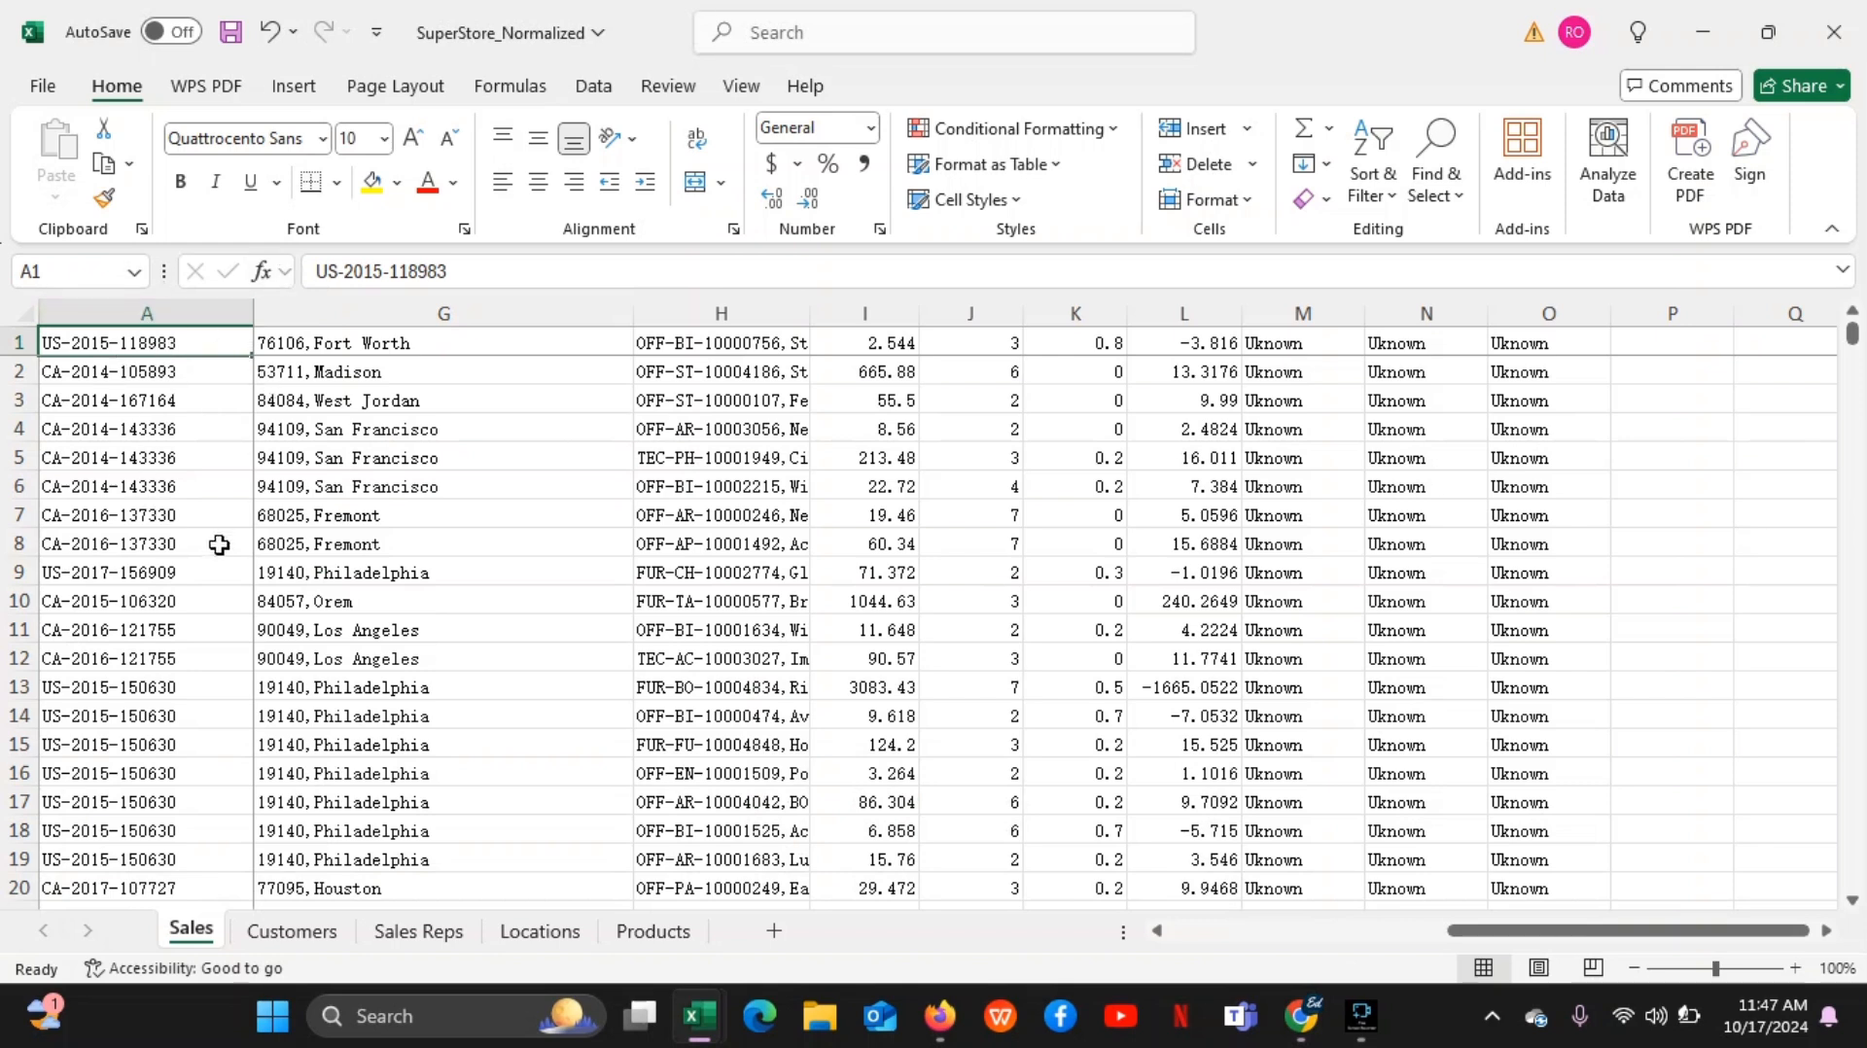
Select whole columns A, G, H, I and J of the Sales sheet one at a time
{"action": "left_click", "coordinate": [171, 314]}
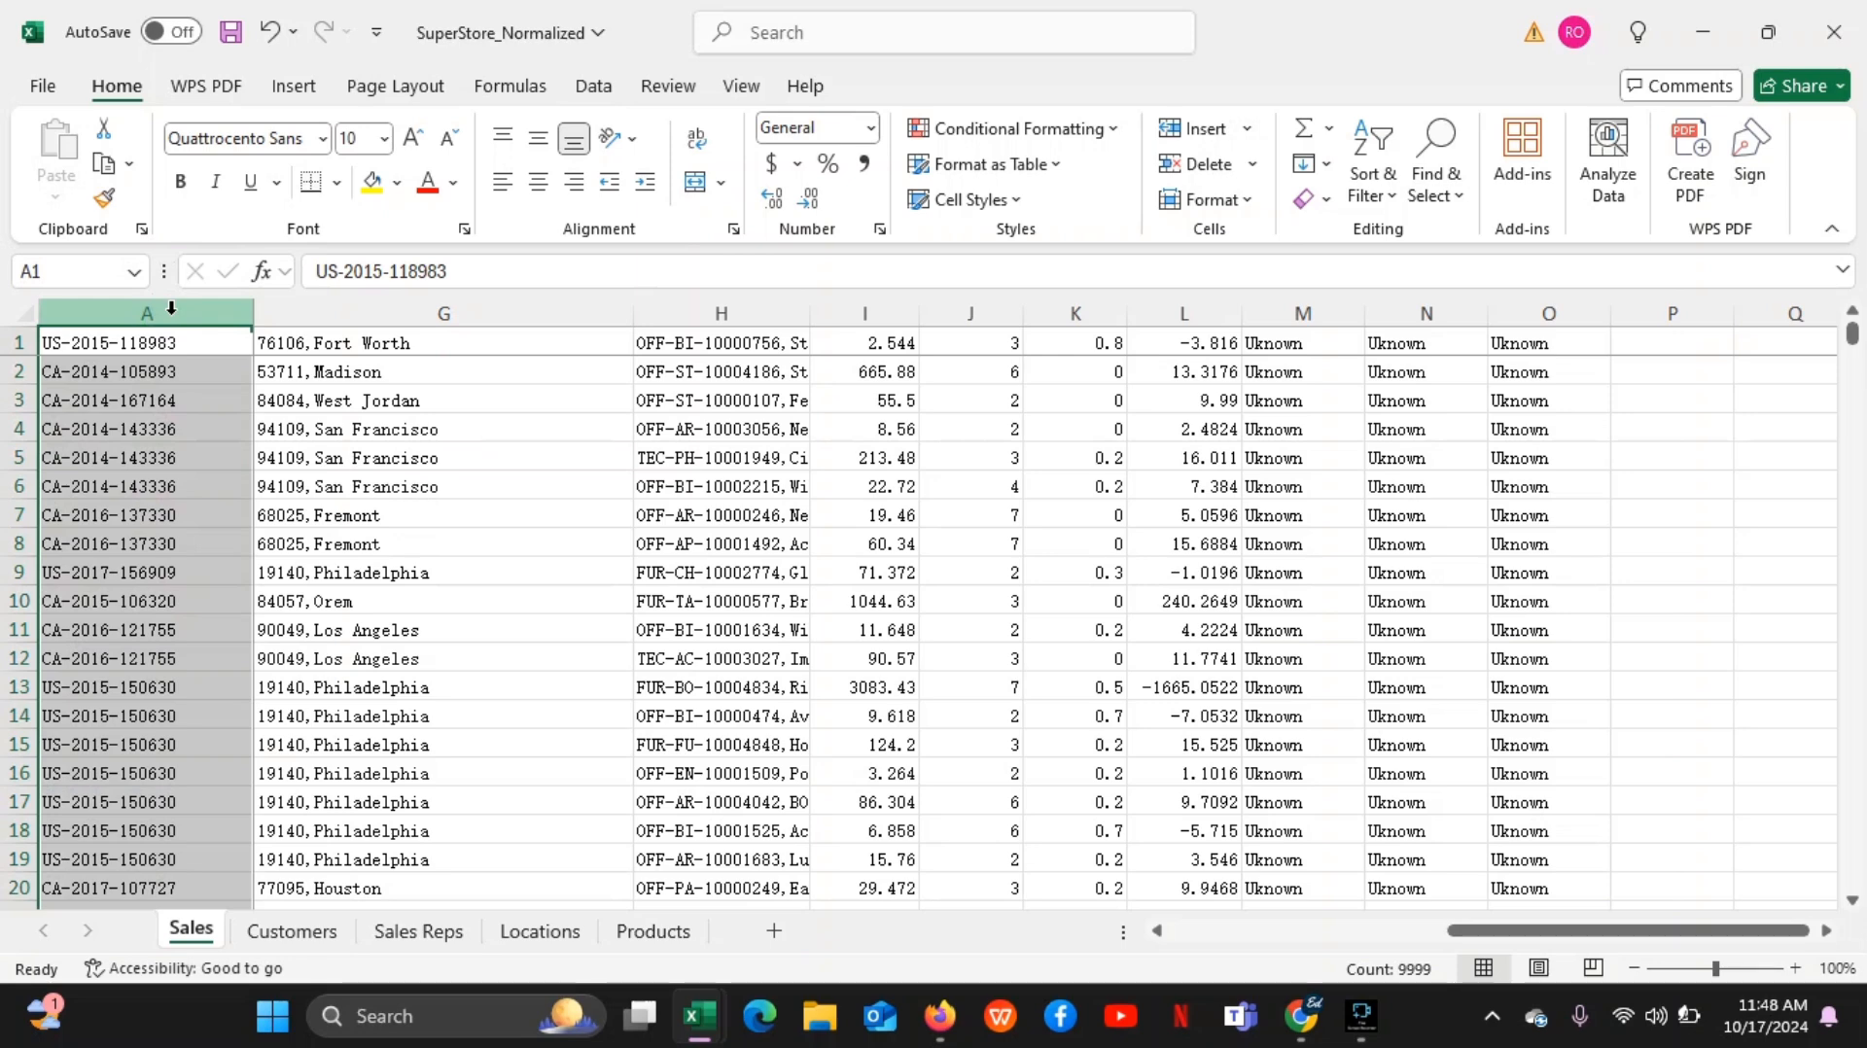
{"action": "left_click", "coordinate": [165, 312]}
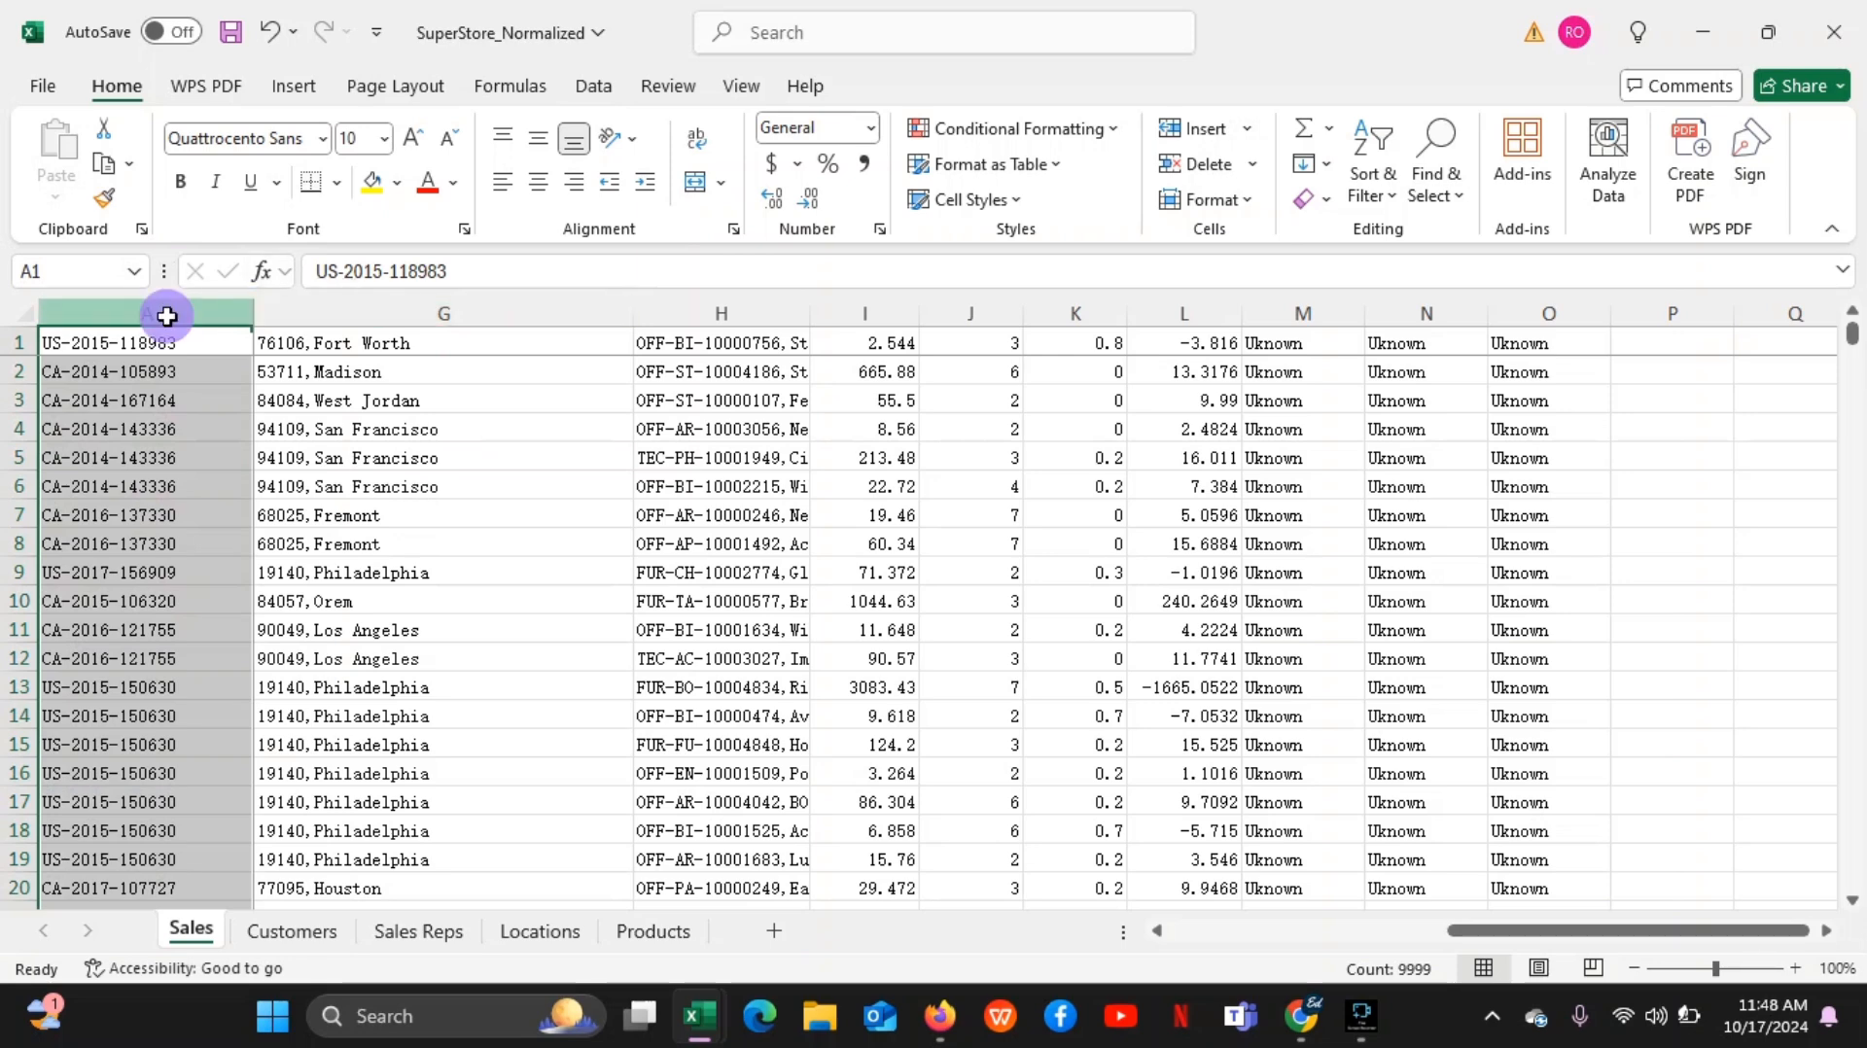
{"action": "left_click", "coordinate": [370, 311]}
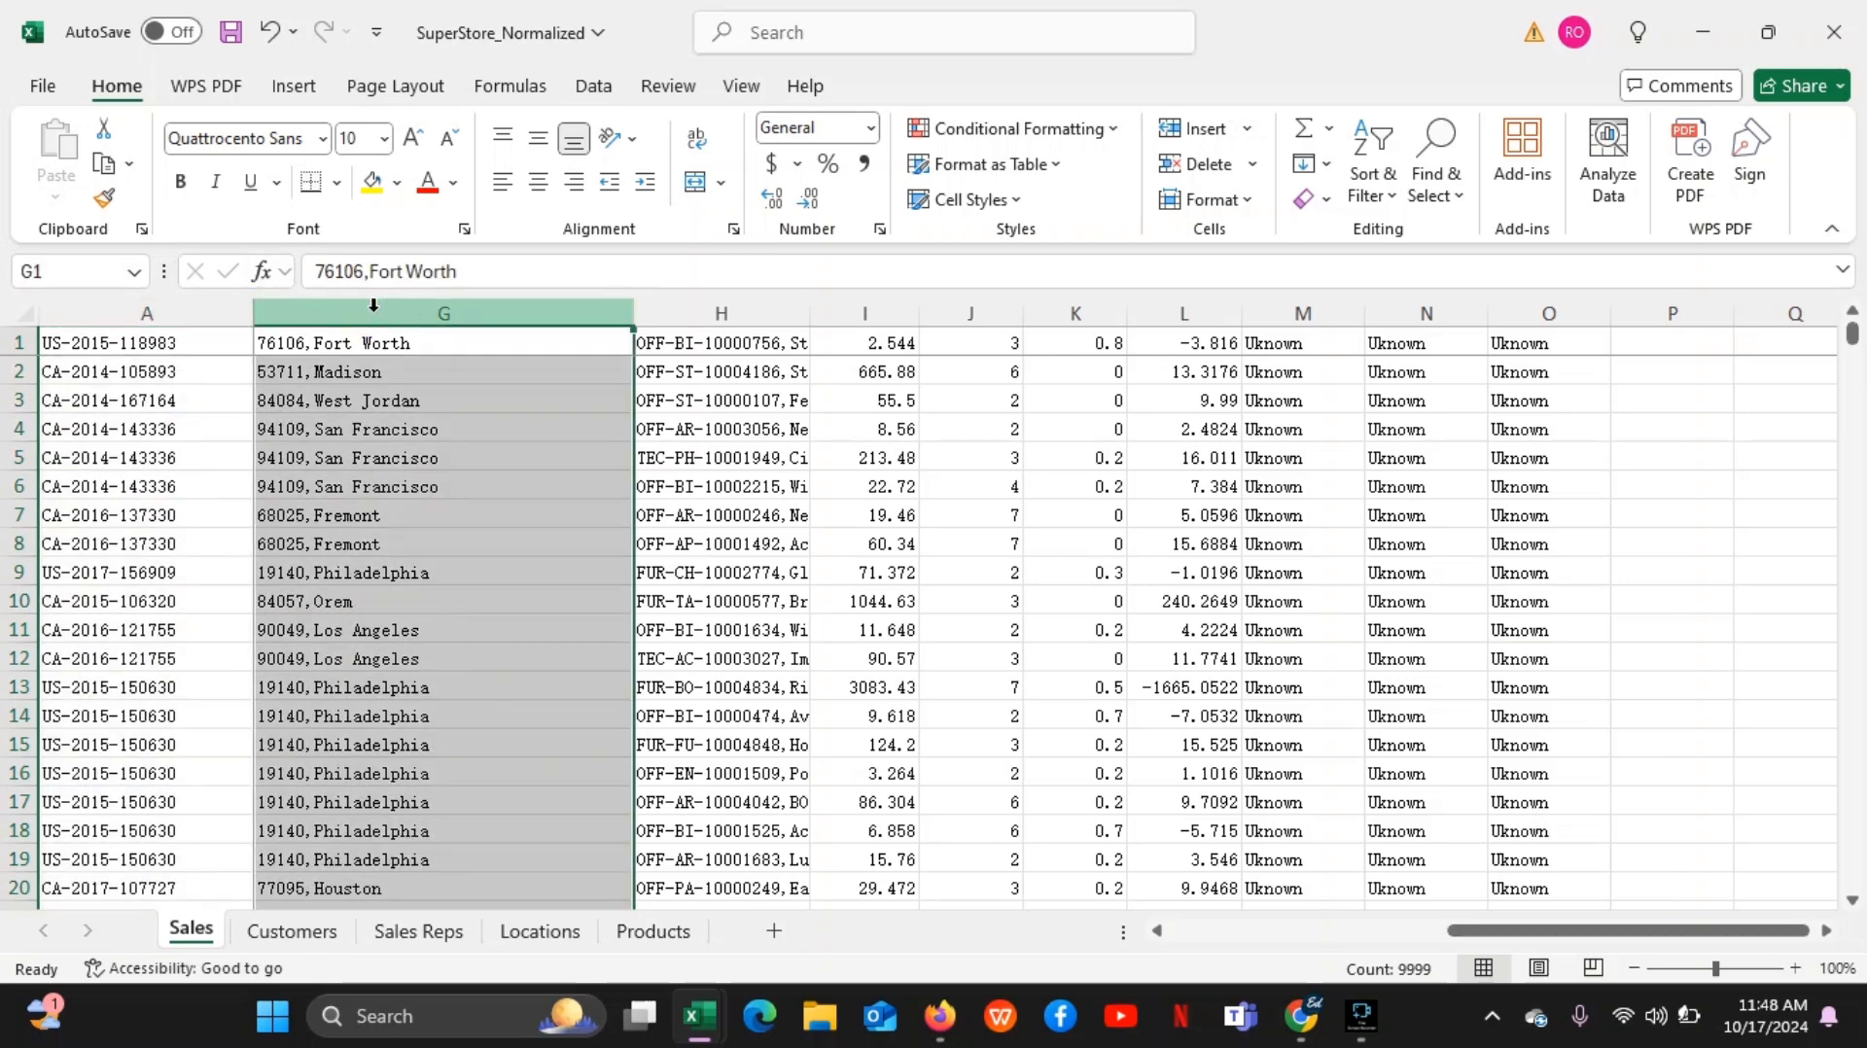
{"action": "left_click", "coordinate": [749, 314]}
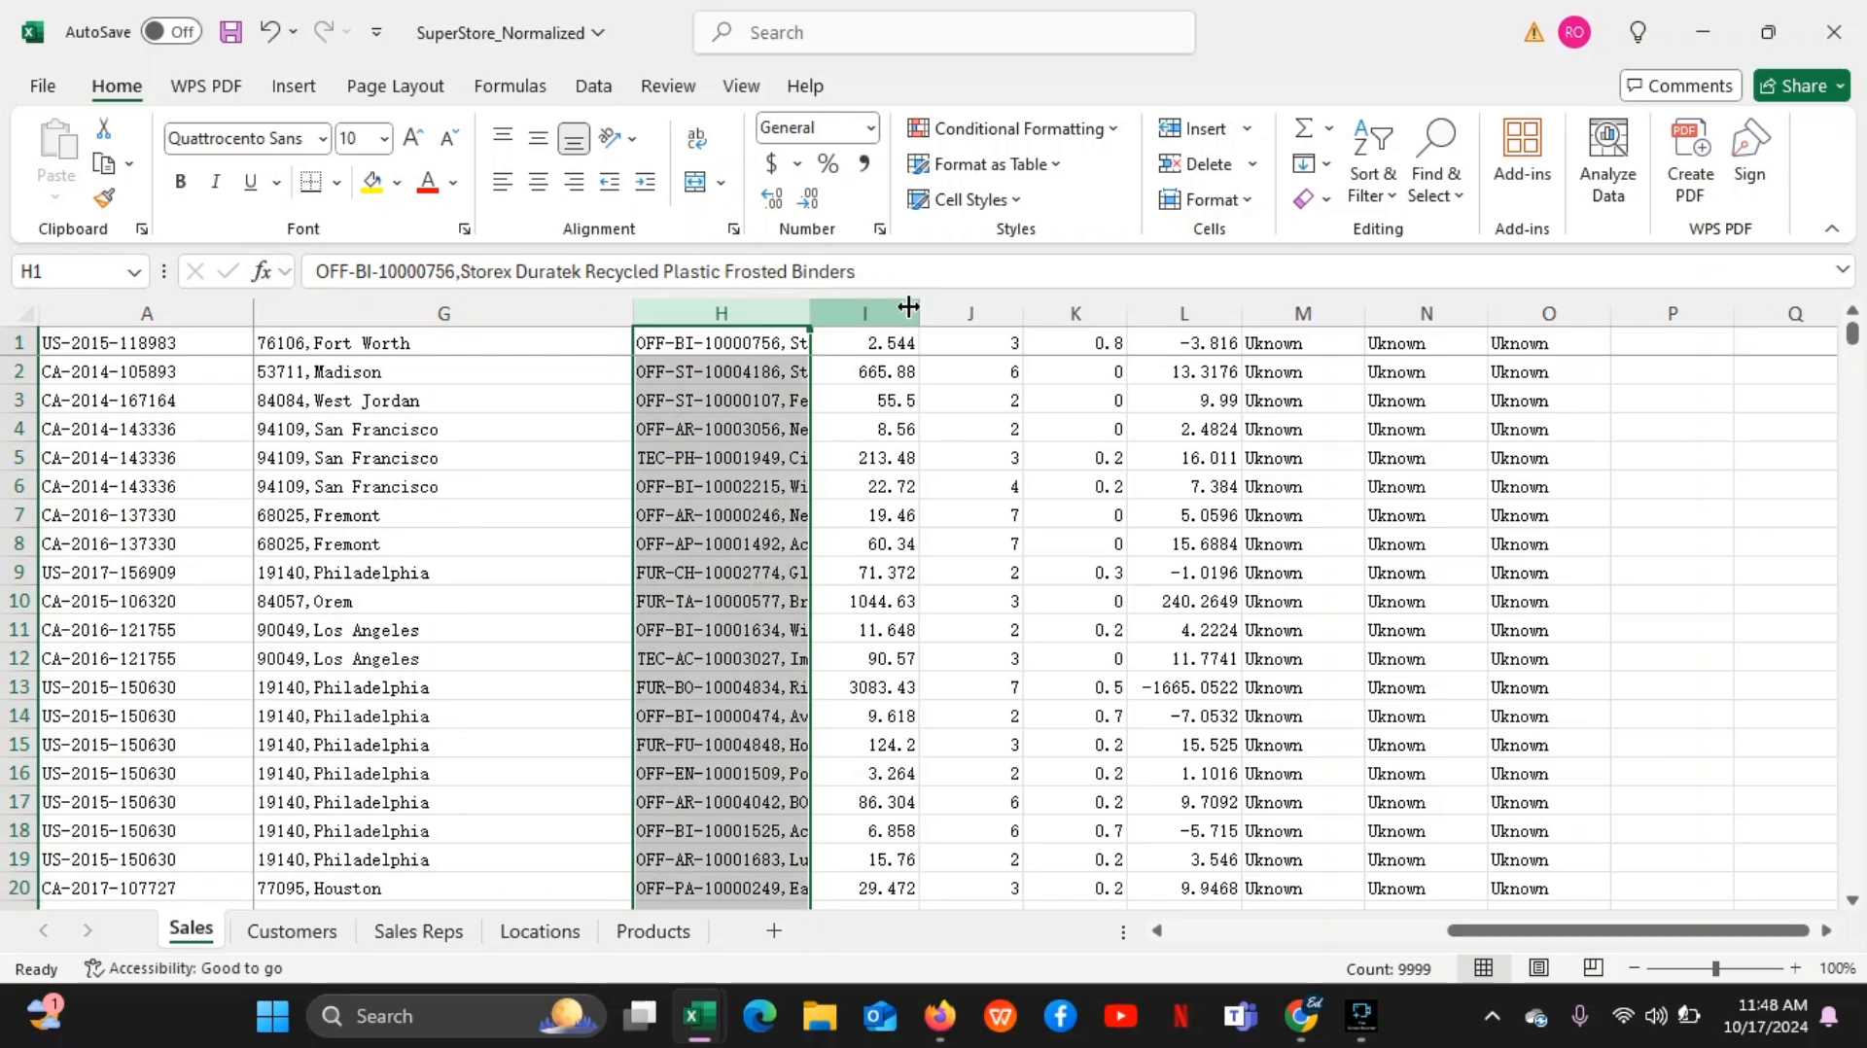
{"action": "left_click", "coordinate": [899, 308]}
{"action": "left_click", "coordinate": [977, 309]}
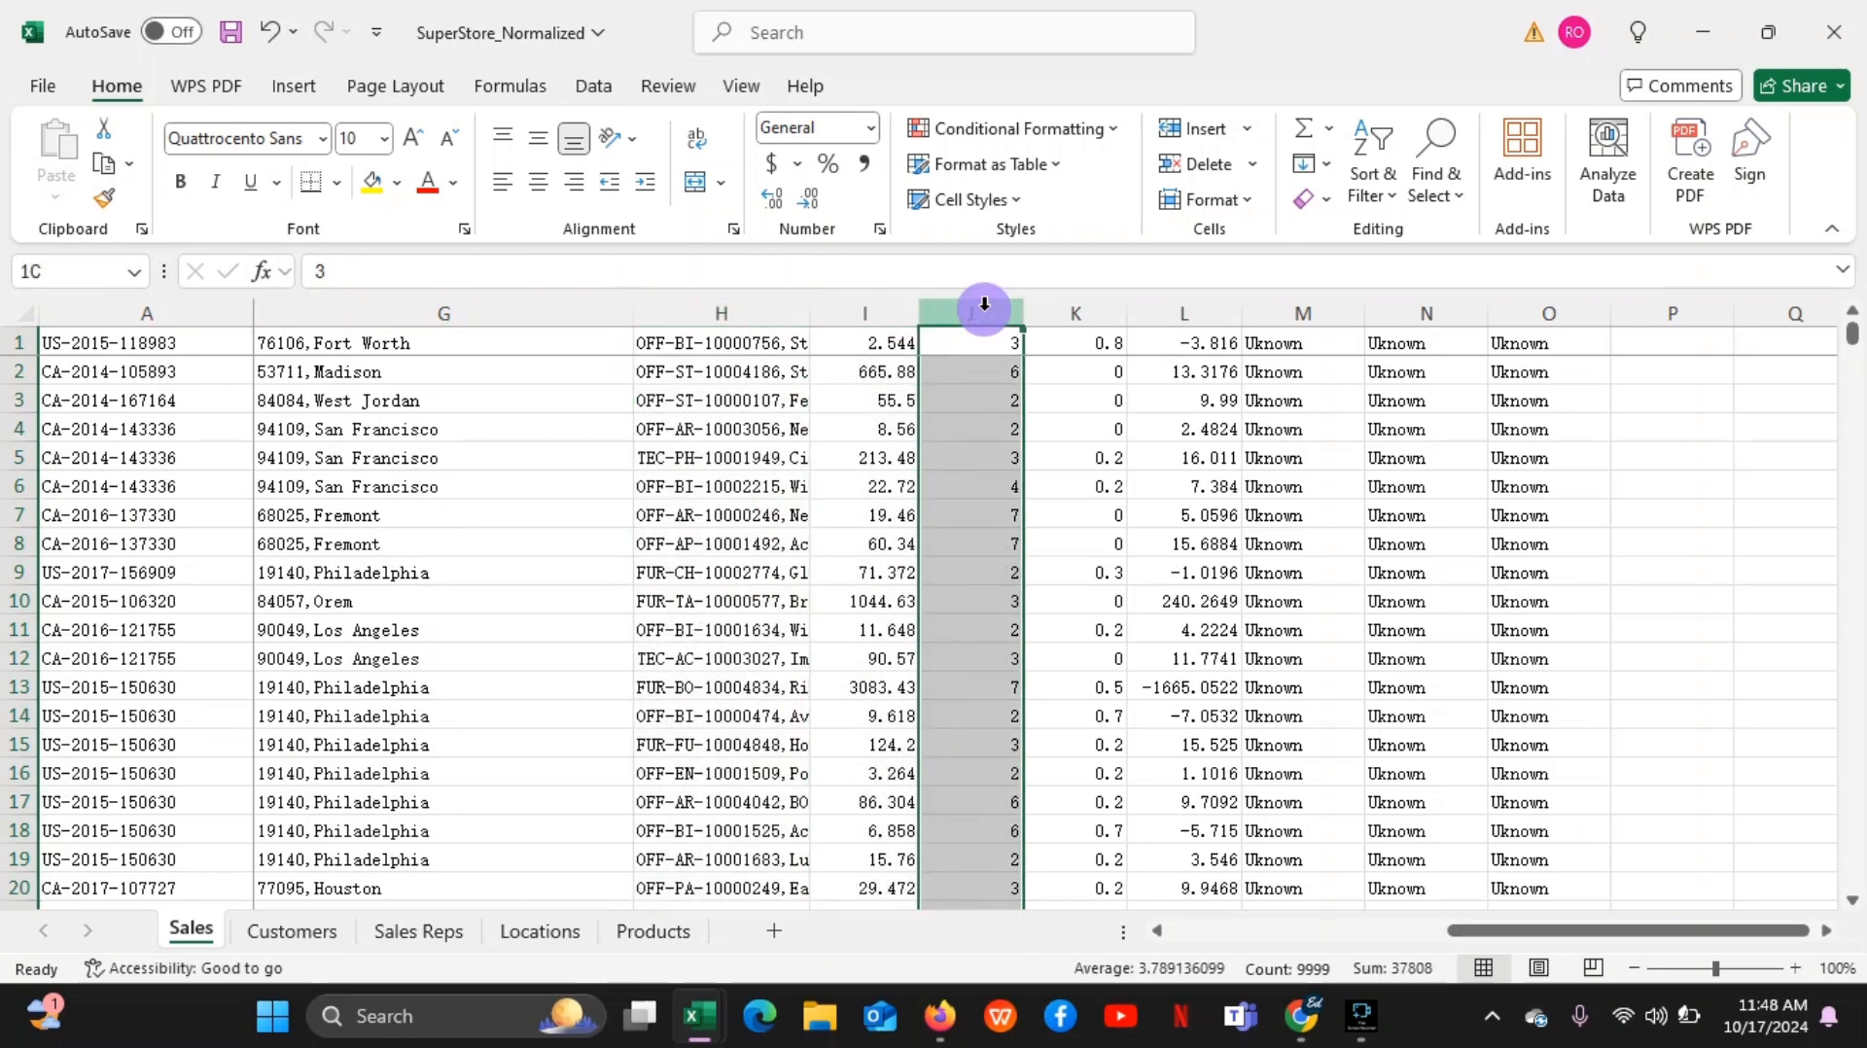
Select columns A, G, H, I and J together as one multiple selection, and clear it by selecting cell A3
{"action": "left_click", "coordinate": [168, 309]}
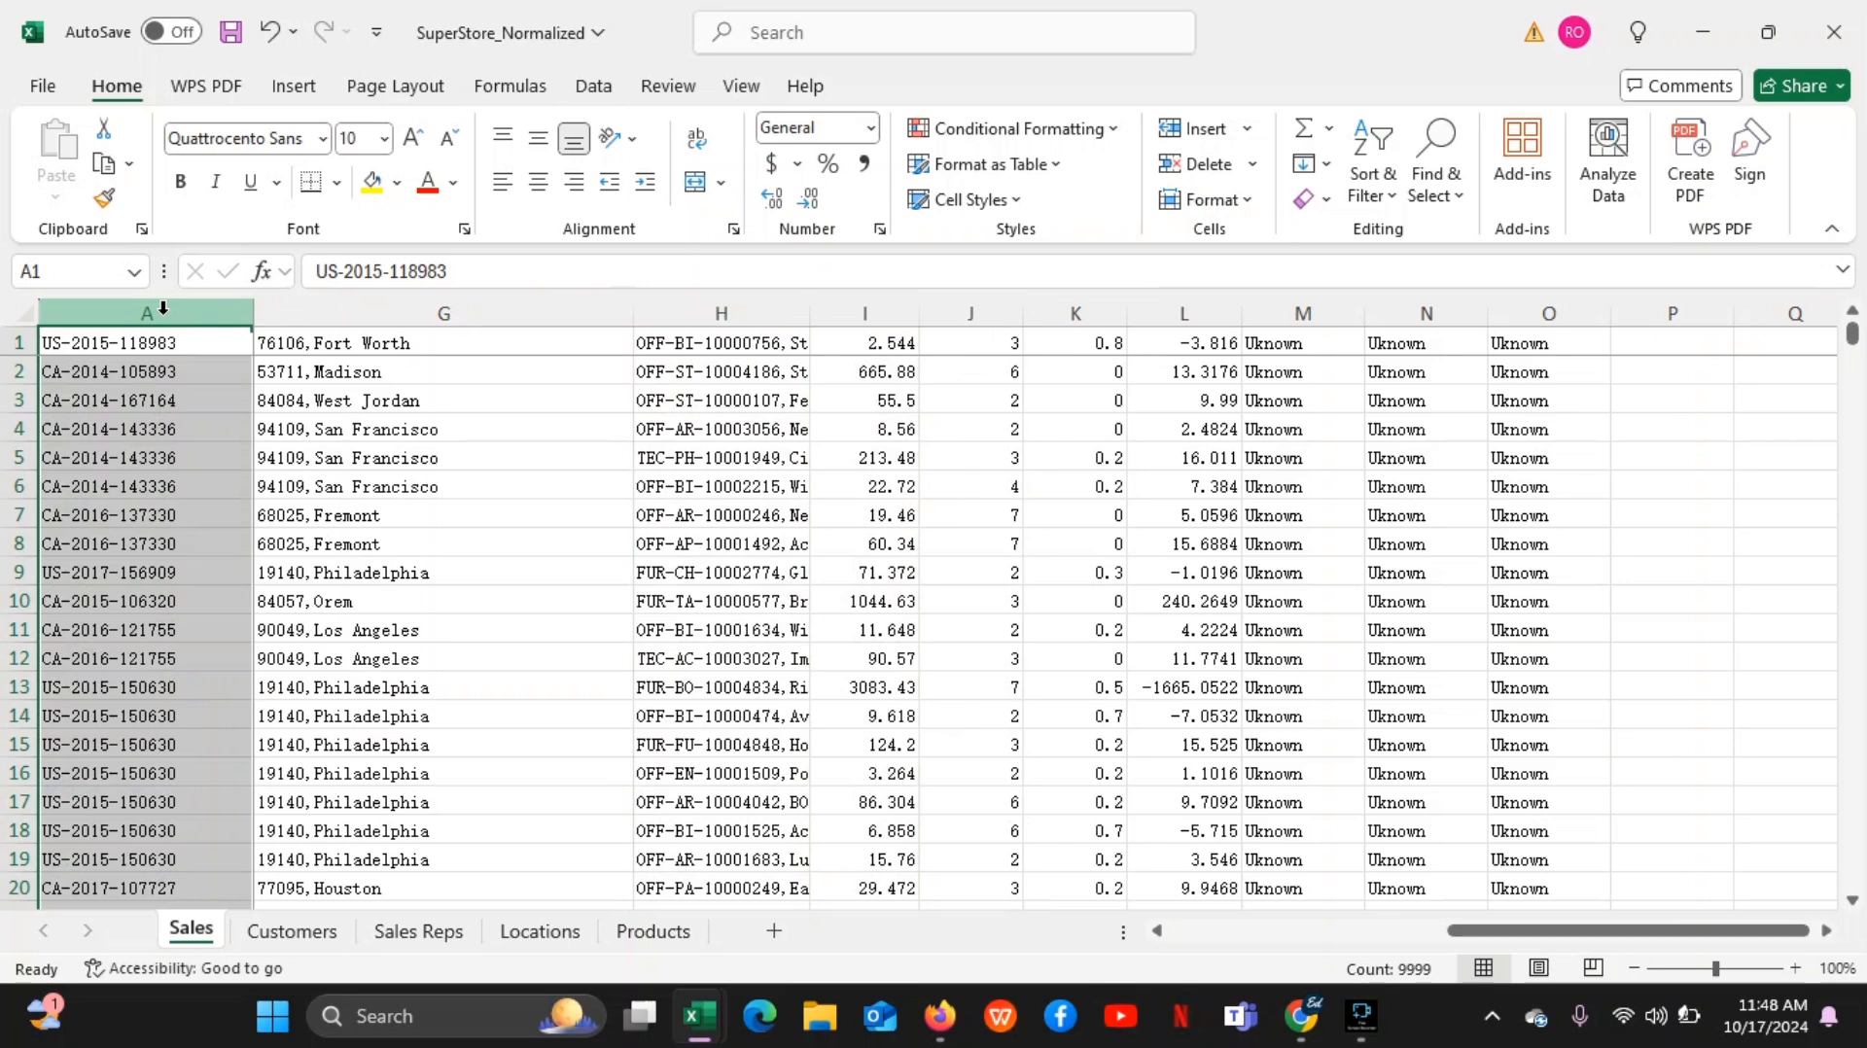
{"action": "left_click", "coordinate": [333, 312], "text": "ctrl"}
{"action": "left_click", "coordinate": [720, 312], "text": "ctrl"}
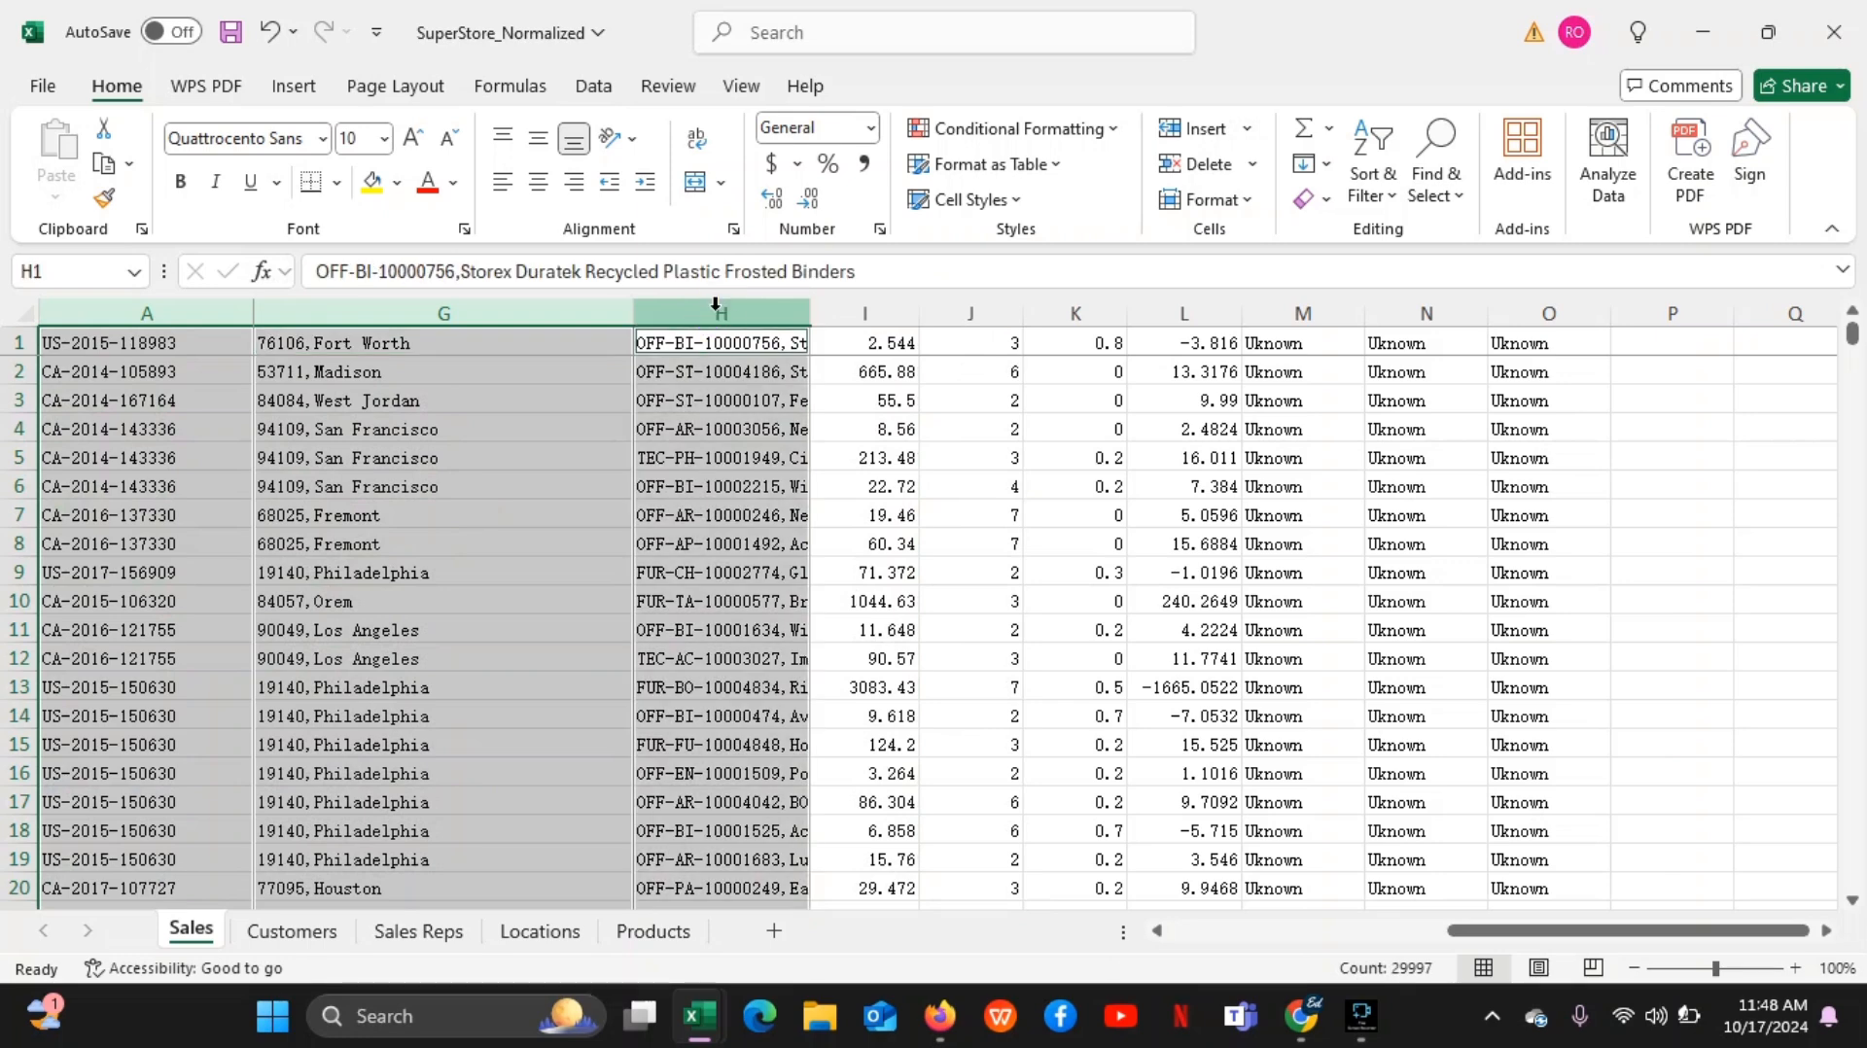
{"action": "left_click", "coordinate": [868, 321], "text": "ctrl"}
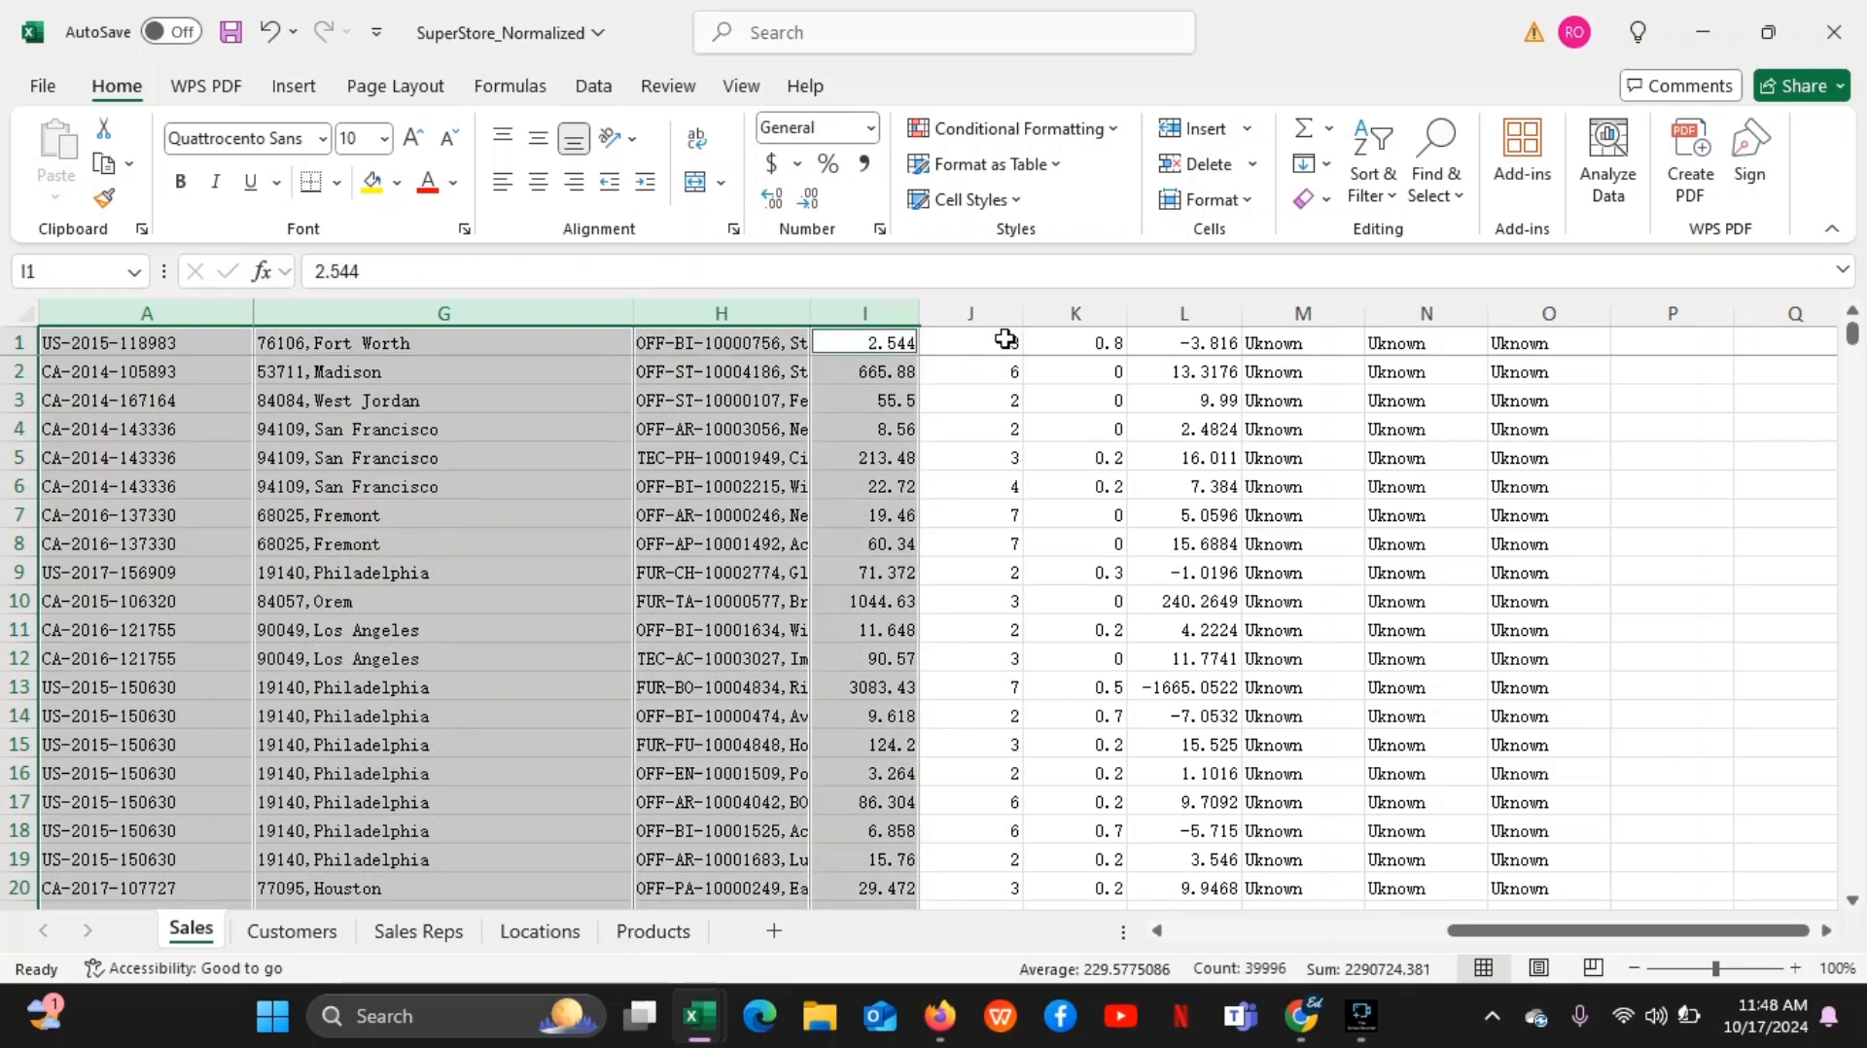
{"action": "left_click", "coordinate": [989, 314], "text": "ctrl"}
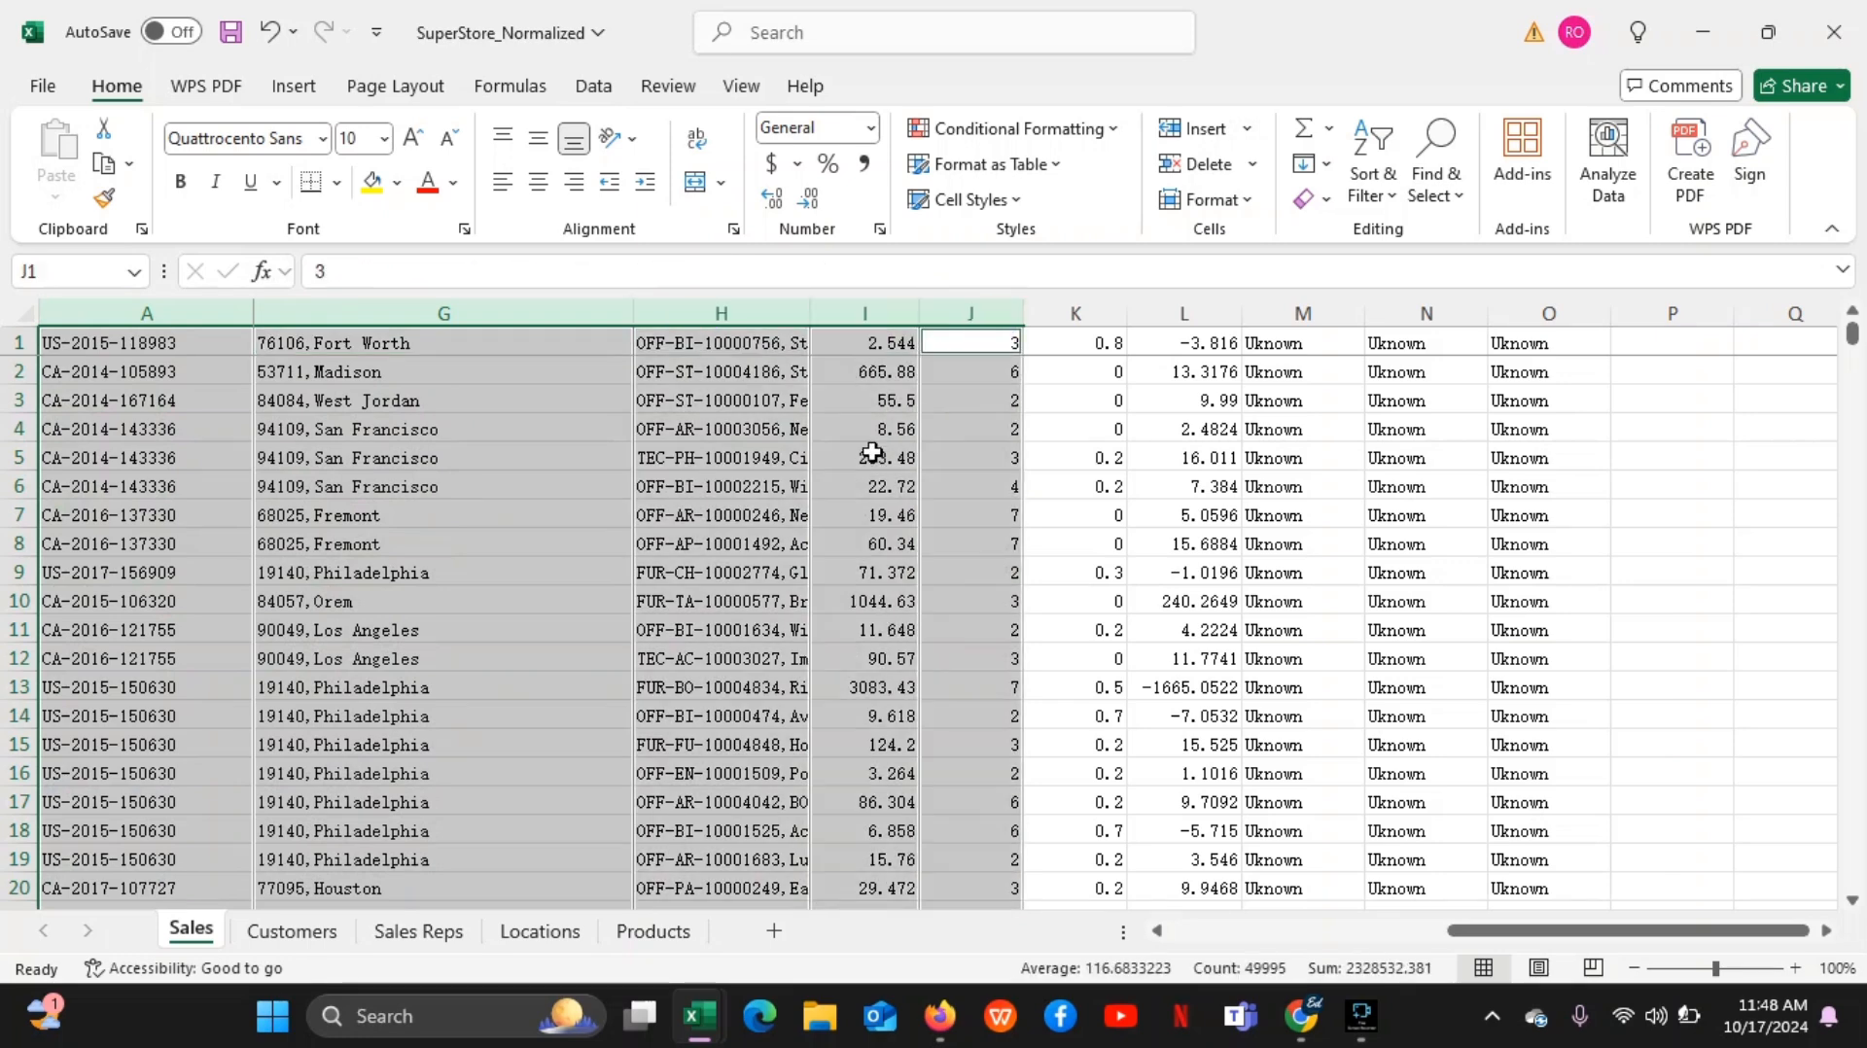
{"action": "left_click", "coordinate": [246, 395]}
Repeat the combined selection of columns A, G, H, I and J, and clear it by selecting cell H7
{"action": "left_click", "coordinate": [179, 294]}
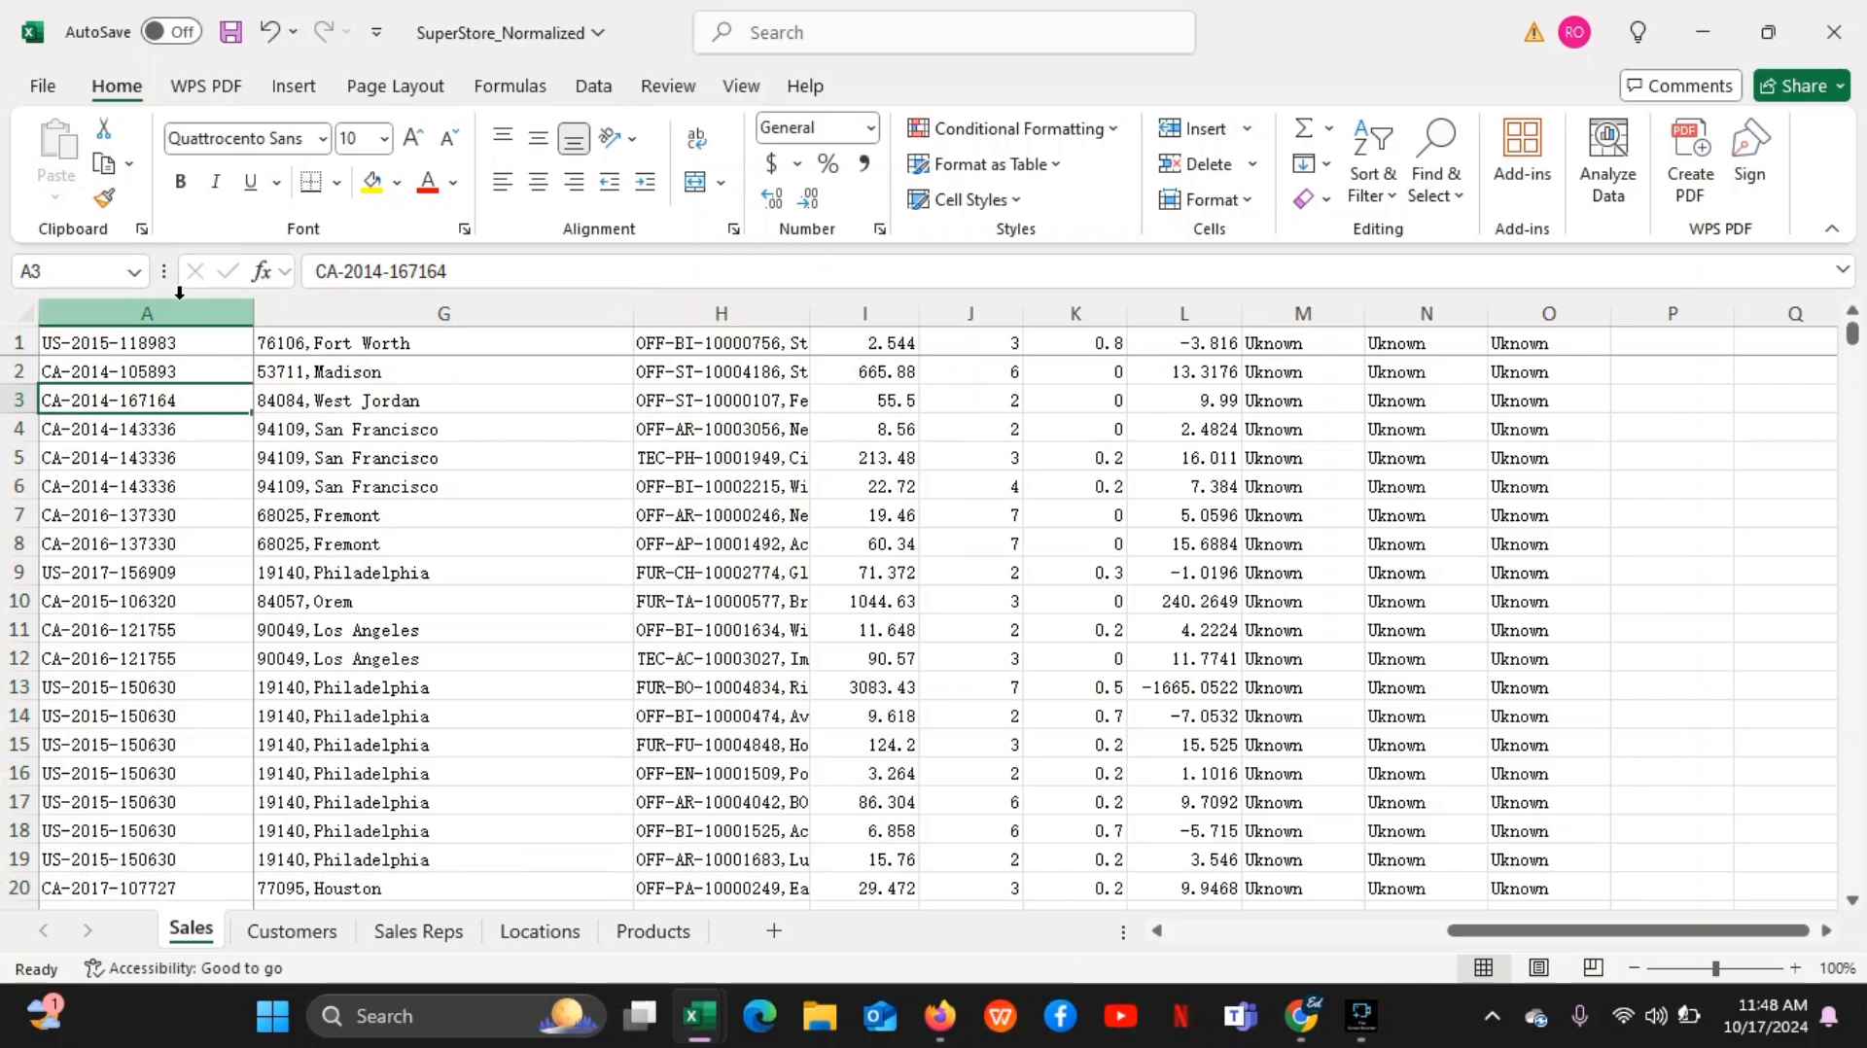
{"action": "left_click", "coordinate": [178, 311]}
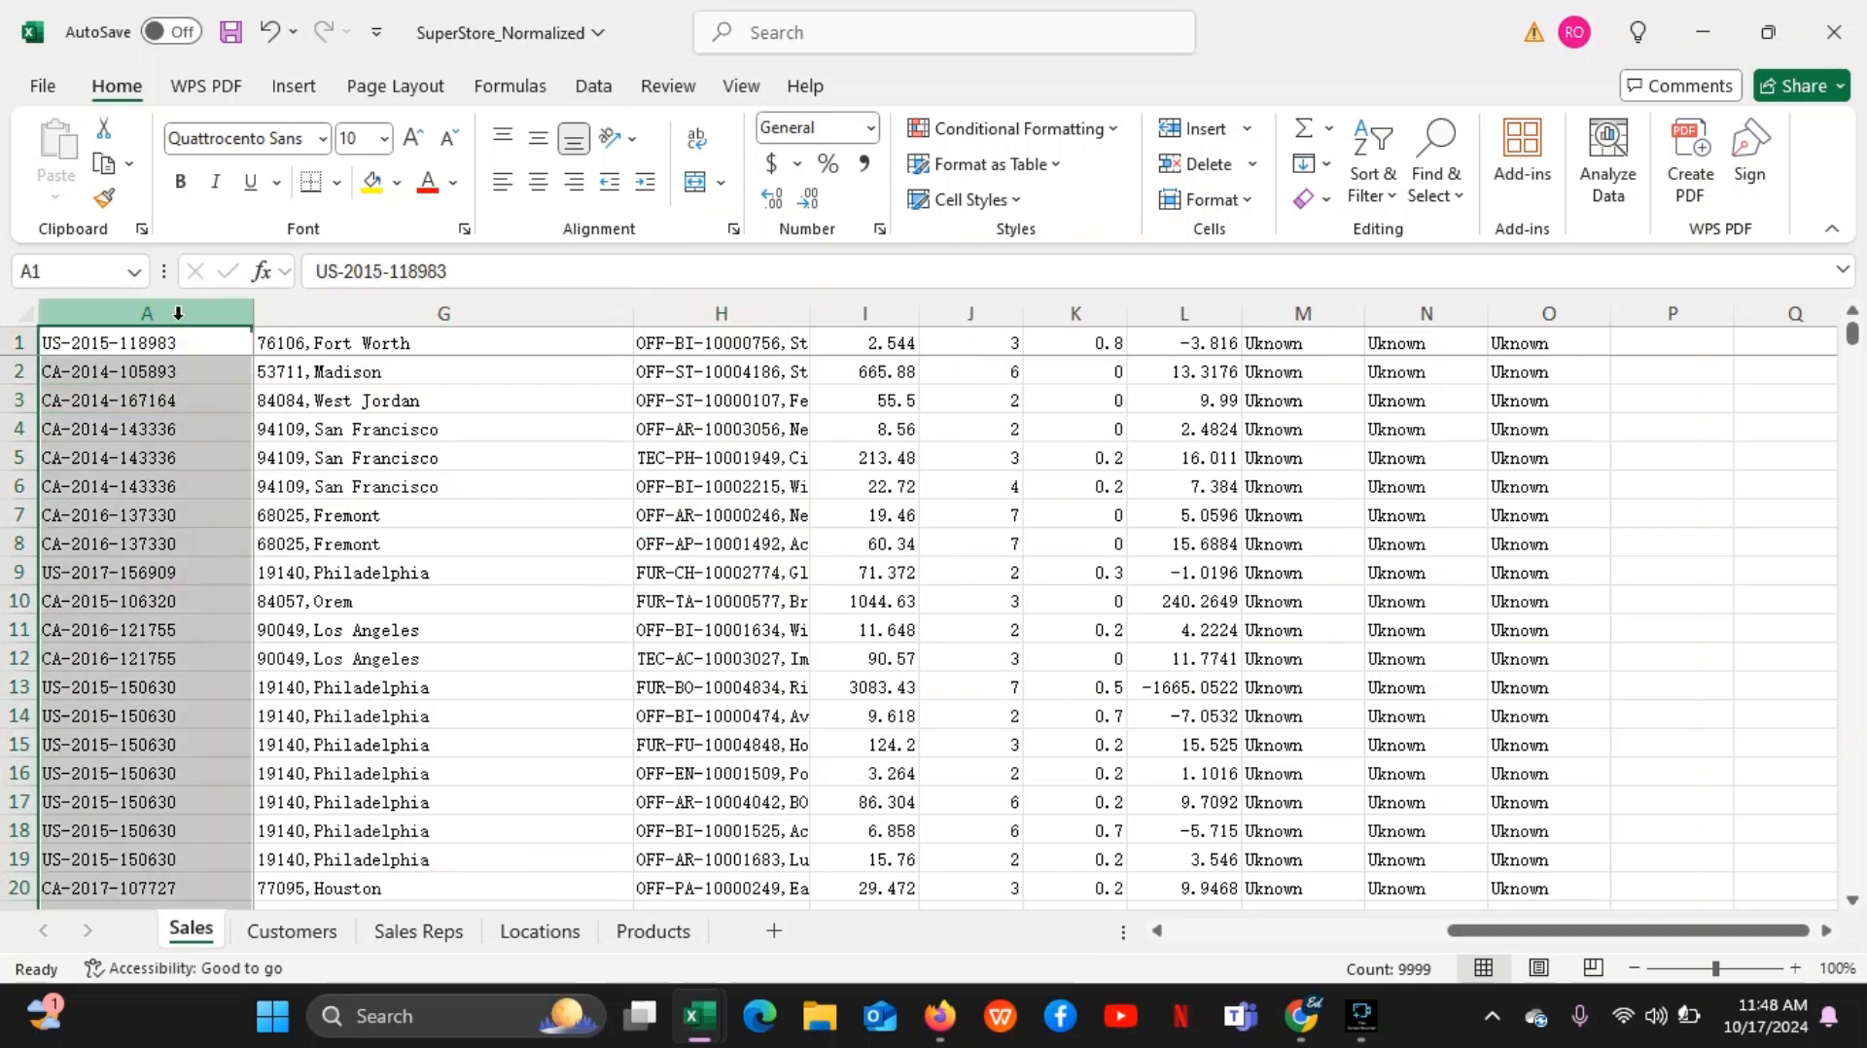
{"action": "left_click", "coordinate": [440, 309], "text": "ctrl"}
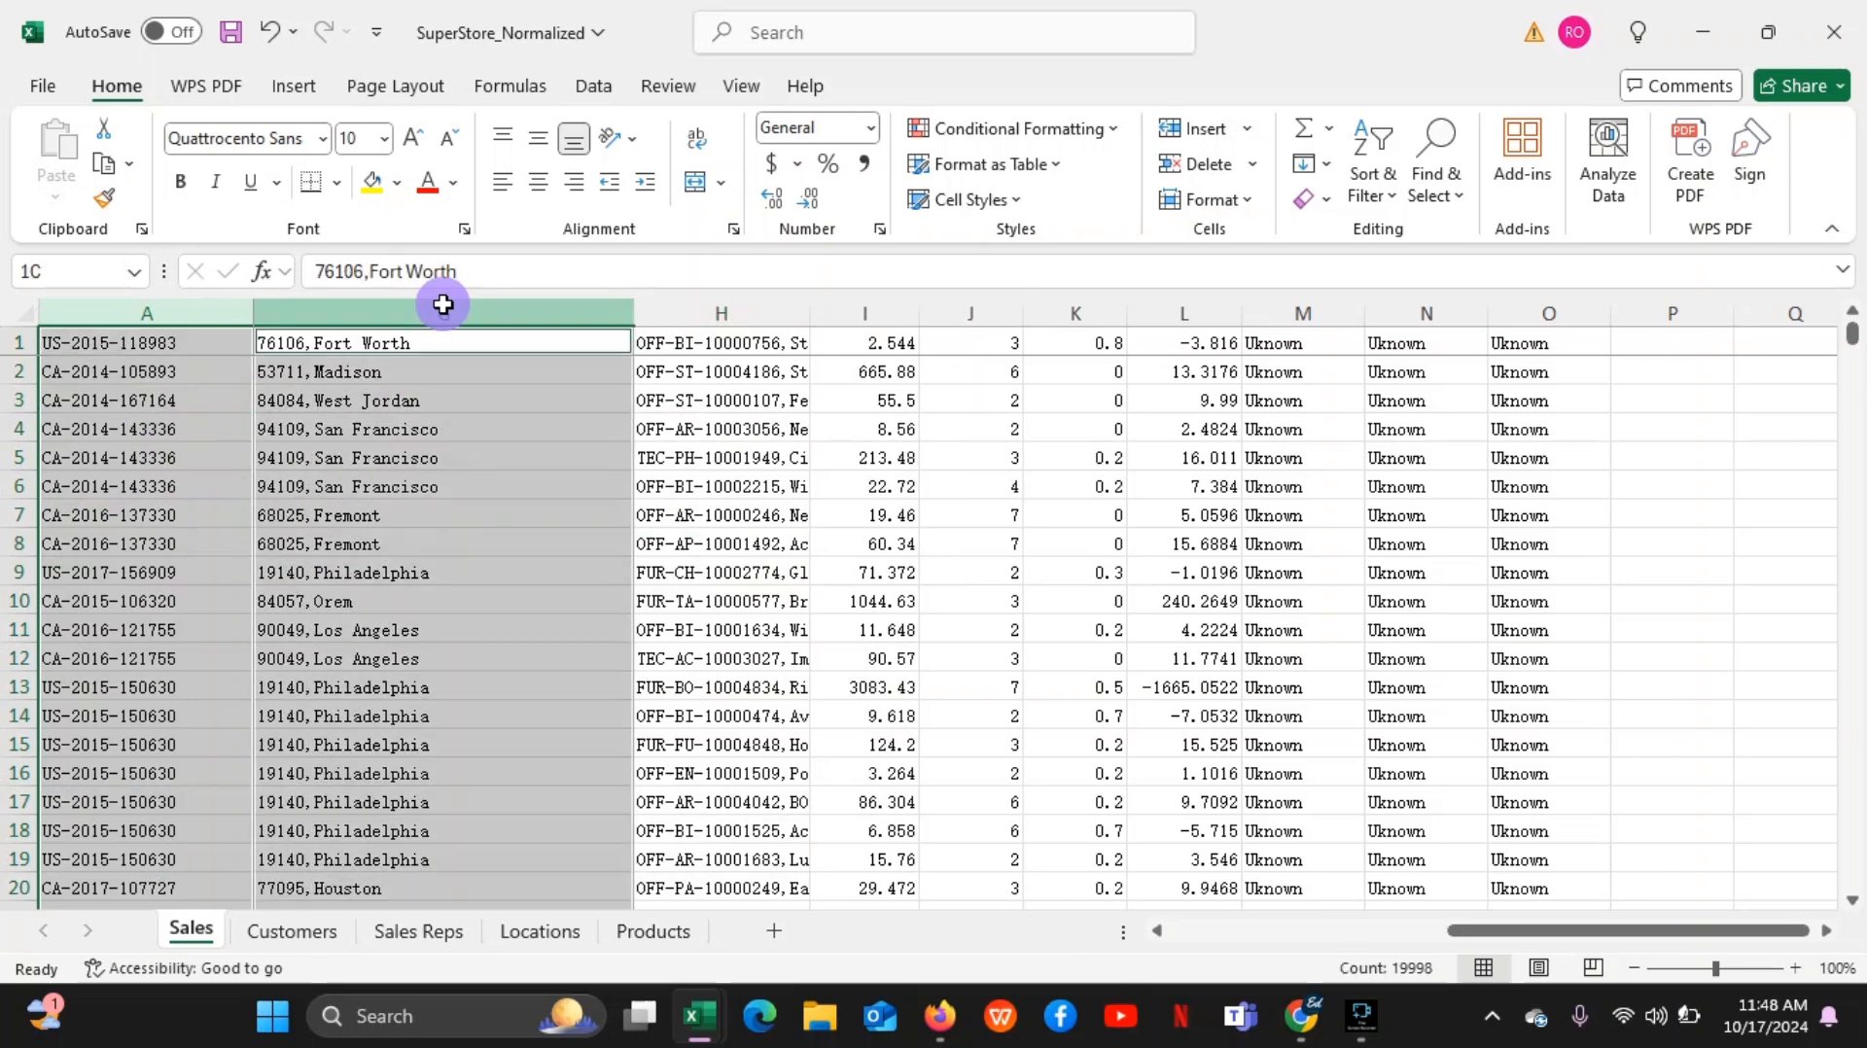
{"action": "left_click", "coordinate": [744, 309], "text": "ctrl"}
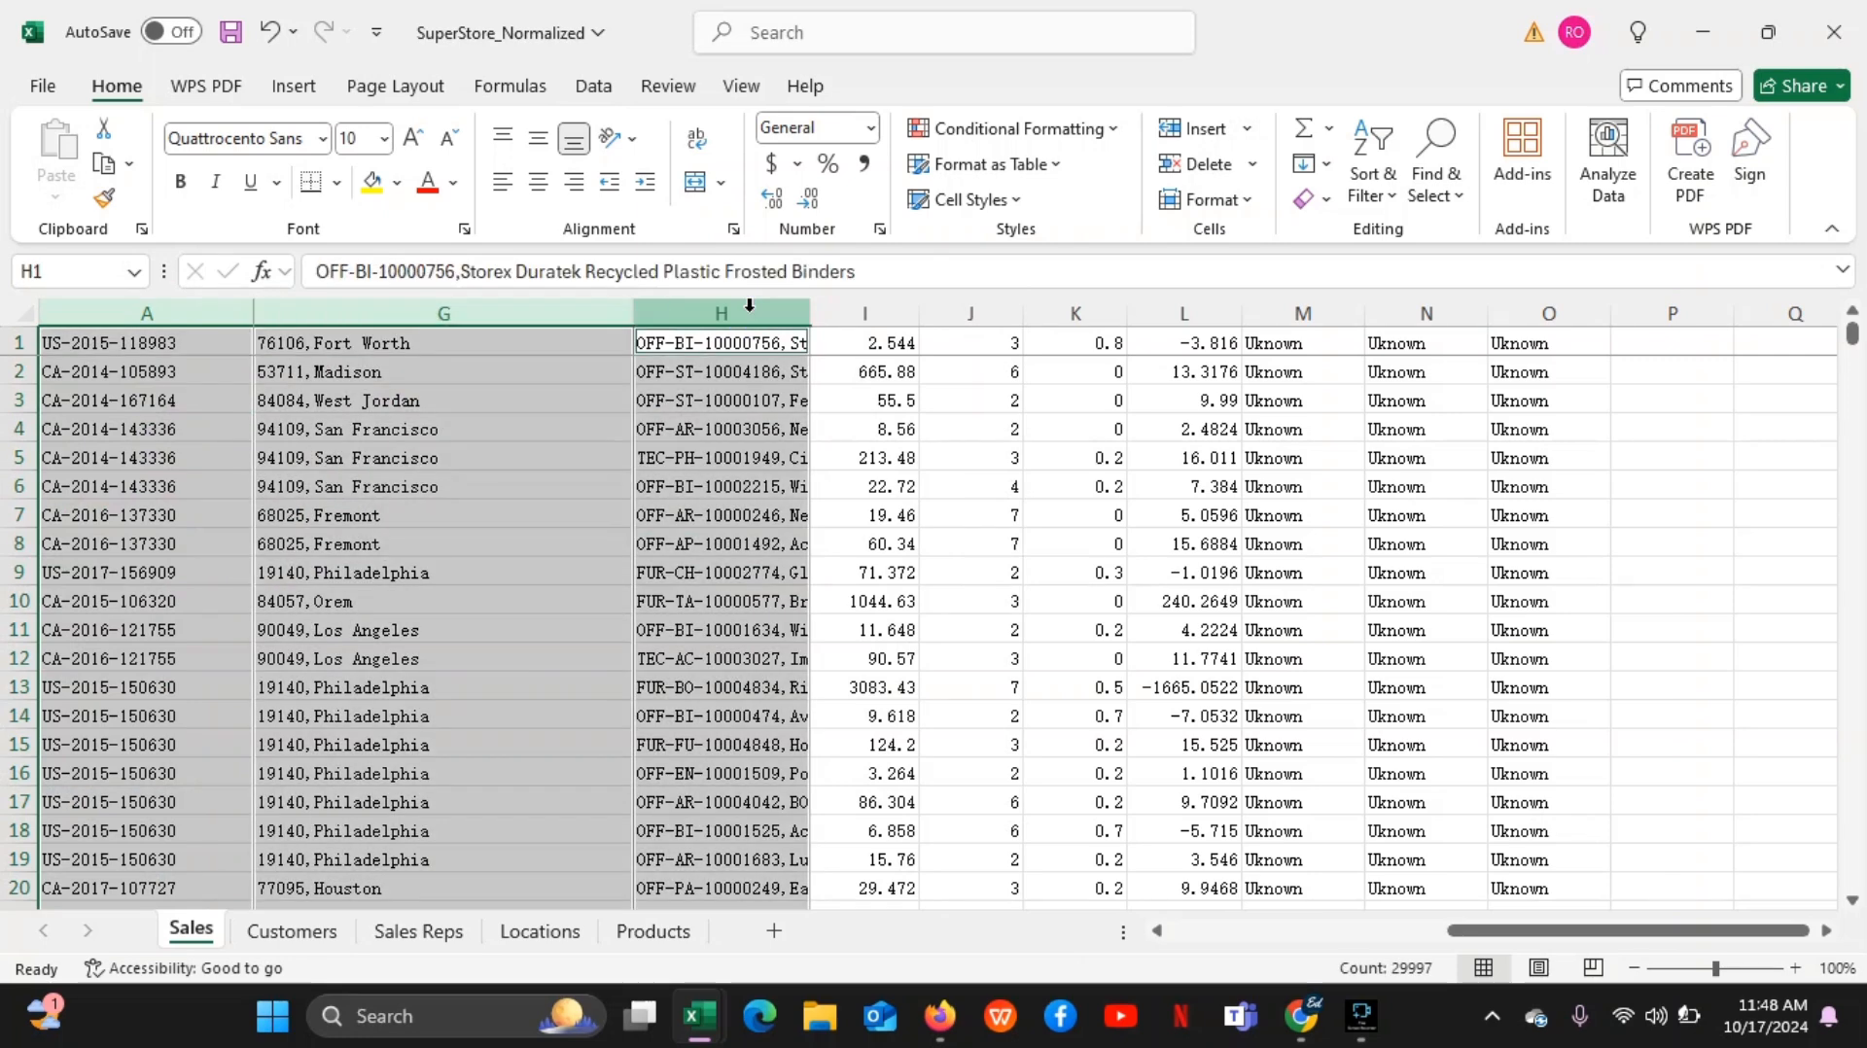
{"action": "left_click", "coordinate": [887, 313], "text": "ctrl"}
{"action": "left_click", "coordinate": [1000, 312], "text": "ctrl"}
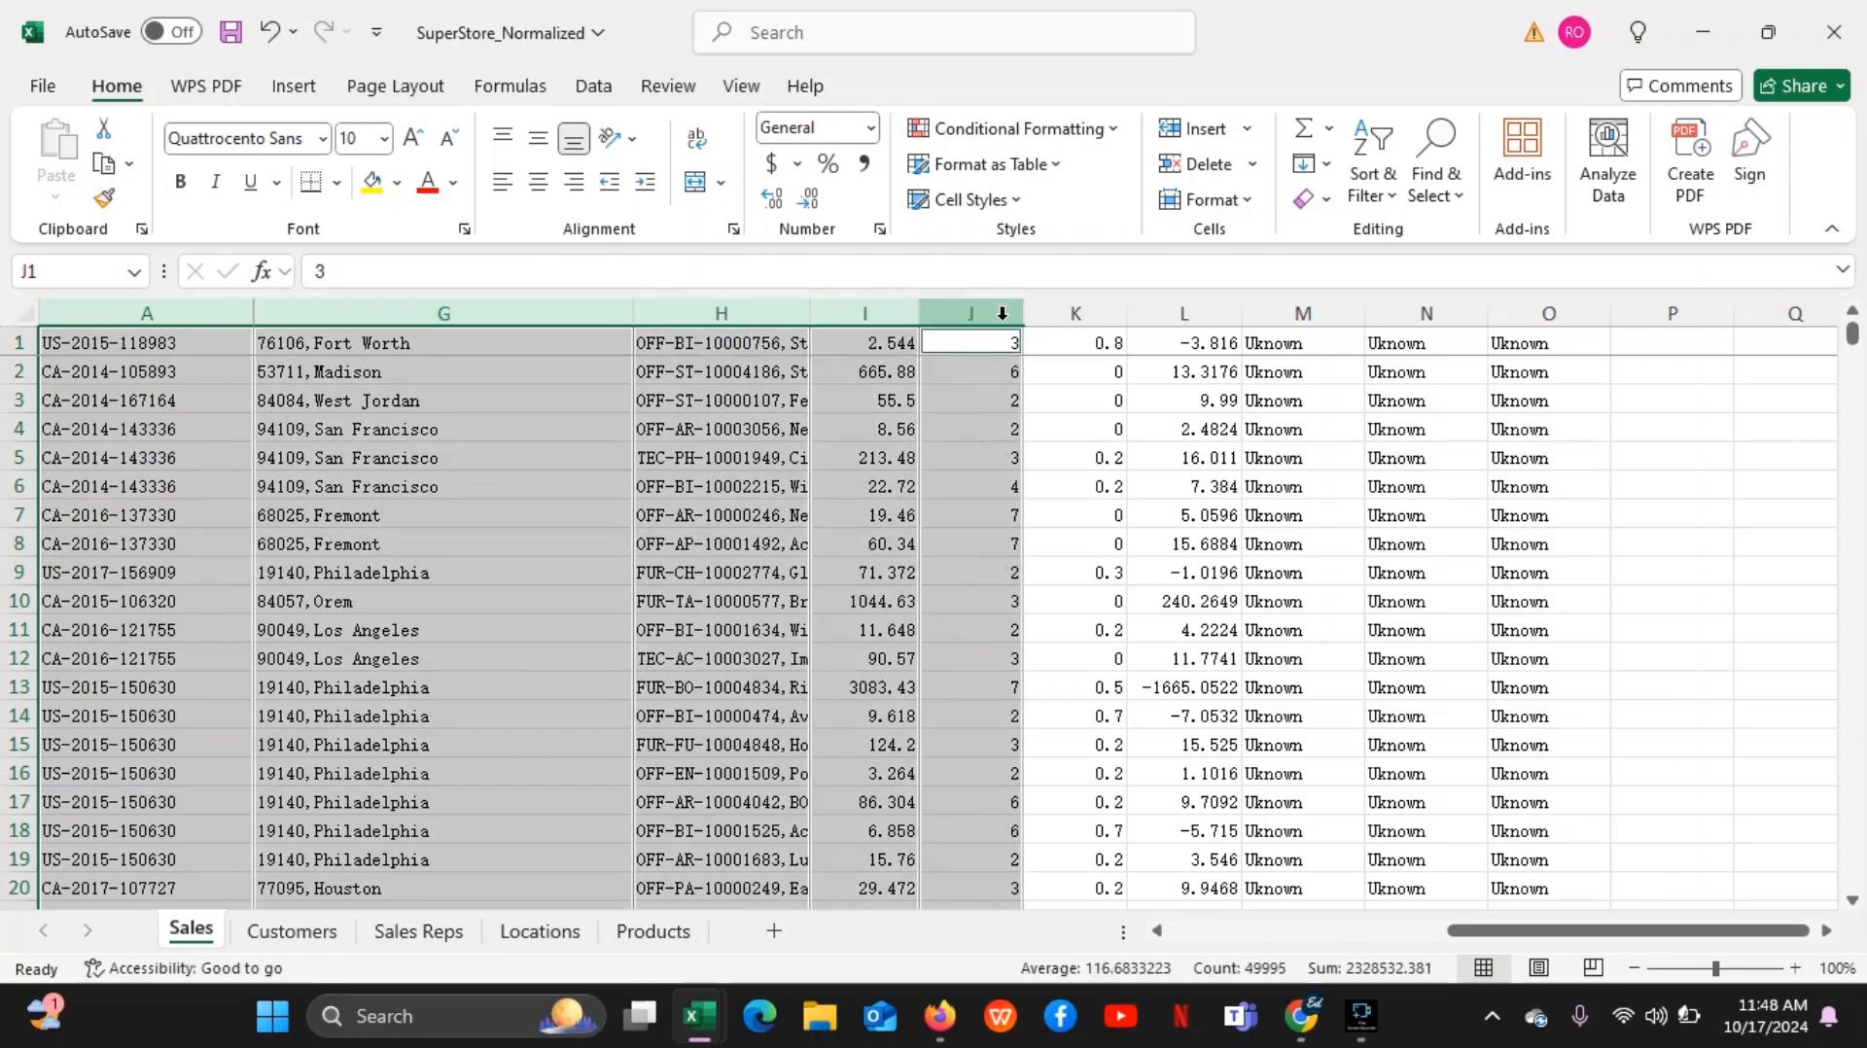
{"action": "left_click", "coordinate": [805, 513]}
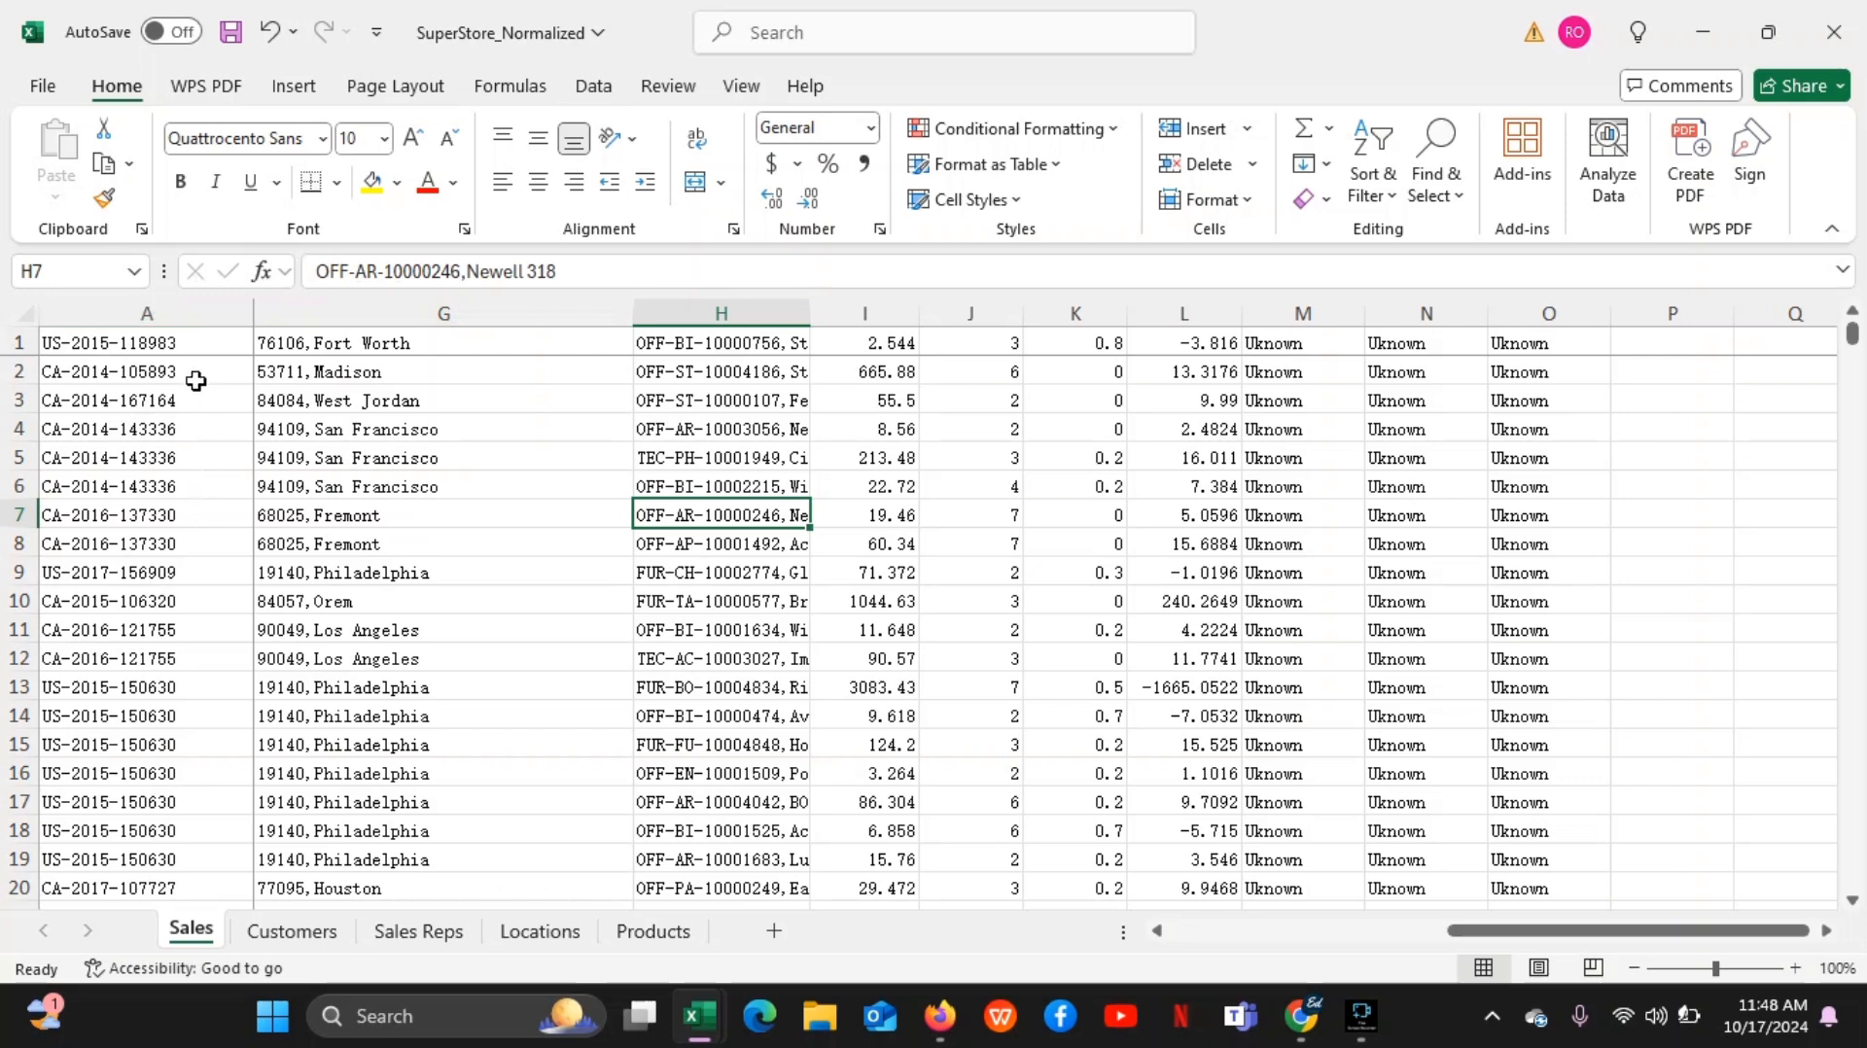
Select the column A data of the Sales sheet from cell A1 down to its last filled row, 9999
{"action": "left_click", "coordinate": [198, 346]}
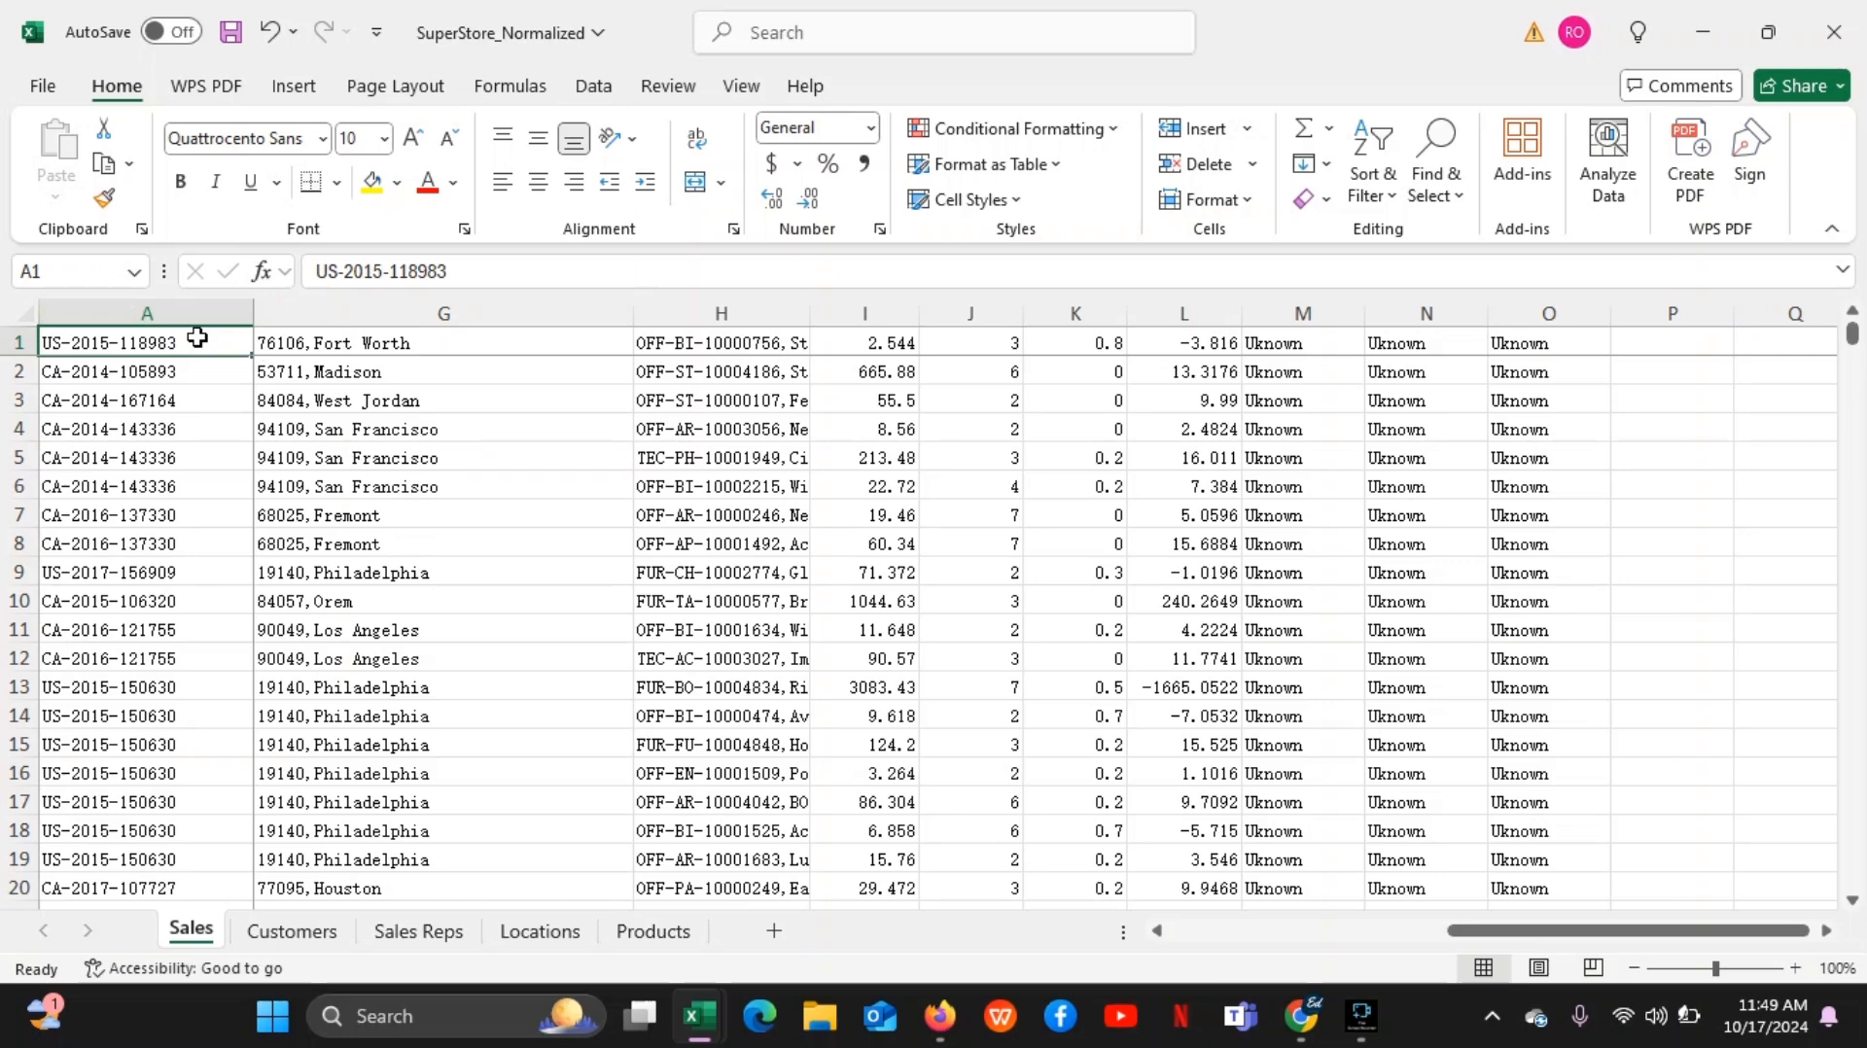
{"action": "key", "text": "ctrl+shift+Down"}
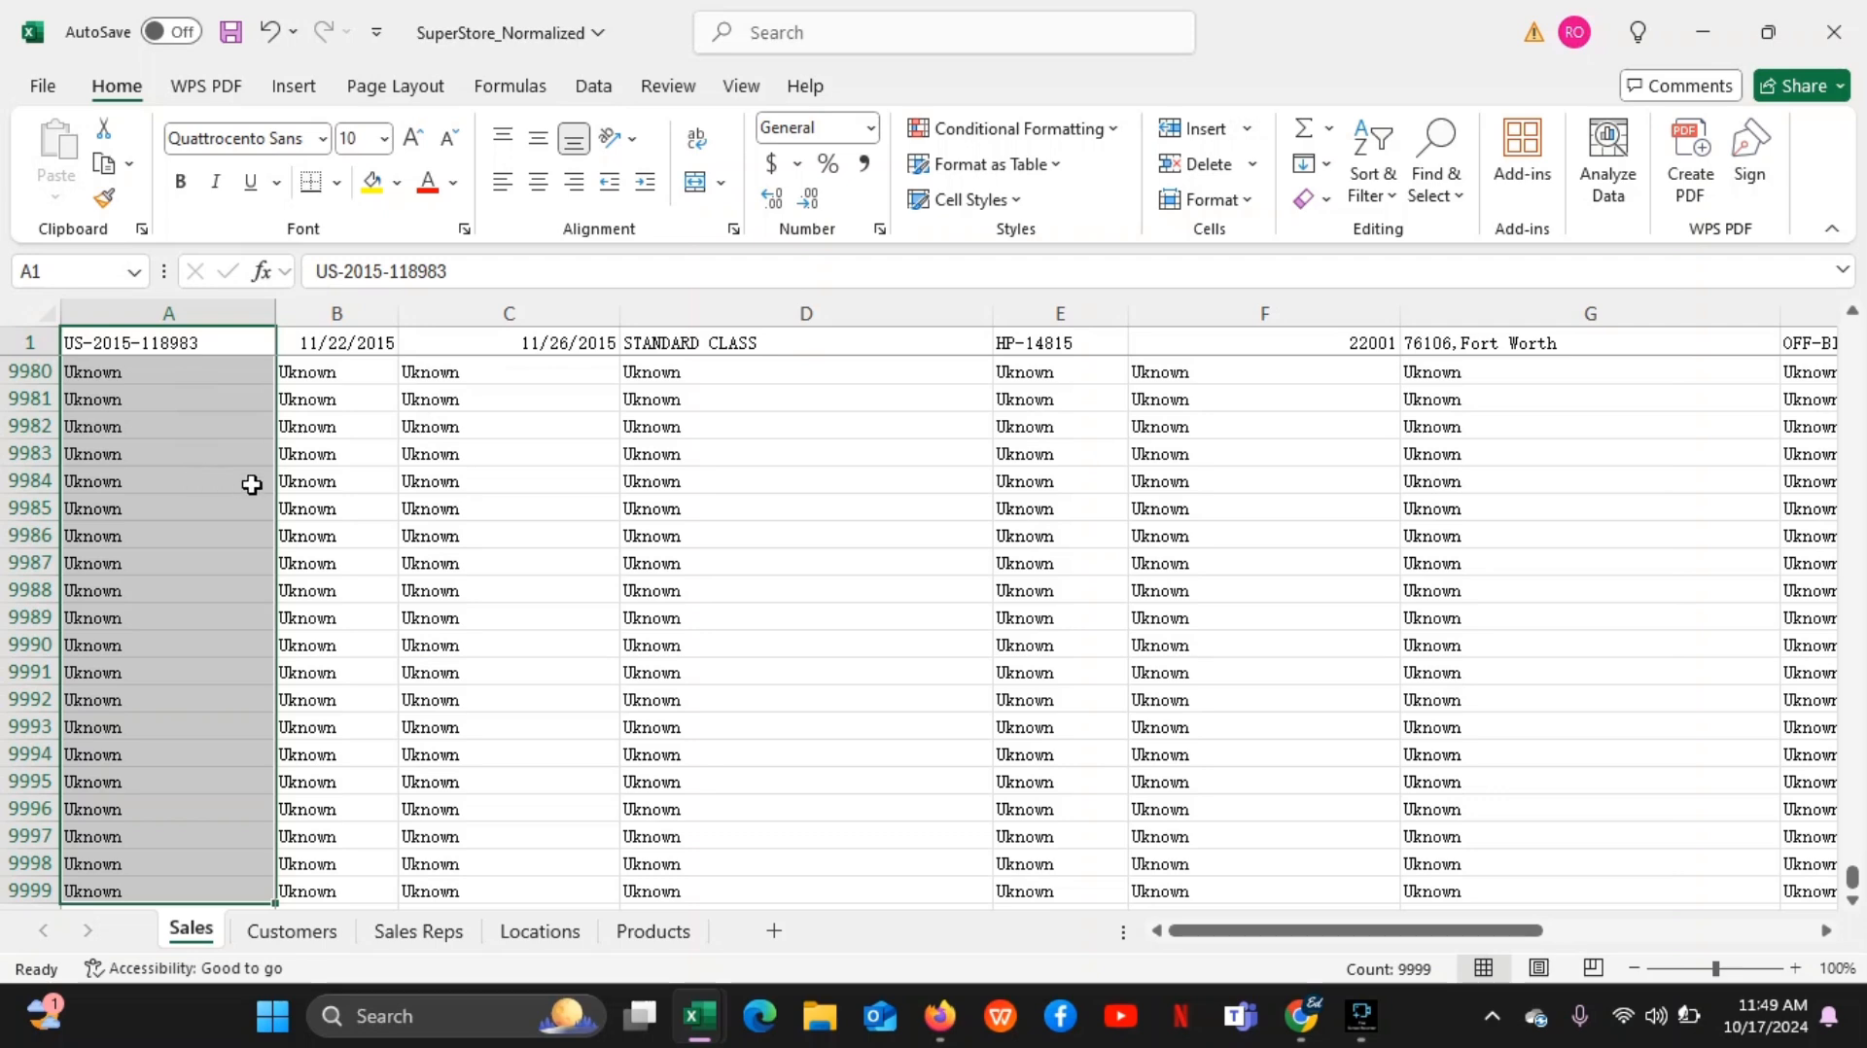
{"action": "left_click_drag", "start_coordinate": [1853, 875], "coordinate": [1854, 335]}
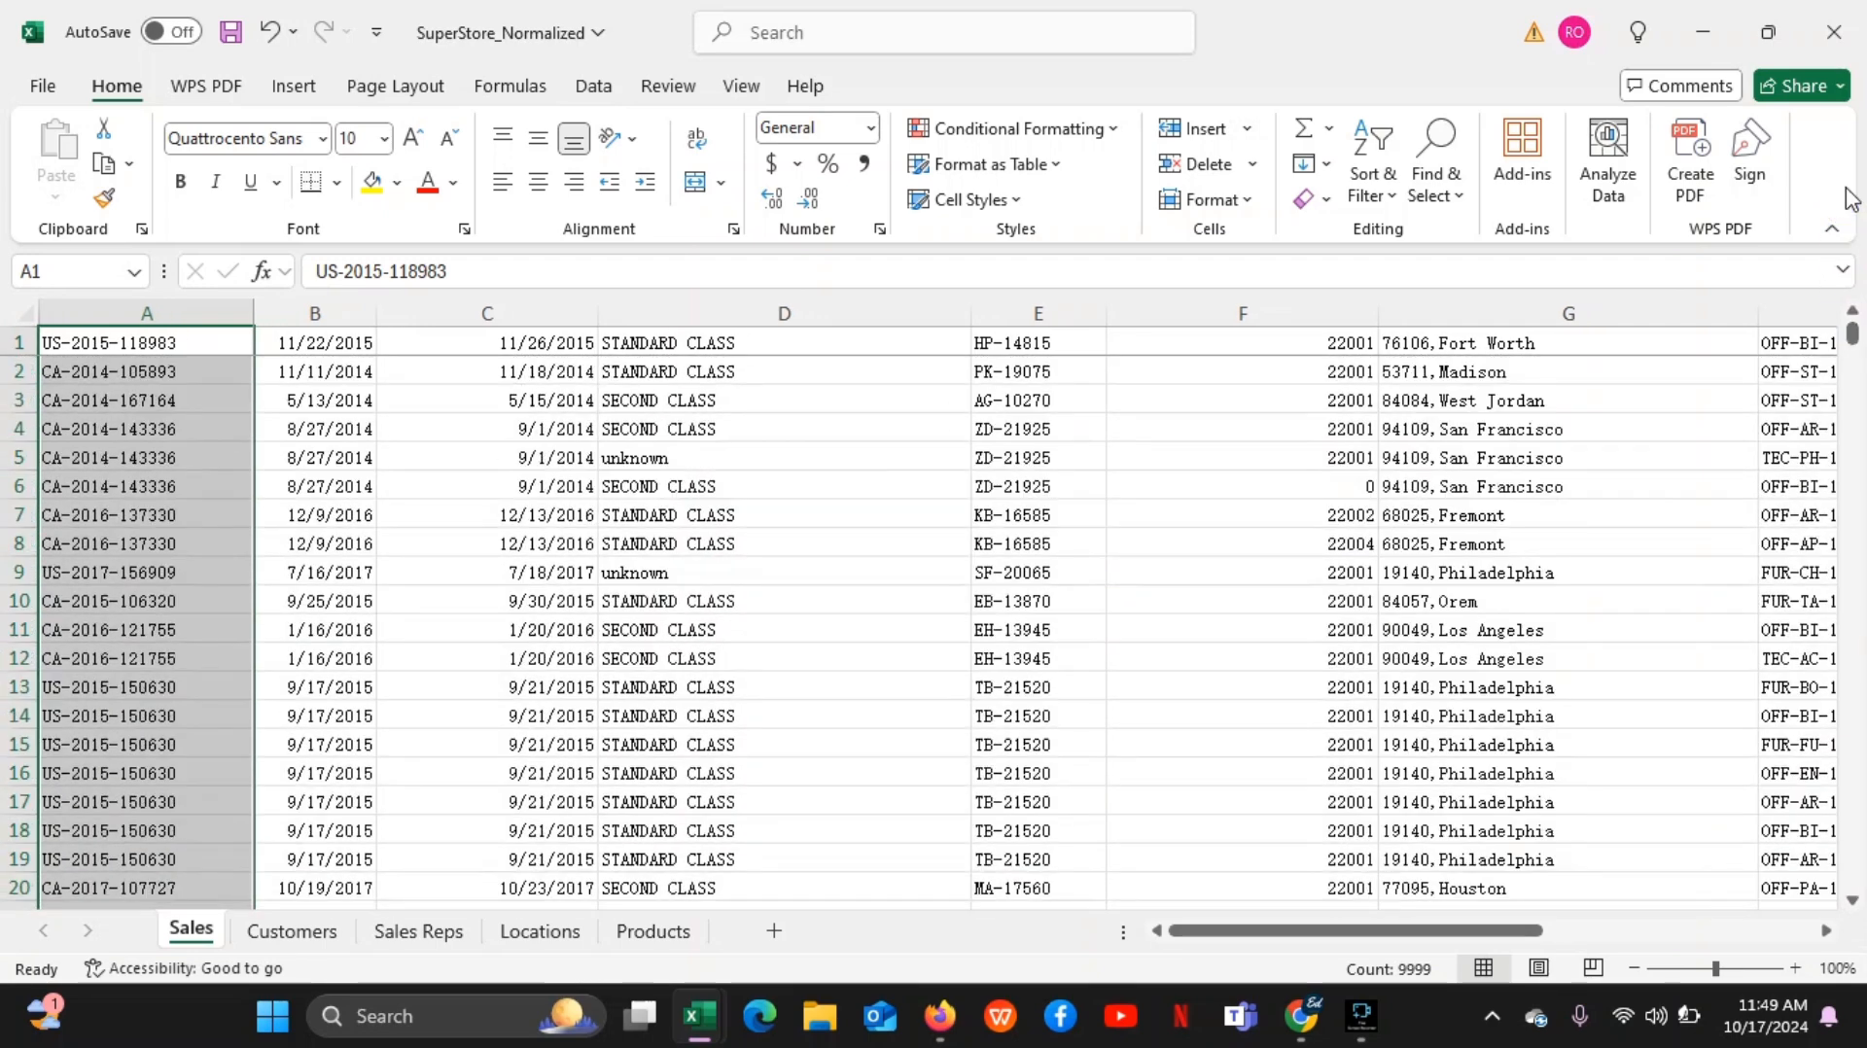
Select the whole data range from A1 down to row 9999 and across to column O, and clear it by selecting cell G9992
{"action": "left_click", "coordinate": [184, 336]}
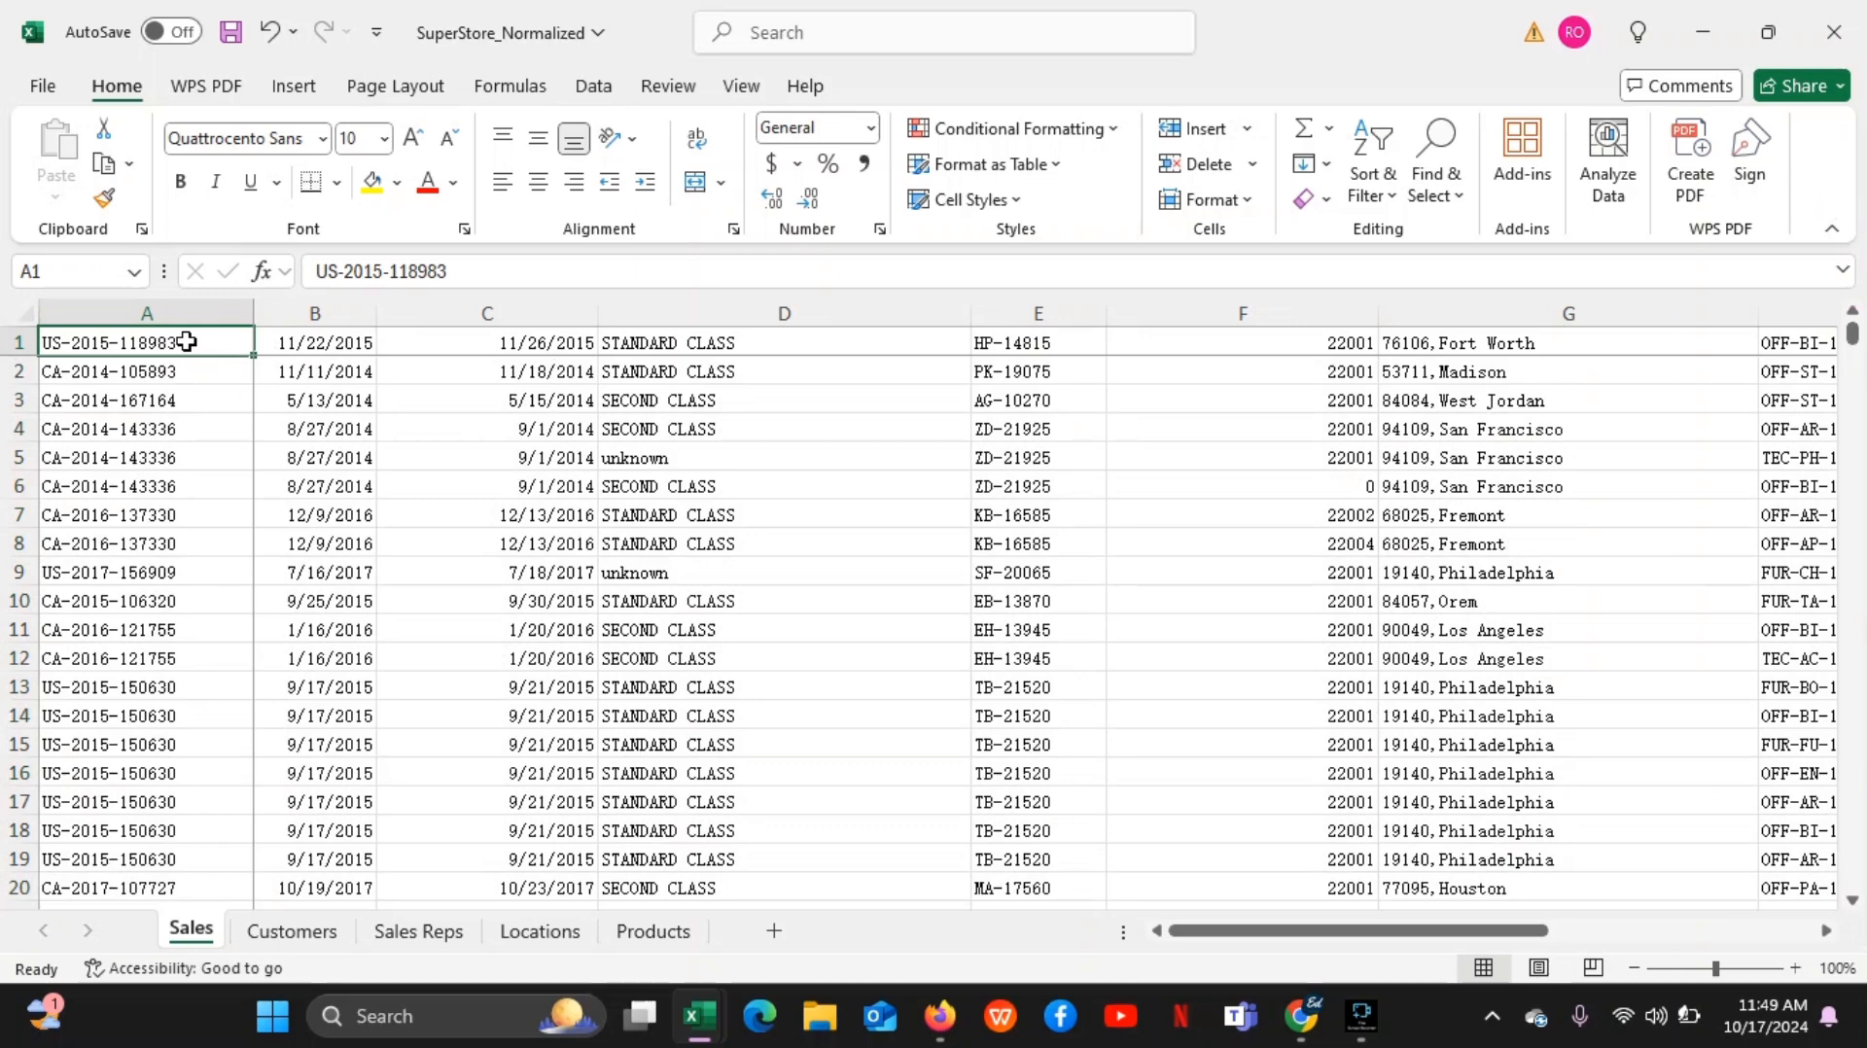
{"action": "key", "text": "ctrl+shift+Down"}
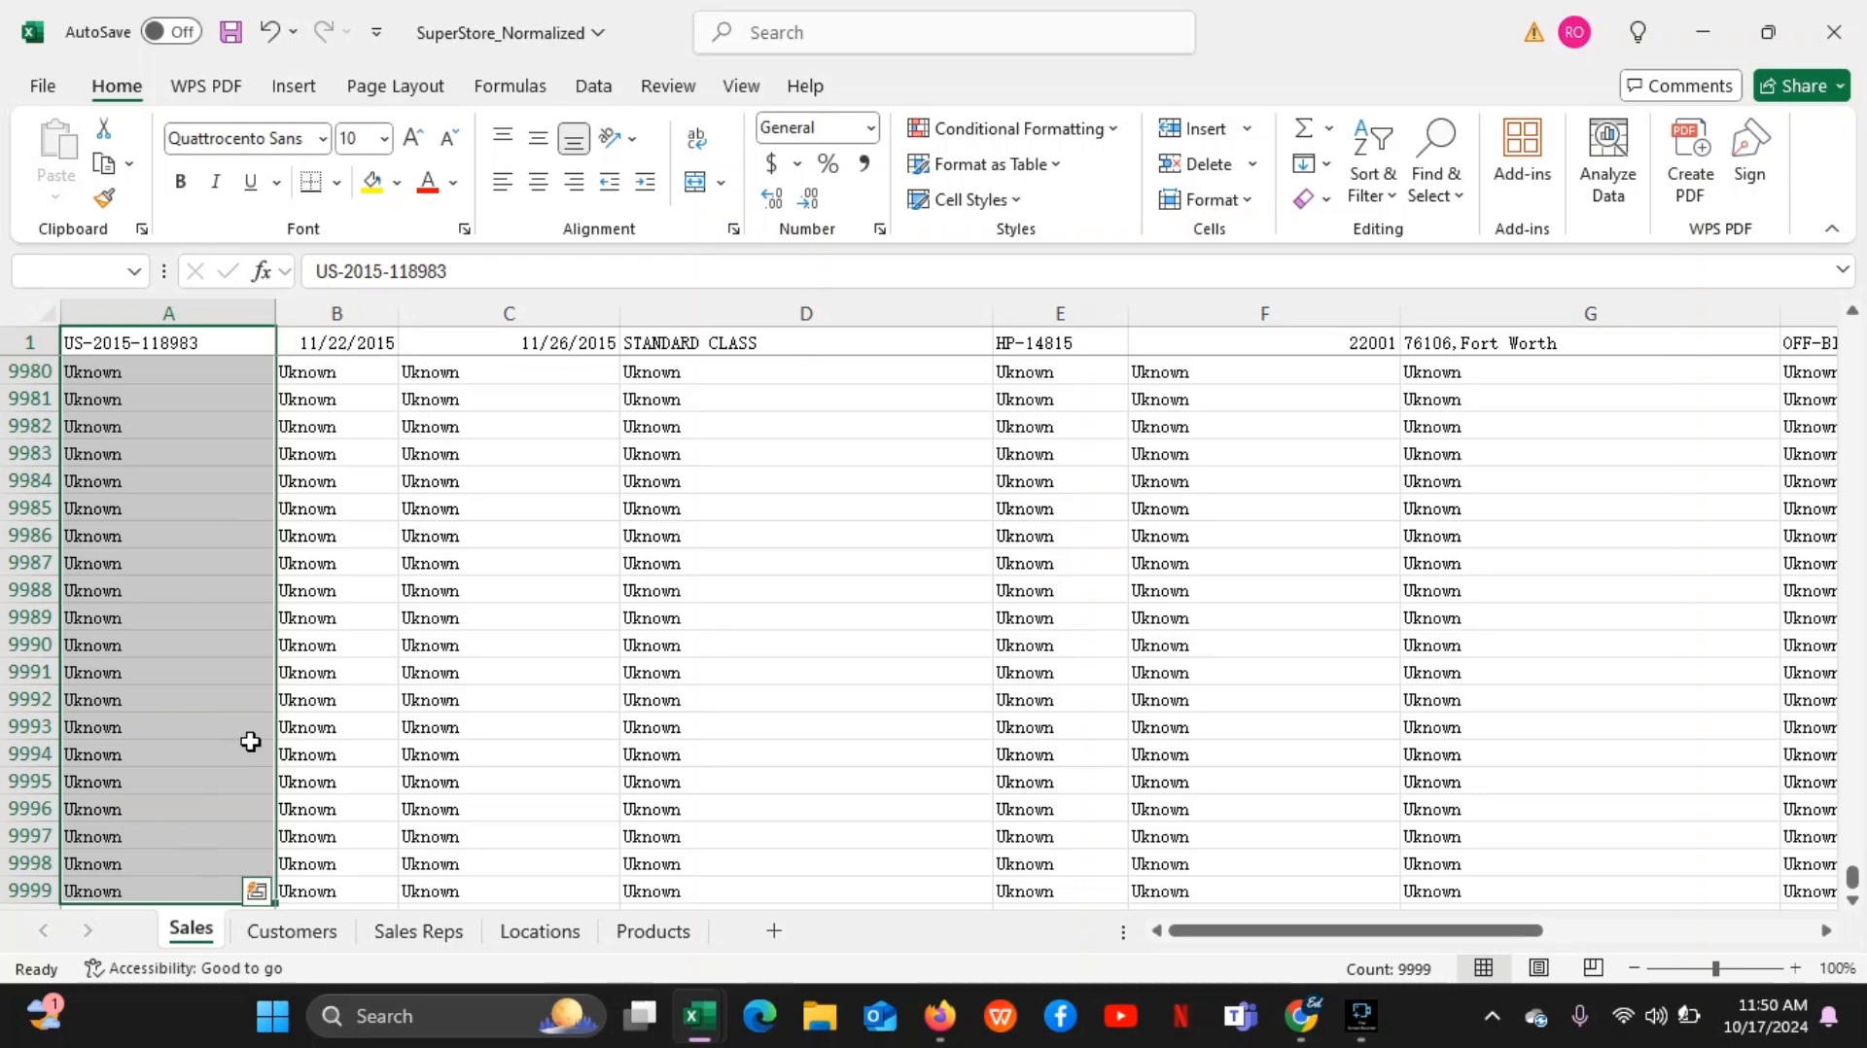
{"action": "key", "text": "ctrl+shift+Right"}
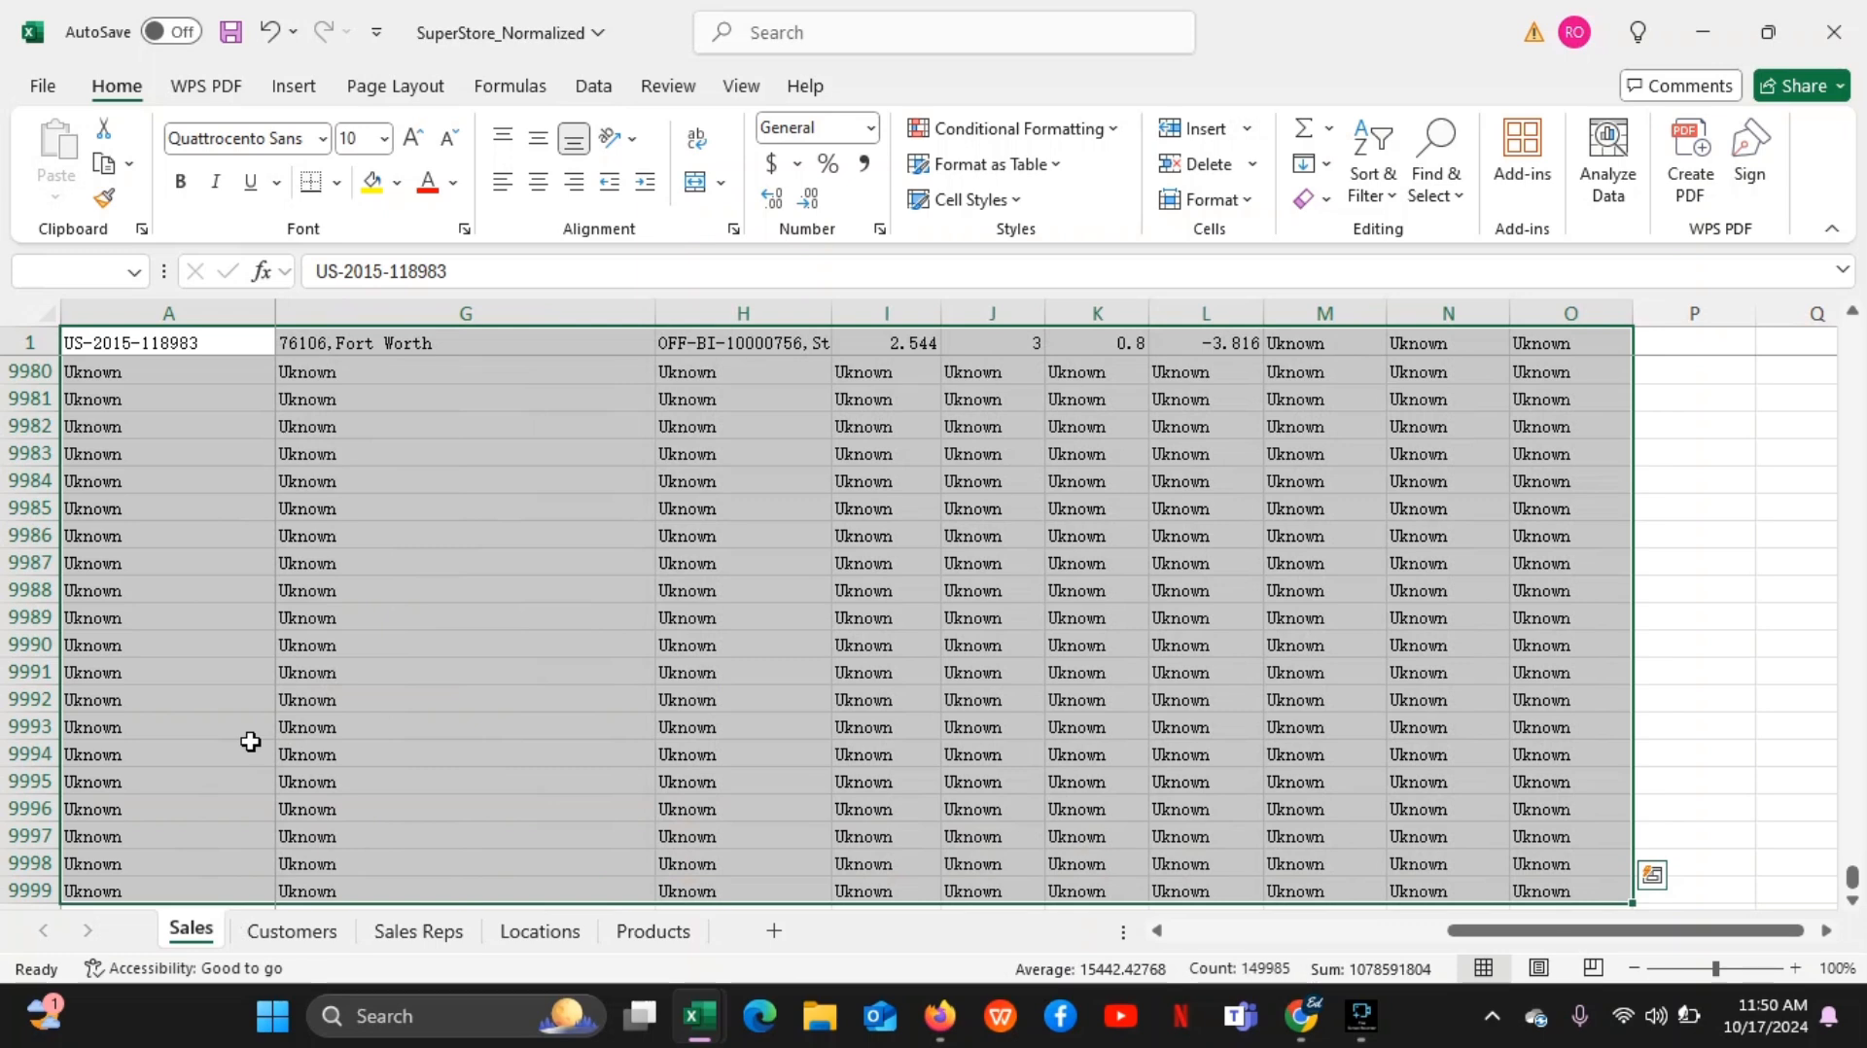
{"action": "left_click", "coordinate": [528, 697]}
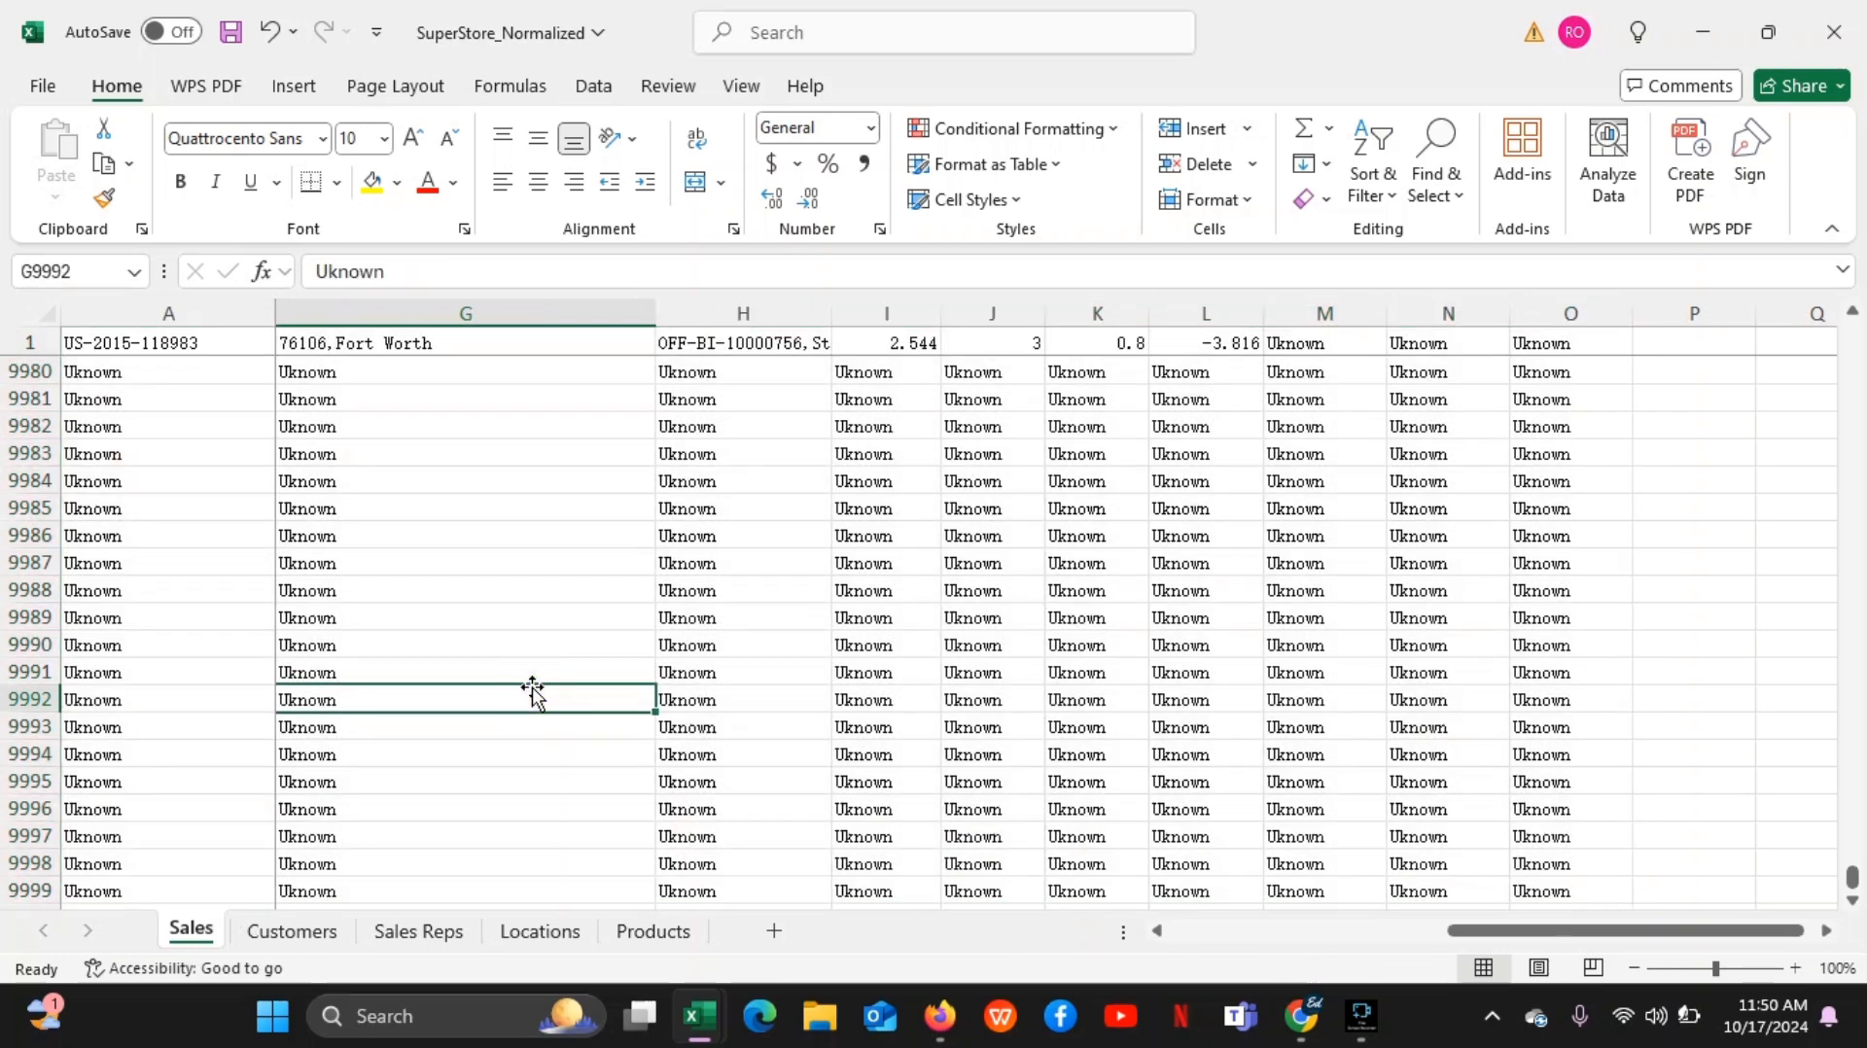
{"action": "left_click_drag", "start_coordinate": [1852, 878], "coordinate": [1853, 291]}
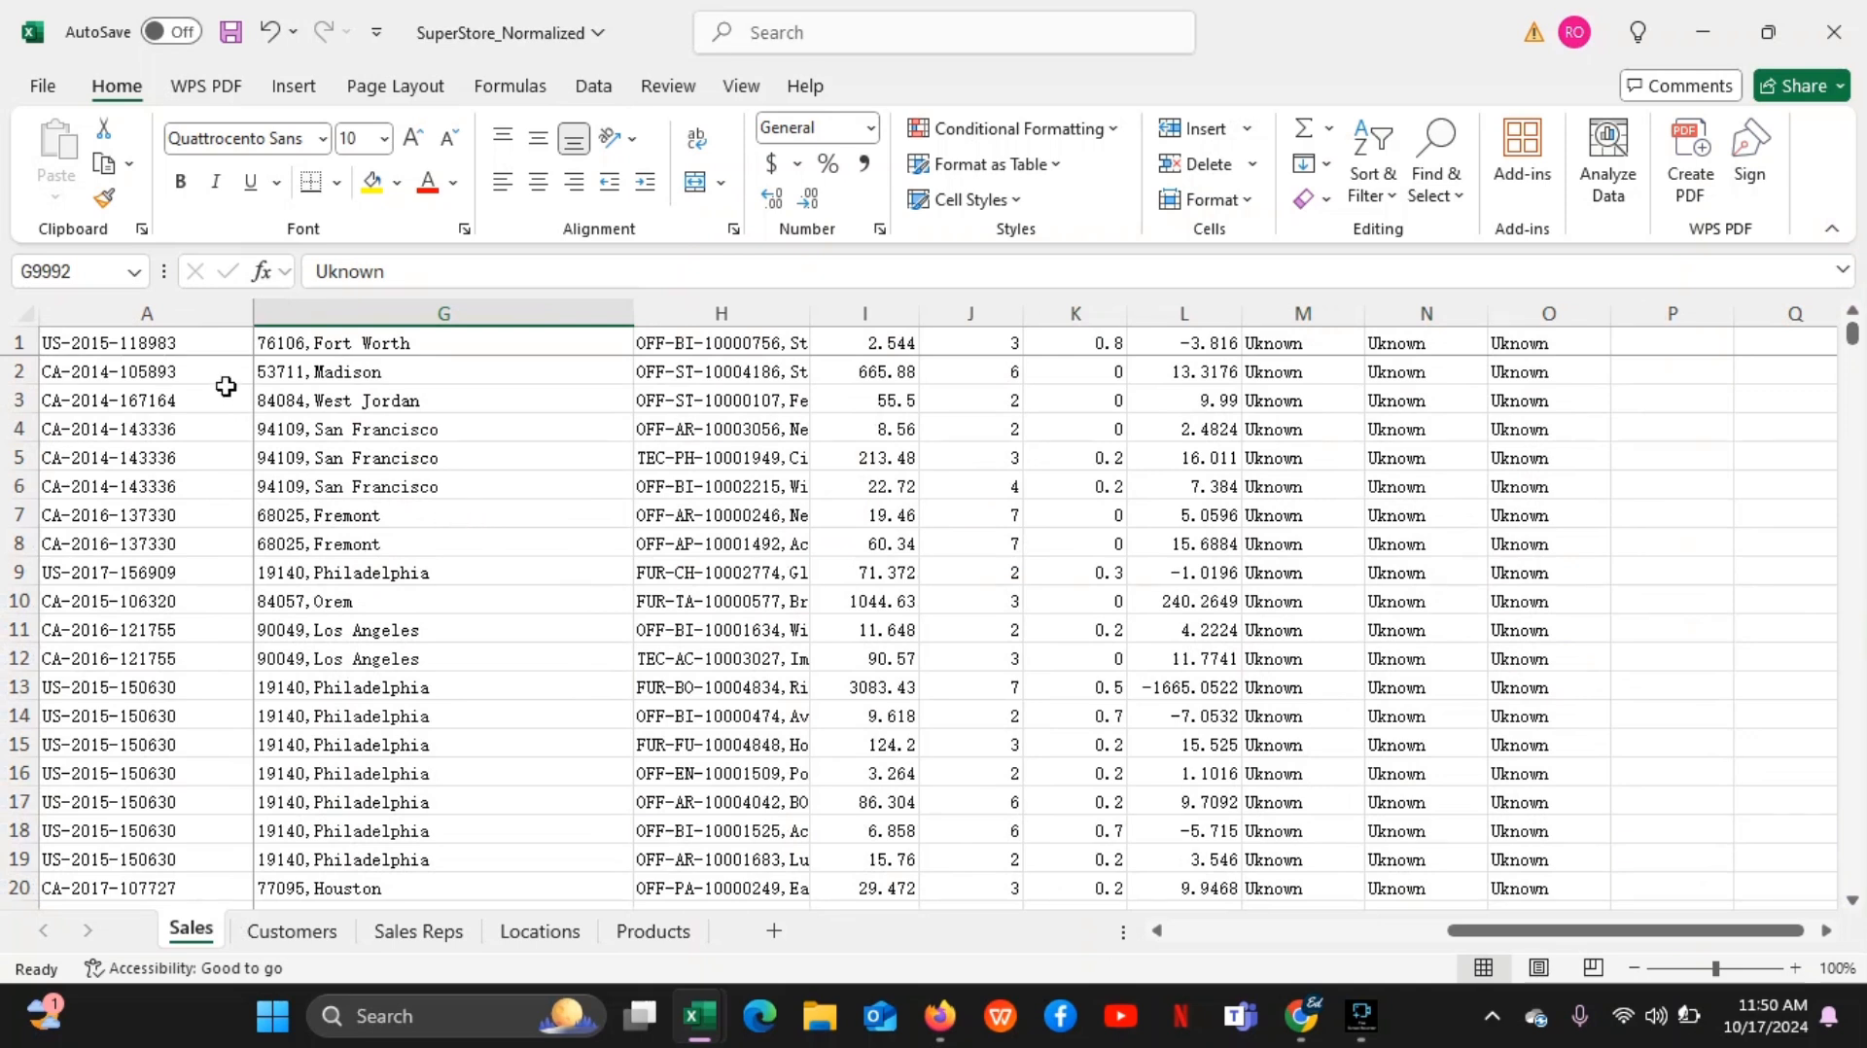
Repeat the full data selection from A1 to O9999, and clear it by selecting cell J9988
{"action": "left_click", "coordinate": [207, 344]}
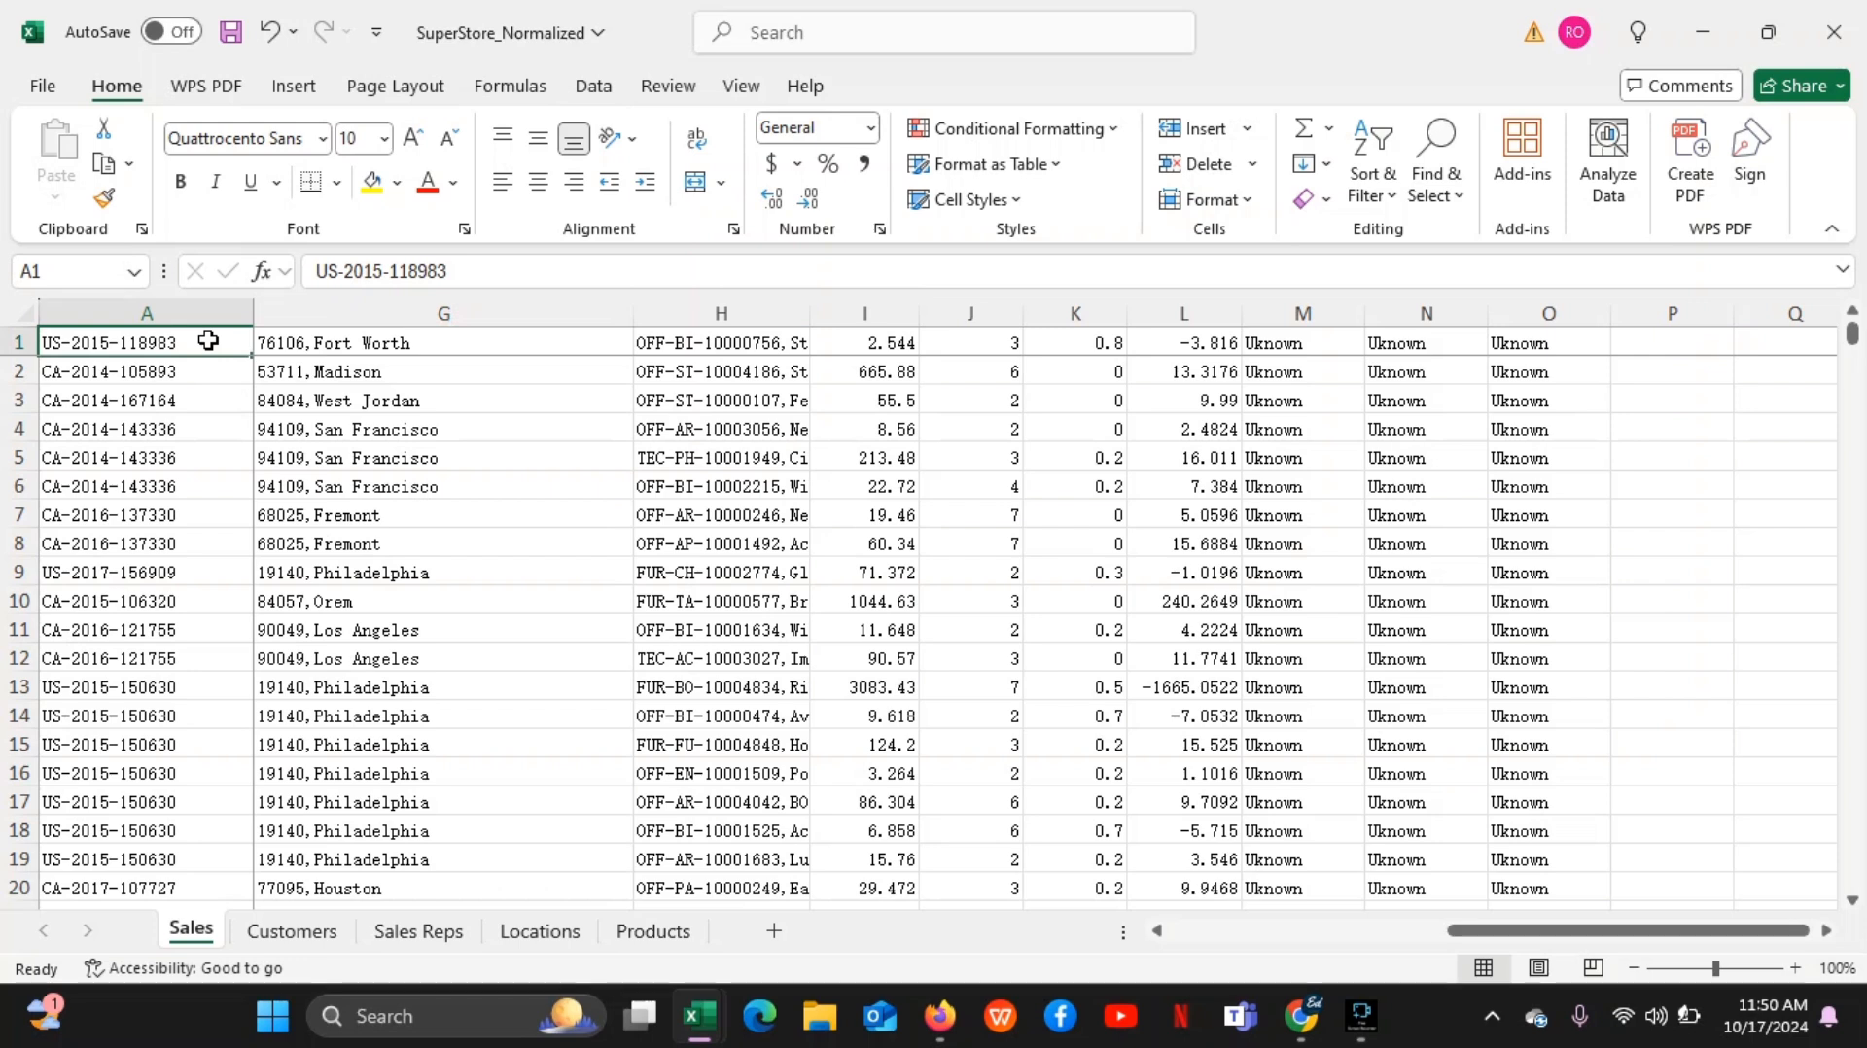
{"action": "left_click", "coordinate": [138, 342]}
{"action": "key", "text": "ctrl+shift+Down"}
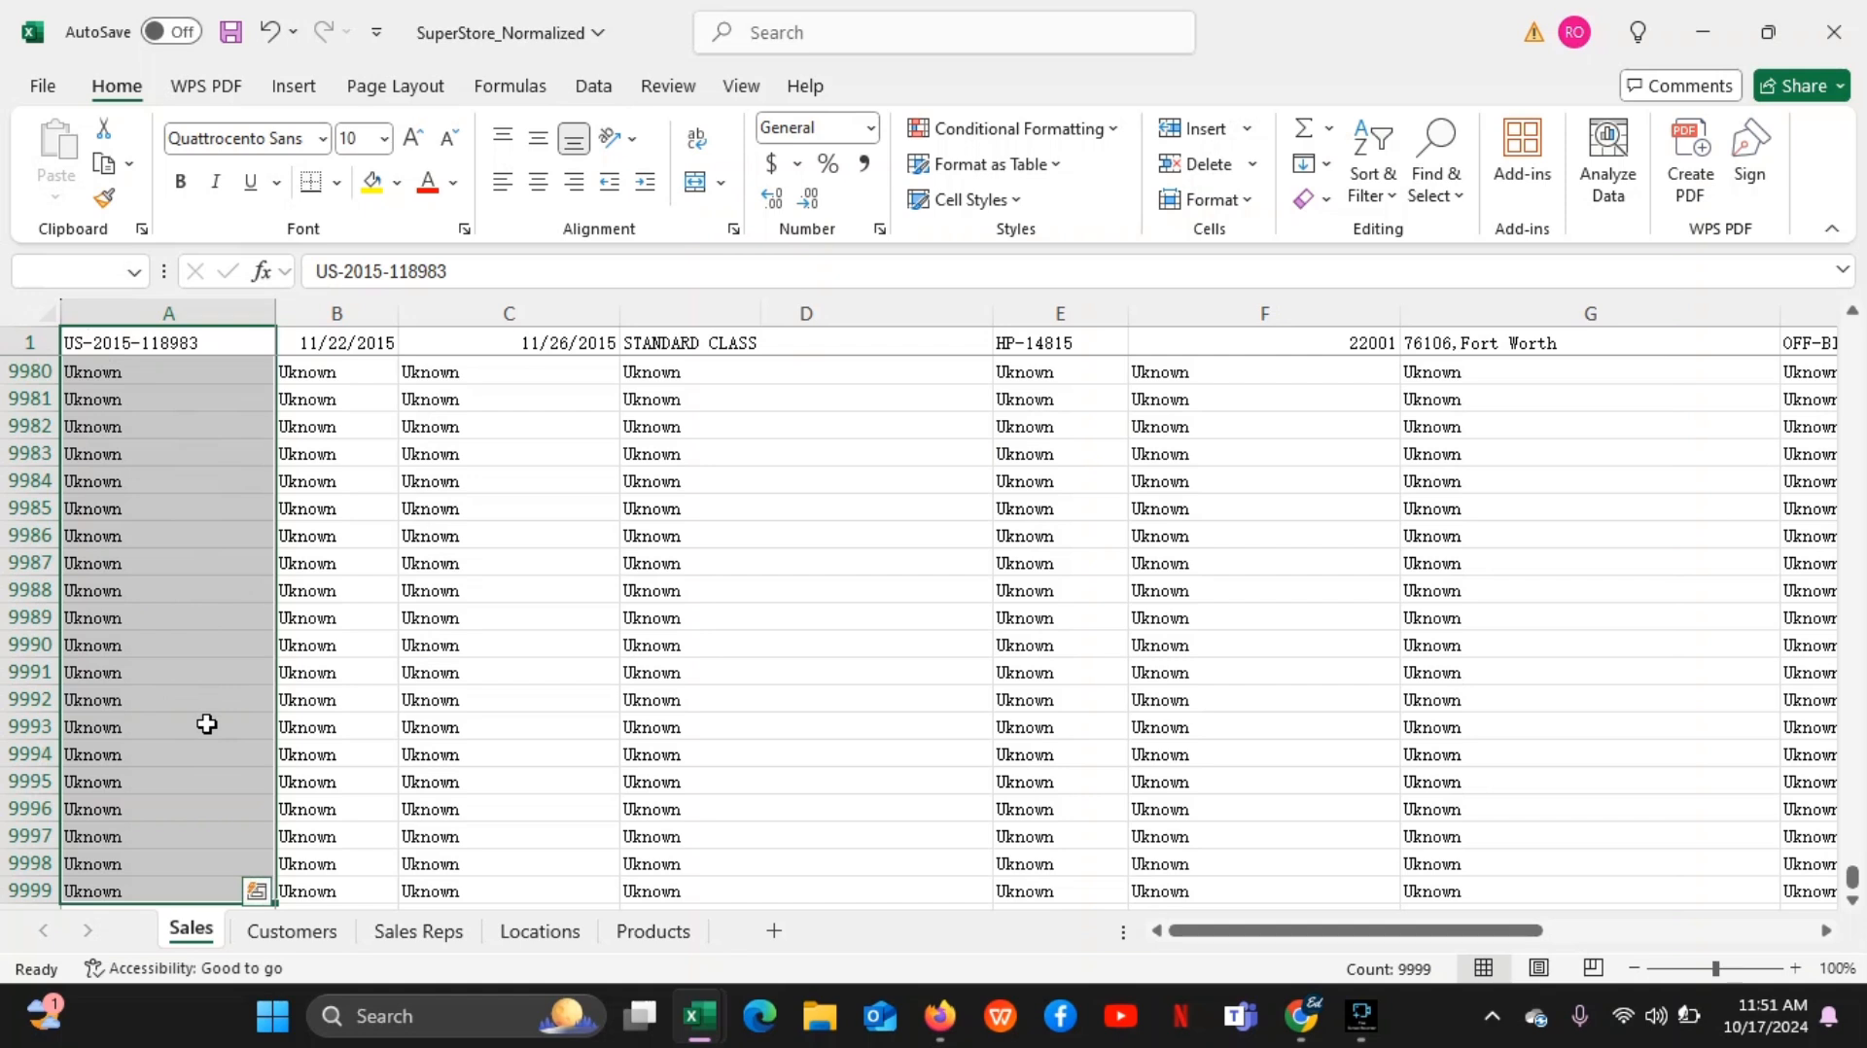
{"action": "key", "text": "ctrl+shift+Right"}
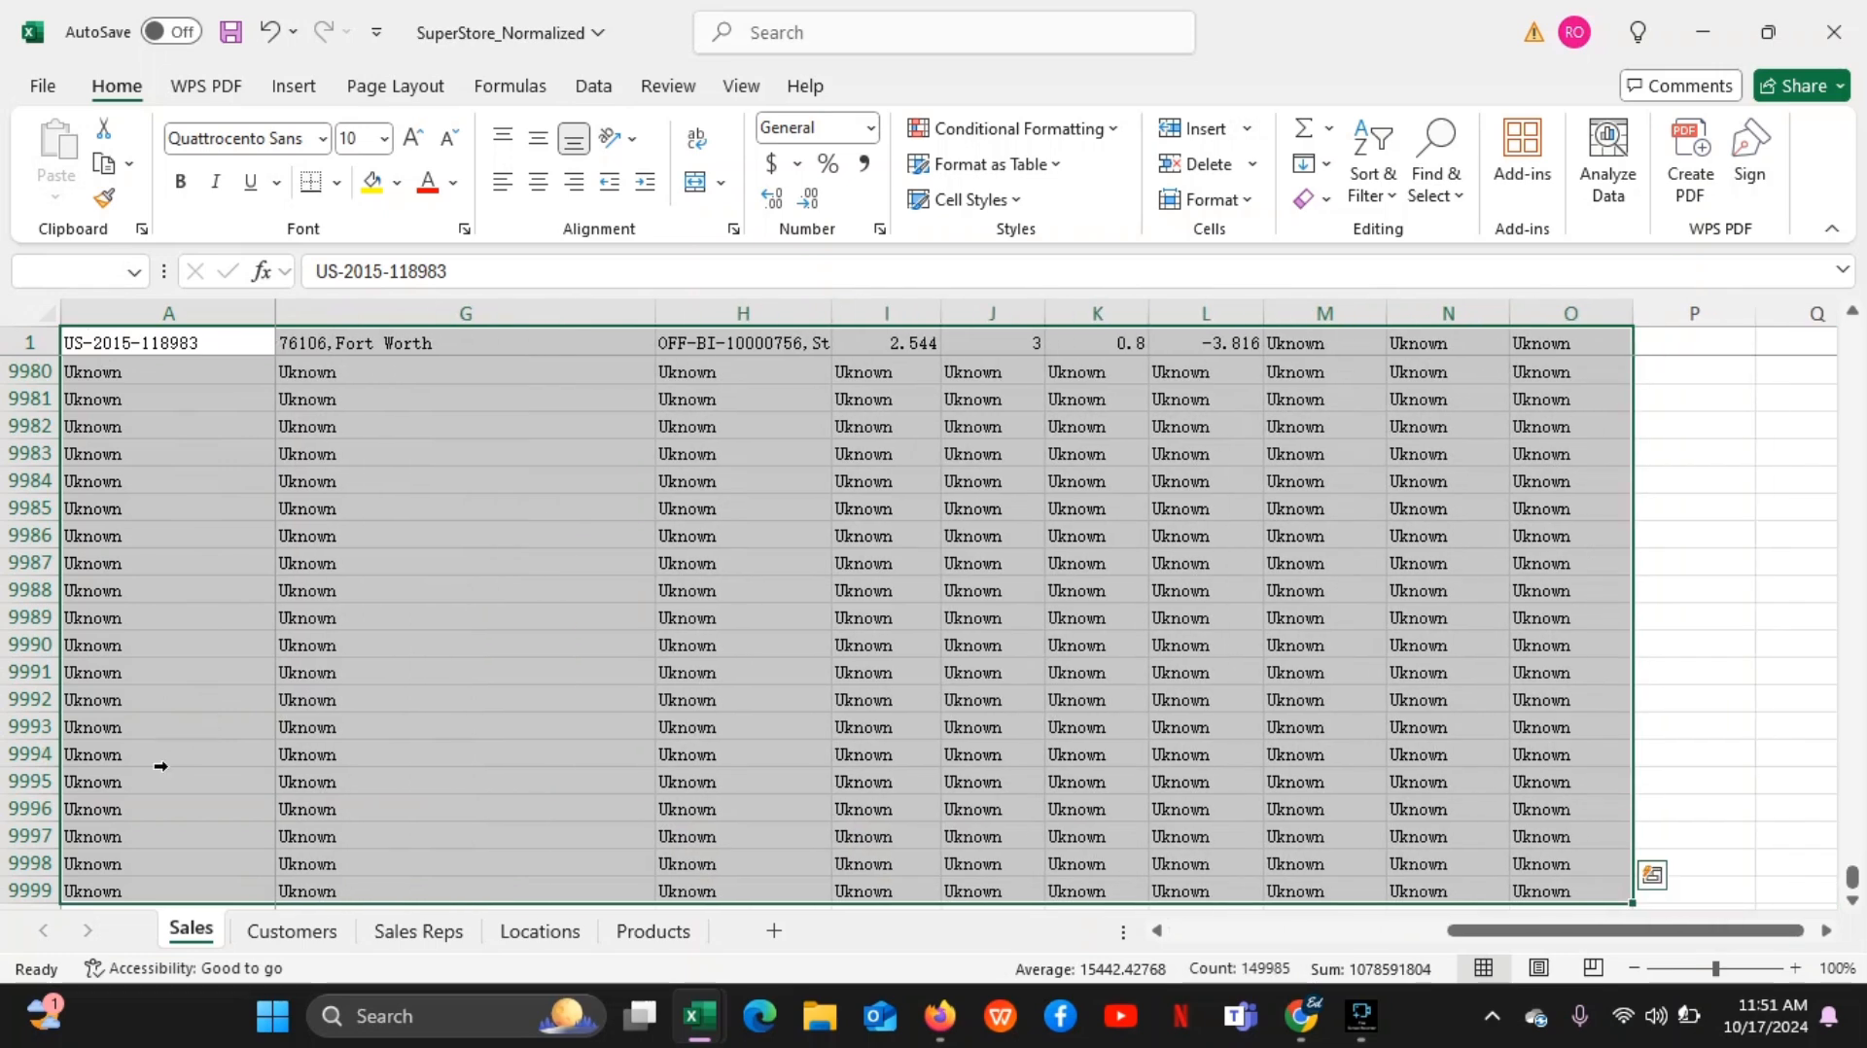
{"action": "left_click", "coordinate": [963, 581]}
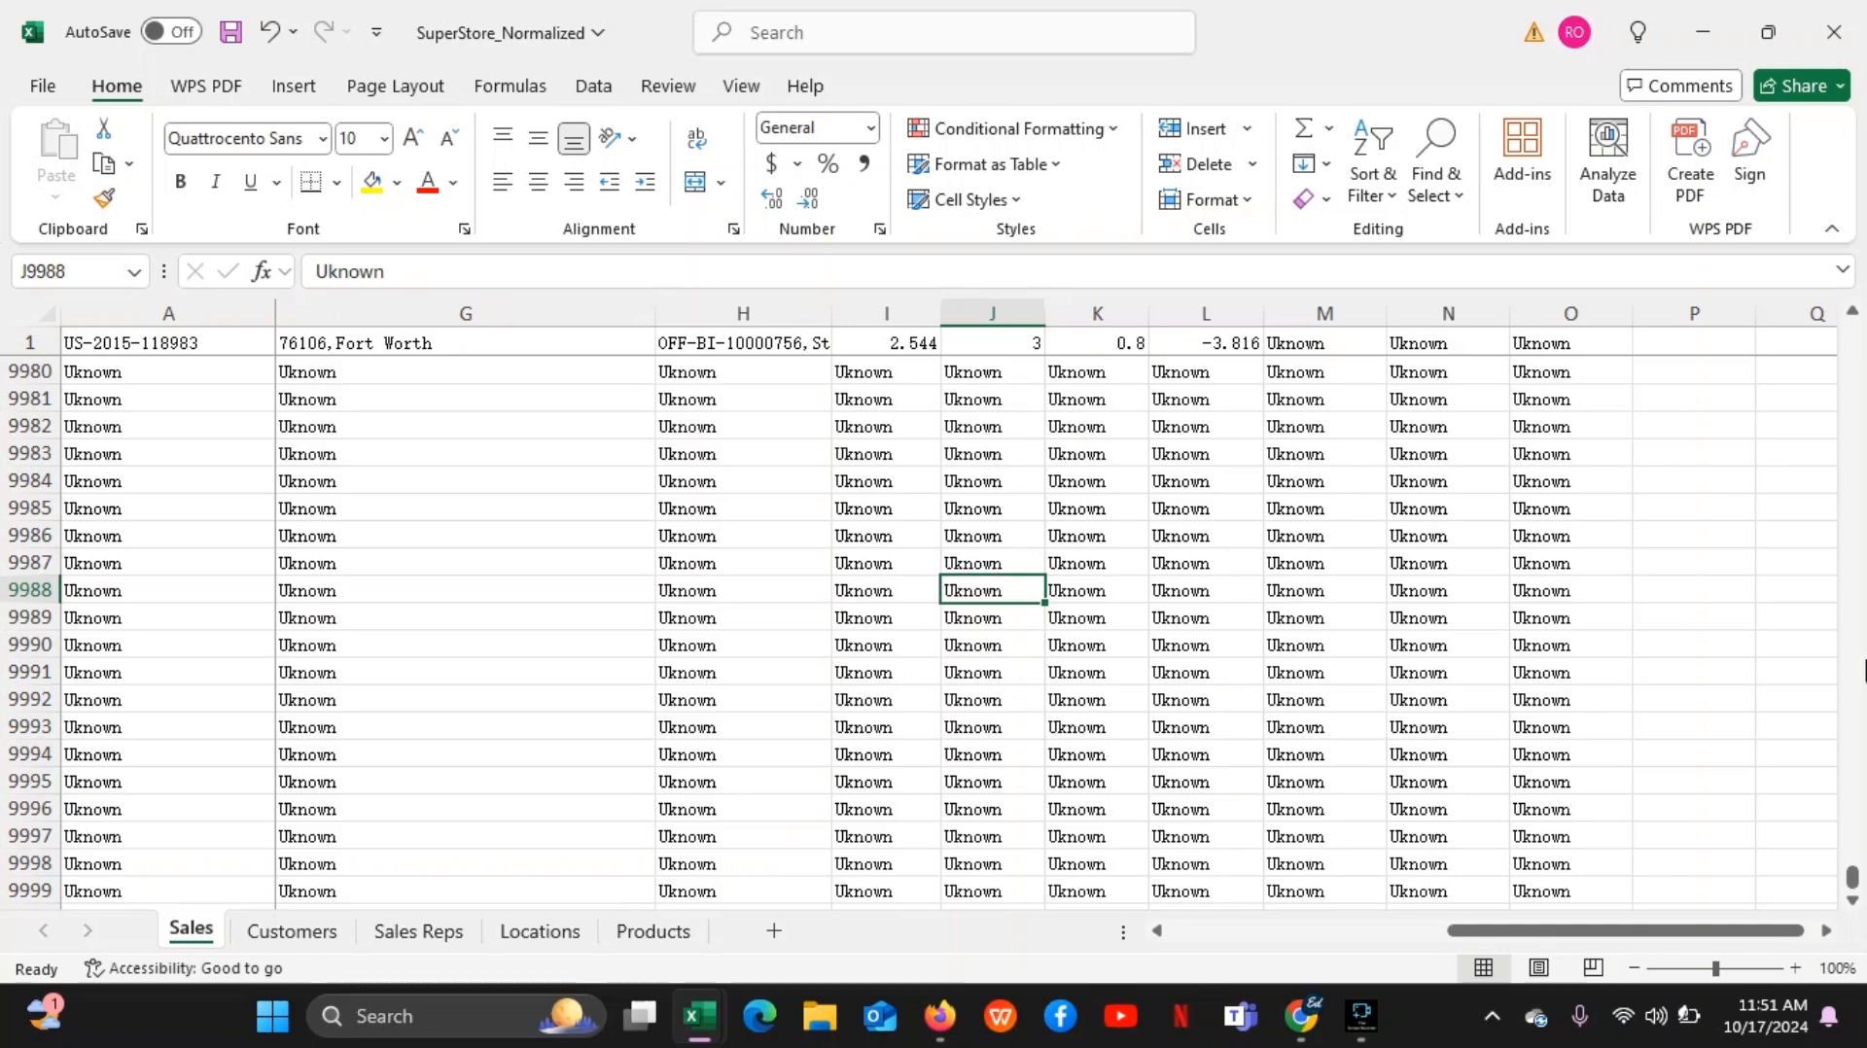
{"action": "left_click_drag", "start_coordinate": [1854, 878], "coordinate": [1839, 237]}
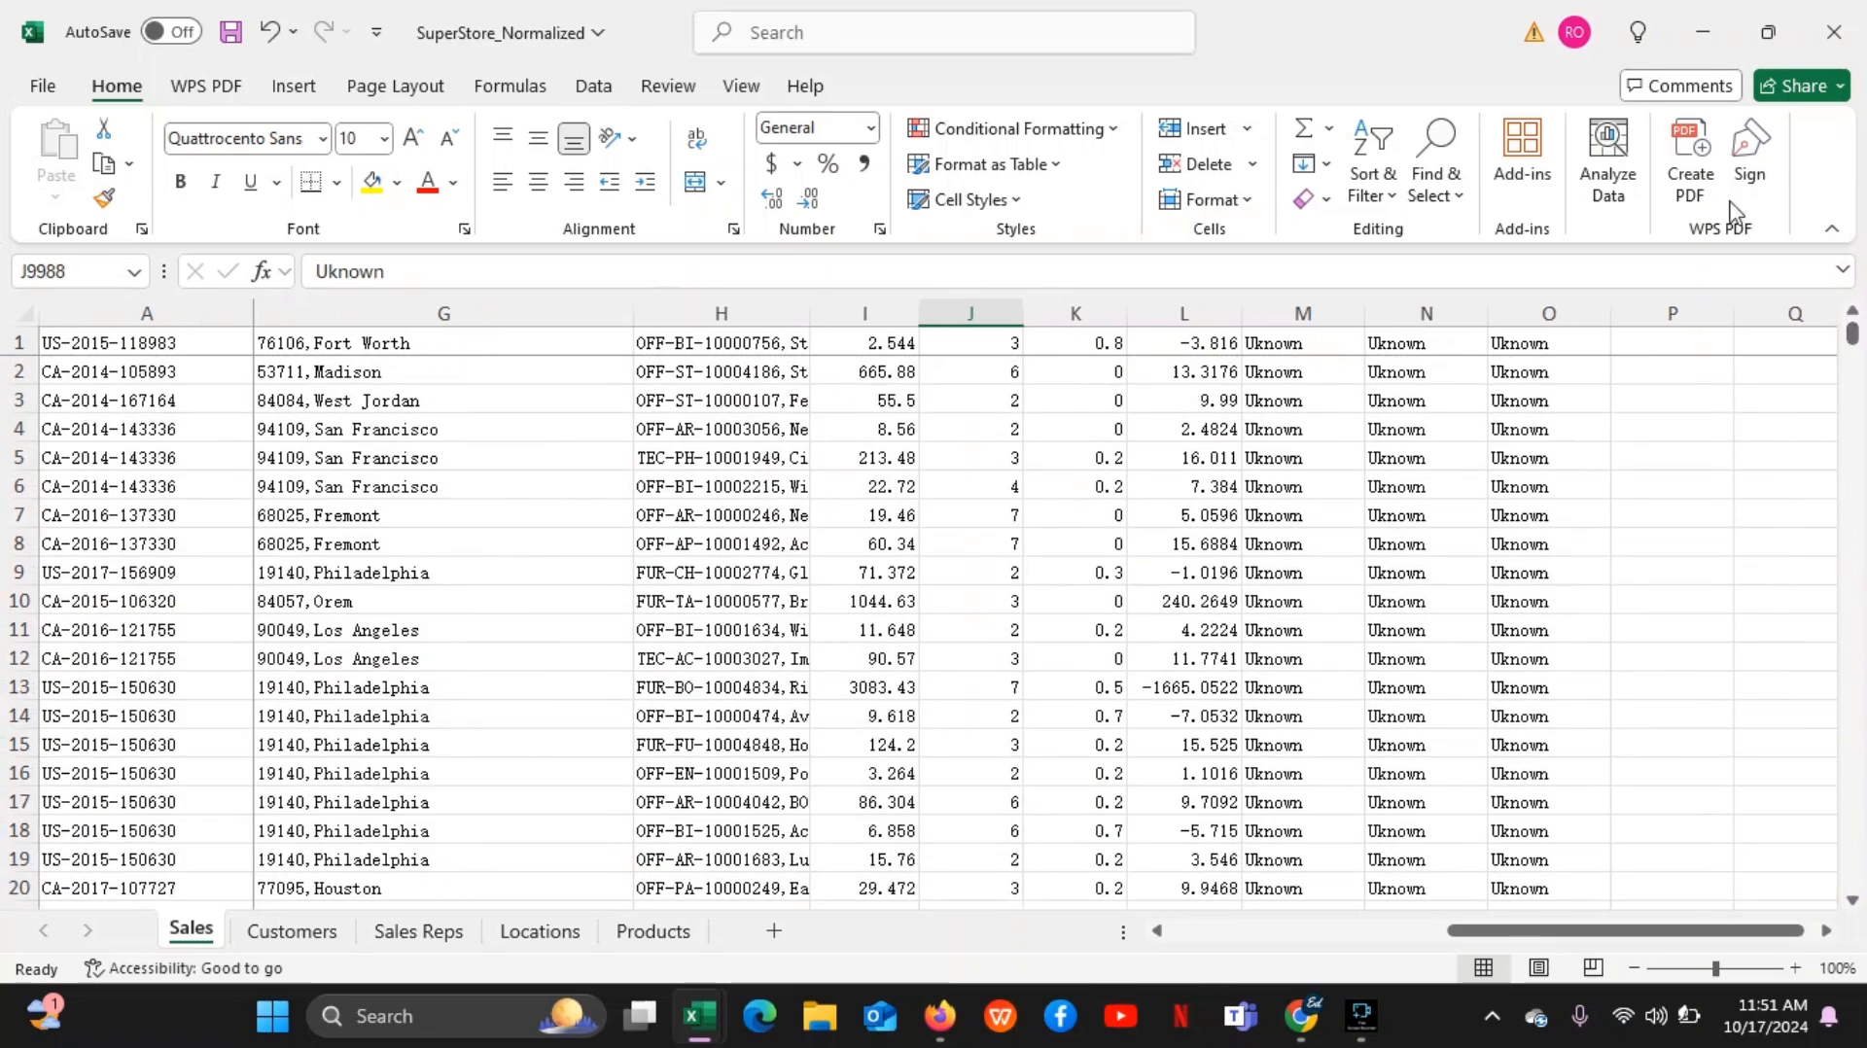
Select cells A1 to A4, extend the selection across to column O, and clear it by selecting cell H6
{"action": "left_click", "coordinate": [156, 371]}
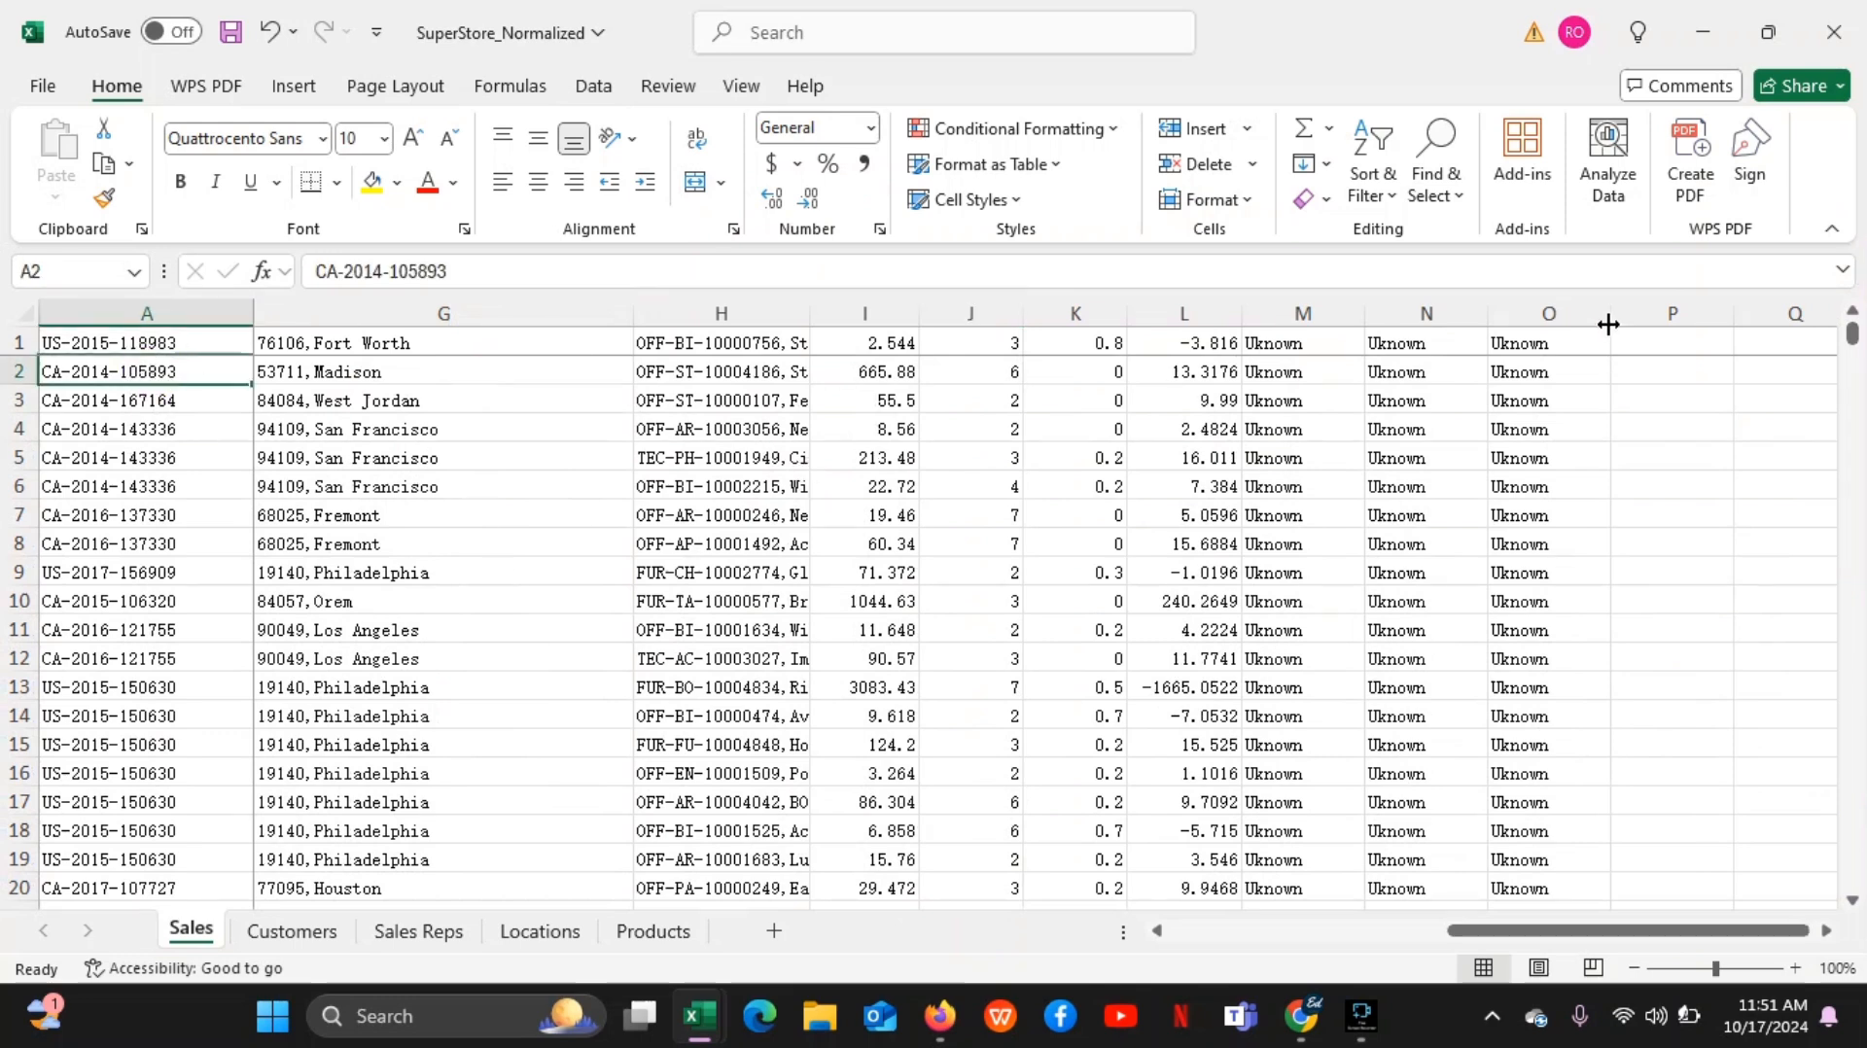
{"action": "left_click", "coordinate": [190, 338]}
{"action": "left_click_drag", "start_coordinate": [189, 338], "coordinate": [190, 427]}
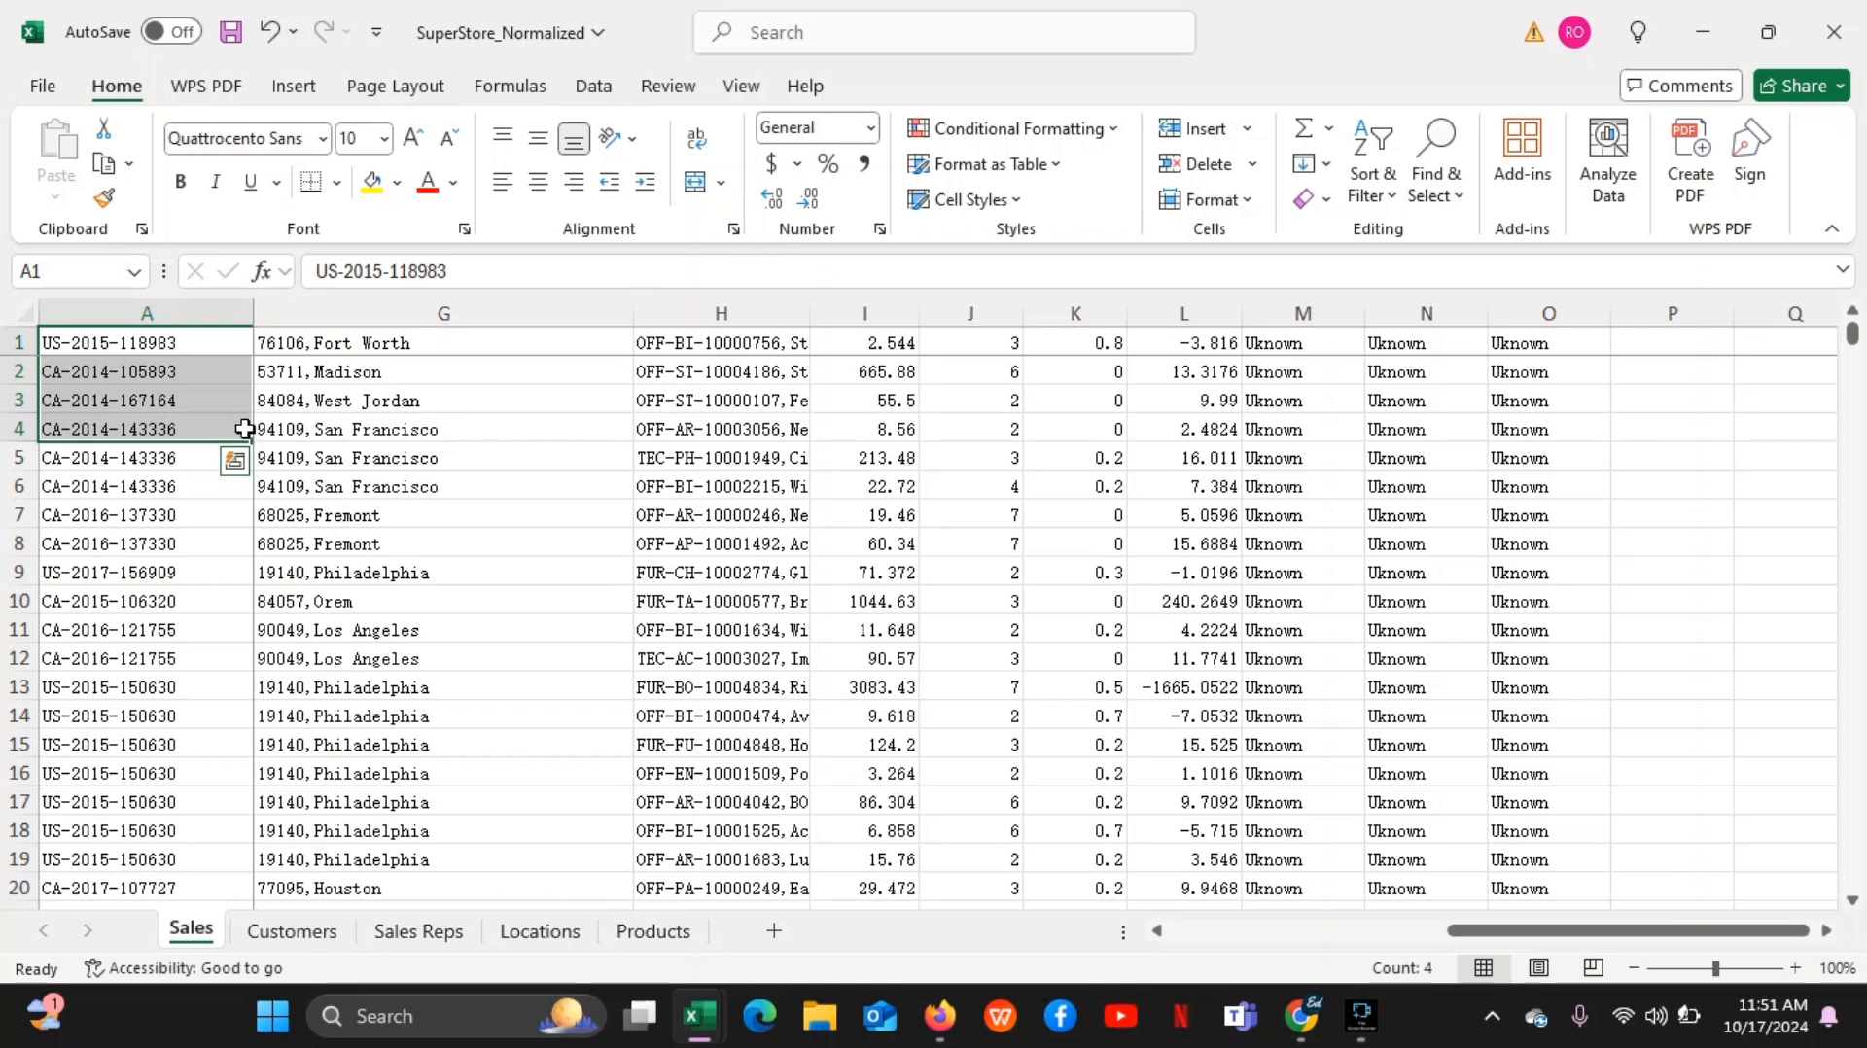
{"action": "key", "text": "ctrl+shift+Right"}
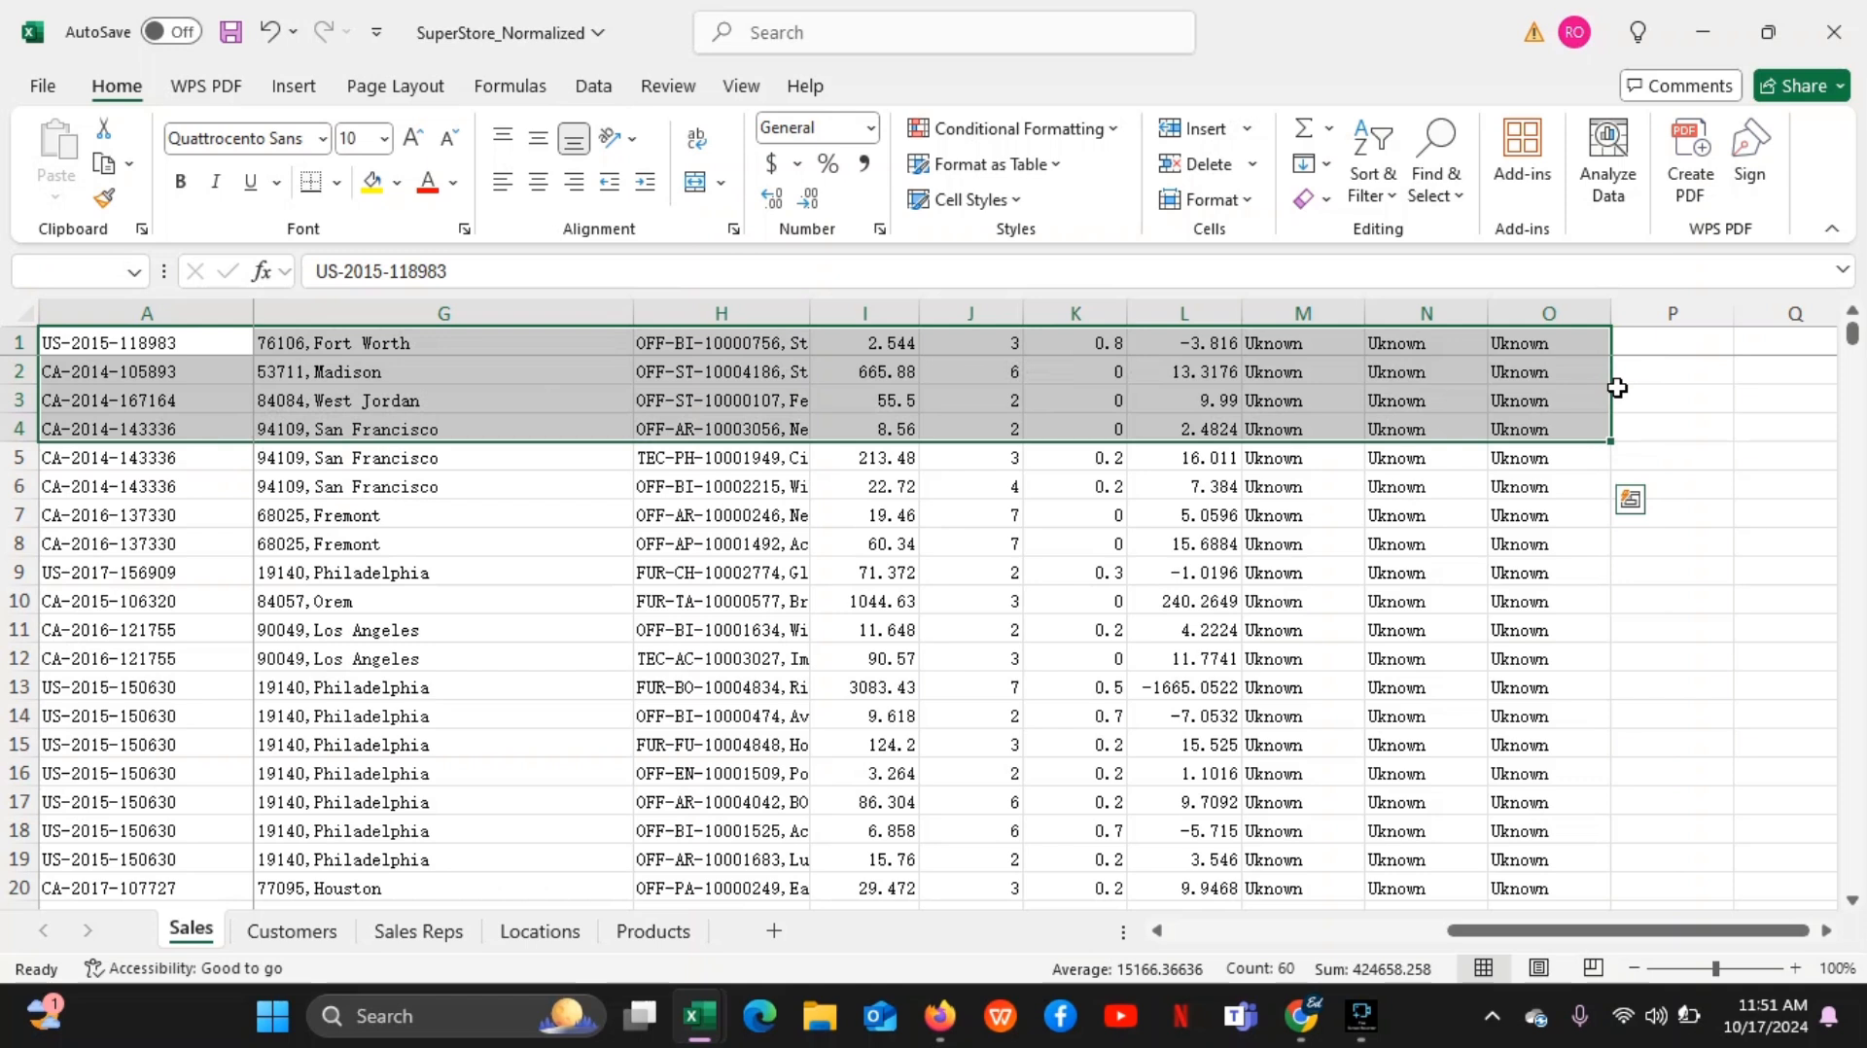
{"action": "left_click", "coordinate": [681, 489]}
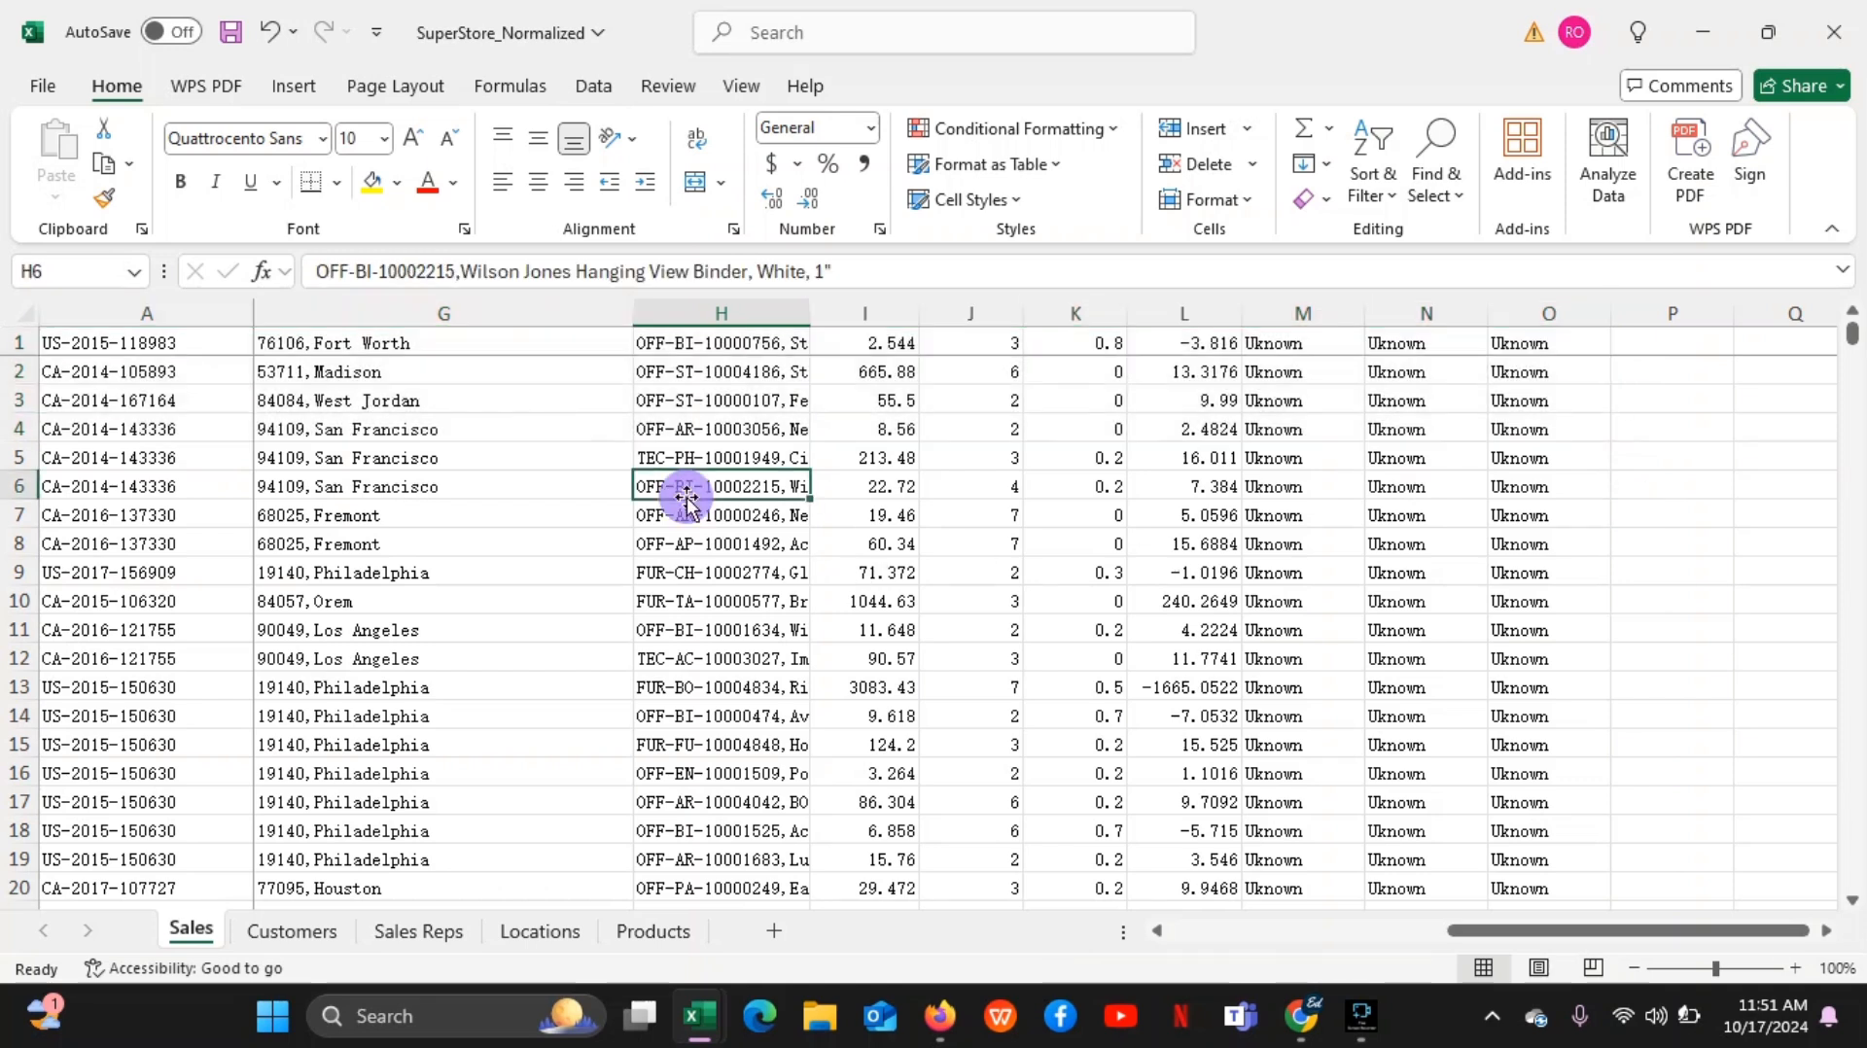
Select cell G5, followed by cells A5, A4, A3, A2 and A1 one at a time
{"action": "left_click", "coordinate": [327, 455]}
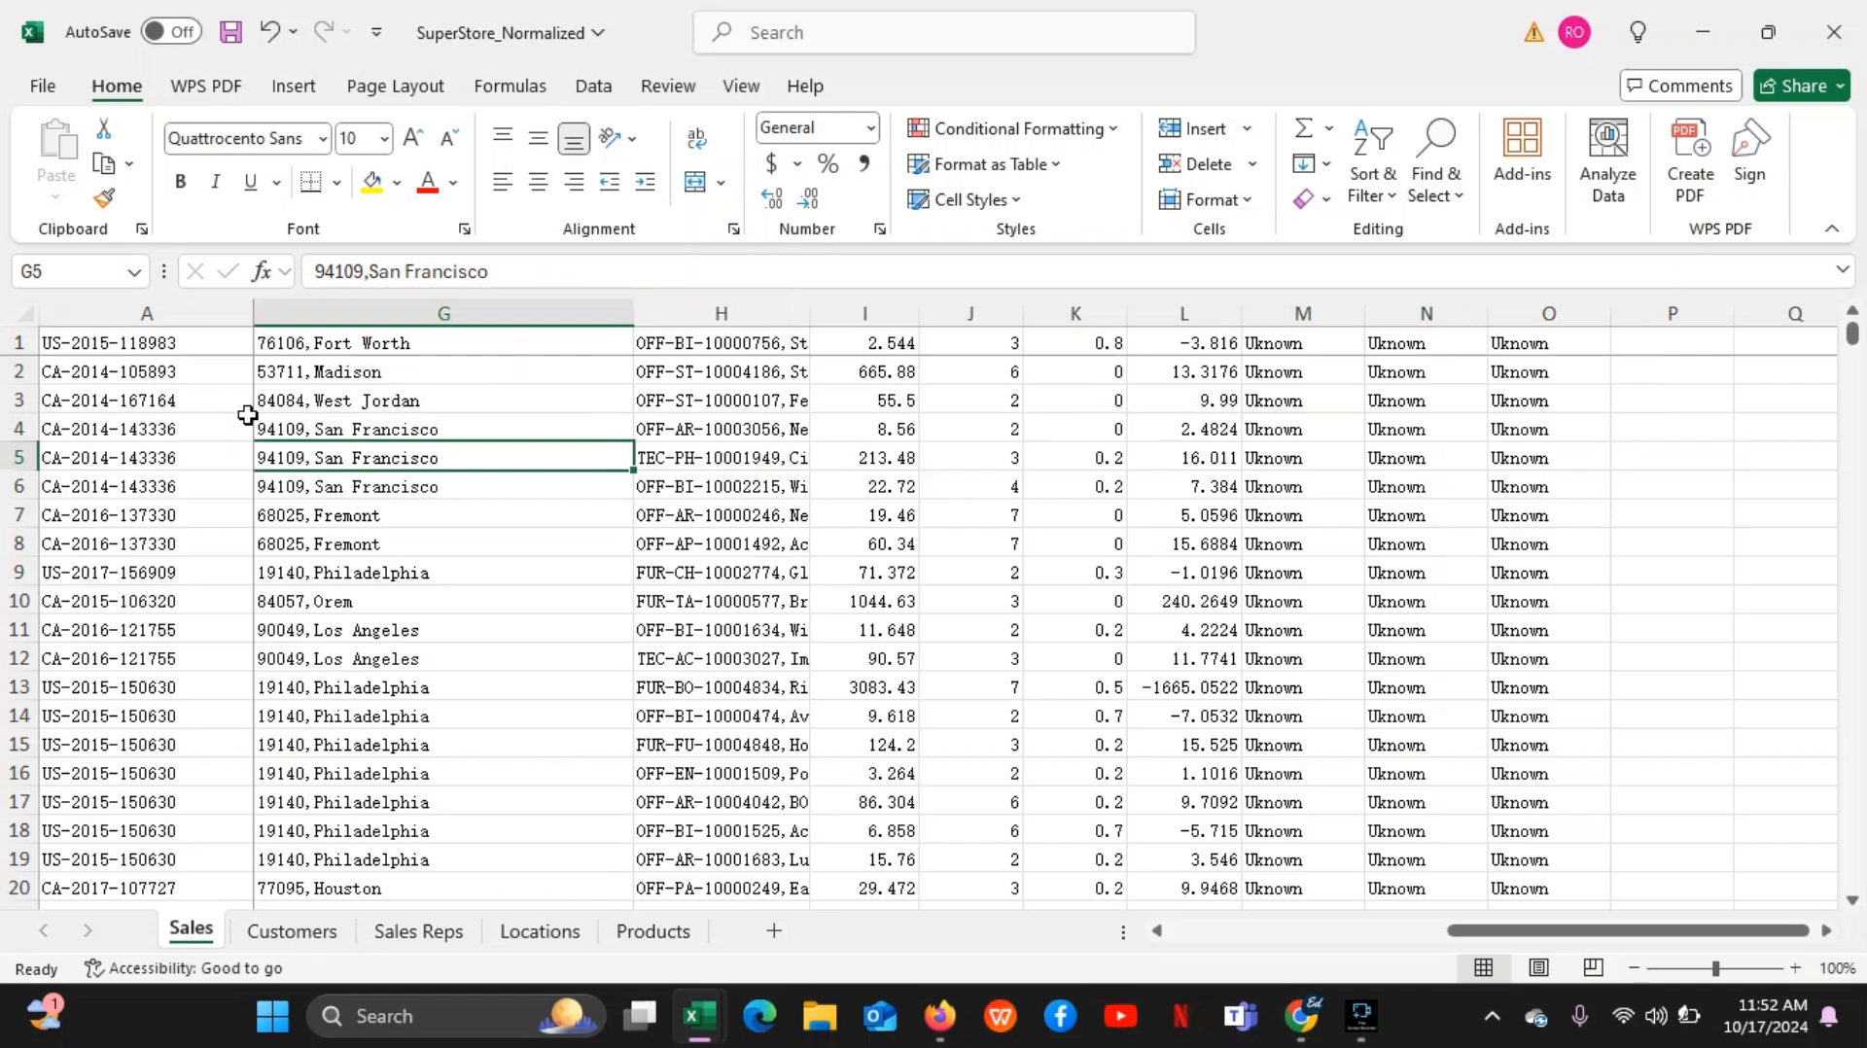
{"action": "left_click", "coordinate": [188, 446]}
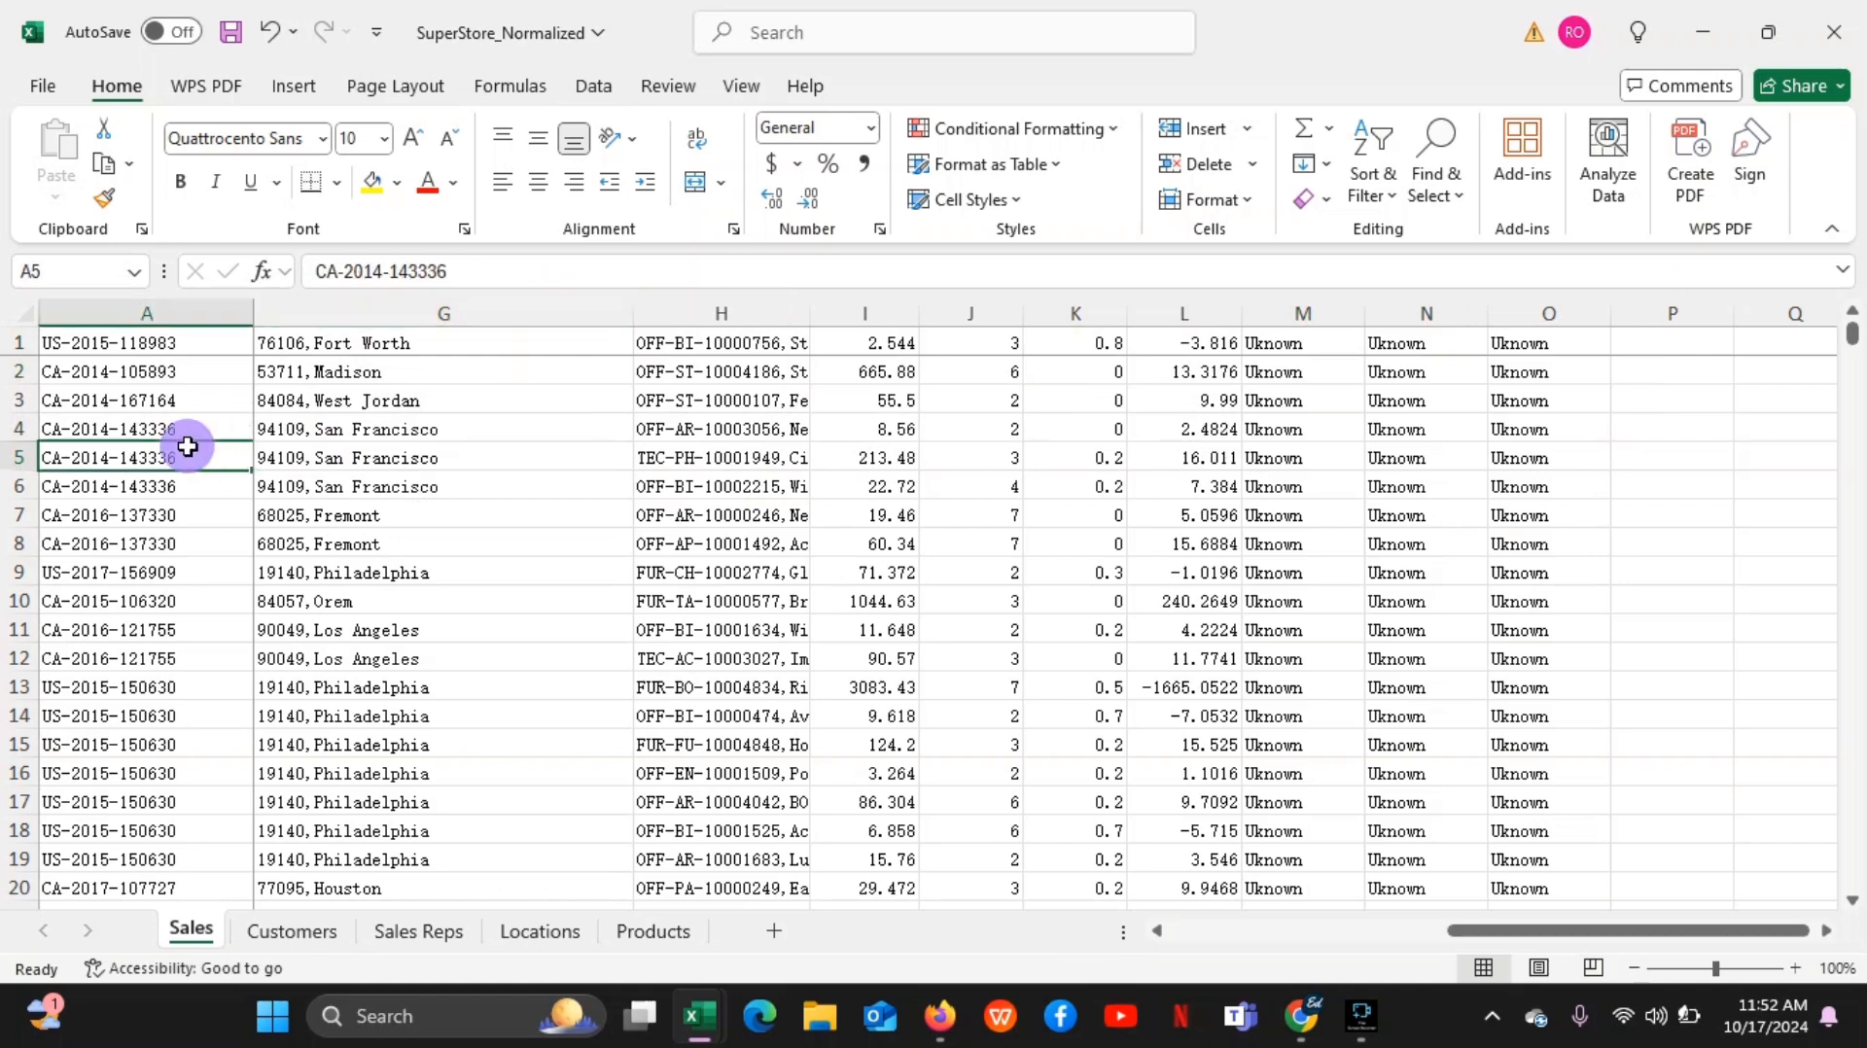
{"action": "left_click", "coordinate": [185, 424]}
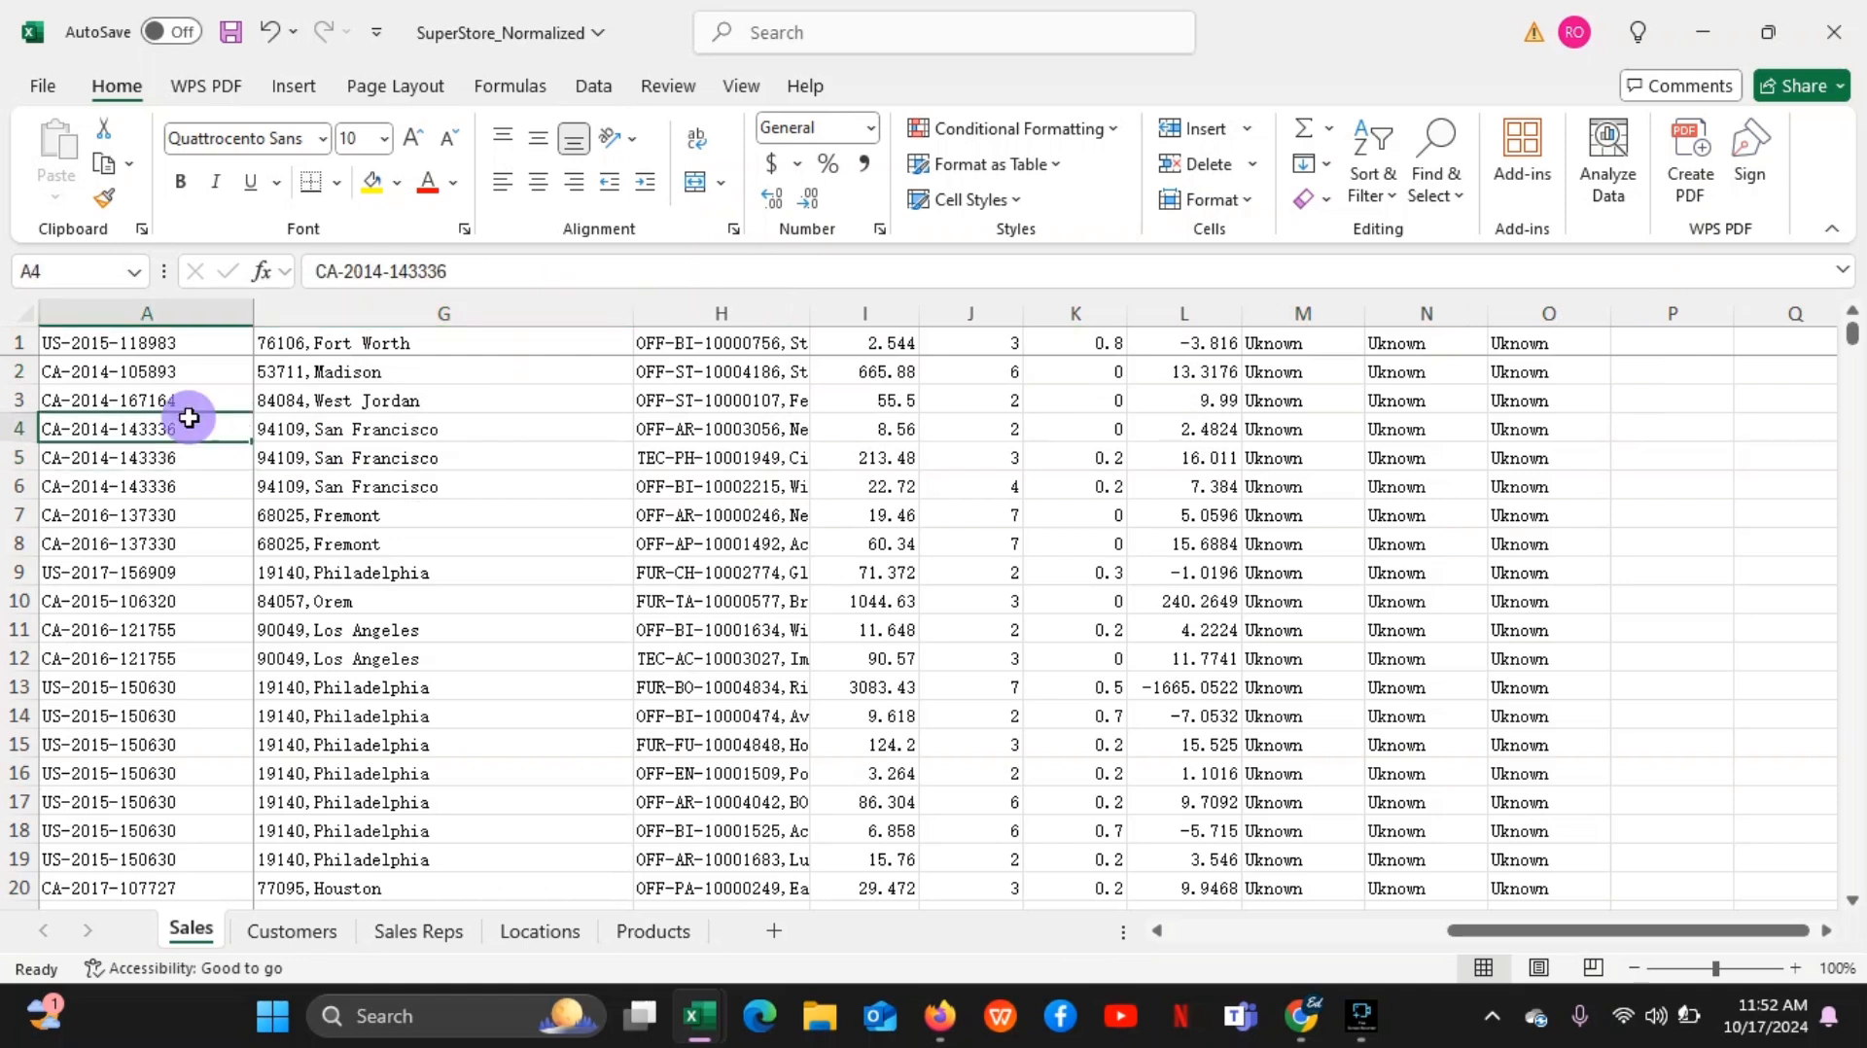
{"action": "left_click", "coordinate": [176, 398]}
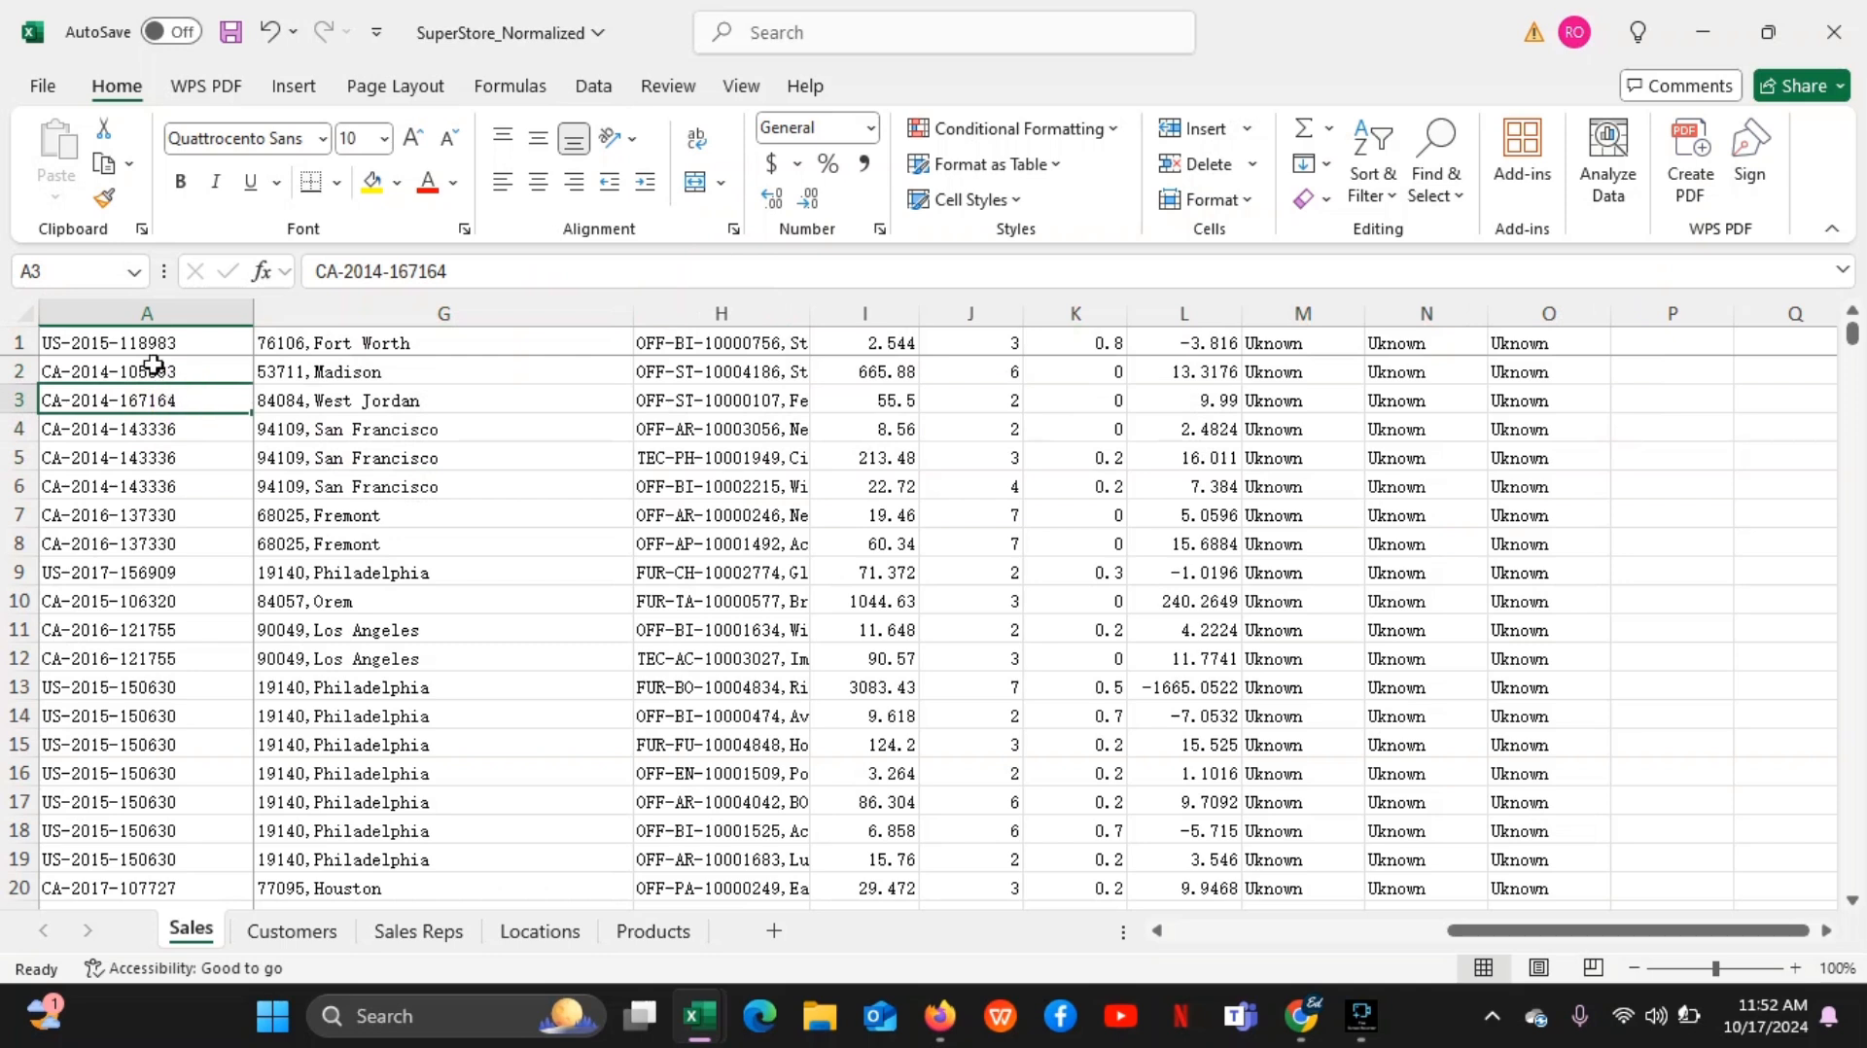
{"action": "left_click", "coordinate": [141, 368]}
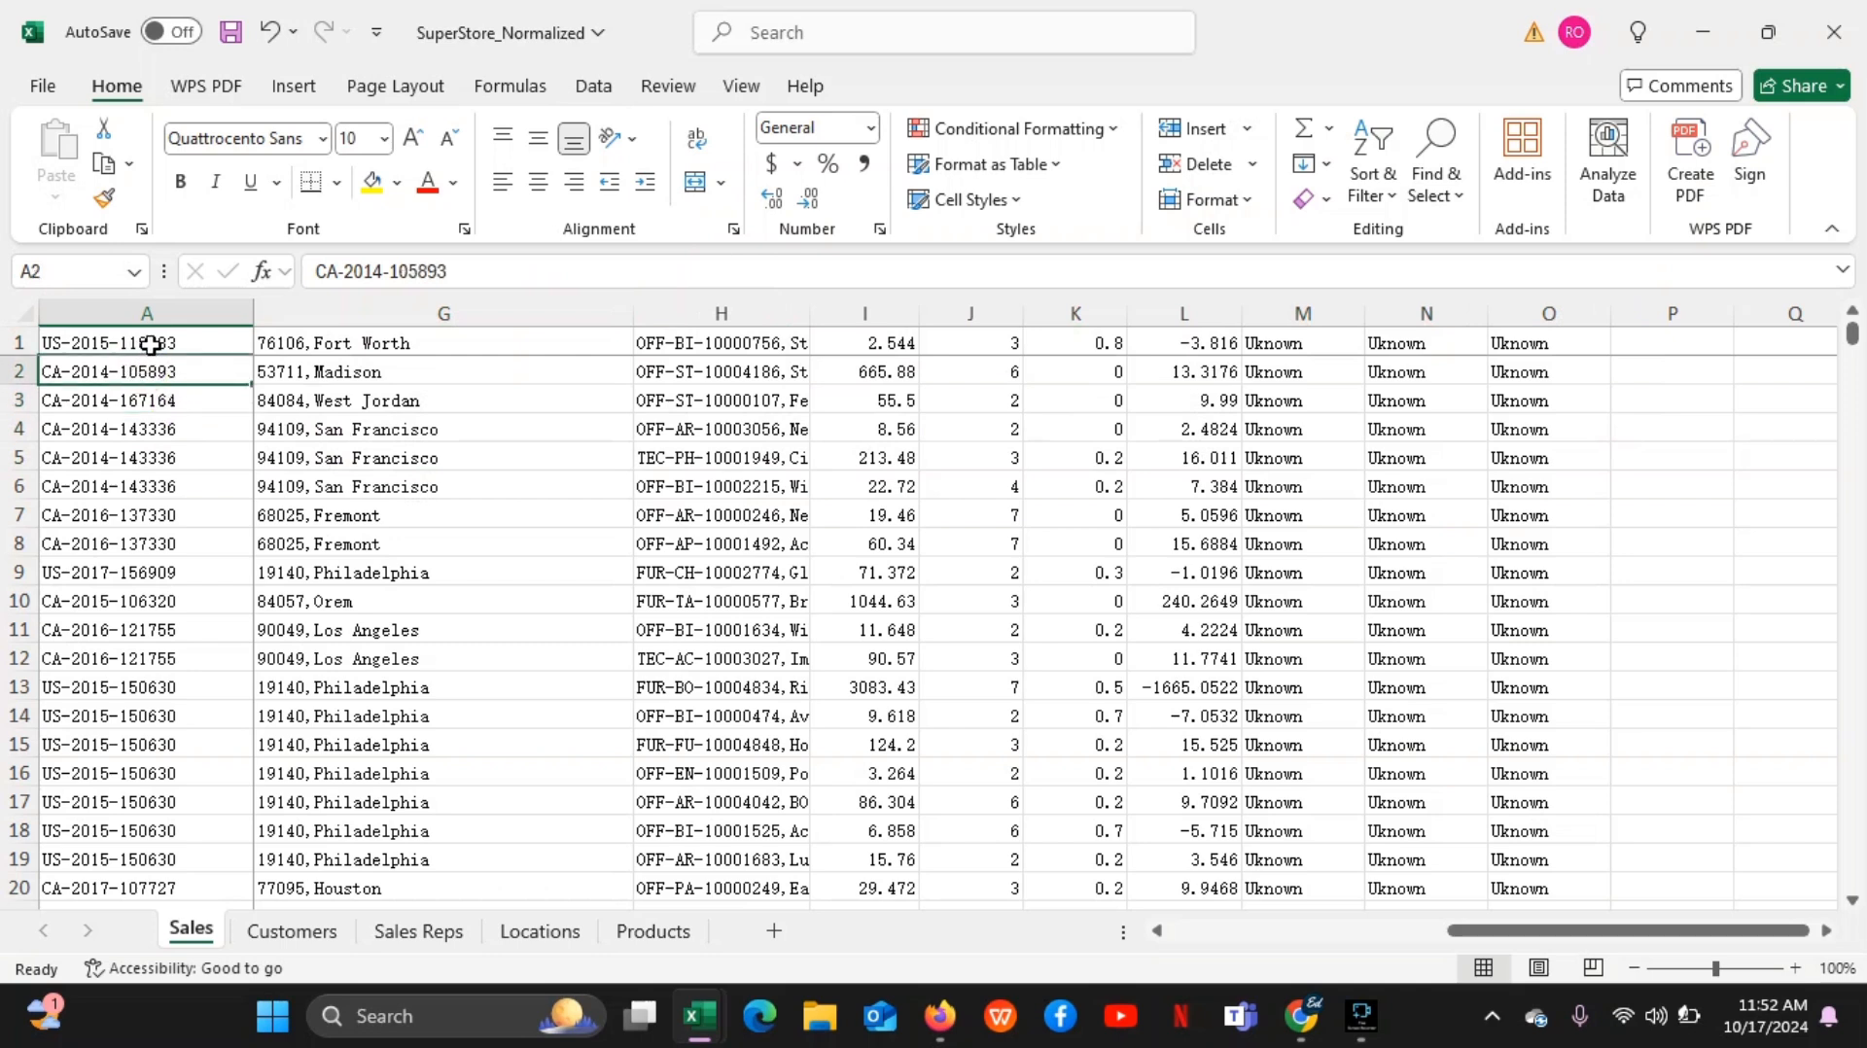
{"action": "left_click", "coordinate": [151, 342]}
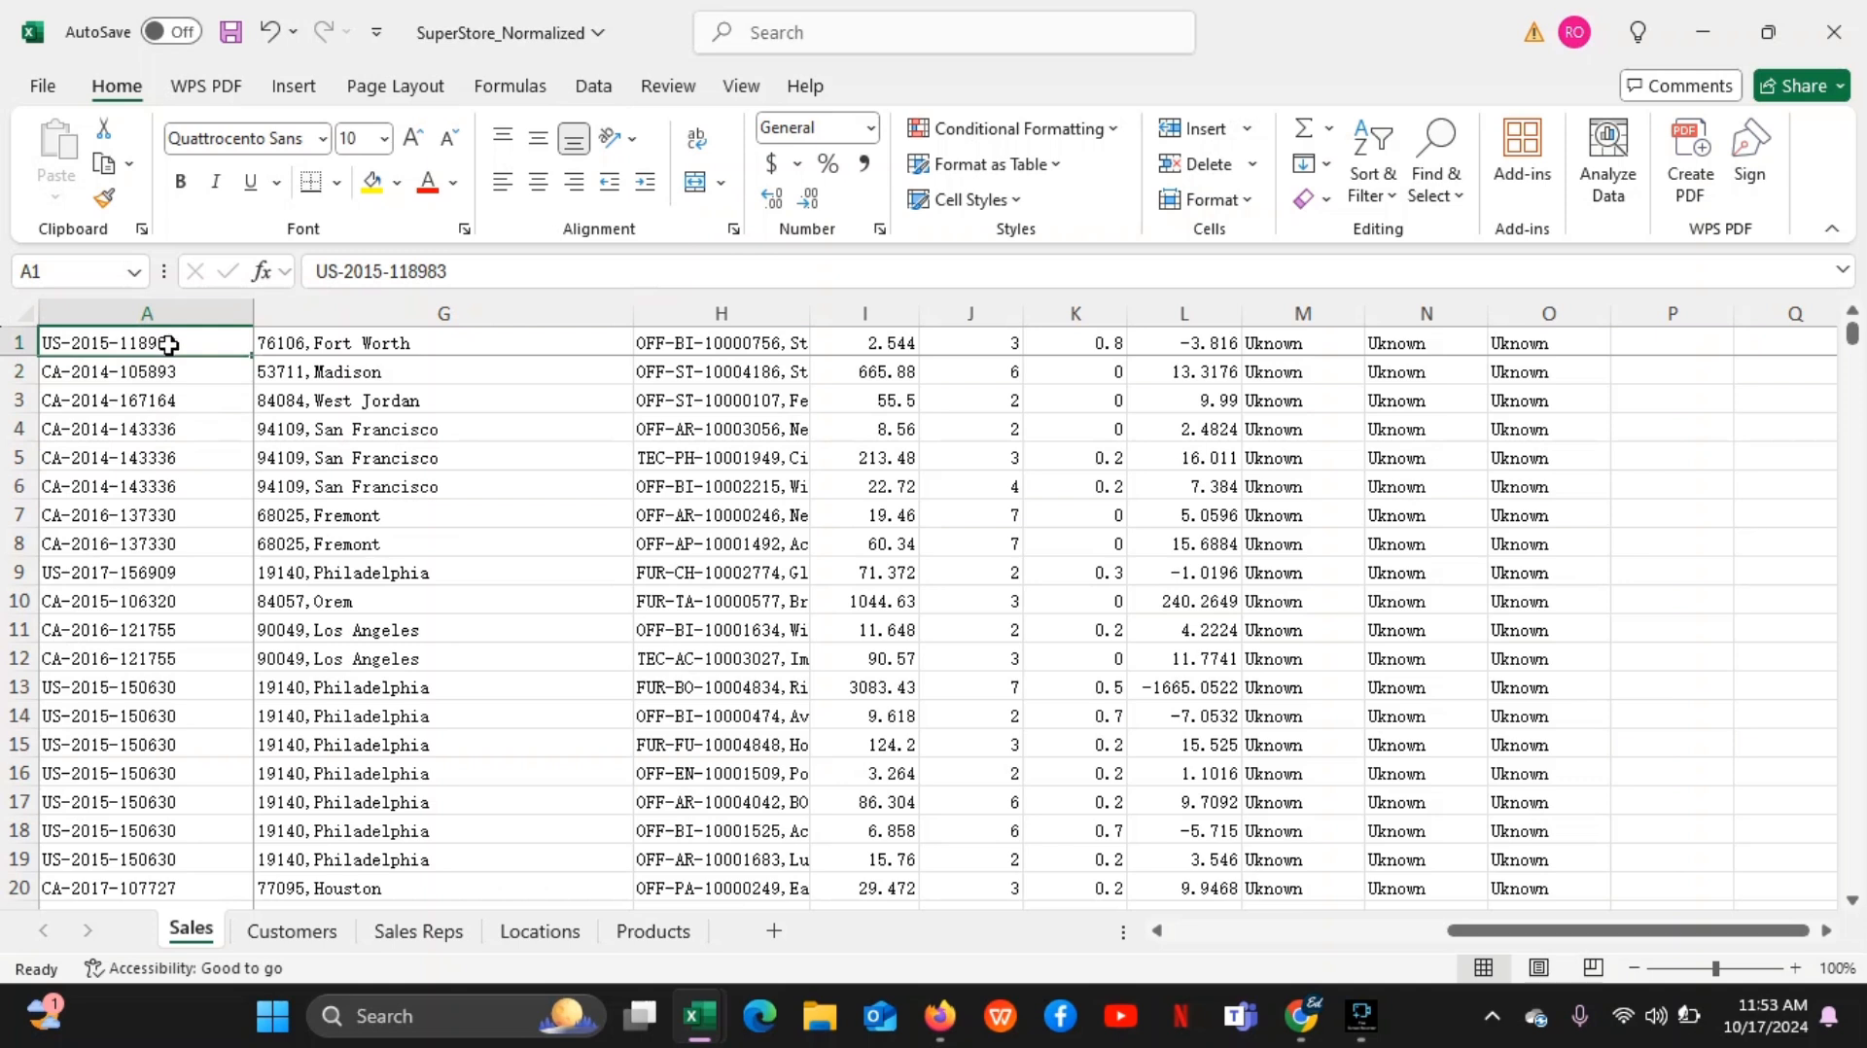
Select cell A2, return to A1, and select the whole data range down to row 9999 and across to column O
{"action": "left_click", "coordinate": [161, 365]}
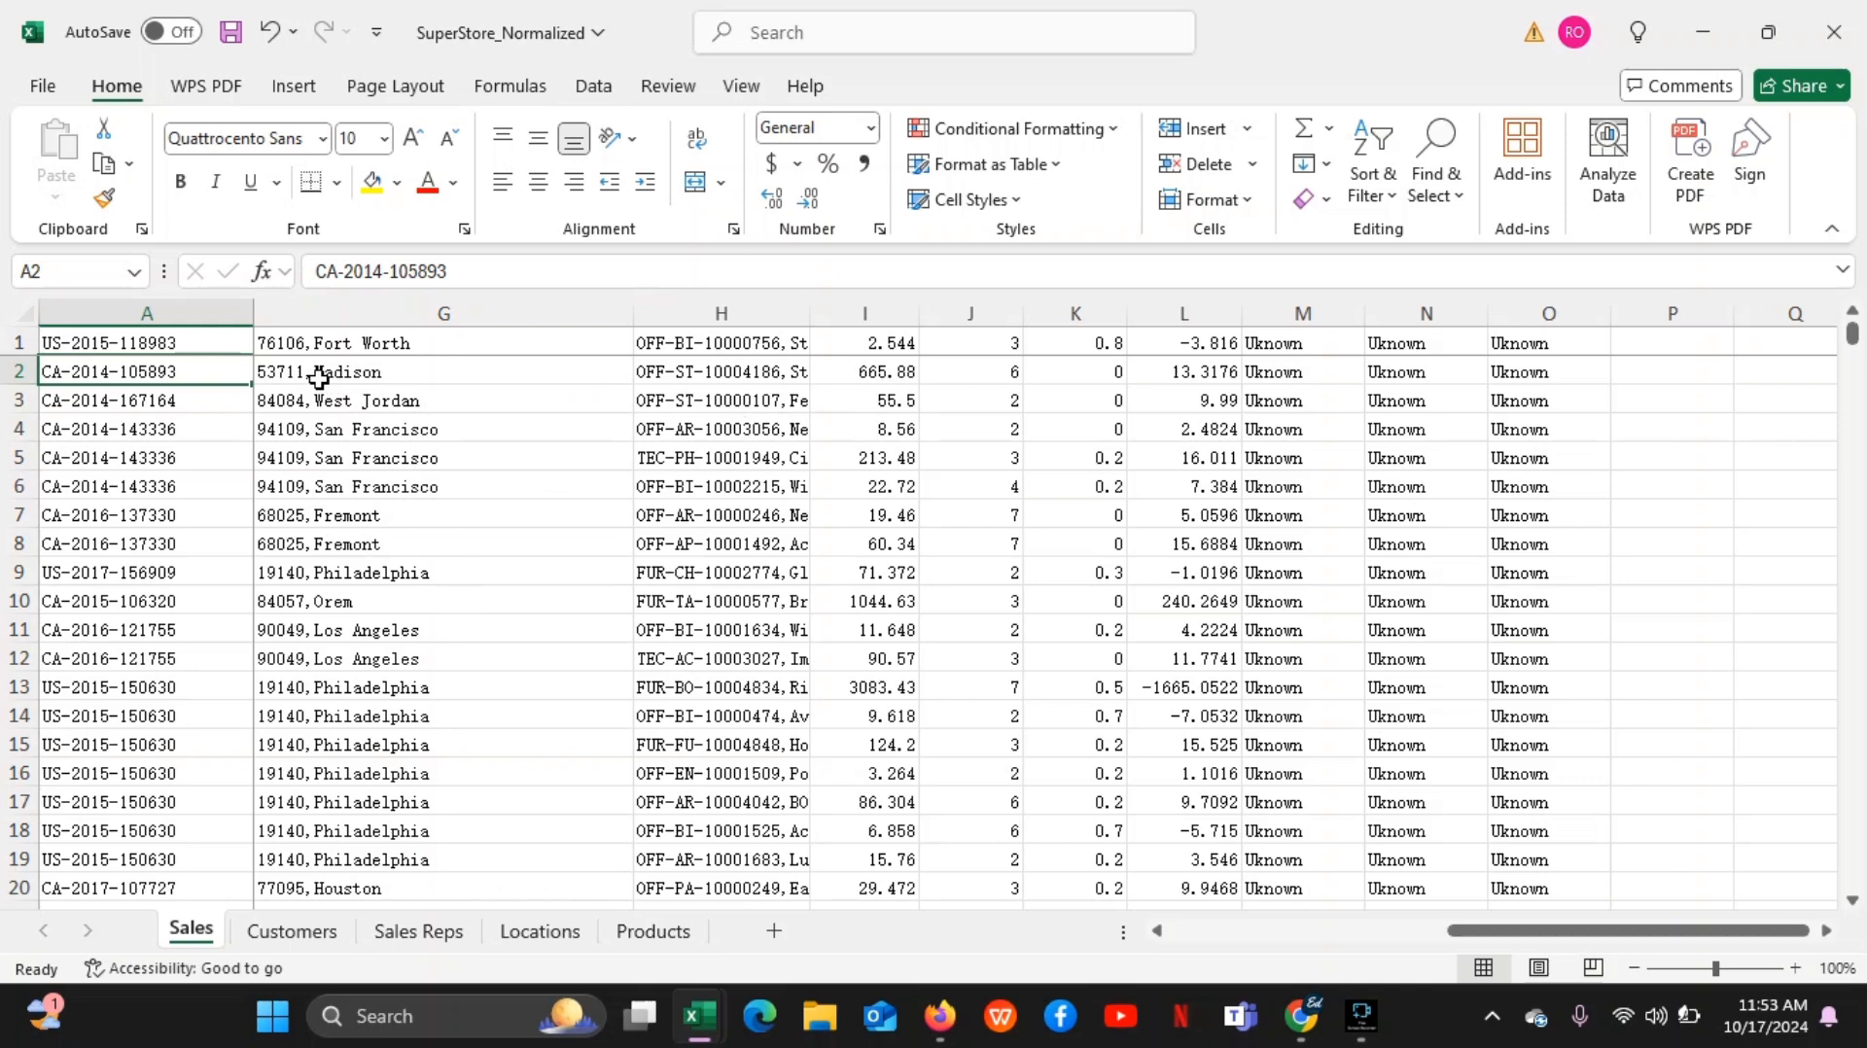
{"action": "left_click", "coordinate": [188, 341]}
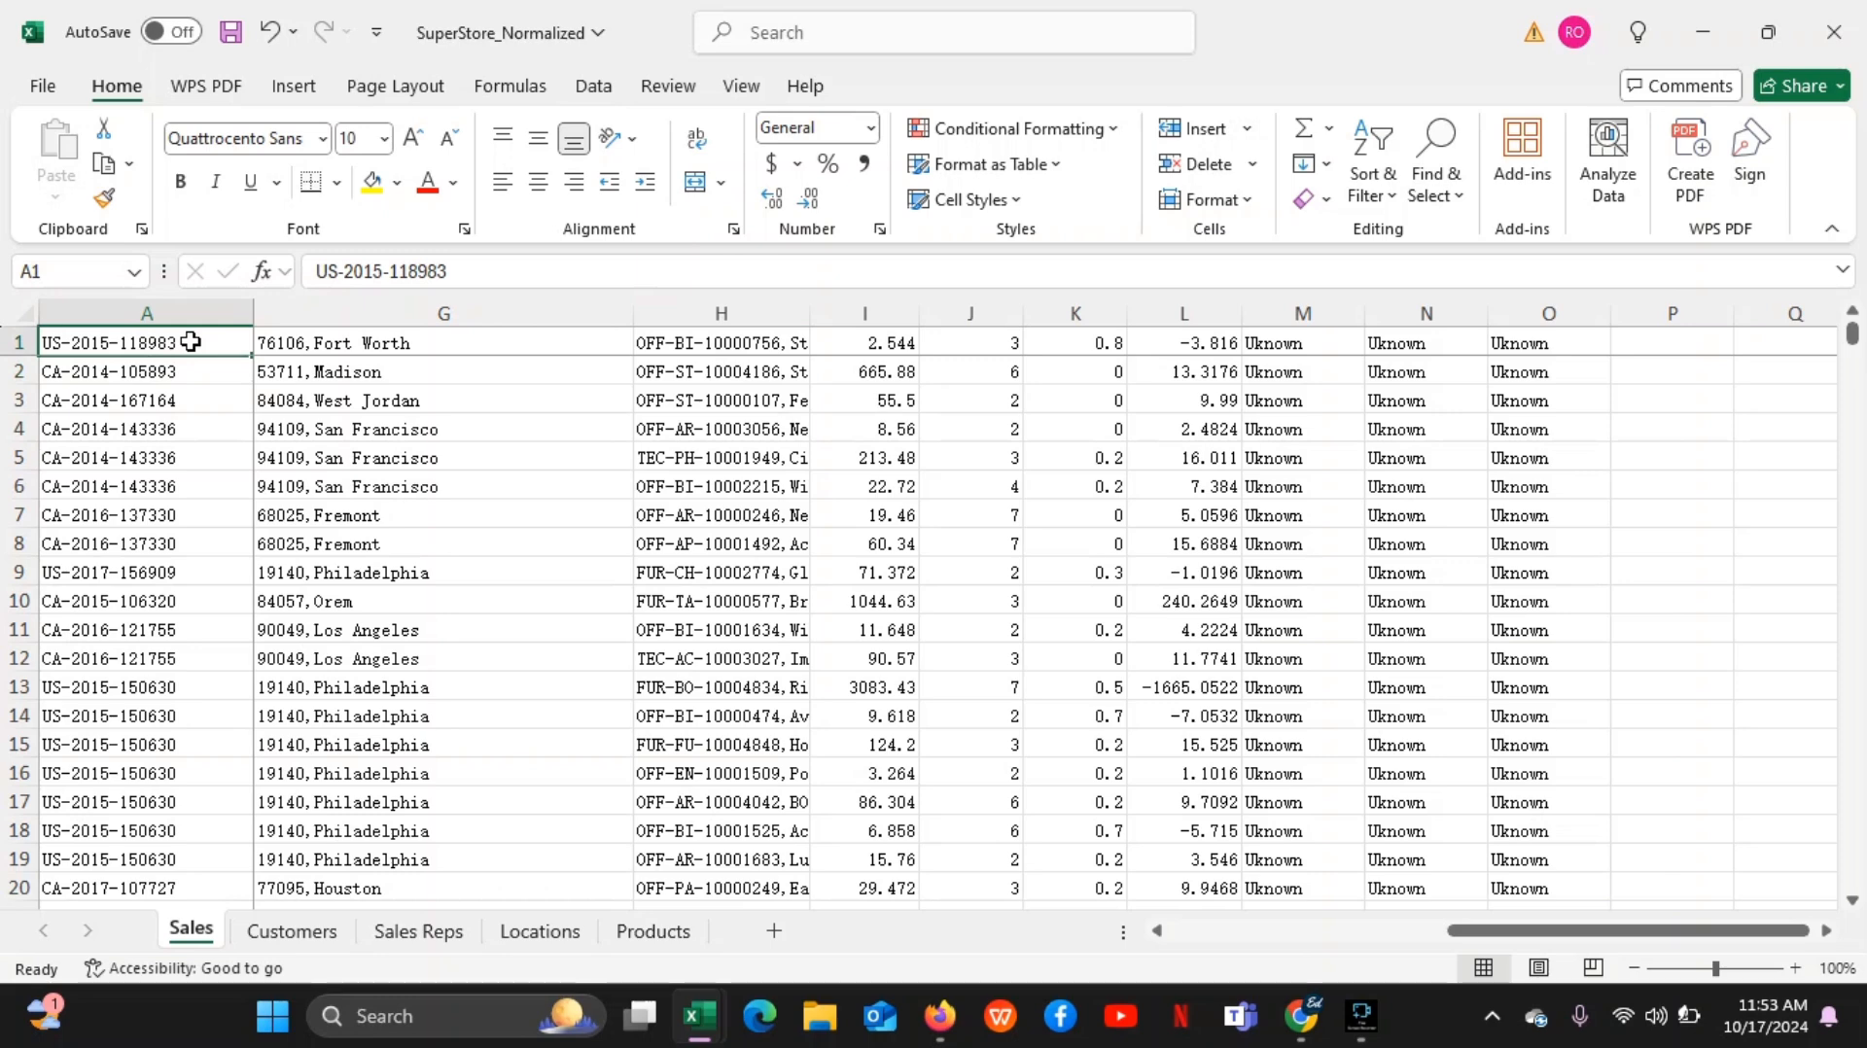
{"action": "key", "text": "ctrl+shift+Down"}
{"action": "key", "text": "ctrl+shift+Right"}
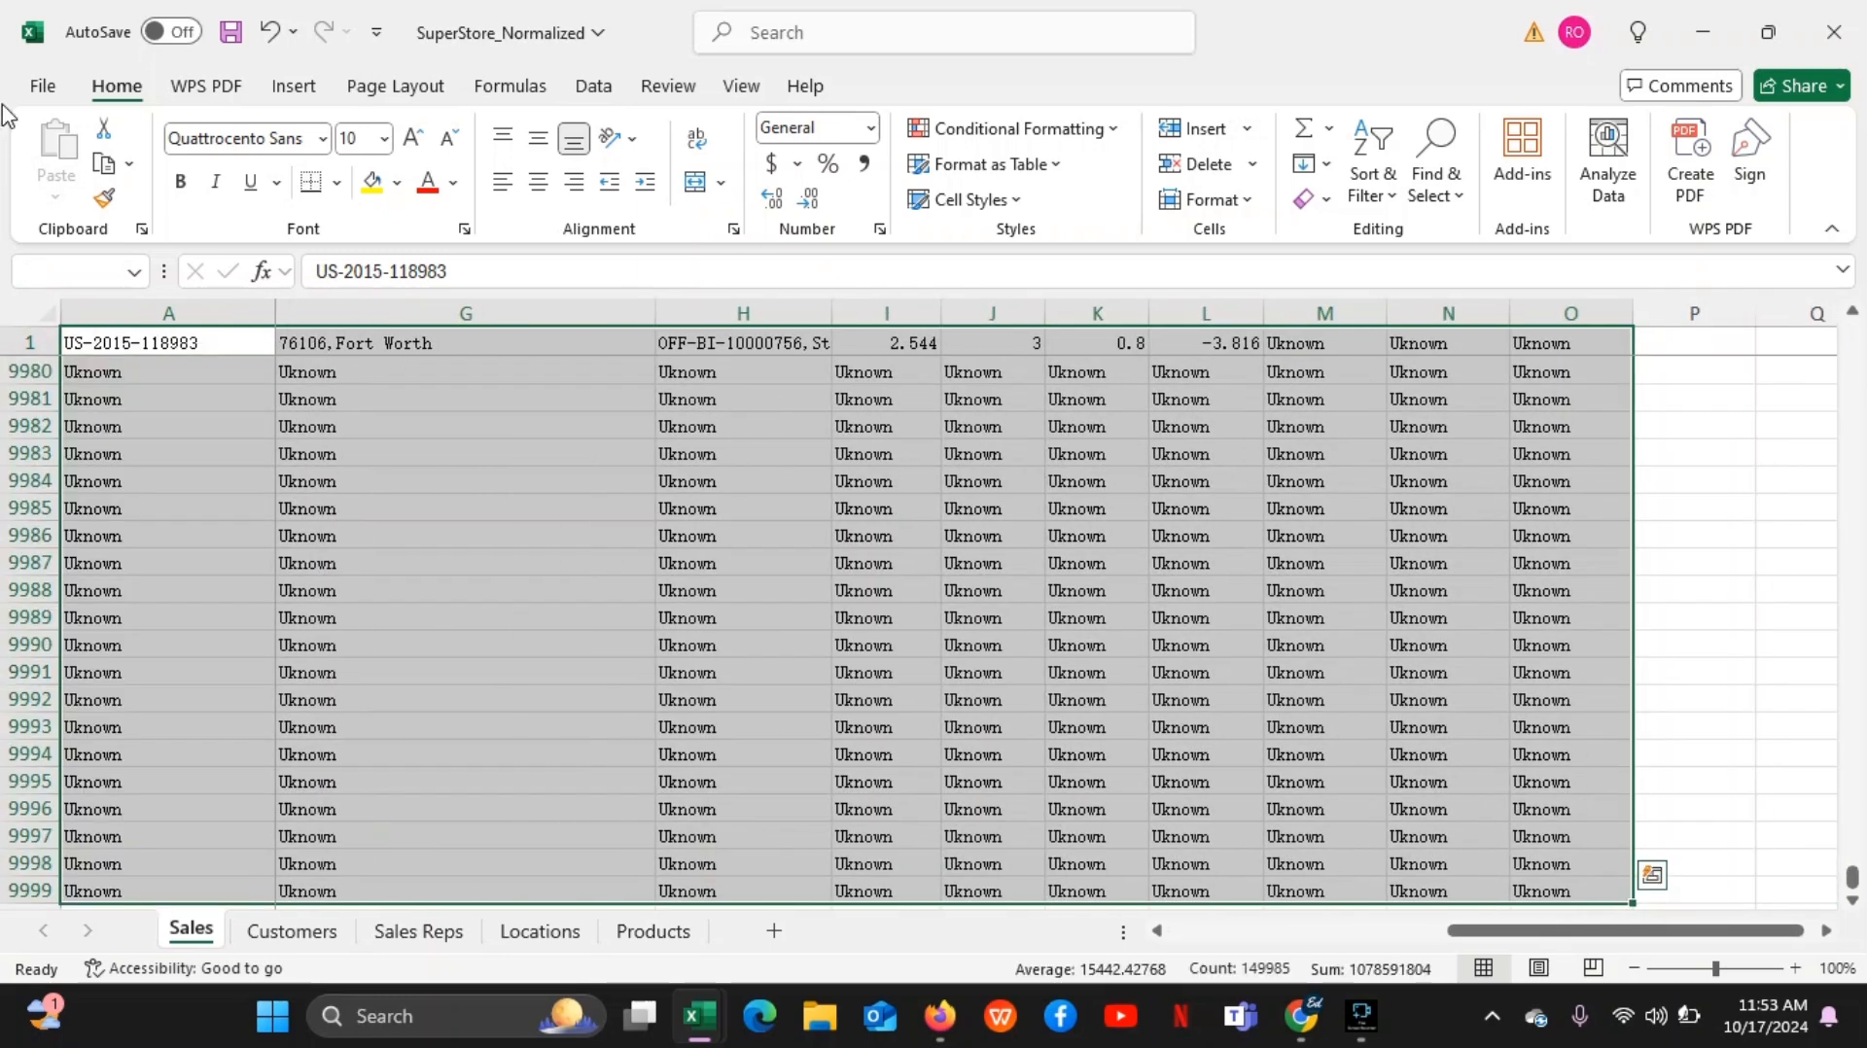
Open Remove Duplicates for the selected data range, cancel it, and clear the selection by selecting cell H9984
{"action": "left_click", "coordinate": [587, 90]}
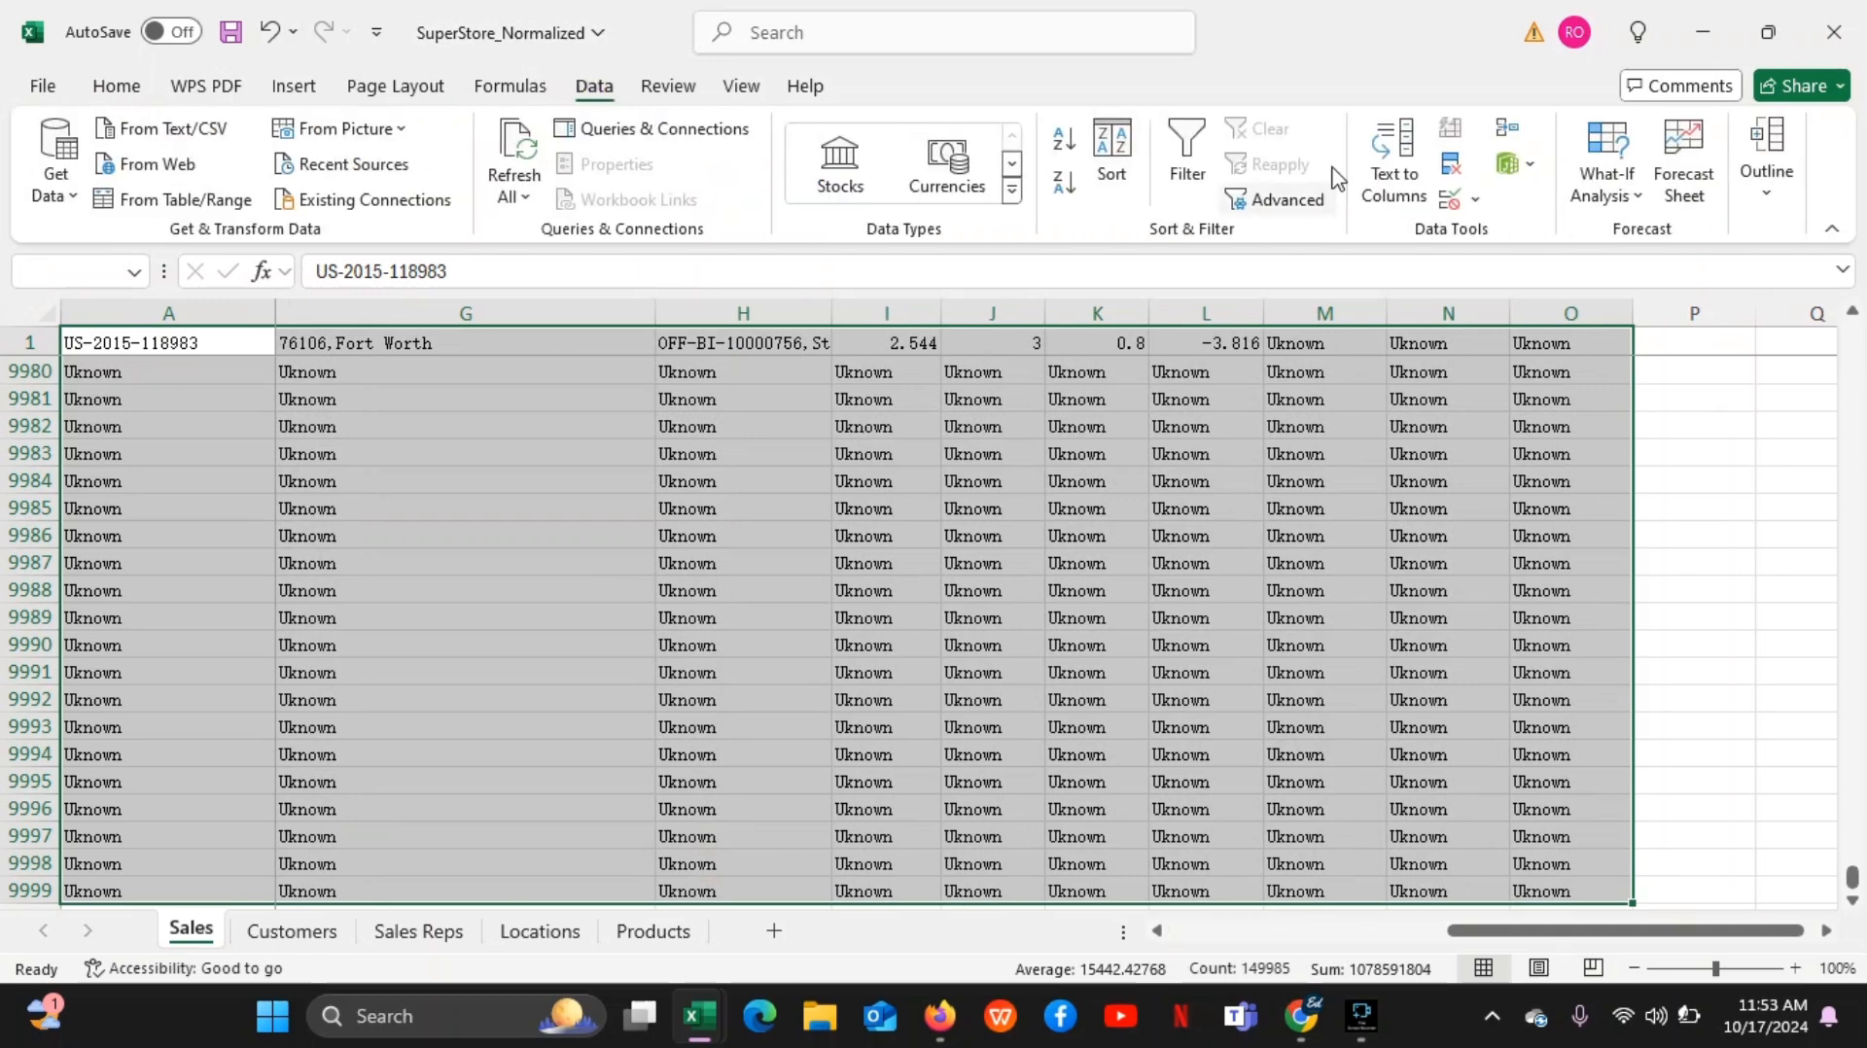
{"action": "left_click", "coordinate": [1457, 181]}
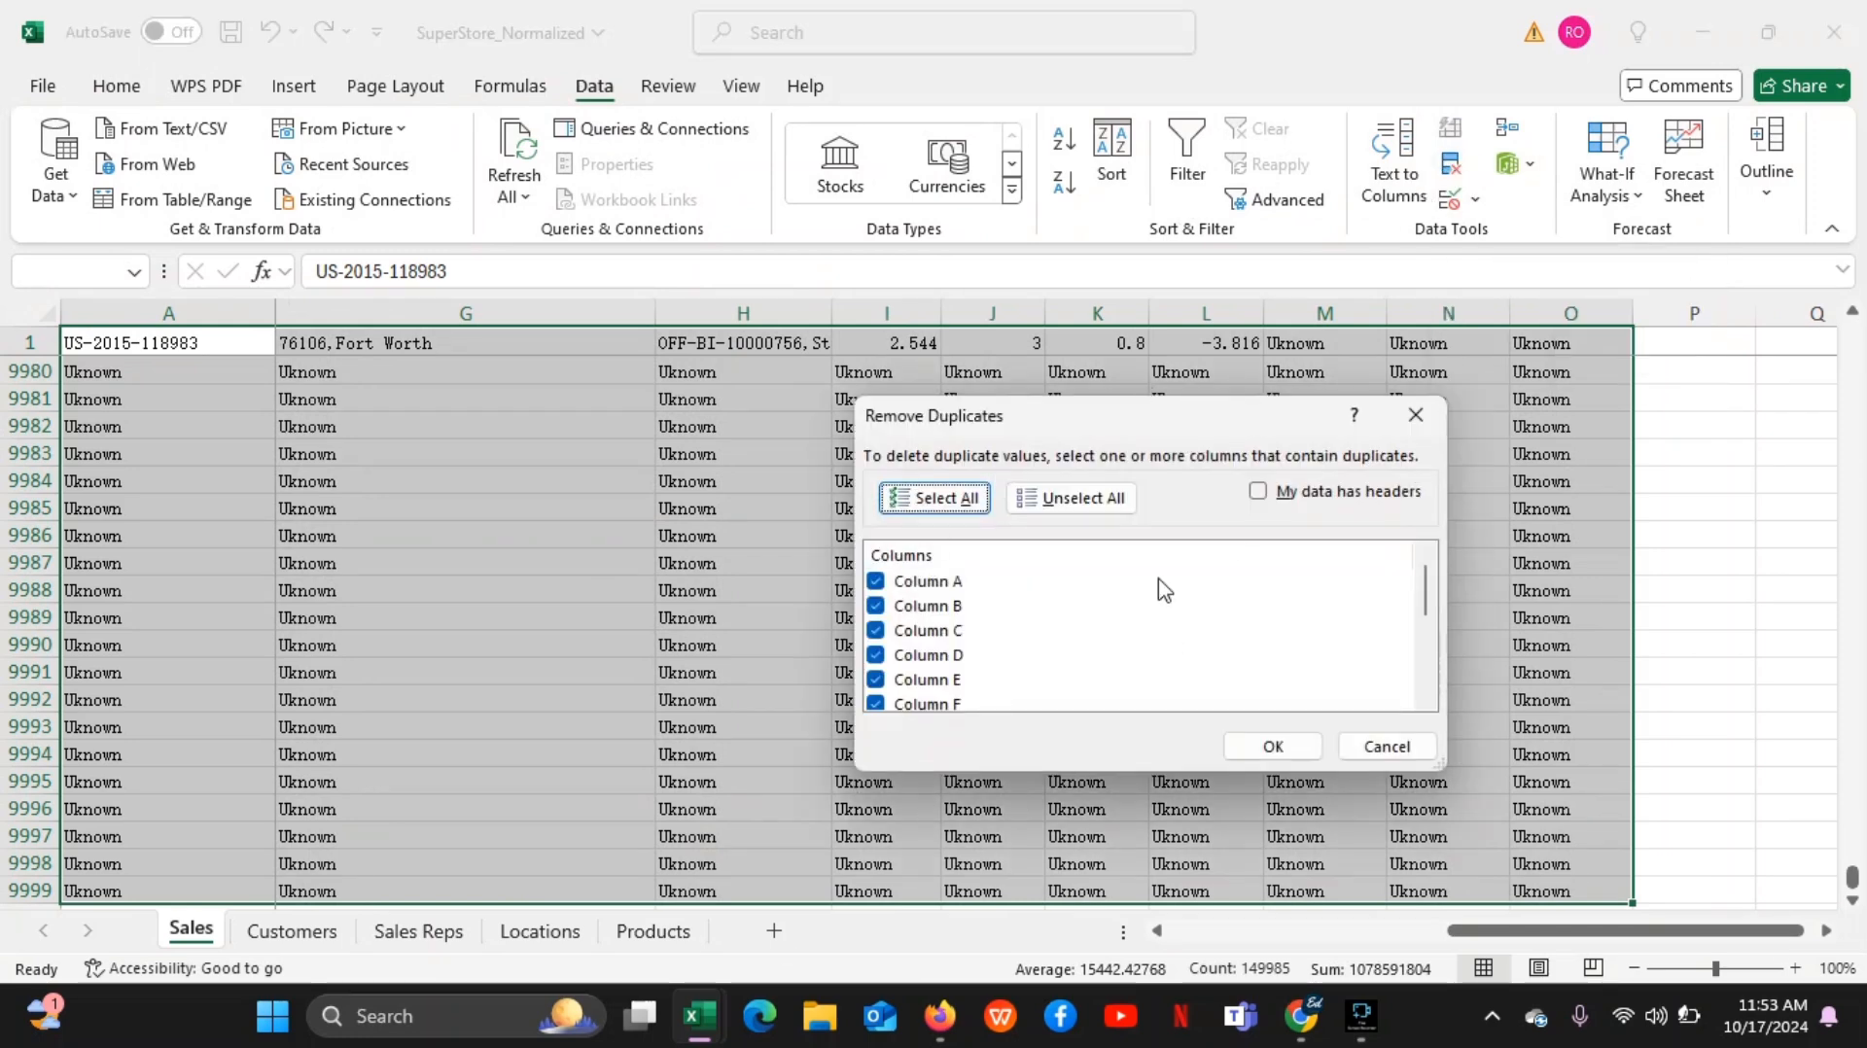
{"action": "left_click", "coordinate": [1379, 744]}
{"action": "left_click", "coordinate": [768, 486]}
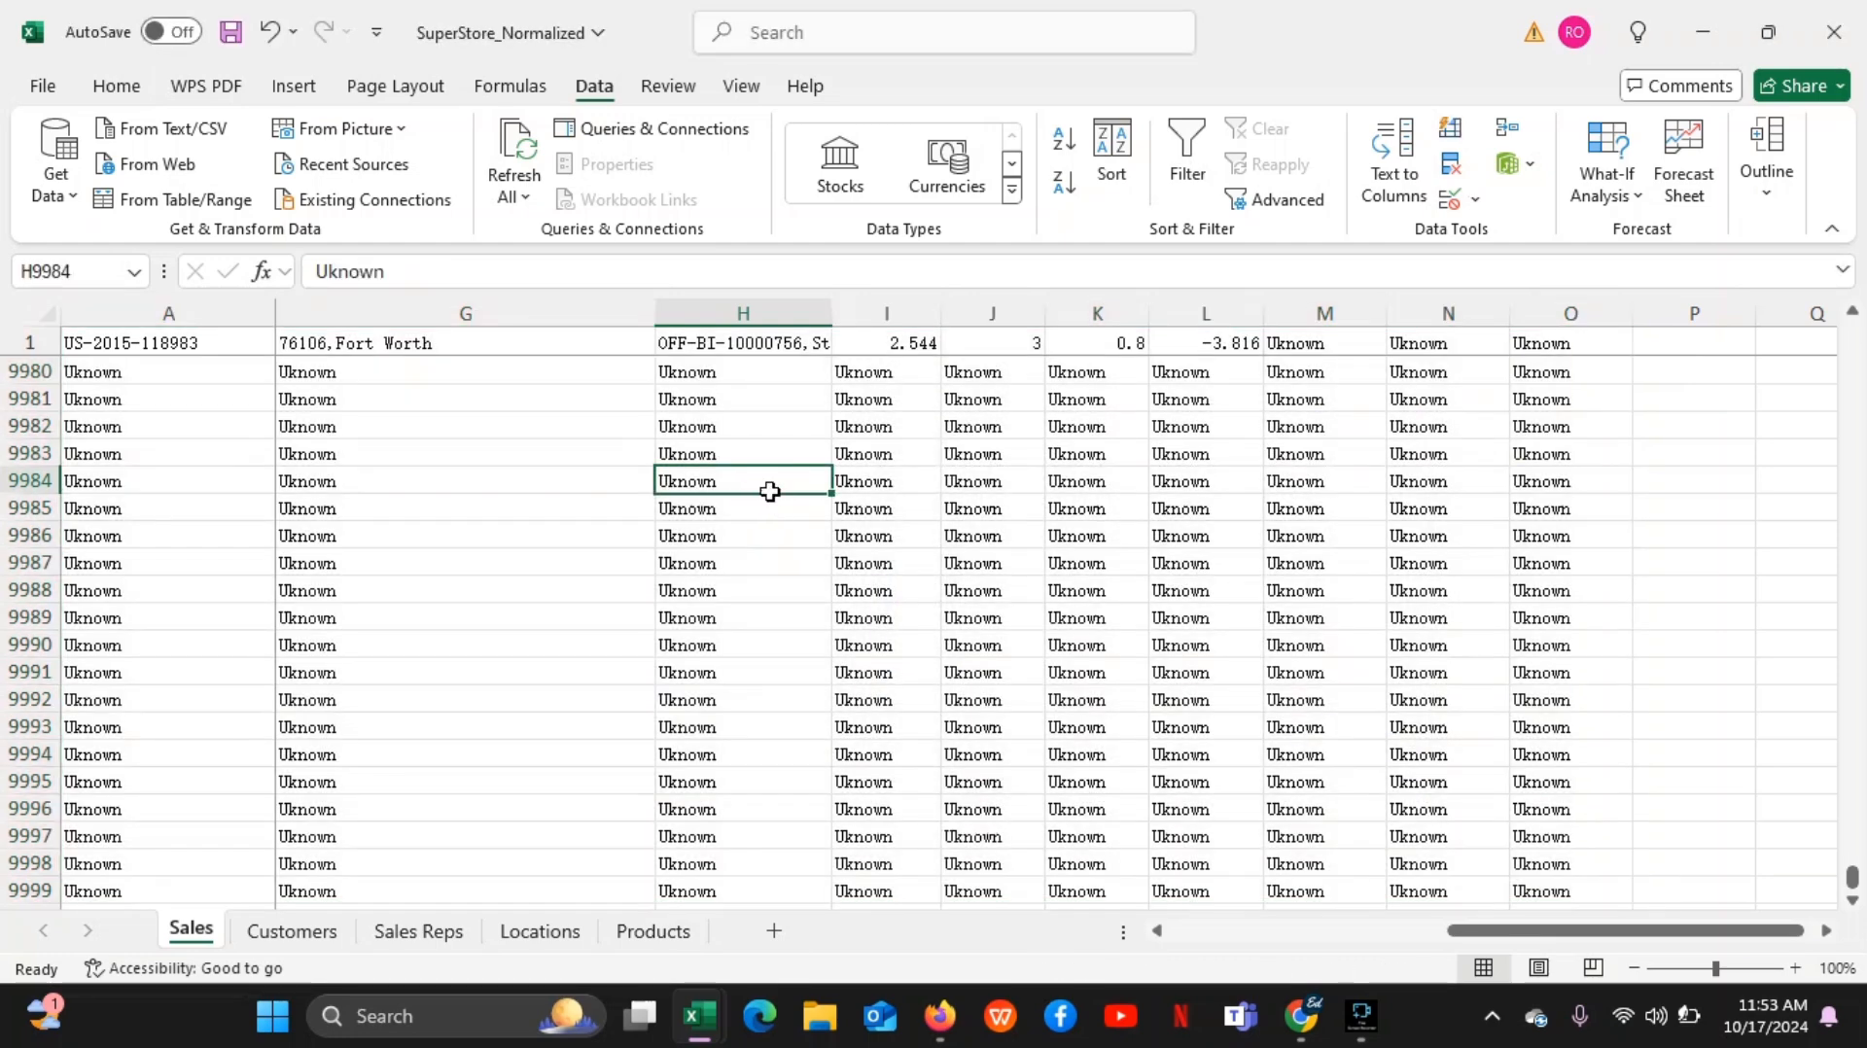
Move up column H to H9973, jump to H1, and continue through H2 along row 2 to cell A2
{"action": "key", "text": "Up"}
{"action": "key", "text": "Up"}
{"action": "key", "text": "Up"}
{"action": "key", "text": "Up"}
{"action": "key", "text": "Up"}
{"action": "key", "text": "Up"}
{"action": "key", "text": "Up"}
{"action": "key", "text": "Up"}
{"action": "key", "text": "Up"}
{"action": "key", "text": "Up"}
{"action": "key", "text": "Up"}
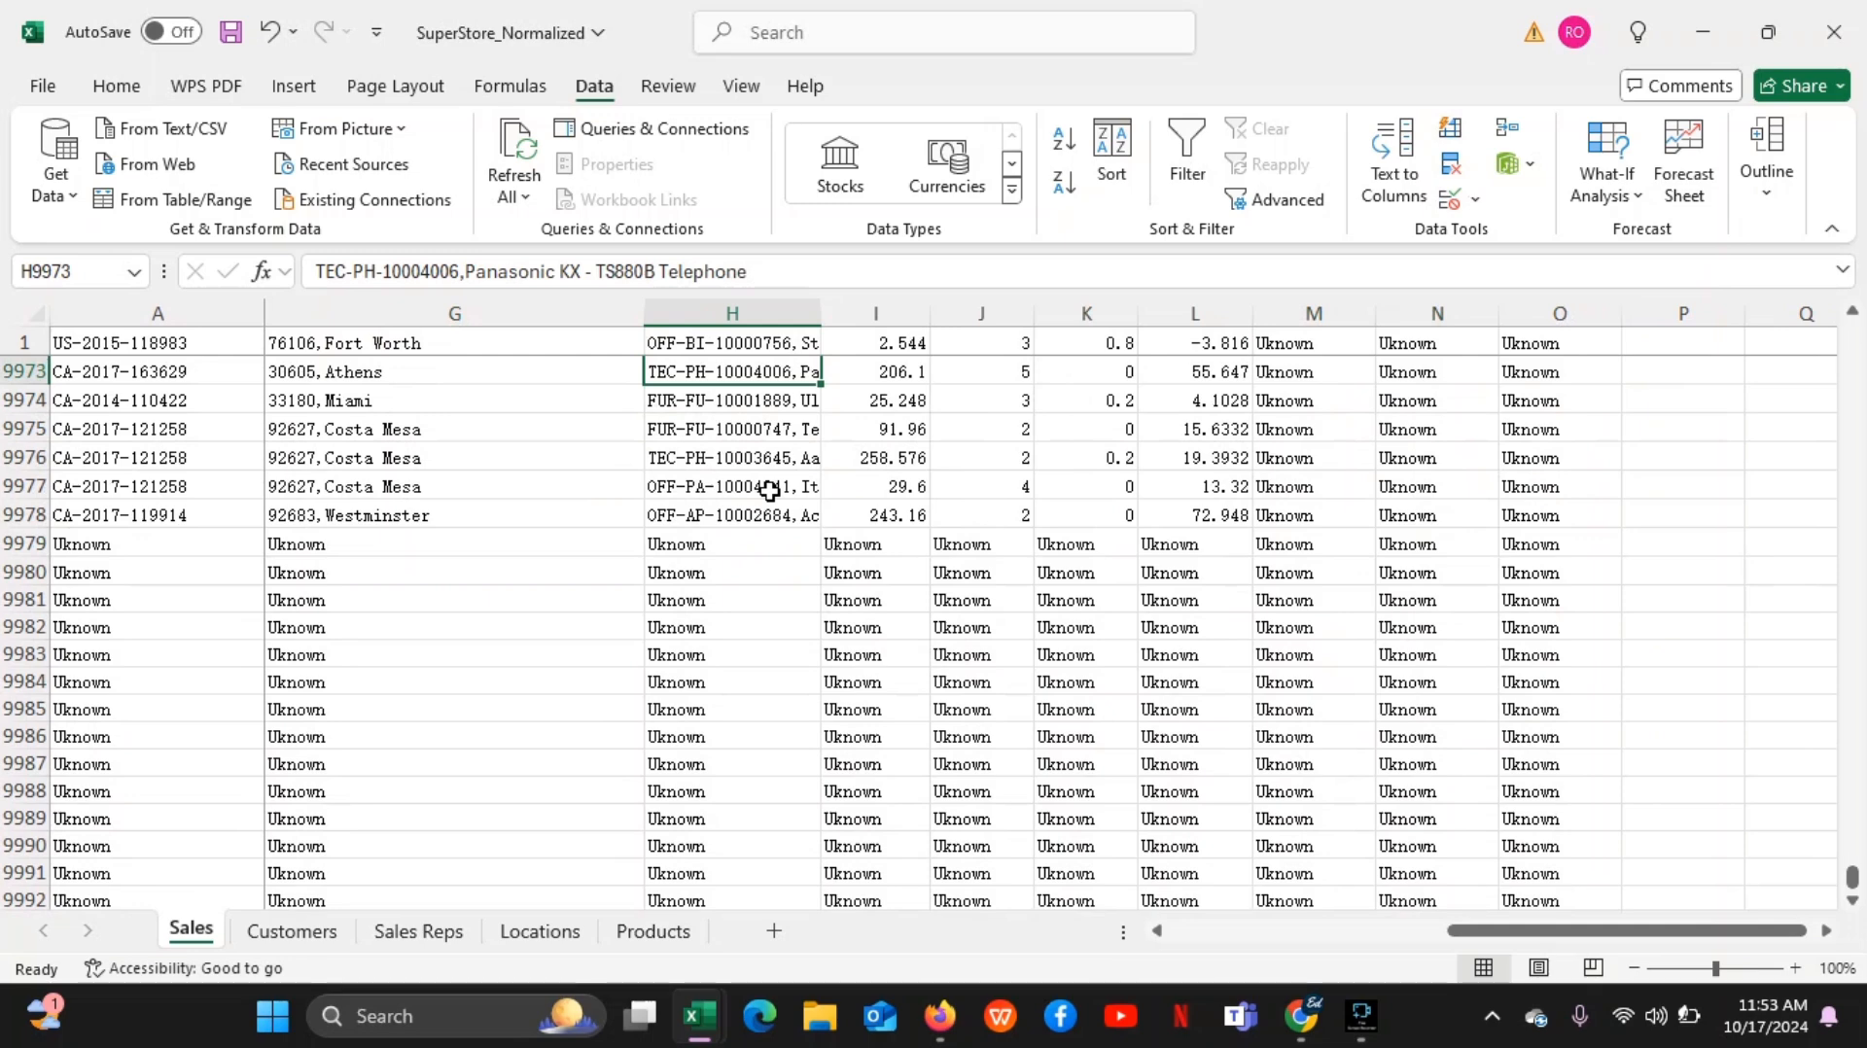
{"action": "key", "text": "ctrl+Up"}
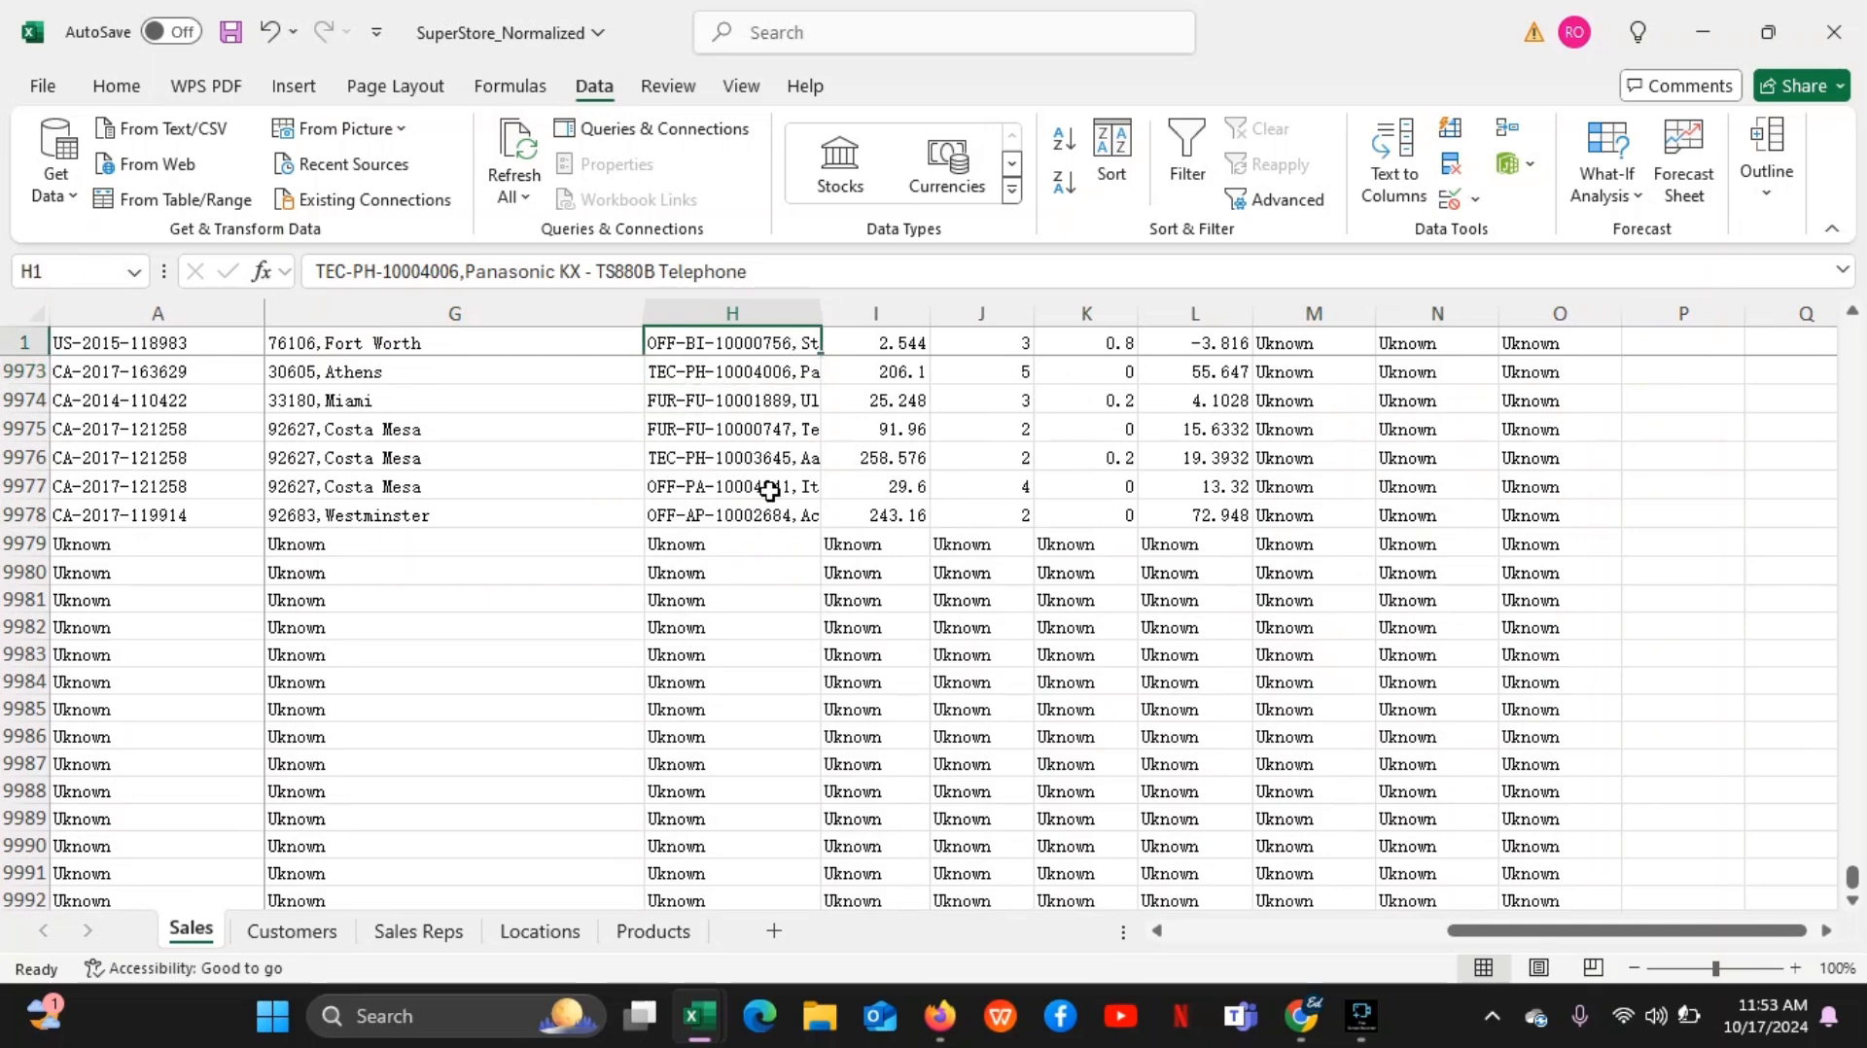
{"action": "key", "text": "Down"}
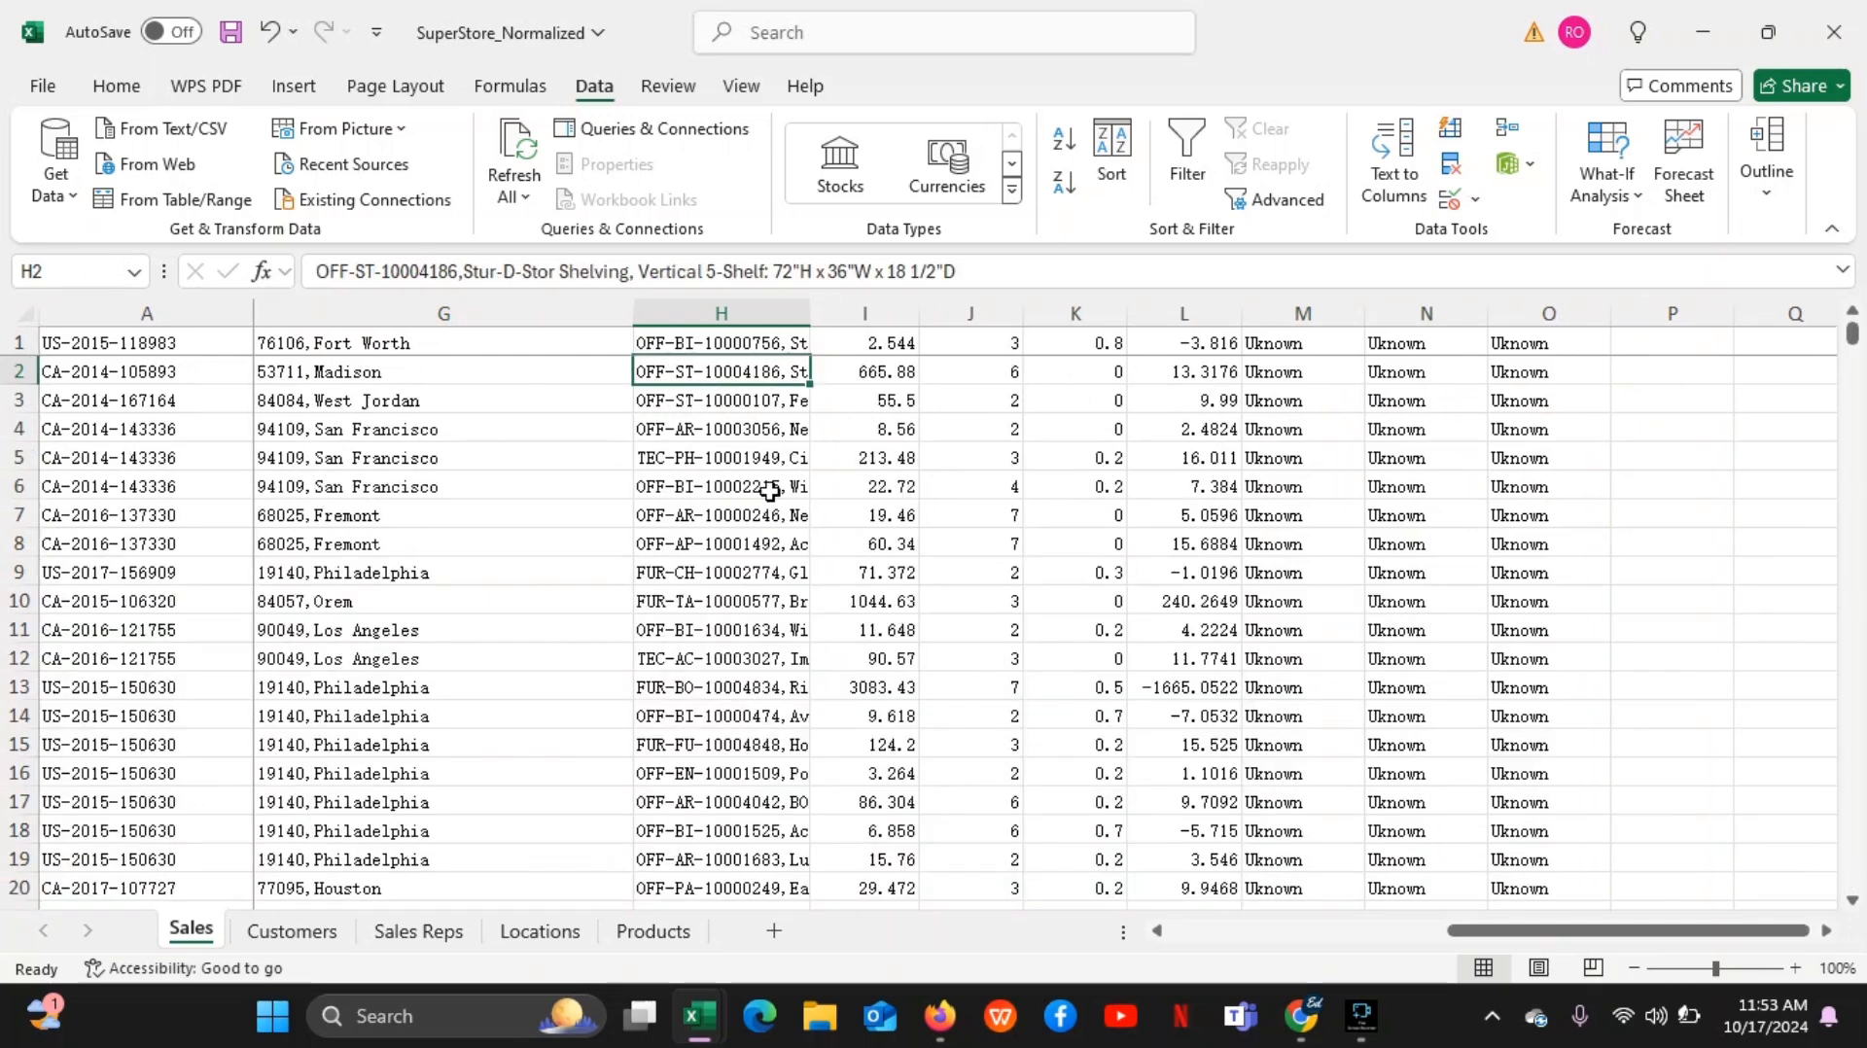
{"action": "key", "text": "Left"}
{"action": "key", "text": "Left"}
{"action": "key", "text": "Left"}
{"action": "key", "text": "Left"}
{"action": "key", "text": "Left"}
{"action": "key", "text": "Left"}
{"action": "key", "text": "Left"}
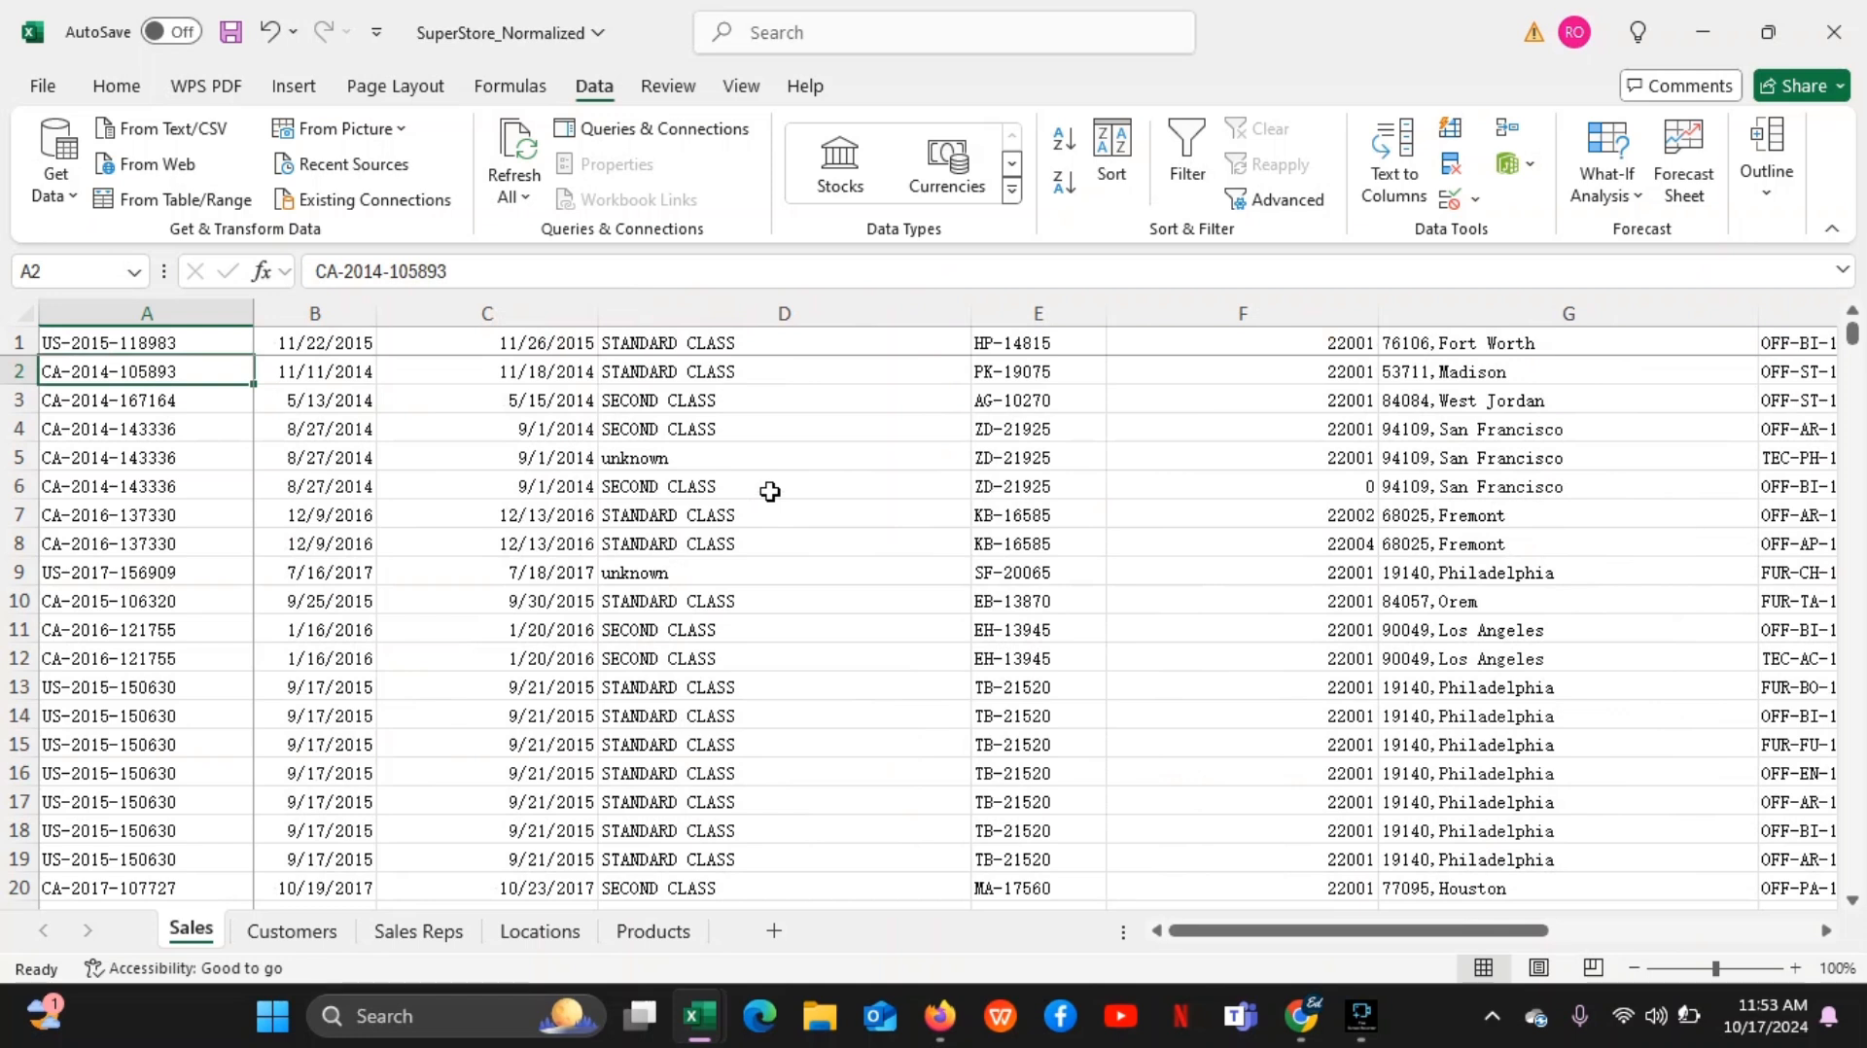
Select cells A1, A2 and A1 again, one at a time
{"action": "left_click", "coordinate": [222, 343]}
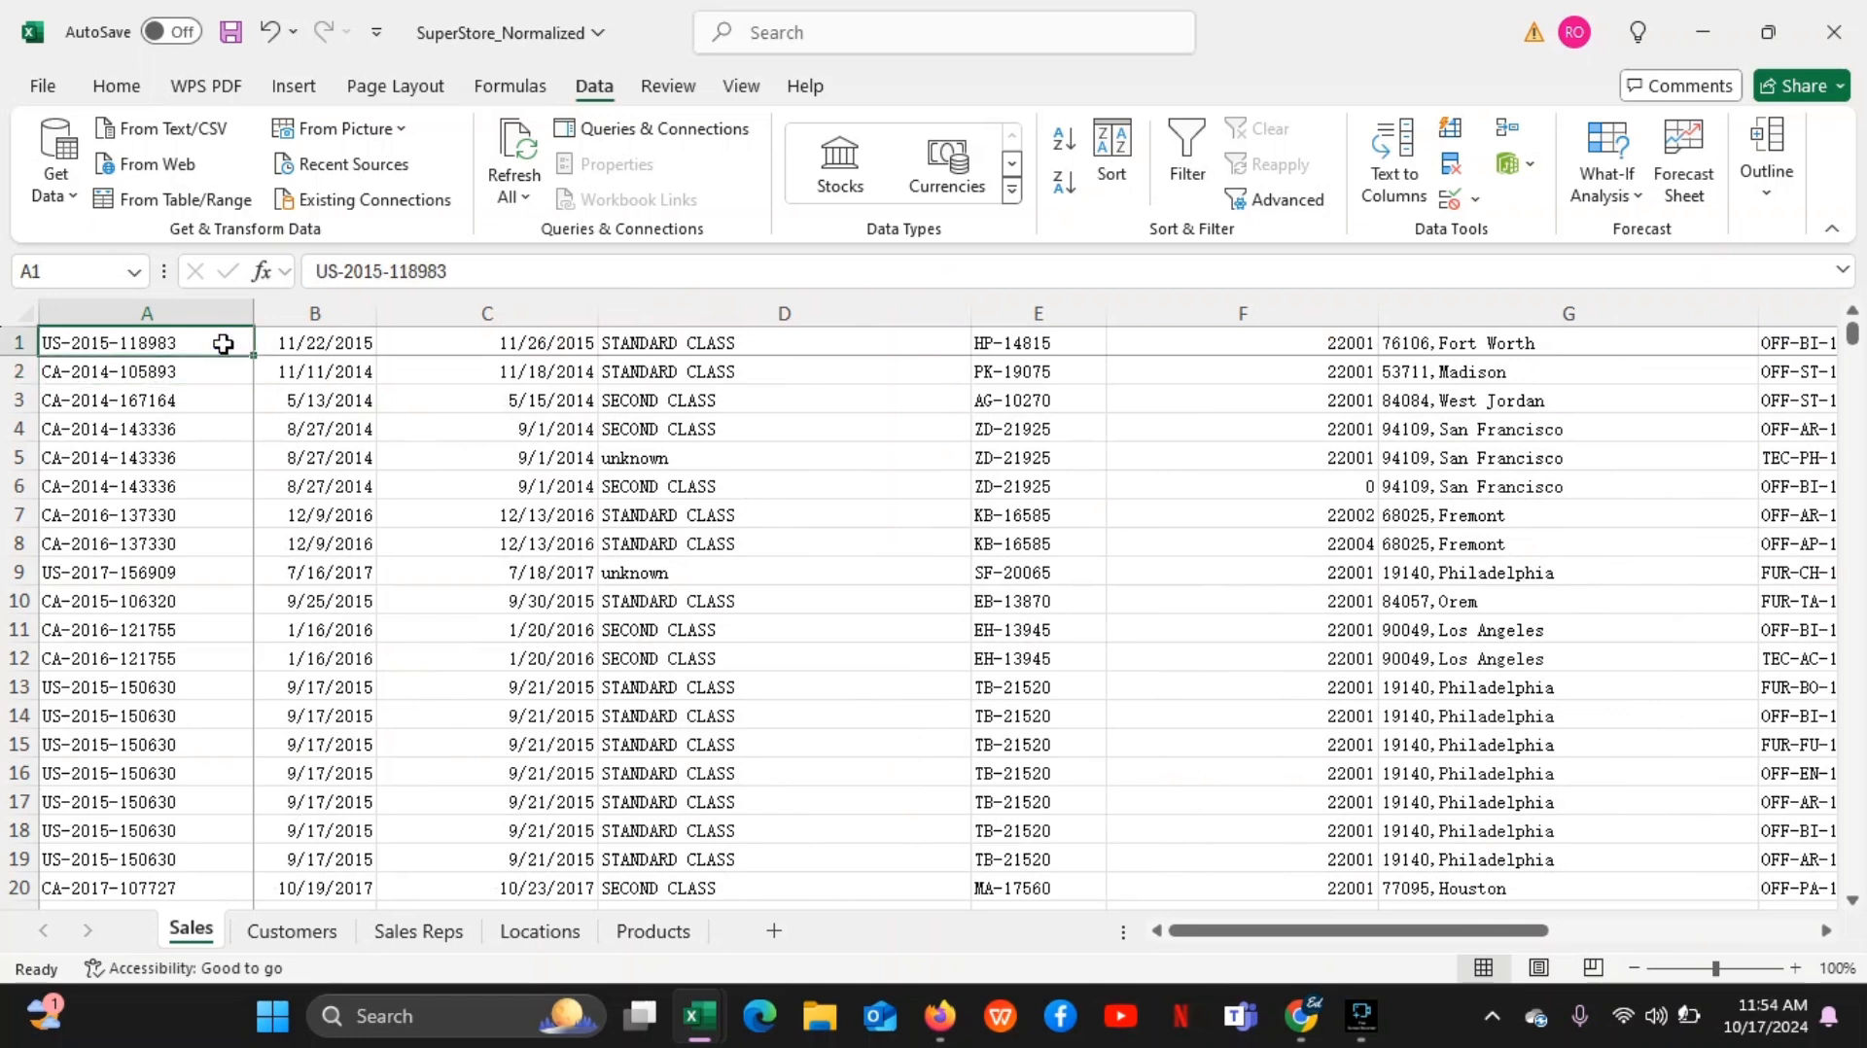
{"action": "left_click", "coordinate": [215, 372]}
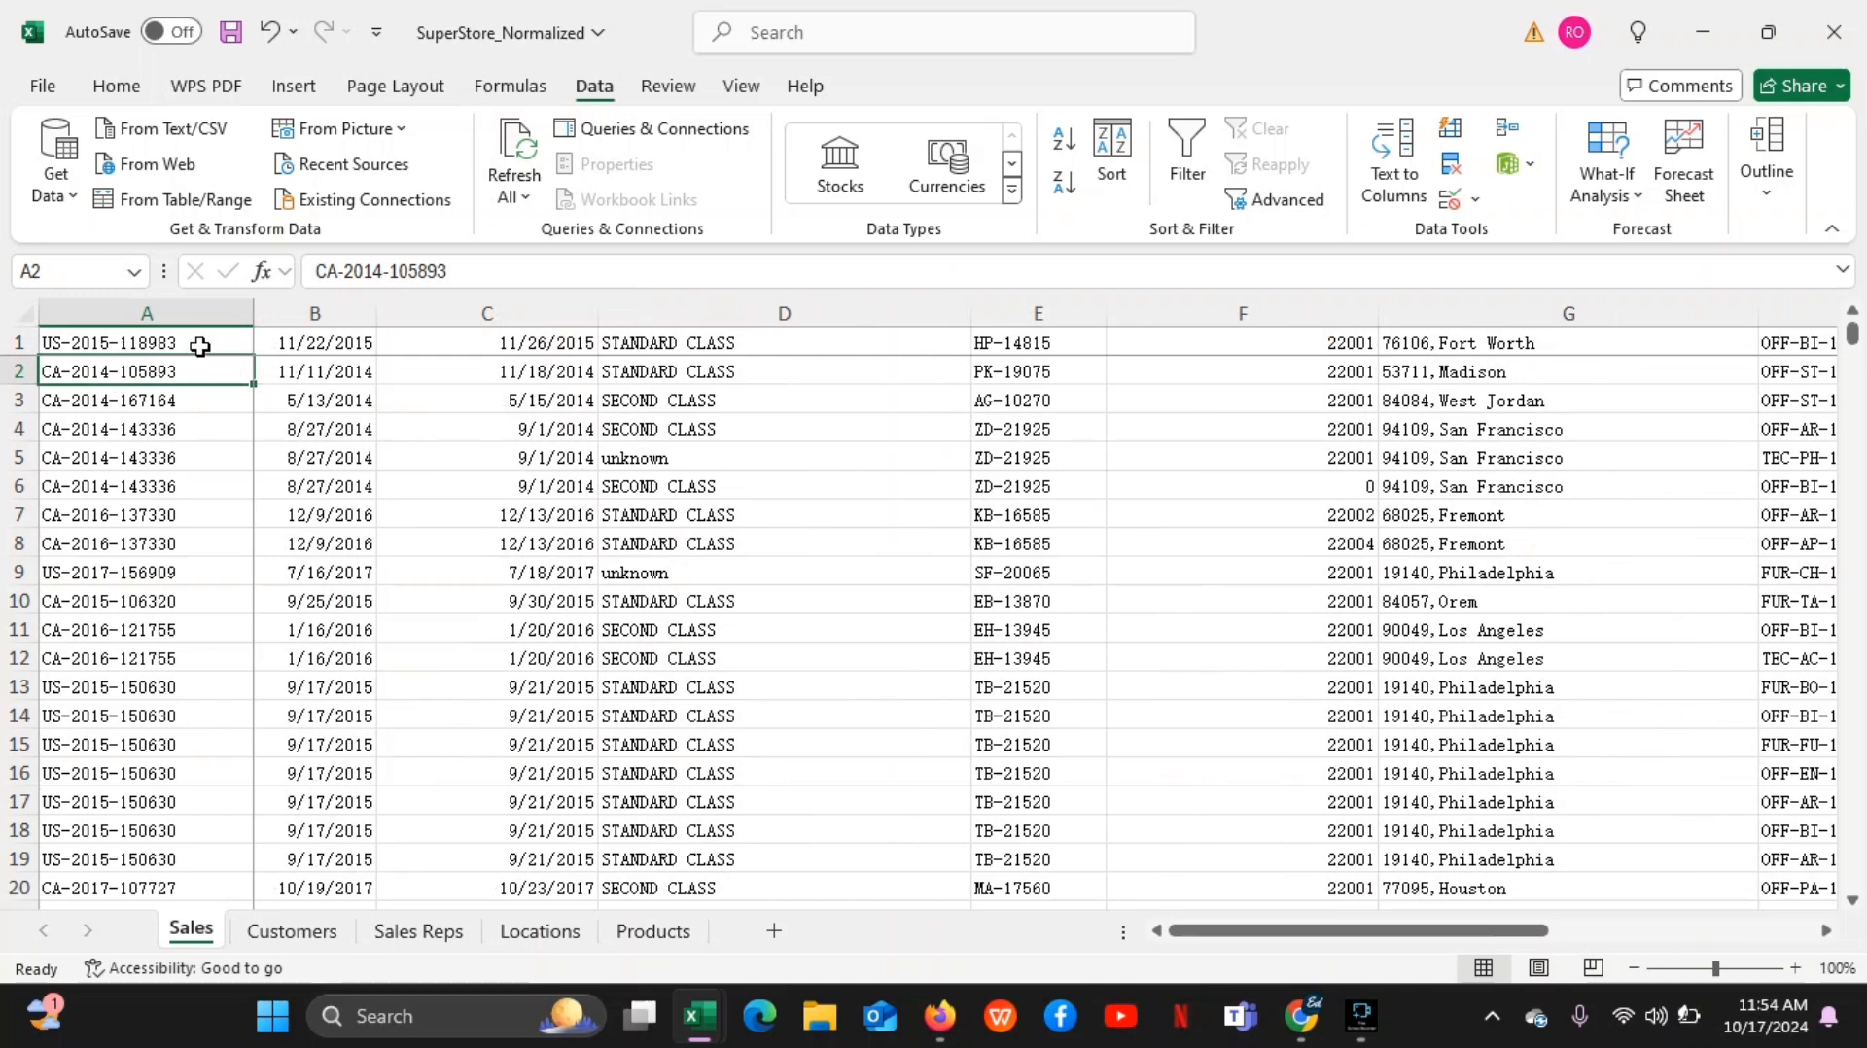
{"action": "left_click", "coordinate": [200, 347]}
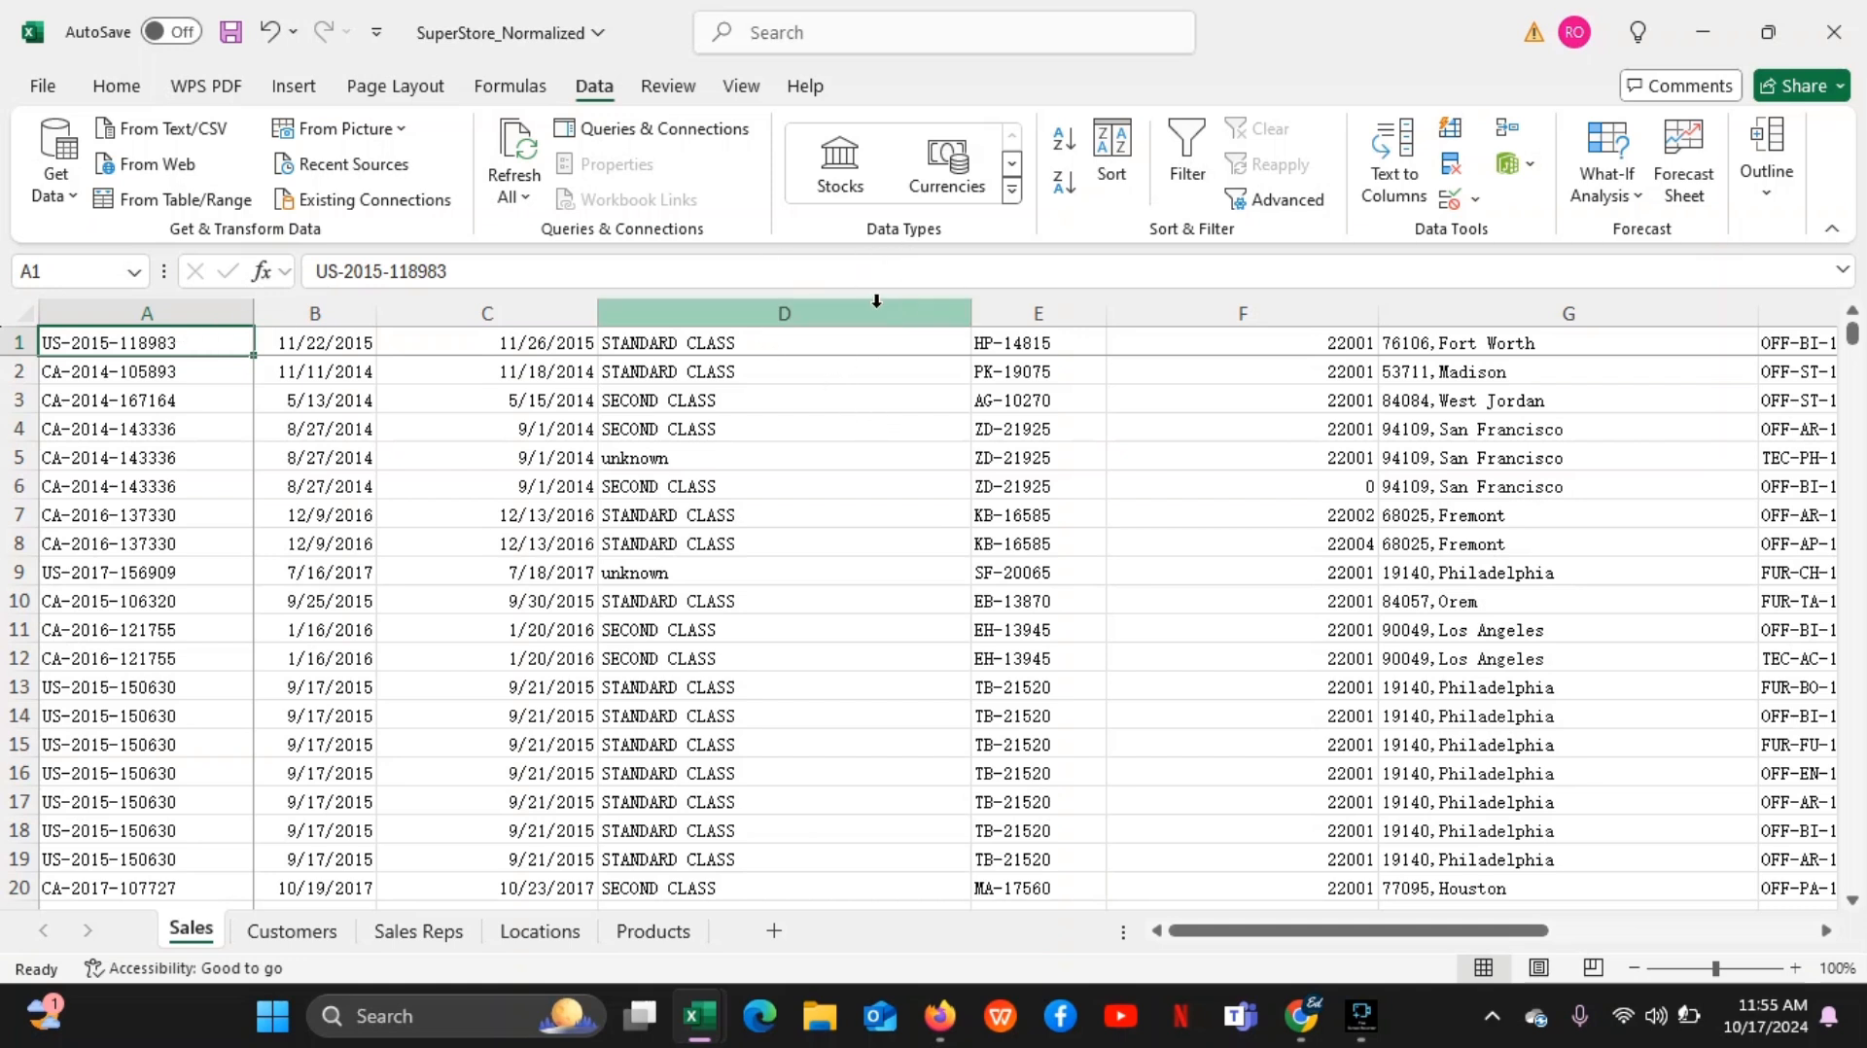
Insert leading spaces before the class text in cells D1, D4 and D10, and finish by selecting cell D3
{"action": "left_click", "coordinate": [653, 343]}
{"action": "double_click", "coordinate": [653, 343]}
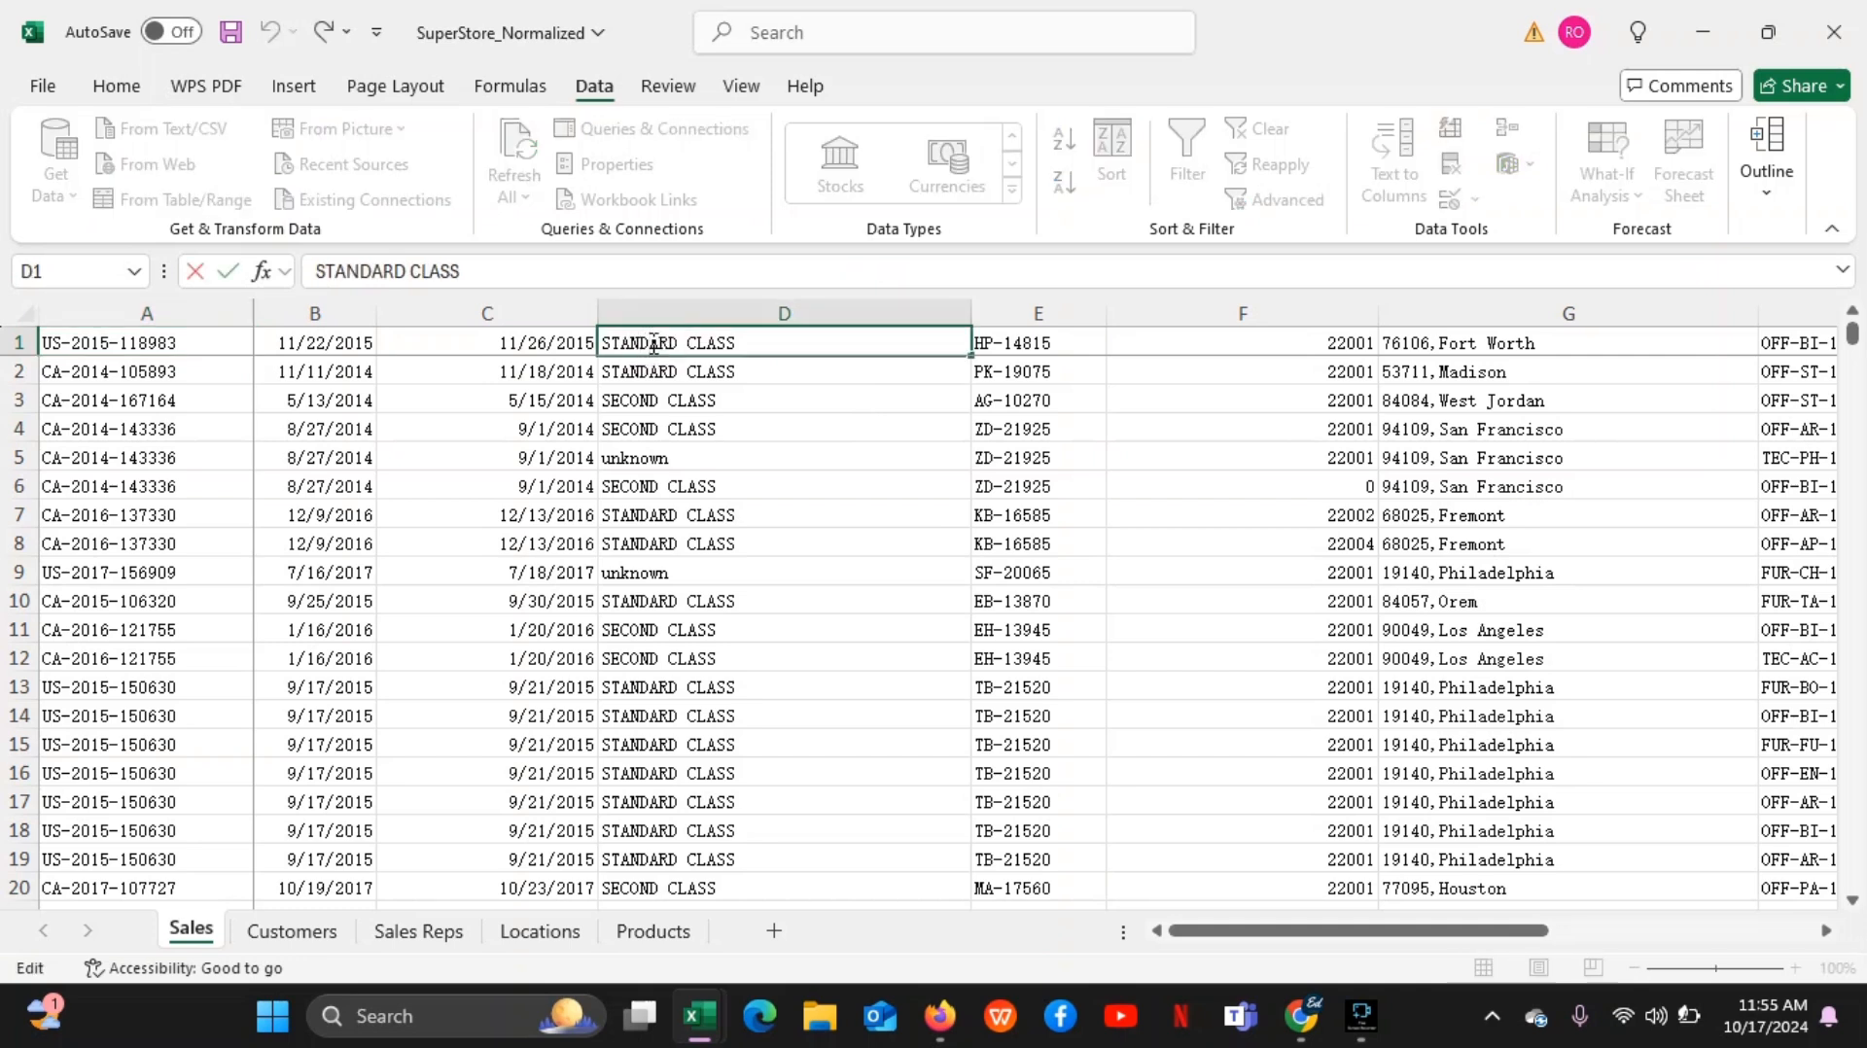
{"action": "key", "text": "Home"}
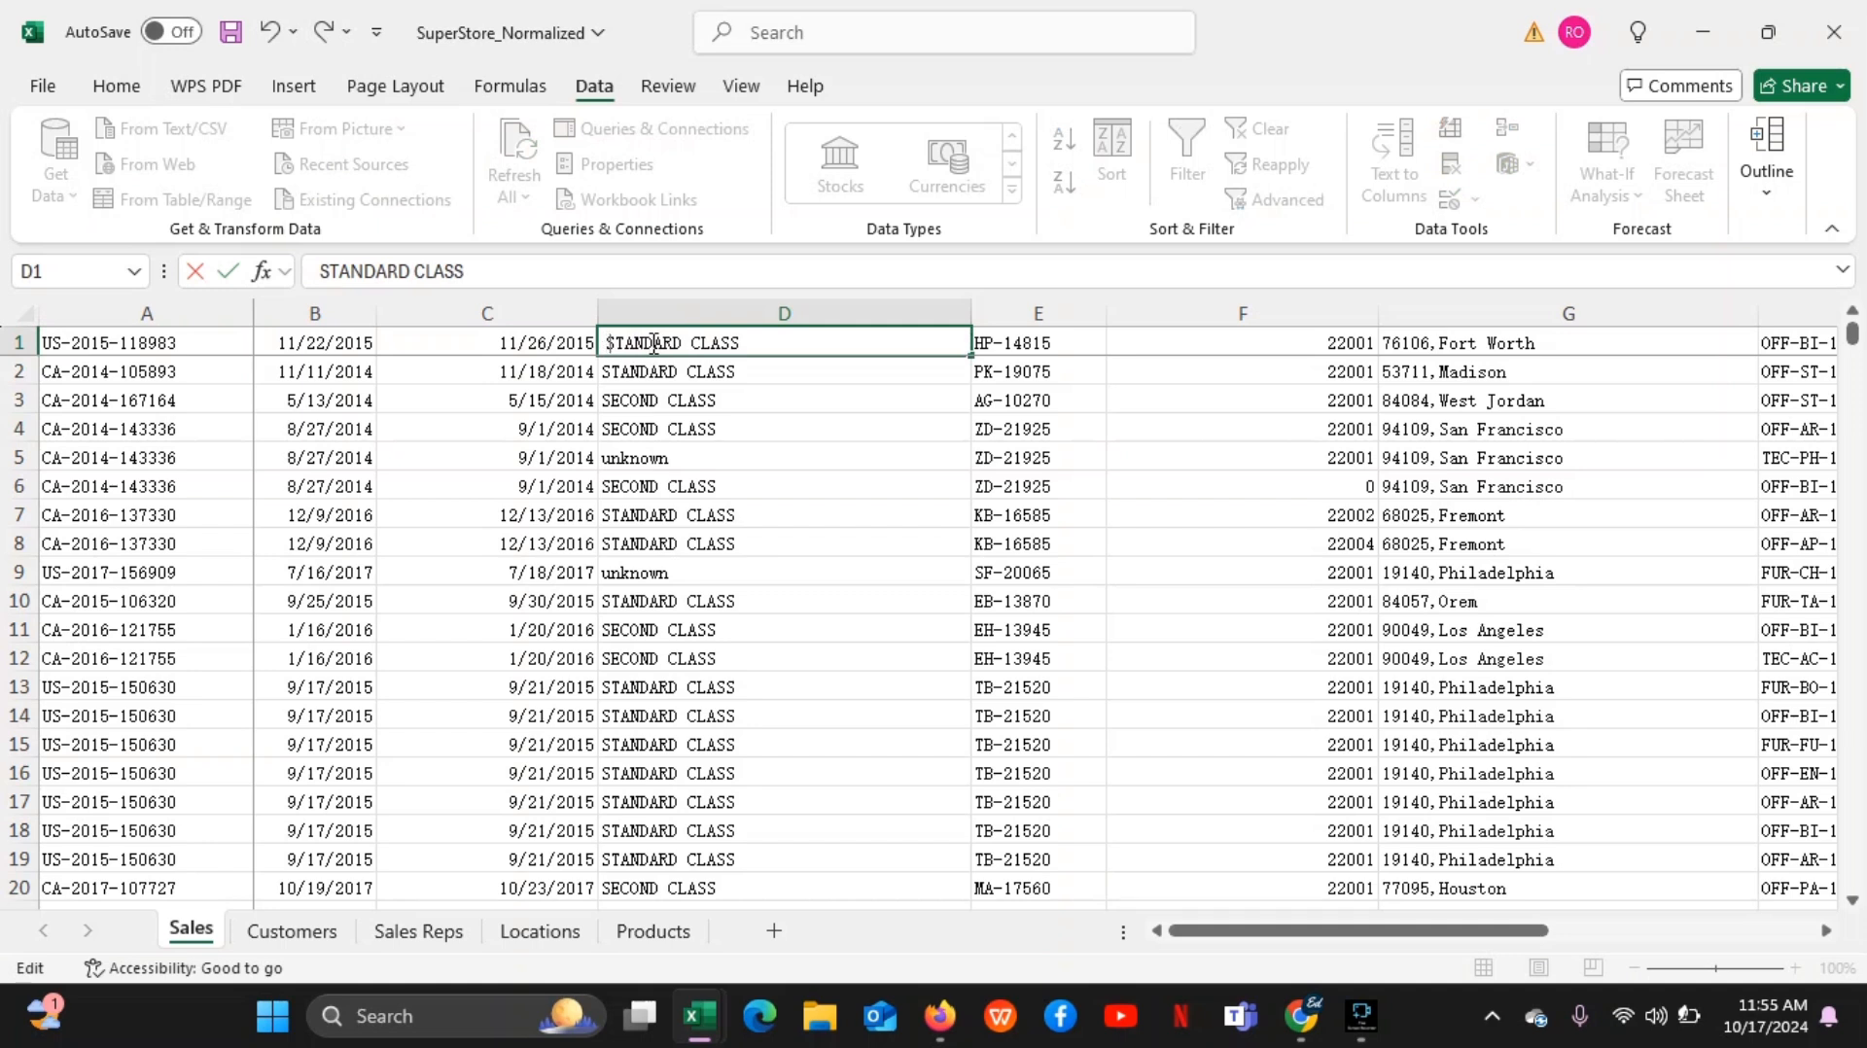
{"action": "double_click", "coordinate": [629, 432]}
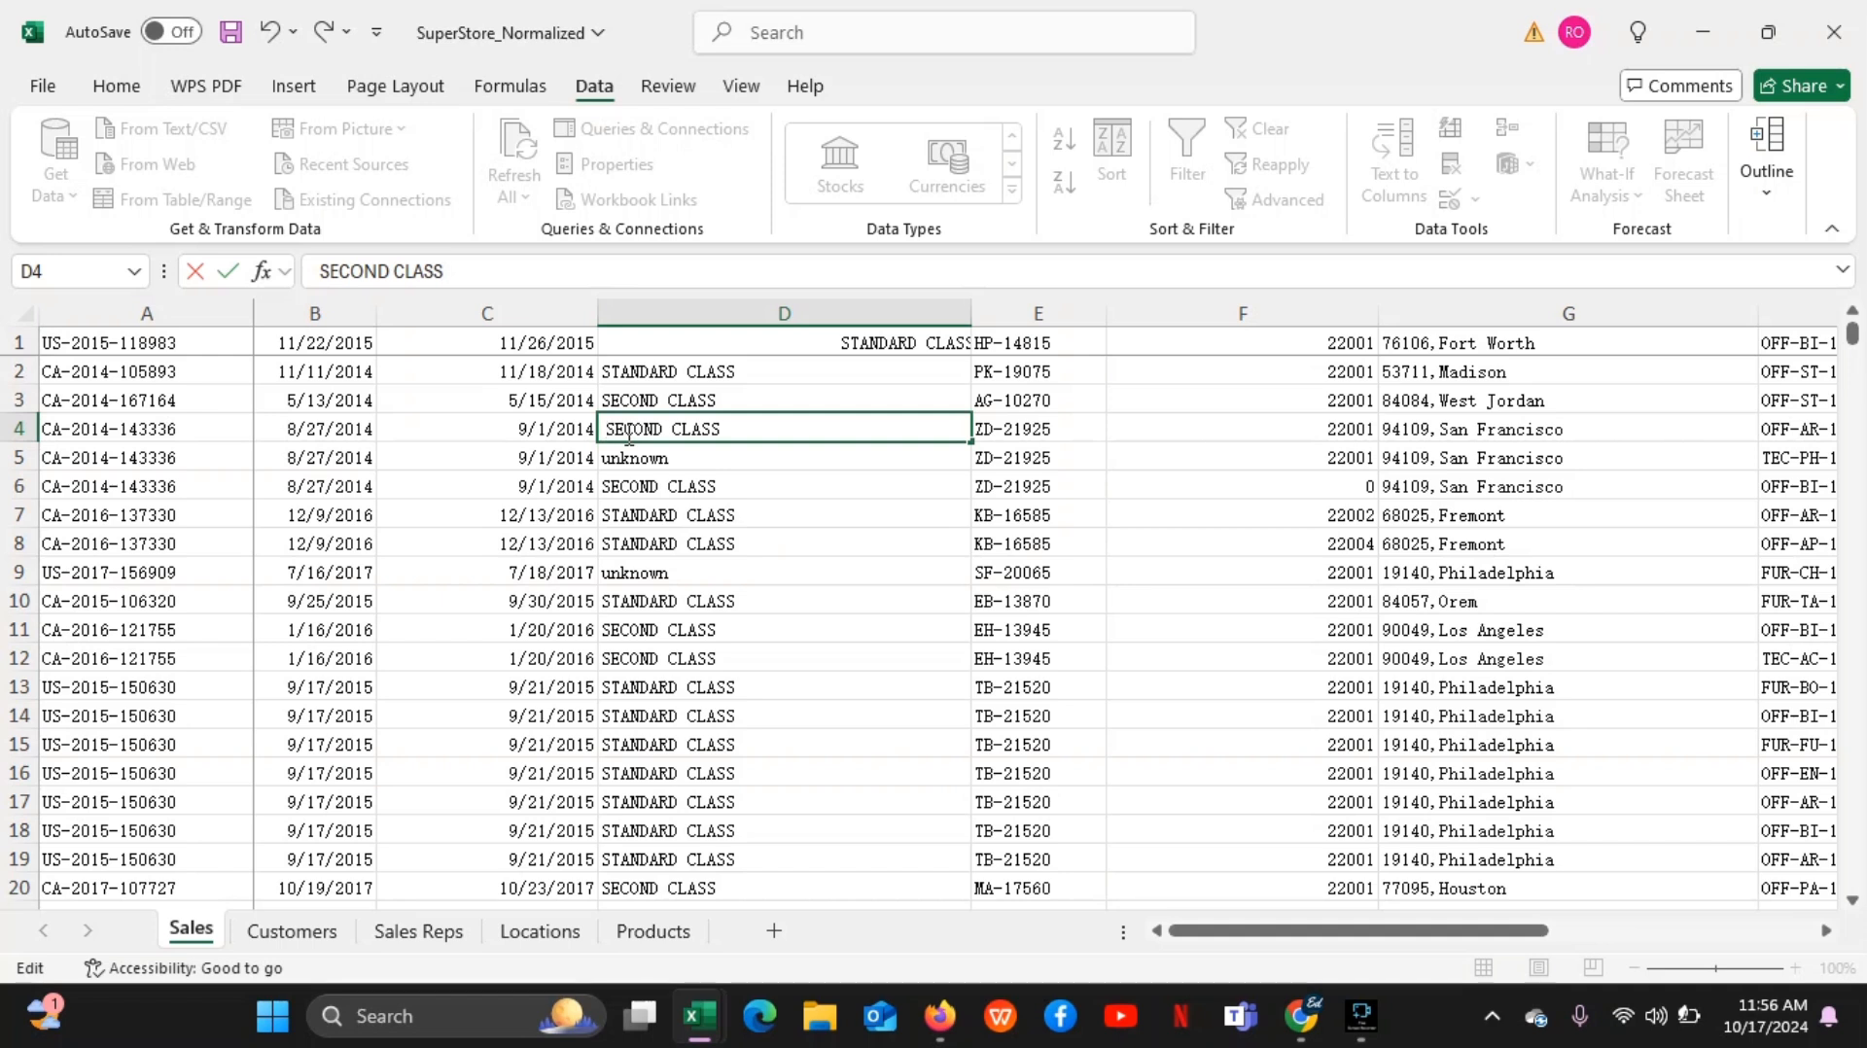
{"action": "left_click", "coordinate": [620, 611]}
{"action": "double_click", "coordinate": [619, 609]}
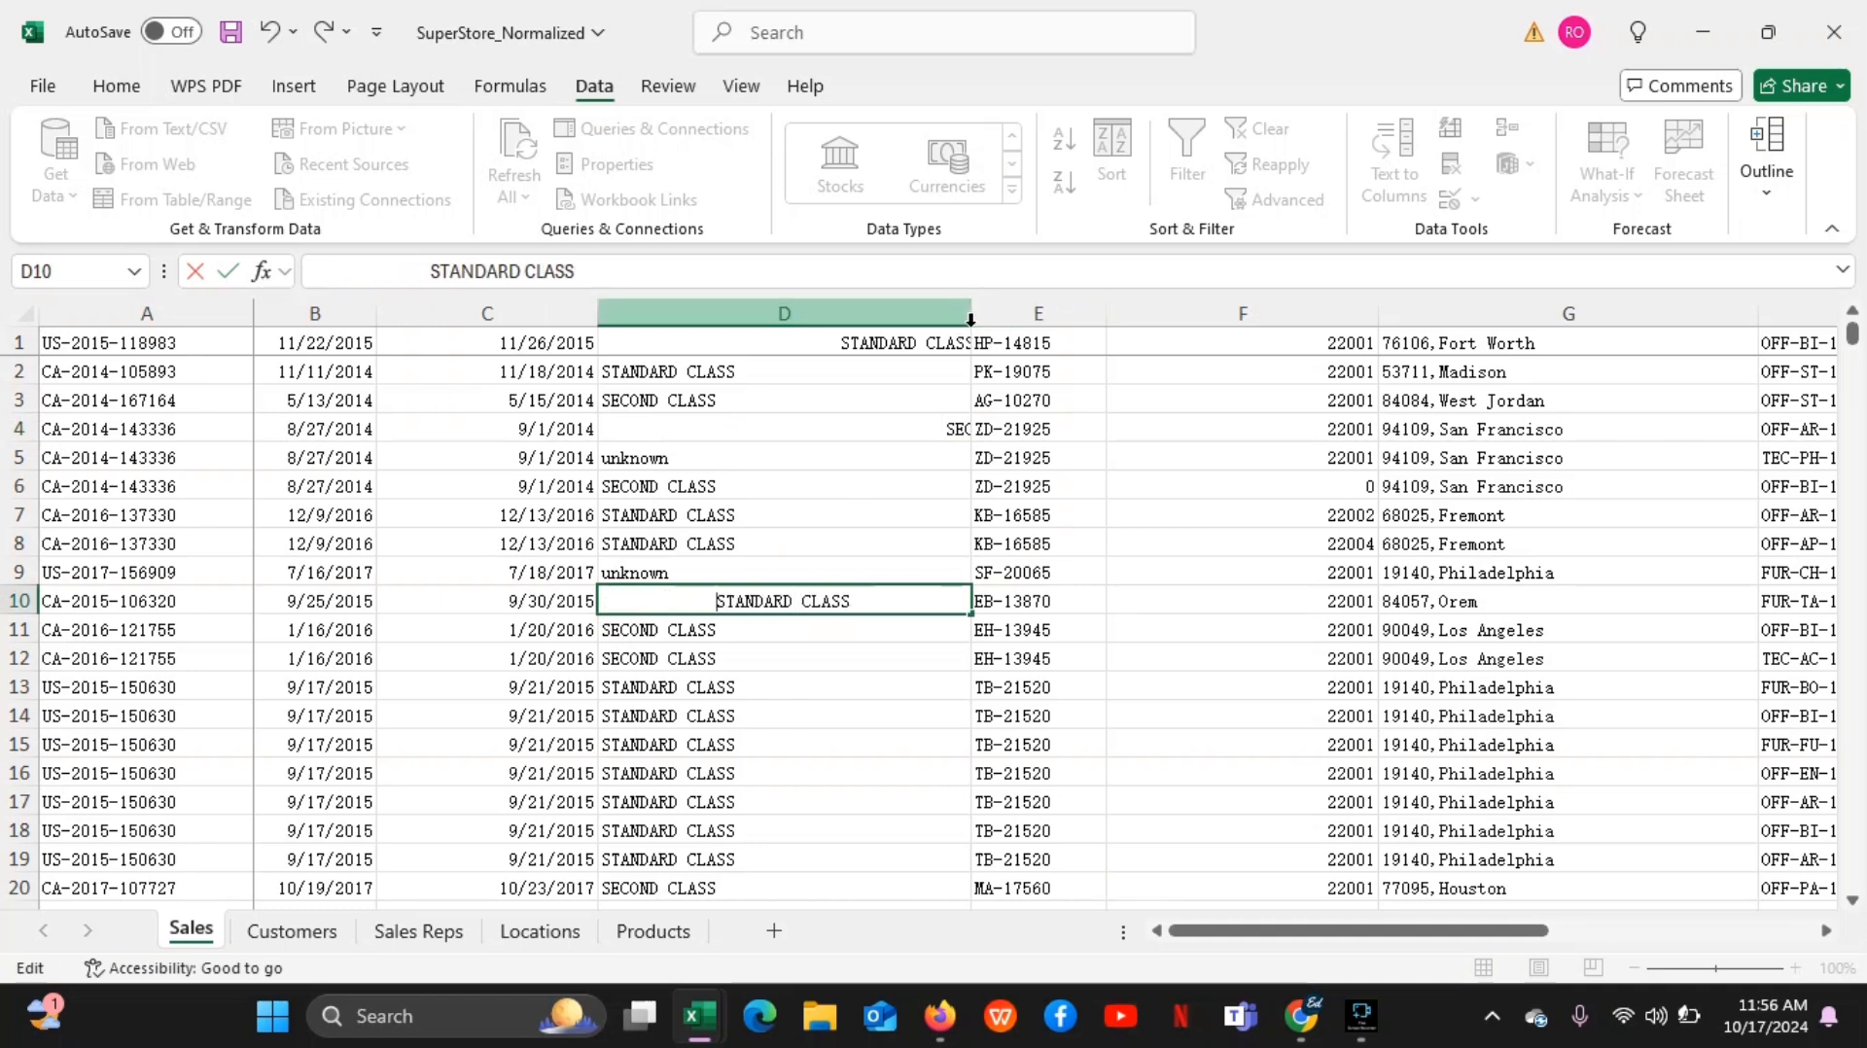
{"action": "left_click", "coordinate": [934, 403]}
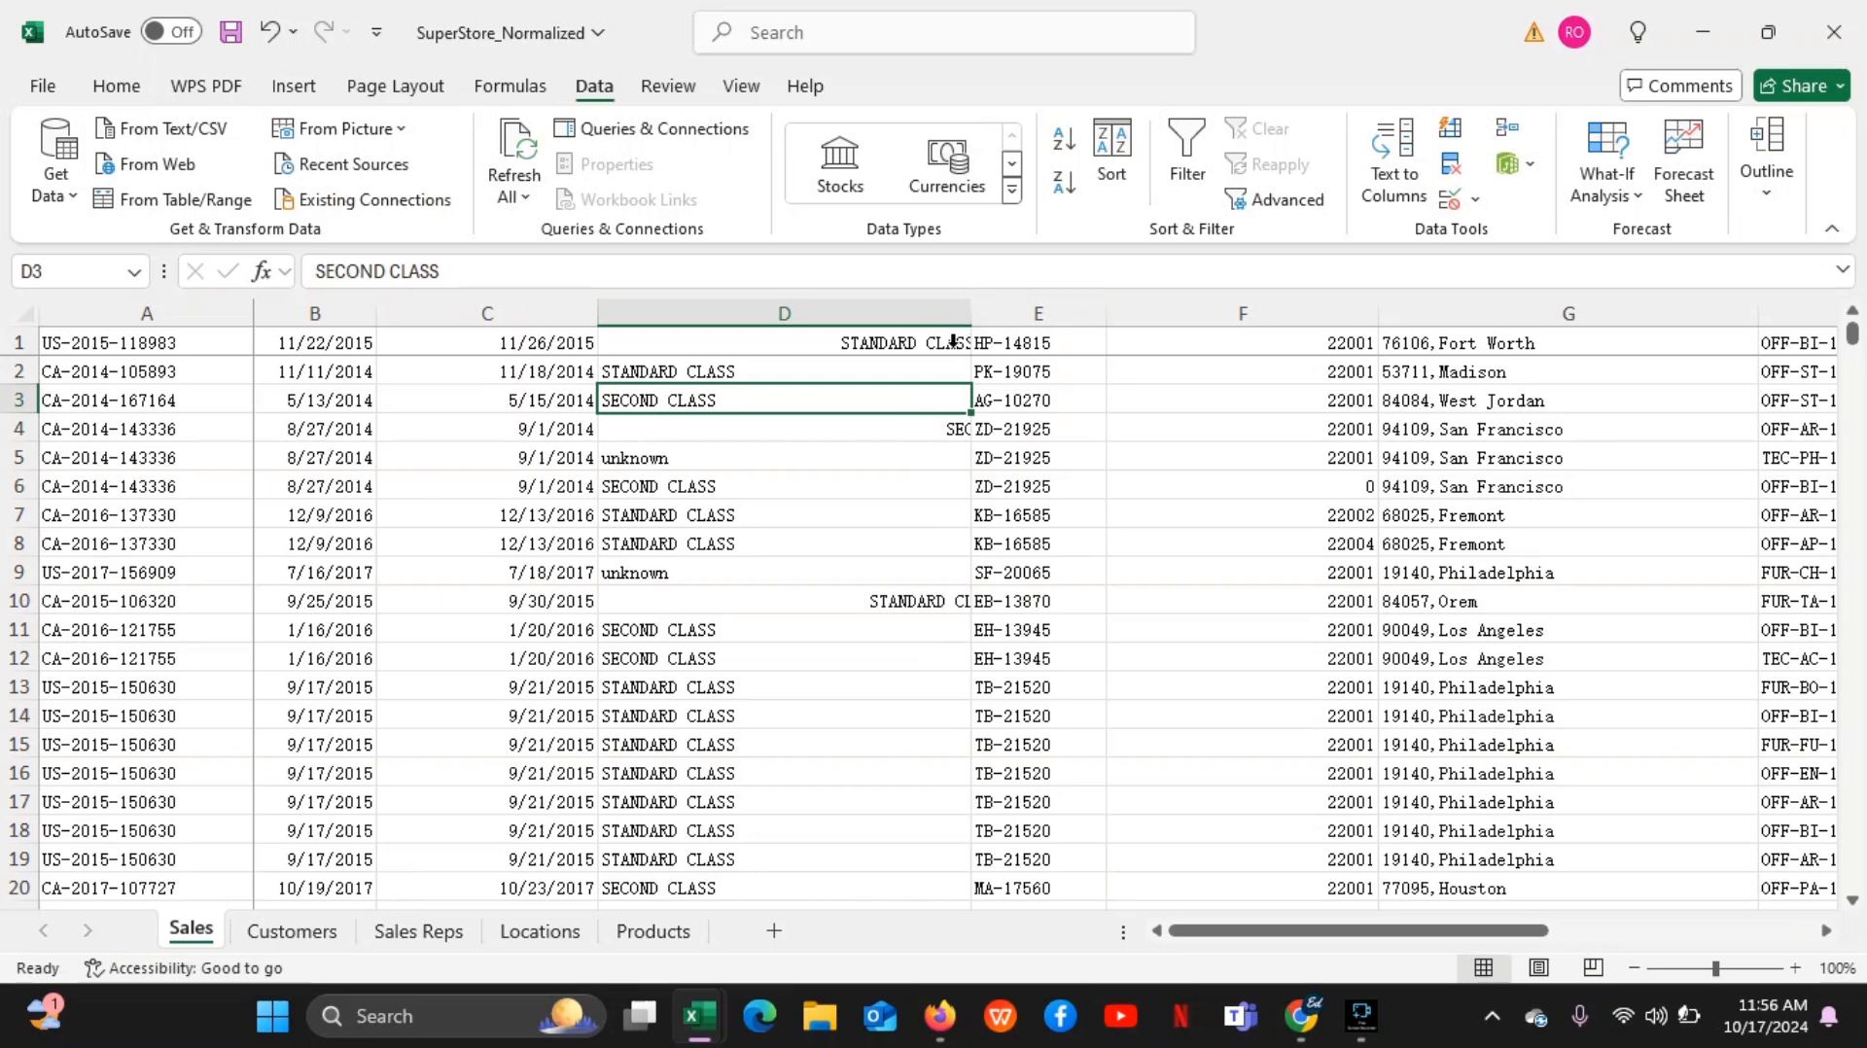
Widen column D so the indented text in D1, D4 and D10 fits, and select cell D2
{"action": "left_click_drag", "start_coordinate": [972, 312], "coordinate": [1106, 313]}
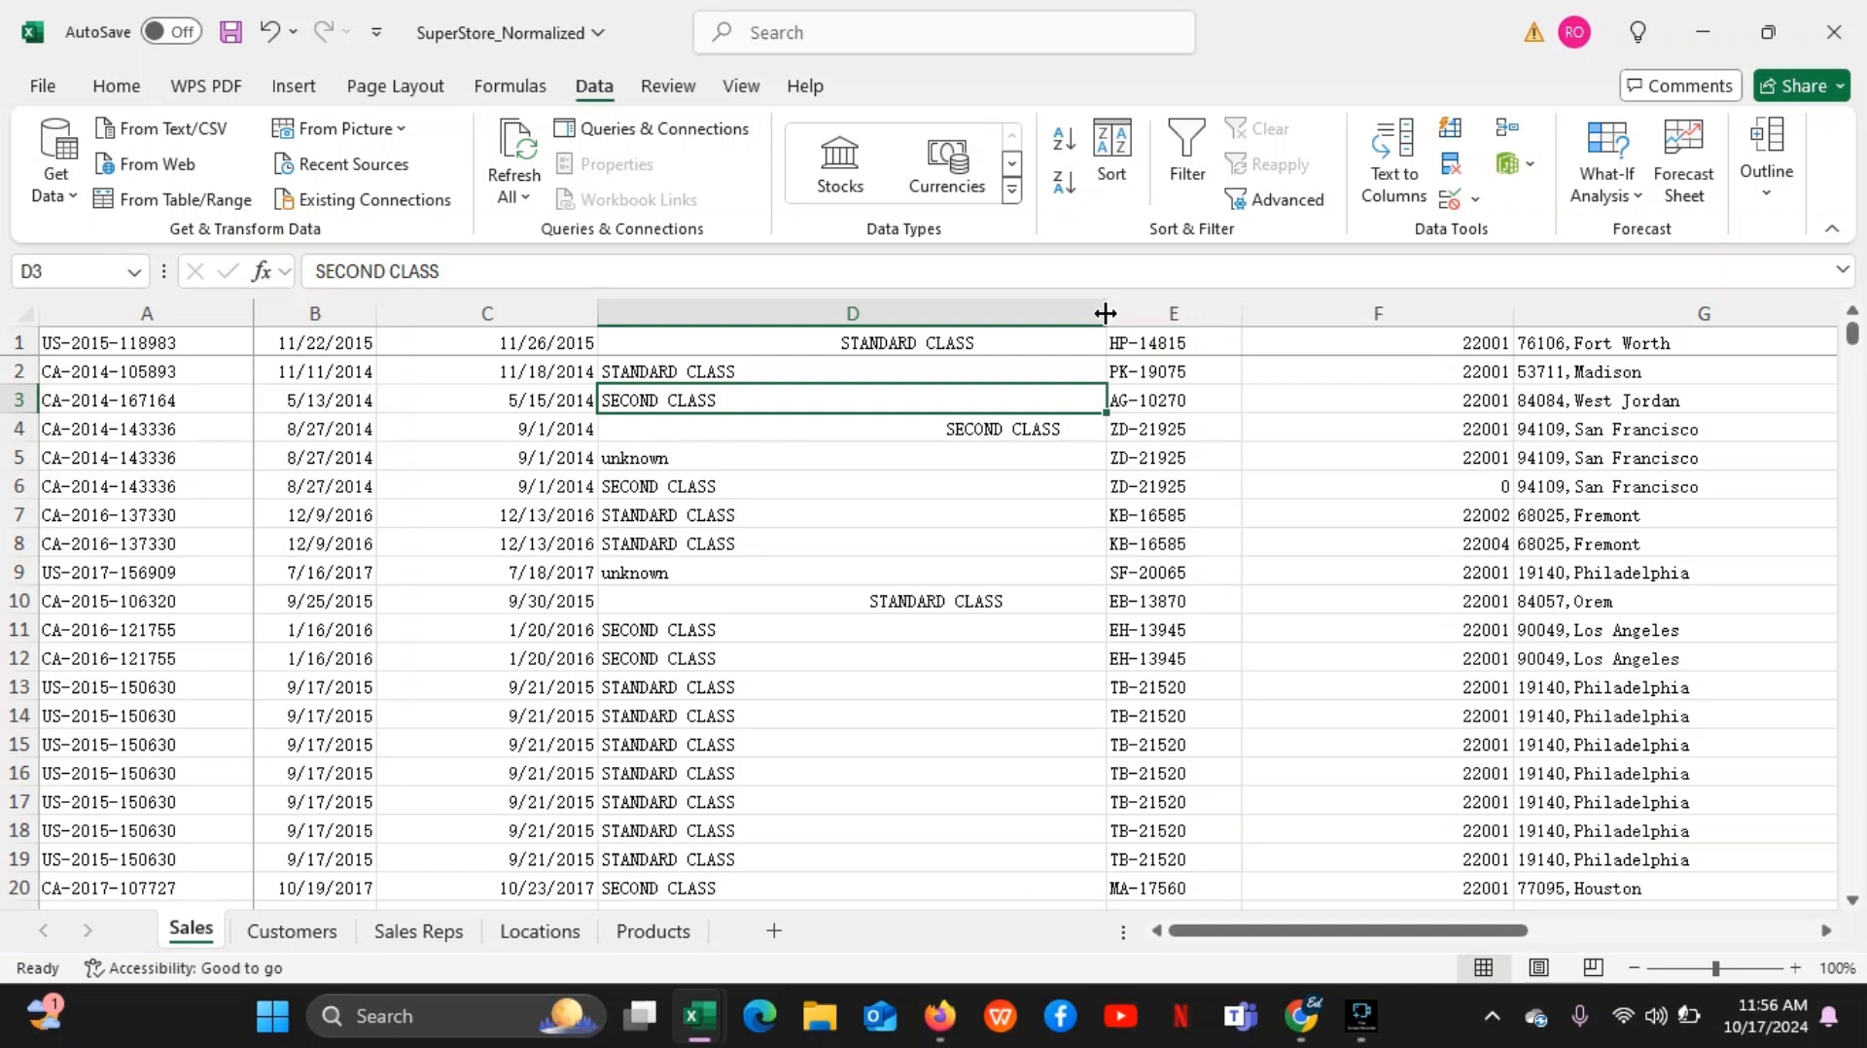
{"action": "mouse_move", "coordinate": [1105, 313]}
{"action": "left_mouse_down"}
{"action": "mouse_move", "coordinate": [755, 317]}
{"action": "mouse_move", "coordinate": [1326, 318]}
{"action": "mouse_move", "coordinate": [767, 318]}
{"action": "mouse_move", "coordinate": [1165, 311]}
{"action": "mouse_move", "coordinate": [1107, 304]}
{"action": "left_mouse_up"}
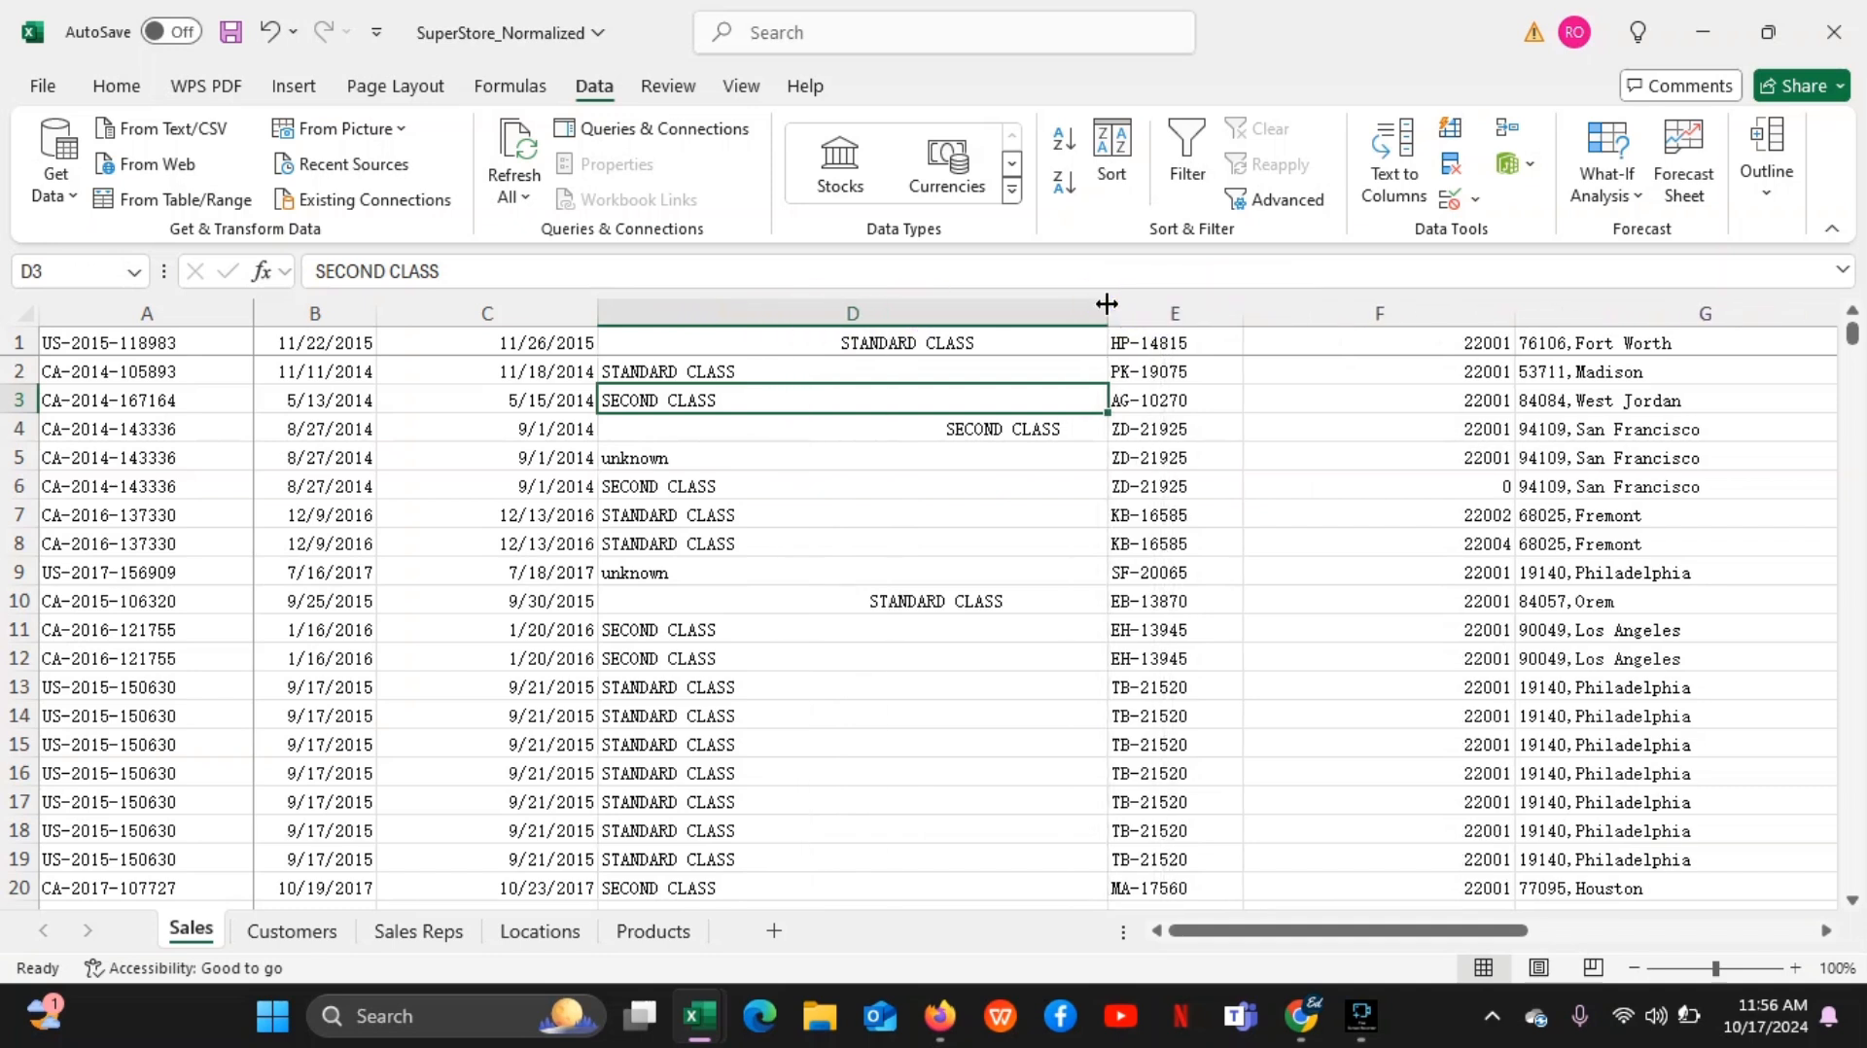
{"action": "left_click", "coordinate": [987, 369]}
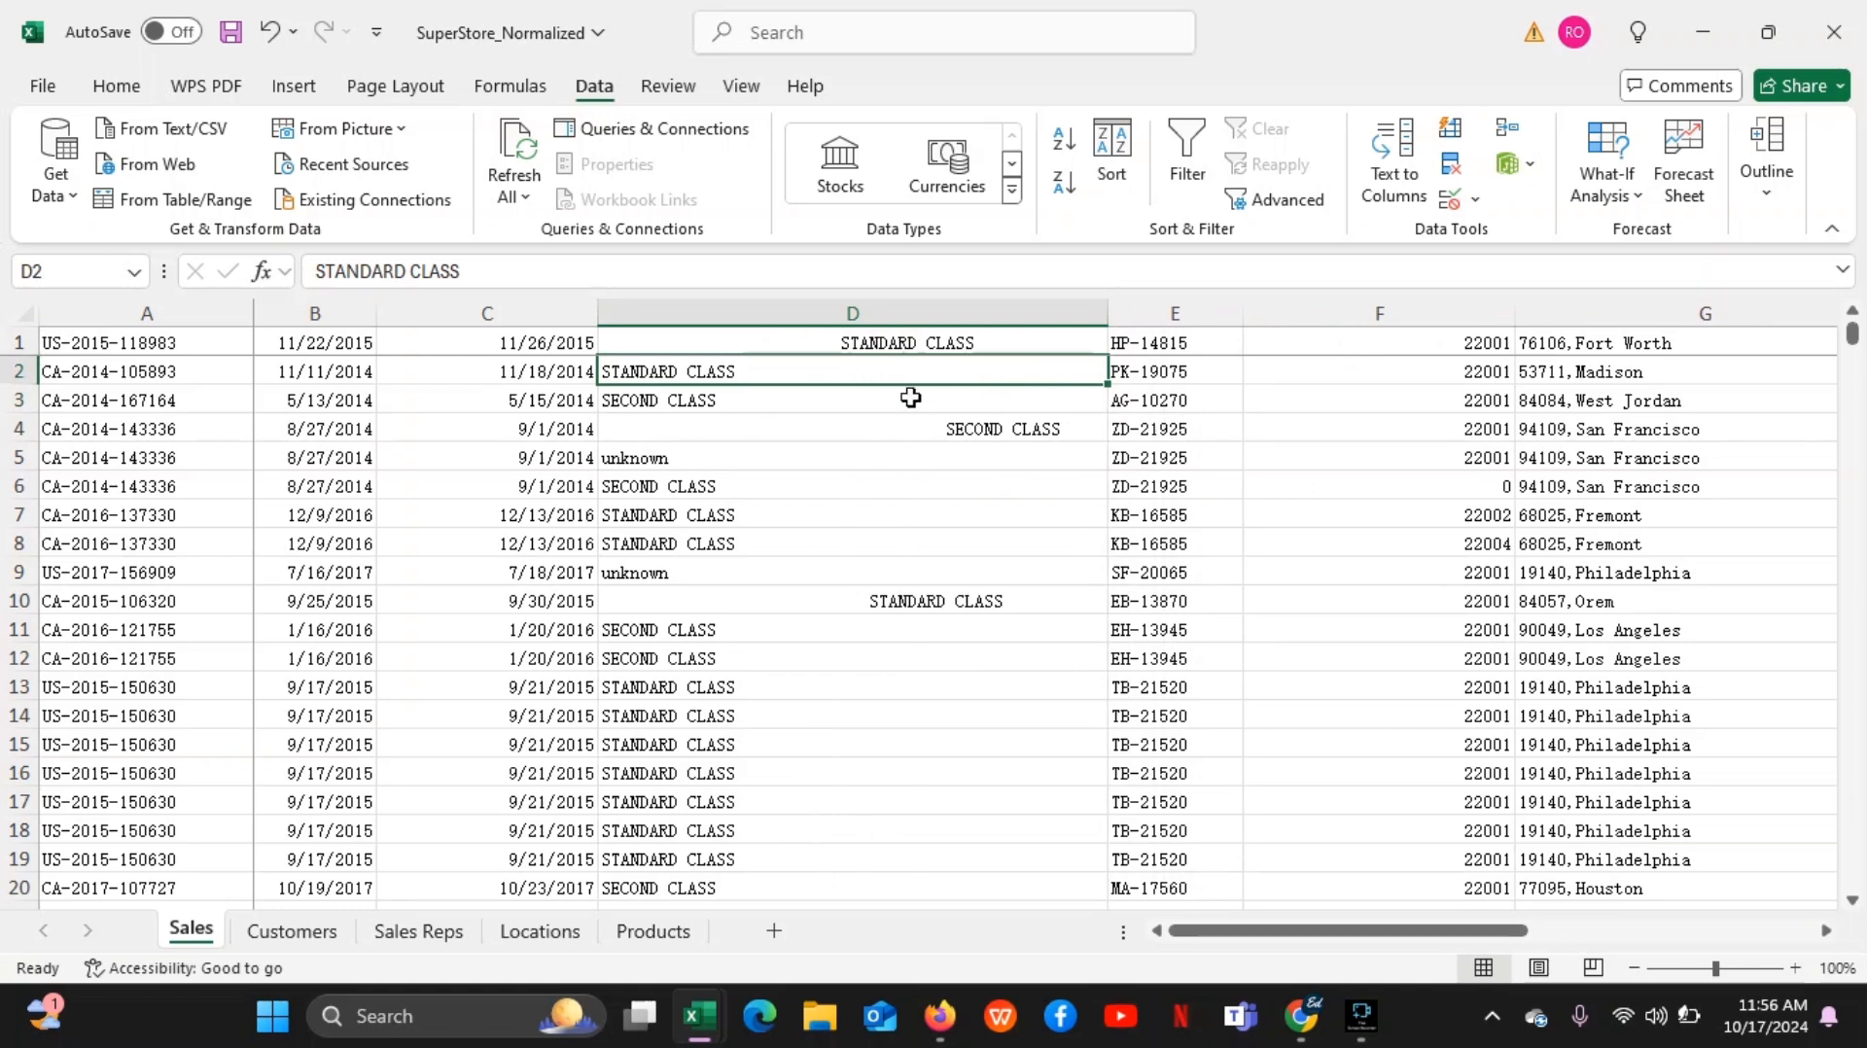
Select the indented cells D4, D10 and D1 in turn, twice over, to examine their leading spaces
{"action": "left_click", "coordinate": [888, 429]}
{"action": "left_click", "coordinate": [824, 606]}
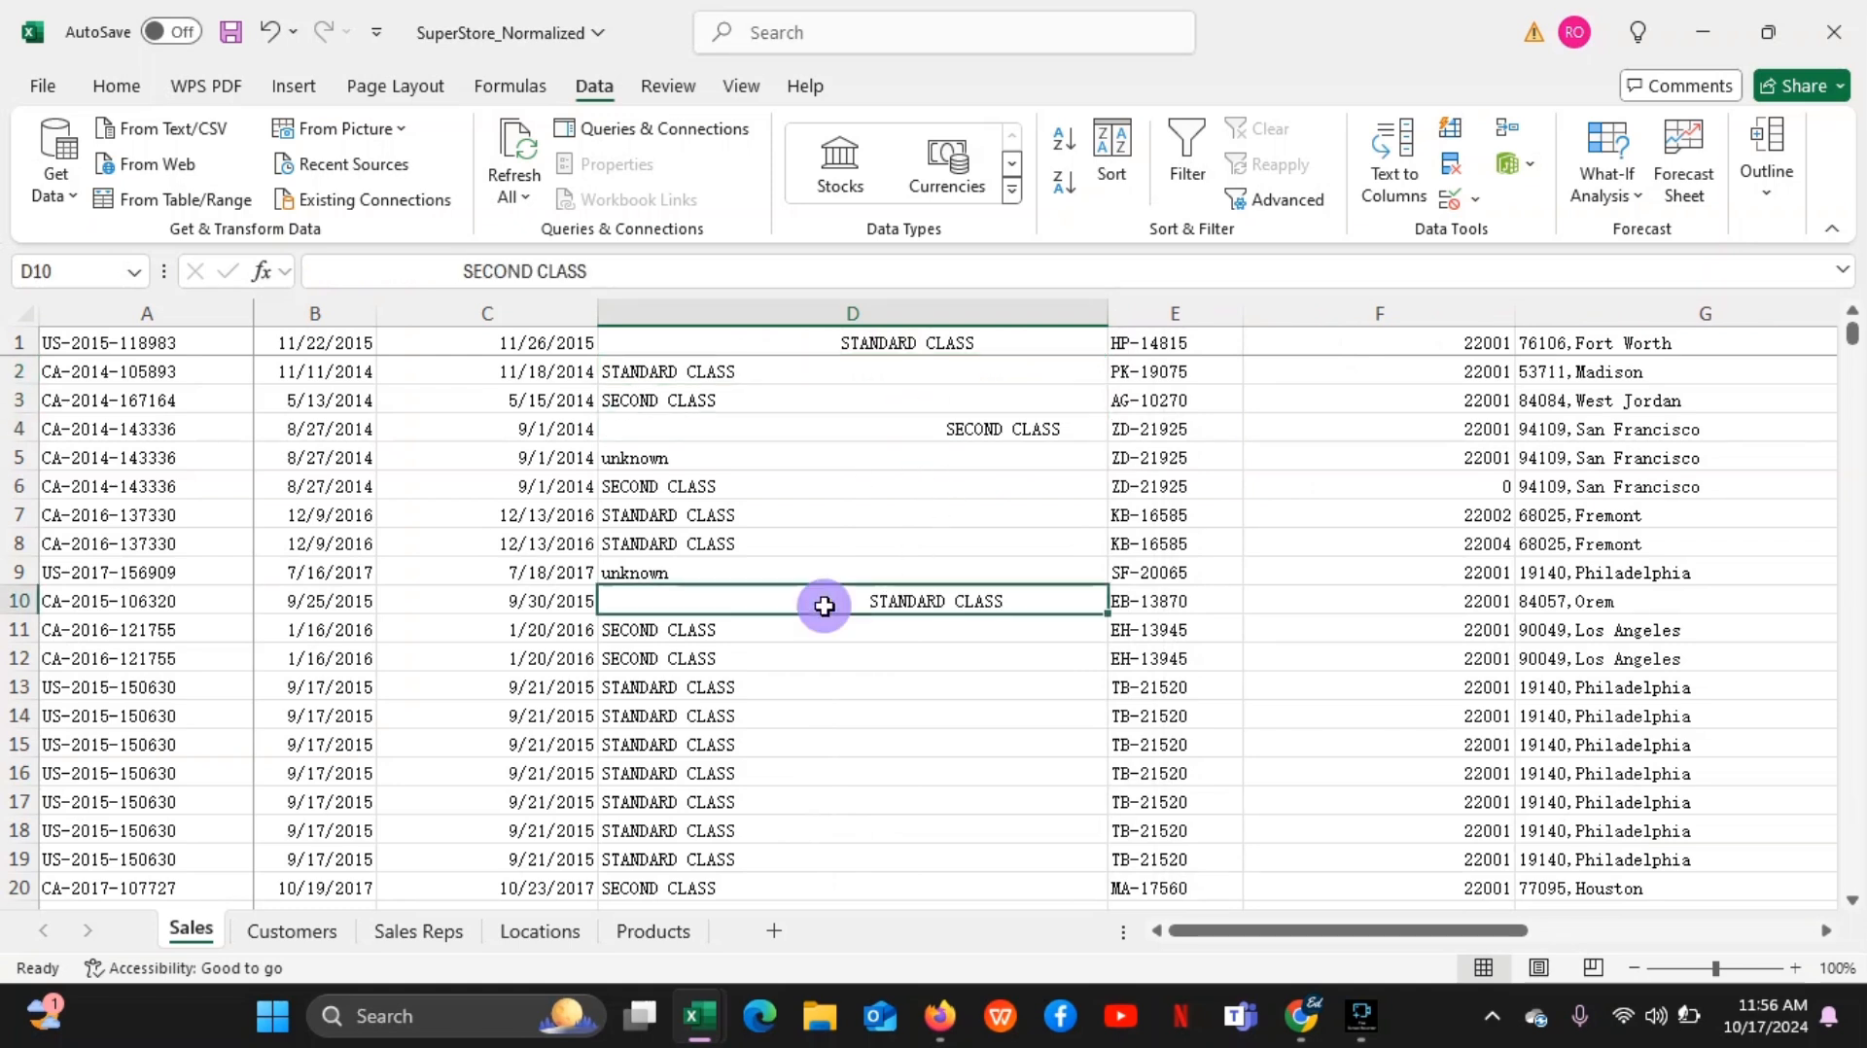
{"action": "left_click", "coordinate": [814, 318]}
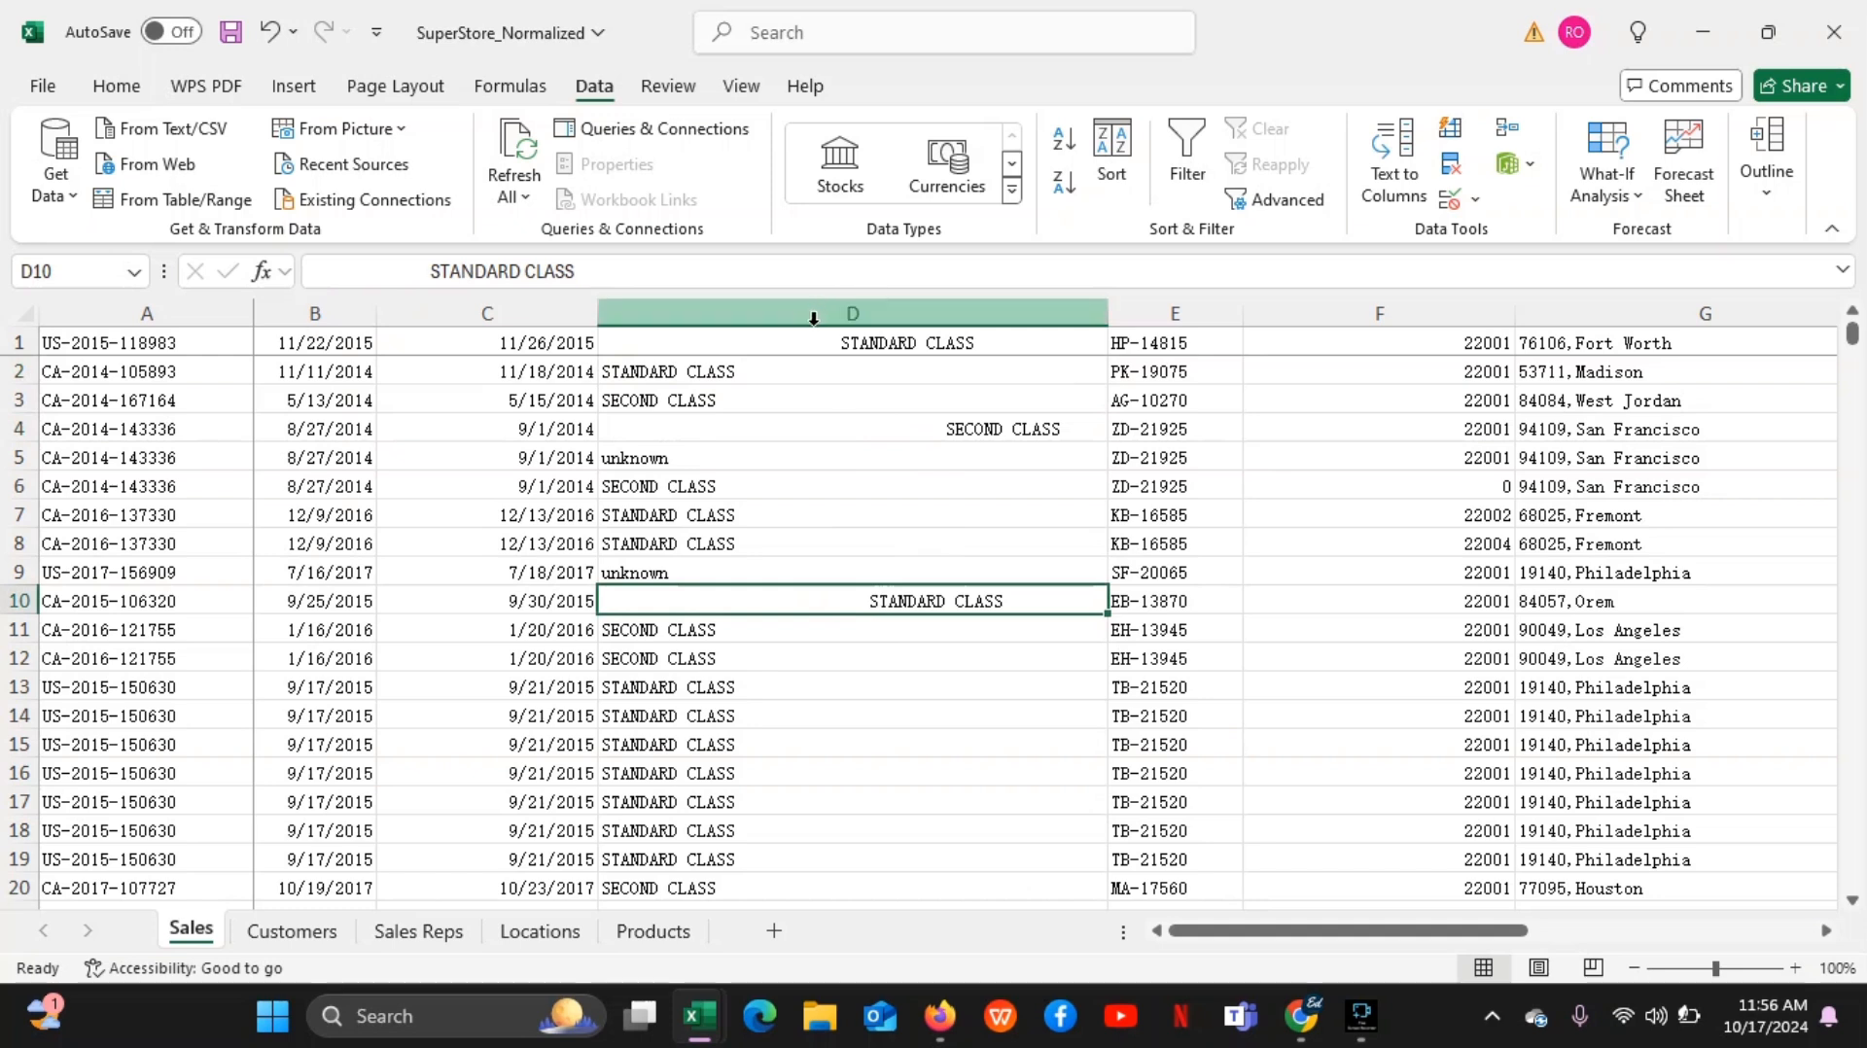
{"action": "left_click", "coordinate": [803, 346]}
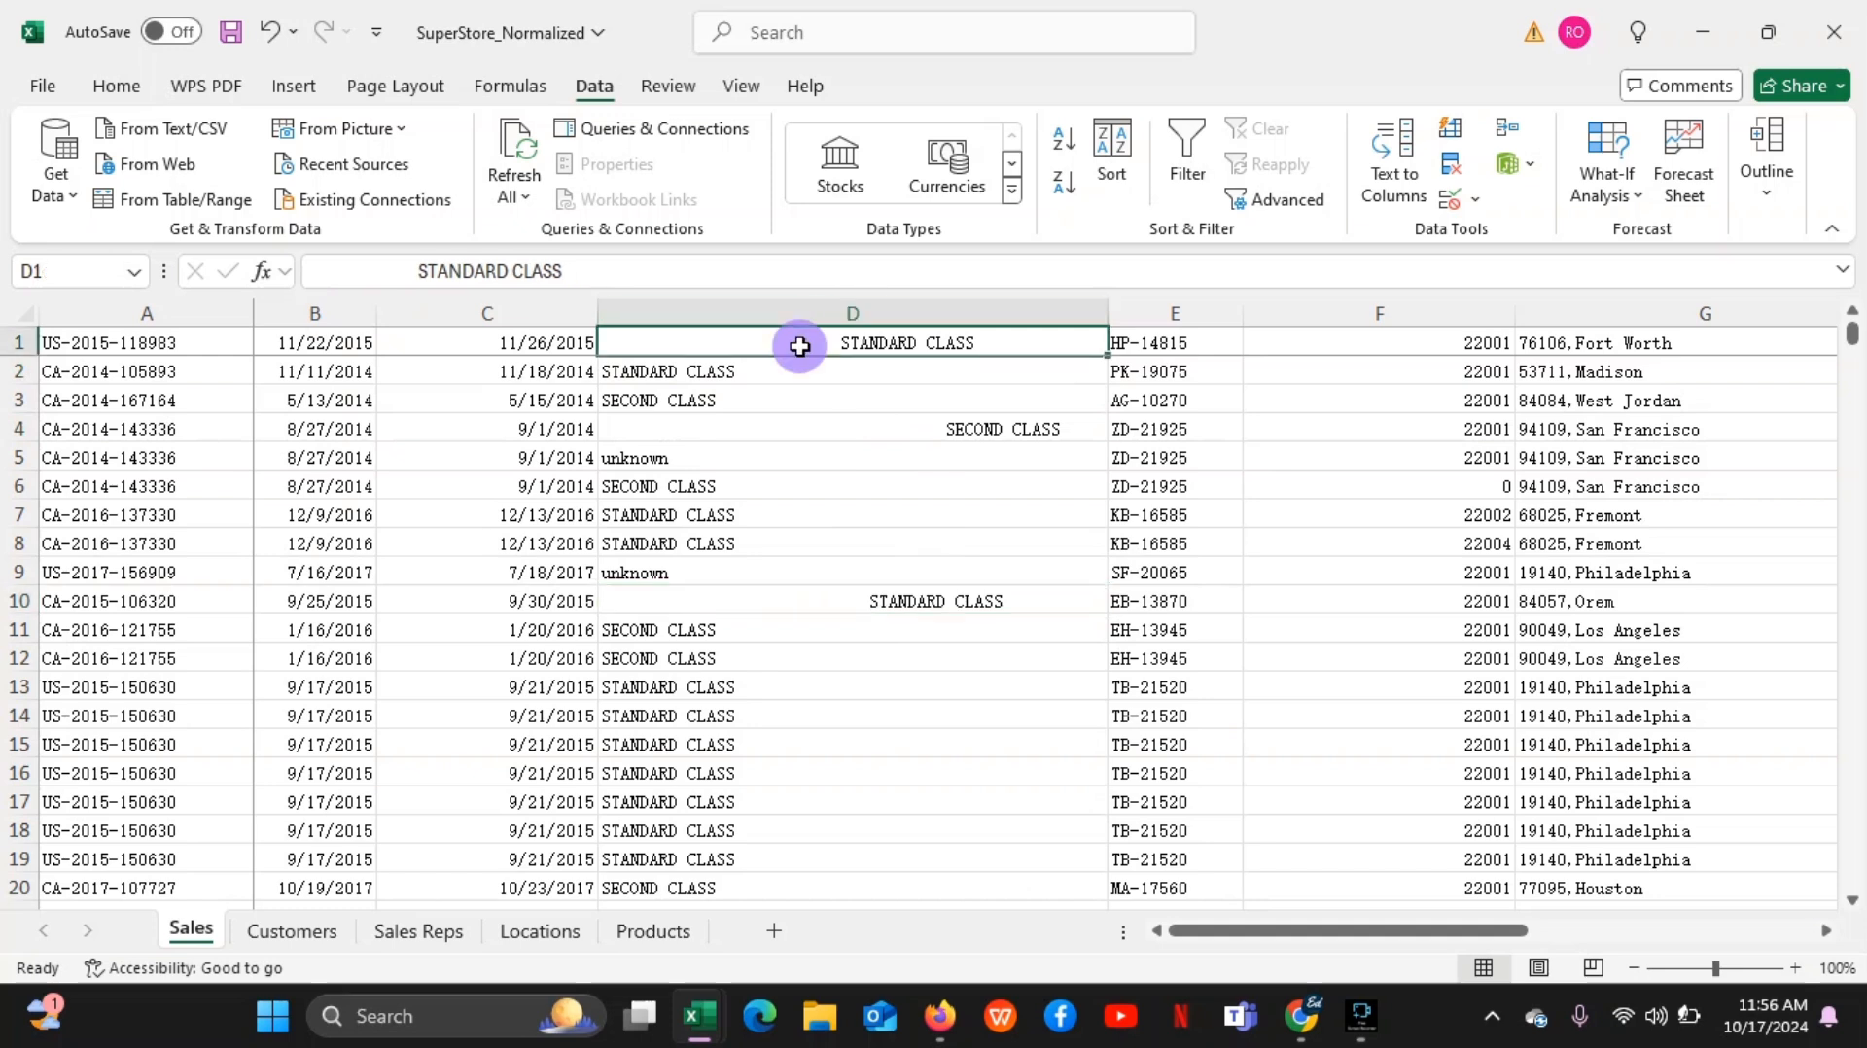
{"action": "left_click", "coordinate": [801, 429]}
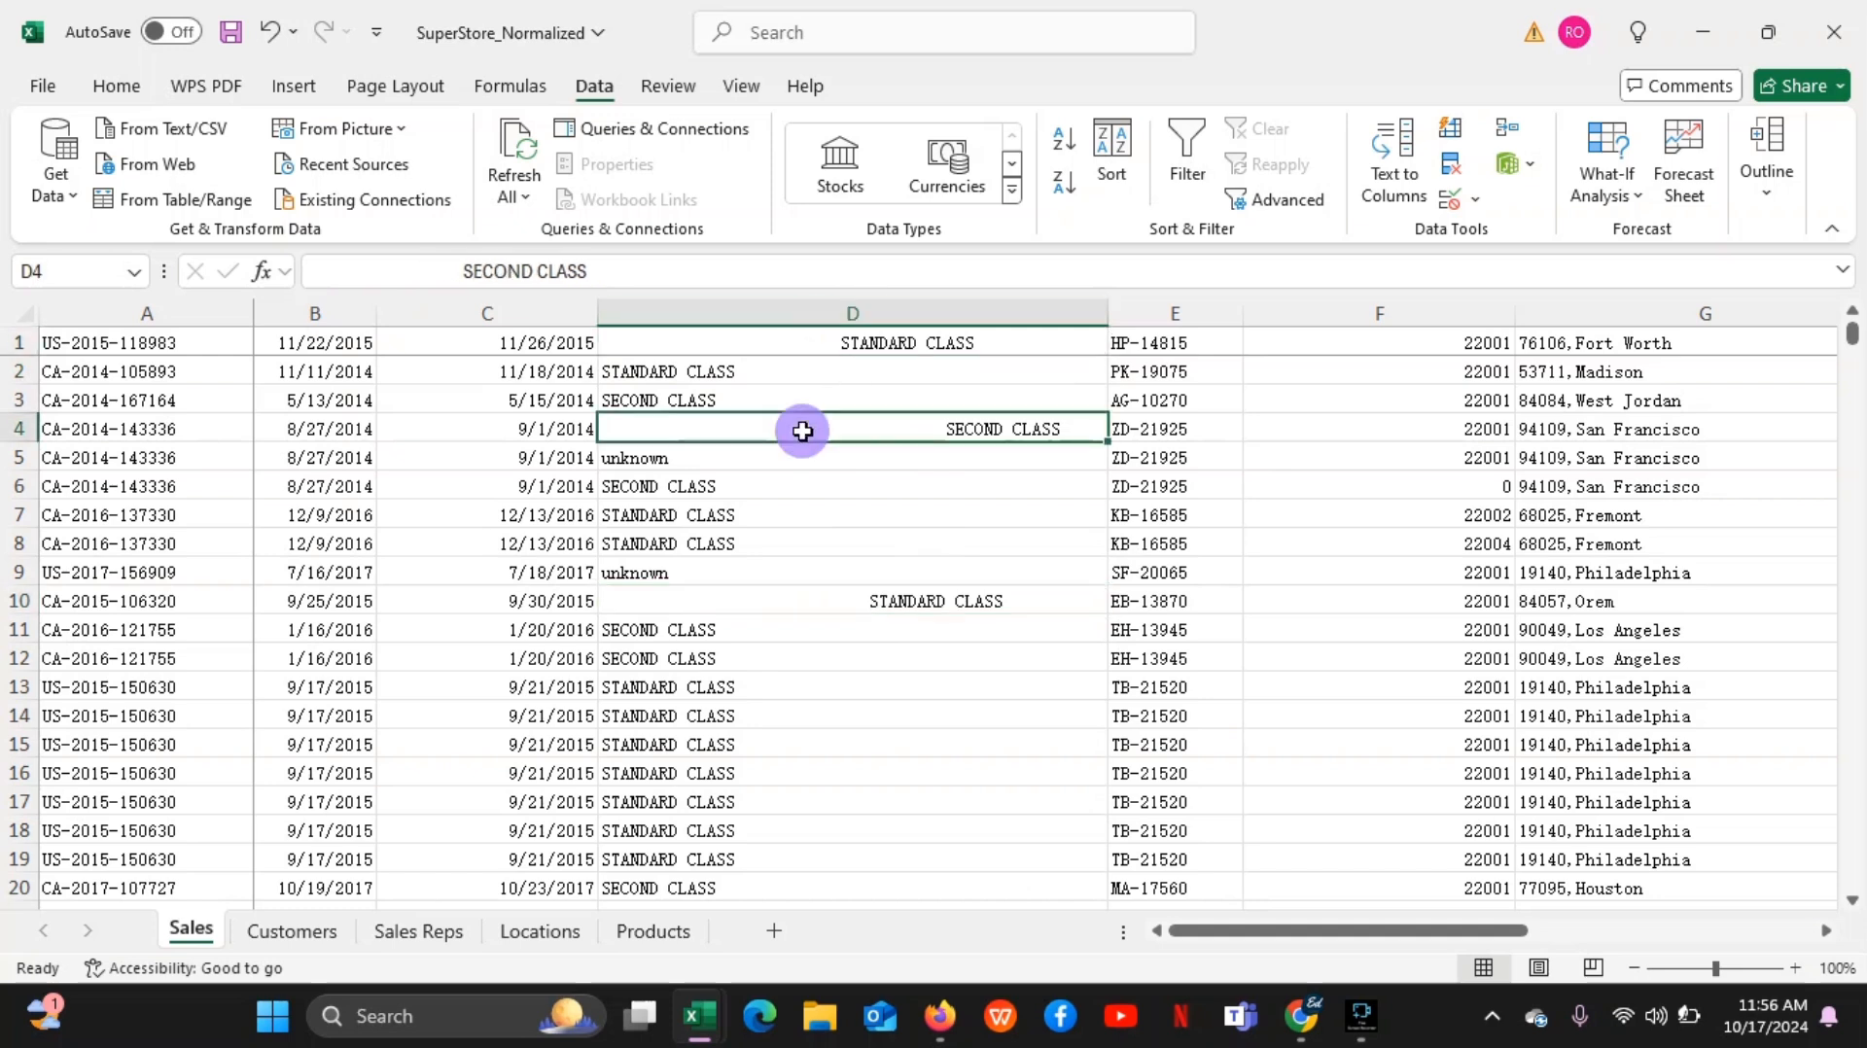
{"action": "left_click", "coordinate": [855, 594]}
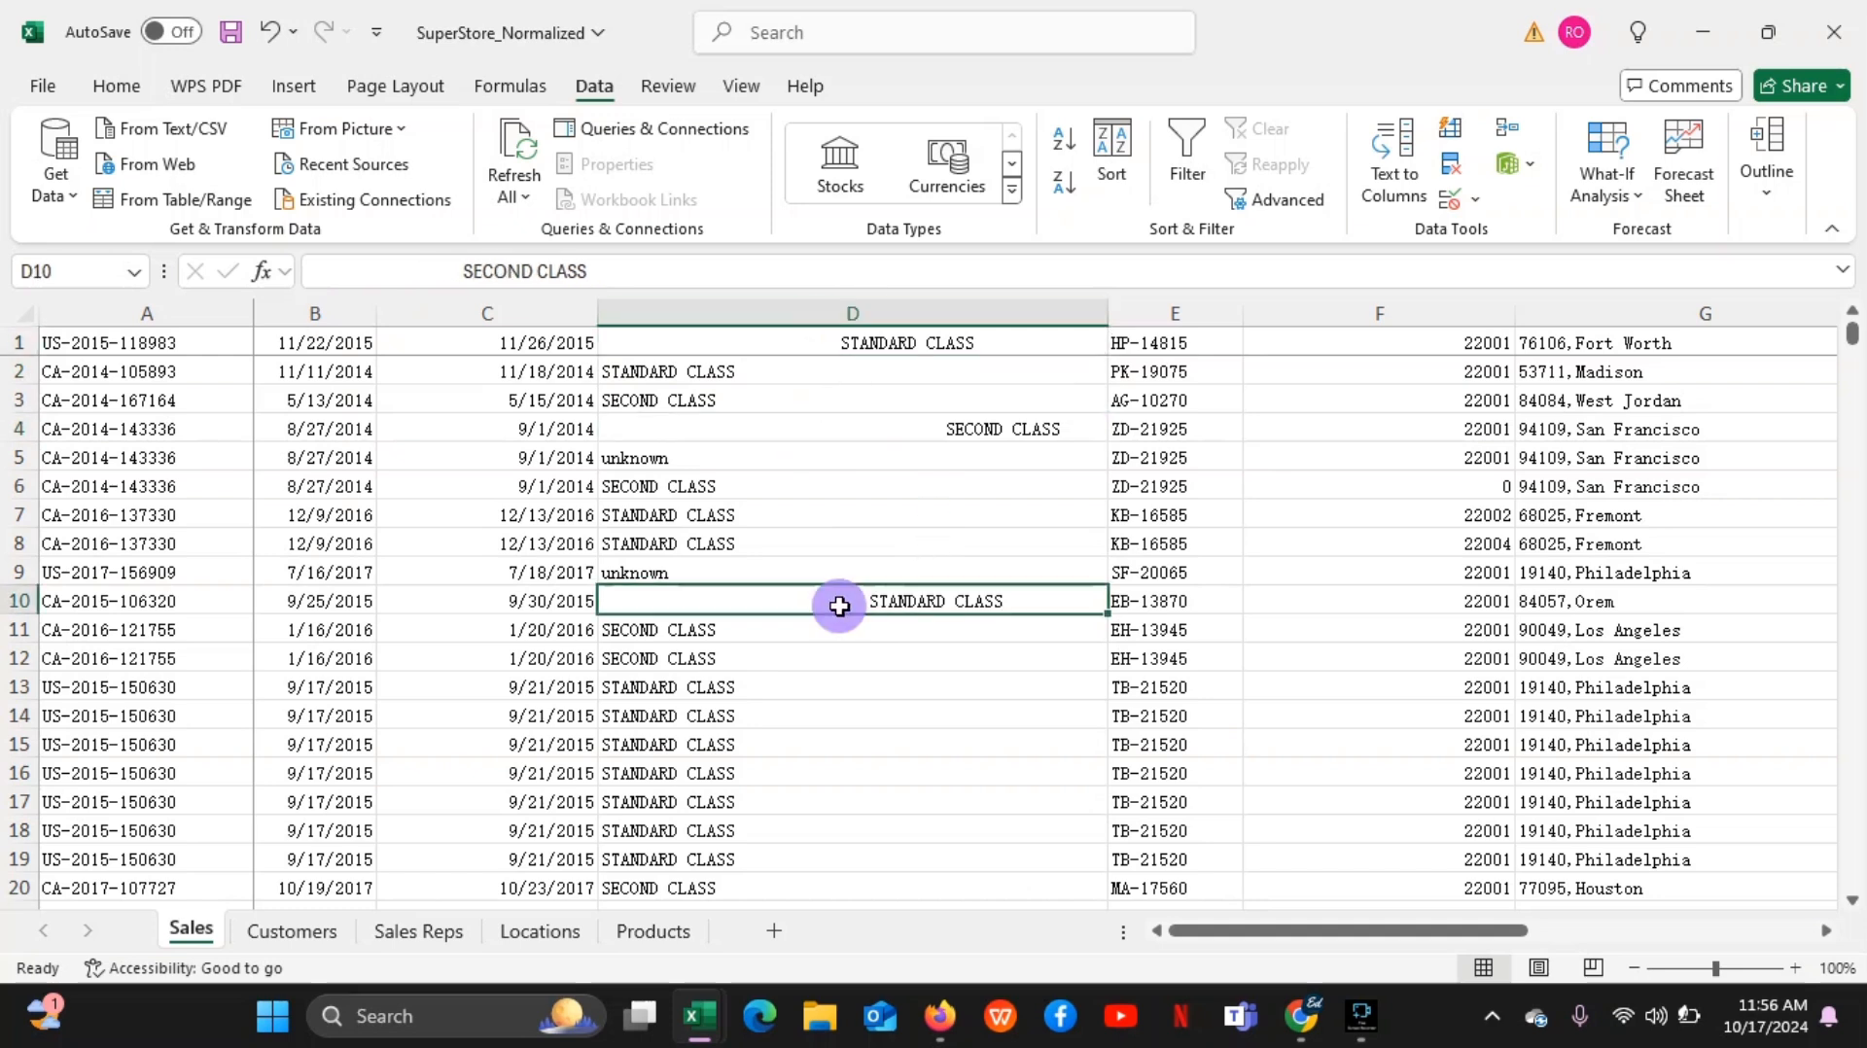
{"action": "left_click", "coordinate": [825, 342]}
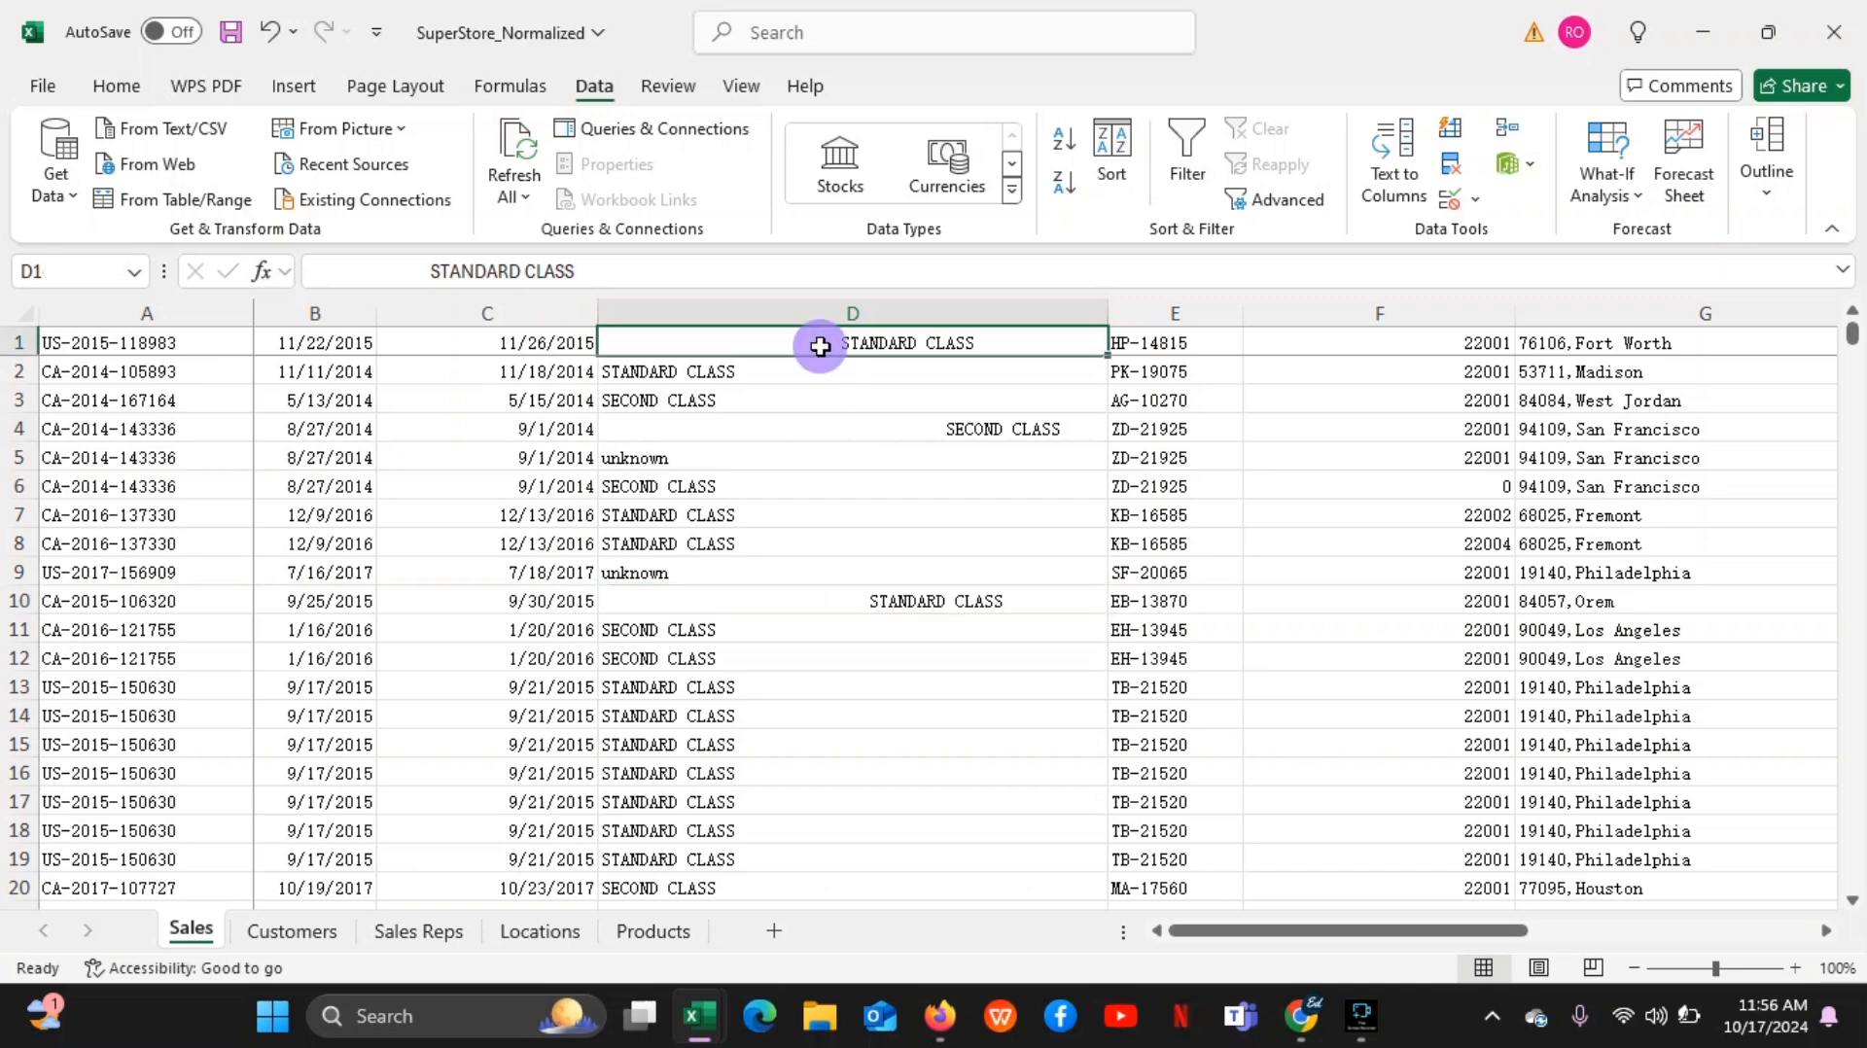
Select the whole of column D, followed by the whole of column E
{"action": "left_click", "coordinate": [890, 309]}
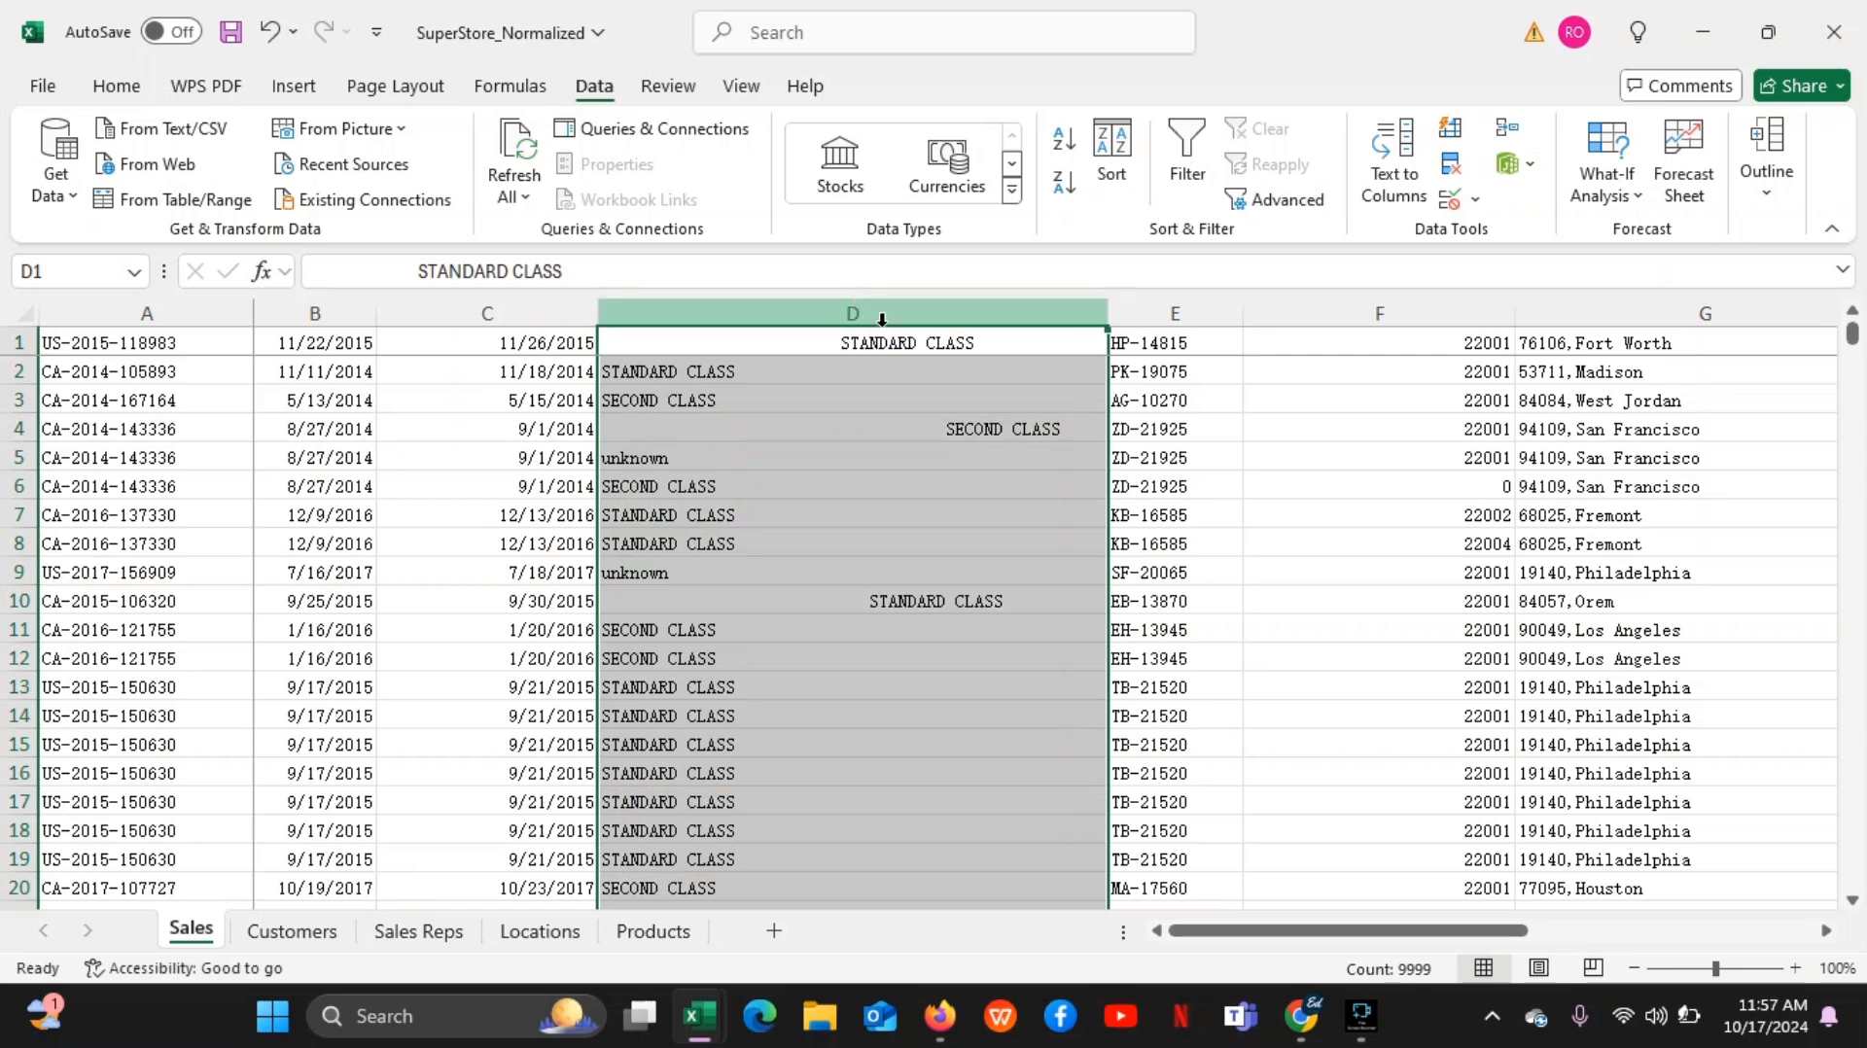
{"action": "left_click", "coordinate": [1170, 308]}
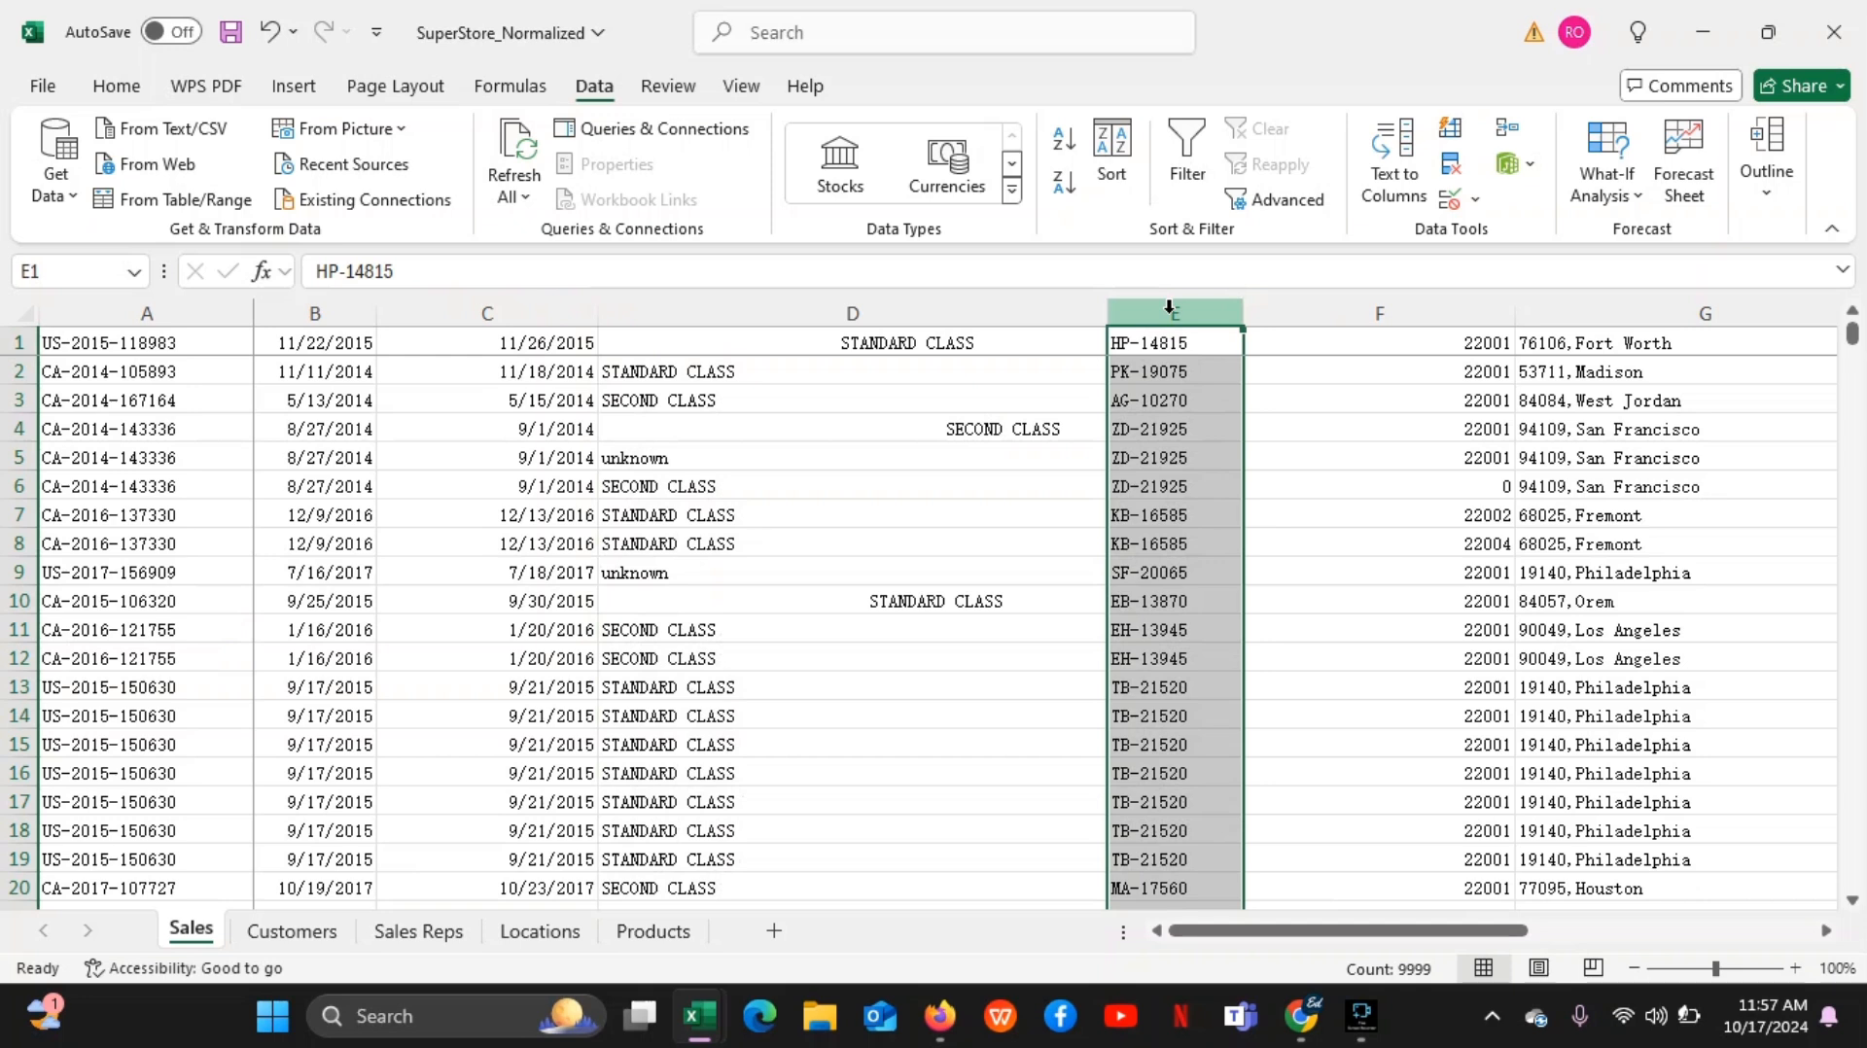
{"action": "left_click", "coordinate": [1170, 308]}
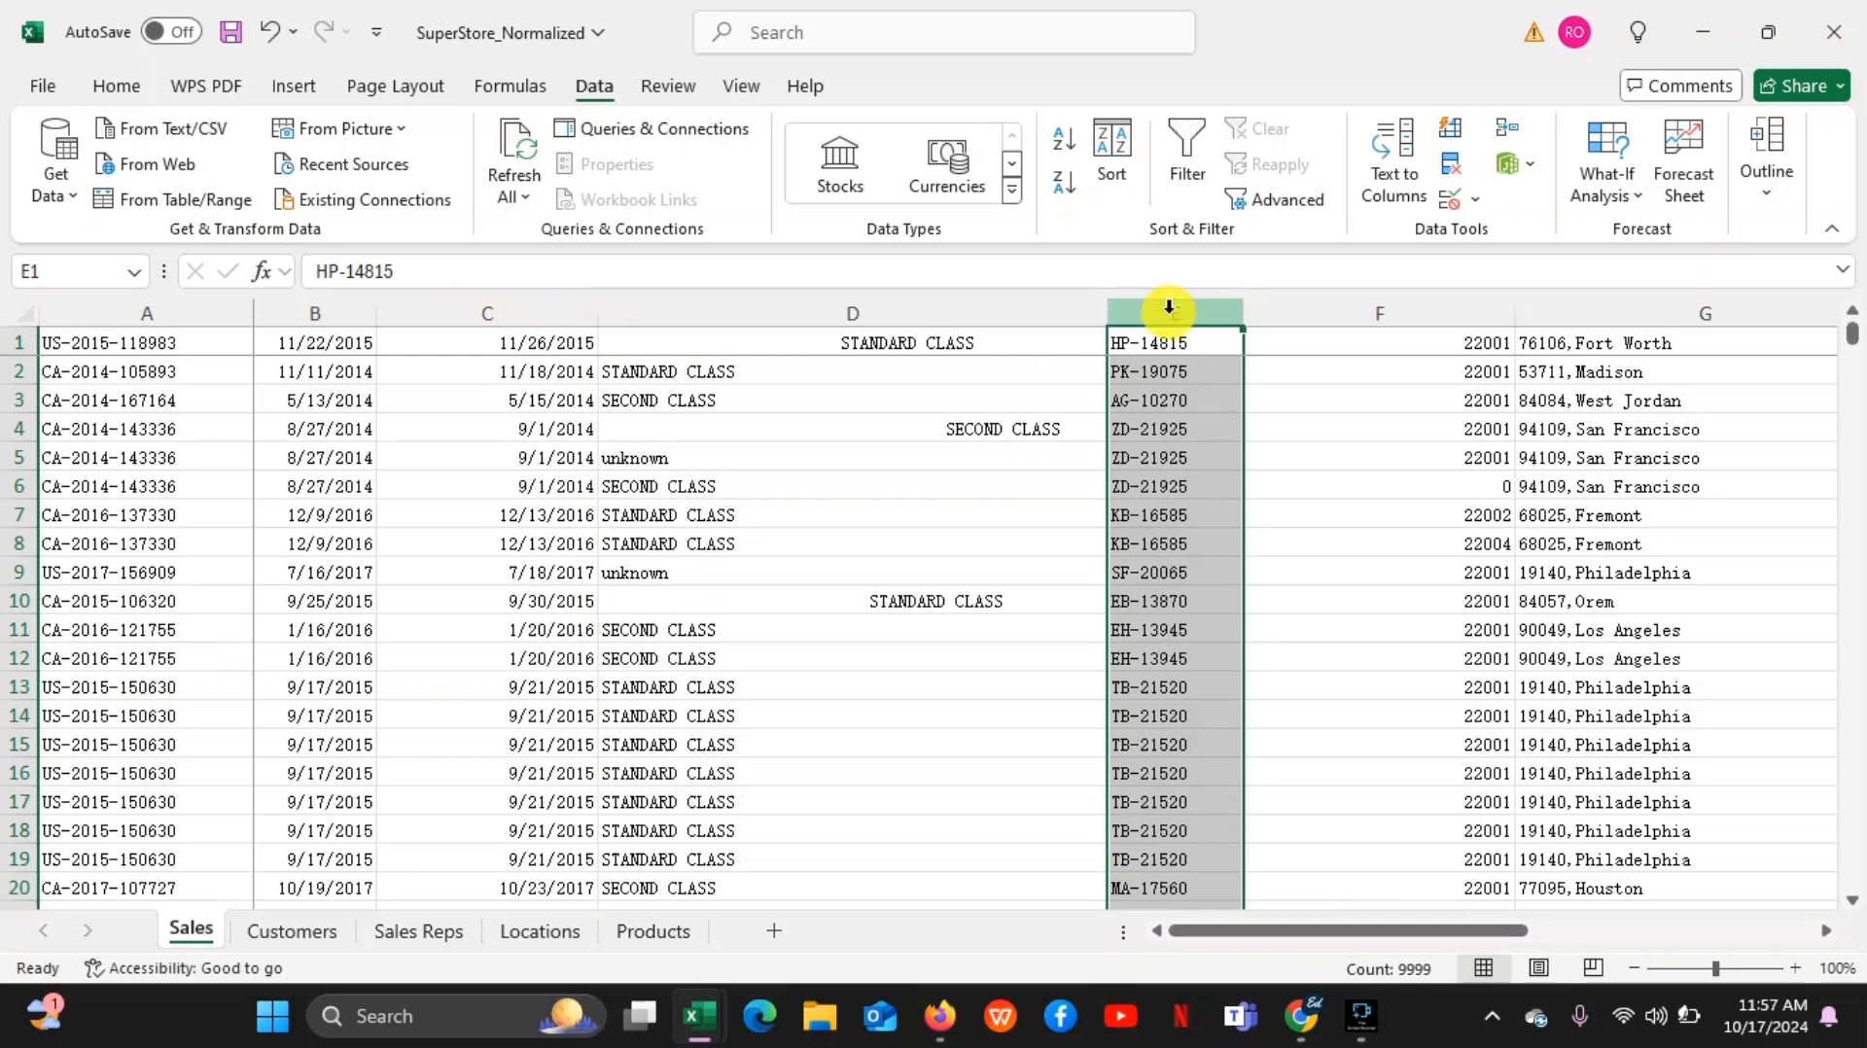
Insert a blank column between D and E, select its cells E2 and E1, and undo the insertion
{"action": "right_click", "coordinate": [1170, 308]}
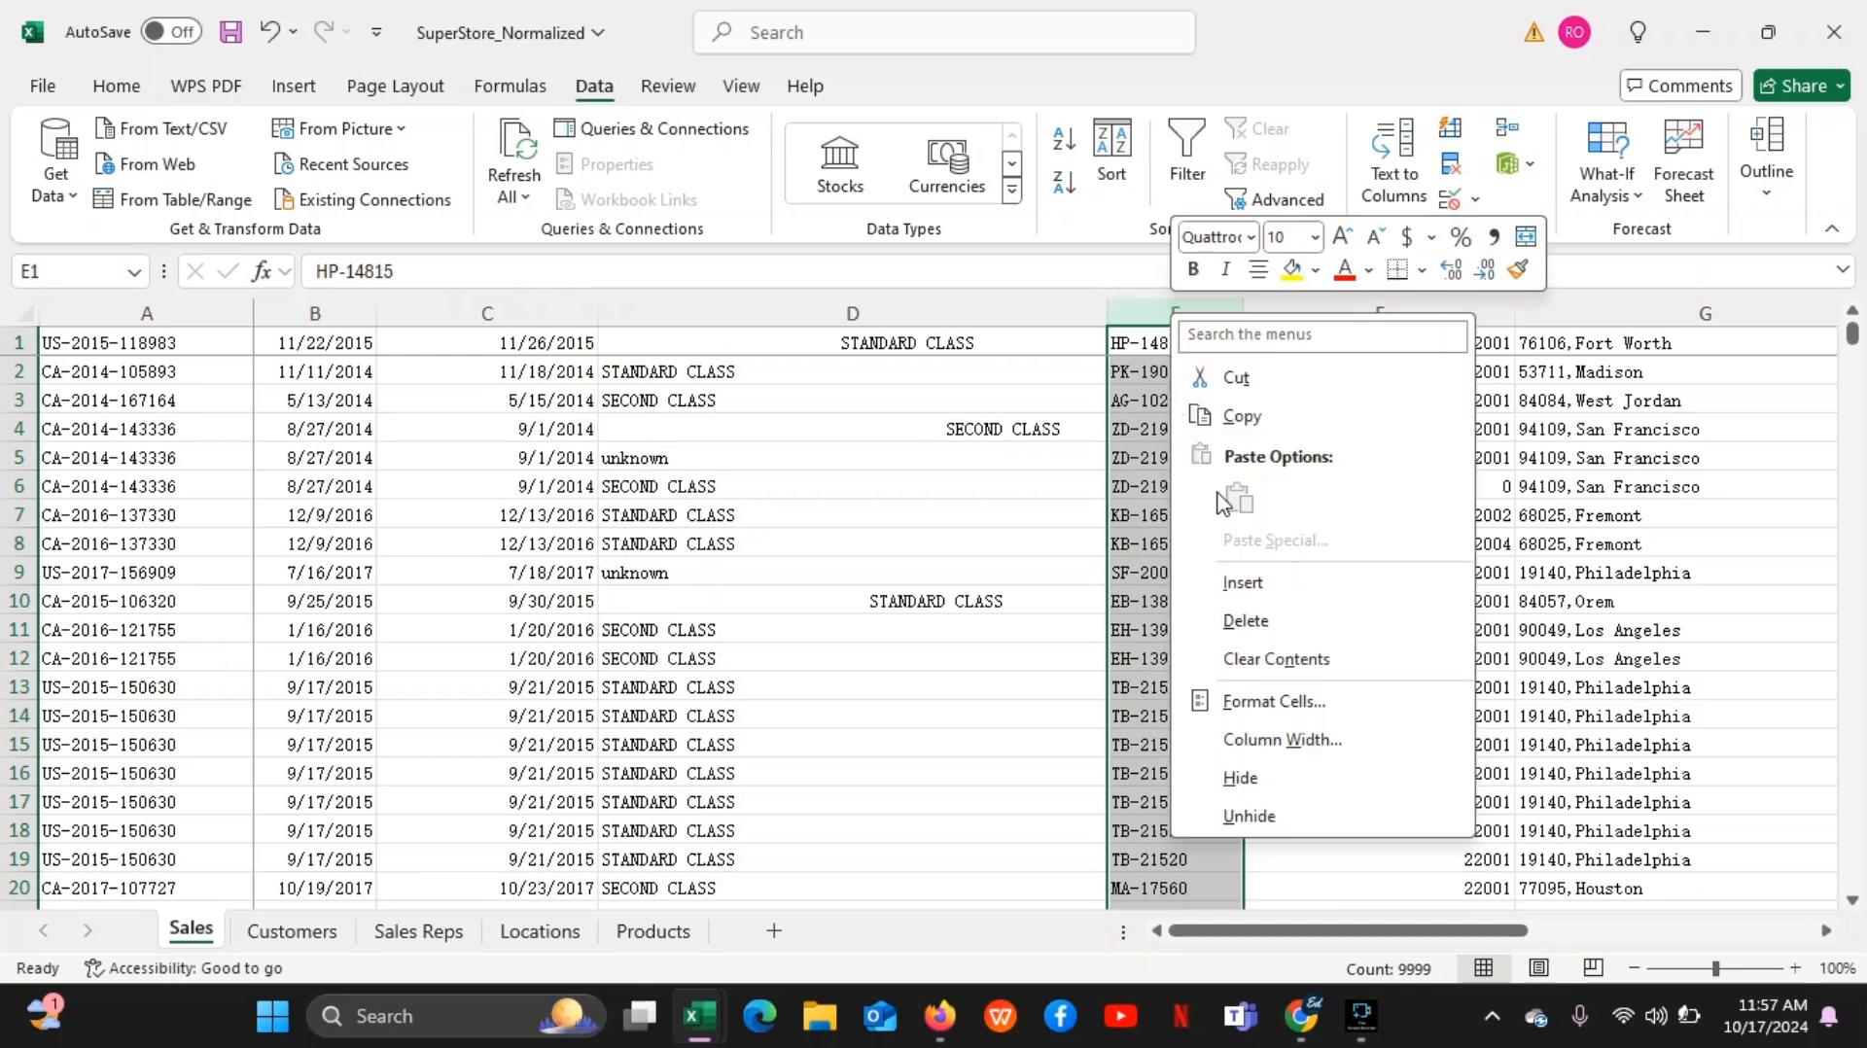
{"action": "left_click", "coordinate": [1262, 592]}
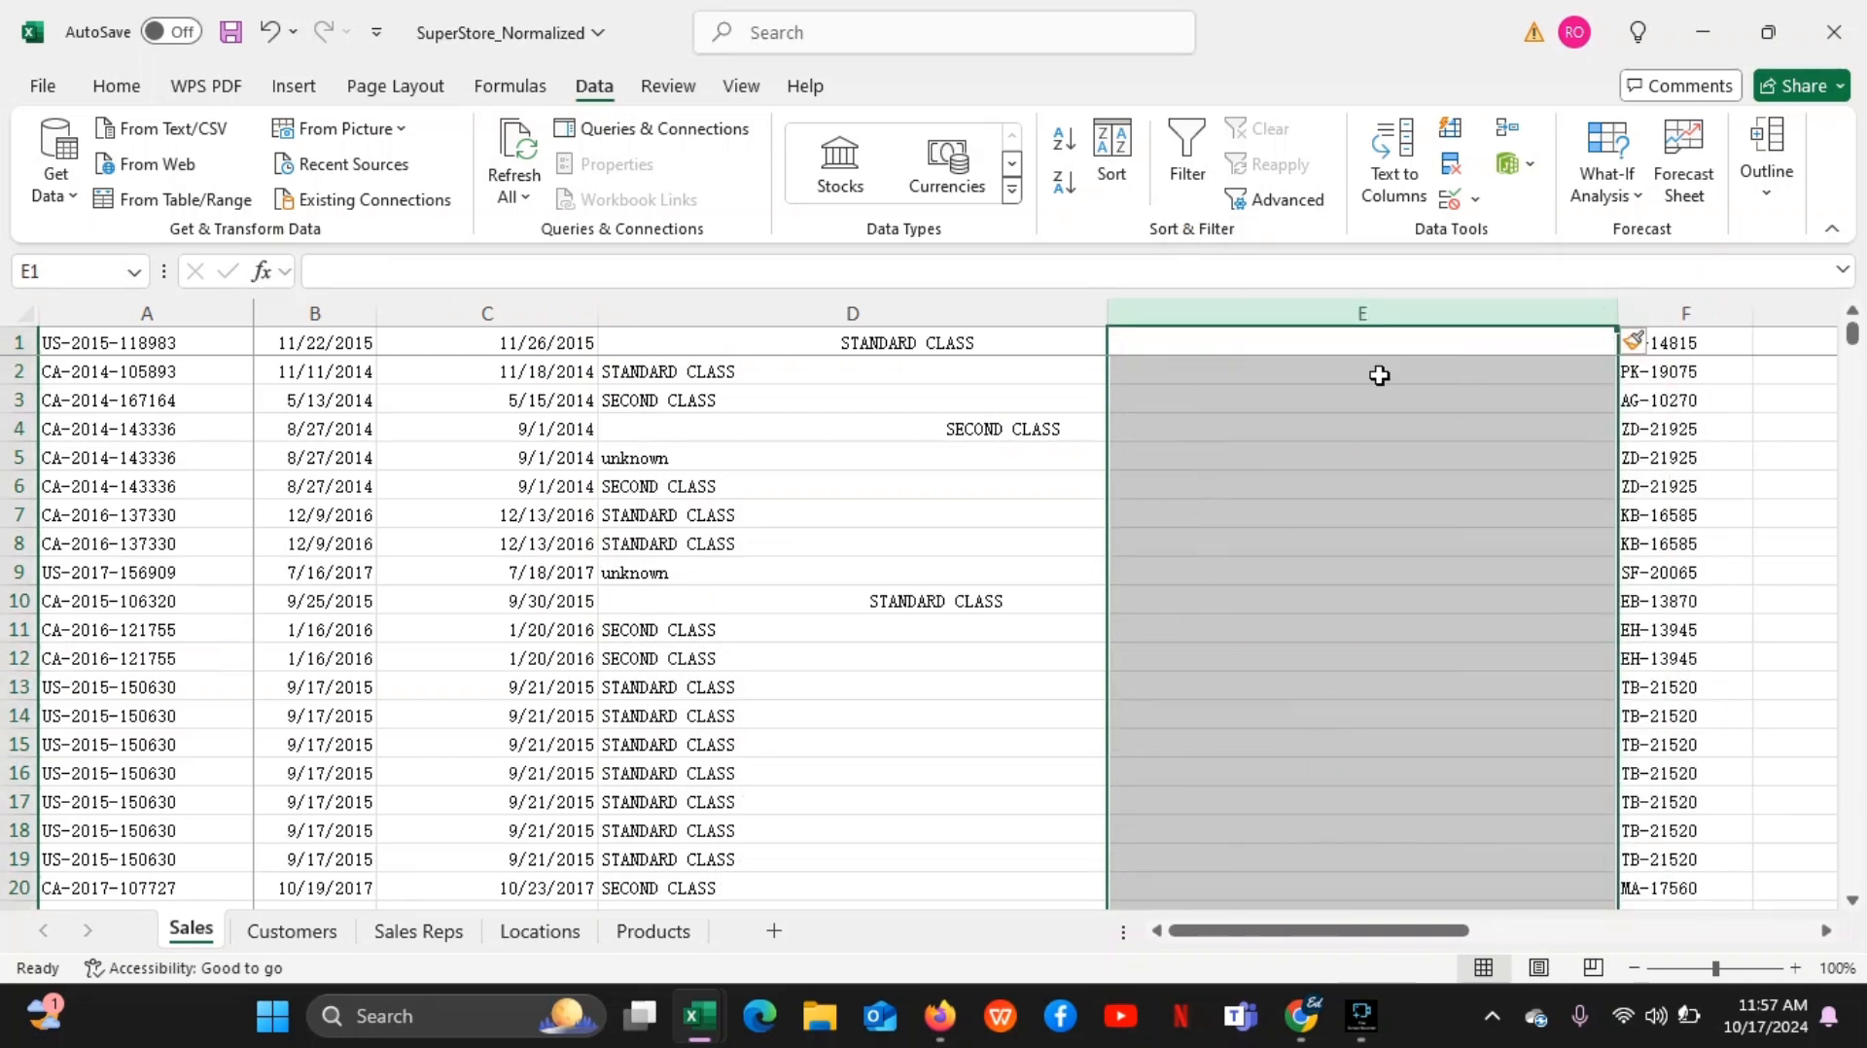
{"action": "left_click", "coordinate": [1215, 371]}
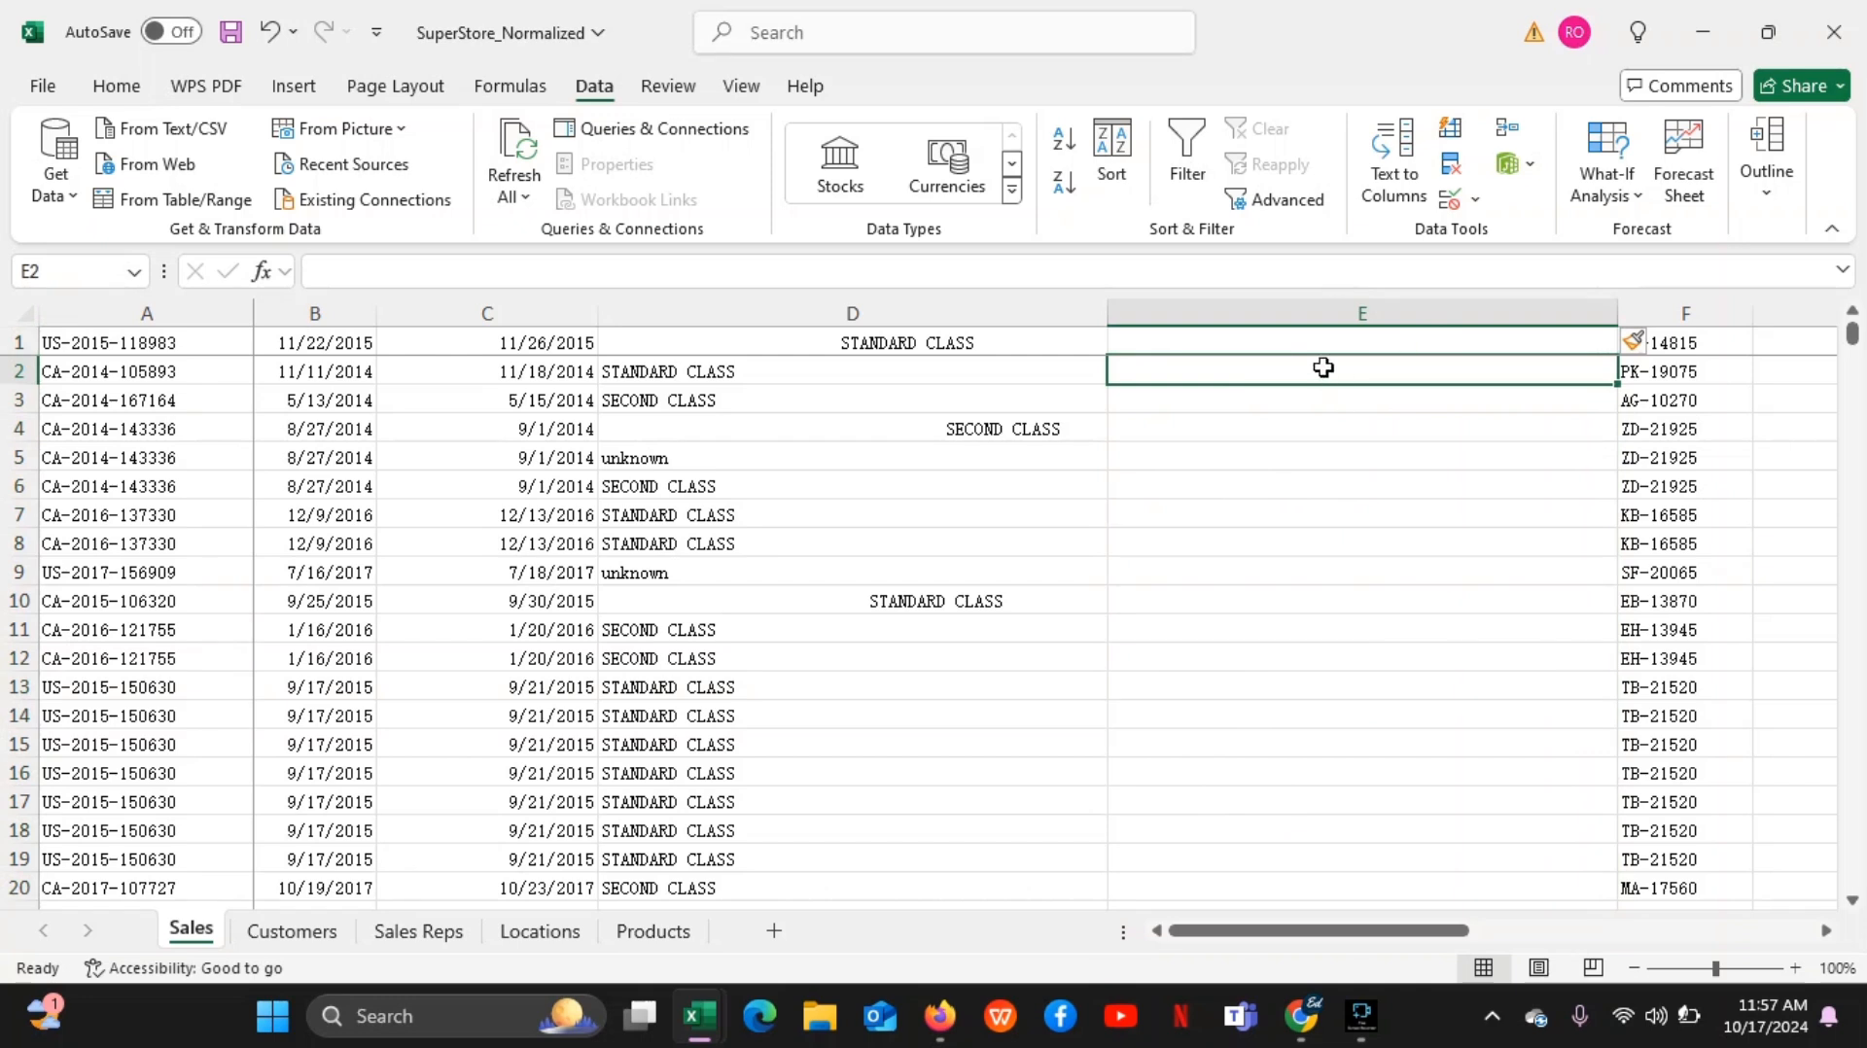
{"action": "left_click", "coordinate": [1307, 339]}
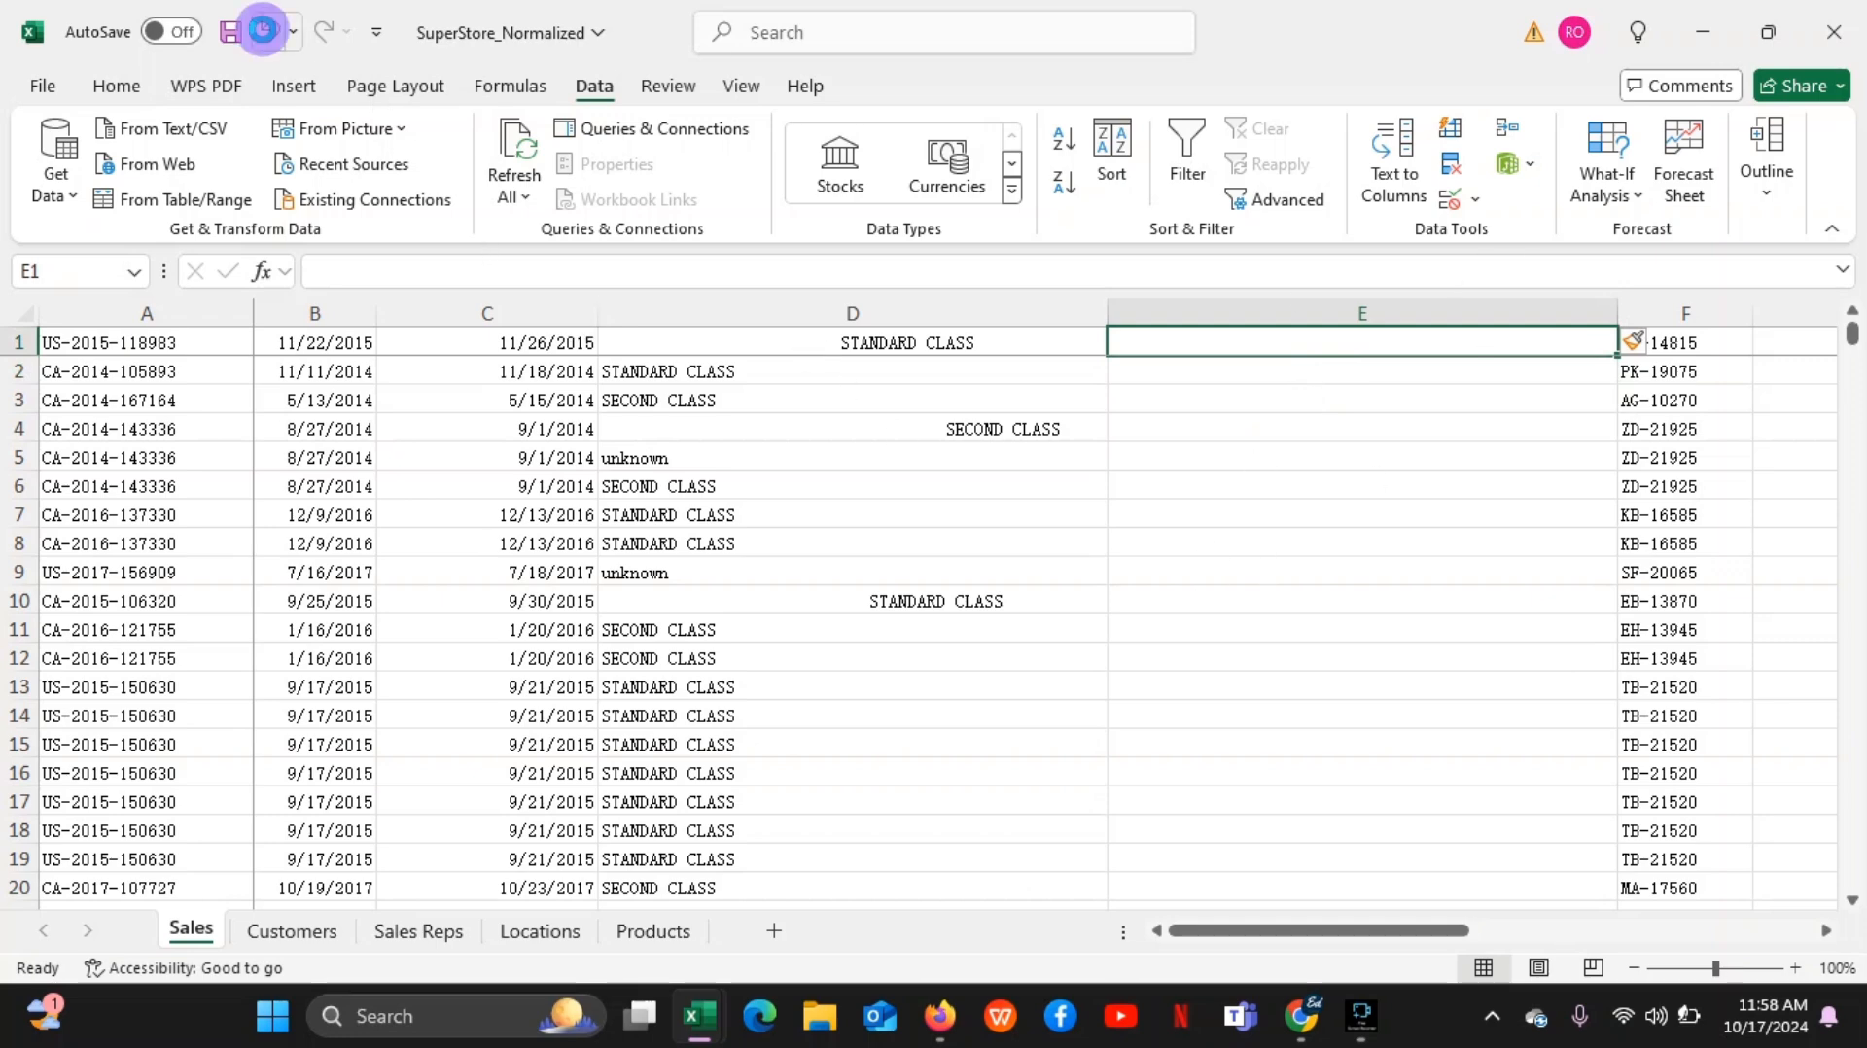
{"action": "left_click", "coordinate": [270, 31]}
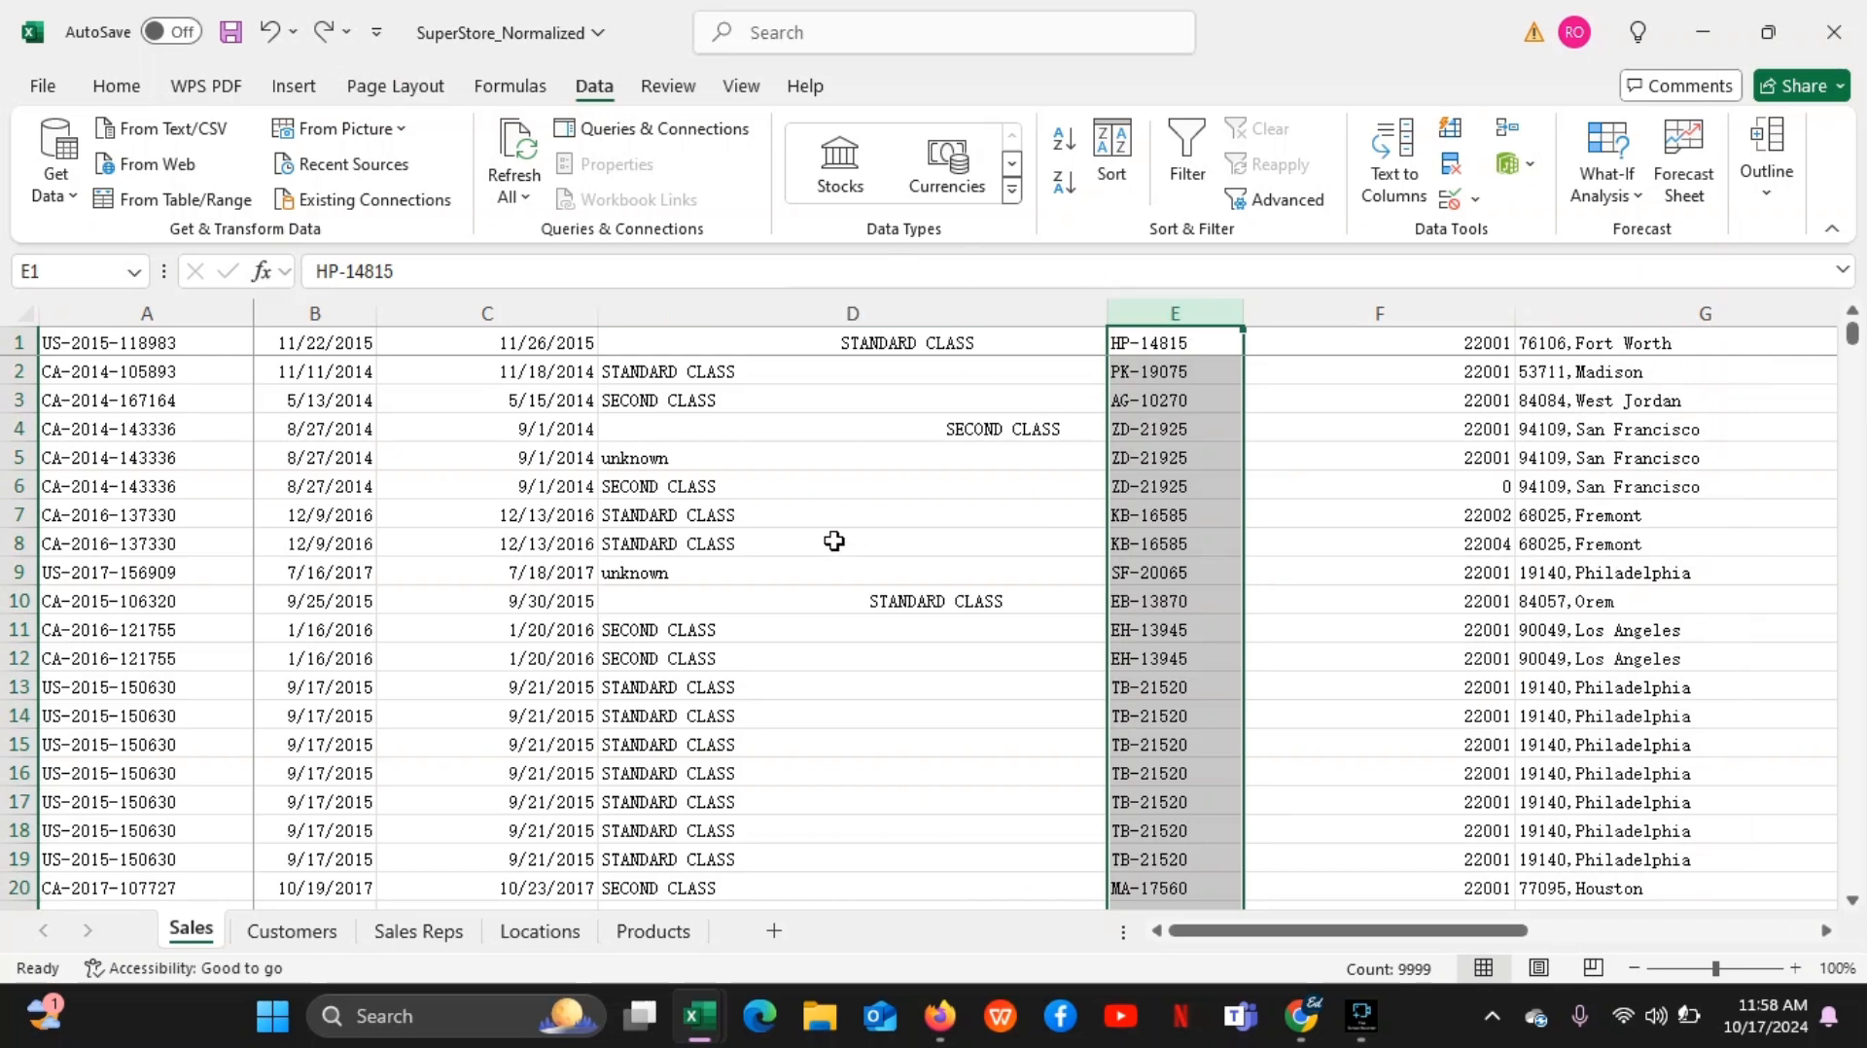
Insert a blank helper column between columns D and E, and select its first cell, E1
{"action": "right_click", "coordinate": [1184, 307]}
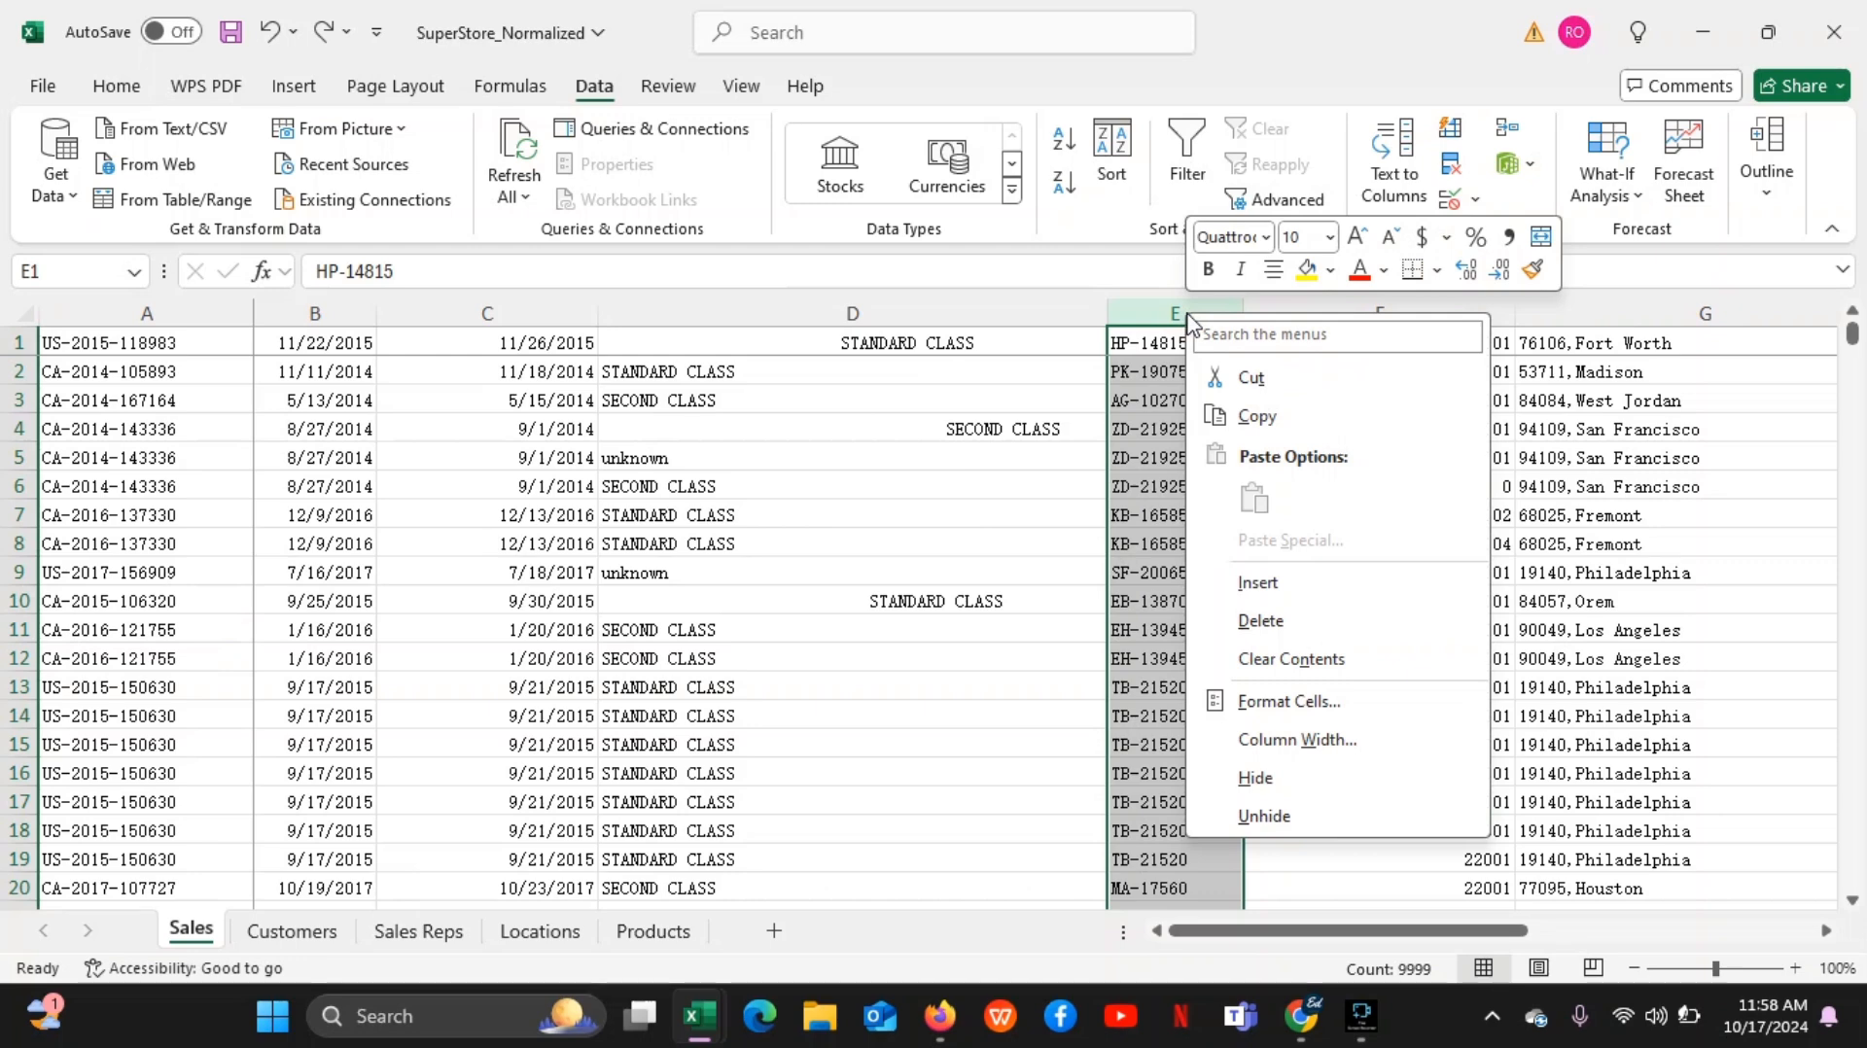
{"action": "left_click", "coordinate": [1258, 583]}
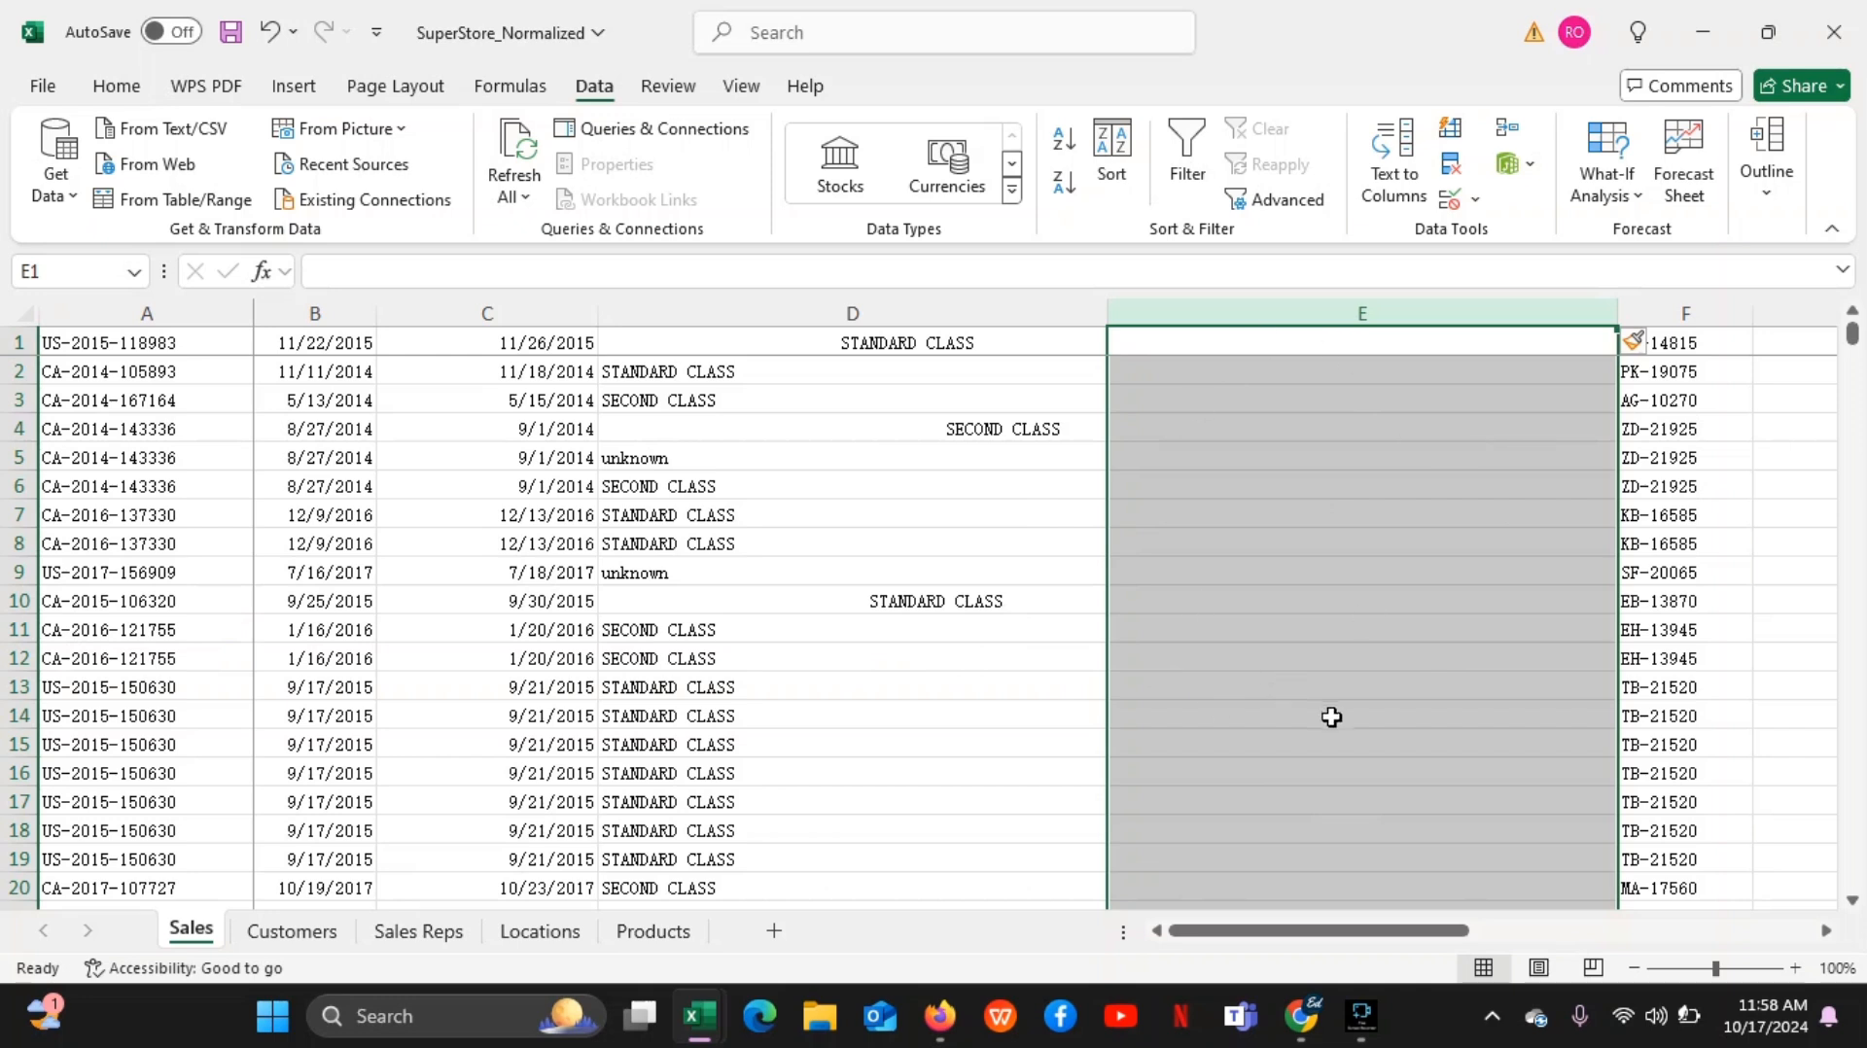
{"action": "left_click", "coordinate": [1233, 366]}
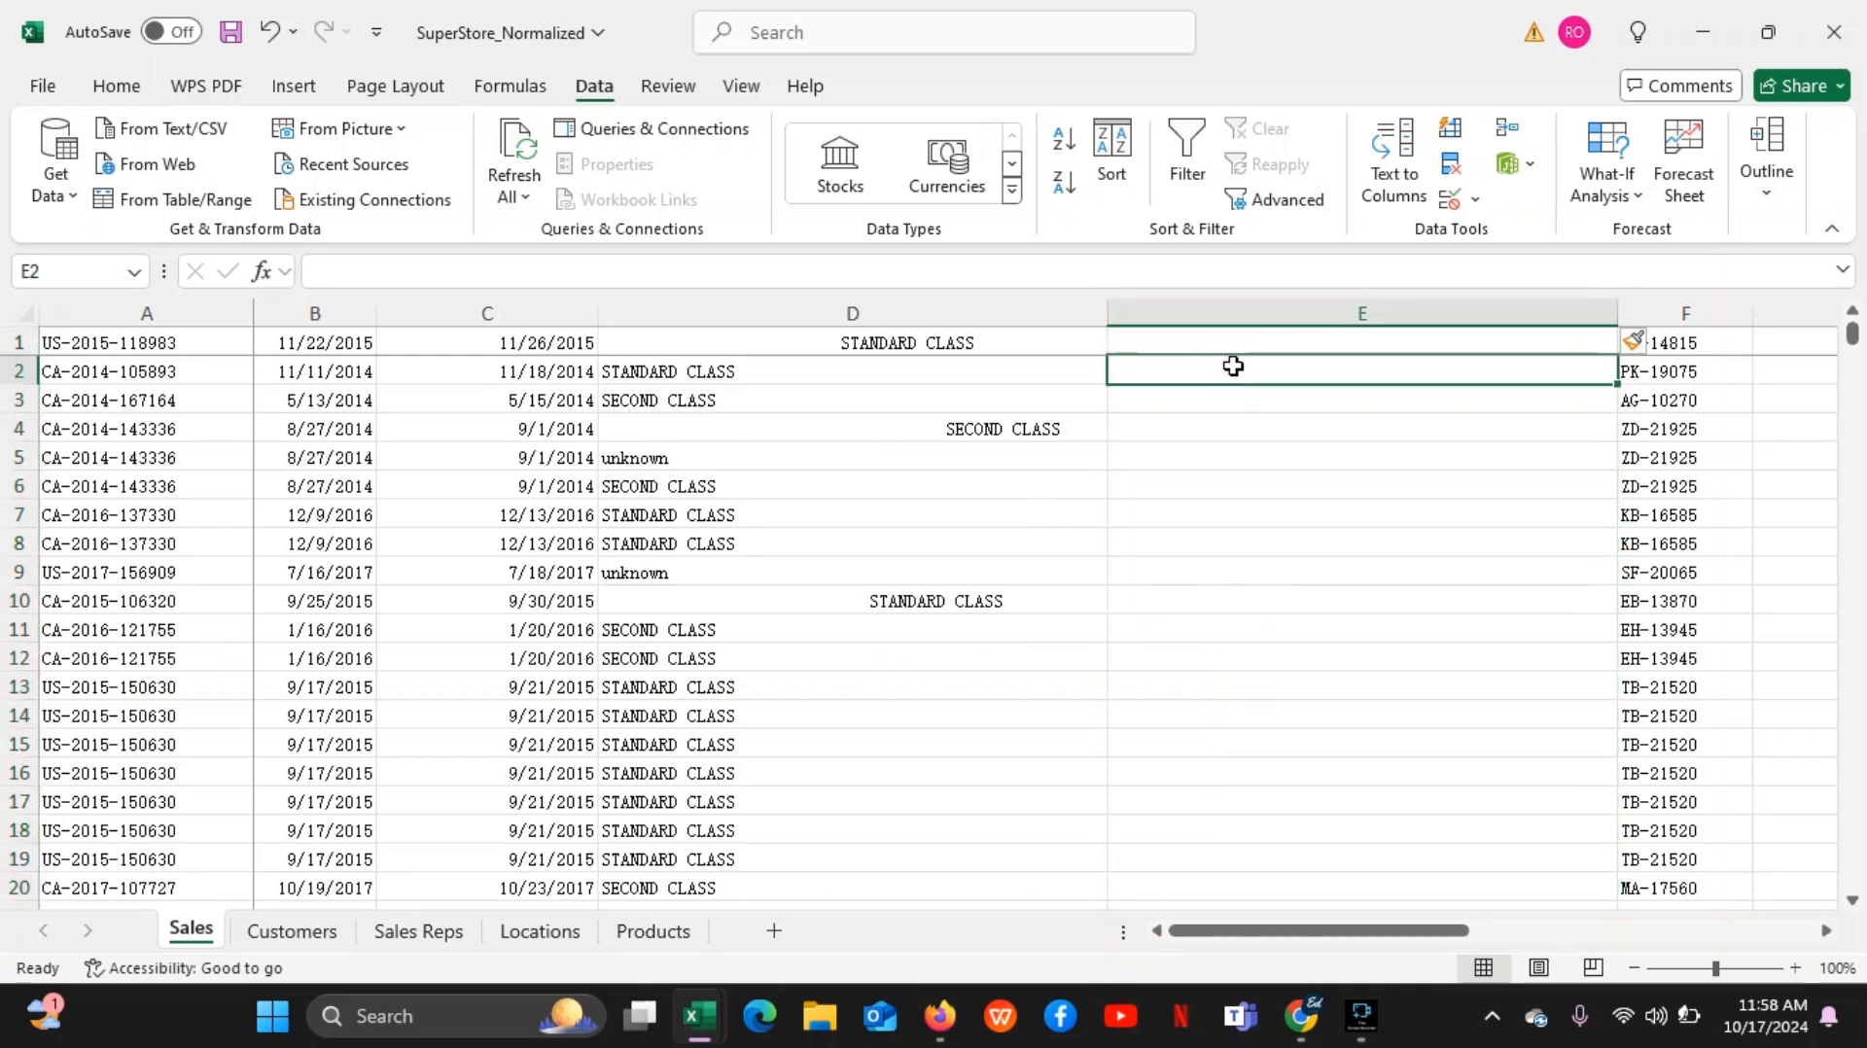
{"action": "left_click", "coordinate": [1234, 343]}
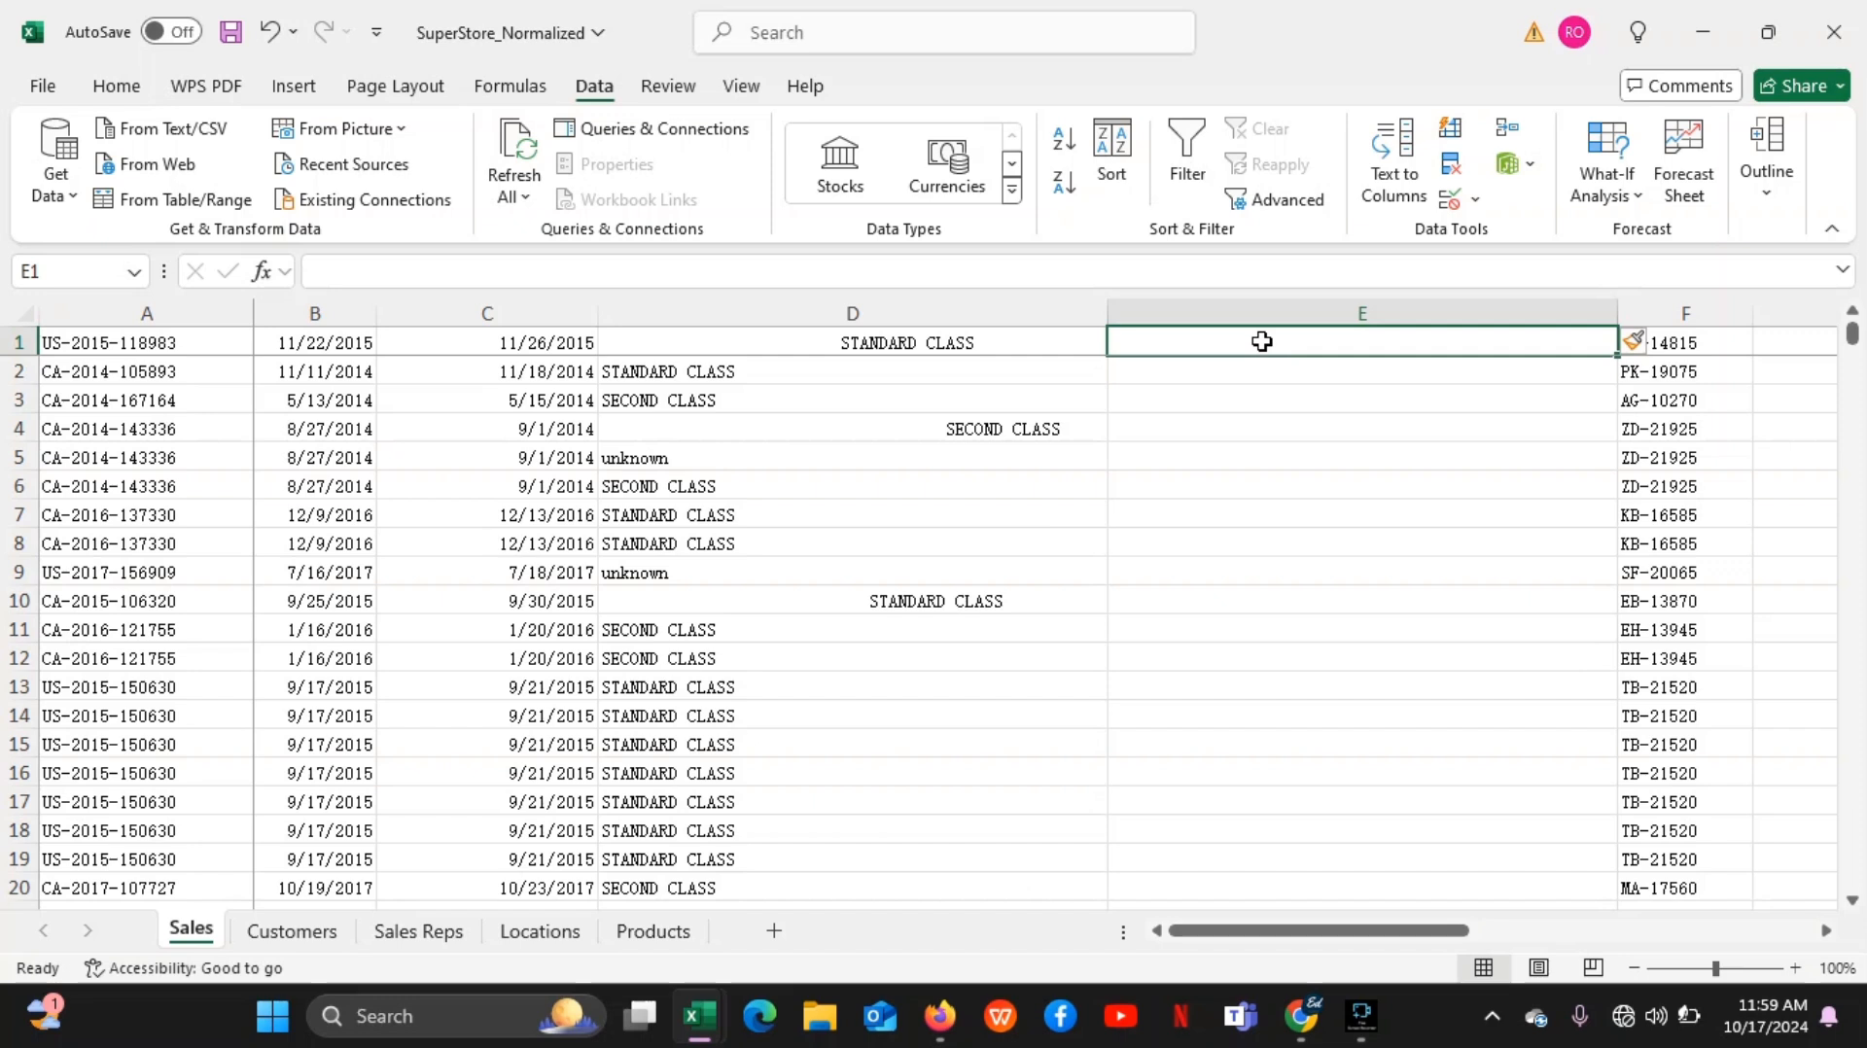
Enter the formula =TRIM(D1) in cell E1 to strip the extra spaces from D1
{"action": "type", "text": "="}
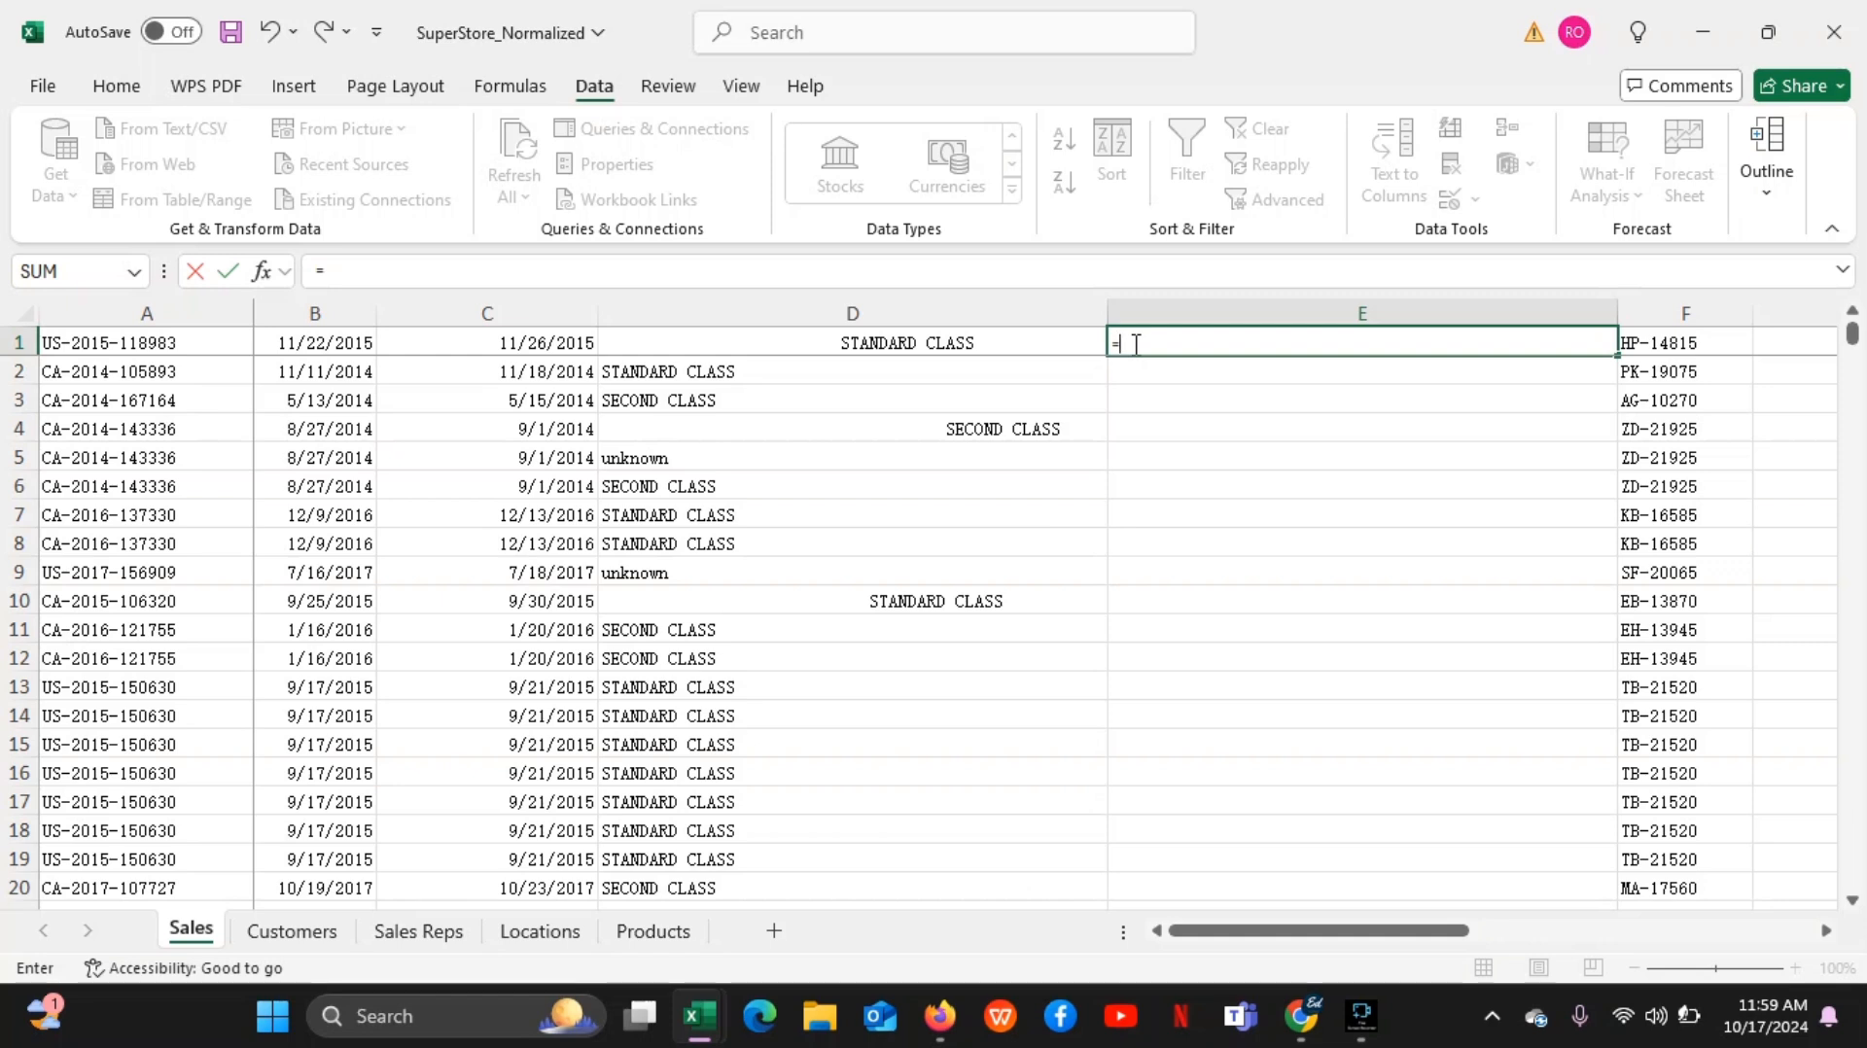
{"action": "type", "text": "tri"}
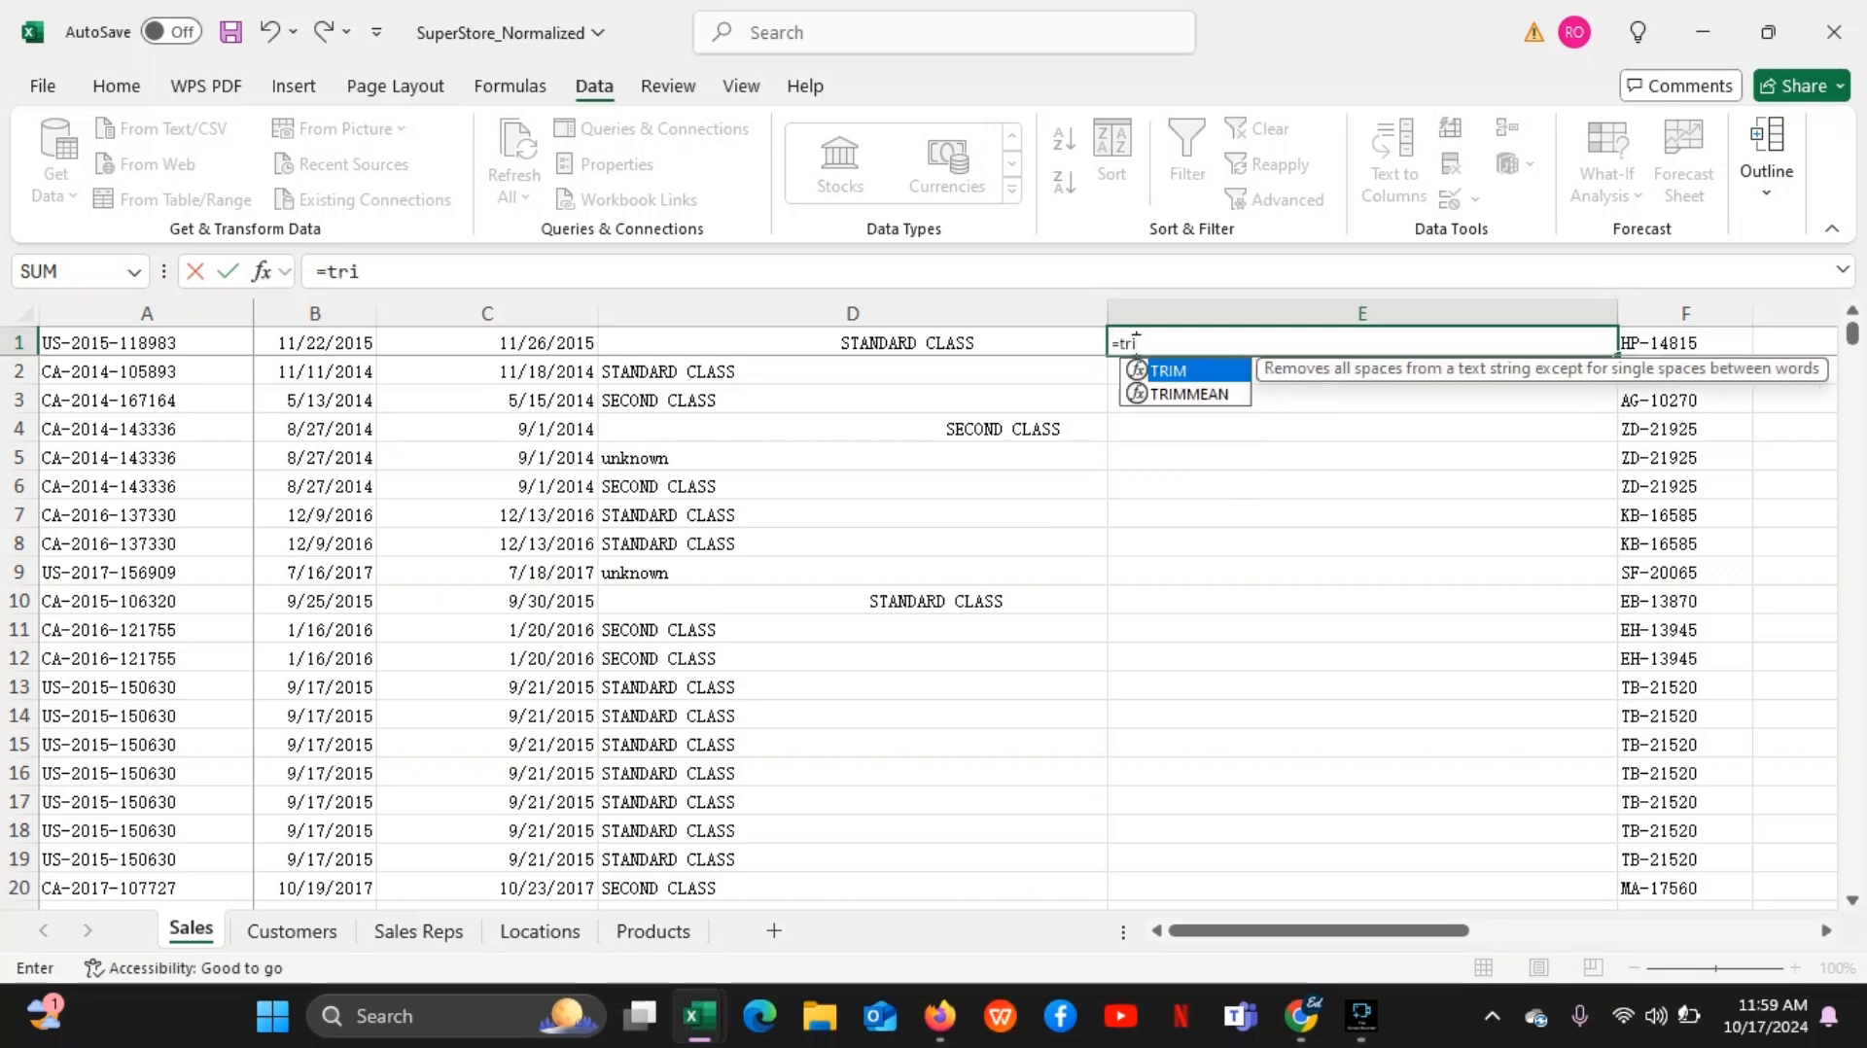
{"action": "double_click", "coordinate": [1227, 374]}
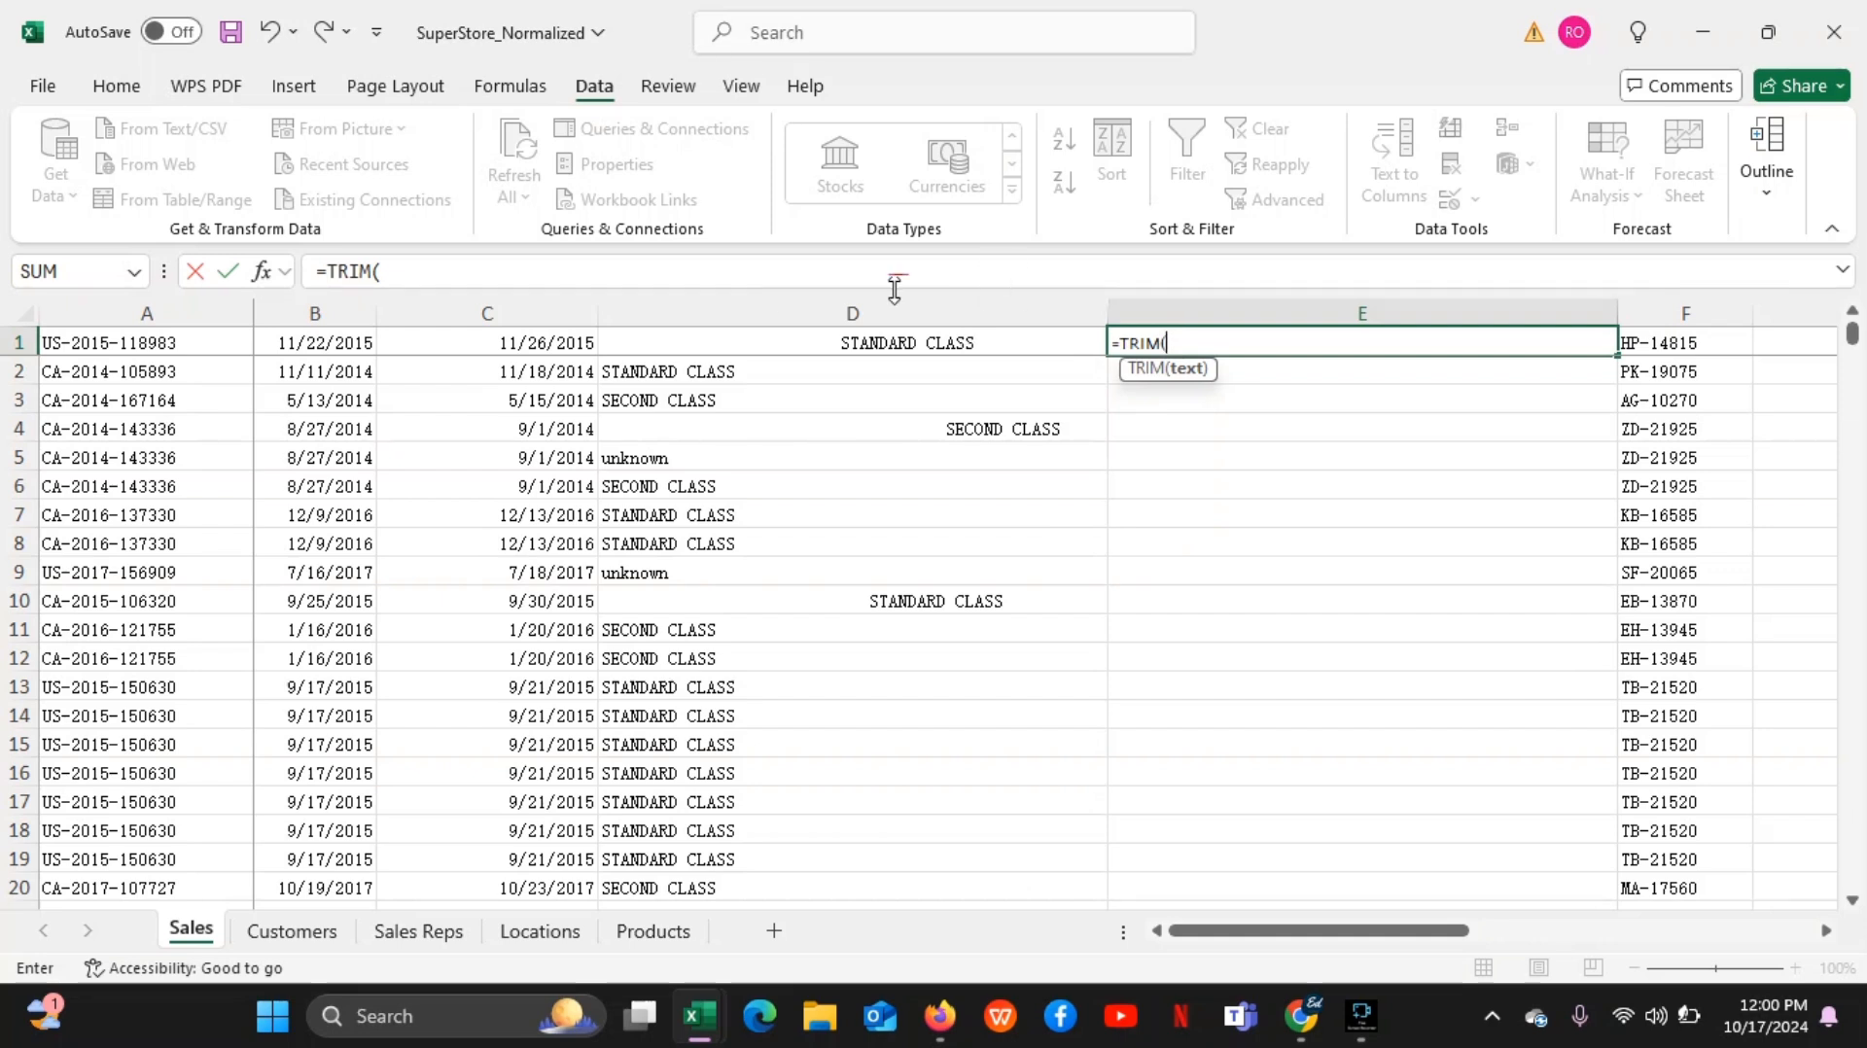
{"action": "left_click", "coordinate": [951, 342]}
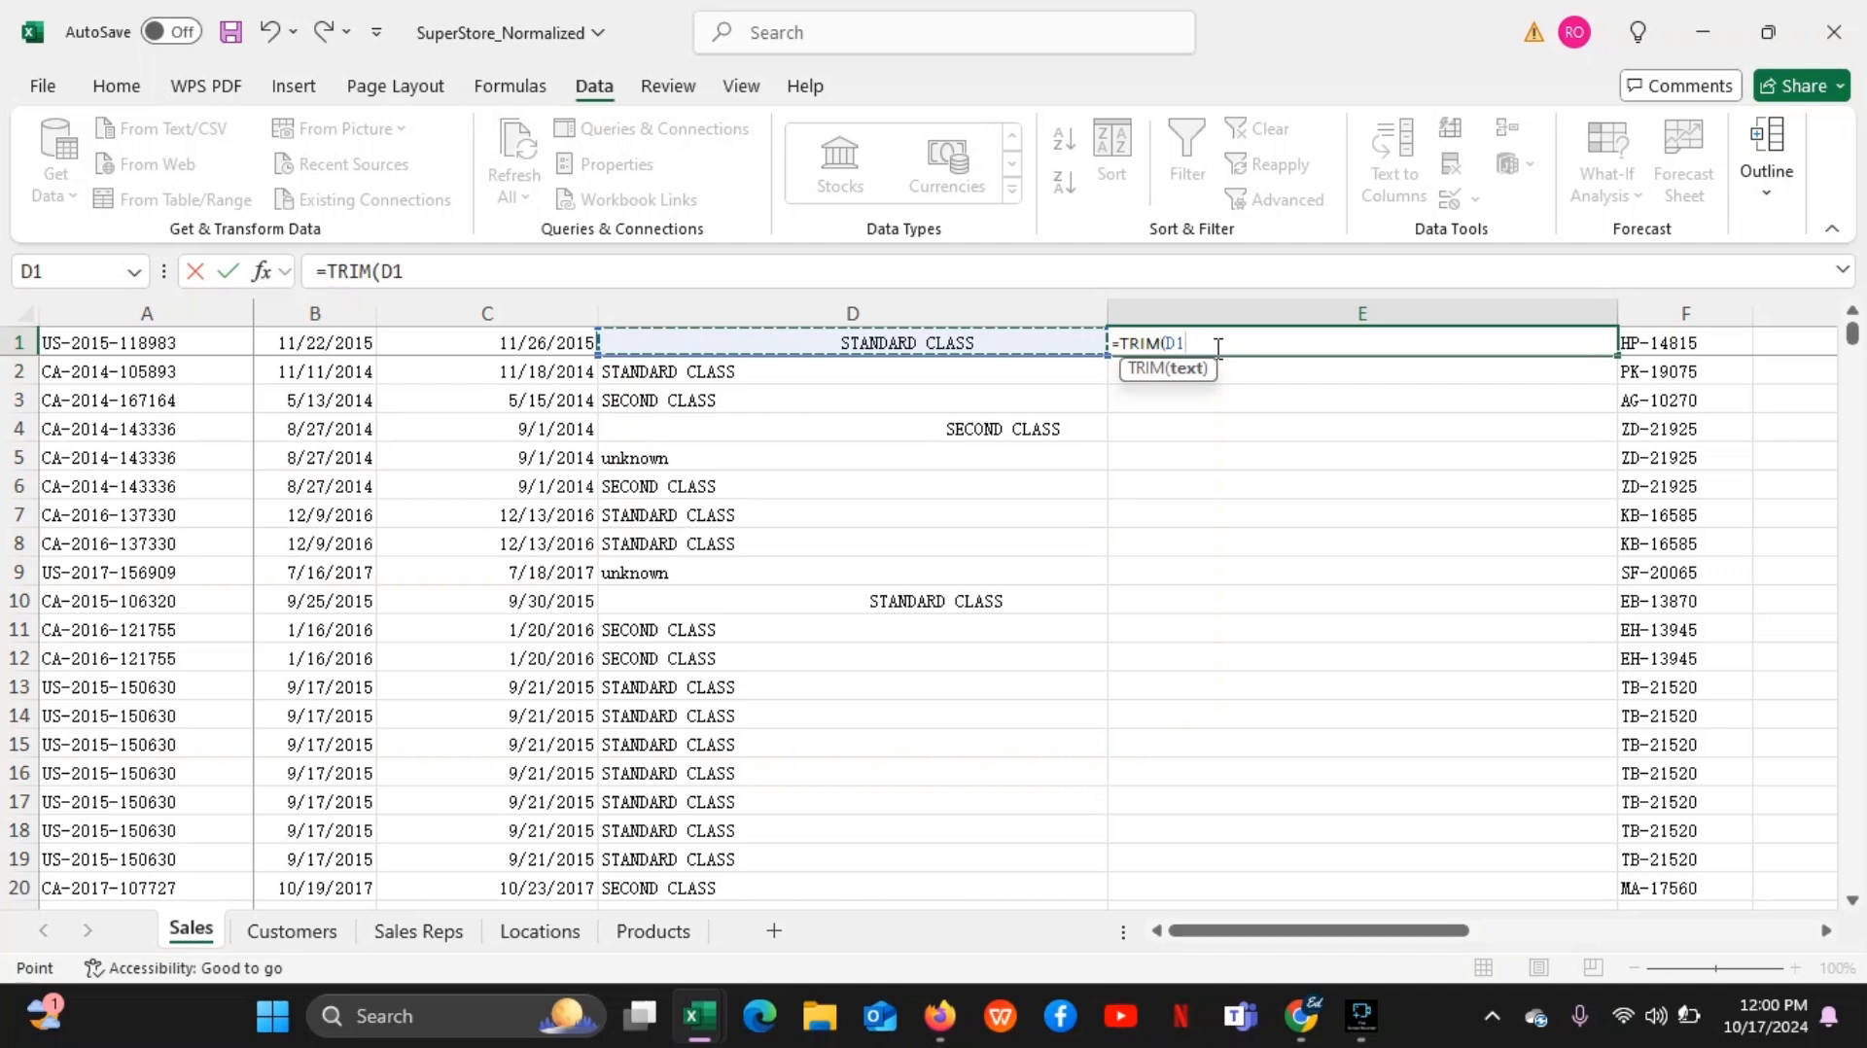
{"action": "type", "text": ")"}
{"action": "key", "text": "Return"}
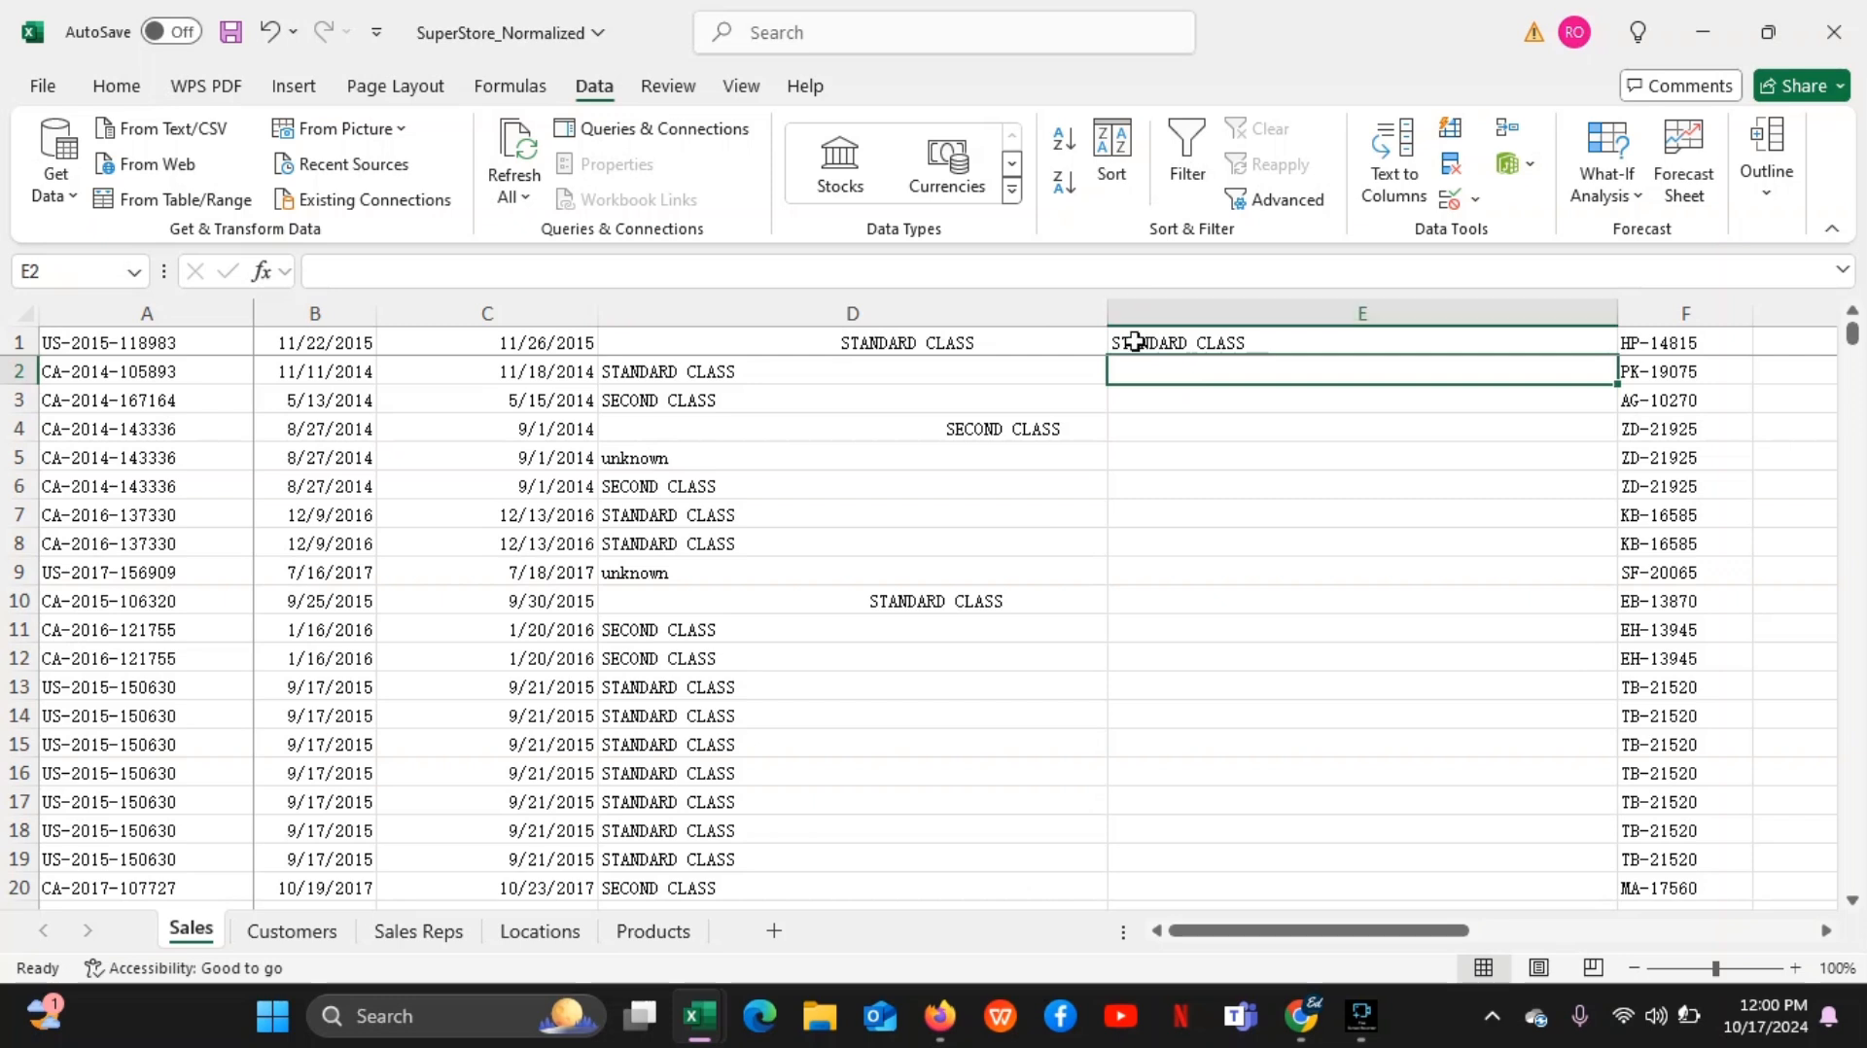
Compare the indented text in D1 with the trimmed text in E1, and open the formula in E1 for viewing
{"action": "left_click", "coordinate": [798, 334]}
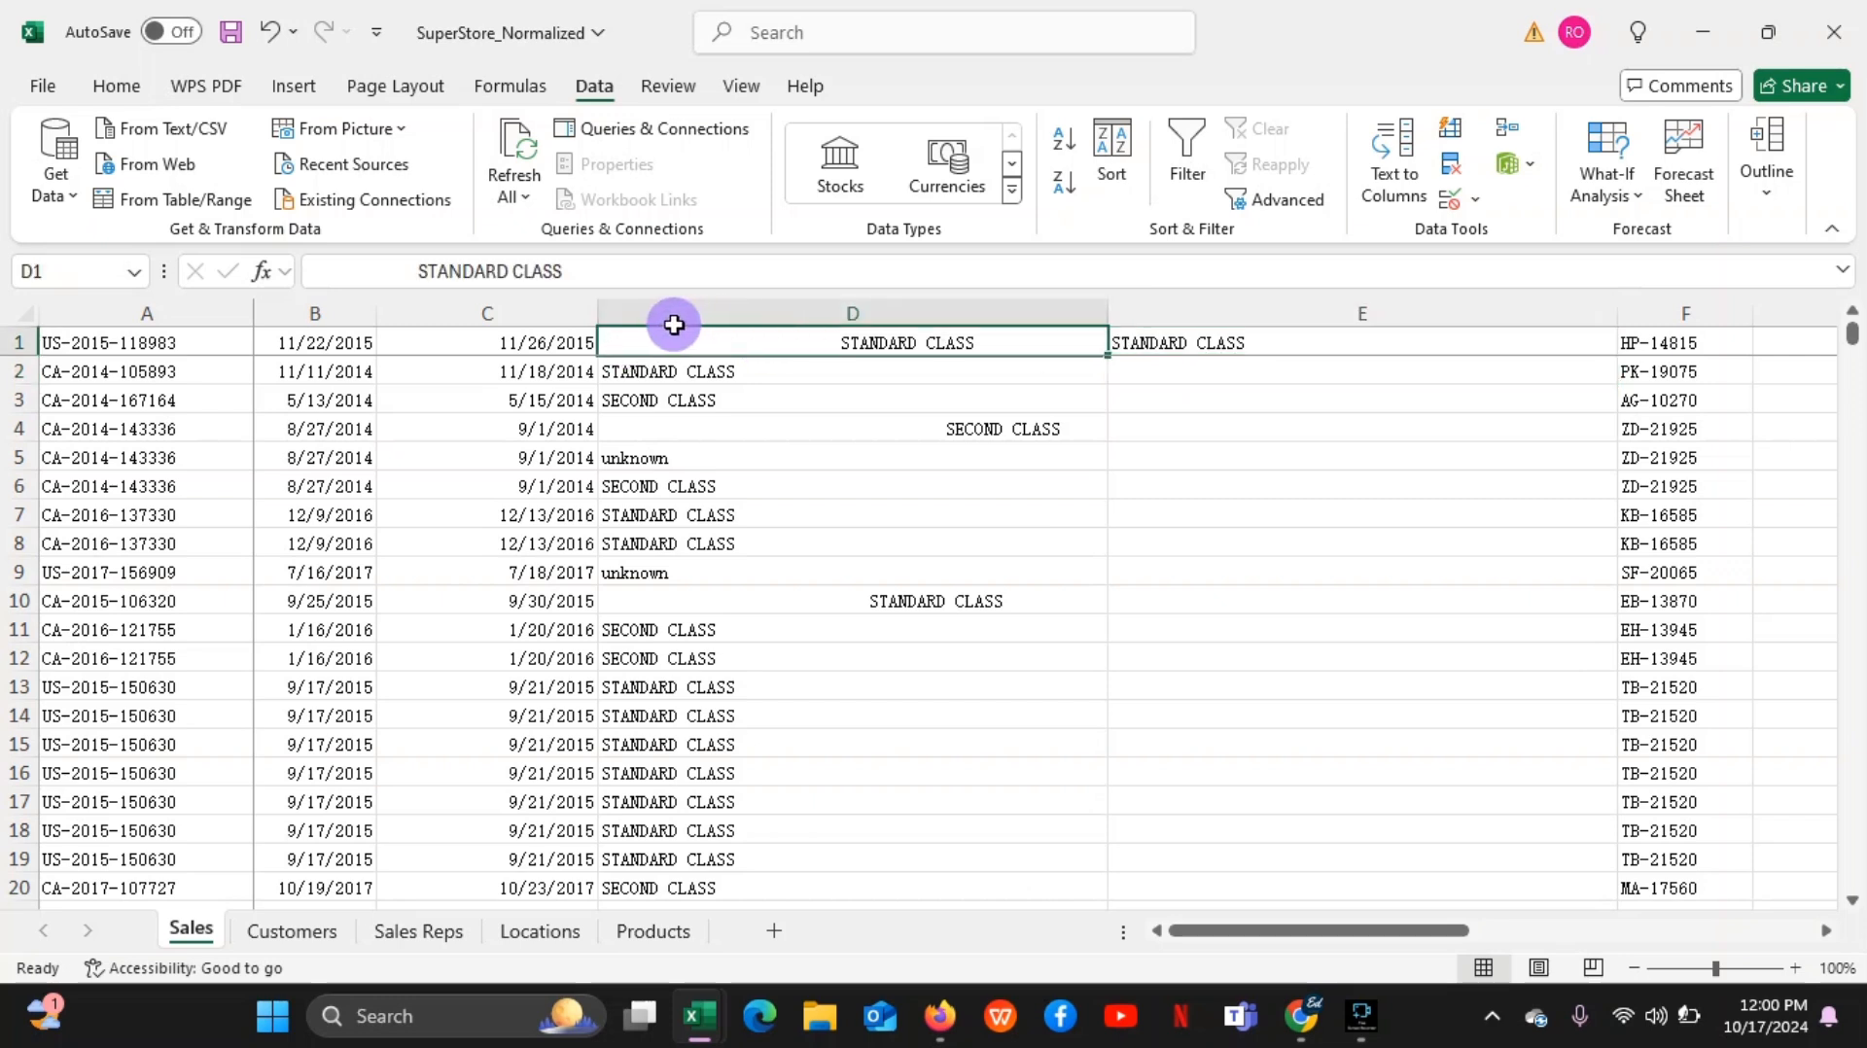
{"action": "left_click_drag", "start_coordinate": [866, 334], "coordinate": [1004, 362]}
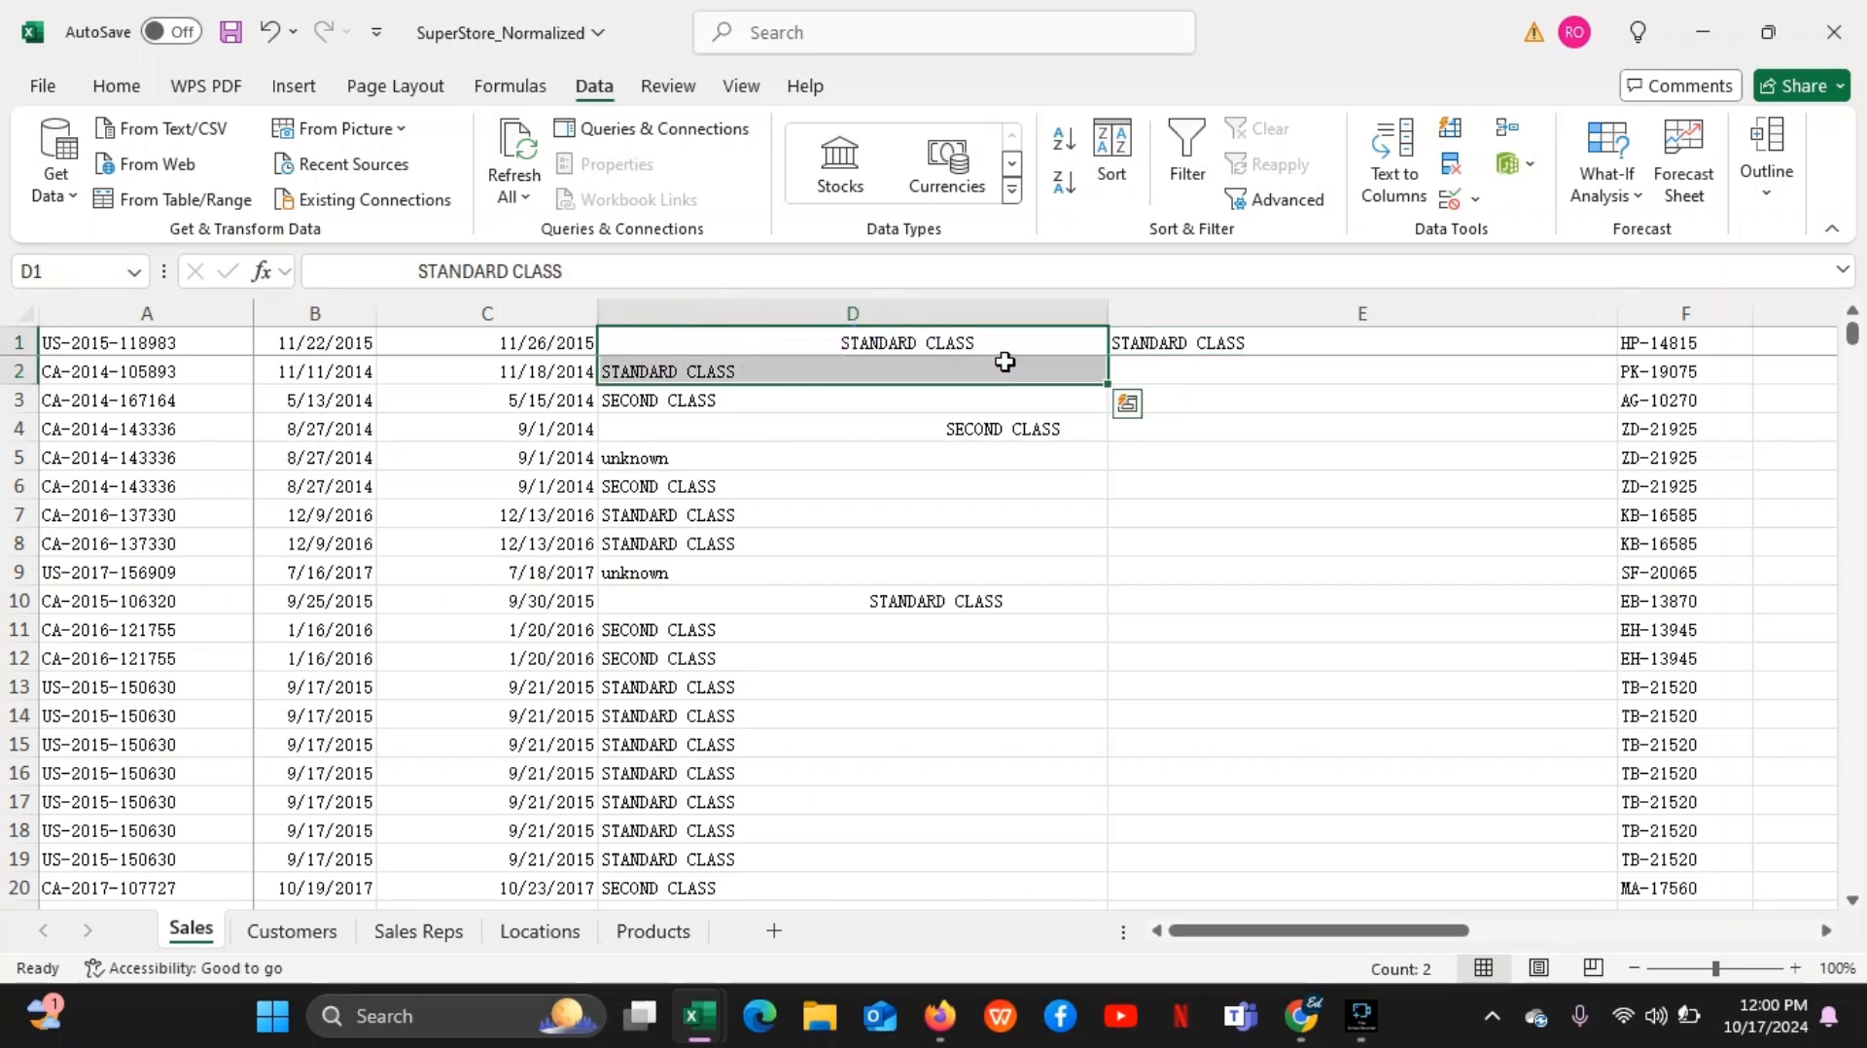
{"action": "left_click", "coordinate": [1183, 342]}
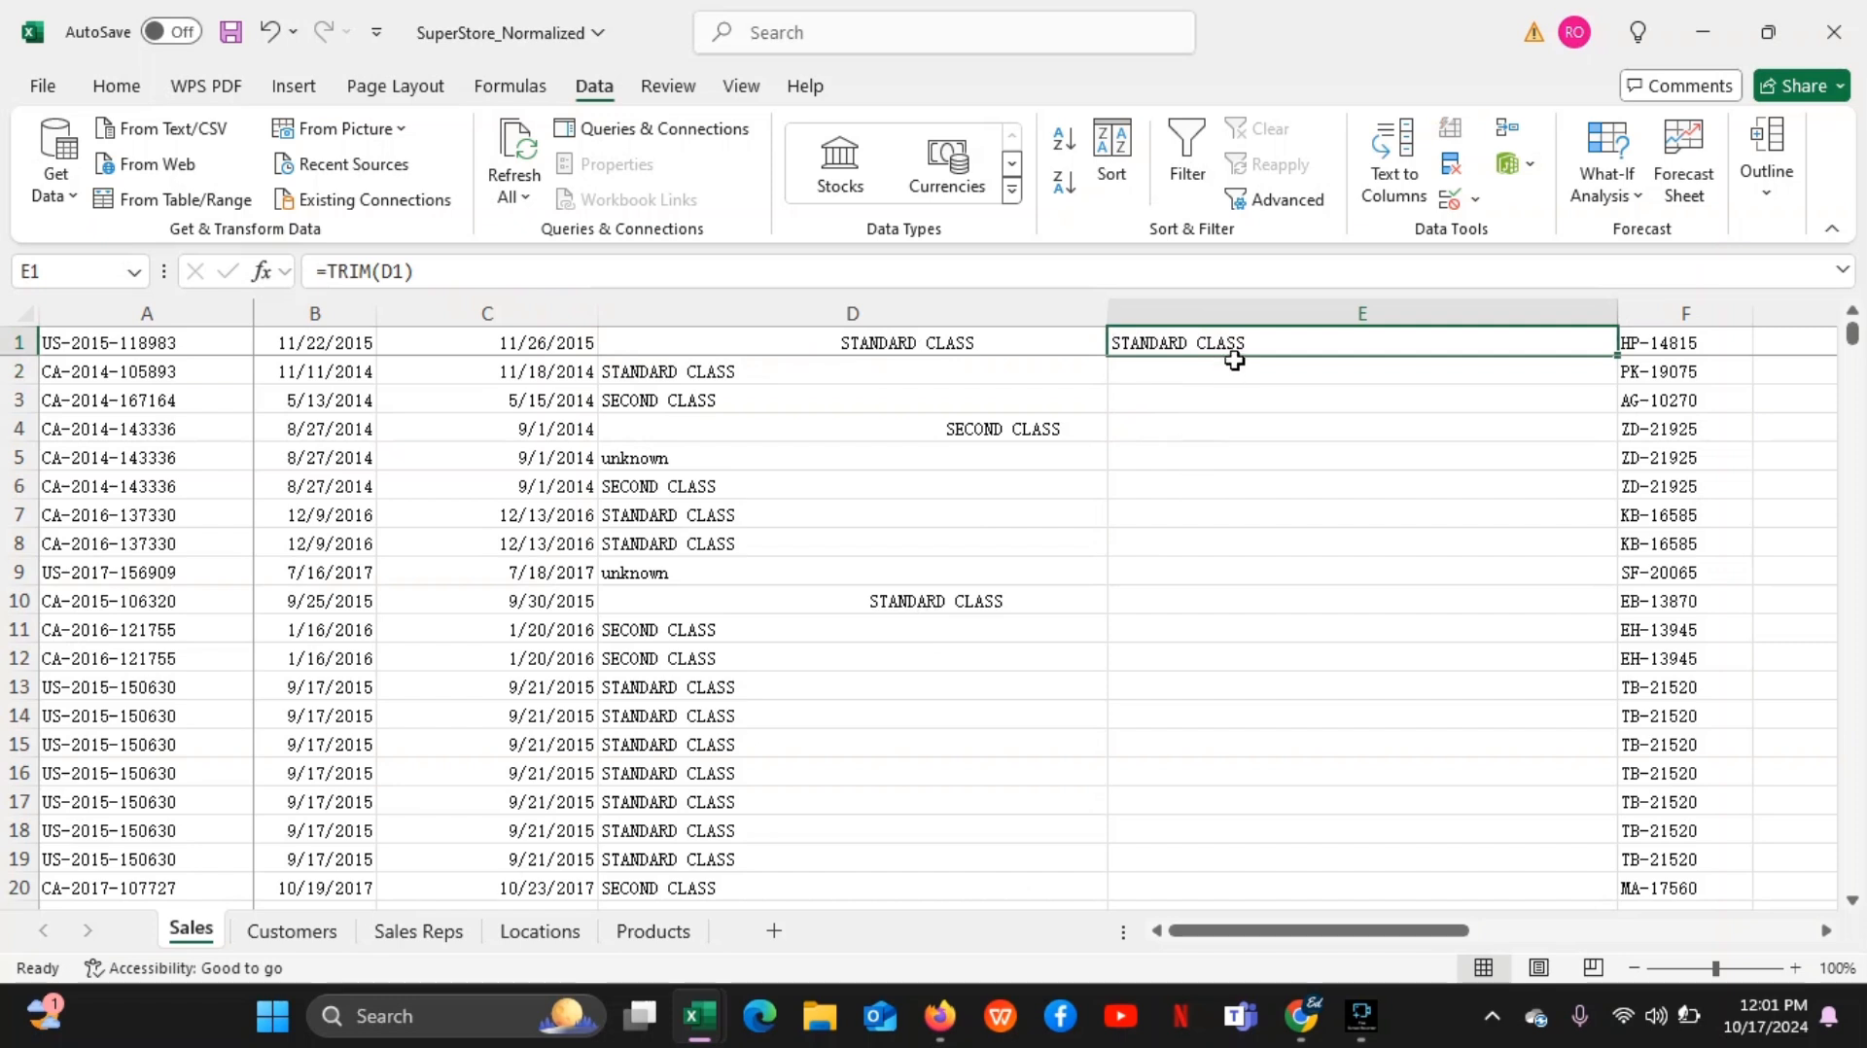
{"action": "left_click", "coordinate": [1260, 344]}
{"action": "double_click", "coordinate": [1247, 344]}
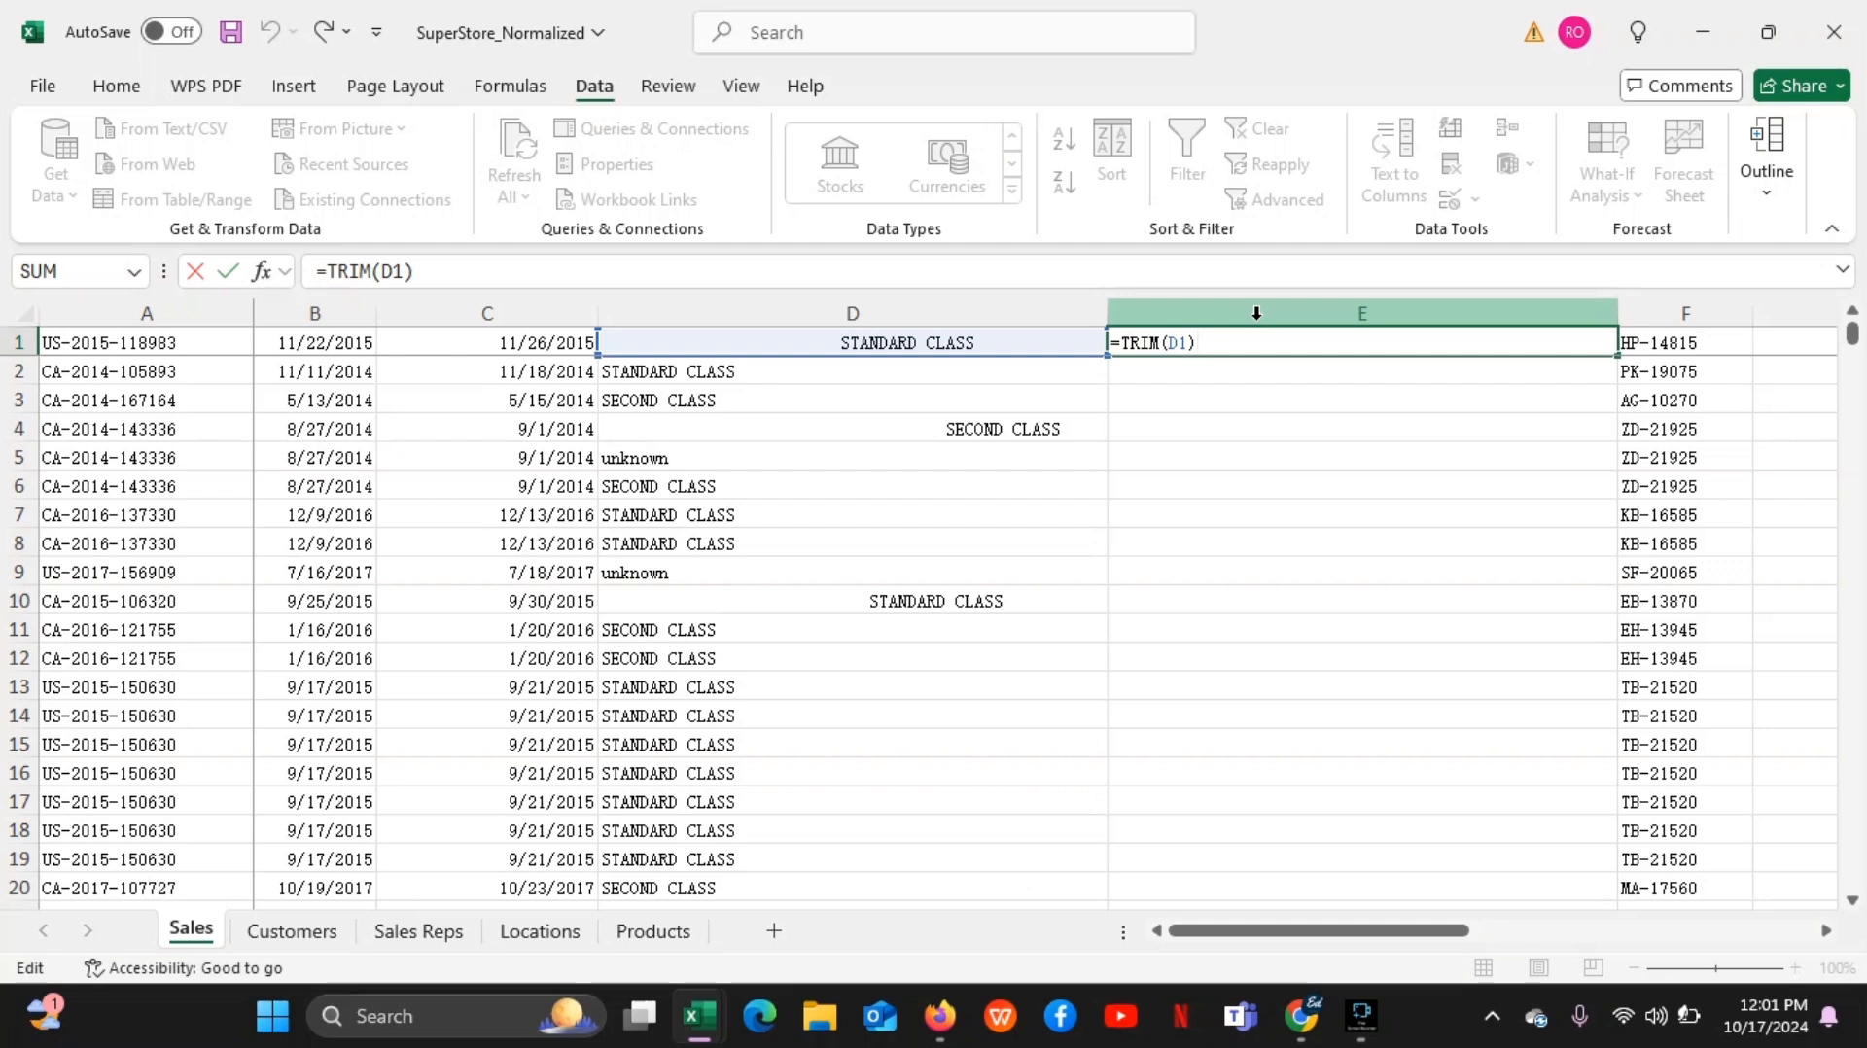
Switch to the Google Meet call, share the entire screen, hide the sharing notice and return to the Excel workbook
{"action": "mouse_move", "coordinate": [1303, 1011]}
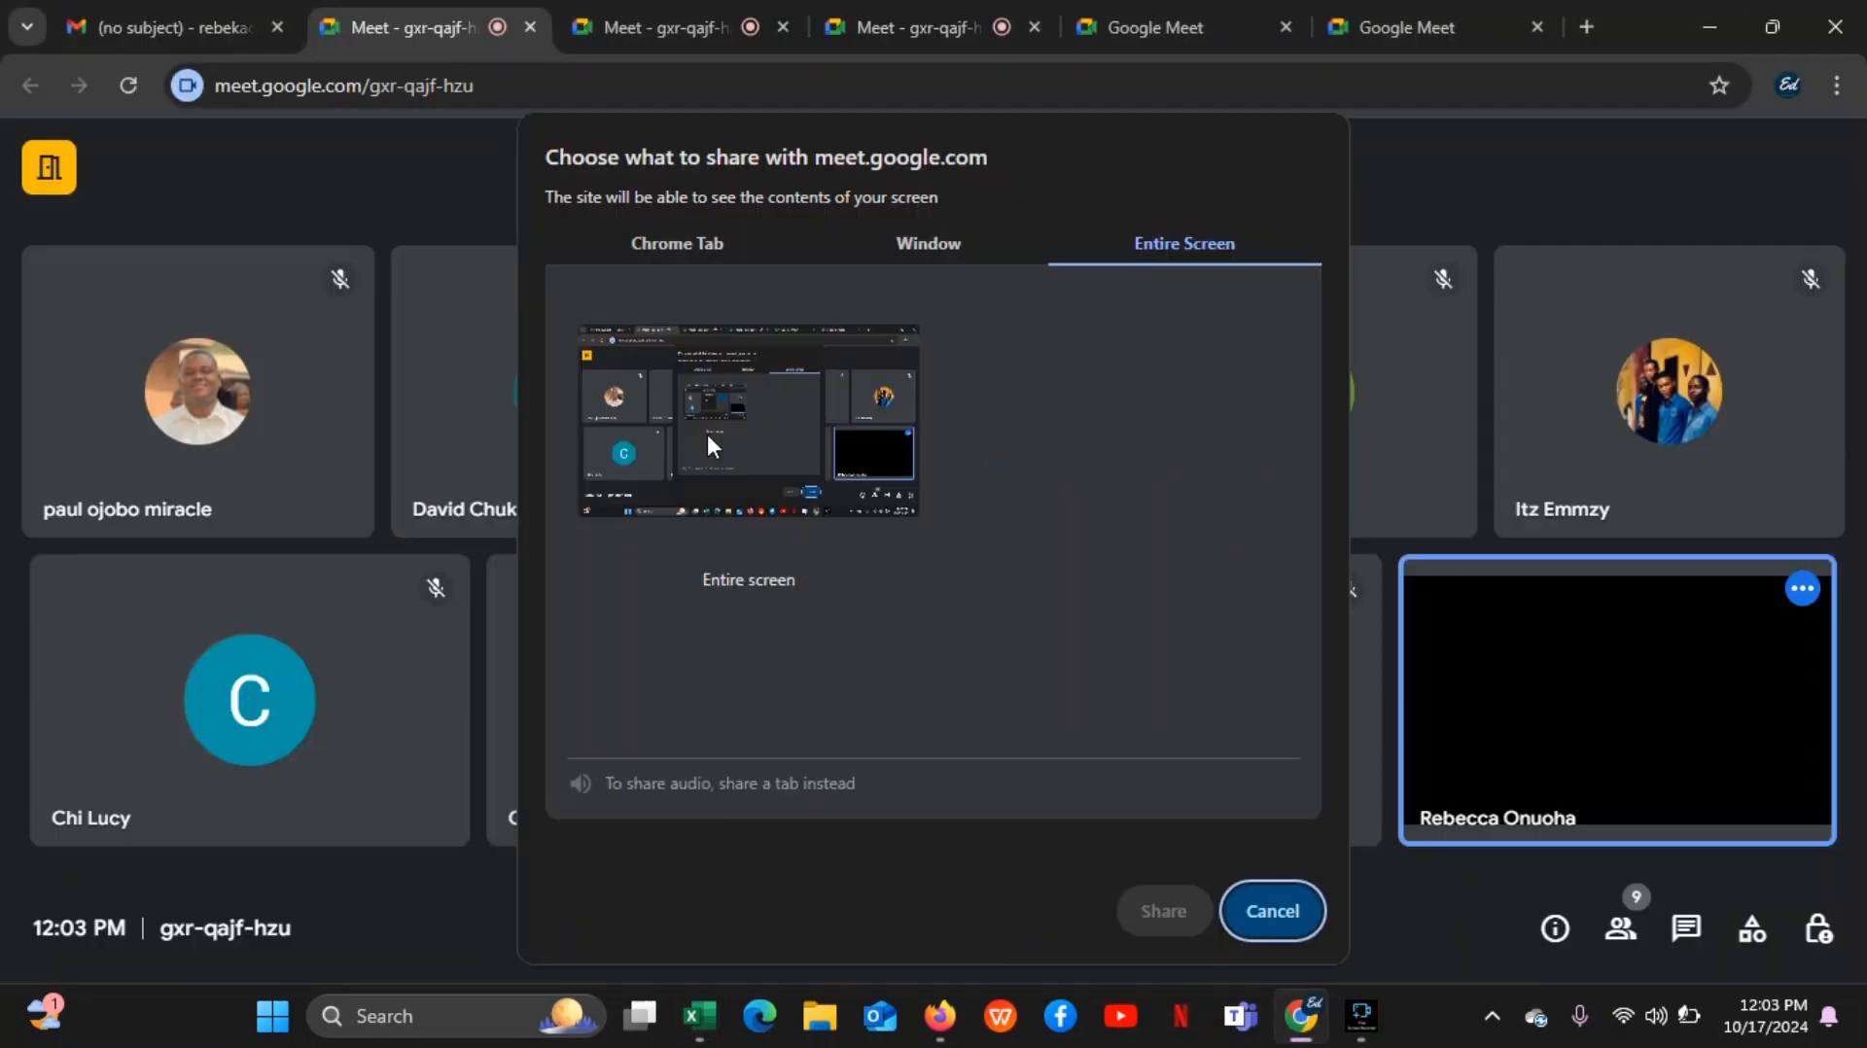
{"action": "left_click", "coordinate": [708, 434]}
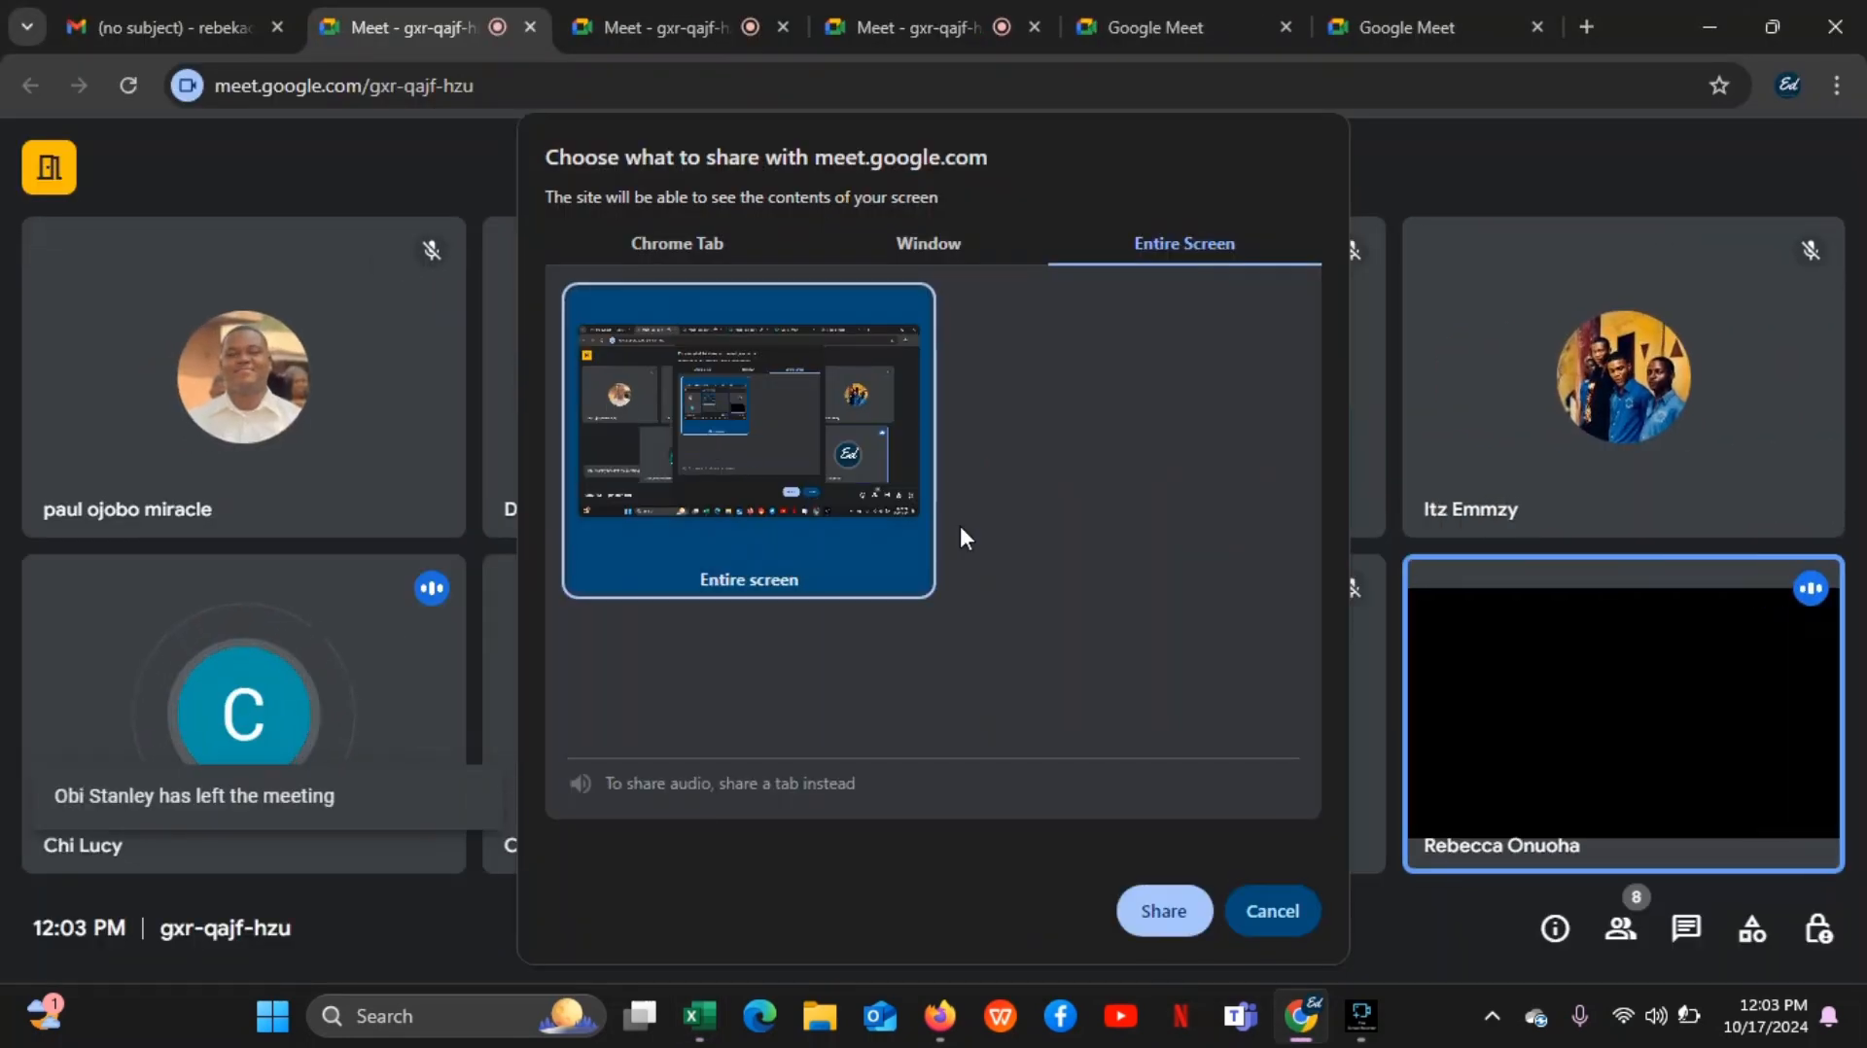
{"action": "left_click", "coordinate": [1162, 914]}
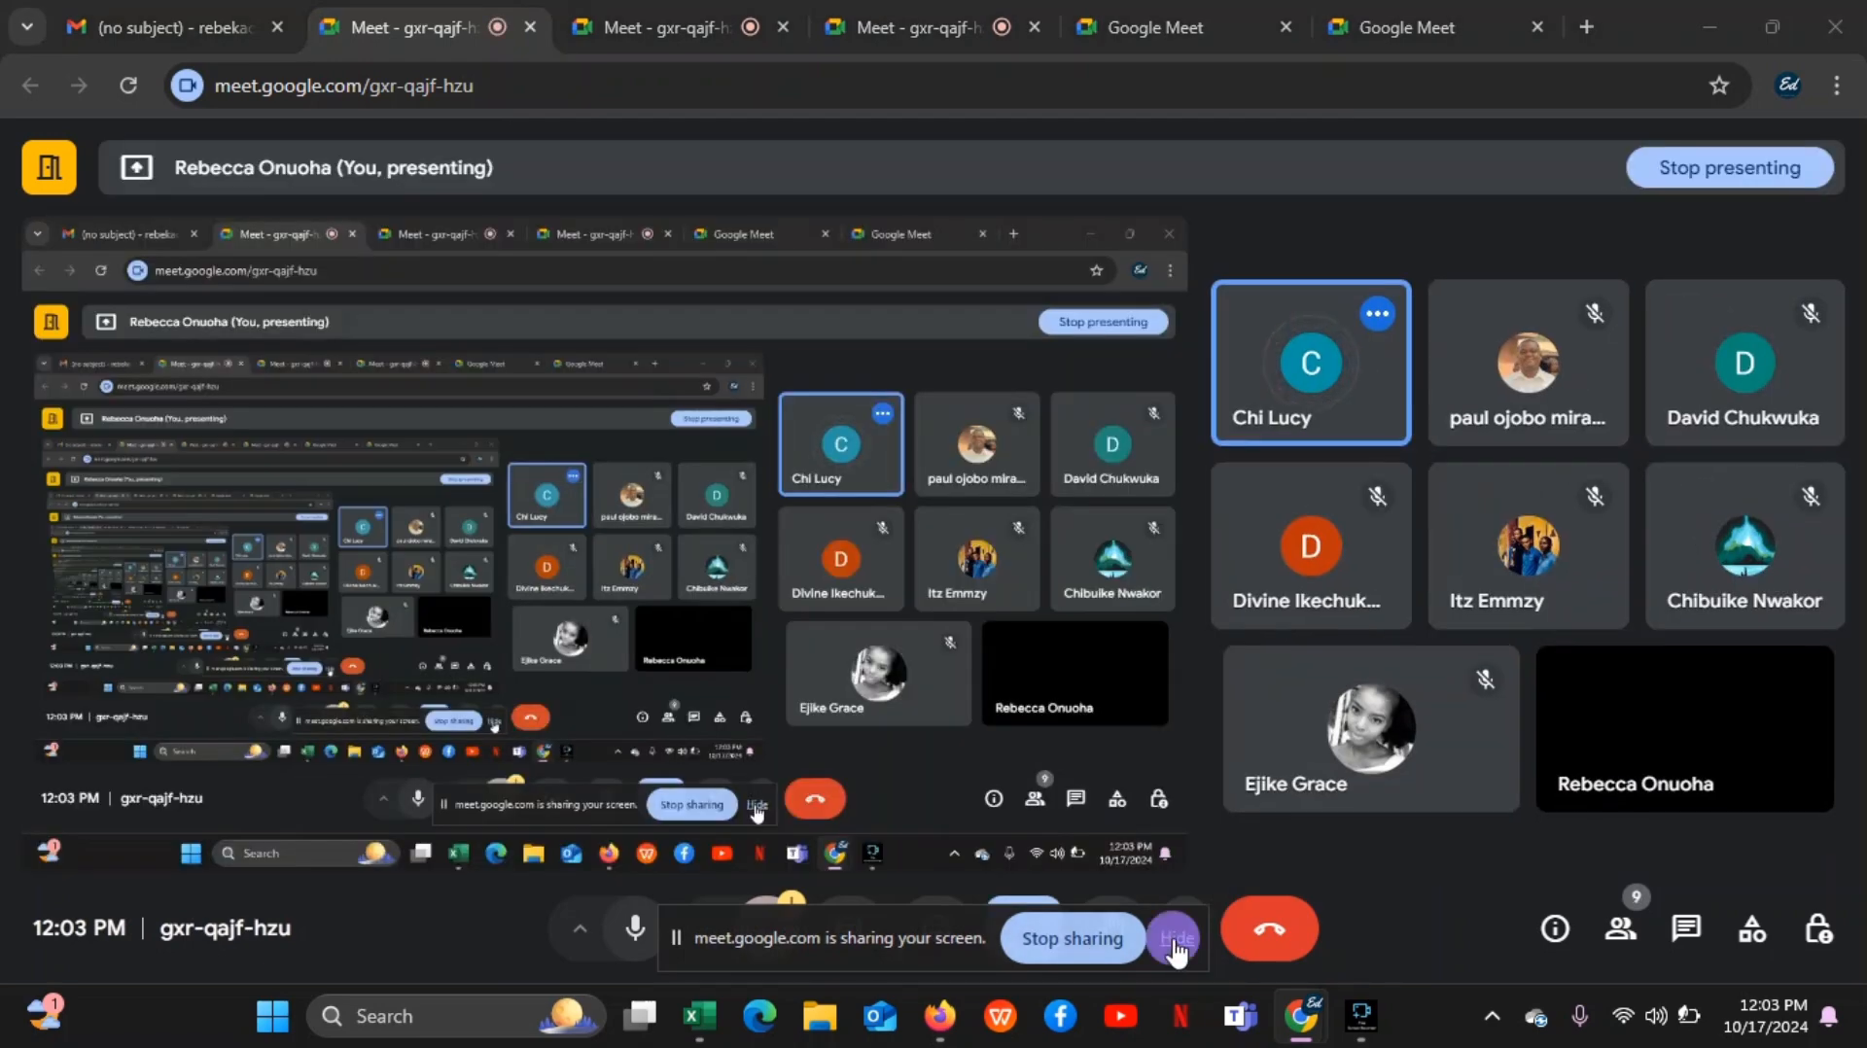
{"action": "left_click", "coordinate": [1176, 938]}
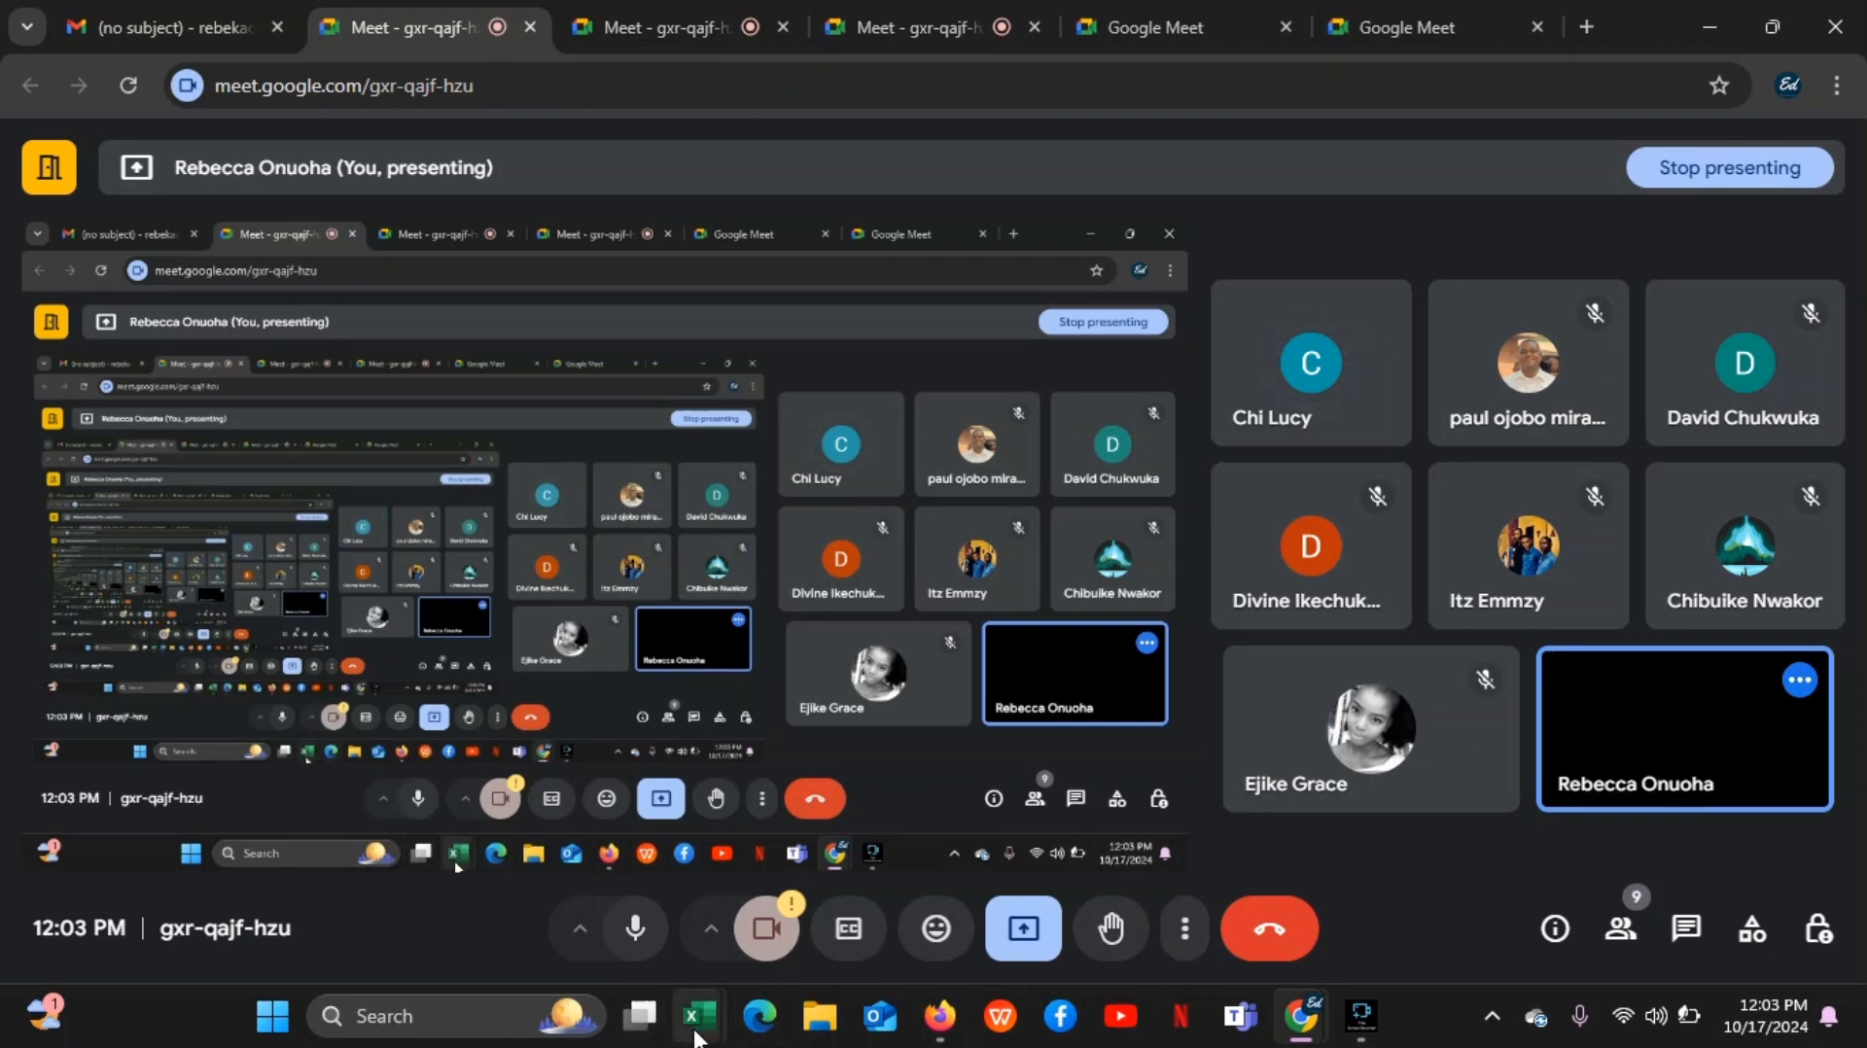
{"action": "mouse_move", "coordinate": [698, 1016]}
{"action": "left_click", "coordinate": [623, 849]}
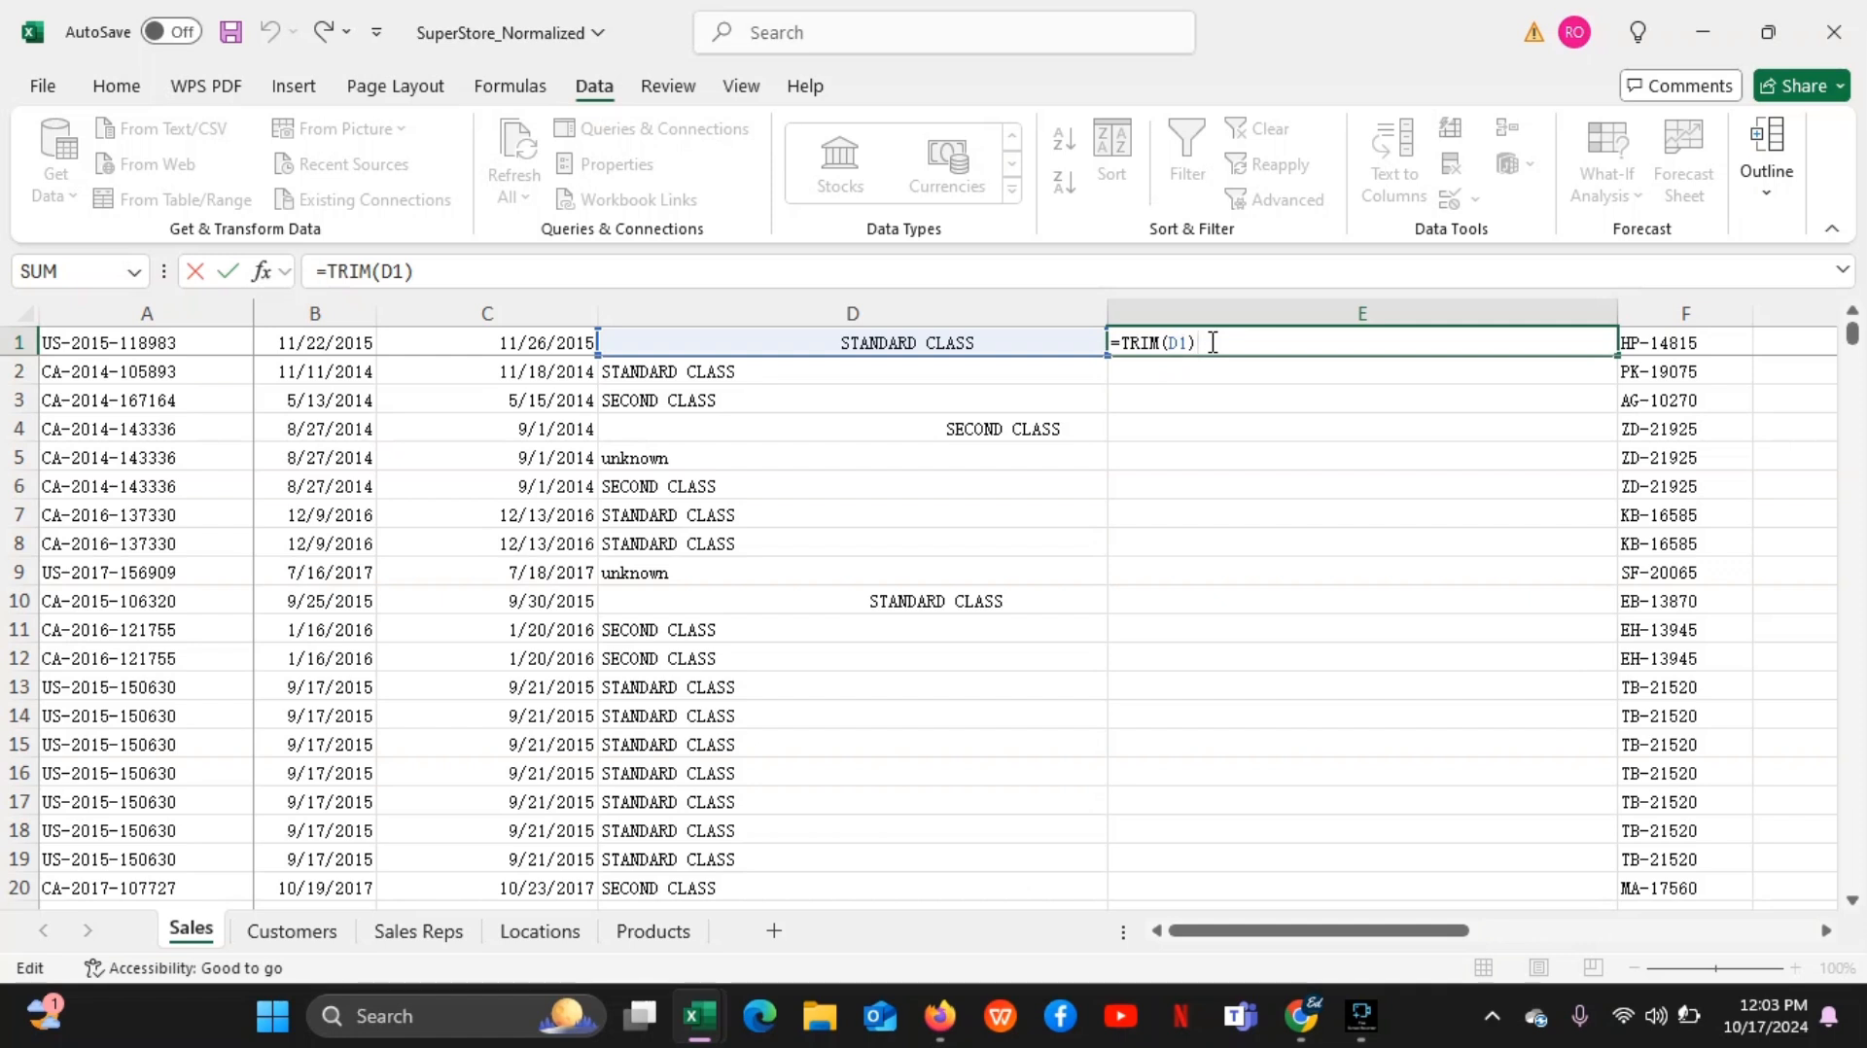
Erase the TRIM formula from cell E1 and undo the erasure
{"action": "key", "text": "BackSpace"}
{"action": "key", "text": "BackSpace"}
{"action": "key", "text": "BackSpace"}
{"action": "key", "text": "BackSpace"}
{"action": "key", "text": "BackSpace"}
{"action": "key", "text": "BackSpace"}
{"action": "key", "text": "BackSpace"}
{"action": "key", "text": "BackSpace"}
{"action": "key", "text": "BackSpace"}
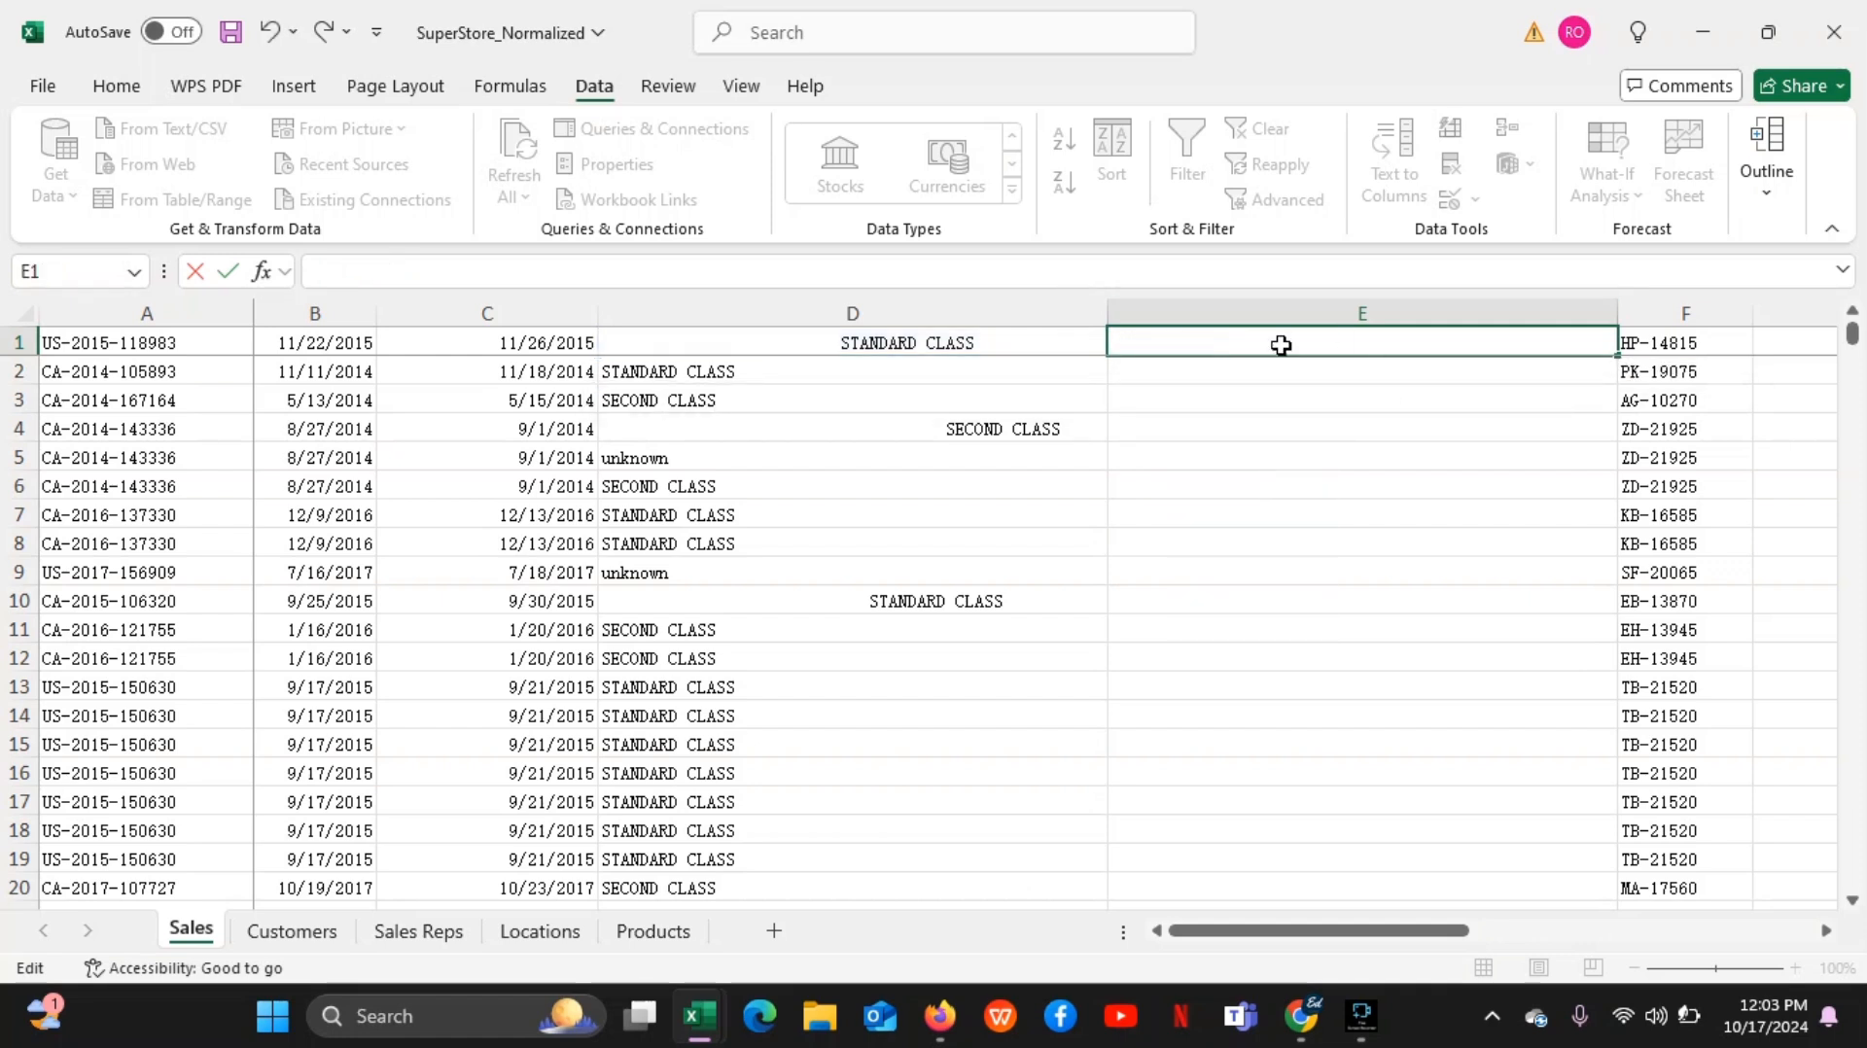
{"action": "left_click", "coordinate": [271, 35]}
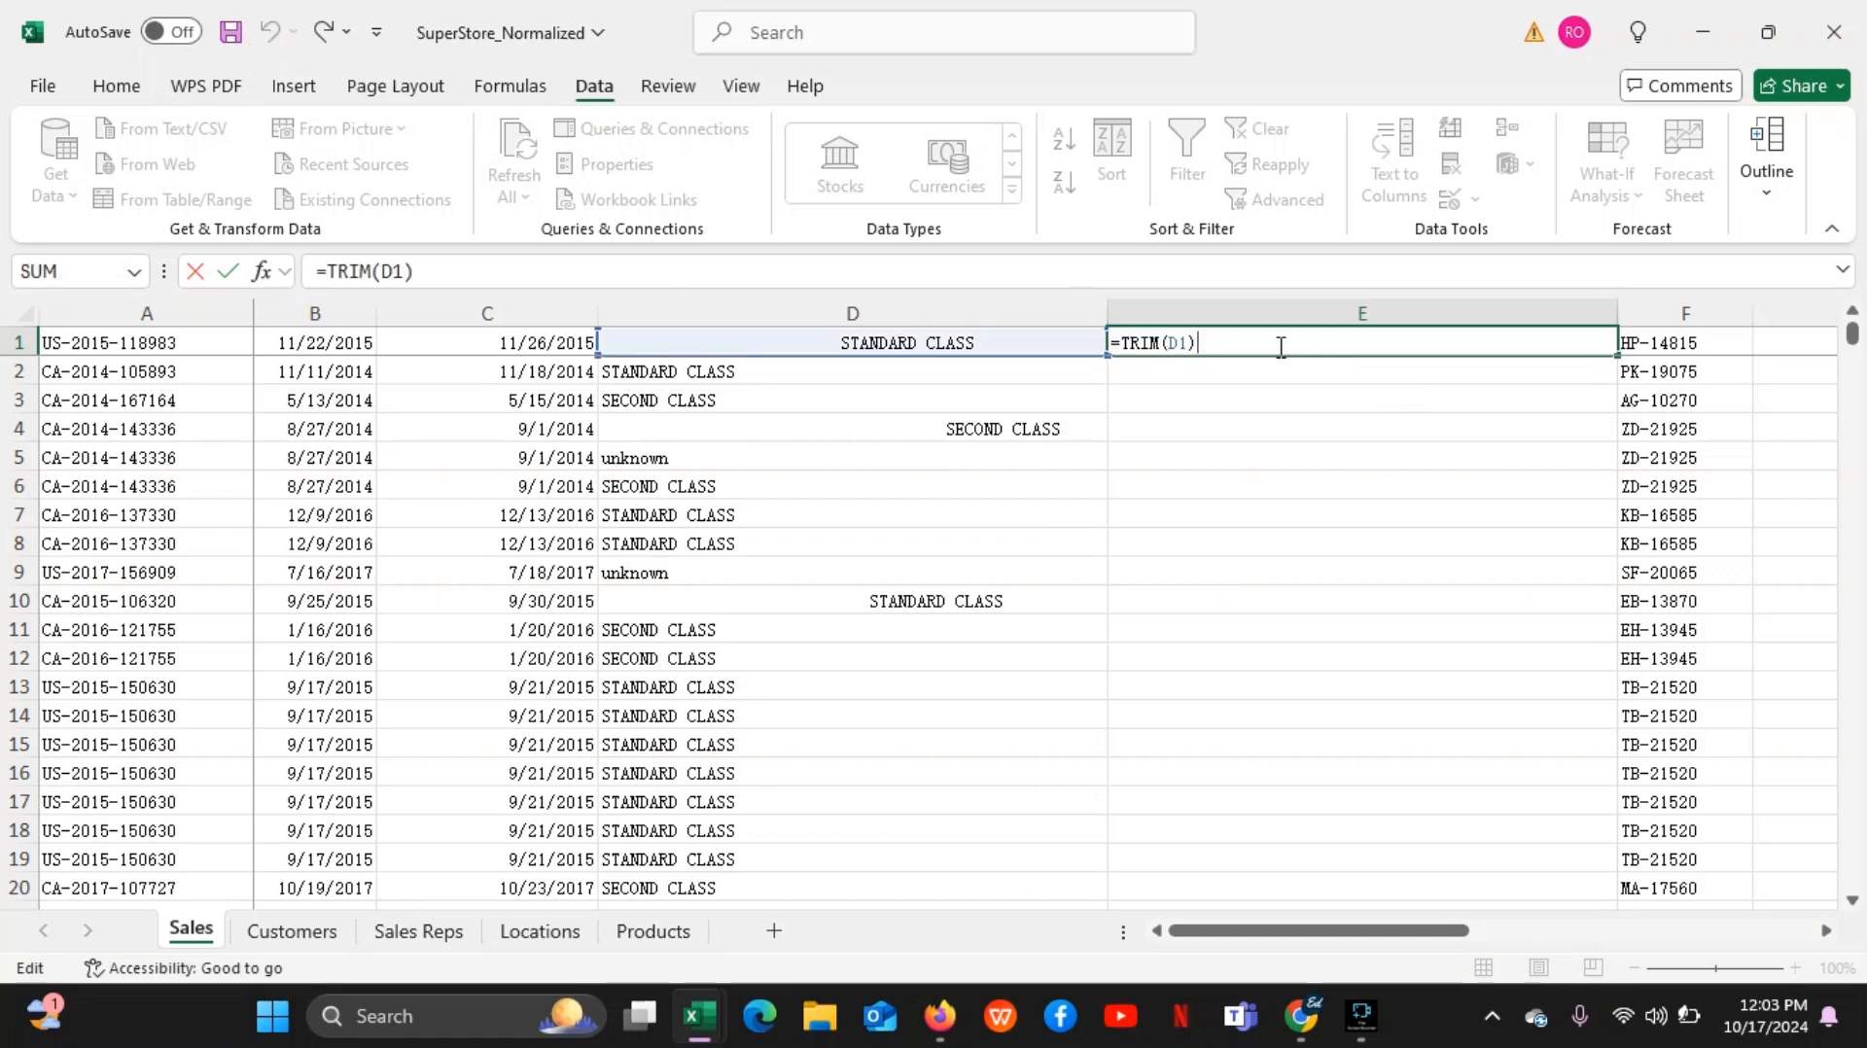
Clear the TRIM formula from E1 again and delete the whole helper column E
{"action": "key", "text": "BackSpace"}
{"action": "key", "text": "BackSpace"}
{"action": "key", "text": "BackSpace"}
{"action": "key", "text": "BackSpace"}
{"action": "key", "text": "BackSpace"}
{"action": "key", "text": "BackSpace"}
{"action": "key", "text": "BackSpace"}
{"action": "key", "text": "BackSpace"}
{"action": "key", "text": "BackSpace"}
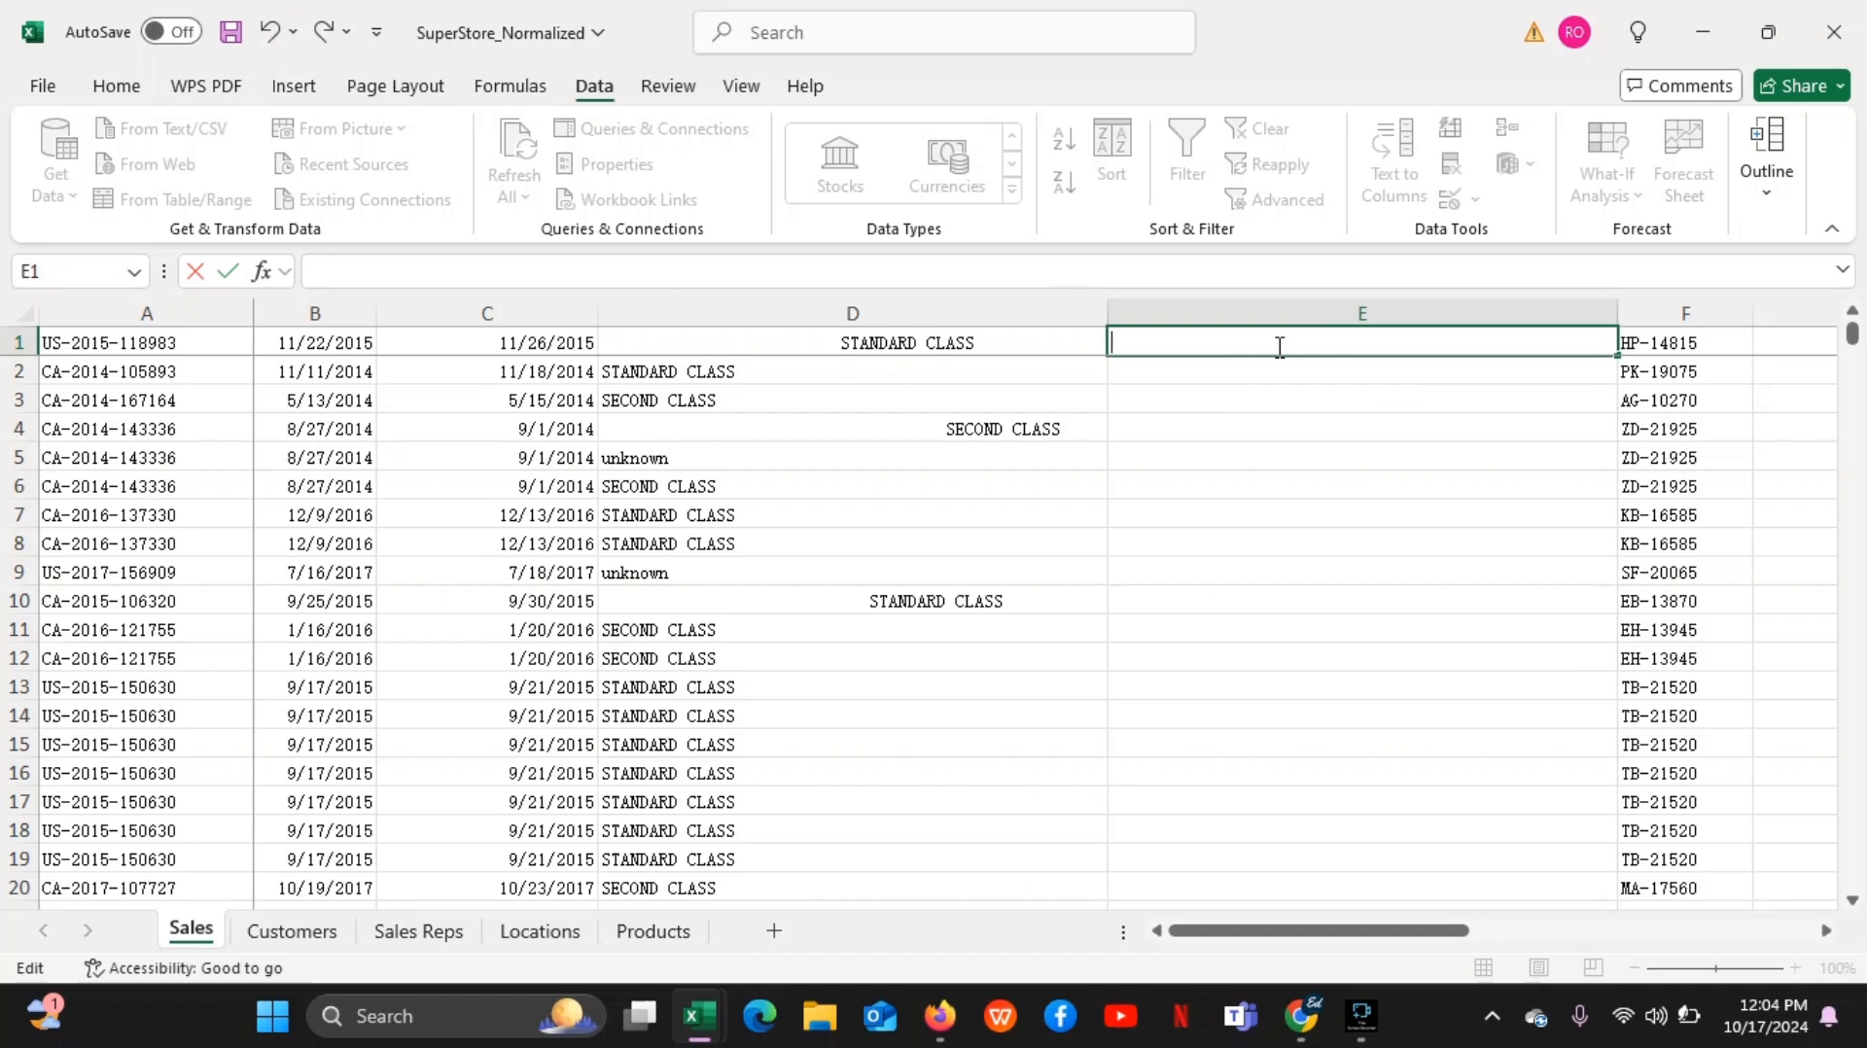
{"action": "left_click", "coordinate": [1279, 347]}
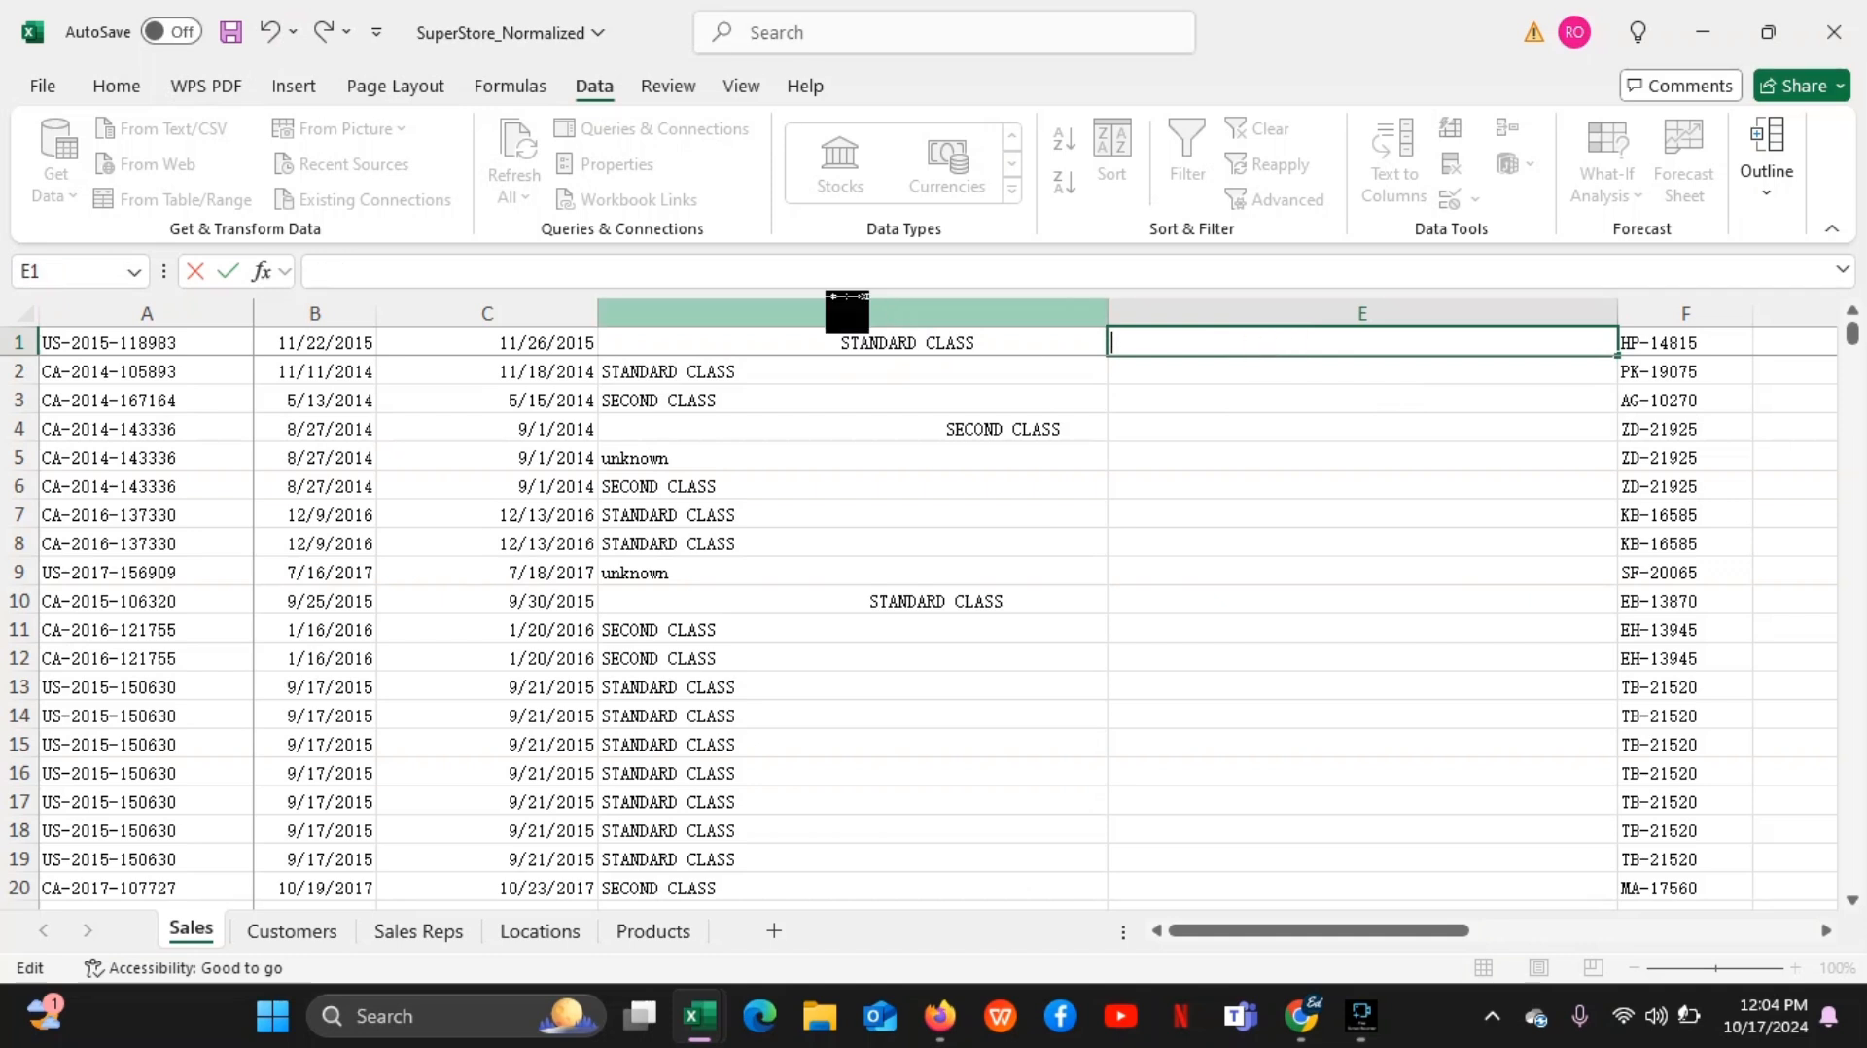
{"action": "left_click", "coordinate": [268, 33]}
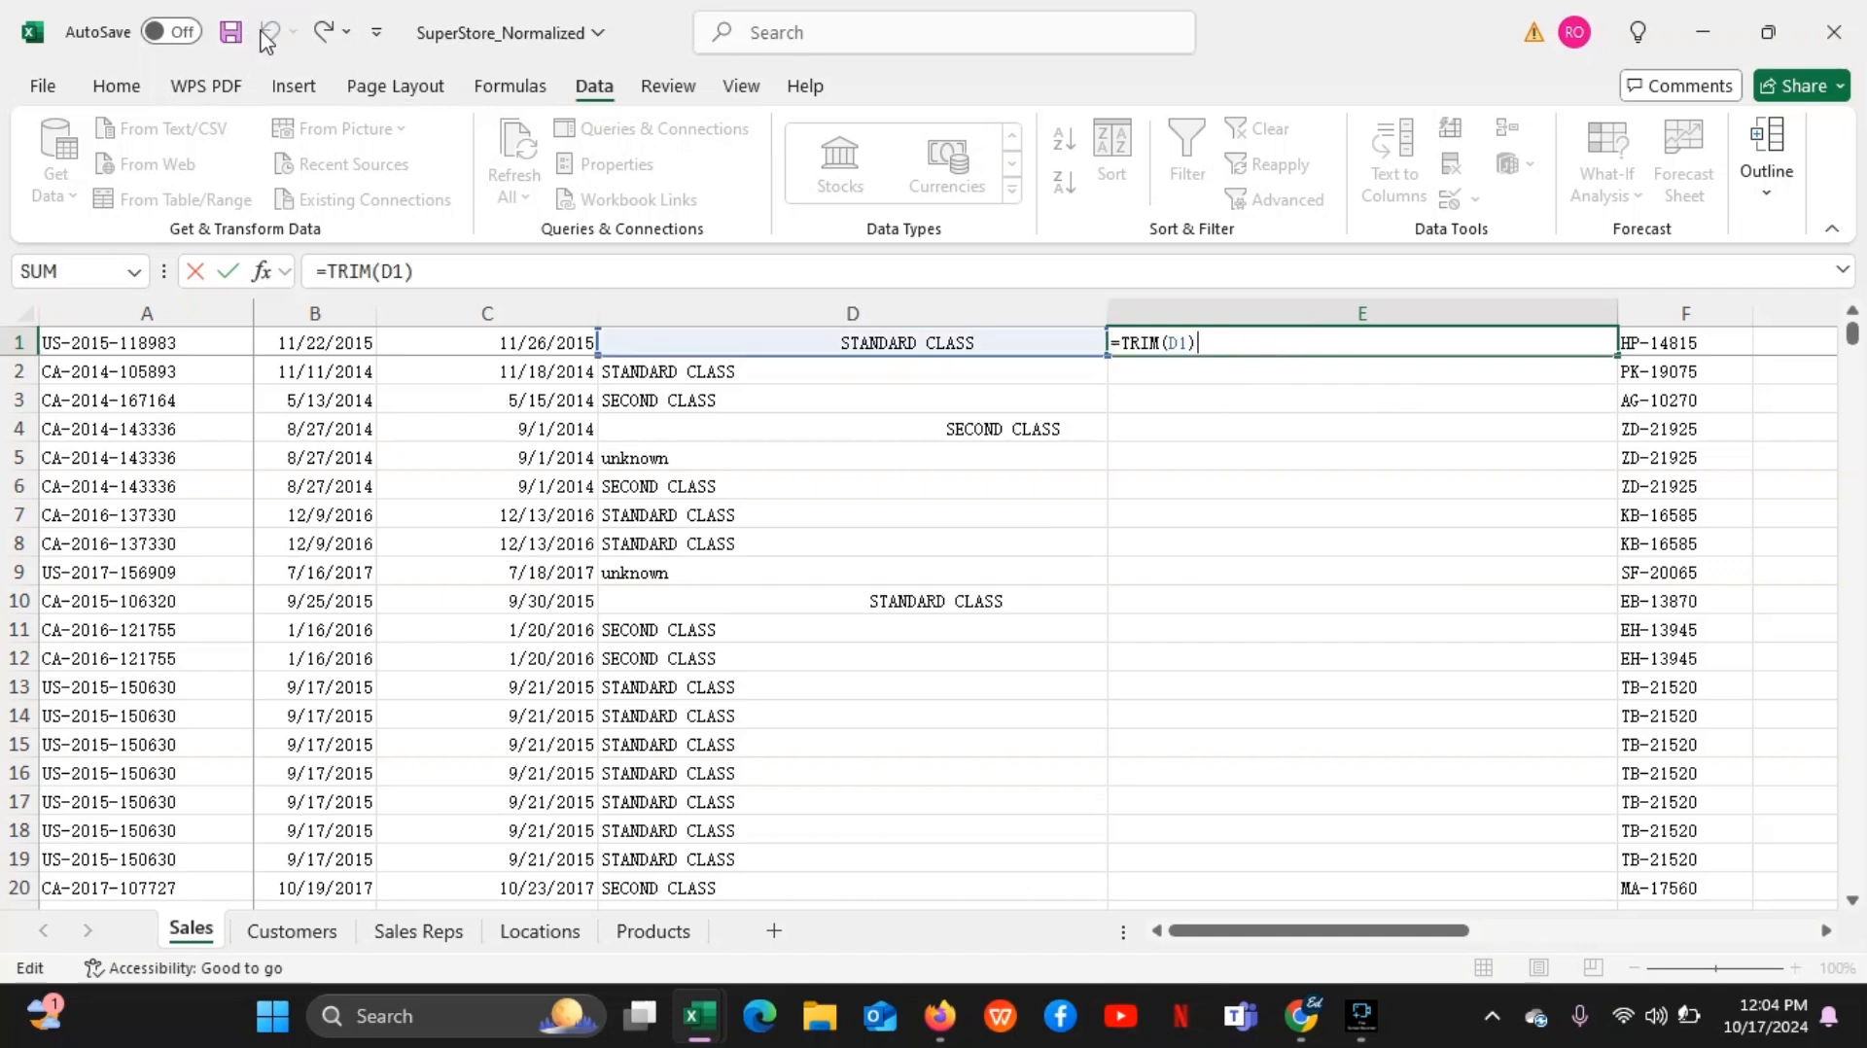
{"action": "left_click", "coordinate": [322, 33]}
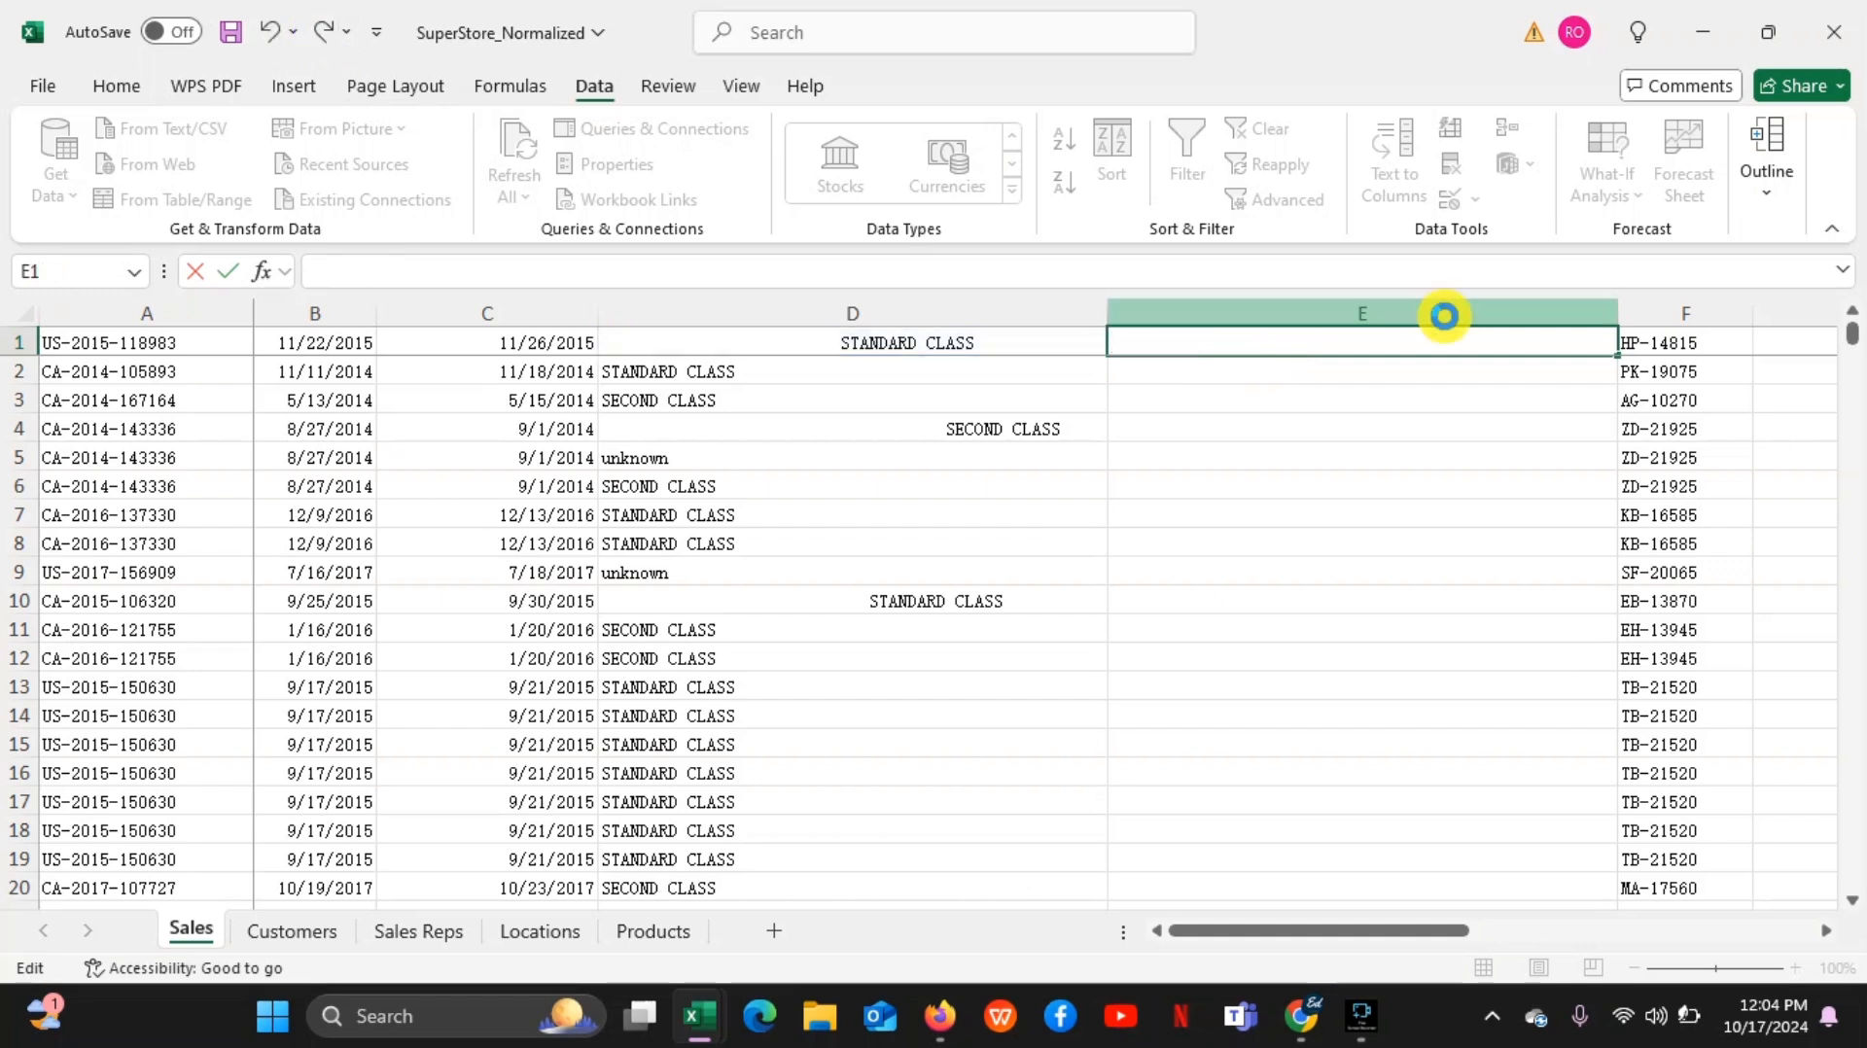
{"action": "right_click", "coordinate": [1448, 313]}
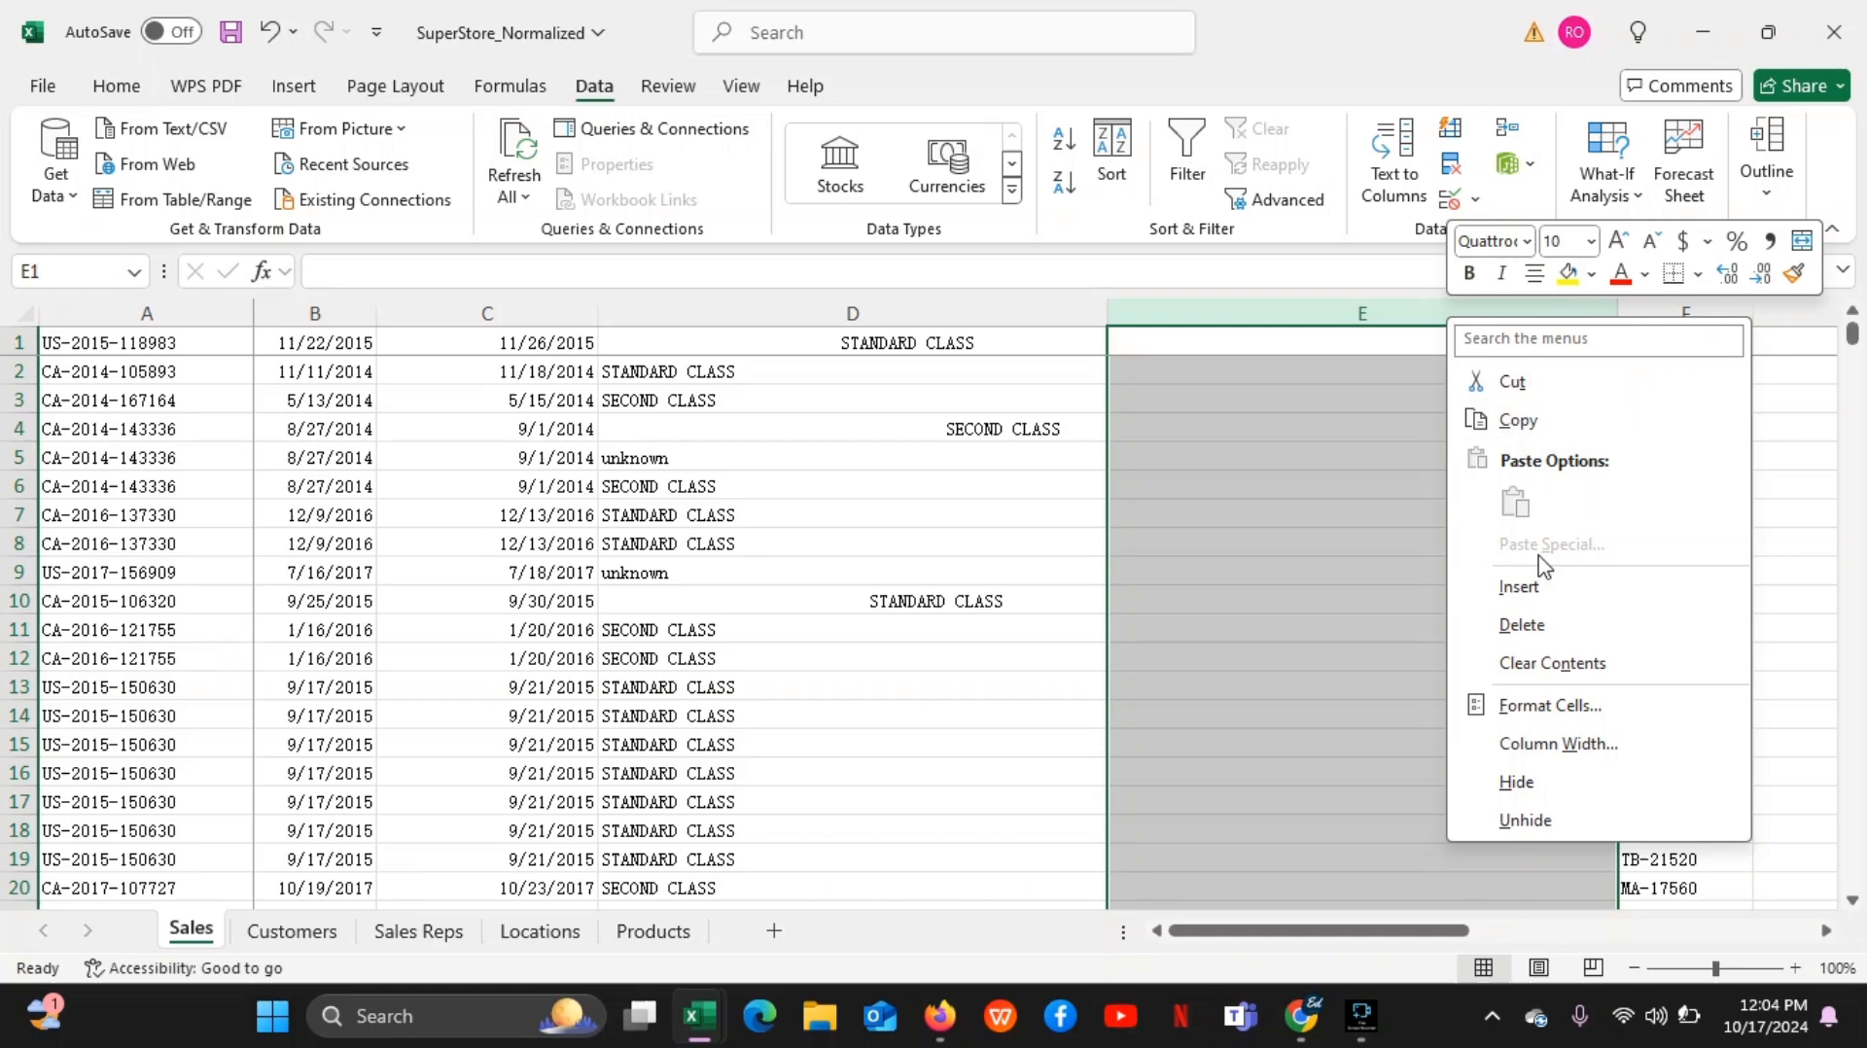
{"action": "left_click", "coordinate": [1545, 627]}
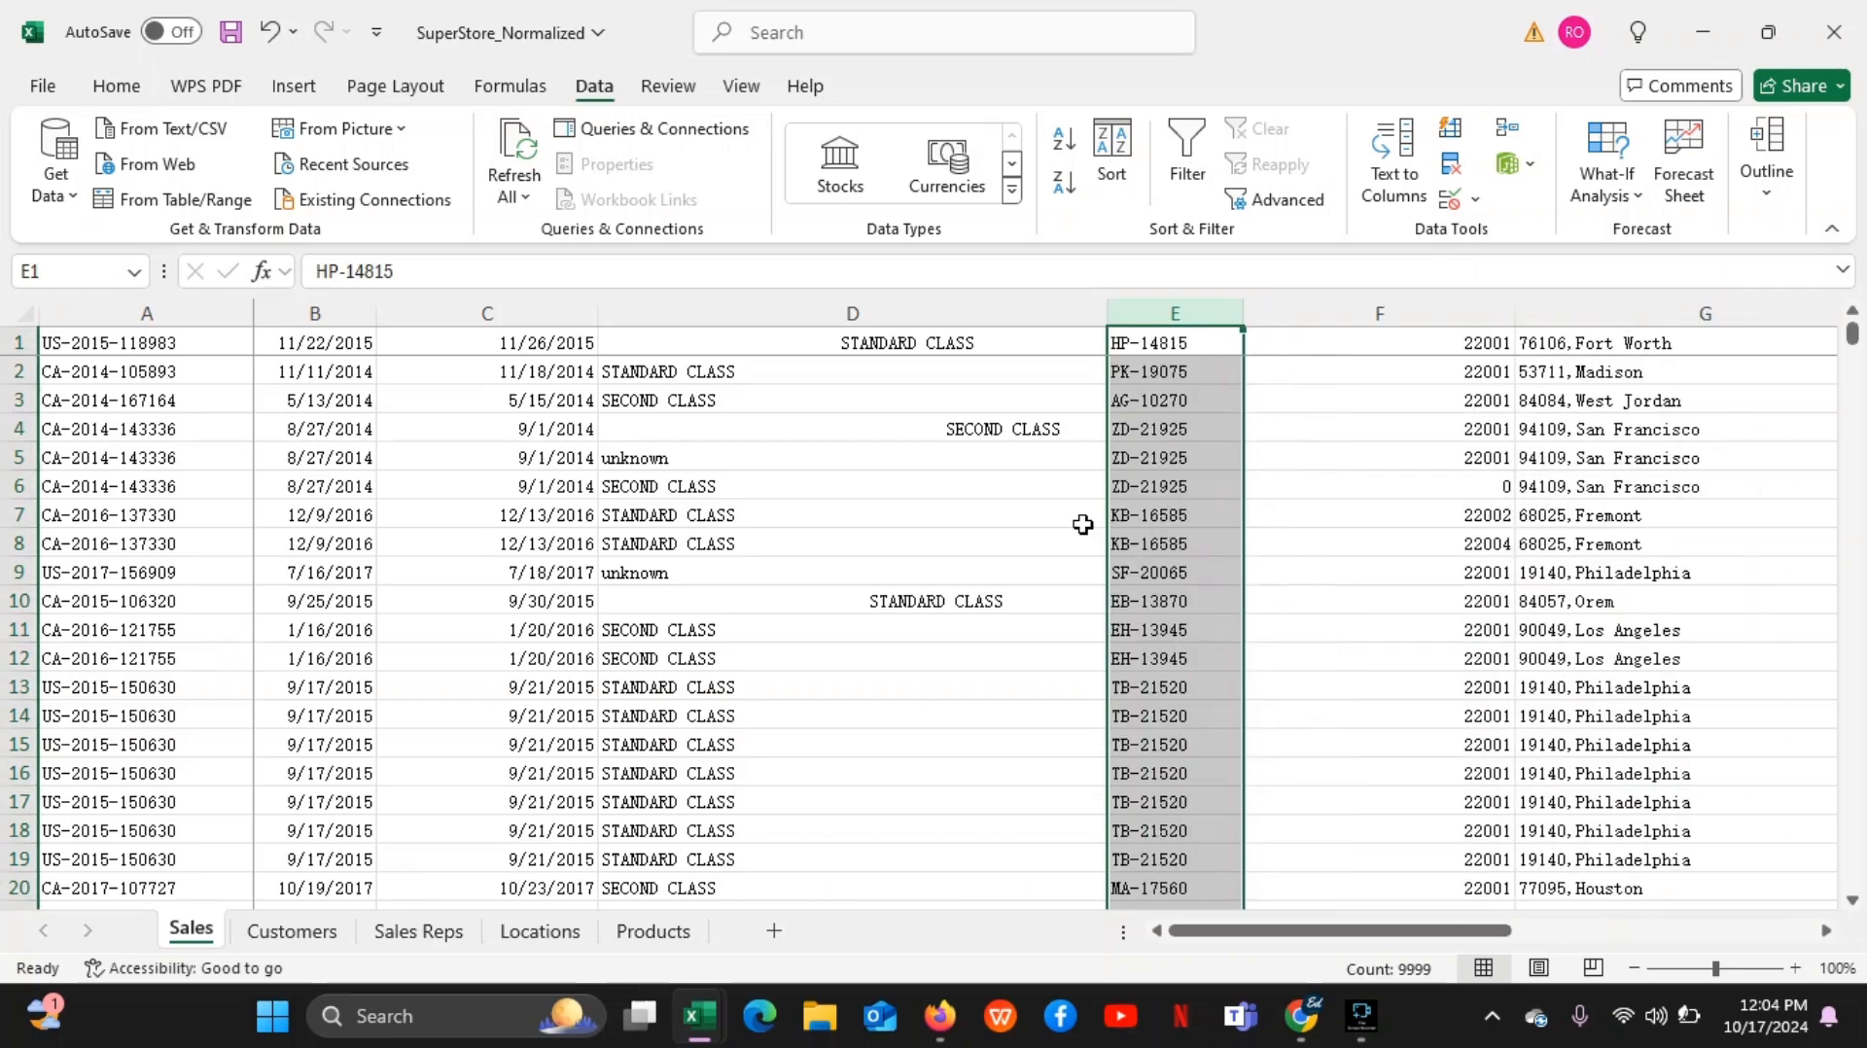
Select columns D, E and C in turn, and insert a blank helper column between columns D and E
{"action": "left_click", "coordinate": [1017, 308]}
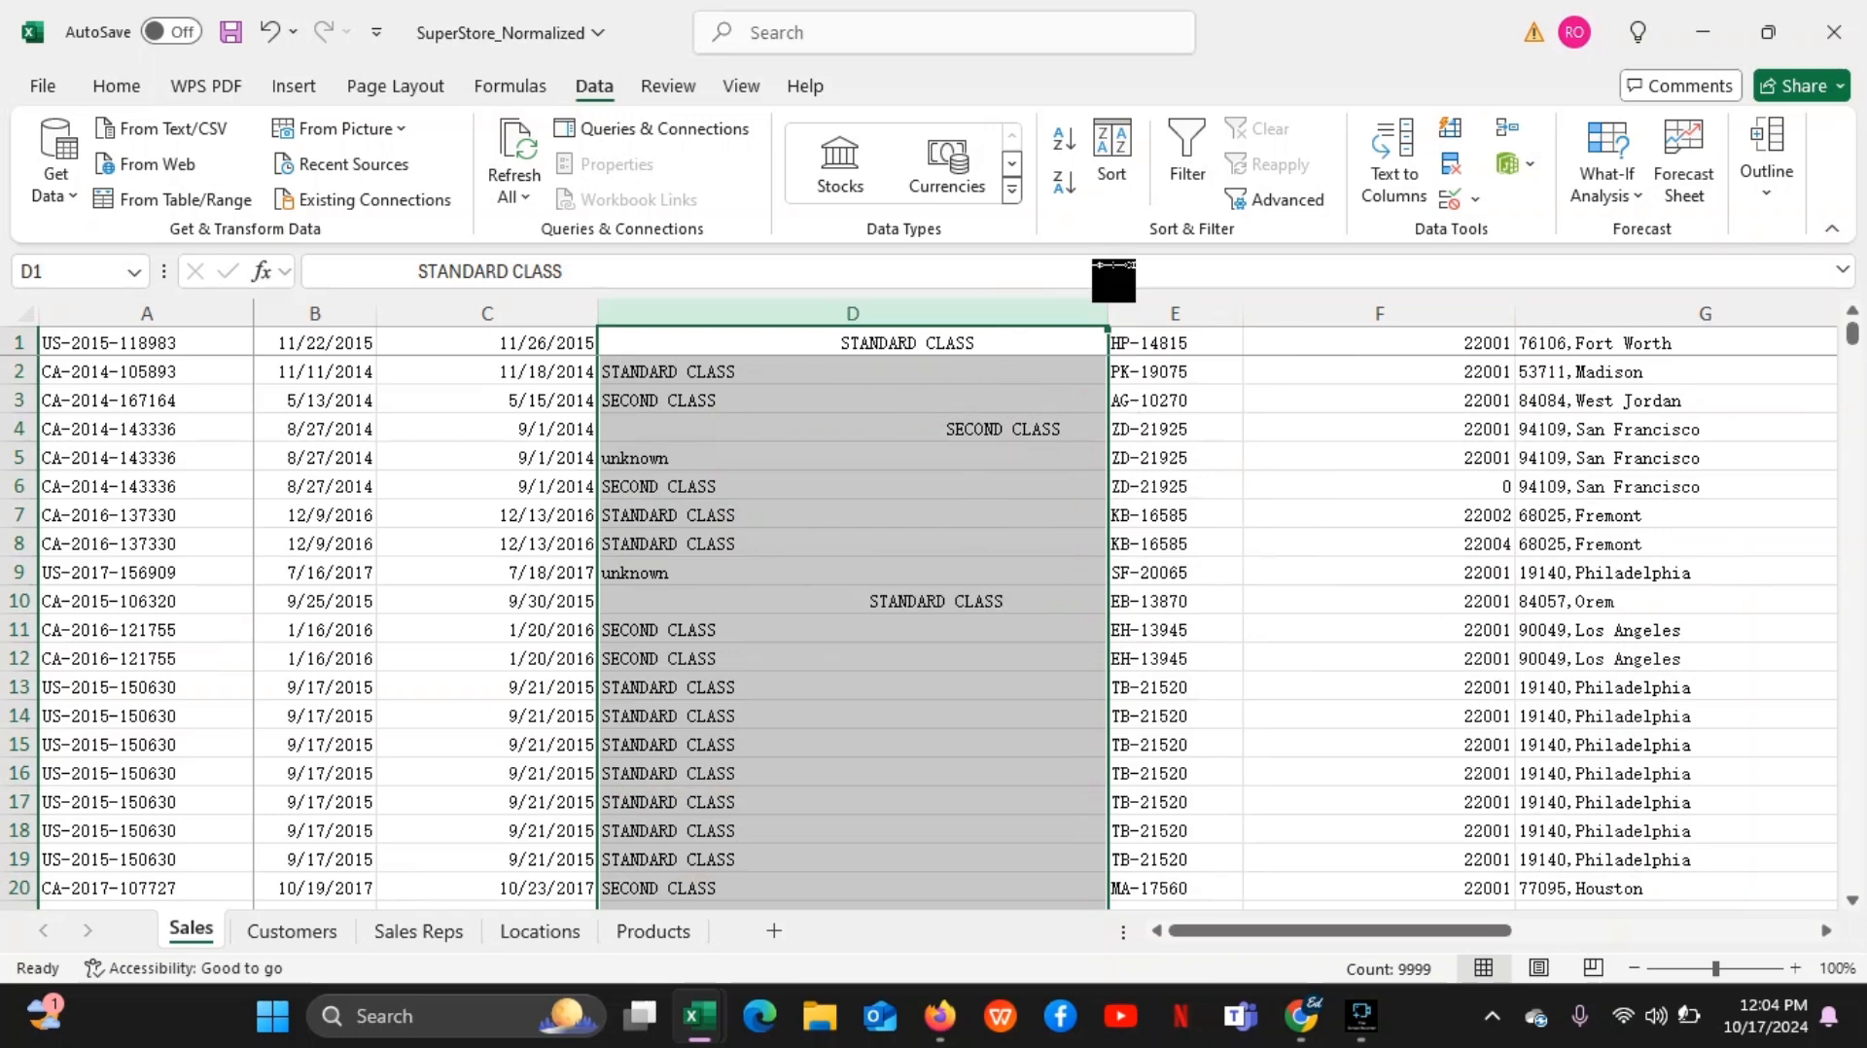
{"action": "left_click", "coordinate": [1177, 312]}
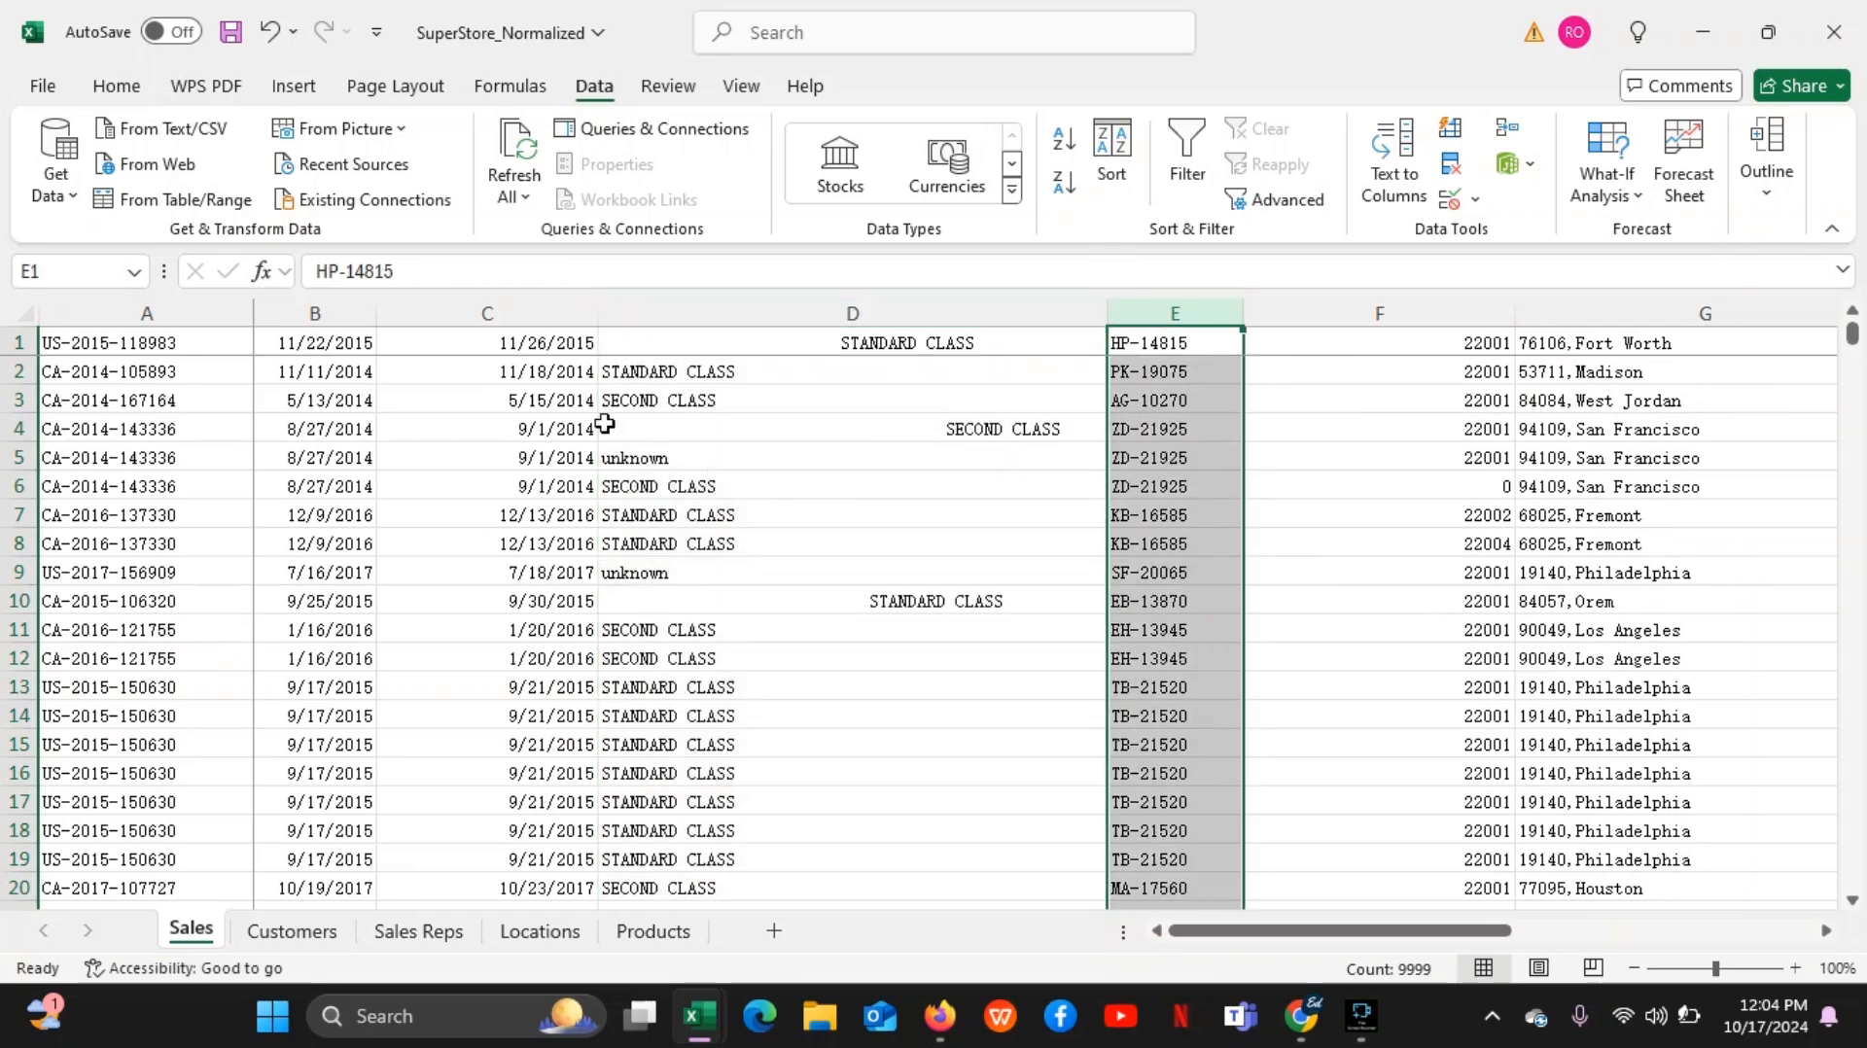
{"action": "left_click", "coordinate": [525, 315]}
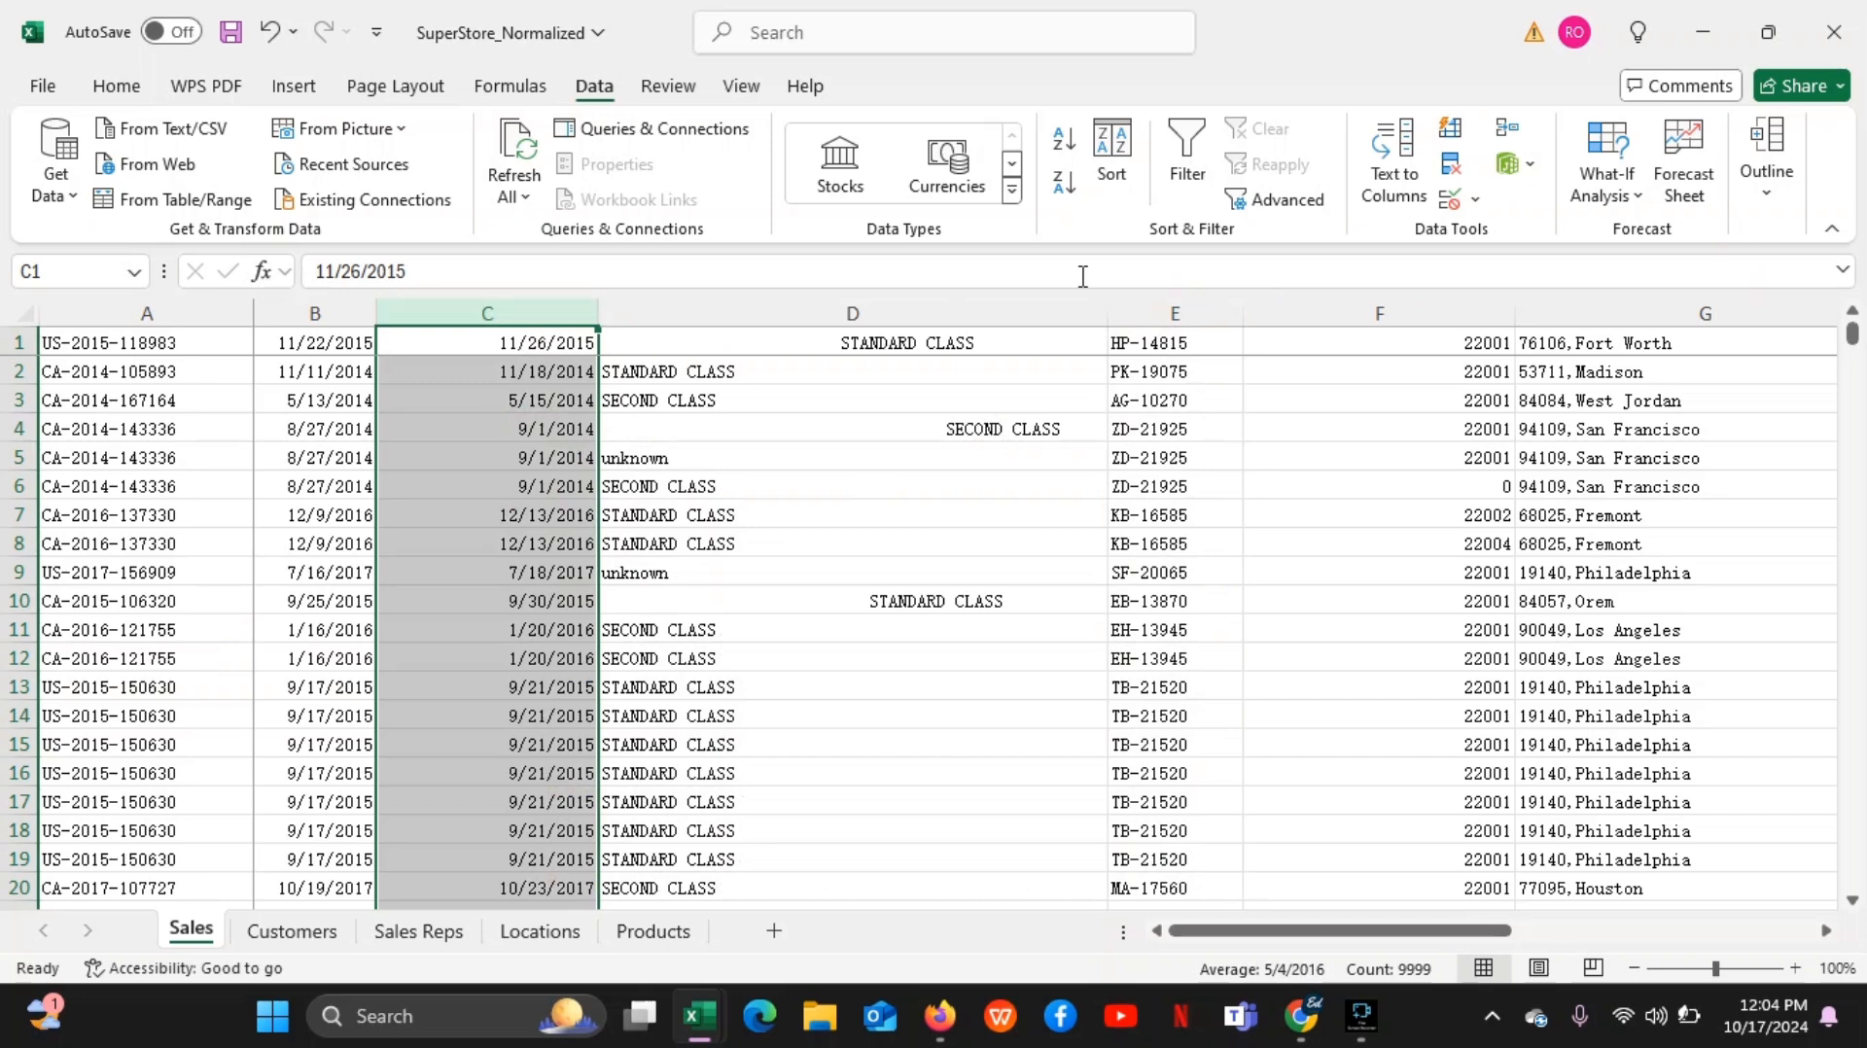
{"action": "left_click", "coordinate": [1167, 312]}
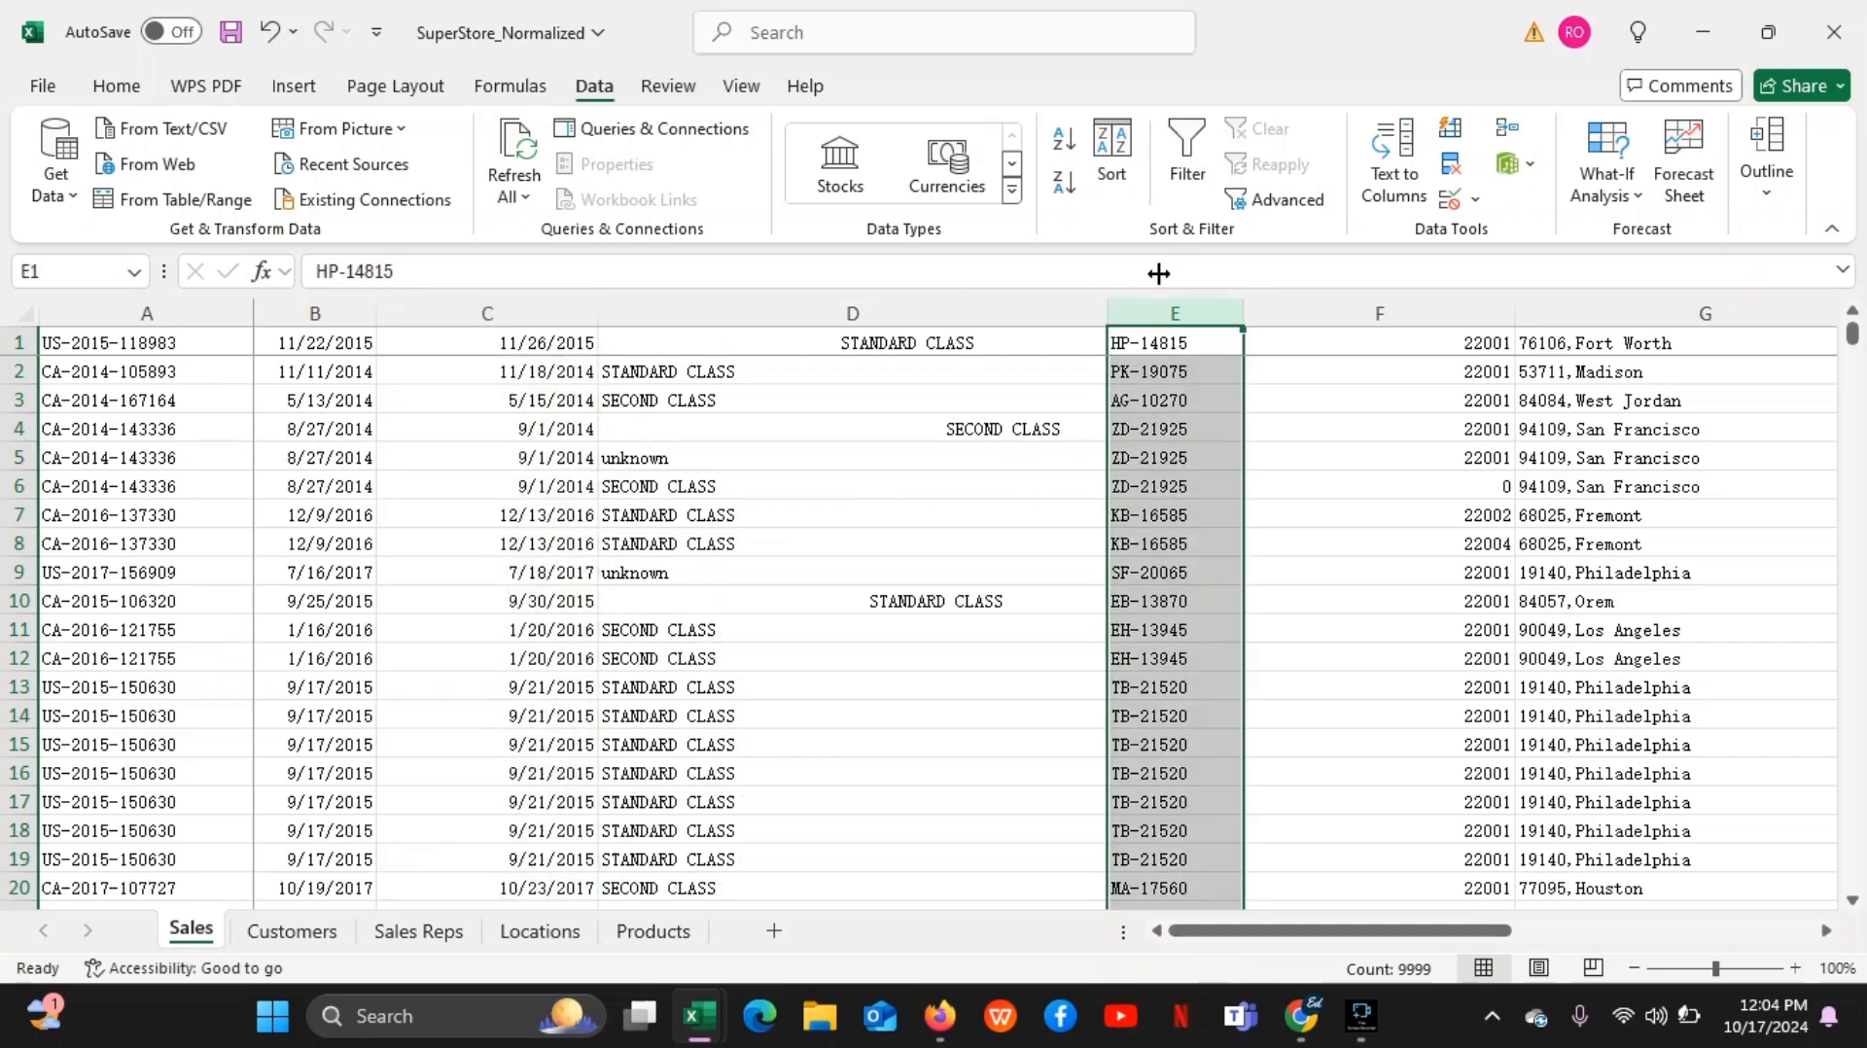
{"action": "left_click", "coordinate": [1183, 313]}
{"action": "right_click", "coordinate": [1183, 313]}
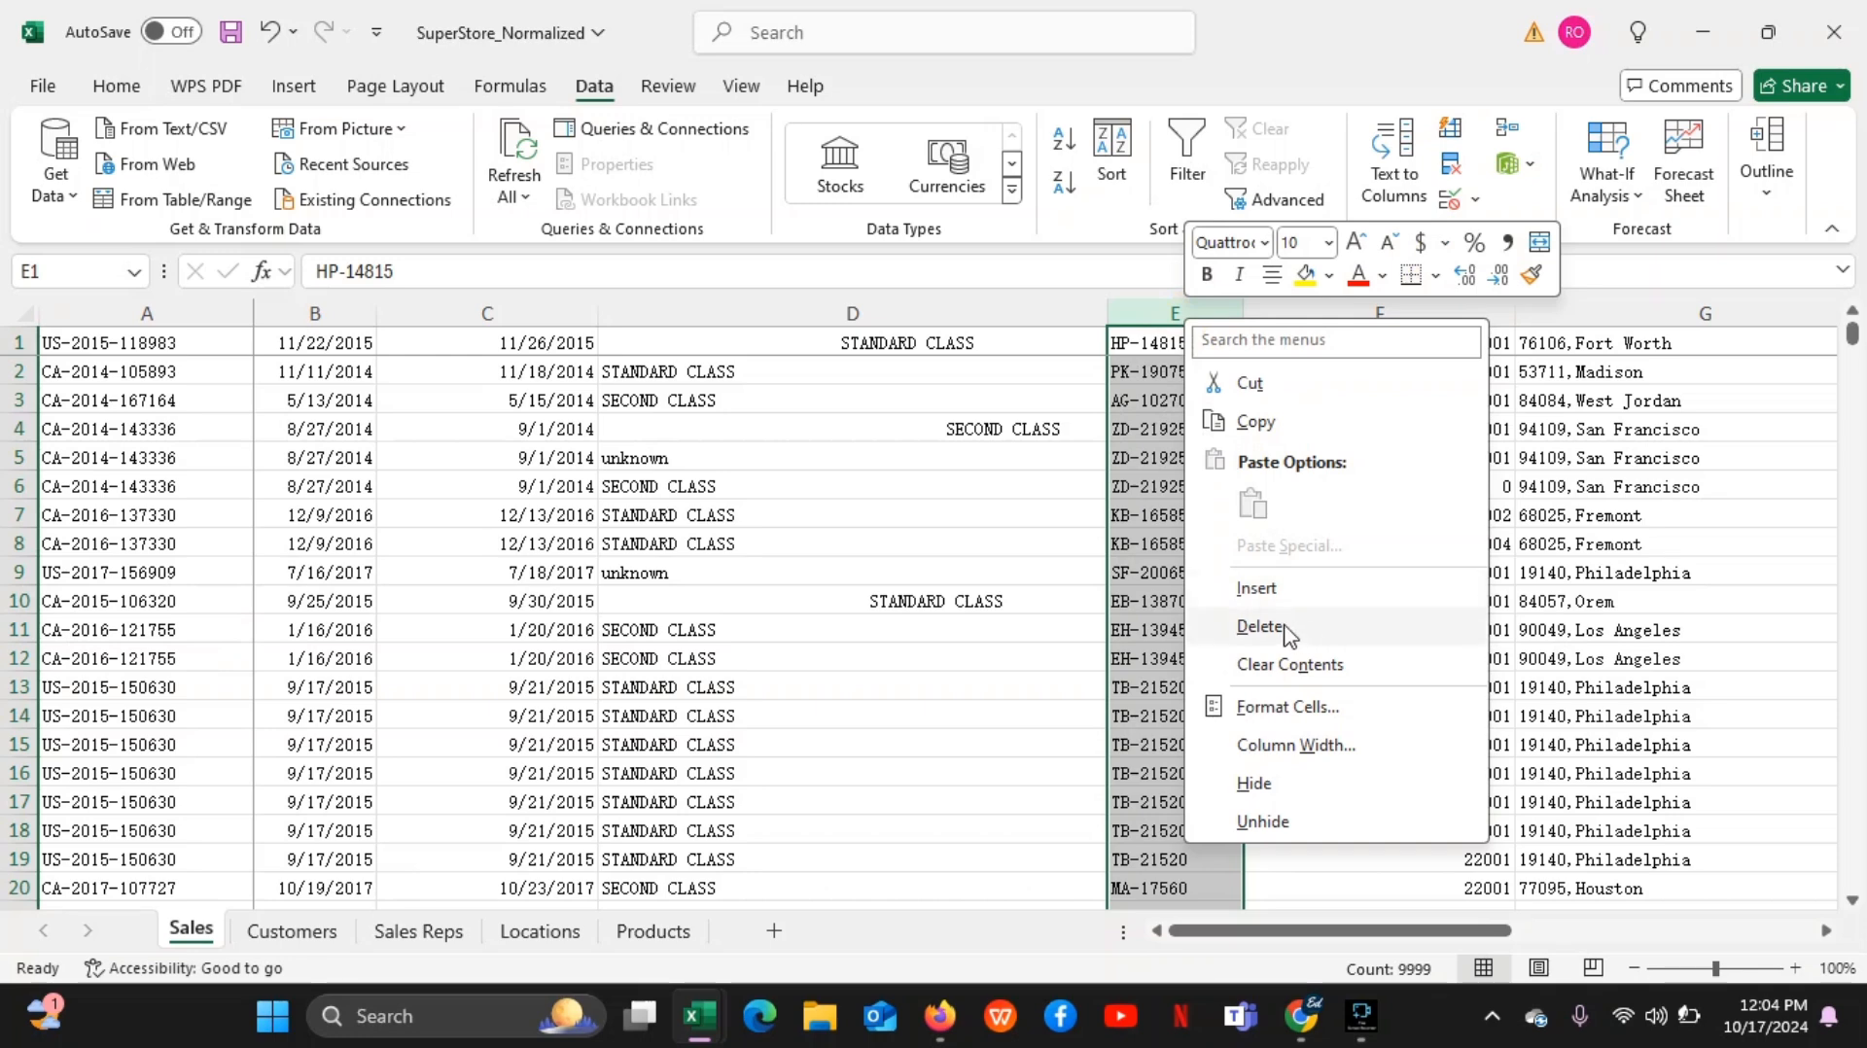
{"action": "left_click", "coordinate": [1255, 590]}
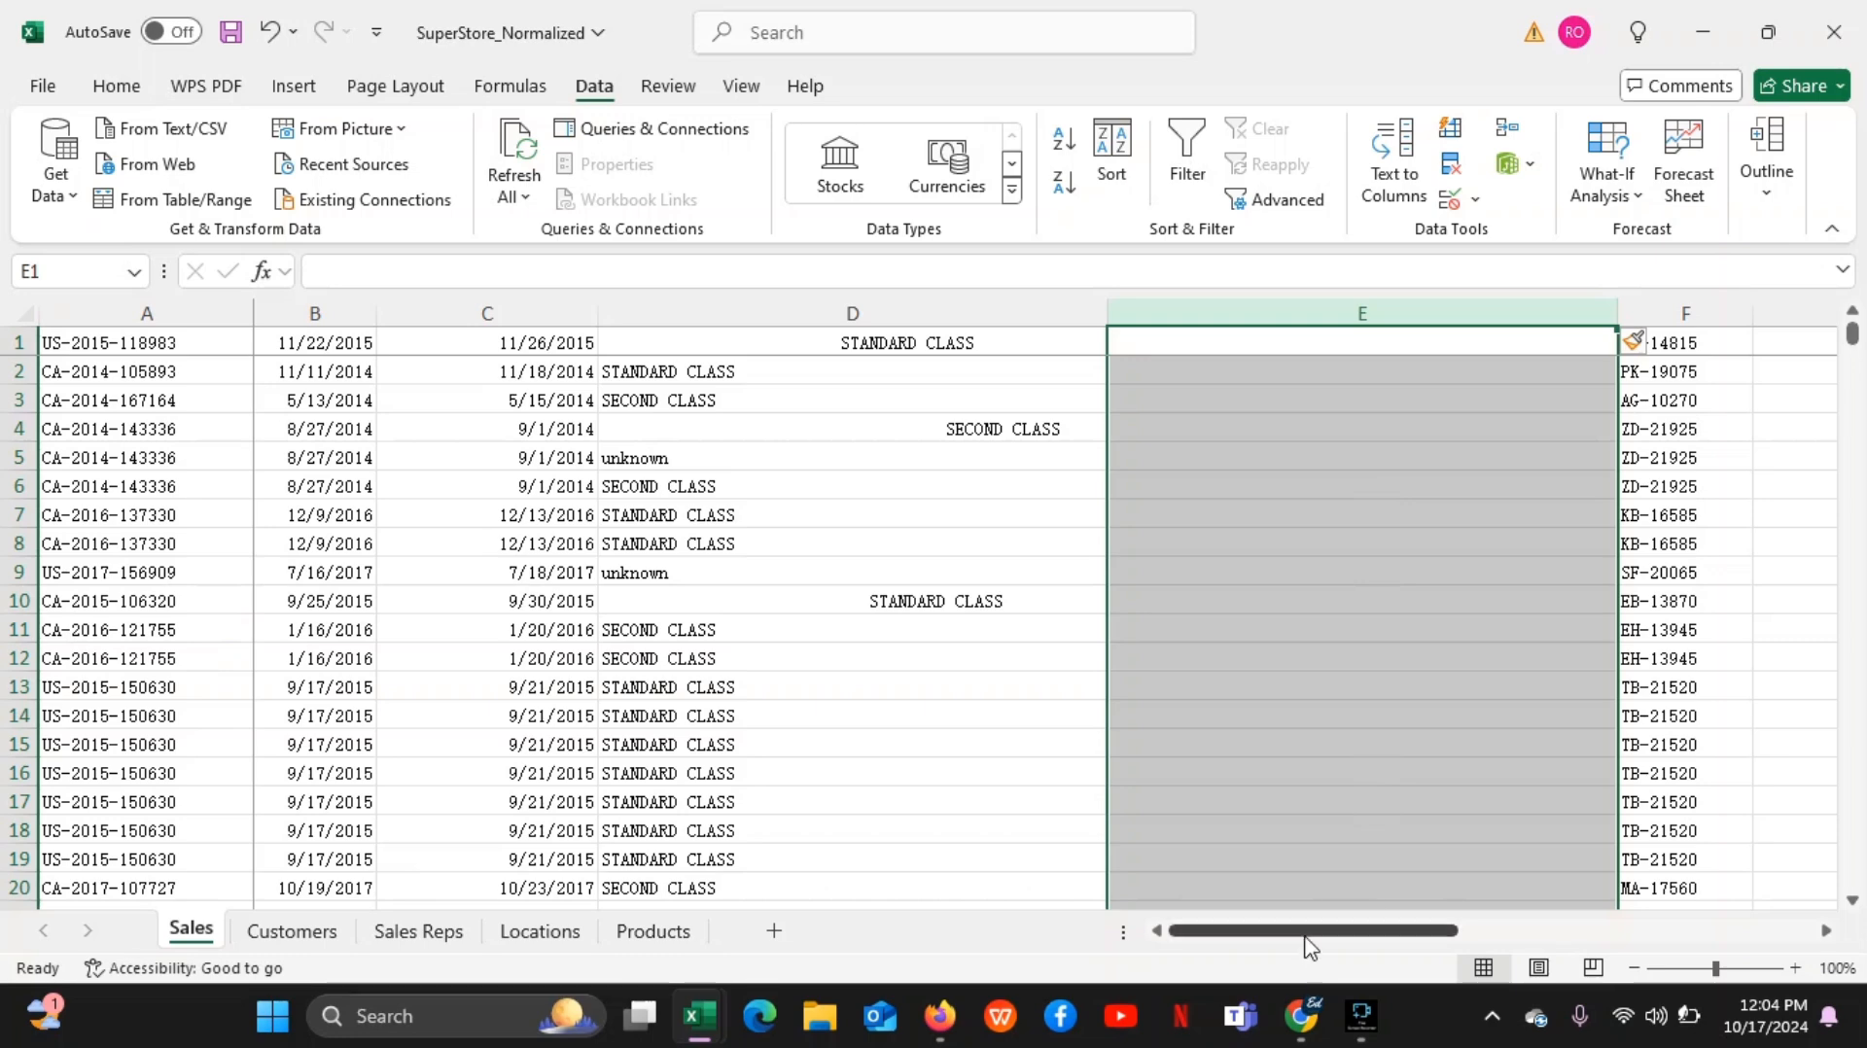
Enter =TRIM(D1) in cell E1 and fill the formula down the rest of helper column E
{"action": "left_click_drag", "start_coordinate": [1304, 936], "coordinate": [1389, 943]}
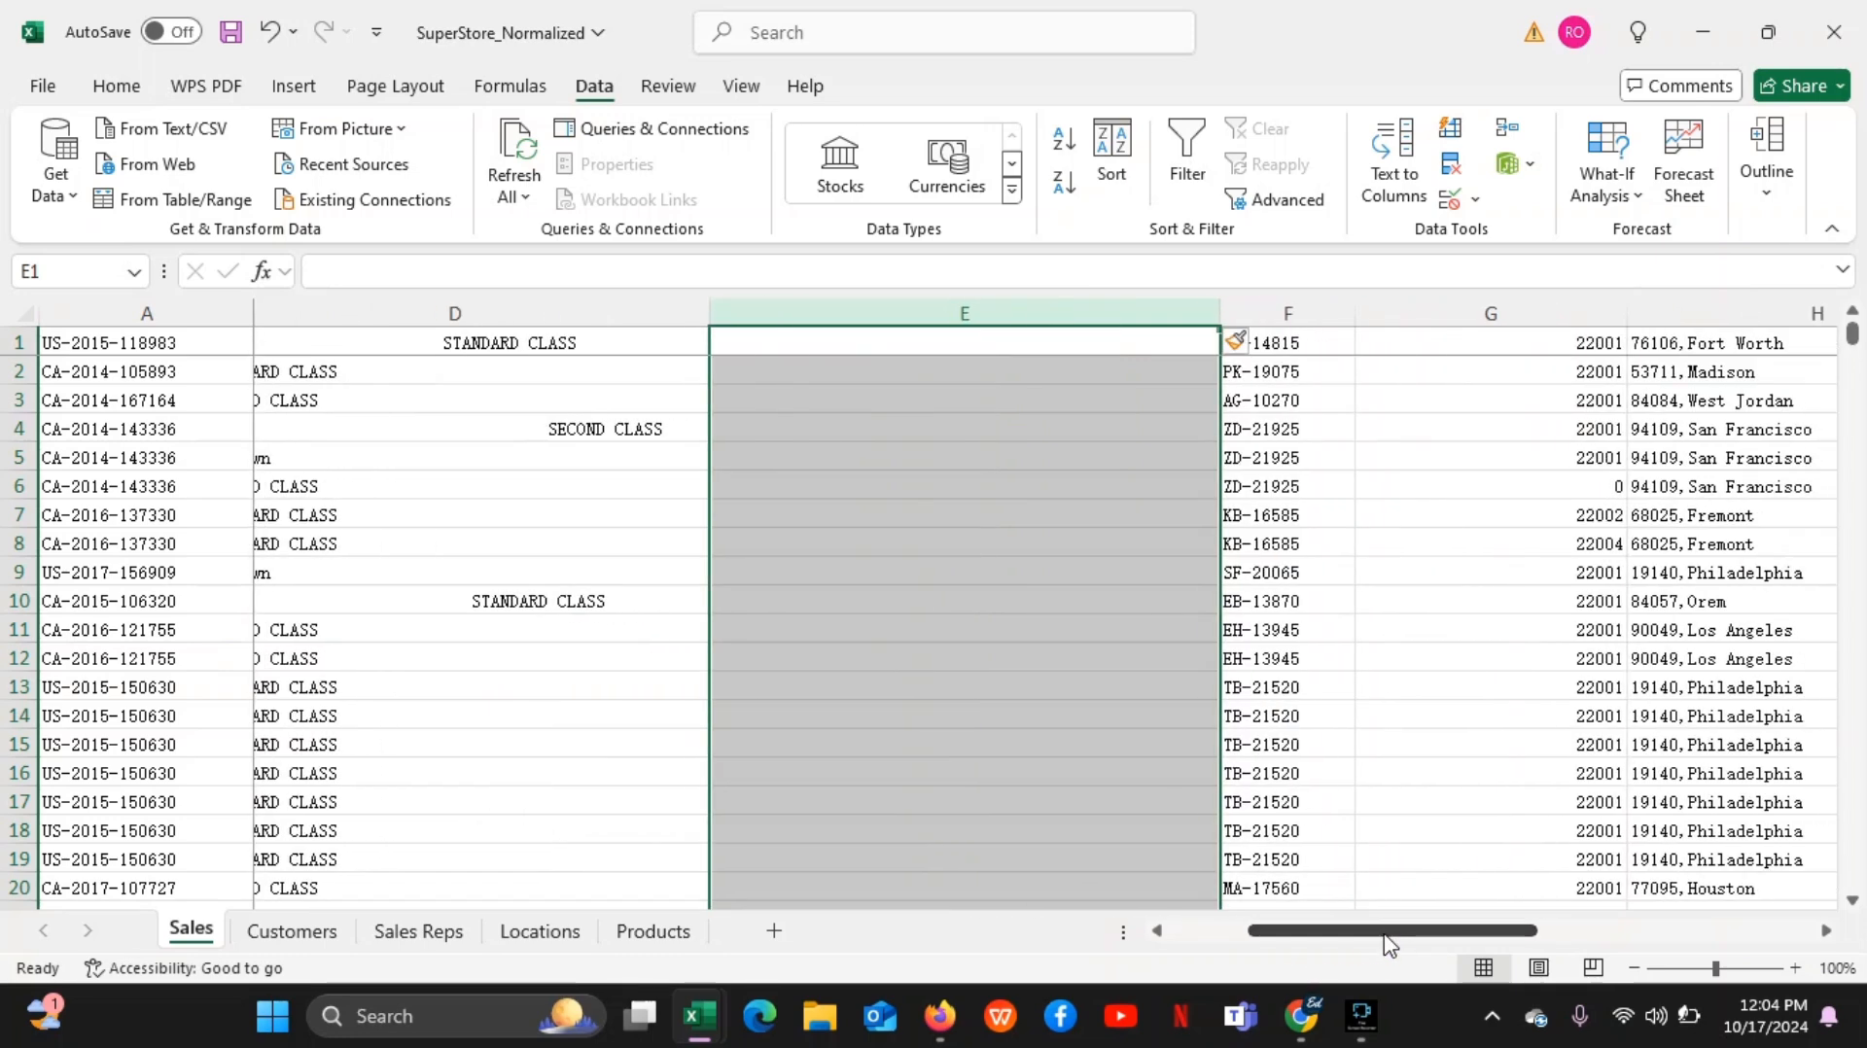
{"action": "left_click", "coordinate": [951, 350]}
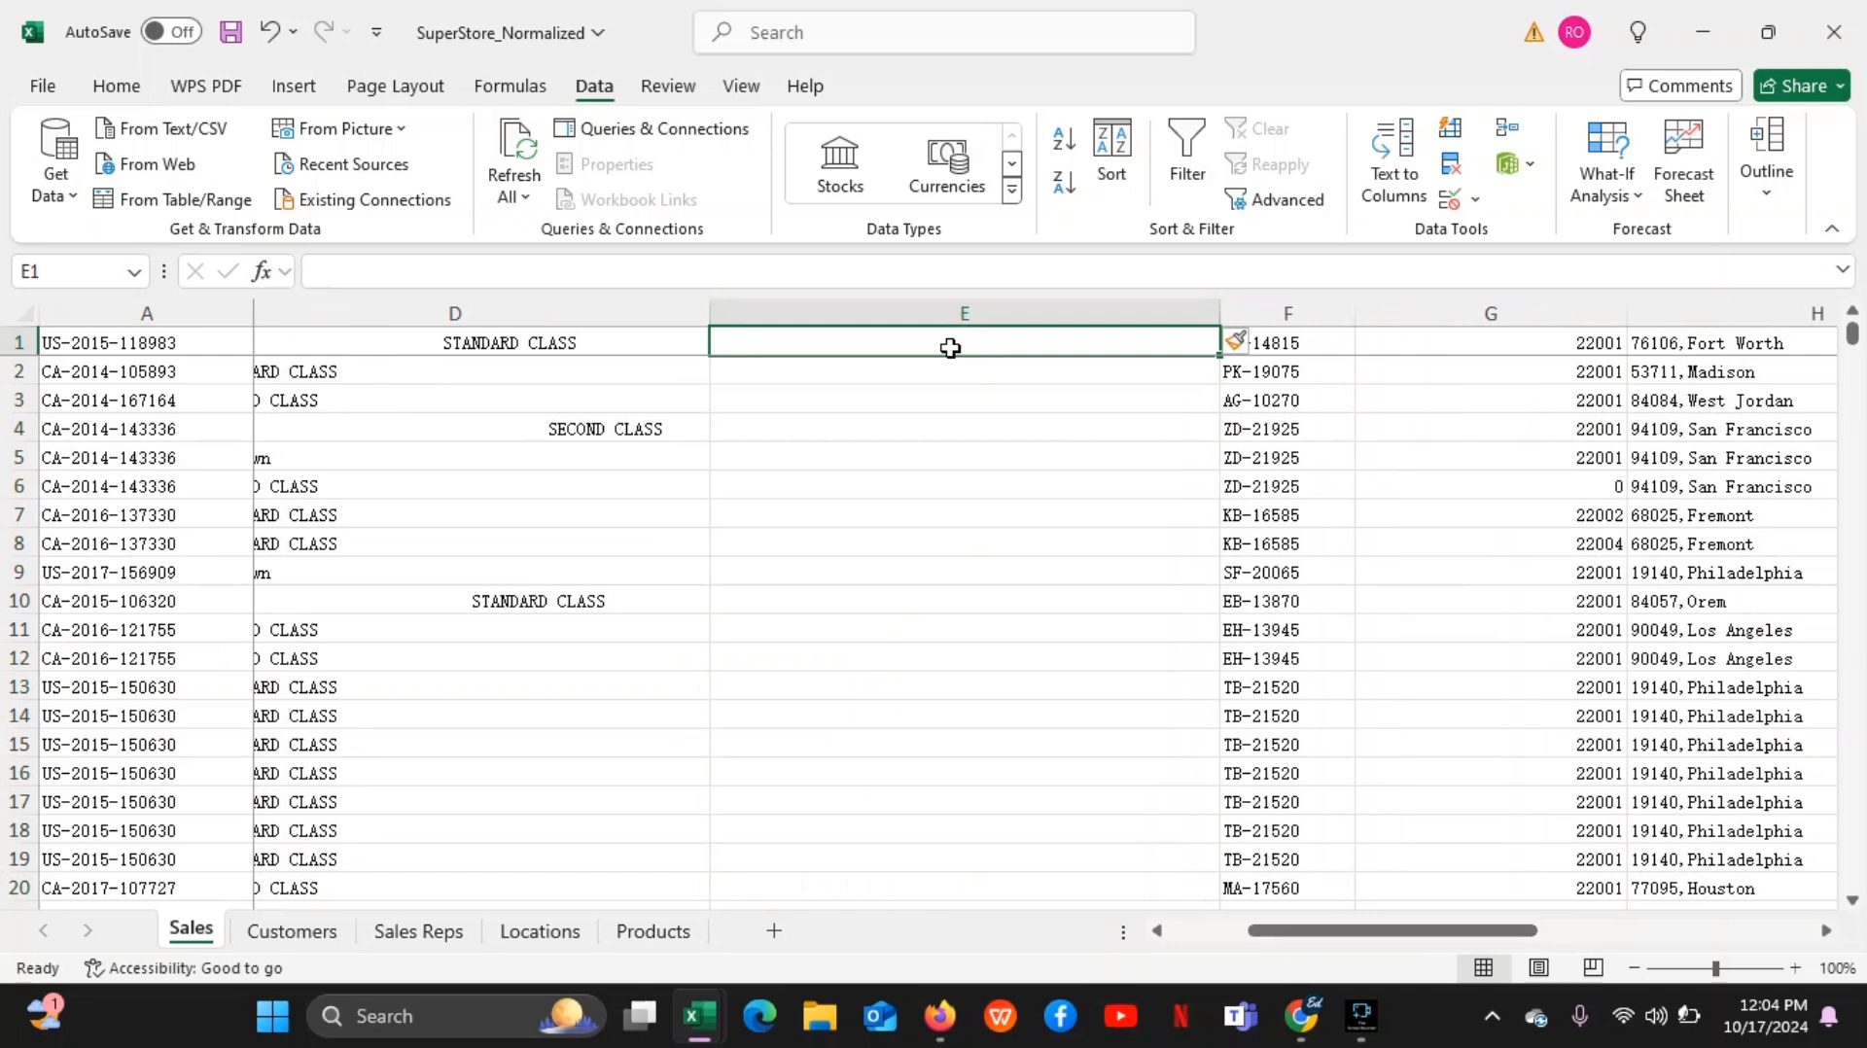
{"action": "type", "text": "="}
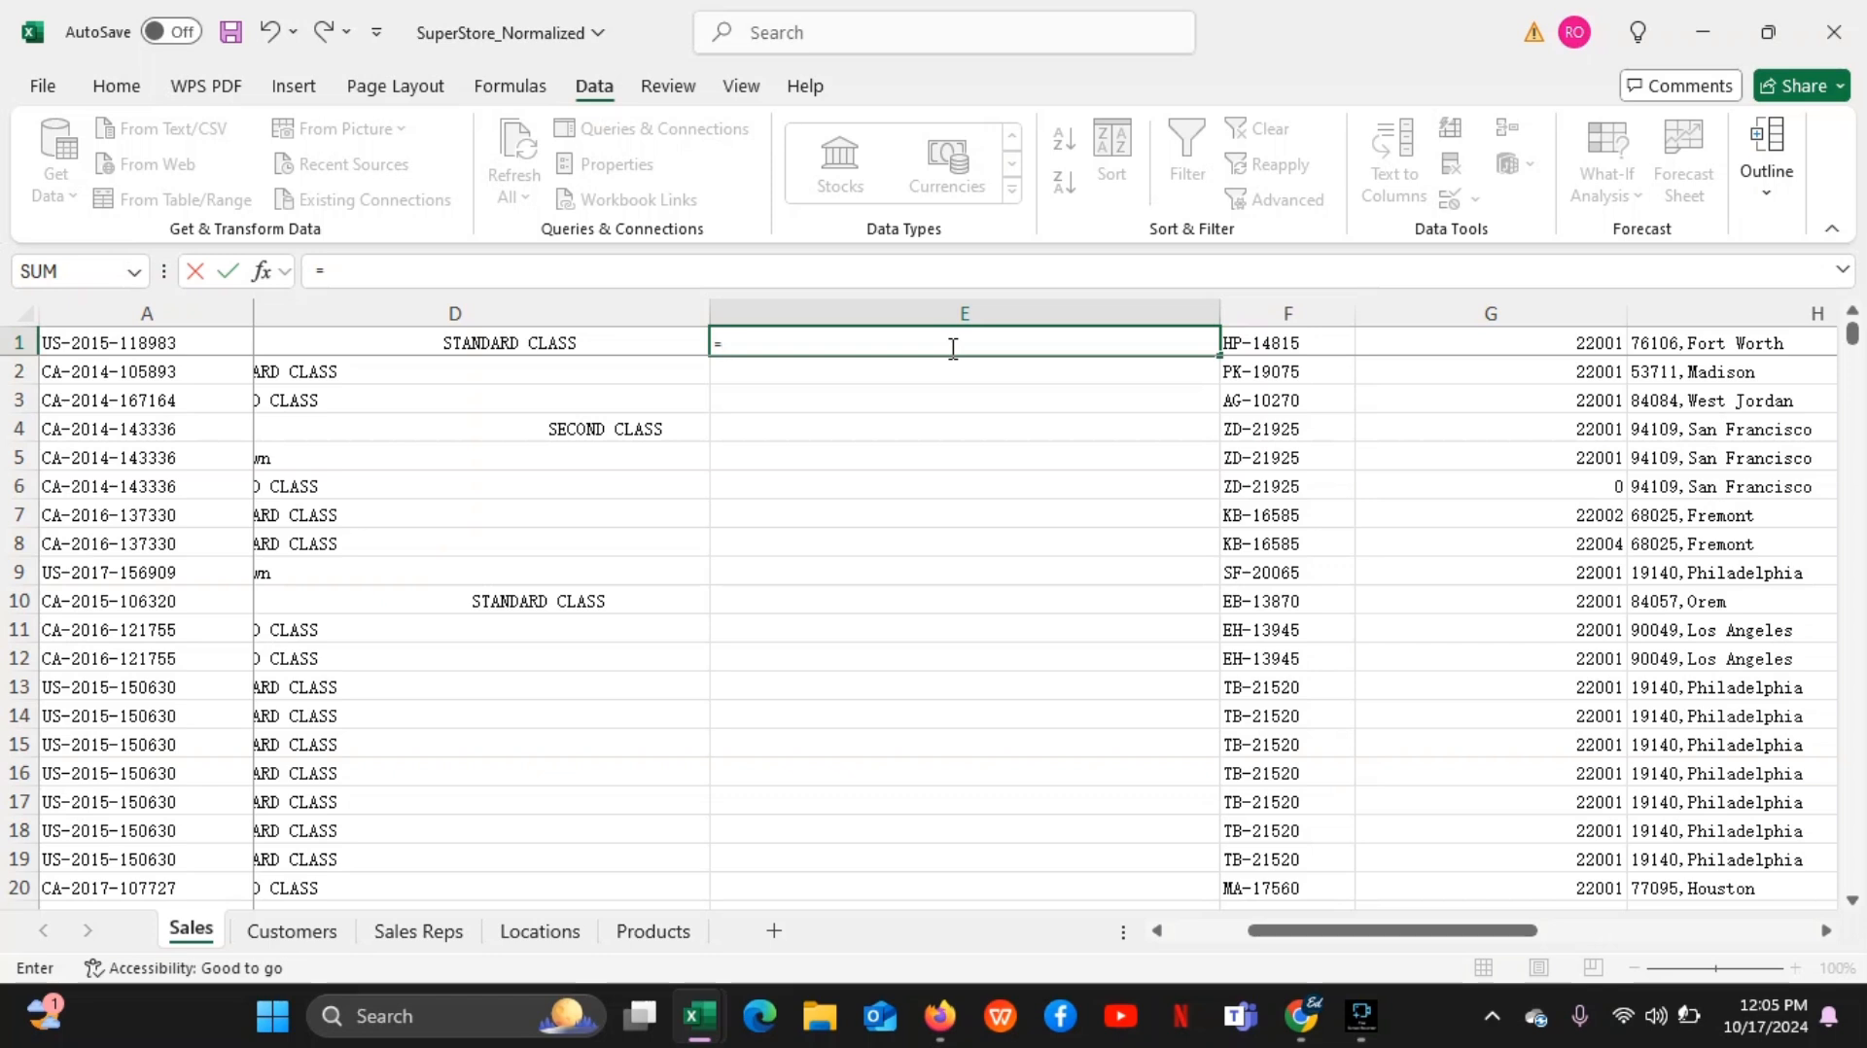
{"action": "type", "text": "r"}
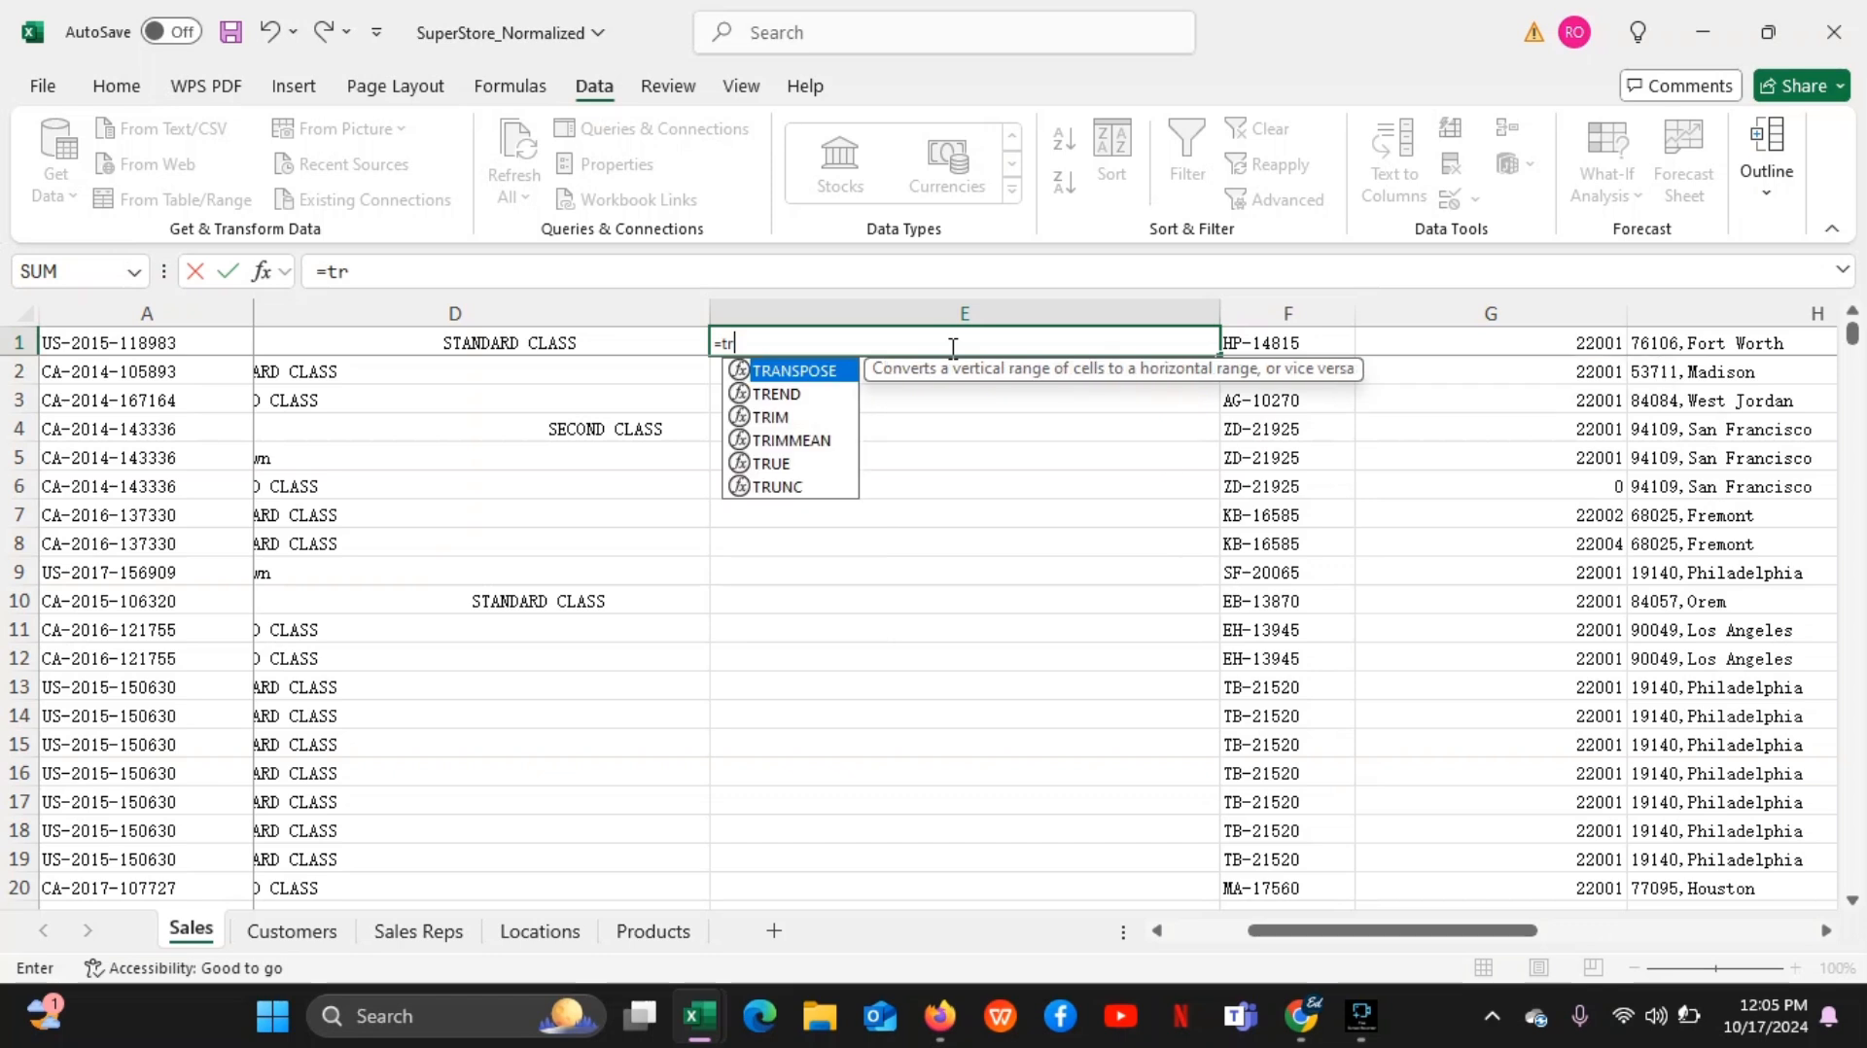
{"action": "type", "text": "i"}
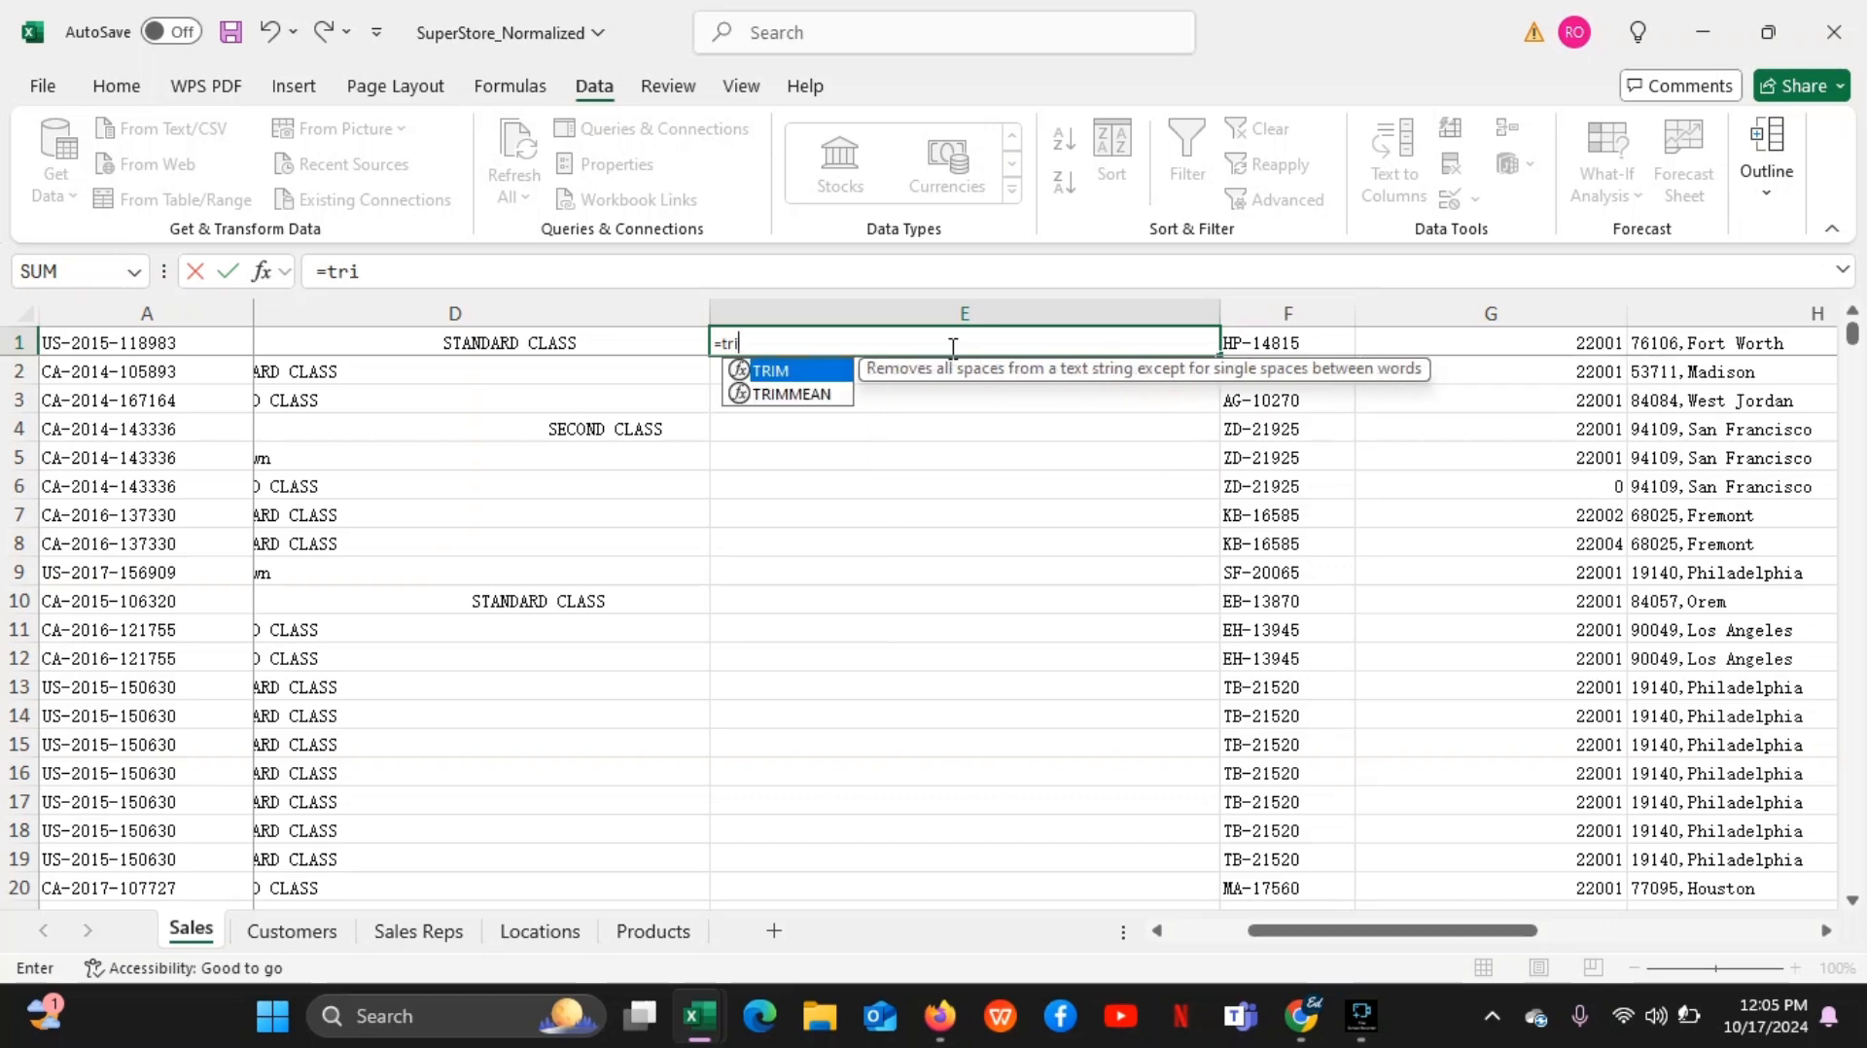
{"action": "double_click", "coordinate": [792, 371]}
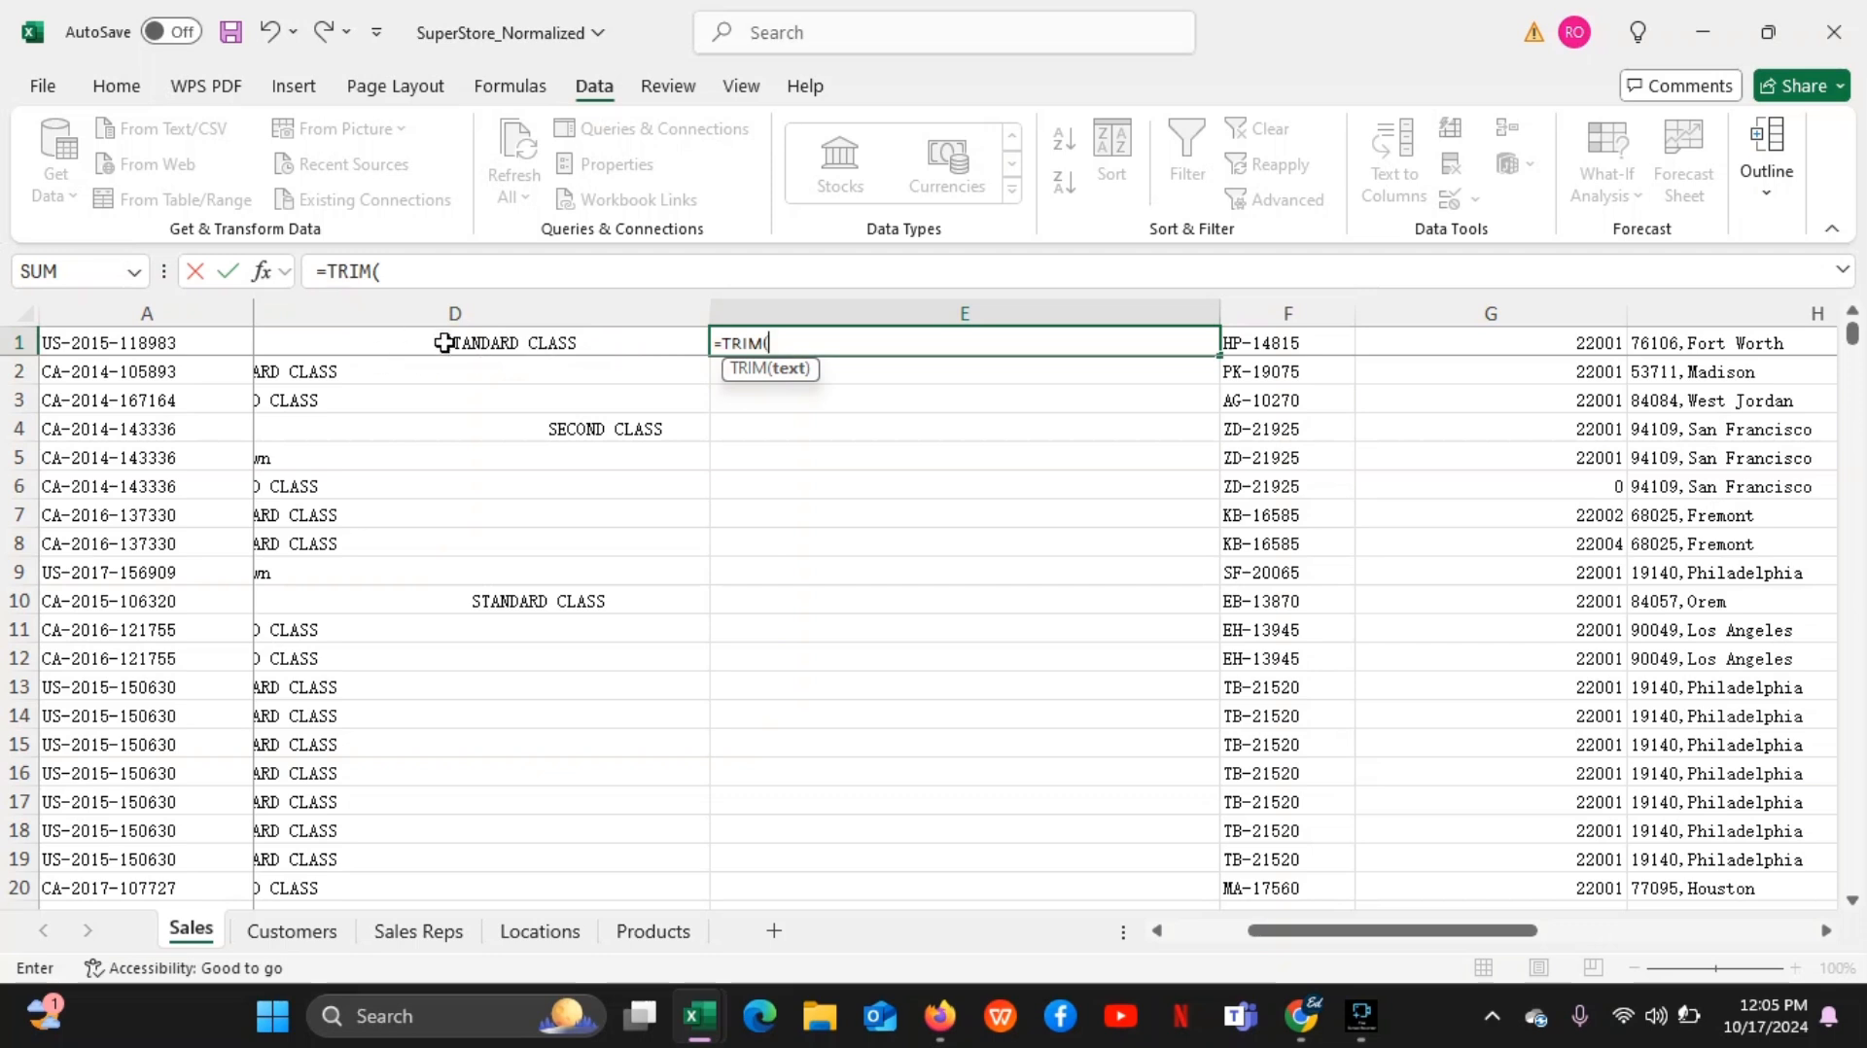
{"action": "left_click", "coordinate": [513, 338]}
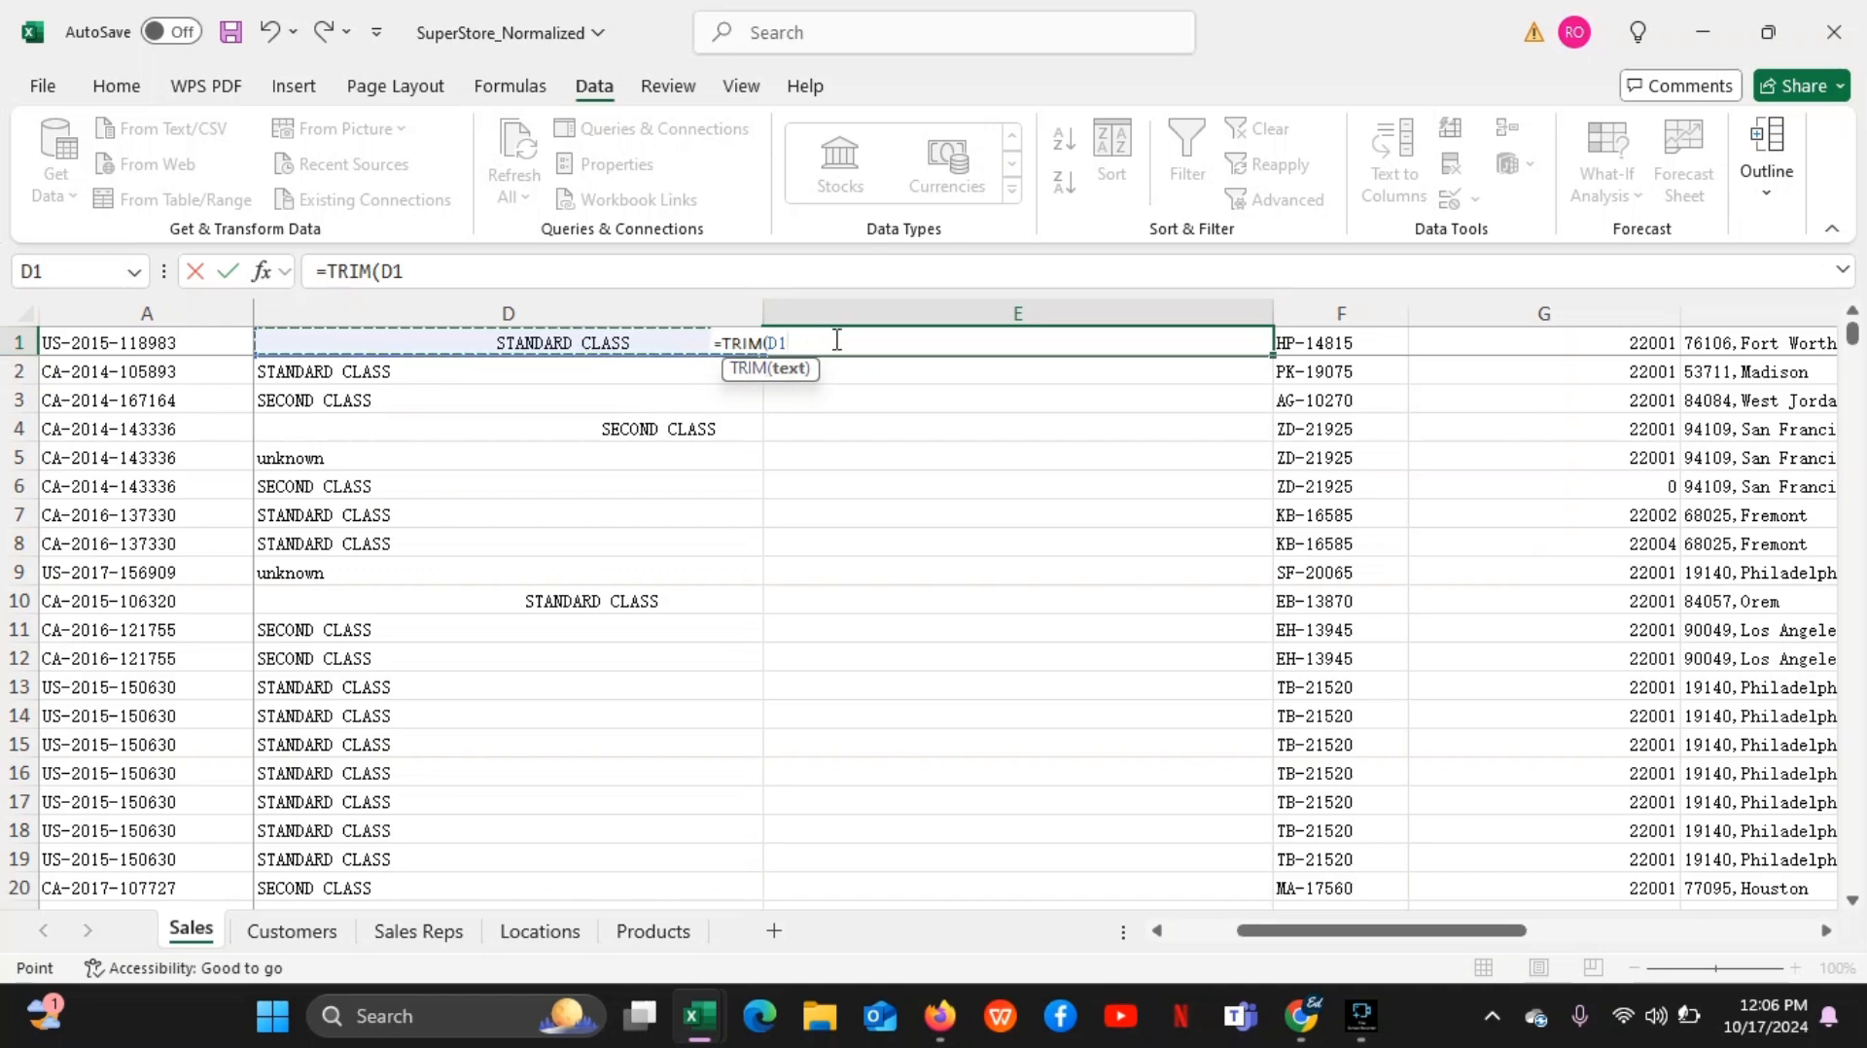
{"action": "key", "text": "Return"}
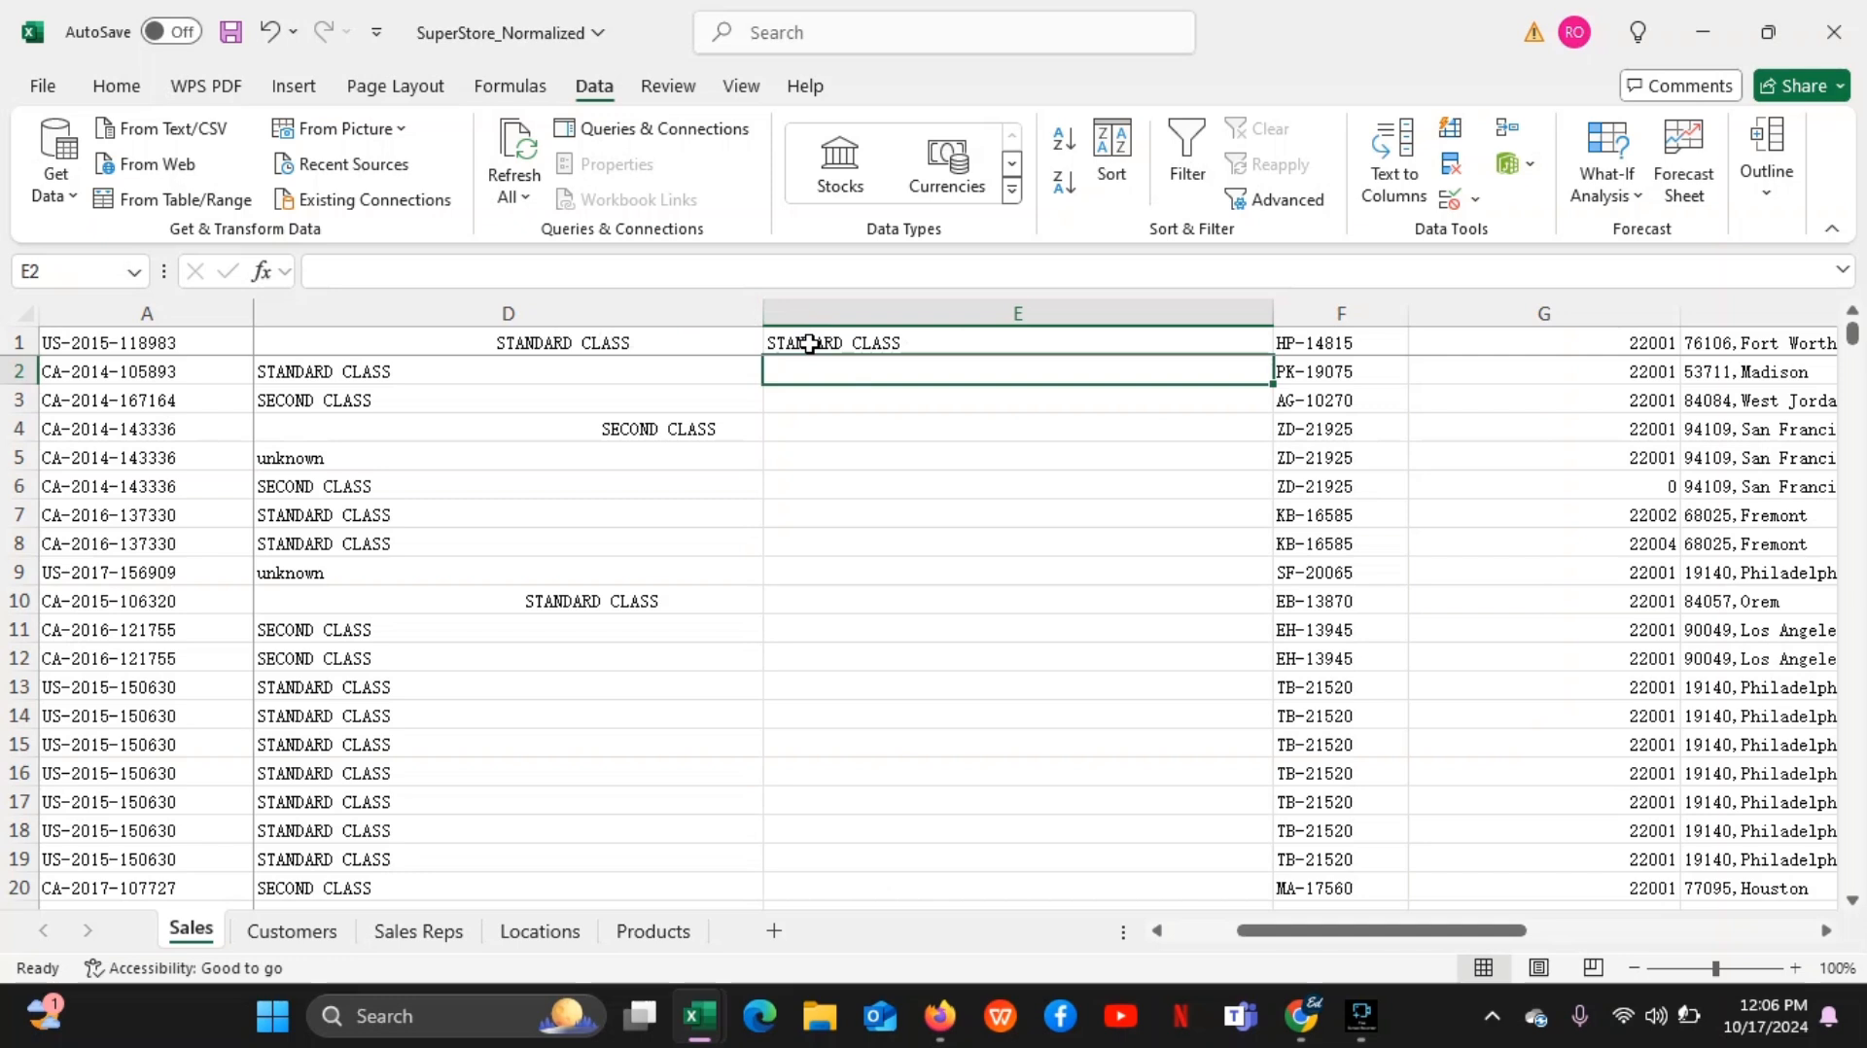
{"action": "left_click", "coordinate": [914, 341]}
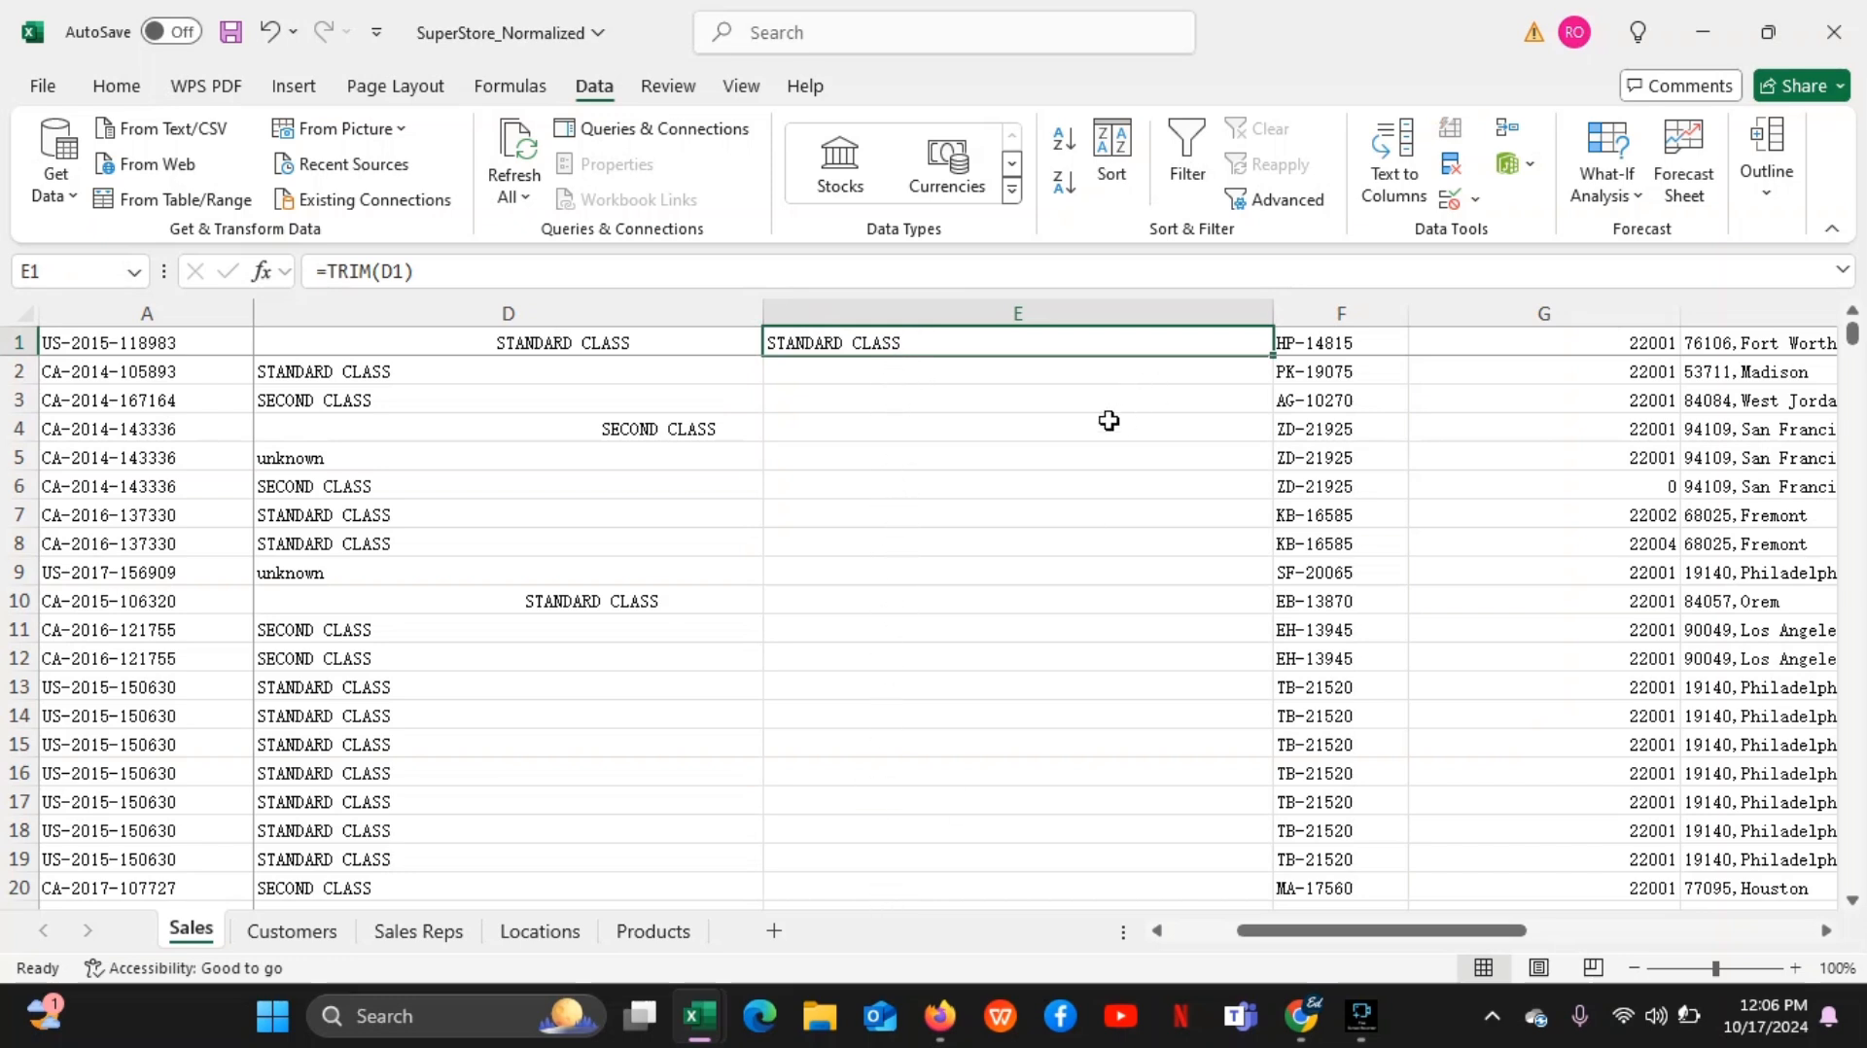
{"action": "double_click", "coordinate": [1273, 356]}
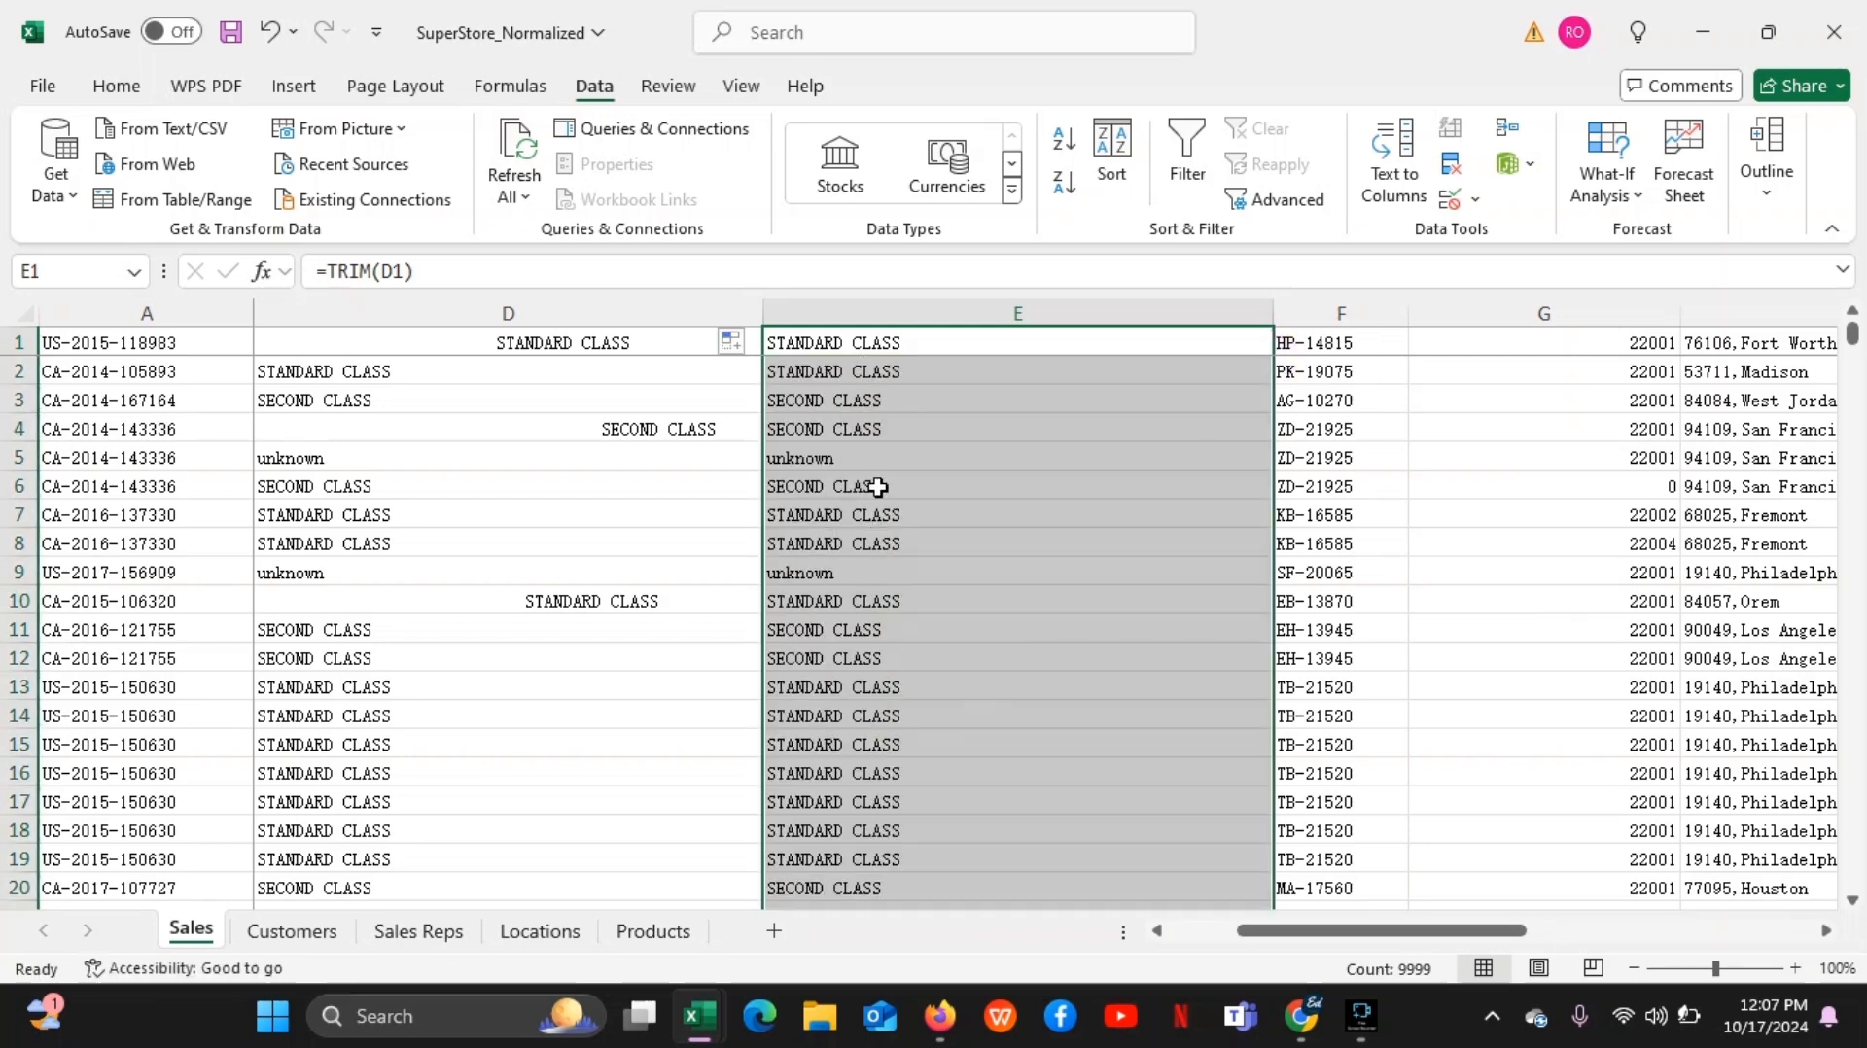
Examine the trimmed entries in column E and compare them with the originals in column D at rows 4 and 10
{"action": "left_click", "coordinate": [935, 576]}
{"action": "key", "text": "Down"}
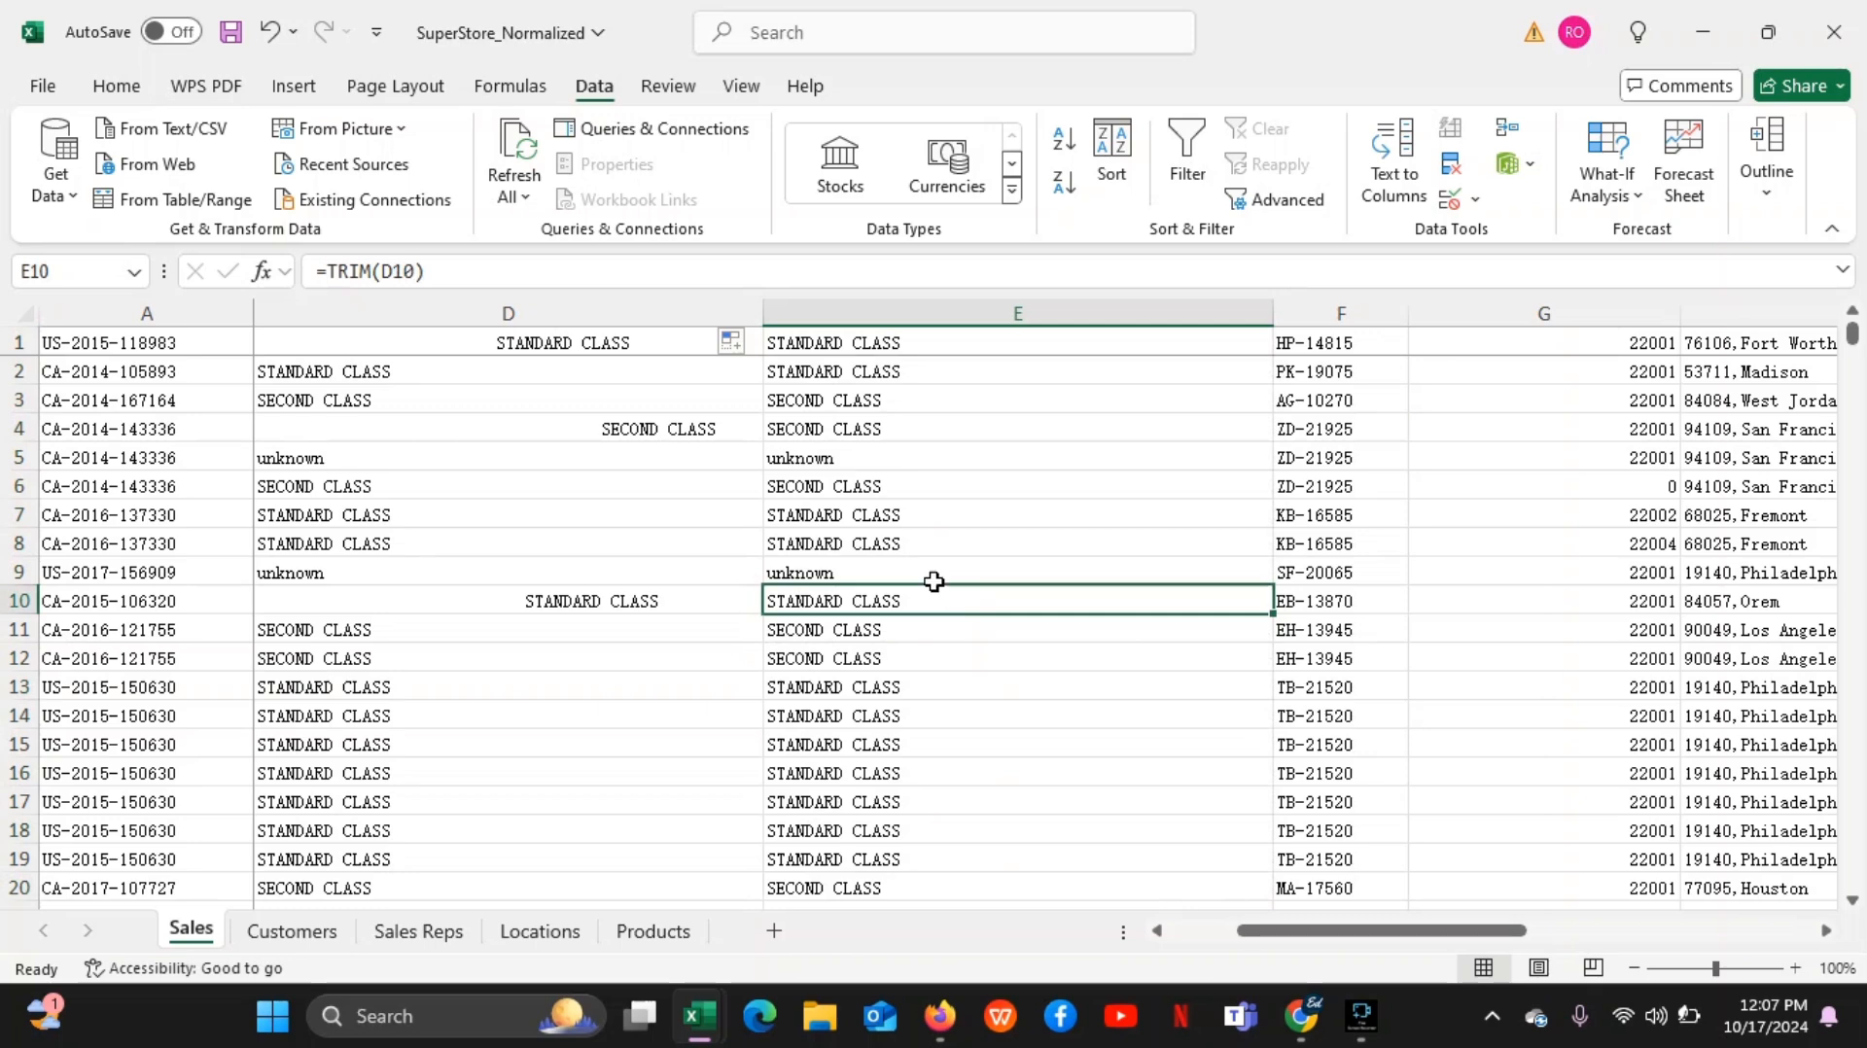
{"action": "key", "text": "Down"}
{"action": "key", "text": "Down"}
{"action": "key", "text": "Down"}
{"action": "key", "text": "Down"}
{"action": "key", "text": "Down"}
{"action": "key", "text": "Down"}
{"action": "key", "text": "Down"}
{"action": "key", "text": "Down"}
{"action": "key", "text": "Down"}
{"action": "key", "text": "Down"}
{"action": "key", "text": "Down"}
{"action": "key", "text": "Down"}
{"action": "key", "text": "Down"}
{"action": "key", "text": "Down"}
{"action": "key", "text": "Down"}
{"action": "key", "text": "Down"}
{"action": "key", "text": "Down"}
{"action": "key", "text": "Down"}
{"action": "key", "text": "Down"}
{"action": "key", "text": "Down"}
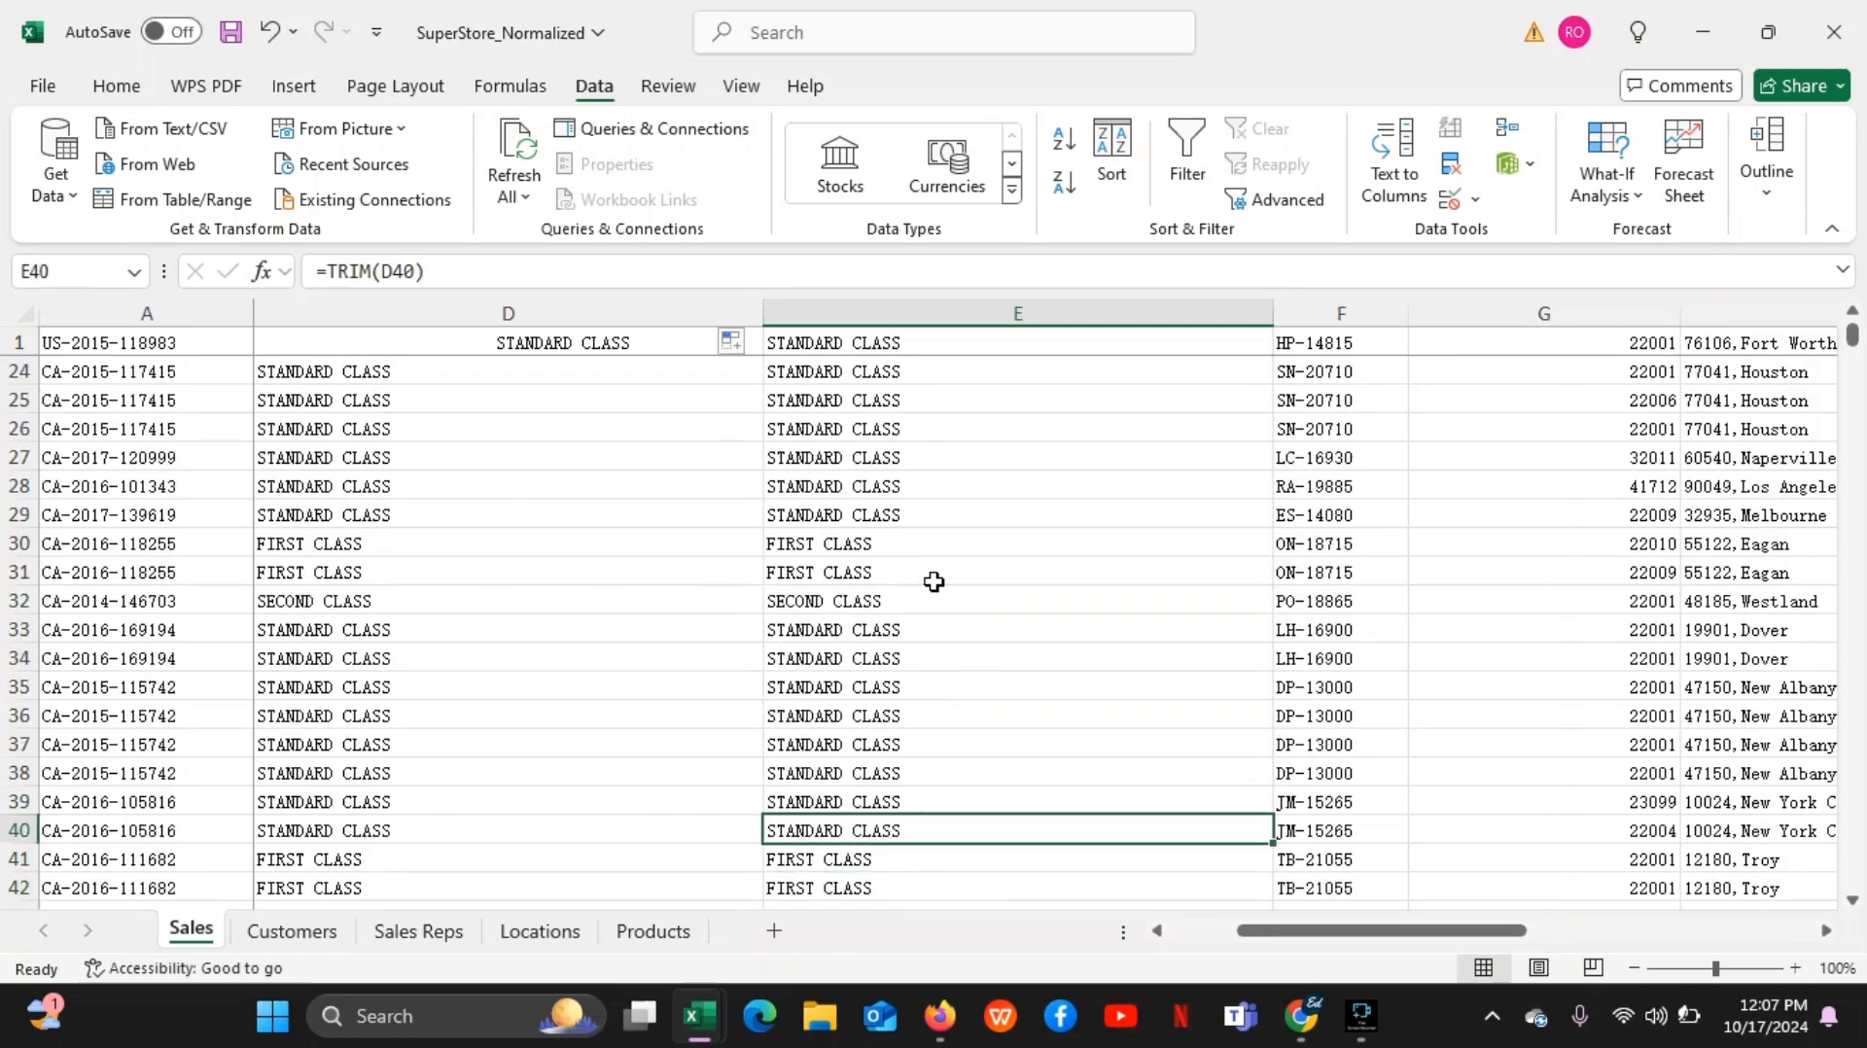
{"action": "key", "text": "Up"}
{"action": "key", "text": "Up"}
{"action": "key", "text": "Up"}
{"action": "key", "text": "Up"}
{"action": "key", "text": "Up"}
{"action": "key", "text": "Up"}
{"action": "key", "text": "Up"}
{"action": "key", "text": "Up"}
{"action": "key", "text": "Up"}
{"action": "key", "text": "Up"}
{"action": "key", "text": "Up"}
{"action": "key", "text": "Up"}
{"action": "key", "text": "Up"}
{"action": "key", "text": "Up"}
{"action": "key", "text": "Up"}
{"action": "key", "text": "Up"}
{"action": "key", "text": "Up"}
{"action": "key", "text": "Up"}
{"action": "key", "text": "Up"}
{"action": "key", "text": "Up"}
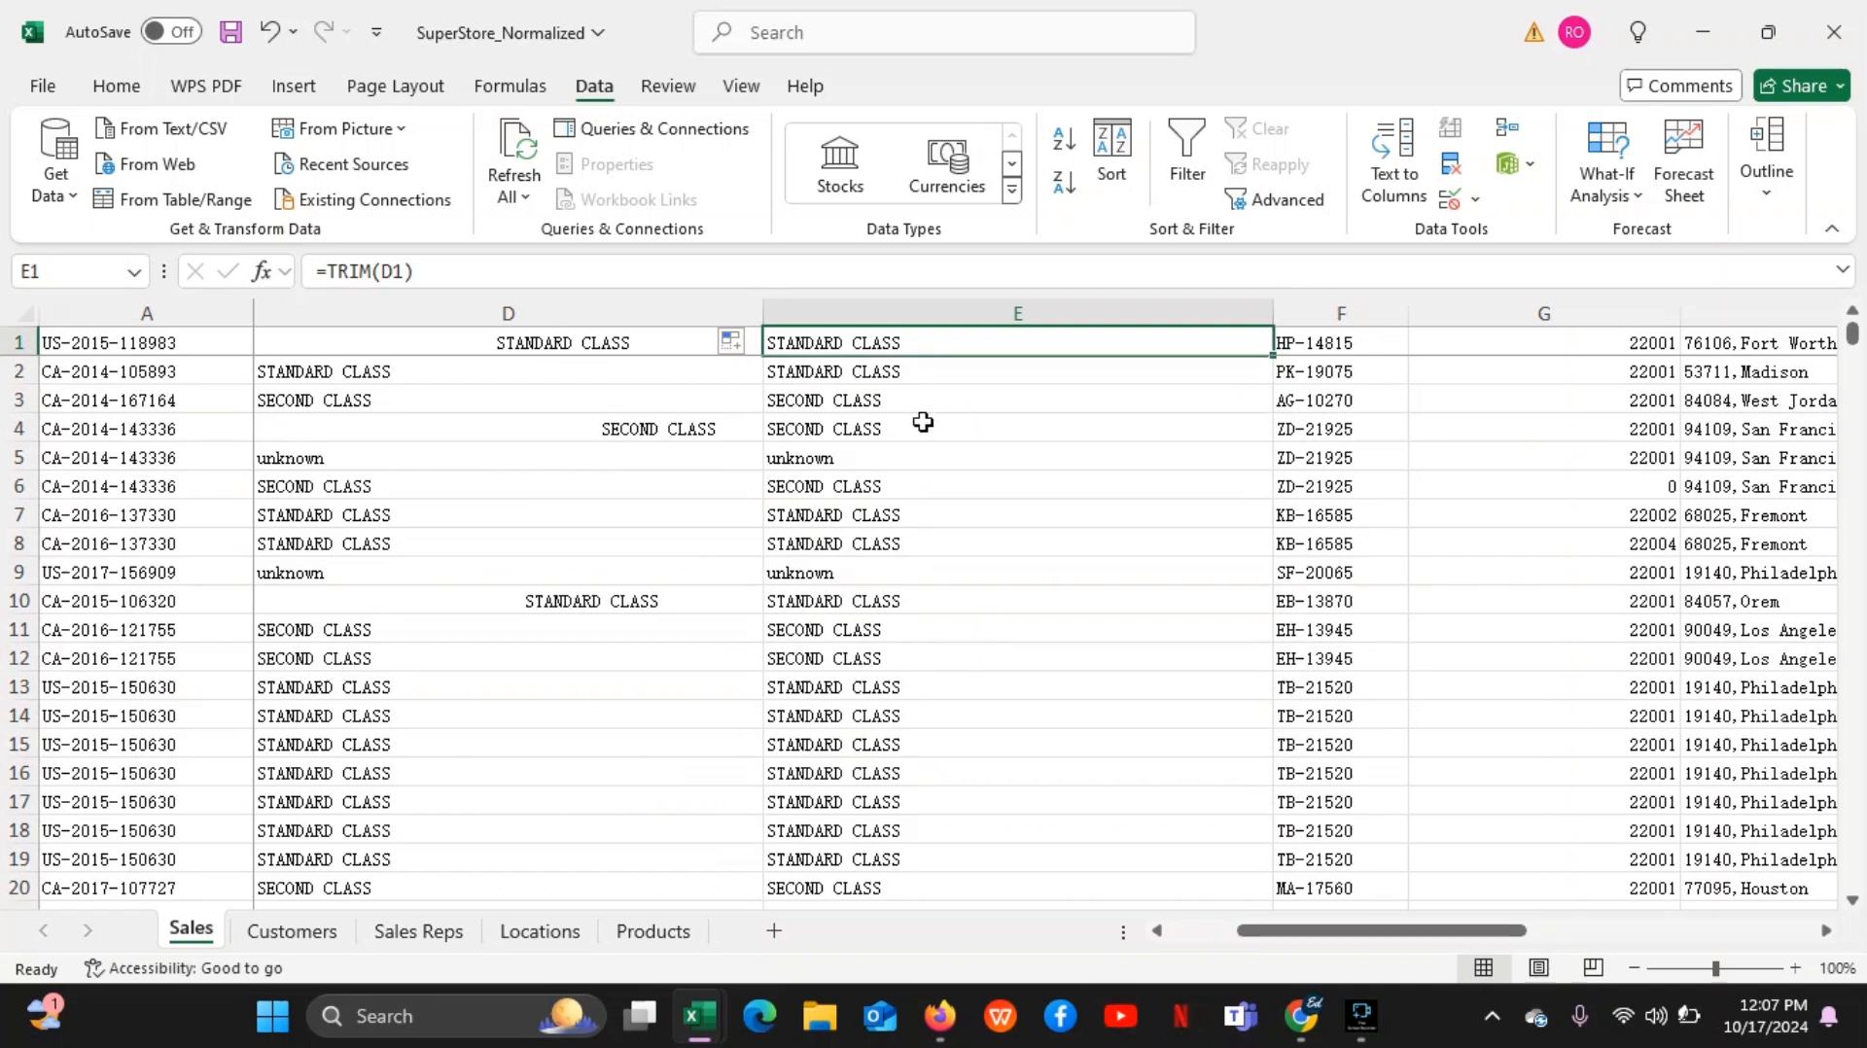
{"action": "left_click", "coordinate": [608, 430]}
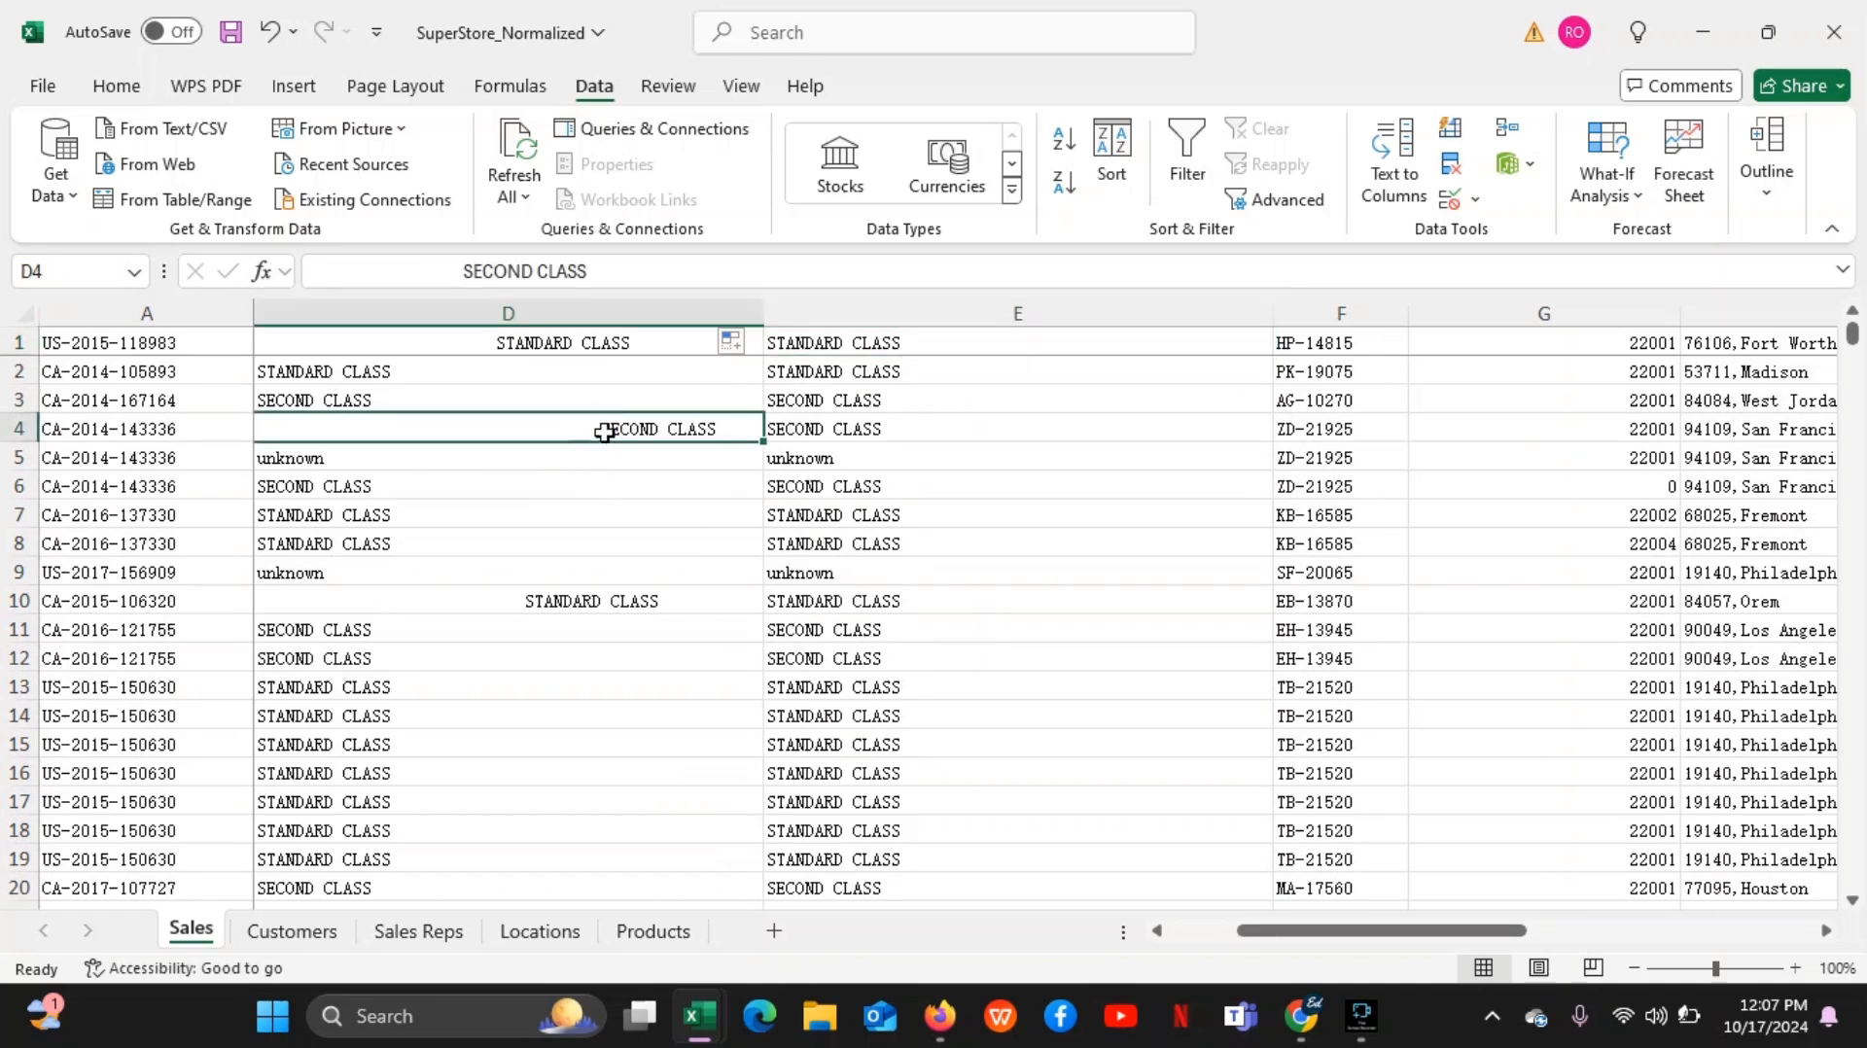
{"action": "left_click", "coordinate": [846, 426]}
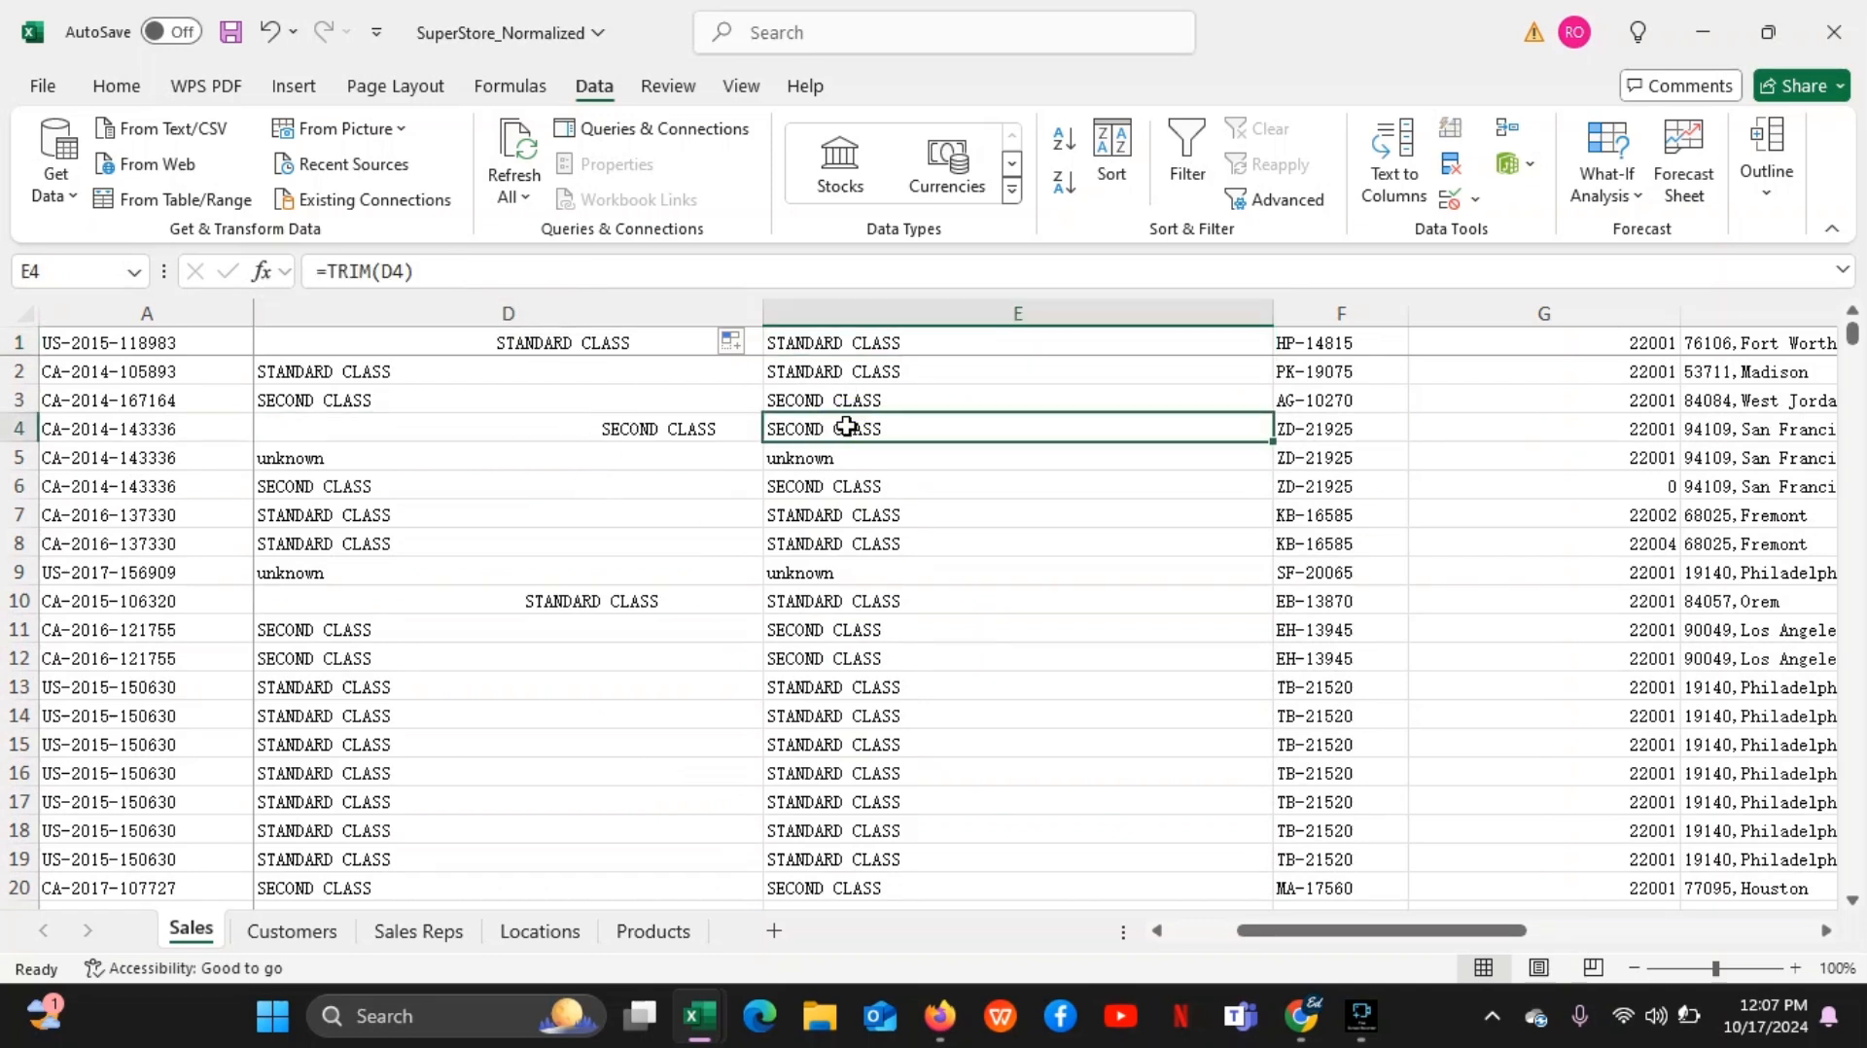
{"action": "left_click", "coordinate": [496, 602]}
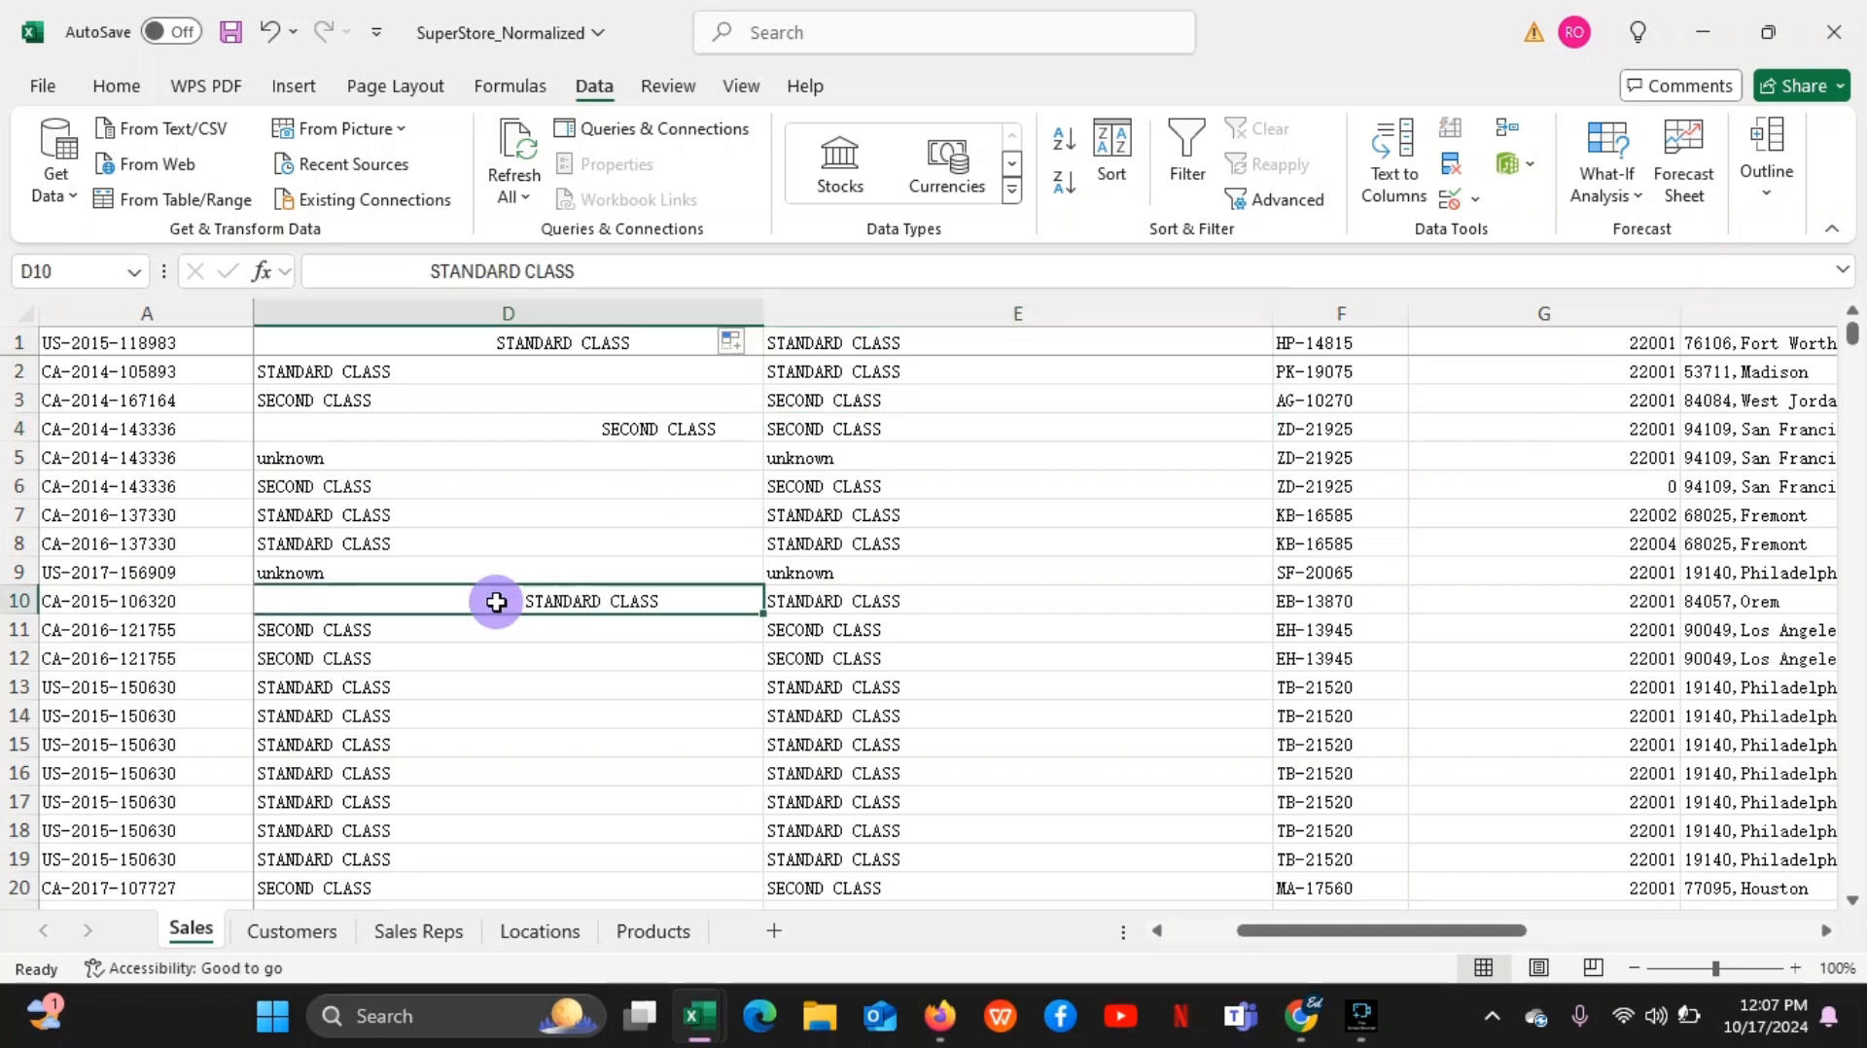
{"action": "left_click", "coordinate": [875, 605]}
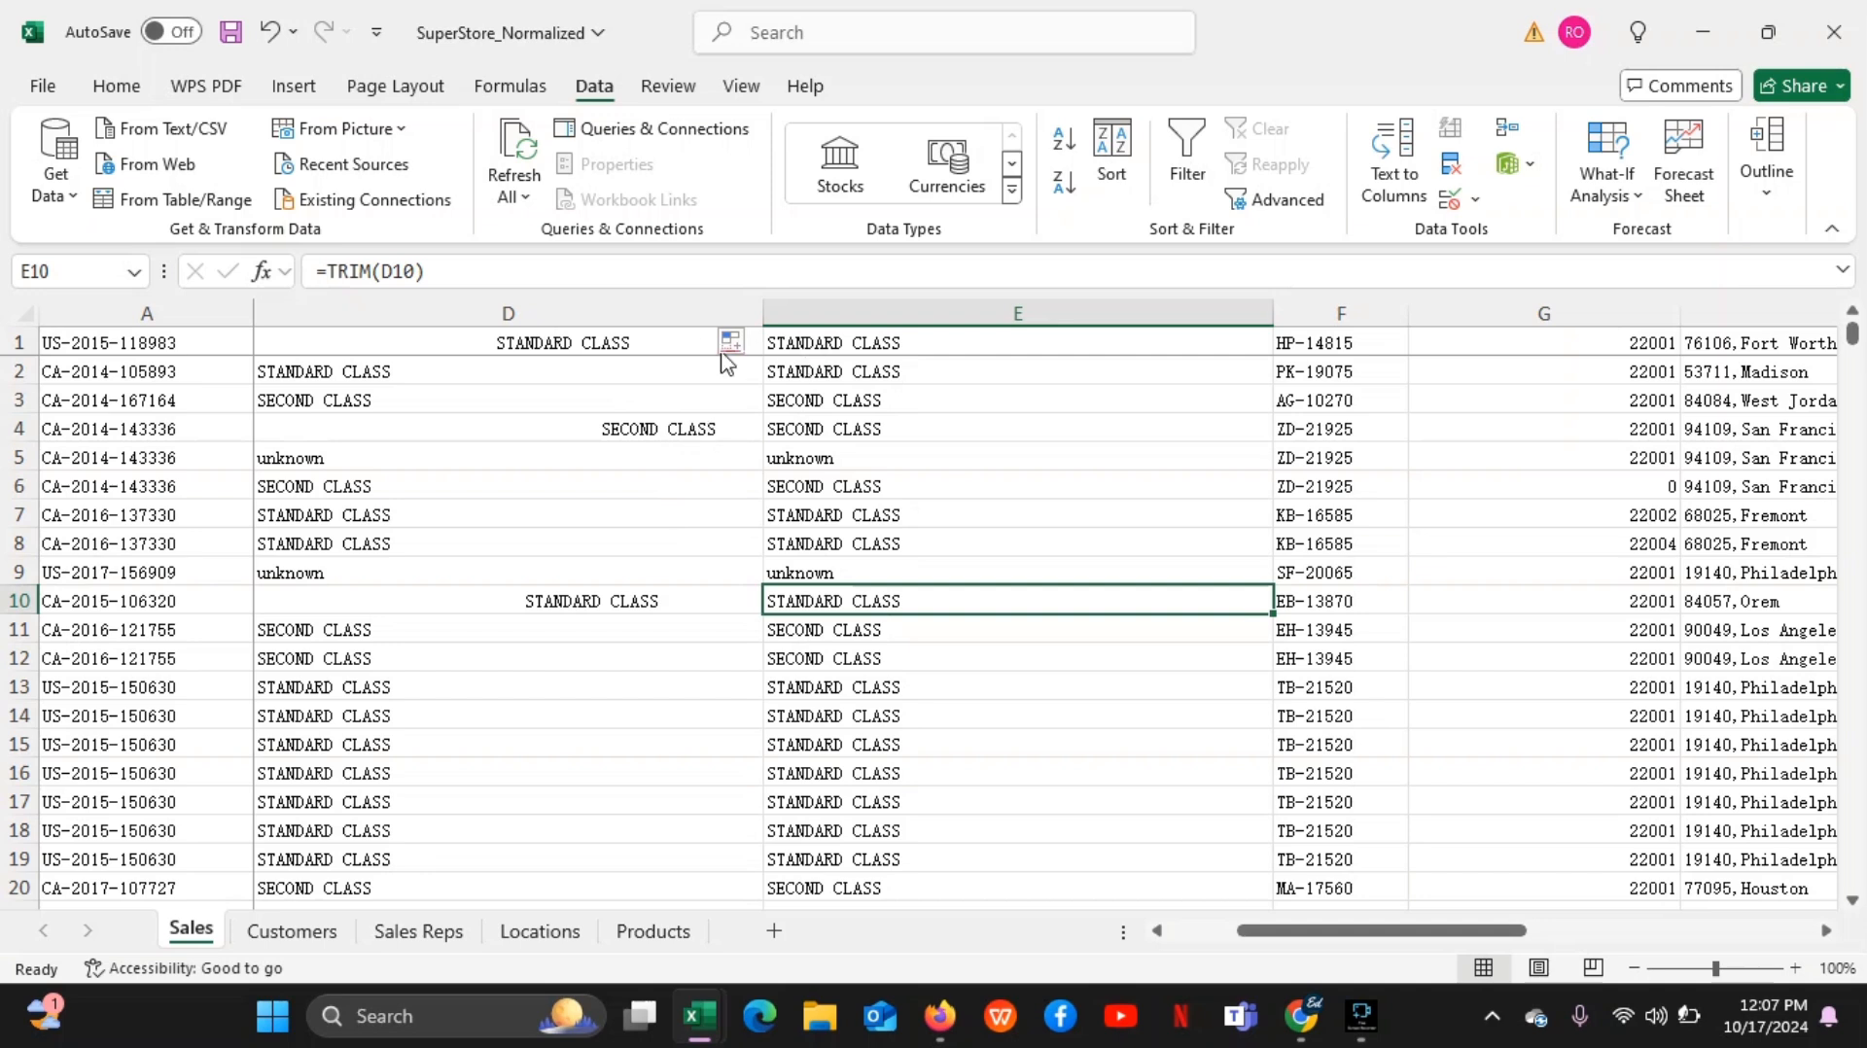
Try to delete the original column D and undo the deletion
{"action": "left_click", "coordinate": [662, 305]}
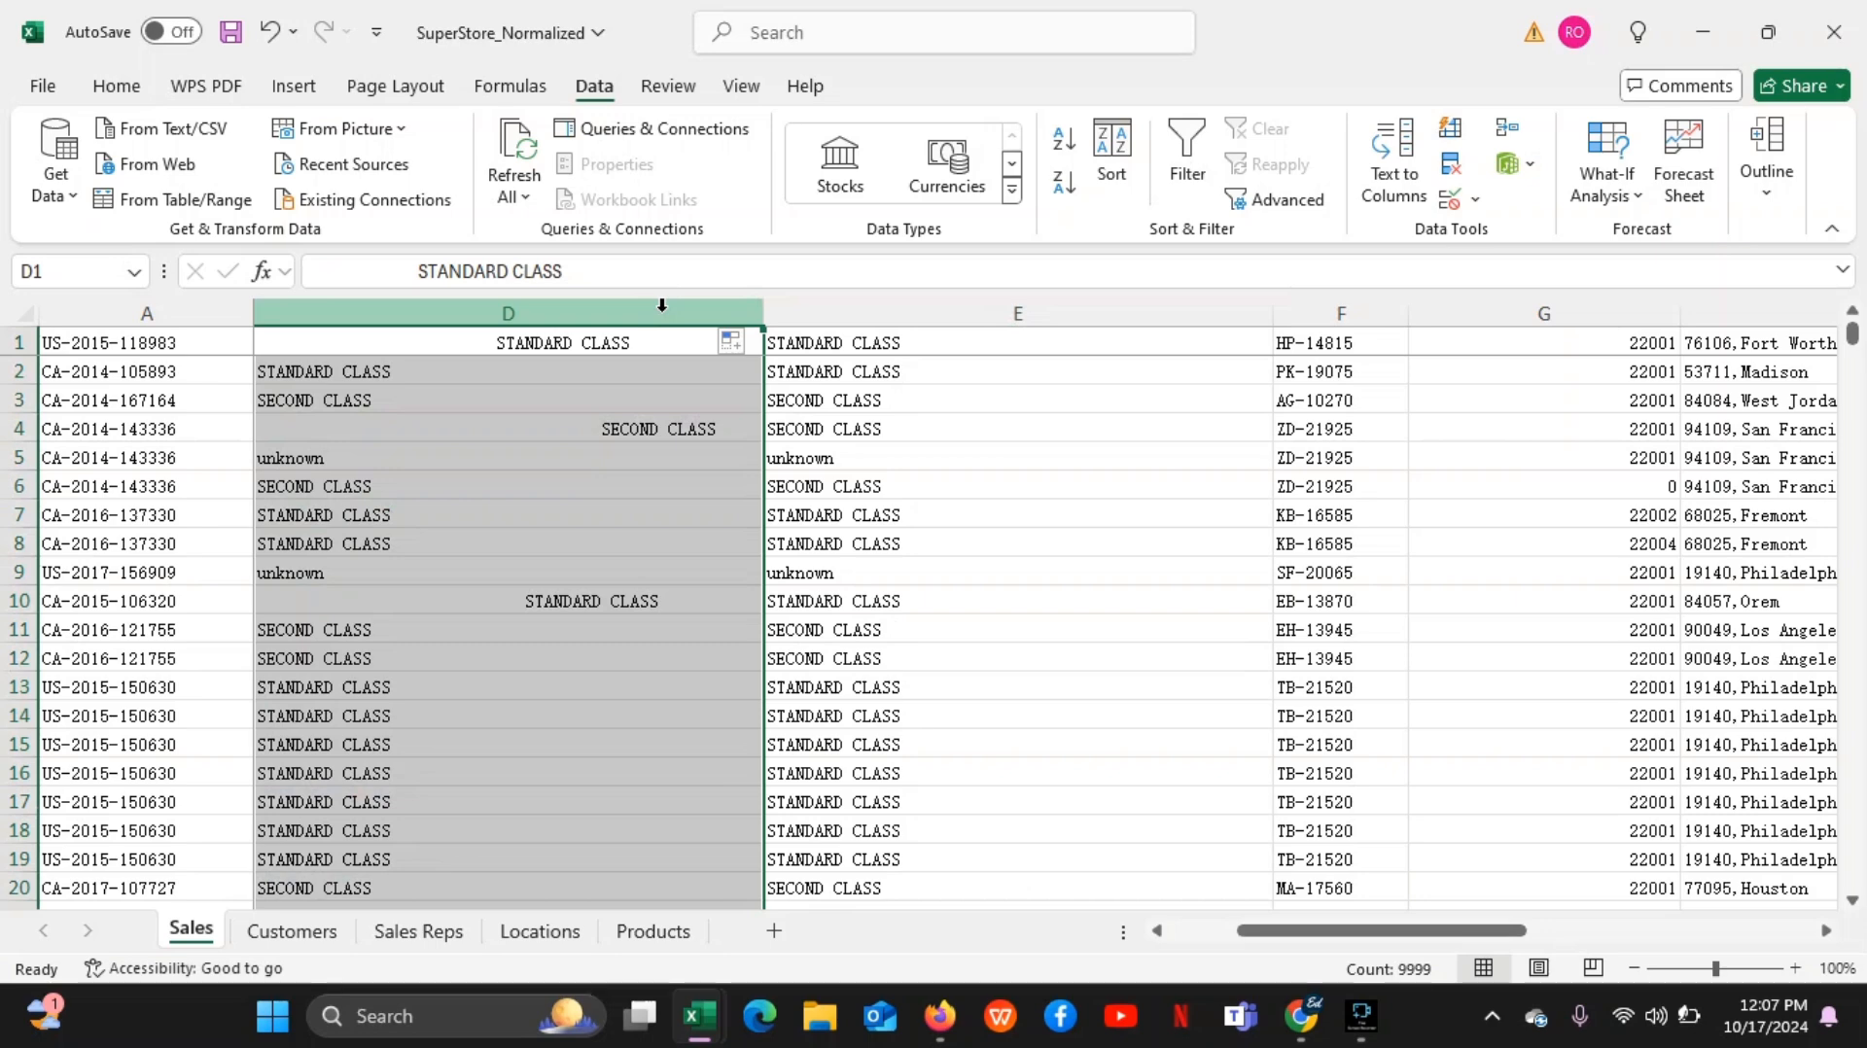
{"action": "right_click", "coordinate": [546, 319]}
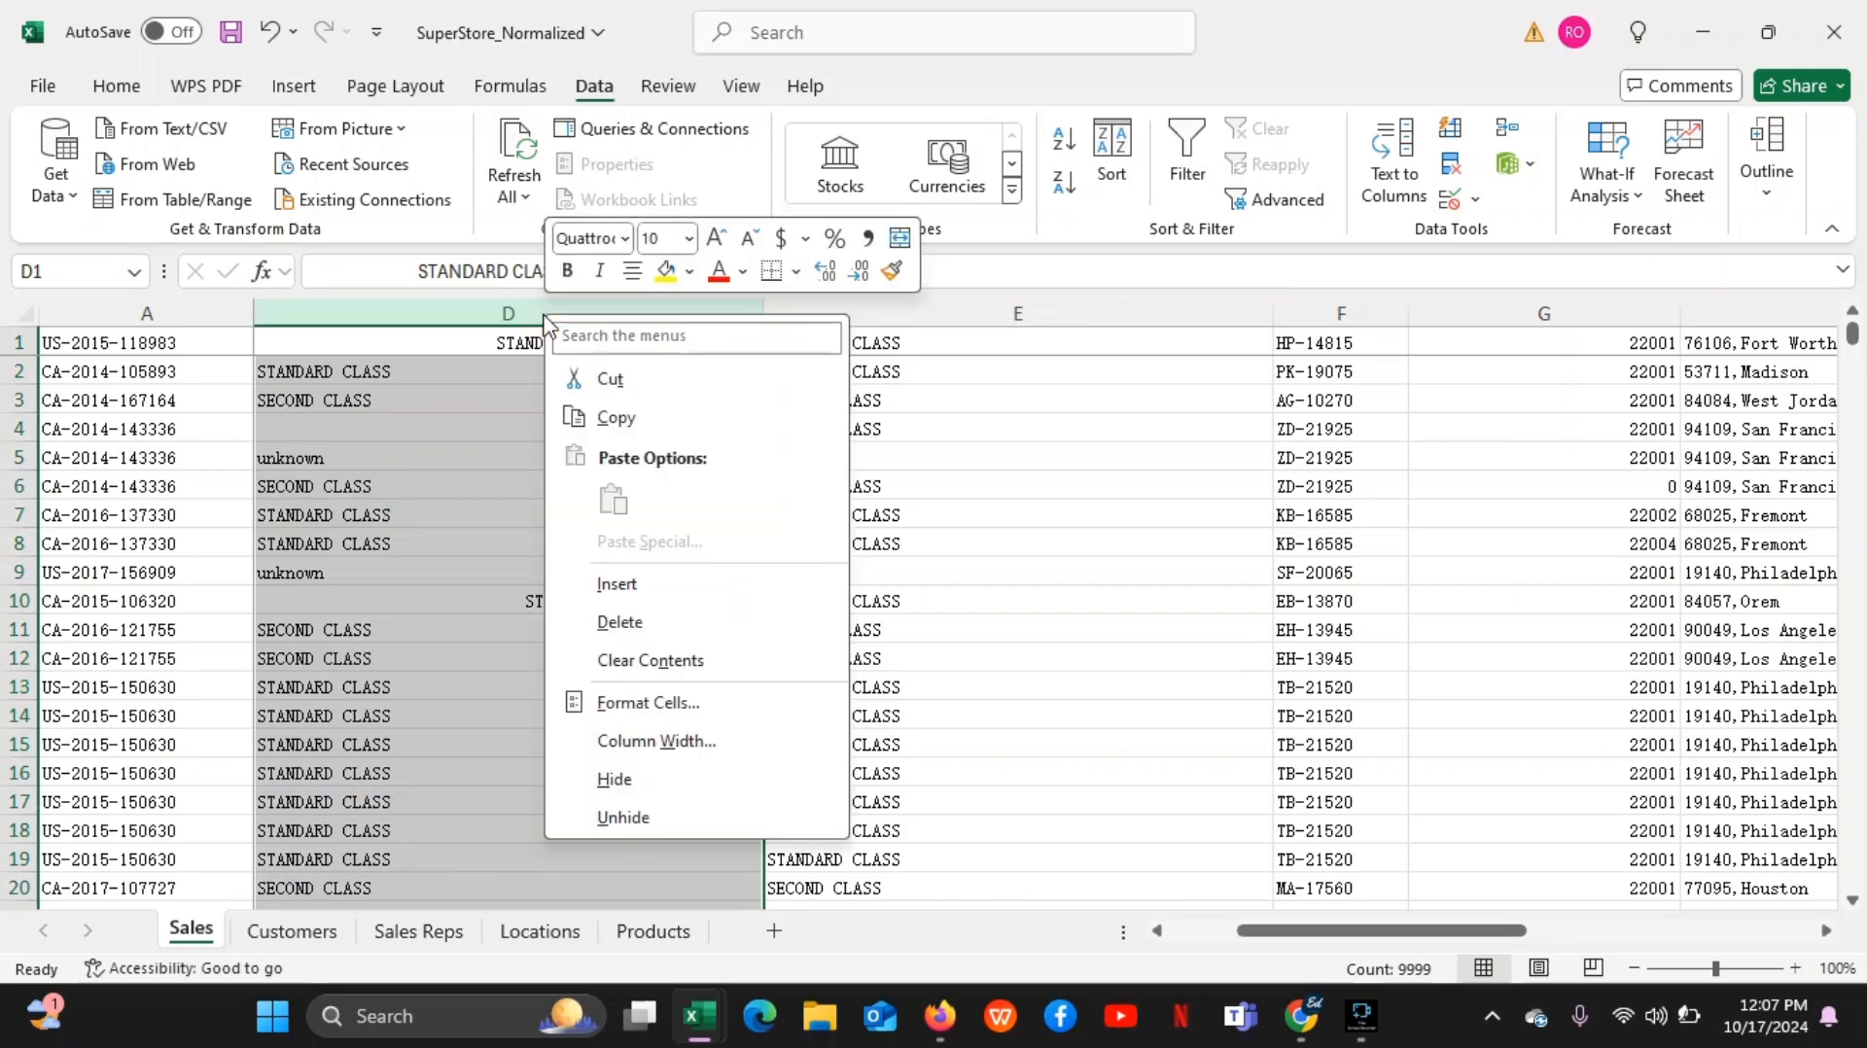
{"action": "left_click", "coordinate": [634, 619]}
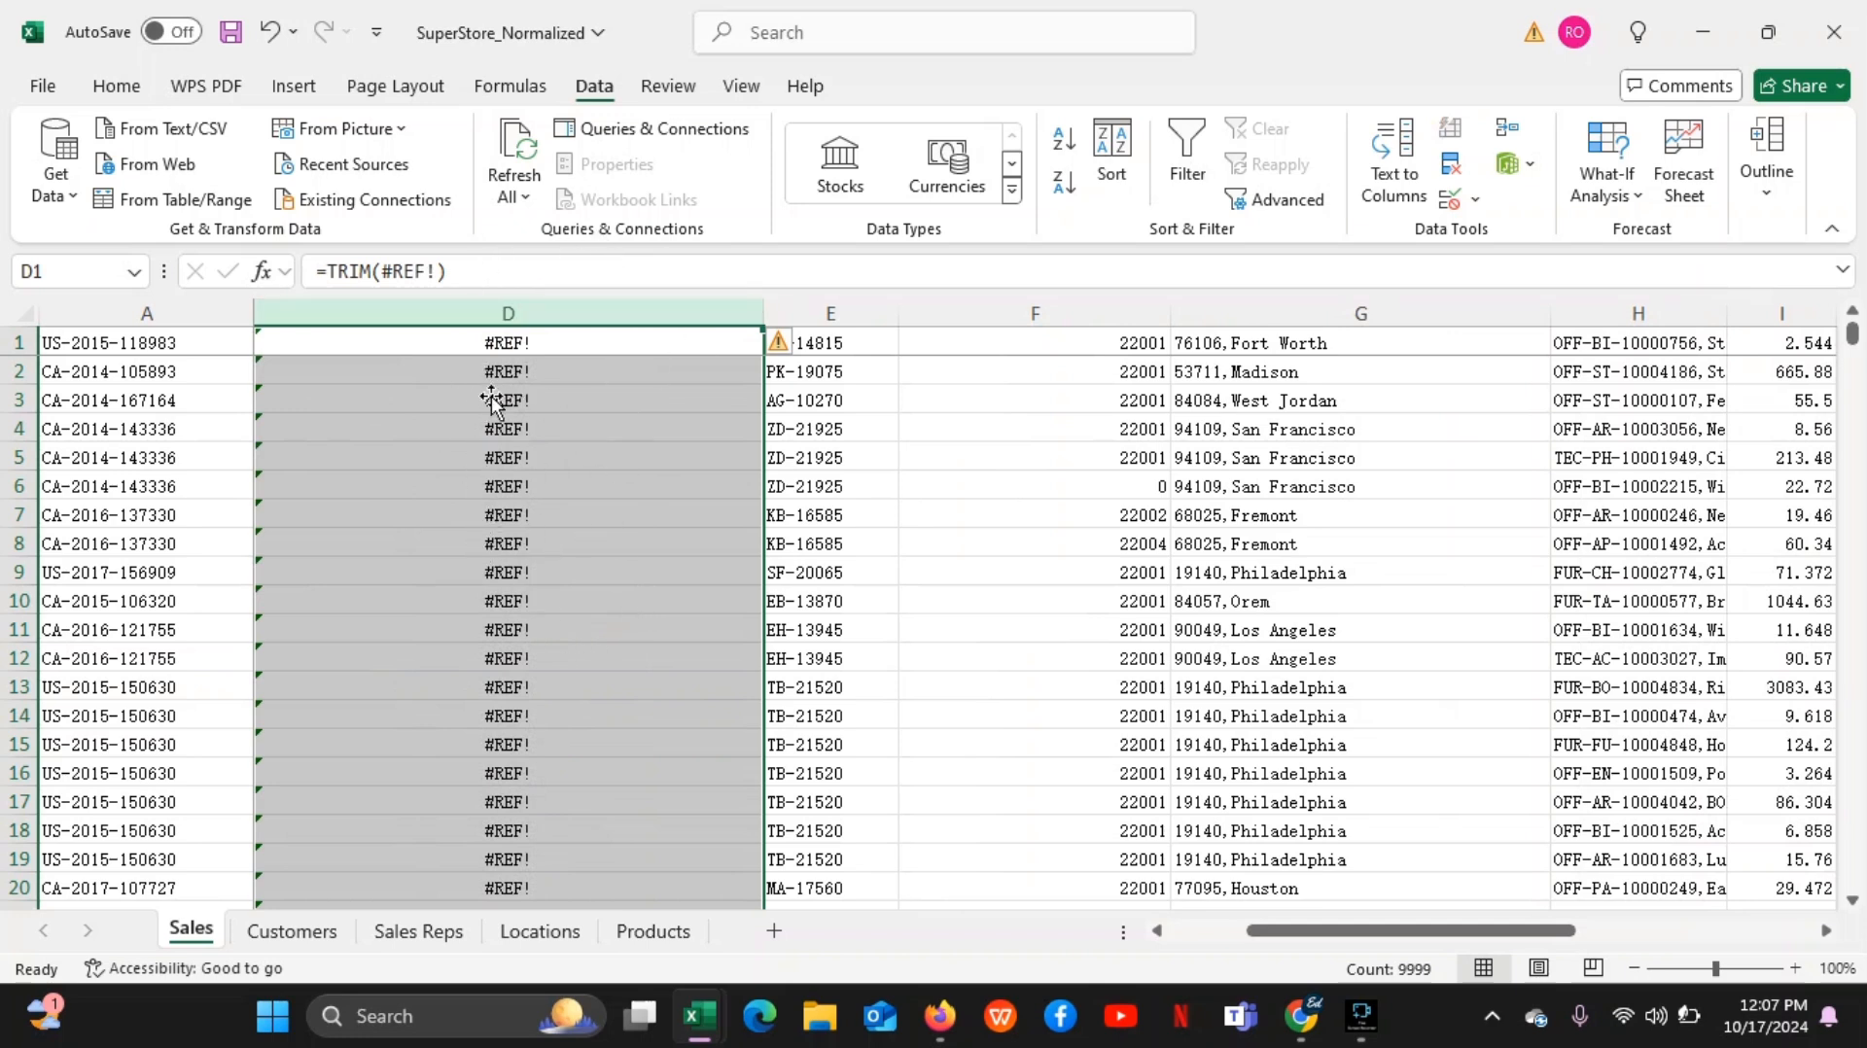
{"action": "left_click", "coordinate": [274, 37]}
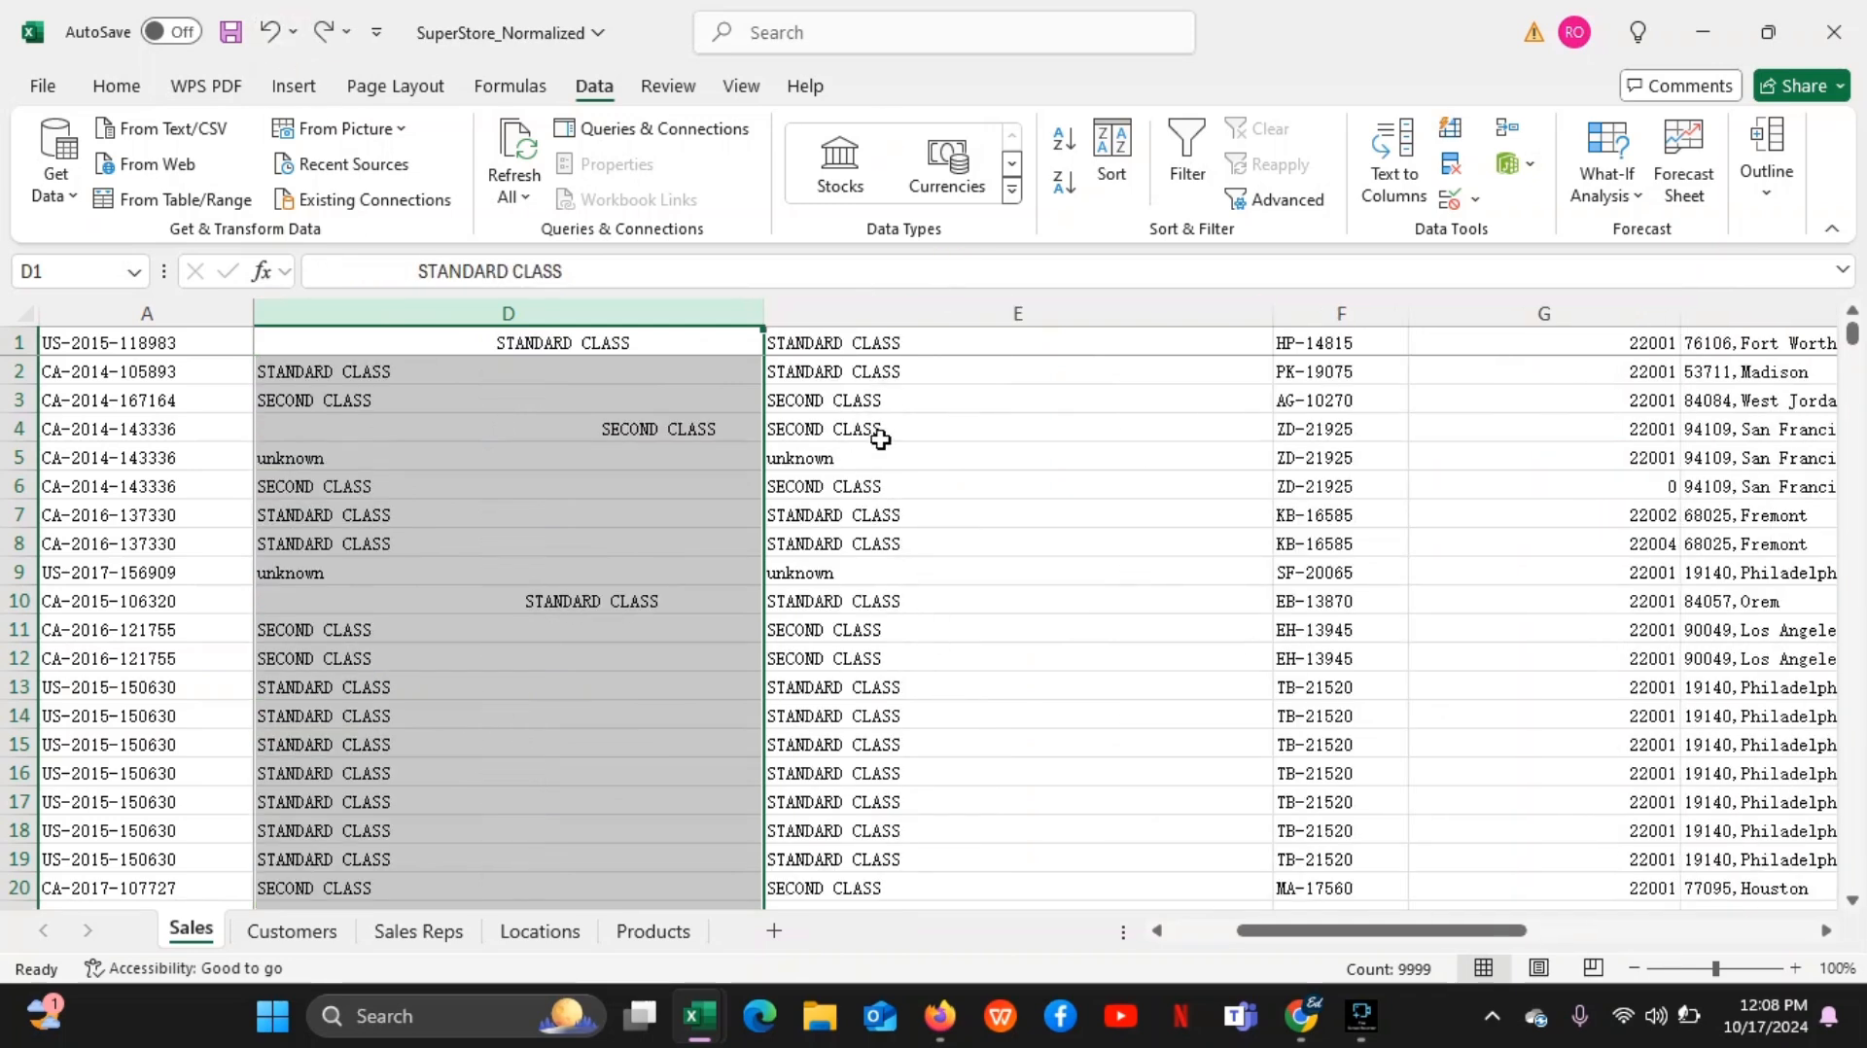
Copy helper column E and paste it over column D as values only
{"action": "left_click", "coordinate": [992, 352]}
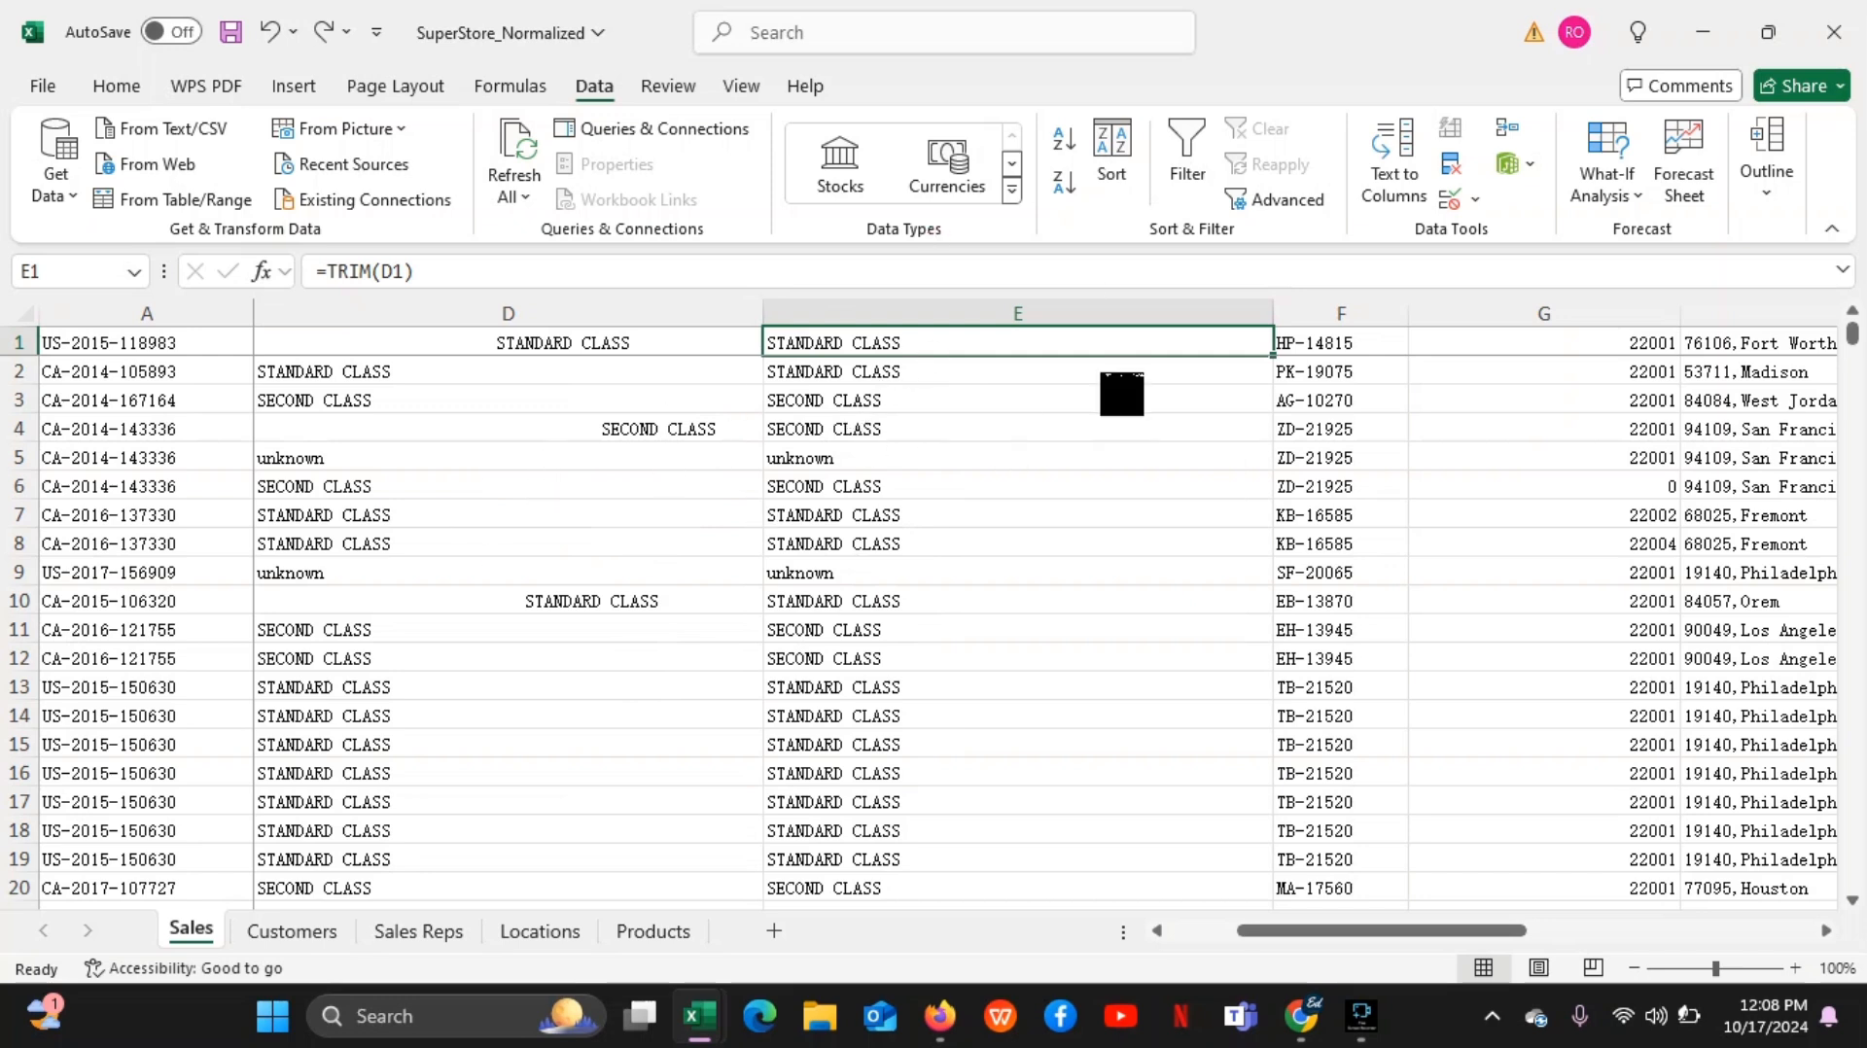
{"action": "left_click", "coordinate": [977, 310]}
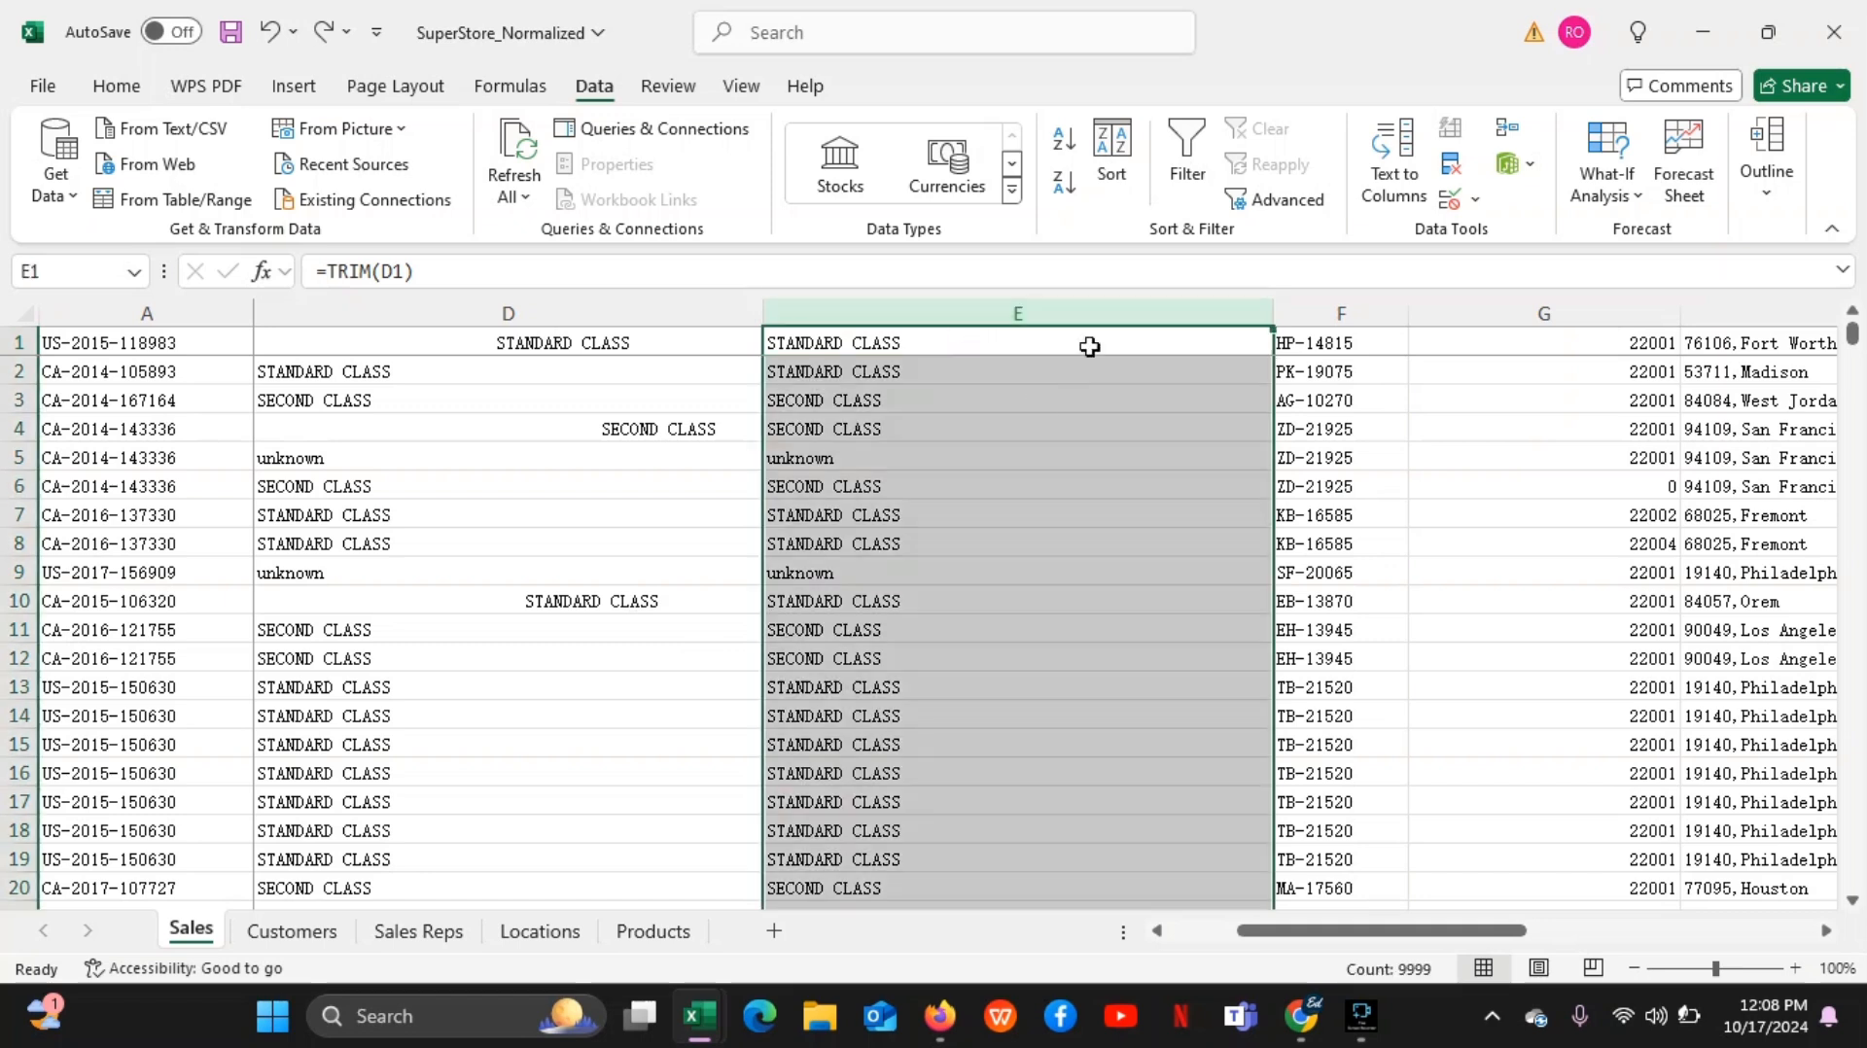
{"action": "left_click", "coordinate": [1030, 312]}
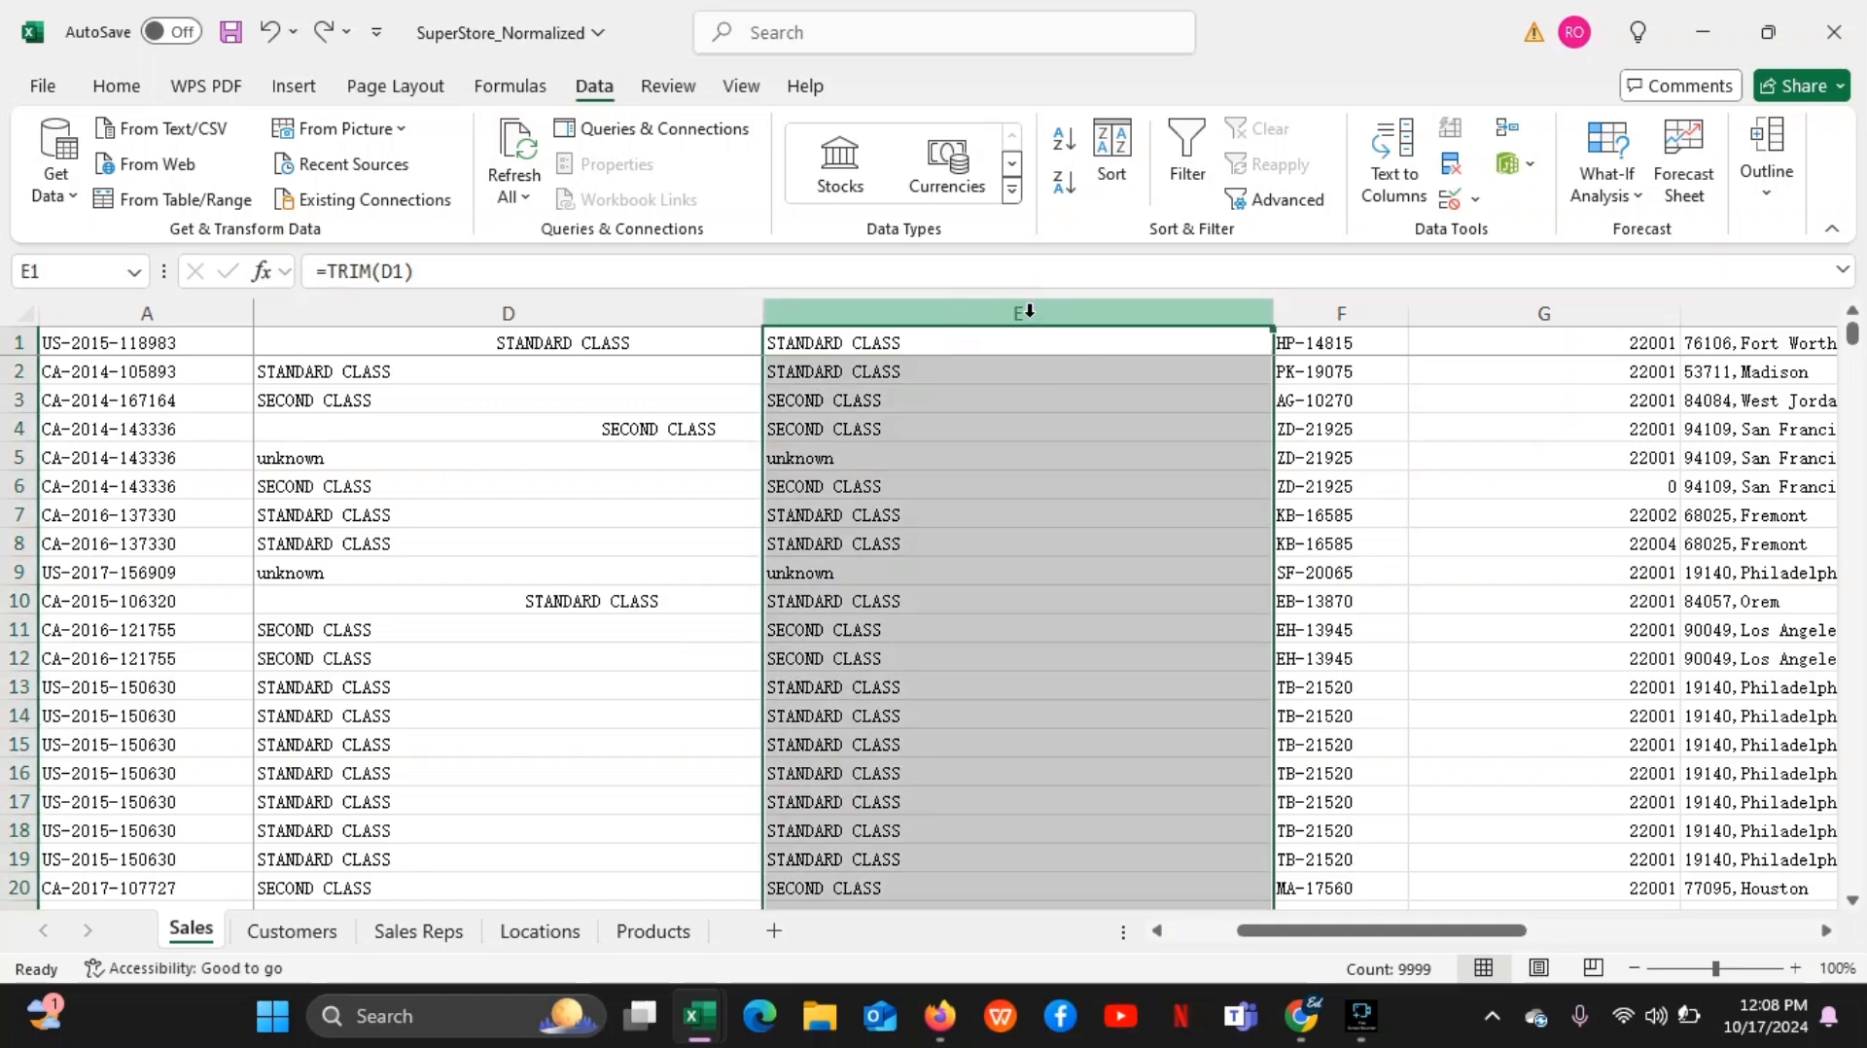
{"action": "right_click", "coordinate": [1031, 315]}
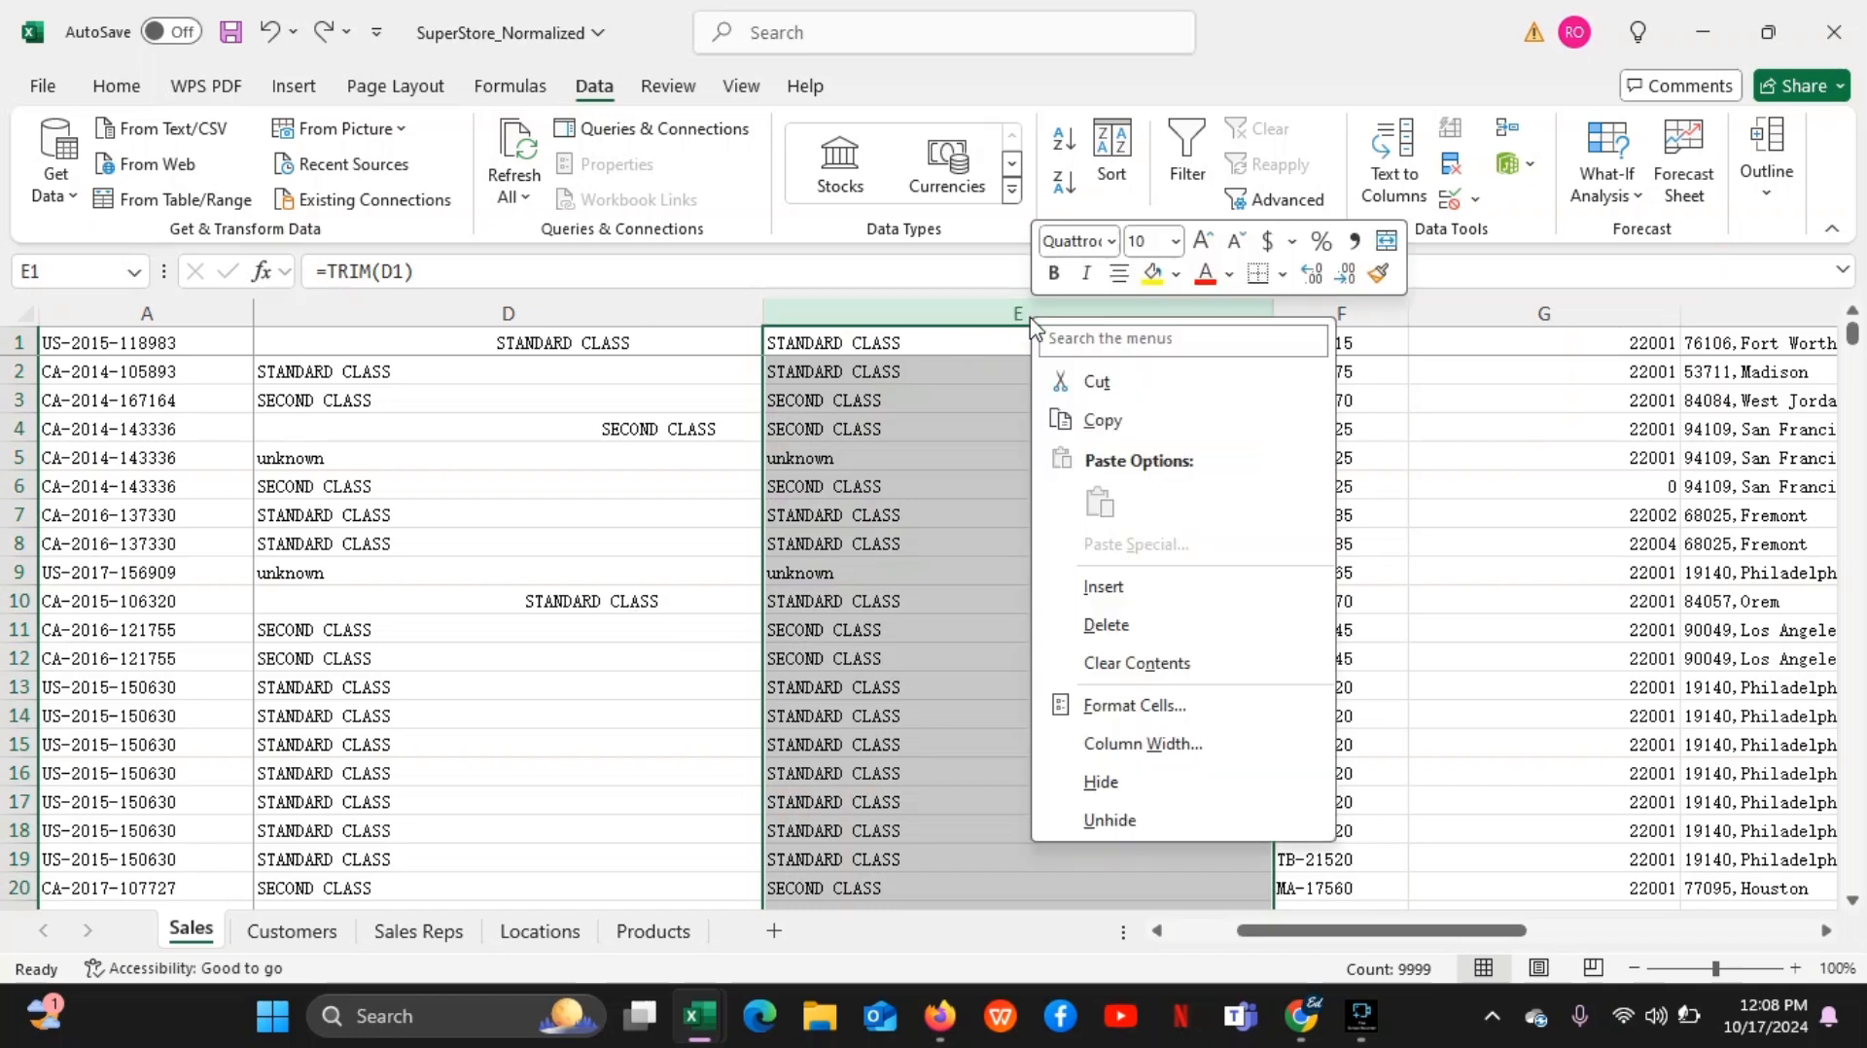
{"action": "left_click", "coordinate": [1107, 425]}
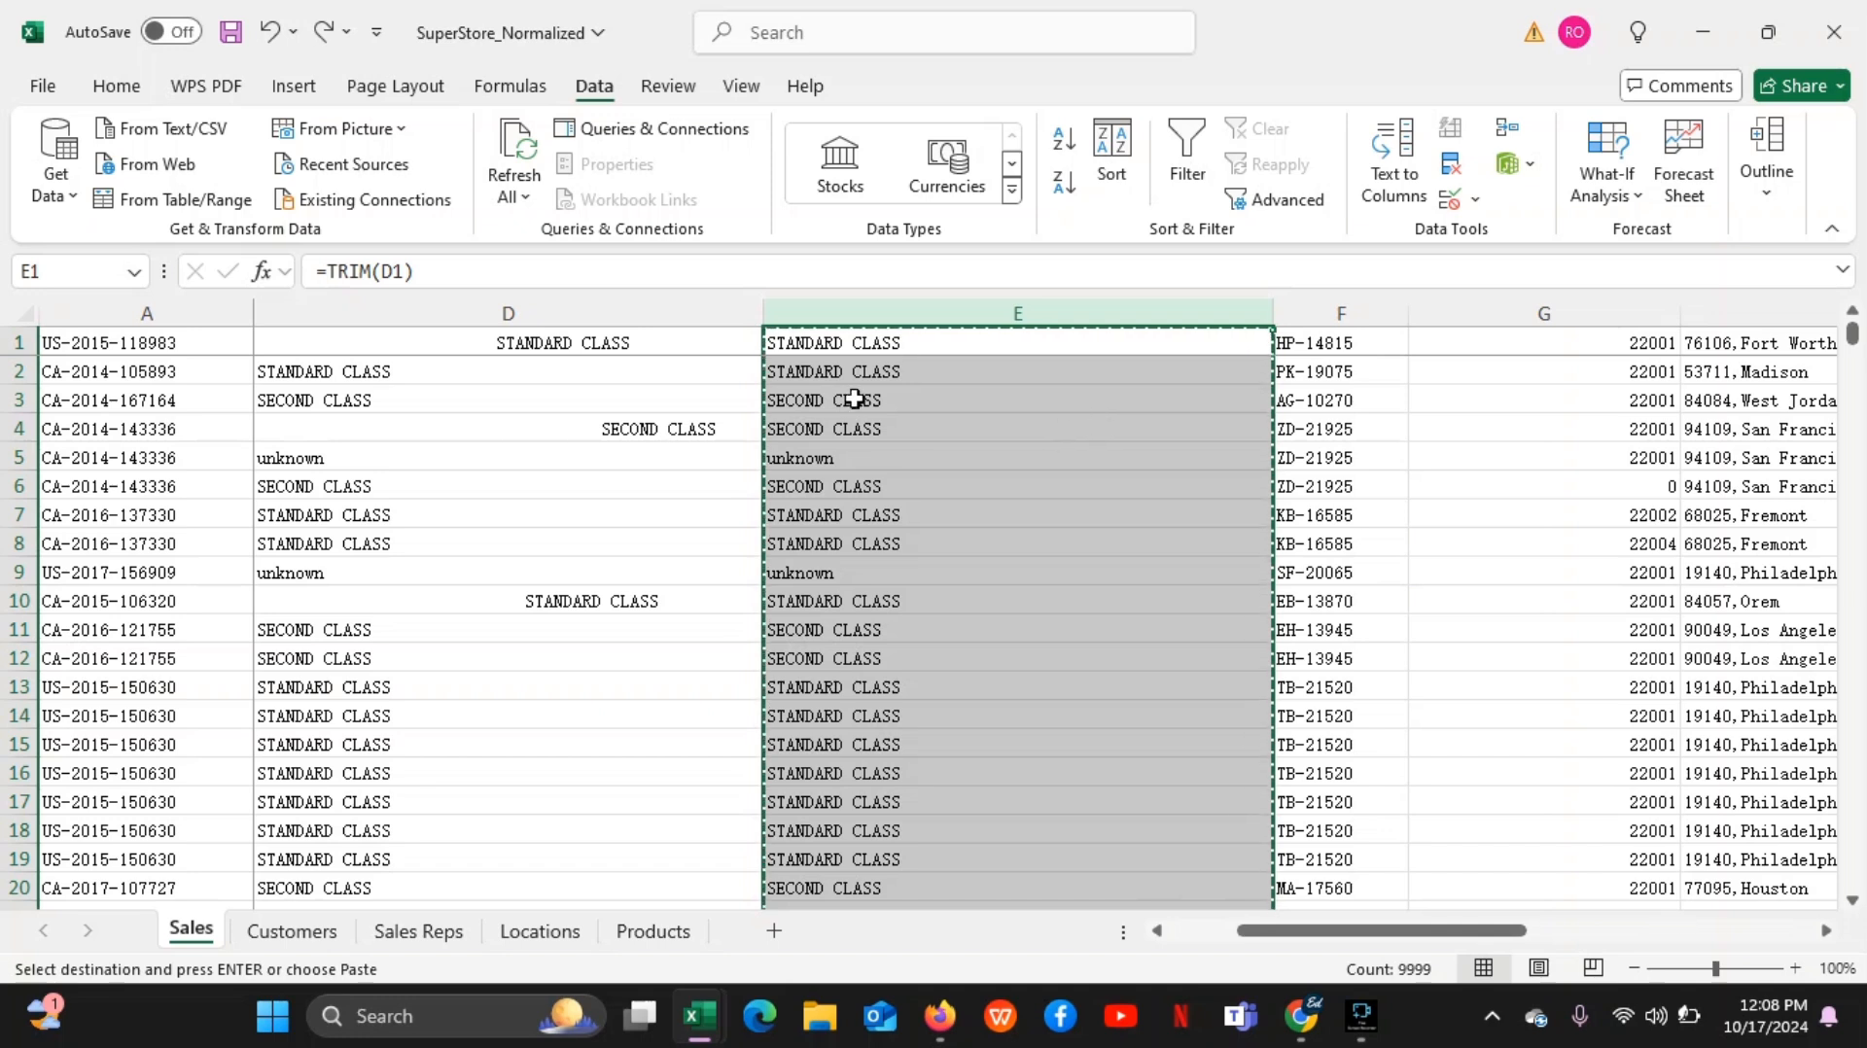
{"action": "left_click", "coordinate": [679, 313]}
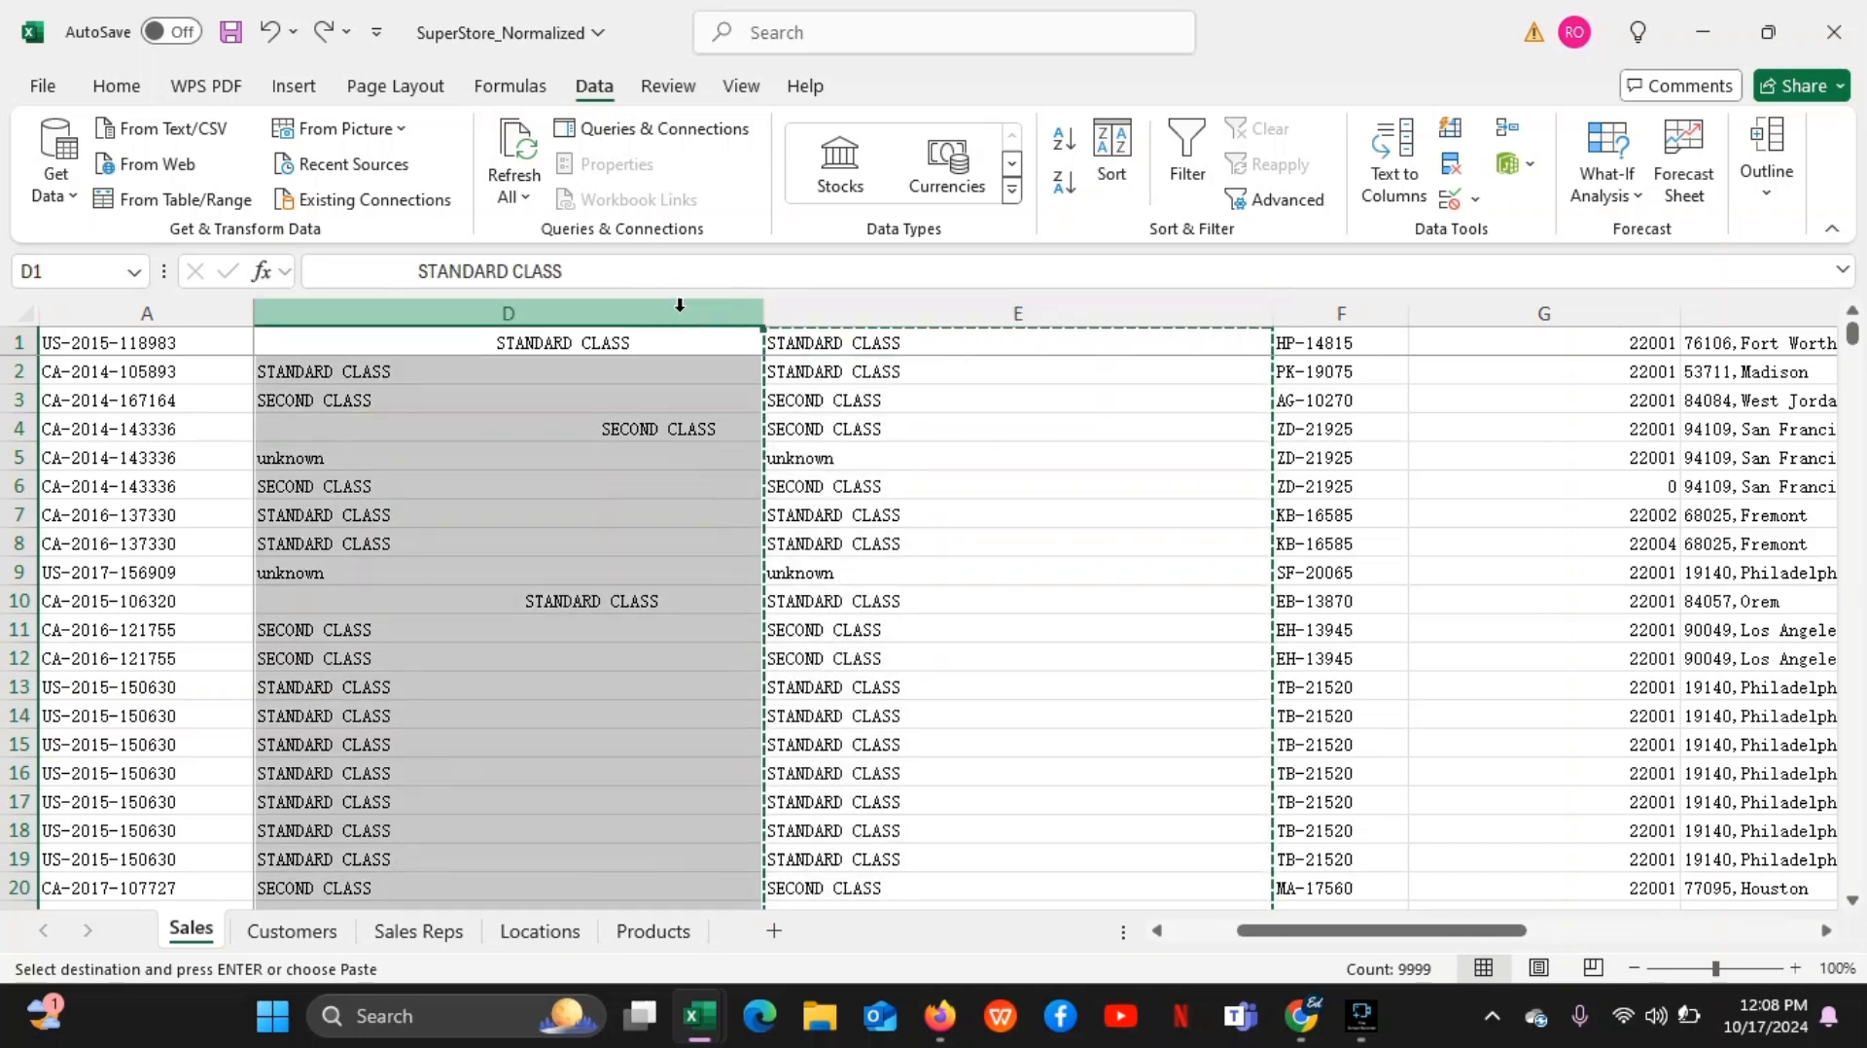
{"action": "right_click", "coordinate": [679, 309]}
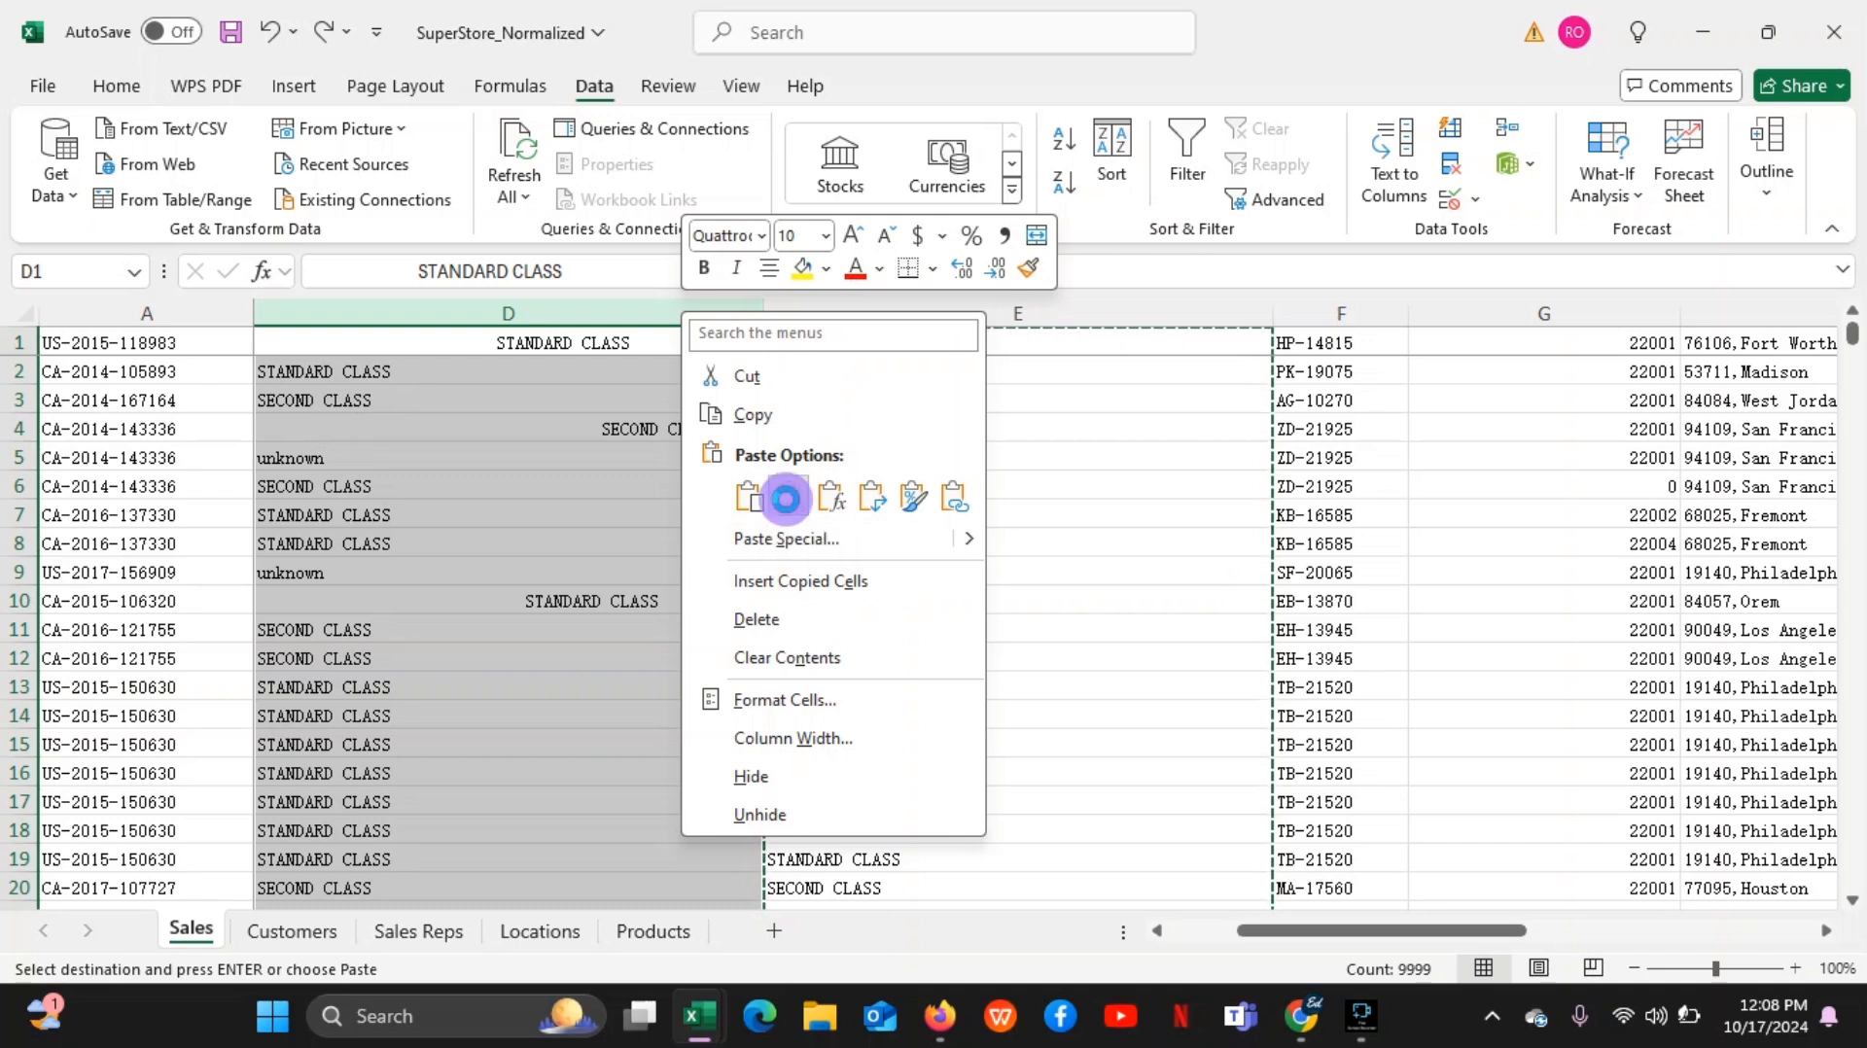
{"action": "left_click", "coordinate": [789, 497]}
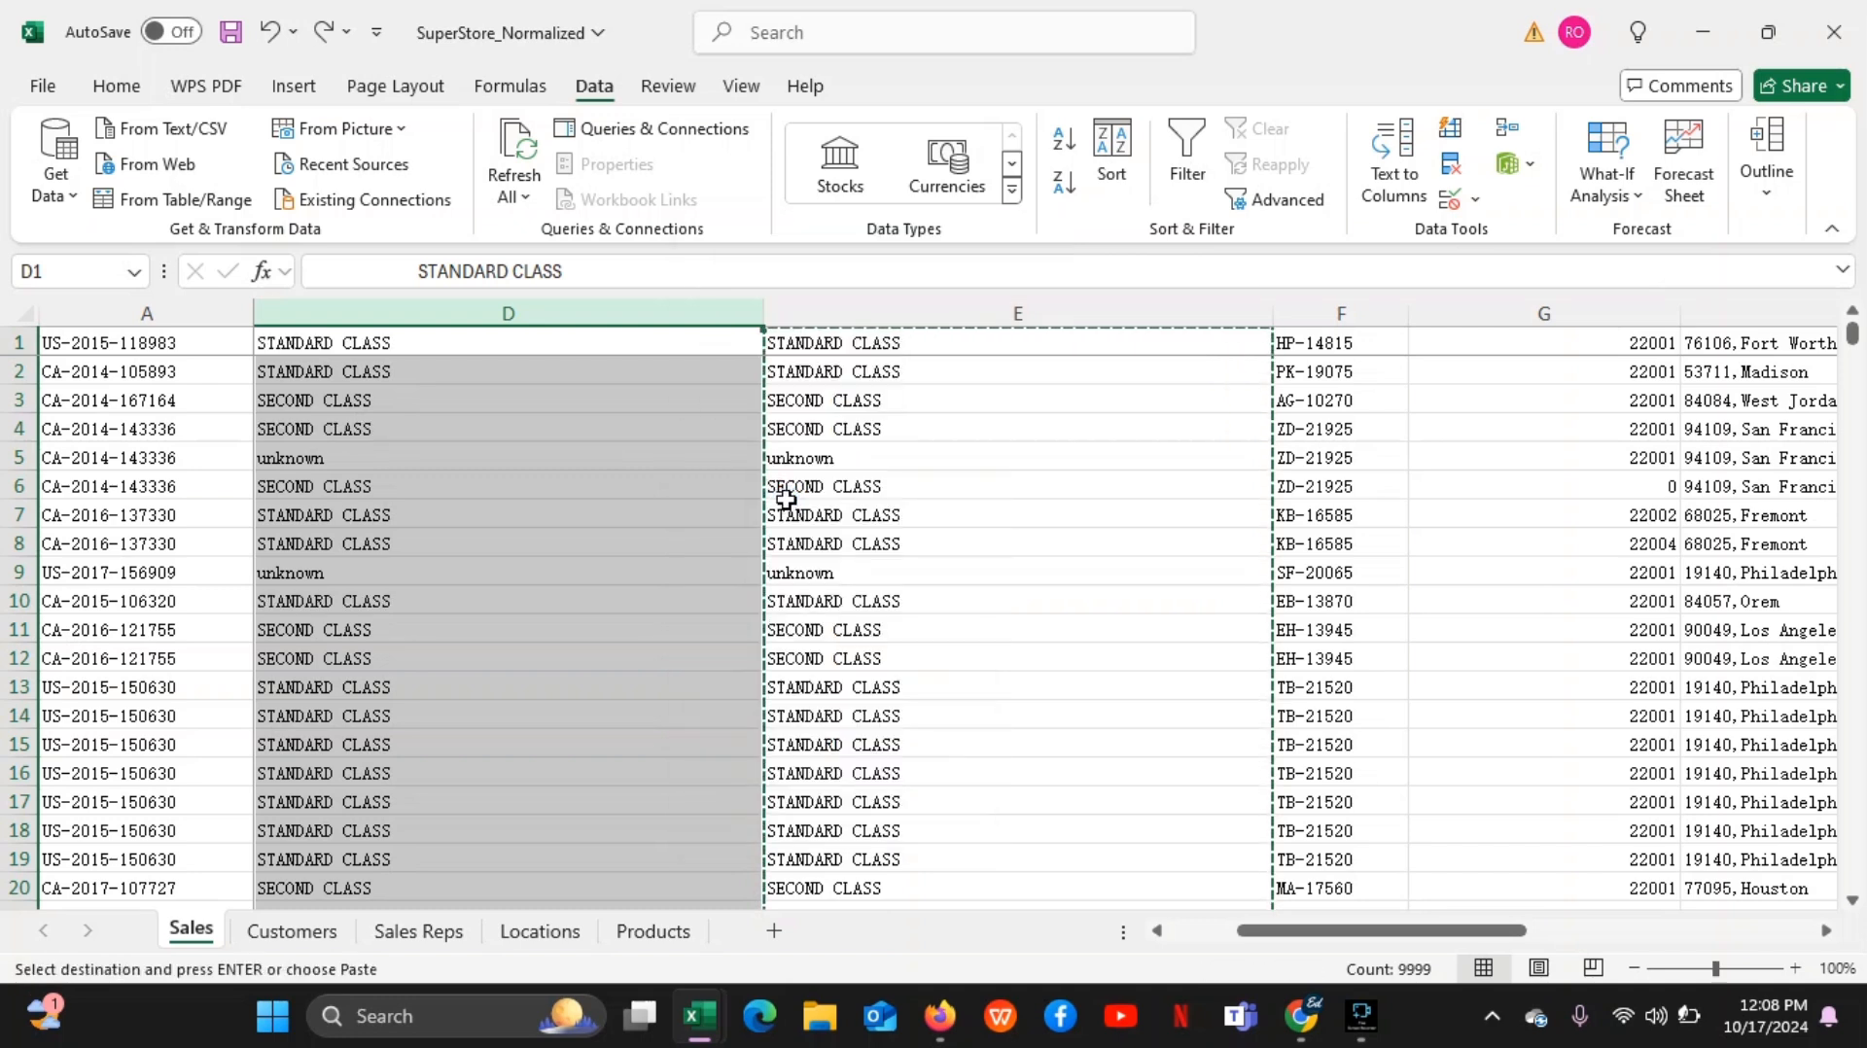
Compare the plain values pasted in column D with the TRIM formulas in column E, down to the last data row
{"action": "left_click", "coordinate": [483, 468]}
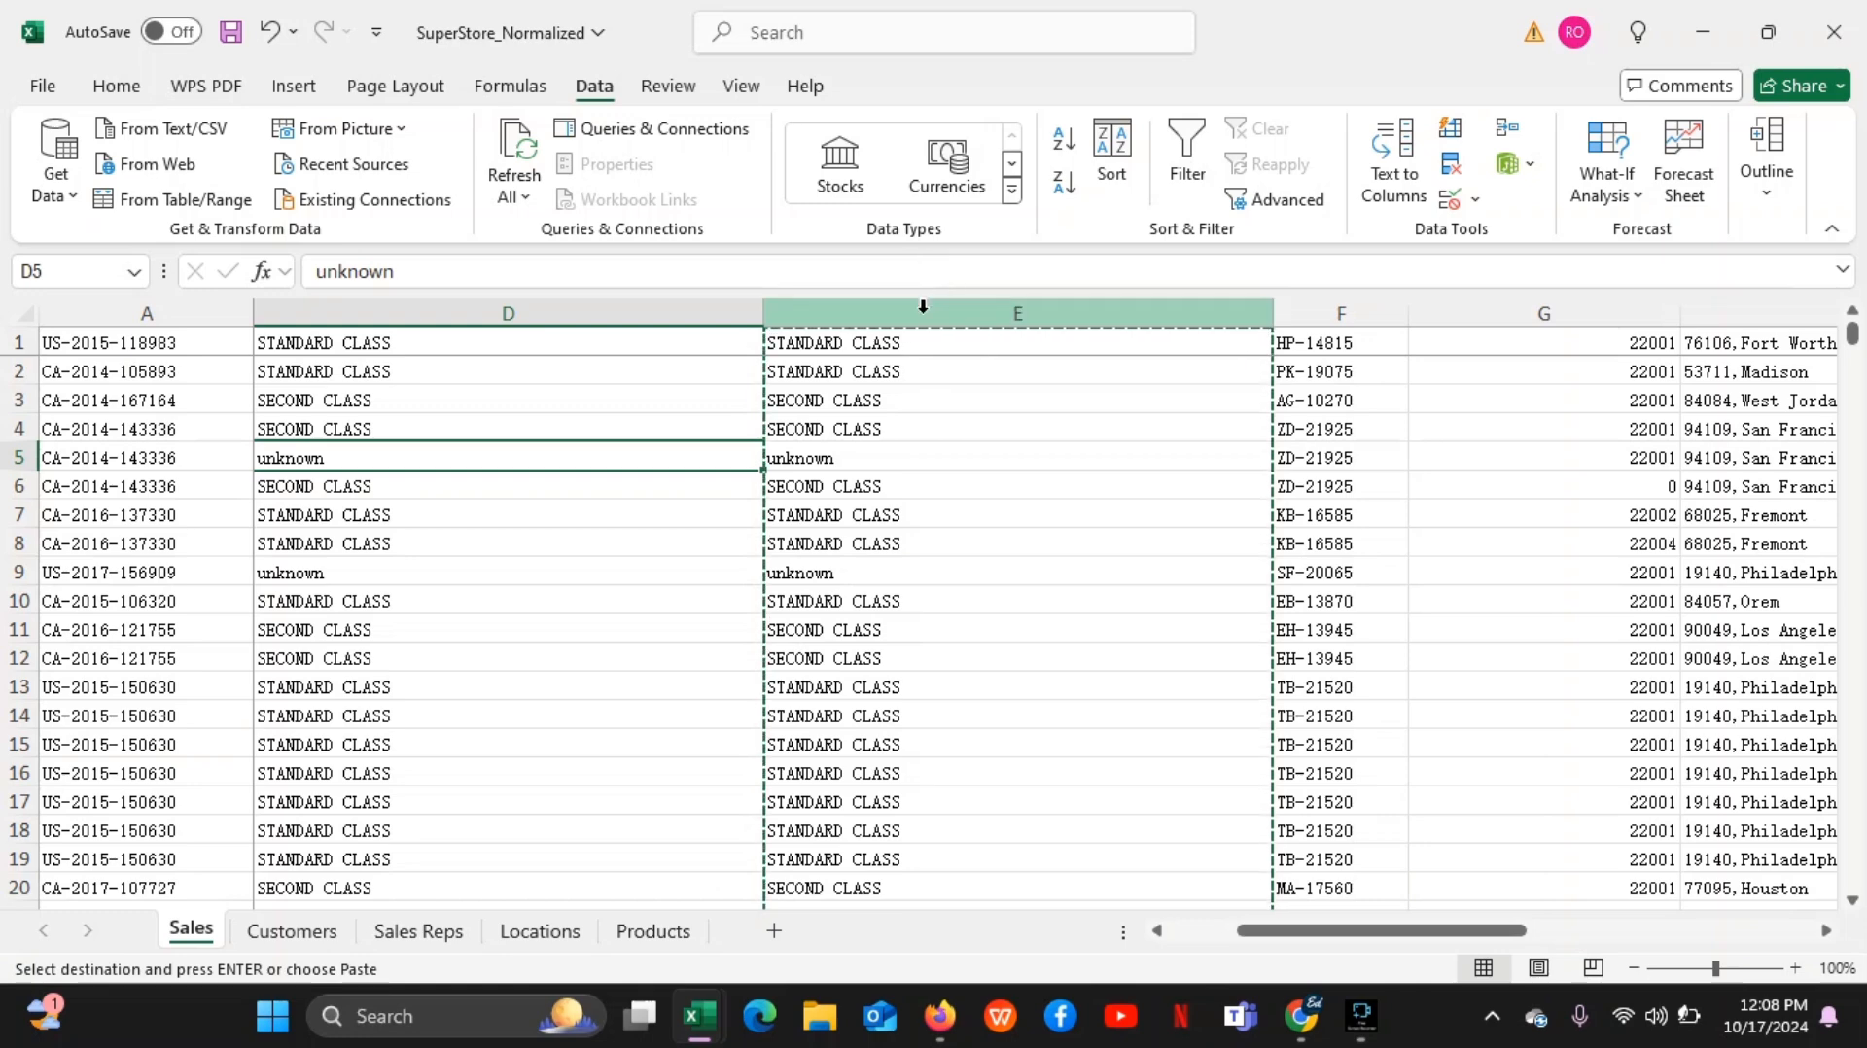
{"action": "left_click", "coordinate": [949, 668]}
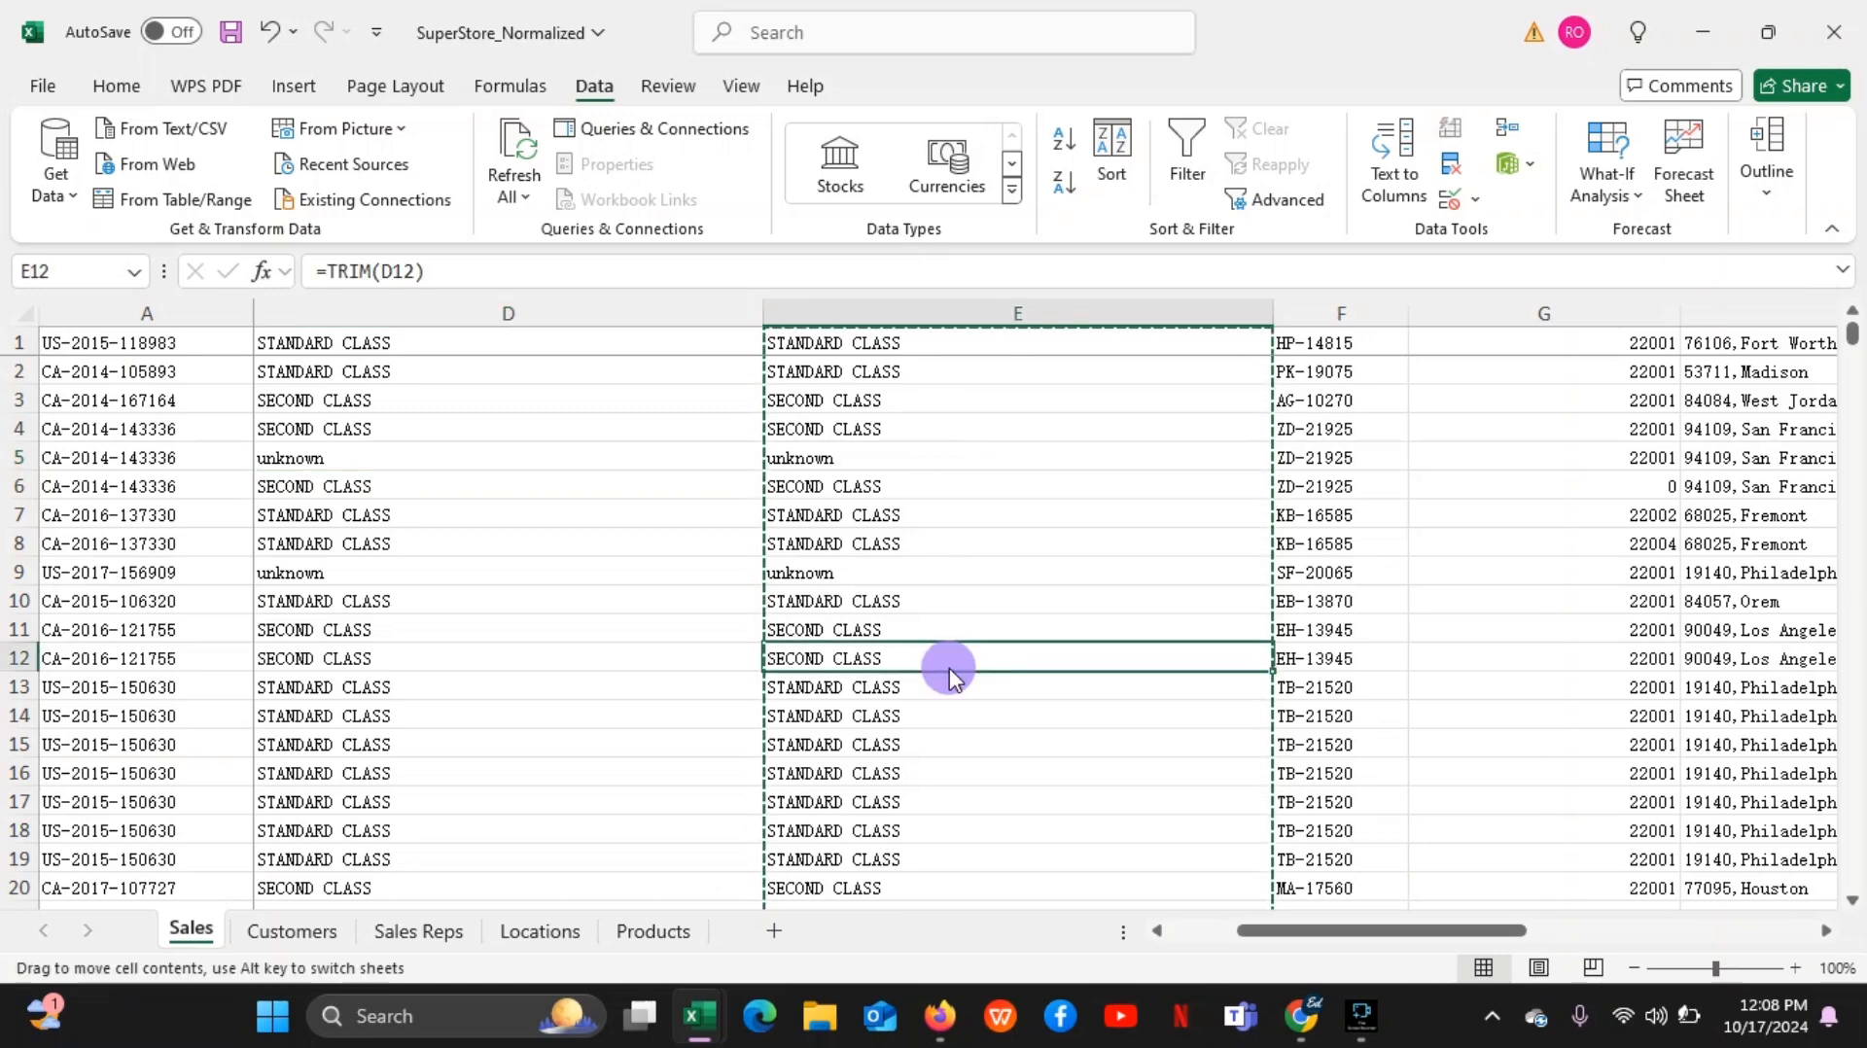
{"action": "key", "text": "ctrl+Down"}
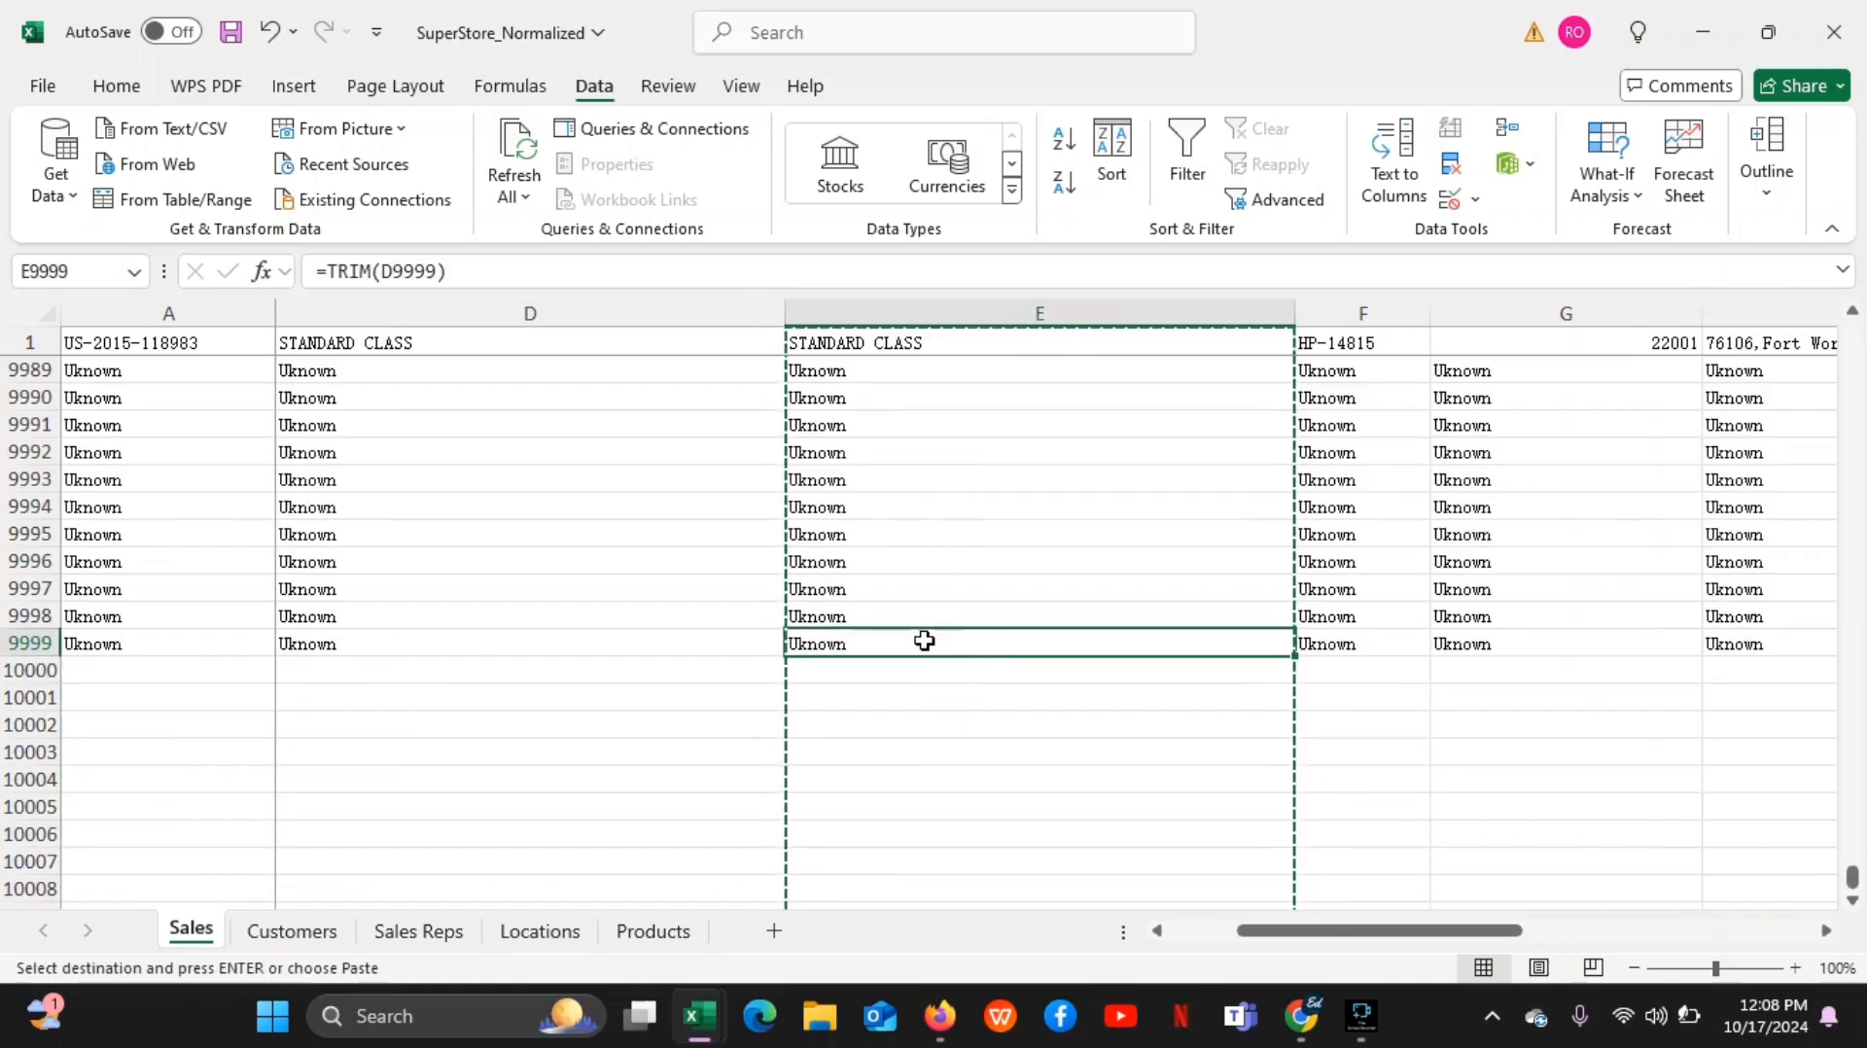
{"action": "key", "text": "ctrl+Up"}
{"action": "key", "text": "Down"}
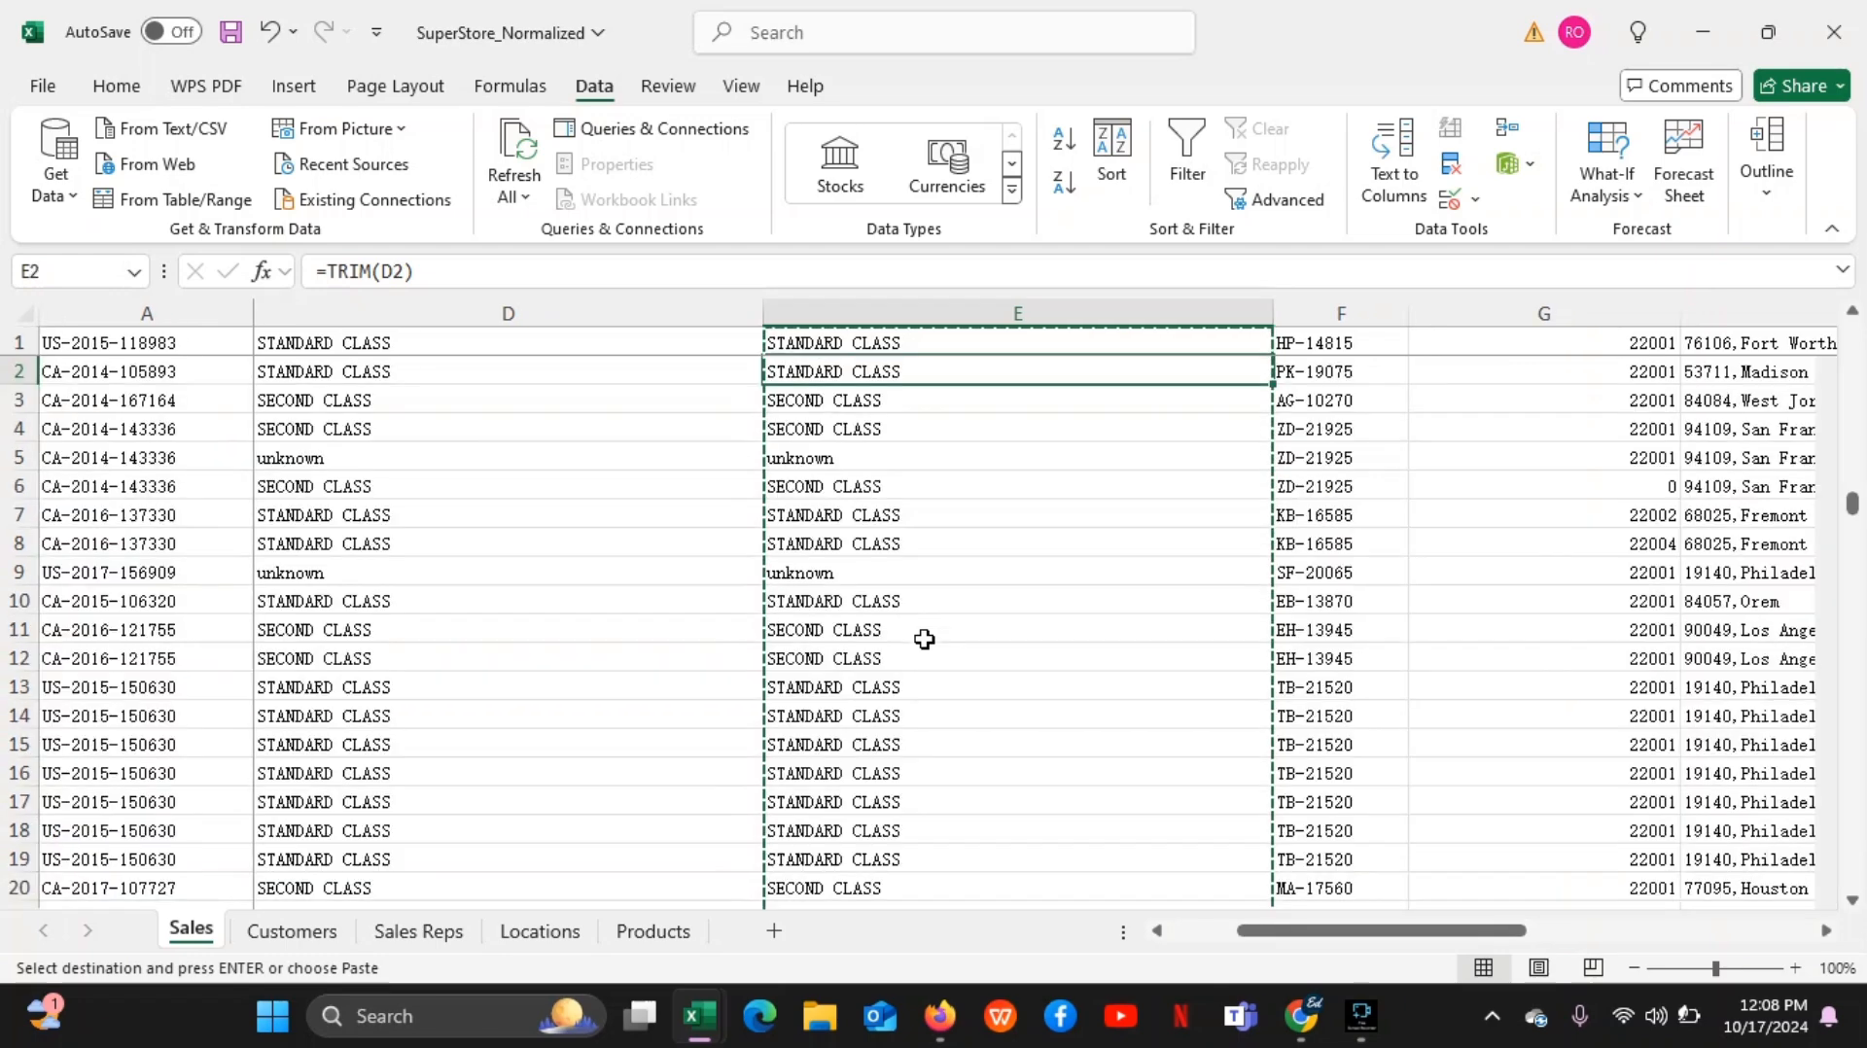
{"action": "left_click", "coordinate": [890, 356]}
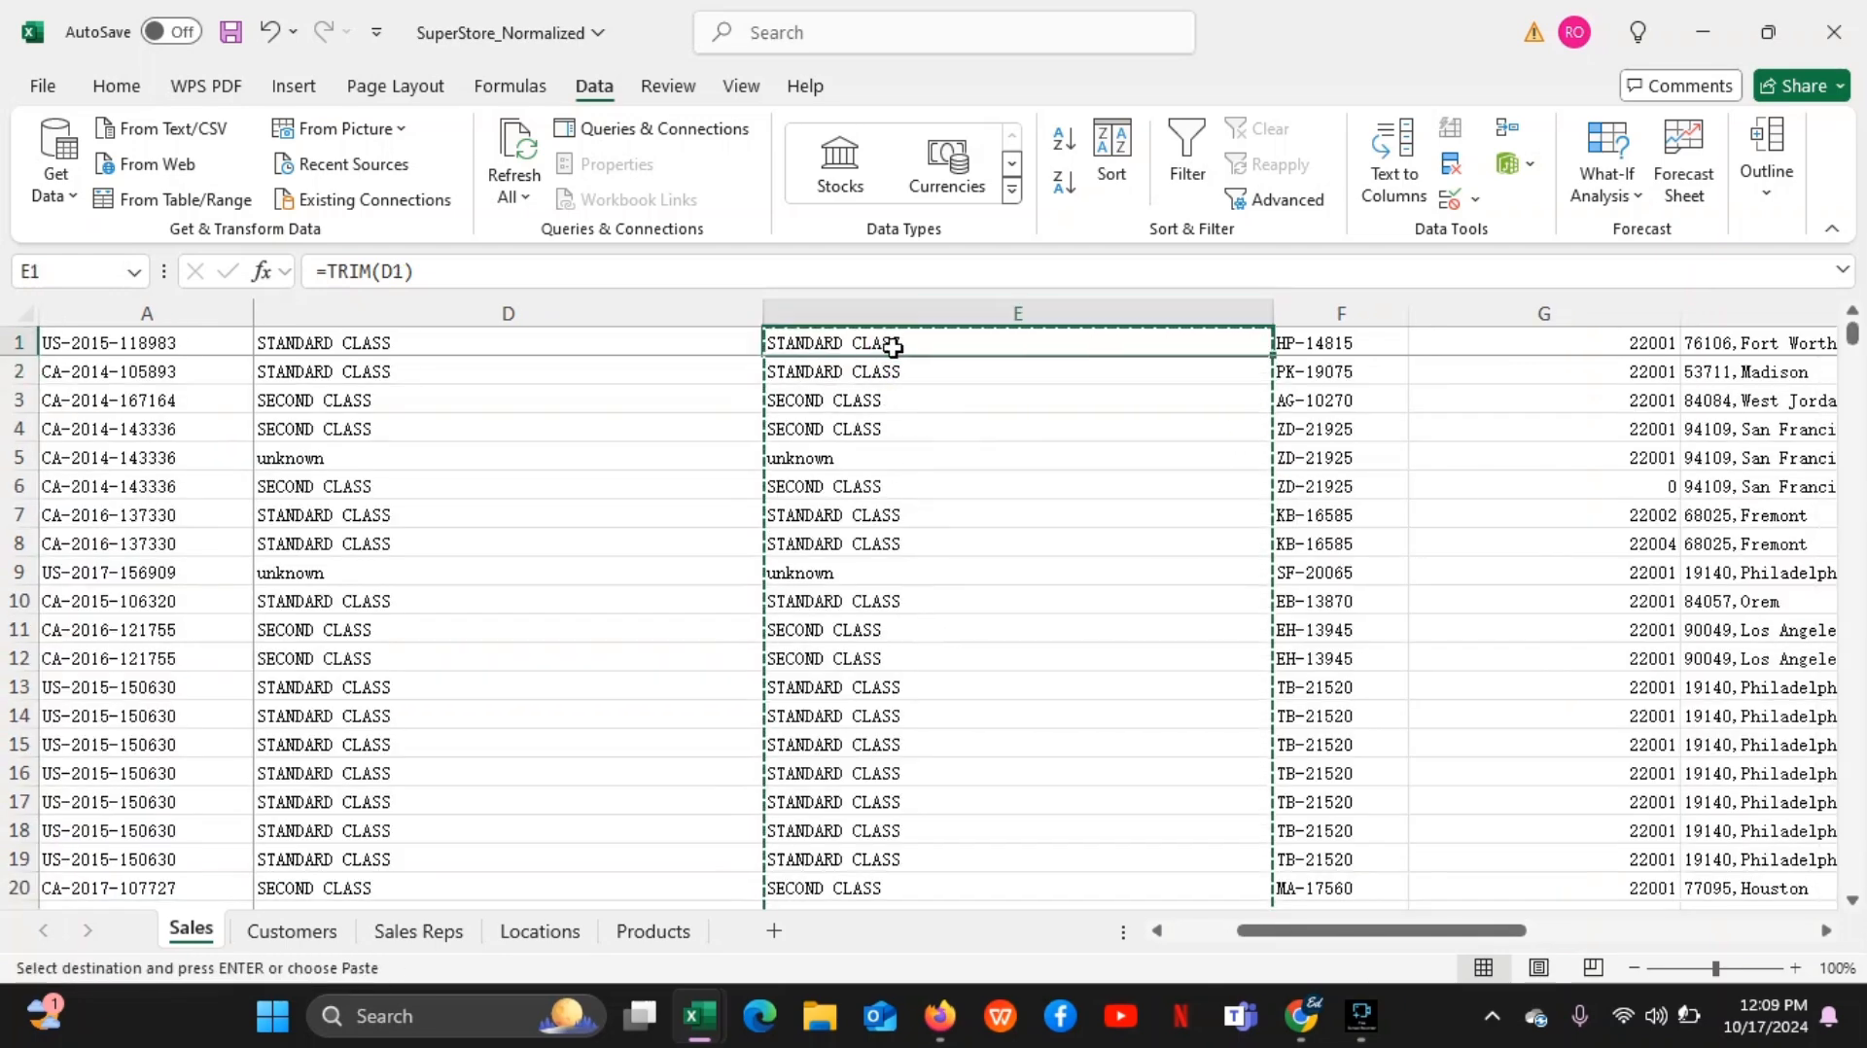
{"action": "double_click", "coordinate": [894, 345]}
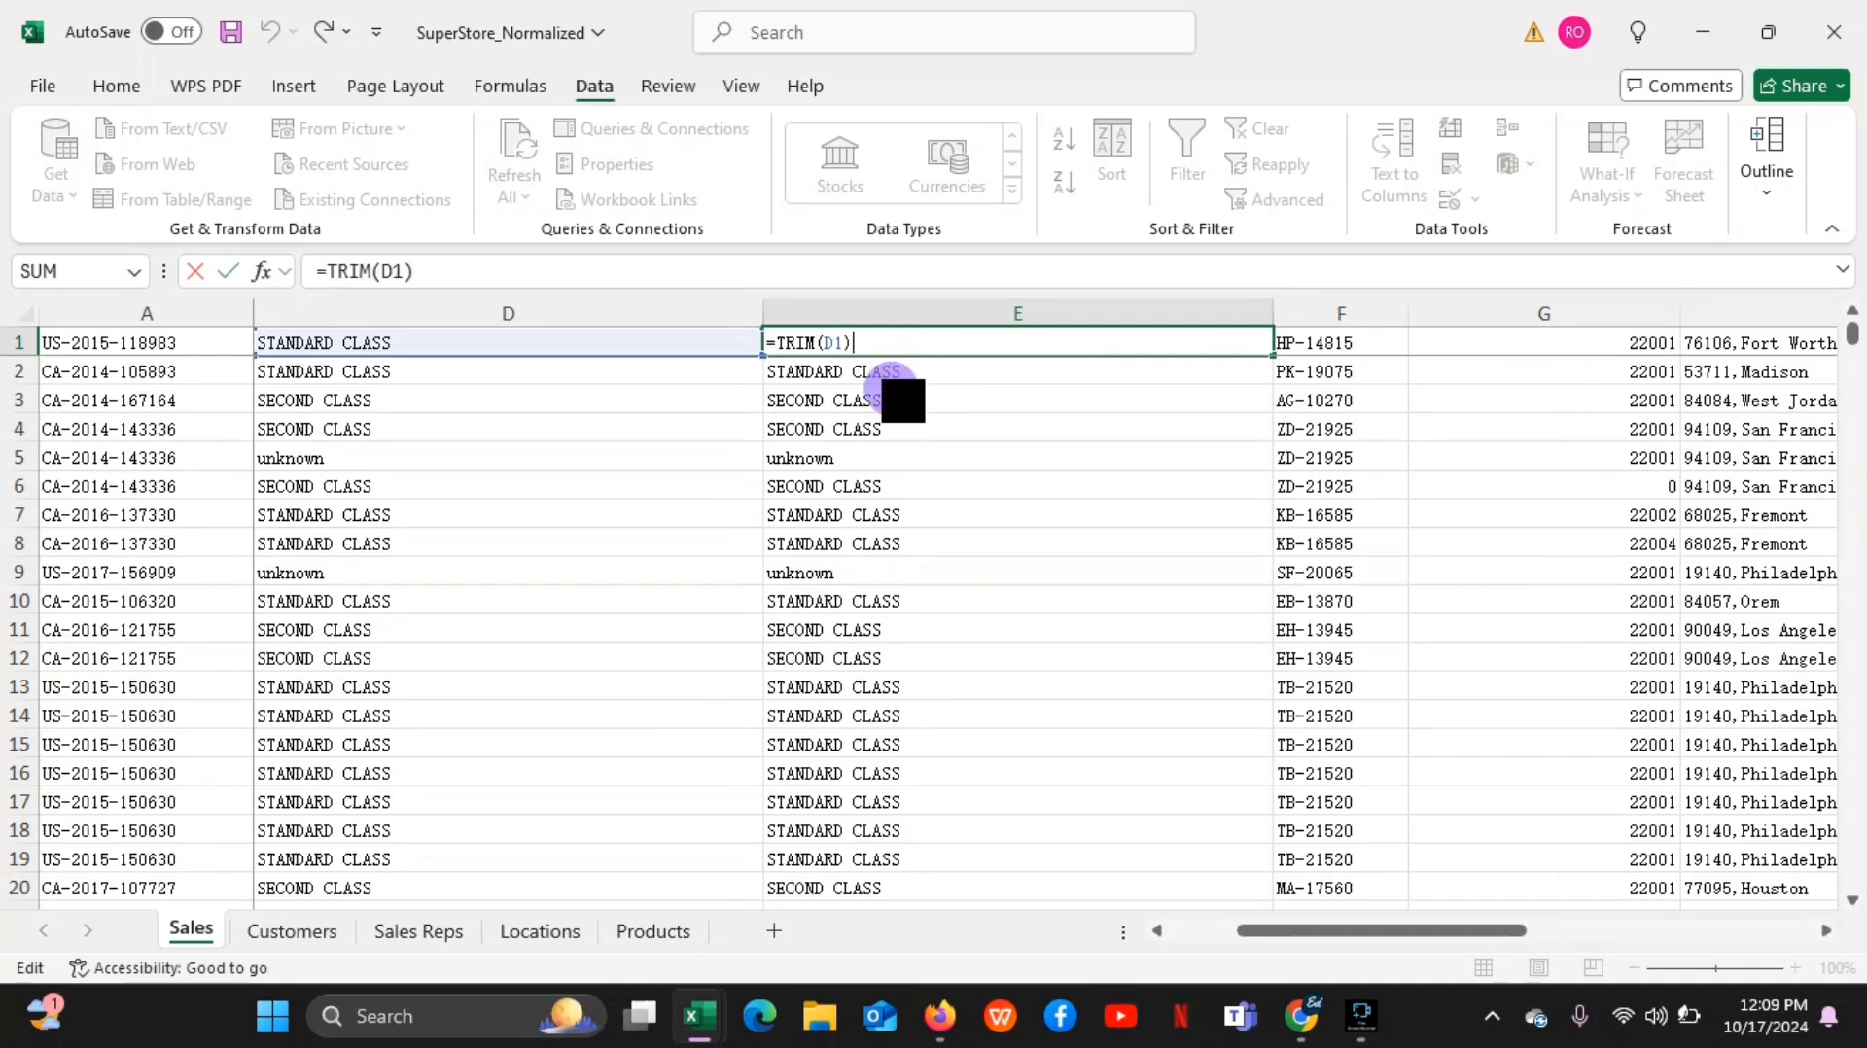
{"action": "left_click", "coordinate": [903, 400]}
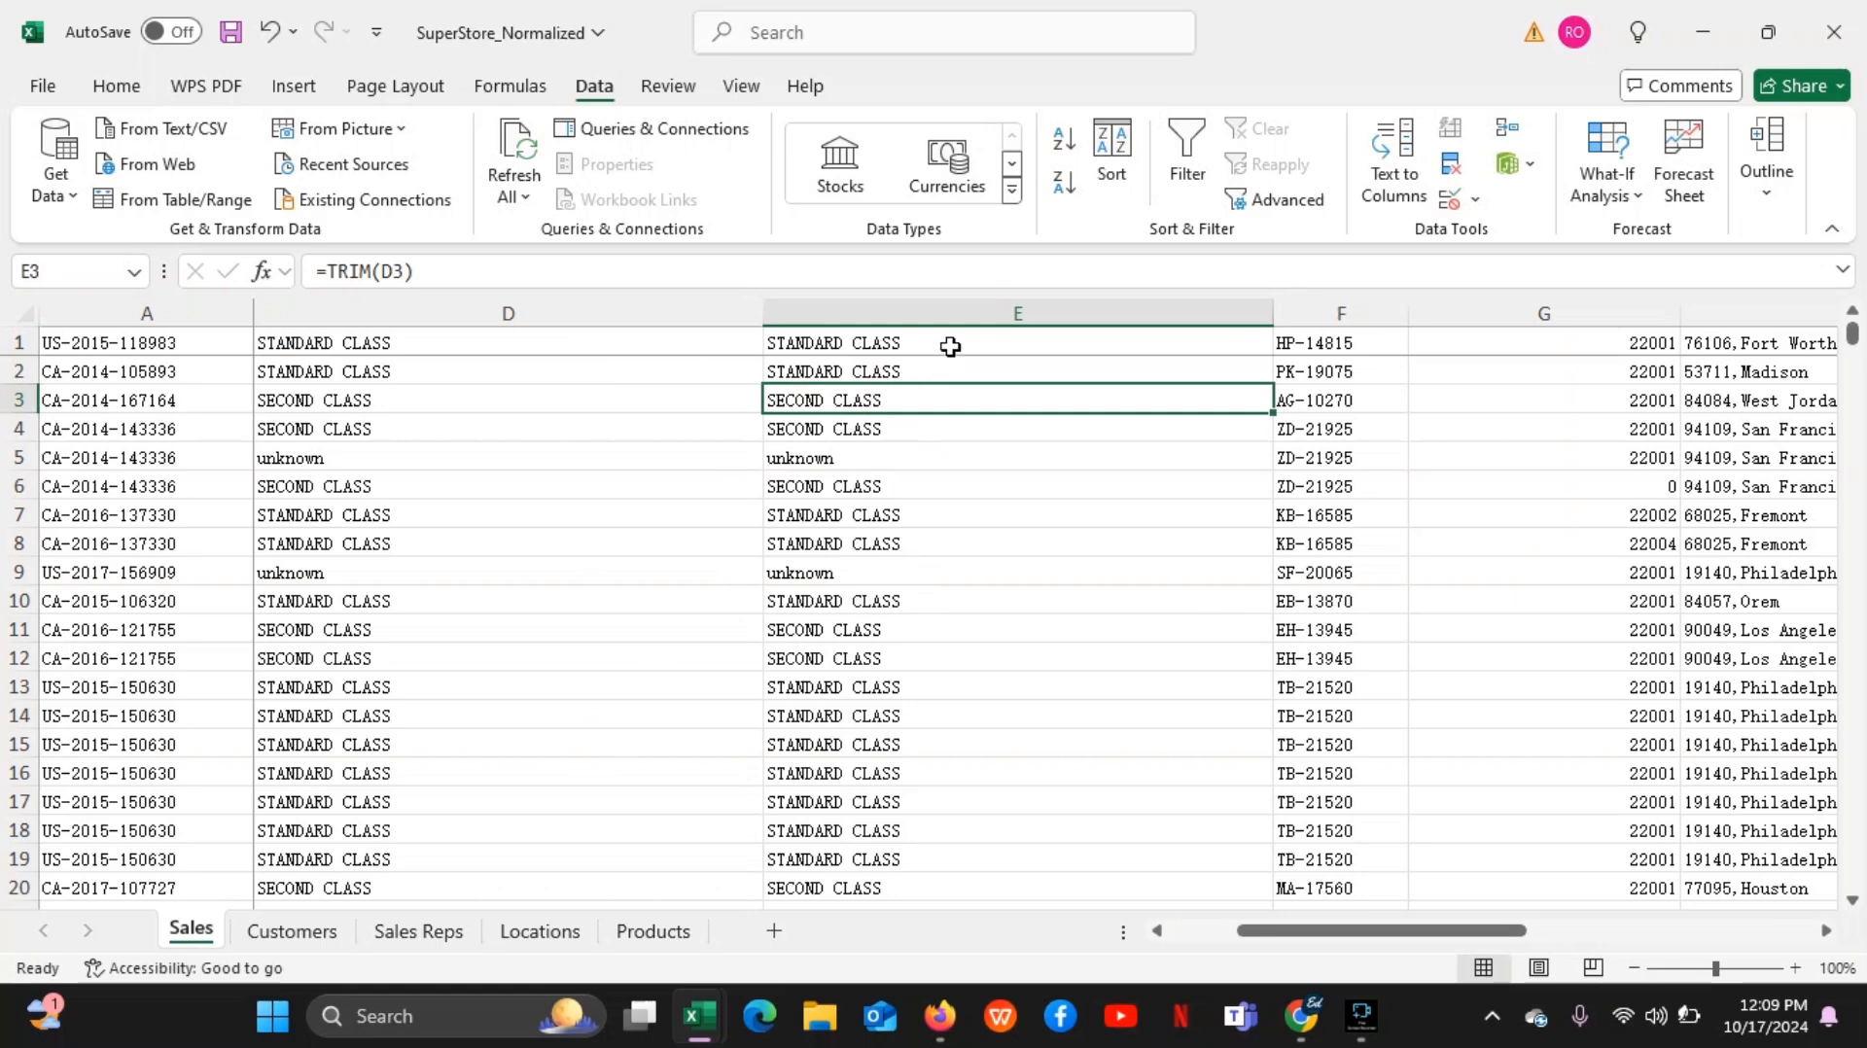
Delete helper column E from the Sales sheet
{"action": "left_click", "coordinate": [936, 309]}
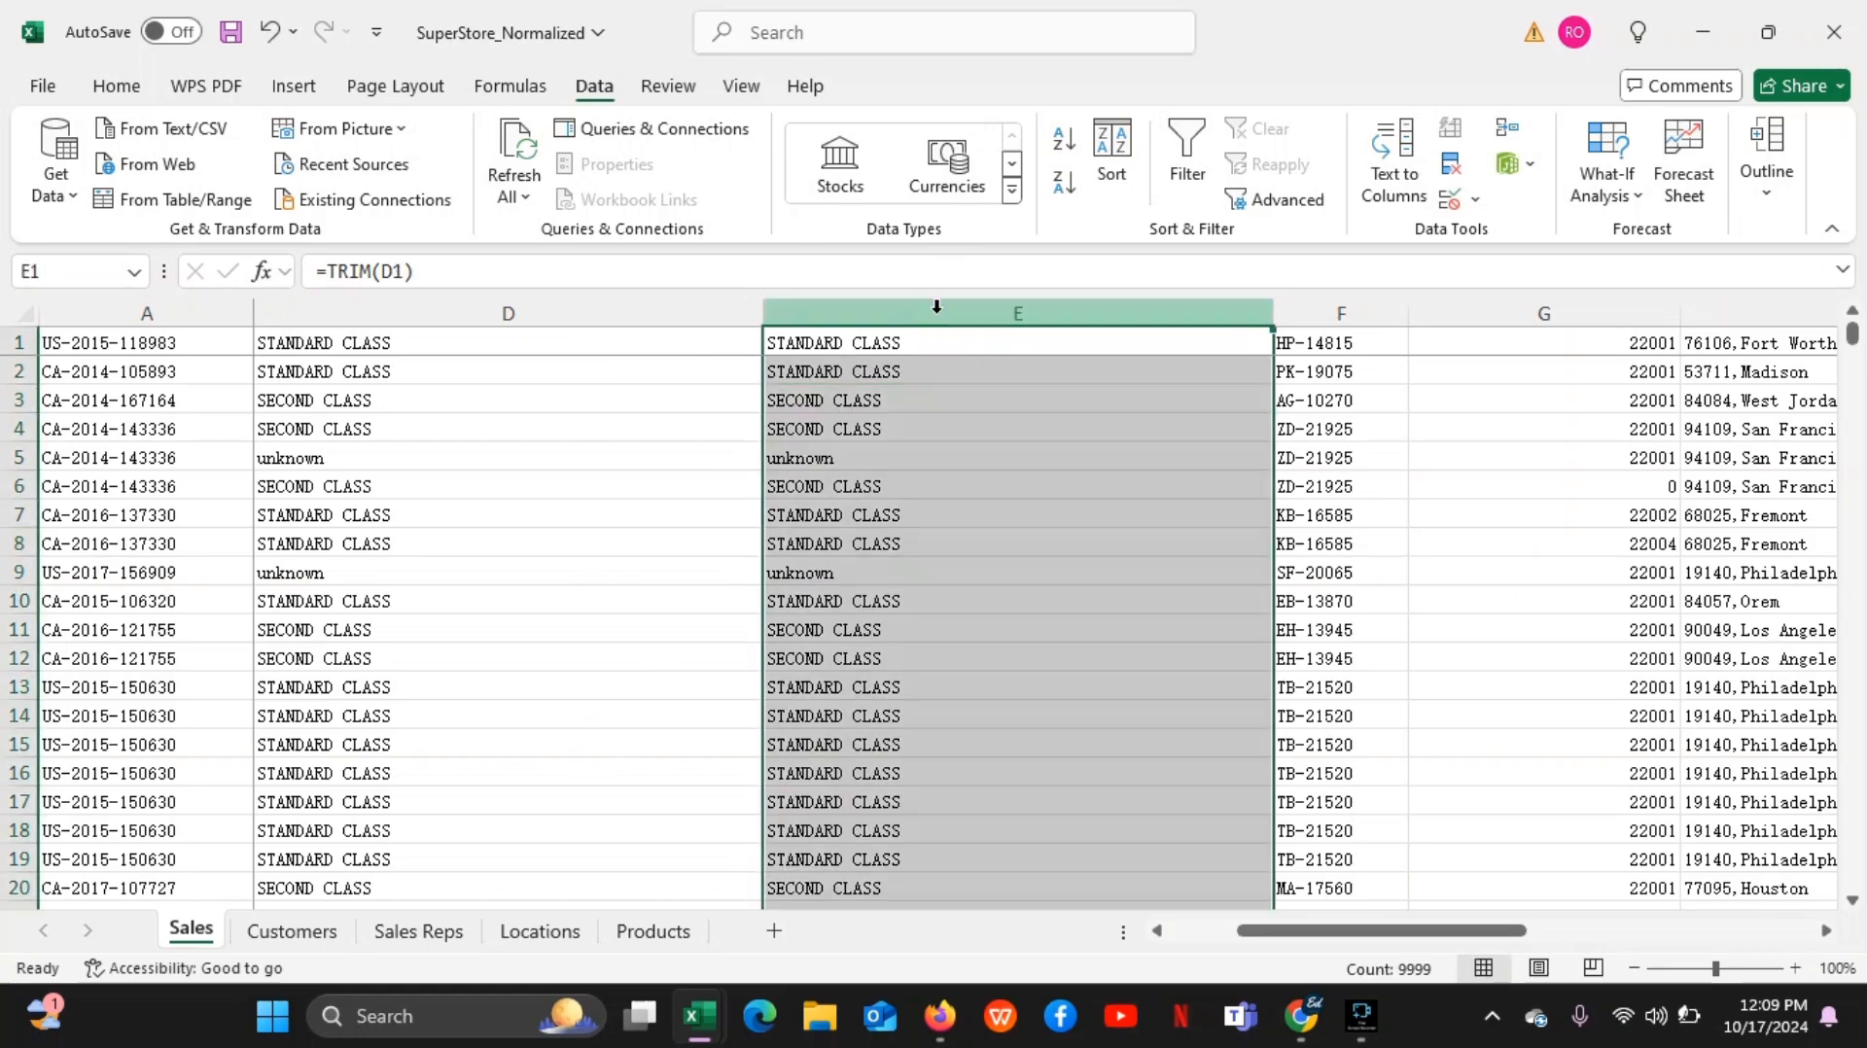
{"action": "right_click", "coordinate": [937, 310]}
{"action": "left_click", "coordinate": [1035, 617]}
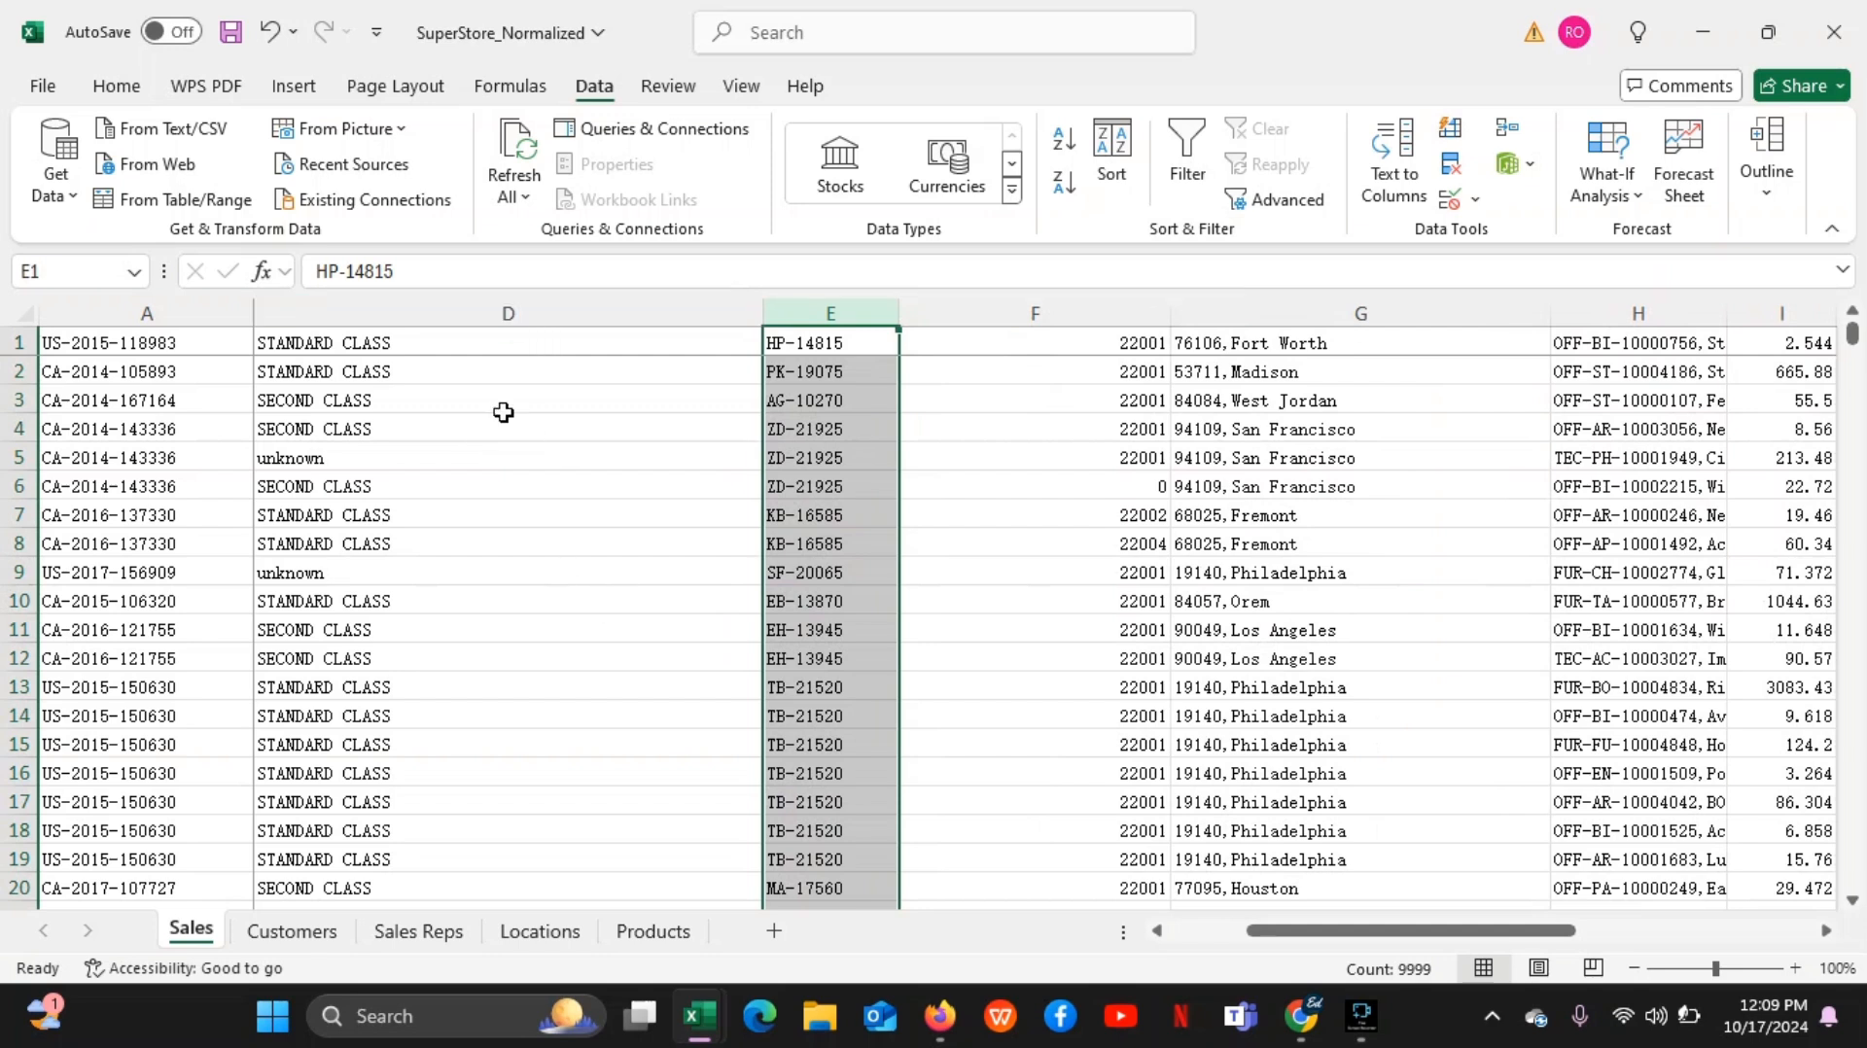
Inspect the contents of cells D1 to D7 to check that column D holds plain trimmed text
{"action": "left_click", "coordinate": [487, 350]}
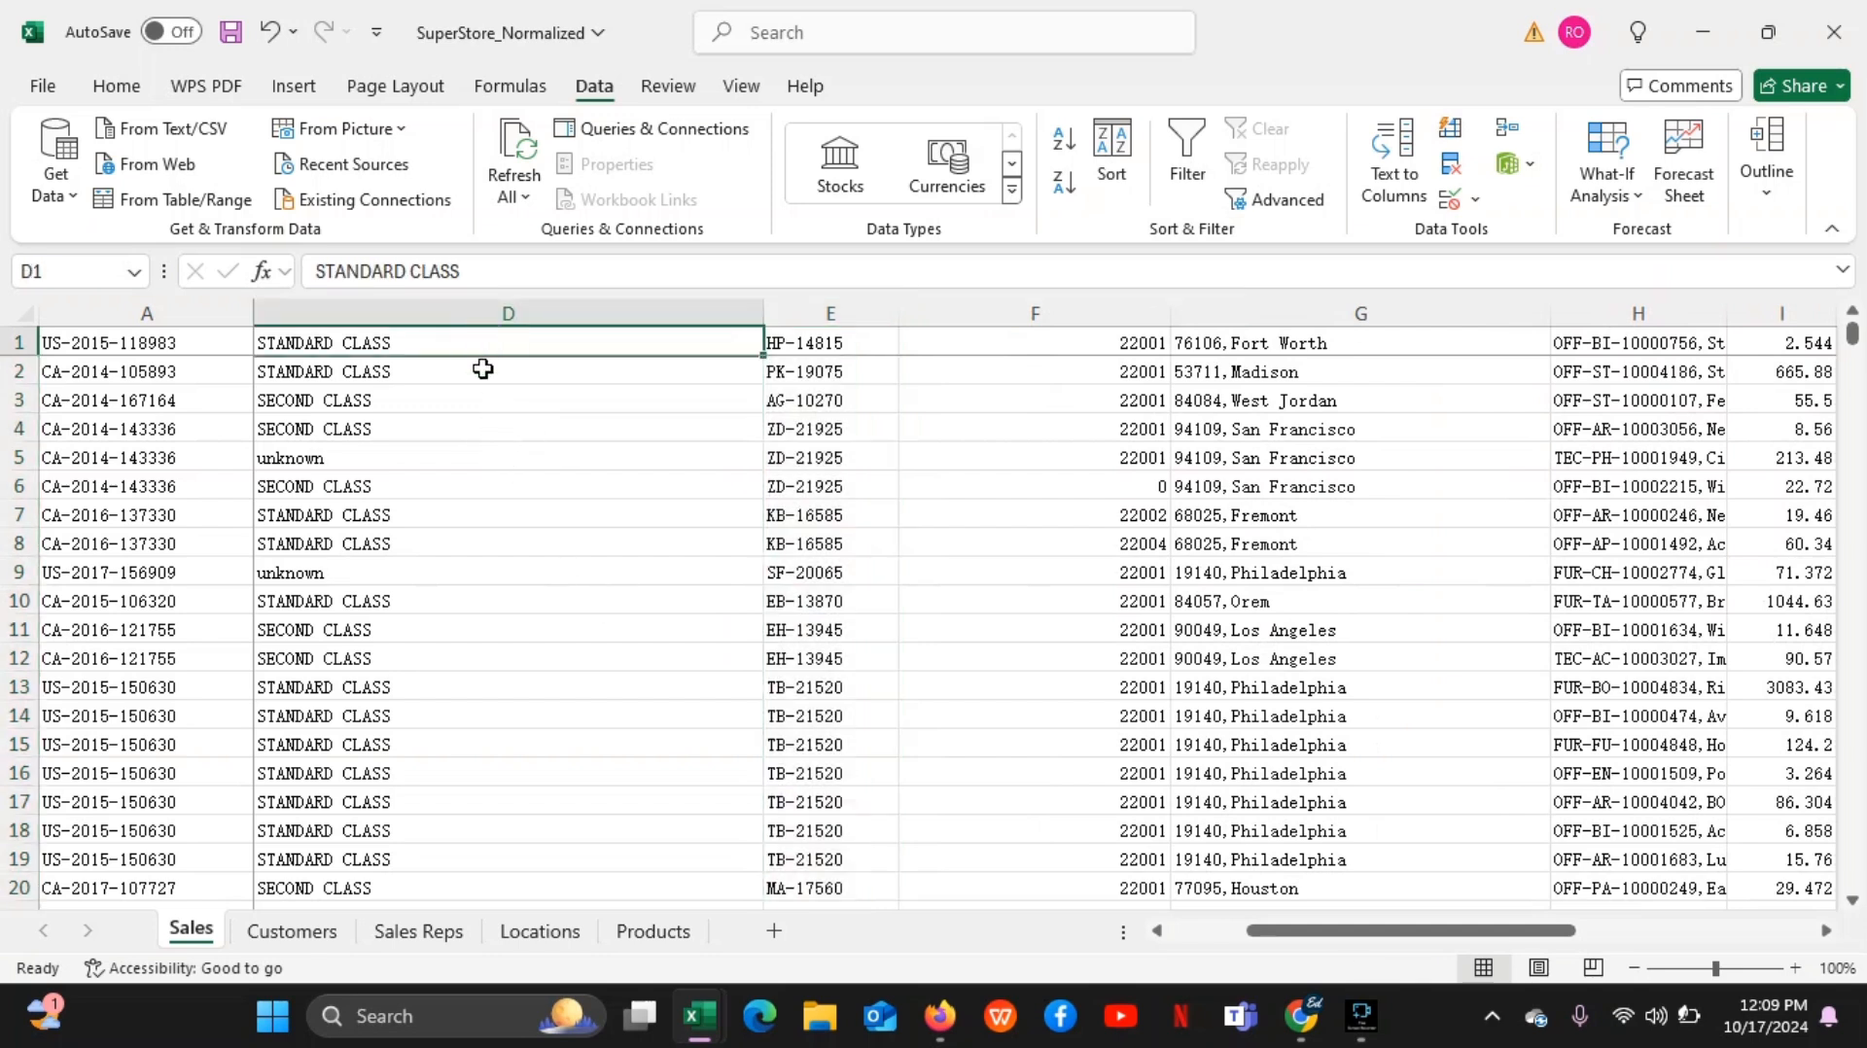
{"action": "left_click", "coordinate": [483, 370]}
{"action": "left_click", "coordinate": [479, 401]}
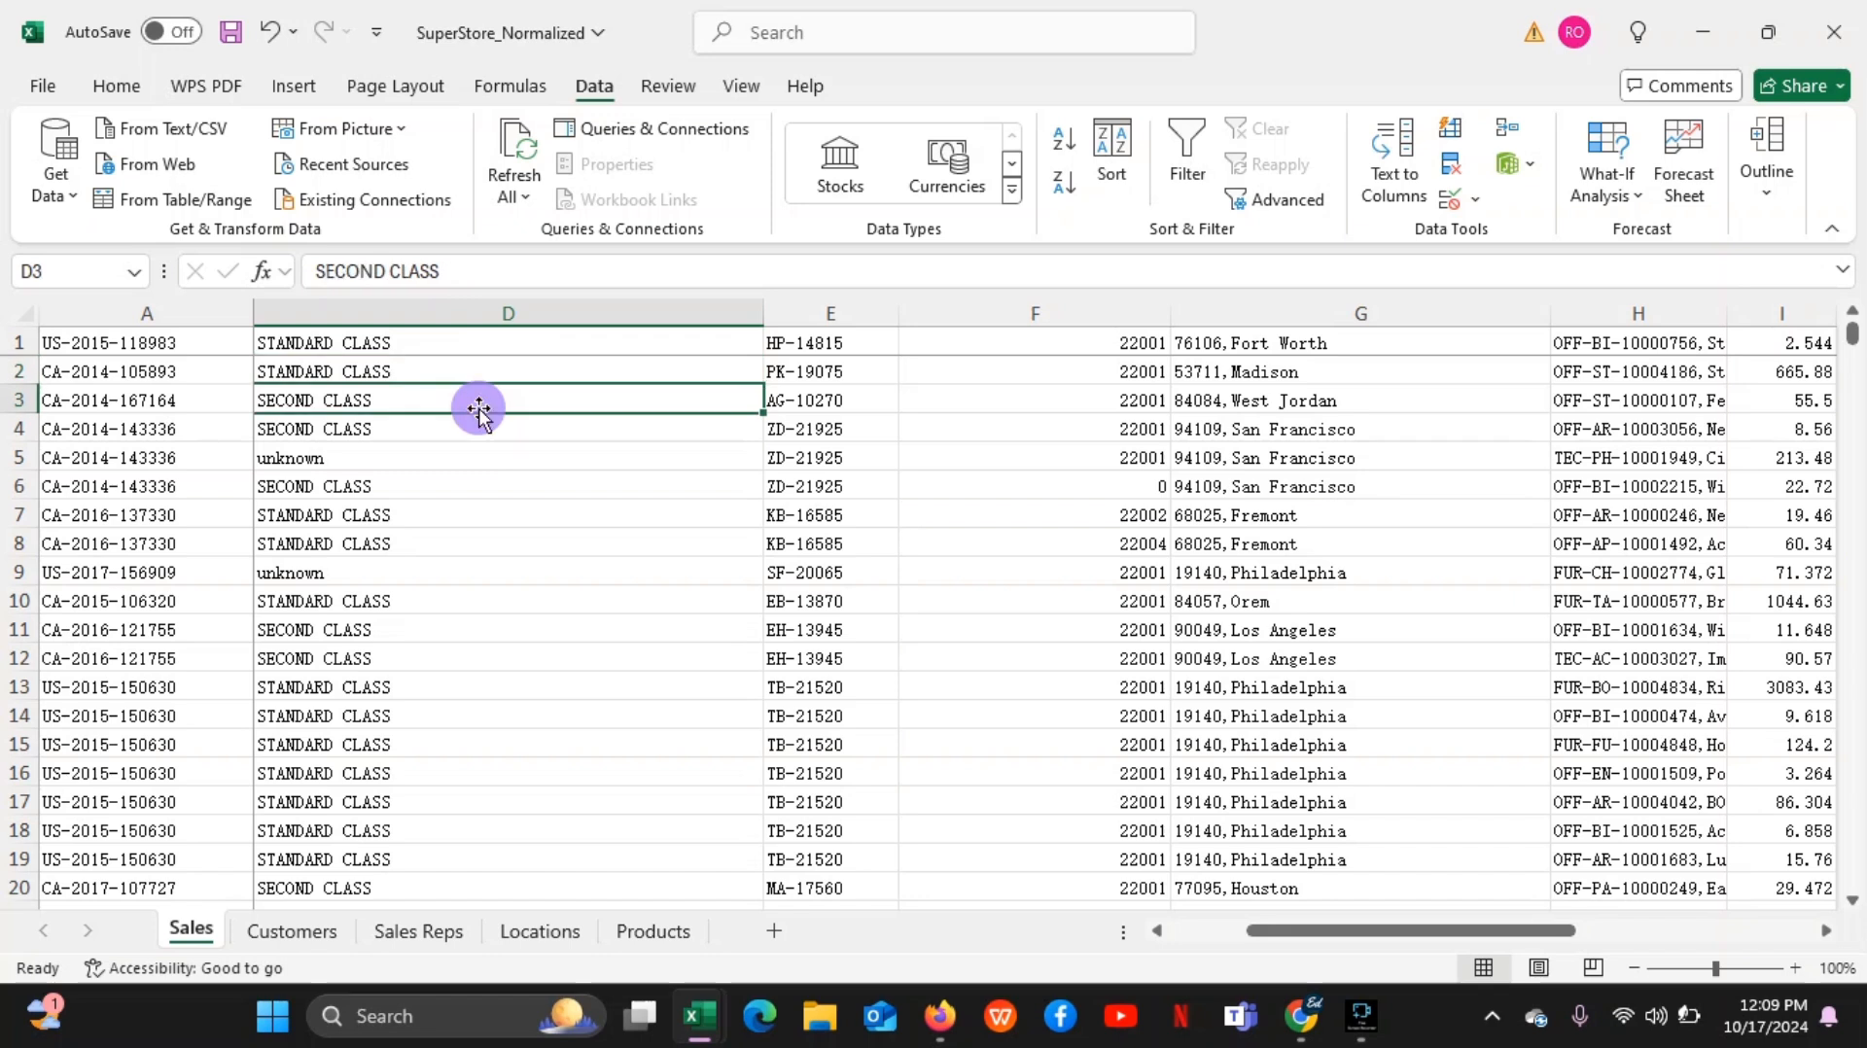
{"action": "left_click", "coordinate": [477, 428]}
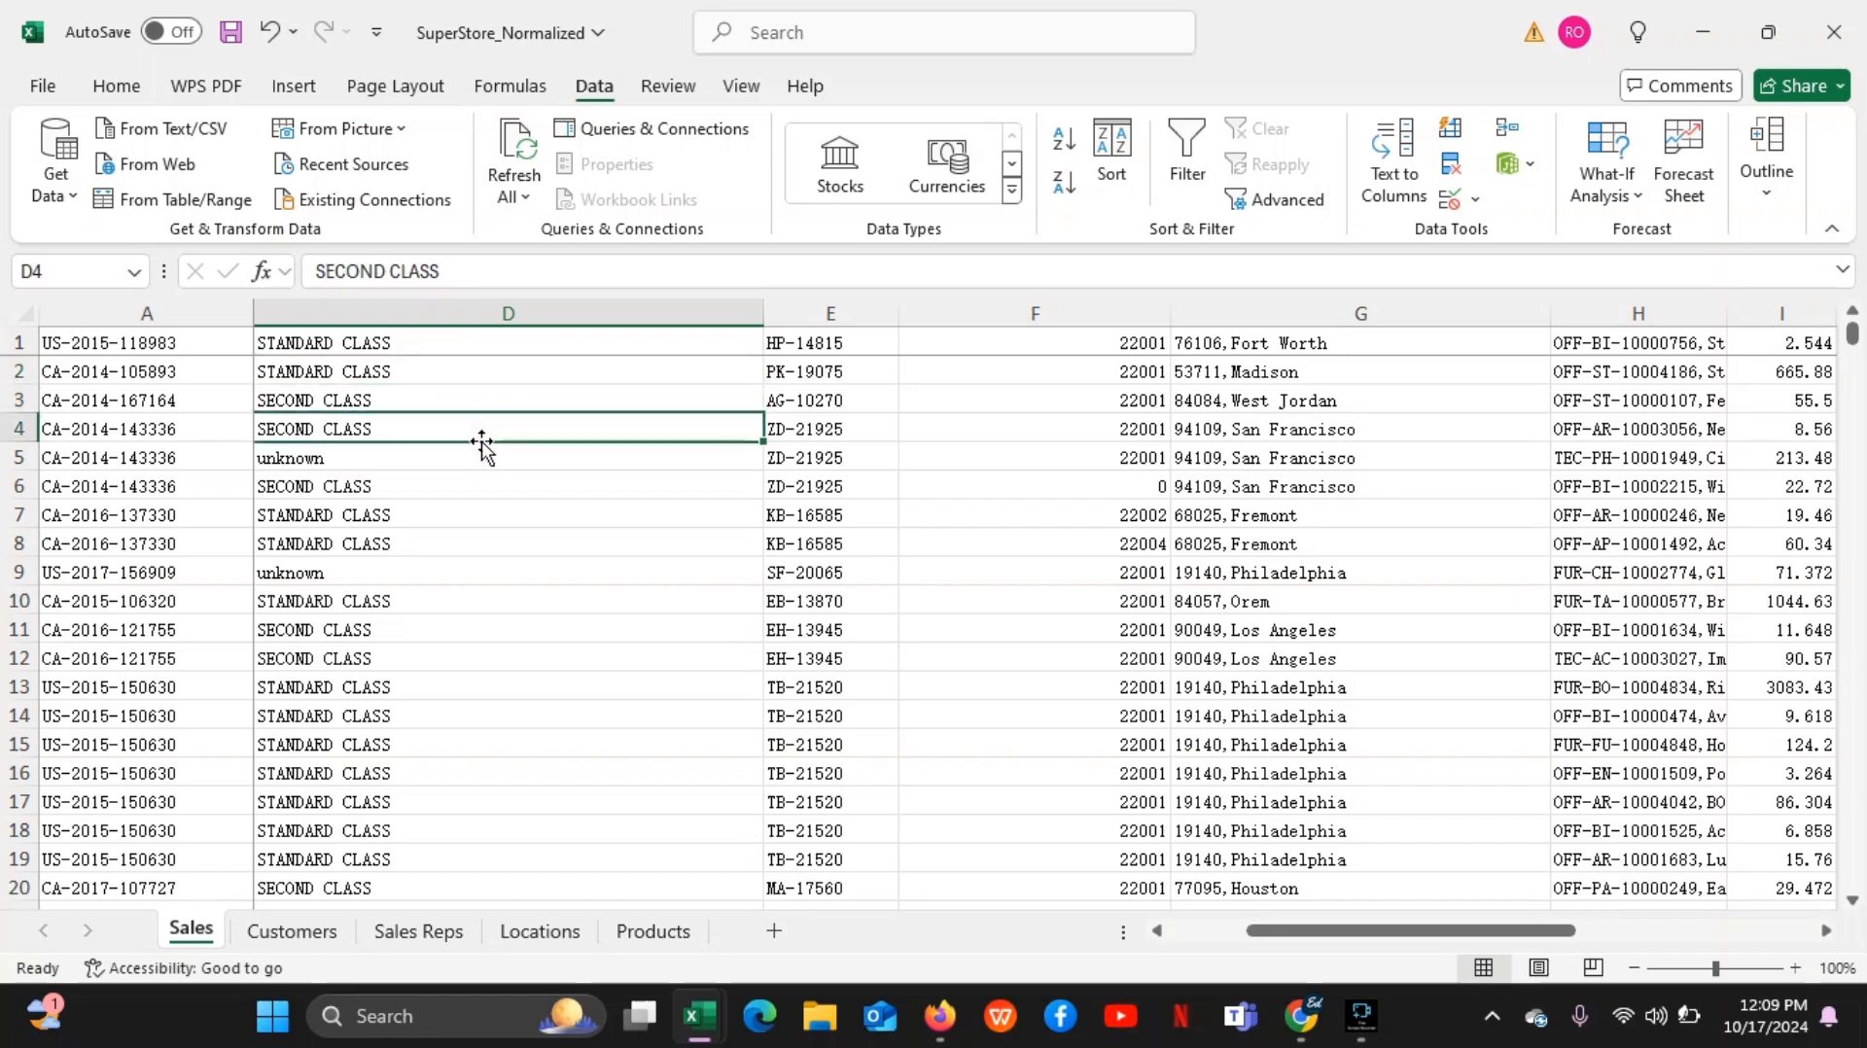
{"action": "left_click", "coordinate": [562, 460]}
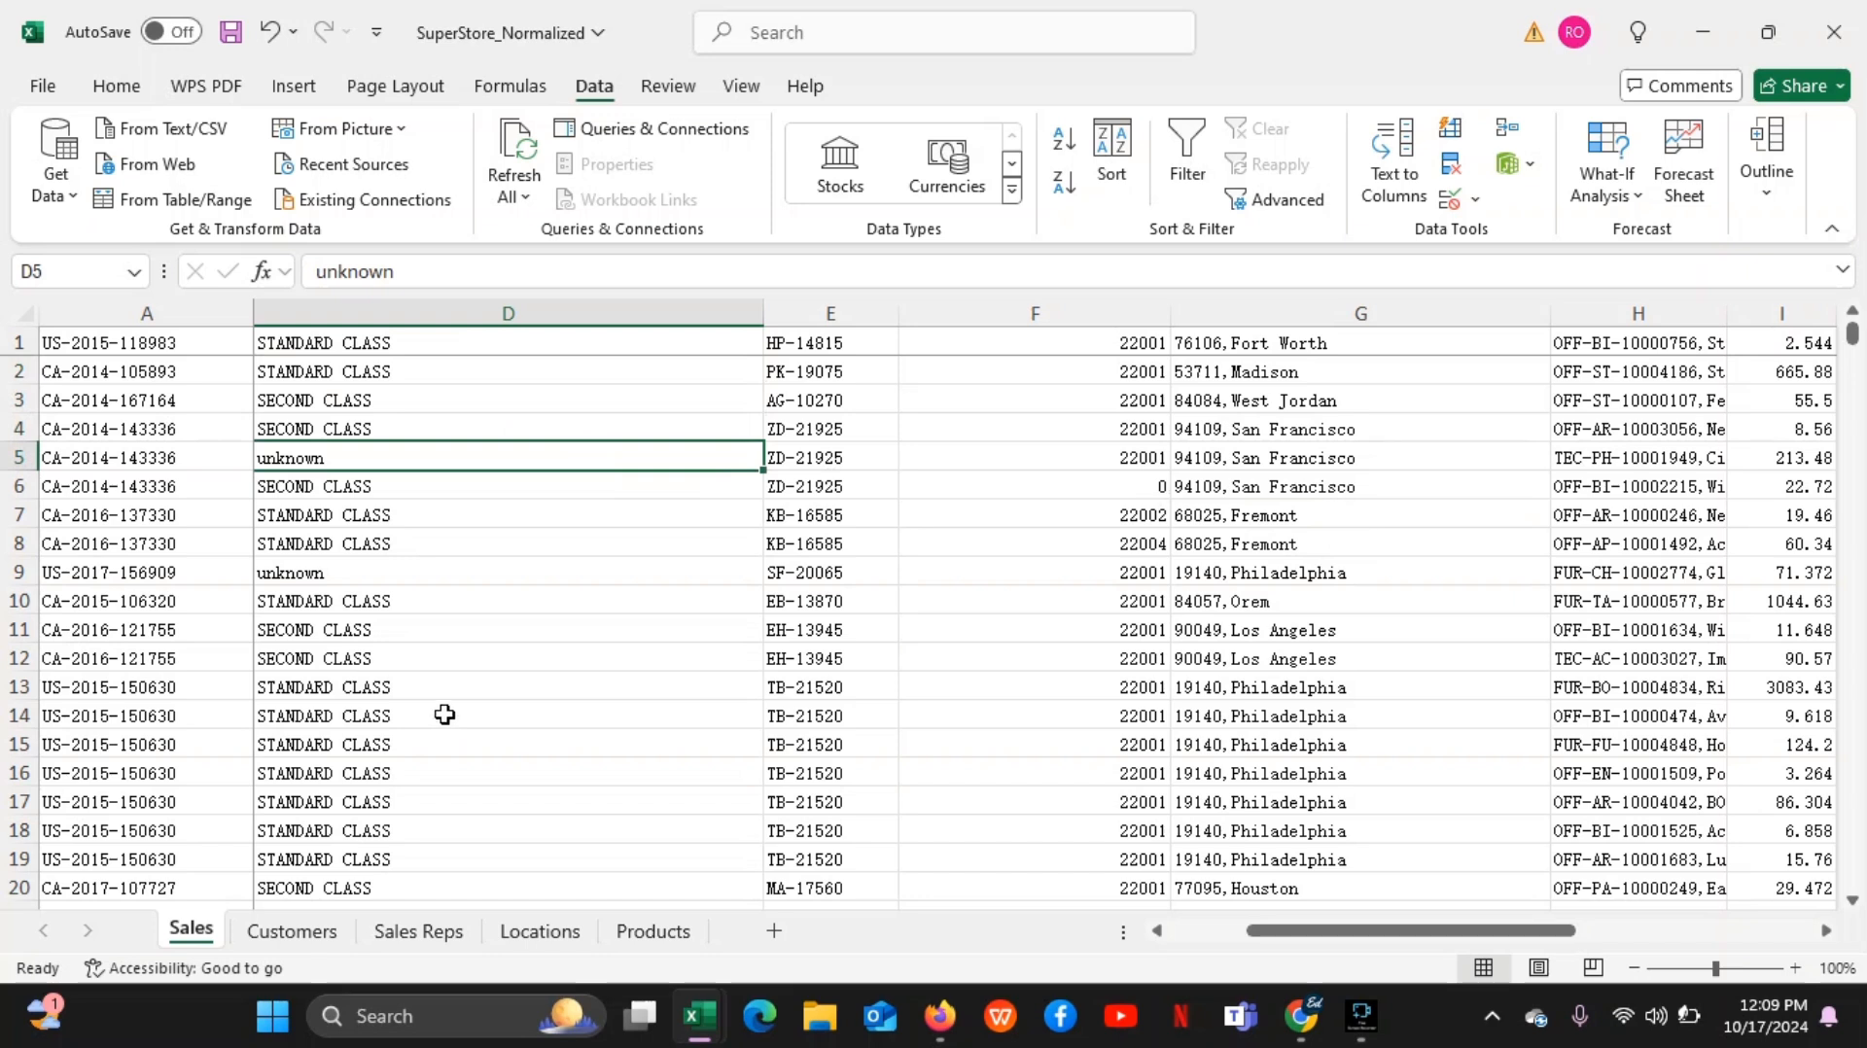
{"action": "left_click", "coordinate": [379, 505]}
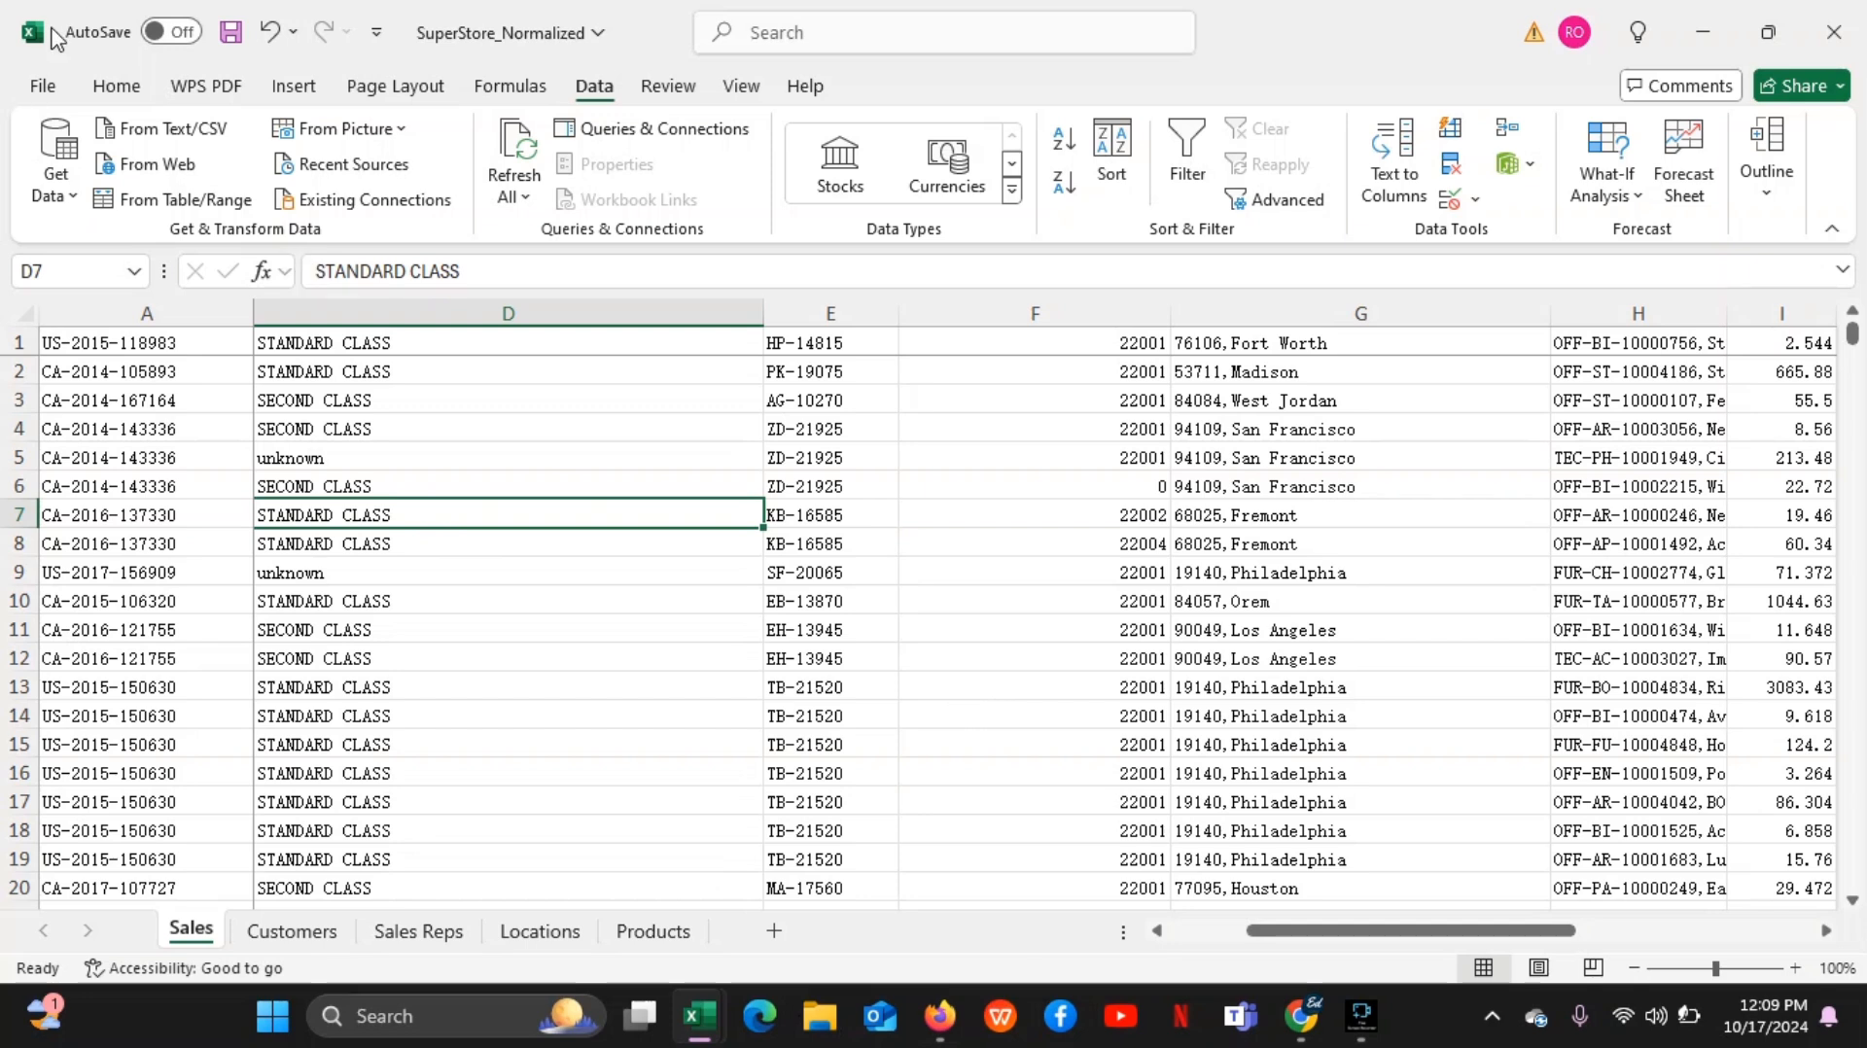
{"action": "left_click", "coordinate": [451, 342]}
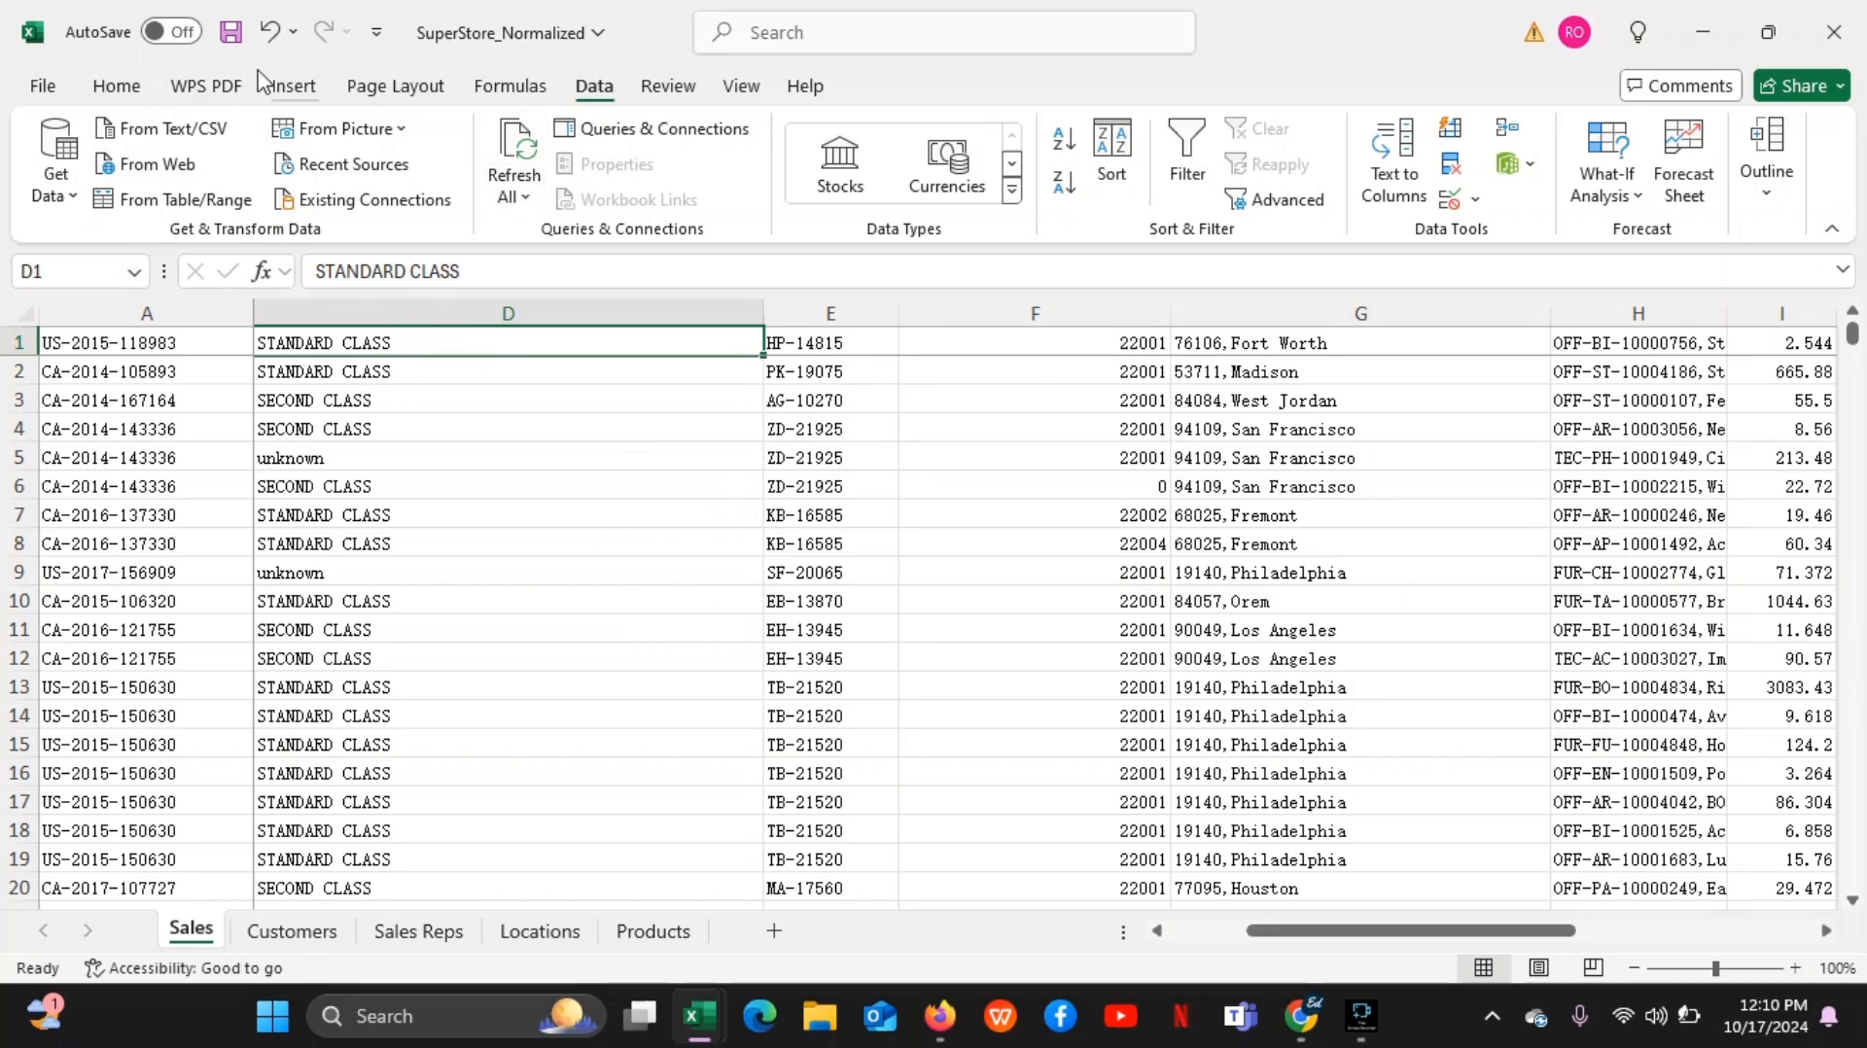
Undo the helper column deletion, the values-only paste over column D and the formula fill down column E
{"action": "left_click", "coordinate": [270, 35]}
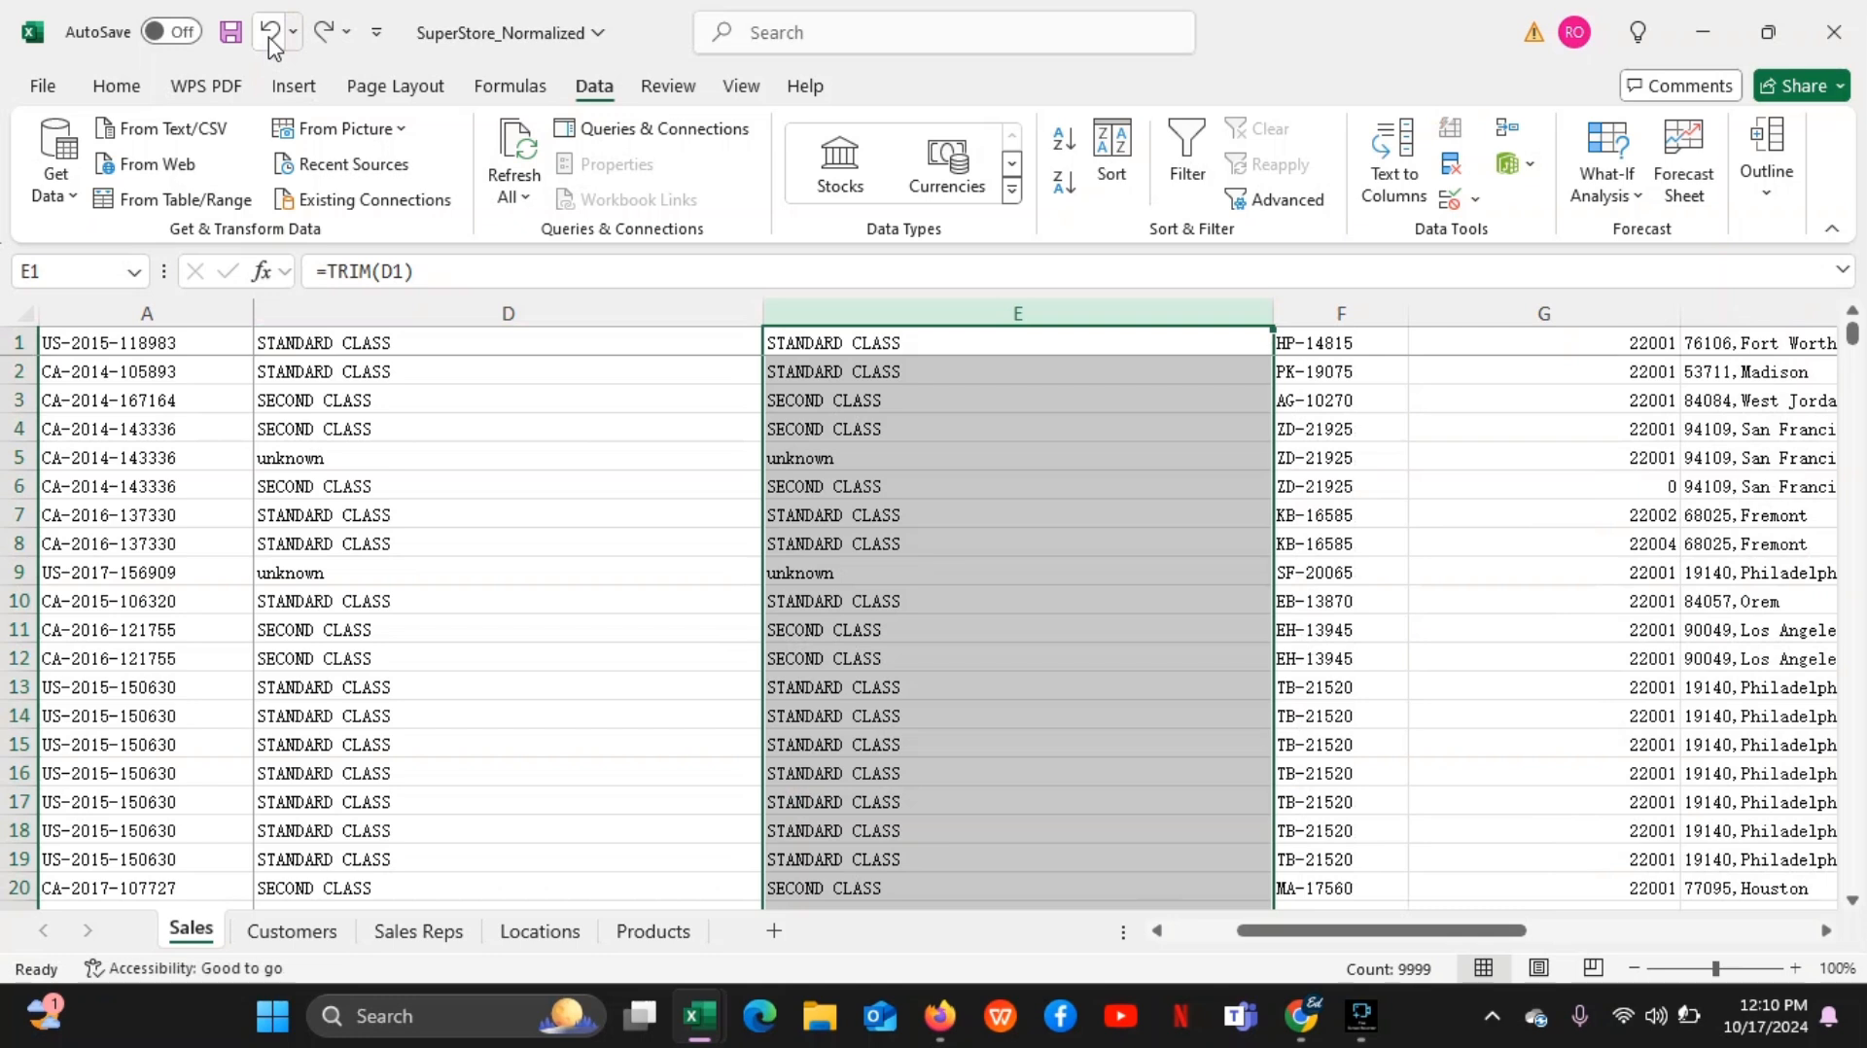
{"action": "left_click", "coordinate": [270, 35]}
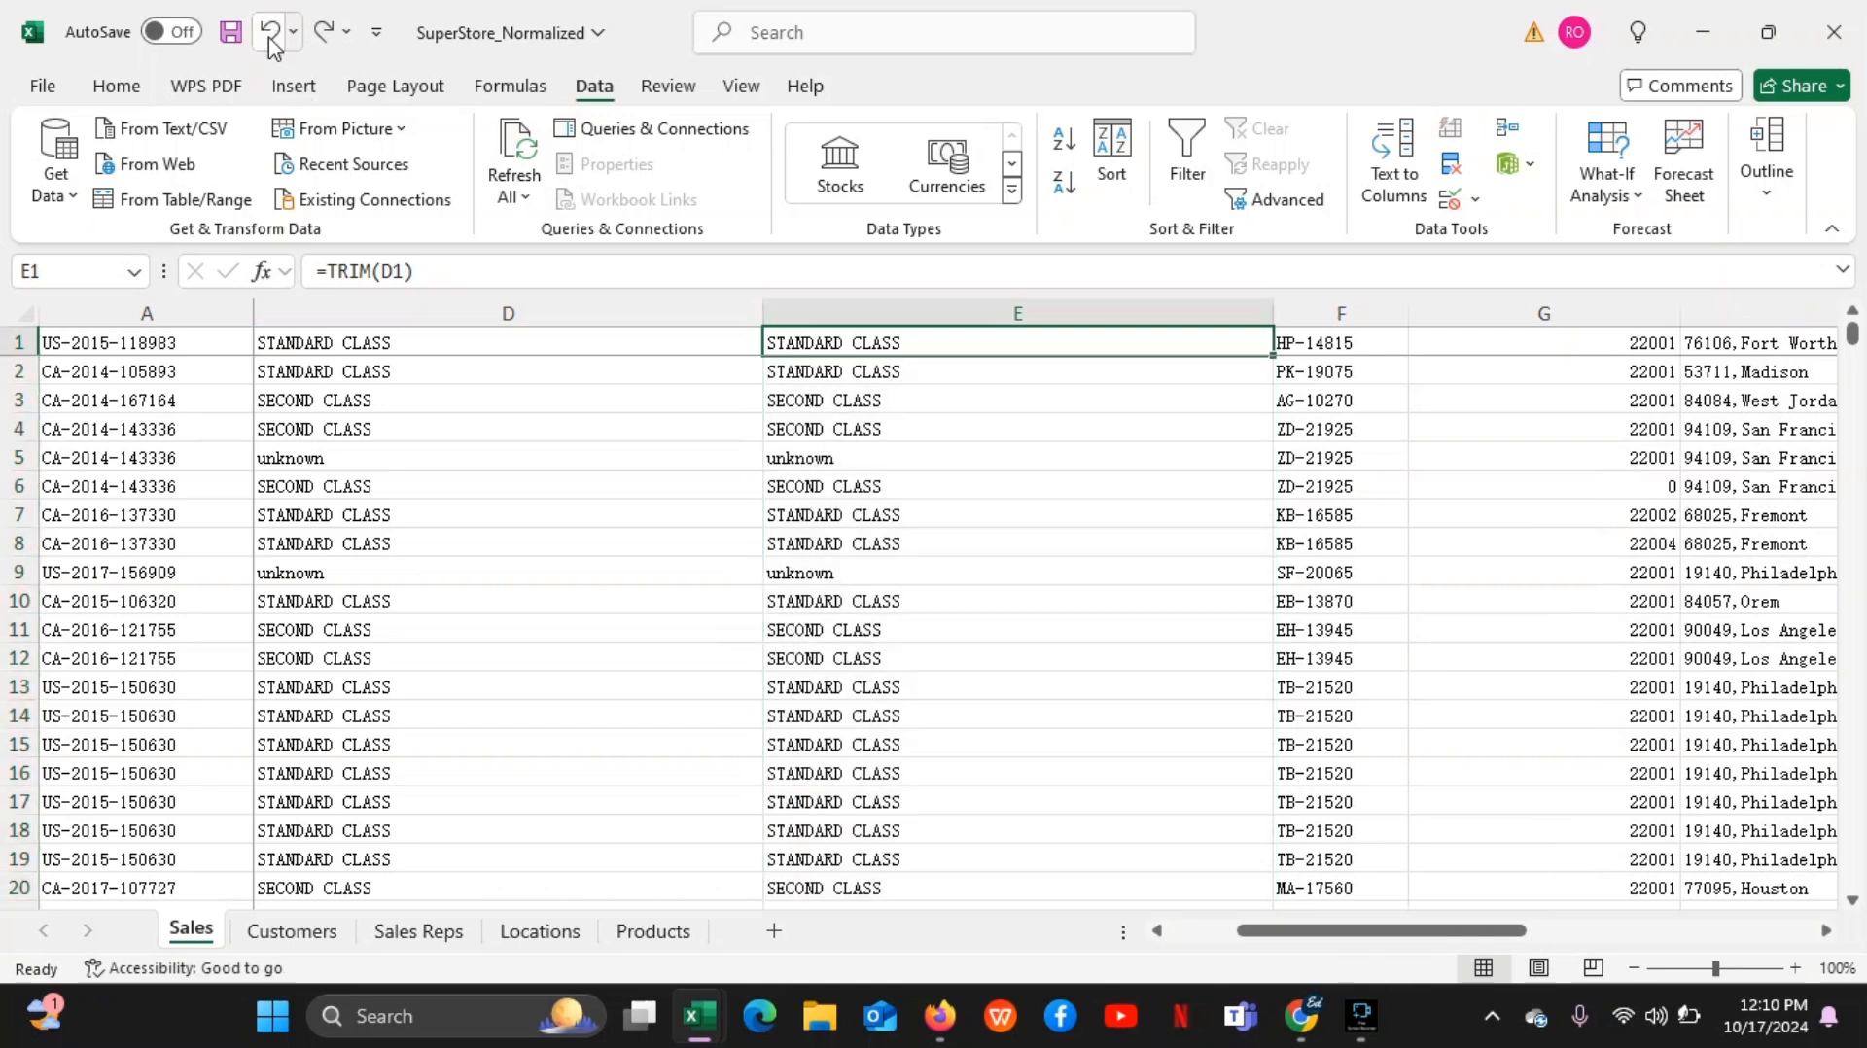
{"action": "left_click", "coordinate": [270, 35]}
{"action": "left_click", "coordinate": [271, 35]}
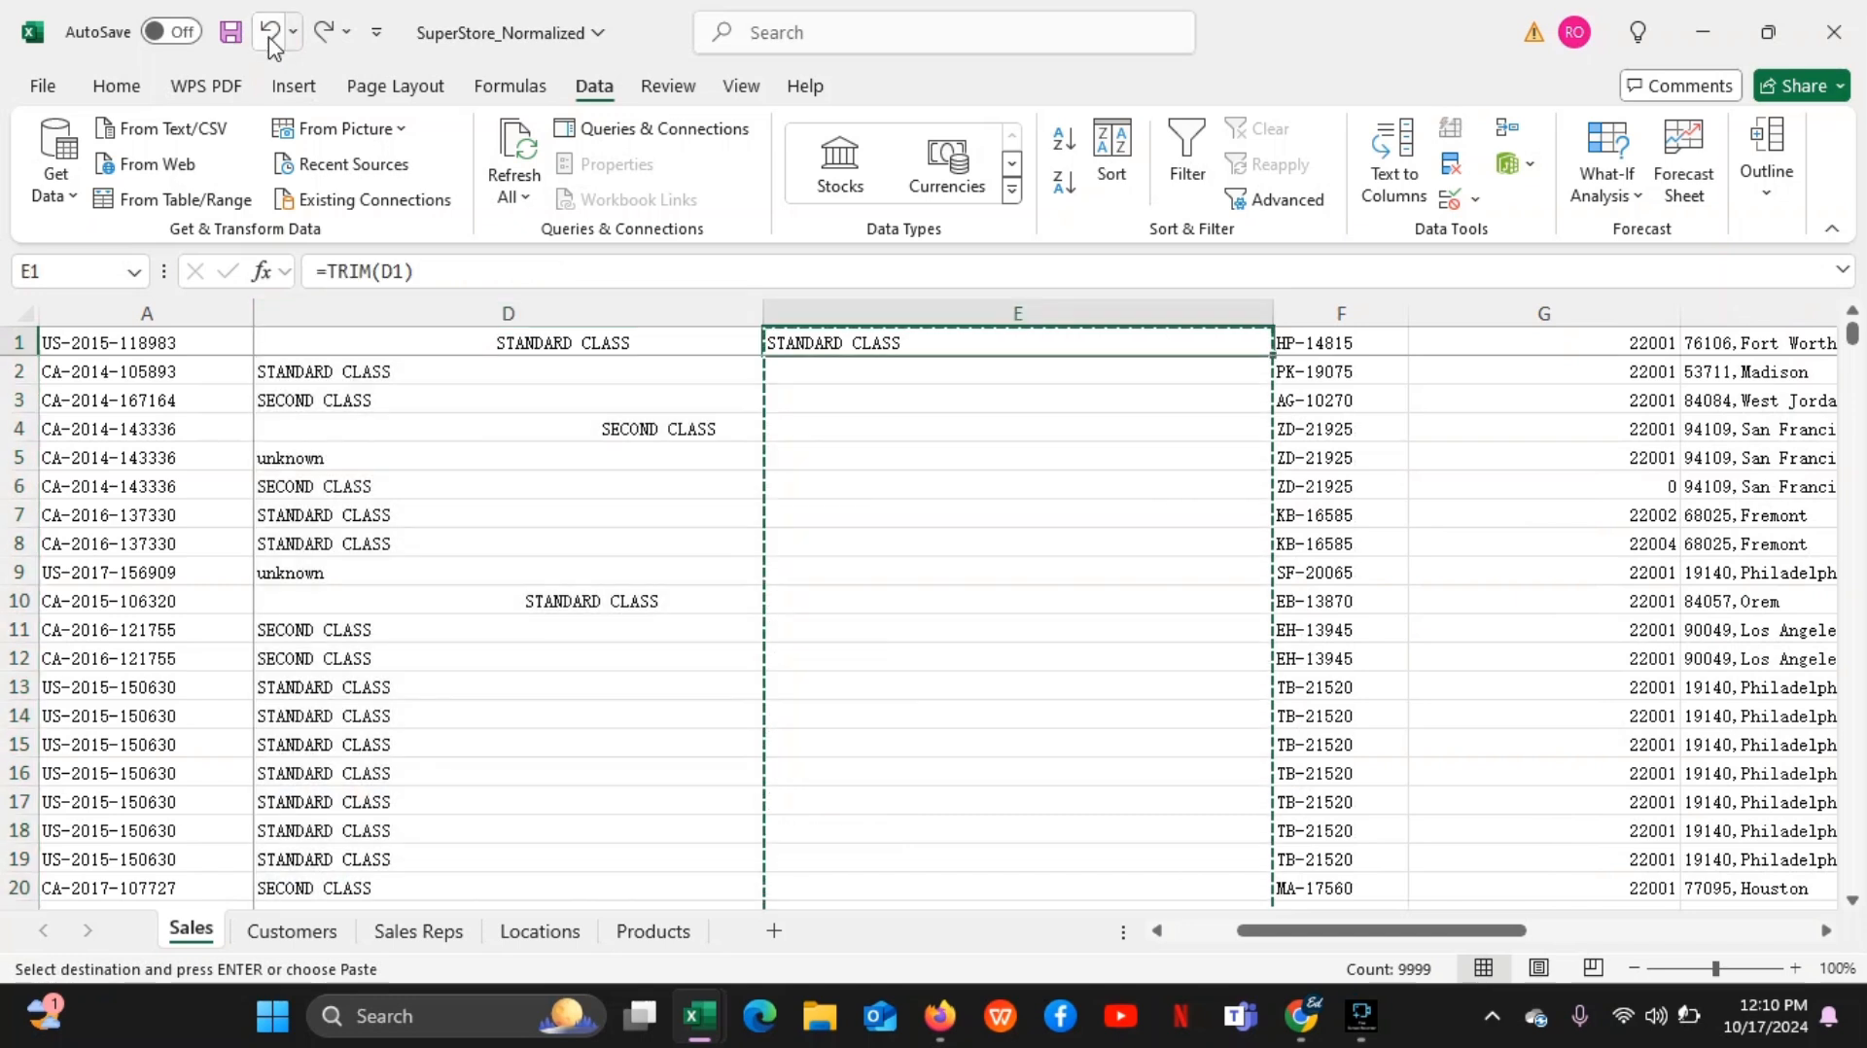
Re-enter the =TRIM(D1) formula in E1 and fill it down the rest of helper column E
{"action": "left_click", "coordinate": [1121, 459]}
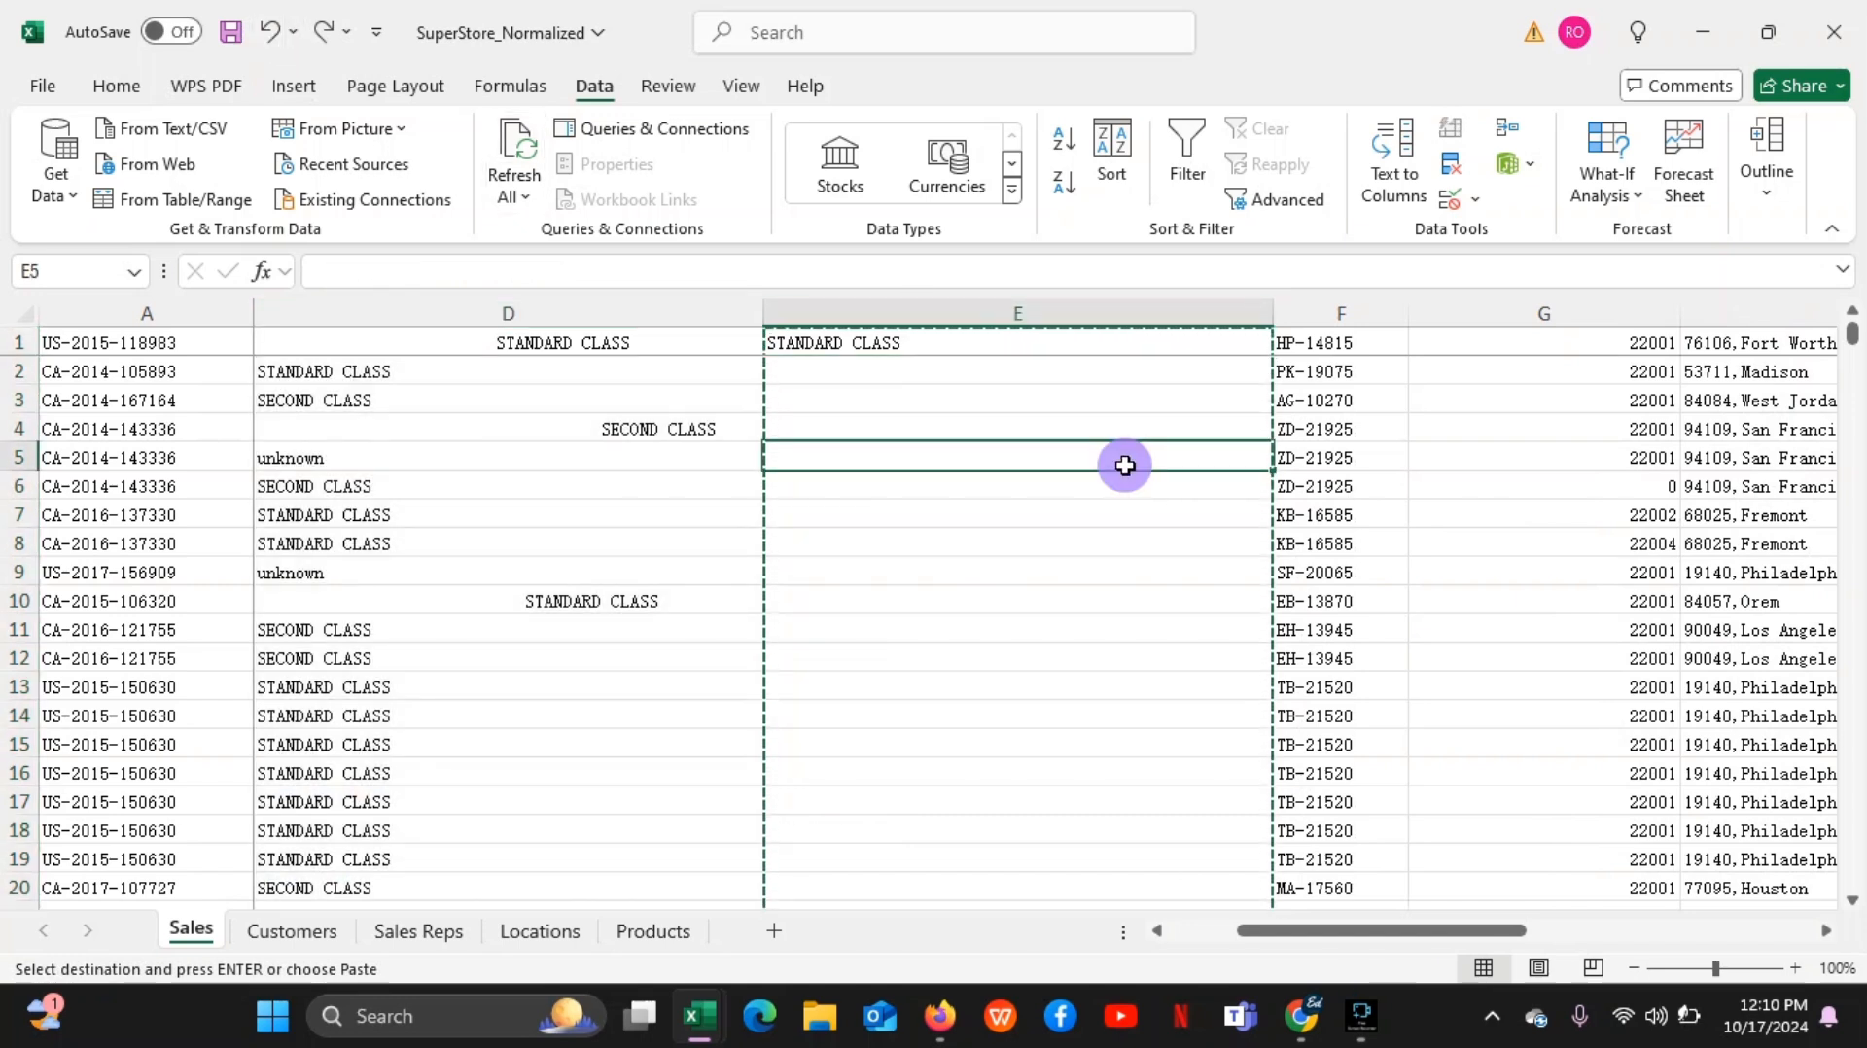
{"action": "left_click", "coordinate": [1106, 343]}
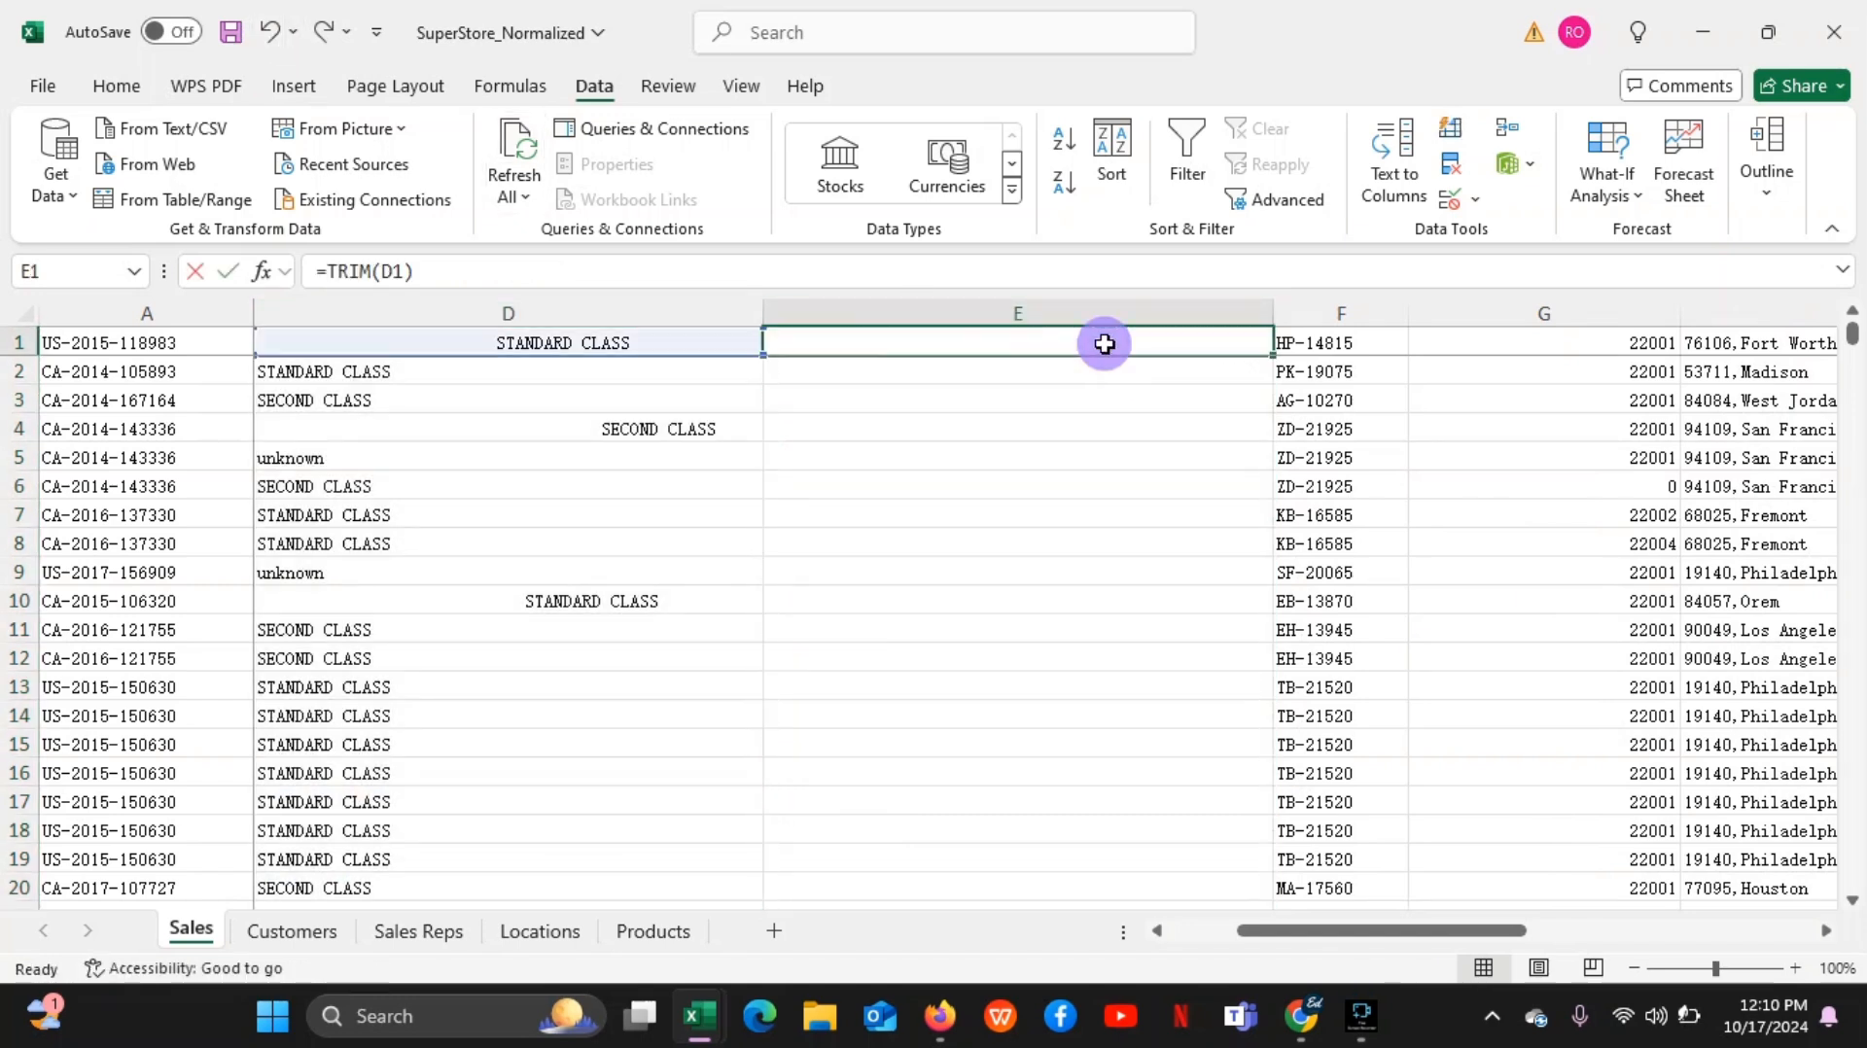
{"action": "double_click", "coordinate": [1107, 344]}
{"action": "key", "text": "Return"}
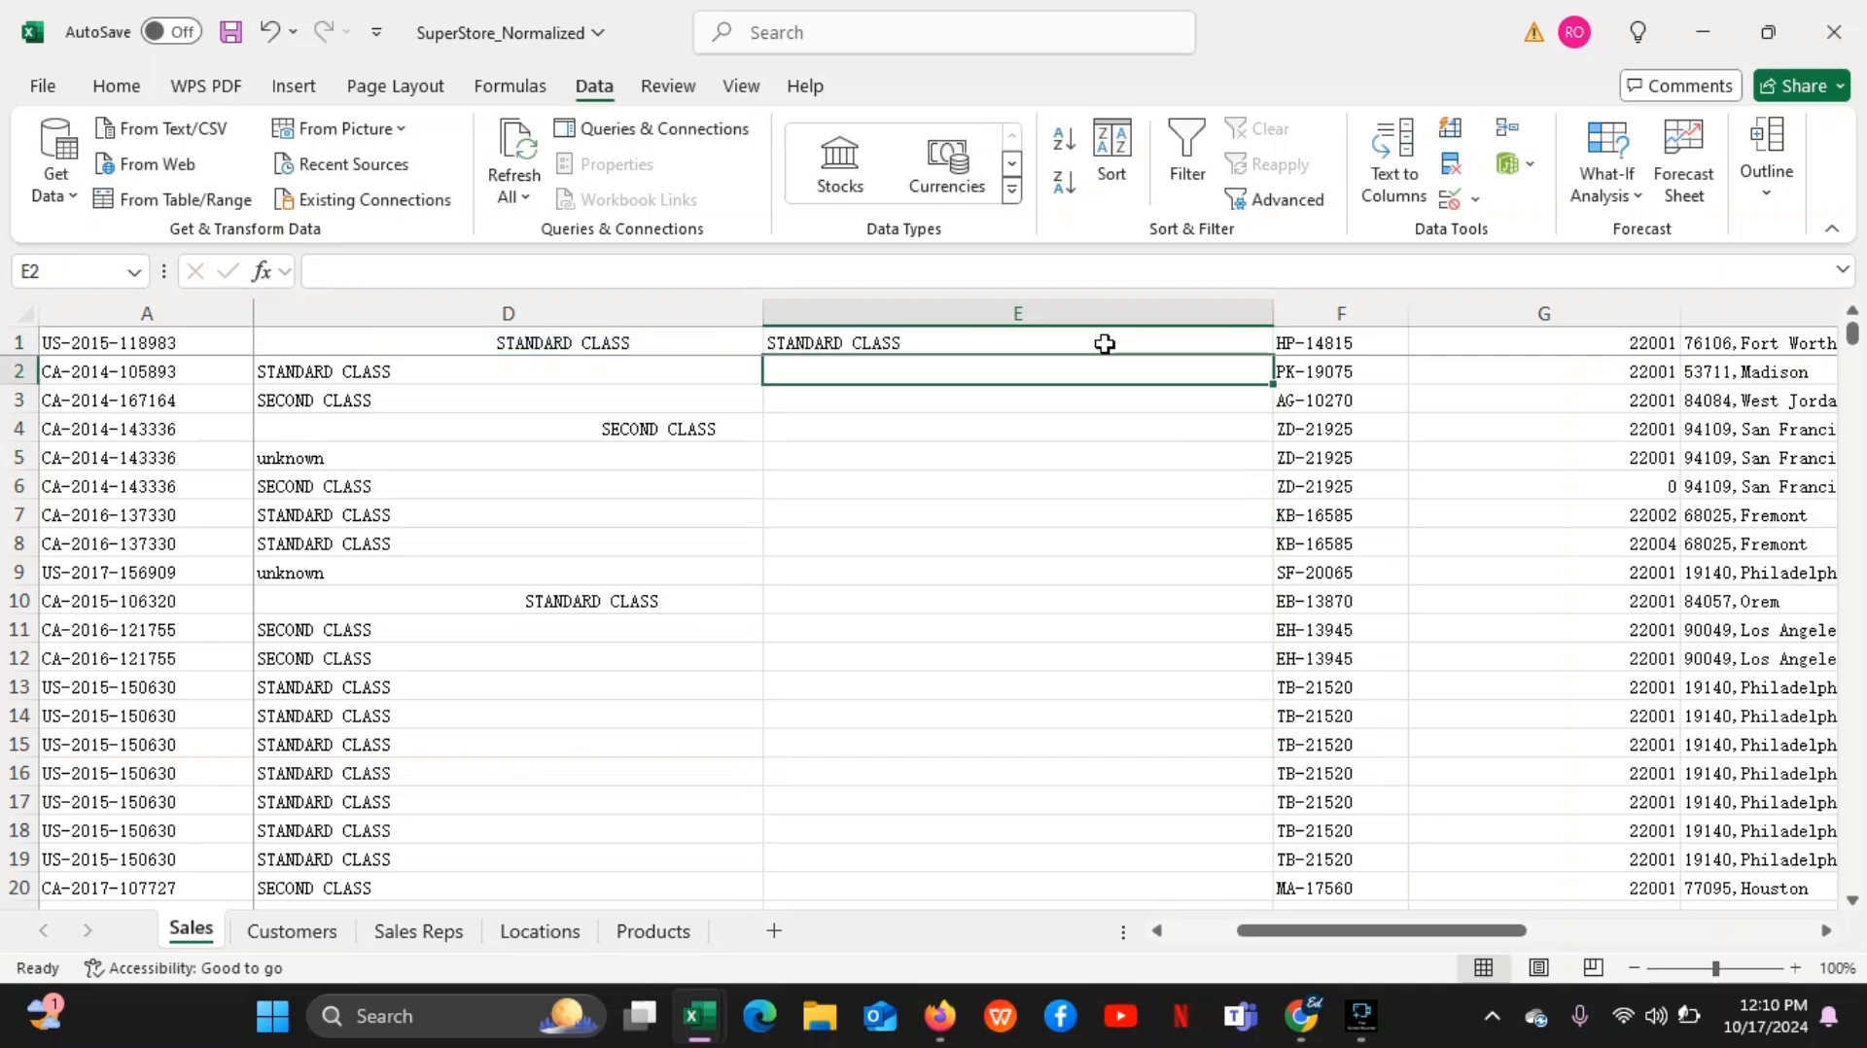
{"action": "left_click", "coordinate": [1188, 347]}
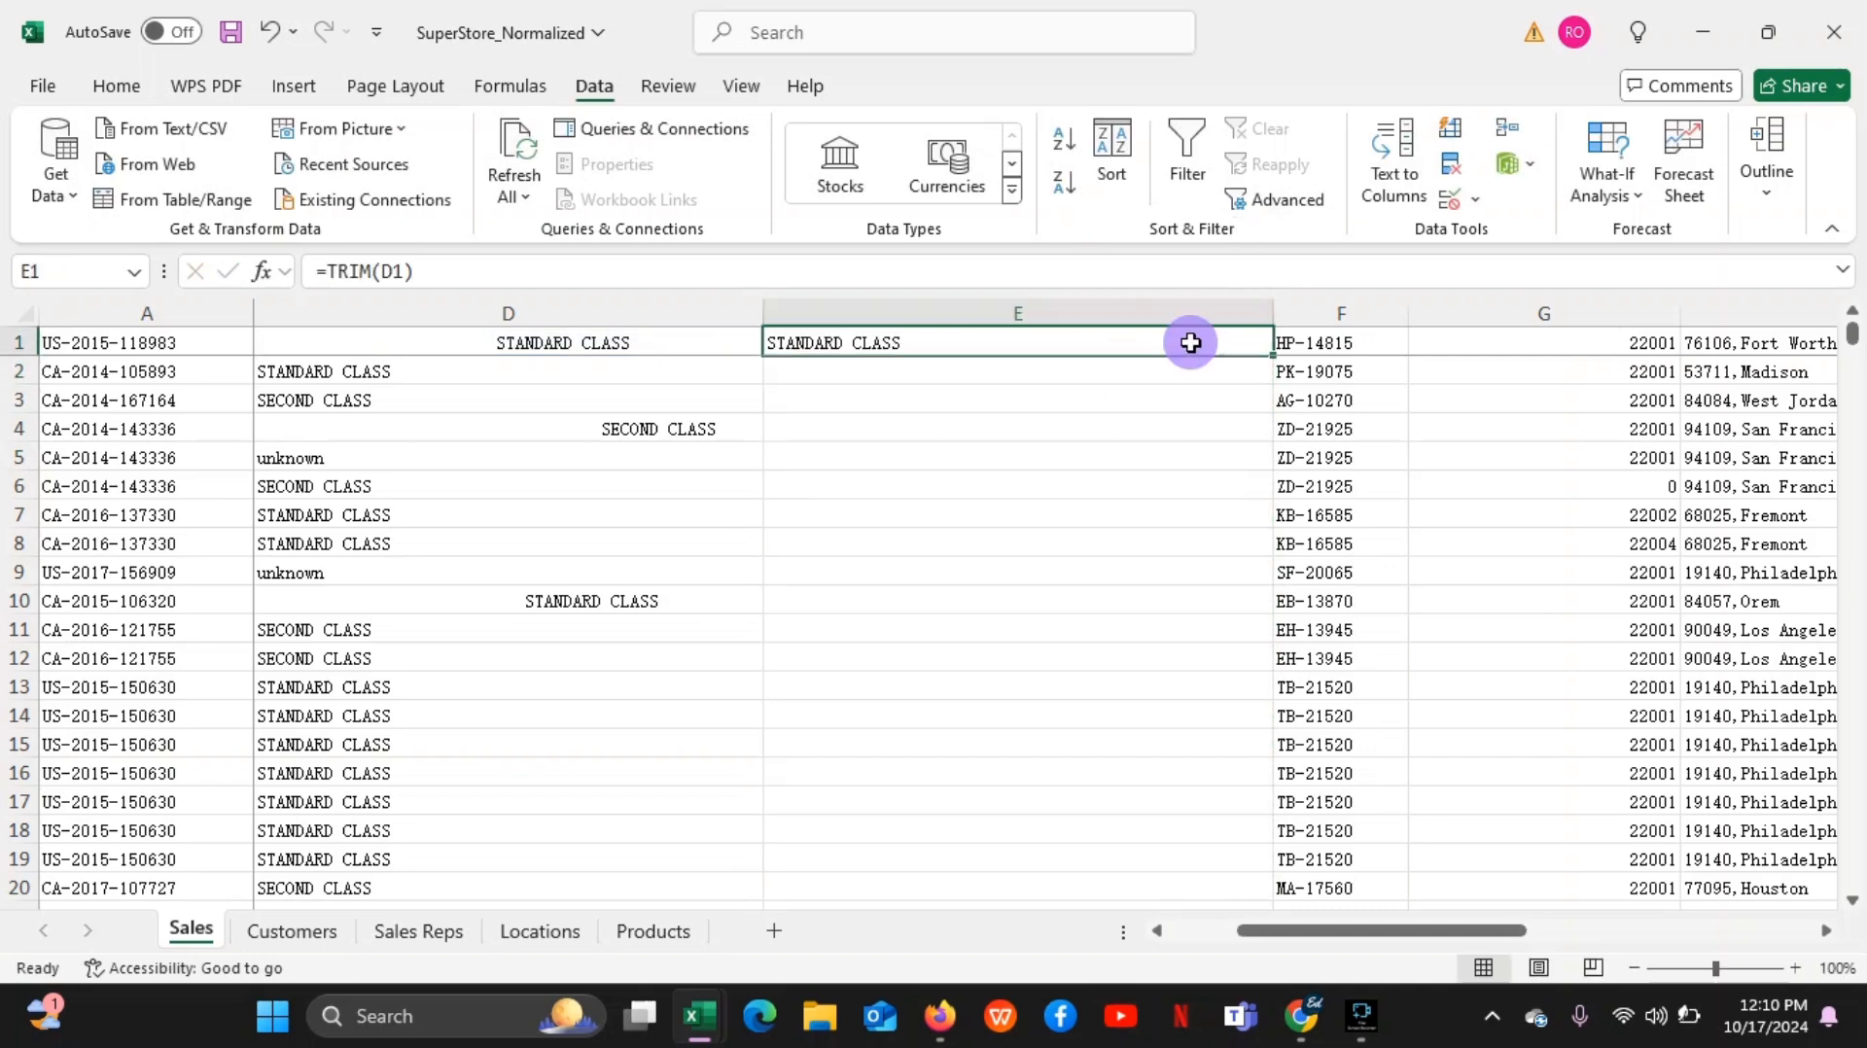
{"action": "double_click", "coordinate": [1273, 357]}
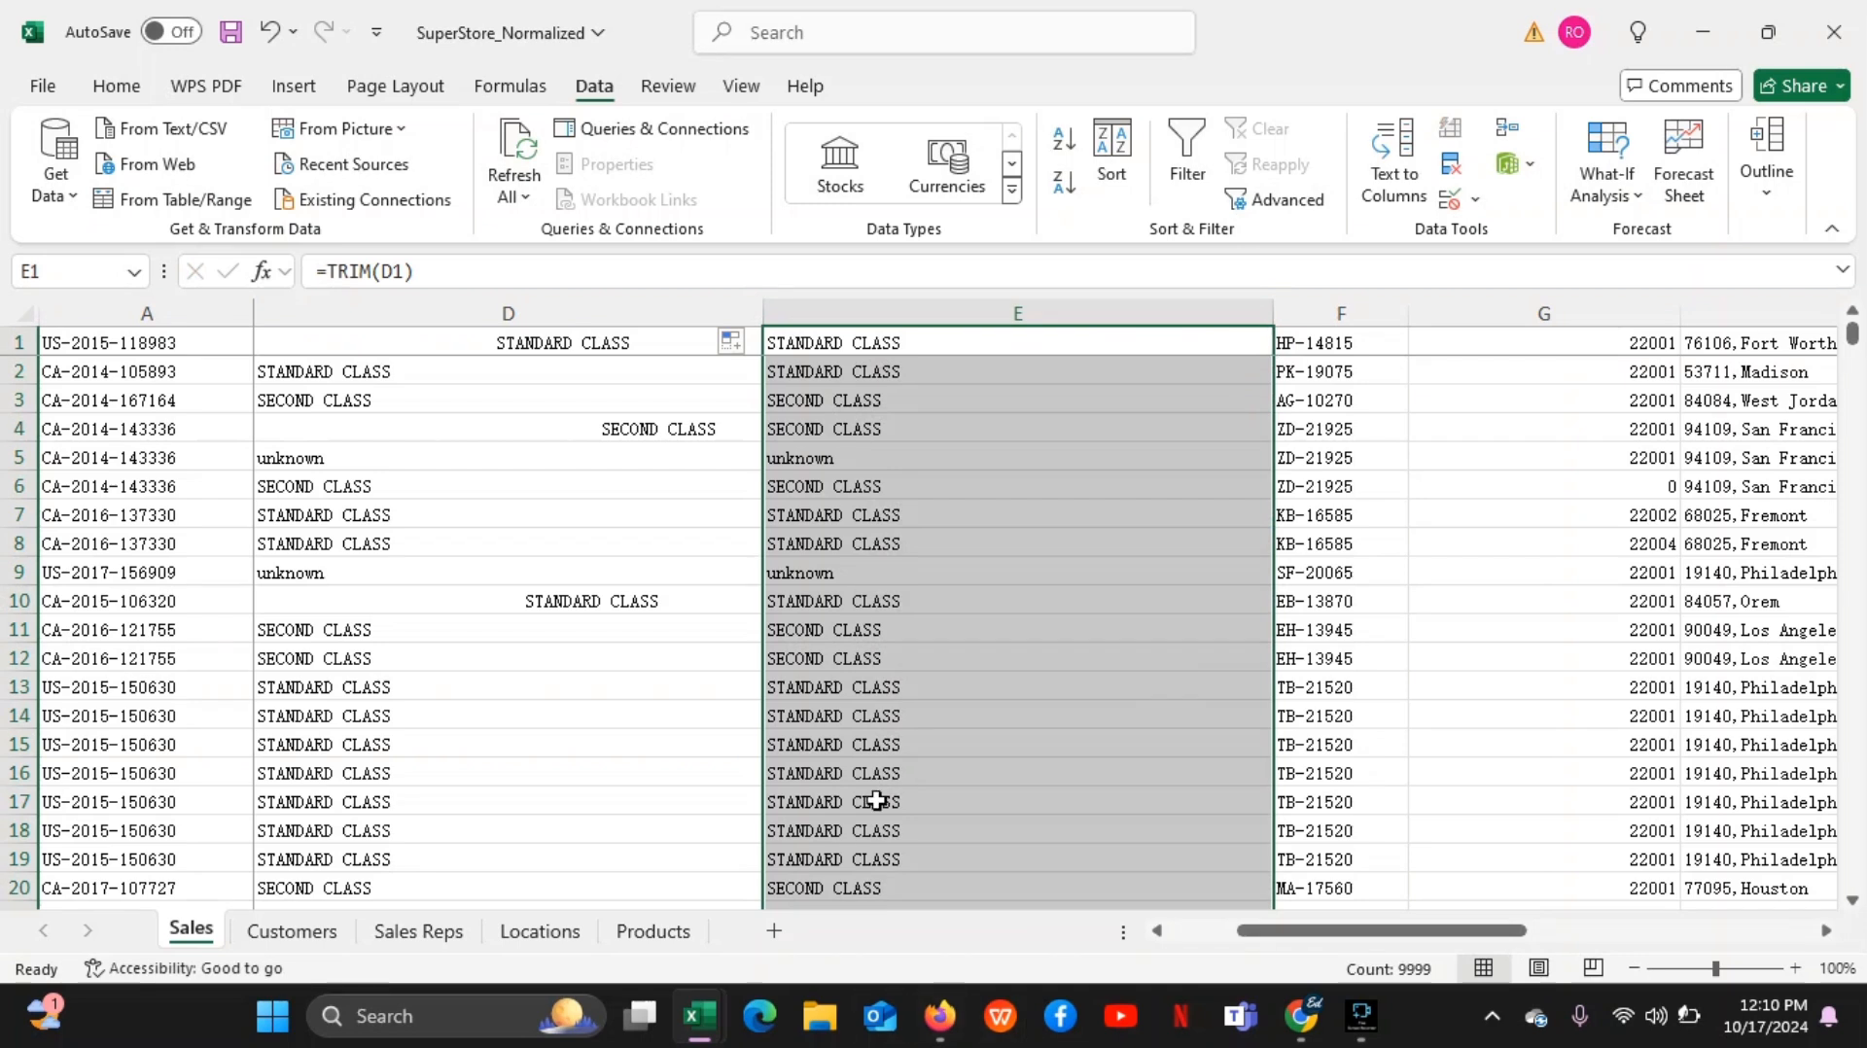
{"action": "left_click", "coordinate": [871, 509]}
{"action": "left_click", "coordinate": [856, 396]}
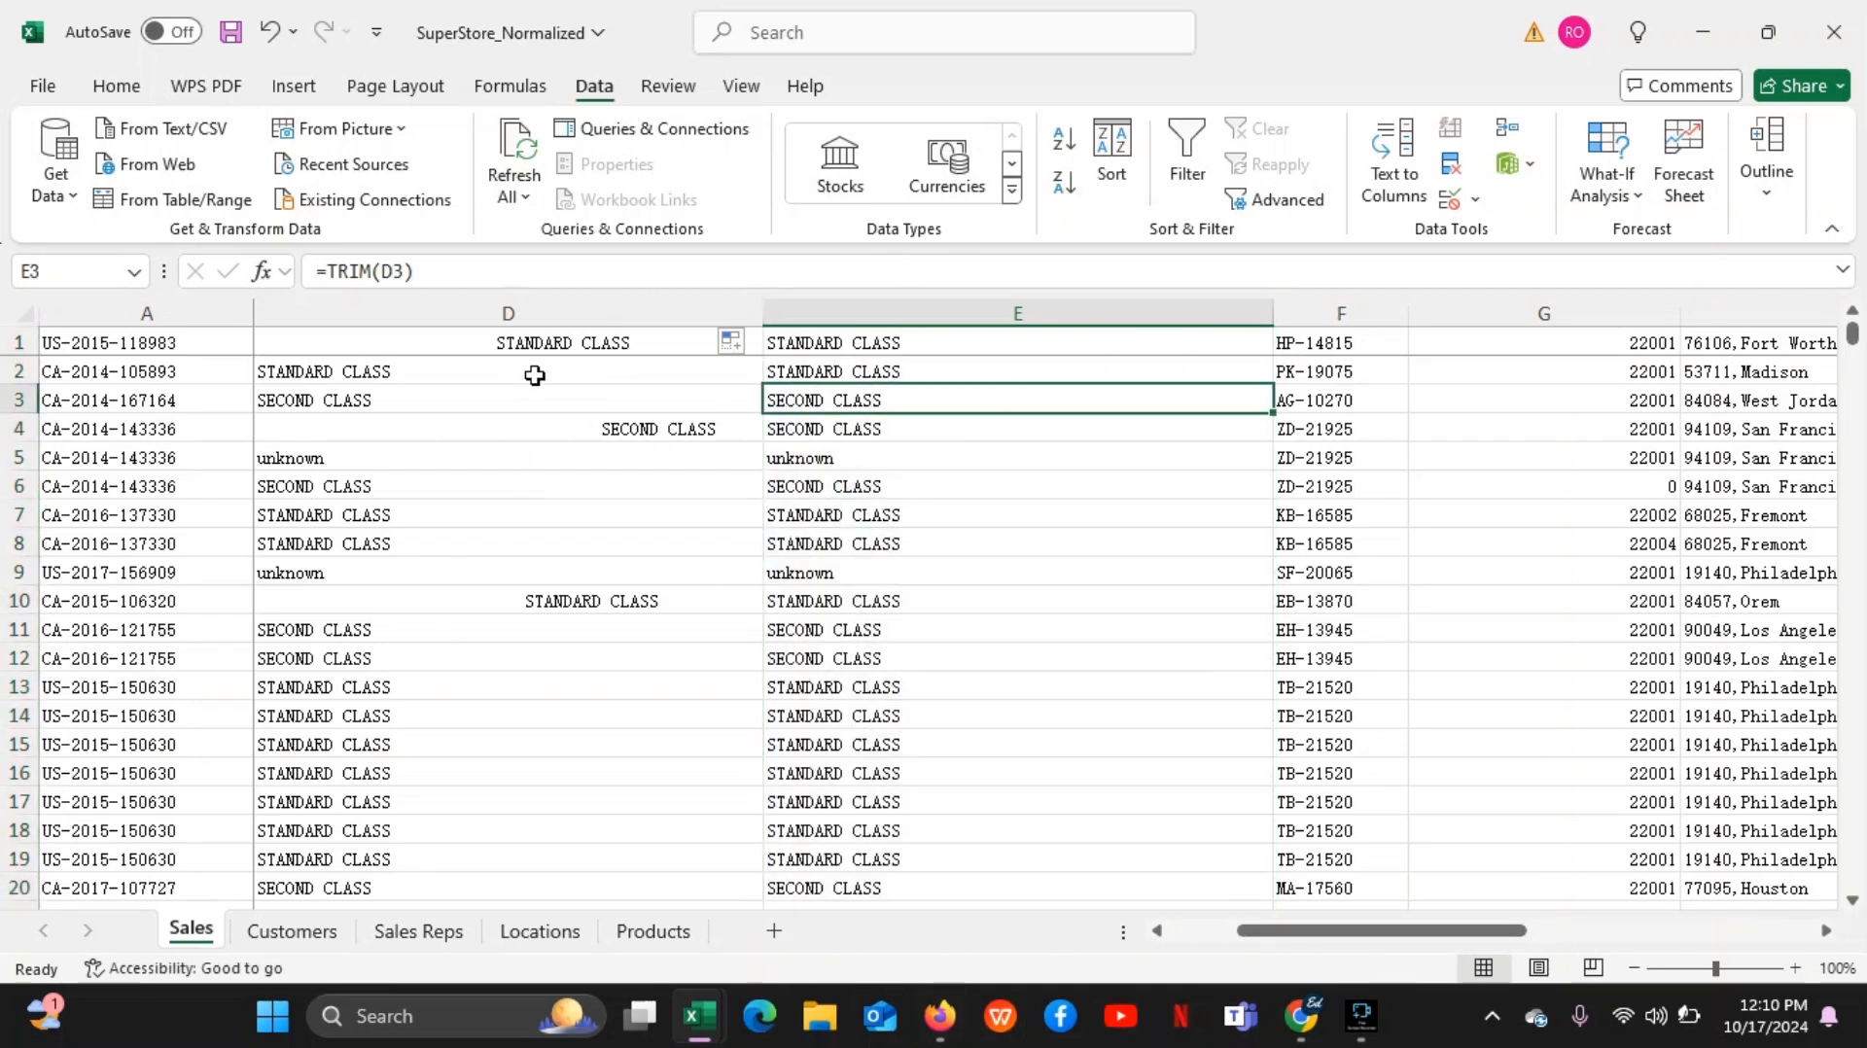
Copy the whole helper column E and paste it over column D as values only
{"action": "left_click", "coordinate": [846, 313]}
{"action": "right_click", "coordinate": [852, 315]}
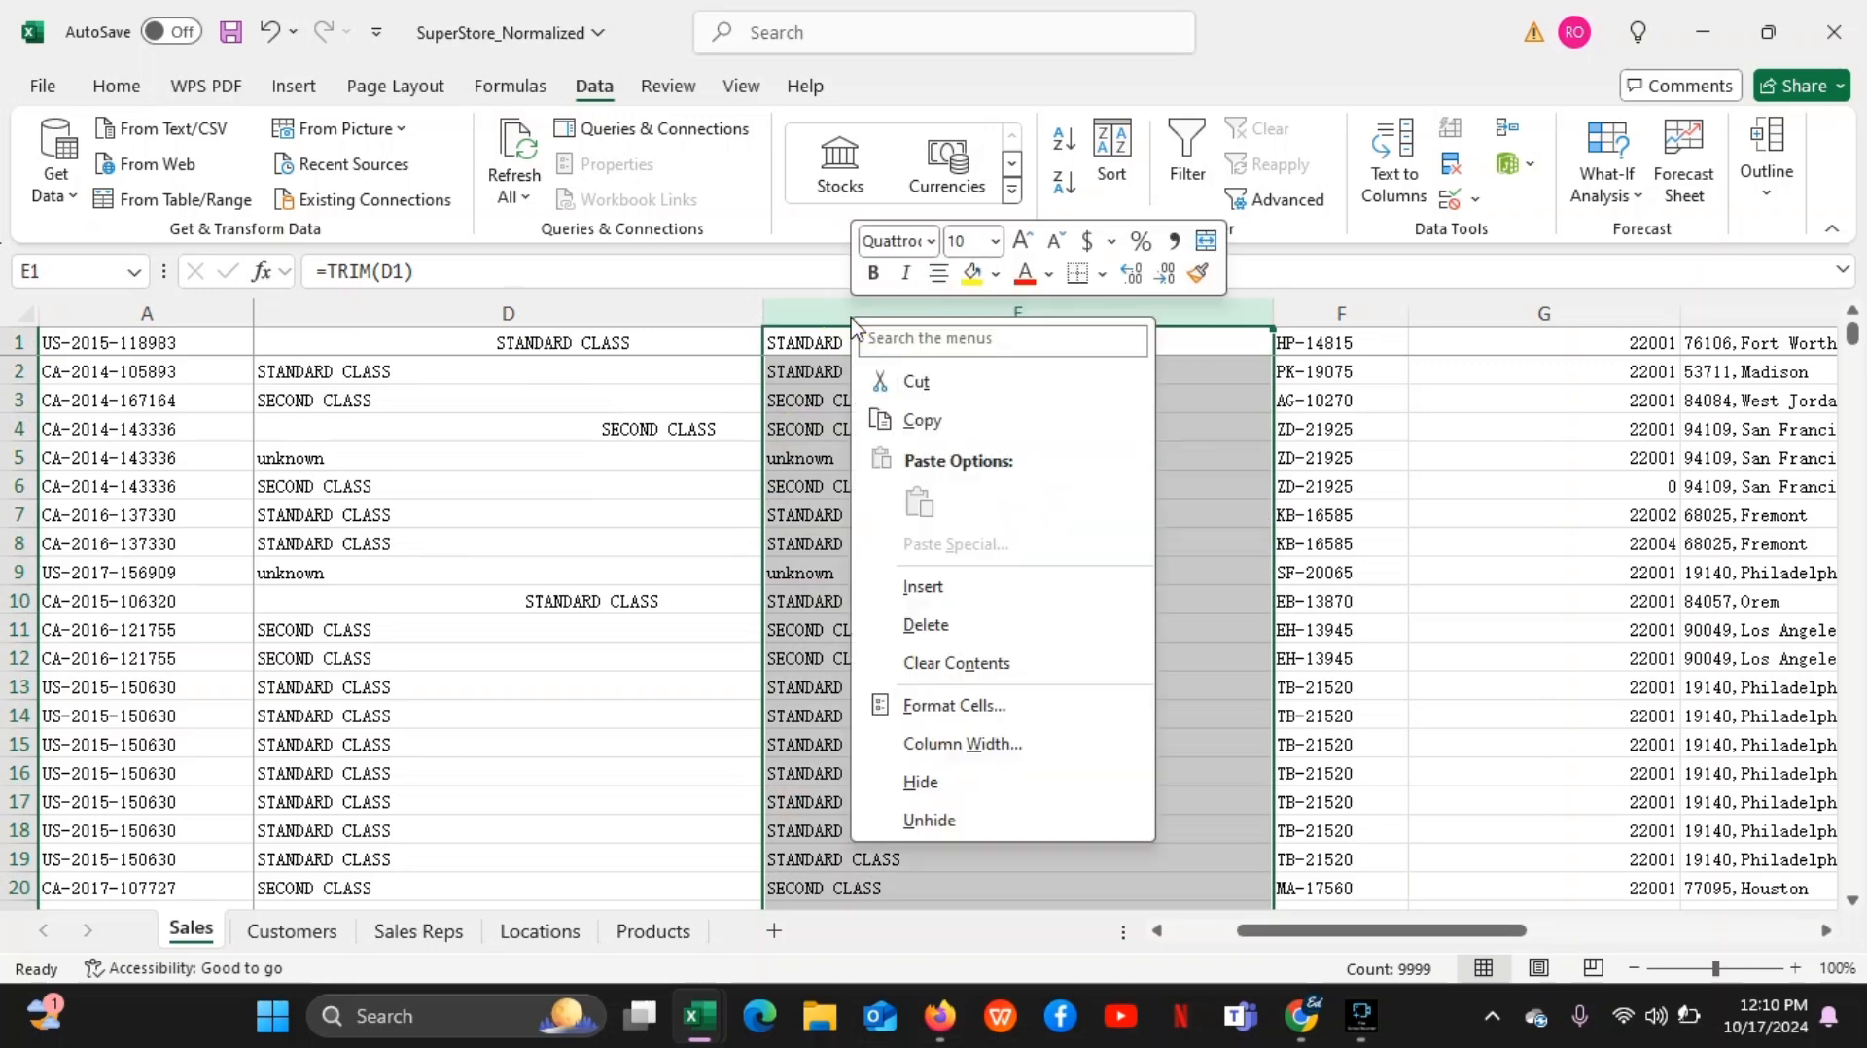
{"action": "left_click", "coordinate": [921, 420]}
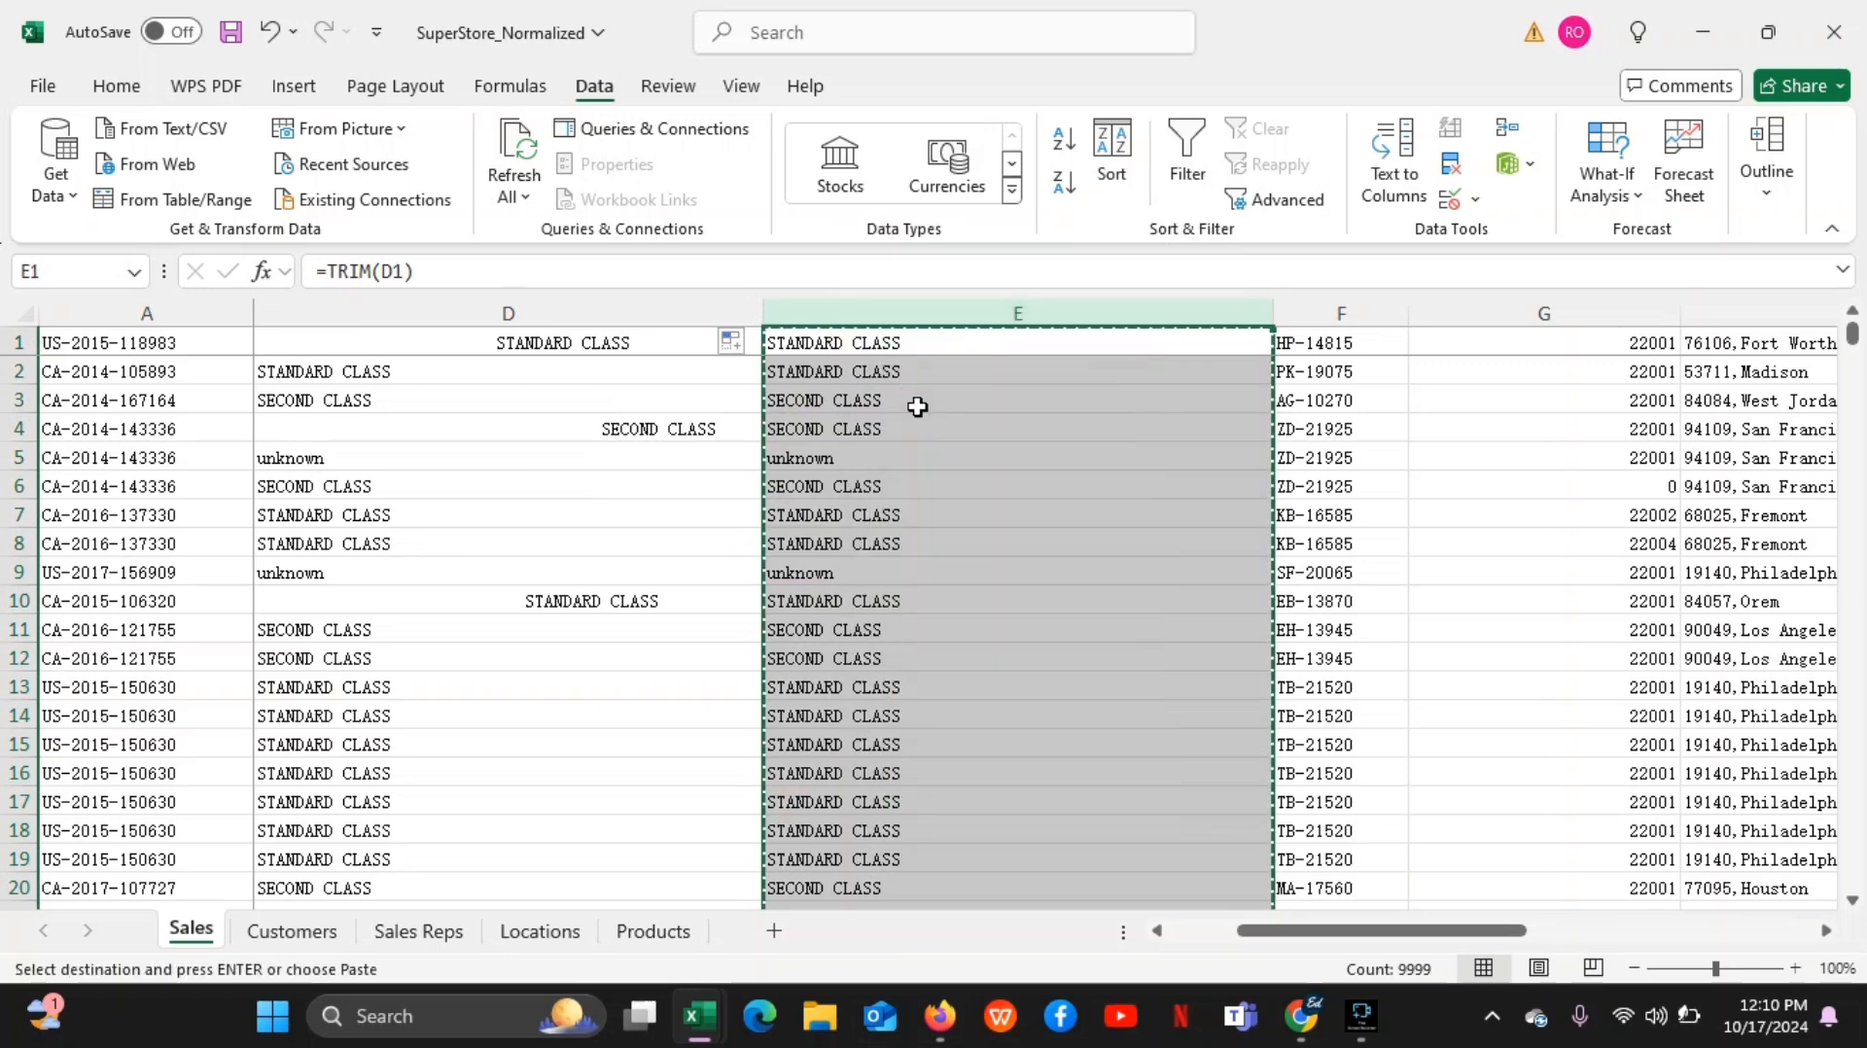
{"action": "left_click", "coordinate": [616, 311]}
{"action": "right_click", "coordinate": [620, 318]}
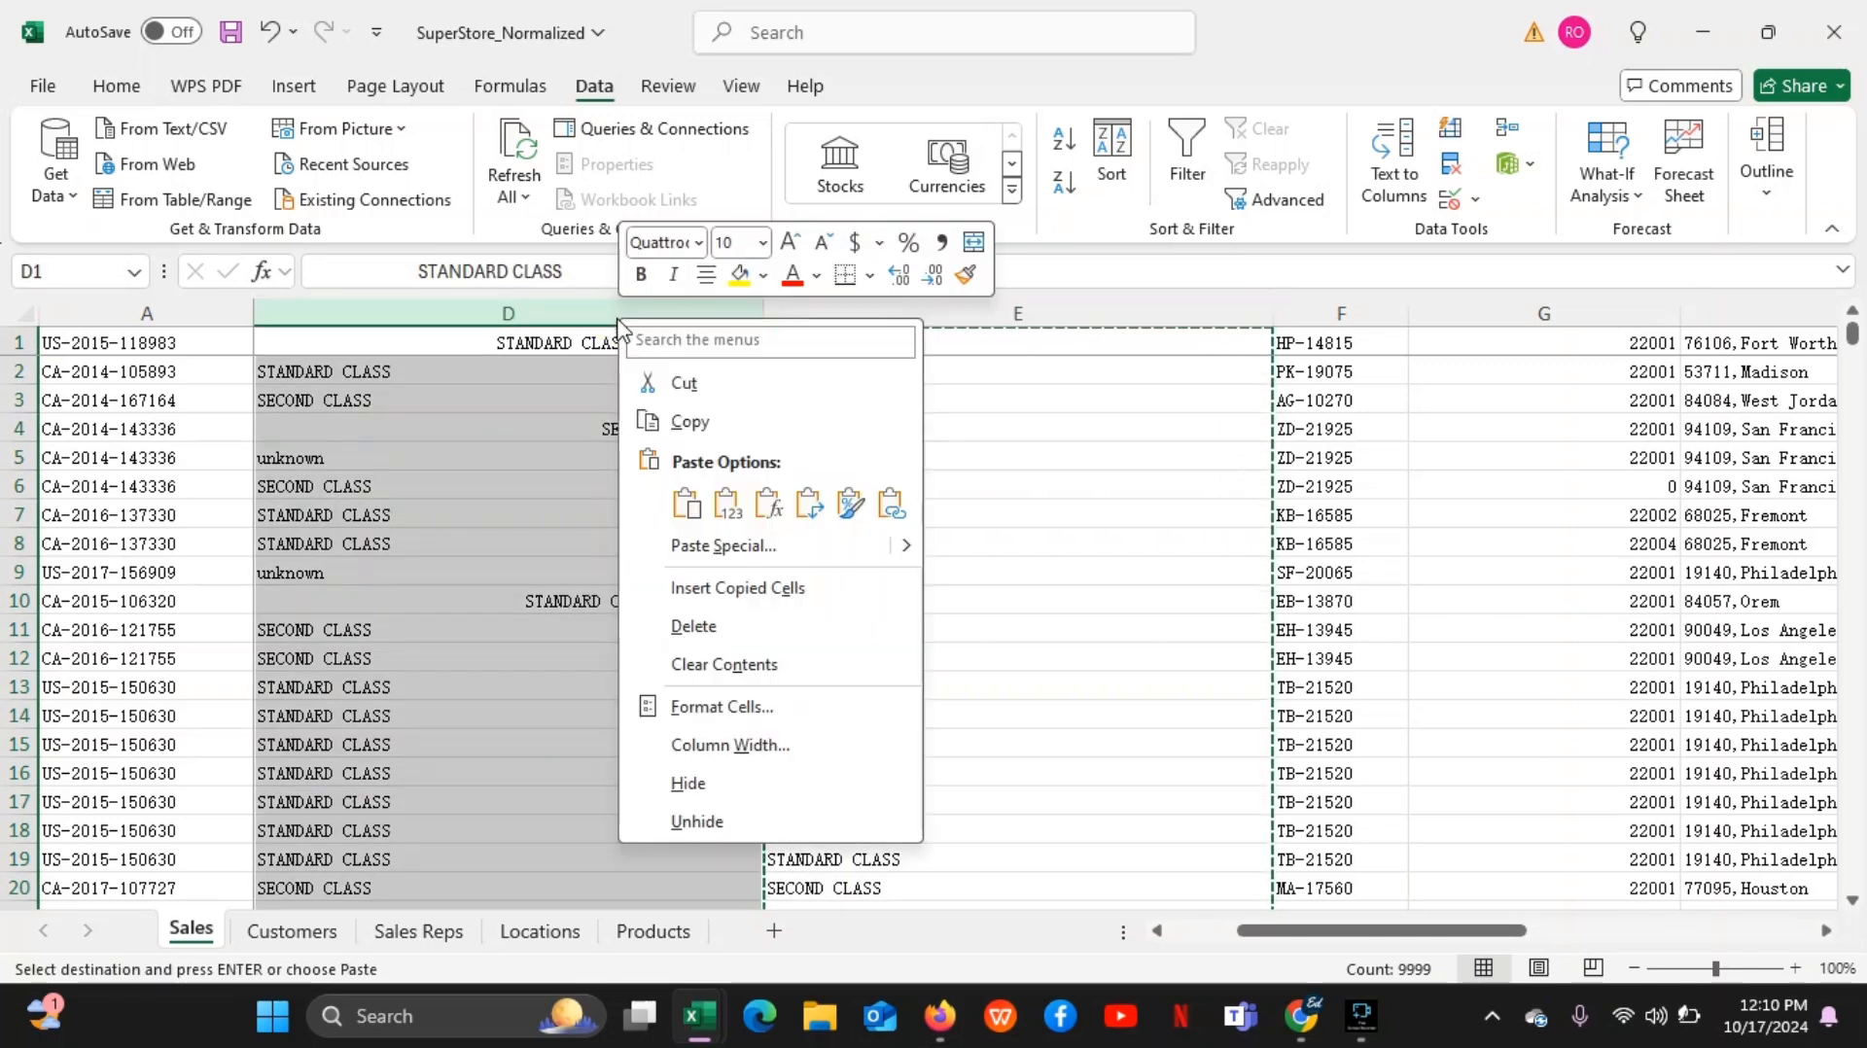
{"action": "left_click", "coordinate": [733, 517]}
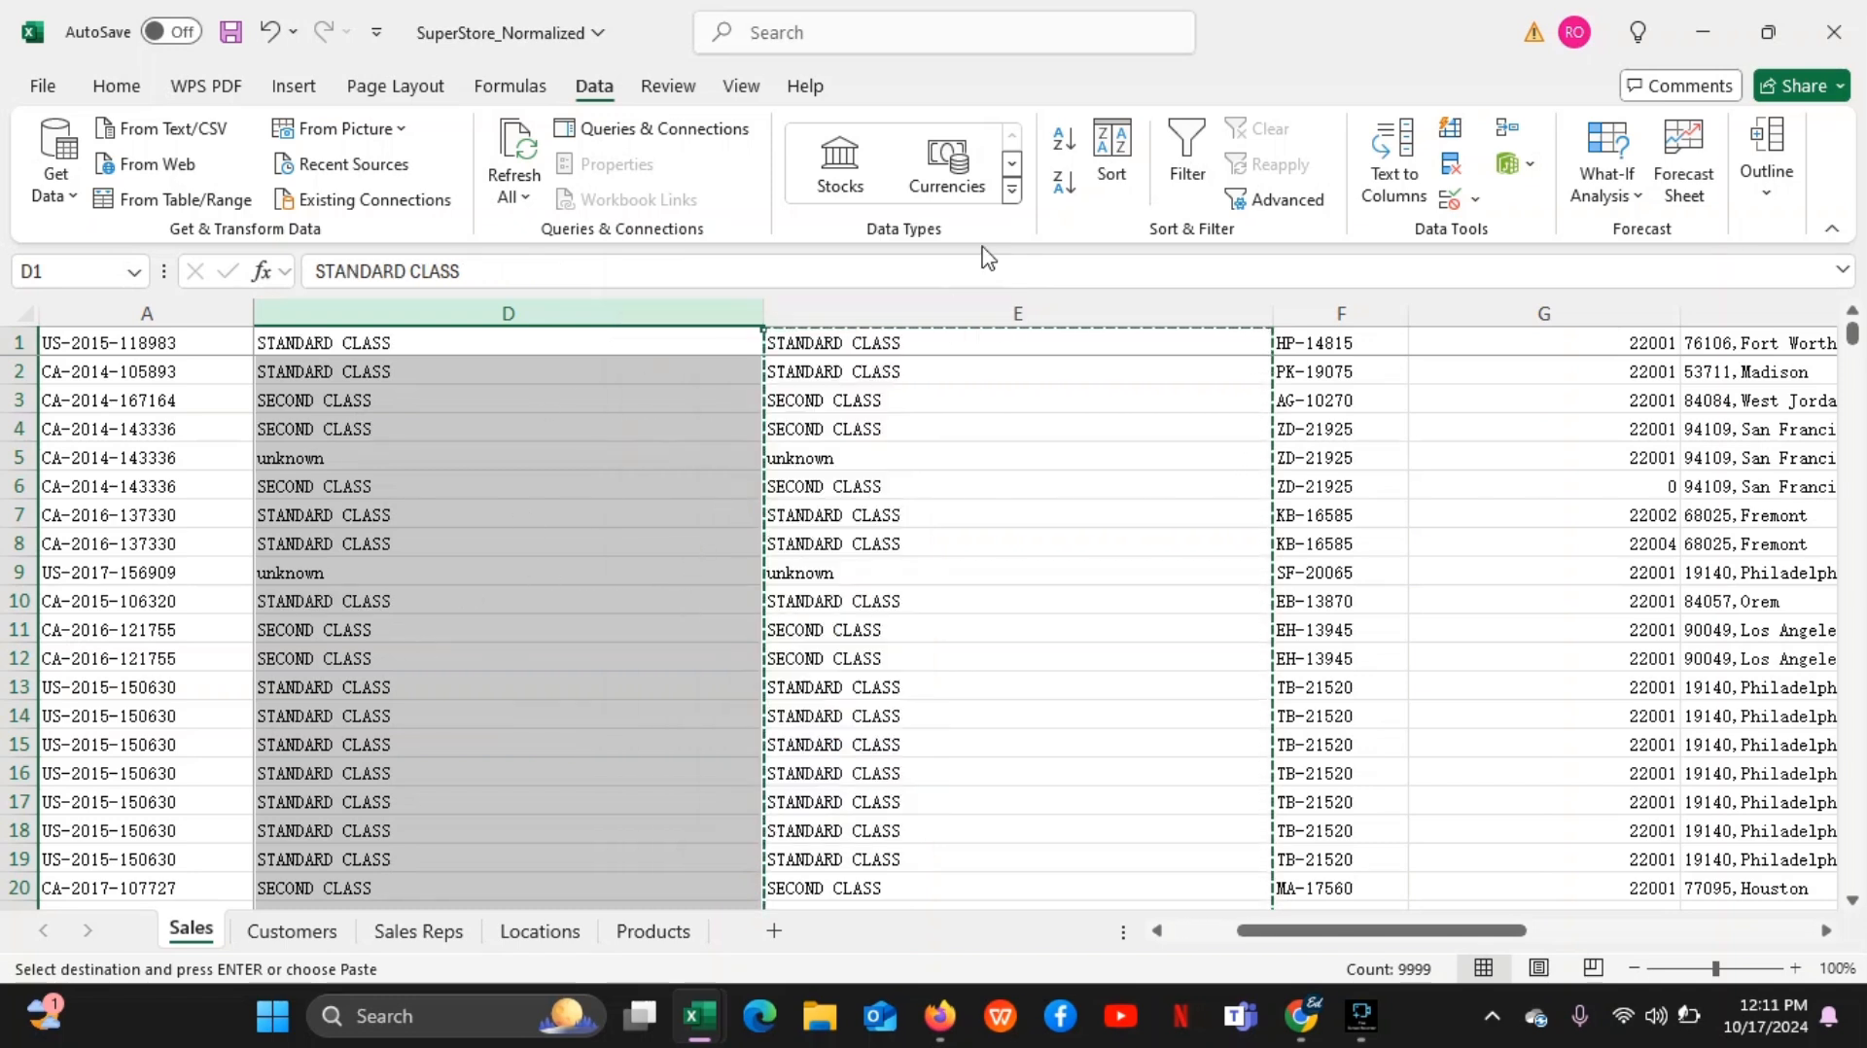
Delete helper column E and check the cleaned entries remaining in column D
{"action": "double_click", "coordinate": [562, 508]}
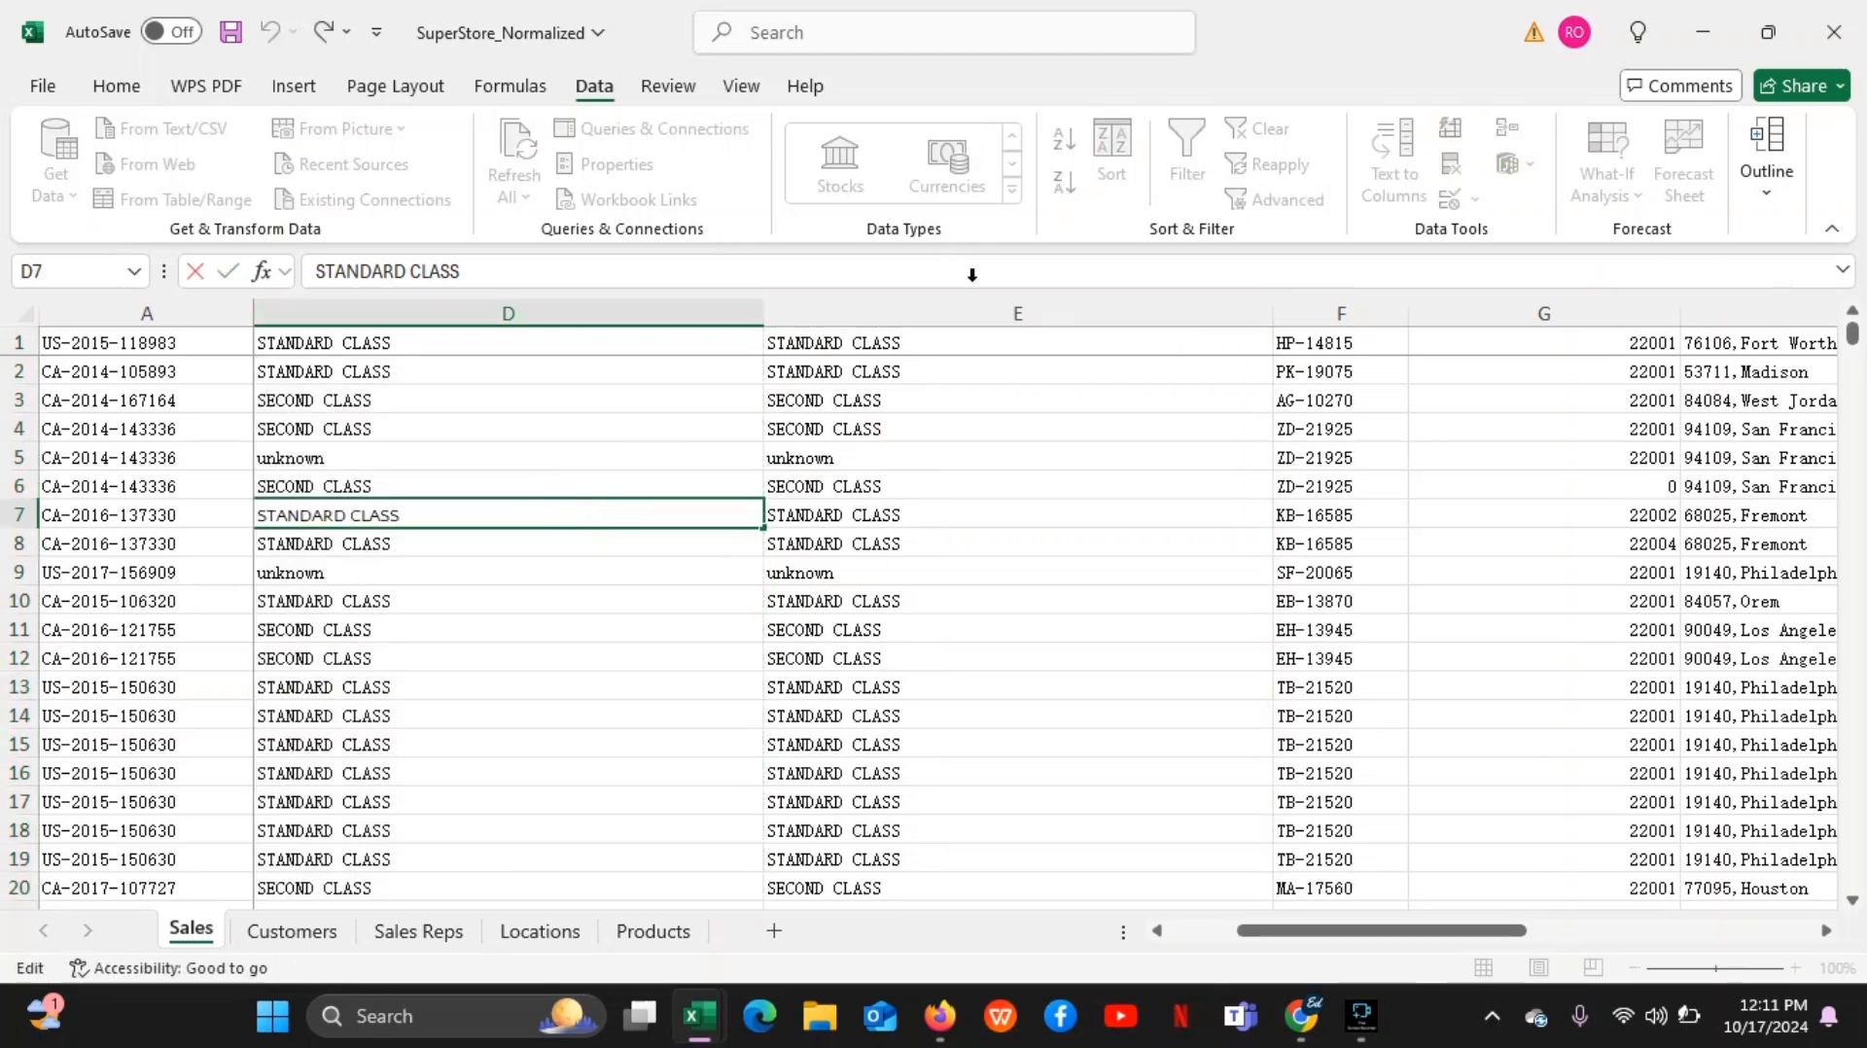
{"action": "left_click", "coordinate": [951, 312]}
{"action": "right_click", "coordinate": [953, 319]}
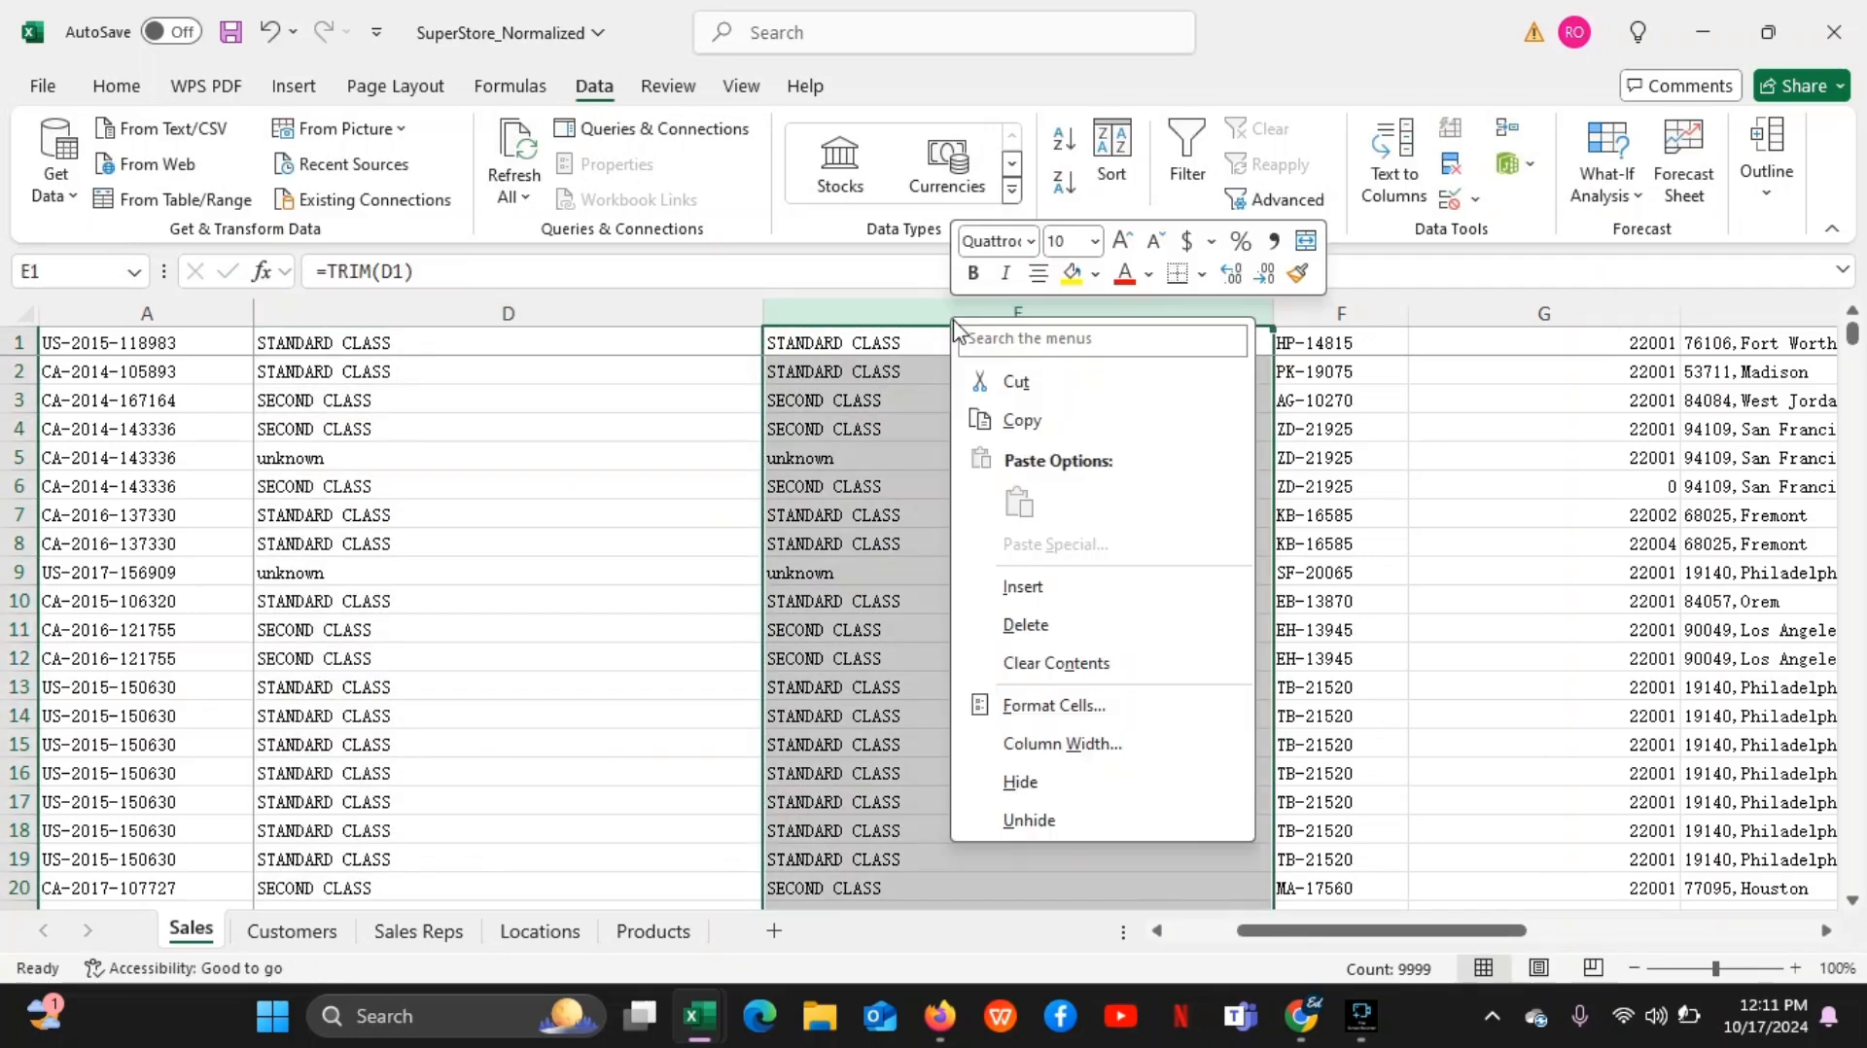
{"action": "left_click", "coordinate": [1027, 626]}
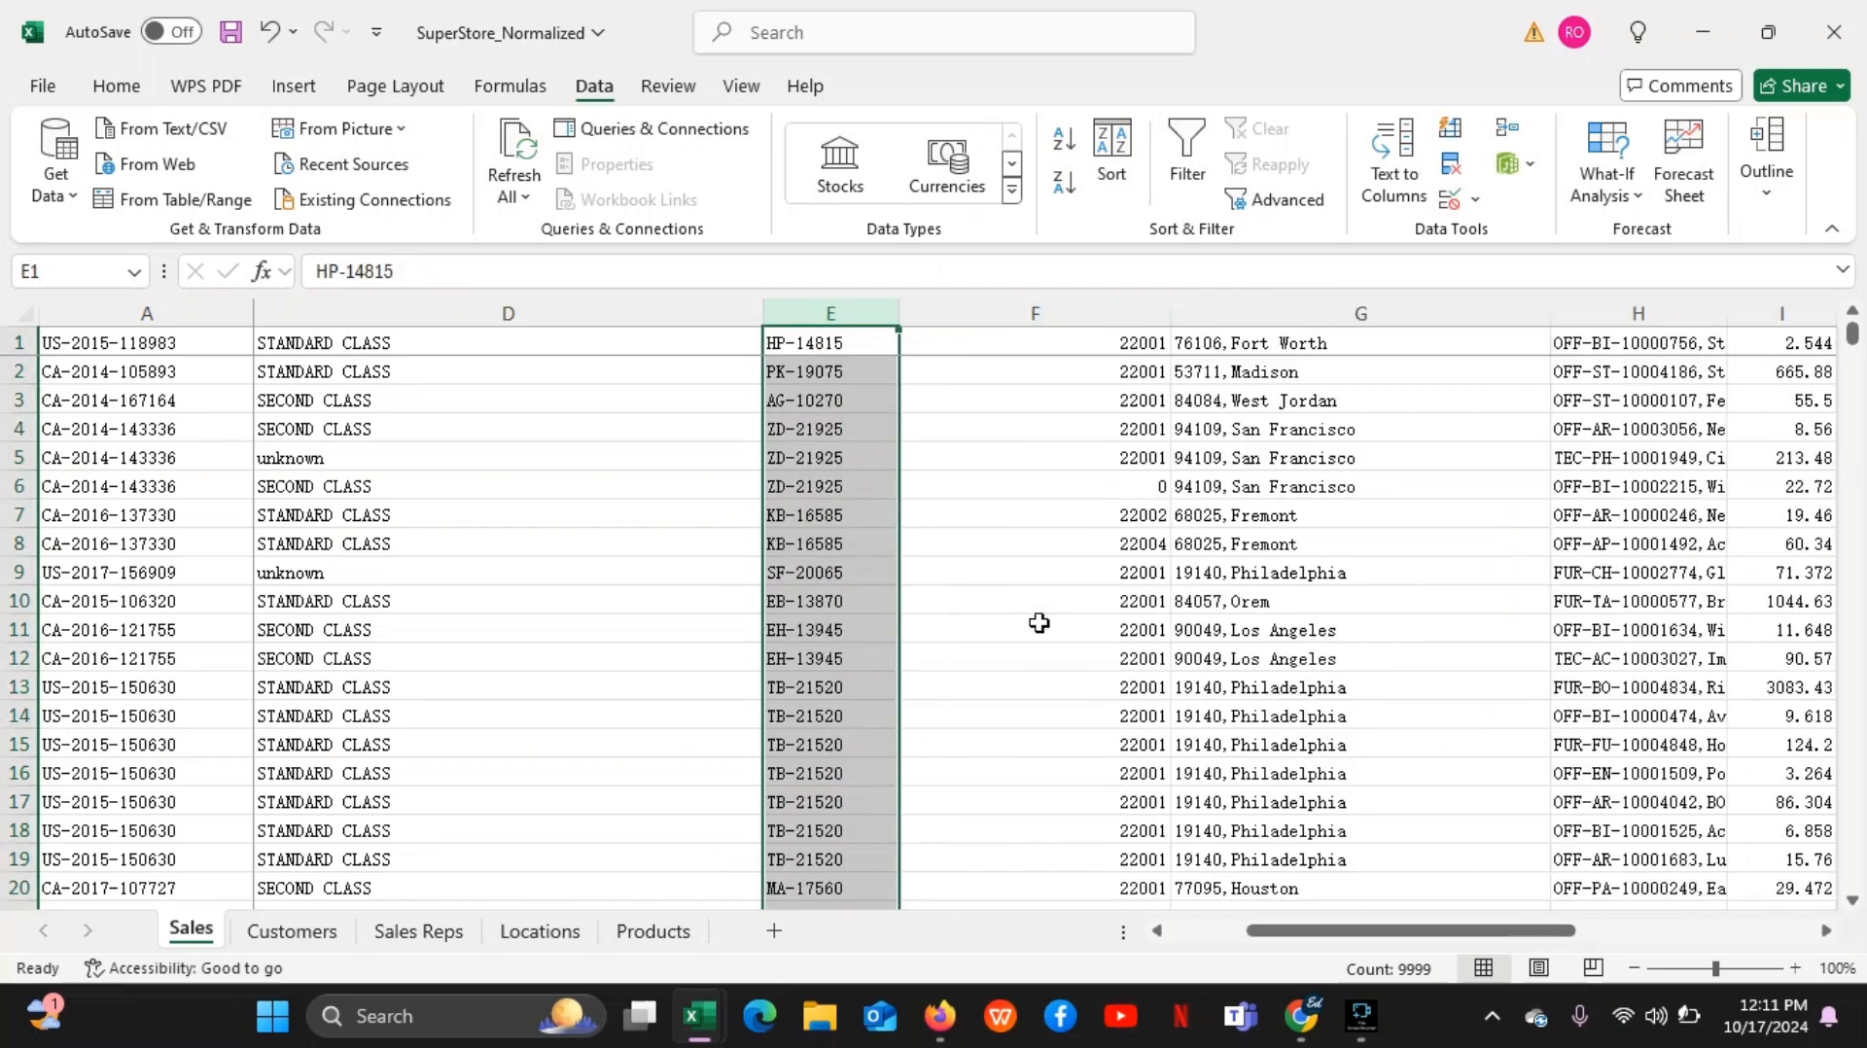
{"action": "left_click", "coordinate": [598, 409]}
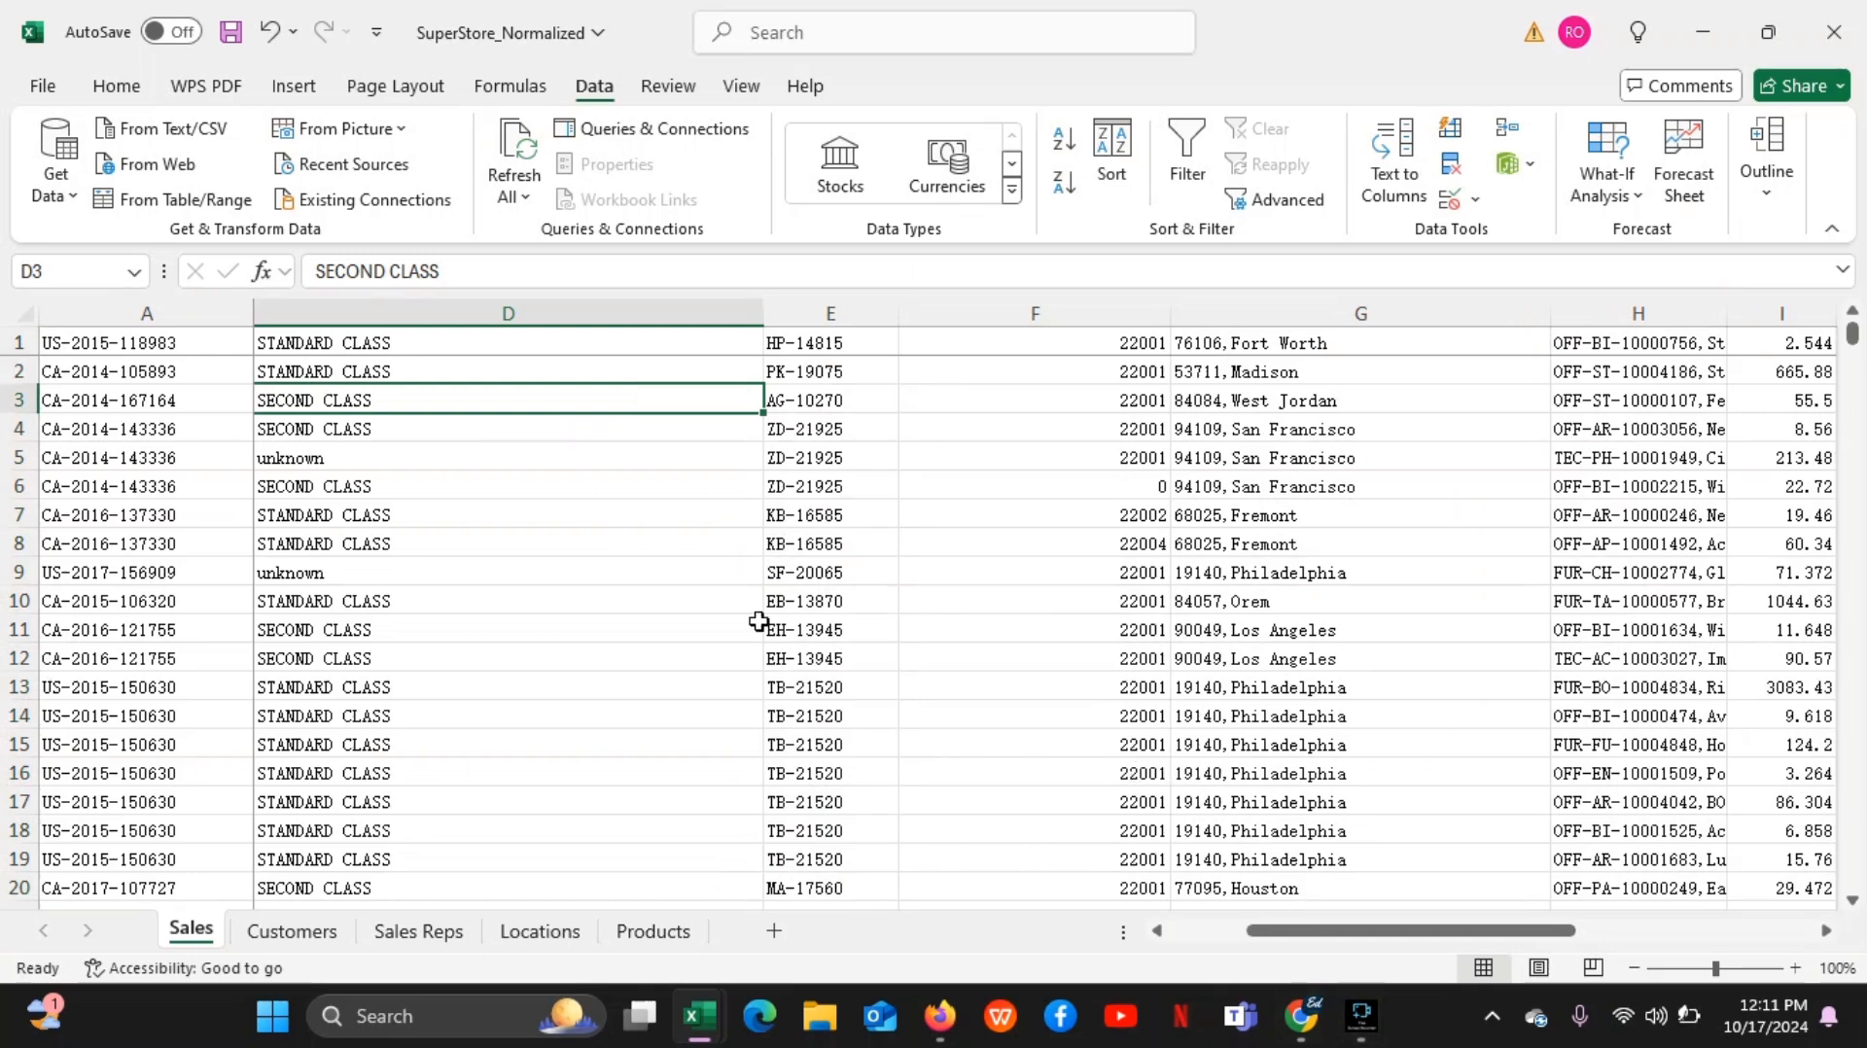
{"action": "left_click", "coordinate": [838, 403]}
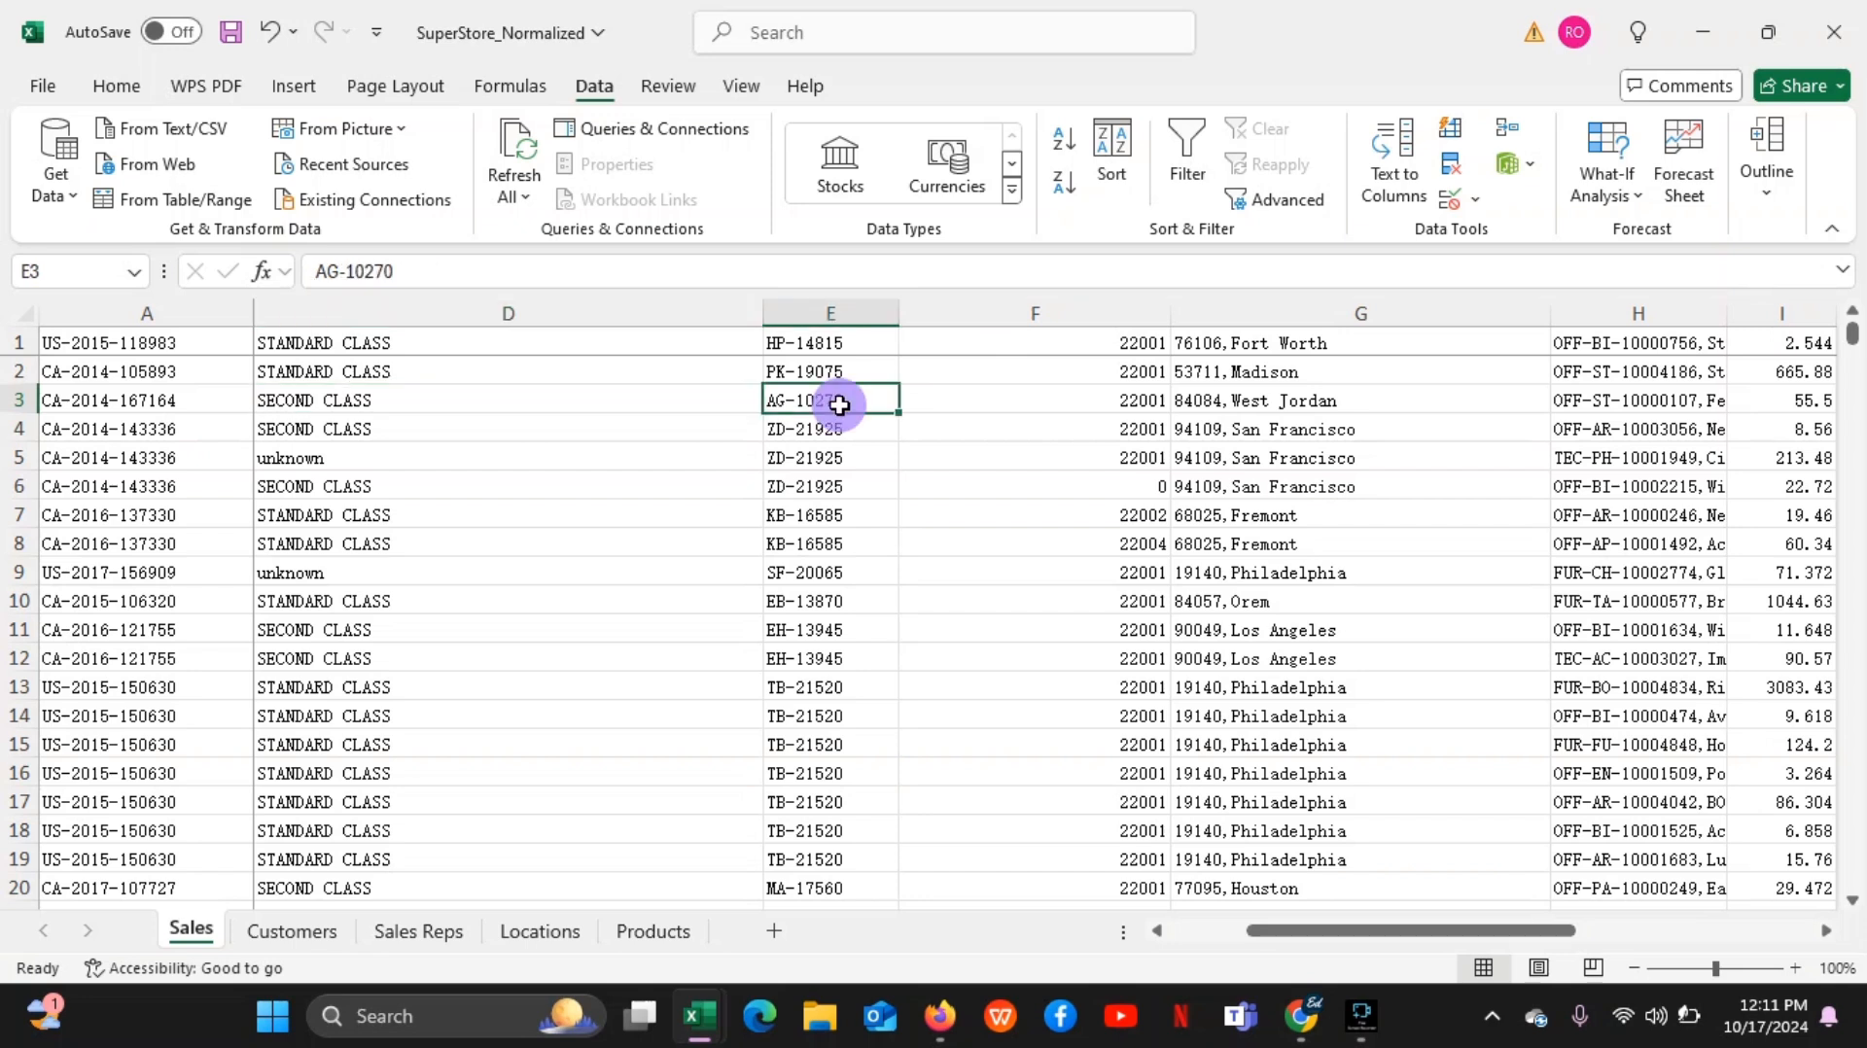
{"action": "left_click", "coordinate": [663, 392]}
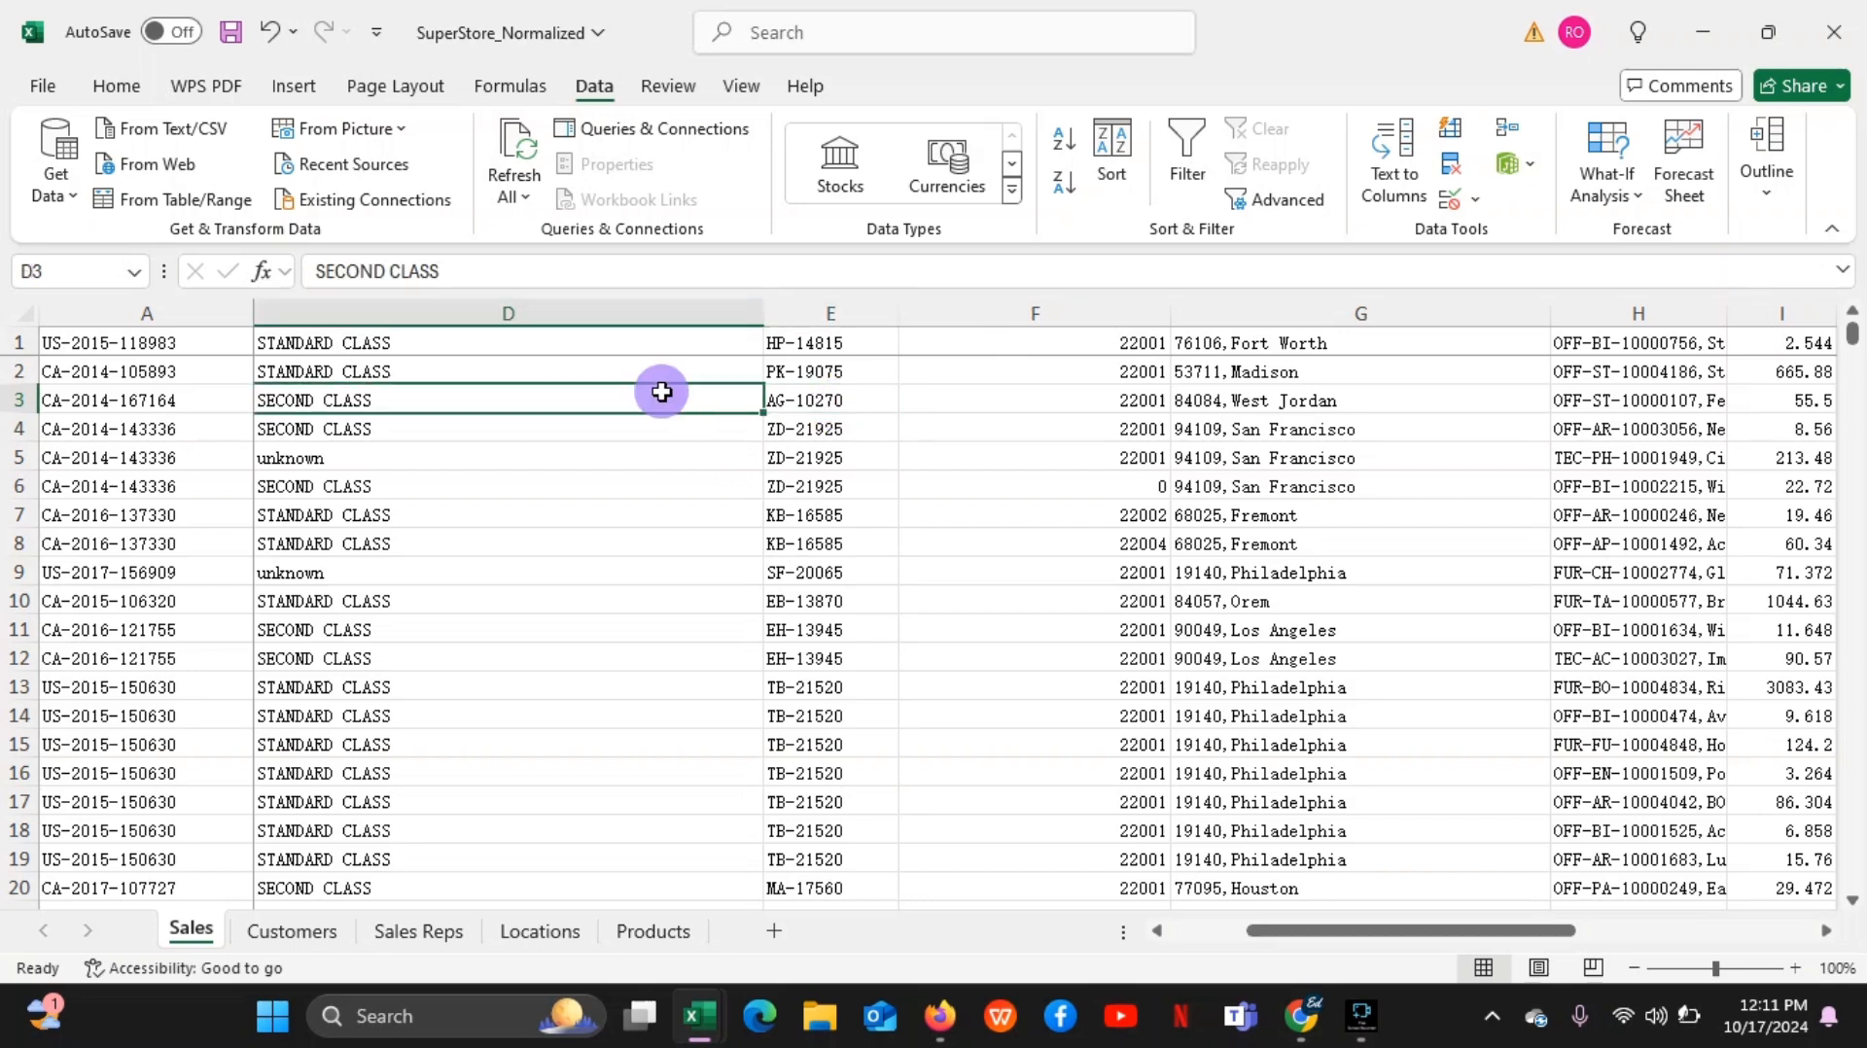
{"action": "left_click", "coordinate": [533, 426]}
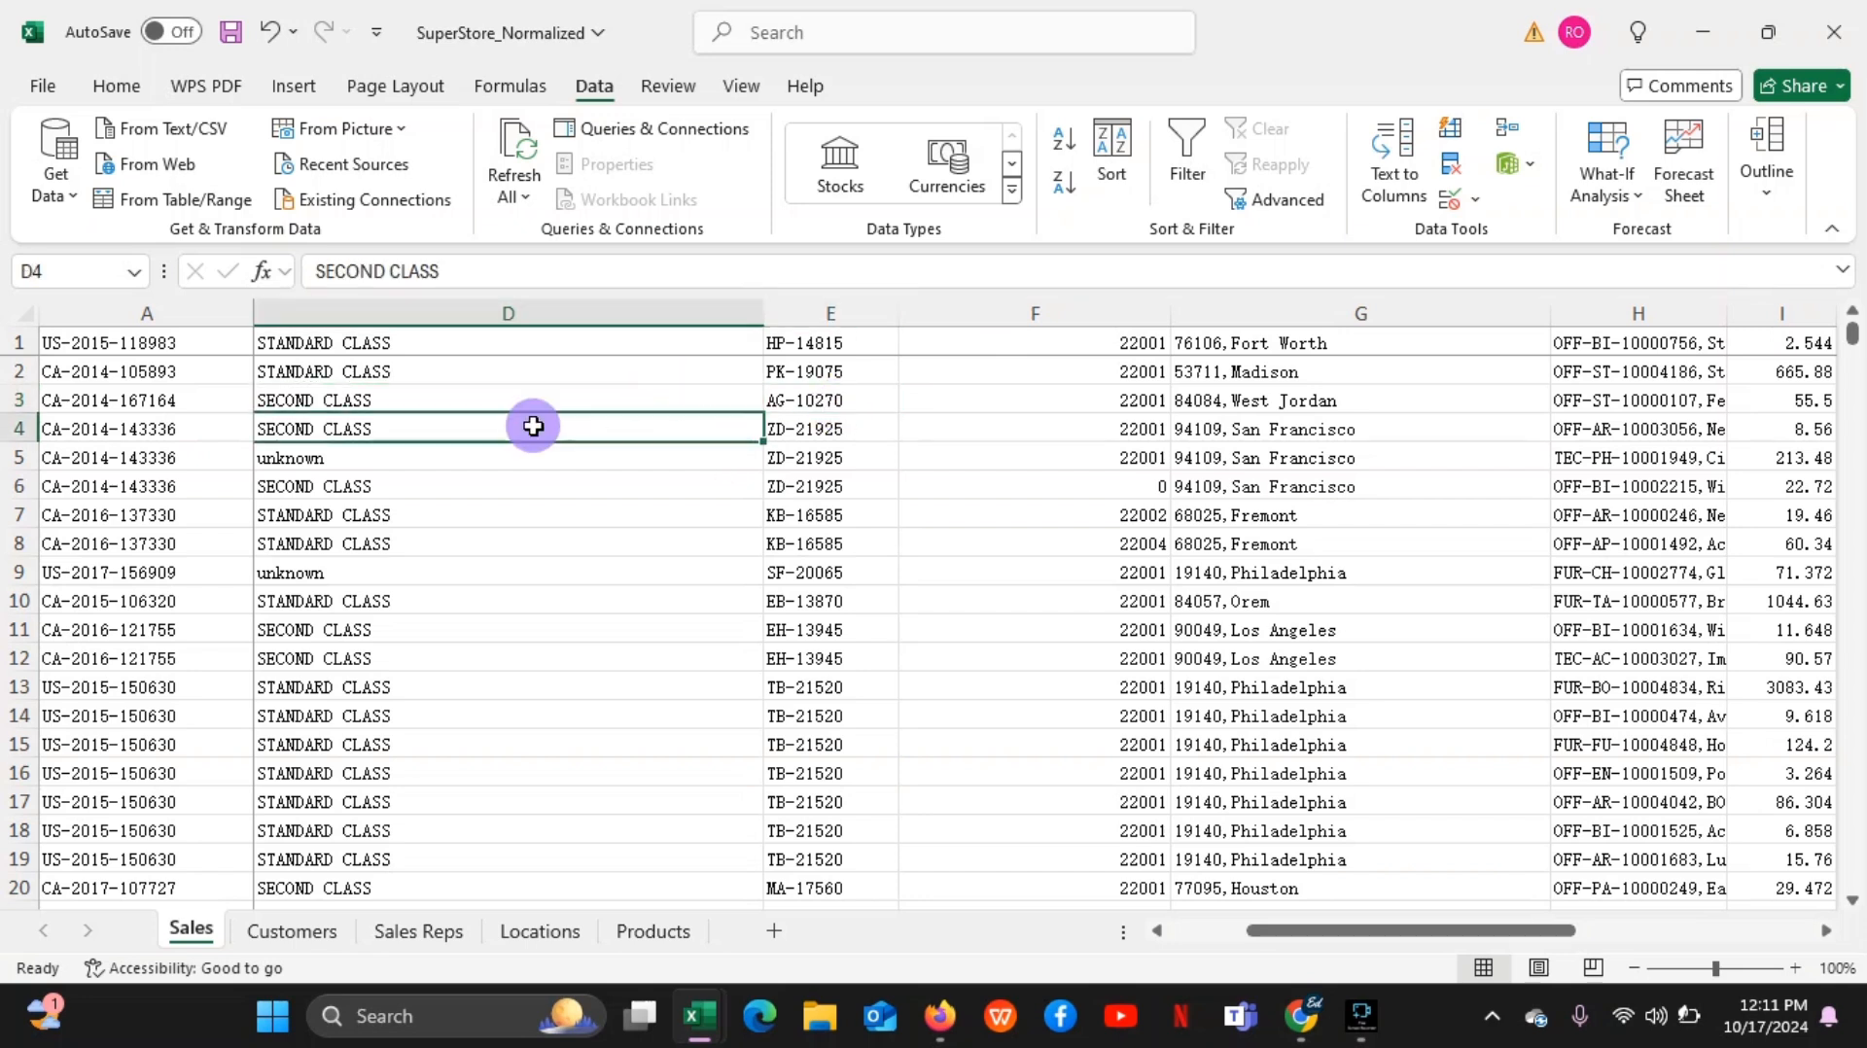
{"action": "left_click", "coordinate": [510, 335]}
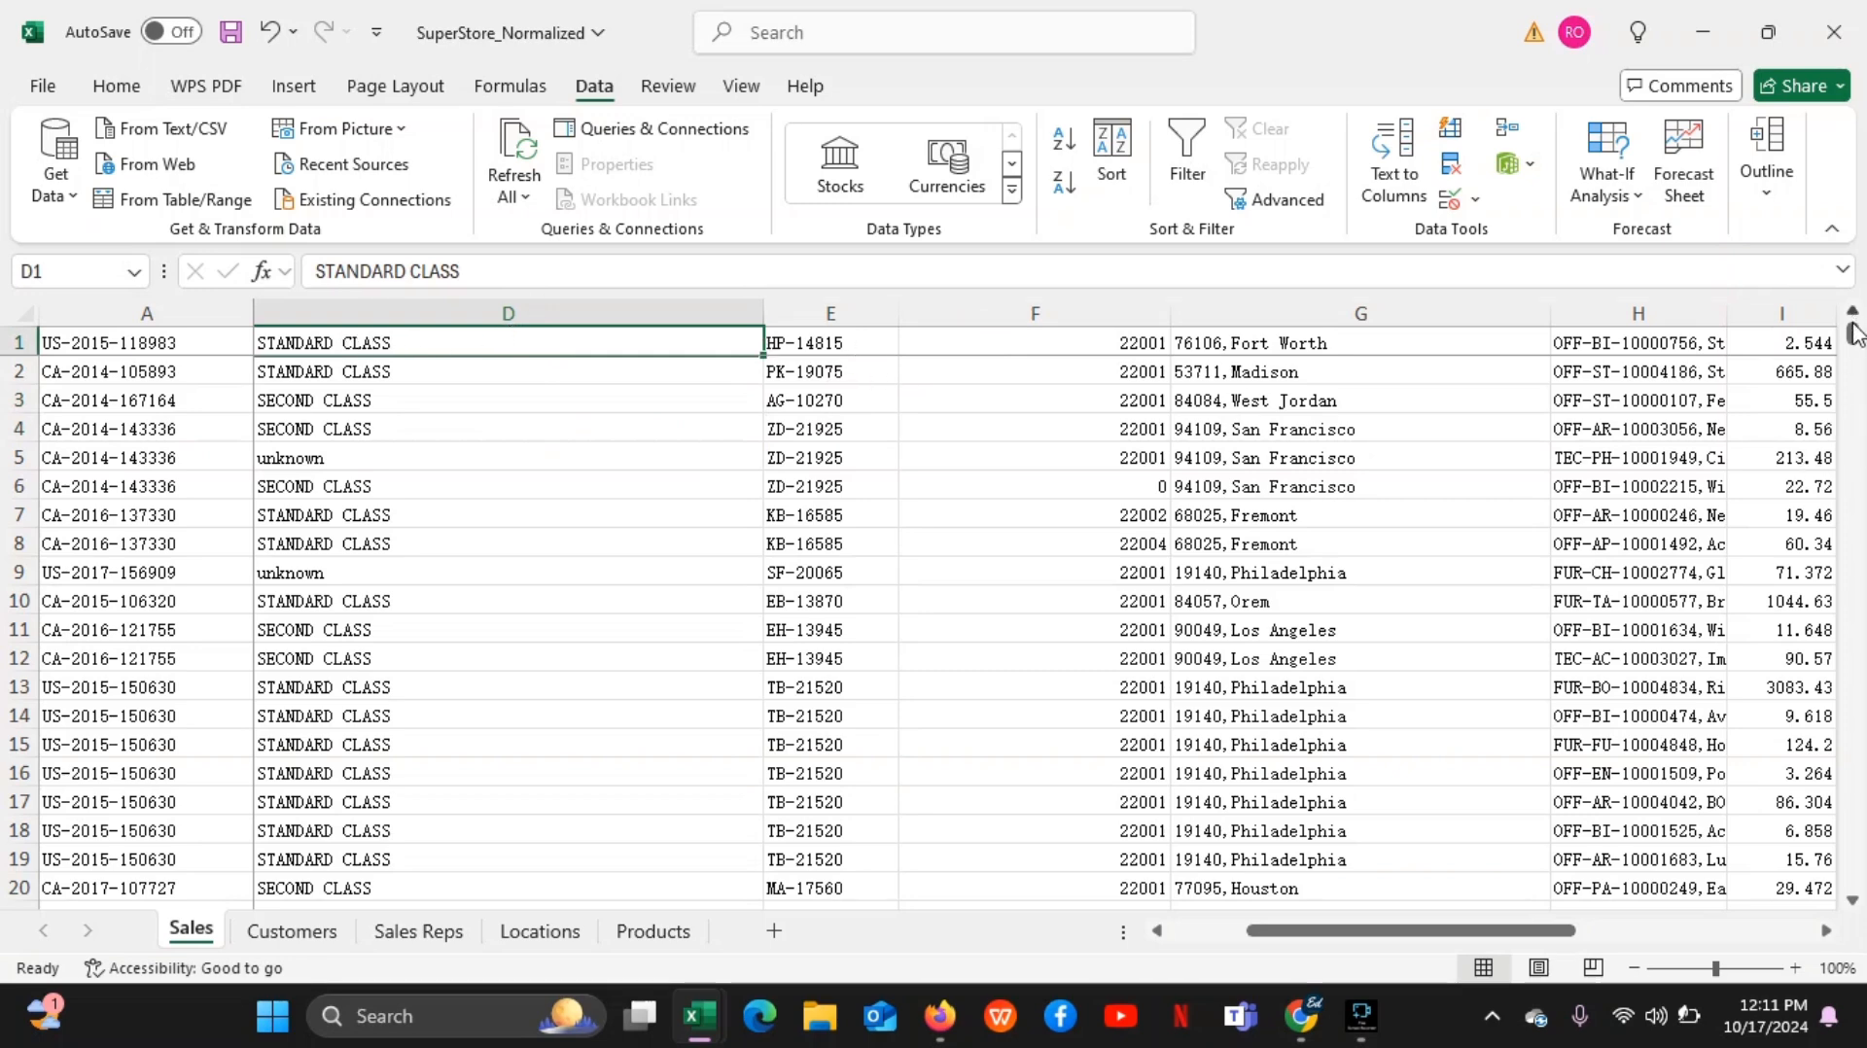
{"action": "mouse_move", "coordinate": [1856, 333]}
{"action": "left_mouse_down"}
{"action": "mouse_move", "coordinate": [1856, 356]}
{"action": "mouse_move", "coordinate": [1851, 313]}
{"action": "left_mouse_up"}
Switch to the Google Meet call, stop presenting the screen and turn the camera off
{"action": "mouse_move", "coordinate": [1301, 1016]}
{"action": "left_click", "coordinate": [1205, 903]}
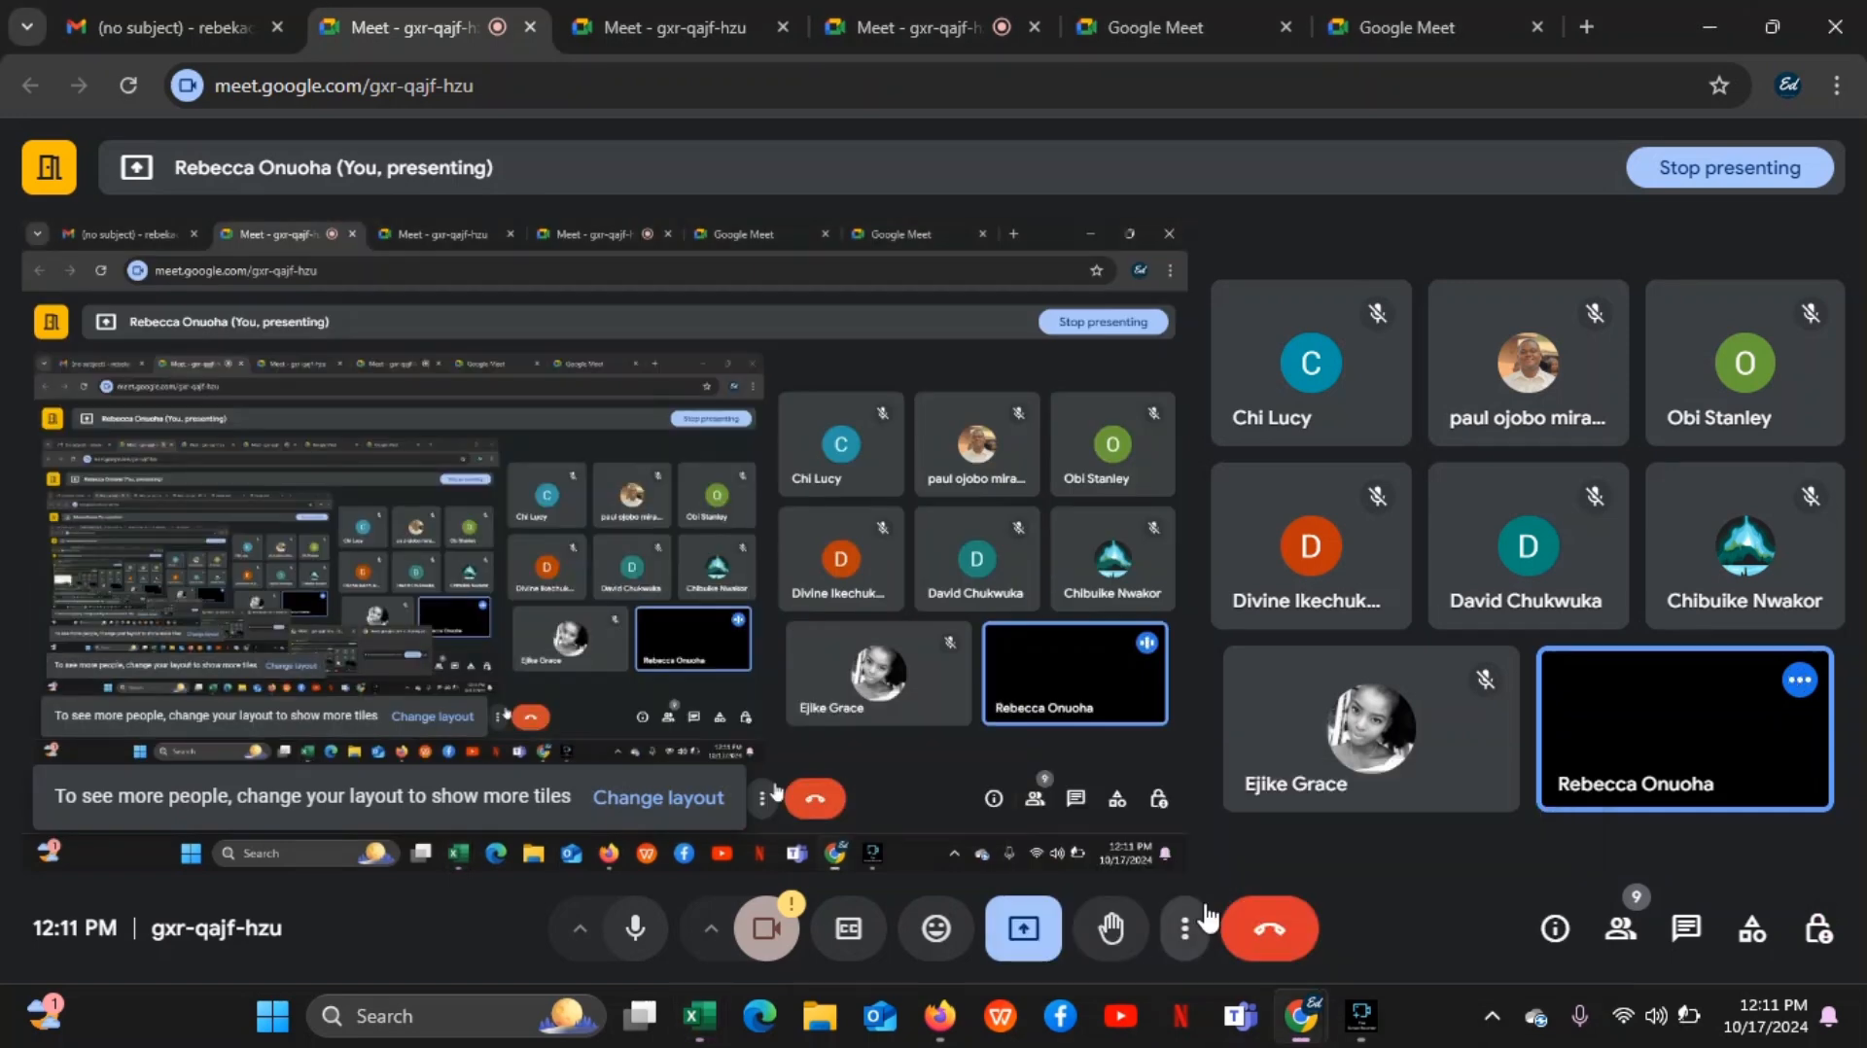
{"action": "left_click", "coordinate": [1023, 932]}
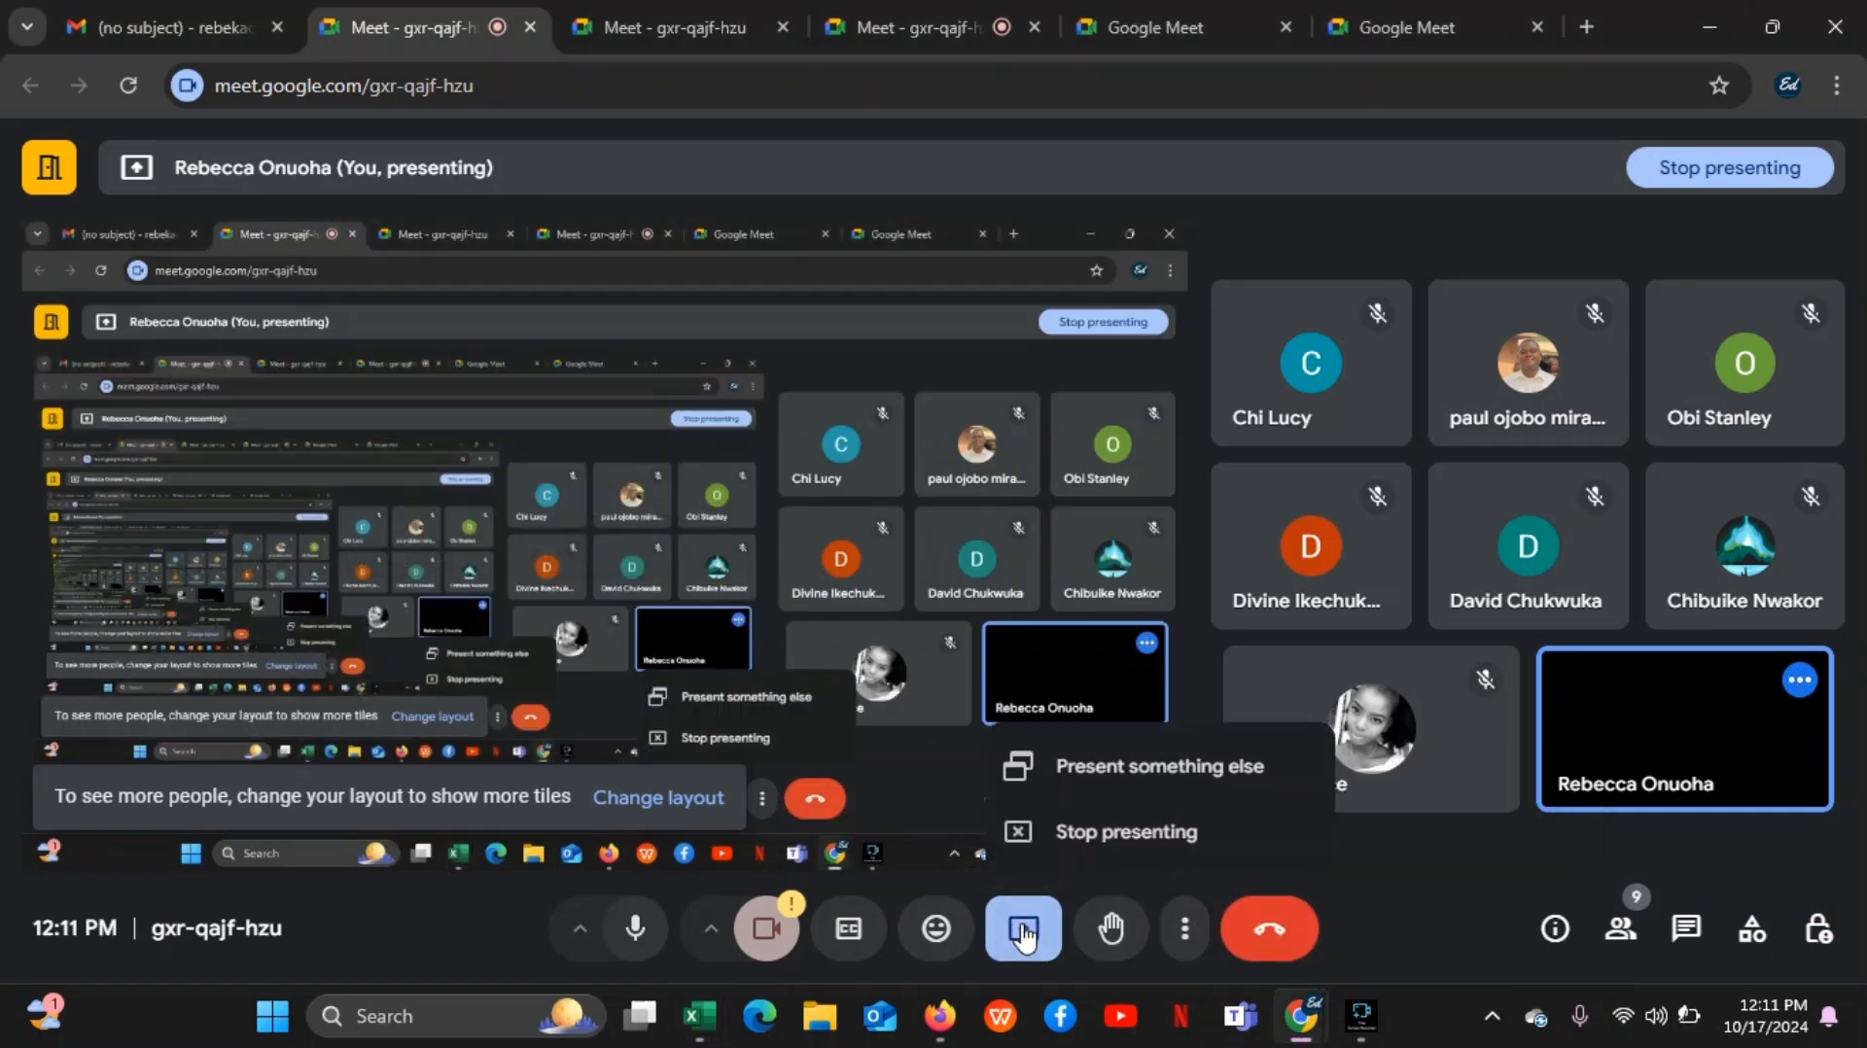
{"action": "left_click", "coordinate": [1078, 848]}
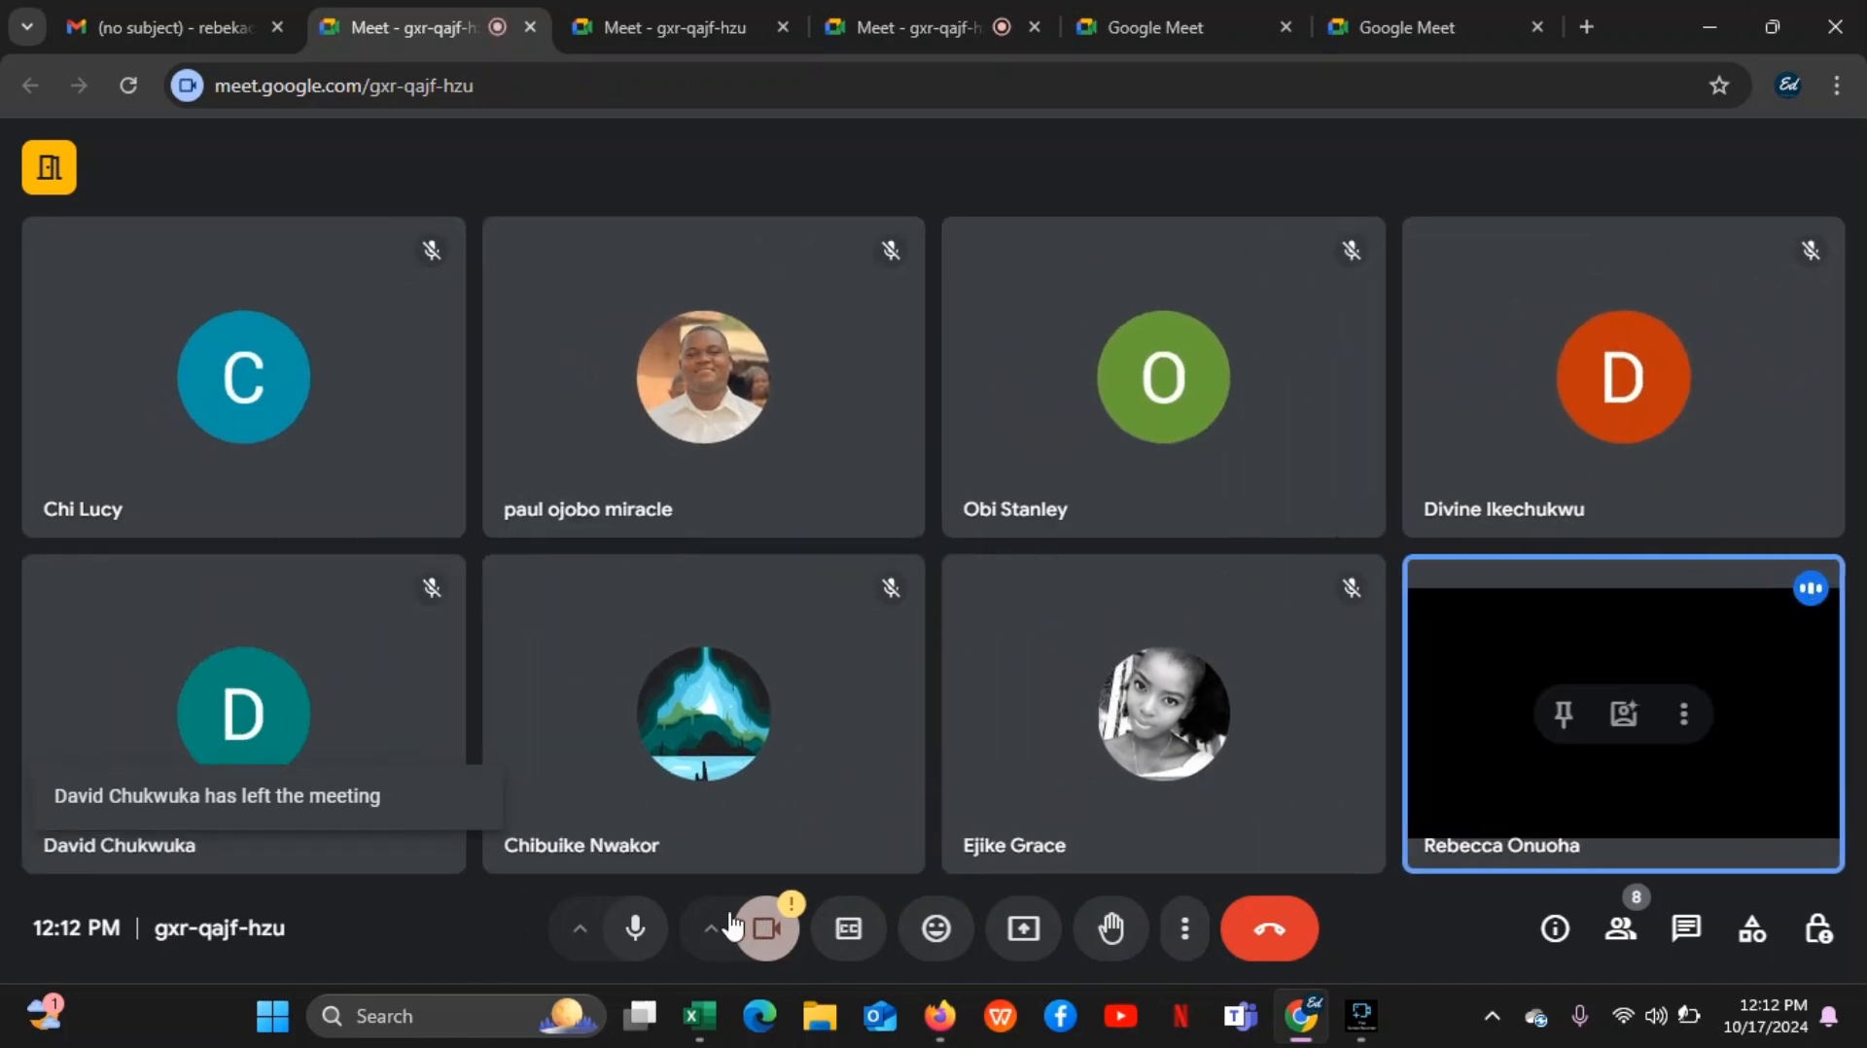
{"action": "left_click", "coordinate": [763, 929]}
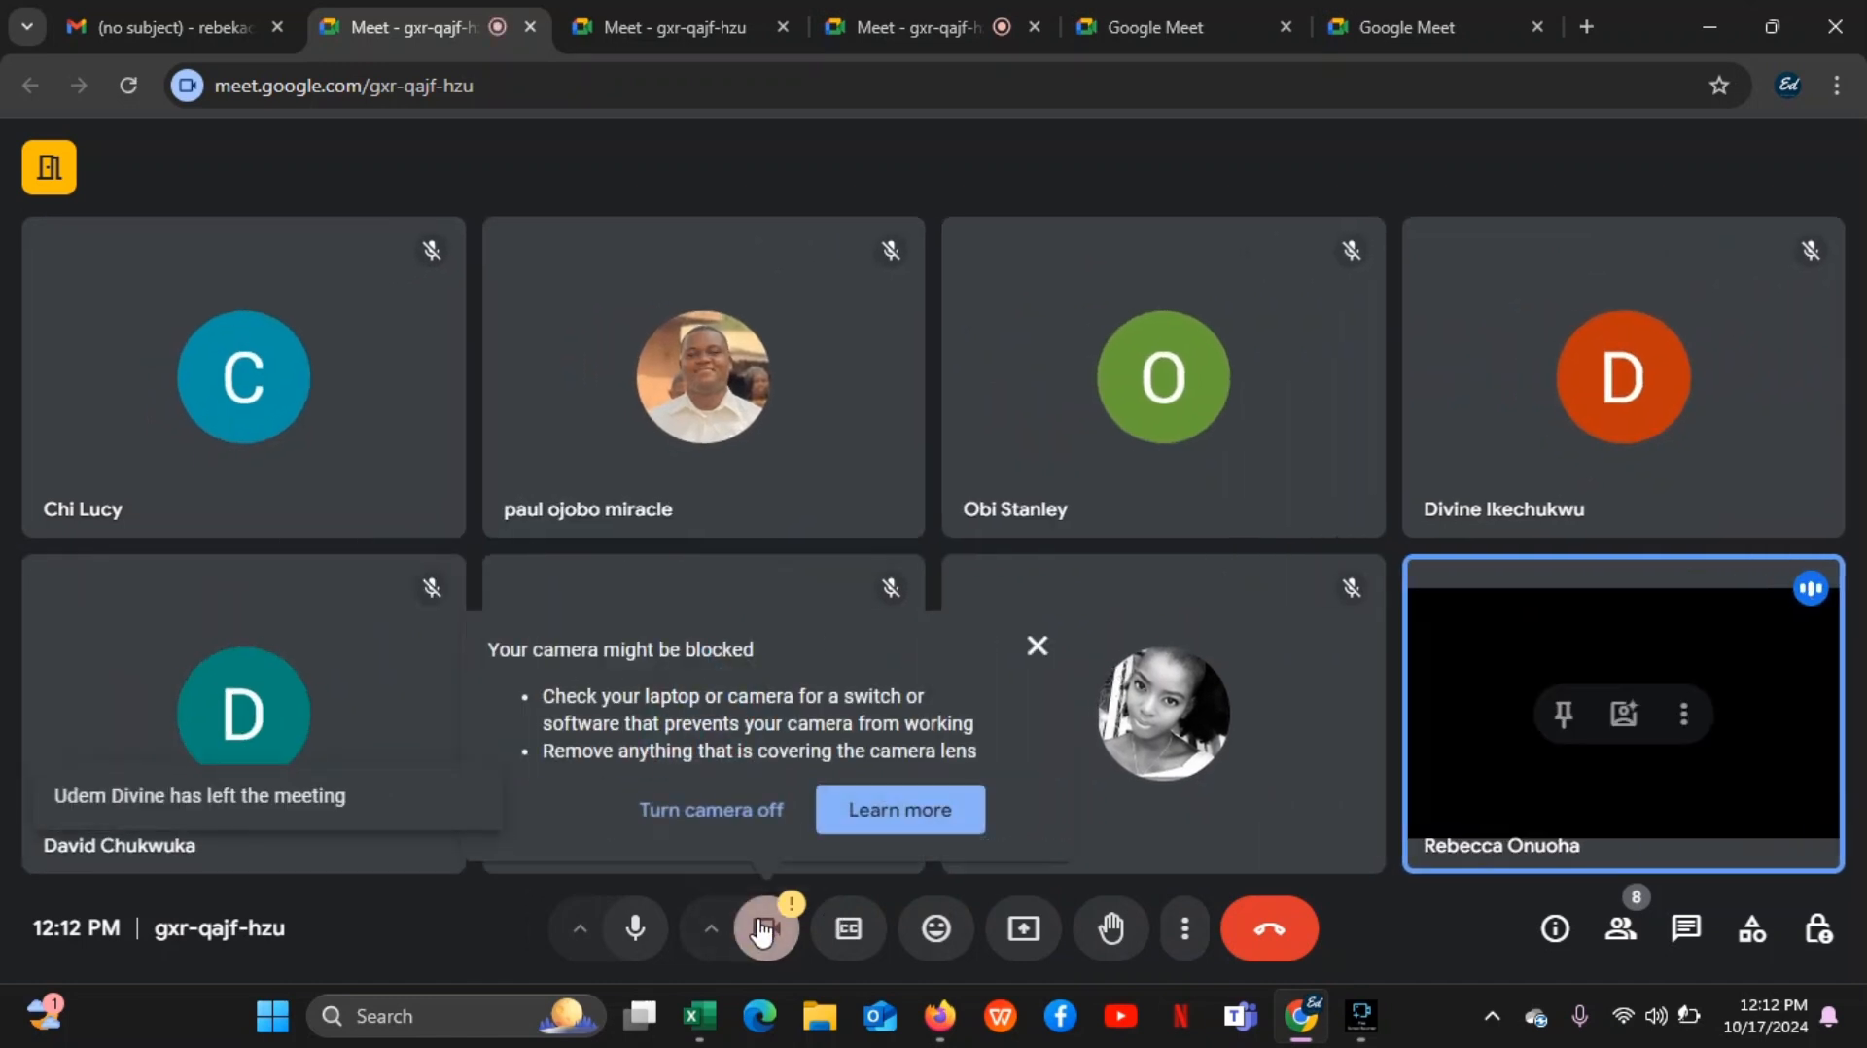
{"action": "left_click", "coordinate": [738, 817]}
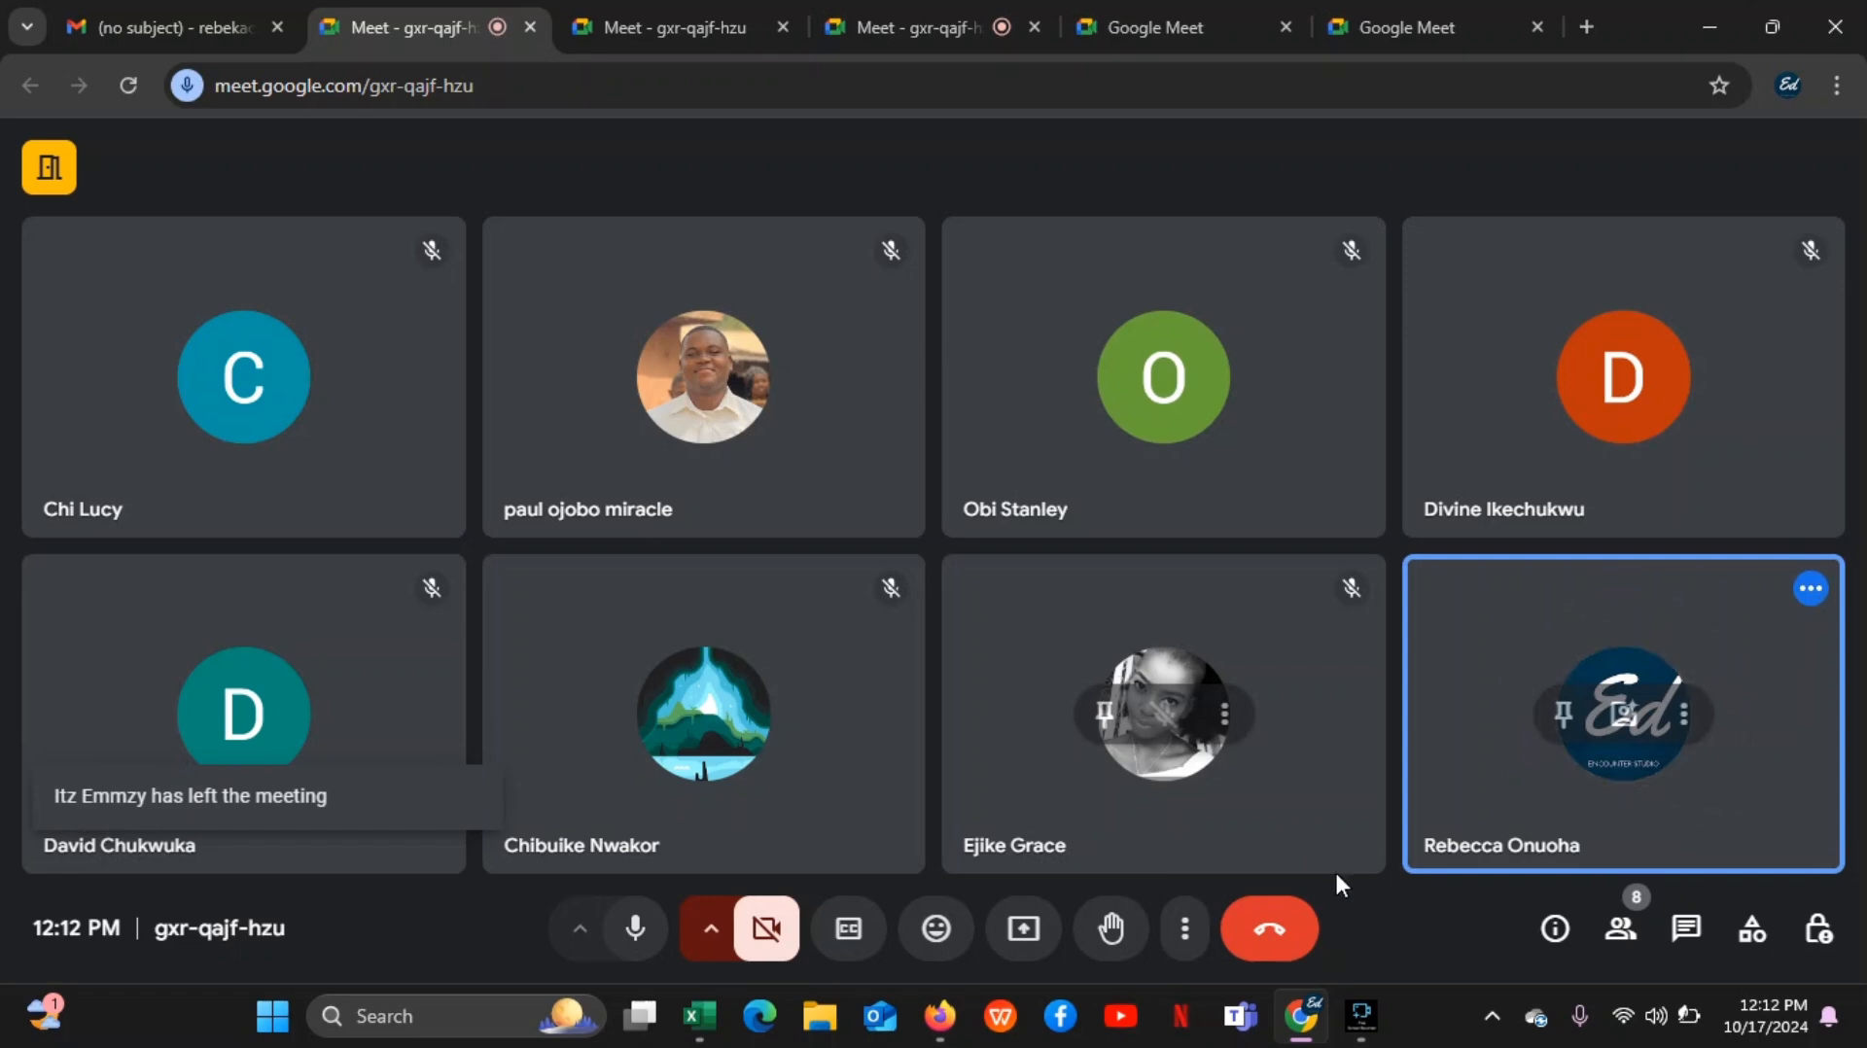
Check the running recording in Fine Screen Recorder, minimise its window and return to the Google Meet call
{"action": "mouse_move", "coordinate": [1361, 1022]}
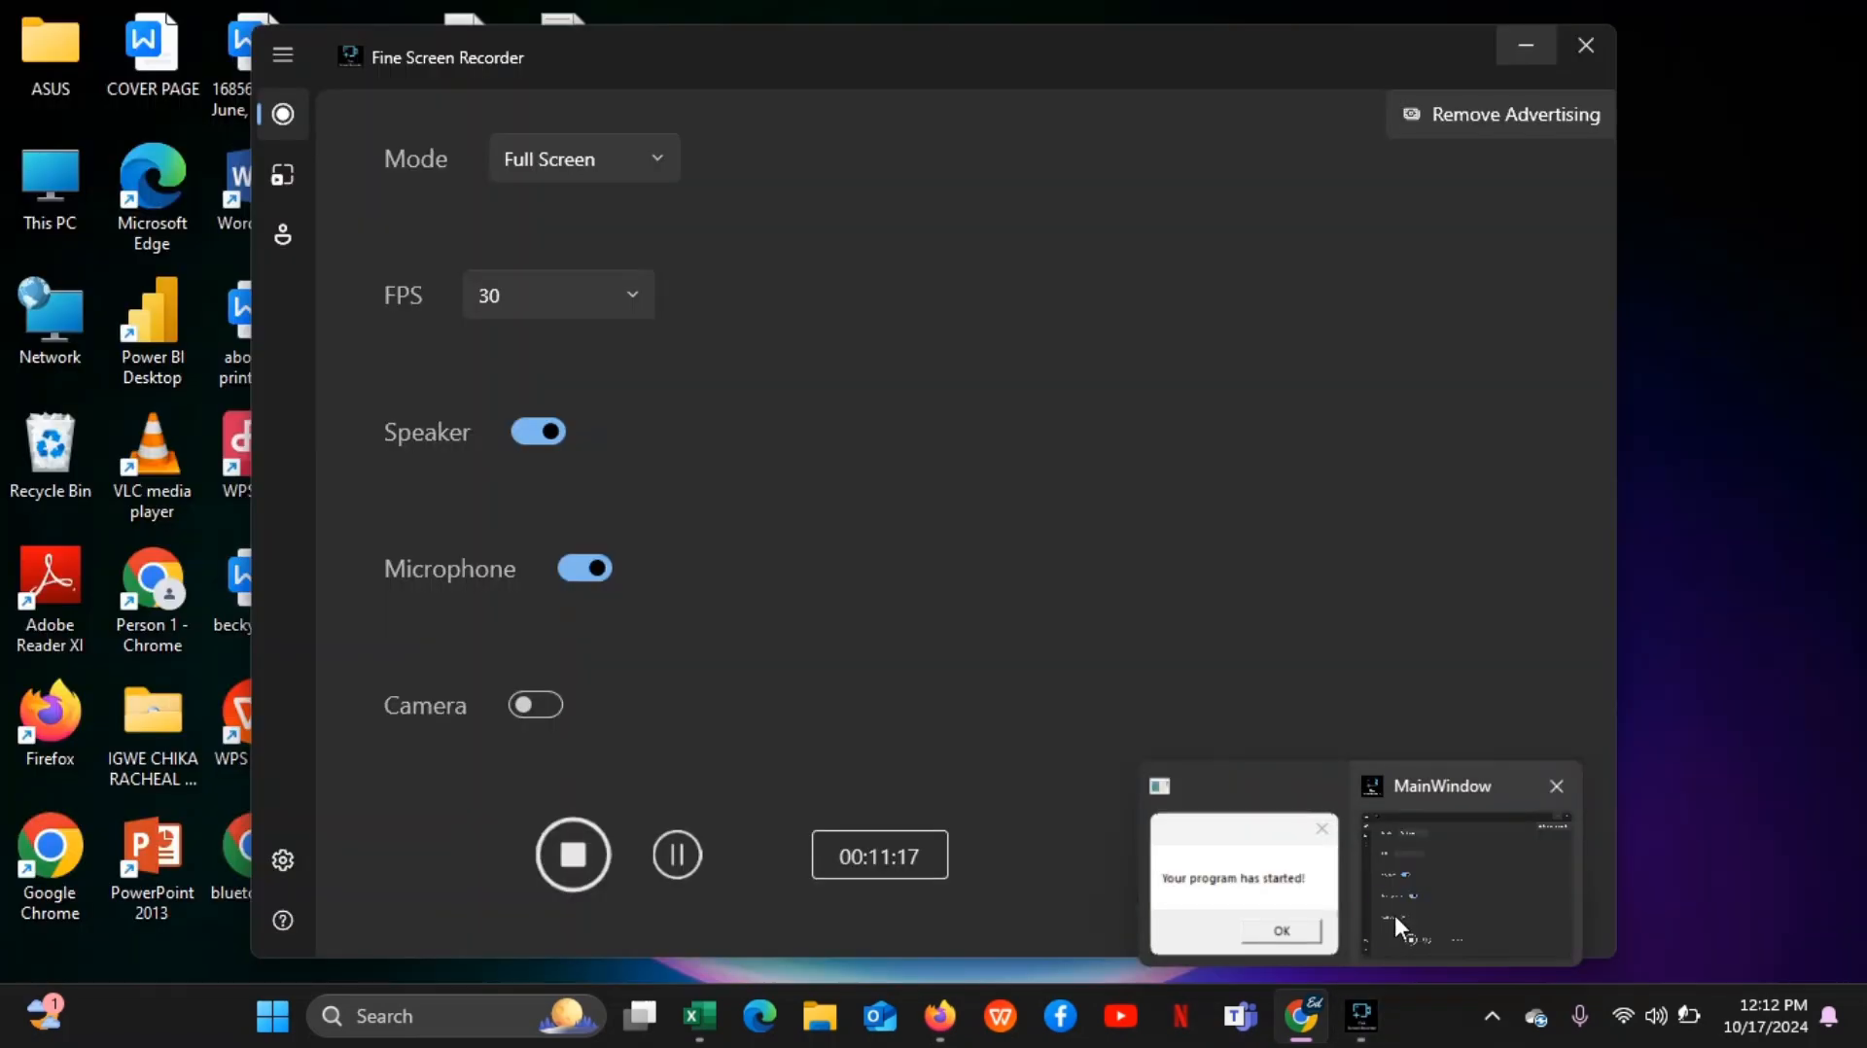
{"action": "left_click", "coordinate": [1395, 914]}
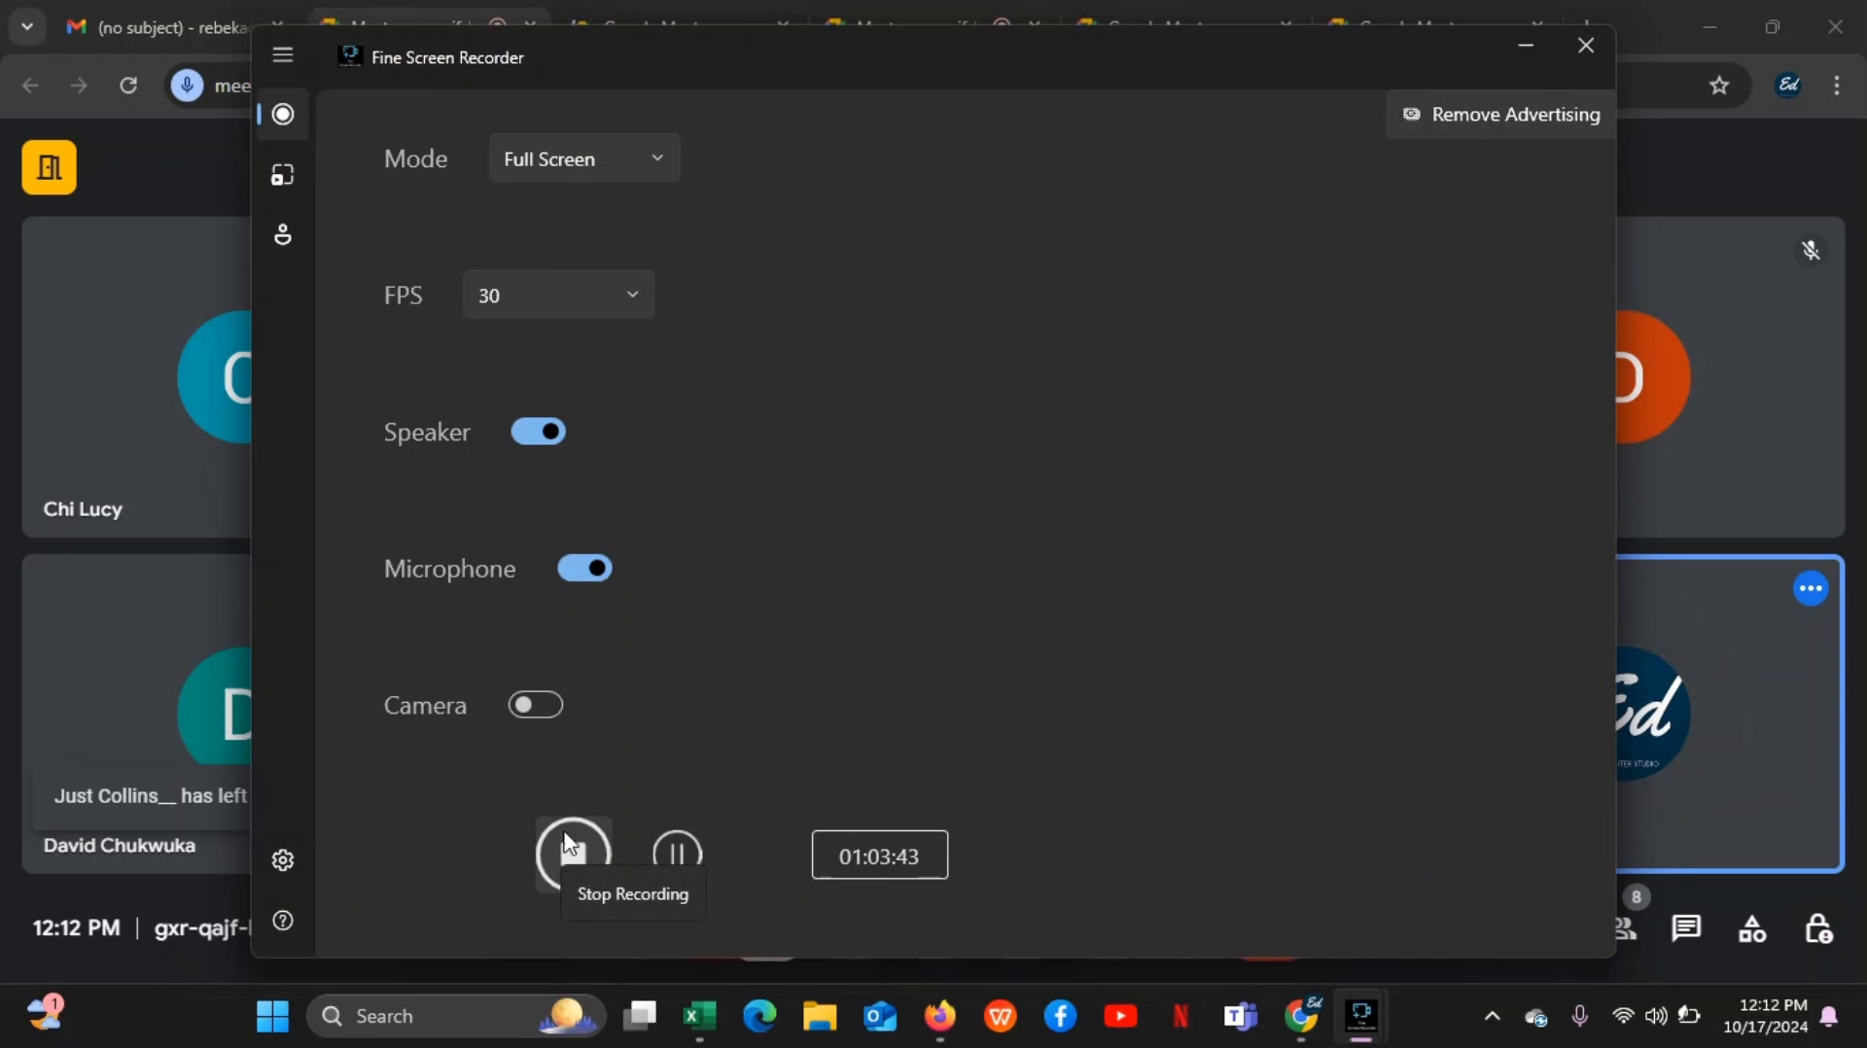
{"action": "left_click", "coordinate": [1524, 39]}
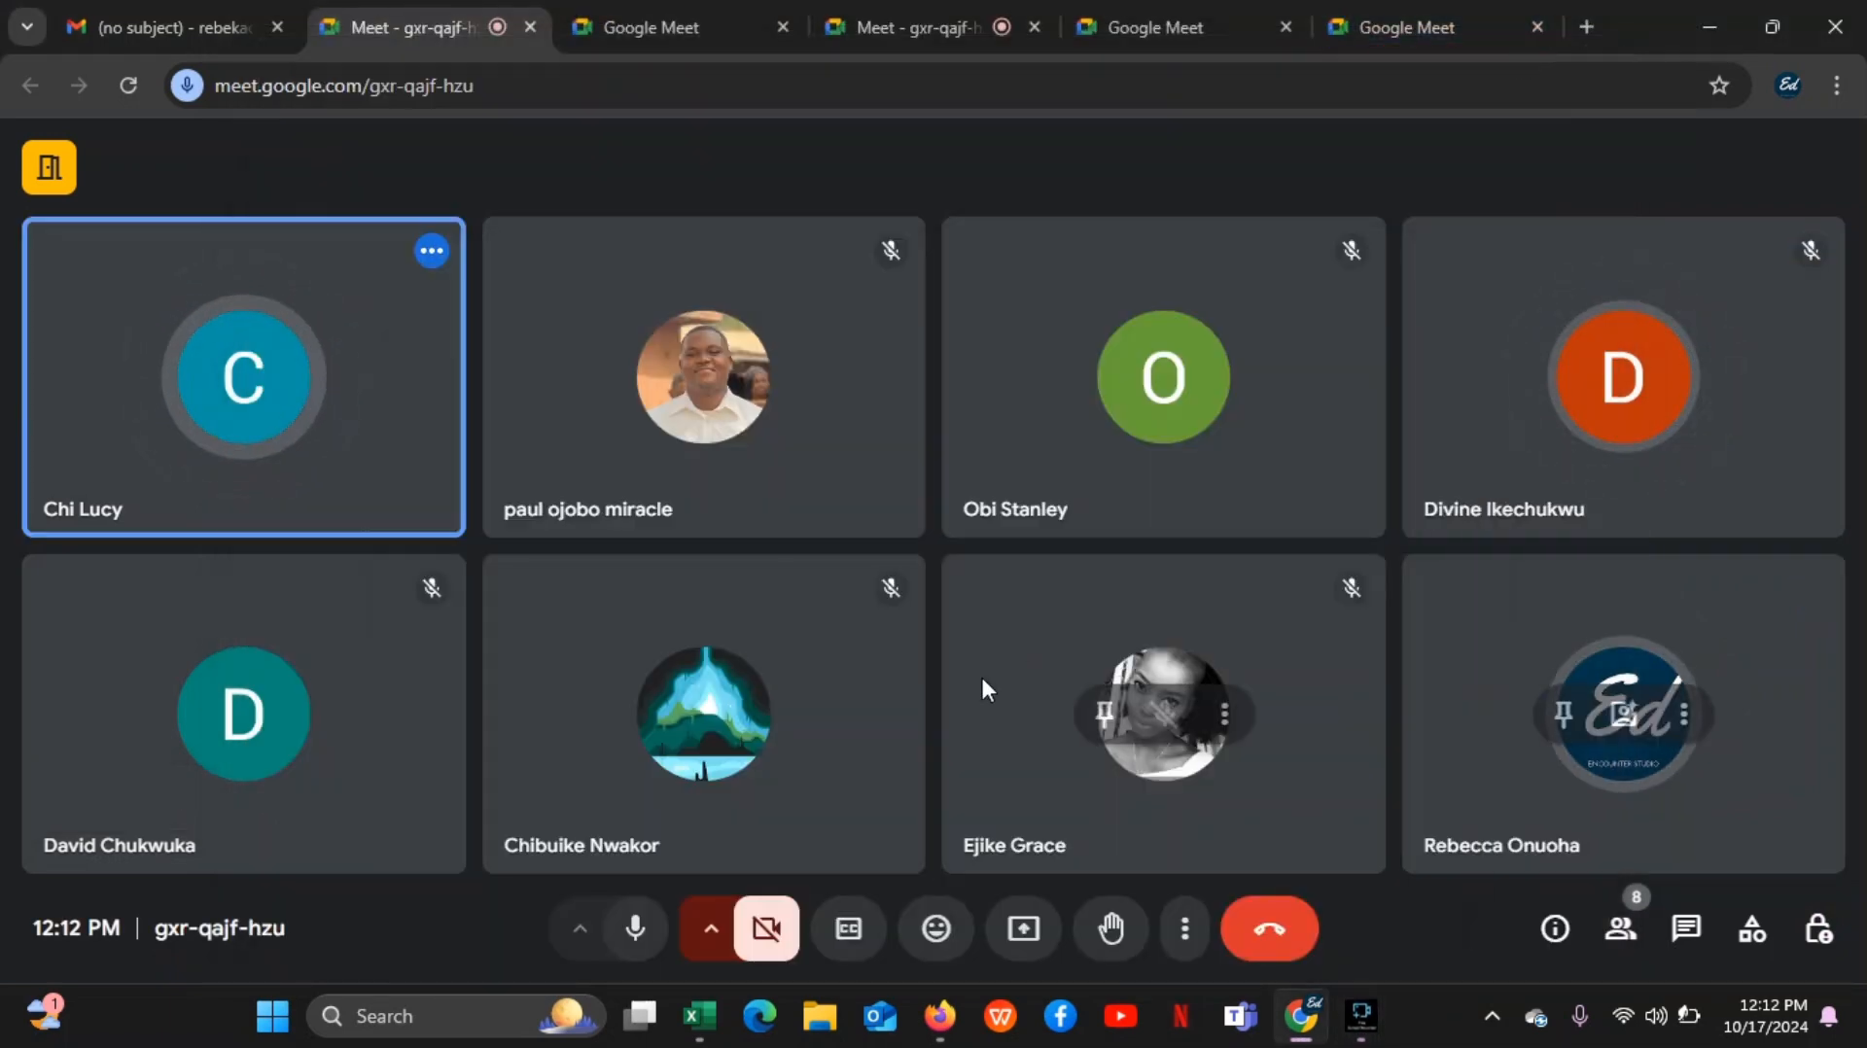